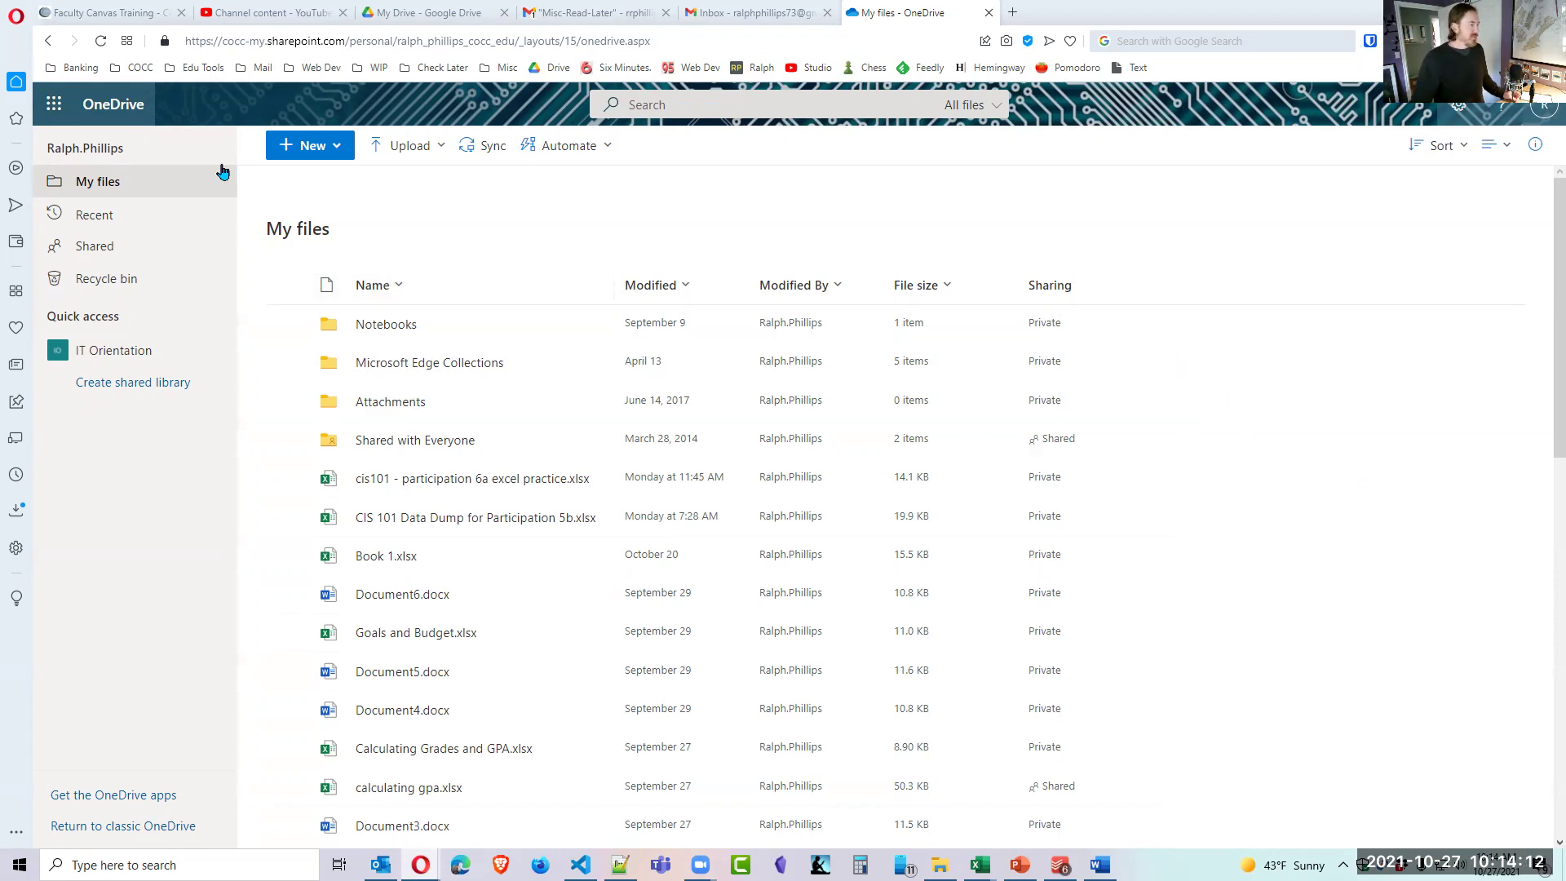
Switch from OneDrive to Excel for the web and create a new blank workbook.
left_click(52, 104)
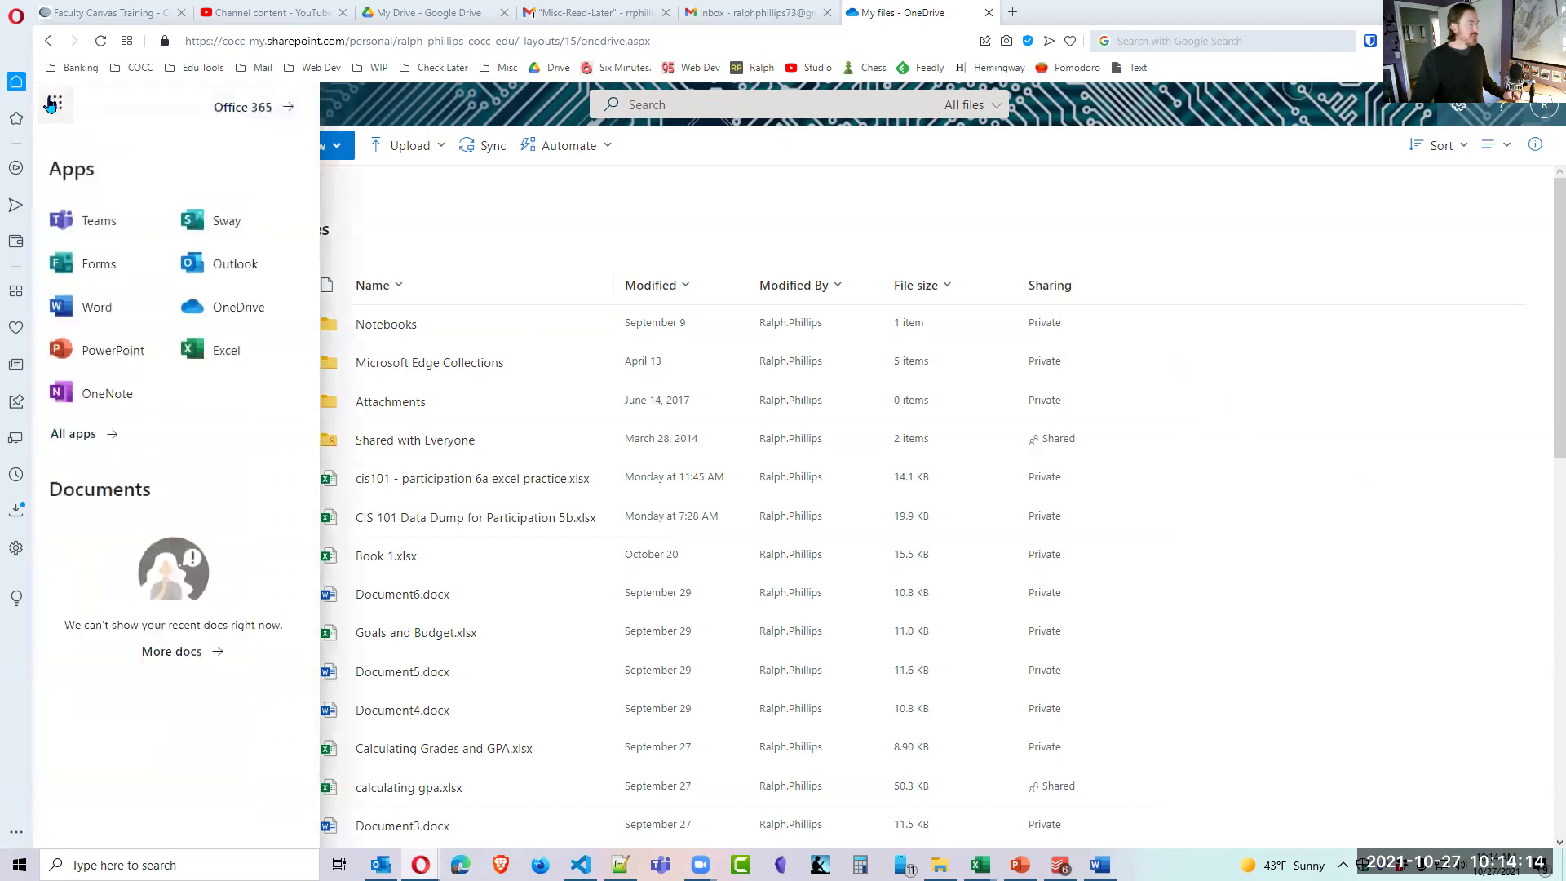
left_click(220, 354)
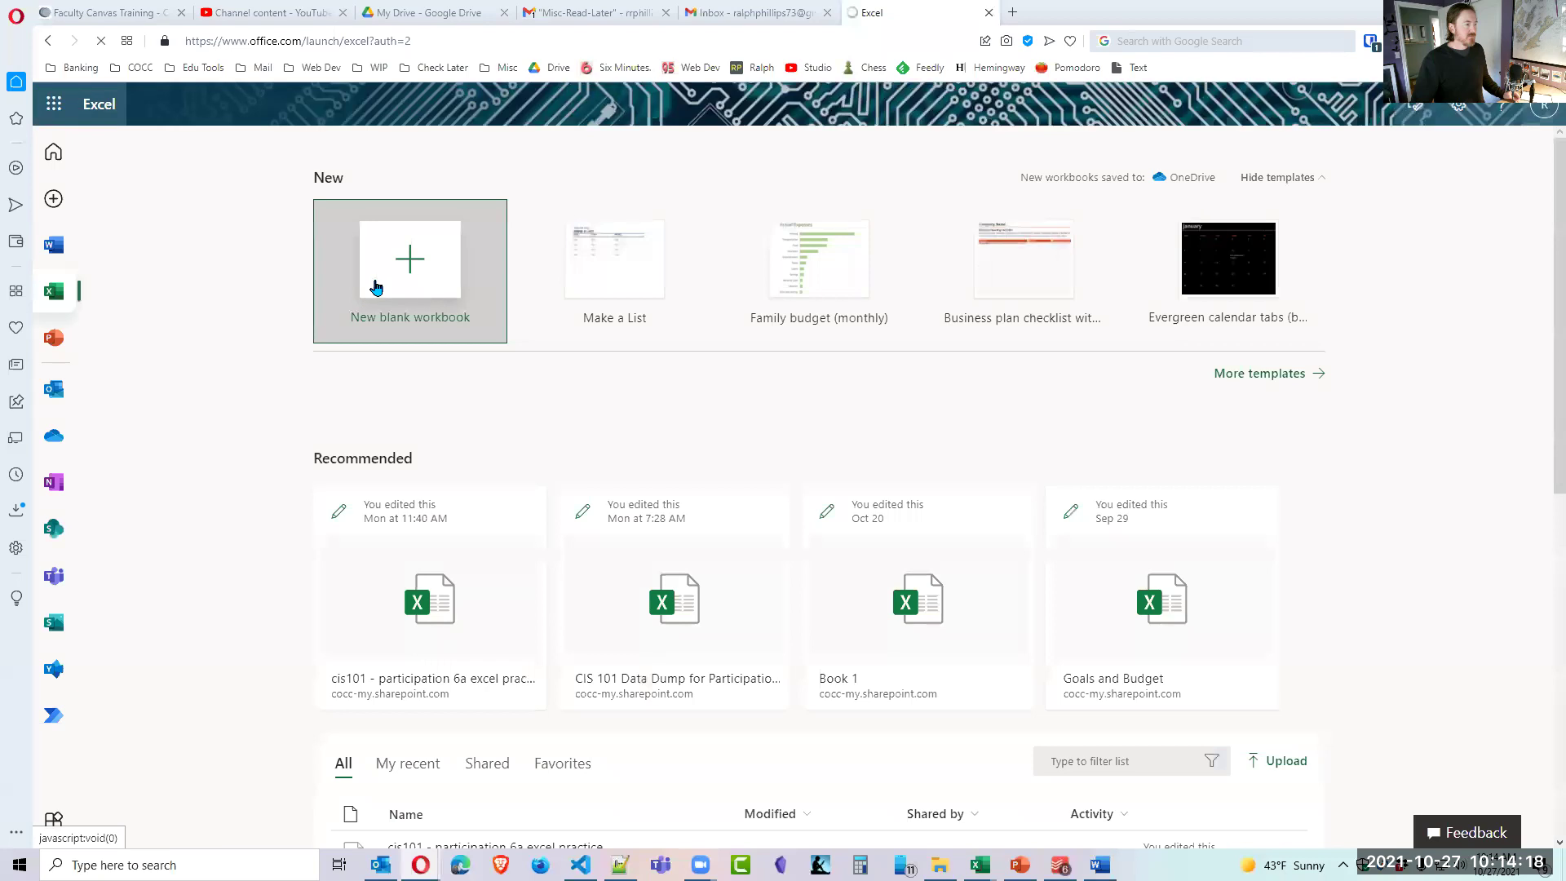
left_click(412, 277)
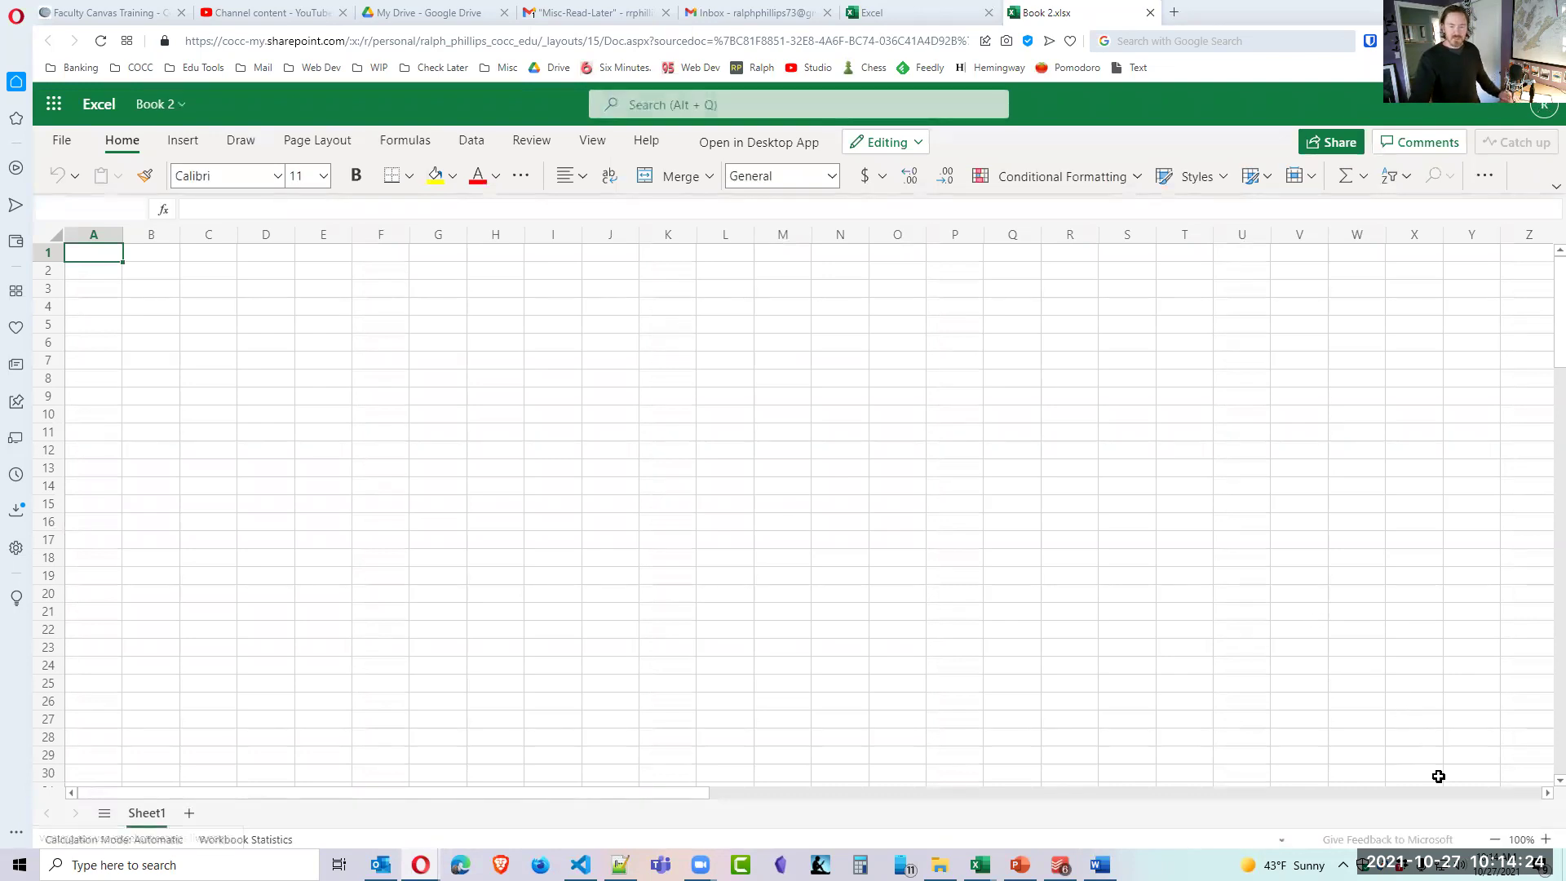
Rename the workbook as CIS101 Participation 6b.
left_click(1544, 841)
left_click(1543, 840)
left_click(1543, 841)
left_click(1544, 841)
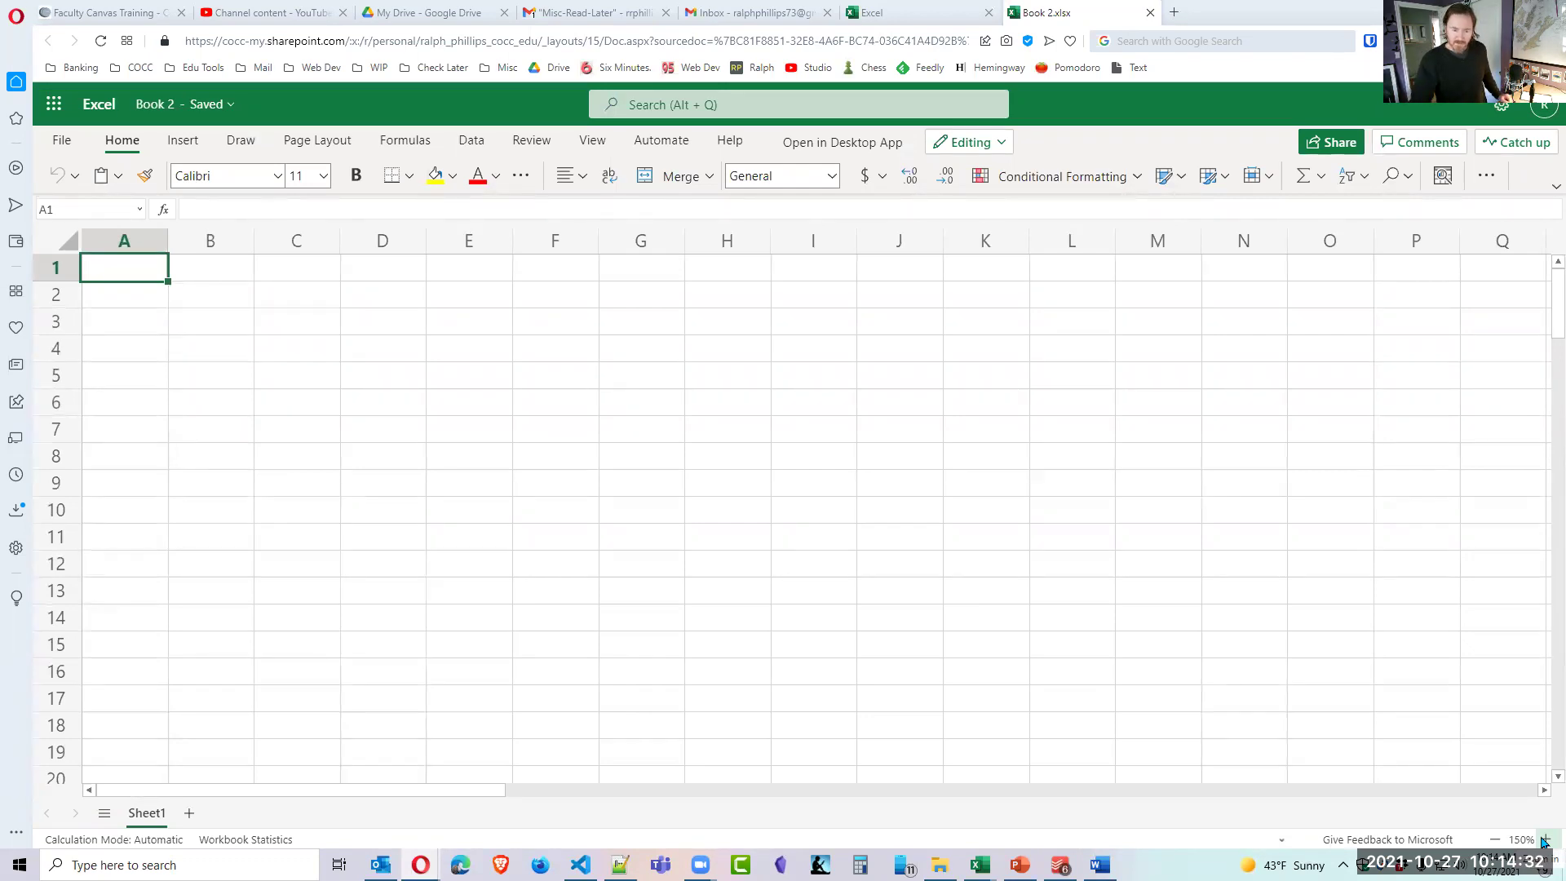
left_click(1544, 839)
left_click(1543, 839)
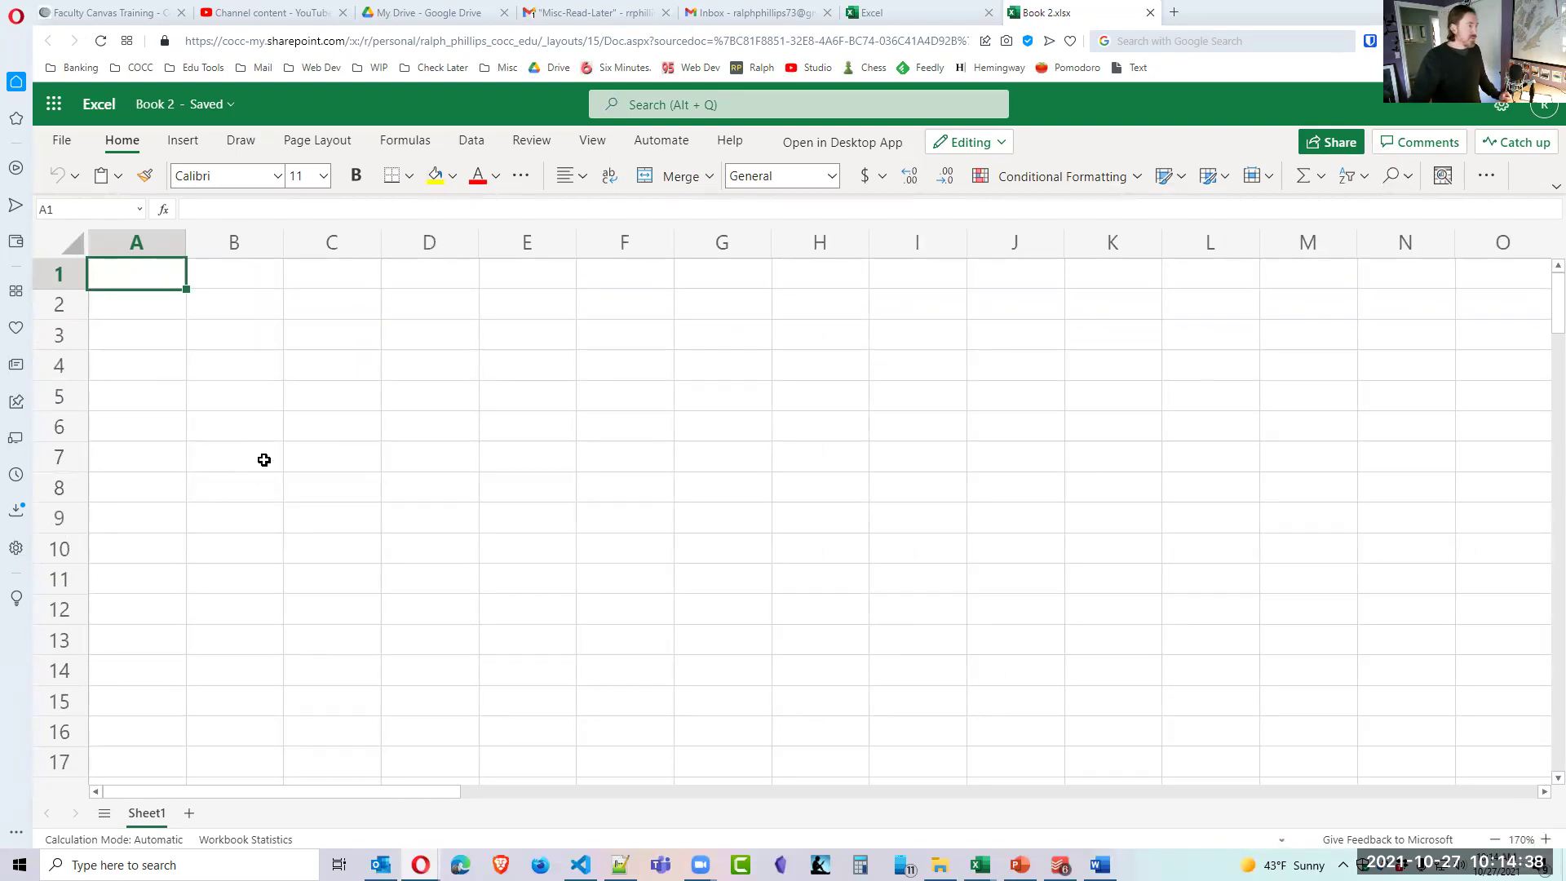
left_click(202, 105)
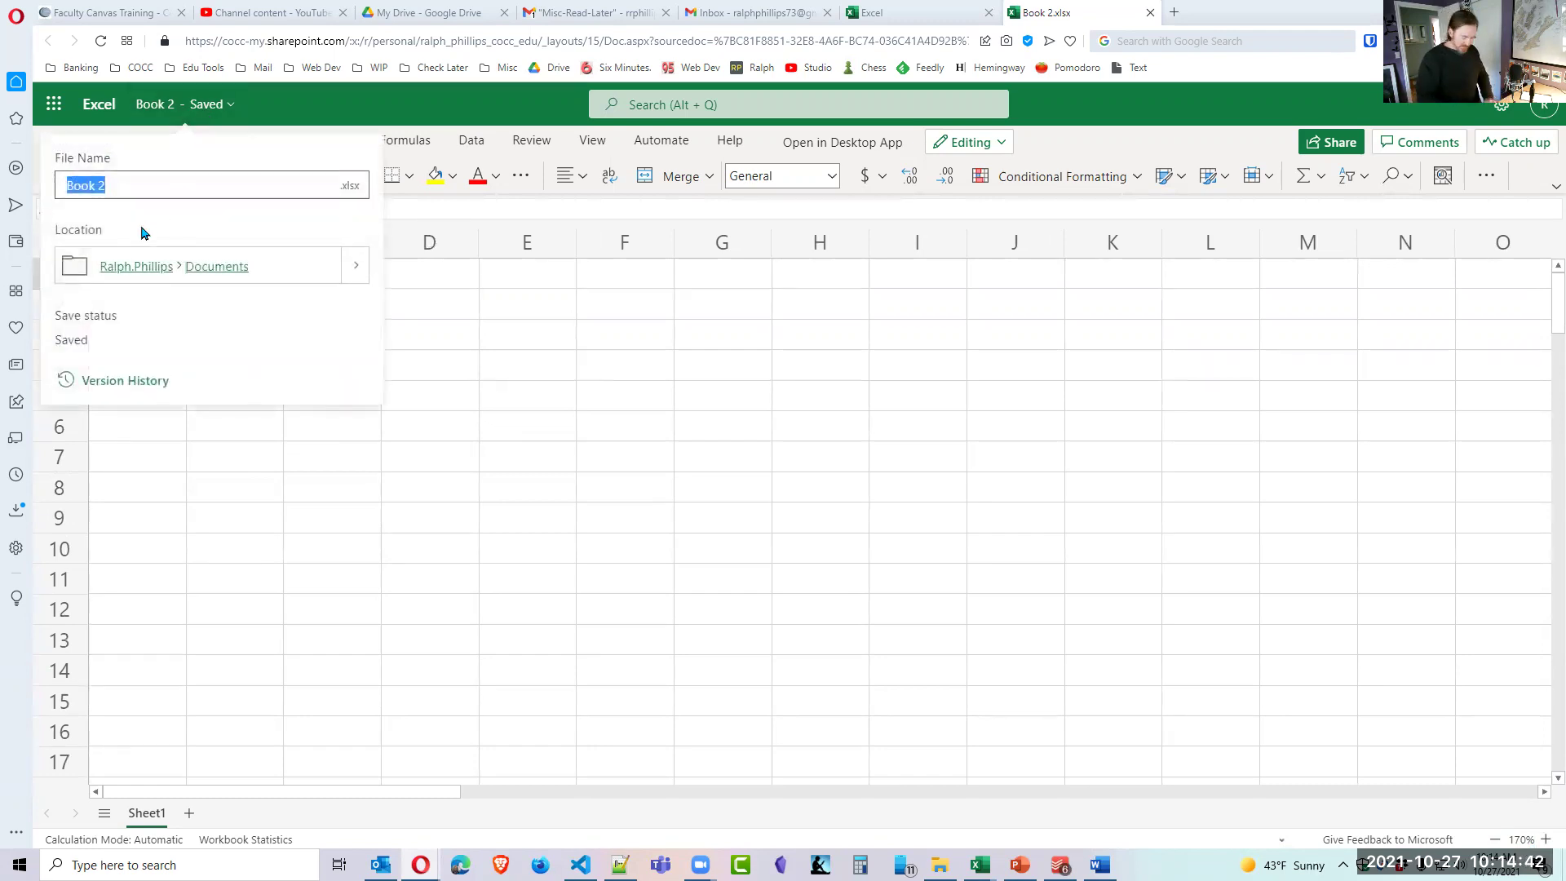
type("CIS10")
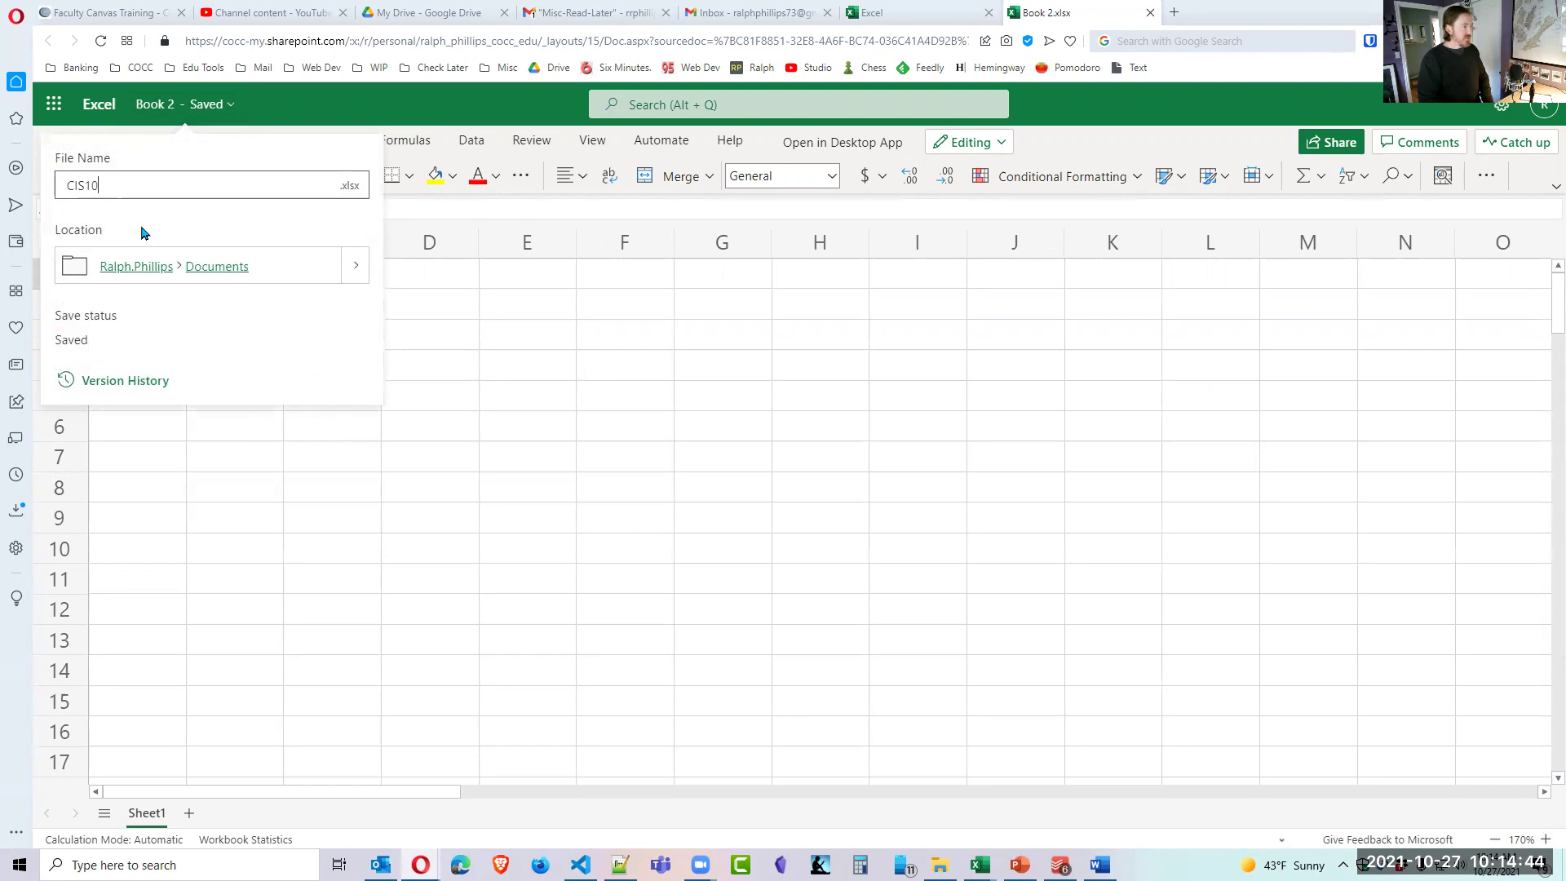
type("1 Participation 6b")
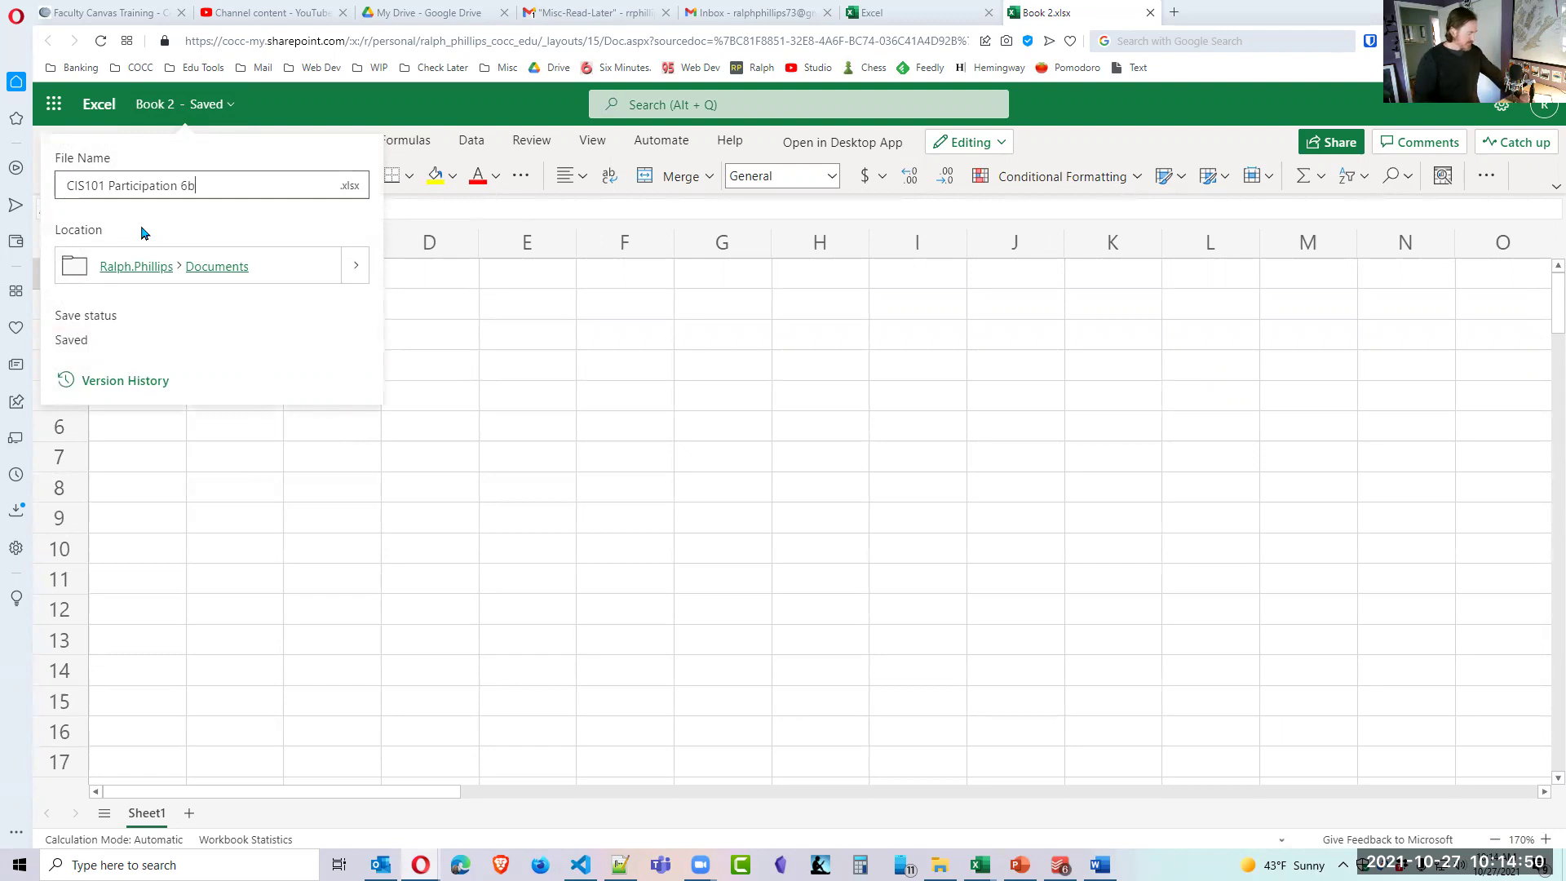
key("Return")
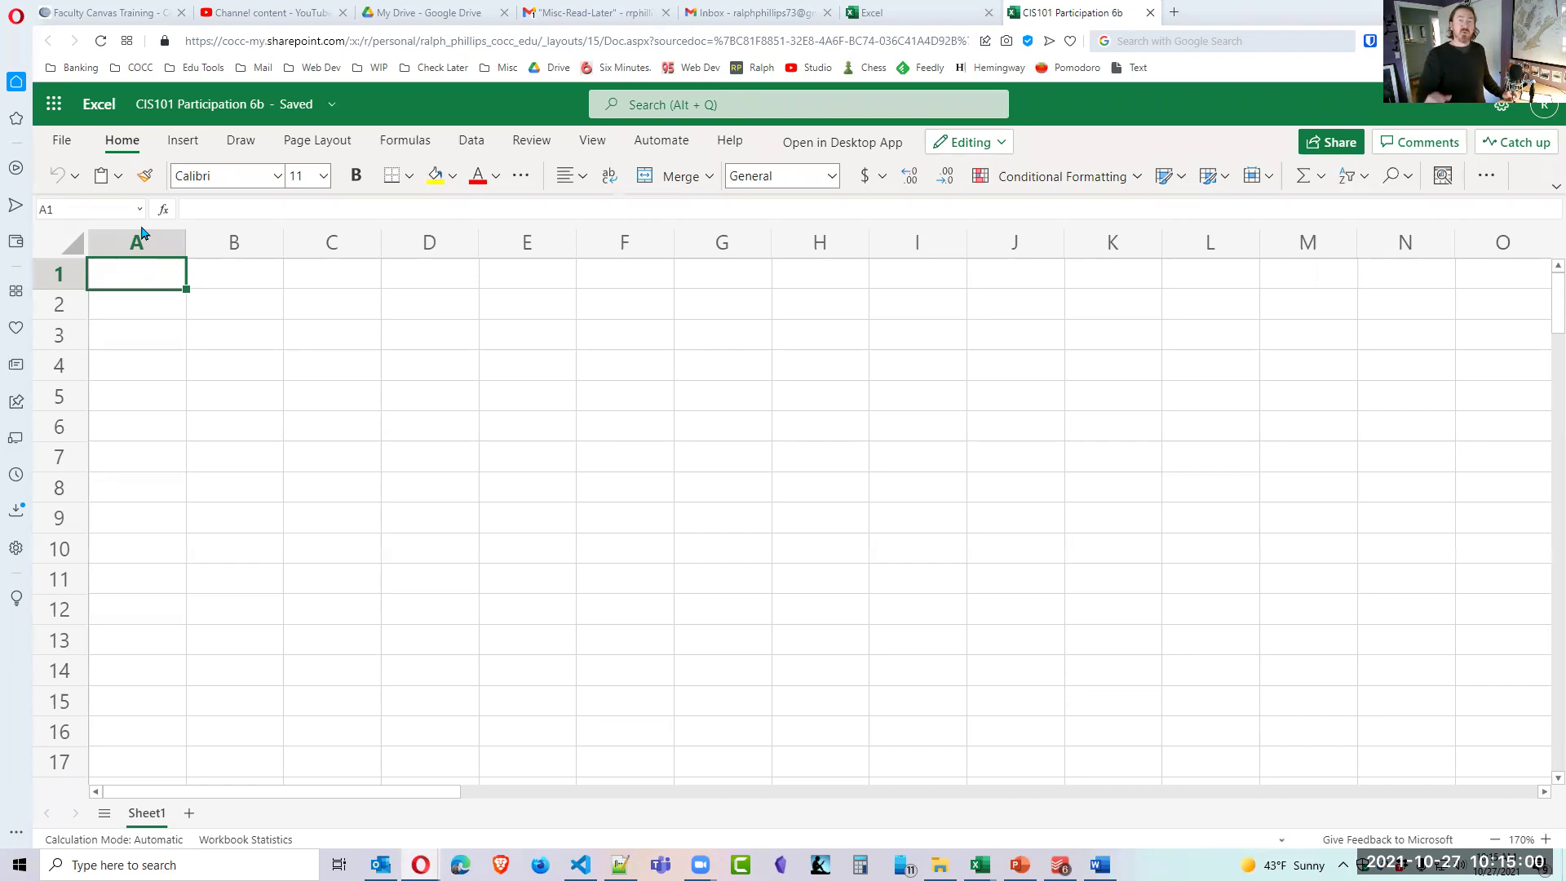
Review the Save As options for the workbook, including downloading a copy, and return to the sheet.
left_click(63, 142)
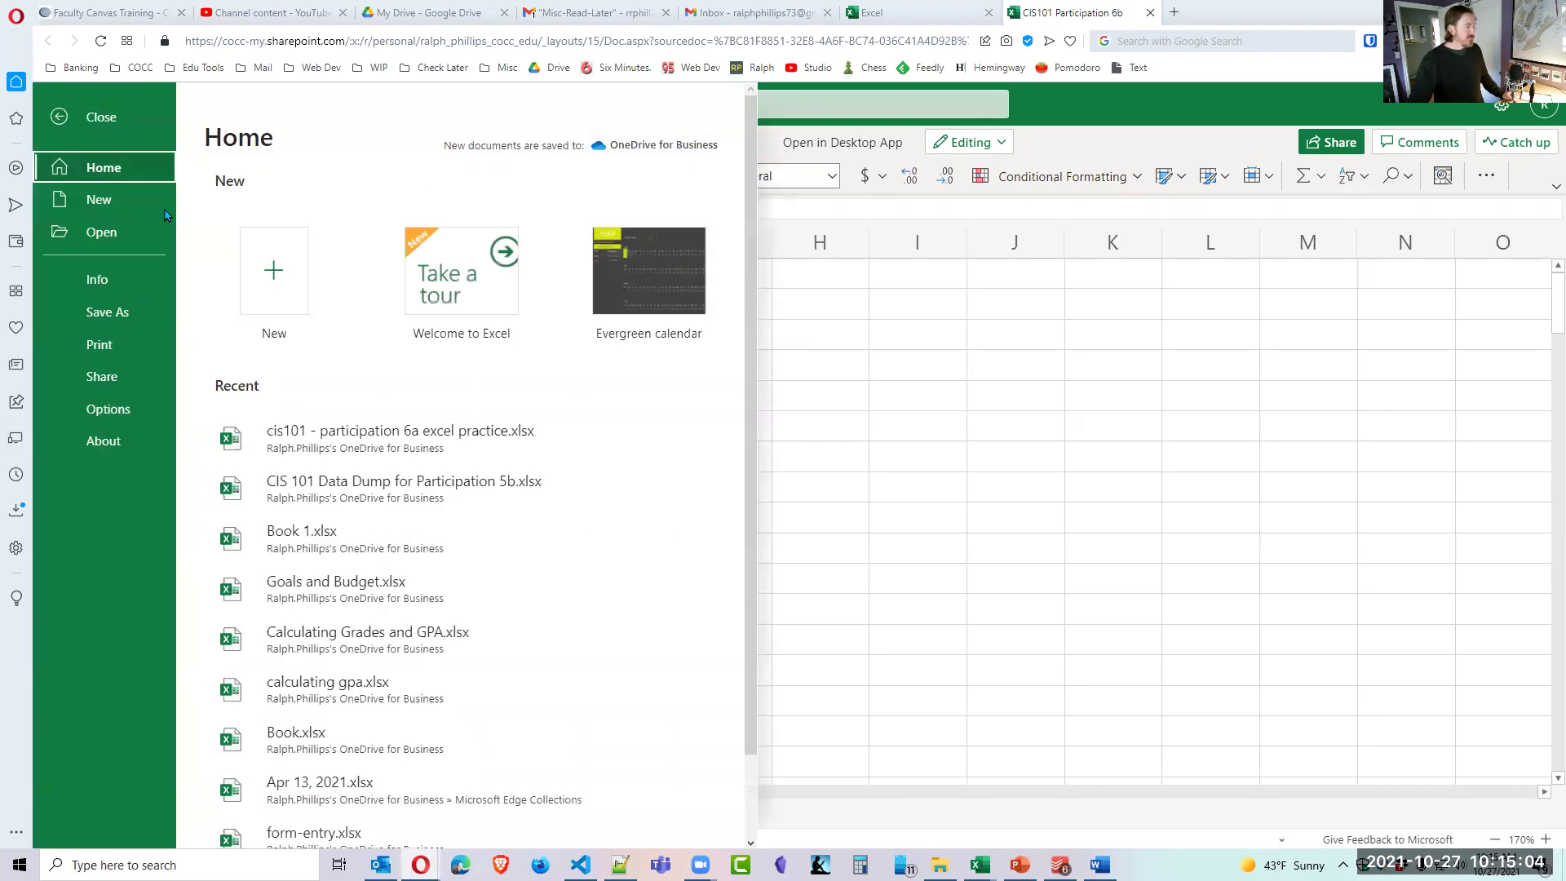
left_click(108, 312)
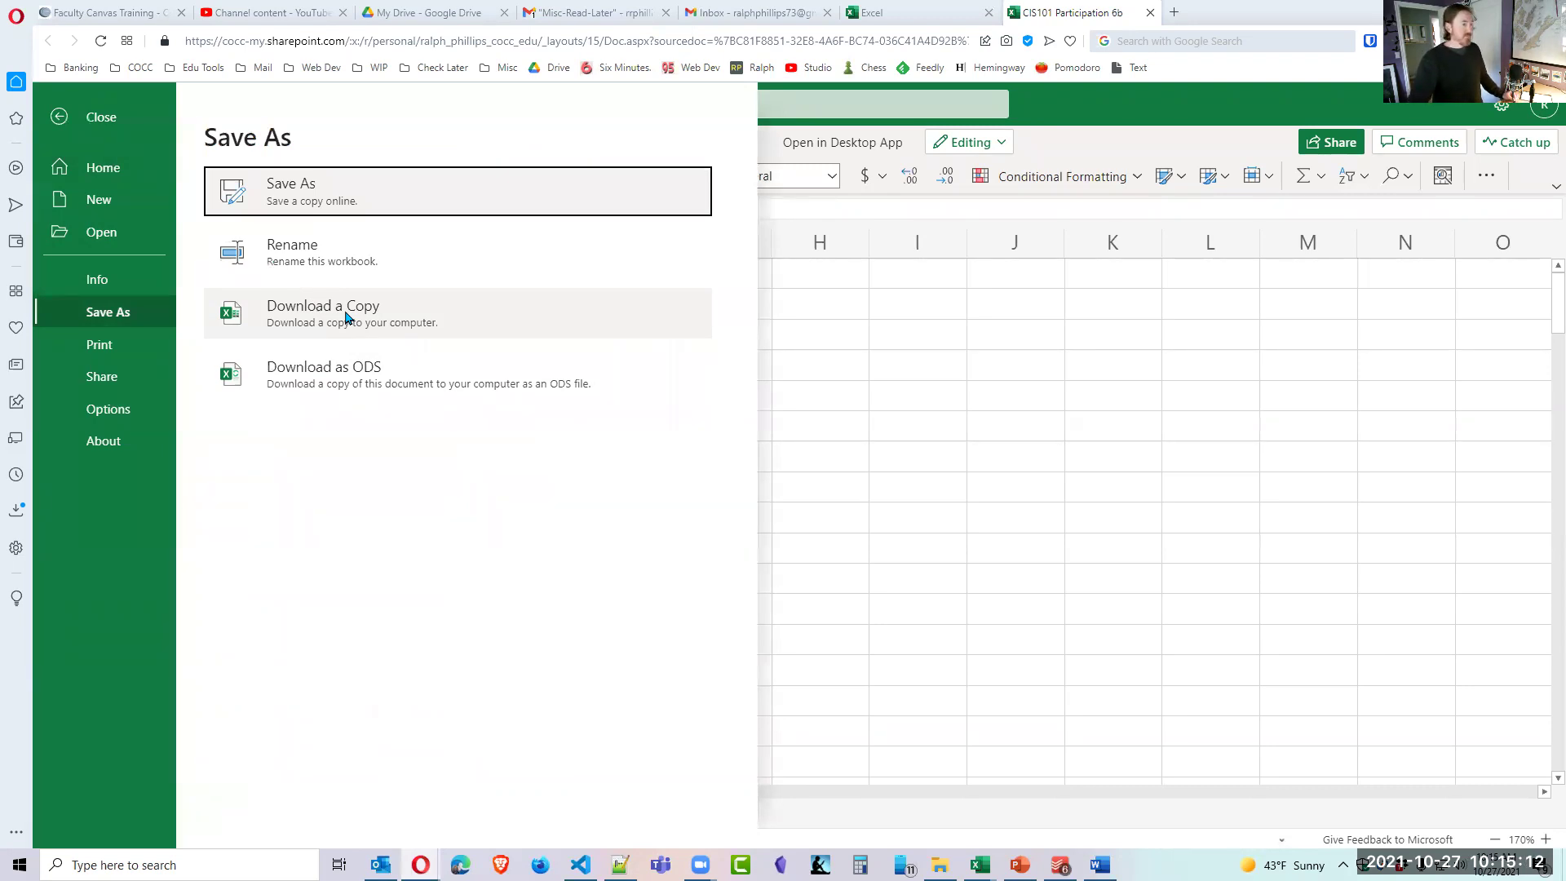
left_click(857, 384)
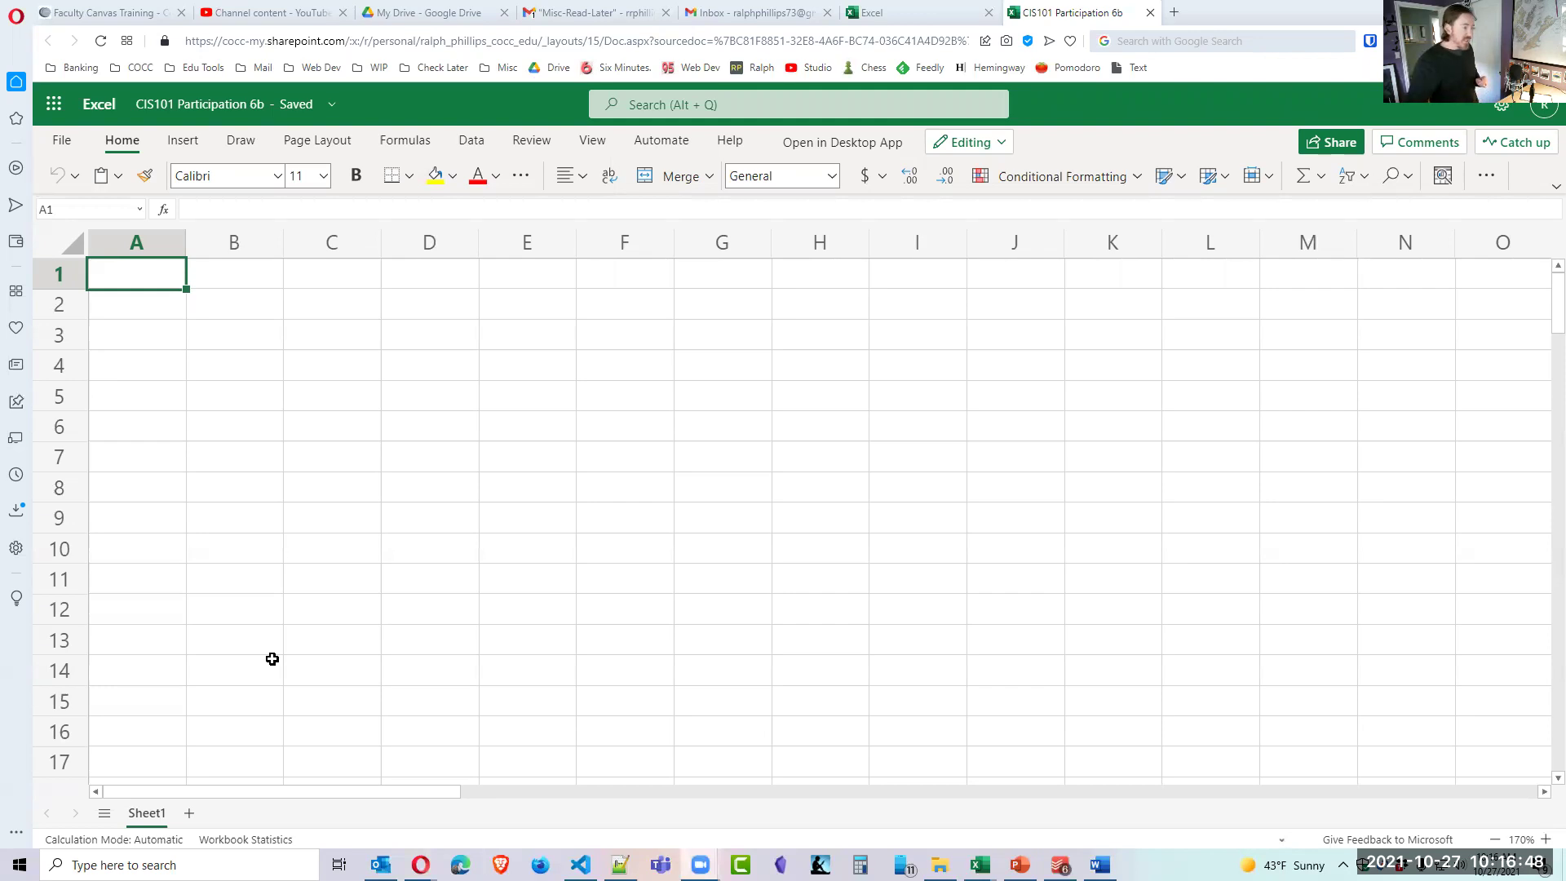
Rename the worksheet Sheet1 as Basic Budget.
double_click(158, 826)
key("ctrl+a")
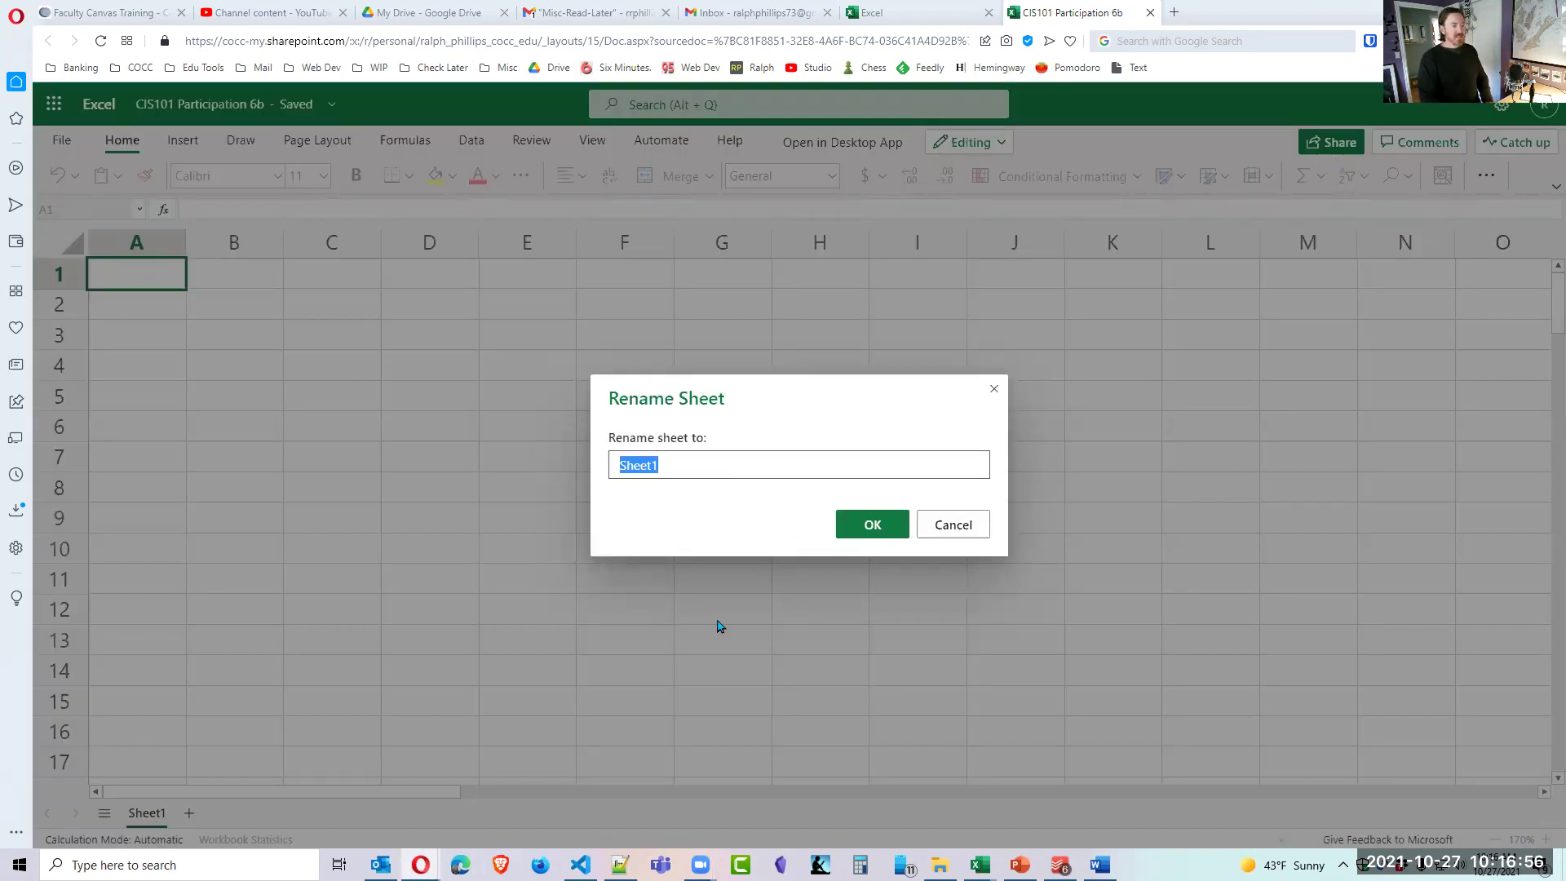
type("B")
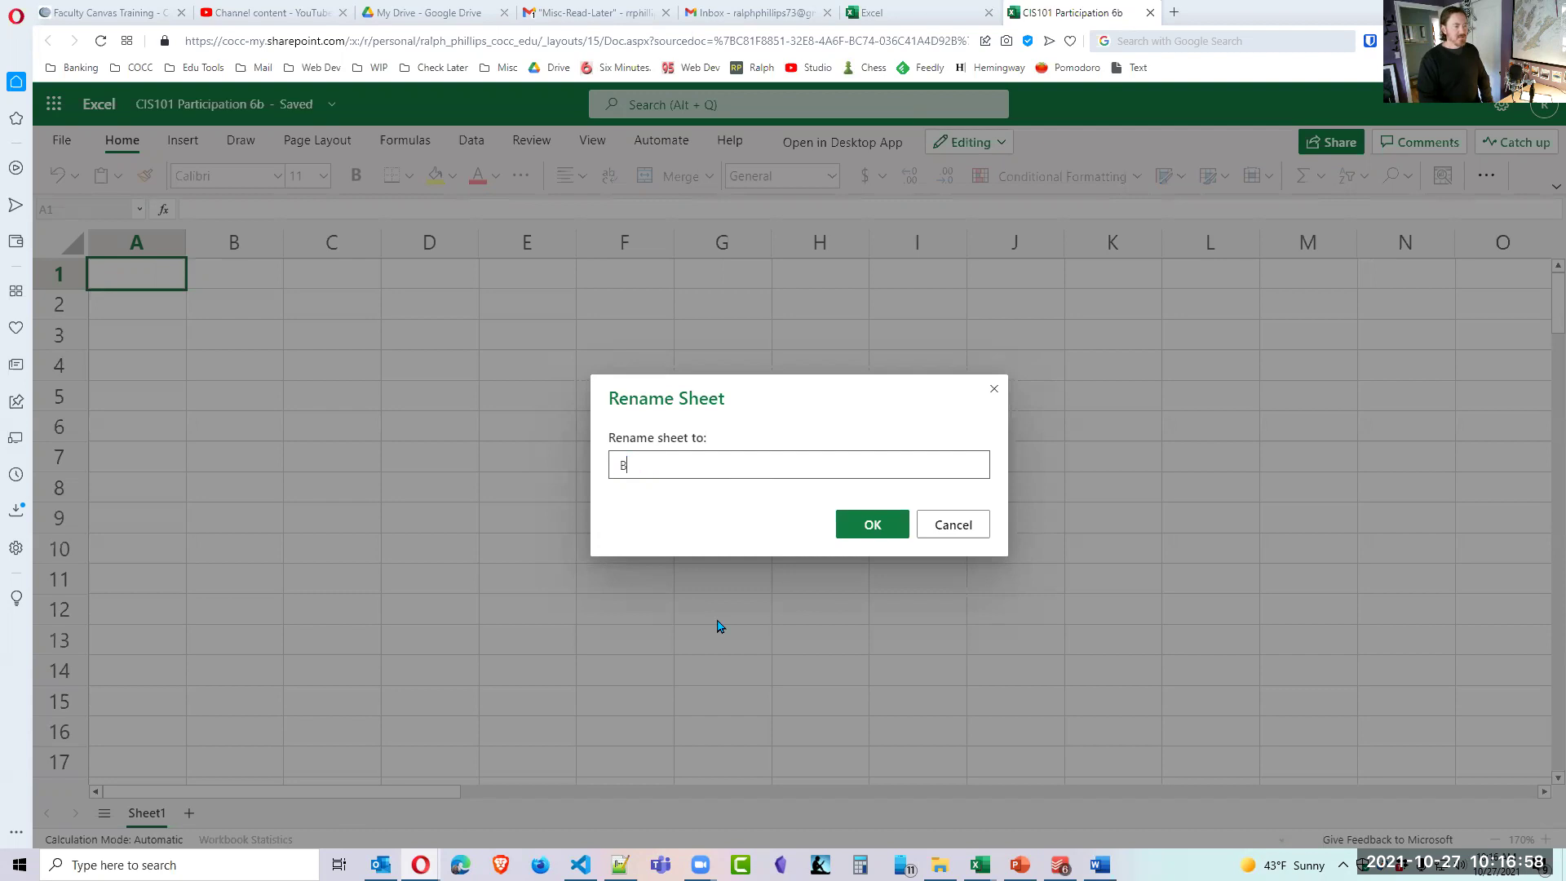
type("asic Budget")
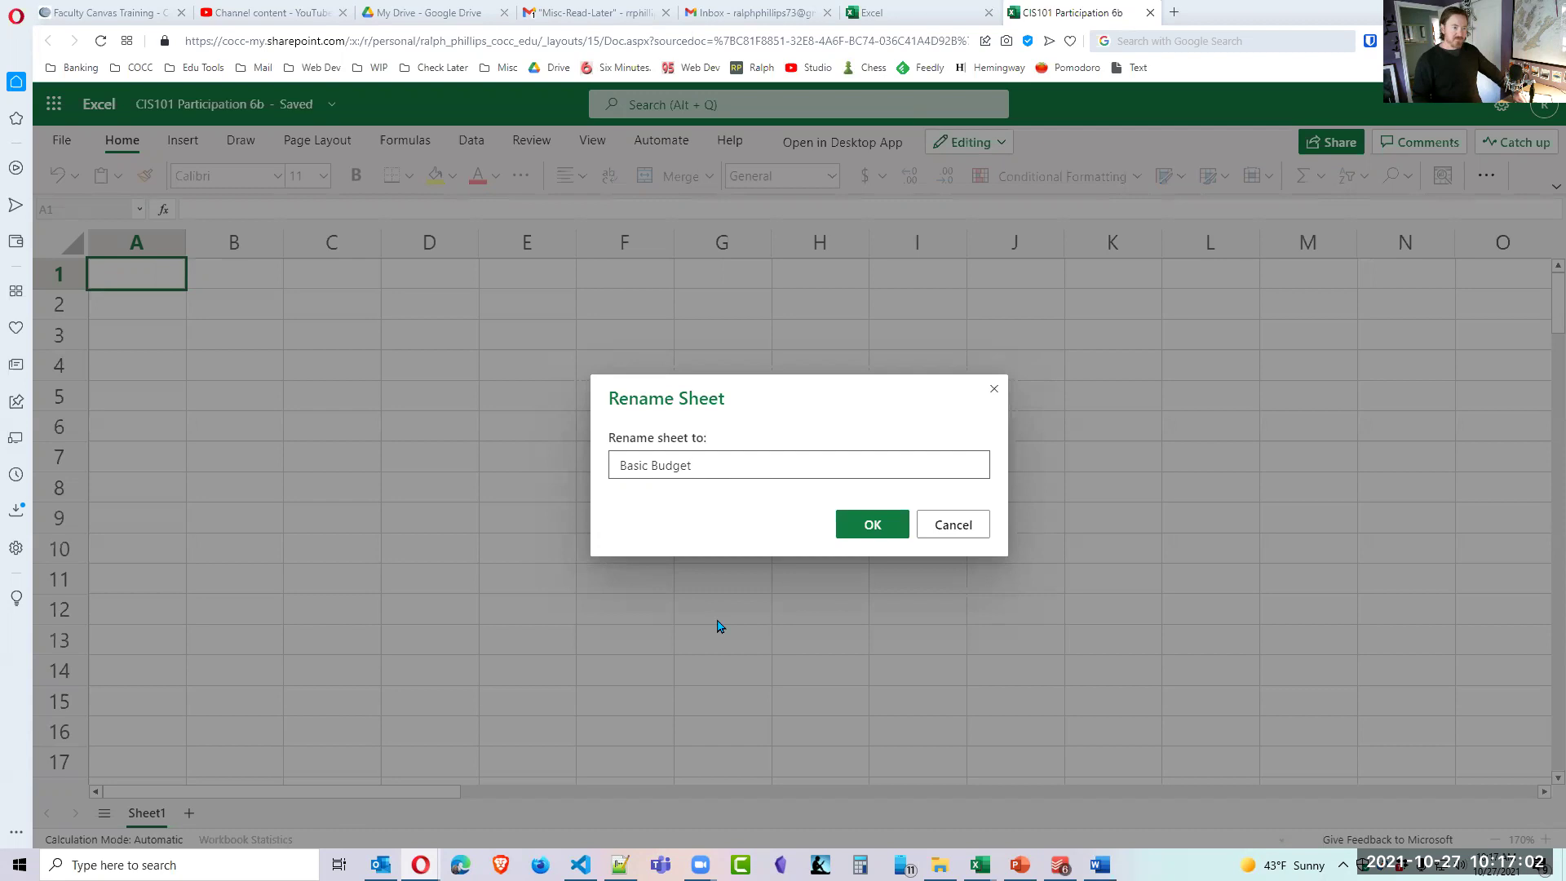
left_click(871, 526)
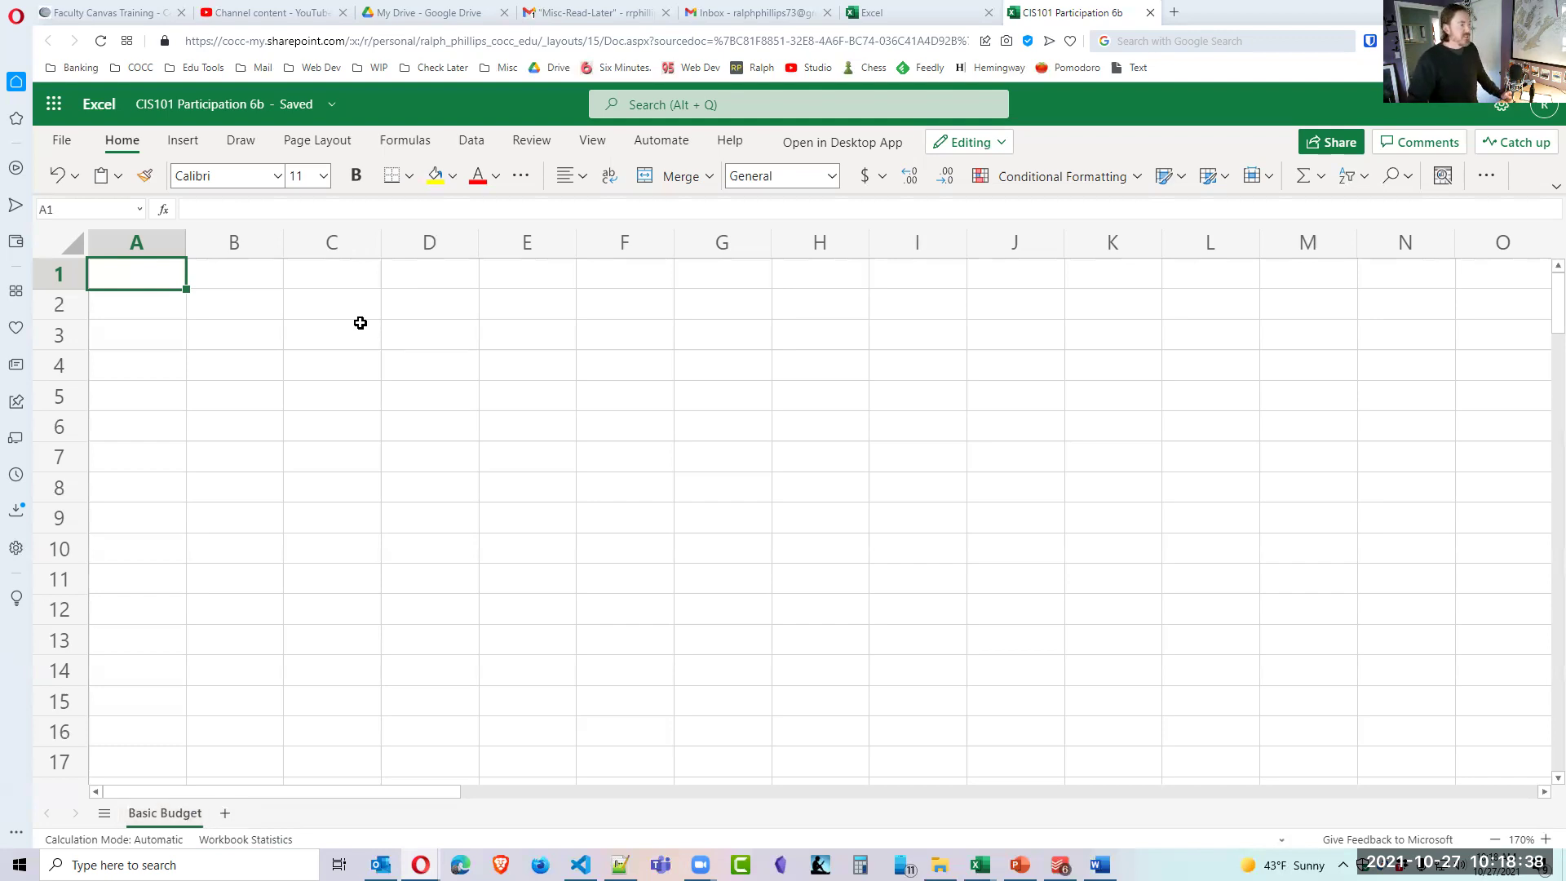
Merge and center cells A1 through K1 into one title cell.
left_click(250, 395)
left_click_drag(145, 283, 1132, 280)
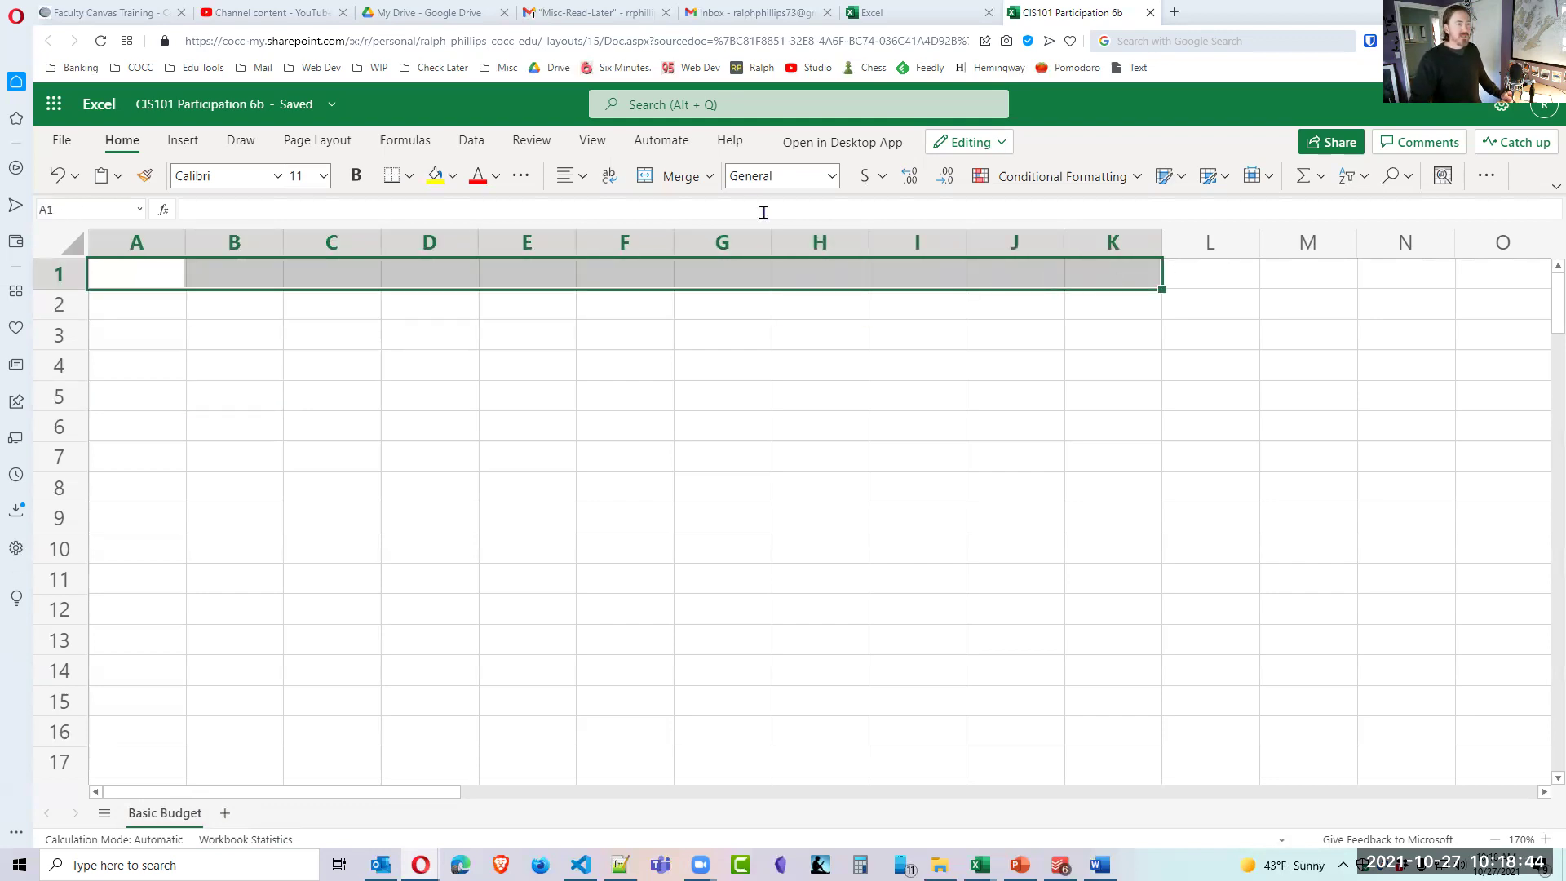
left_click(678, 181)
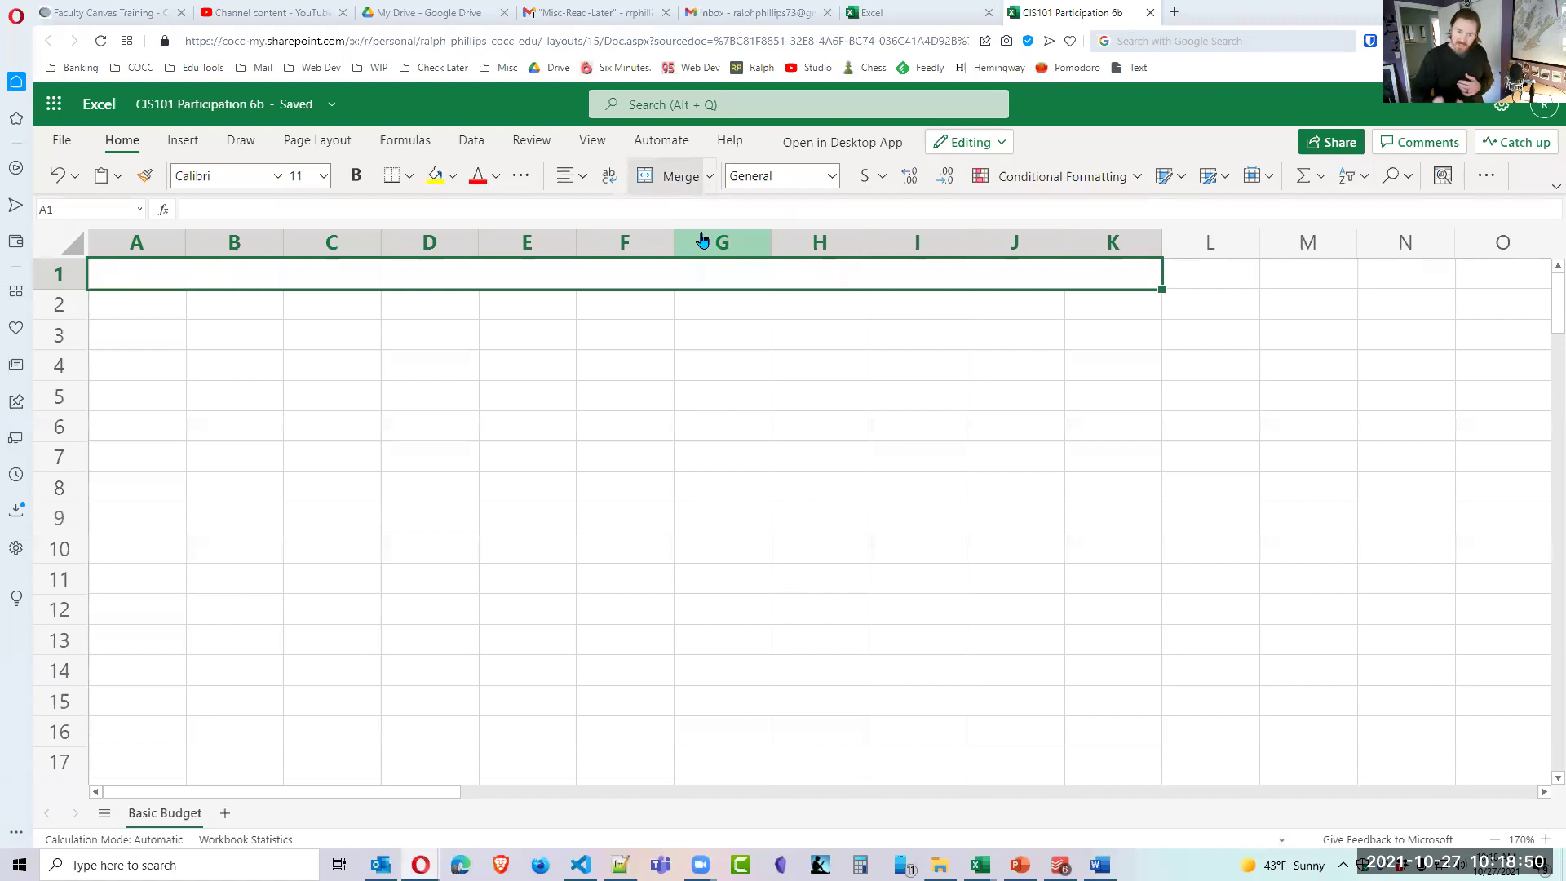
Enter the title "Basic Budget 50/30/20" in the merged cell in row 1.
left_click(620, 305)
left_click(599, 279)
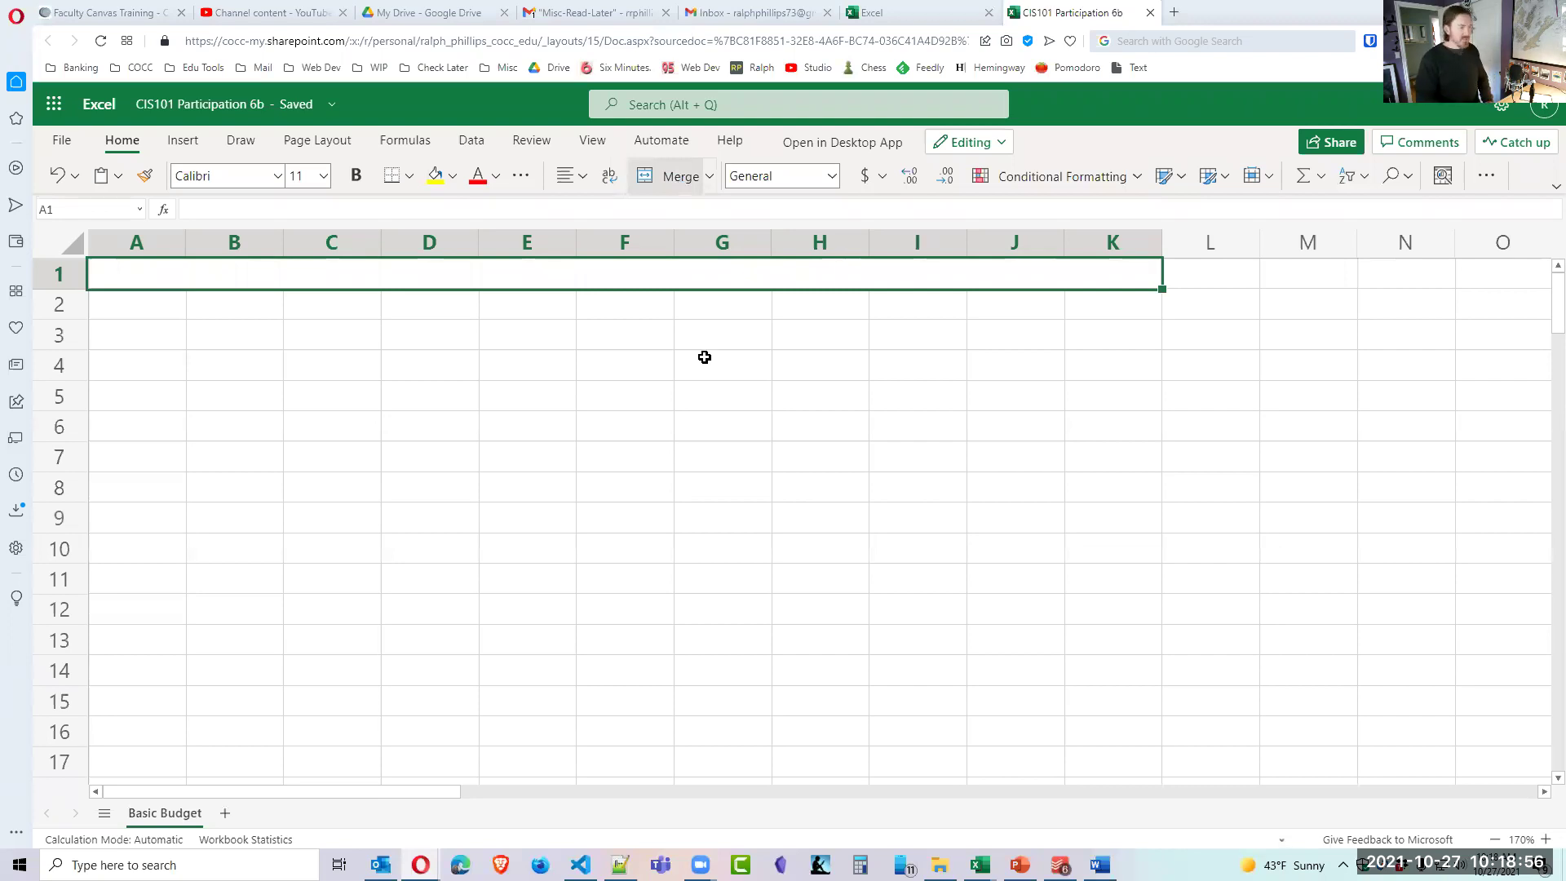
type("Basic B")
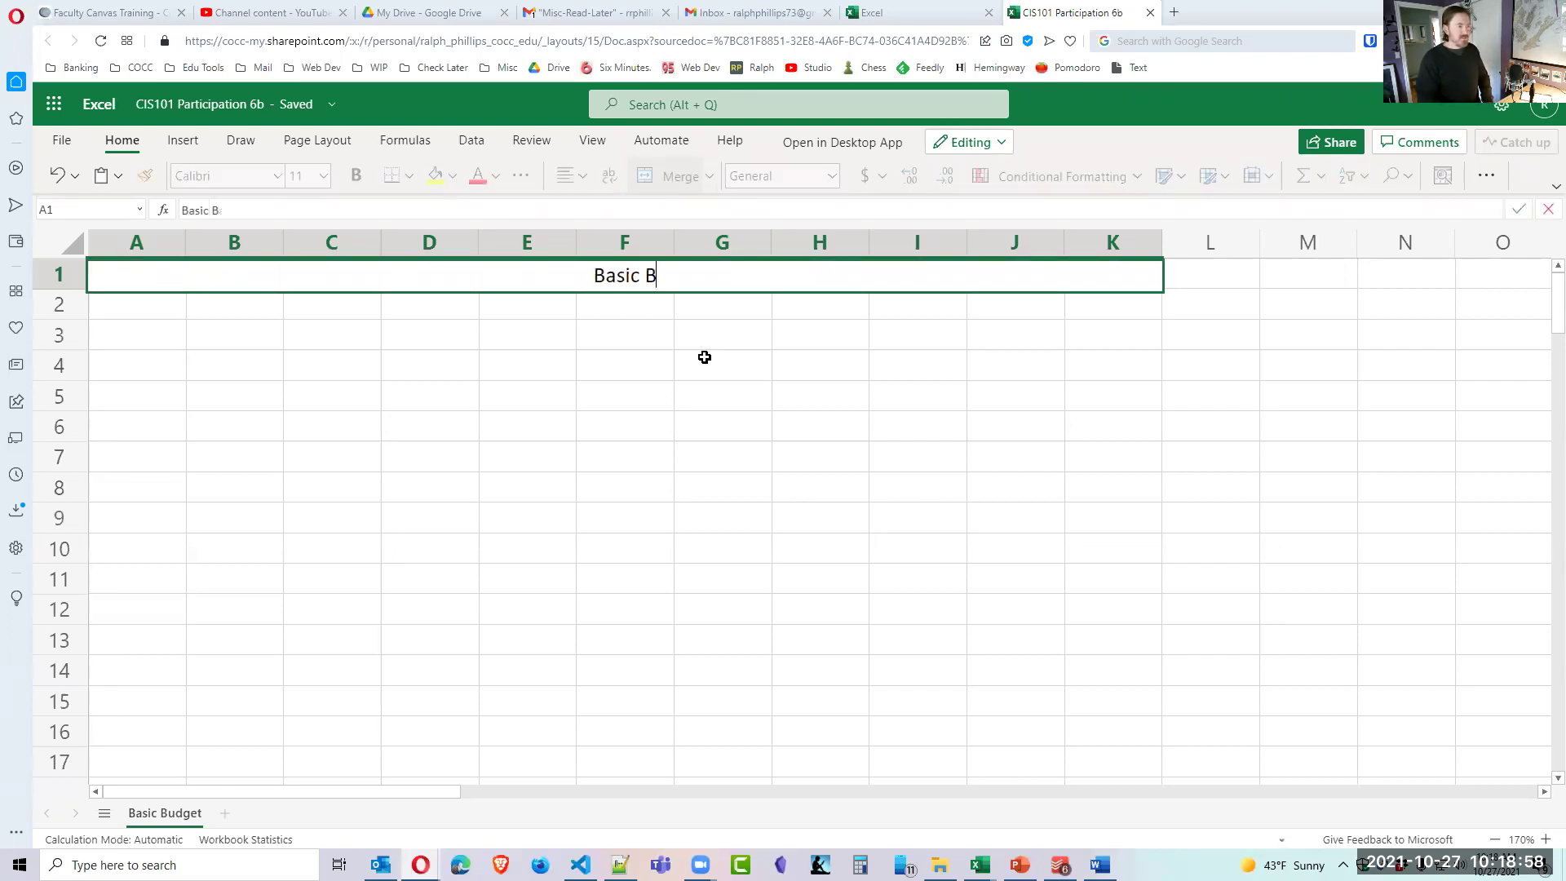
type("udget ")
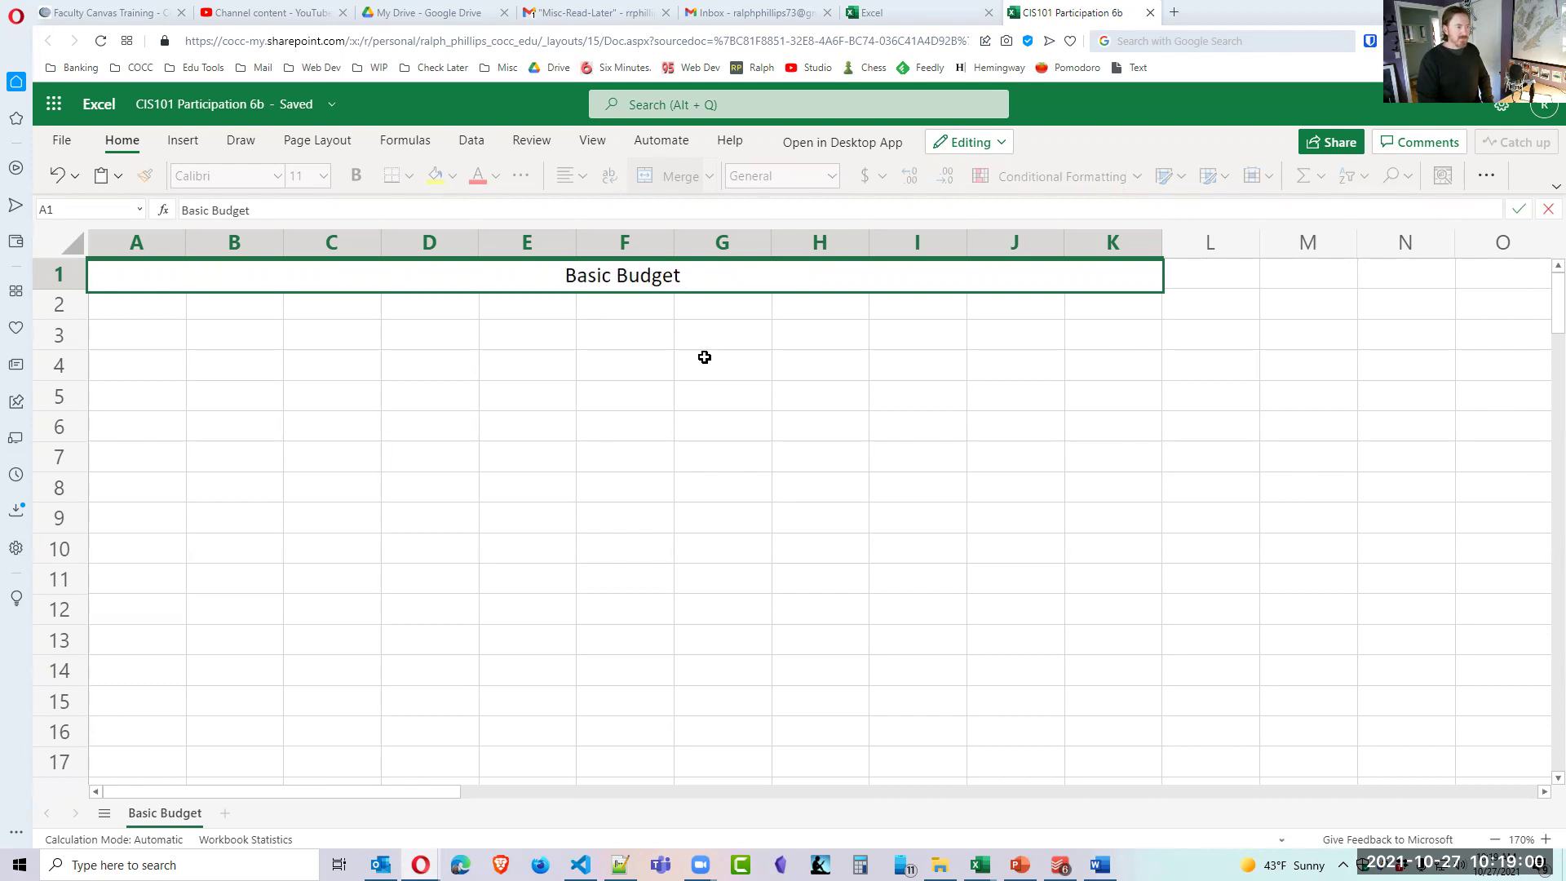
type("4")
key("BackSpace")
type("50/30/20")
key("Return")
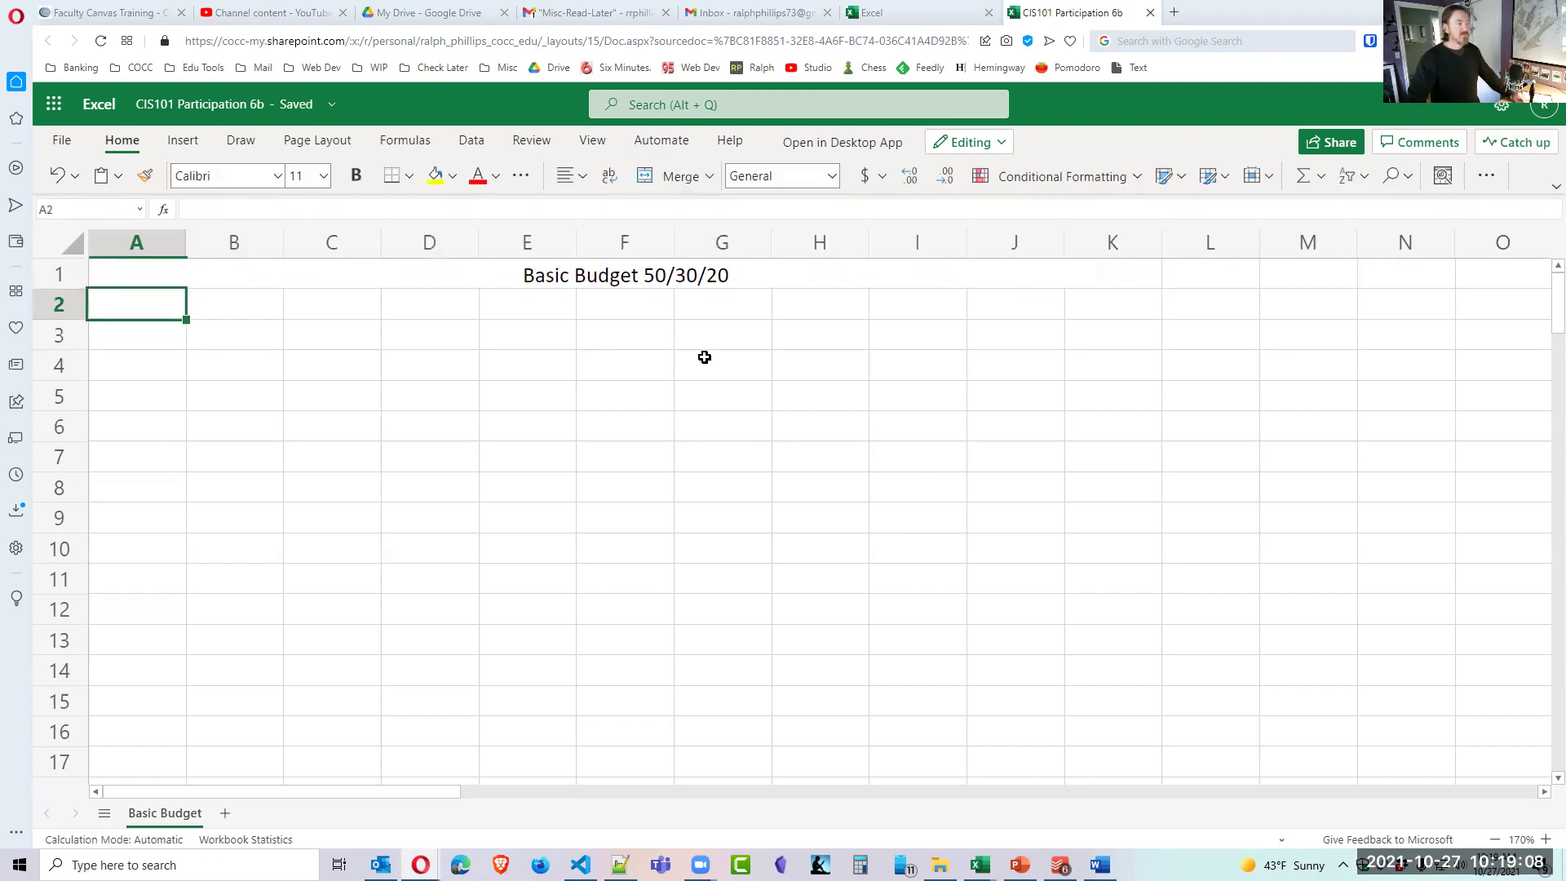
Set the title's font size to 18 and its font color to the darkest green theme color.
left_click(370, 277)
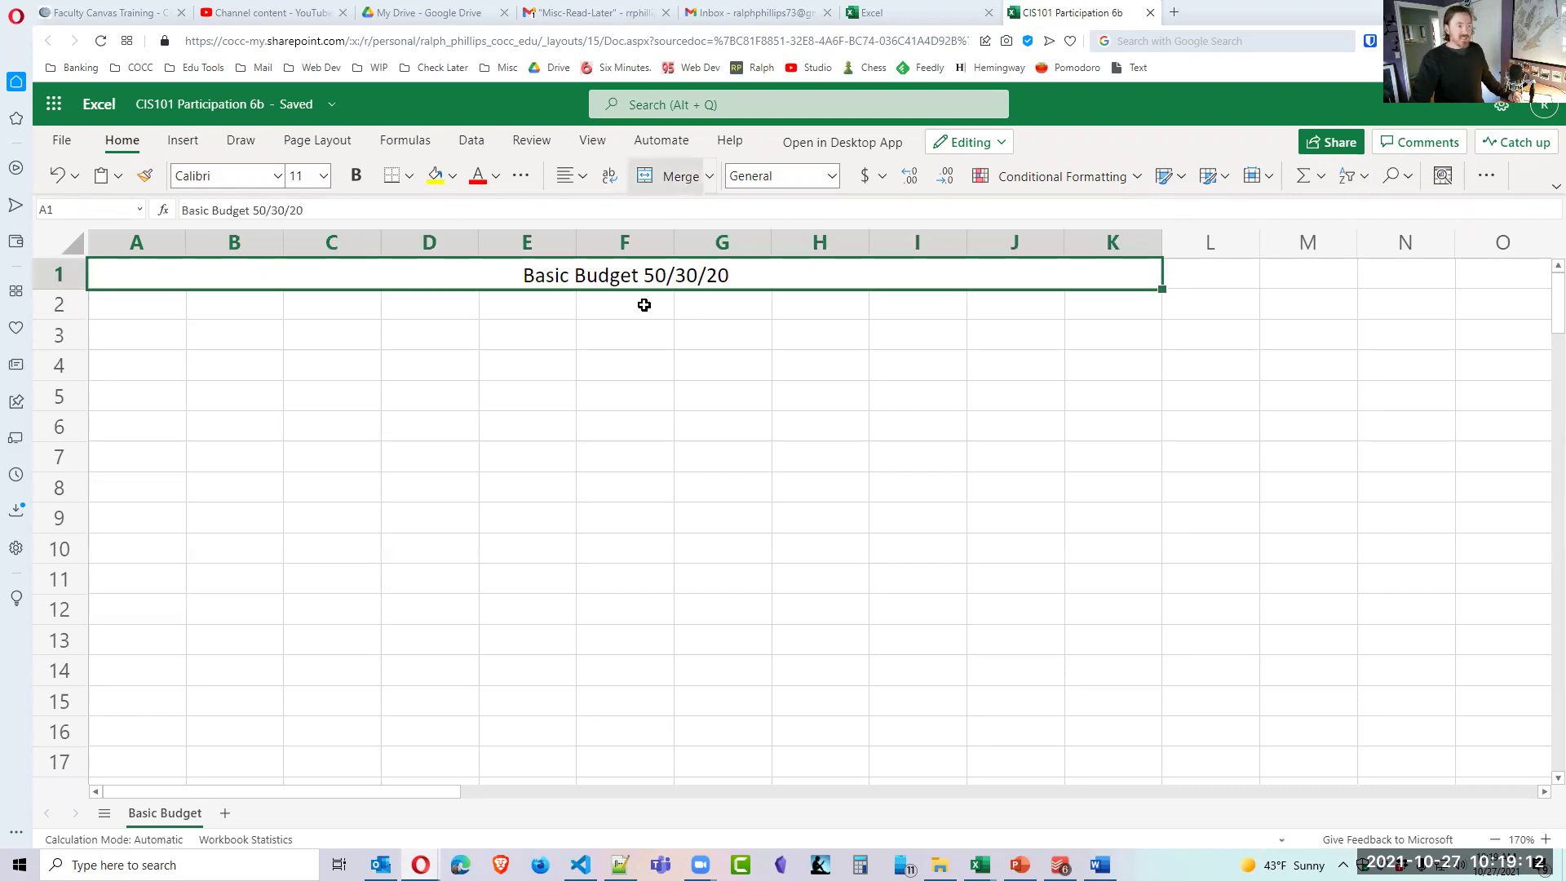
left_click(325, 178)
left_click(307, 404)
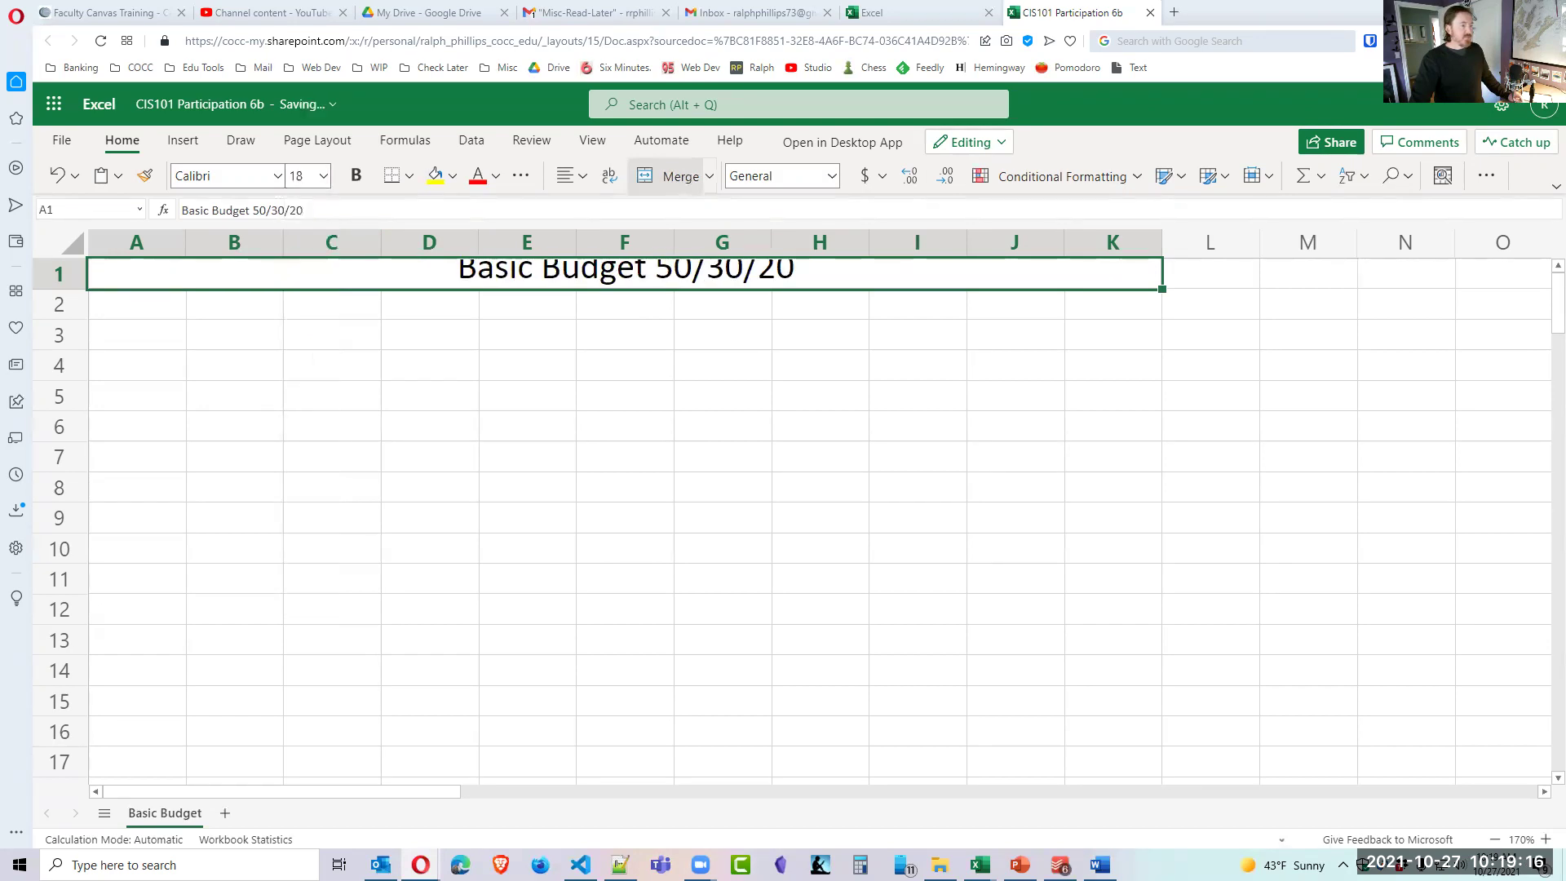
left_click(498, 181)
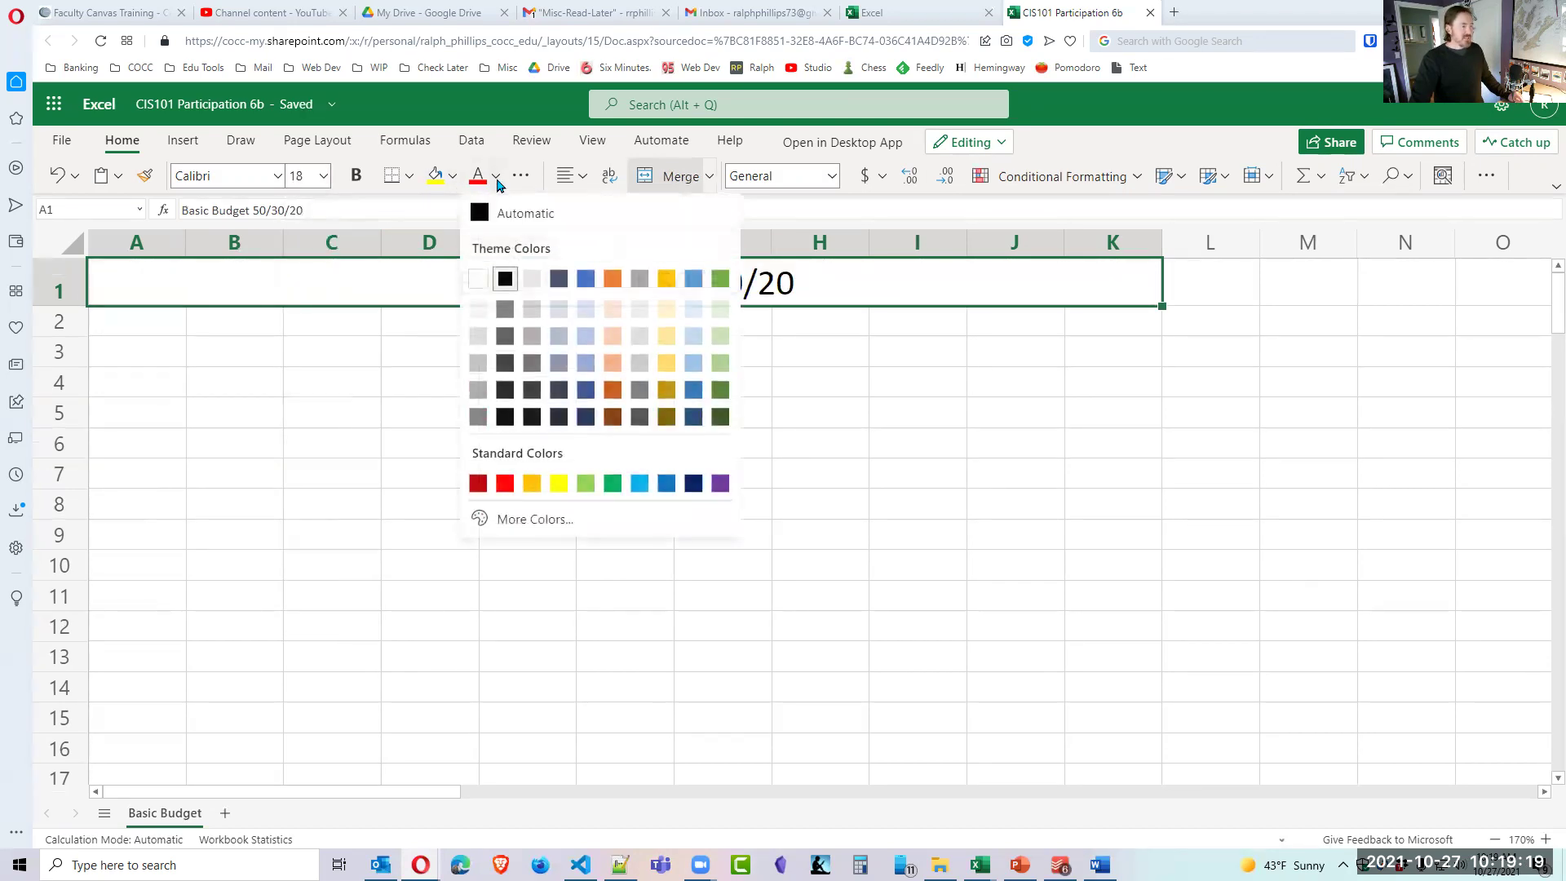
left_click(720, 417)
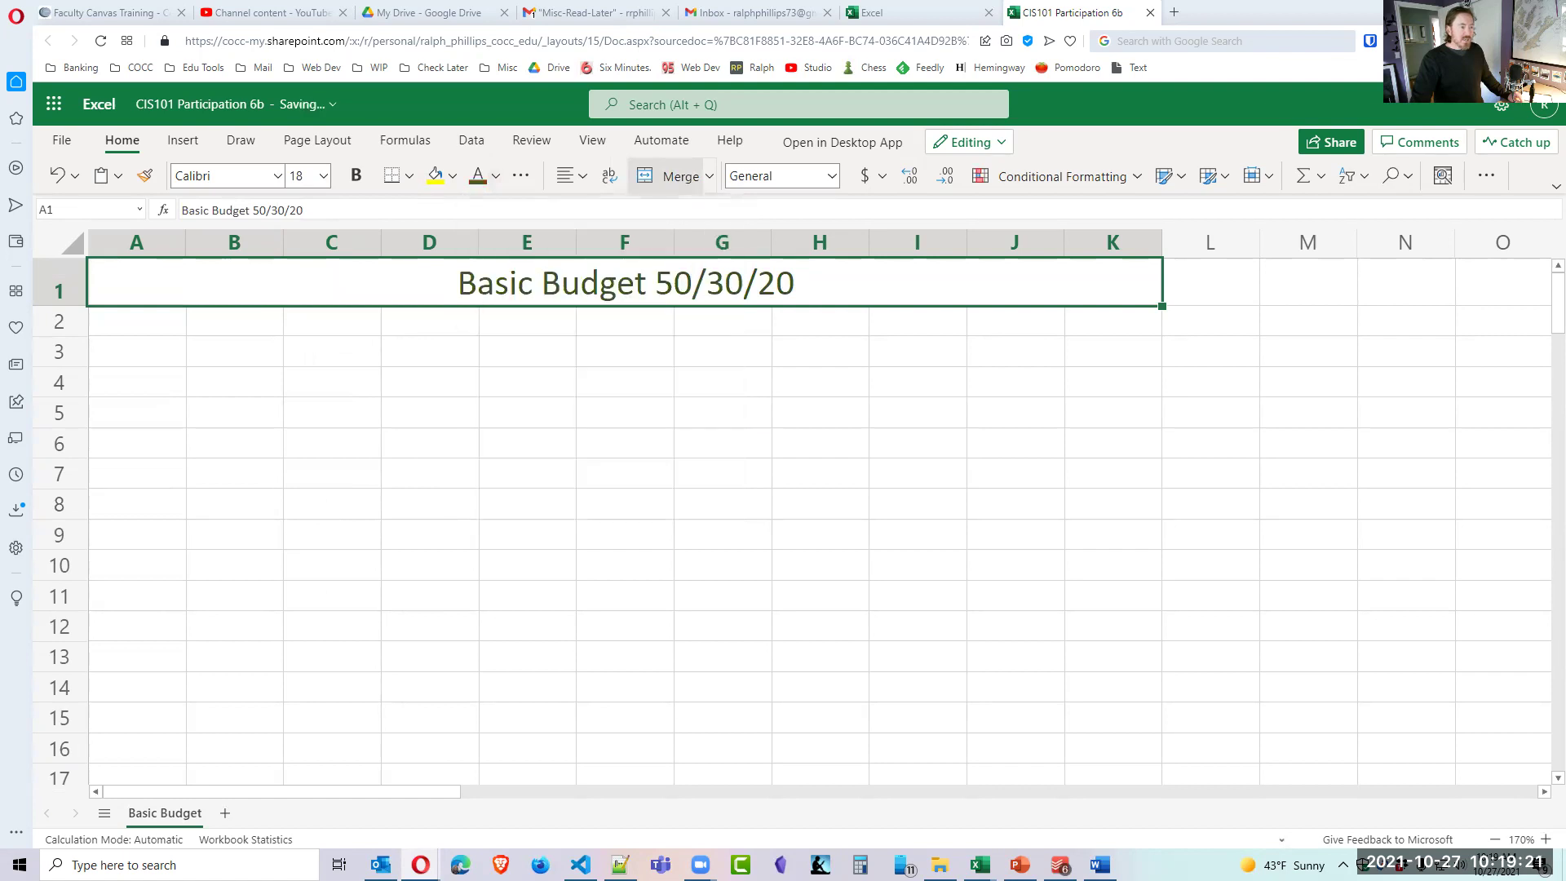
Fill the title cell with the lightest gold theme color.
left_click(454, 181)
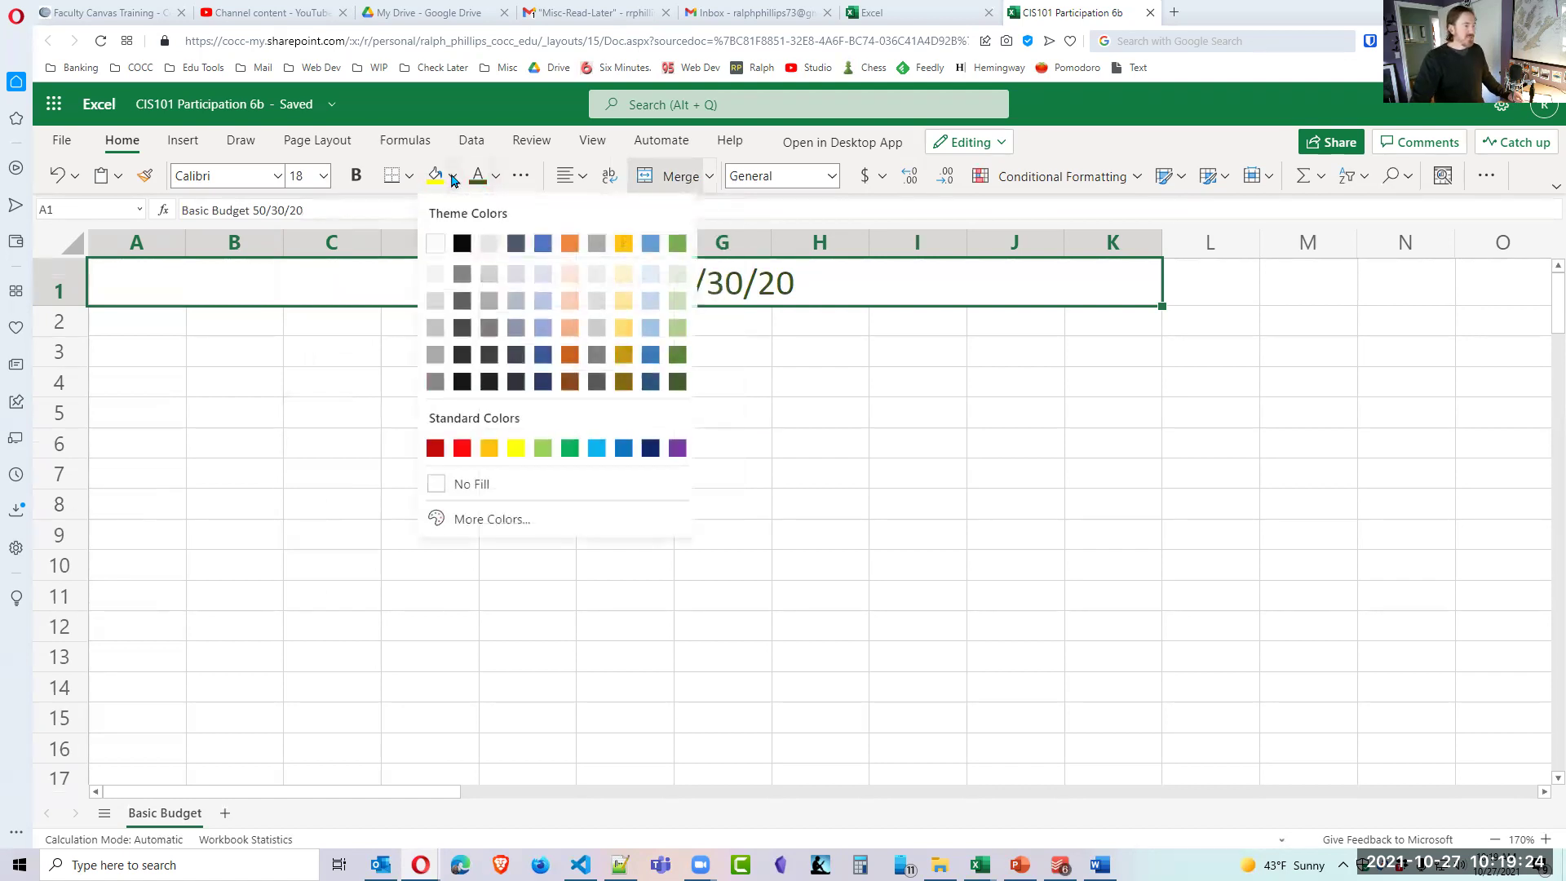
left_click(624, 283)
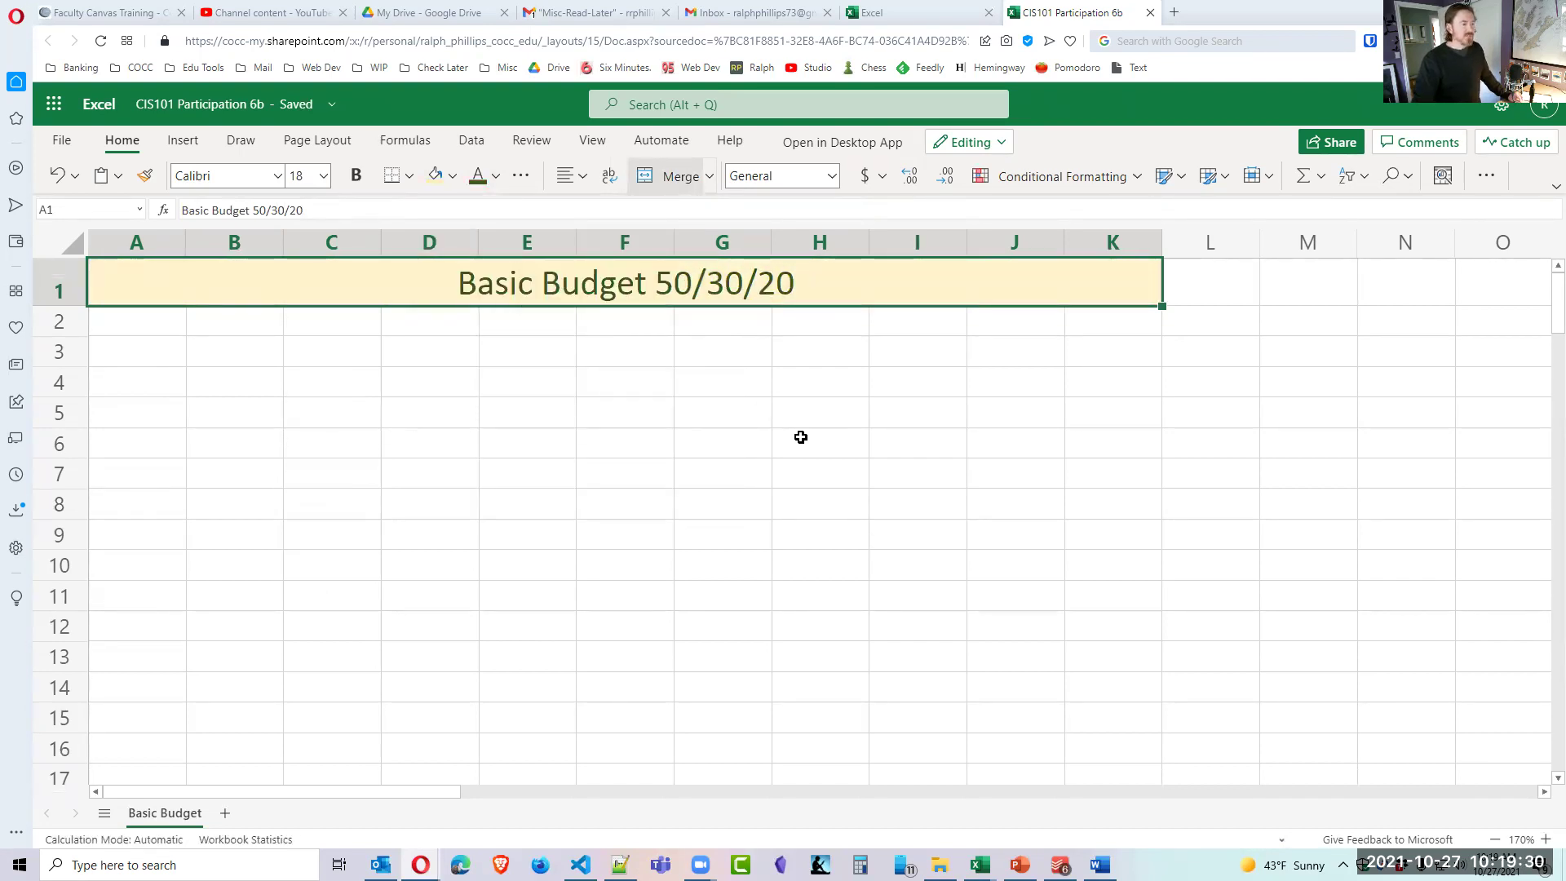
left_click(527, 382)
left_click(380, 296)
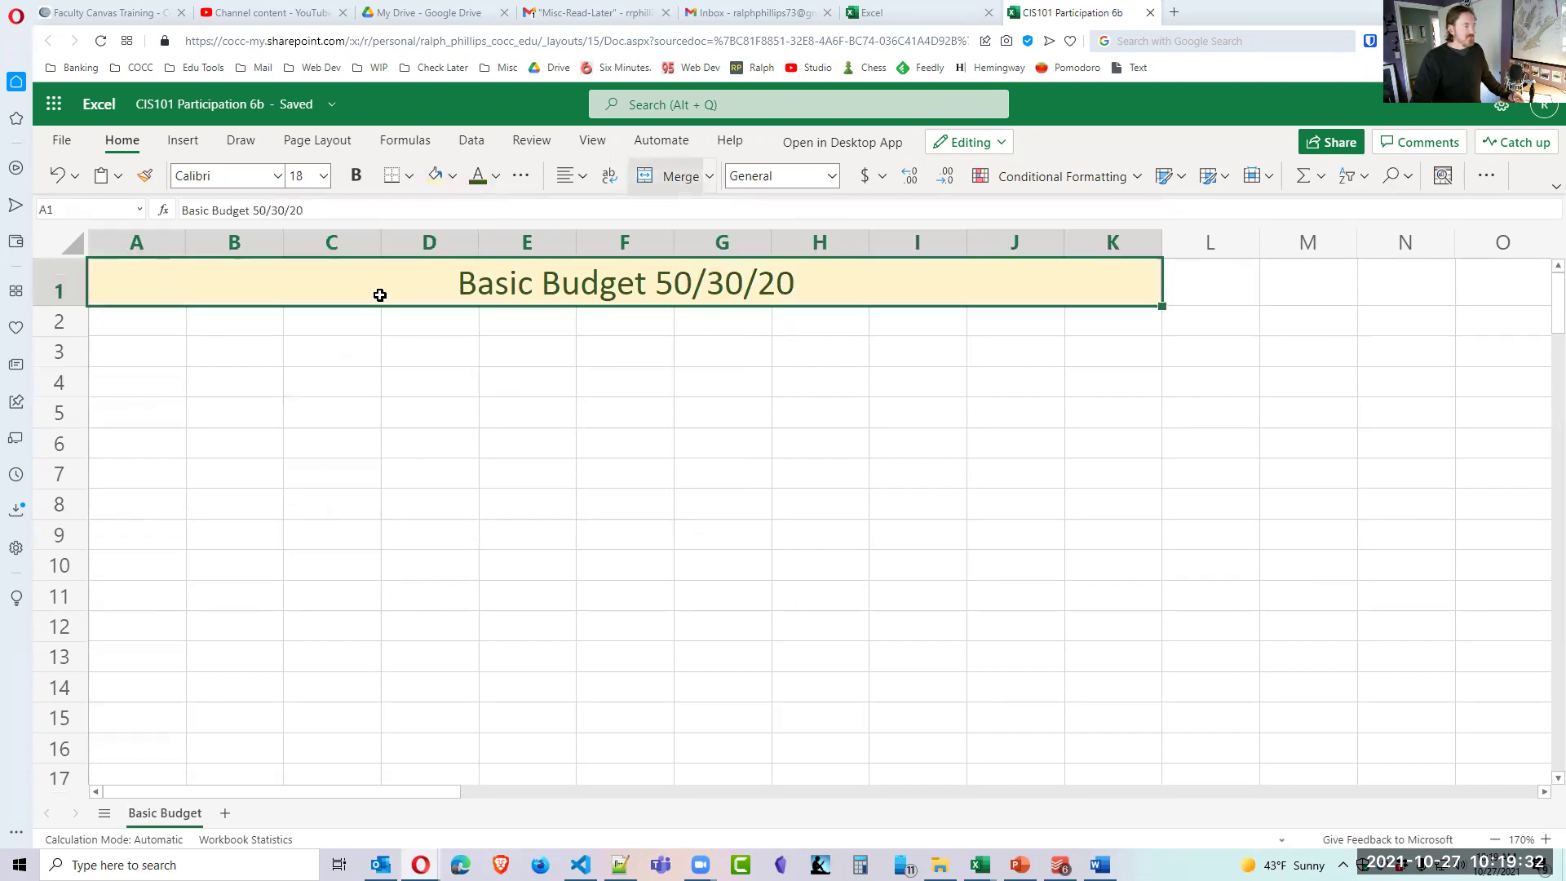
Make the title text in row 1 bold.
left_click(474, 424)
left_click(489, 285)
left_click(358, 178)
left_click(468, 406)
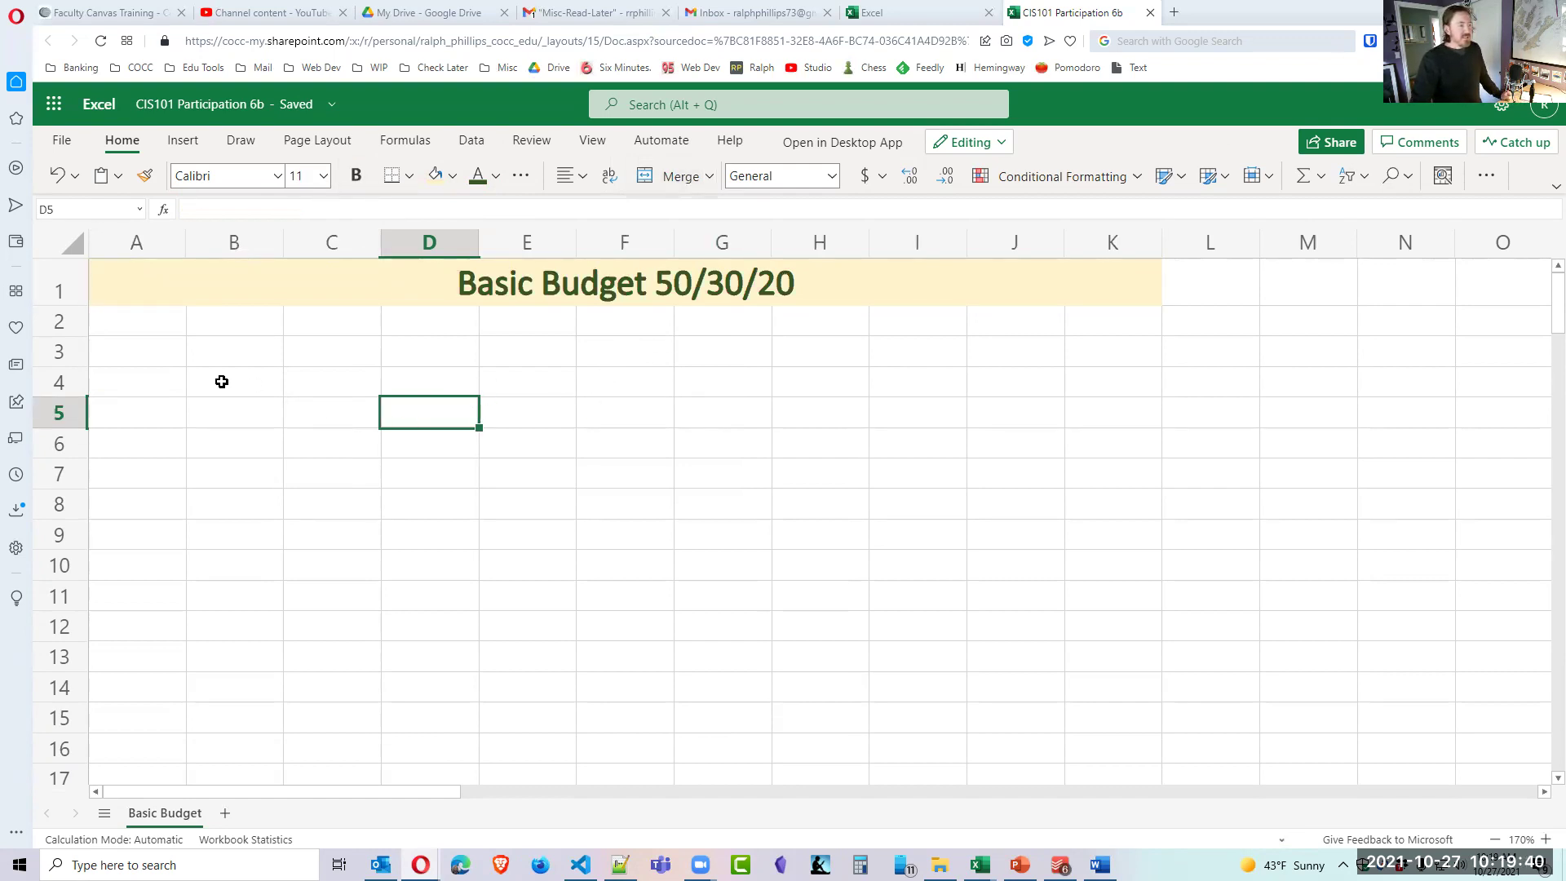
left_click(641, 543)
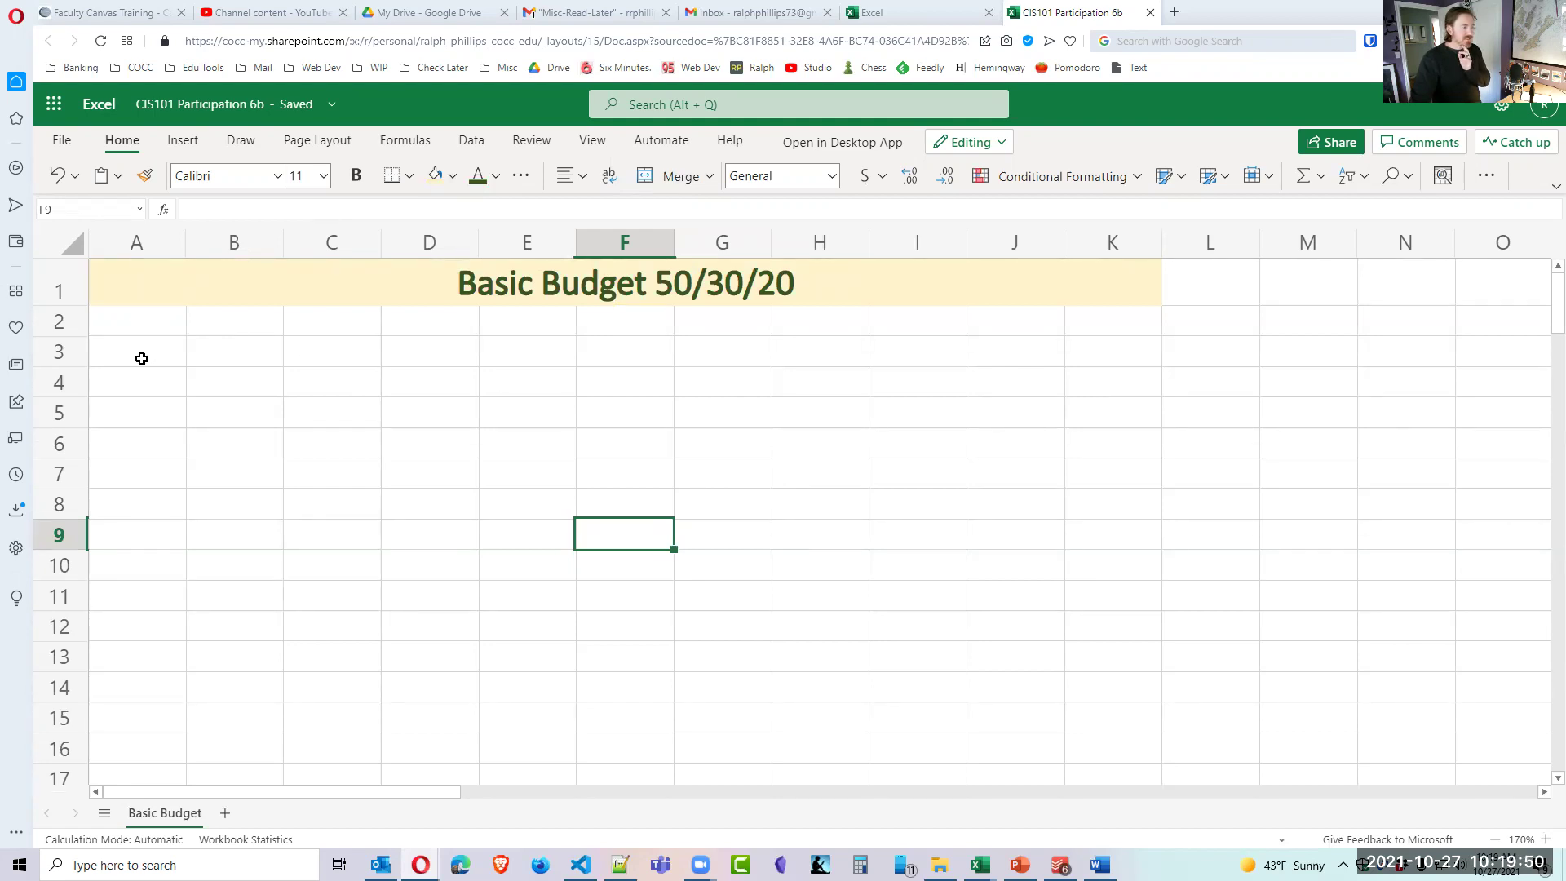
Merge and center cells A3 and B3 below the title.
left_click_drag(142, 359, 233, 359)
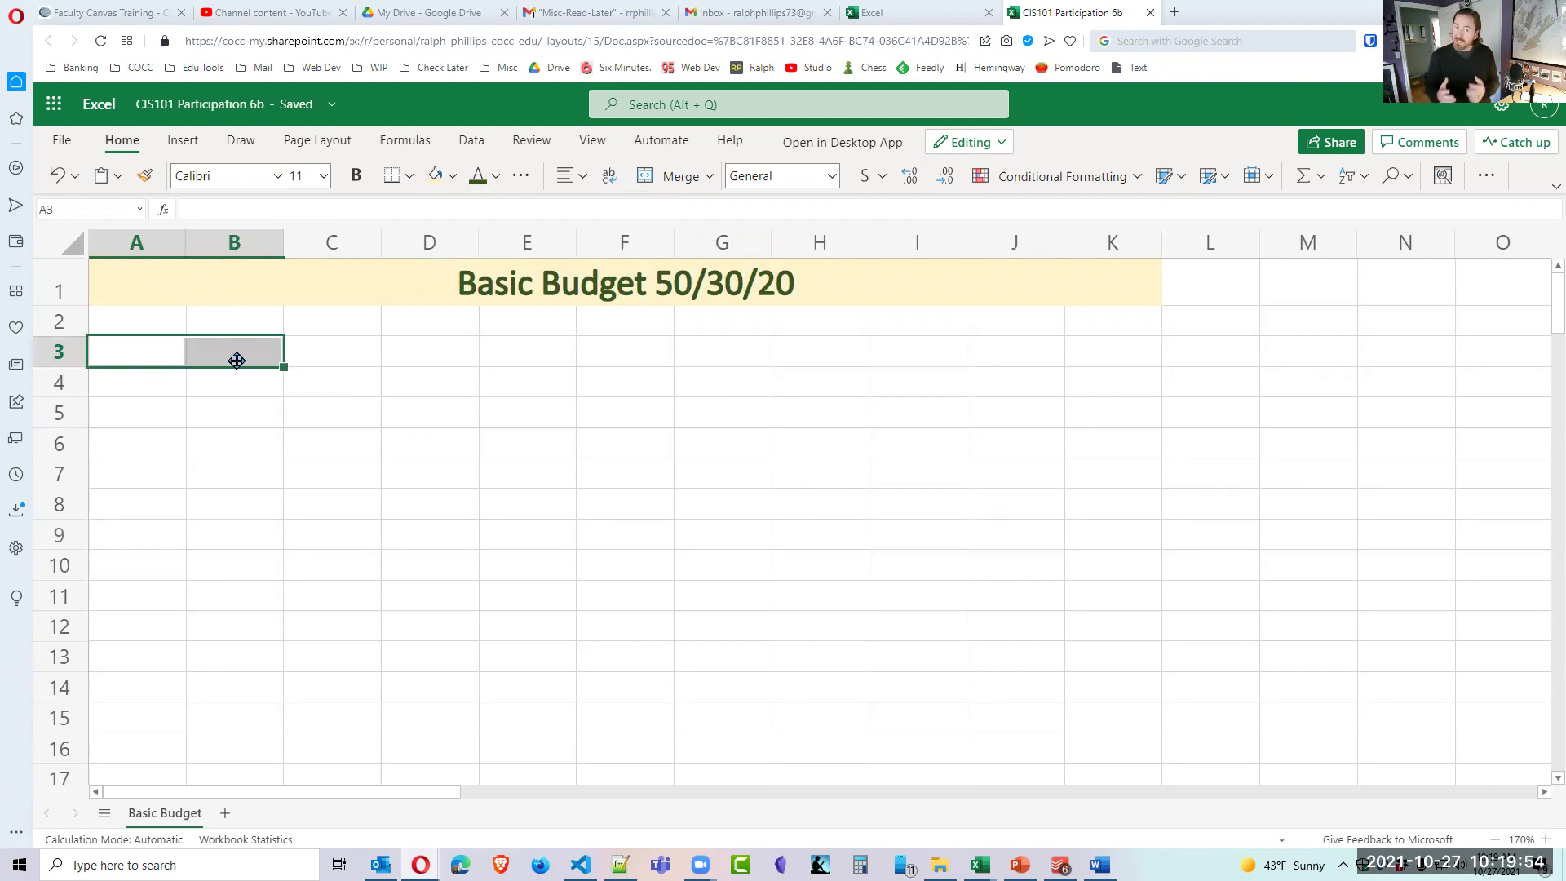
left_click(252, 401)
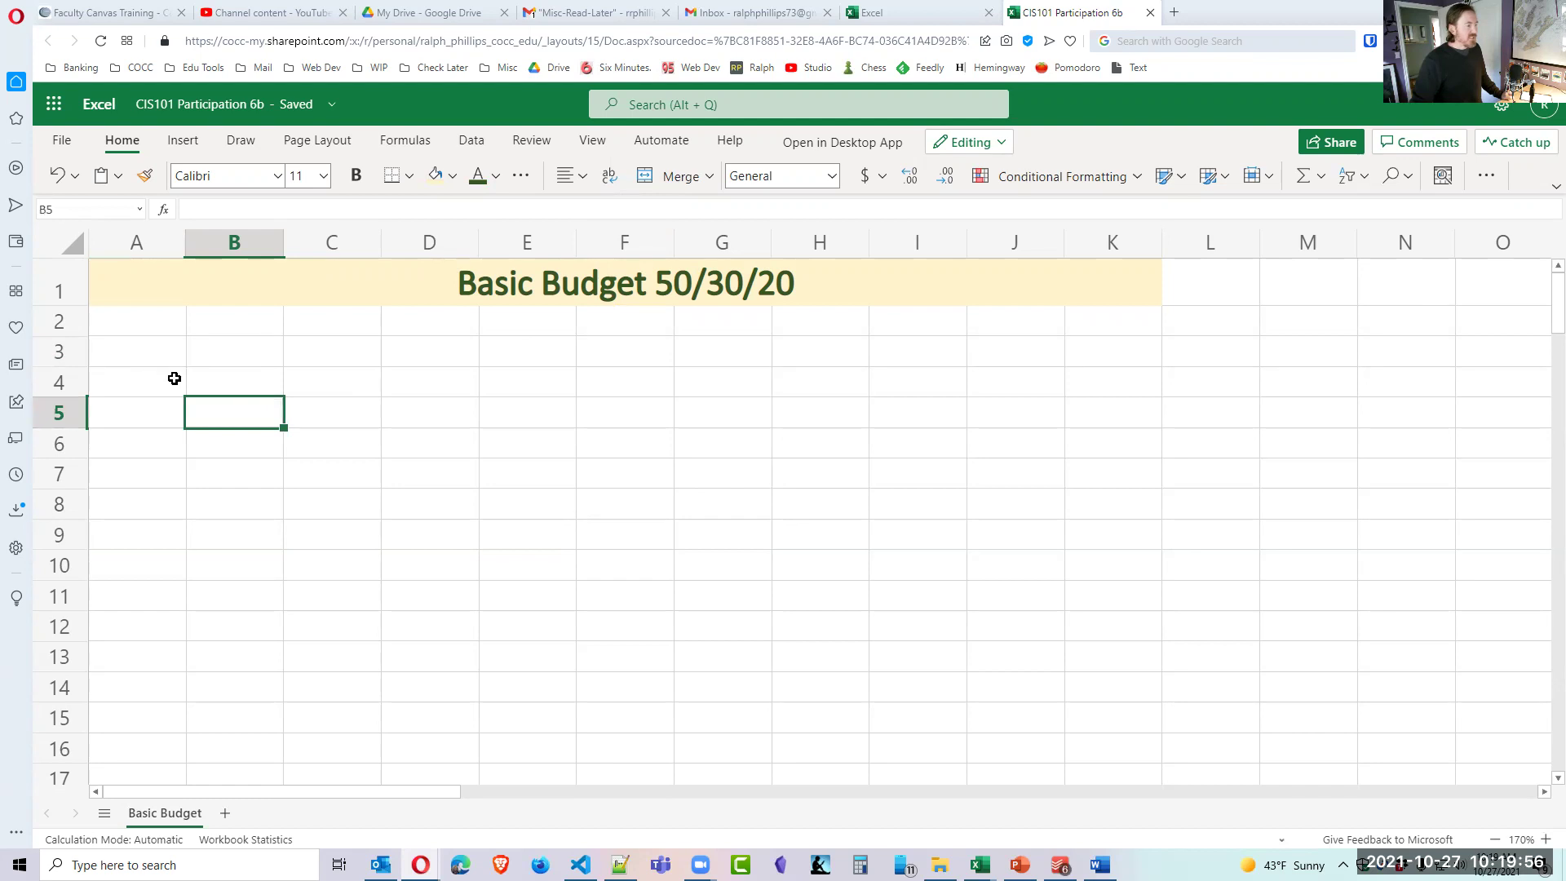
left_click(135, 351)
left_click_drag(135, 350, 256, 349)
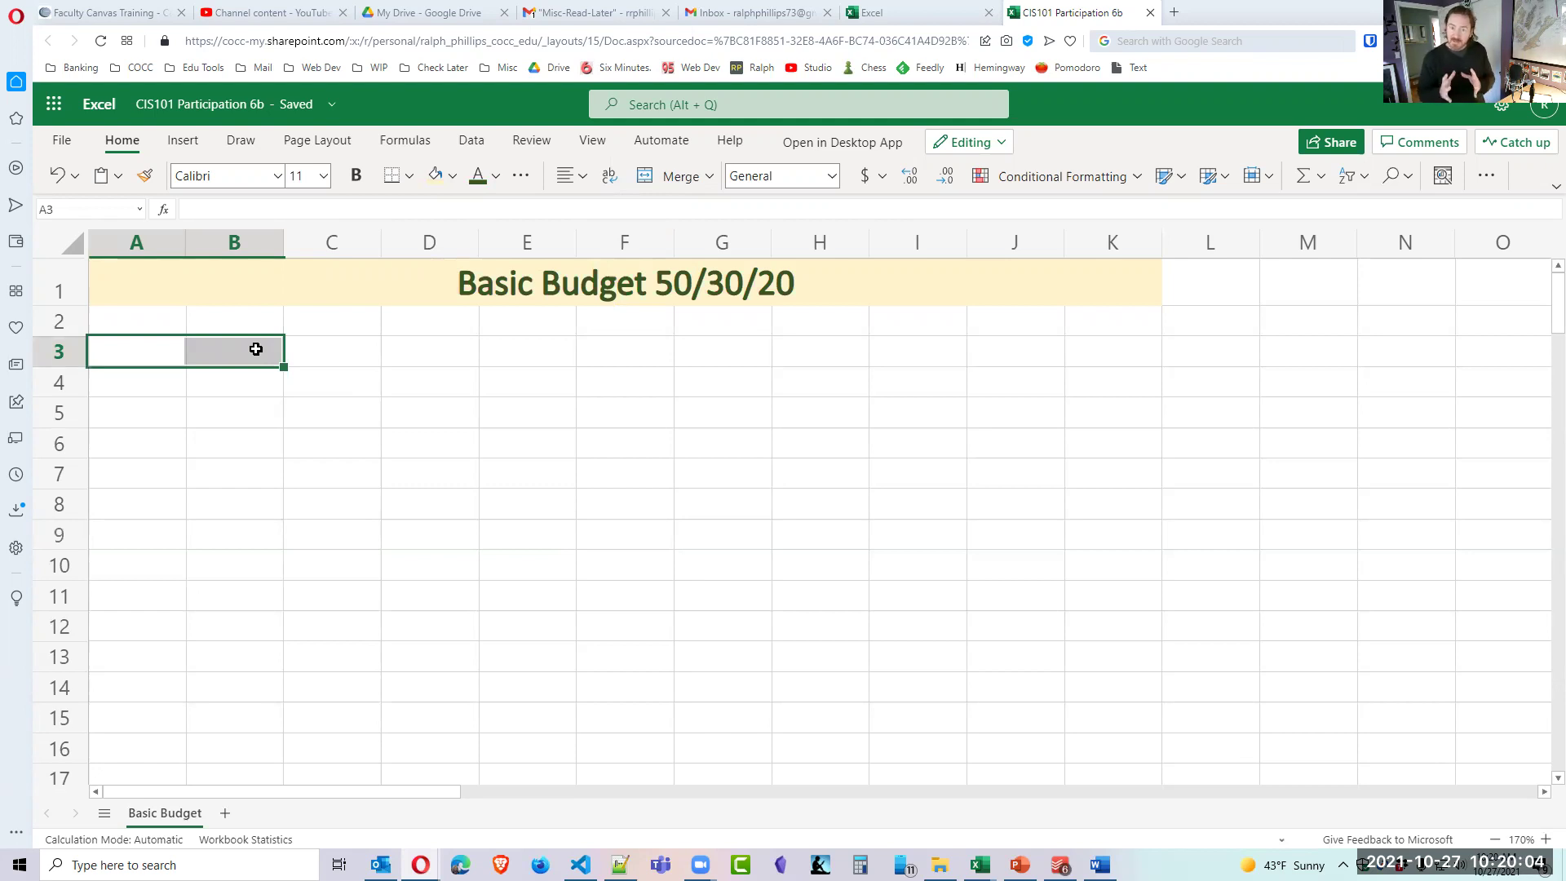
left_click(681, 181)
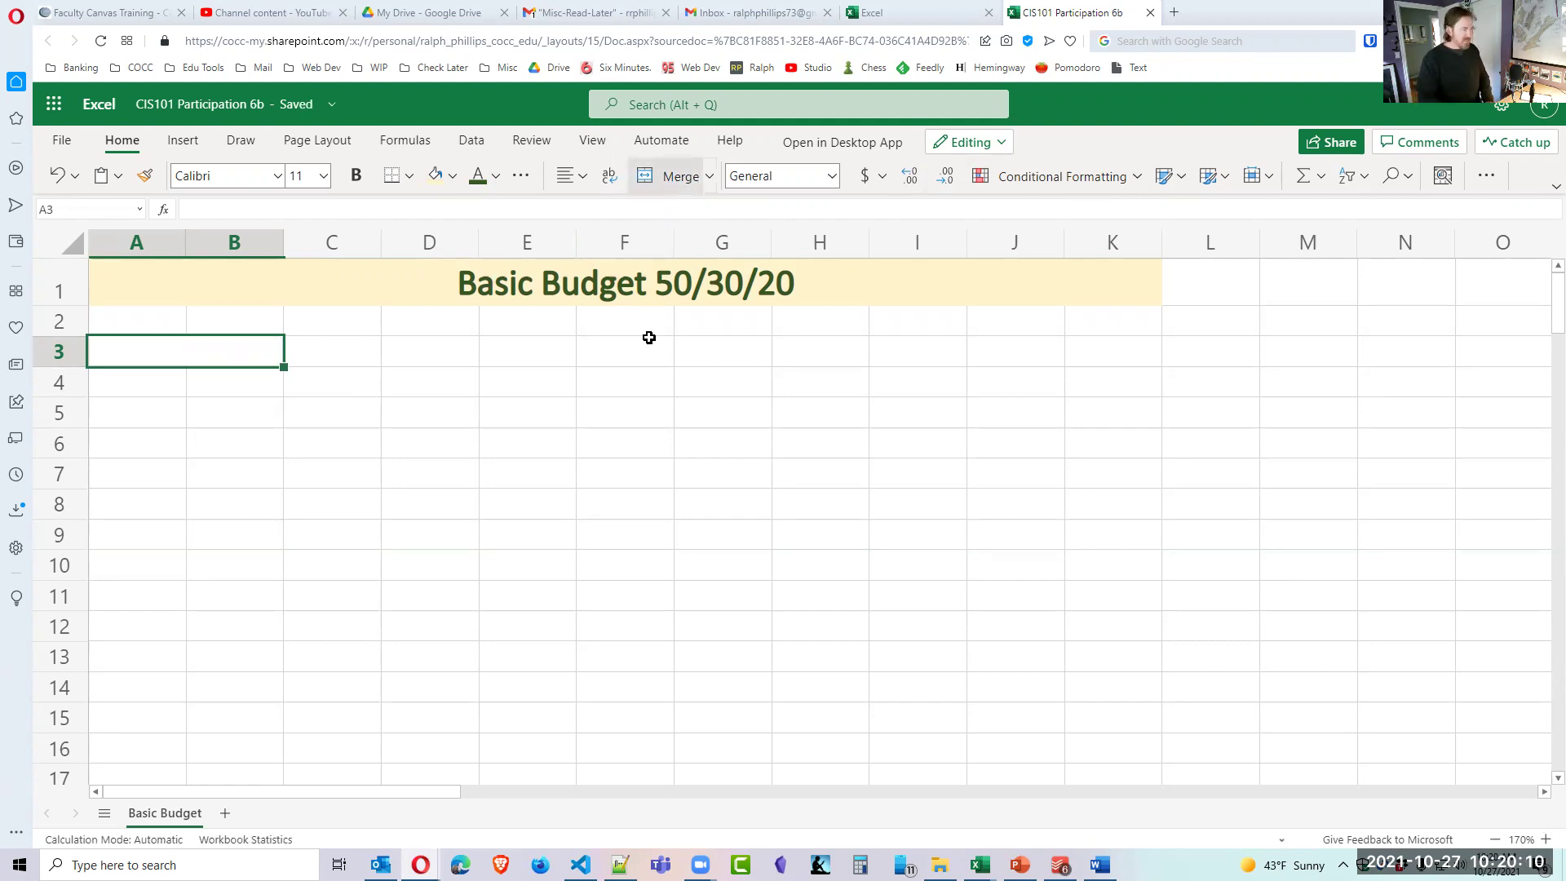
Enter the heading Income in the merged cell A3.
type("Income")
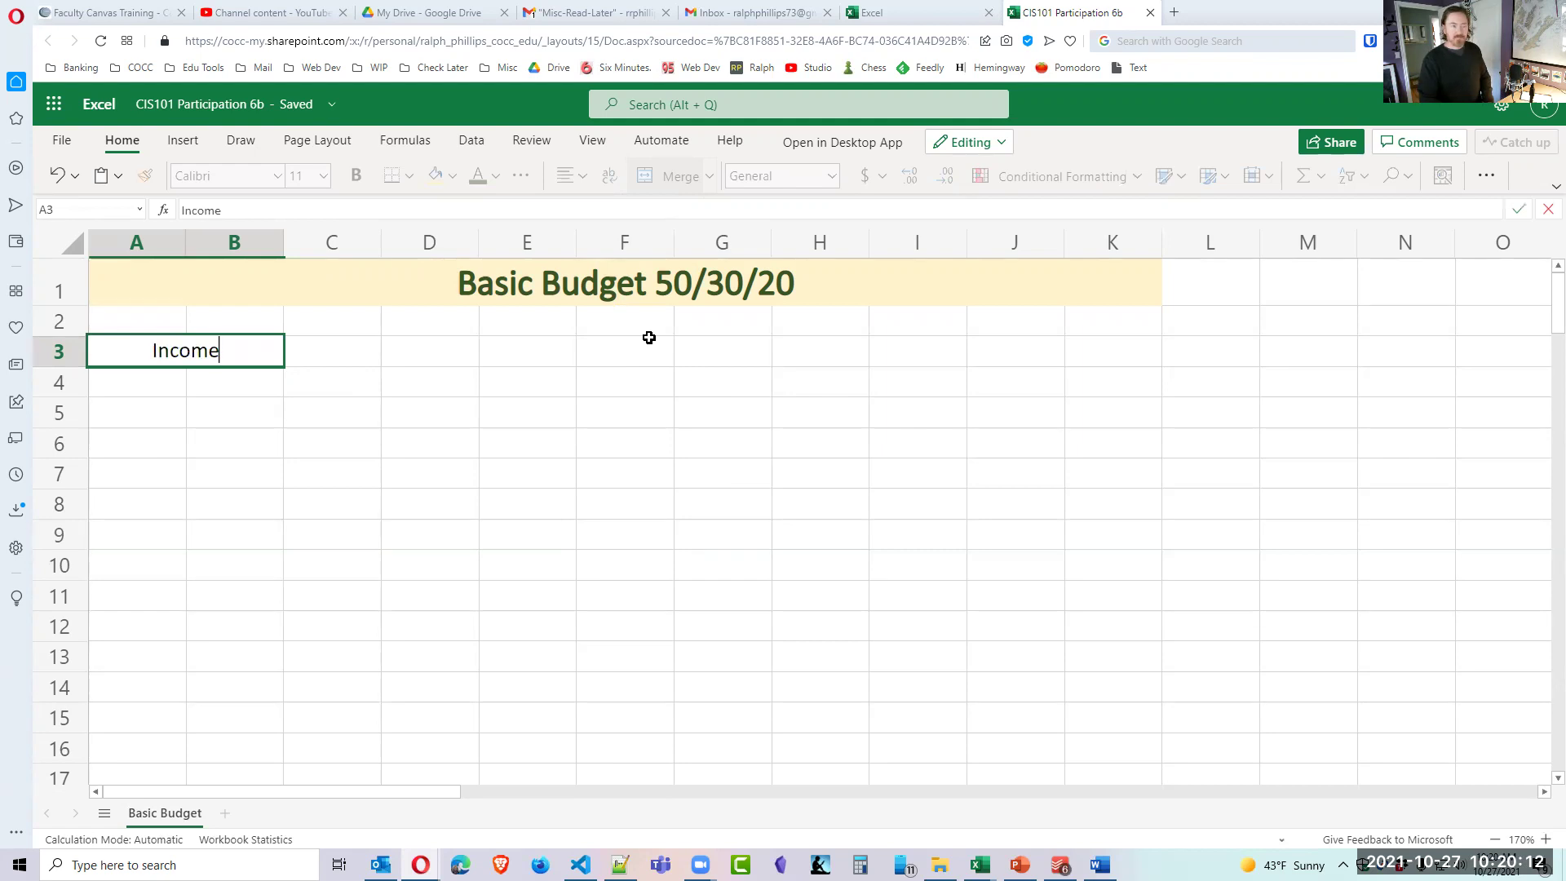
key("Return")
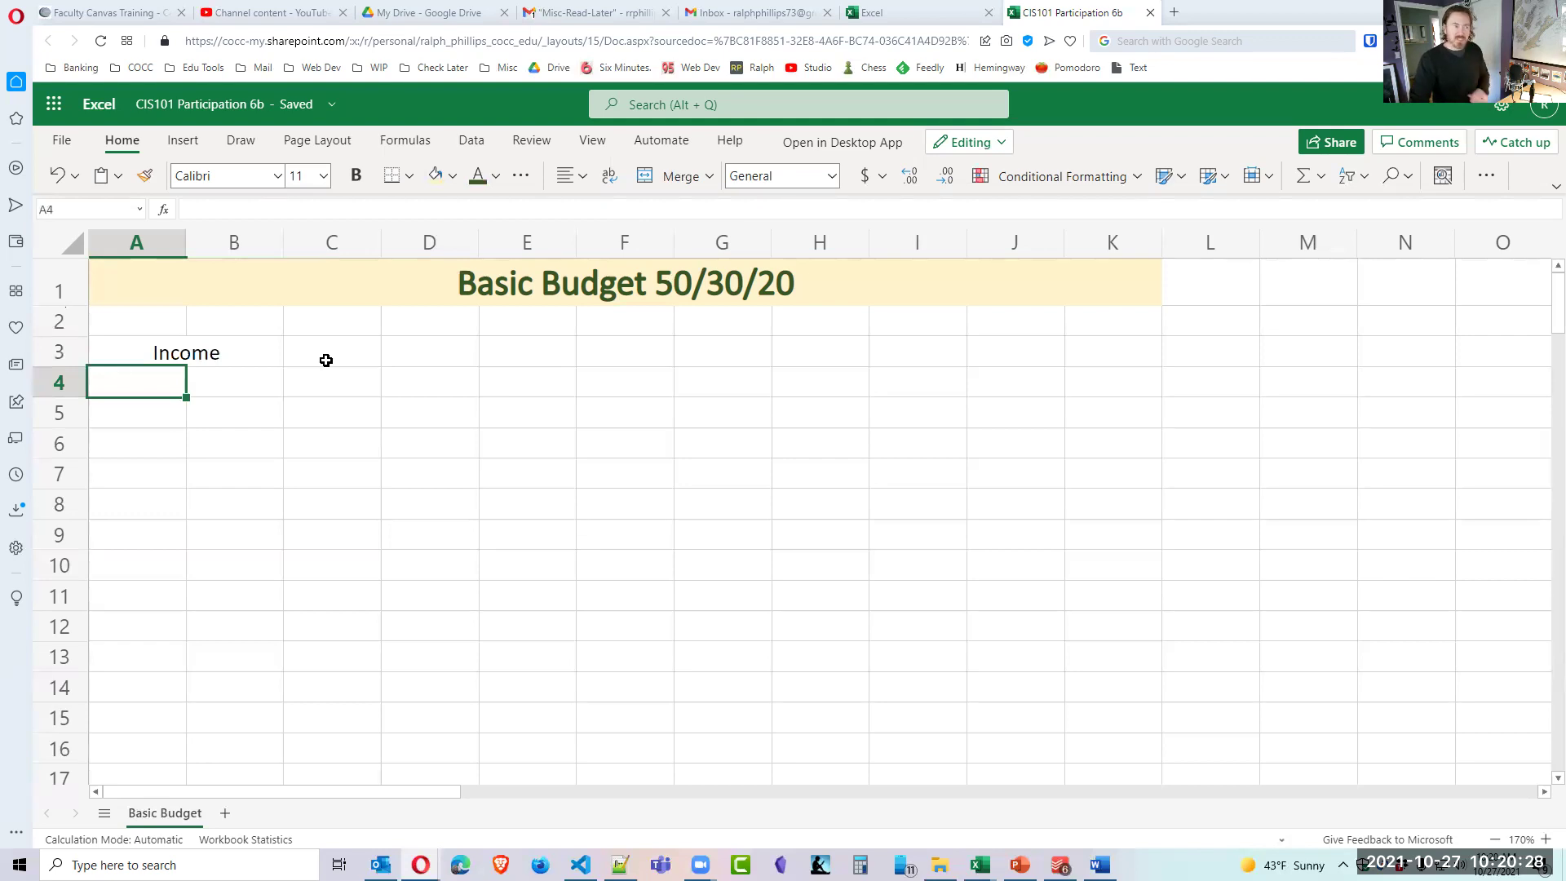
Merge and center the cell pairs C3:D3, E3:F3 and G3:H3 in a single operation.
left_click_drag(327, 356, 424, 354)
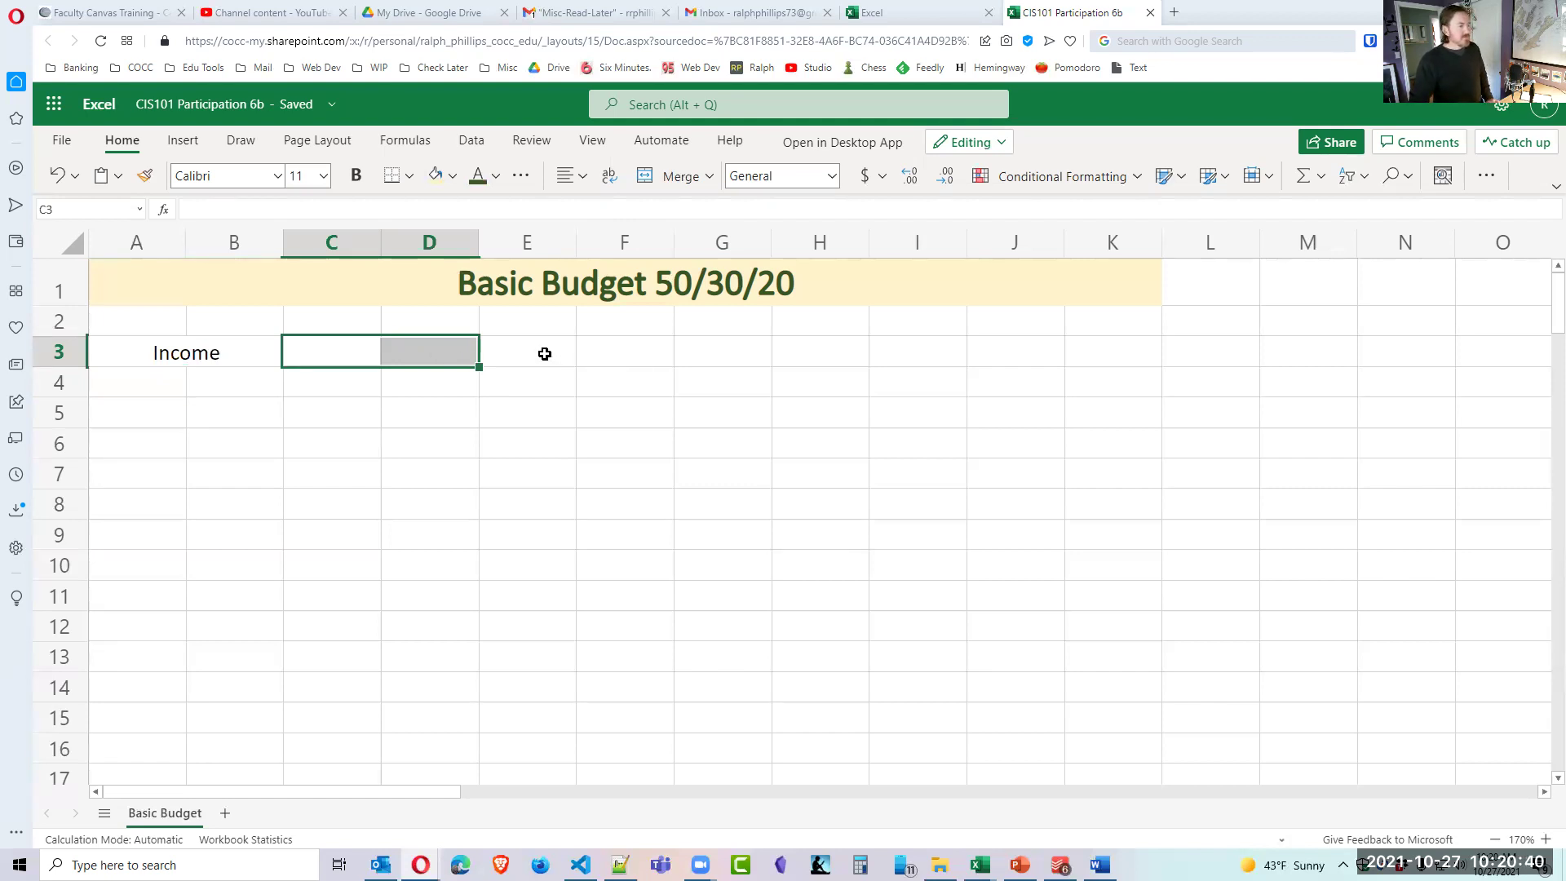
left_click_drag(534, 352, 645, 364)
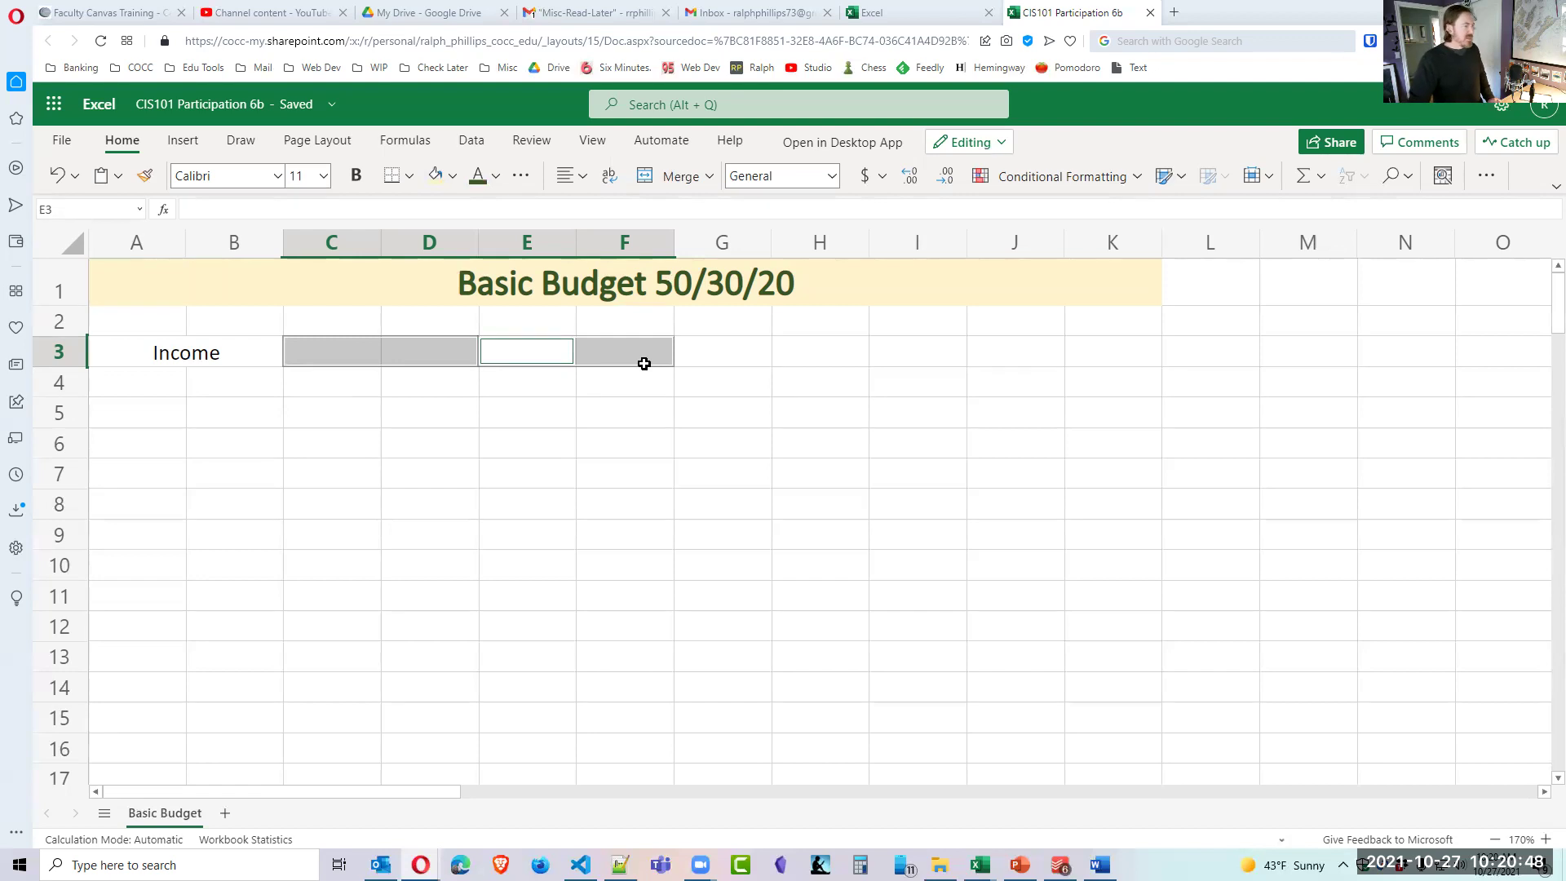
left_click_drag(734, 358, 804, 353)
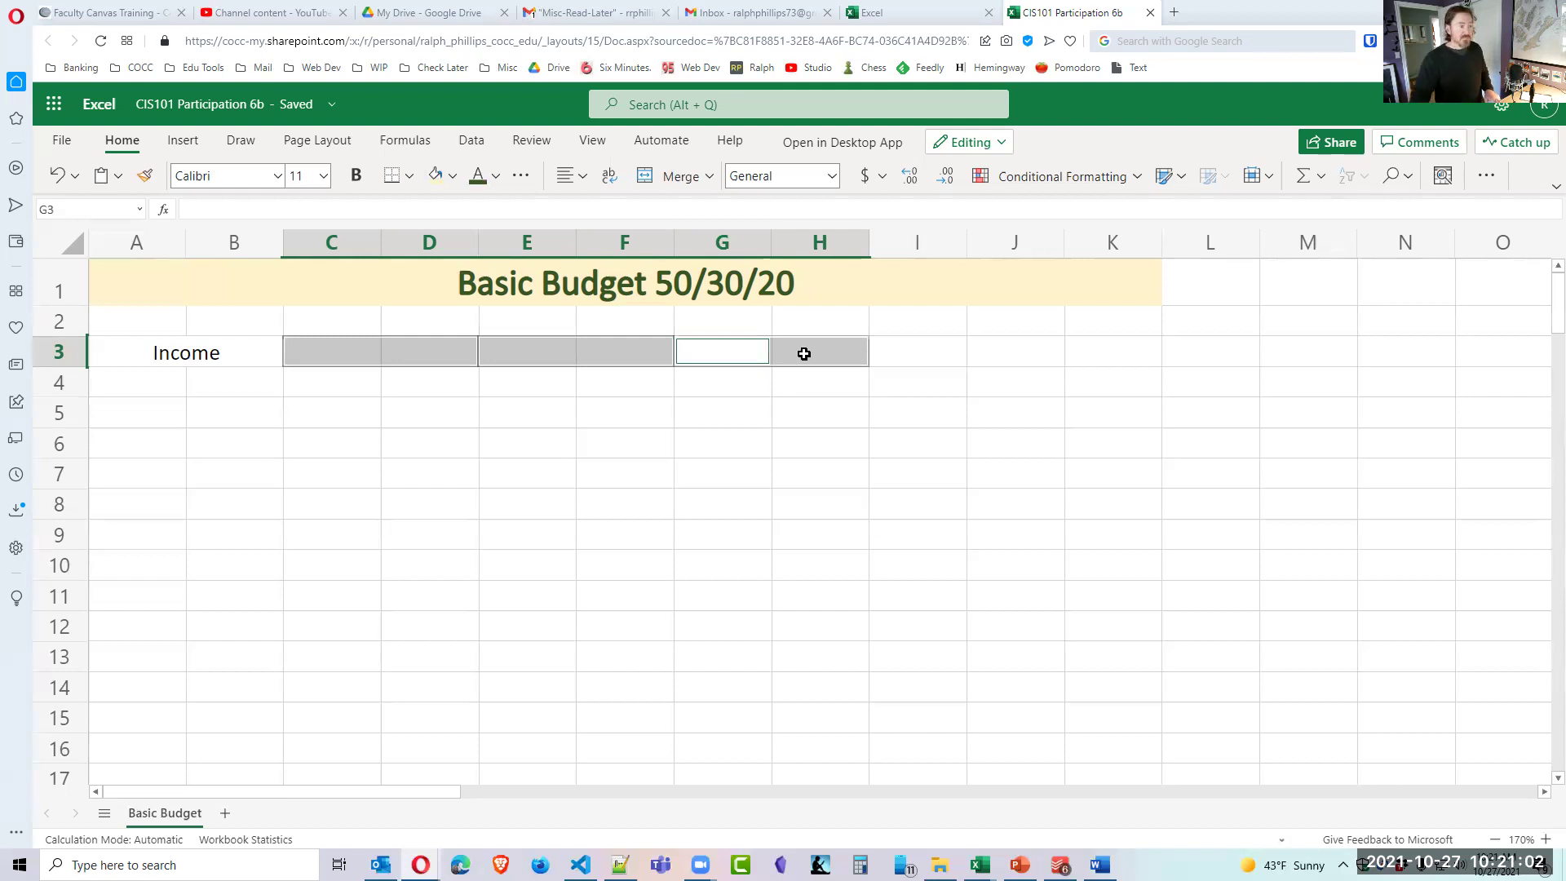
left_click(681, 178)
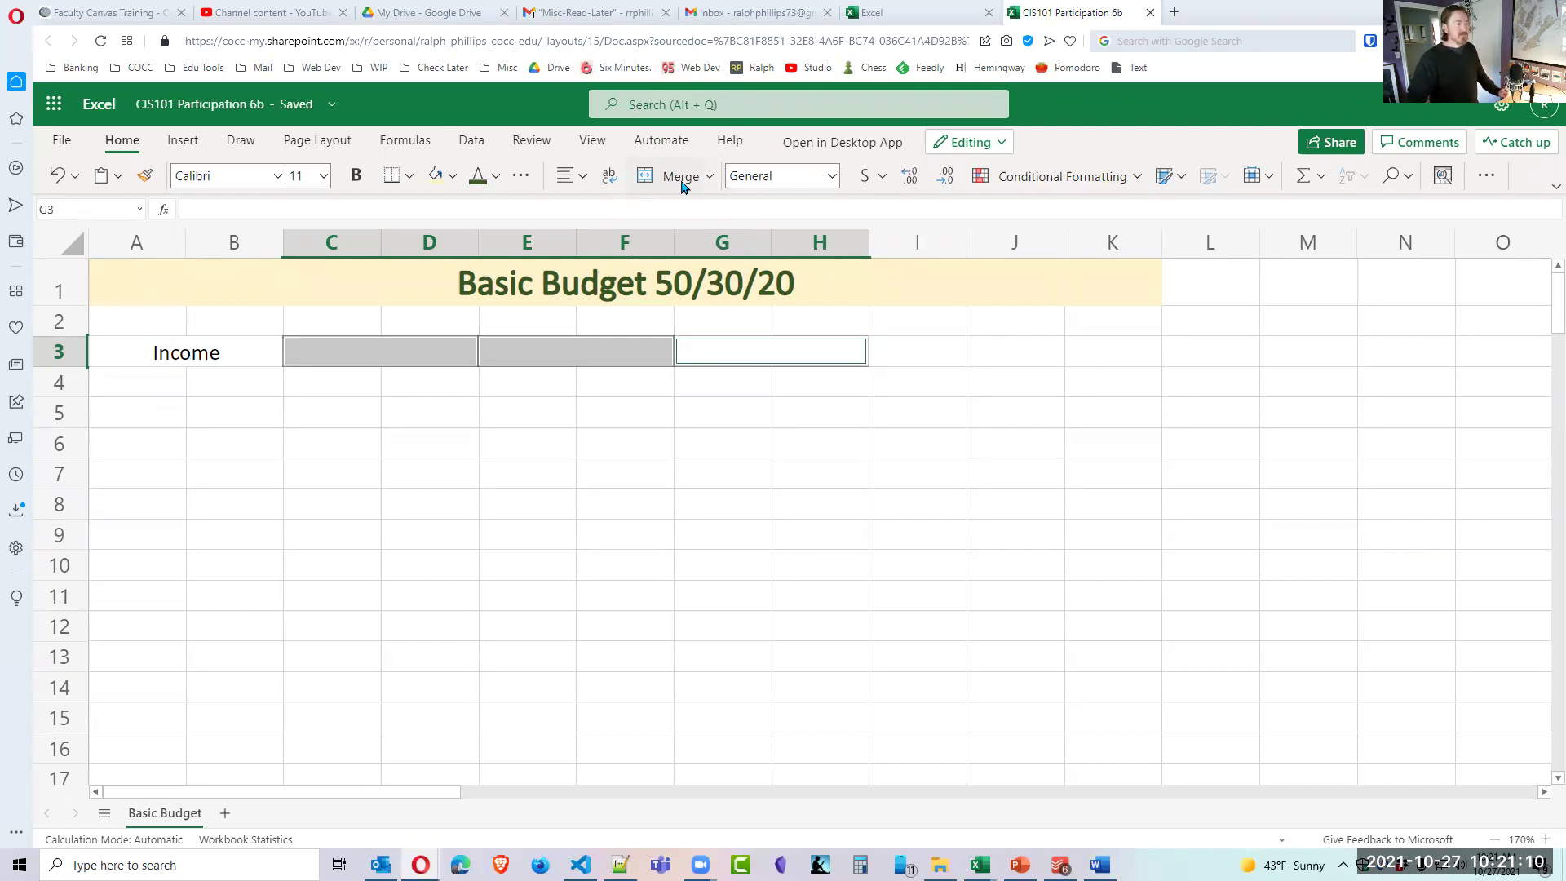
left_click(682, 178)
left_click(612, 382)
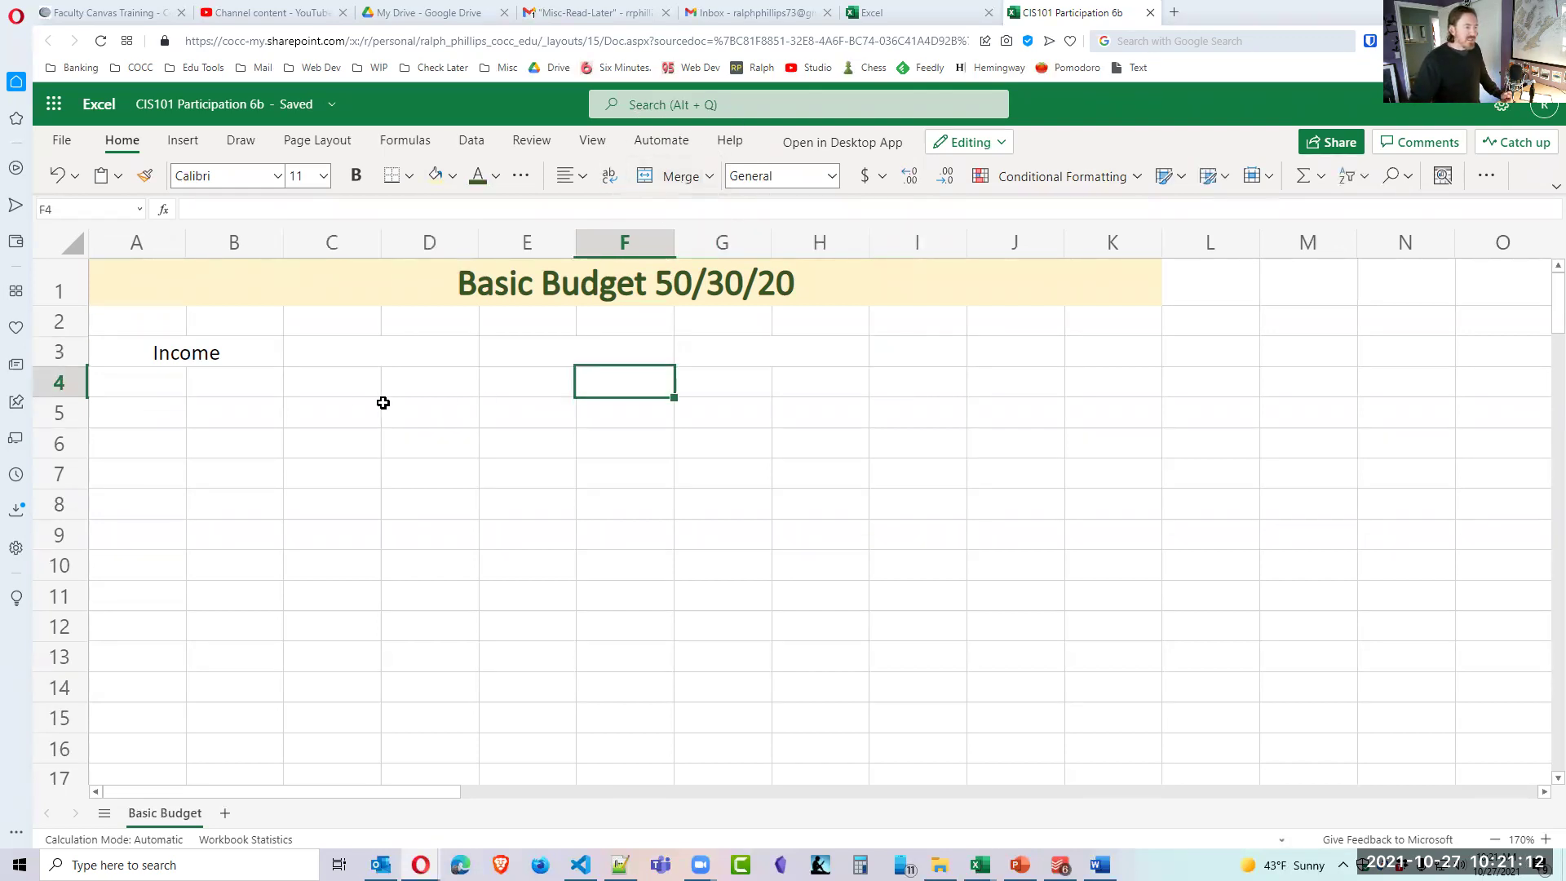
left_click(371, 356)
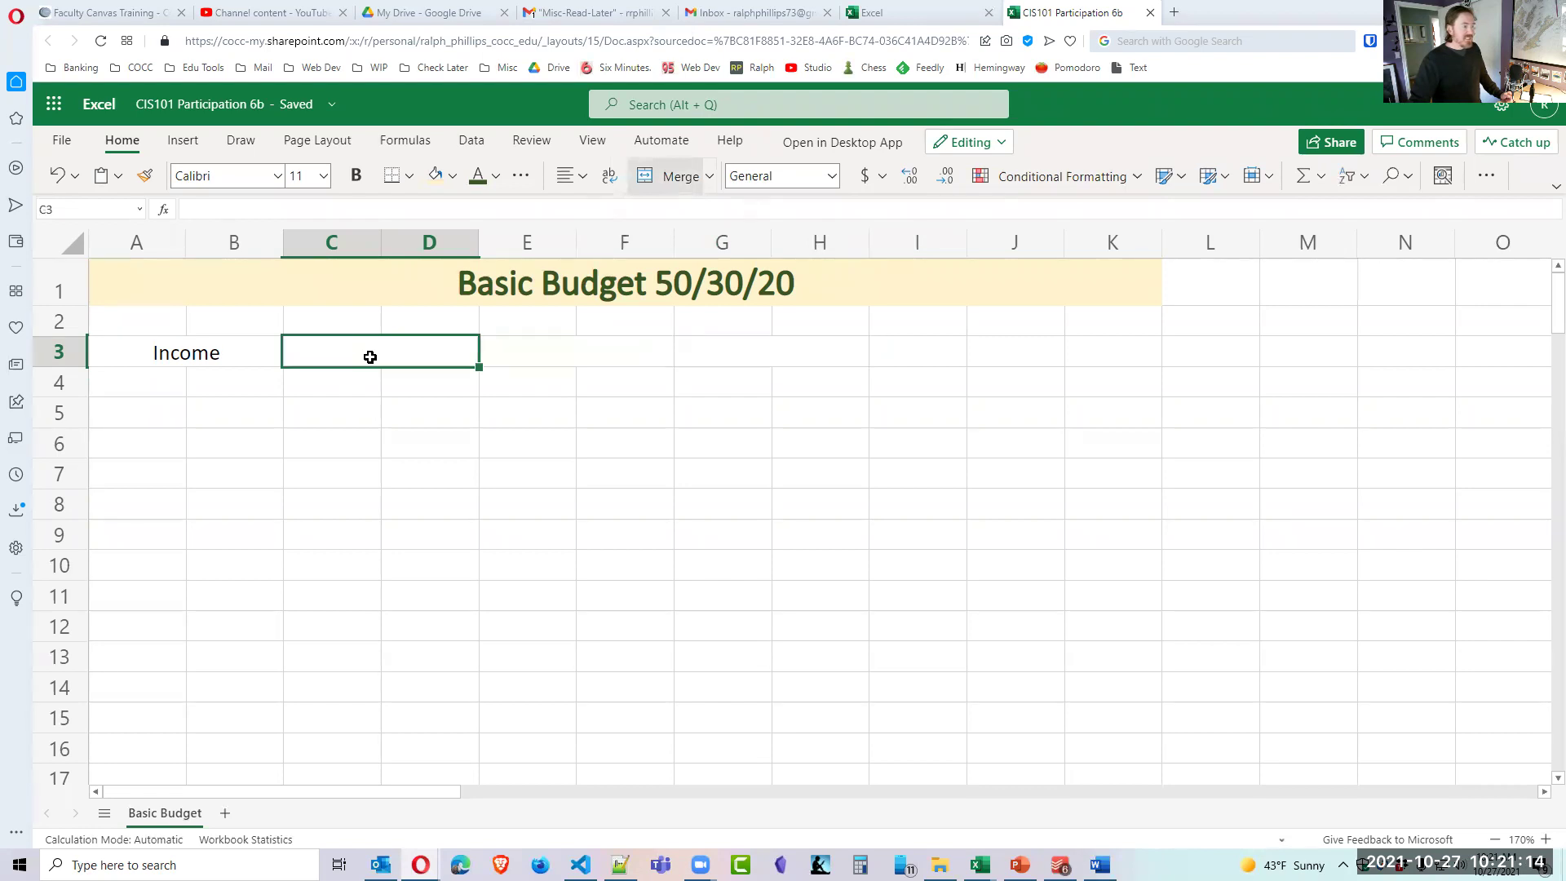
left_click(618, 353)
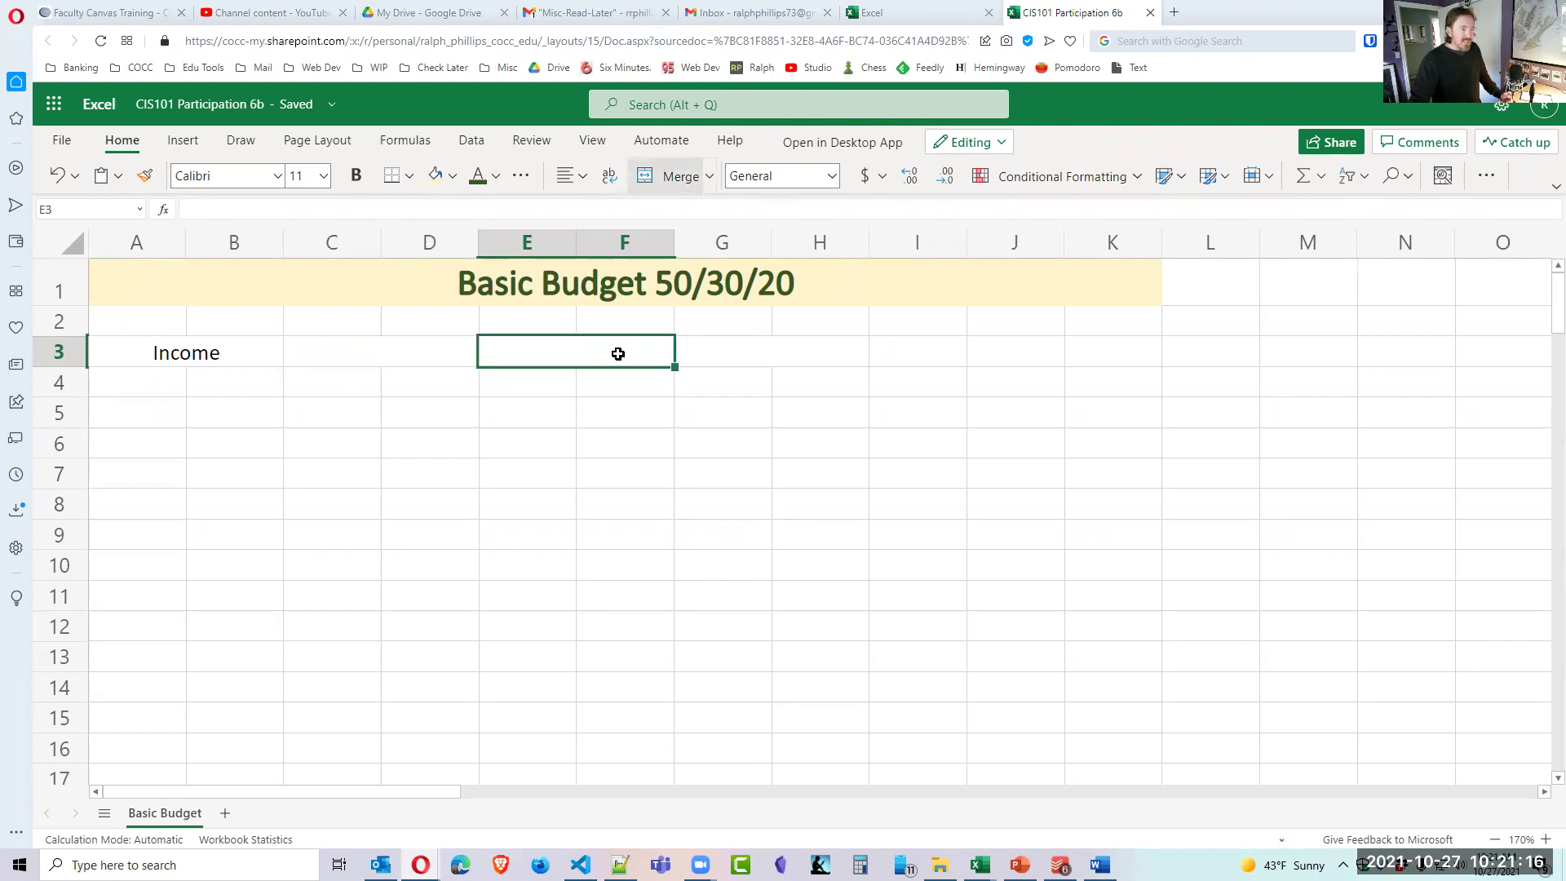
left_click(818, 360)
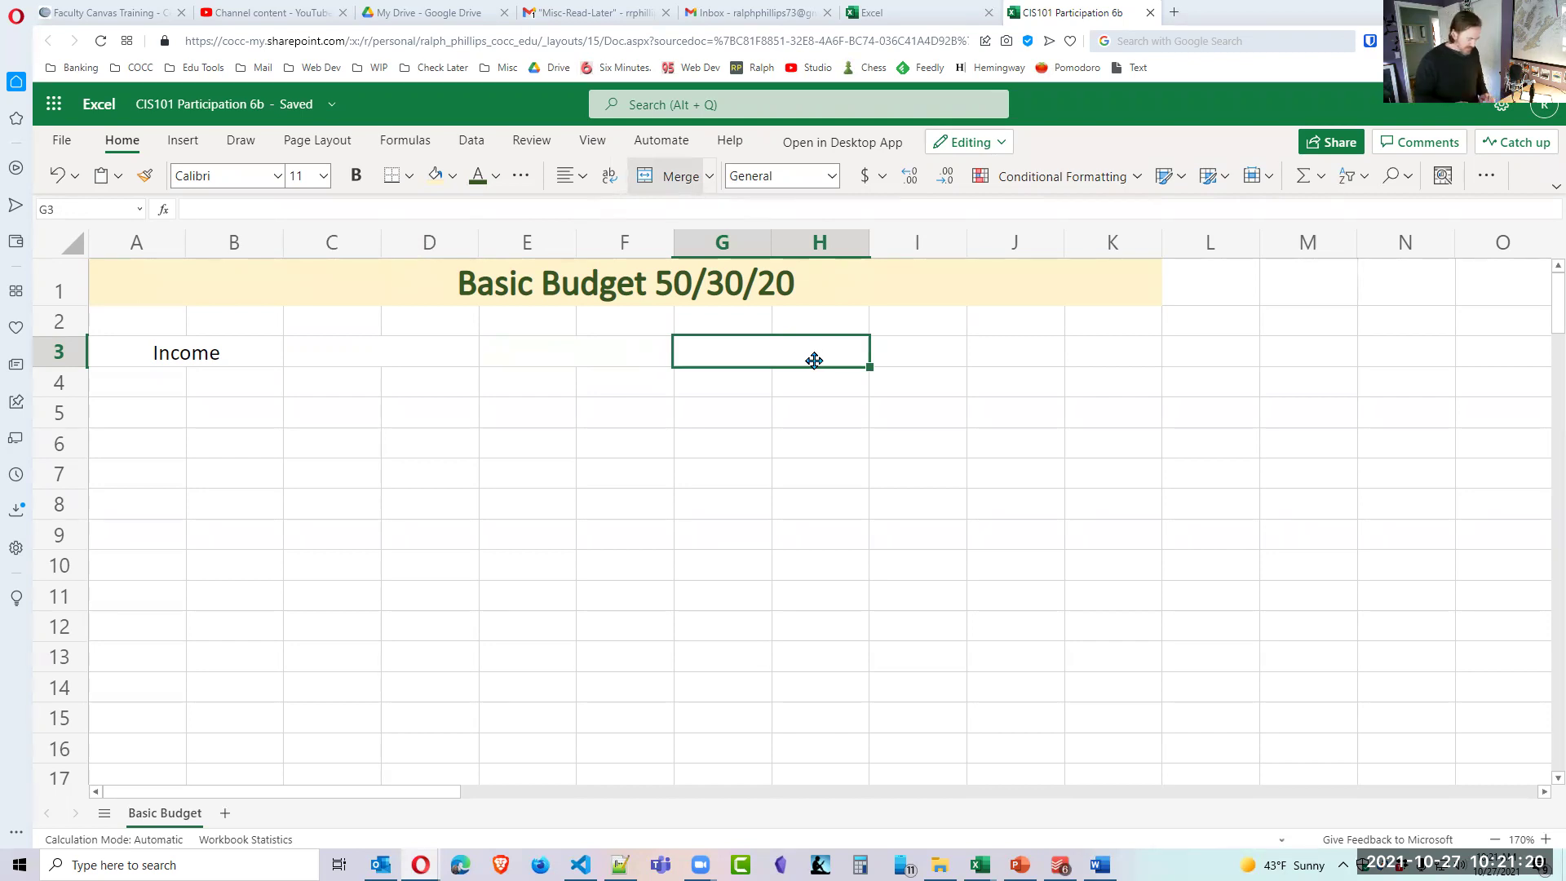
Undo the merging of the C3 to H3 pairs and the Income entry.
key("ctrl+z")
key("ctrl+z")
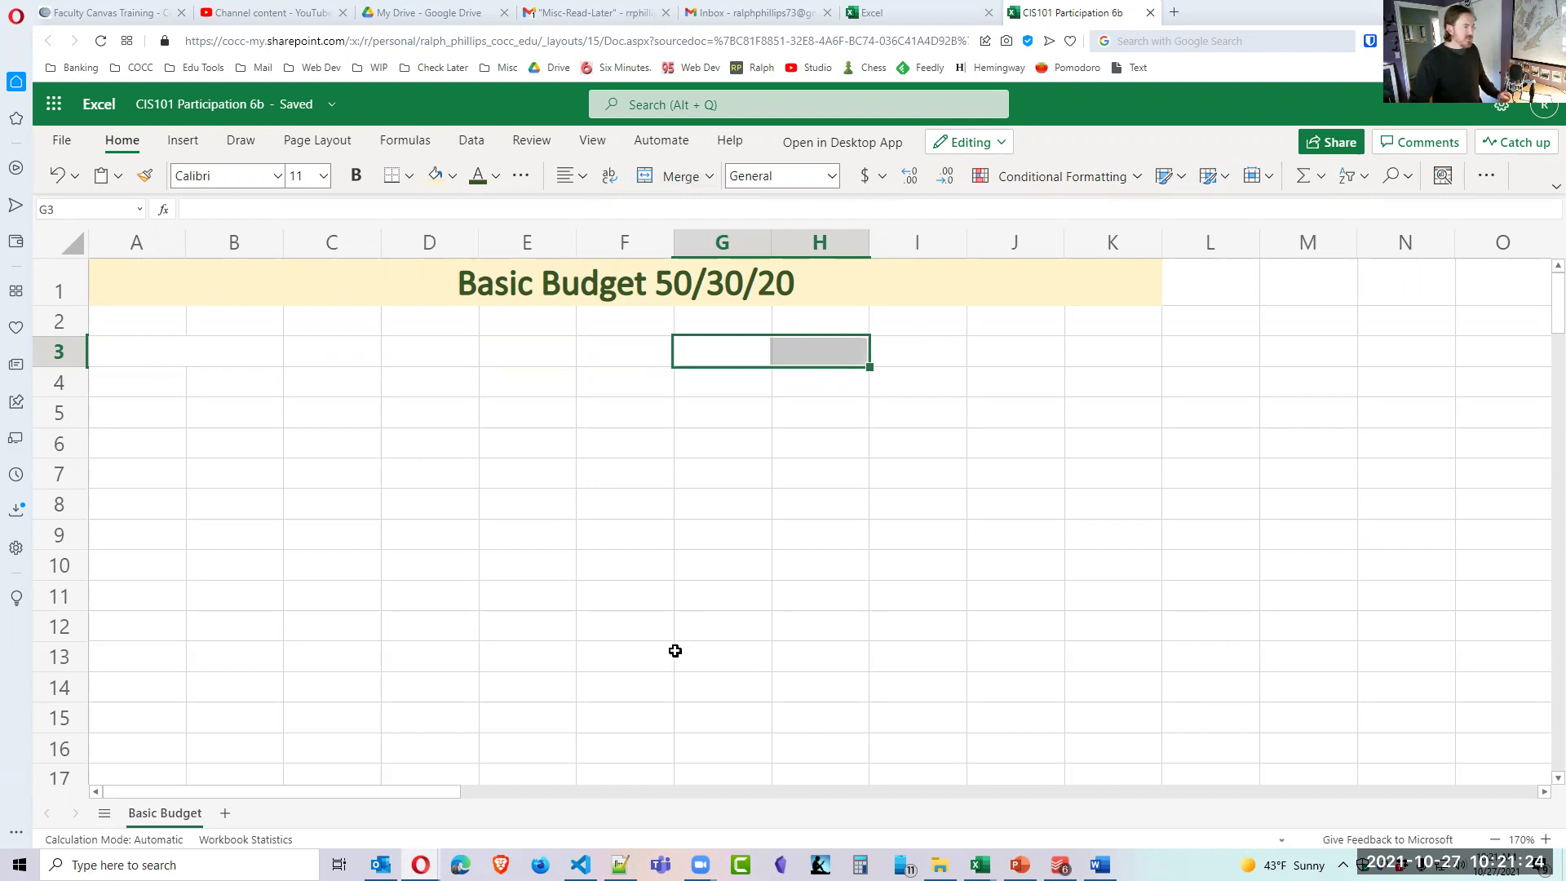
left_click(669, 677)
Enter Income again in the merged cell spanning A3 and B3.
left_click(230, 360)
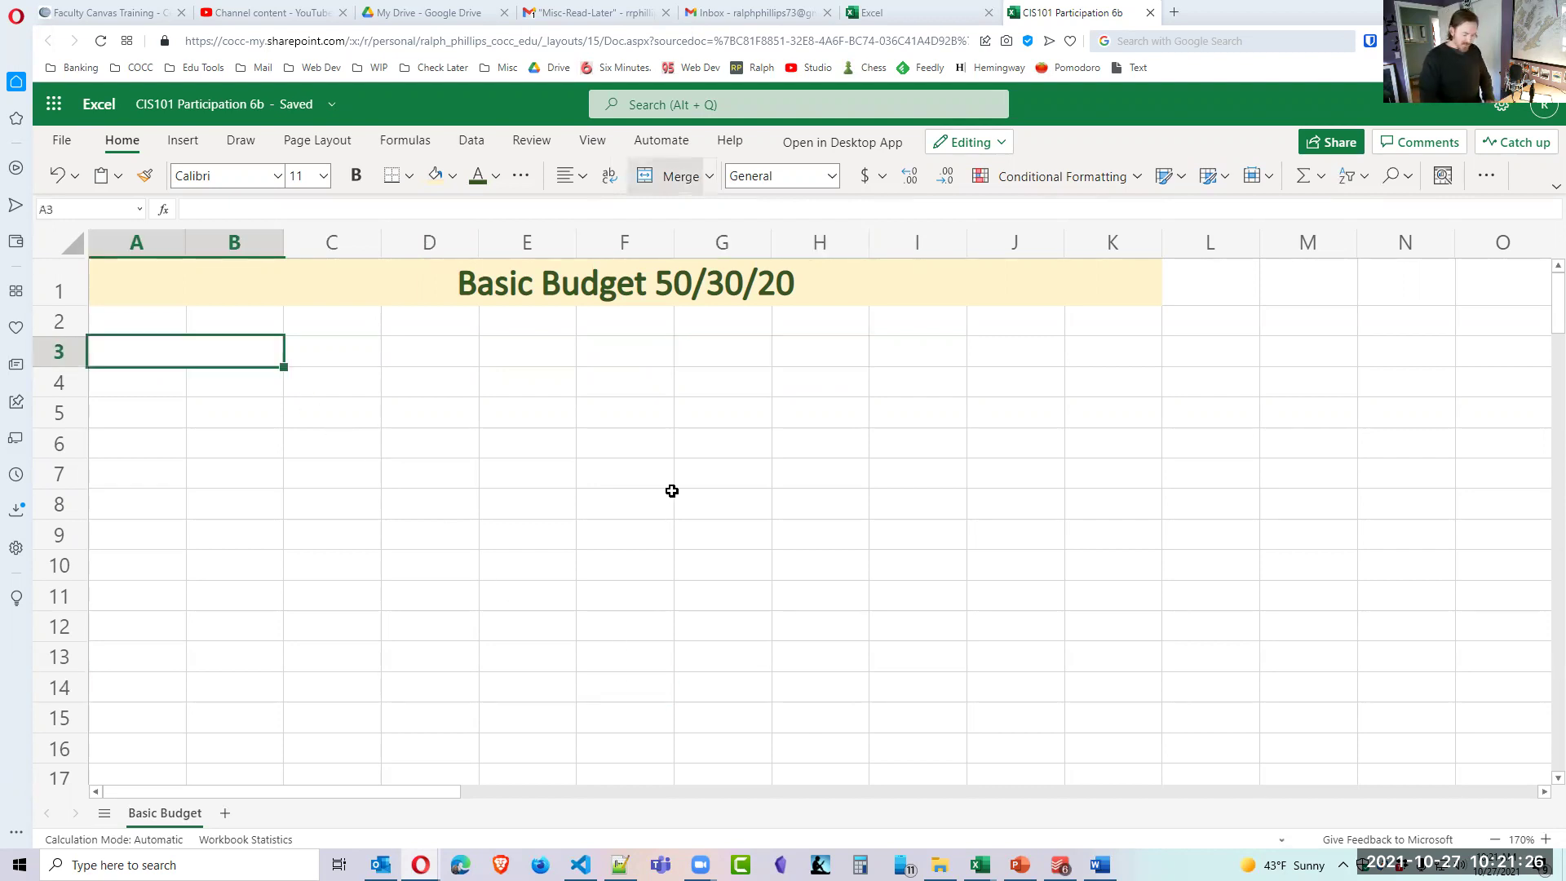
type("Income")
key("Return")
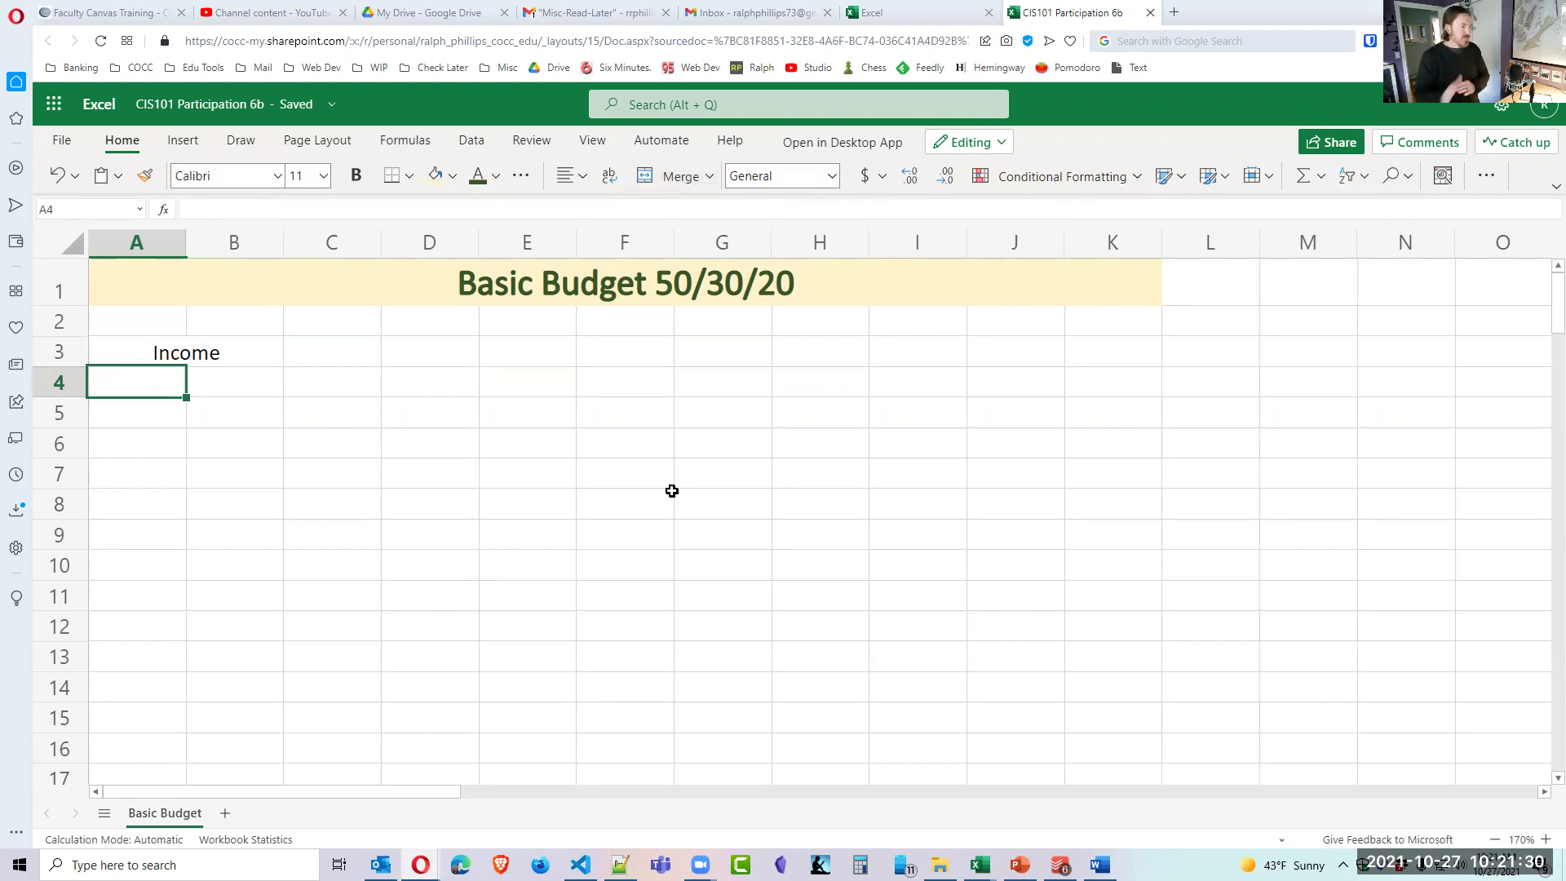
Undo the Income entry and the merge of A3 and B3.
key("ctrl+z")
key("ctrl+z")
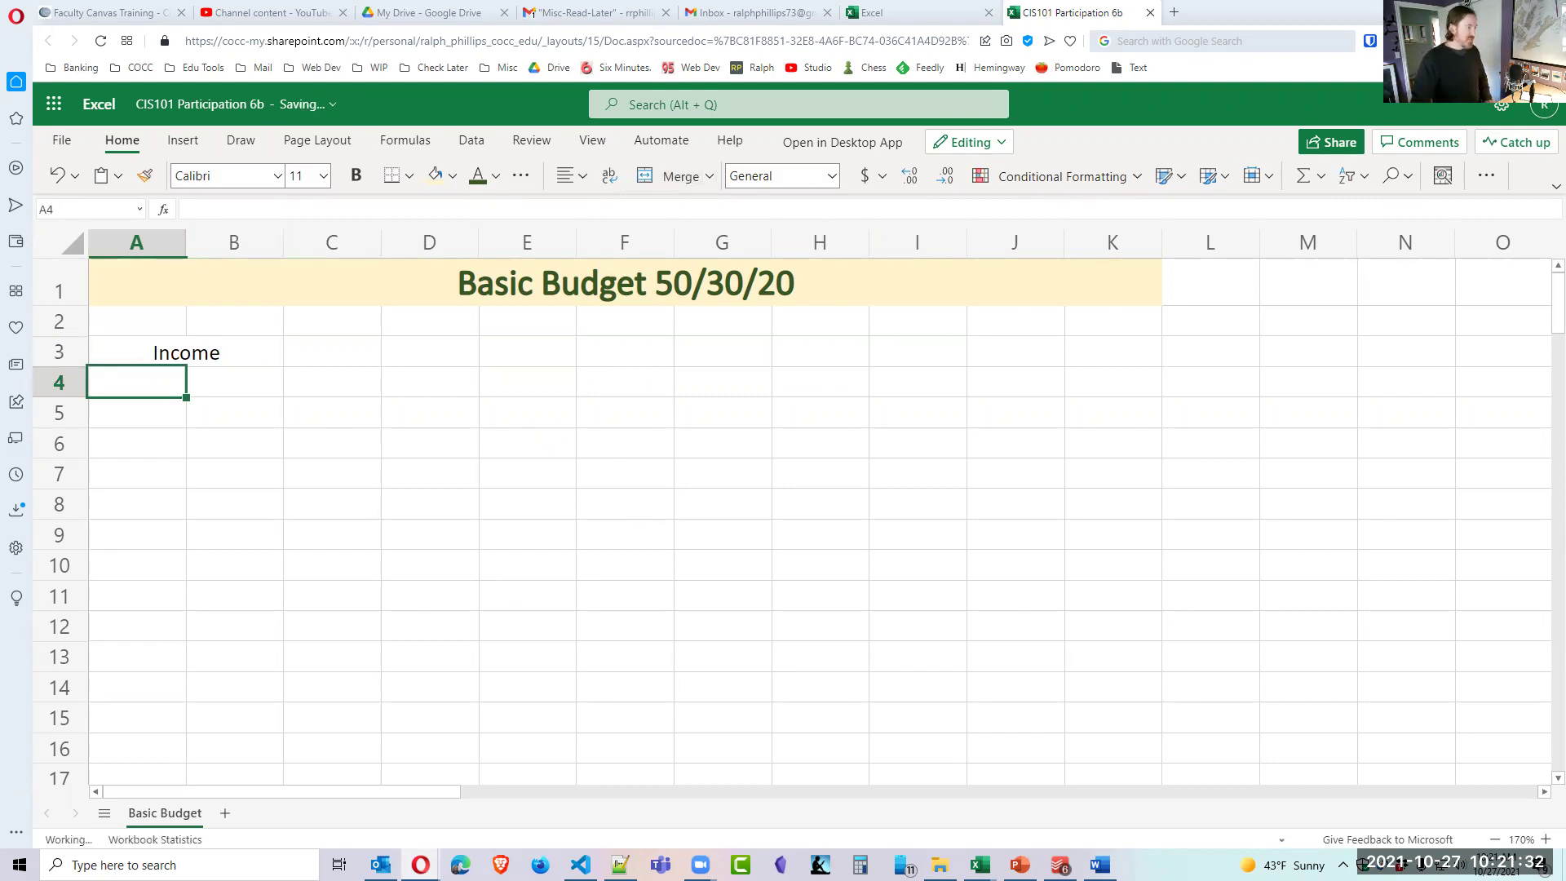
left_click(511, 455)
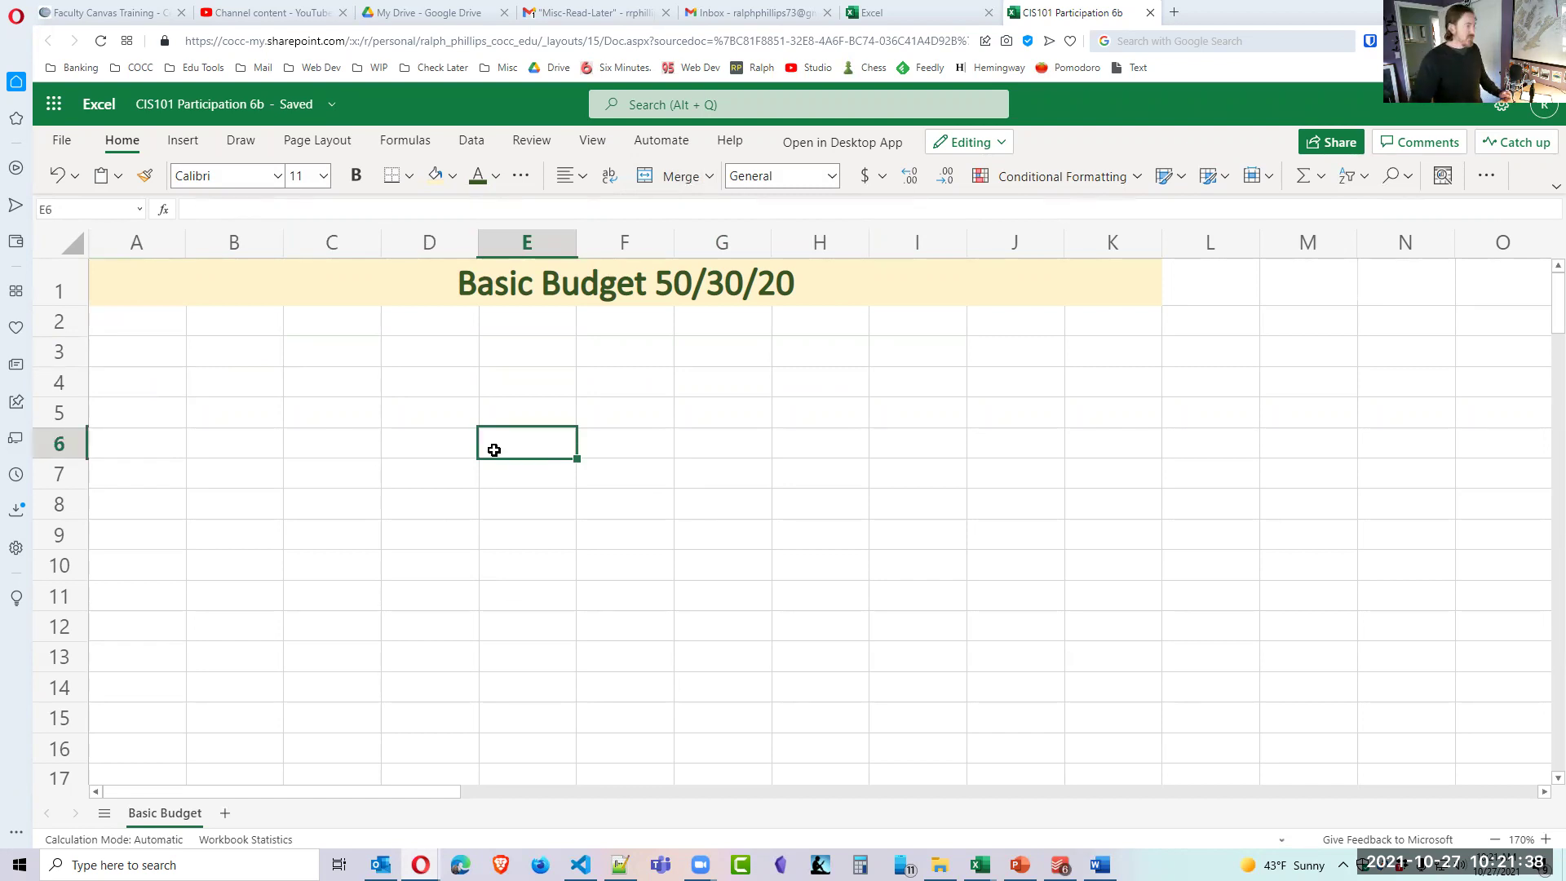
Merge and center the four cell pairs A3:B3, C3:D3, E3:F3 and G3:H3 in a single operation.
left_click(130, 355)
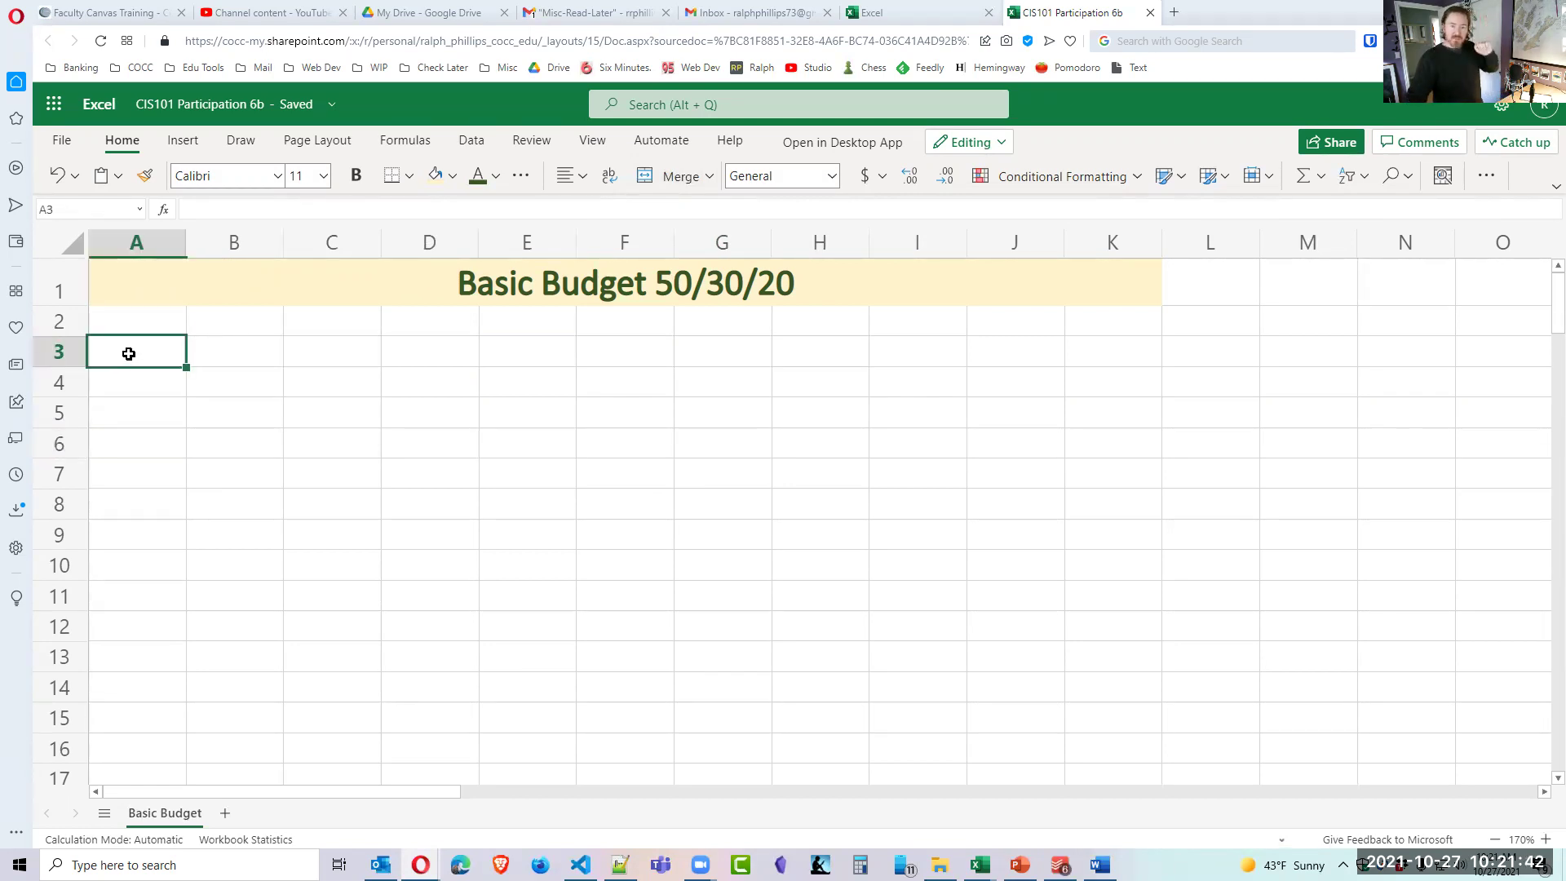
left_click_drag(139, 351, 235, 354)
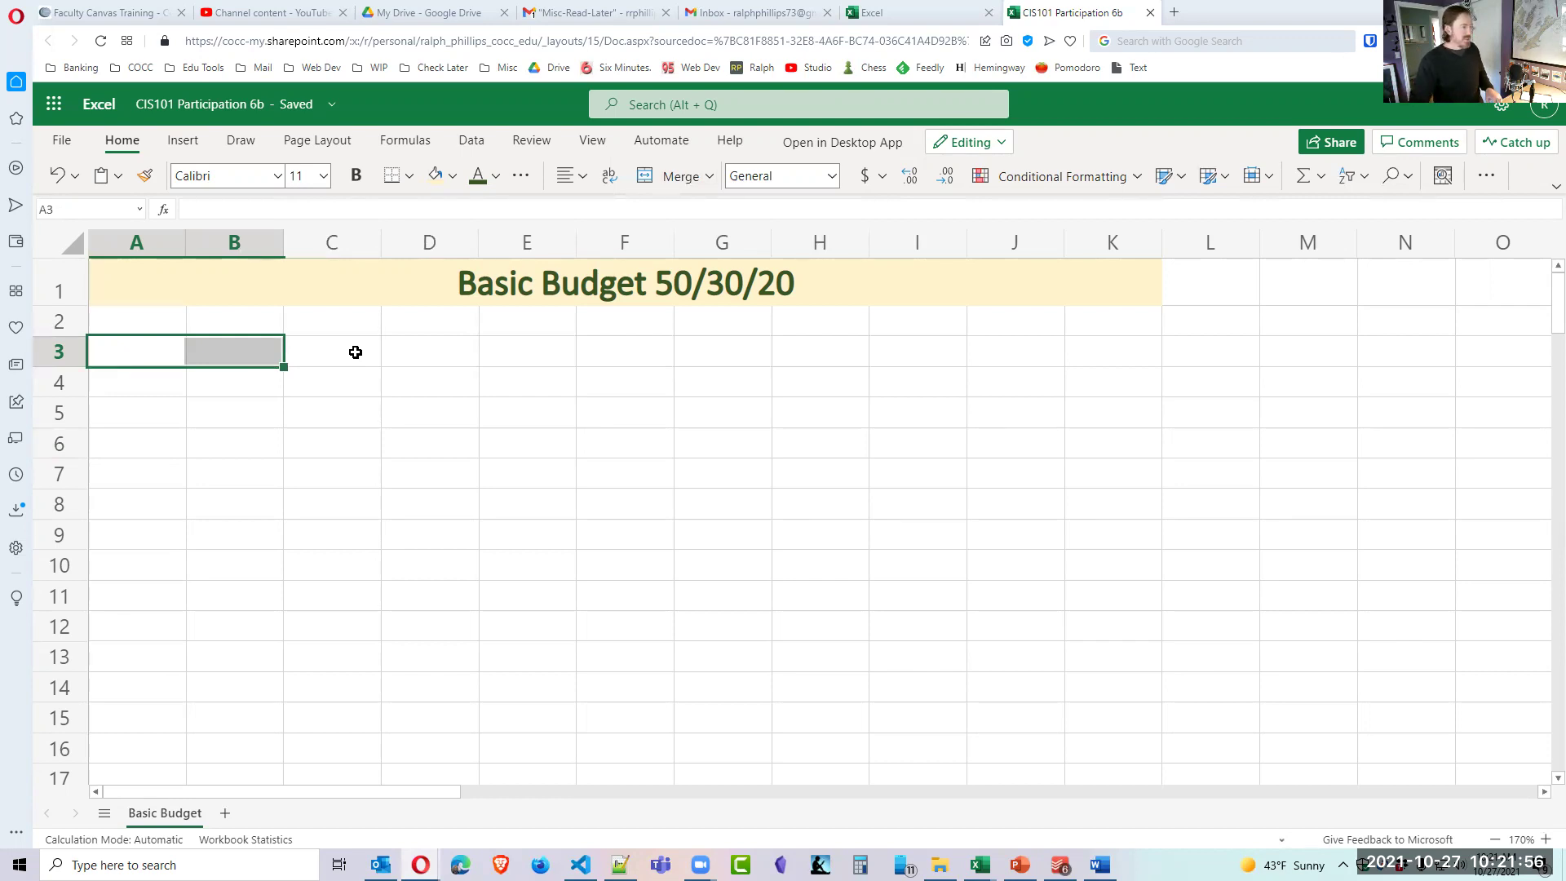
left_click_drag(355, 352, 619, 347)
left_click_drag(727, 356, 797, 352)
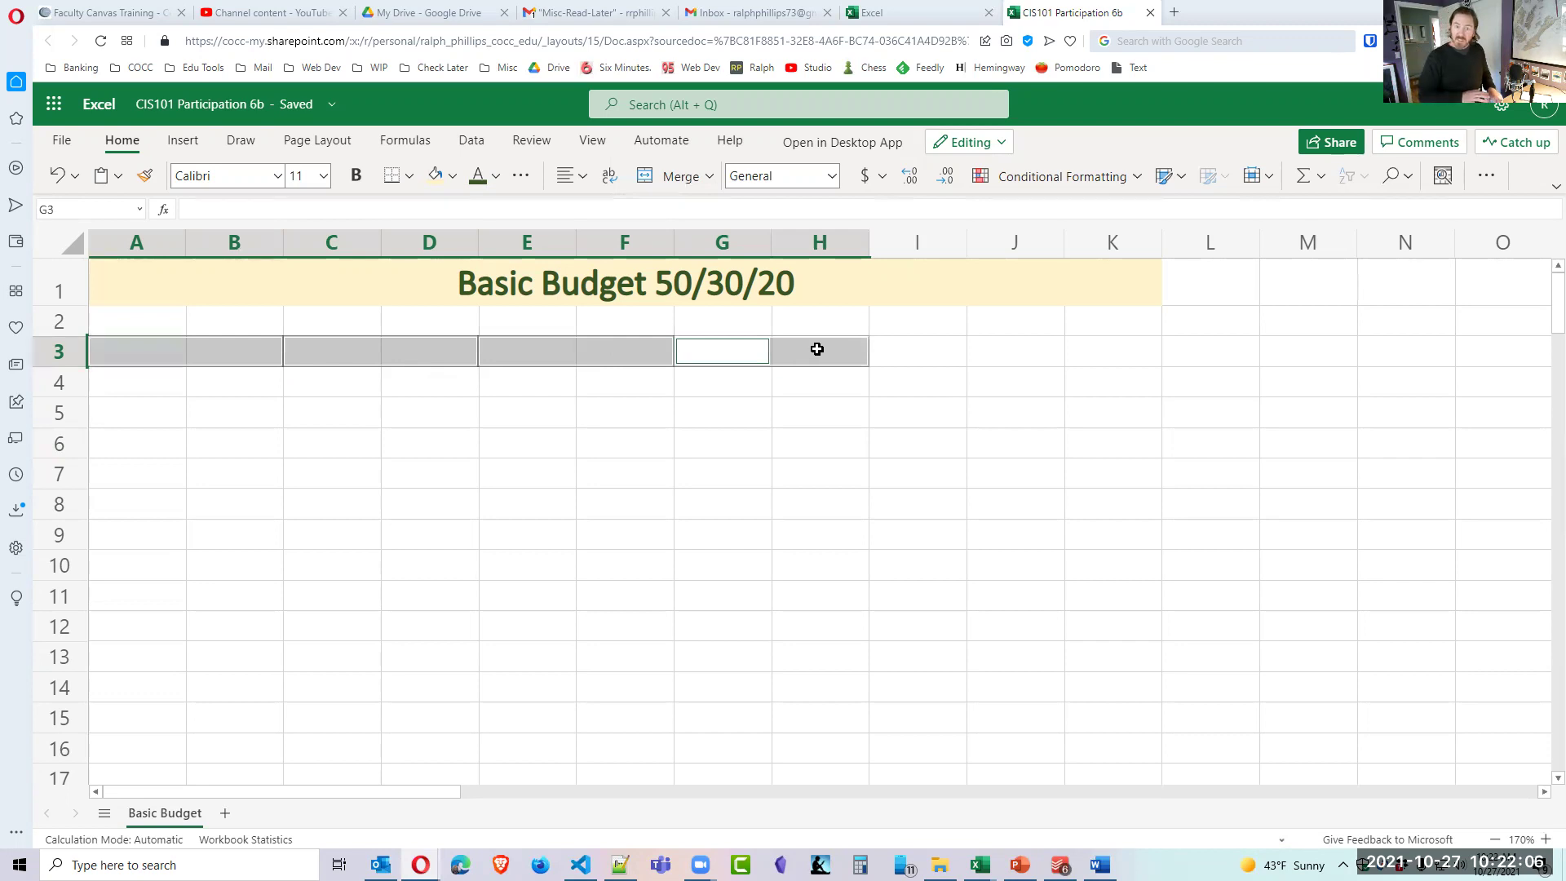
left_click(675, 177)
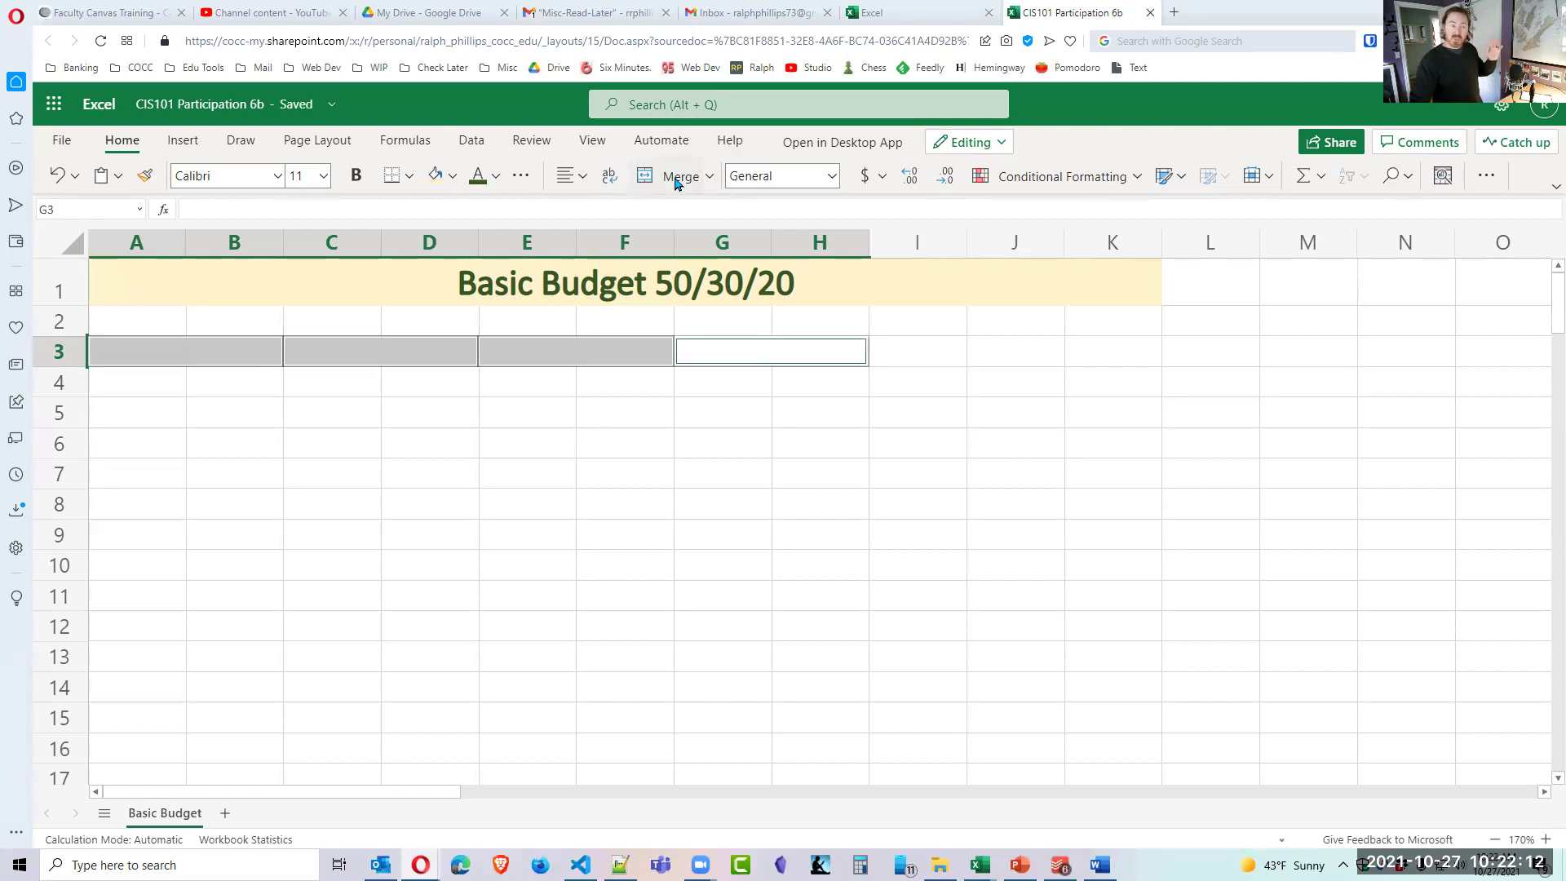
left_click(669, 453)
left_click(443, 444)
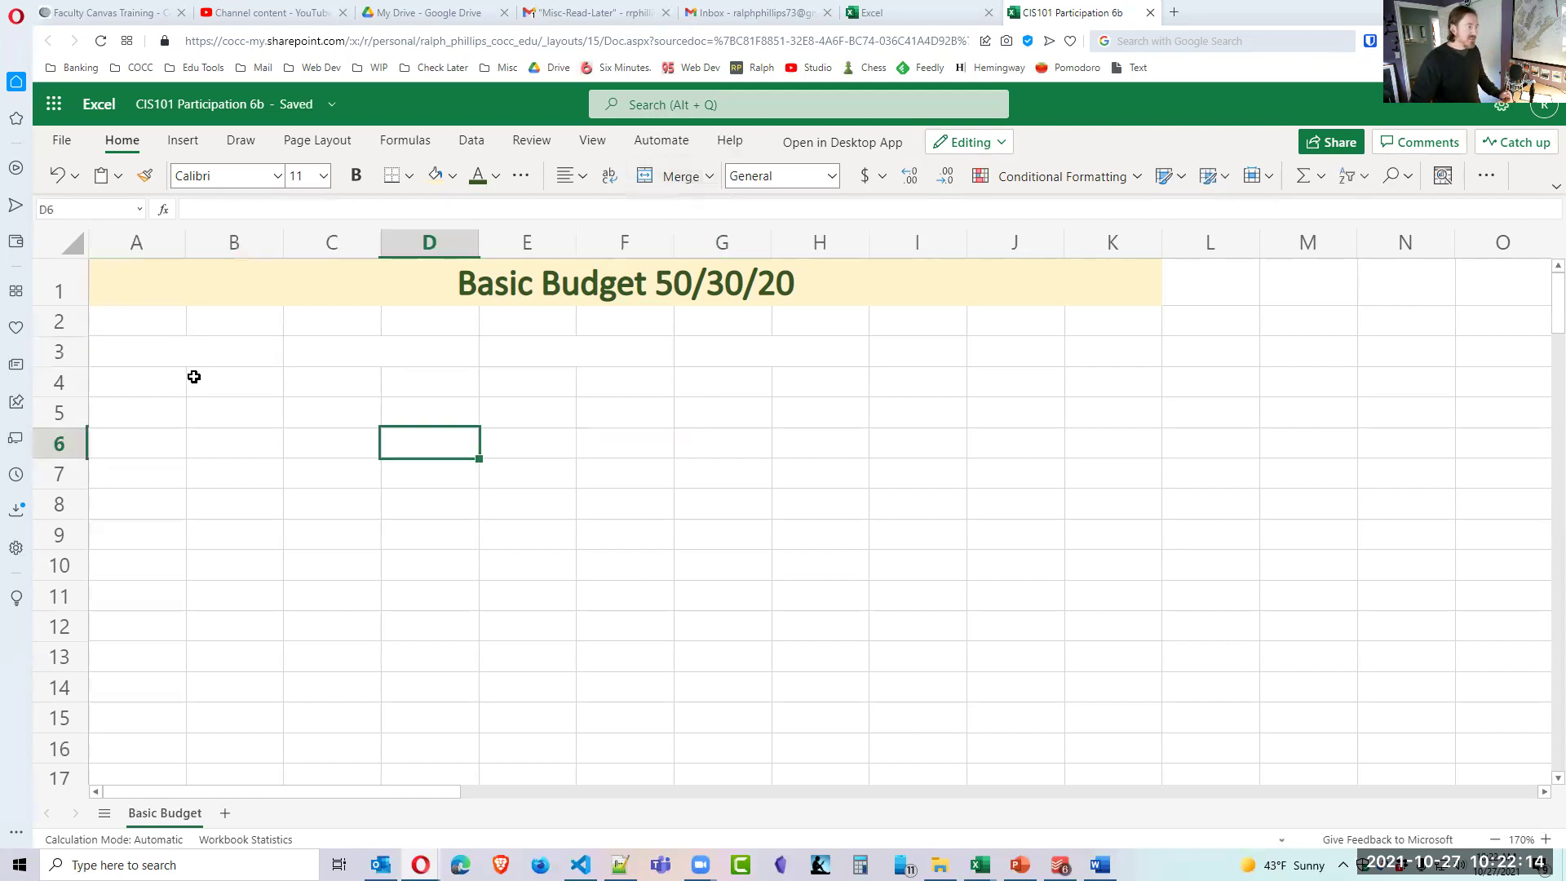
Examine each merged heading cell in row 3 from column A to column H.
left_click(188, 350)
left_click(440, 349)
left_click(570, 354)
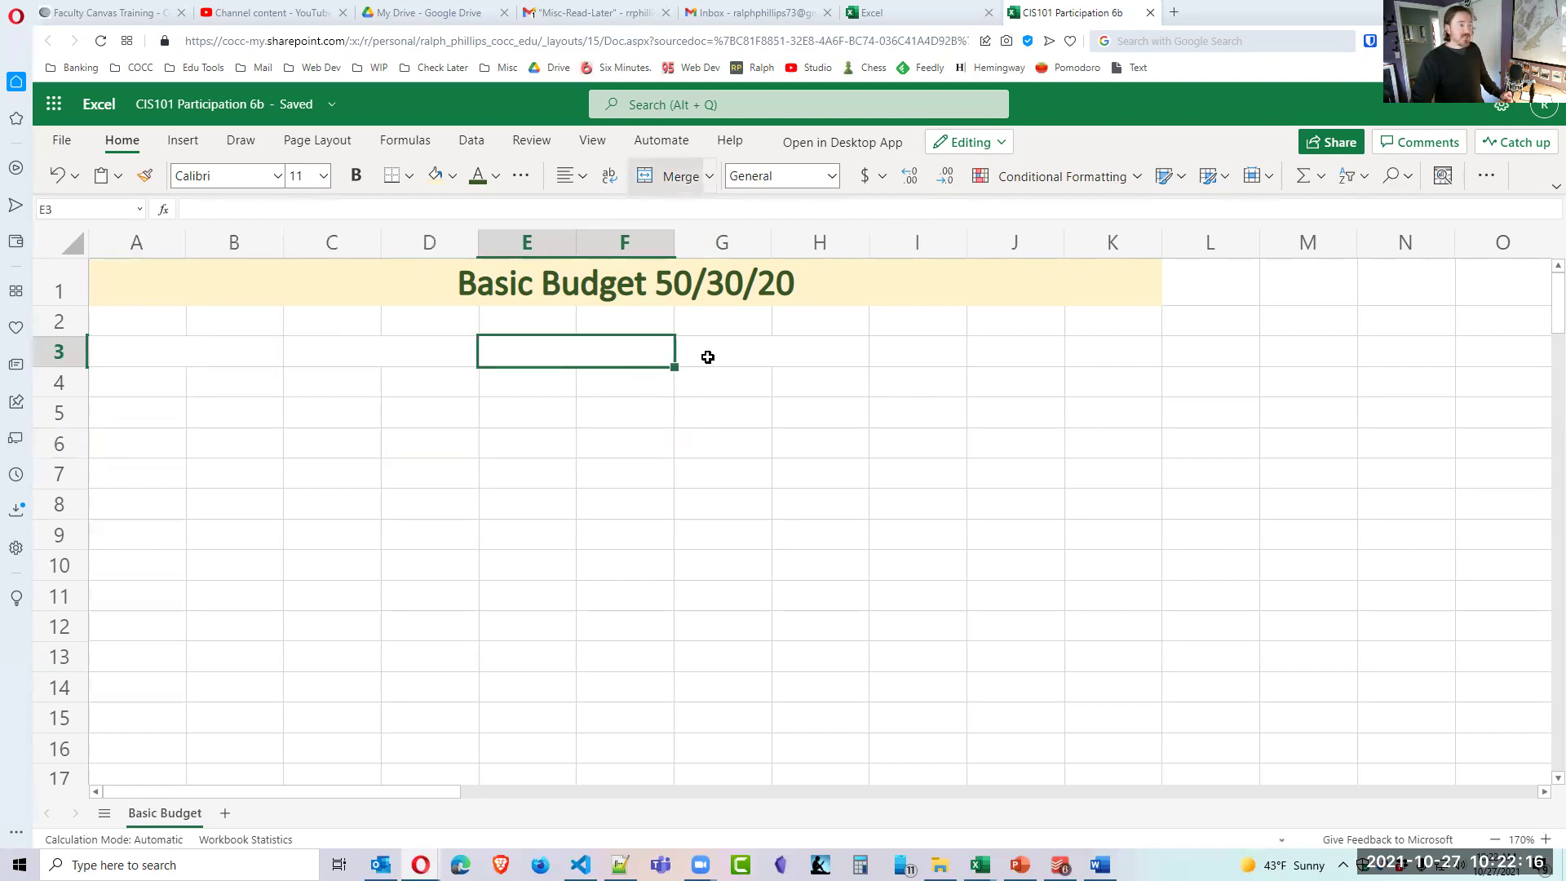
left_click(729, 355)
left_click(185, 359)
left_click(342, 360)
left_click(579, 356)
left_click(798, 350)
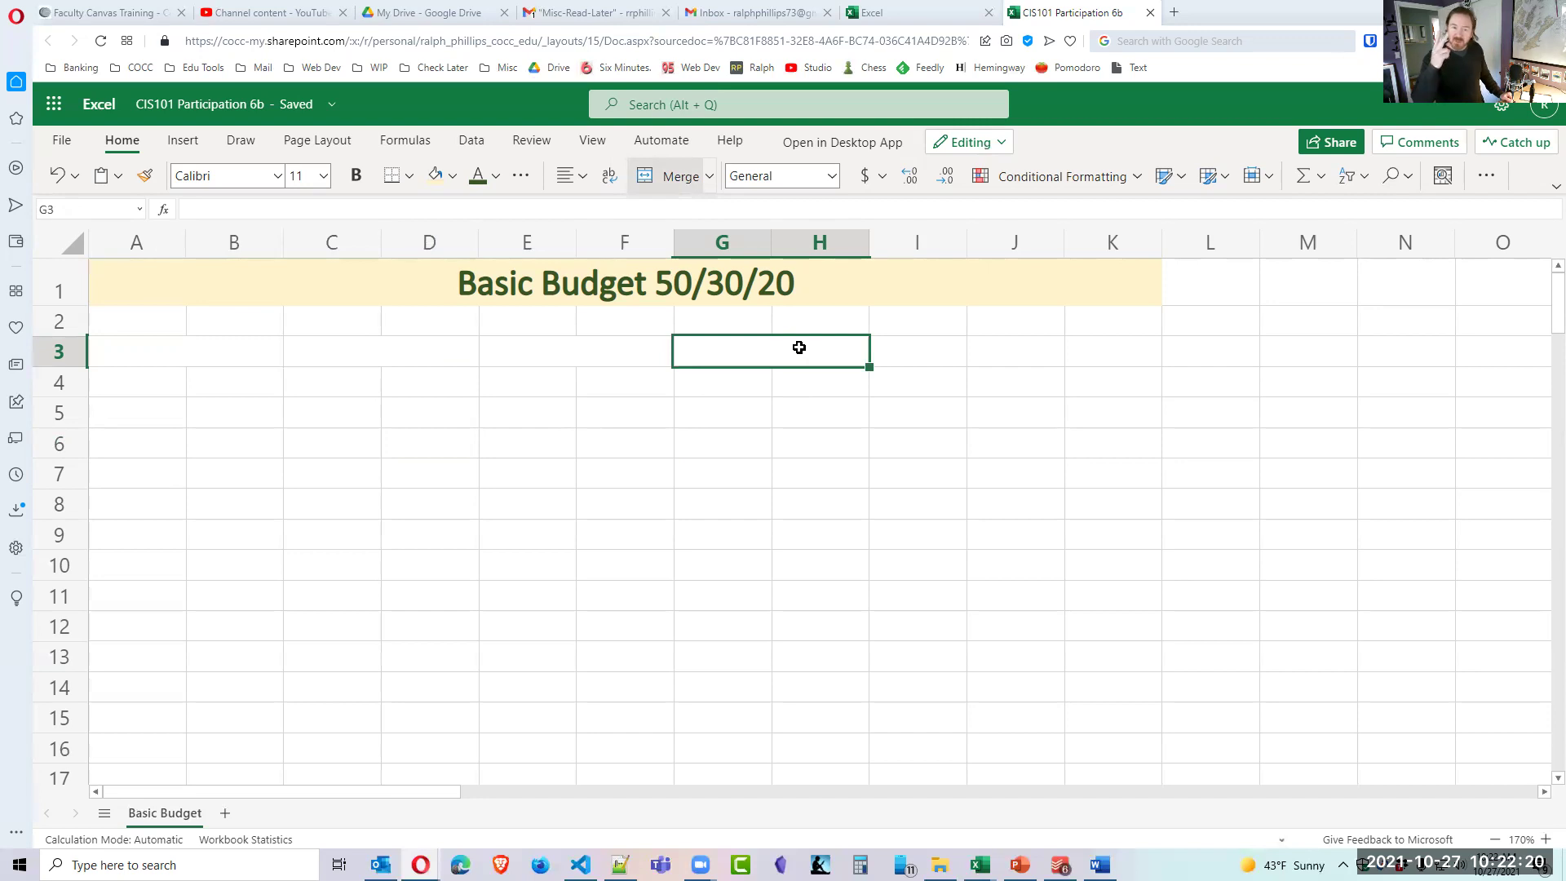
Enter the headings Income, Expenses (Needs), Expenses (Wants) and Saving/Investing across the four merged cells of row 3.
left_click(233, 361)
type("Income")
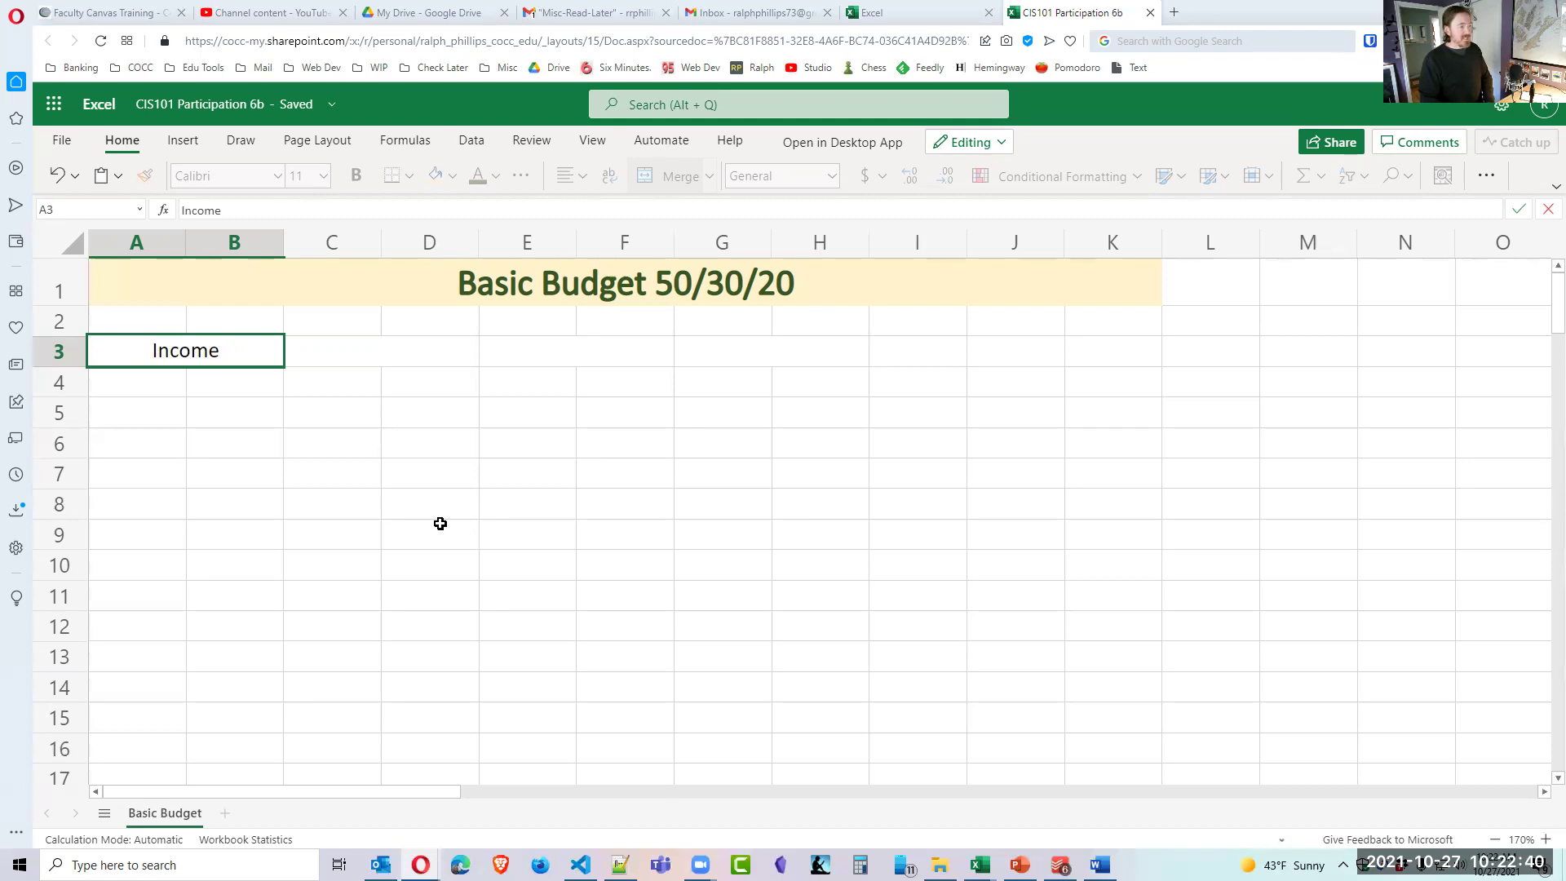
key("Tab")
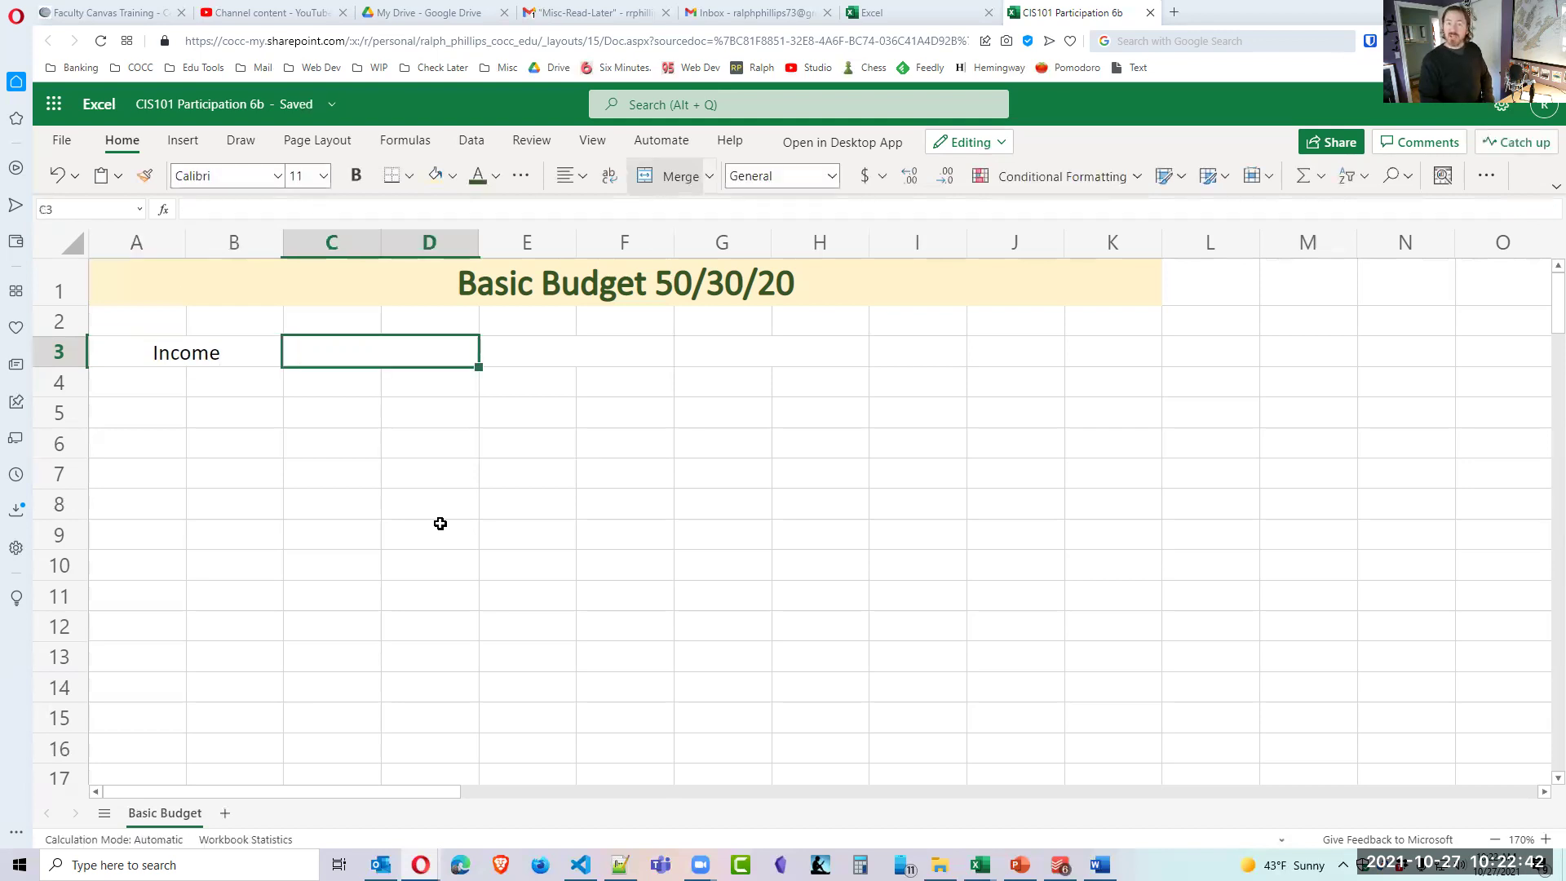
type("Expen")
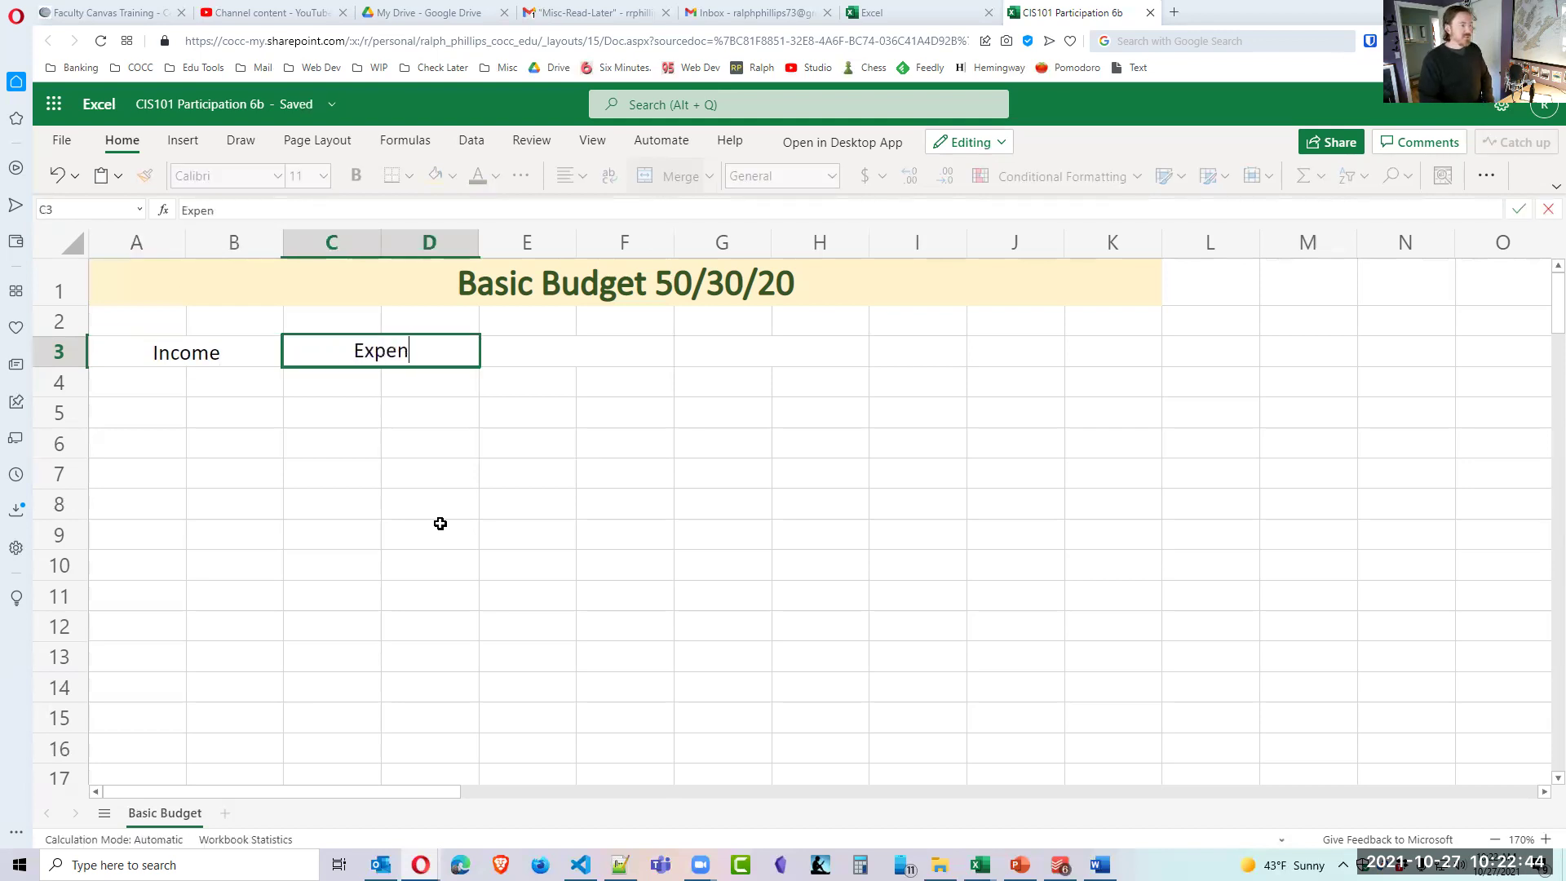
type("ses (Needs)")
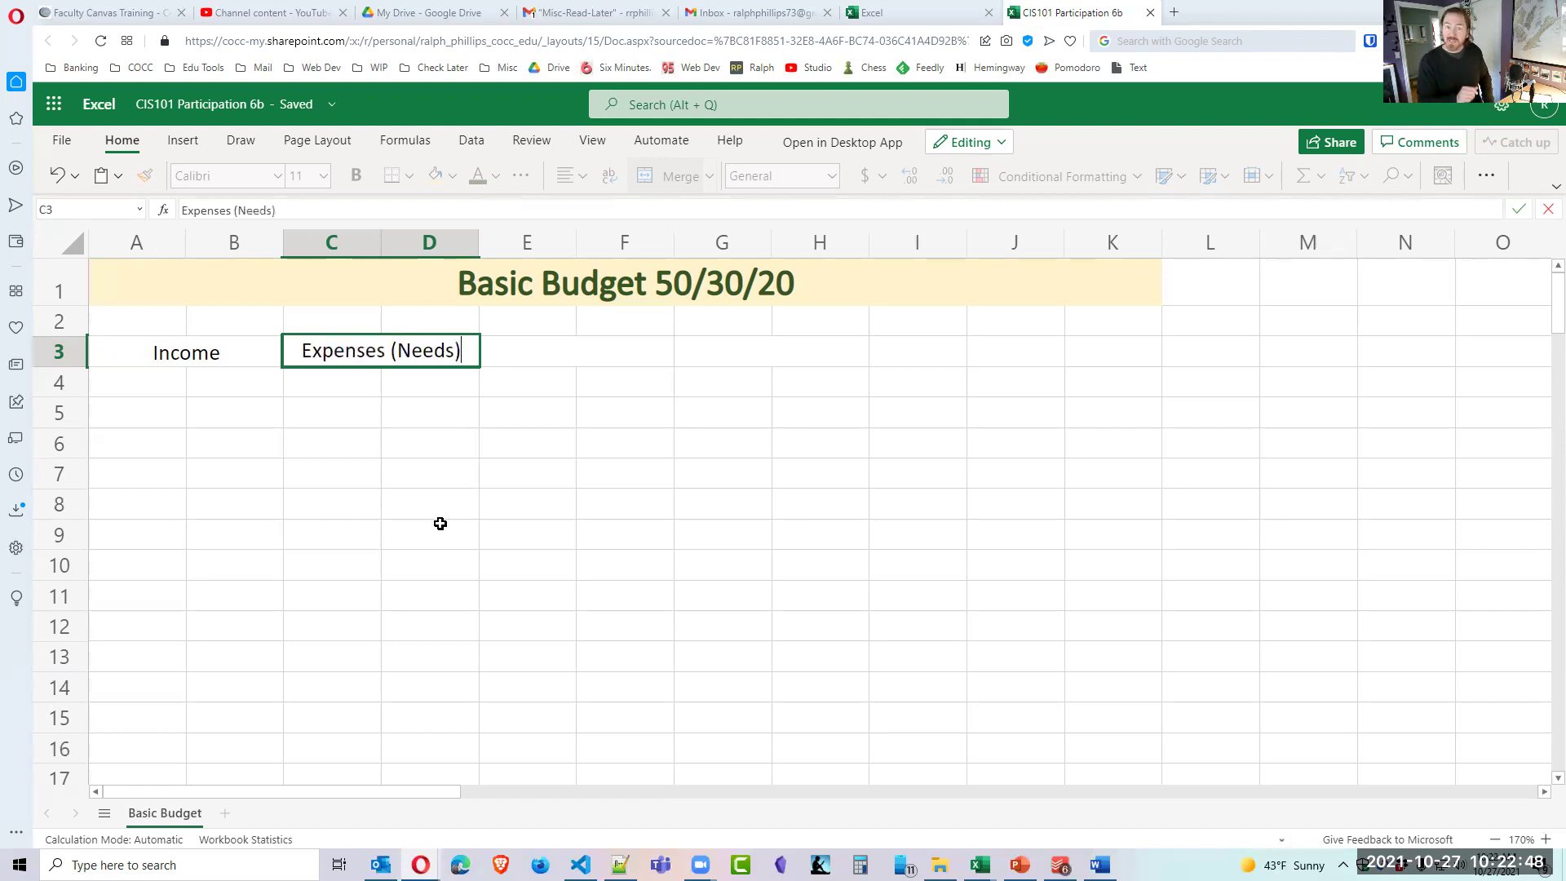
key("Tab")
type("E")
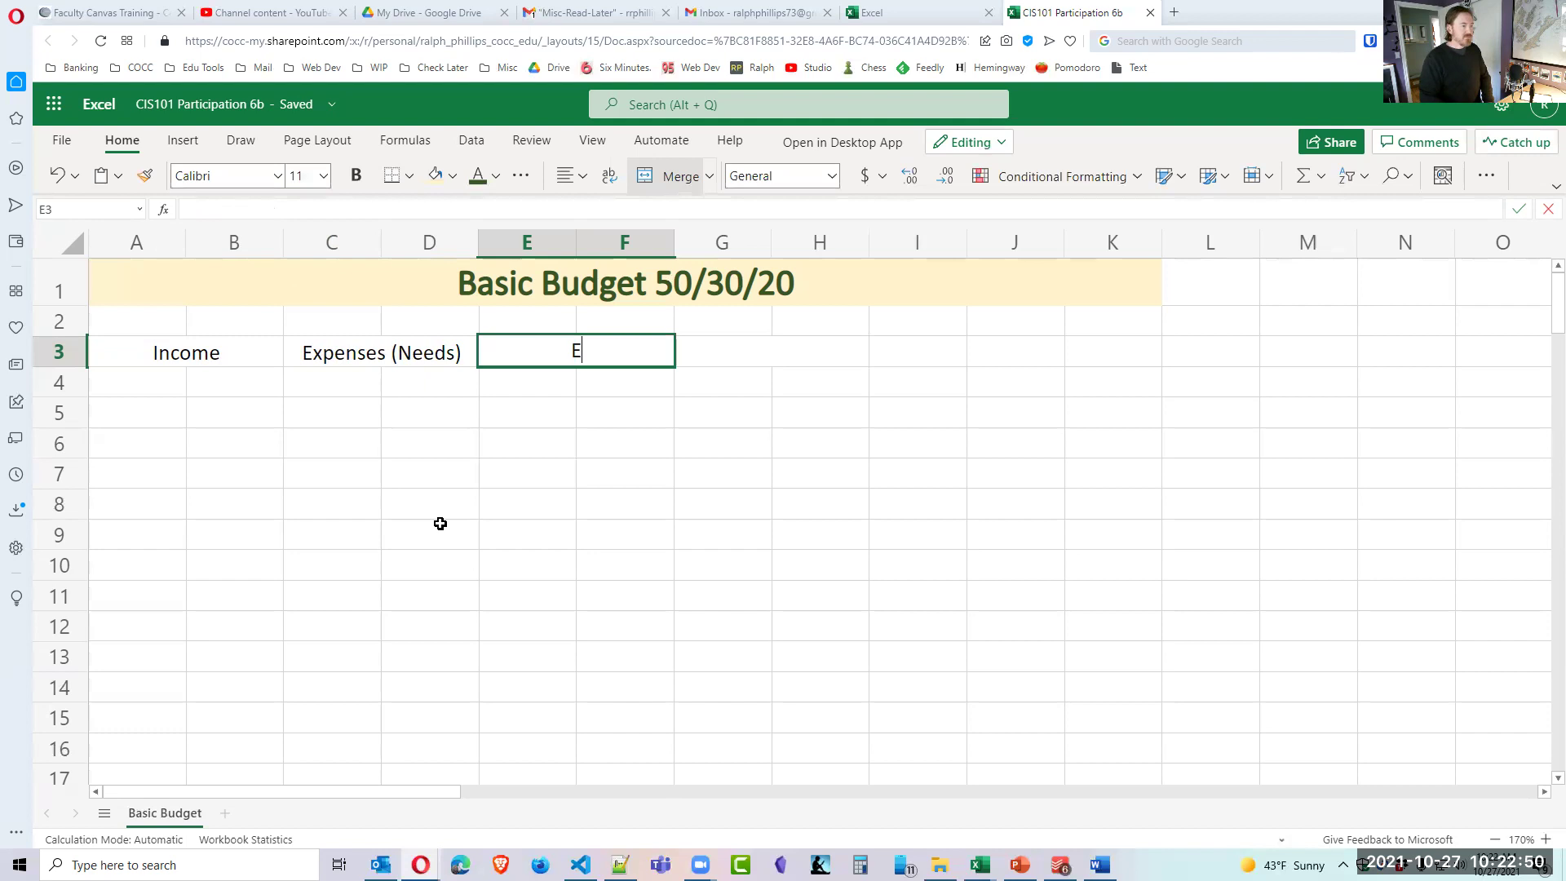
type("xpenses (Wants)")
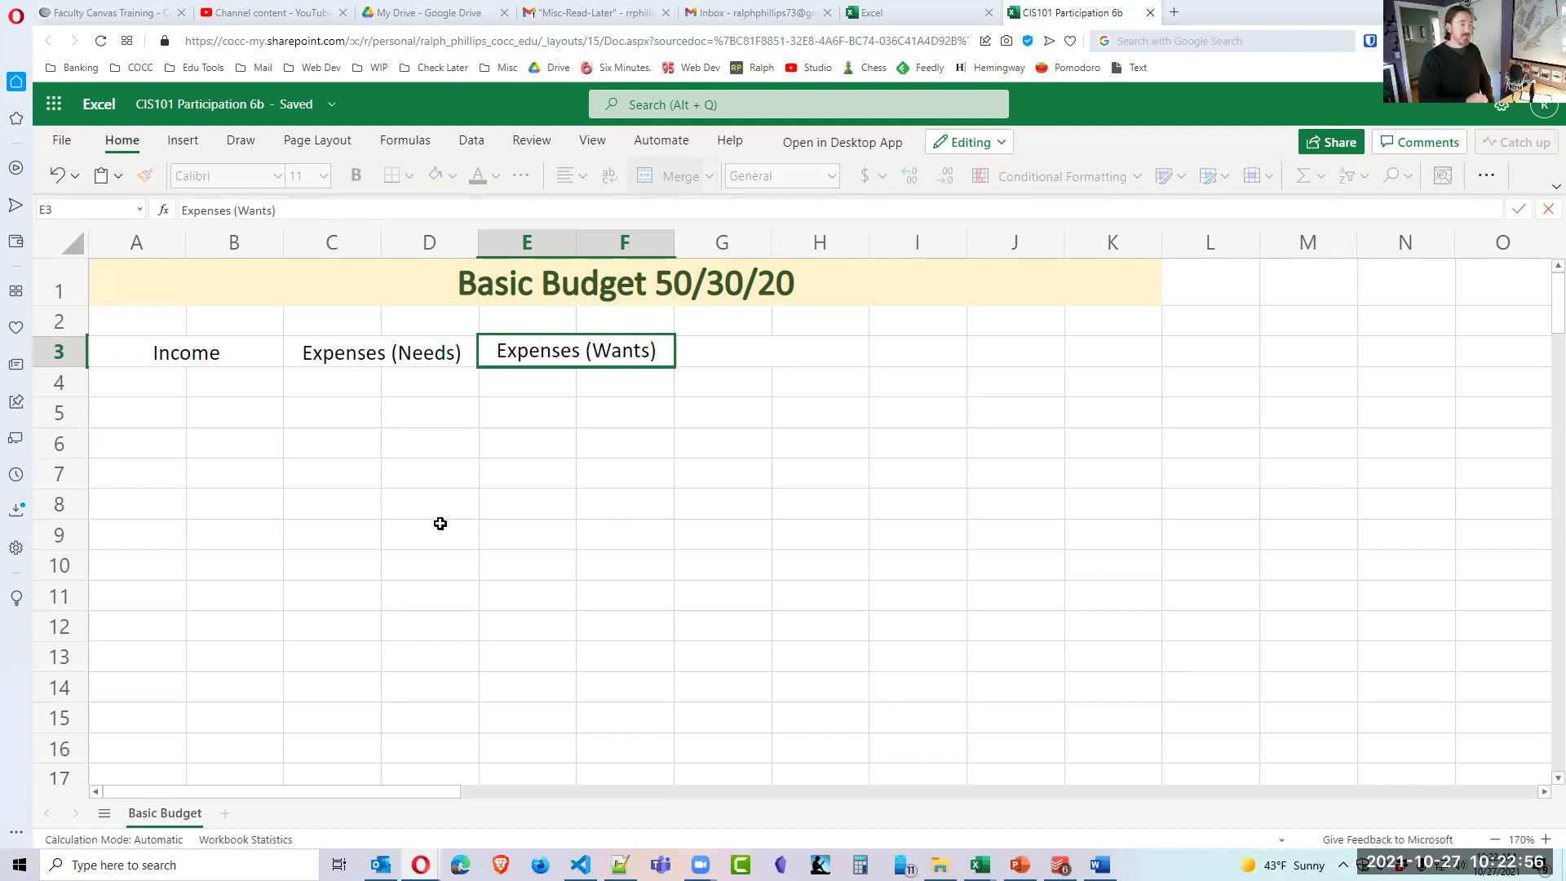
key("Tab")
type("Savin")
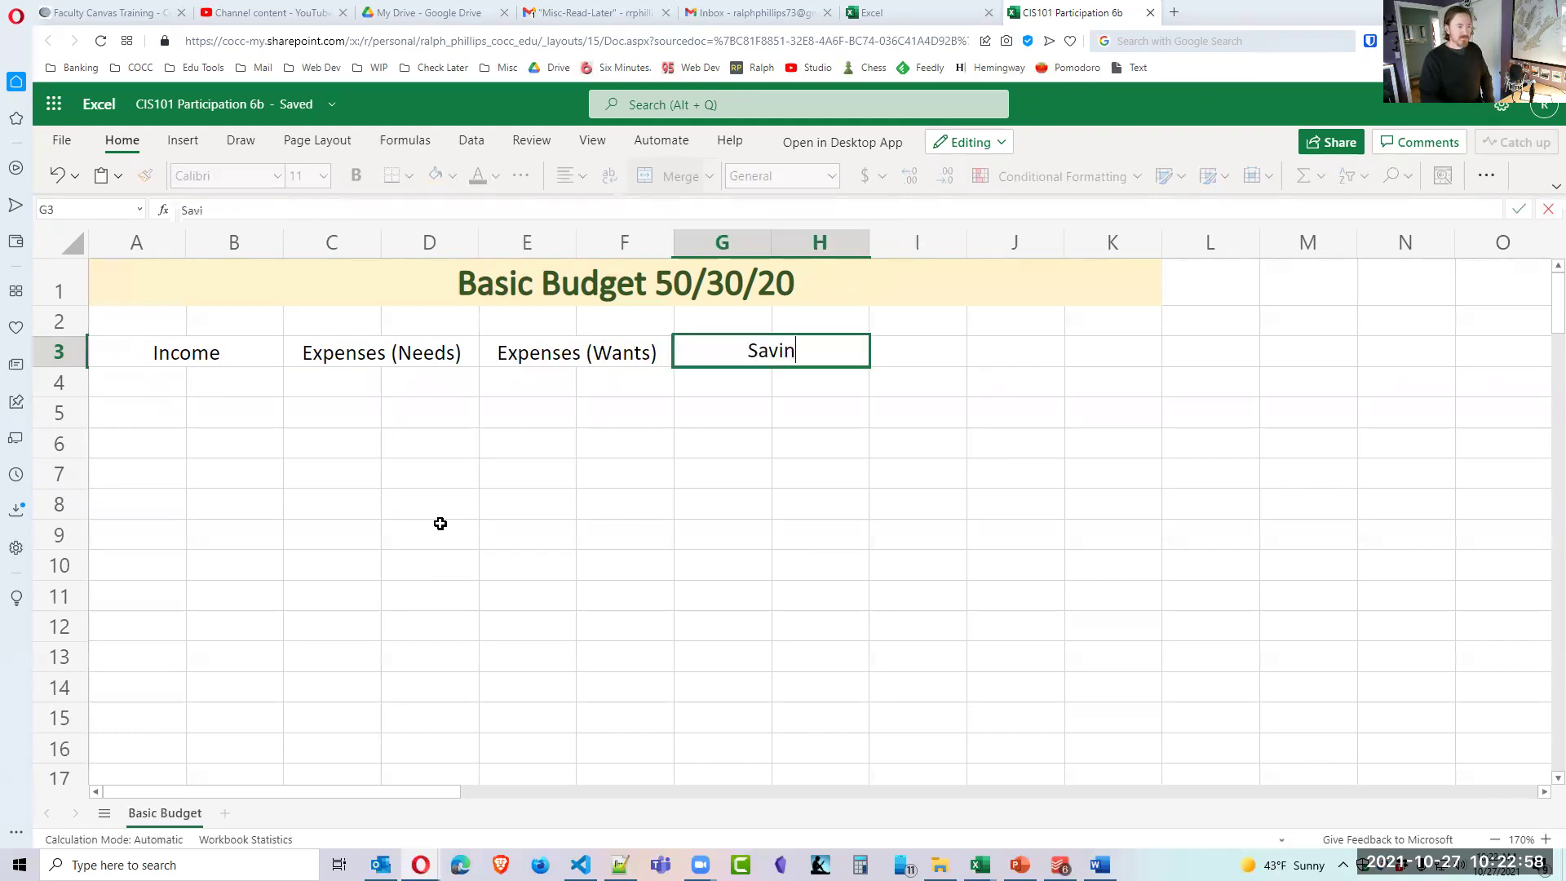
type("g/Investing")
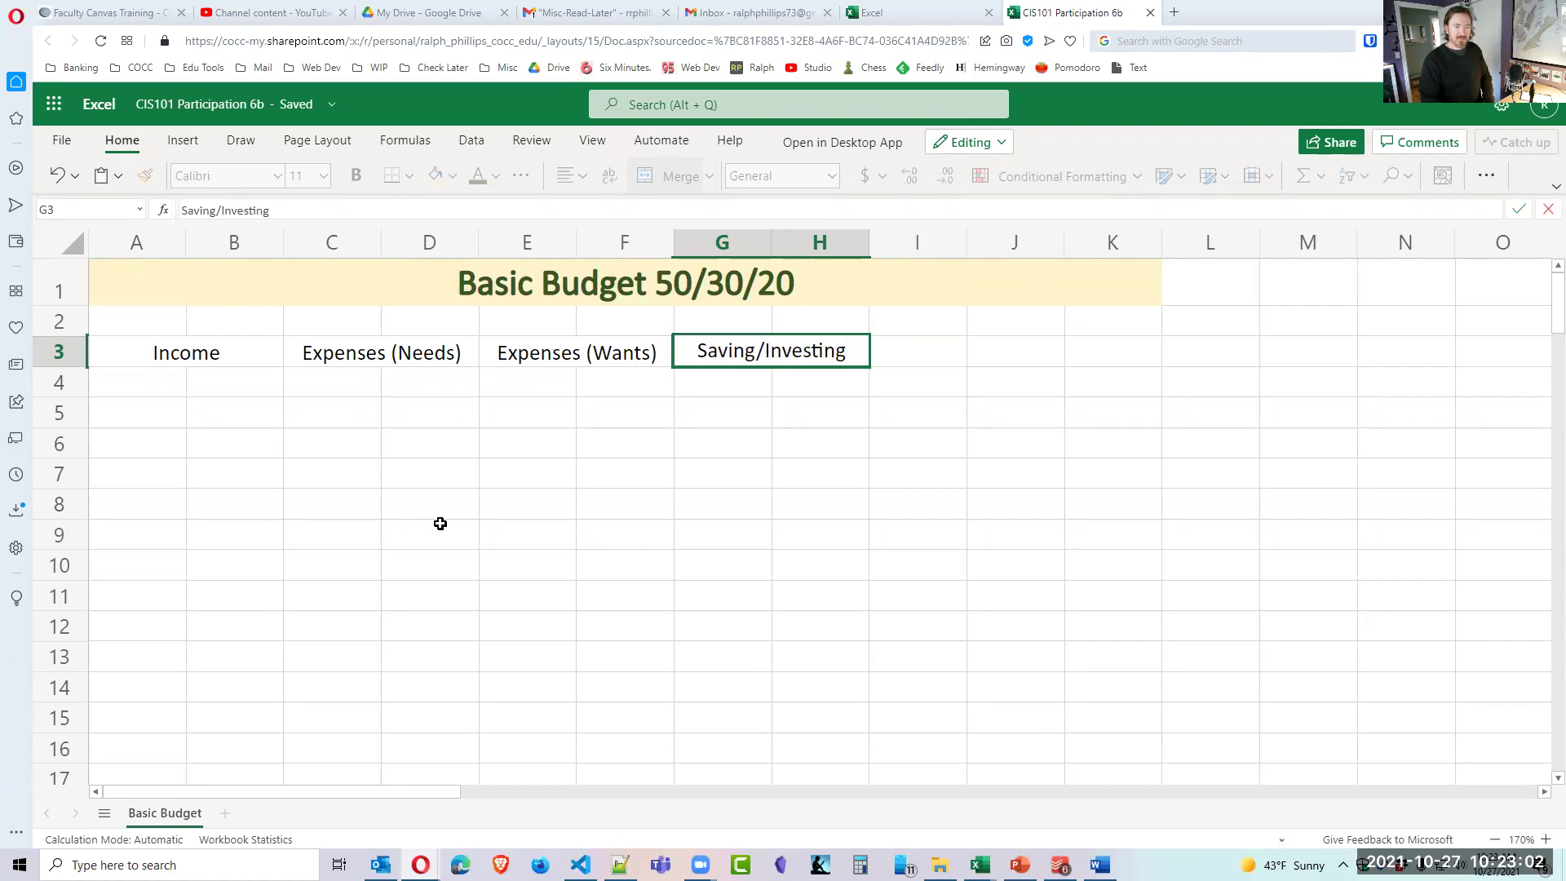
key("Return")
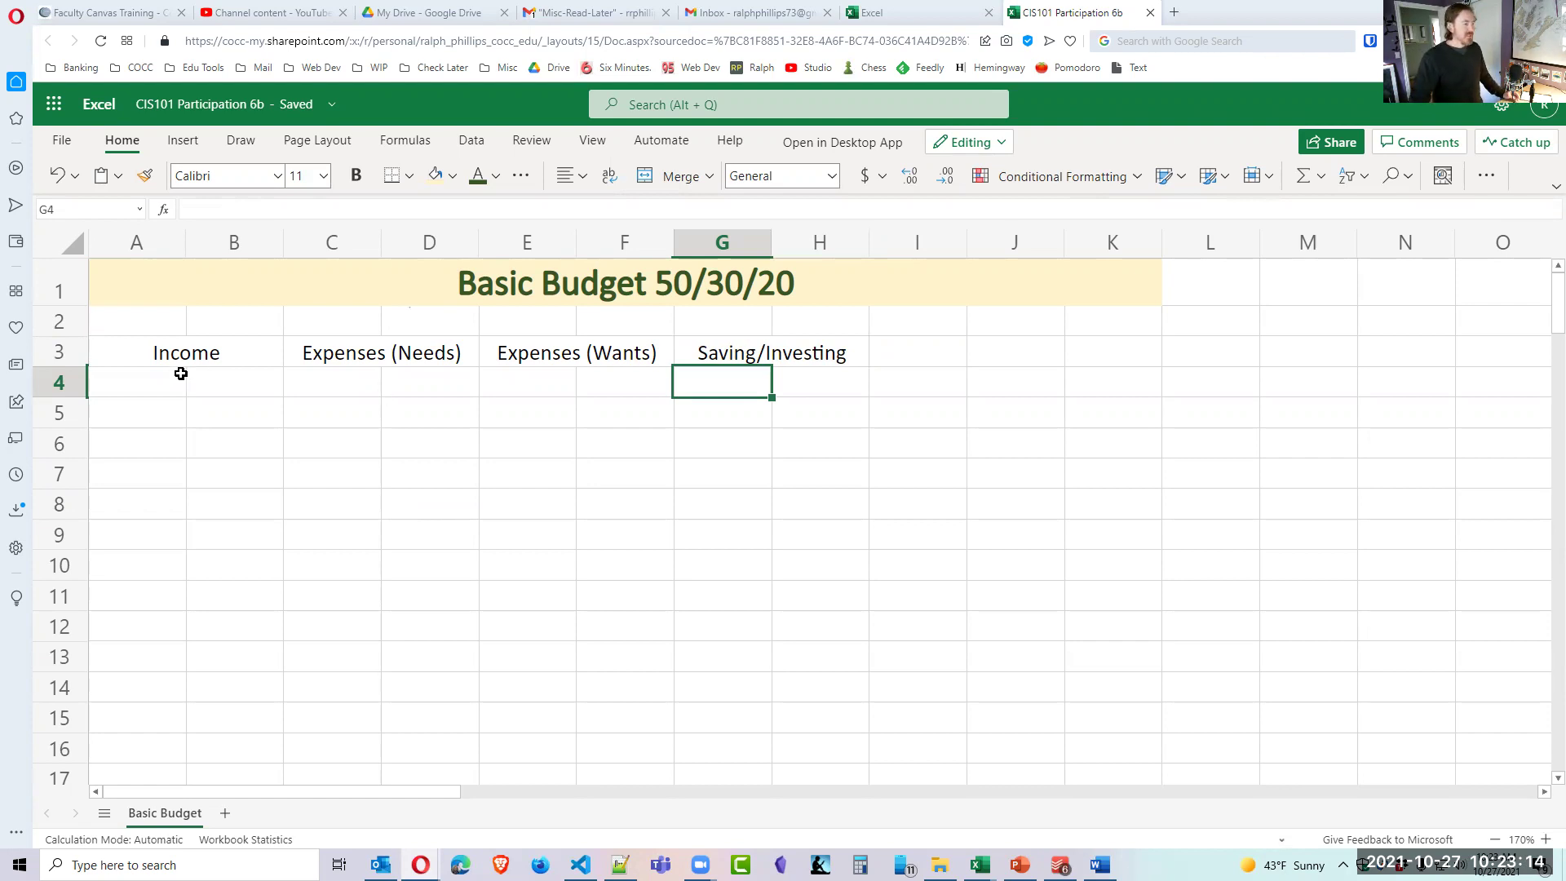
left_click(181, 359)
left_click(430, 359)
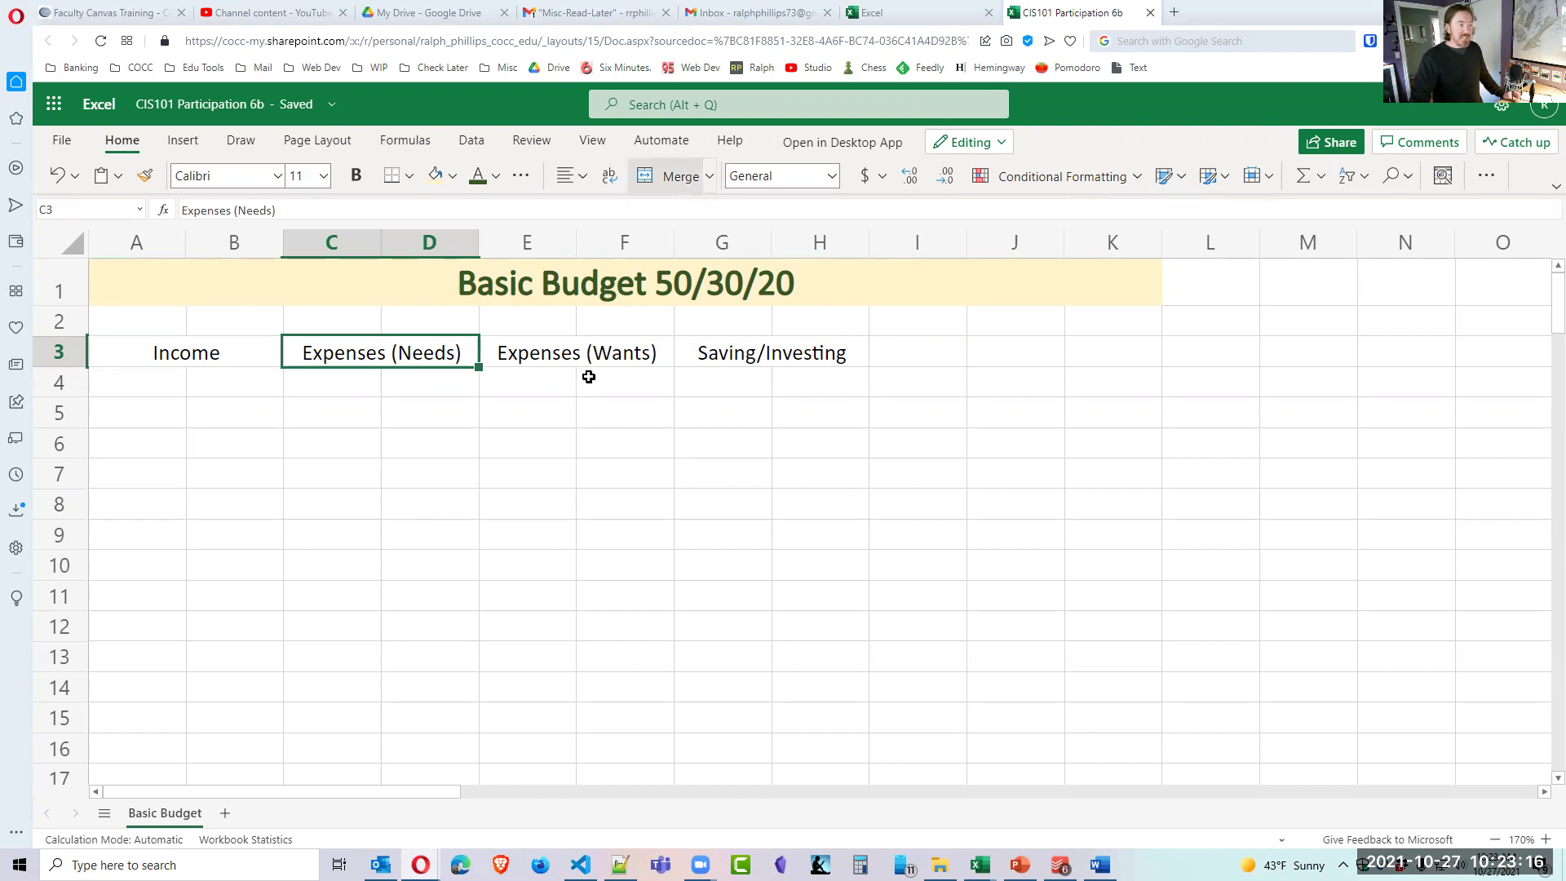
left_click(610, 358)
left_click(839, 354)
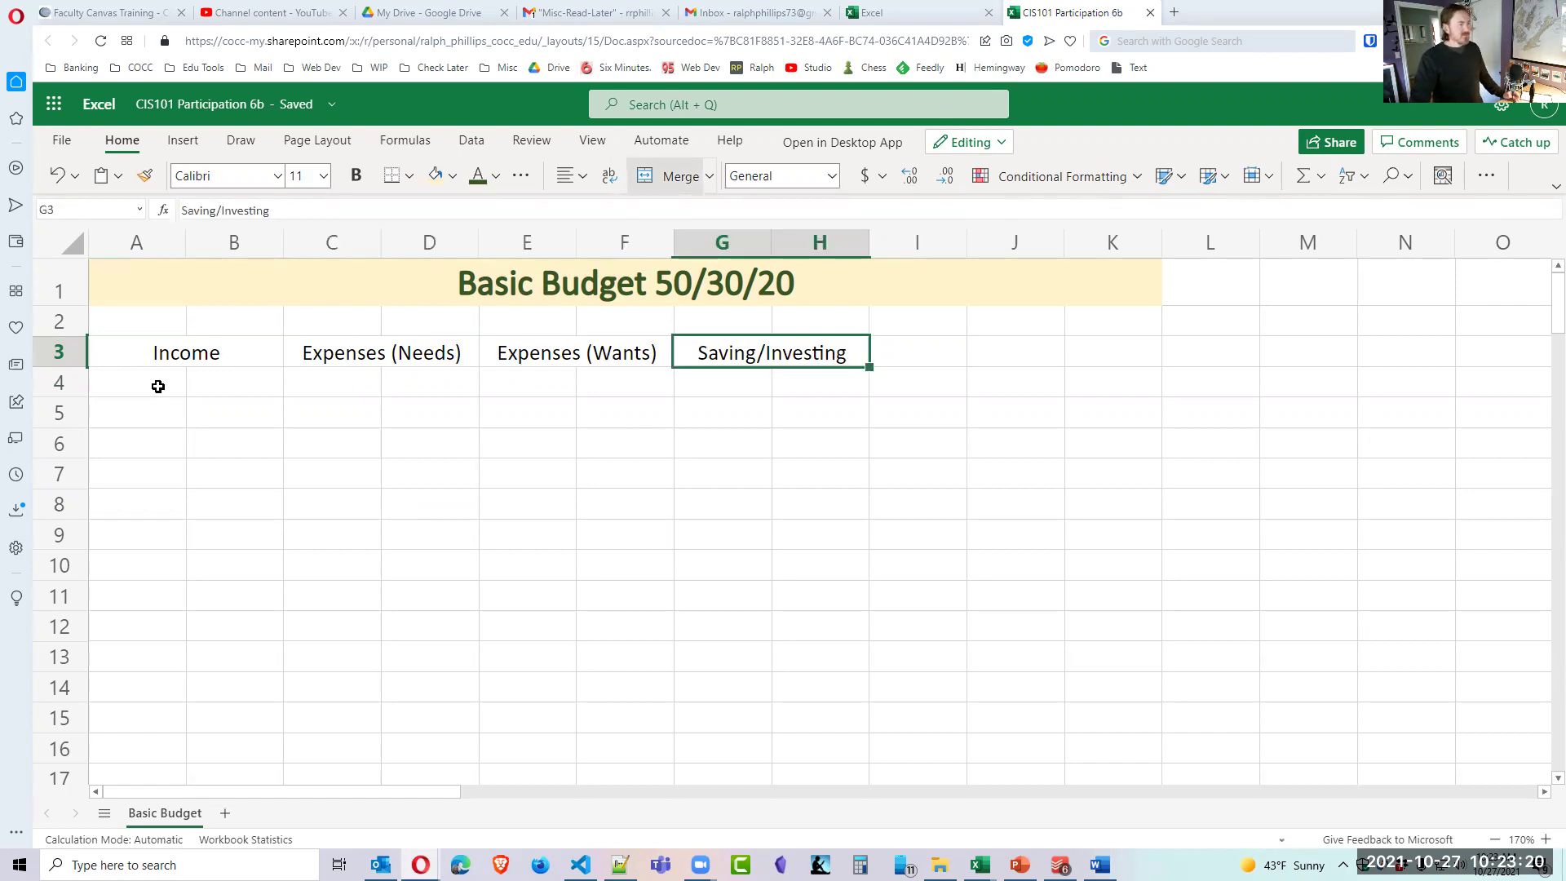
Widen column A slightly under the Income heading.
left_click(149, 349)
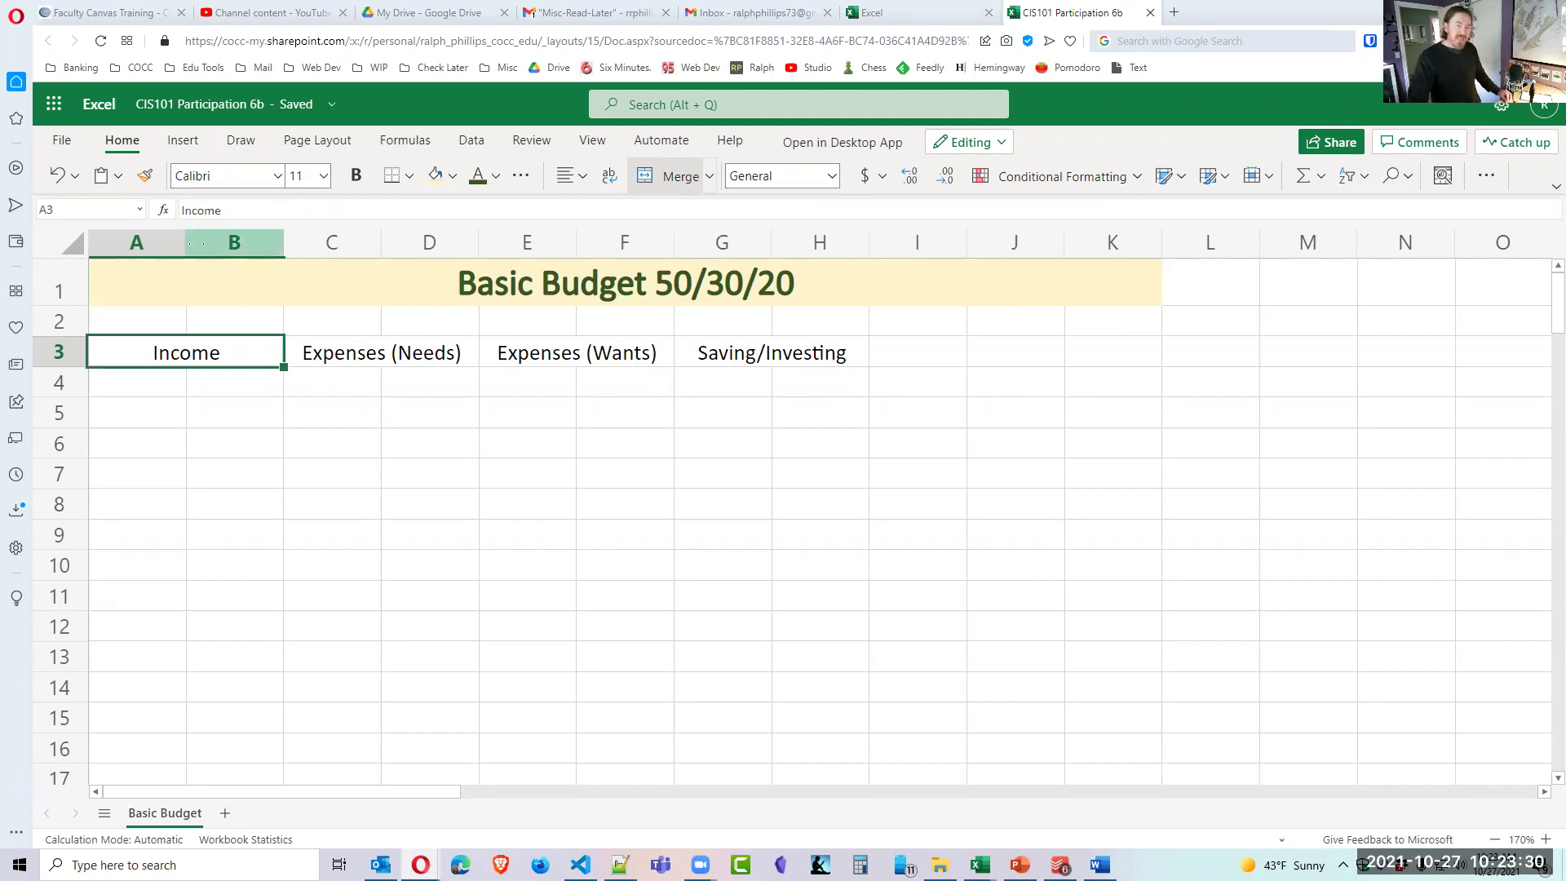
mouse_move(187, 247)
left_mouse_down()
mouse_move(290, 249)
mouse_move(194, 248)
mouse_move(217, 247)
left_mouse_up()
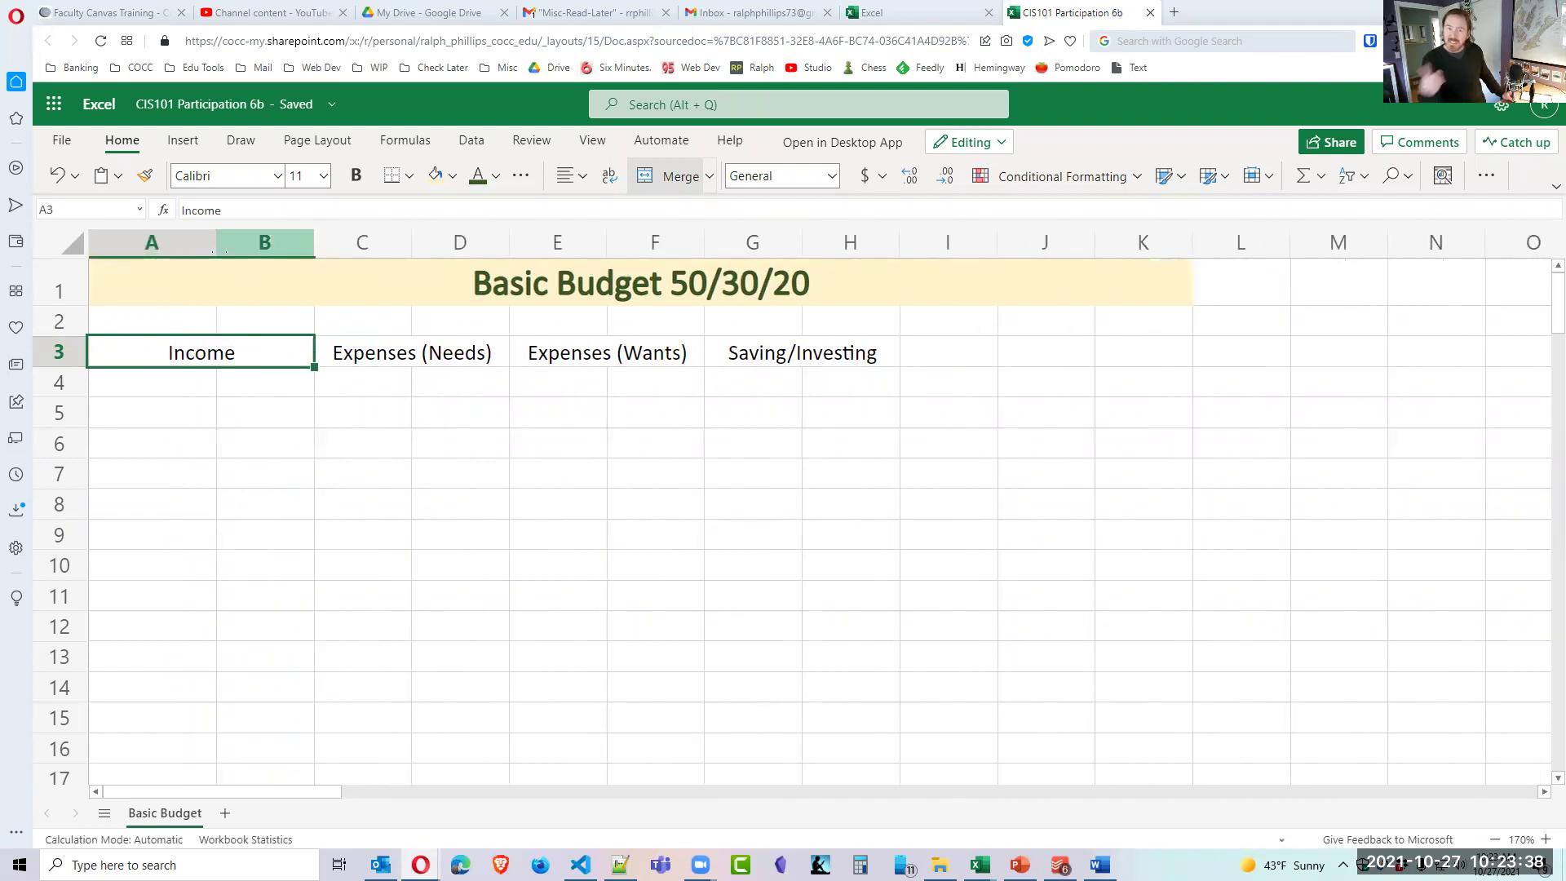
Widen column A further and apply all borders to the Income block A3:B9.
left_click_drag(218, 253, 261, 258)
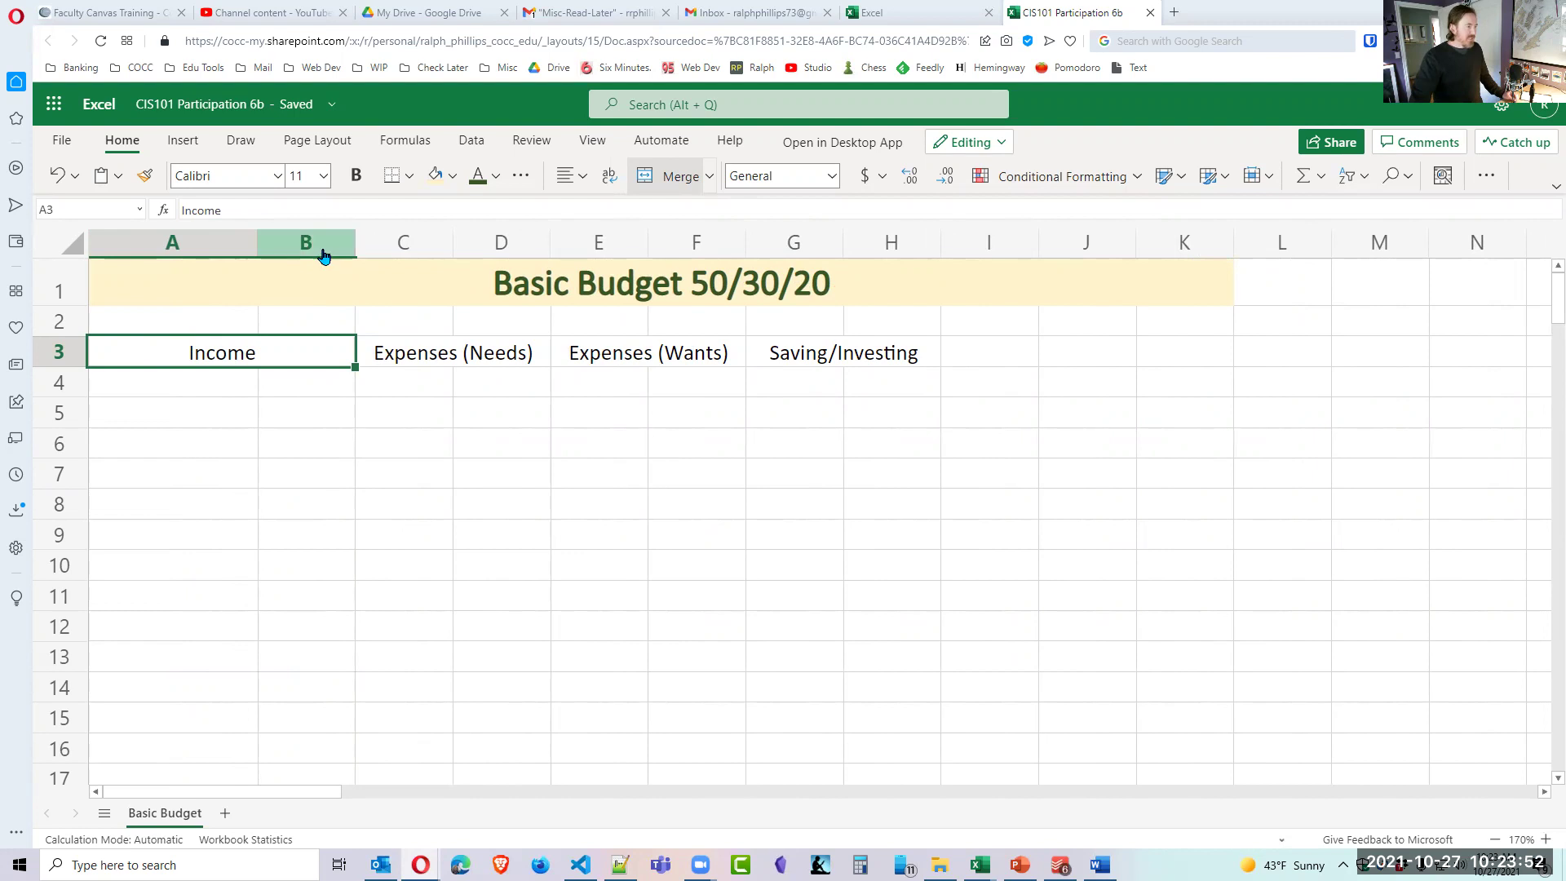
left_click(310, 493)
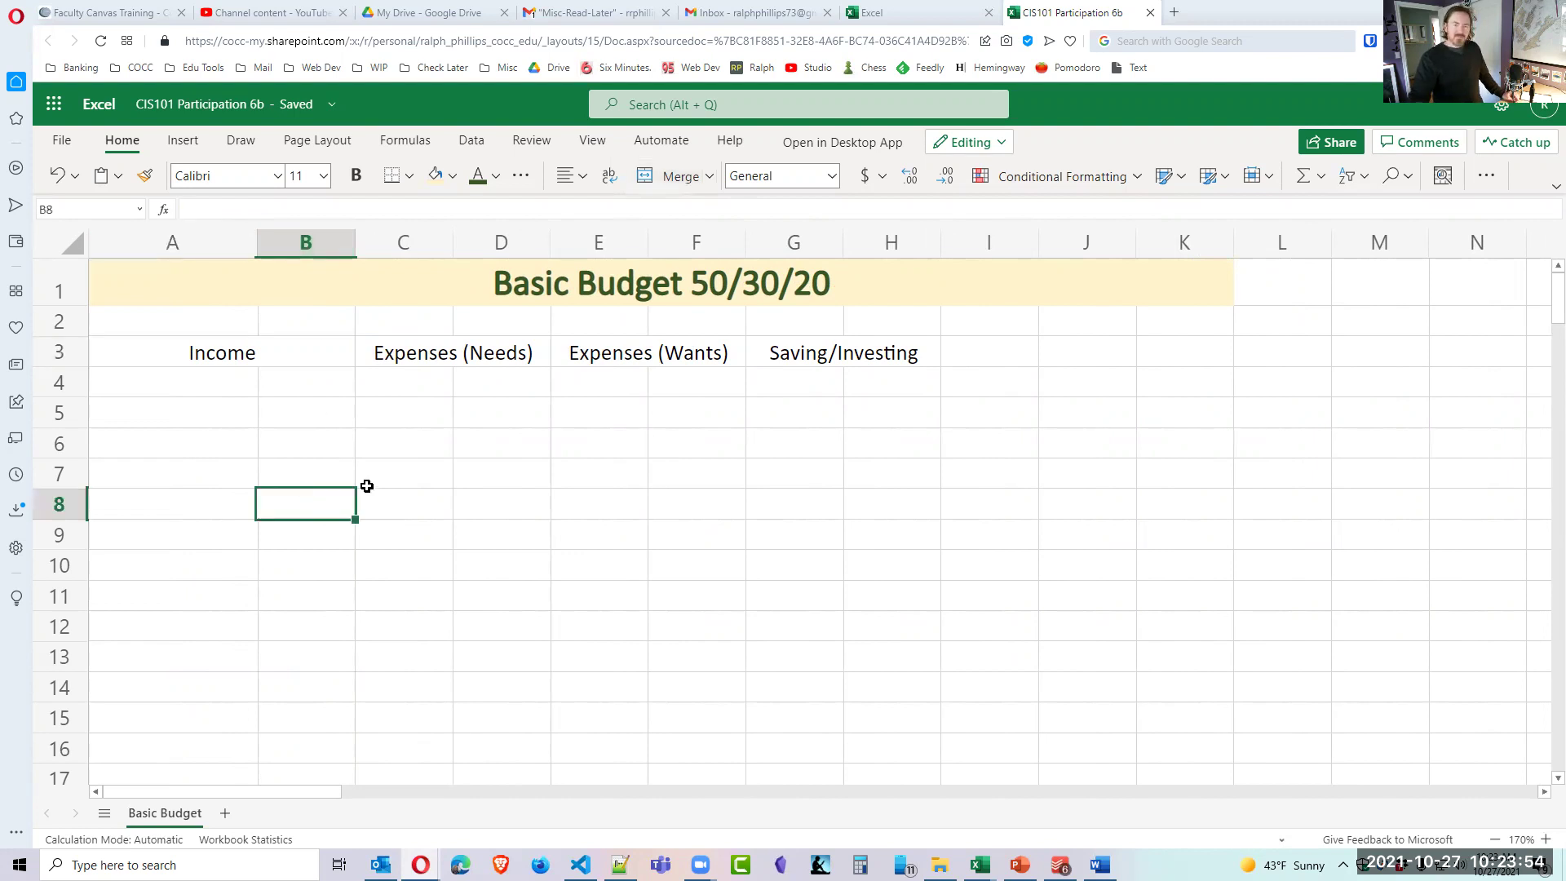
left_click_drag(222, 352, 212, 527)
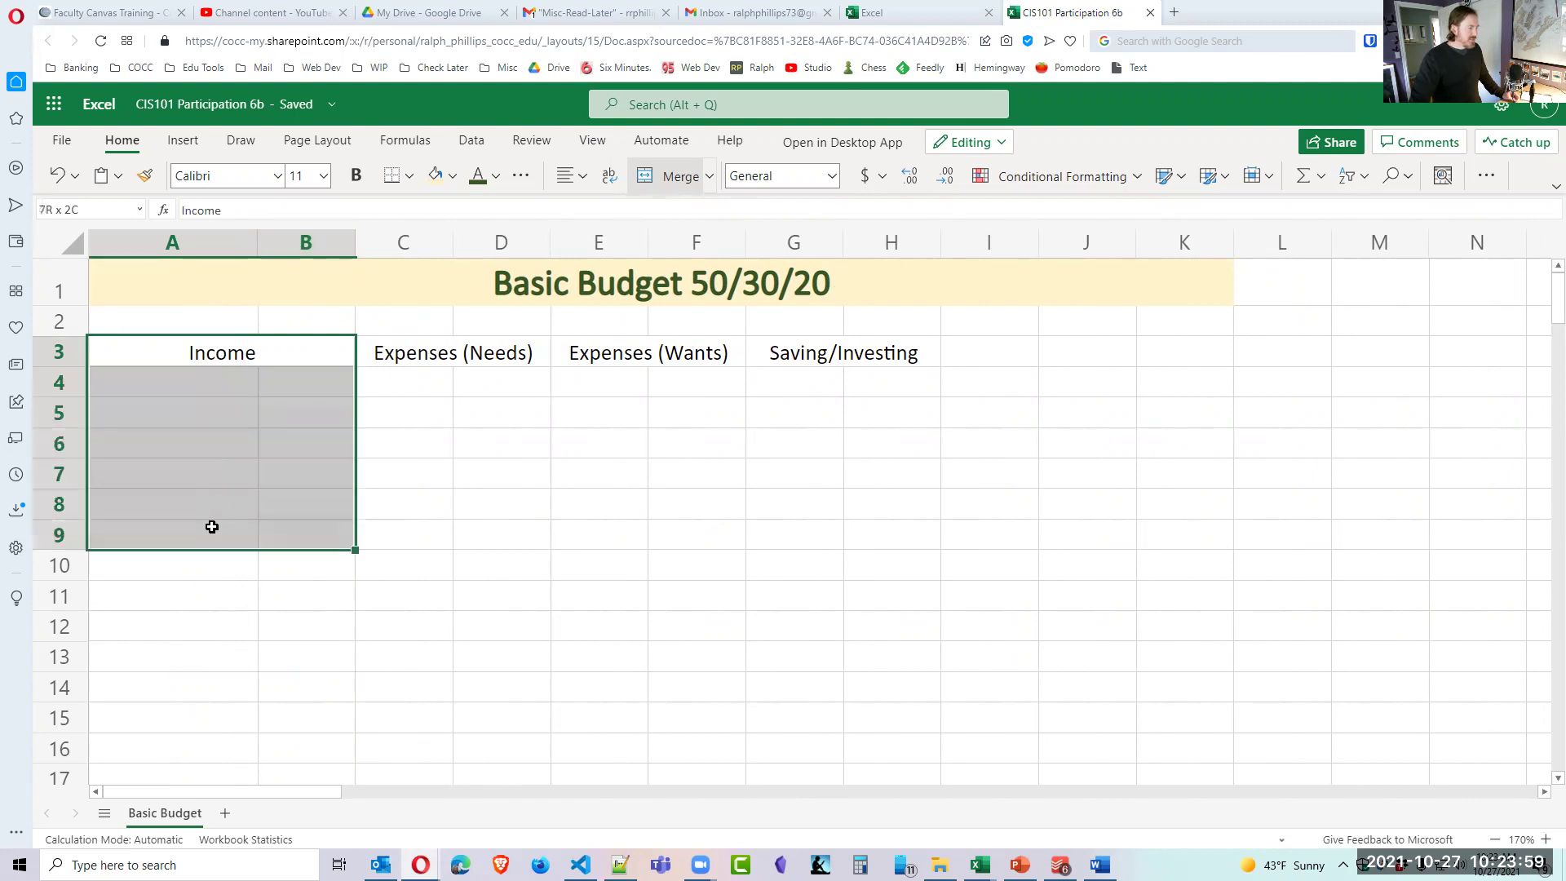
left_click(235, 466)
left_click(226, 355)
left_click_drag(225, 355, 223, 542)
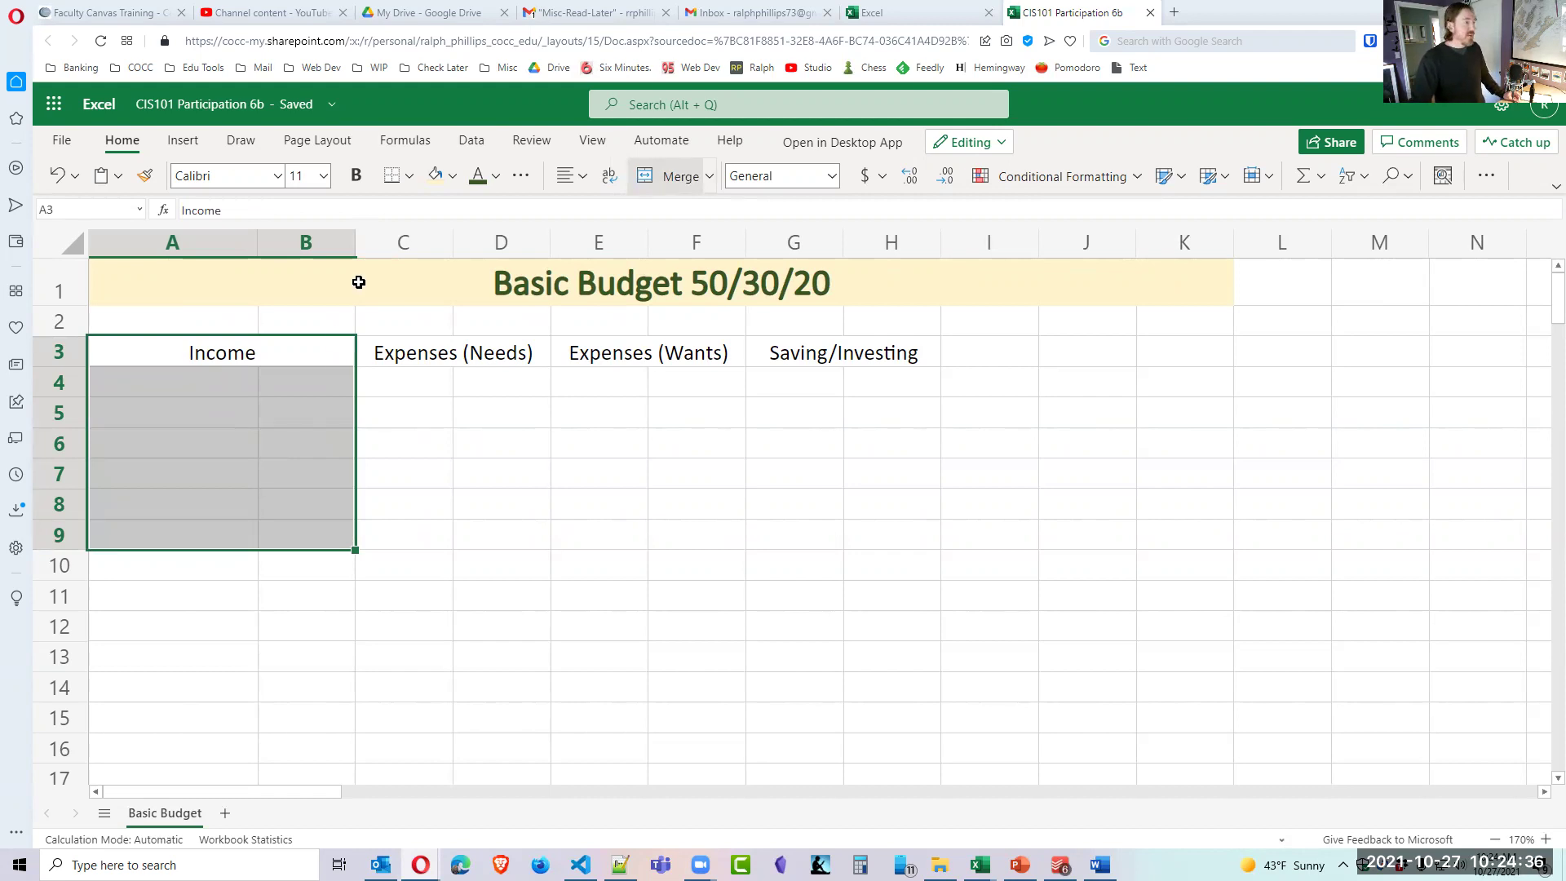
left_click(410, 177)
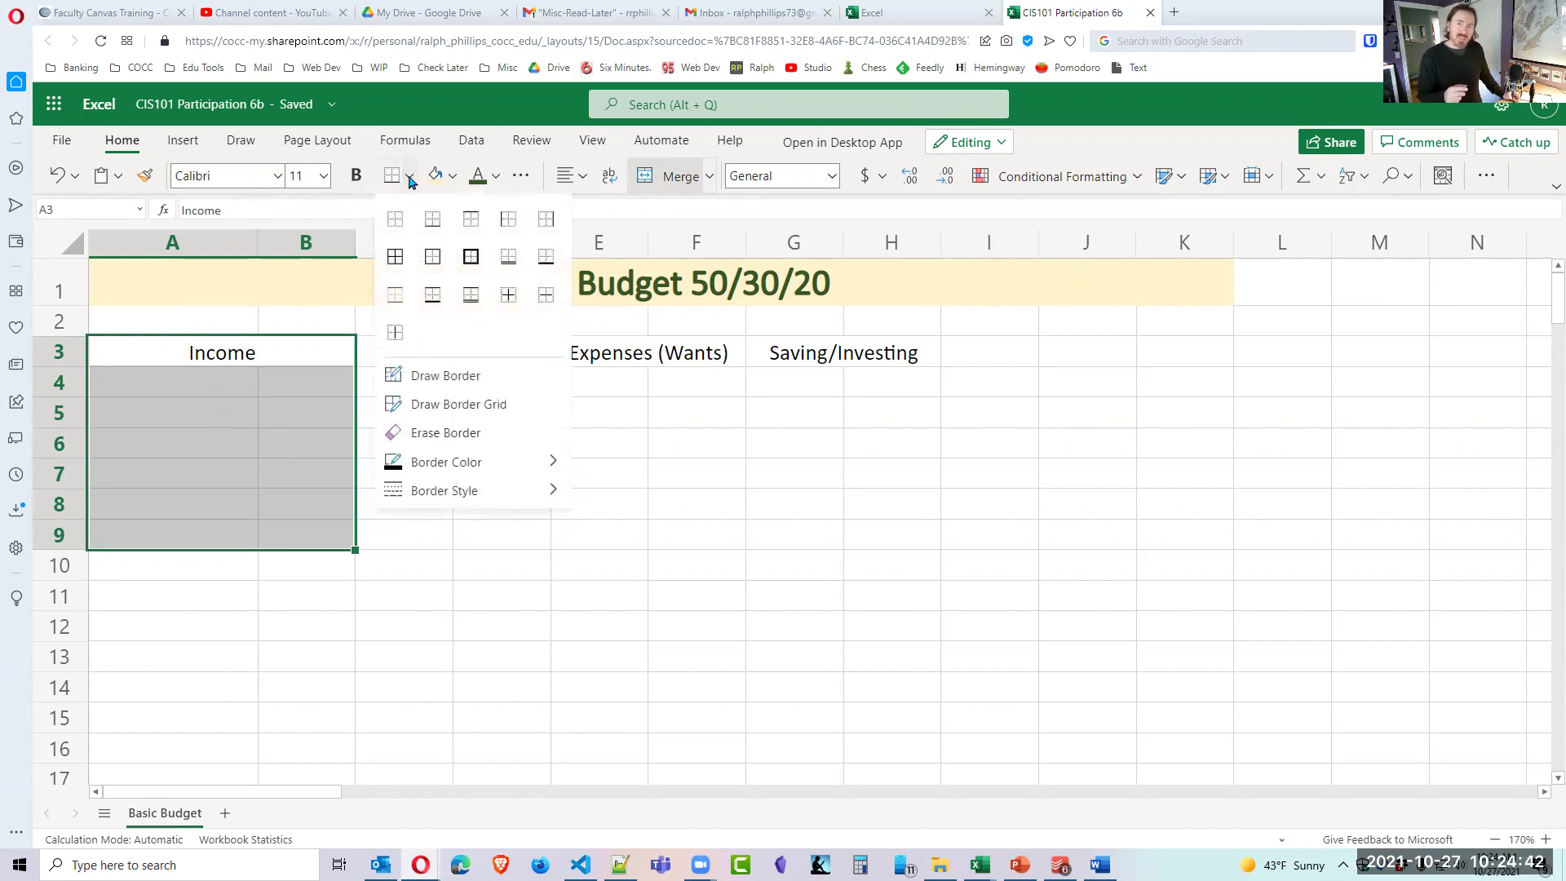
left_click(409, 178)
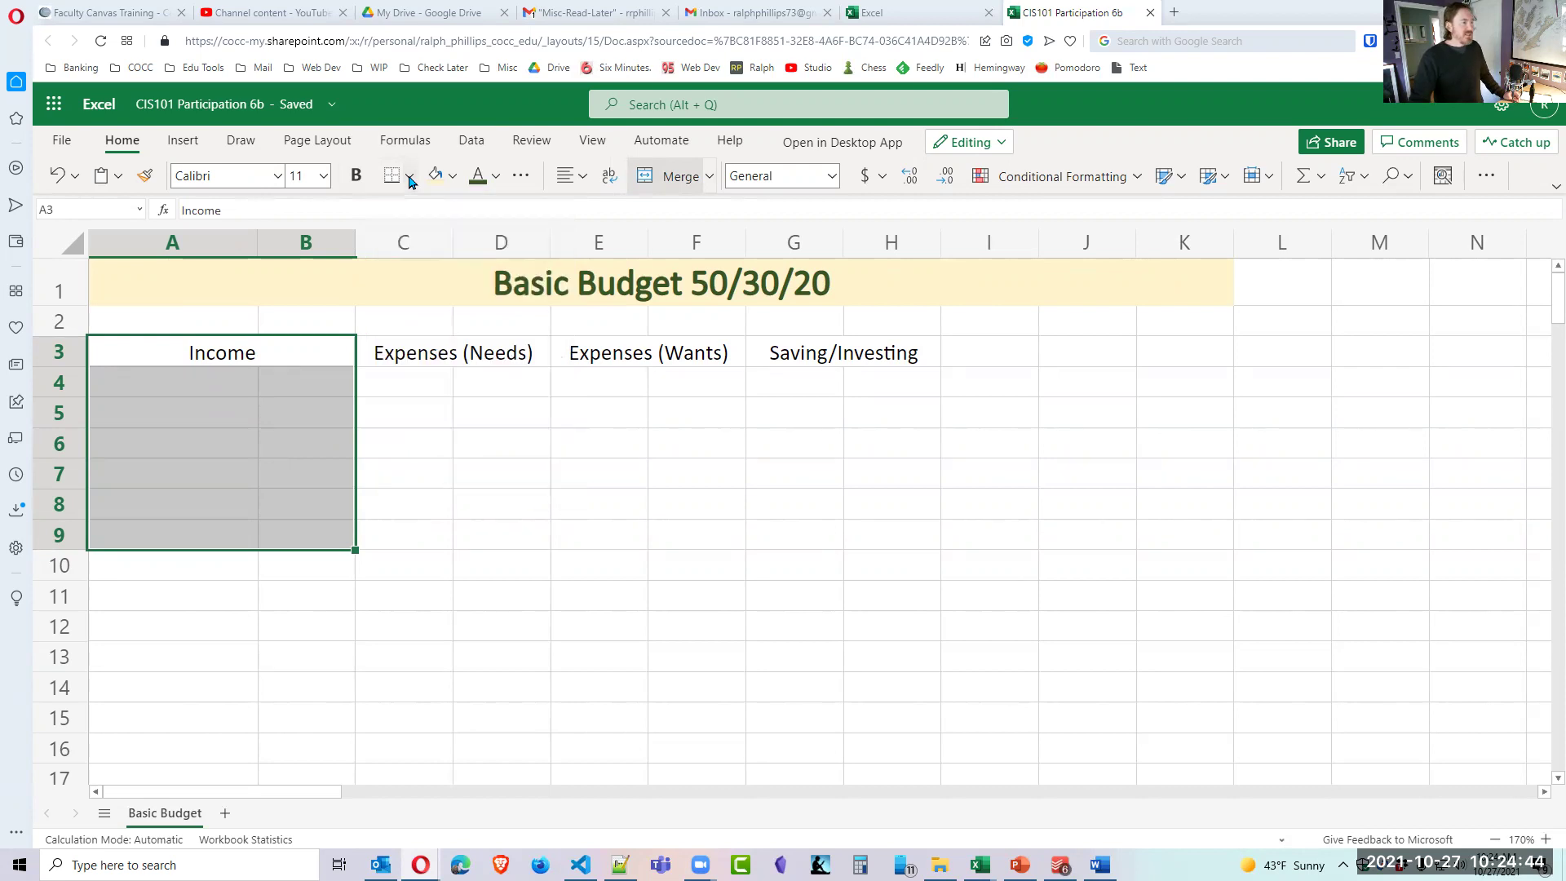
left_click(410, 178)
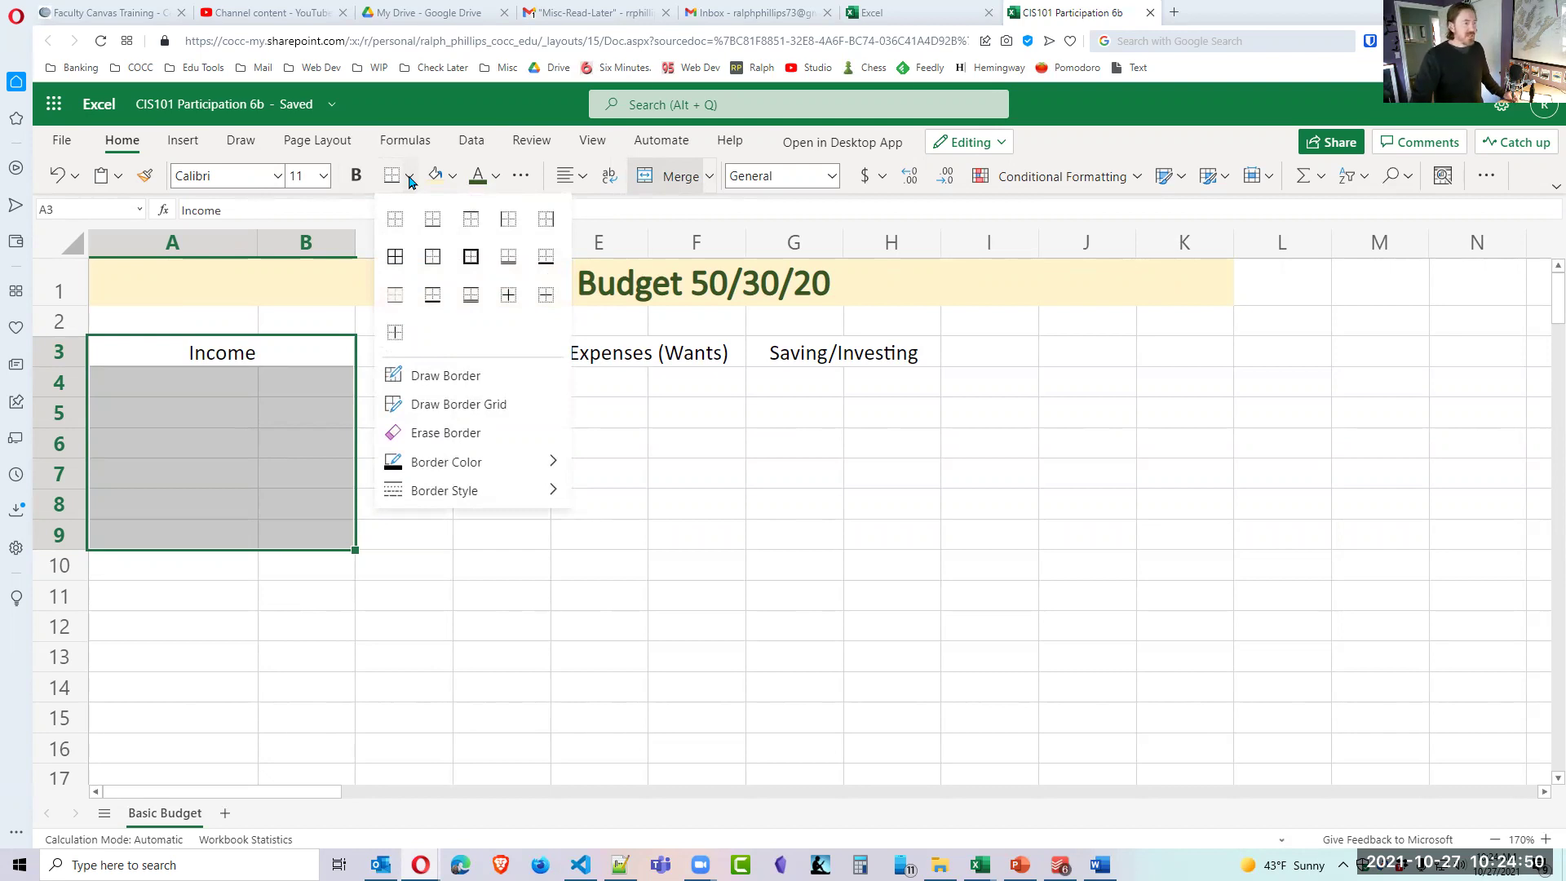
left_click(395, 259)
left_click(410, 467)
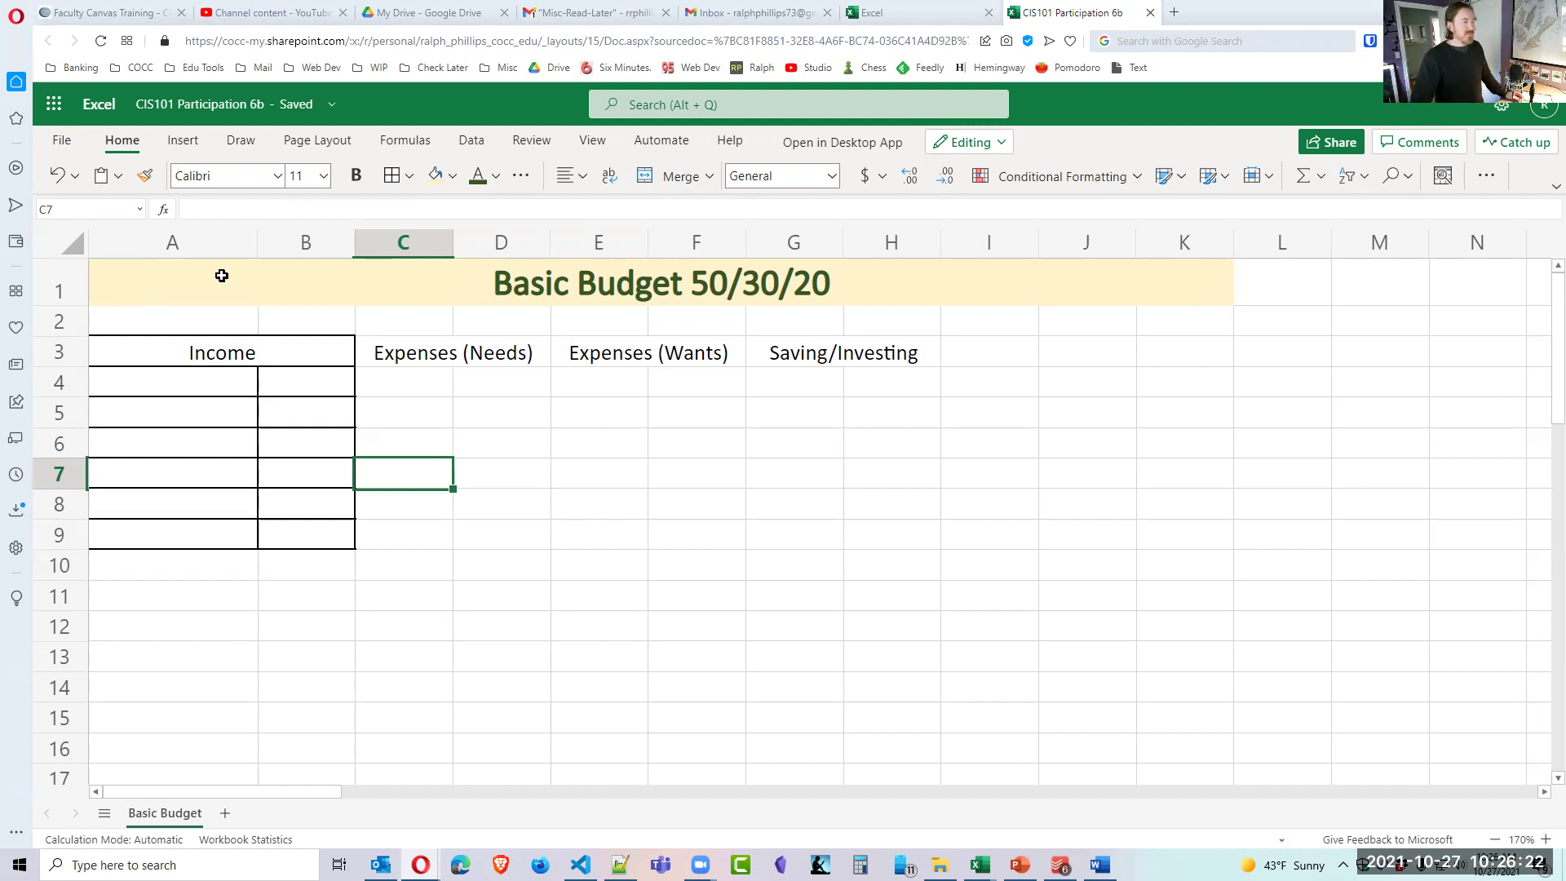
Try to copy the formatting of columns A:B onto columns C:D with Format Painter while the title is still merged.
left_click(199, 245)
left_click_drag(199, 245, 306, 243)
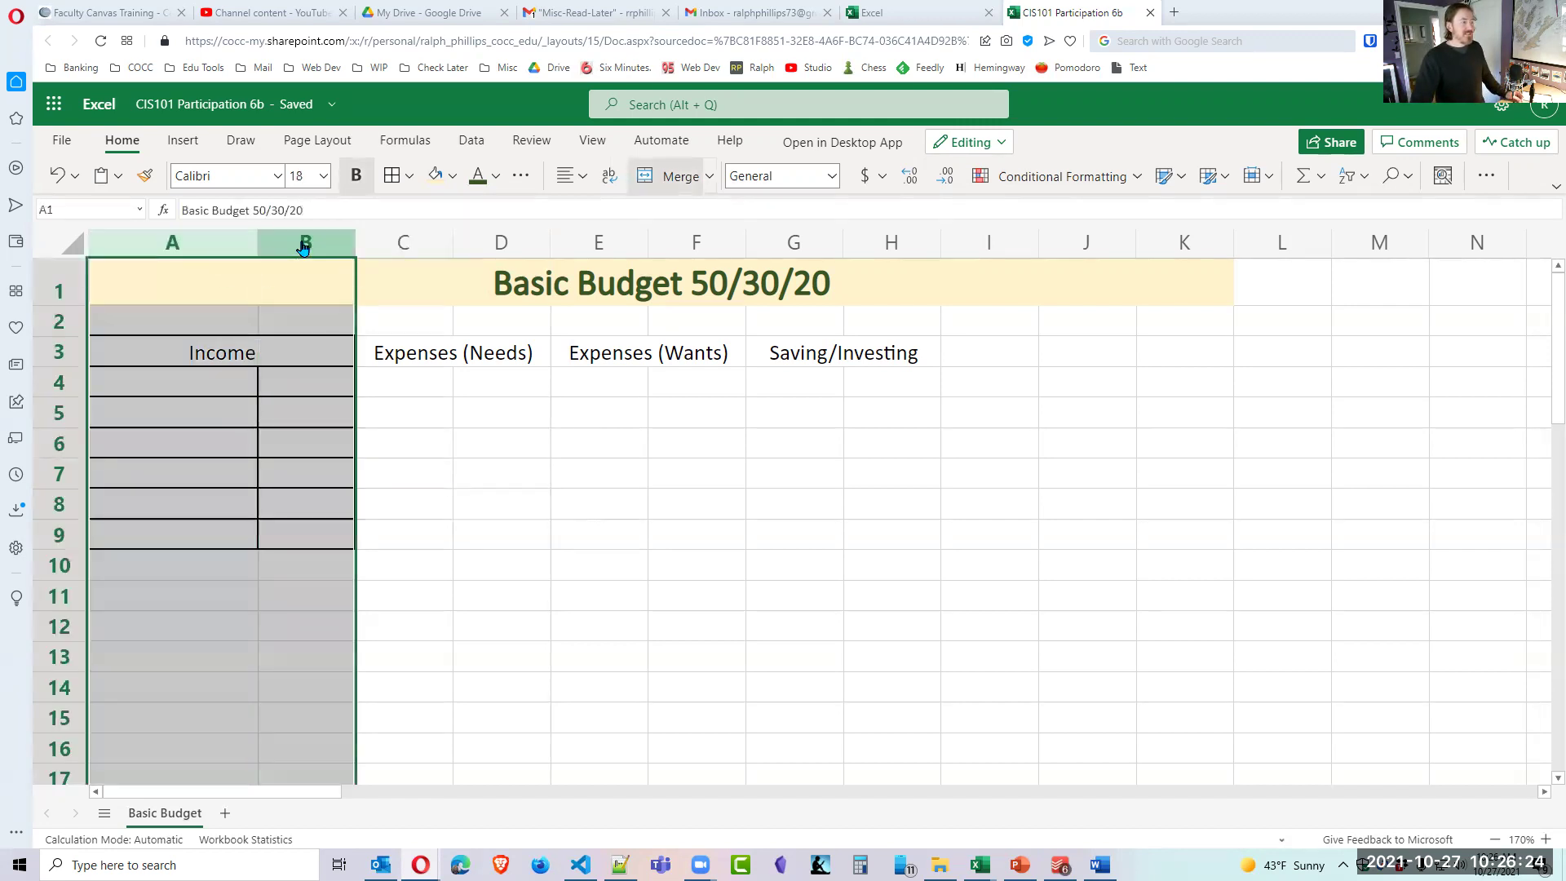
left_click(420, 410)
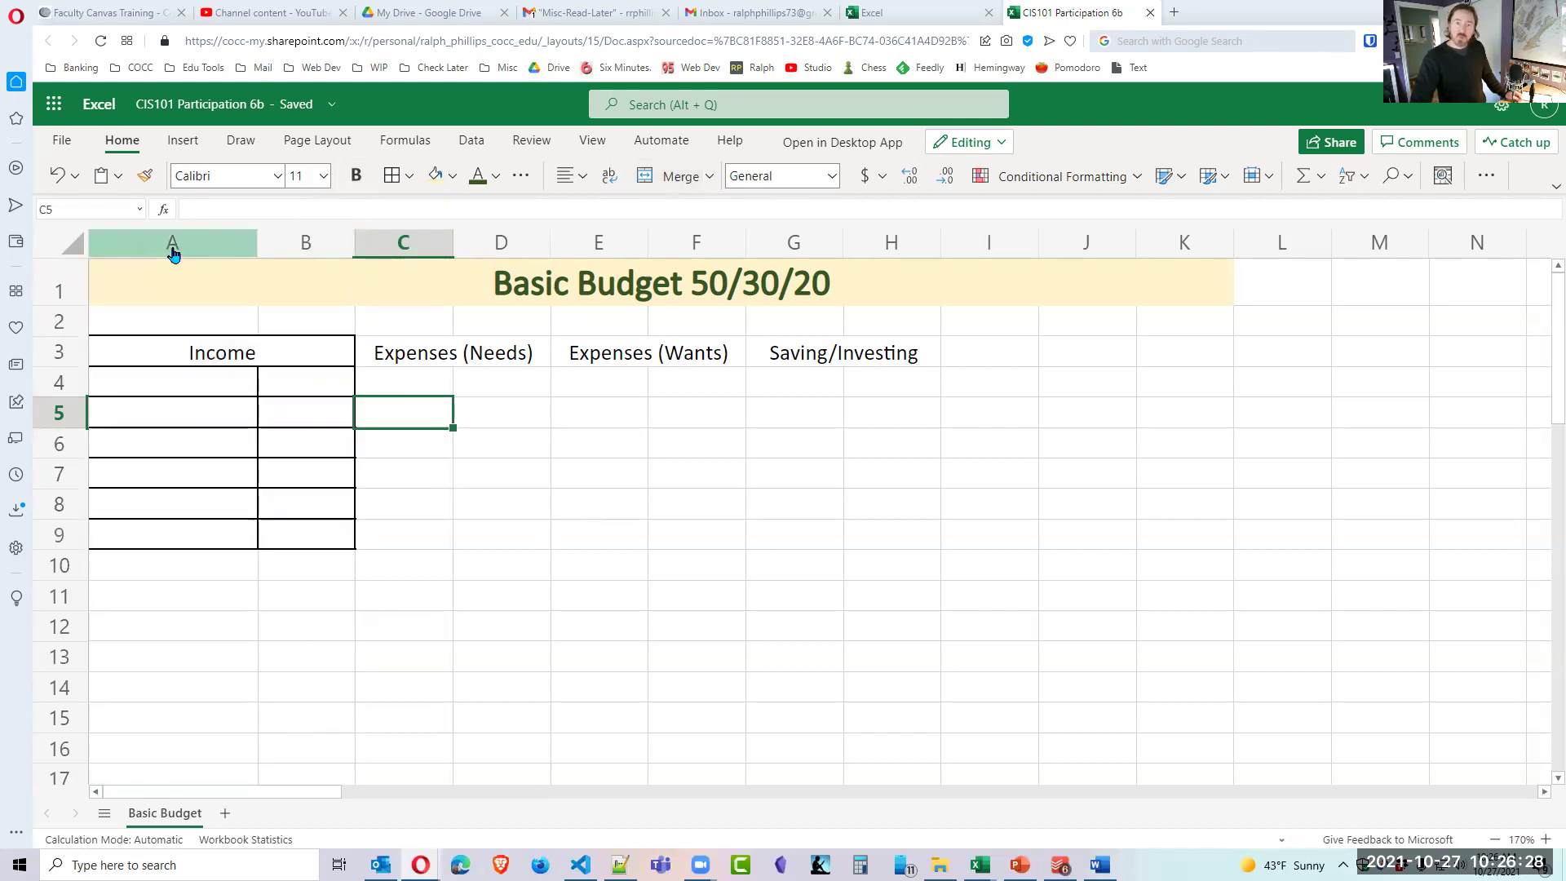
left_click(173, 252)
left_click_drag(173, 252, 300, 247)
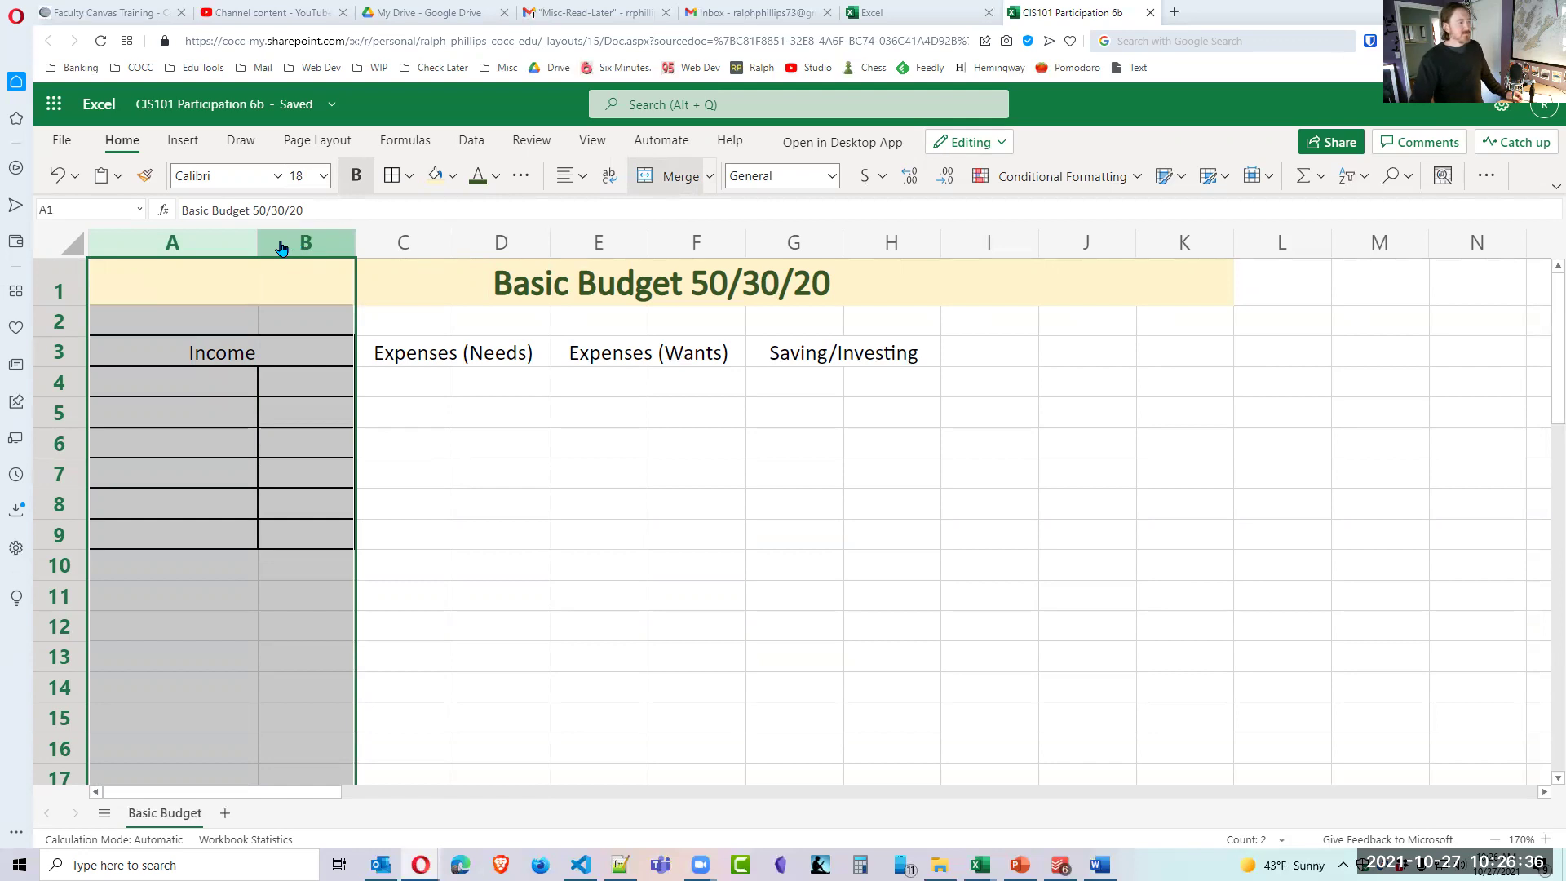
left_click(145, 176)
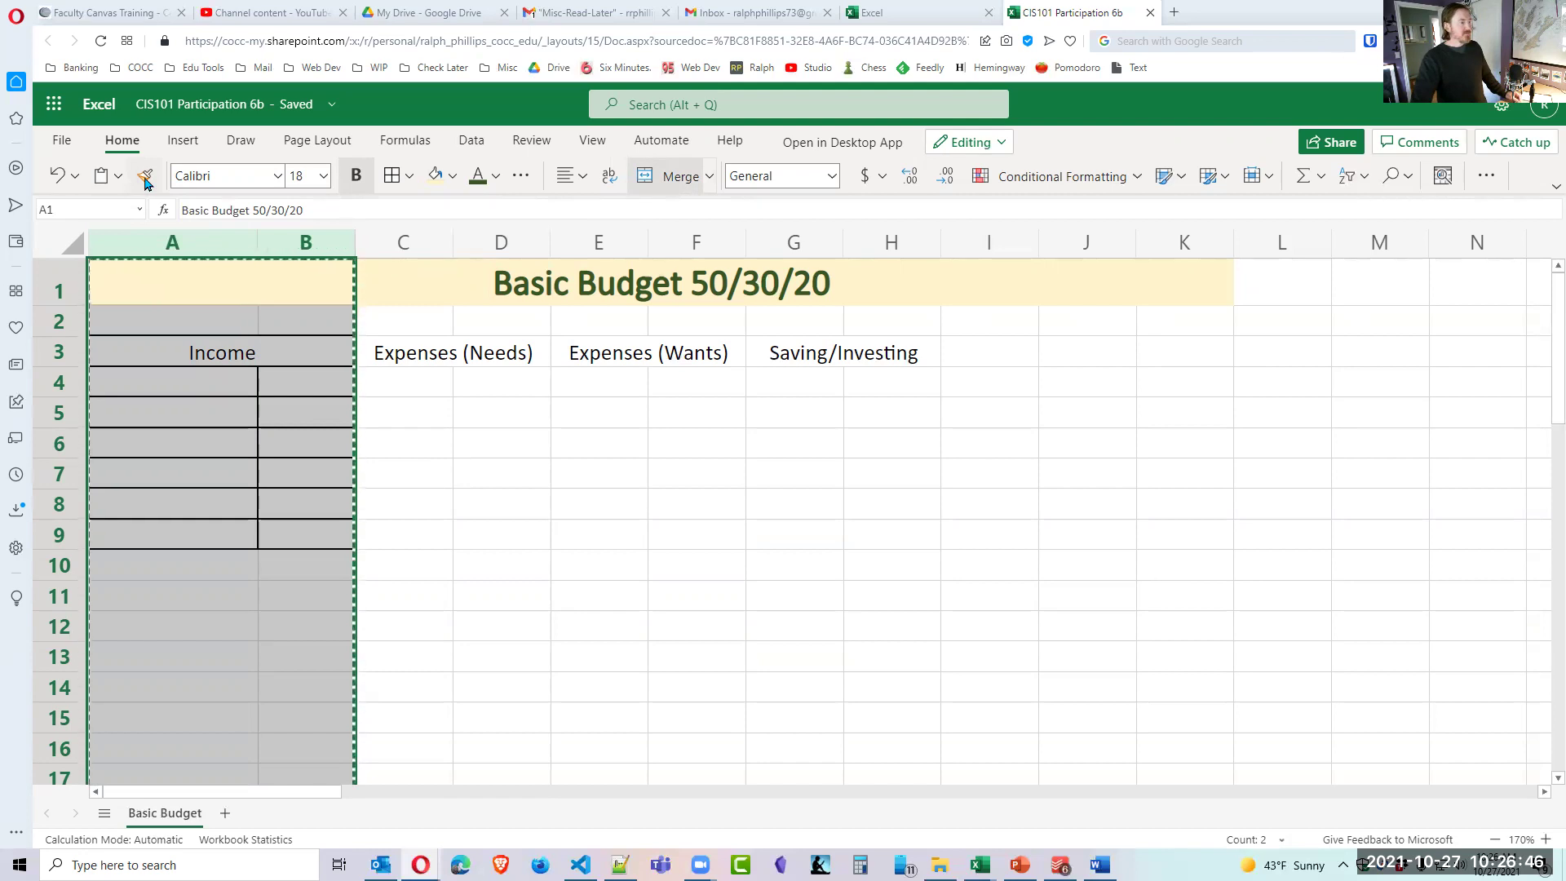
left_click(418, 249)
left_click_drag(481, 243, 498, 243)
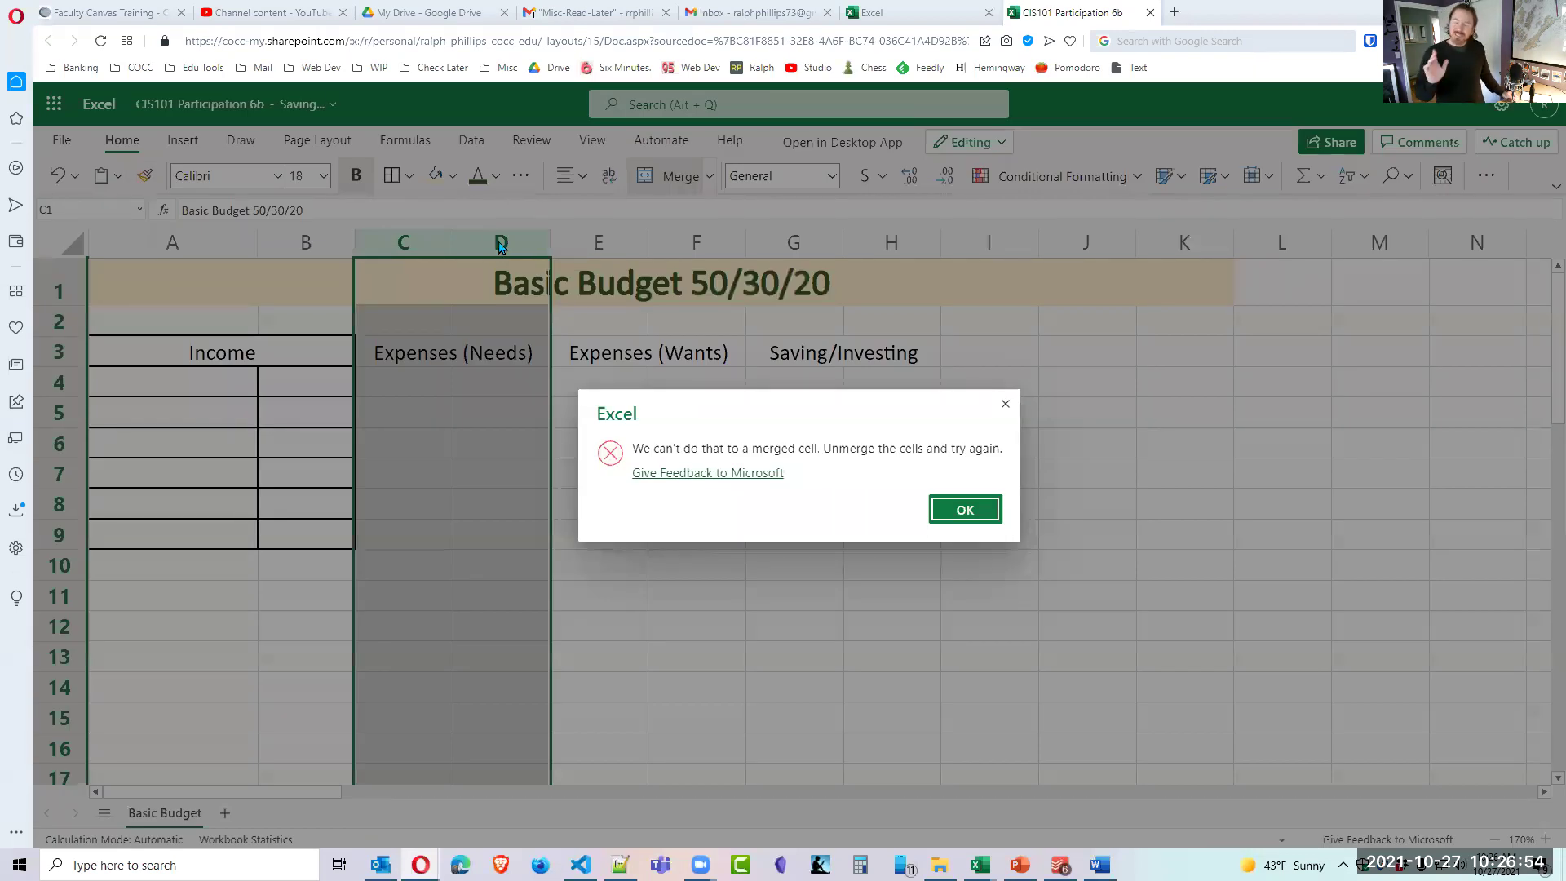
left_click(970, 511)
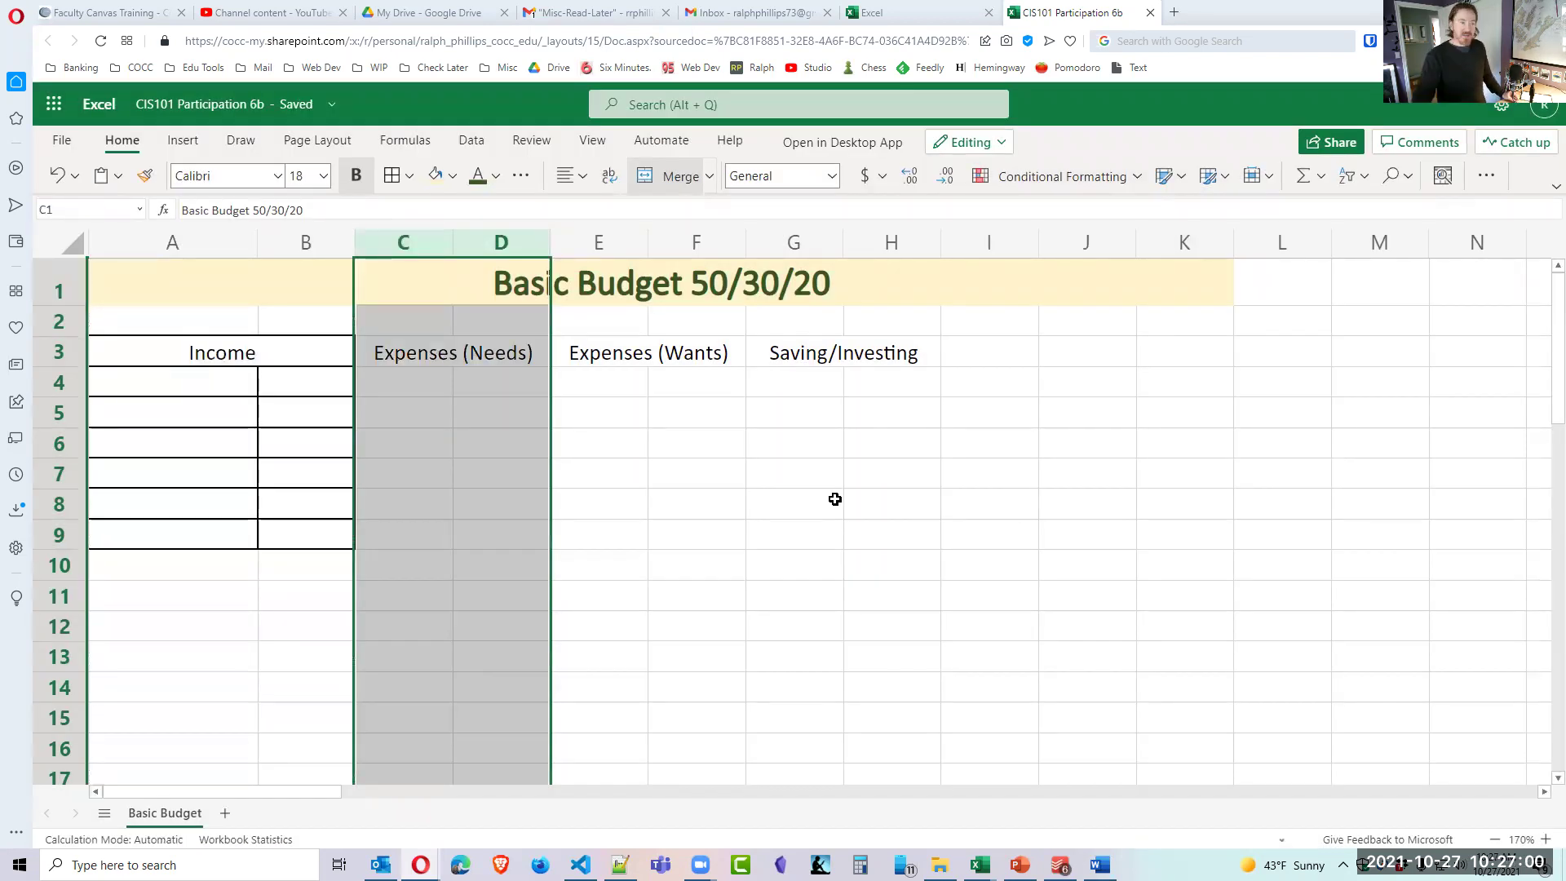
left_click(834, 498)
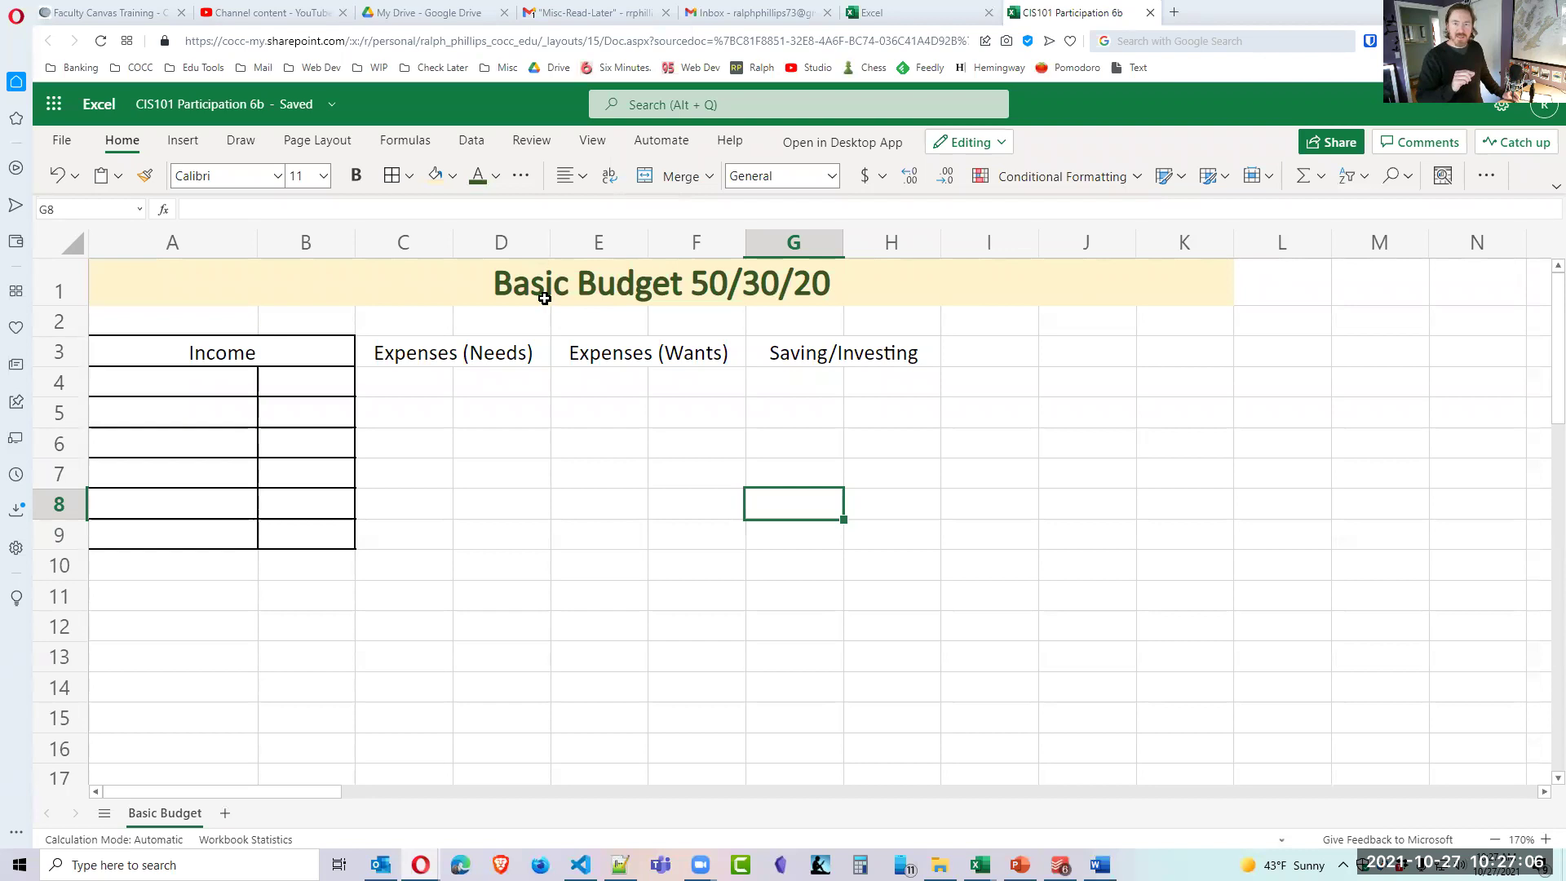
Unmerge the title cells A1:K1.
left_click(259, 300)
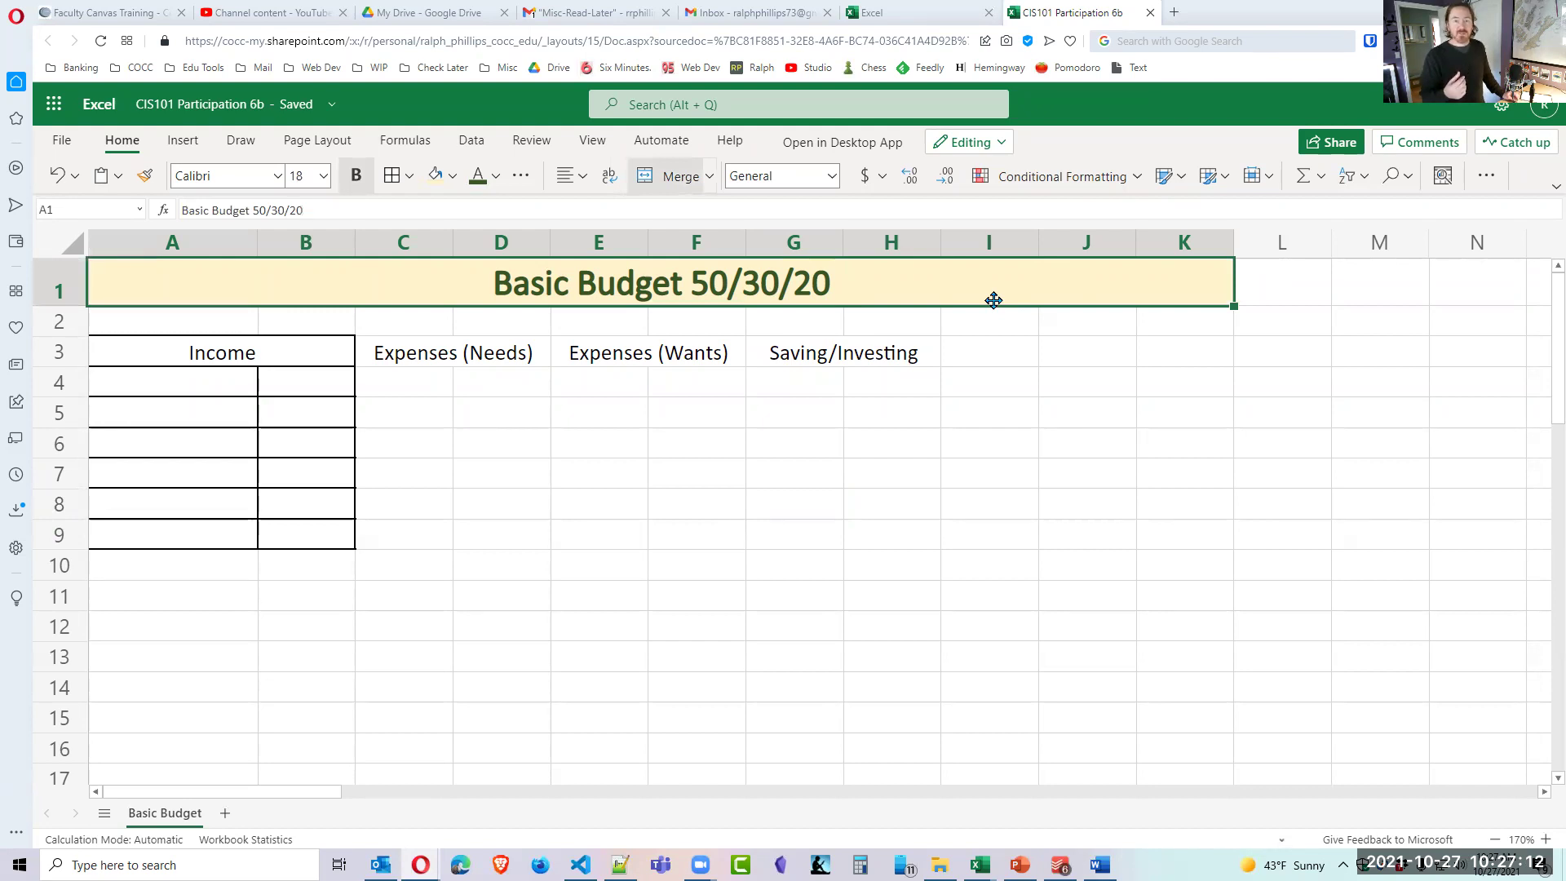
left_click(709, 177)
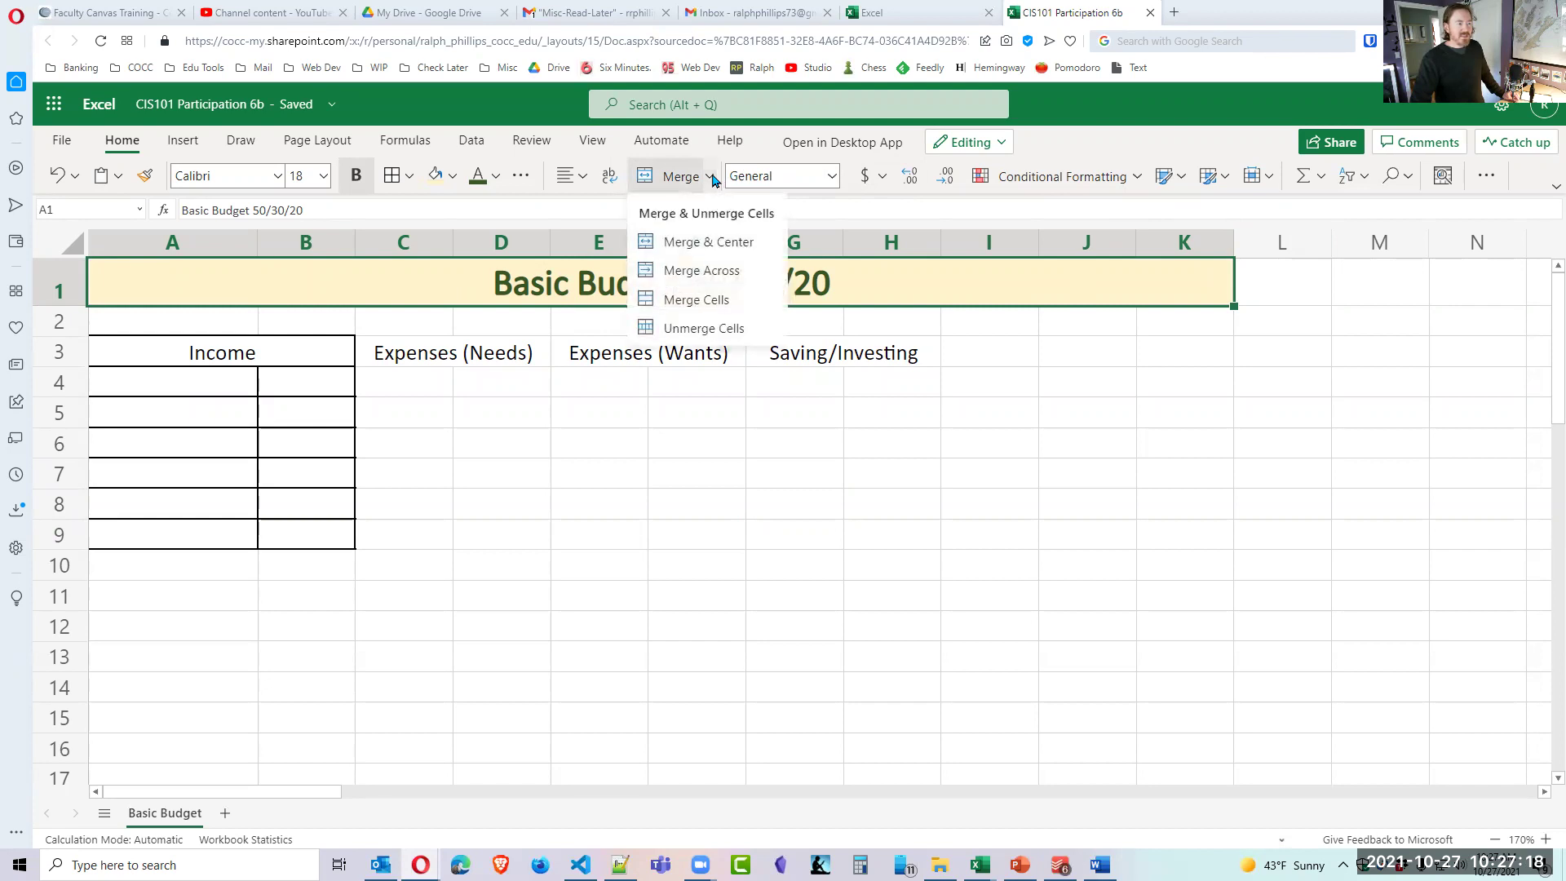
left_click(694, 329)
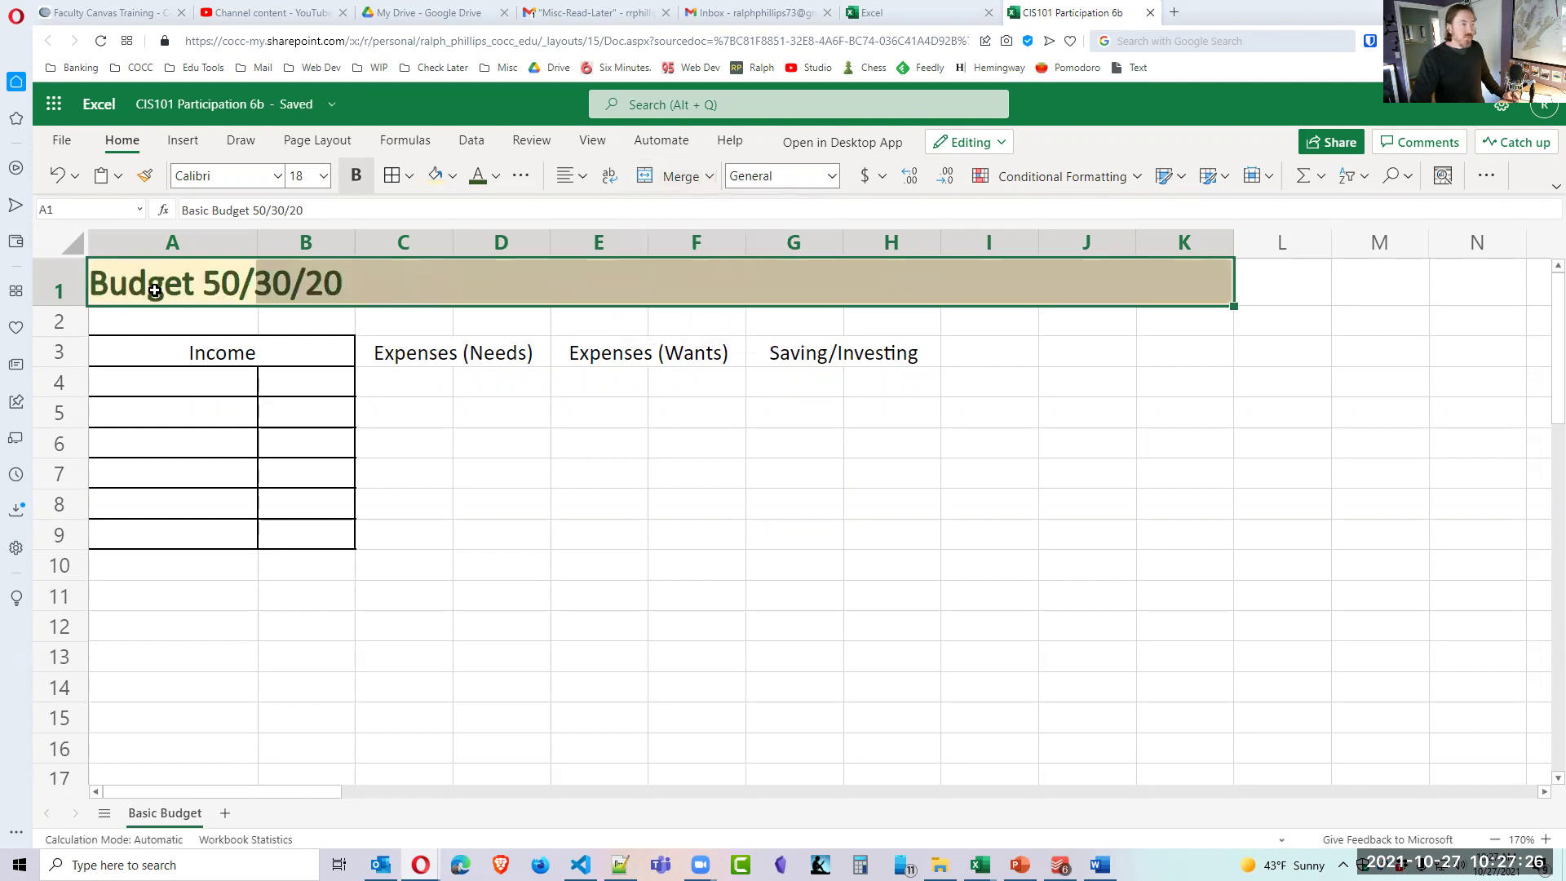
left_click(445, 319)
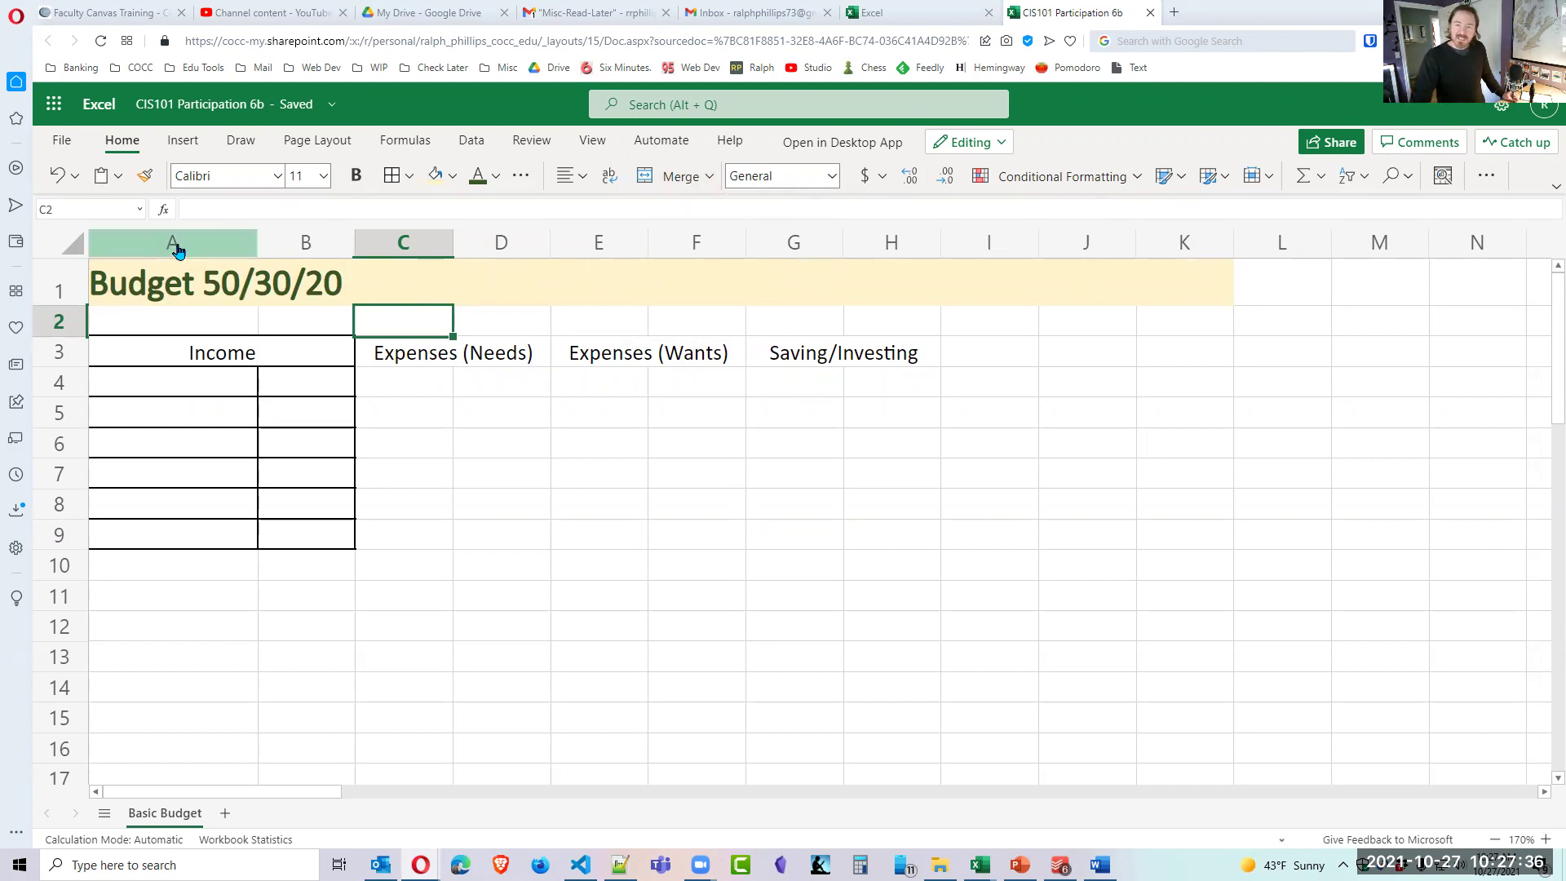
Copy the borders and column widths of columns A:B onto columns C:D with Format Painter.
left_click_drag(179, 247, 307, 245)
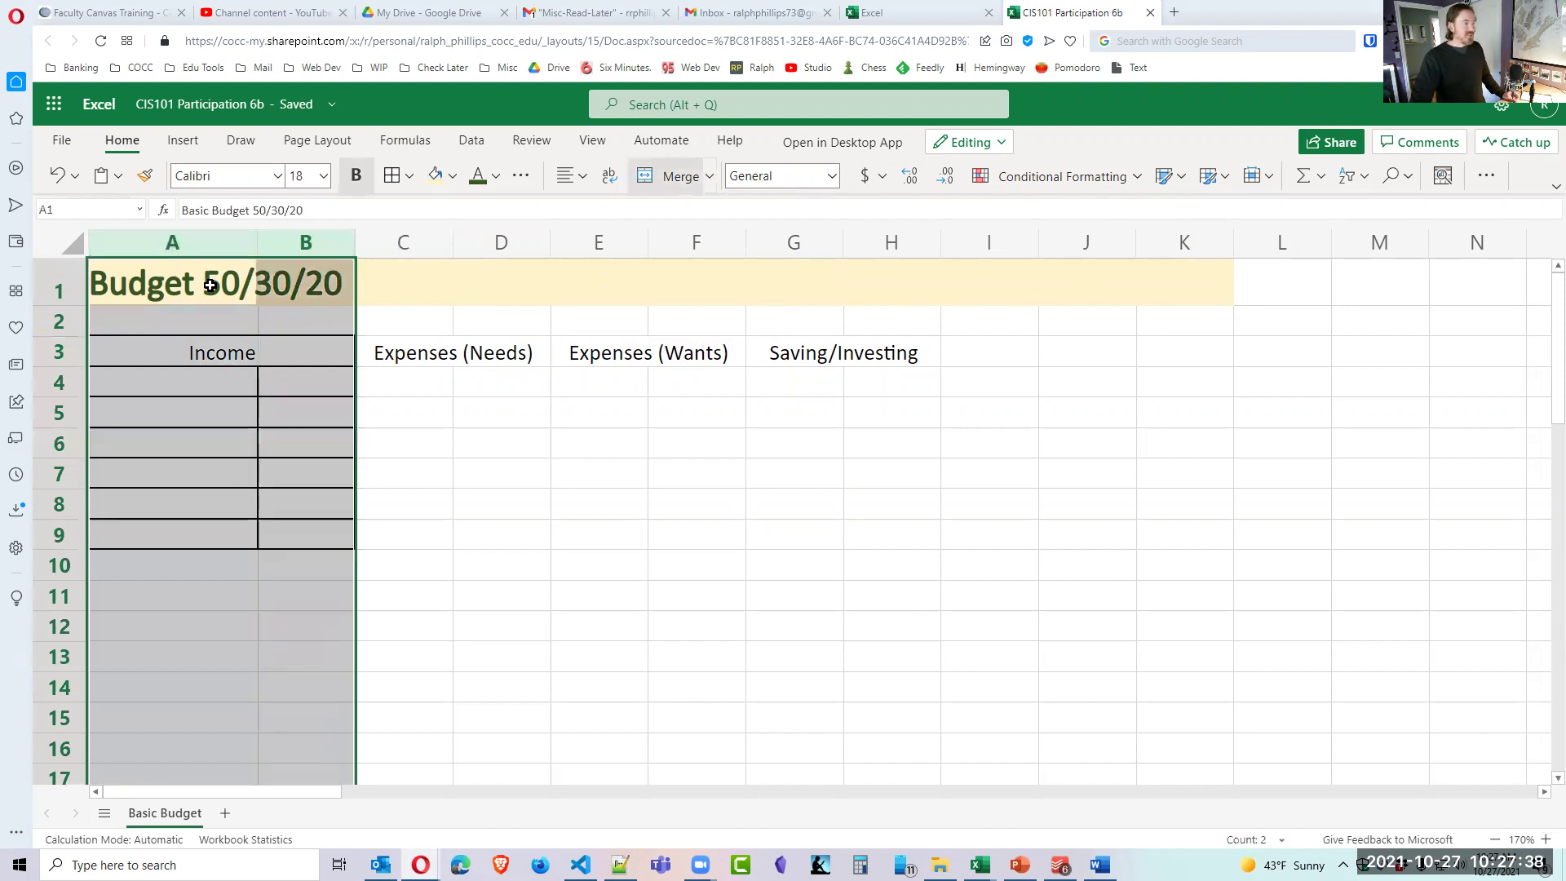
left_click_drag(173, 247, 310, 247)
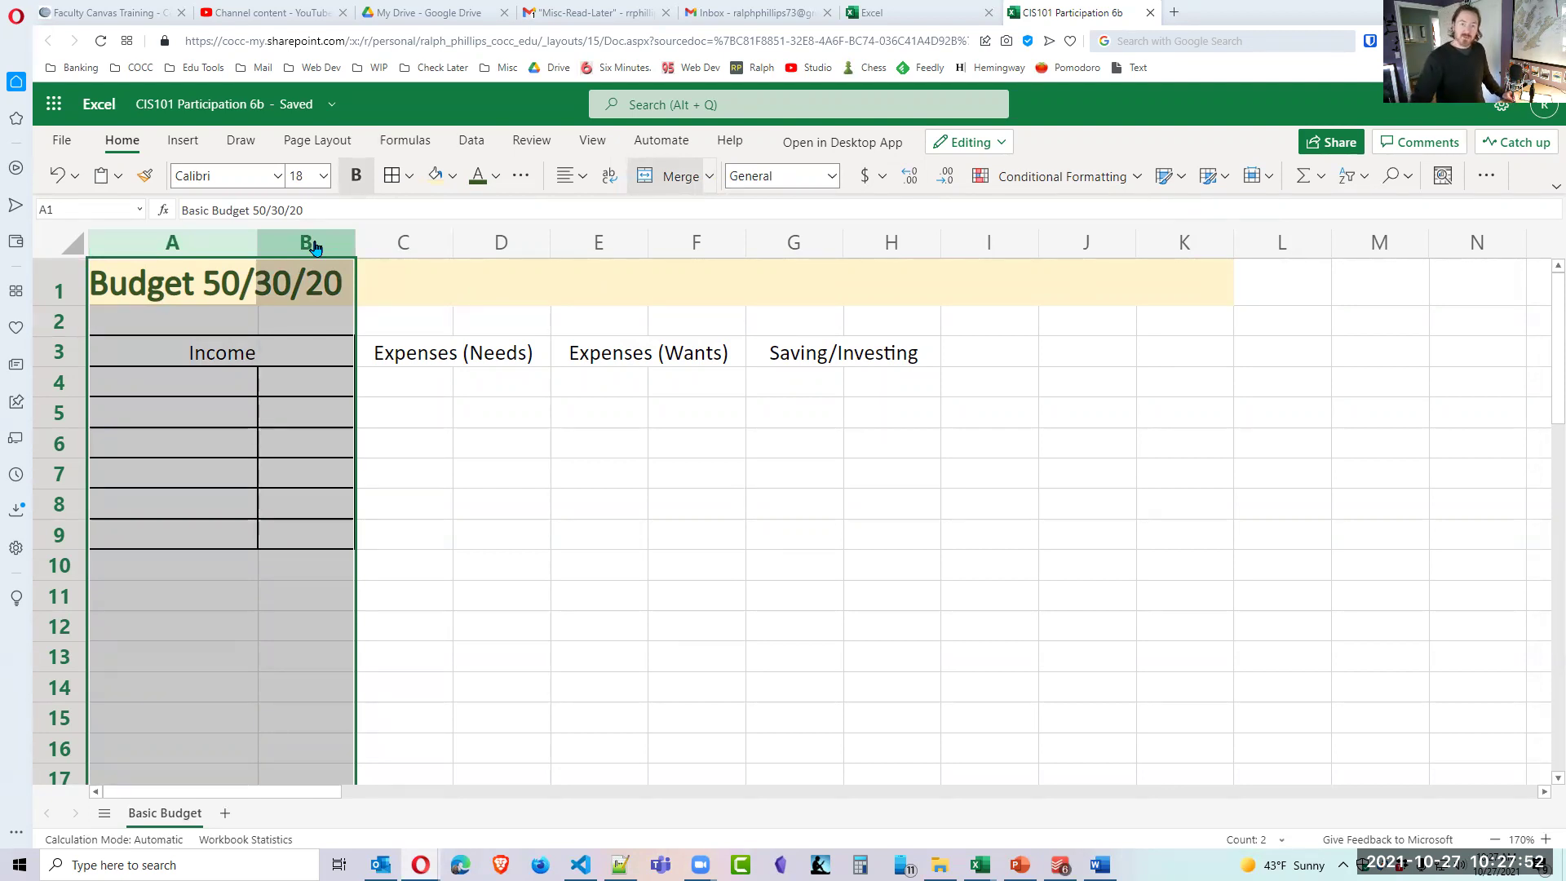
left_click(146, 180)
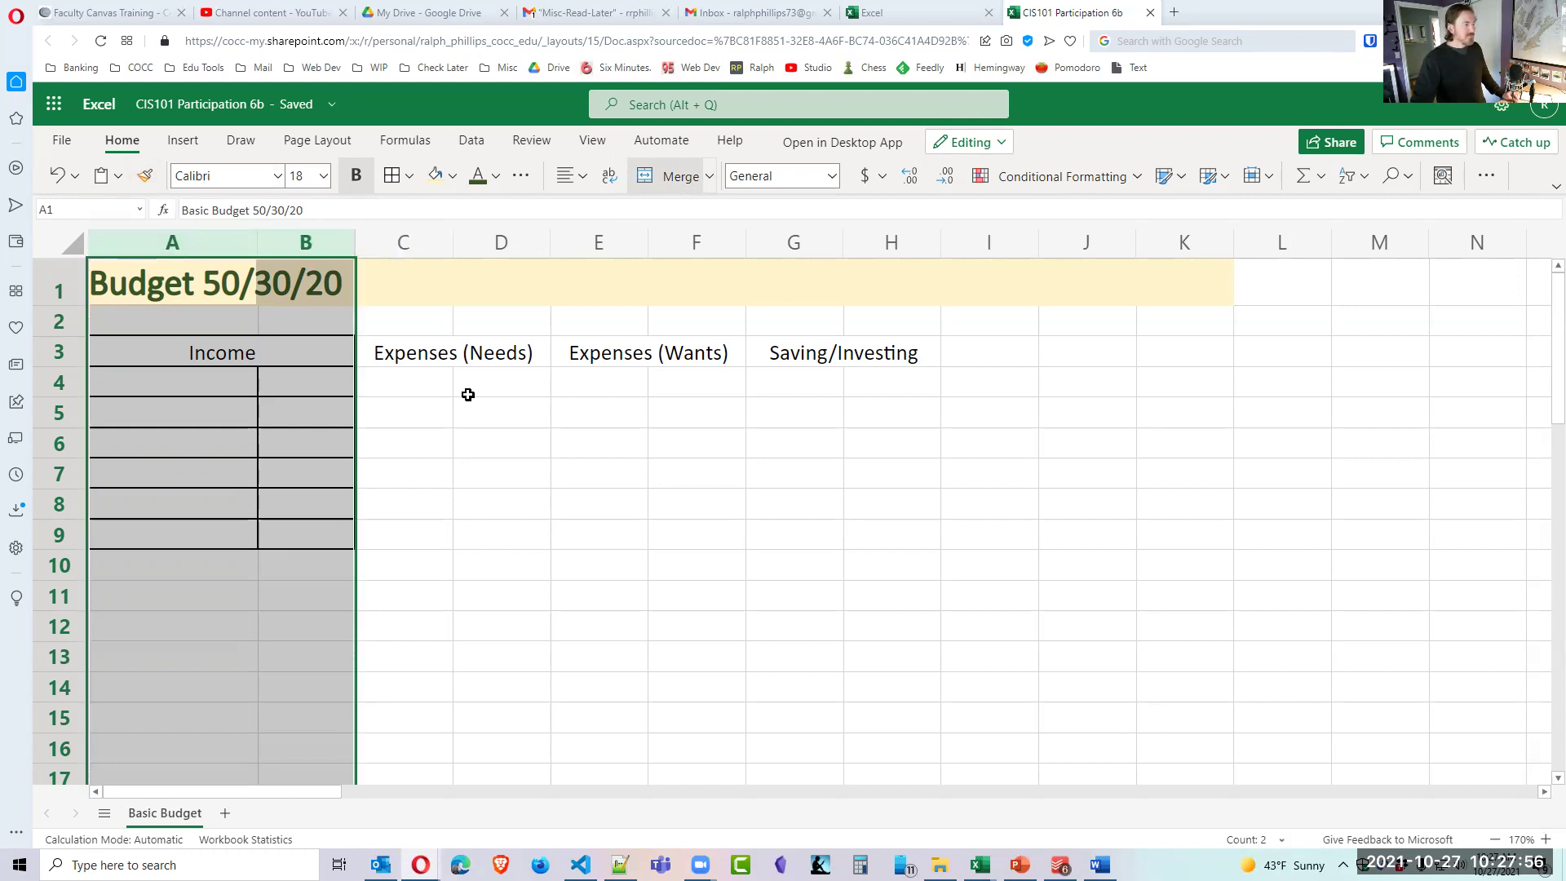
left_click_drag(420, 246, 502, 246)
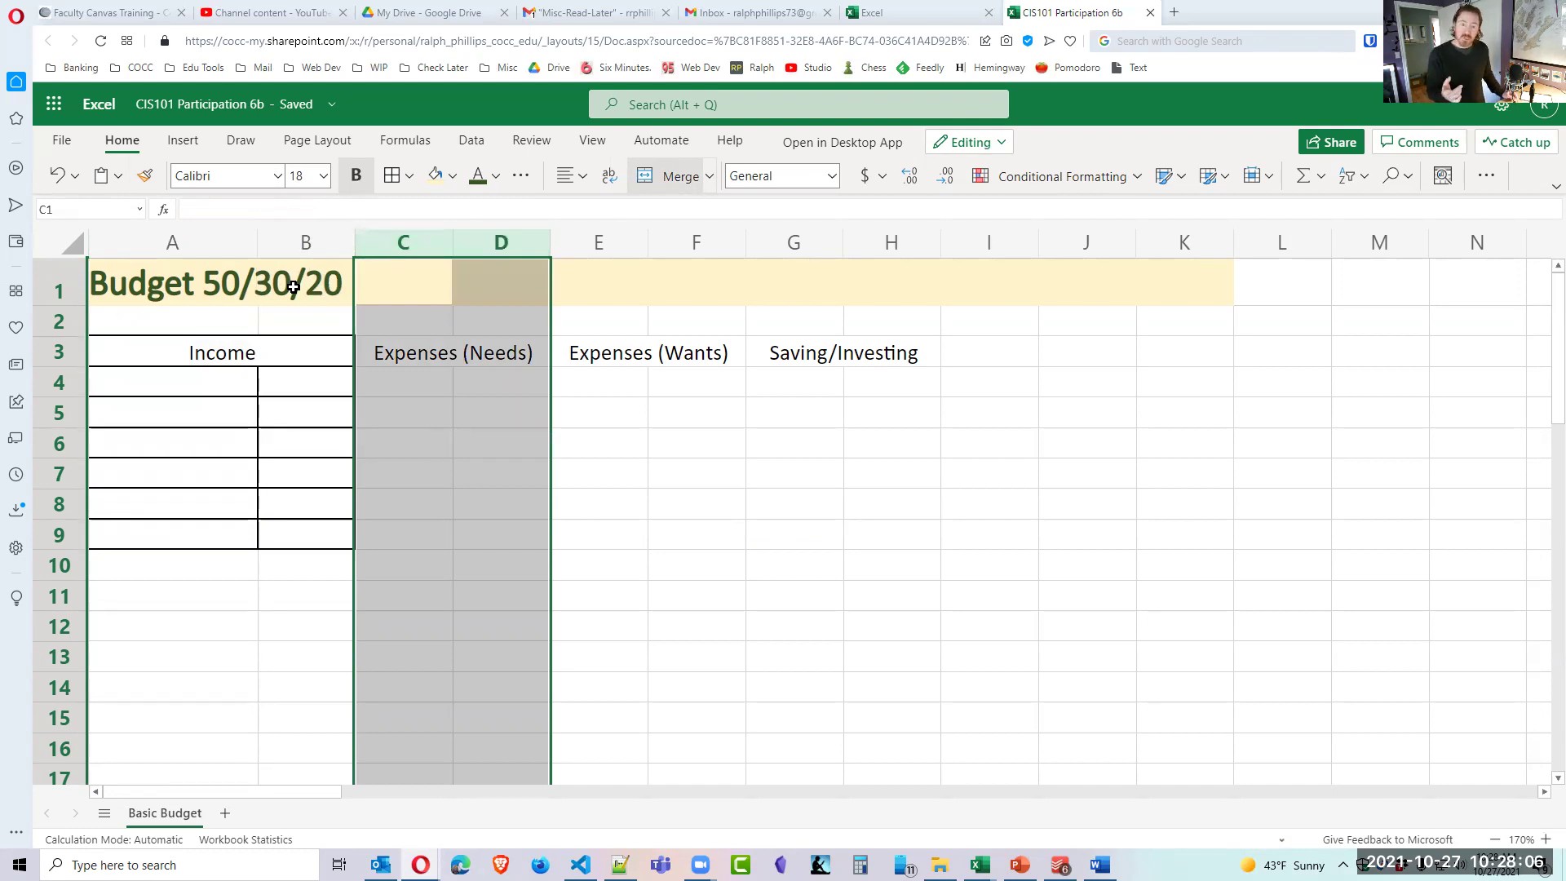
left_click(171, 249)
left_click_drag(278, 249, 353, 245)
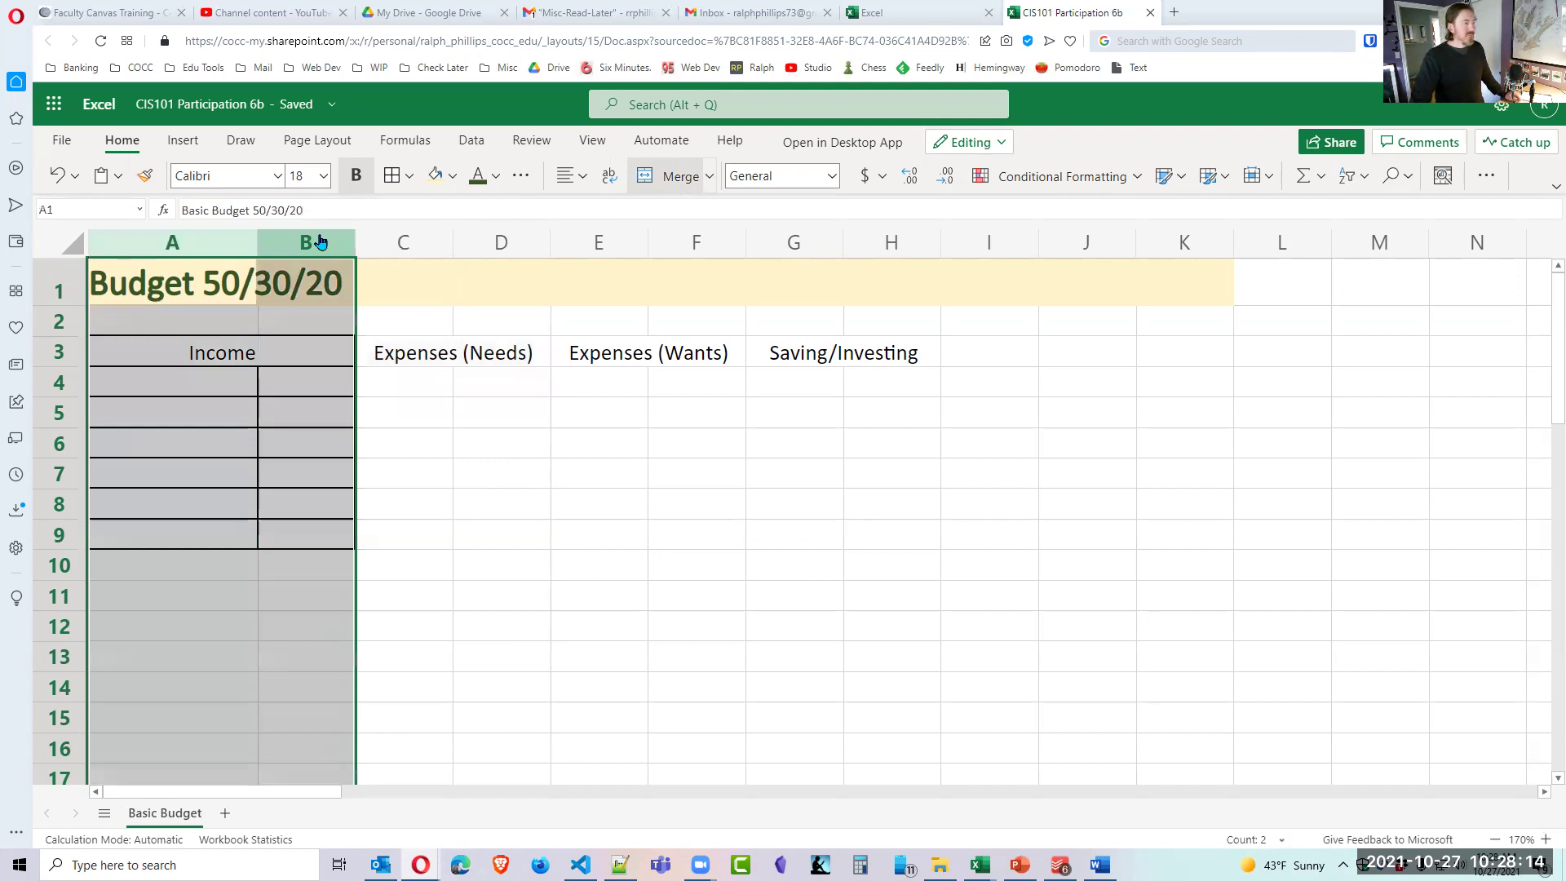
left_click(145, 176)
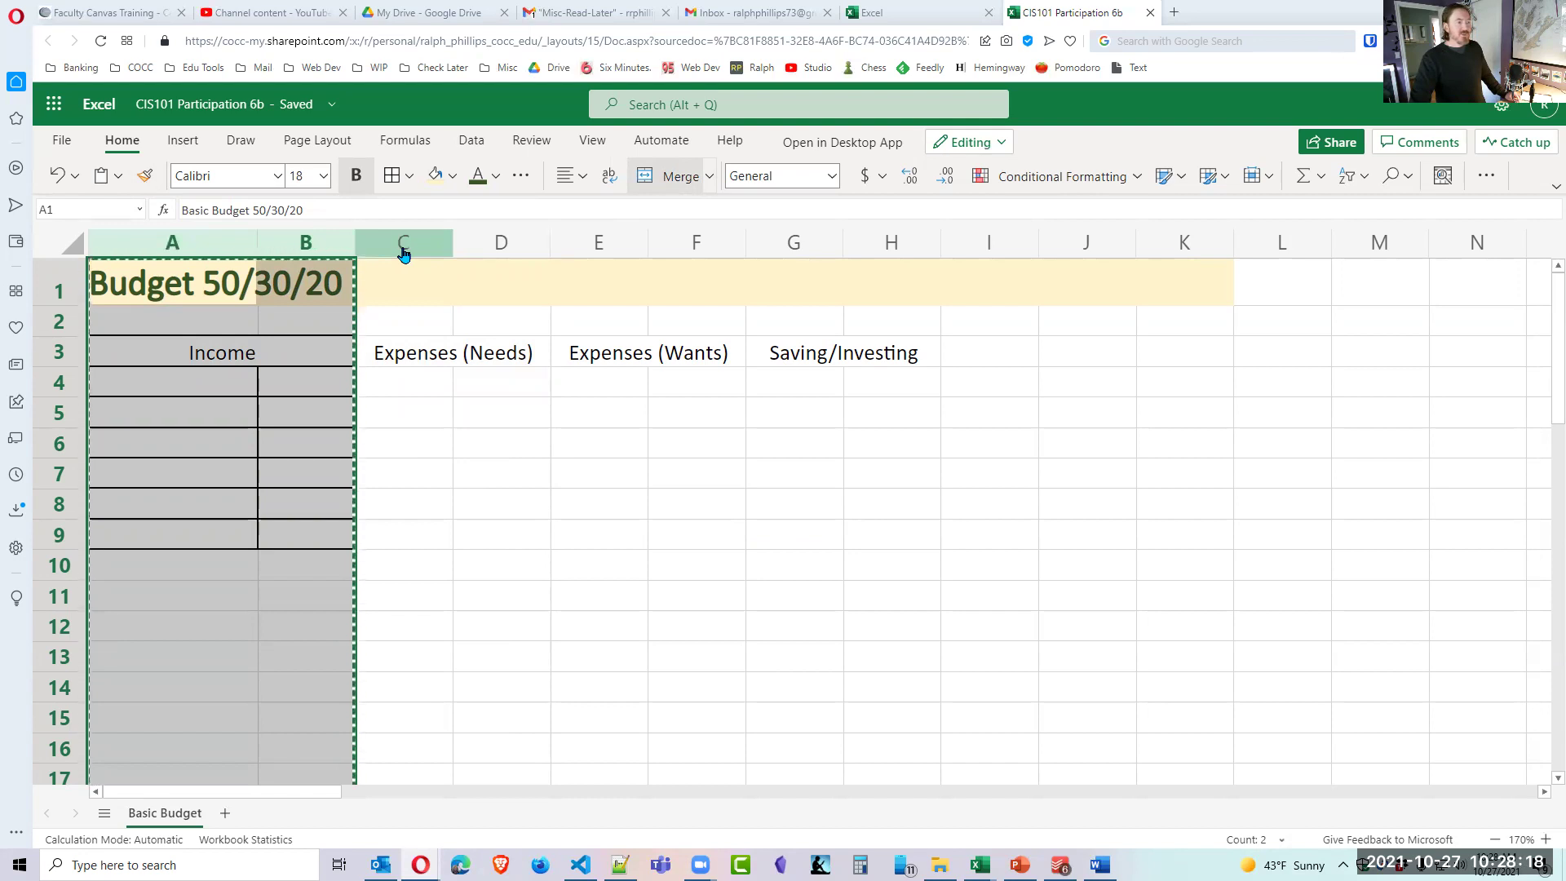
left_click_drag(403, 251, 490, 247)
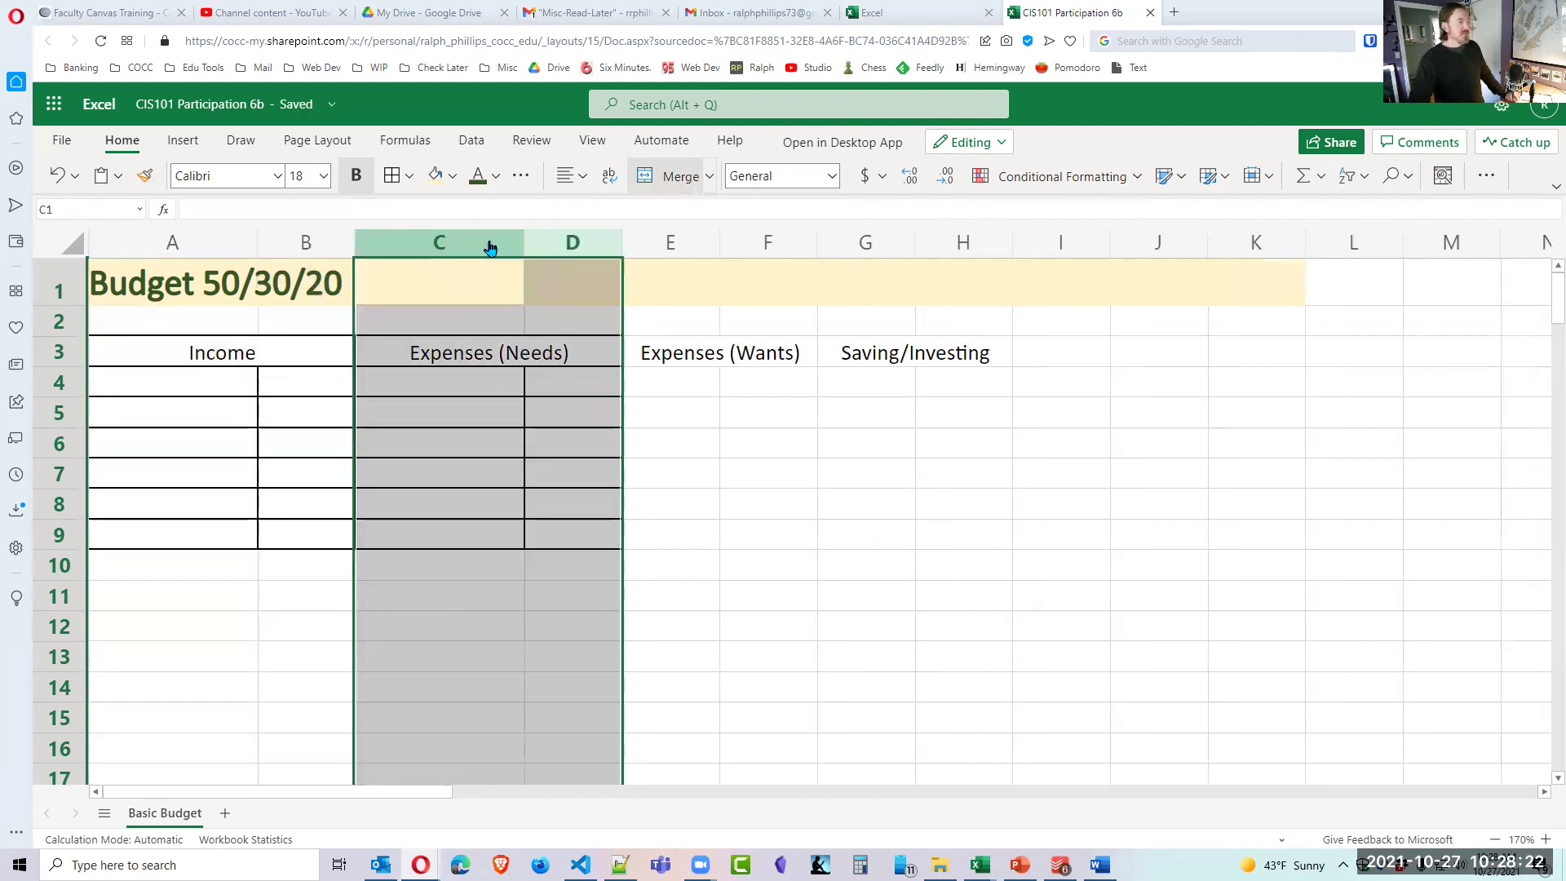
Copy the same column formatting onto columns E:F and G:H with Format Painter.
left_click(145, 177)
left_click_drag(667, 249, 780, 249)
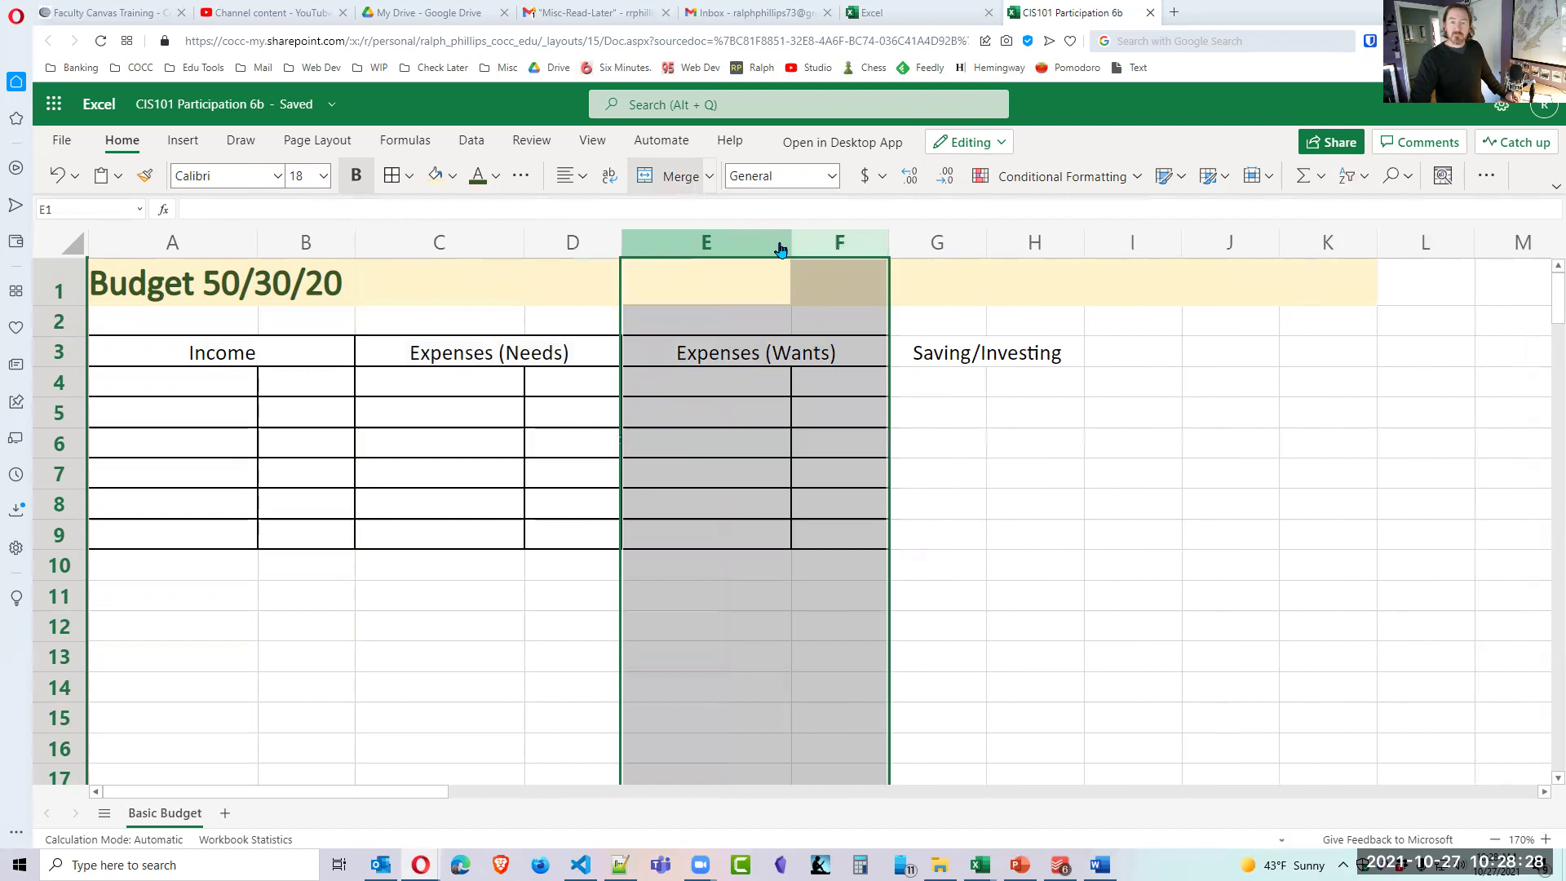
left_click(147, 173)
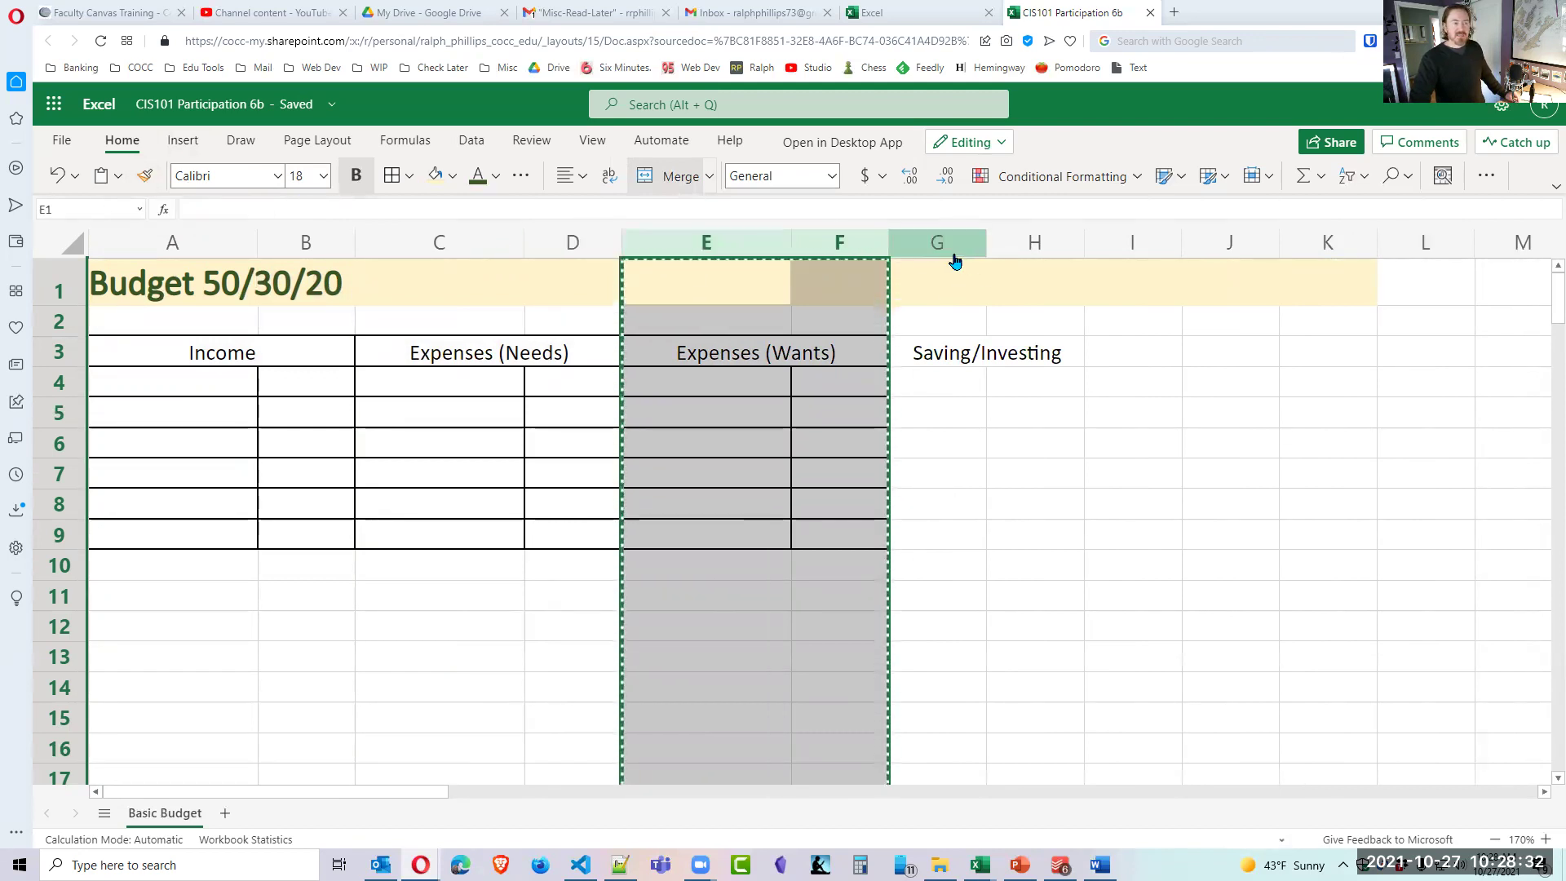
left_click_drag(937, 242, 1034, 243)
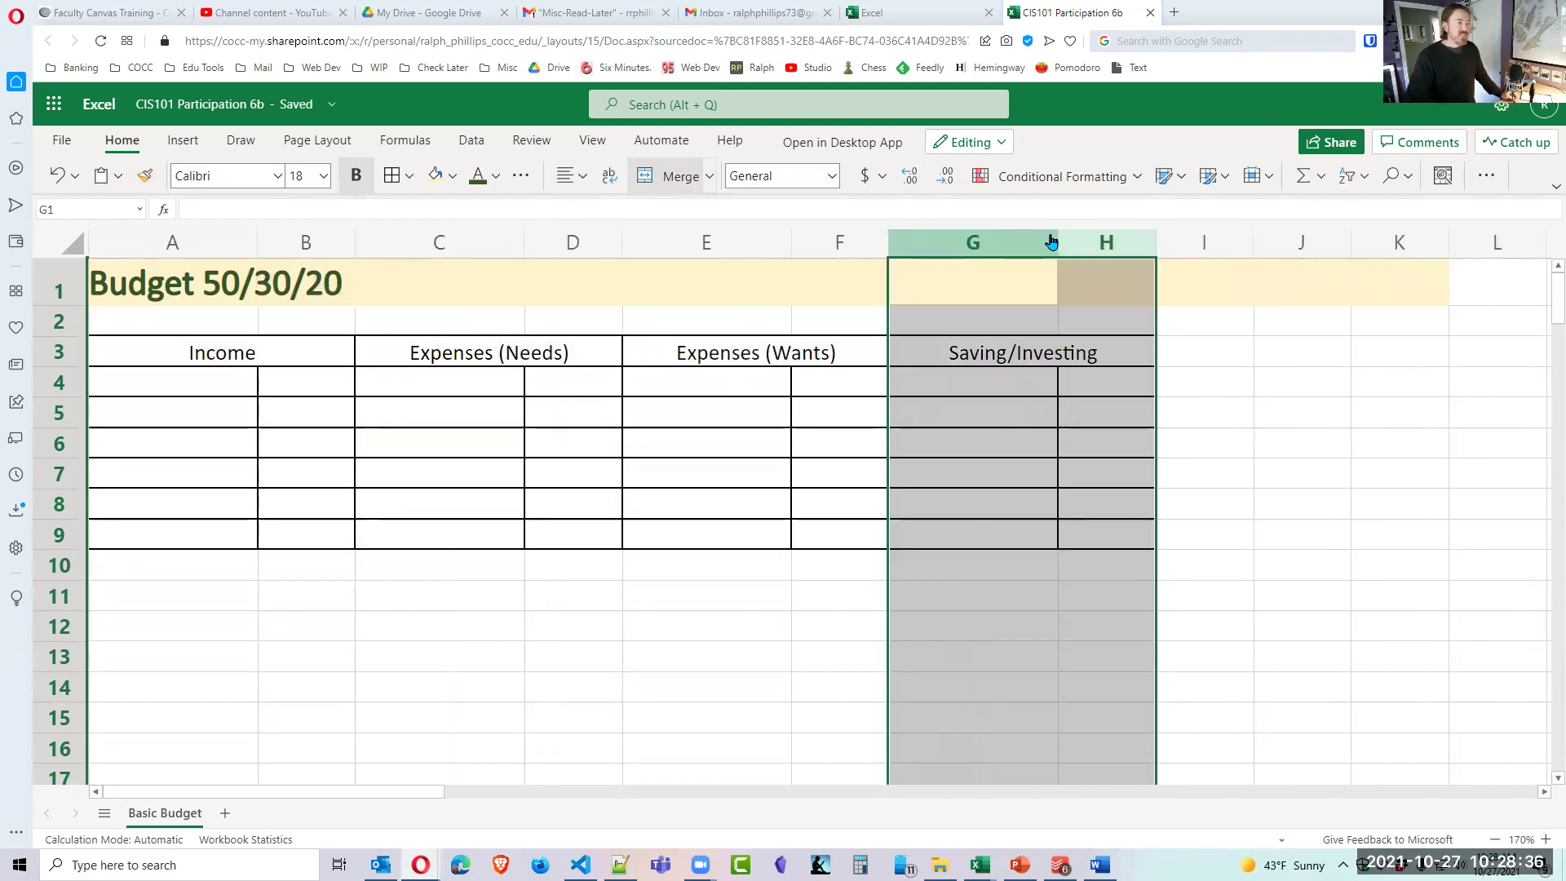
left_click(717, 481)
Merge and center the title Basic Budget 50/30/20 across A1:K1 again.
left_click(188, 359)
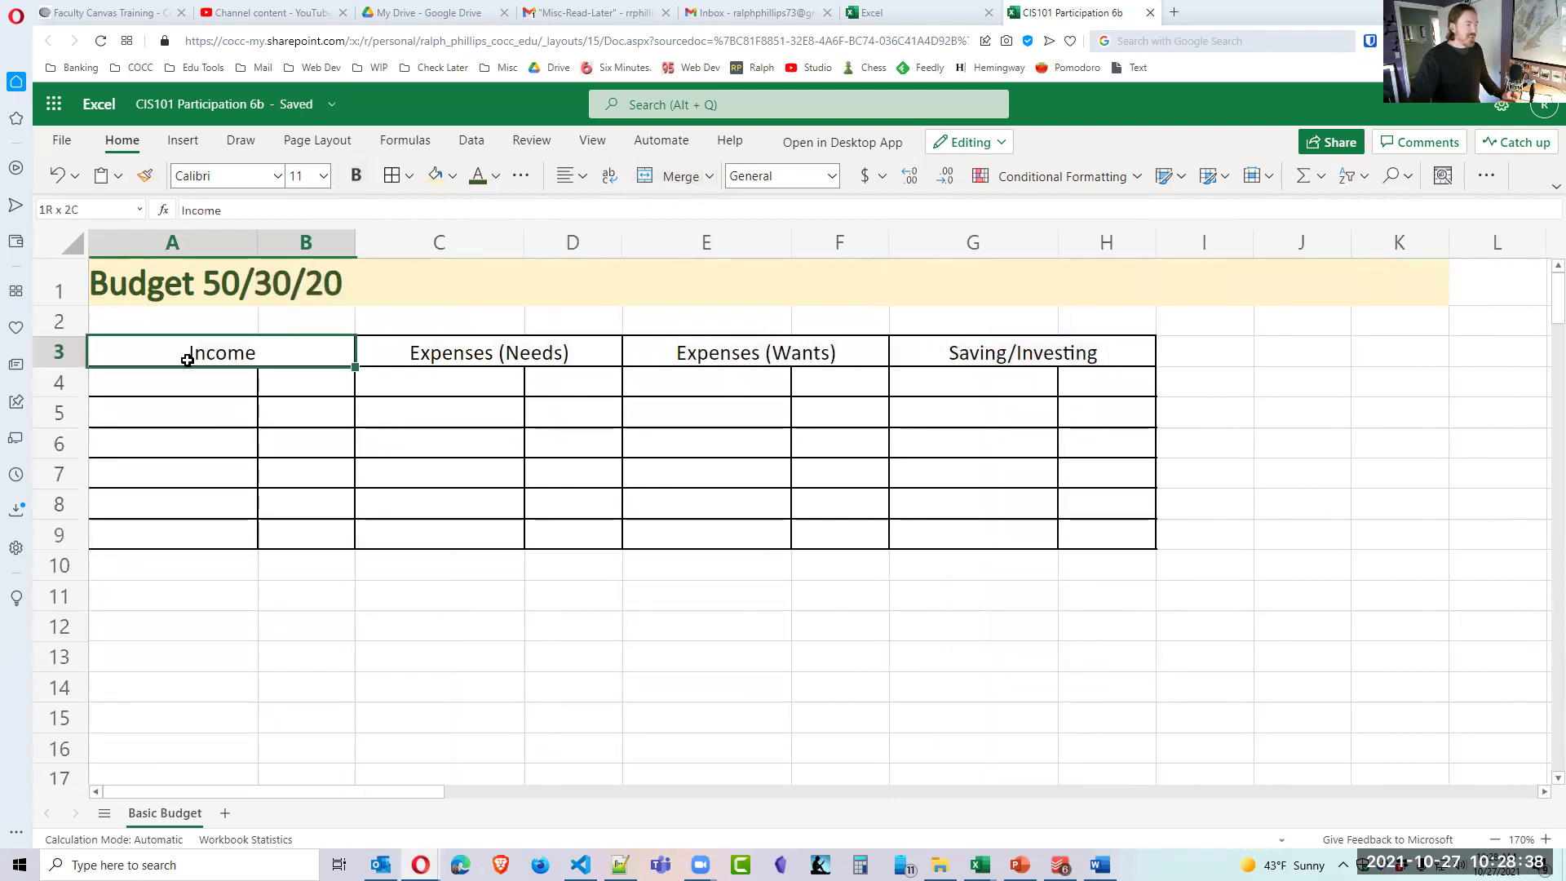
left_click_drag(188, 359, 208, 469)
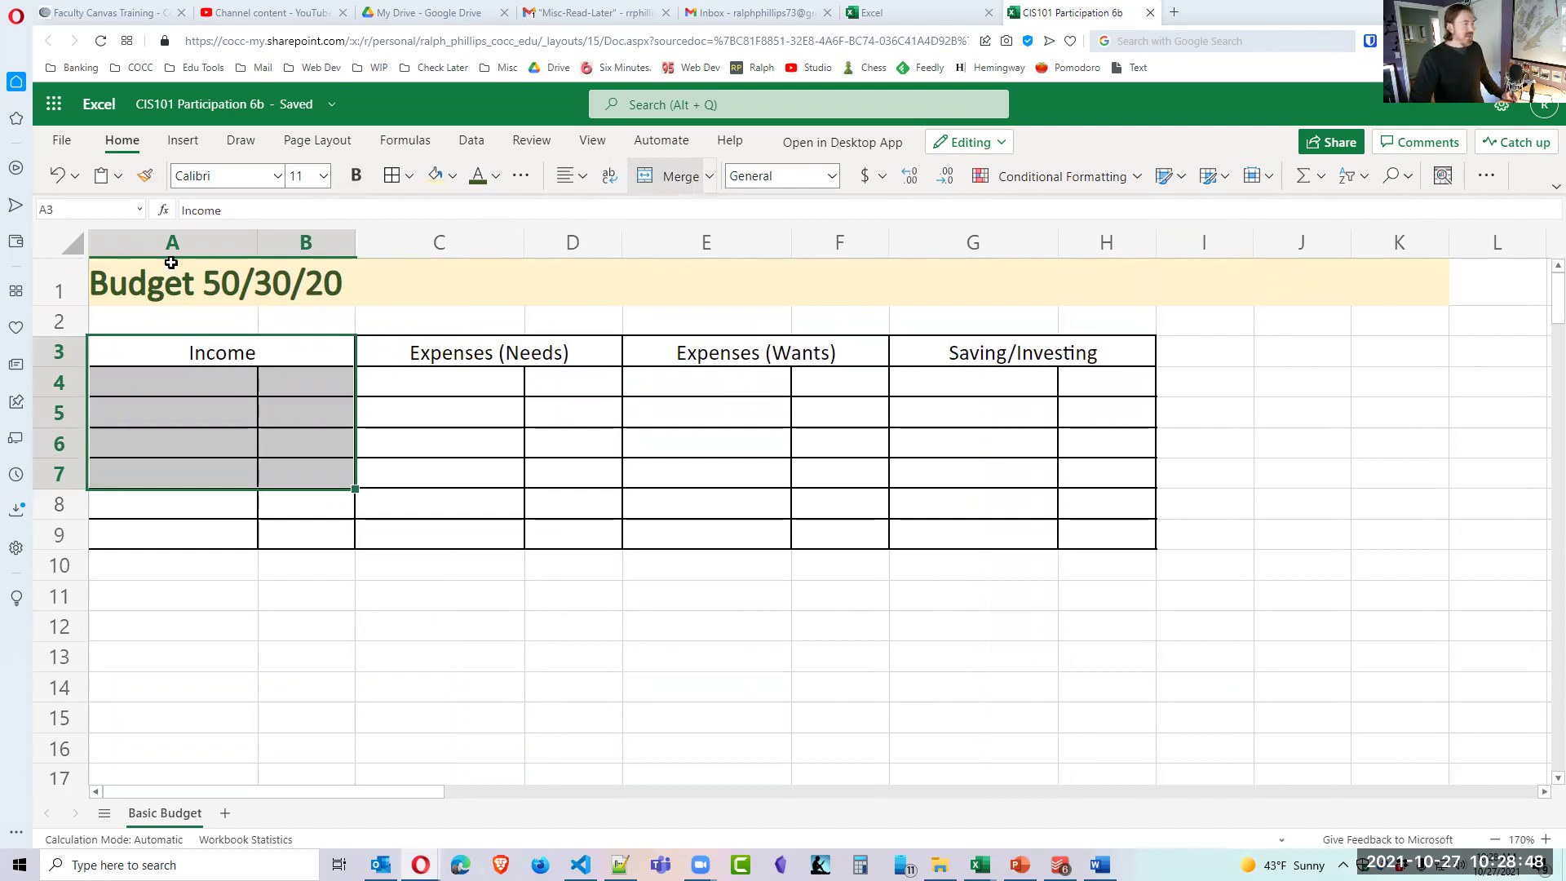
left_click_drag(136, 285, 1380, 283)
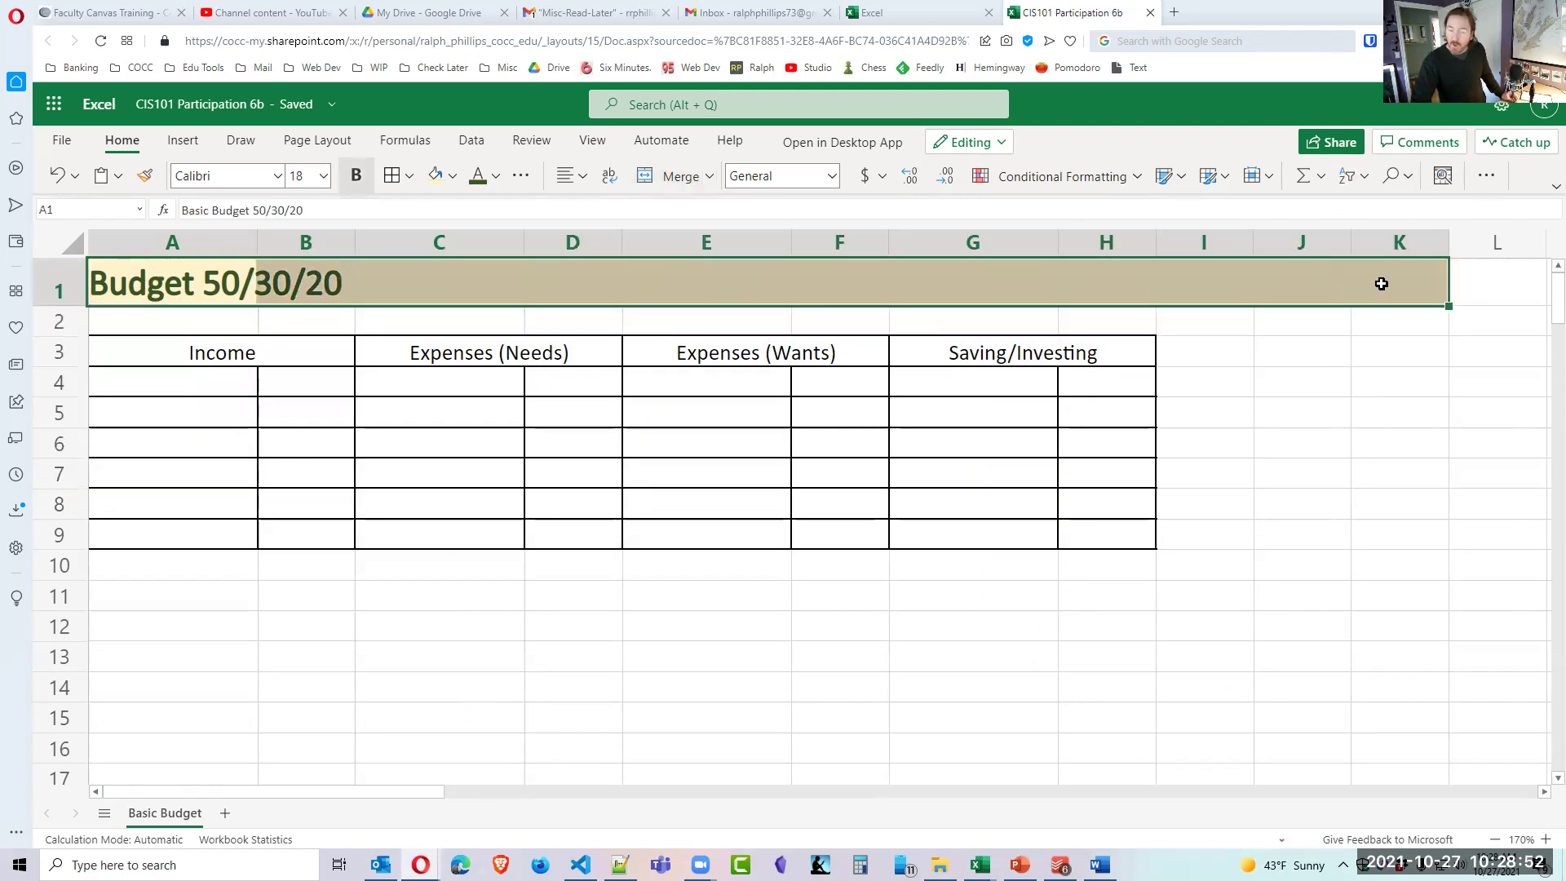
left_click(697, 177)
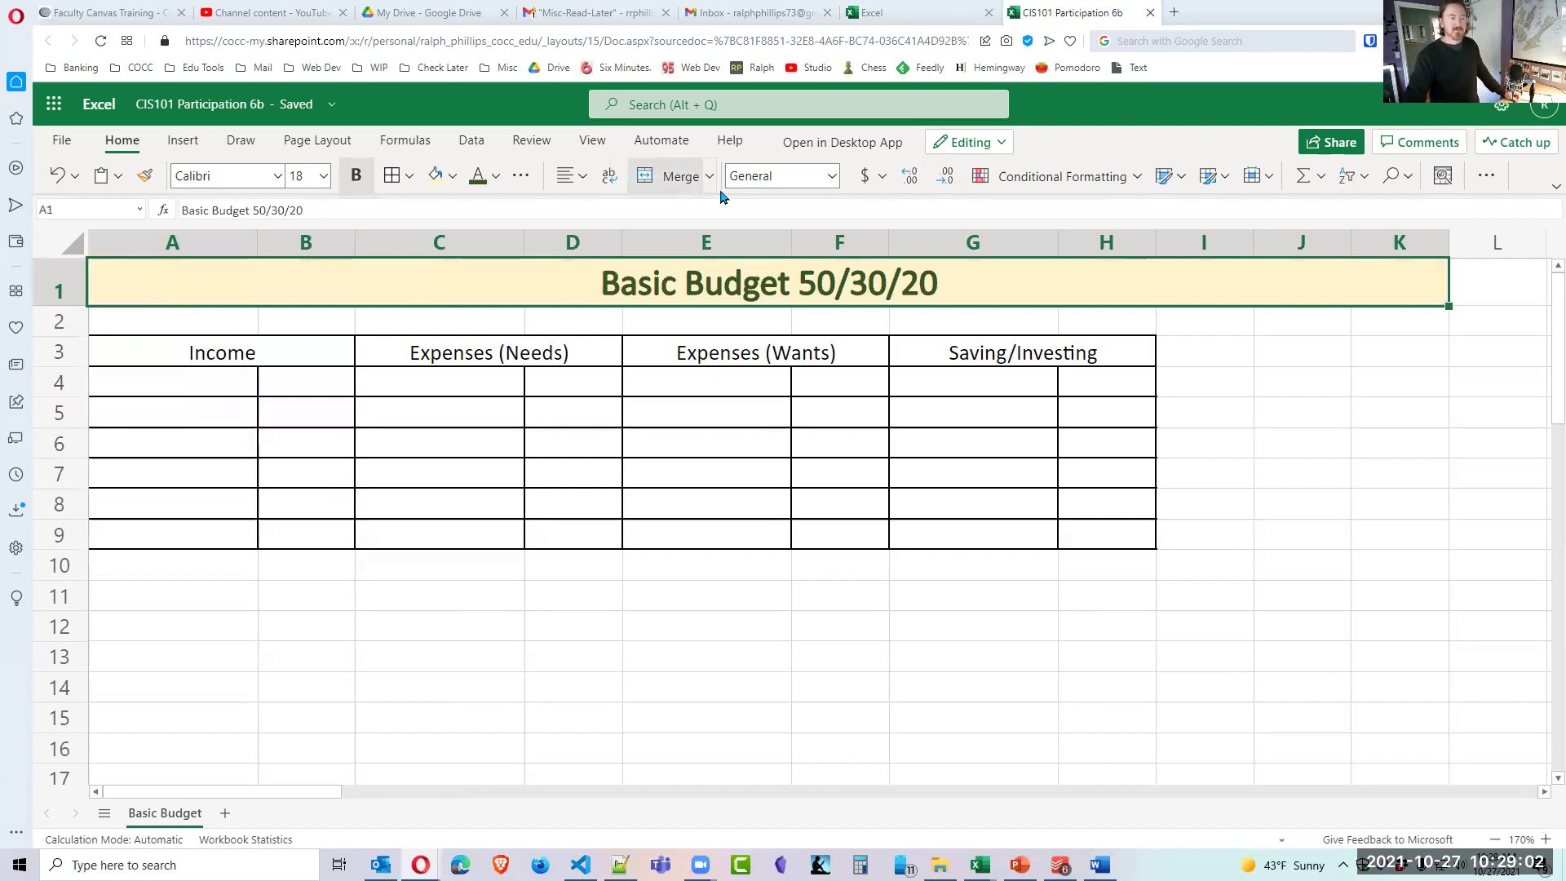
left_click(1252, 459)
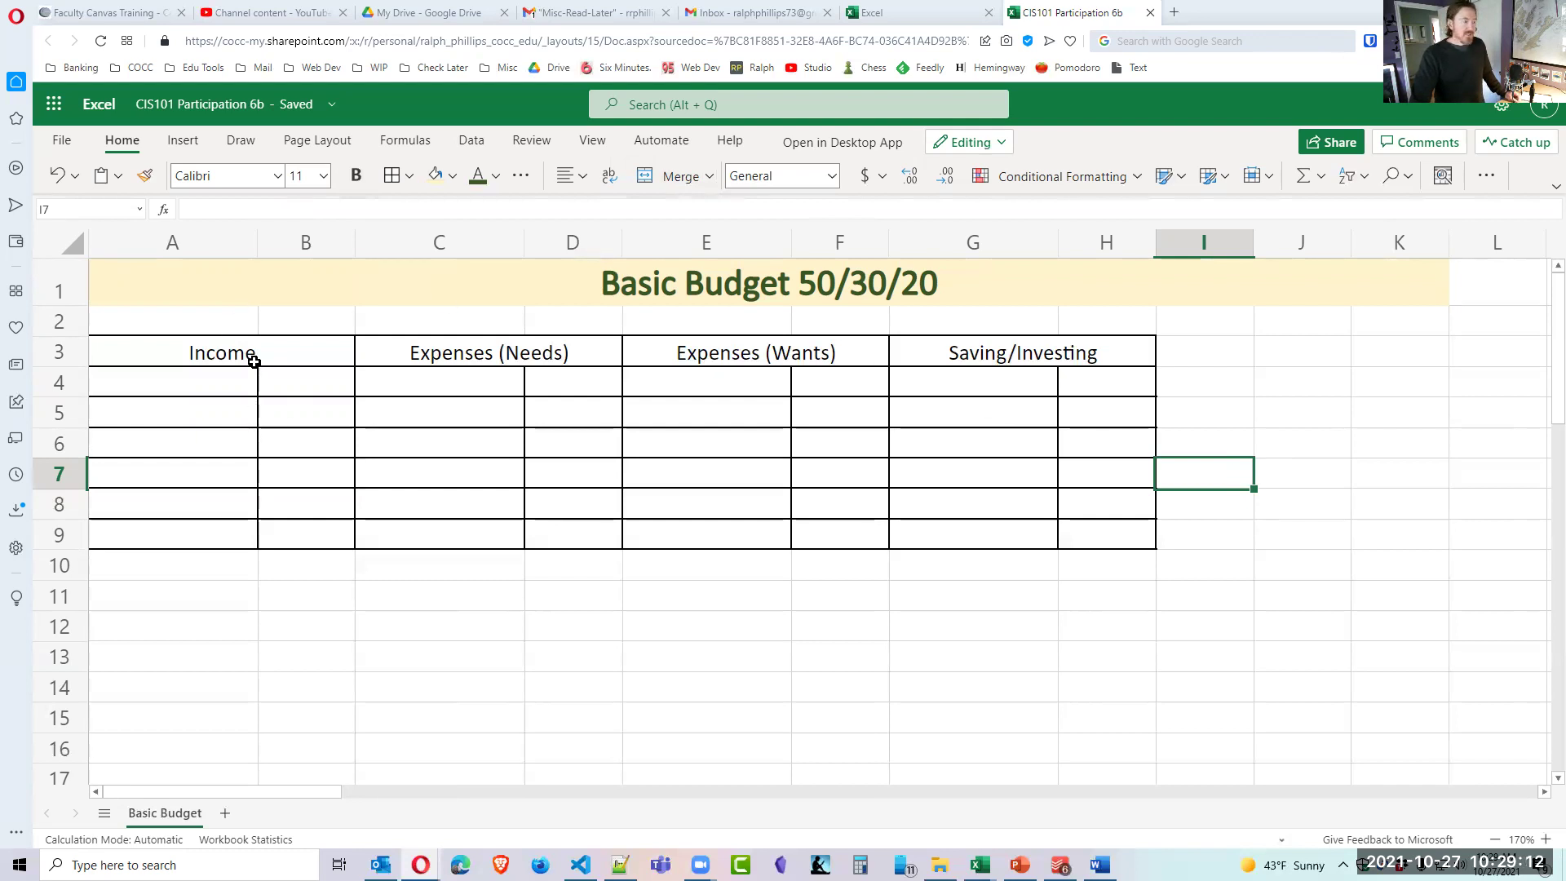
left_click_drag(192, 350, 1038, 535)
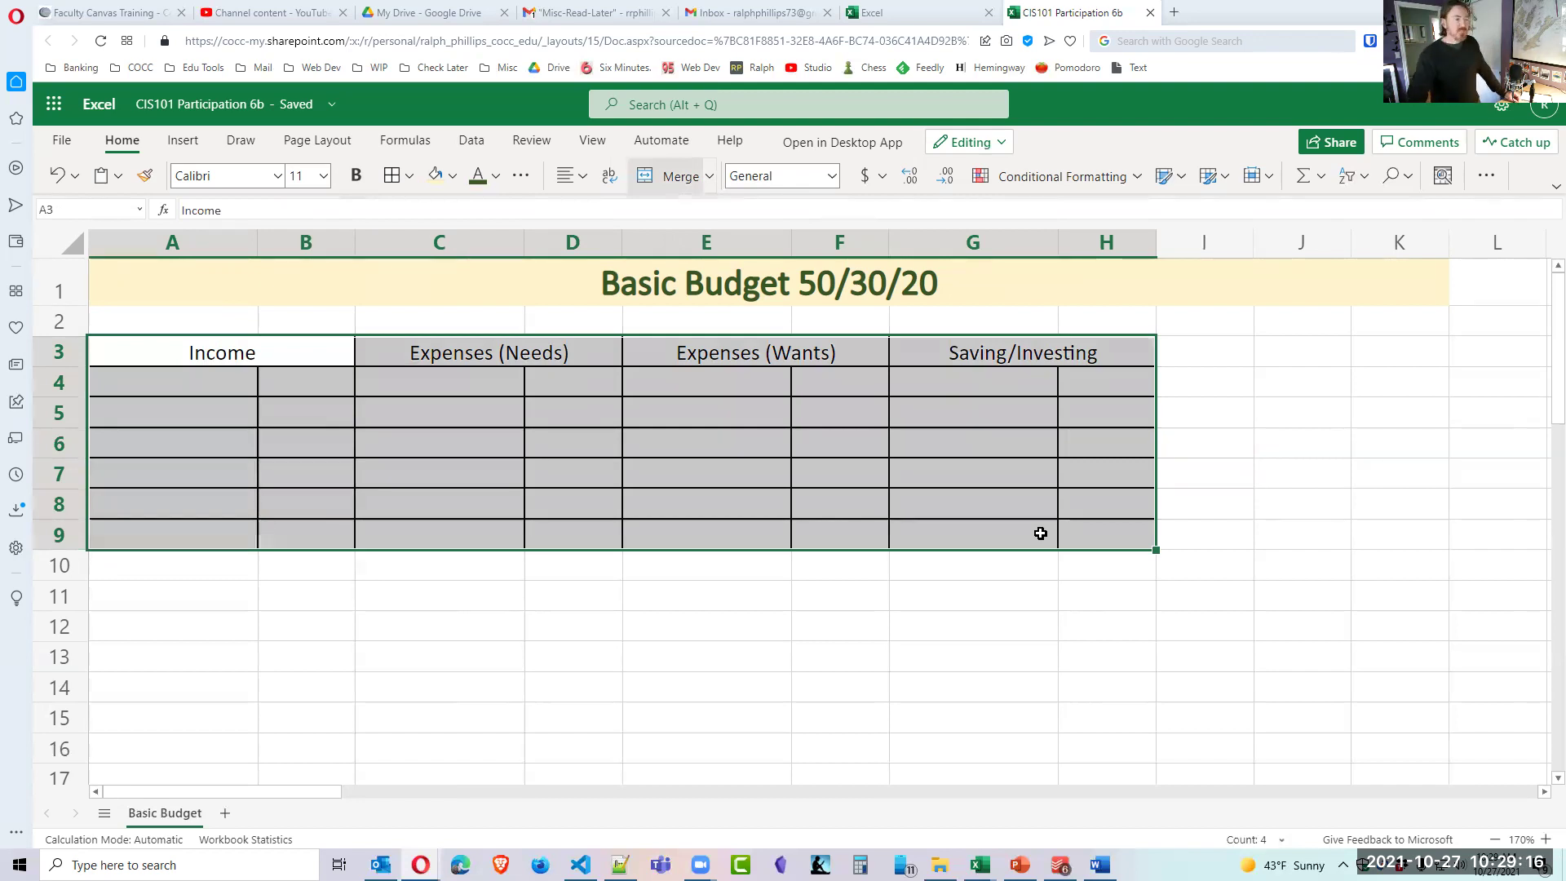
left_click(388, 482)
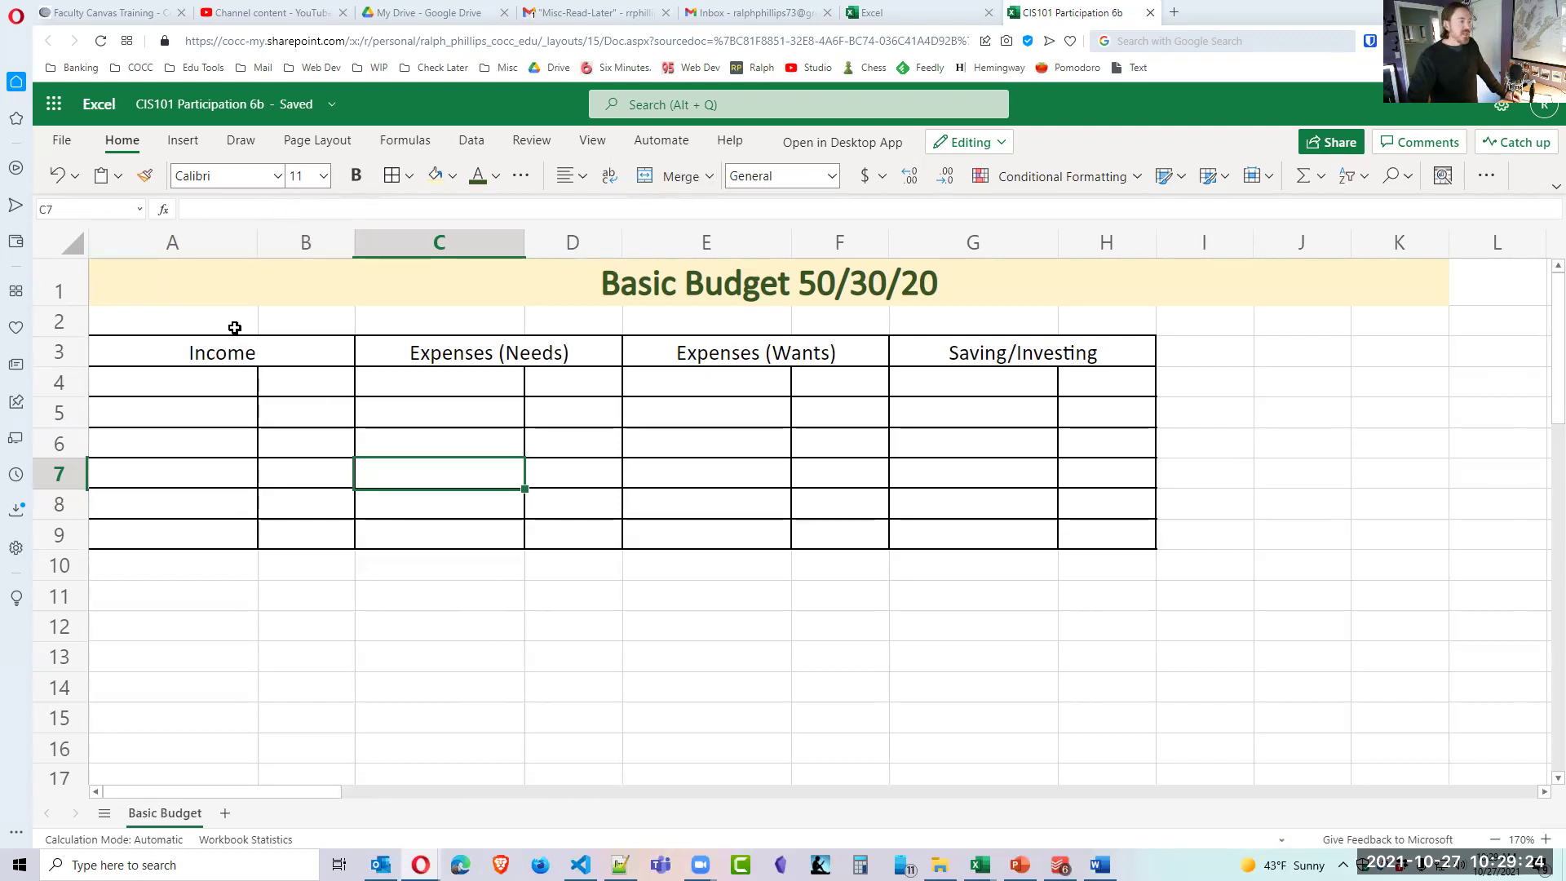
left_click_drag(207, 325, 204, 510)
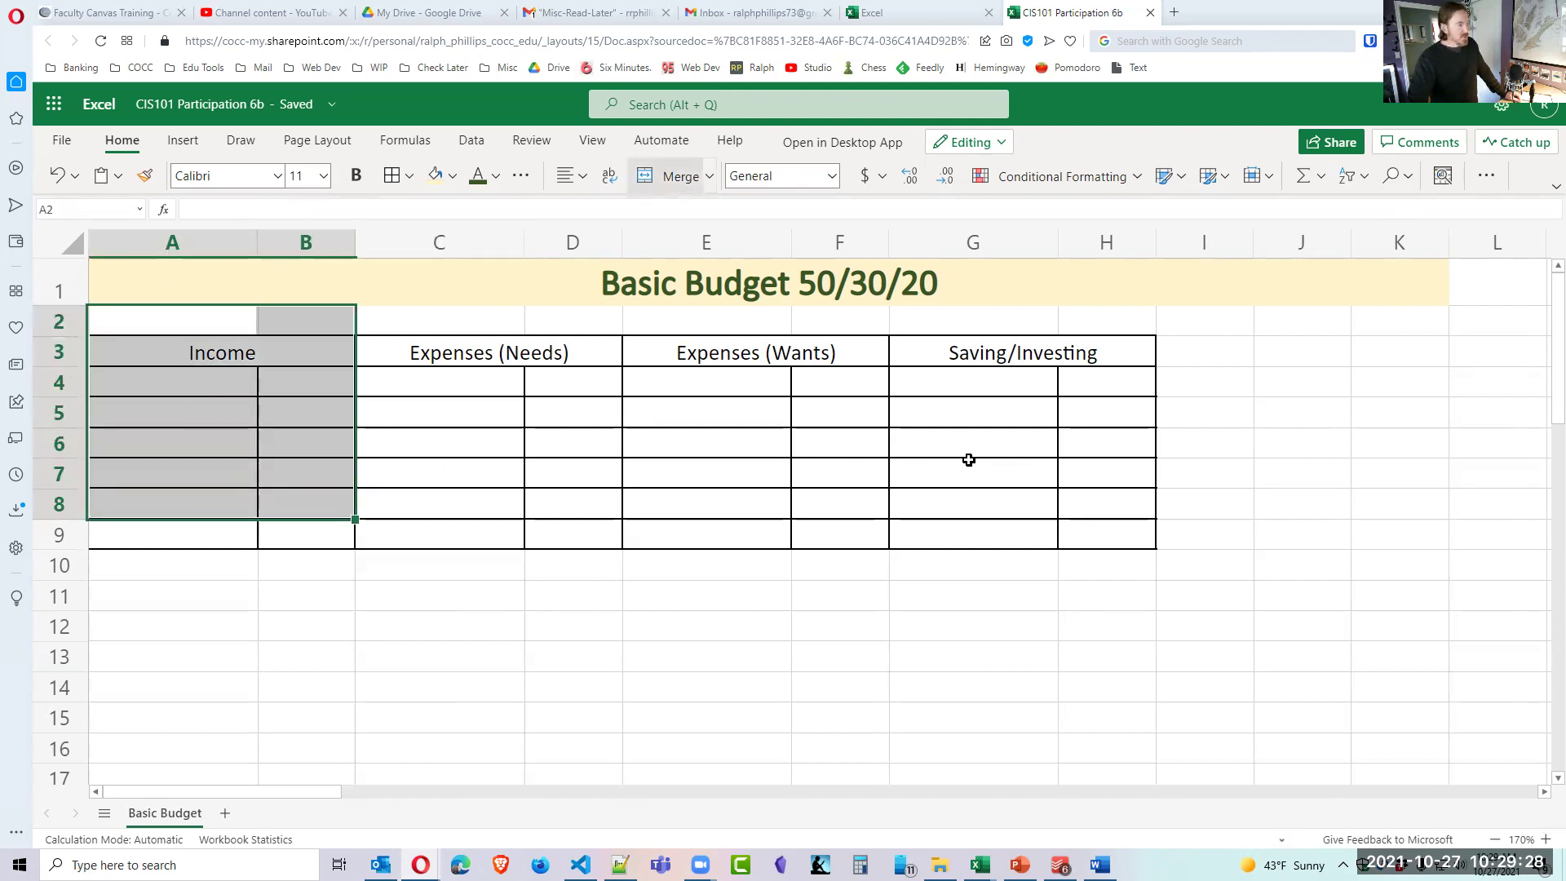
left_click(505, 465)
left_click(200, 396)
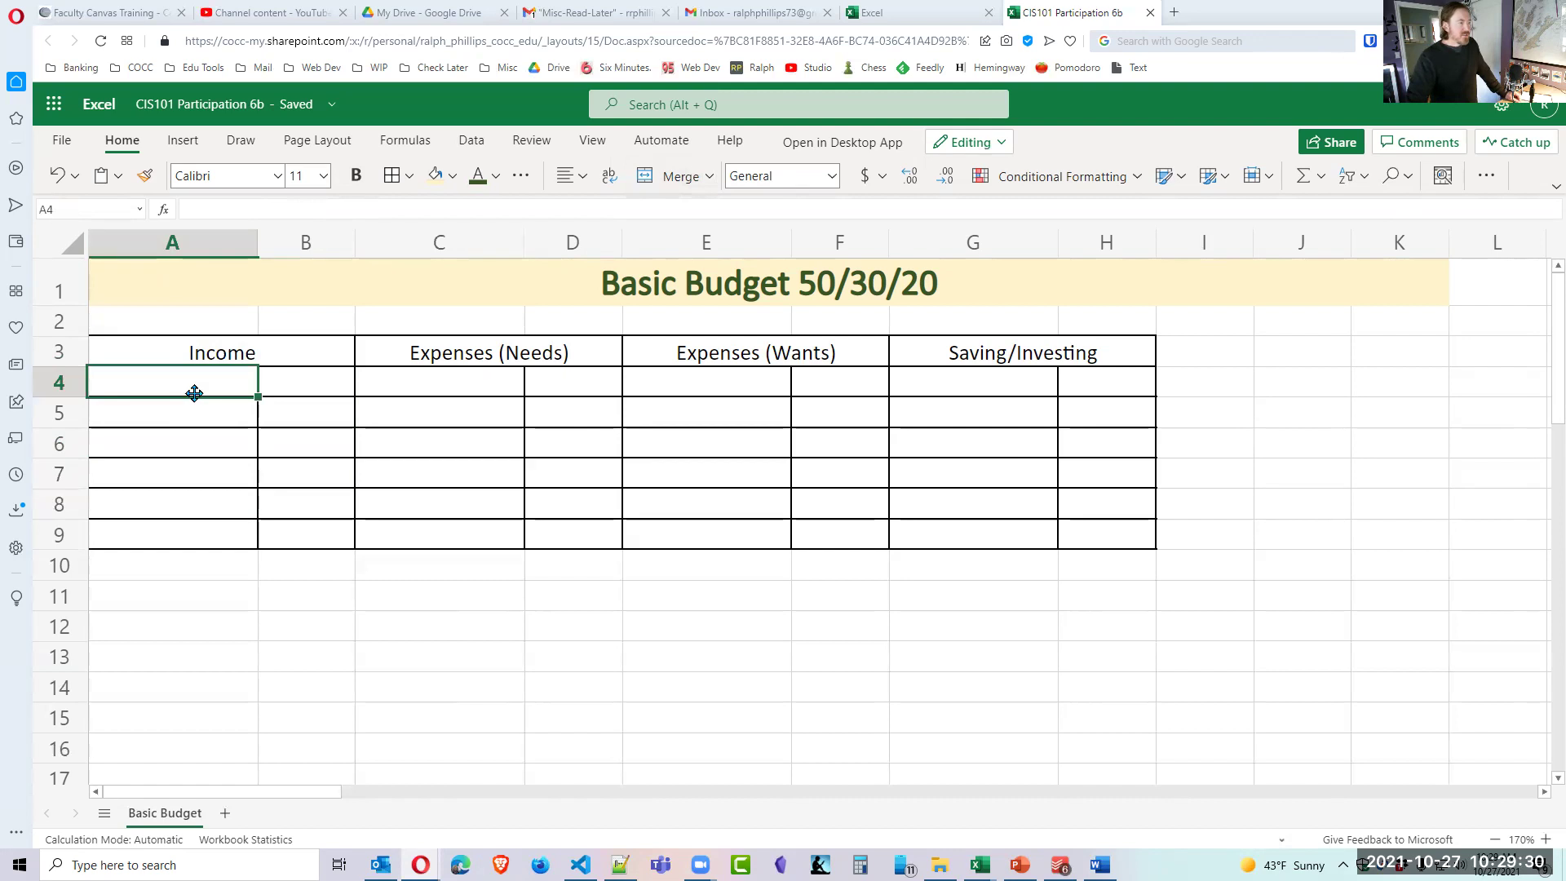
Make the four section headings in row 3, from Income to Saving/Investing, bold.
left_click_drag(181, 350, 1047, 361)
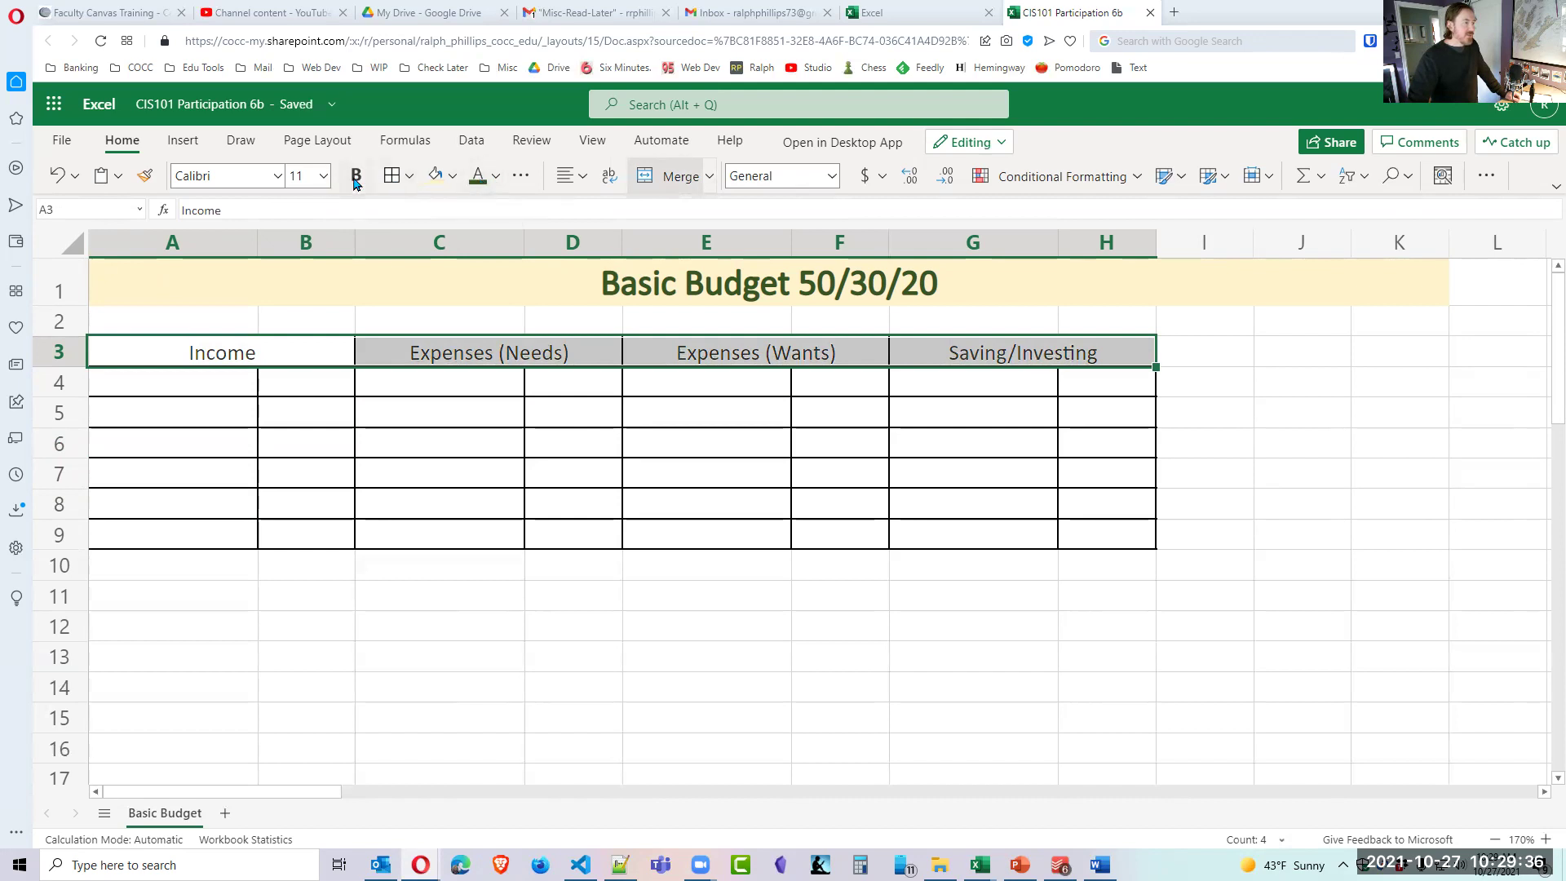
left_click(355, 180)
left_click(454, 441)
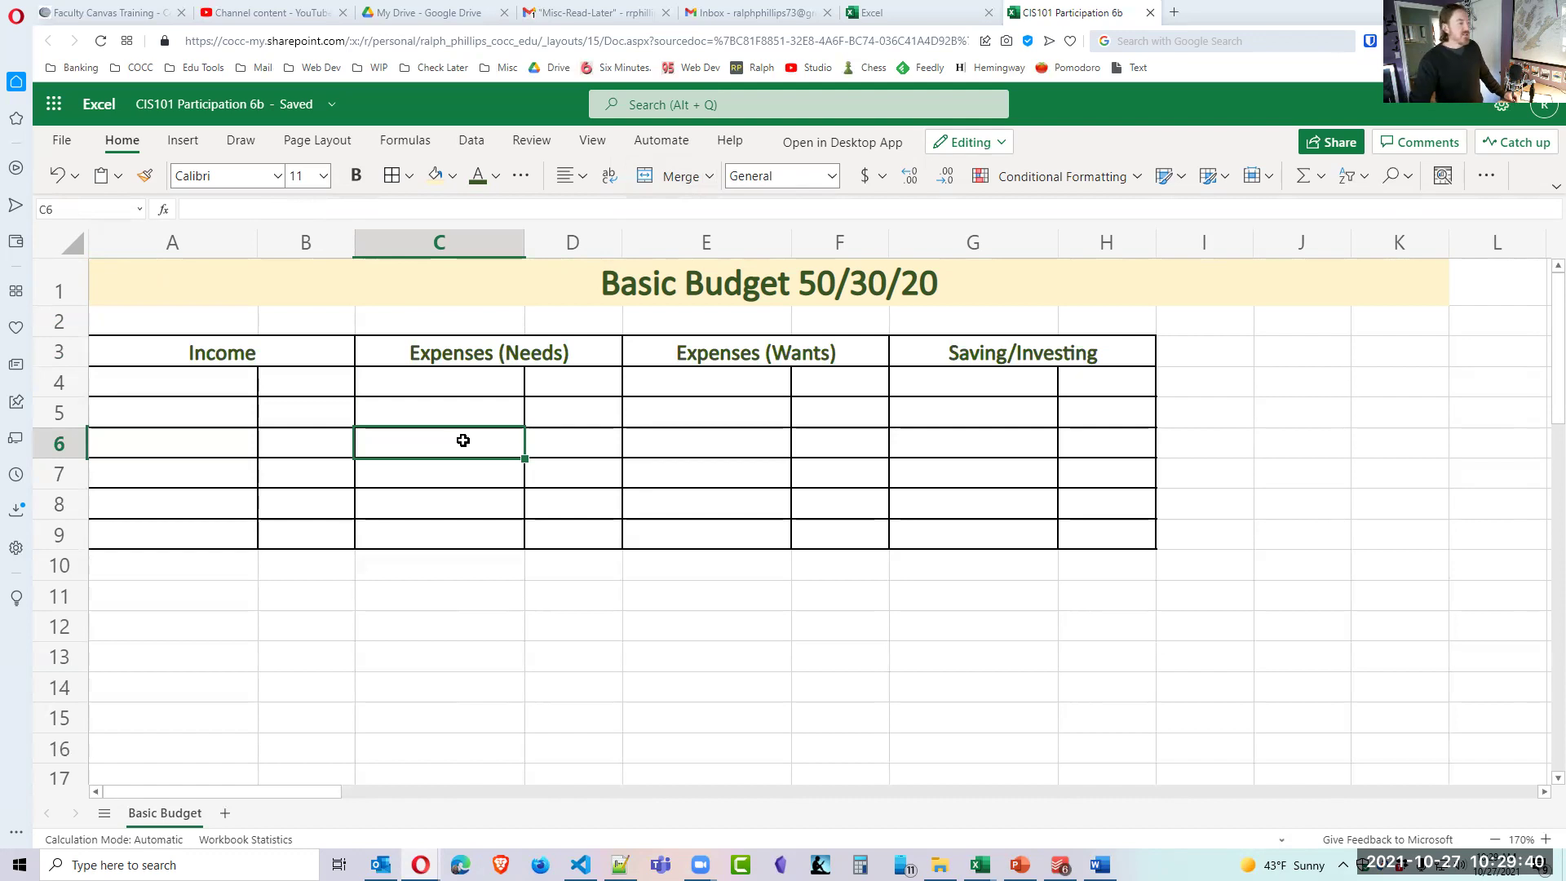
List the income sources Job Pay, 2nd Job Pay and Twitch Streams in cells A4:A6.
left_click(171, 387)
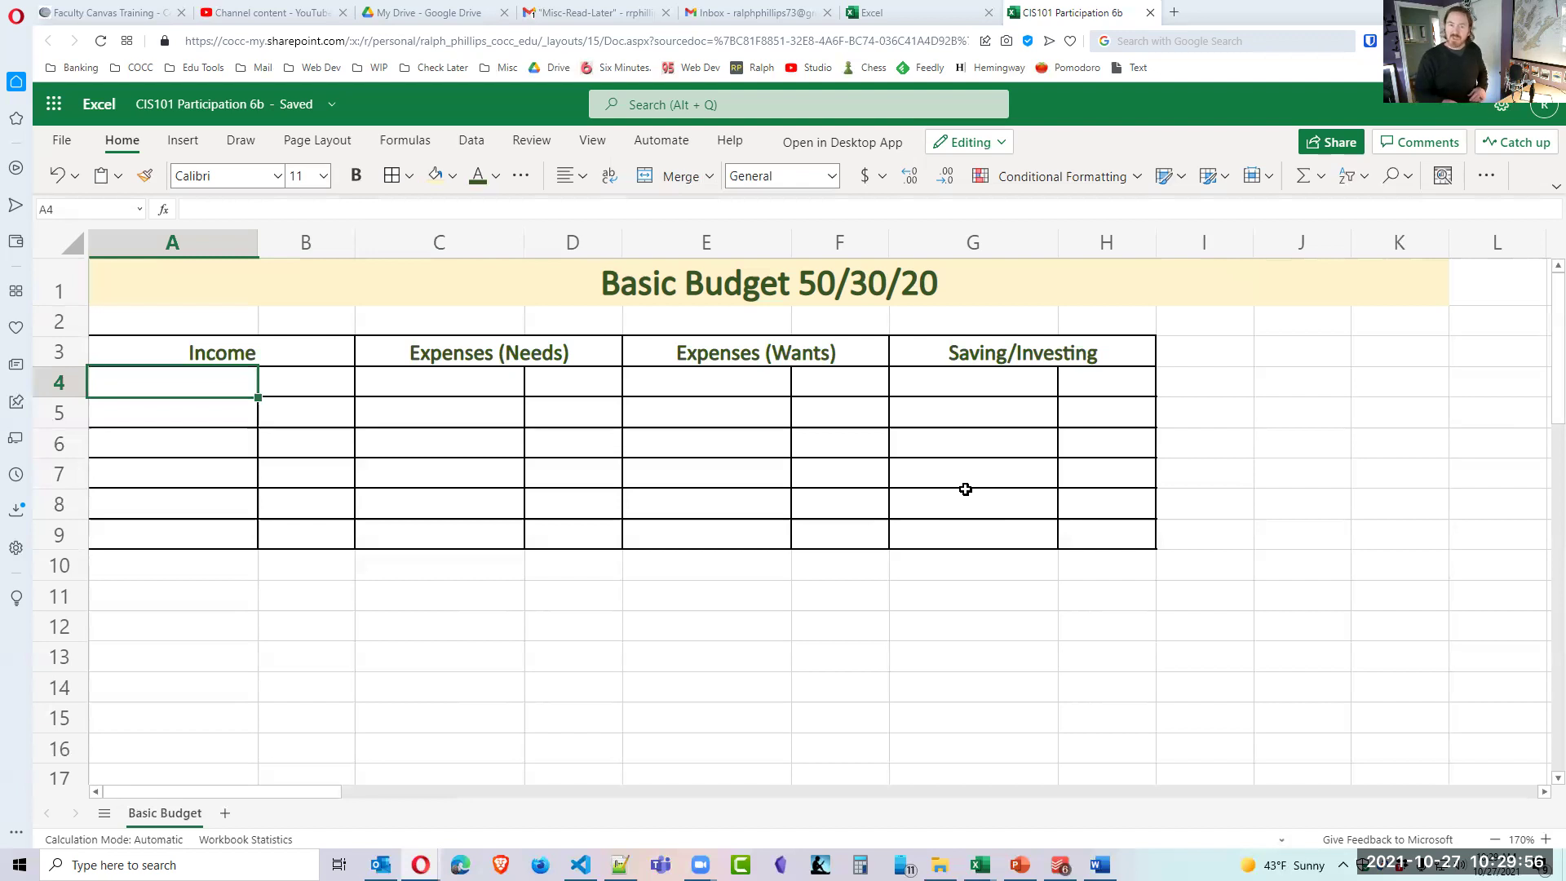
left_click(567, 621)
left_click(181, 388)
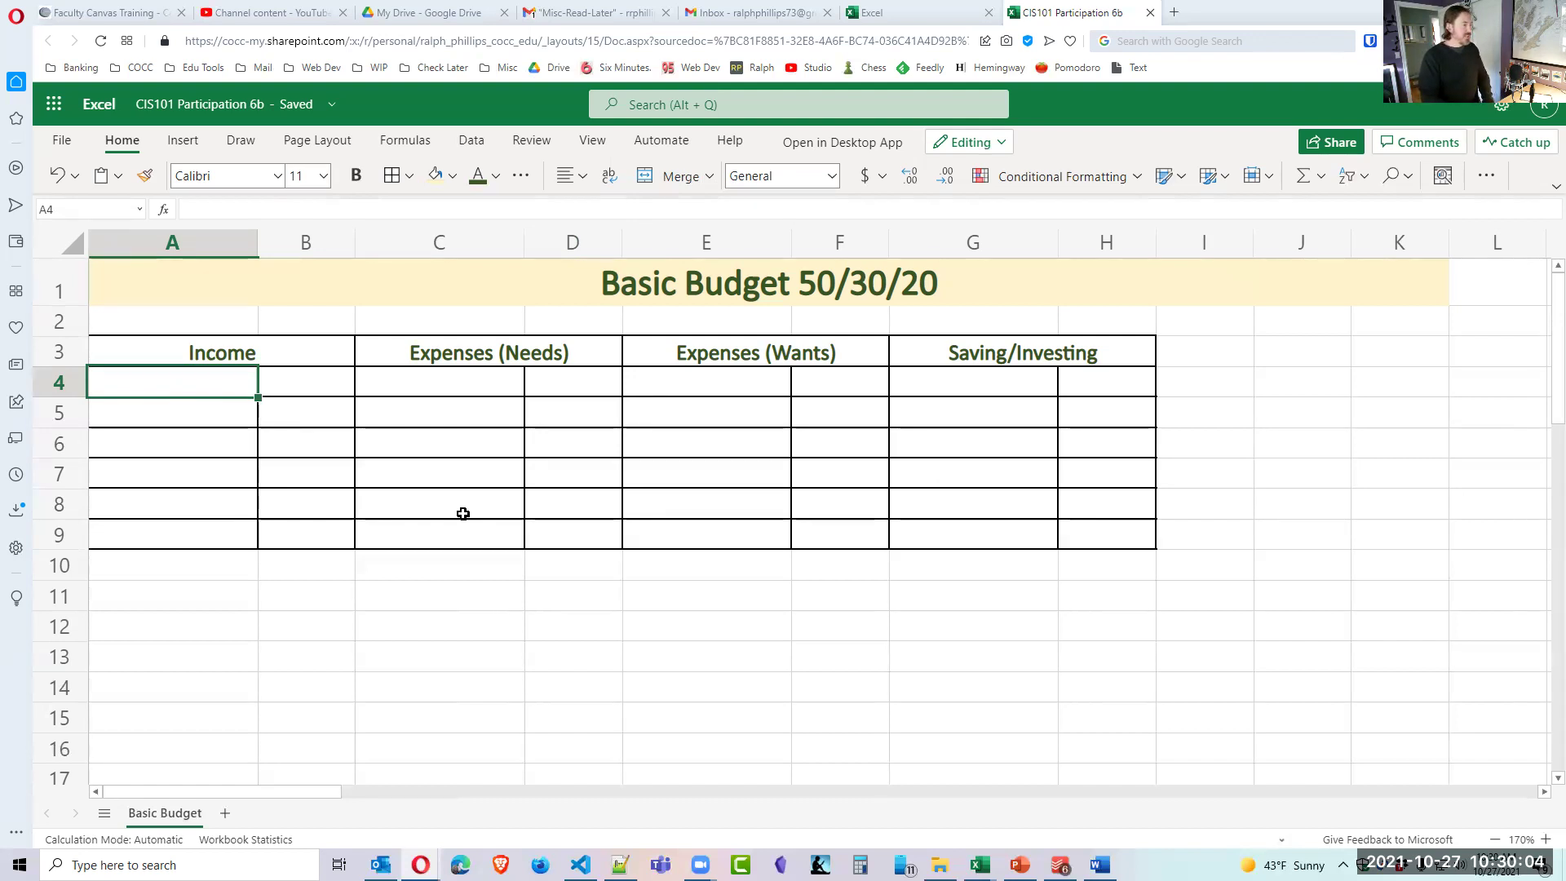
type("Job Pay")
key("Return")
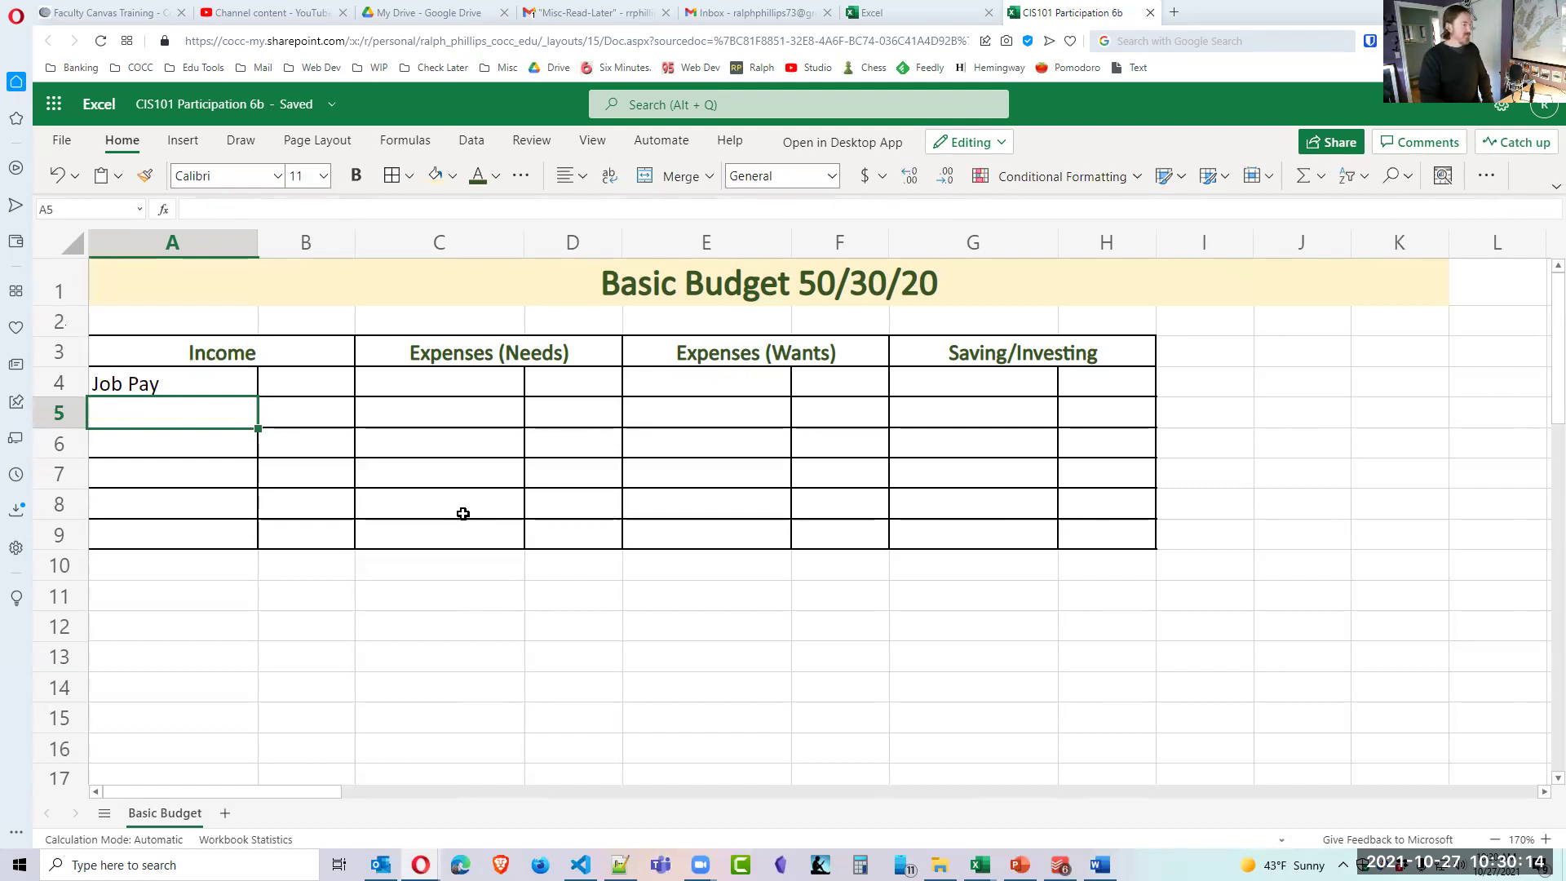
type("2nd Job Pay")
key("Return")
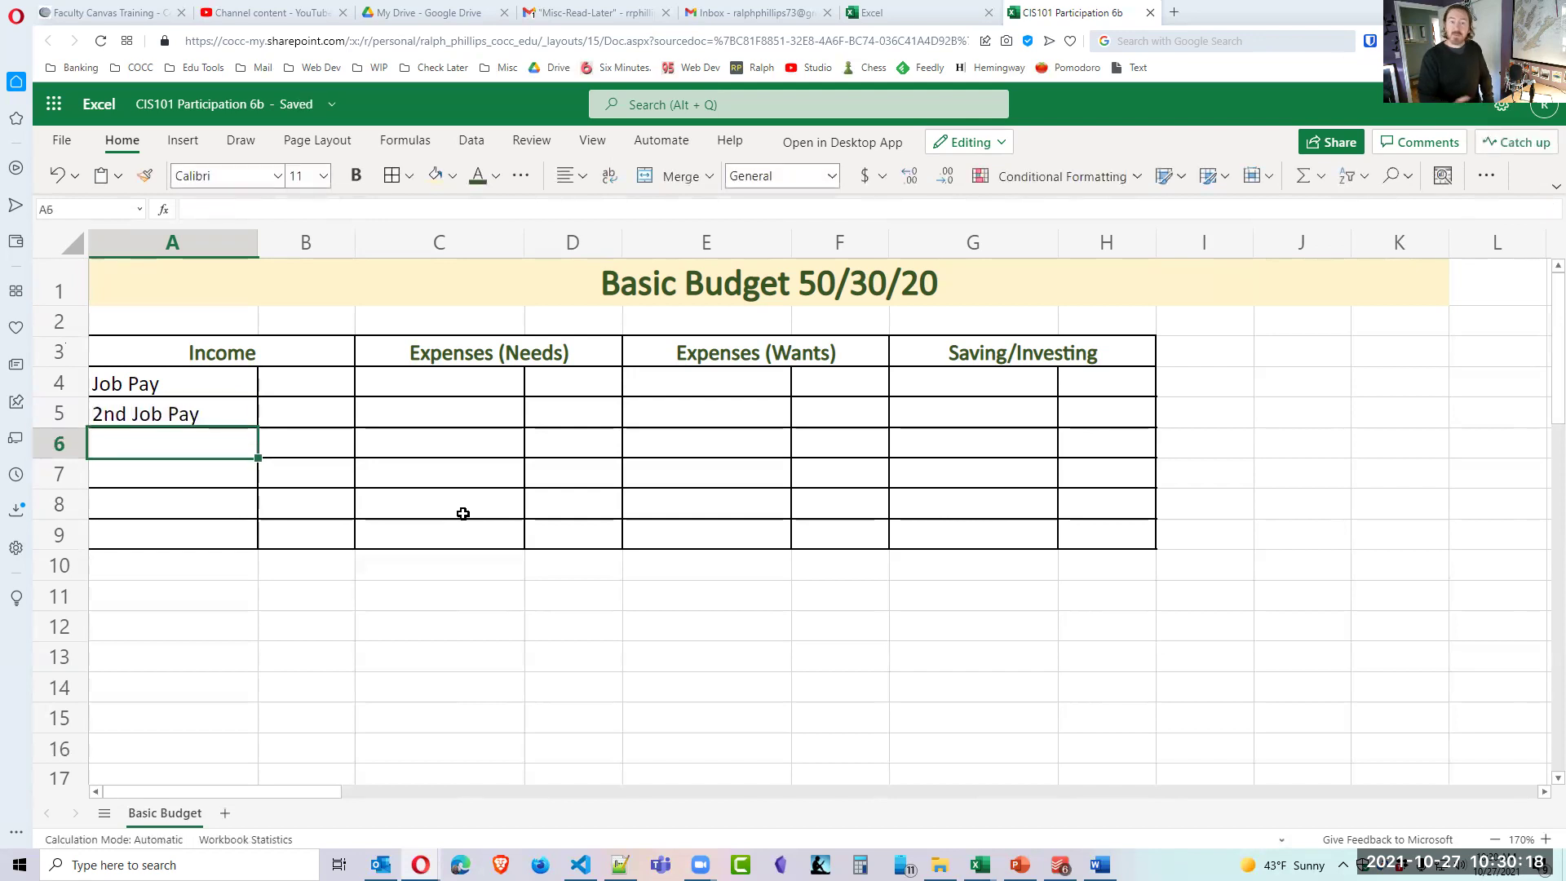
type("Twitch Stream")
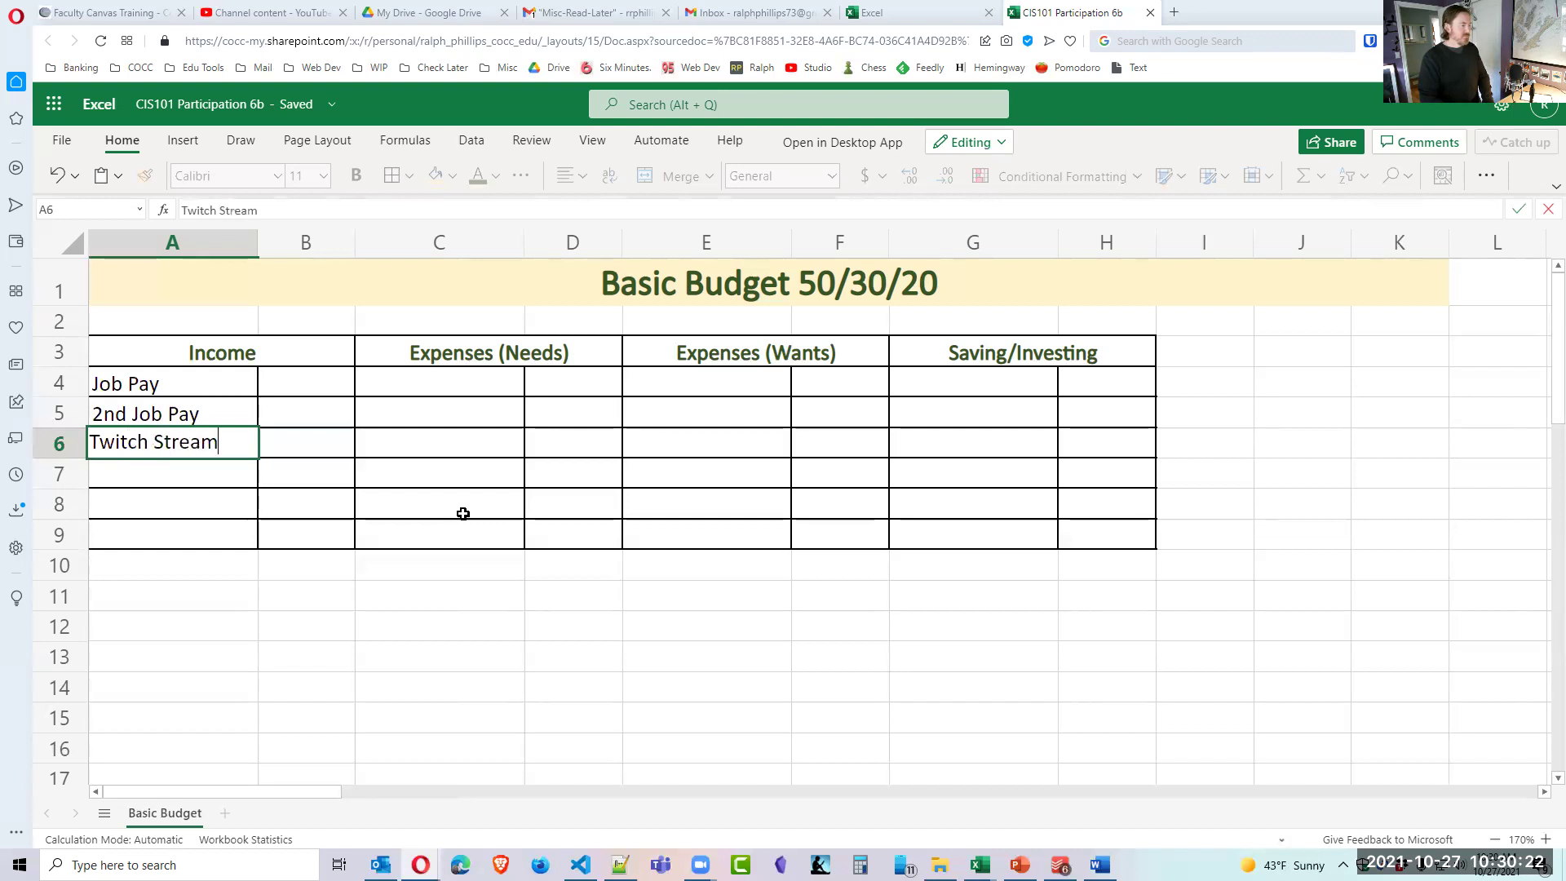
type("s")
key("Return")
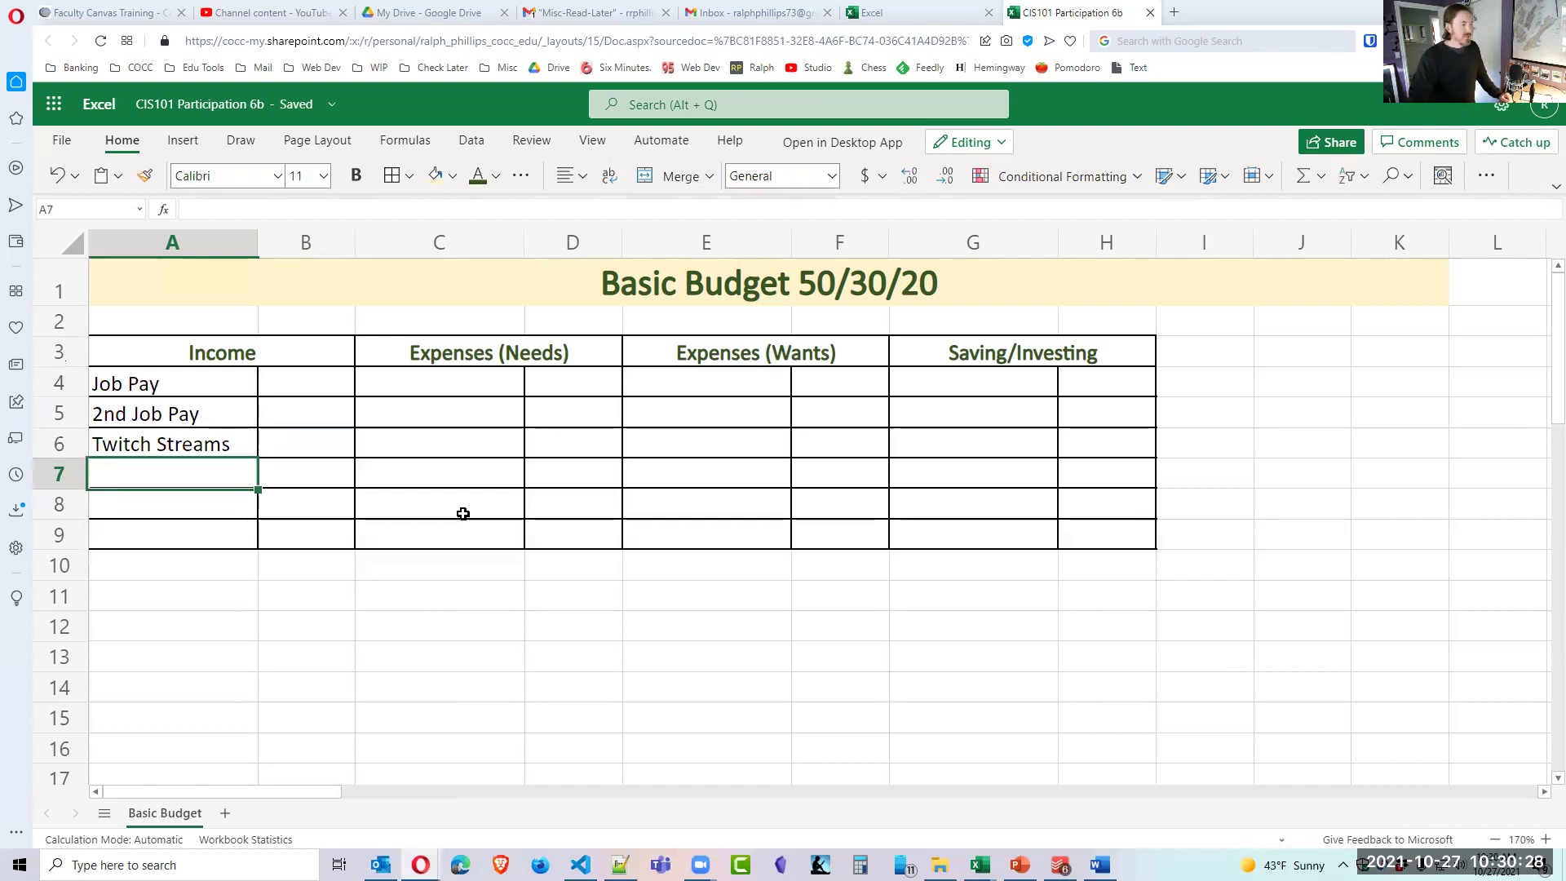
Enter 3000 as the Job Pay amount in cell B4.
left_click(315, 388)
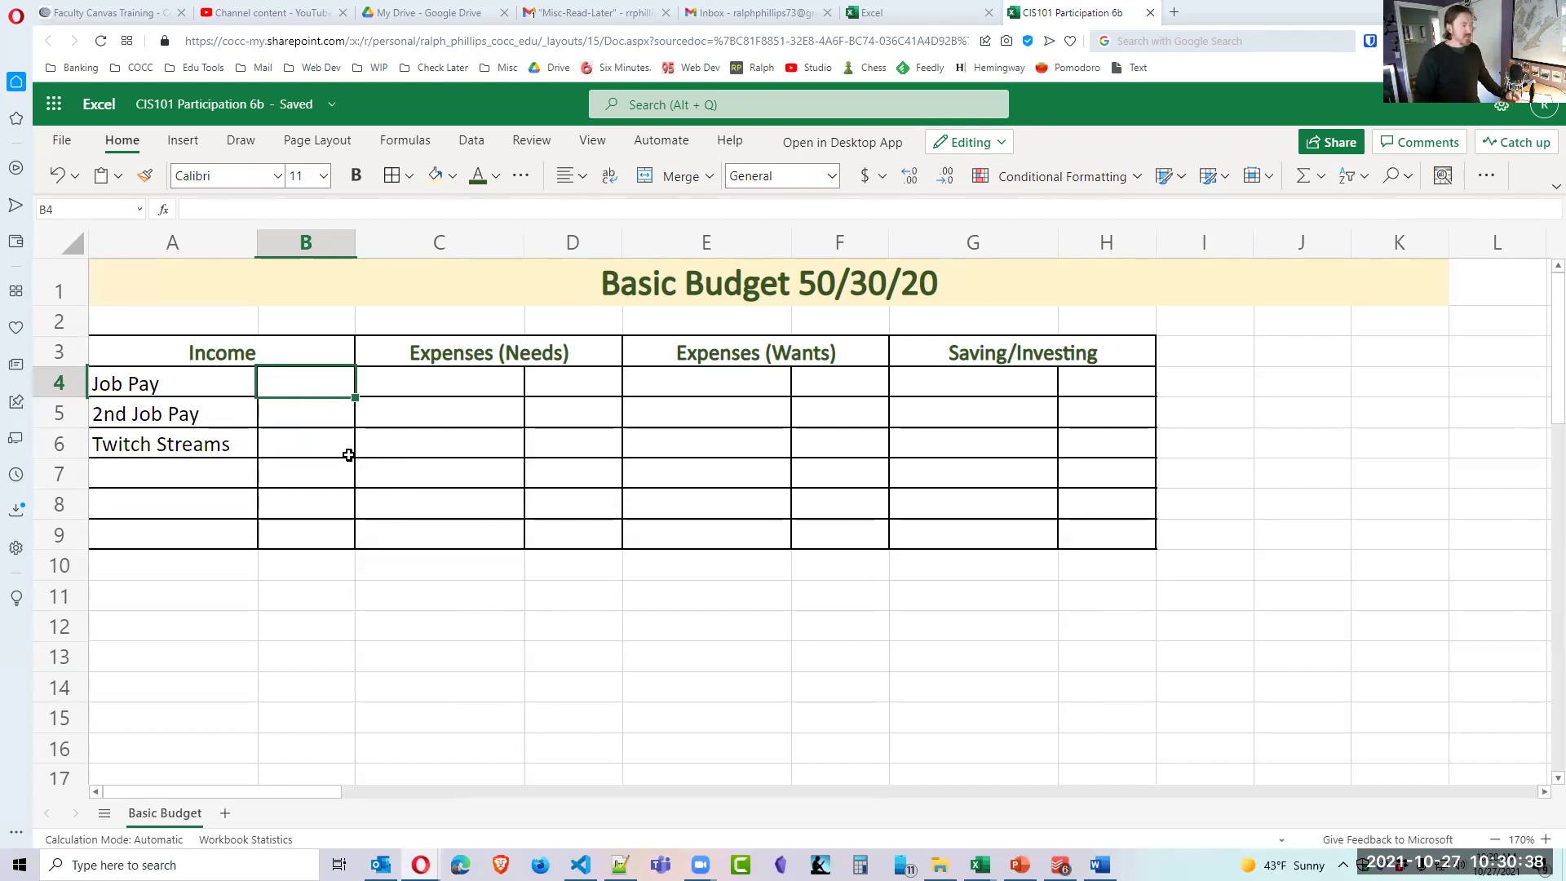
type("3000")
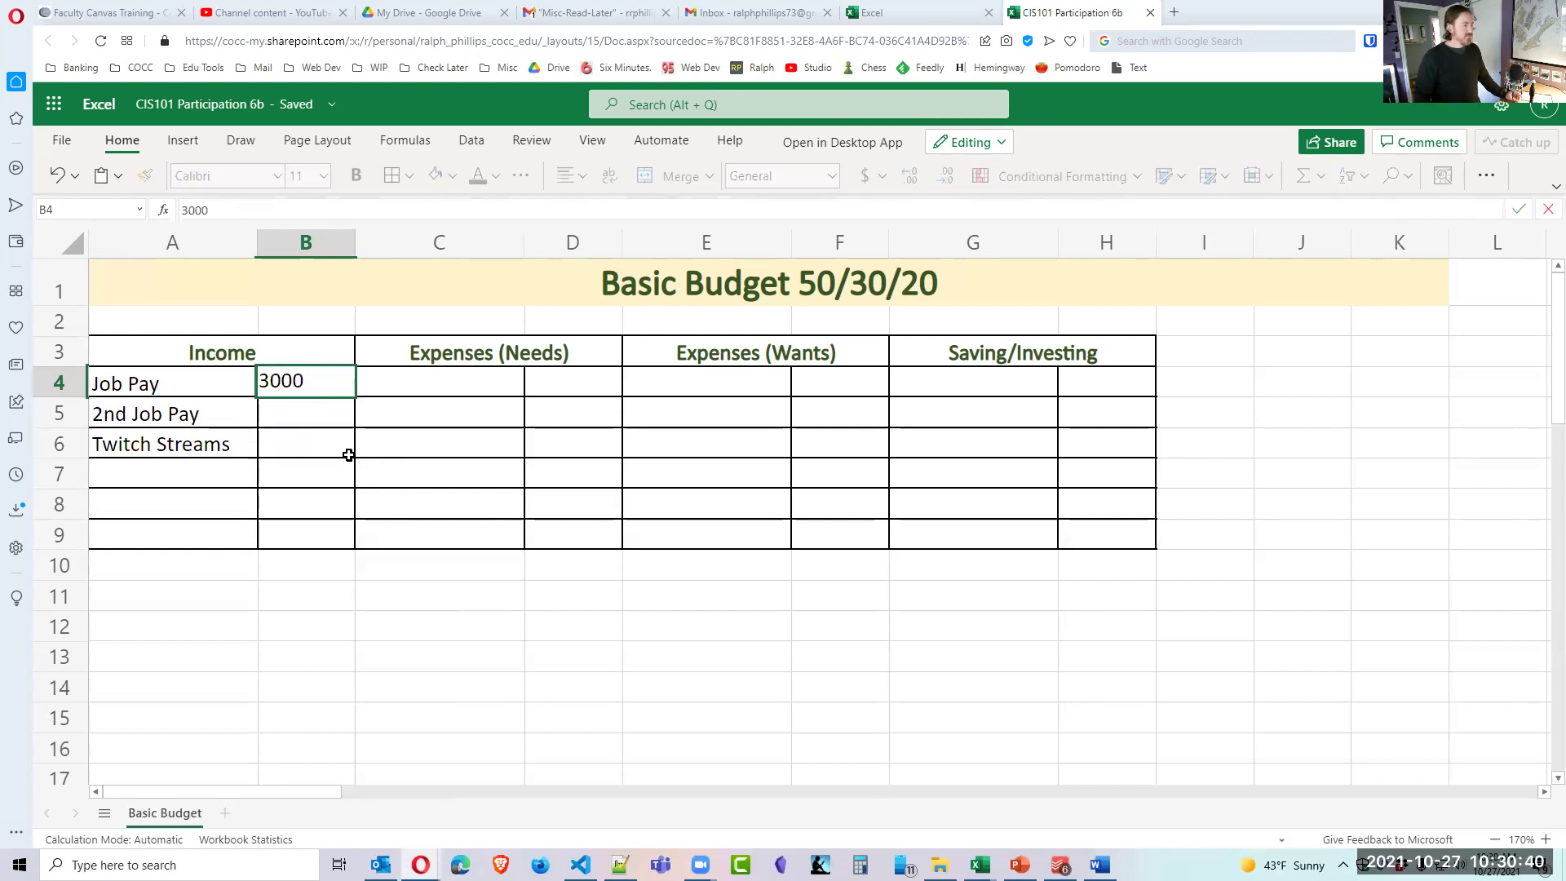
key("Return")
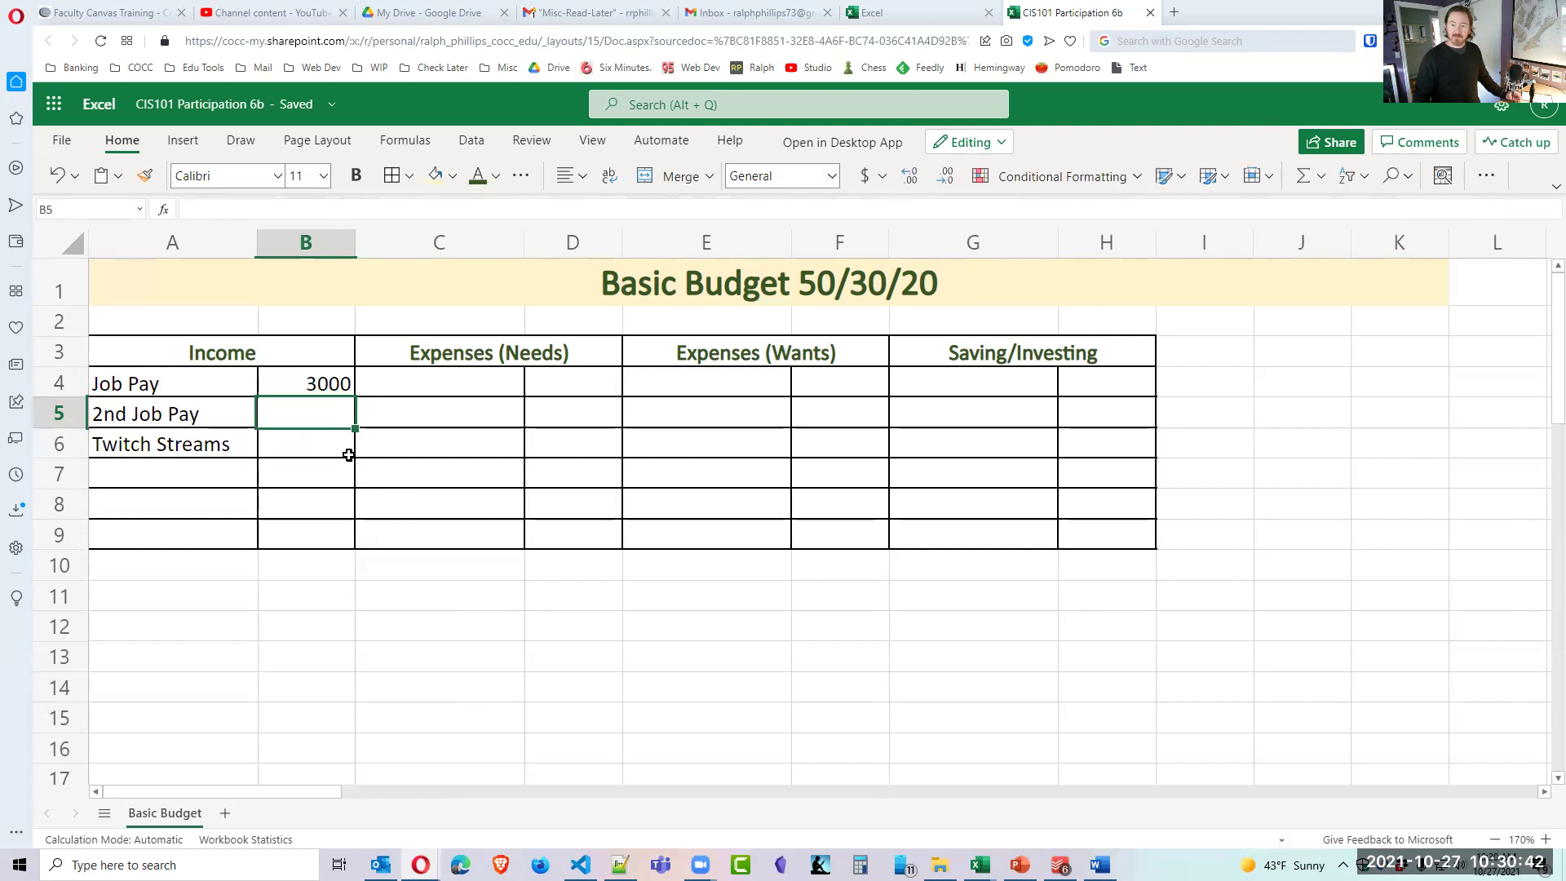
type("800")
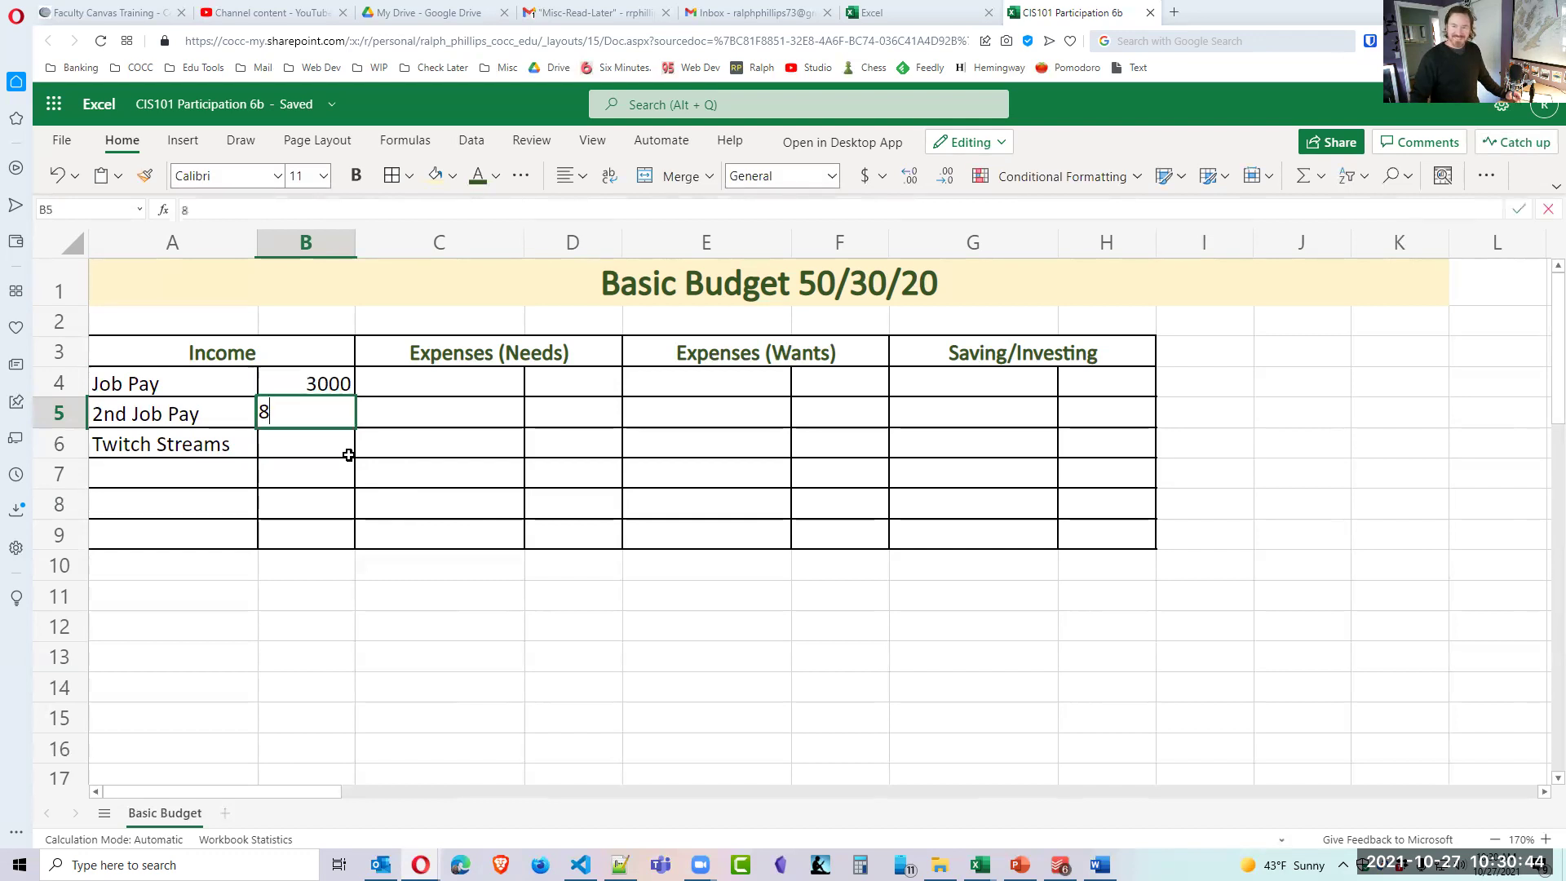
key("BackSpace")
key("BackSpace")
key("BackSpace")
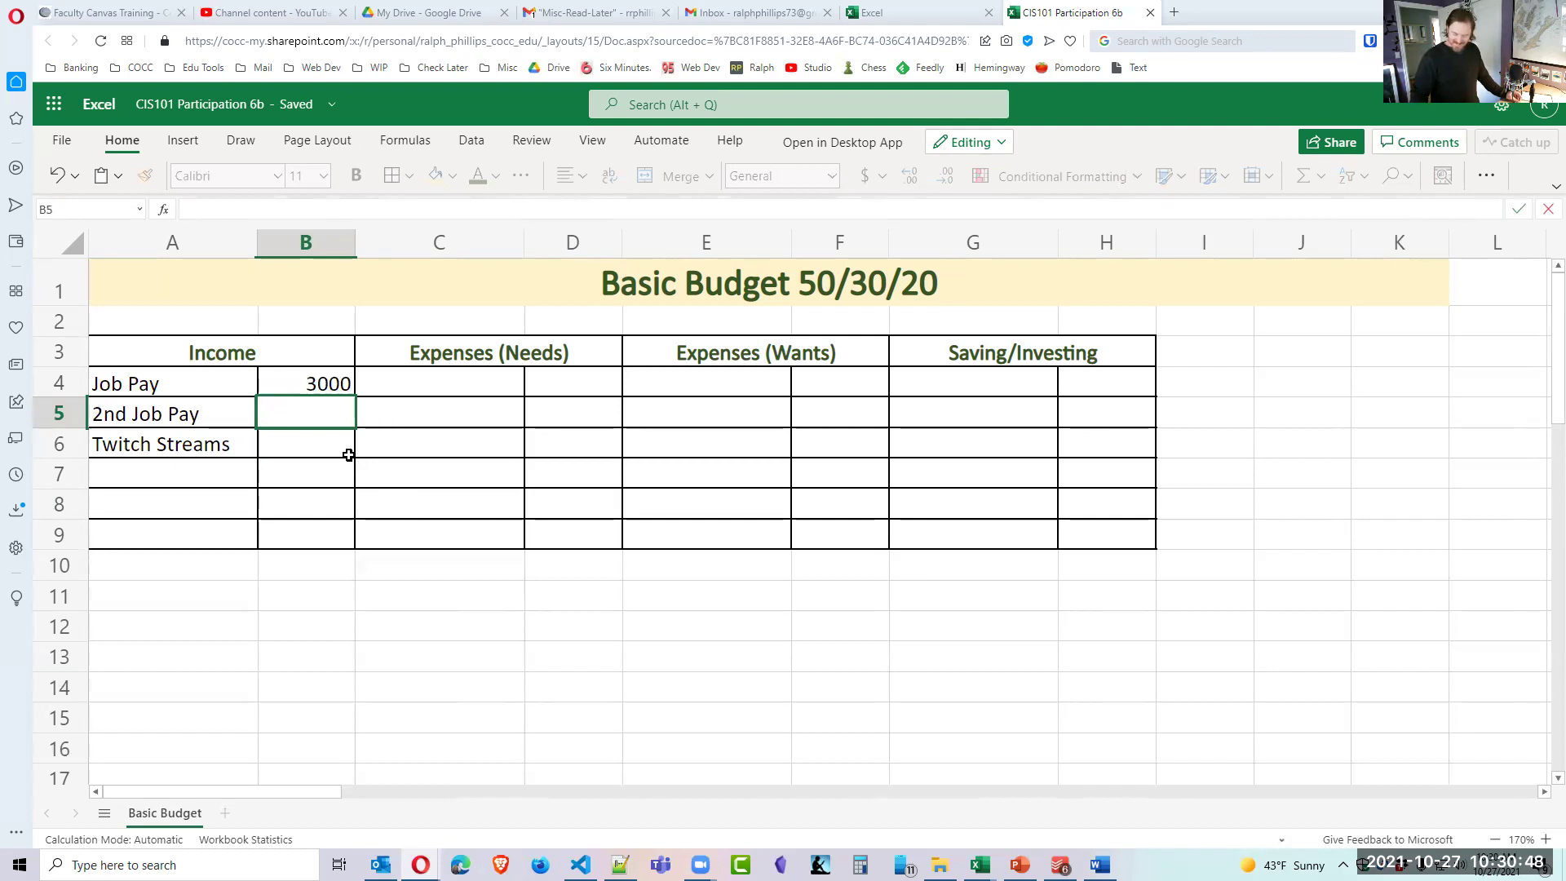
type("350")
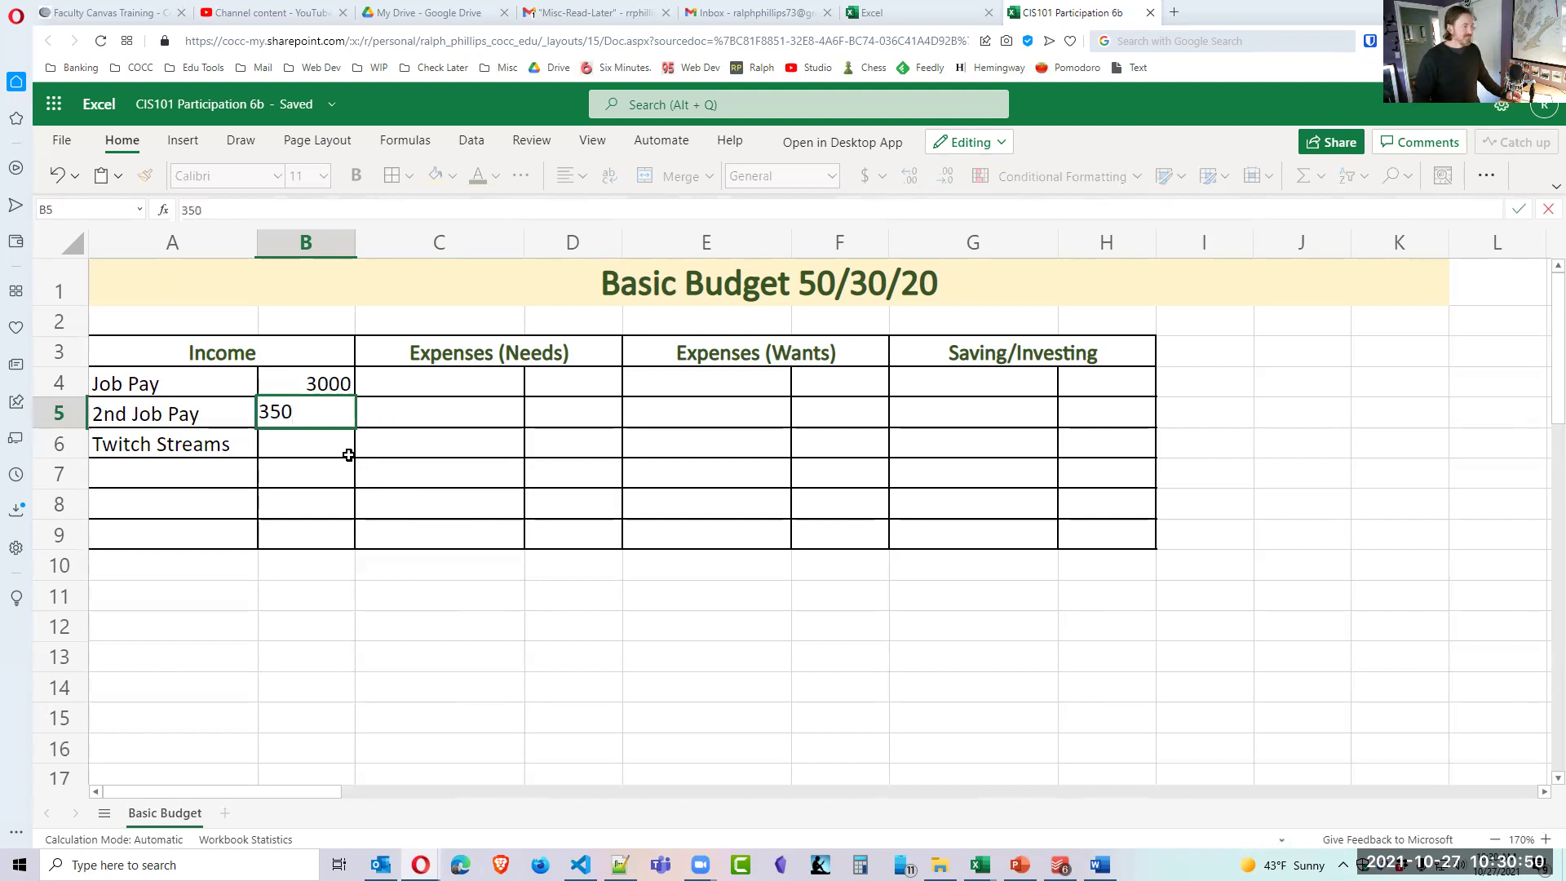
key("Return")
Set the 2nd Job Pay amount in B5 to 800 and the Twitch Streams amount in B6 to 350.
left_click(330, 414)
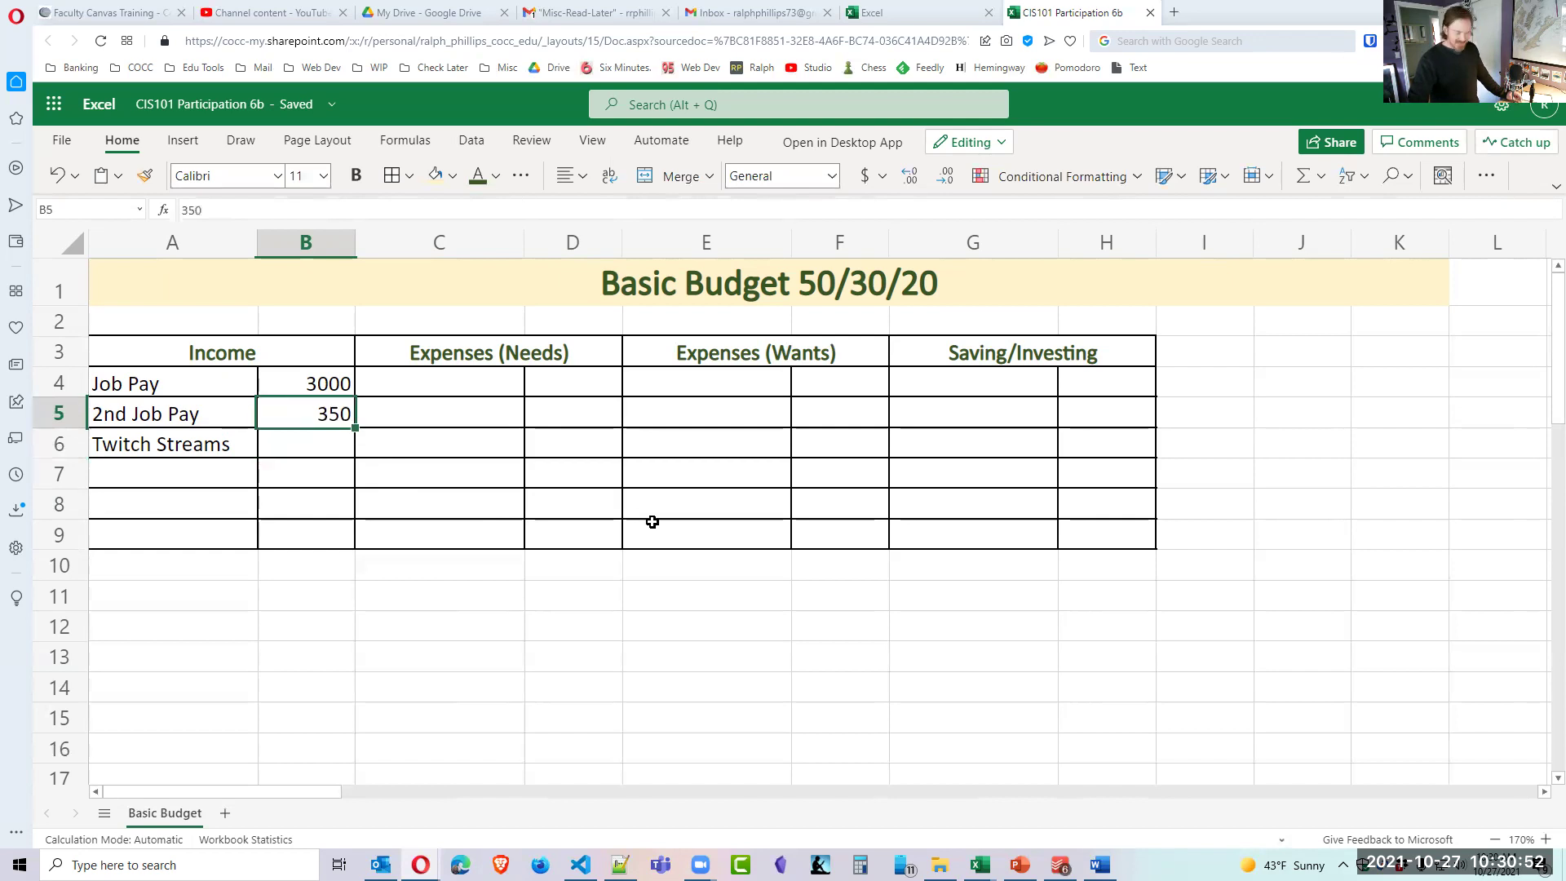
type("800")
key("Return")
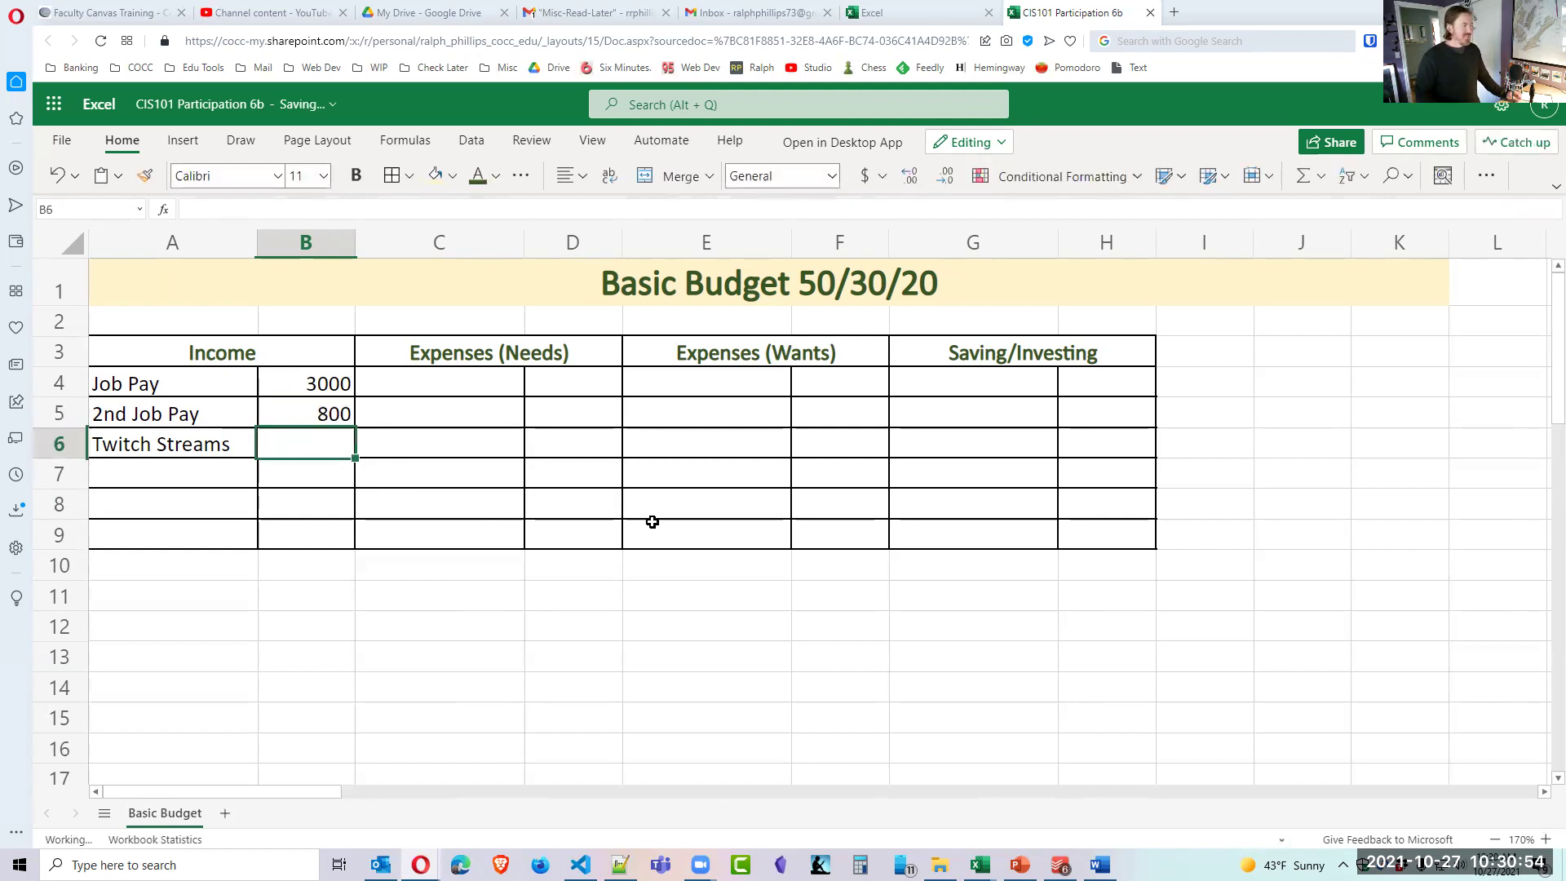
type("350")
key("Return")
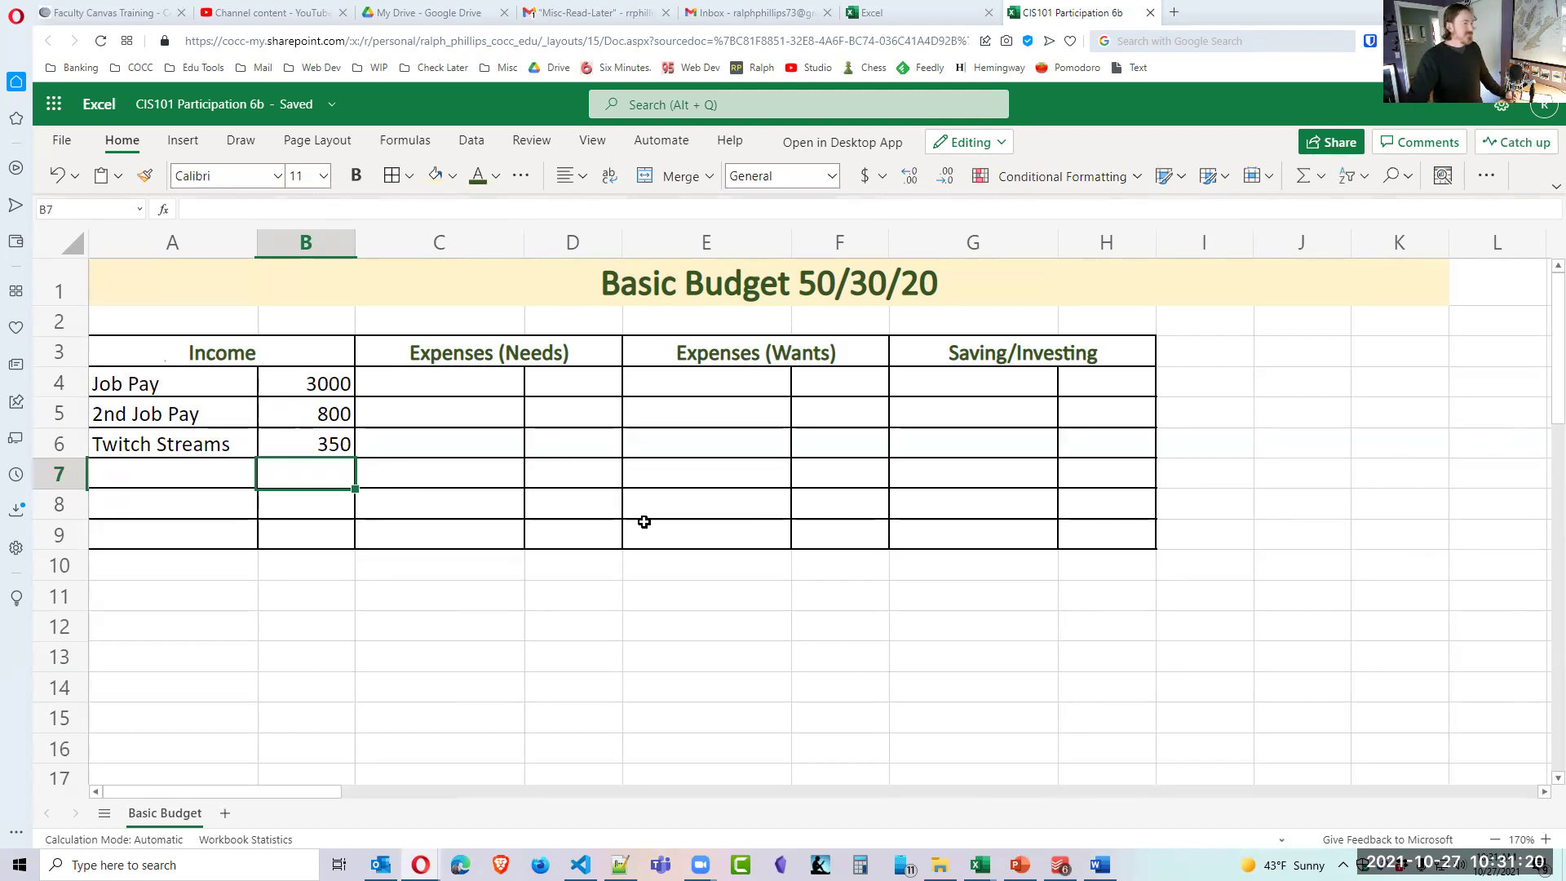
List the needs Rent, Food, Utilities and Car in cells C4:C7 under Expenses (Needs).
left_click(495, 542)
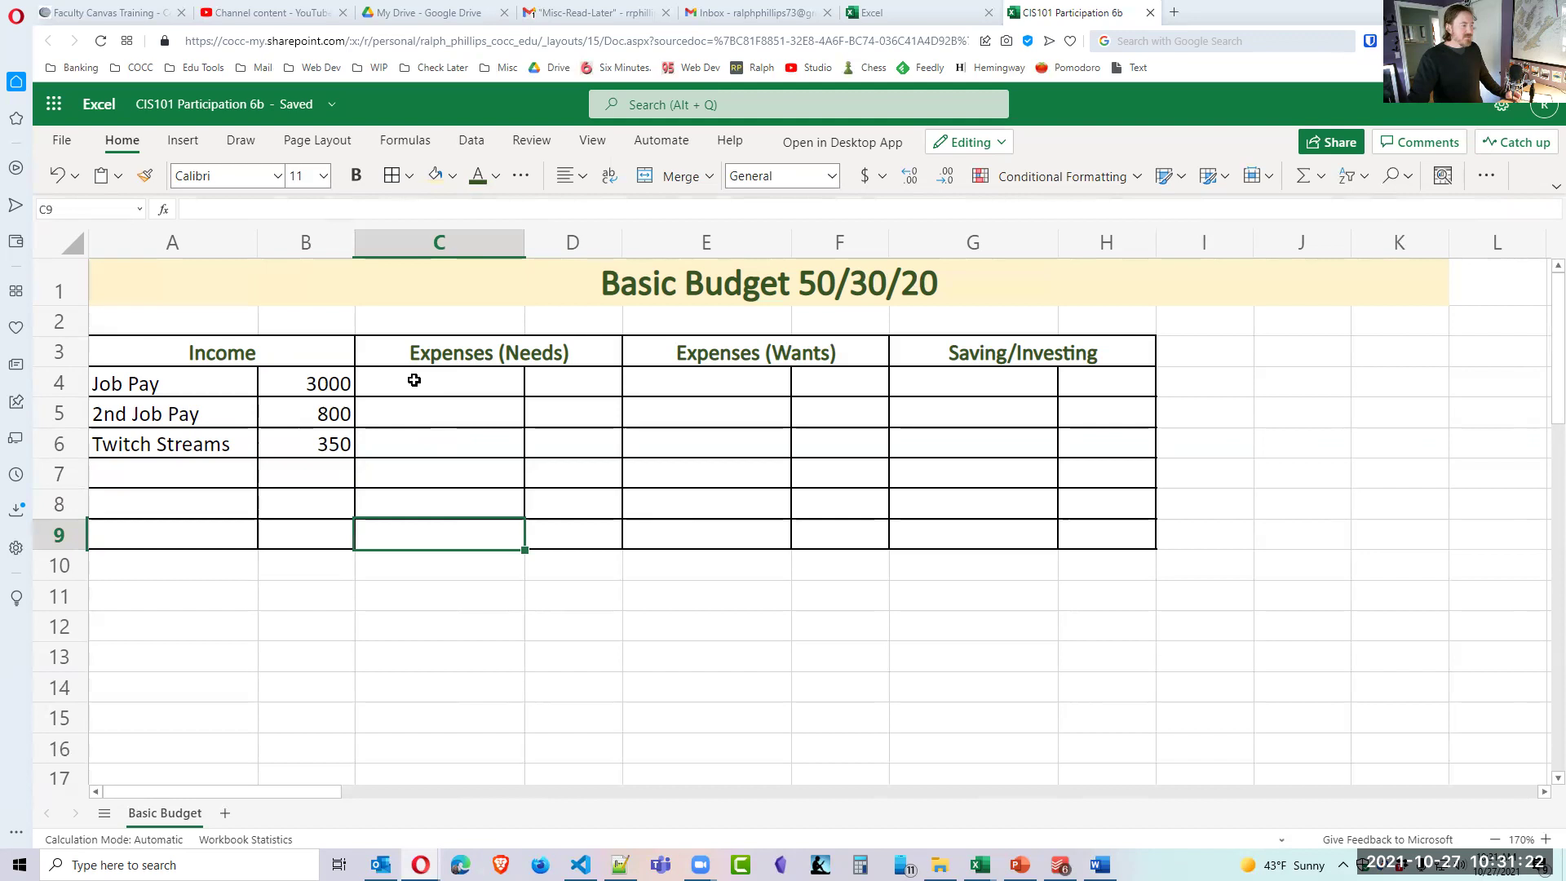
left_click(476, 384)
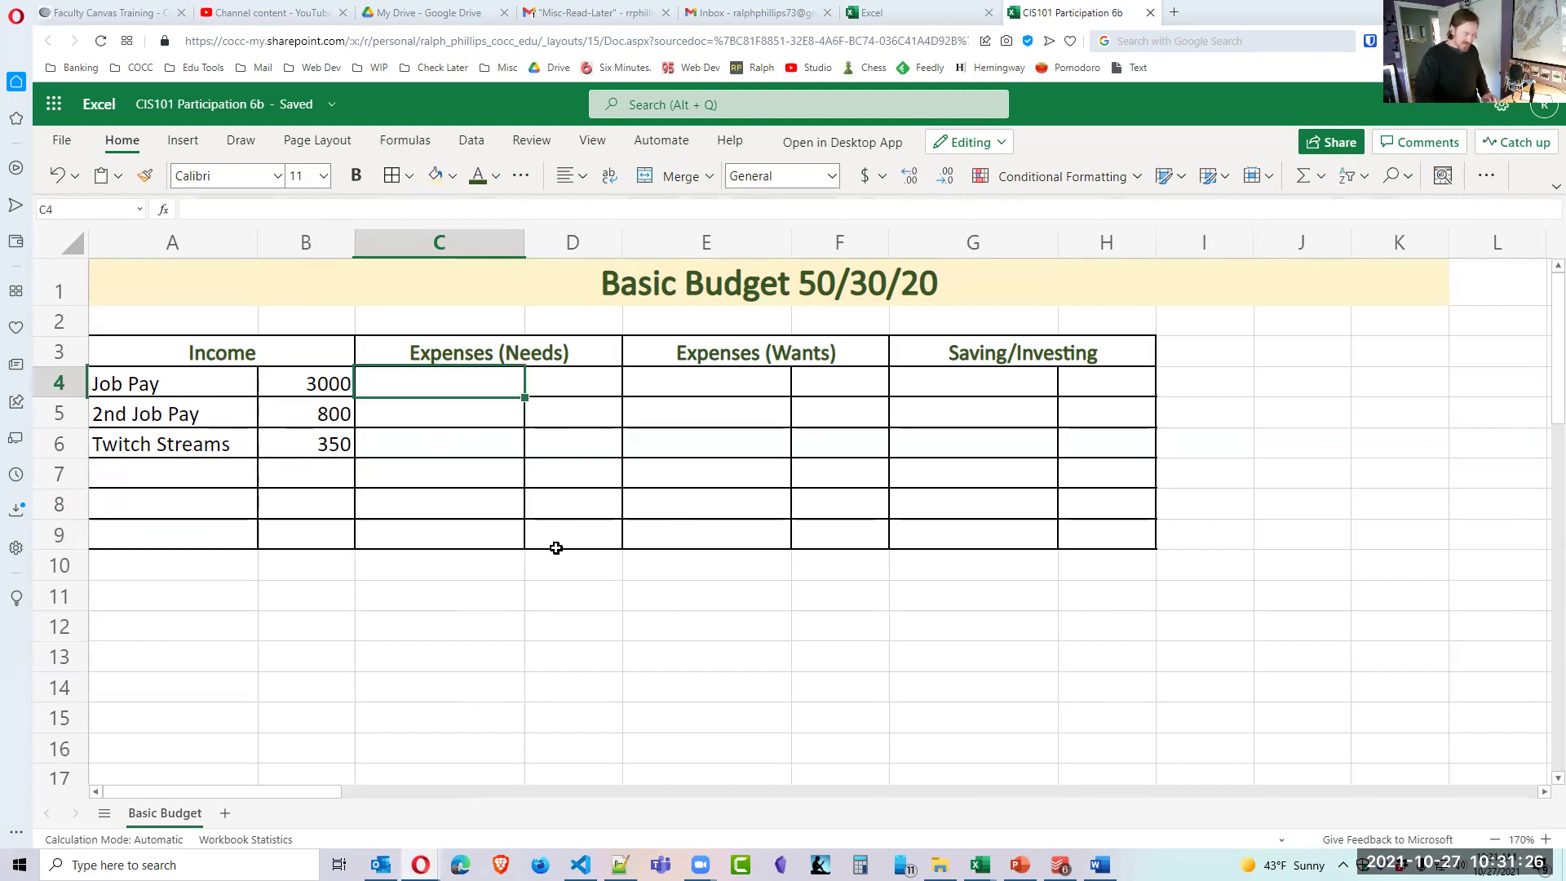
type("Rent")
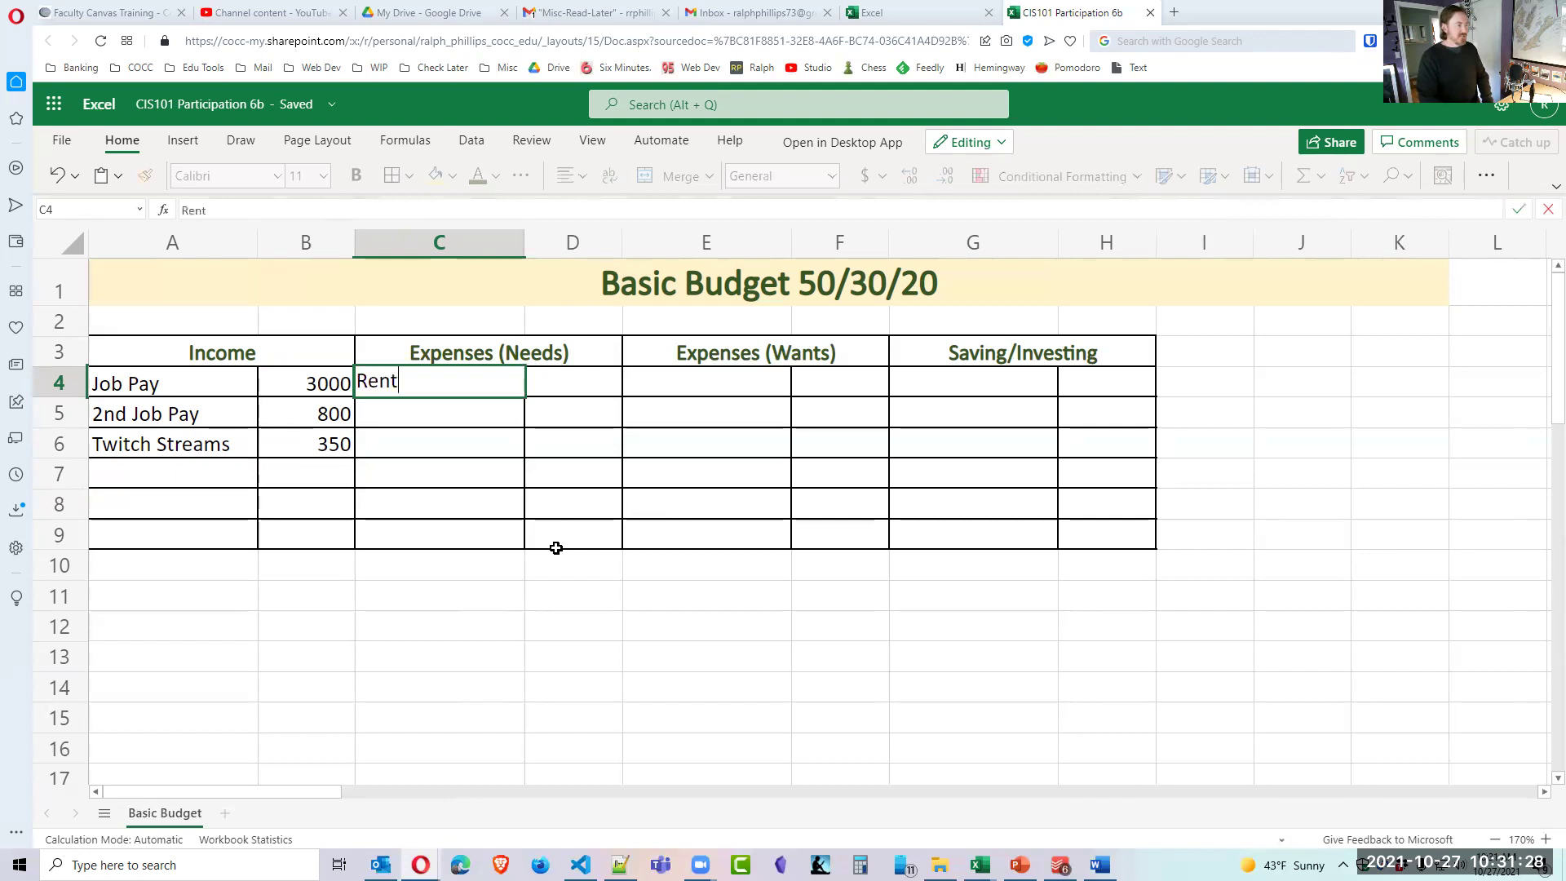
key("Return")
type("Food")
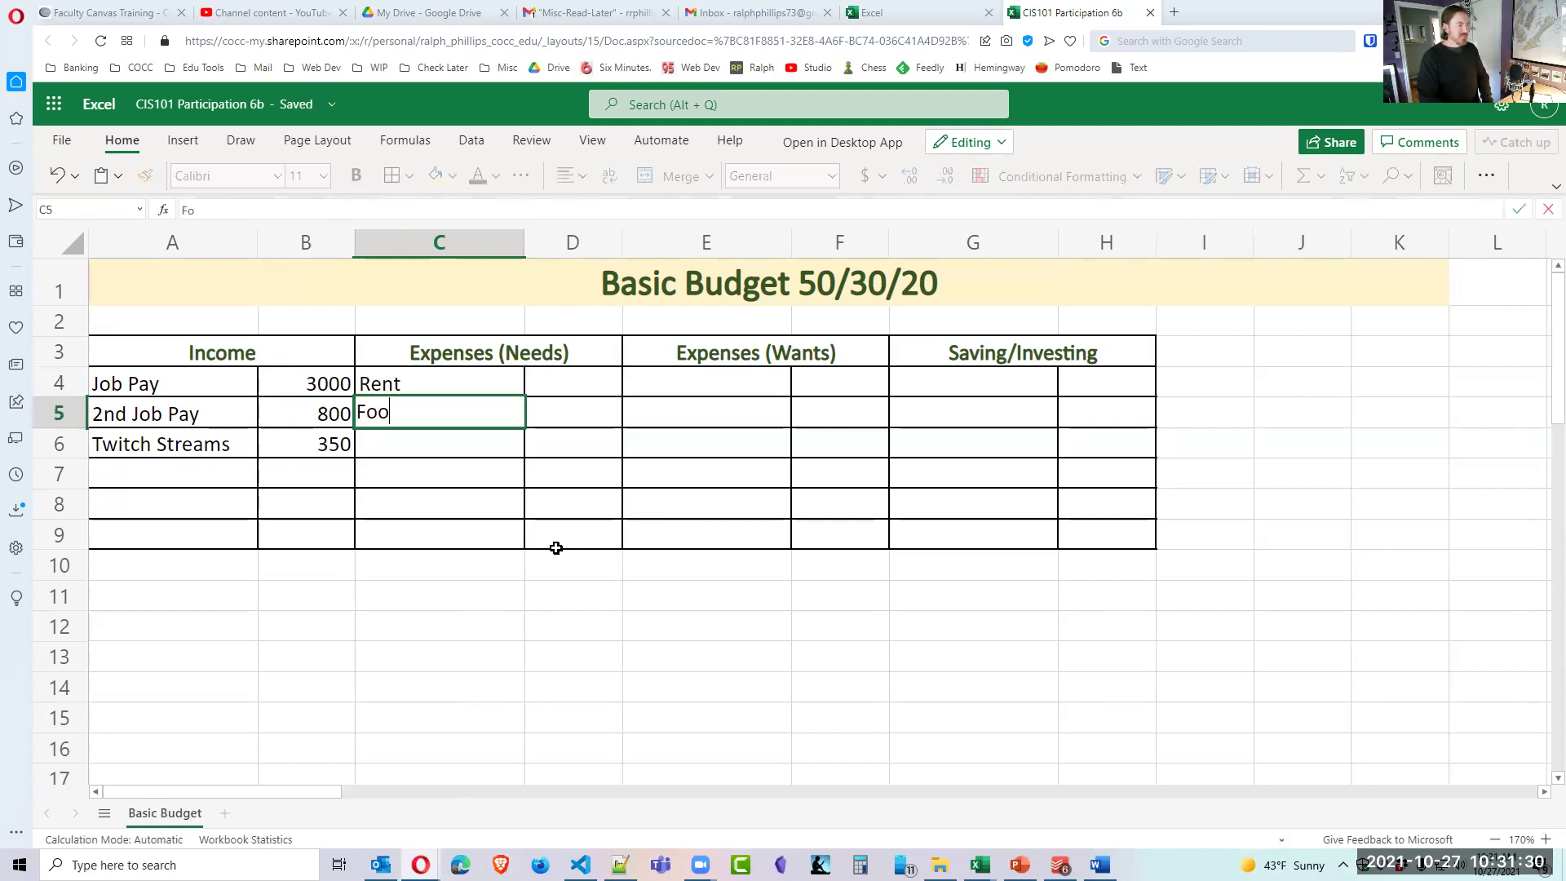
key("Return")
type("Uti")
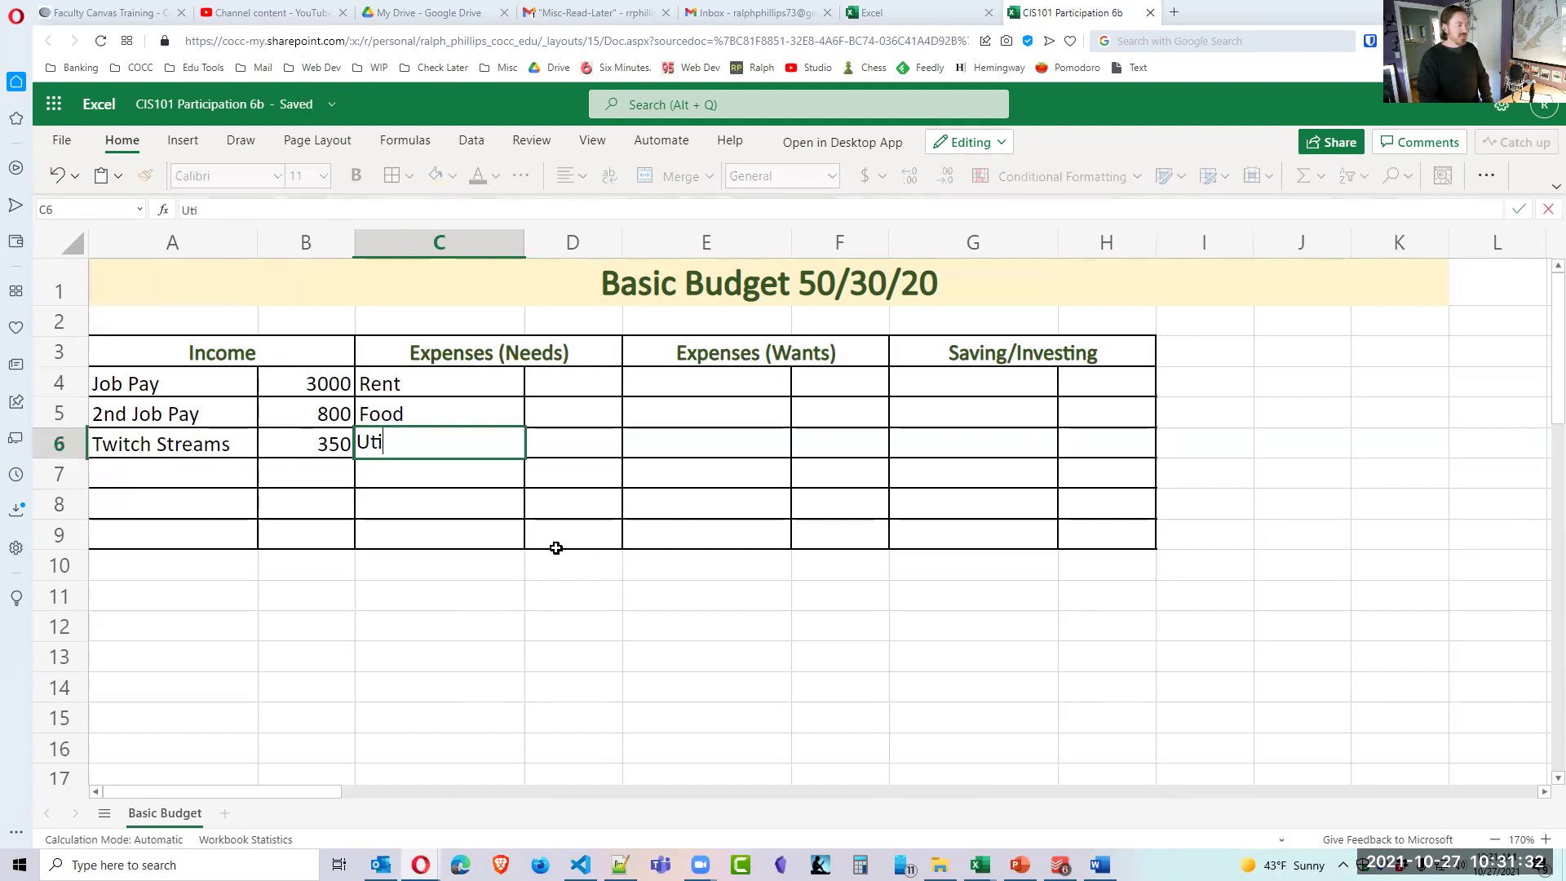
type("lities")
key("Return")
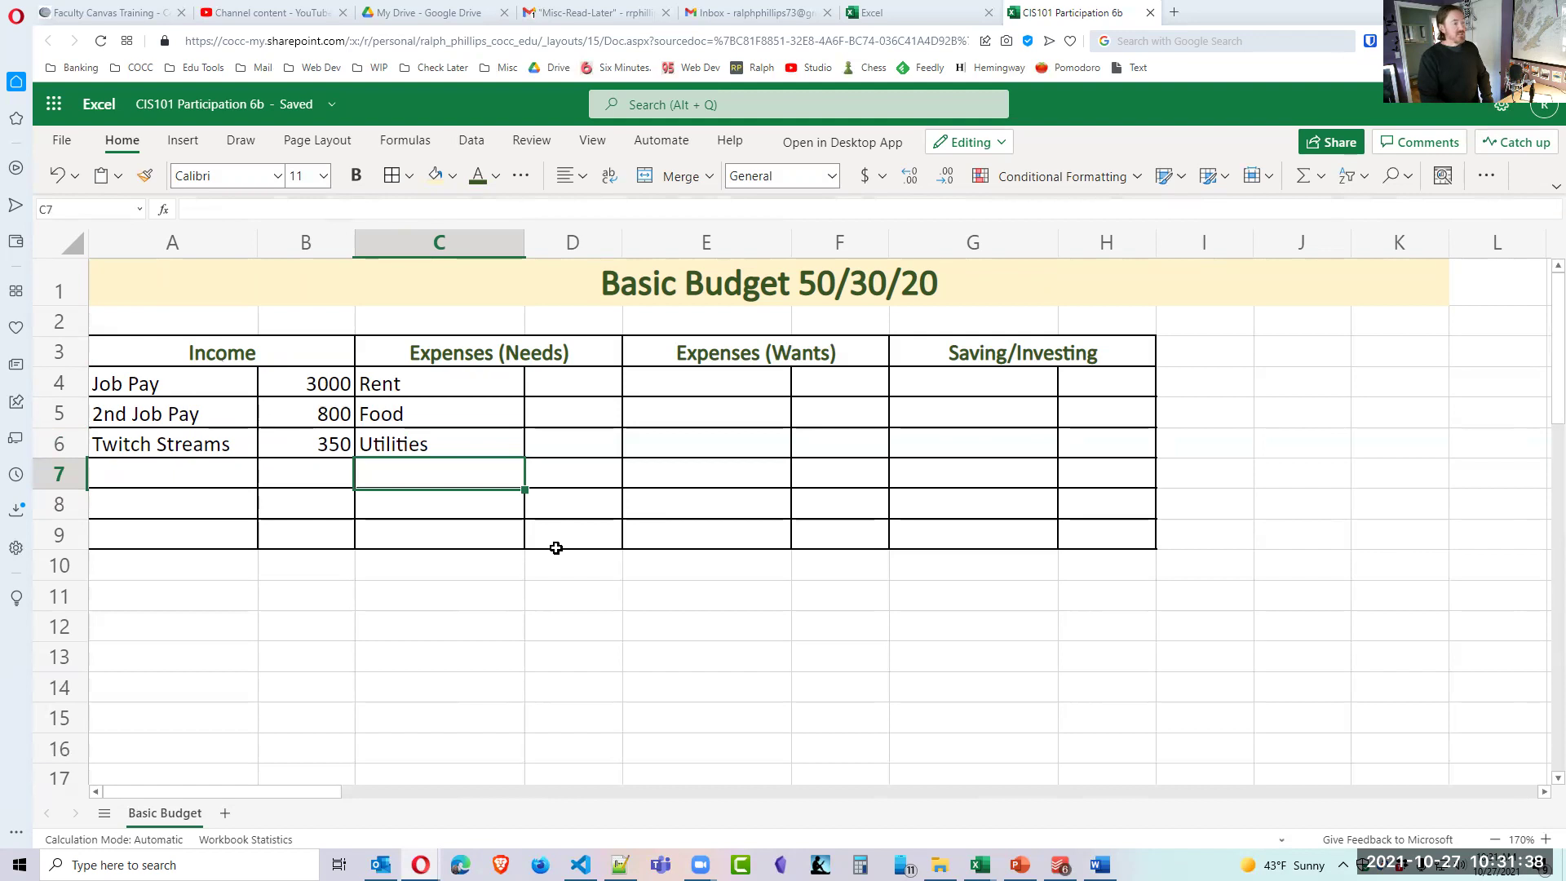
type("Car")
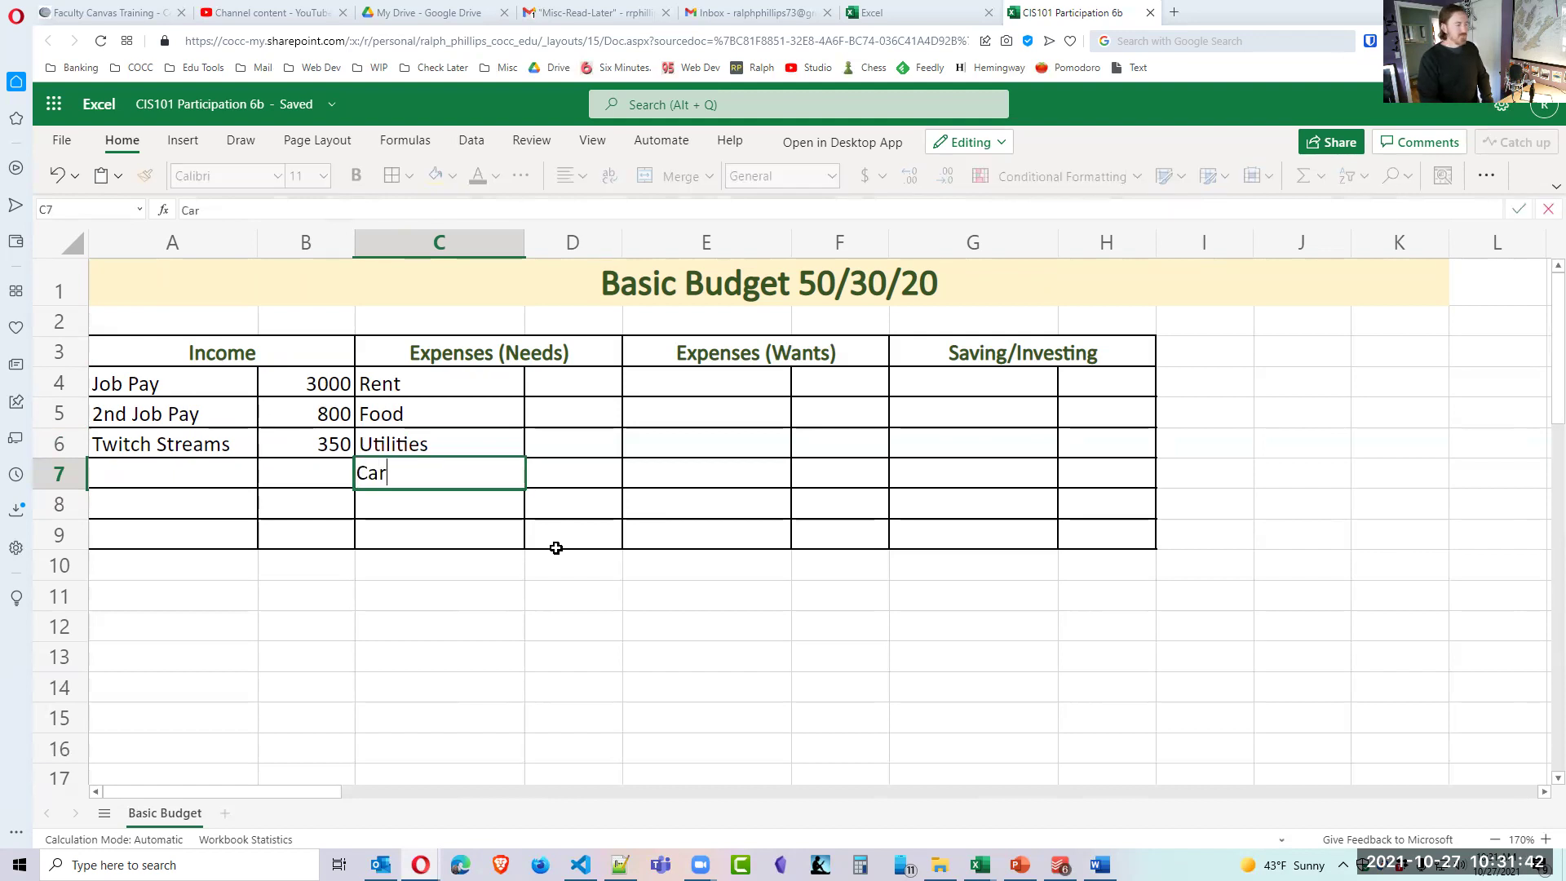
key("Return")
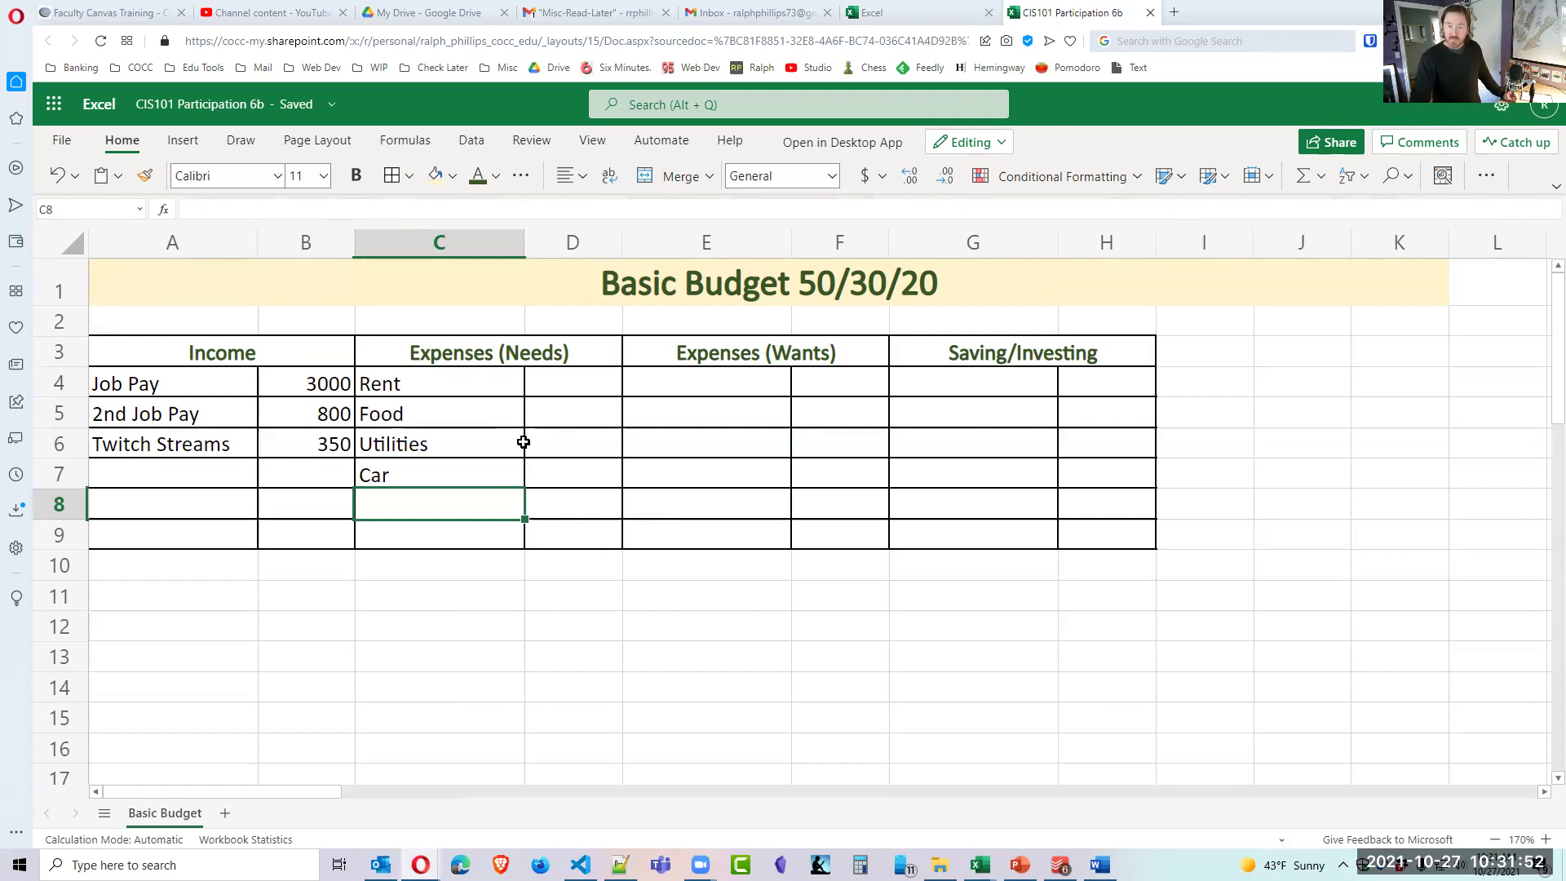
left_click_drag(470, 386, 470, 471)
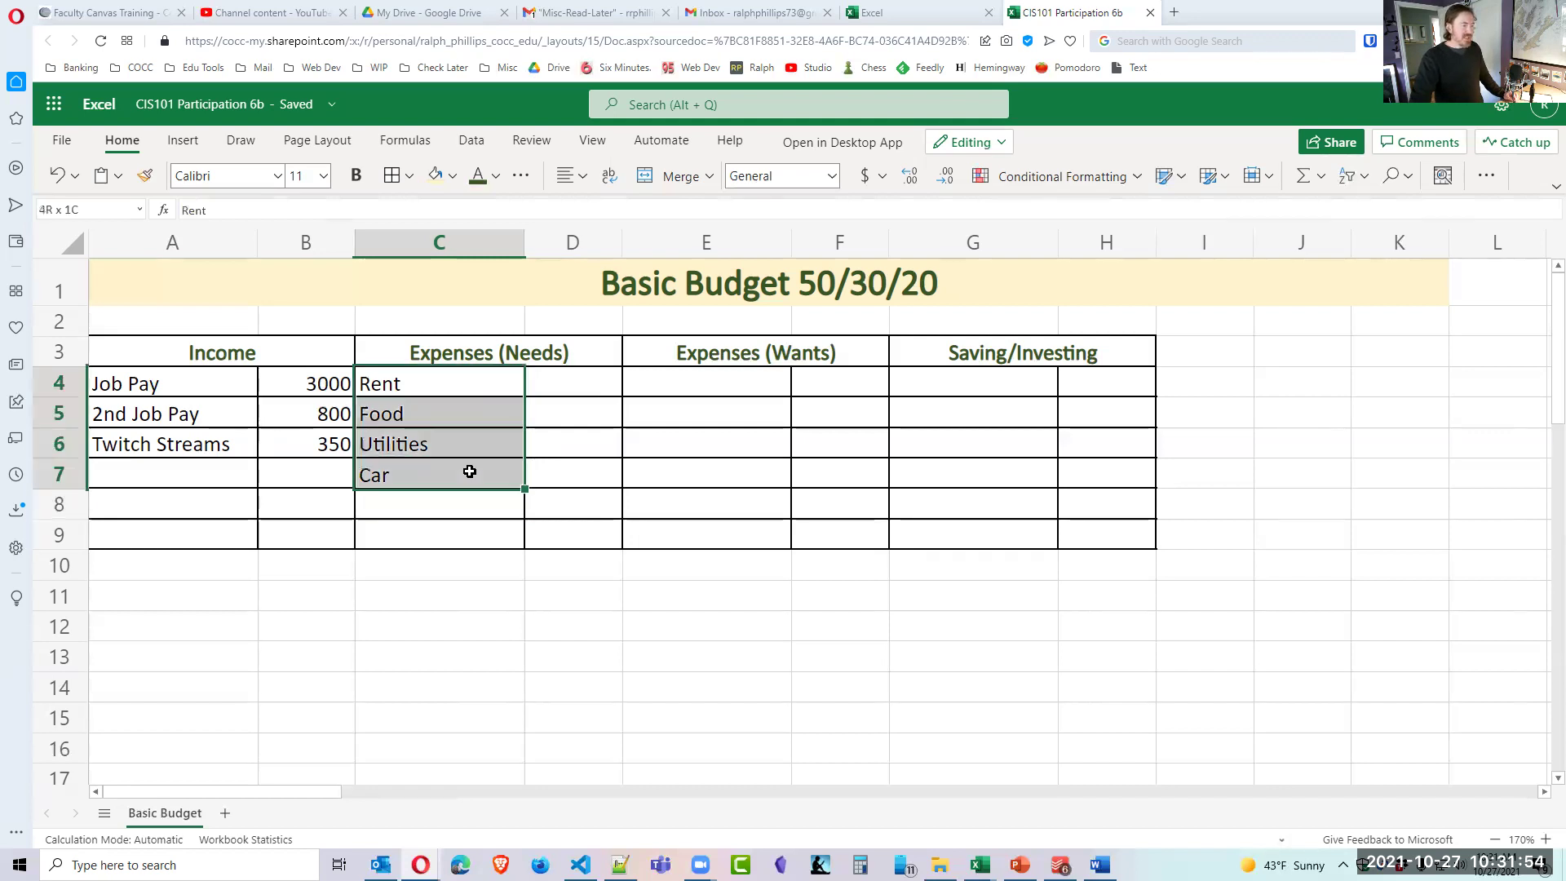
left_click(484, 389)
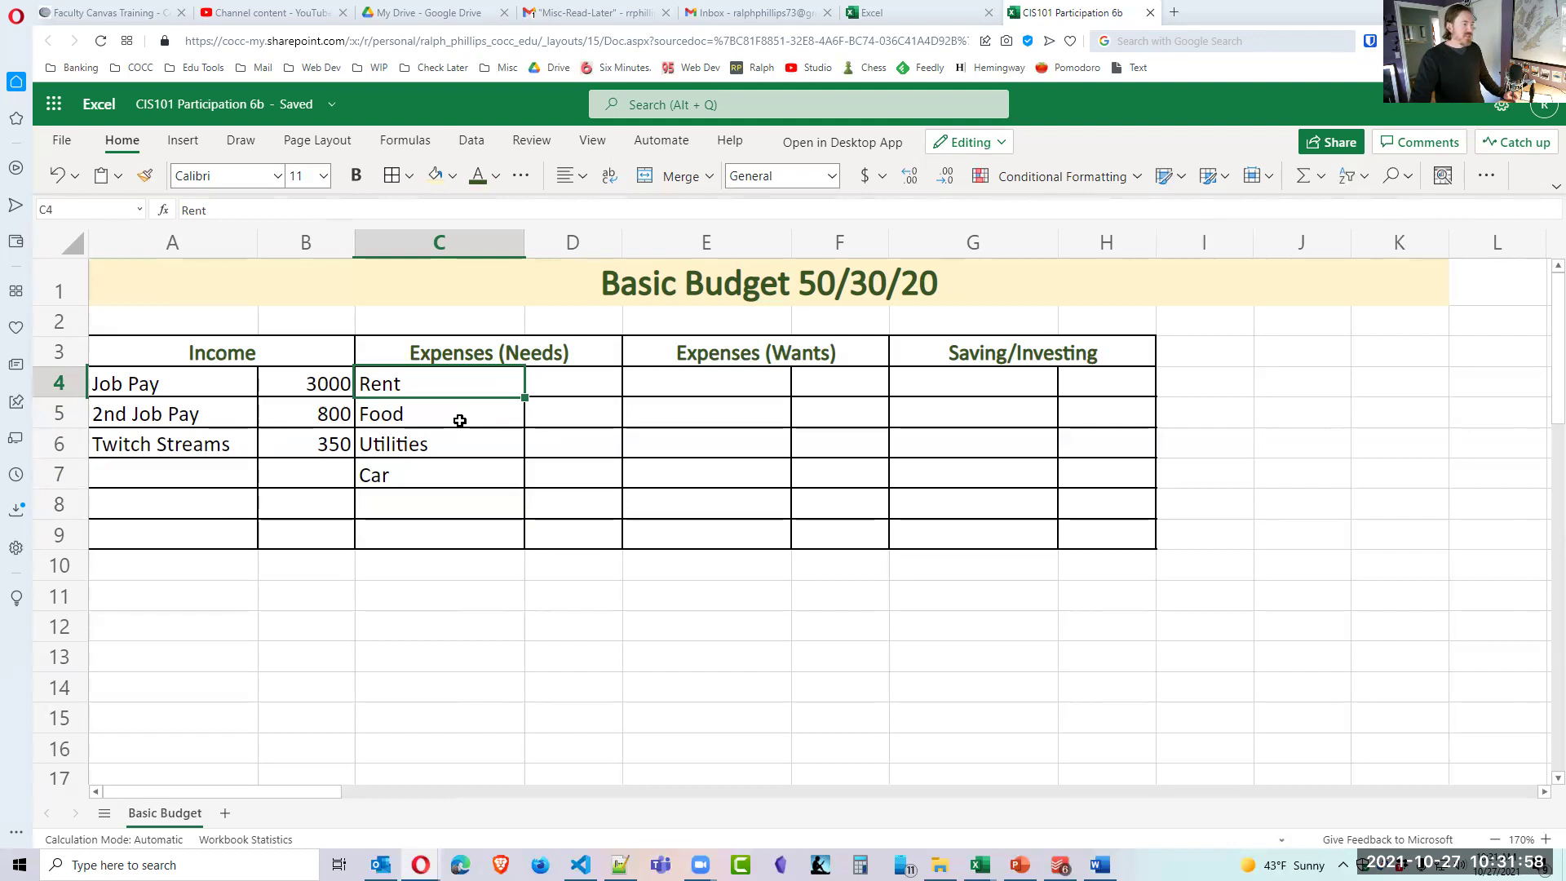
left_click(459, 416)
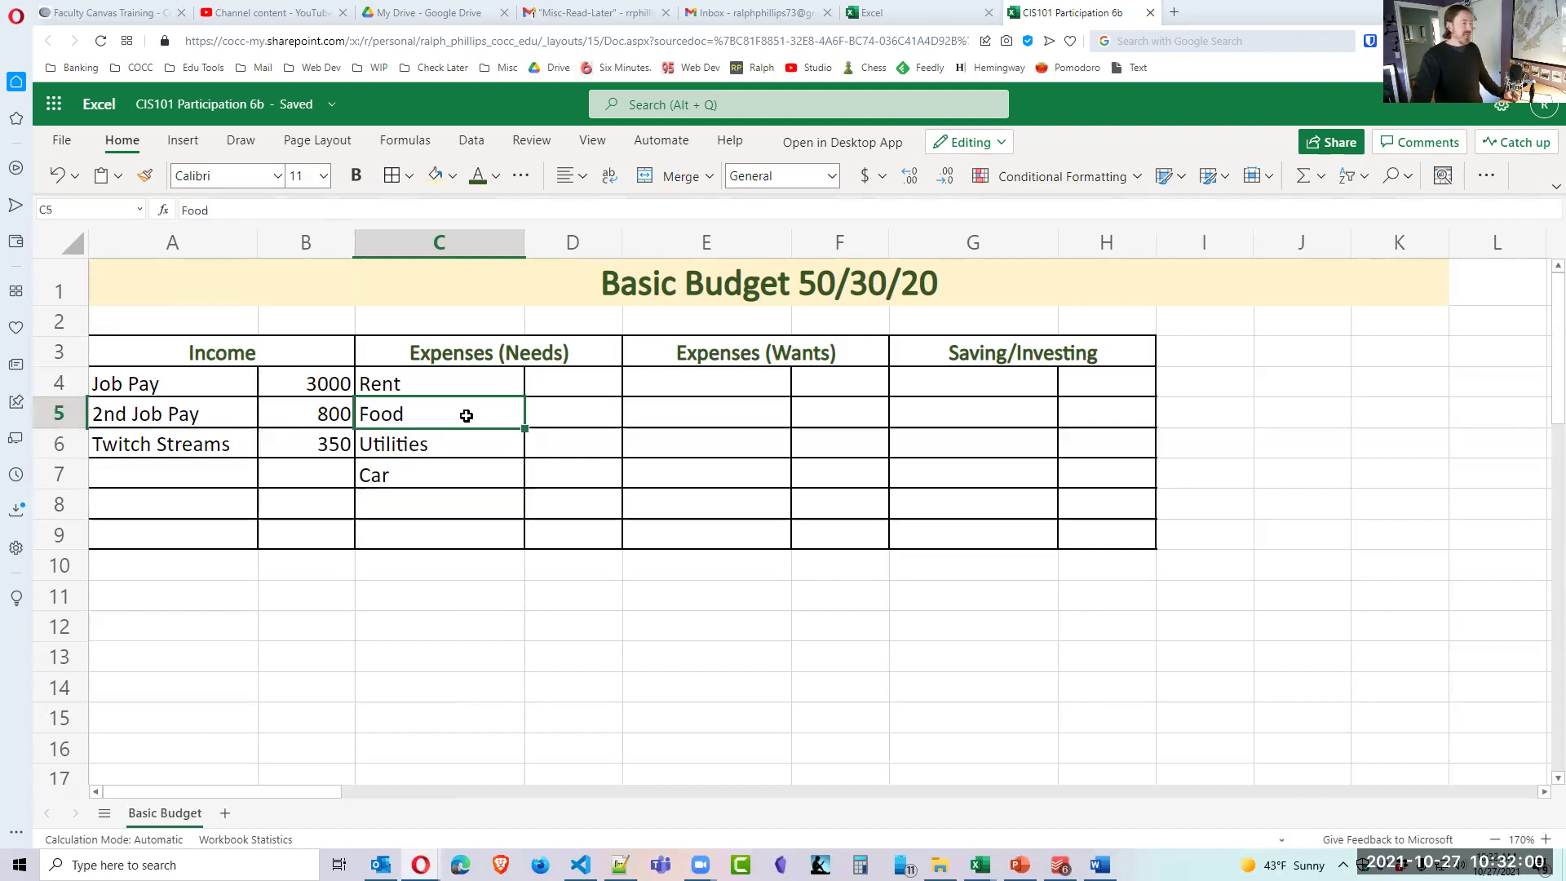
left_click(460, 446)
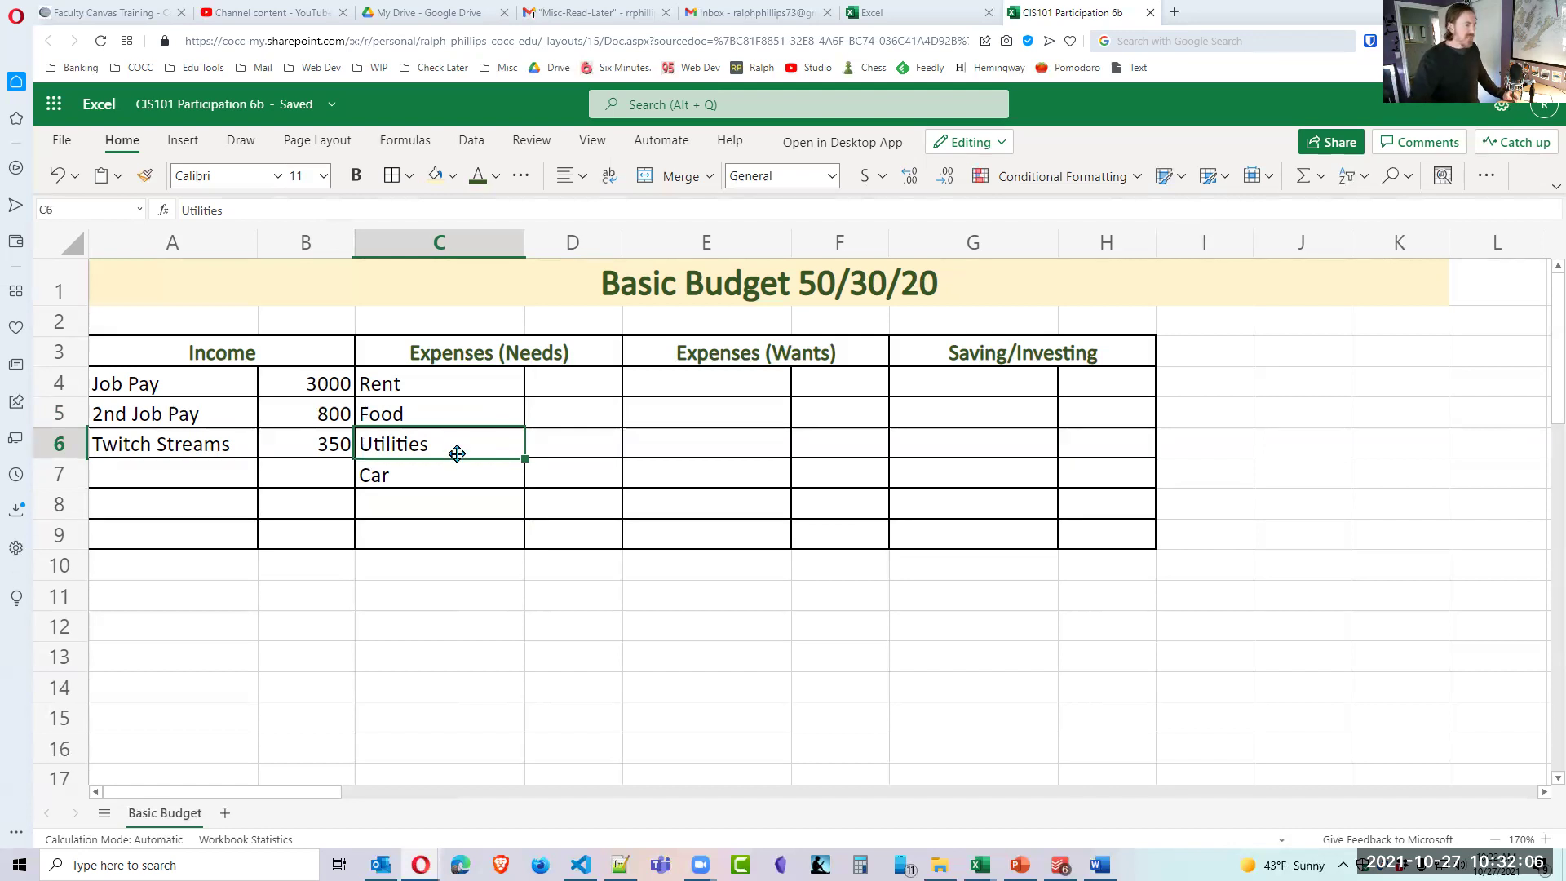
left_click(458, 471)
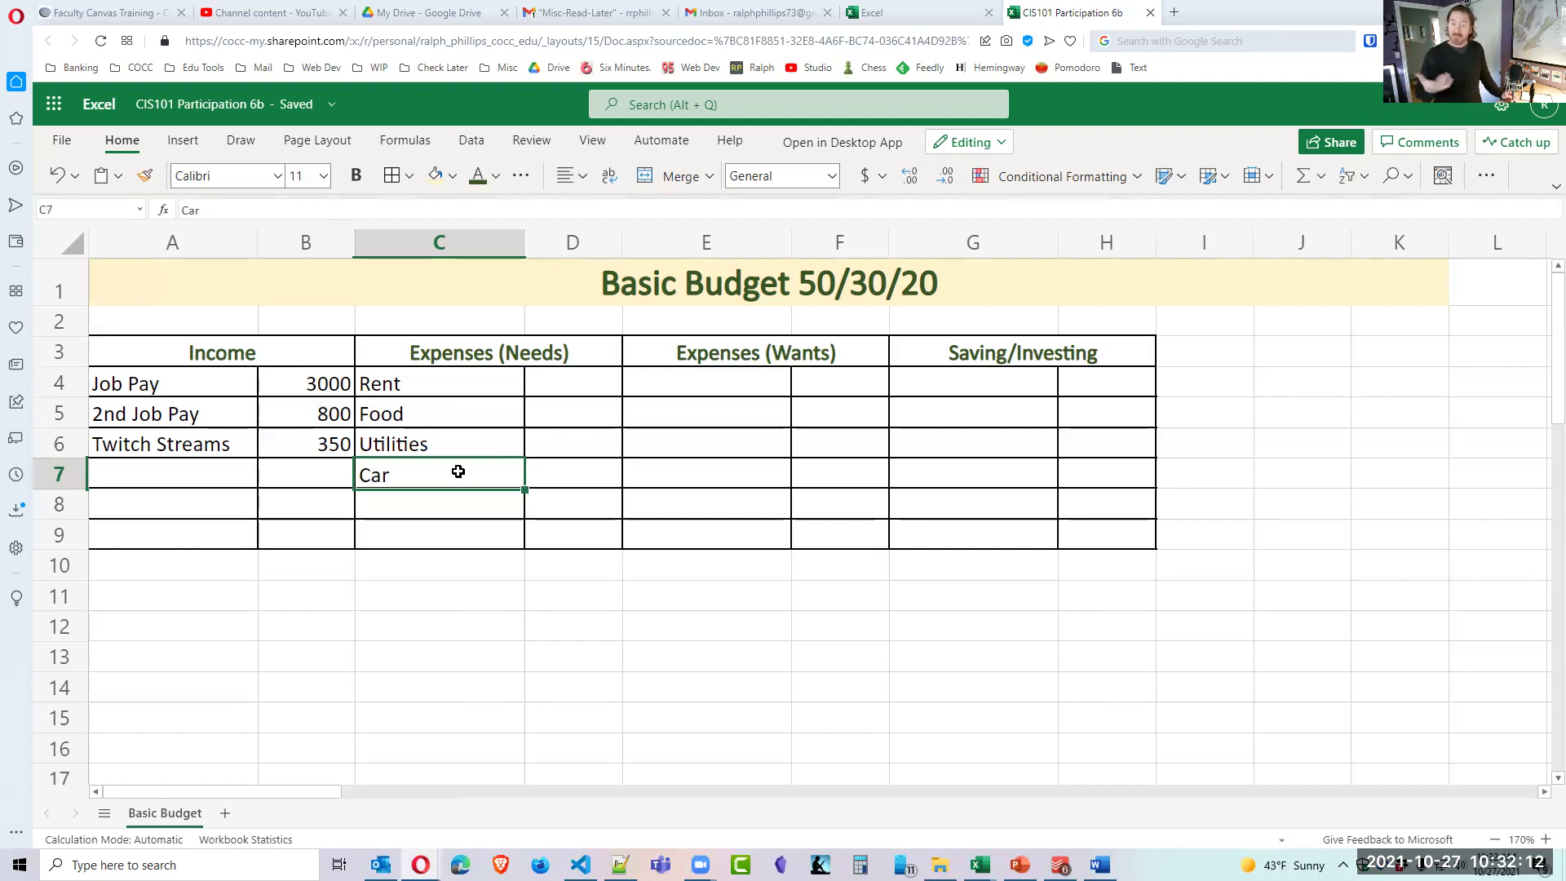
Enter the needs amounts 1600 for Rent, 400 for Food, 200 for Utilities and 90 for Car in cells D4:D7.
left_click(706, 464)
left_click(696, 384)
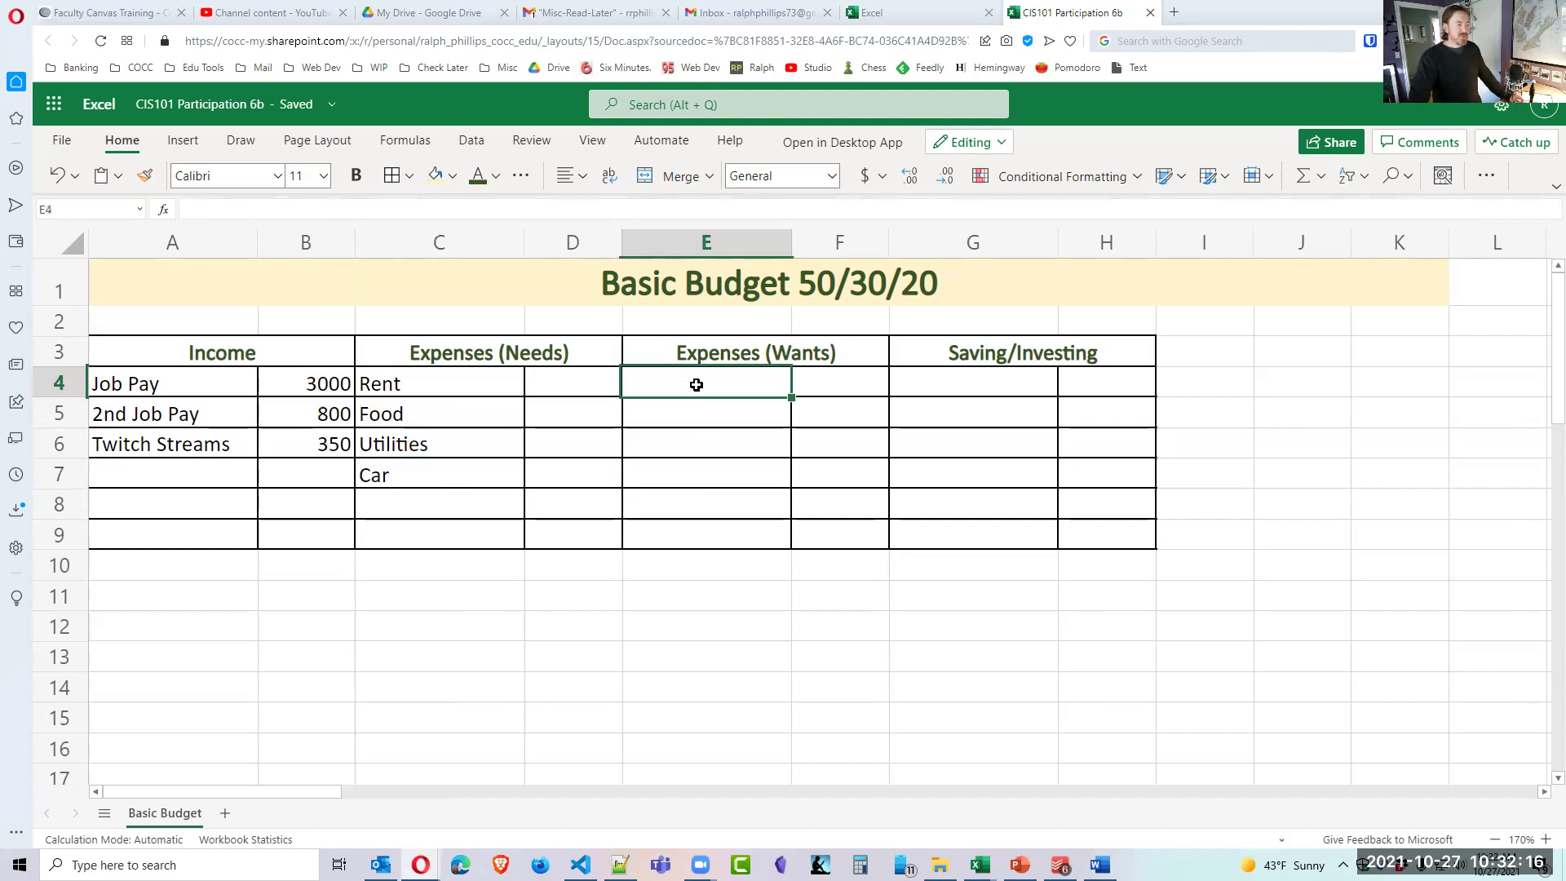
left_click(607, 391)
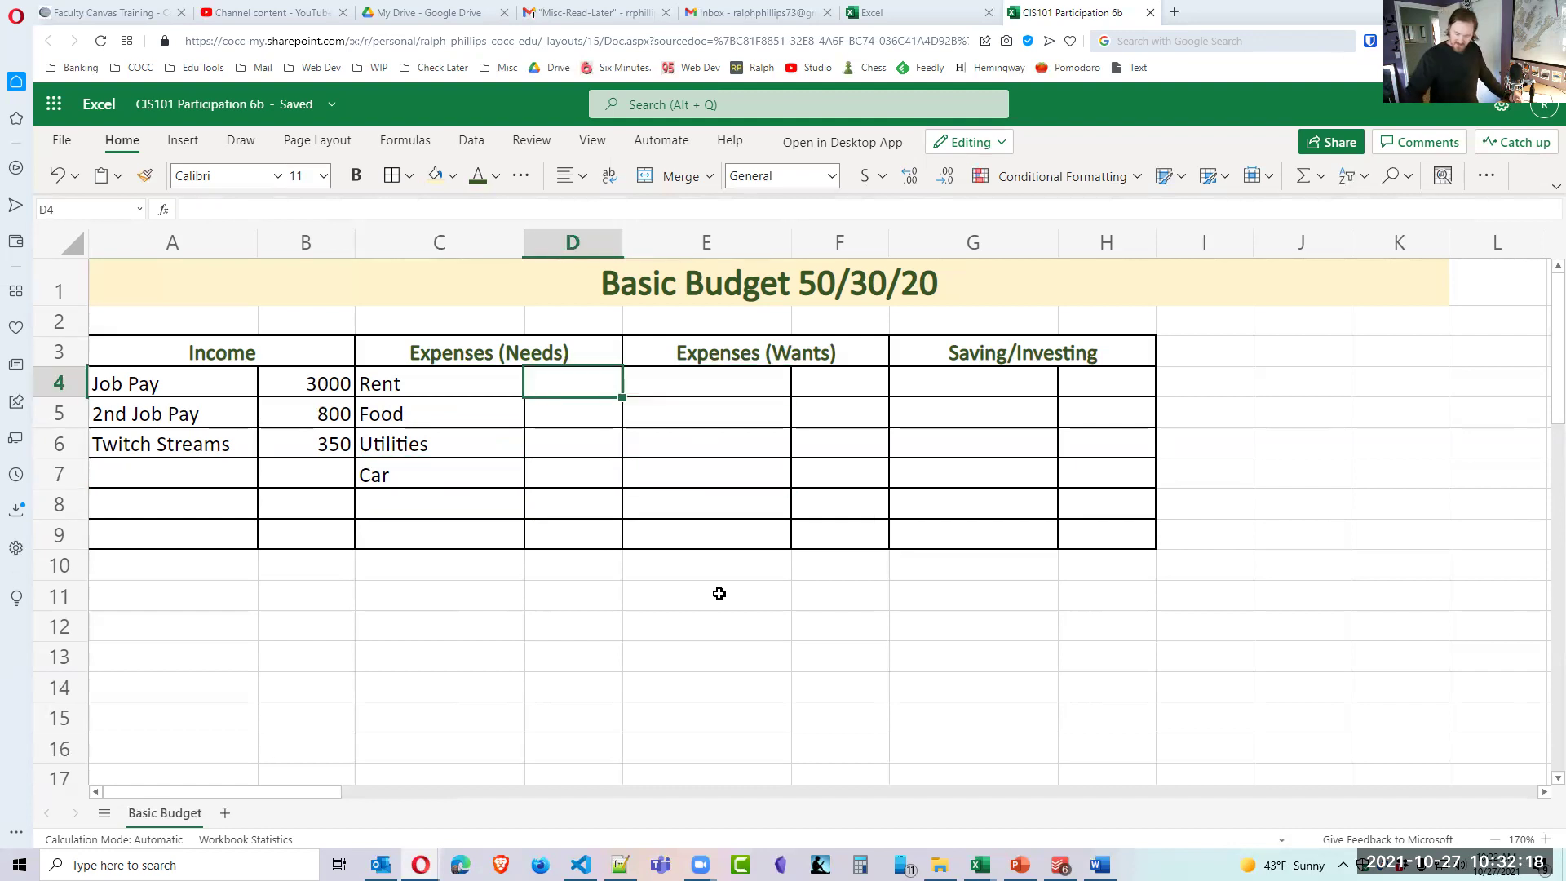
type("1600")
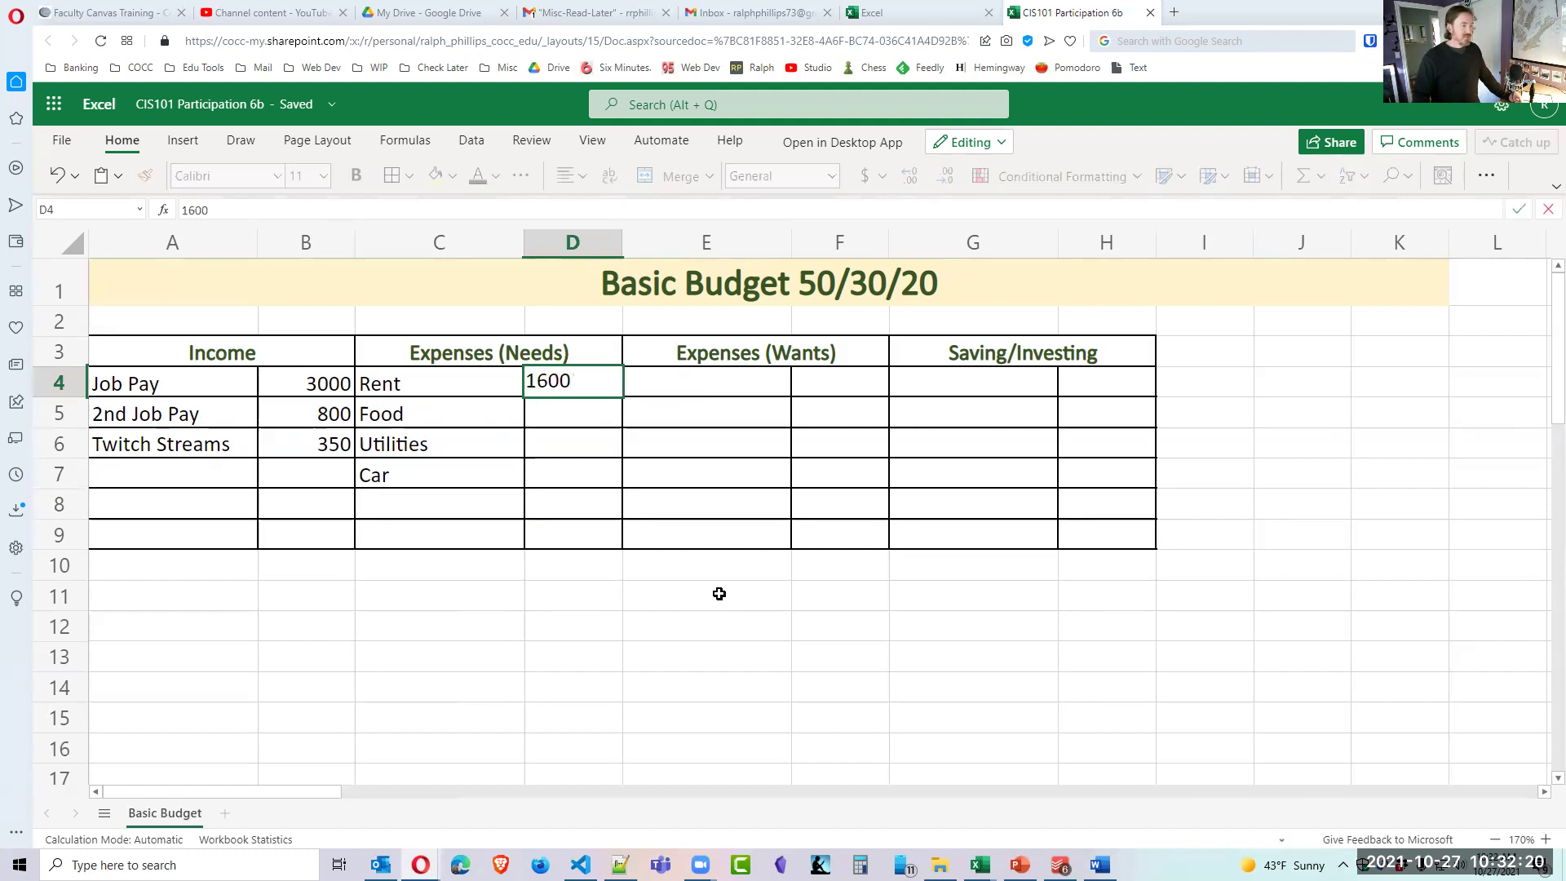
key("Return")
type("400")
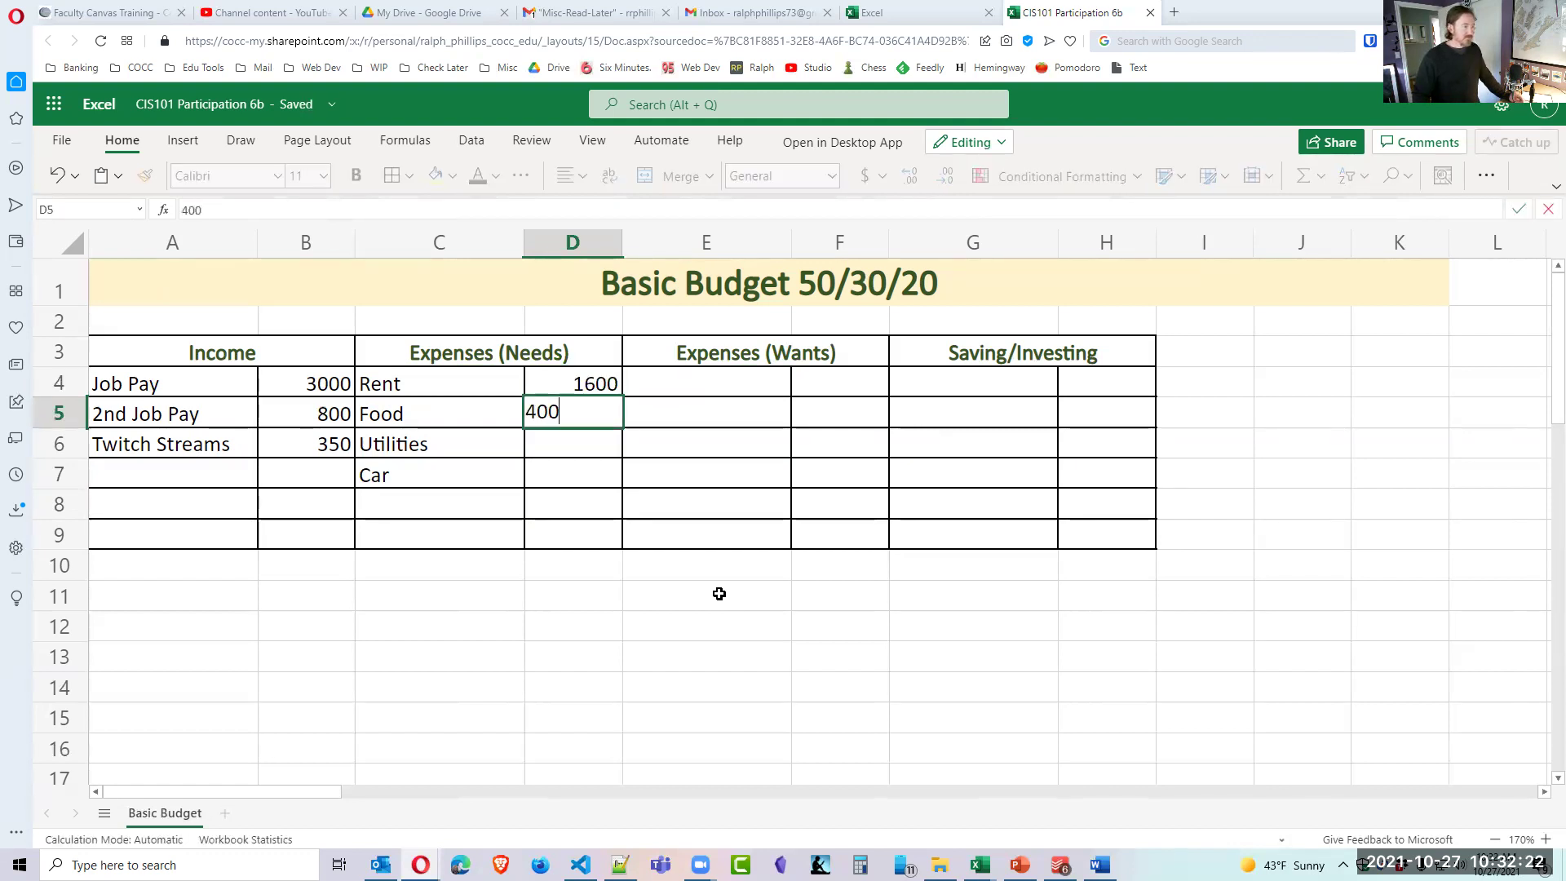
key("Return")
type("200")
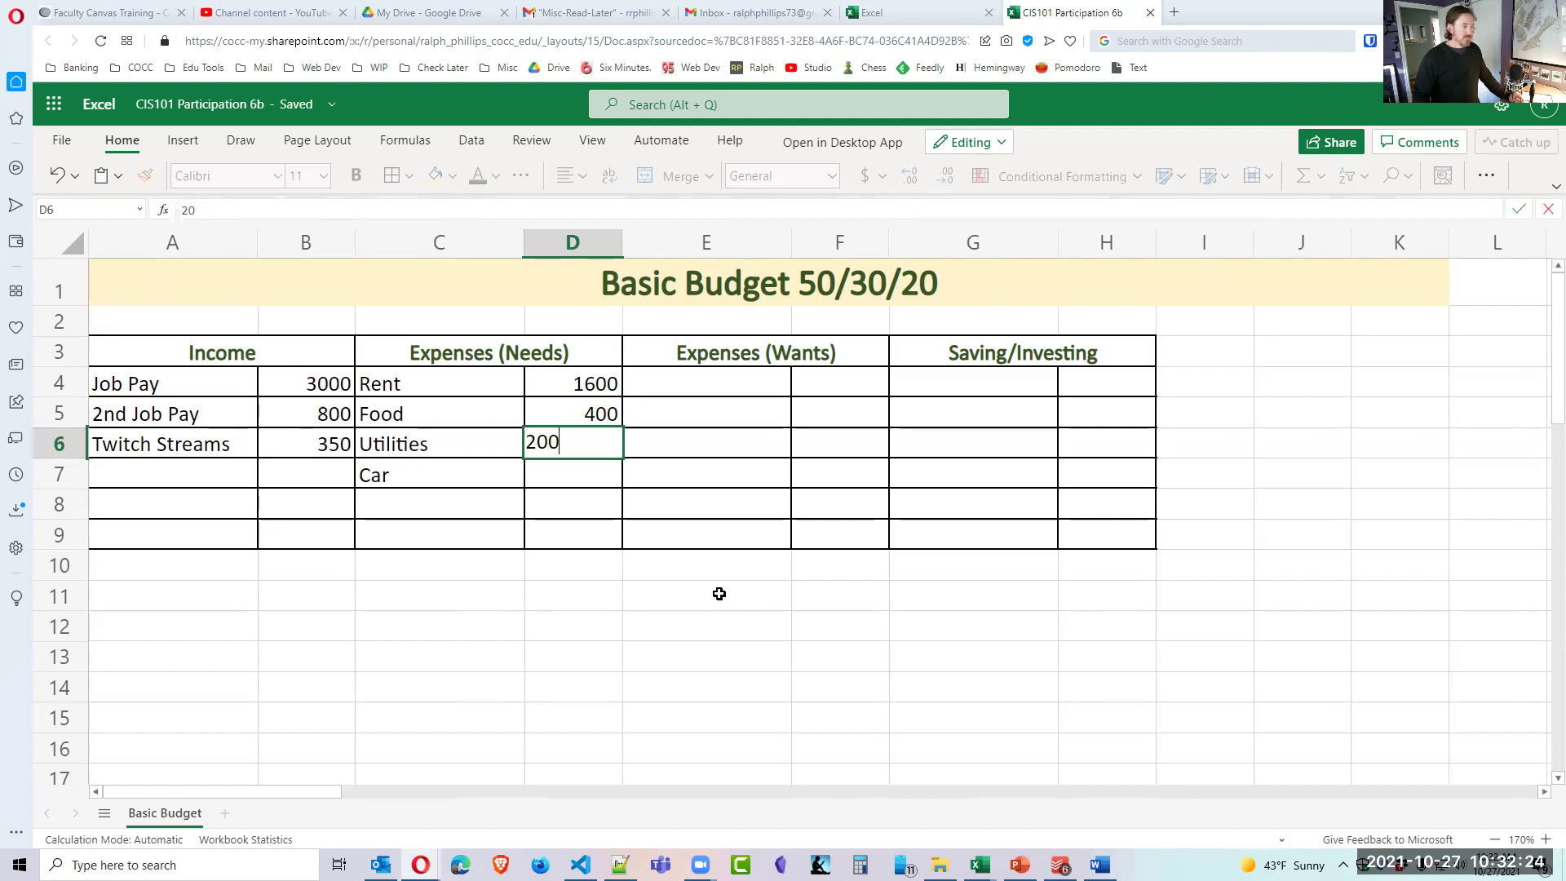
key("Return")
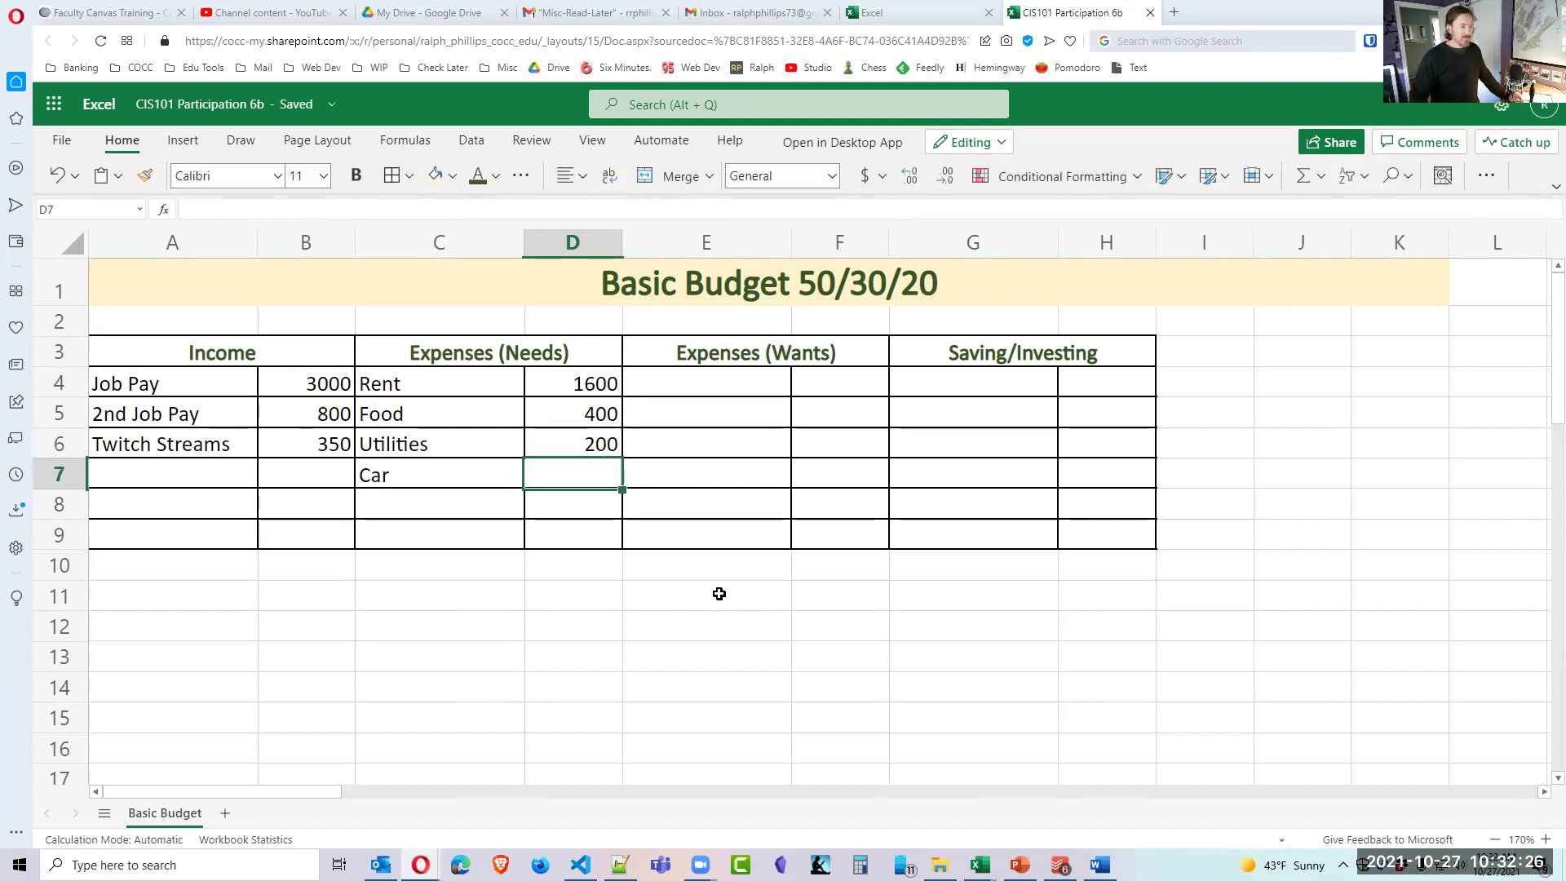
type("90")
key("Return")
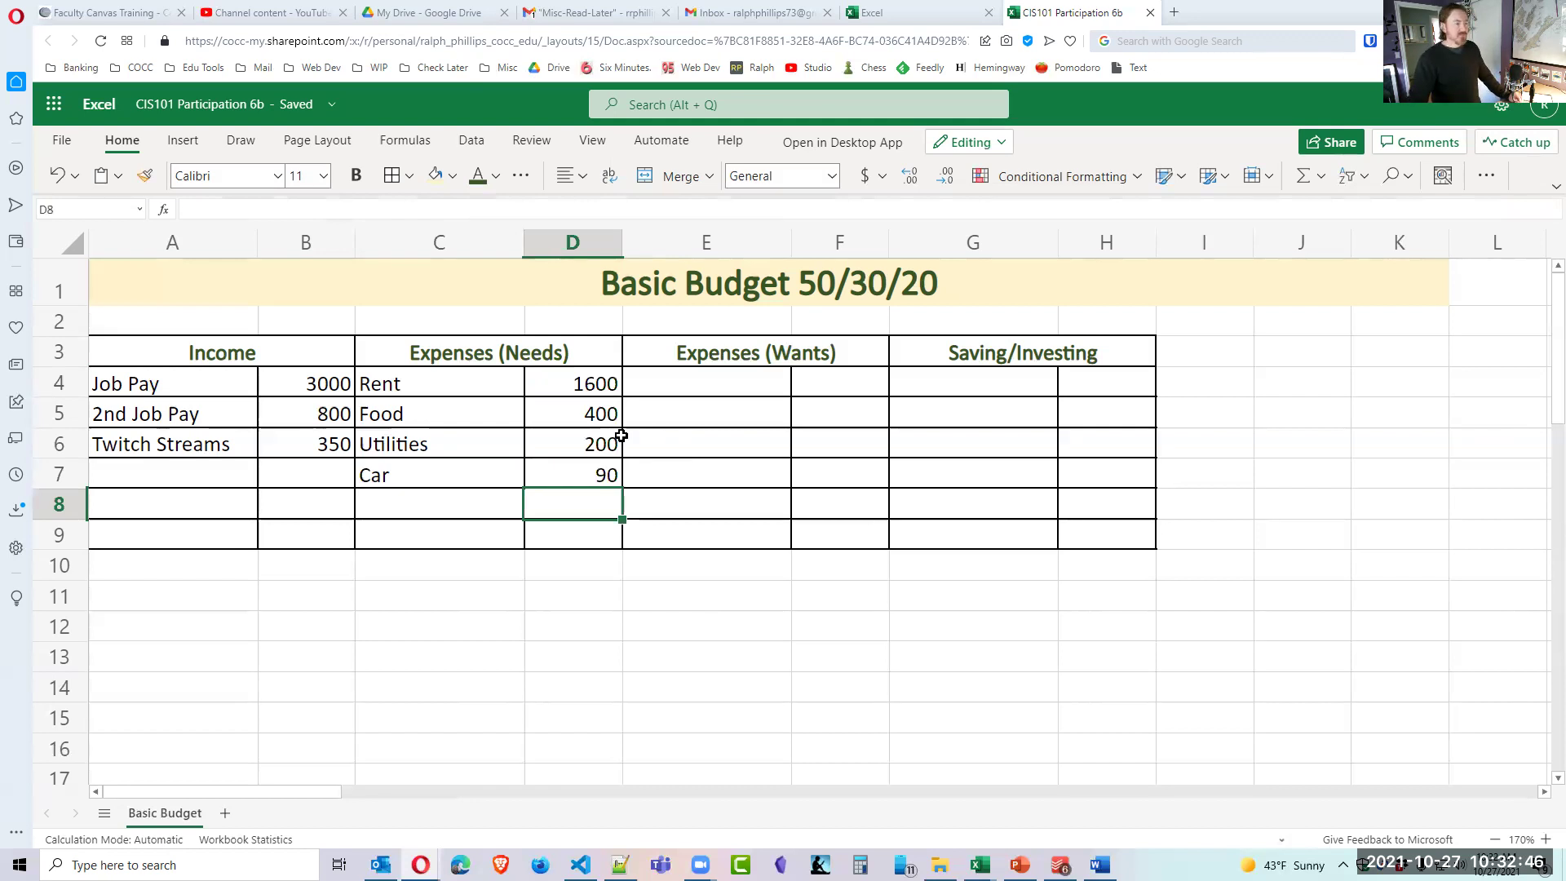
left_click(771, 429)
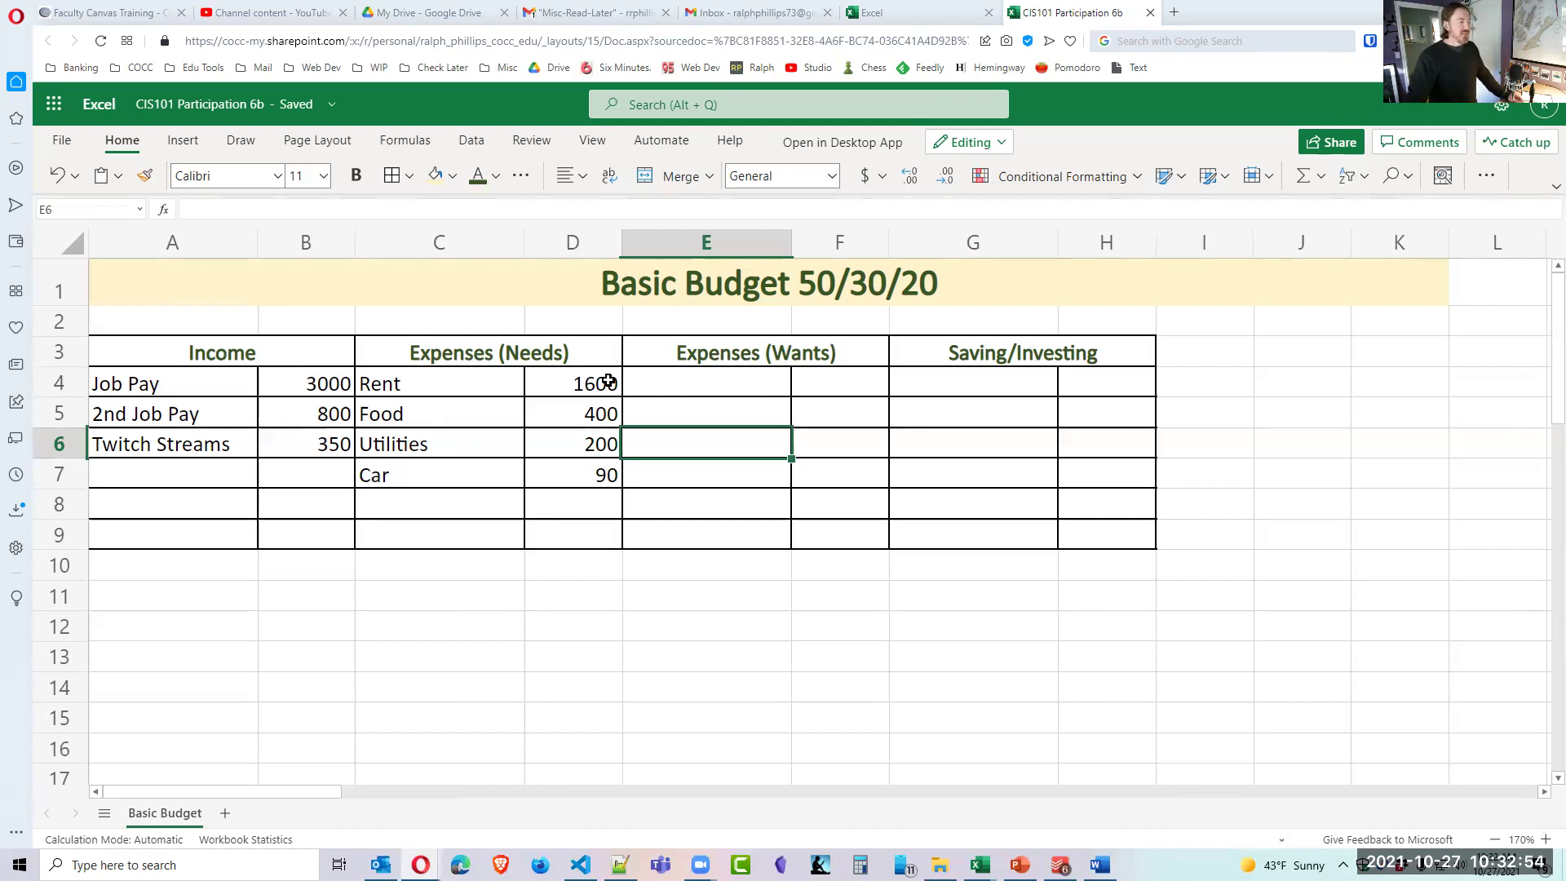
left_click(554, 446)
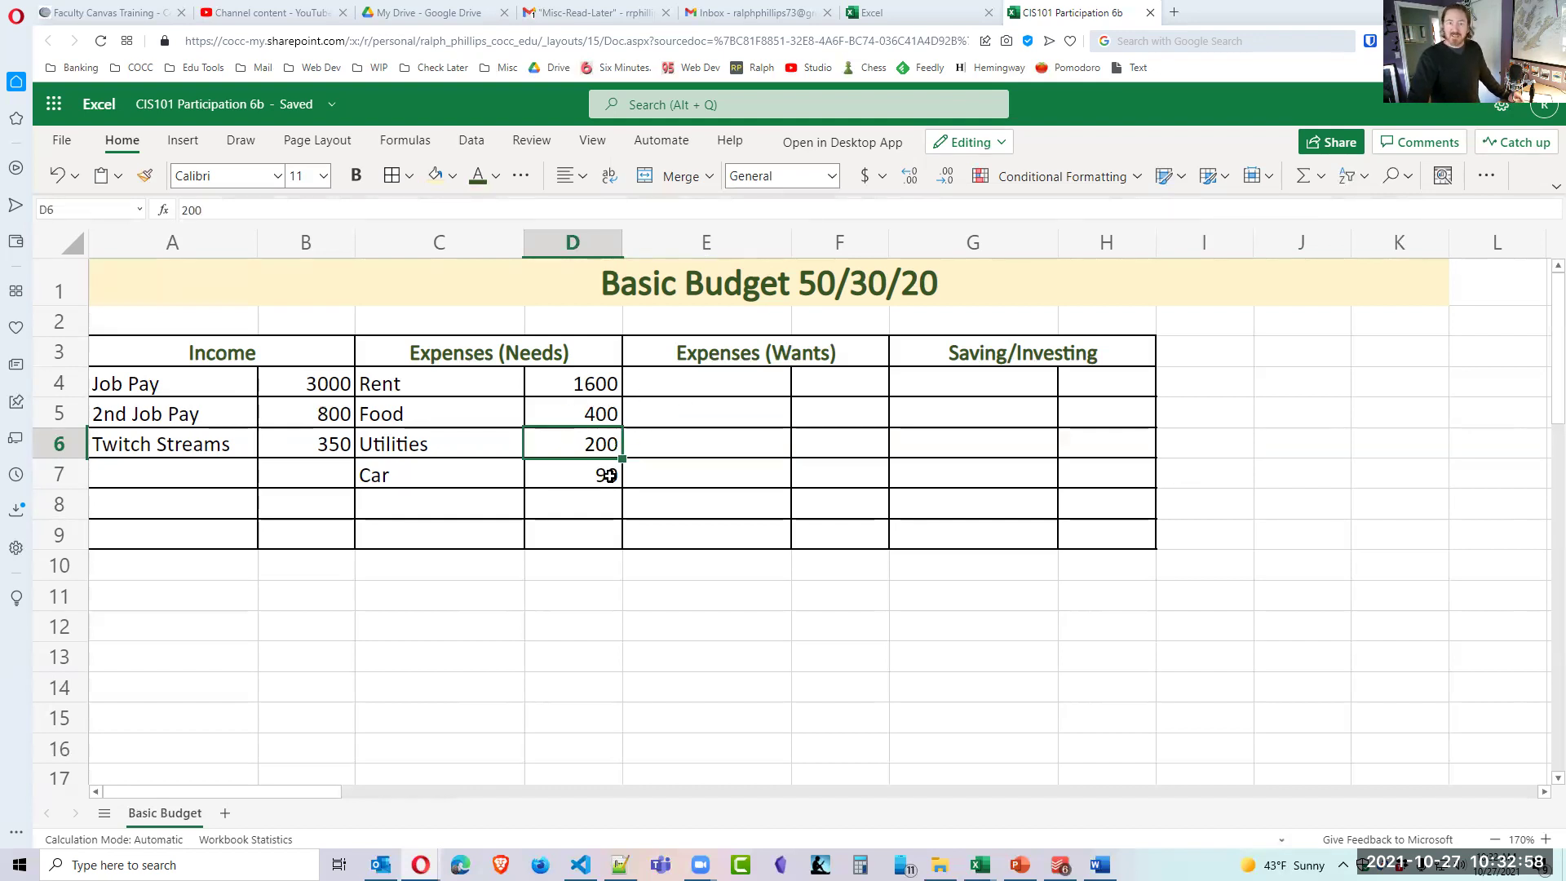
left_click(839, 472)
List the wants Dining Out, TV Streaming and Entertainments in cells E4:E6 under Expenses (Wants).
left_click(723, 388)
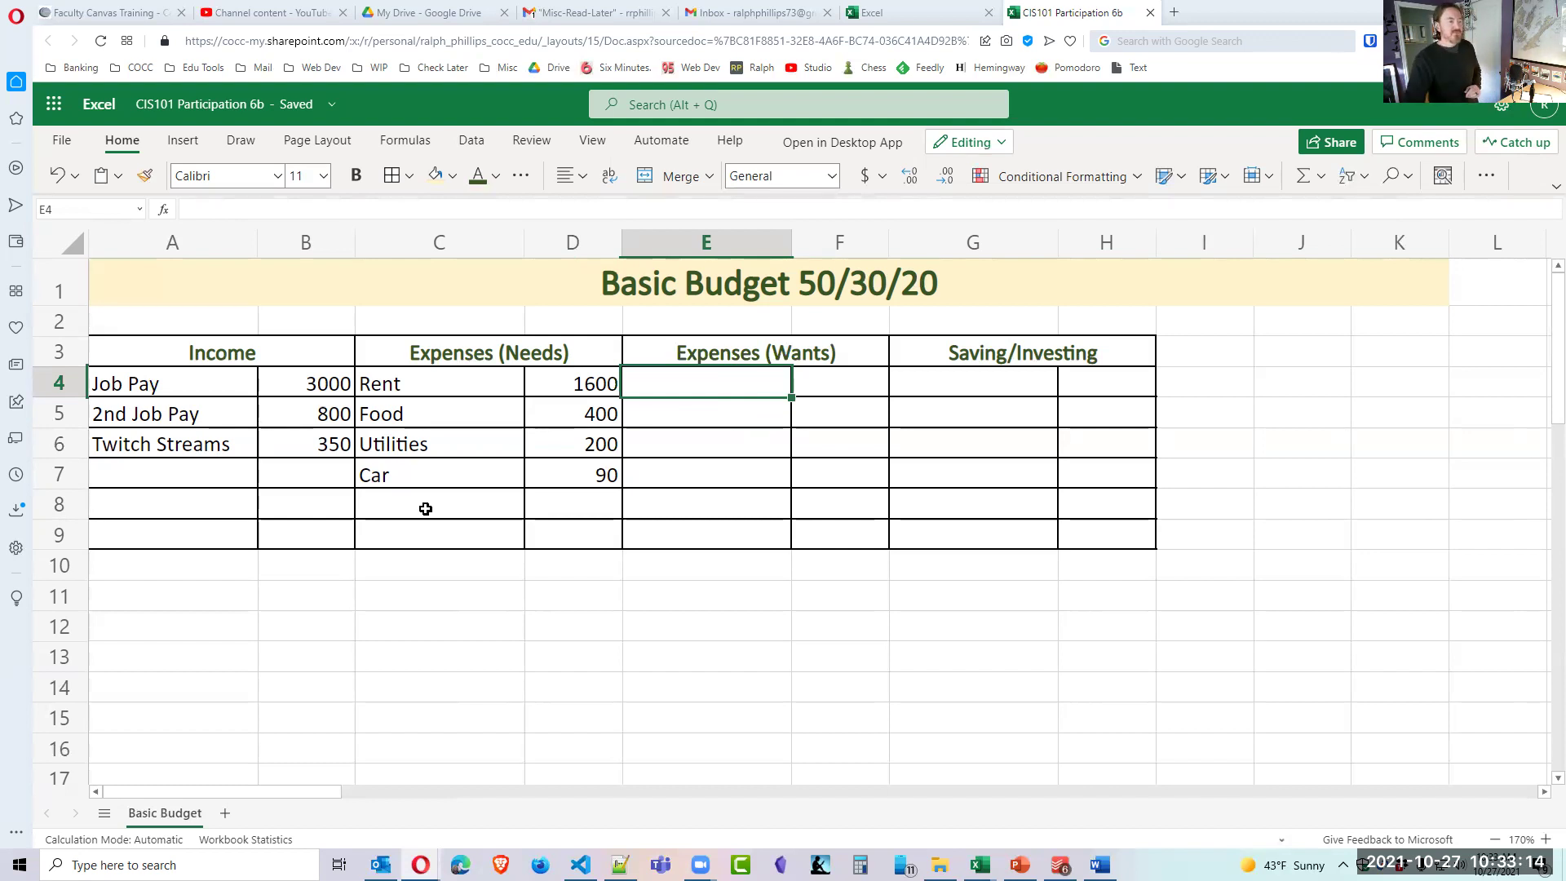
type("Dining ")
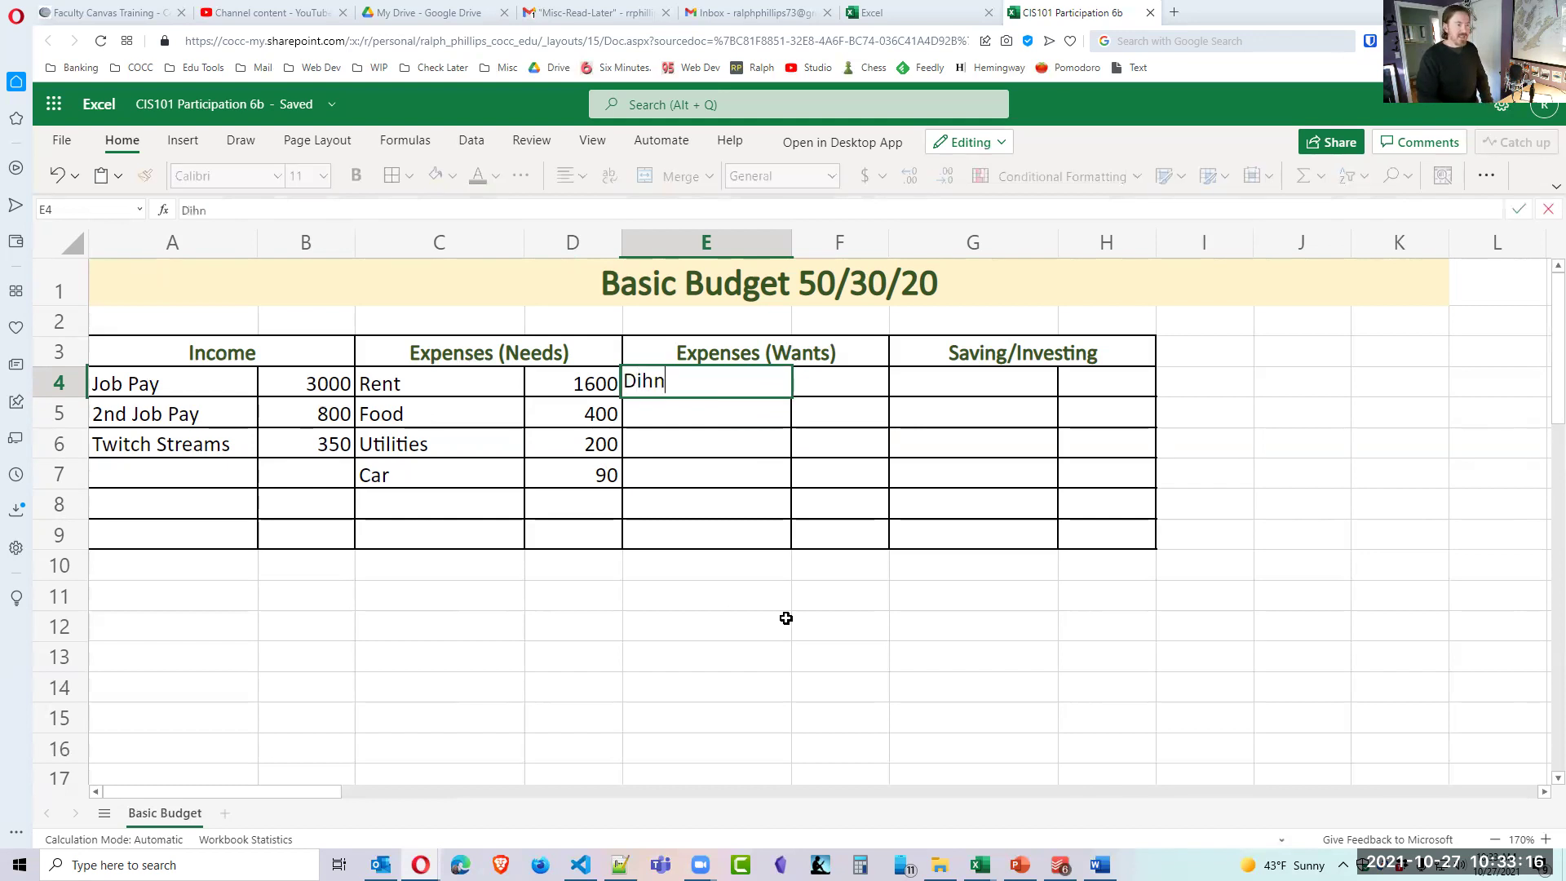
type("Out")
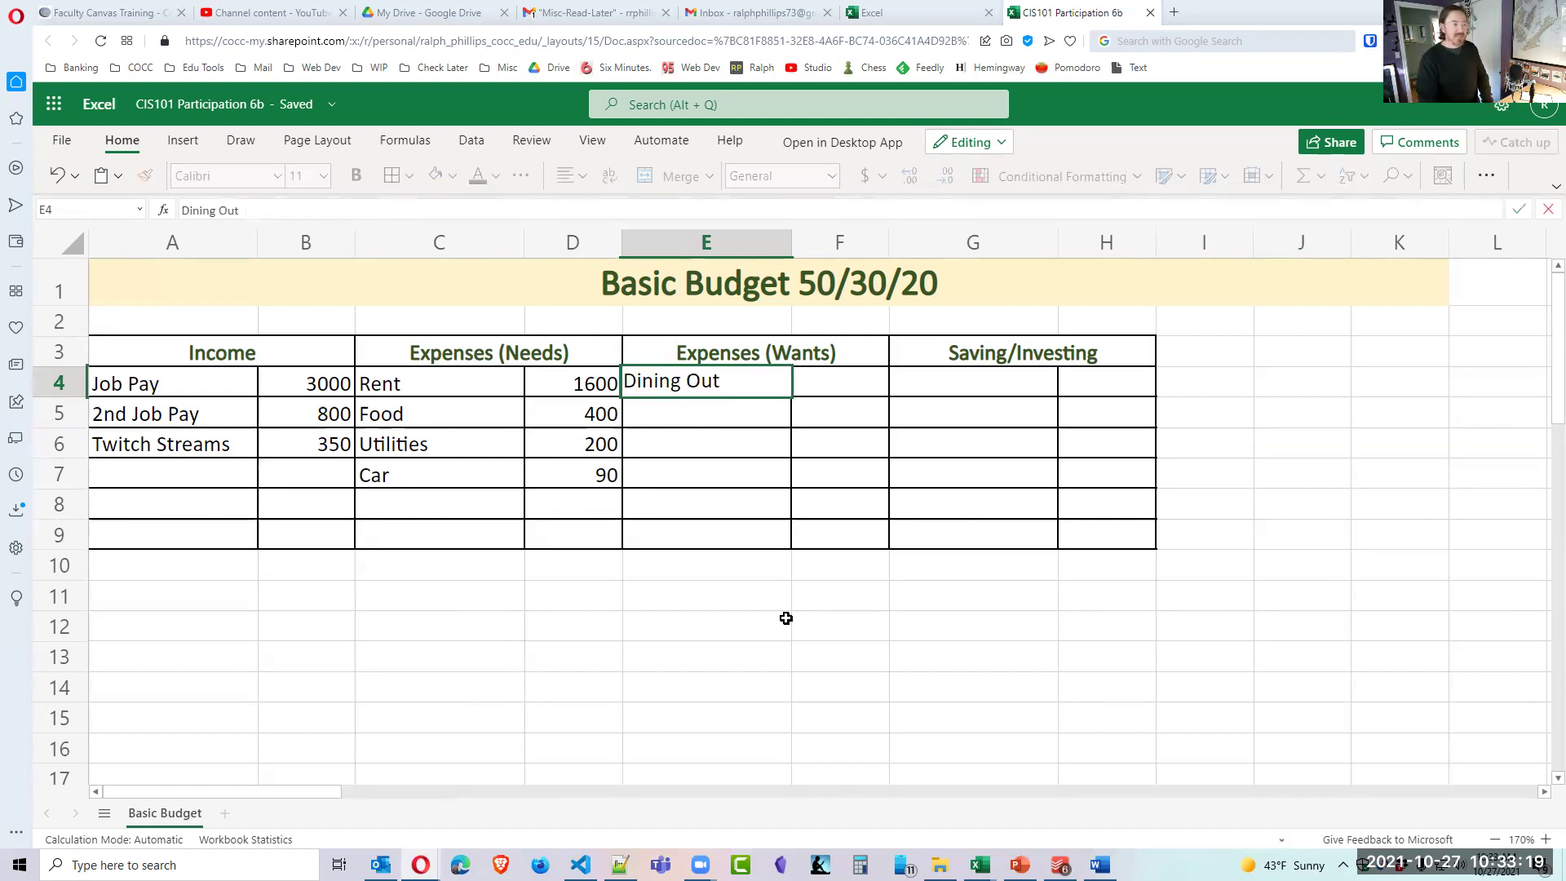
key("Return")
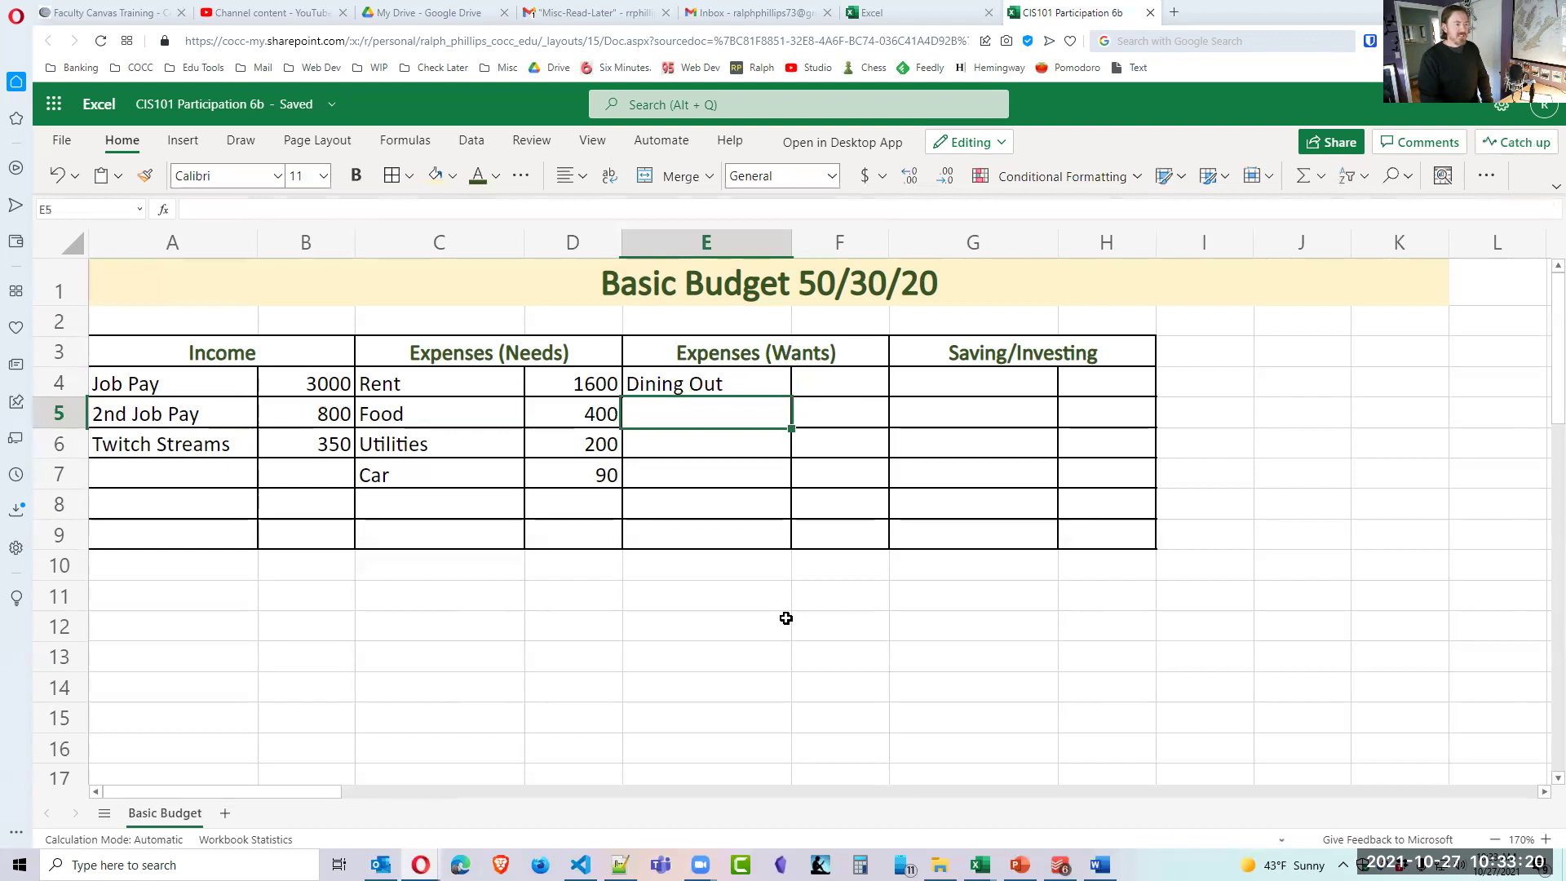
type("Tv")
key("BackSpace")
key("BackSpace")
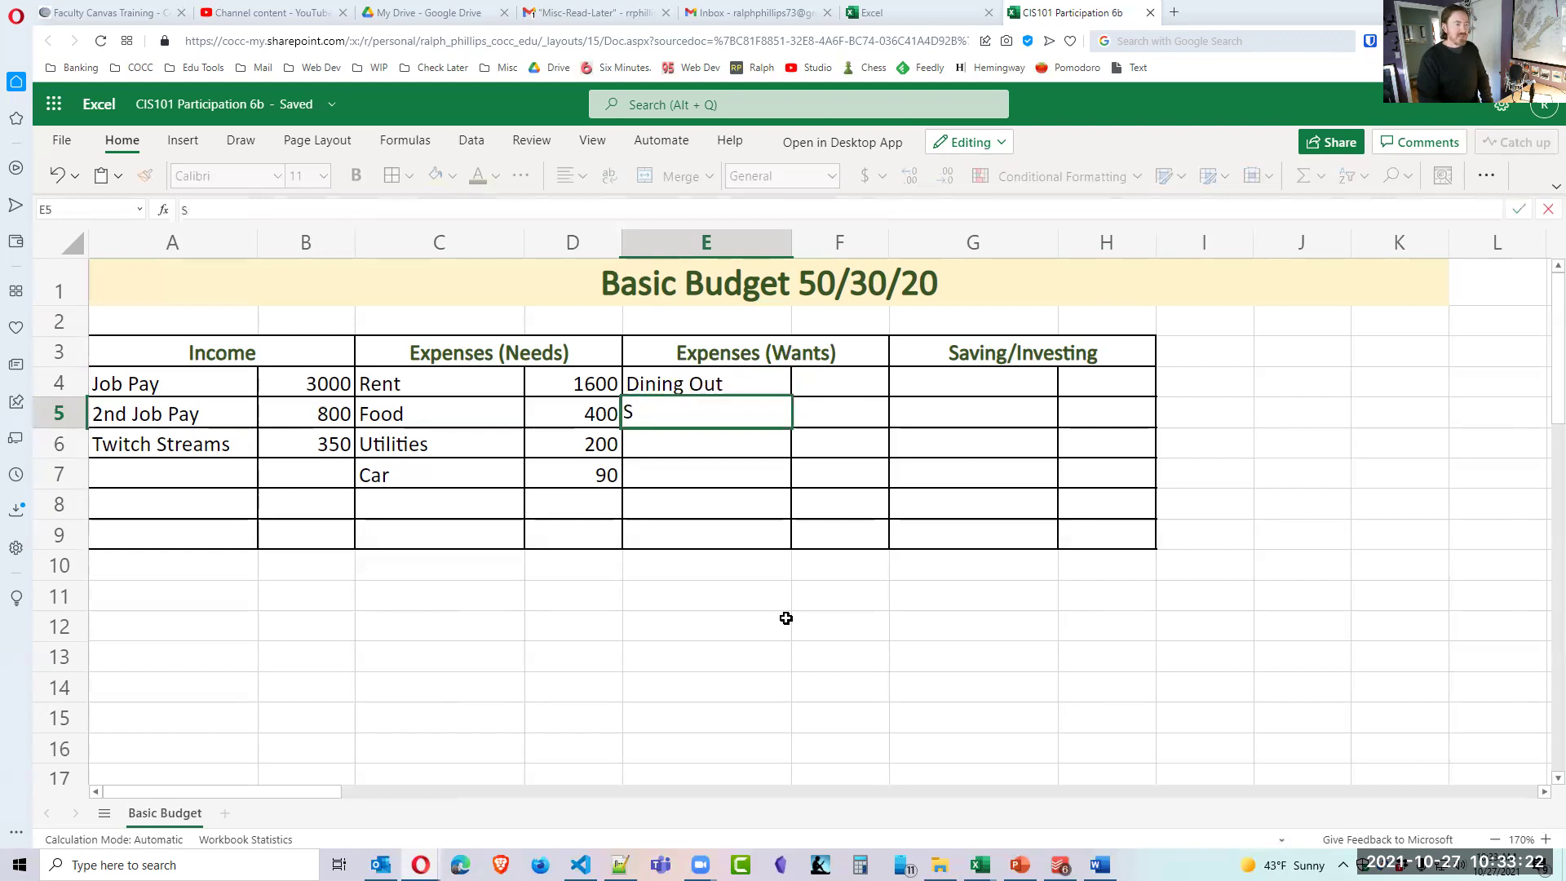
type("TV Streaming")
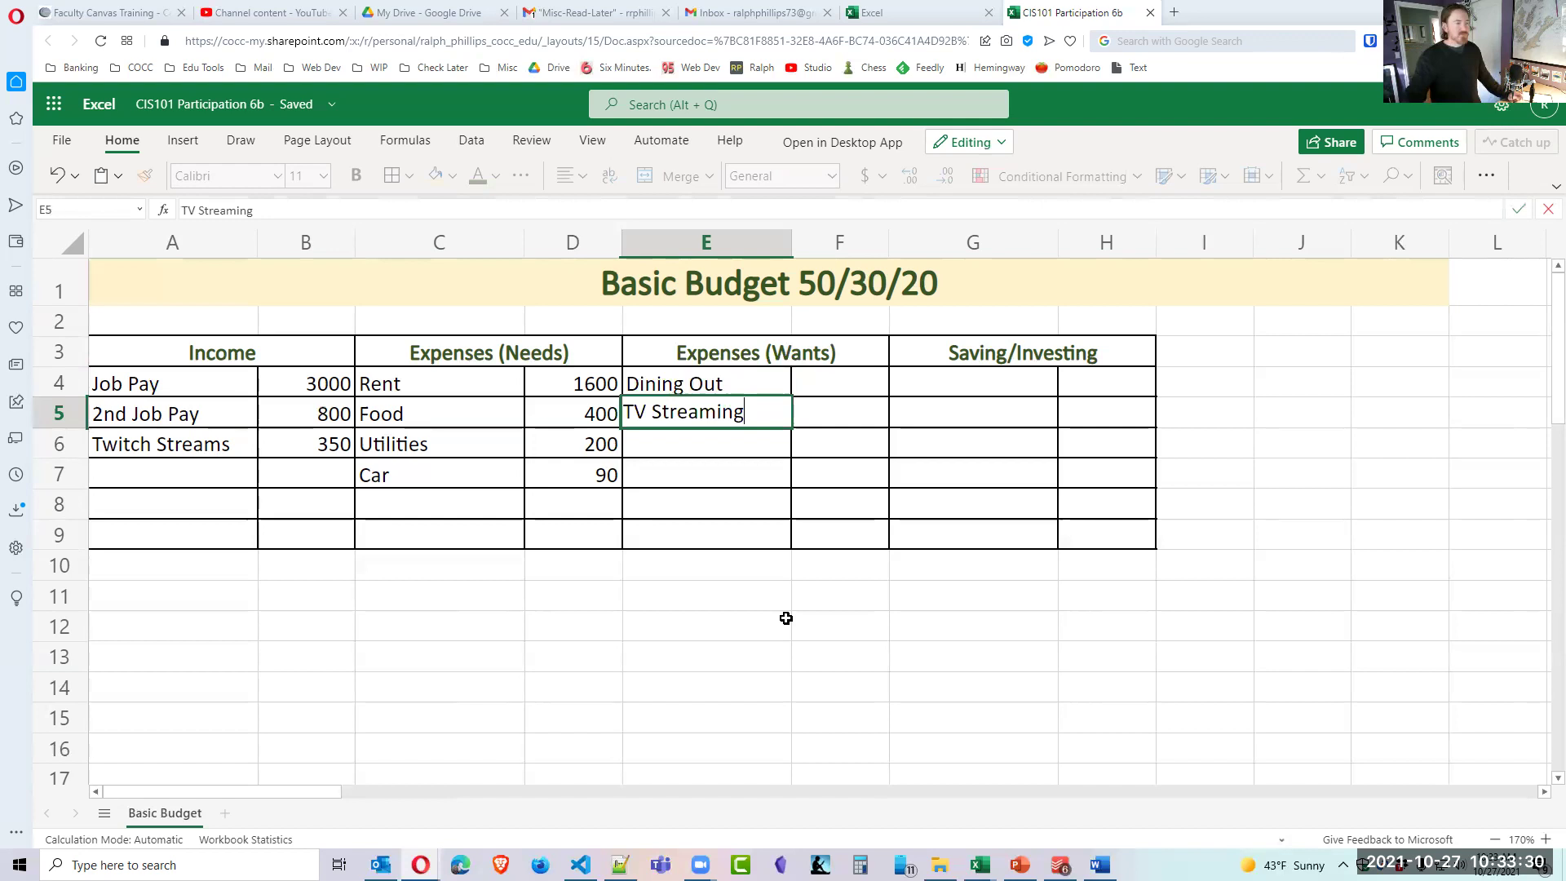
left_click(722, 447)
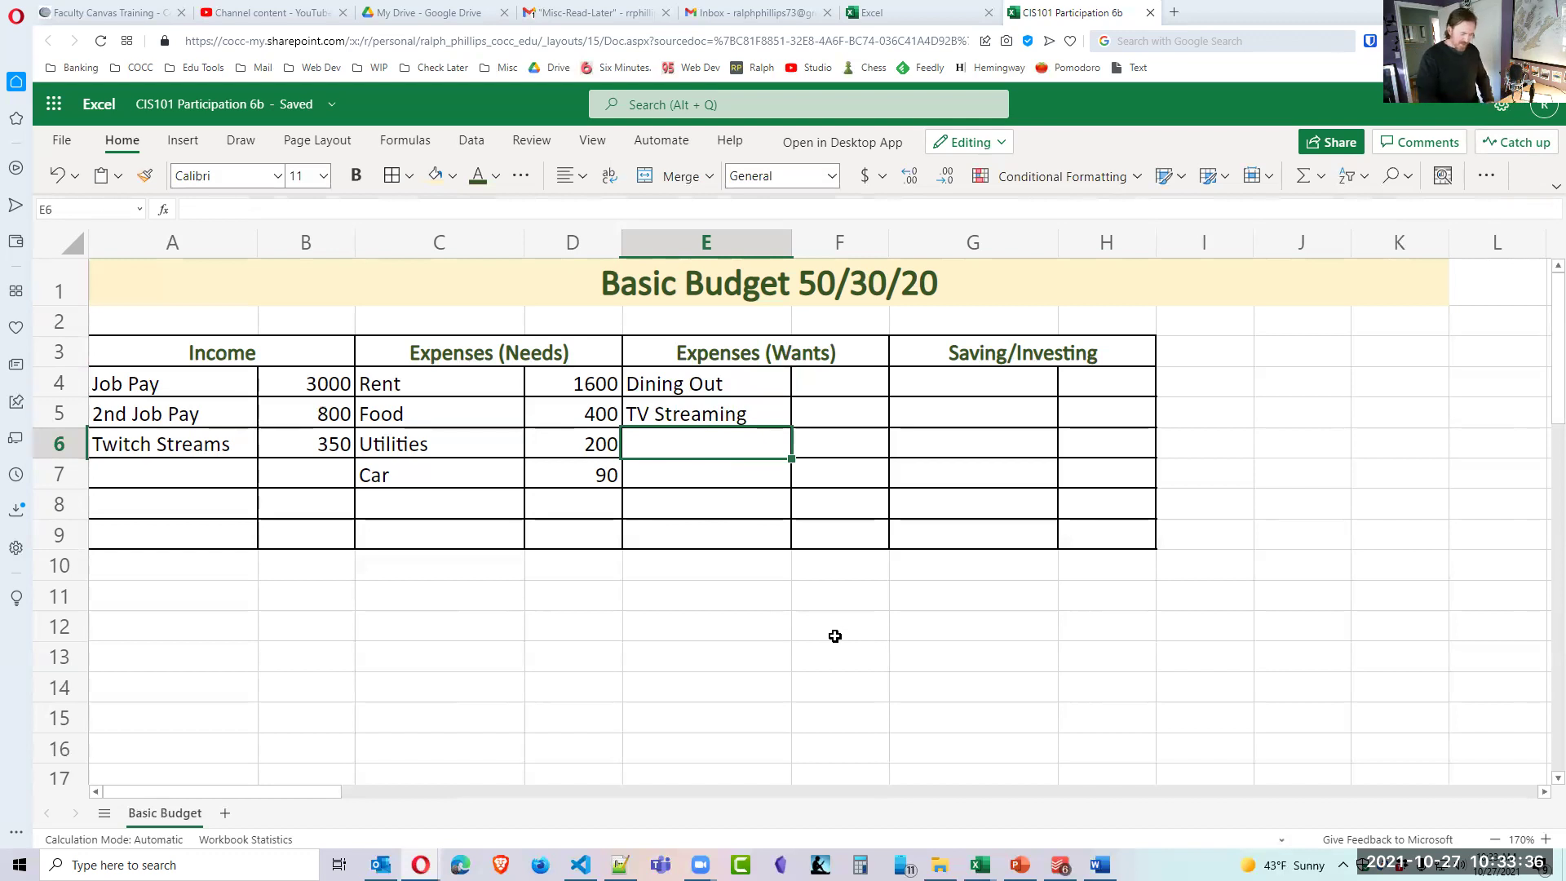
type("Entertainments")
key("Return")
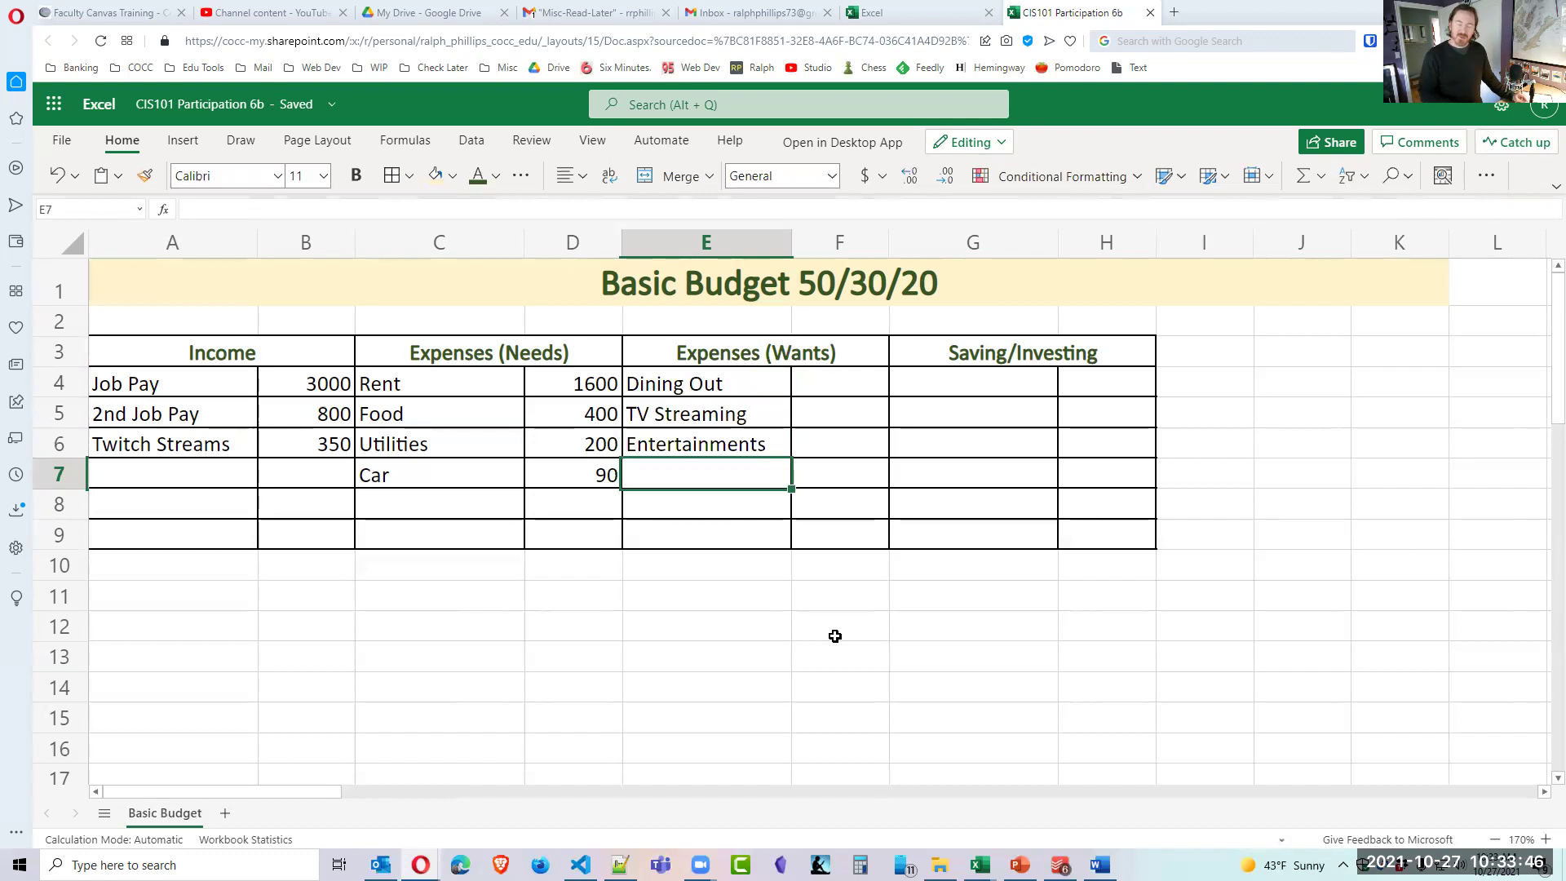
left_click(721, 535)
left_click(719, 510)
left_click(717, 476)
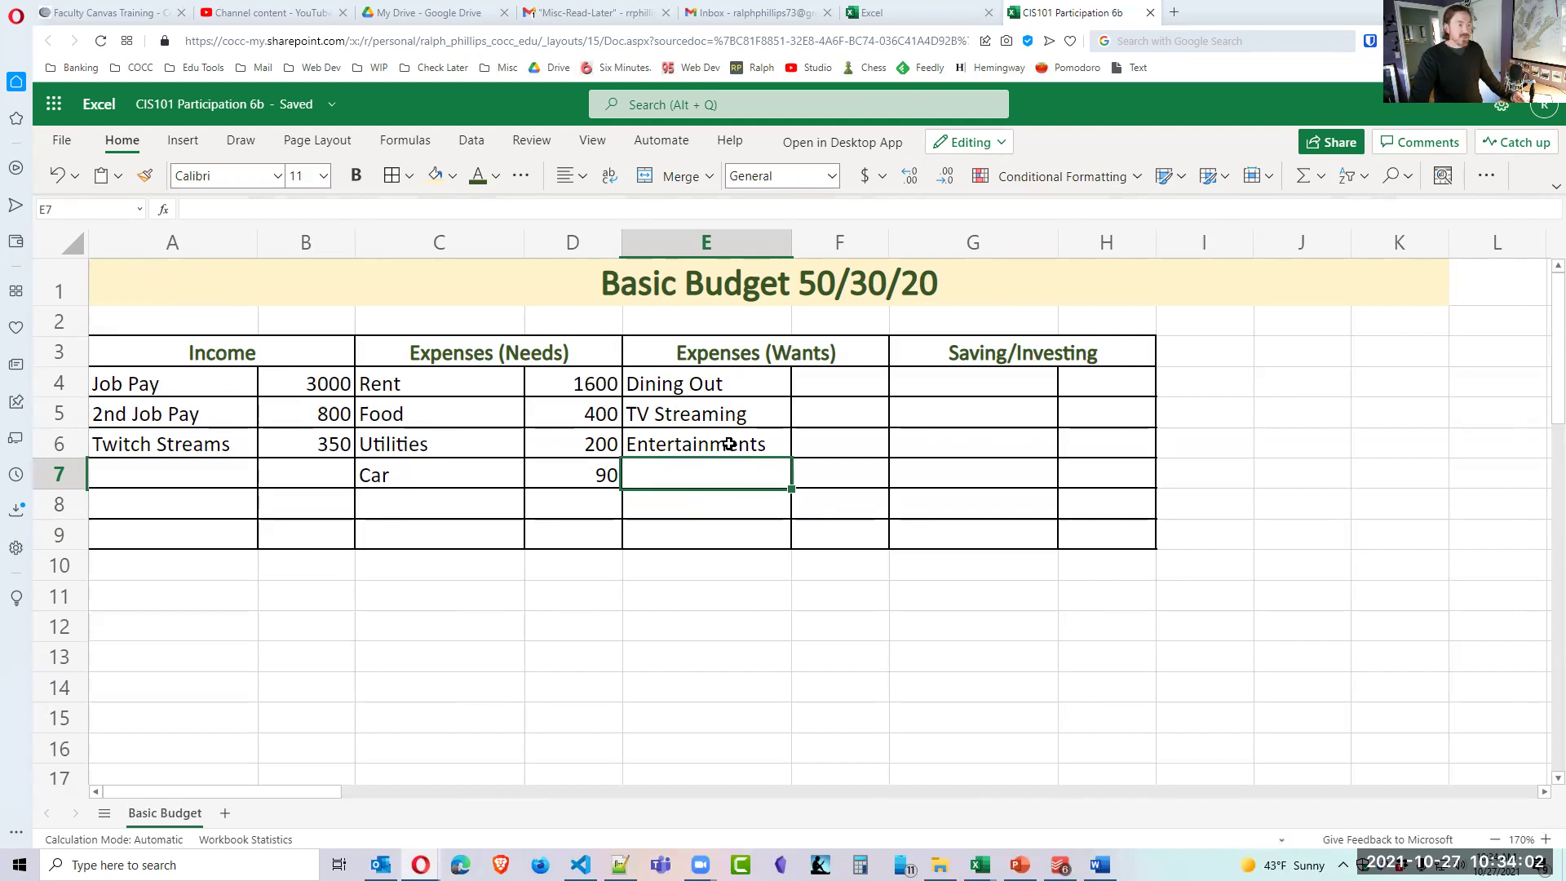
left_click(728, 444)
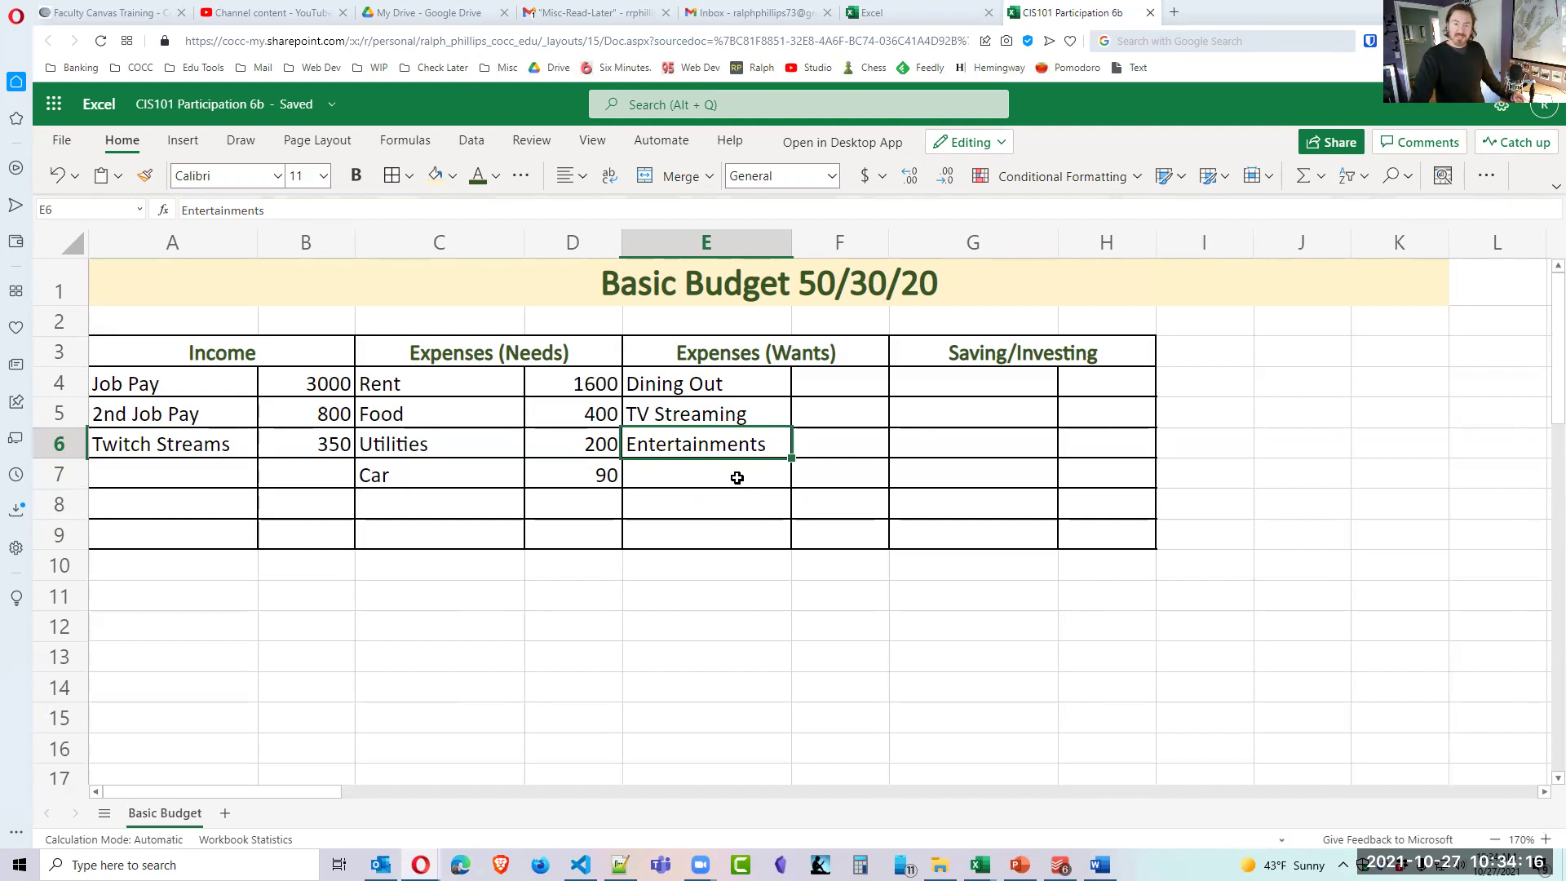
left_click(739, 472)
Correct the third wants item in cell E6 to Entertainment.
left_click(750, 447)
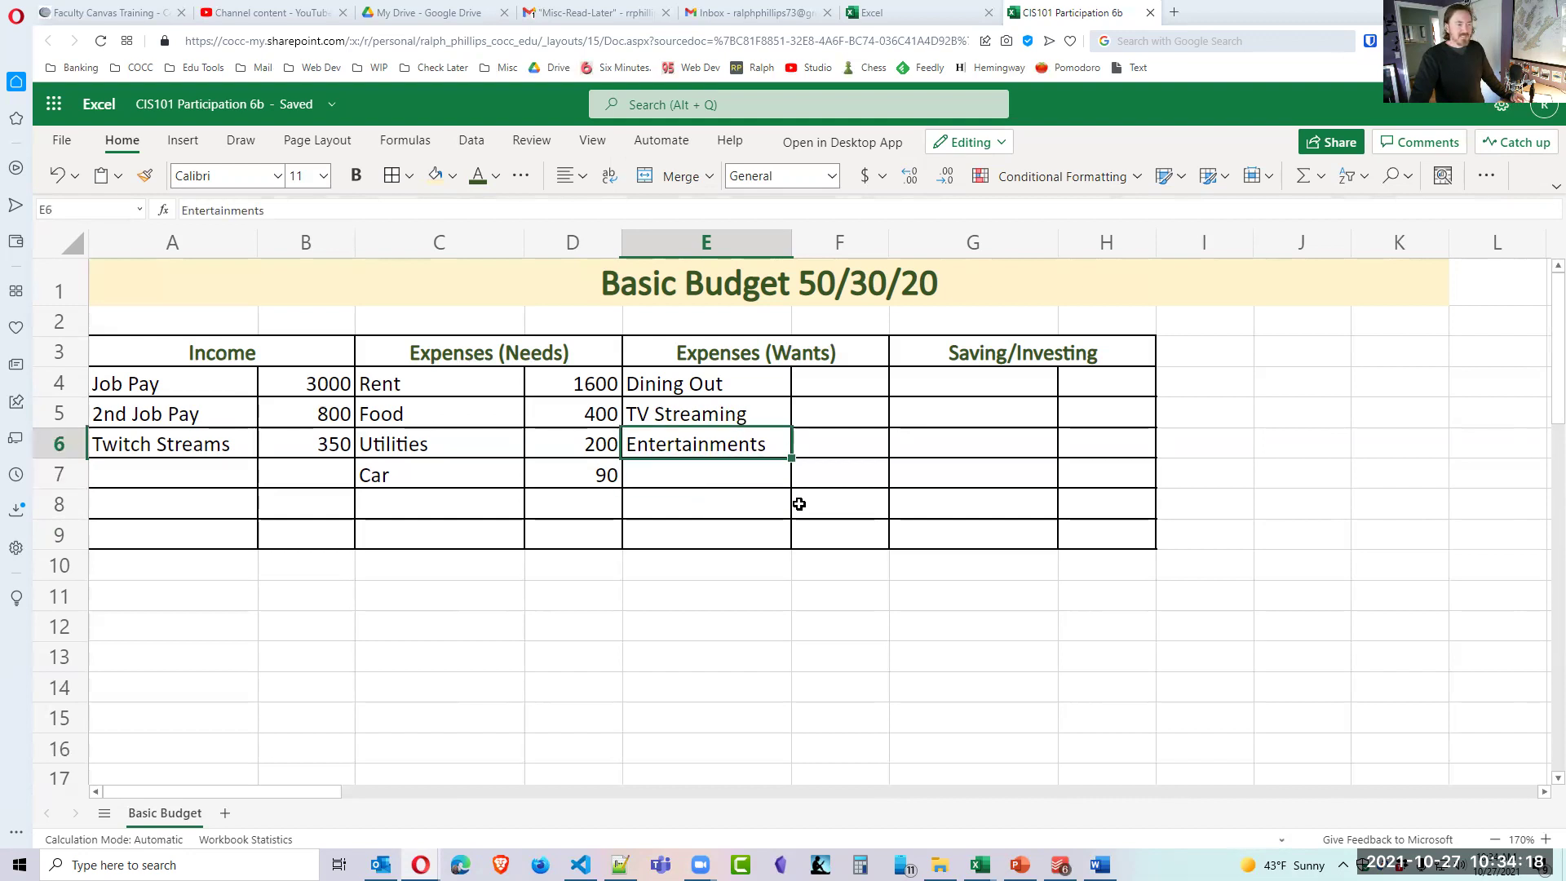
double_click(783, 448)
key("BackSpace")
key("Return")
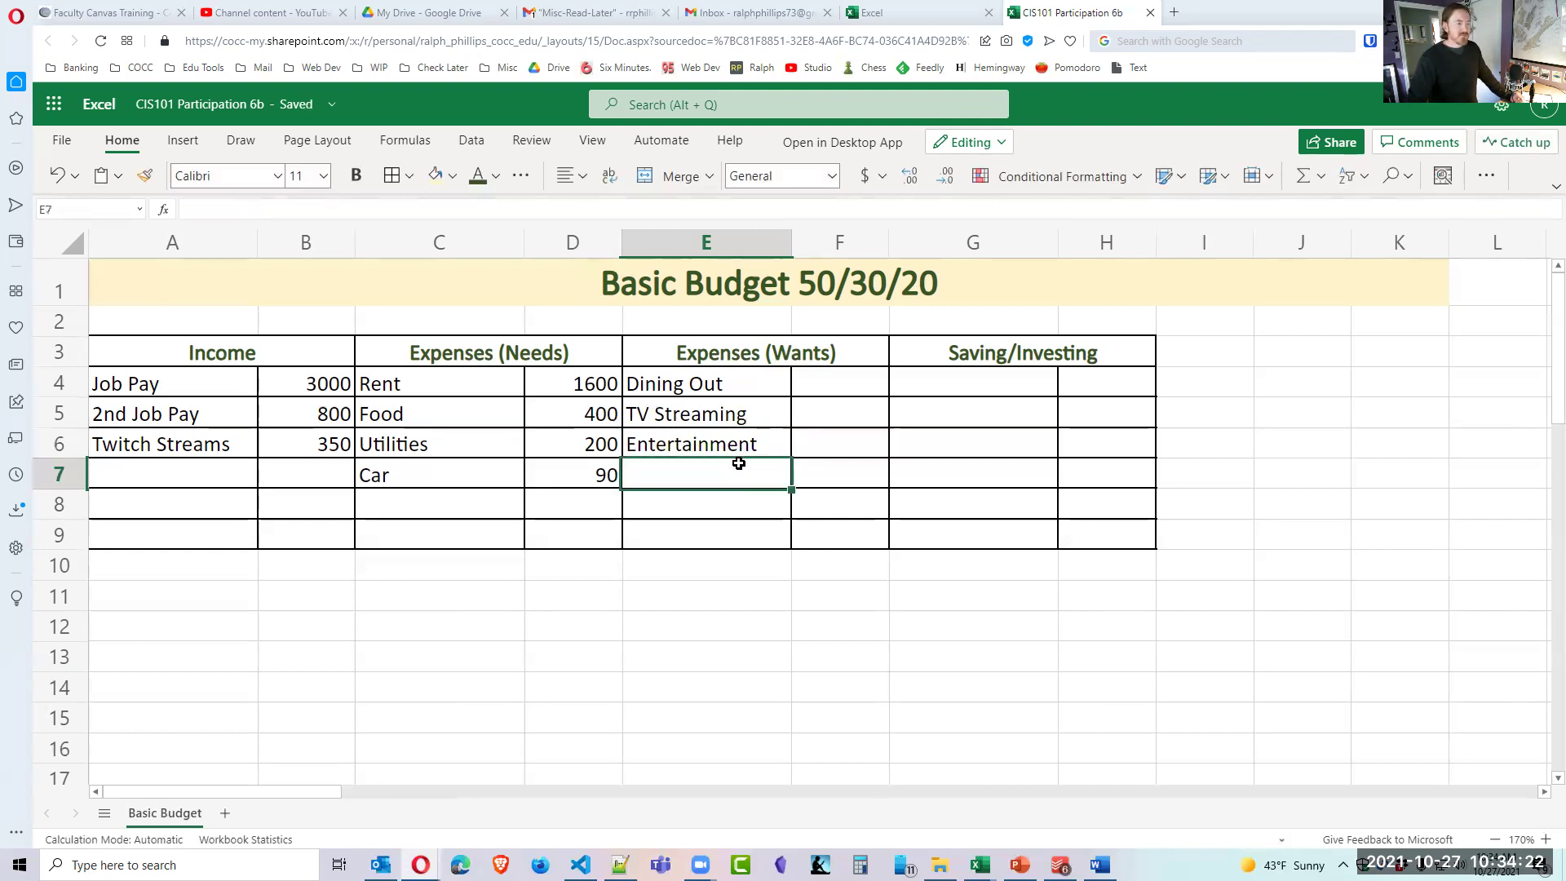
Enter the wants amounts 200 for Dining Out, 30 for TV Streaming and 100 for Entertainment in cells F4:F6.
left_click(816, 380)
type("200")
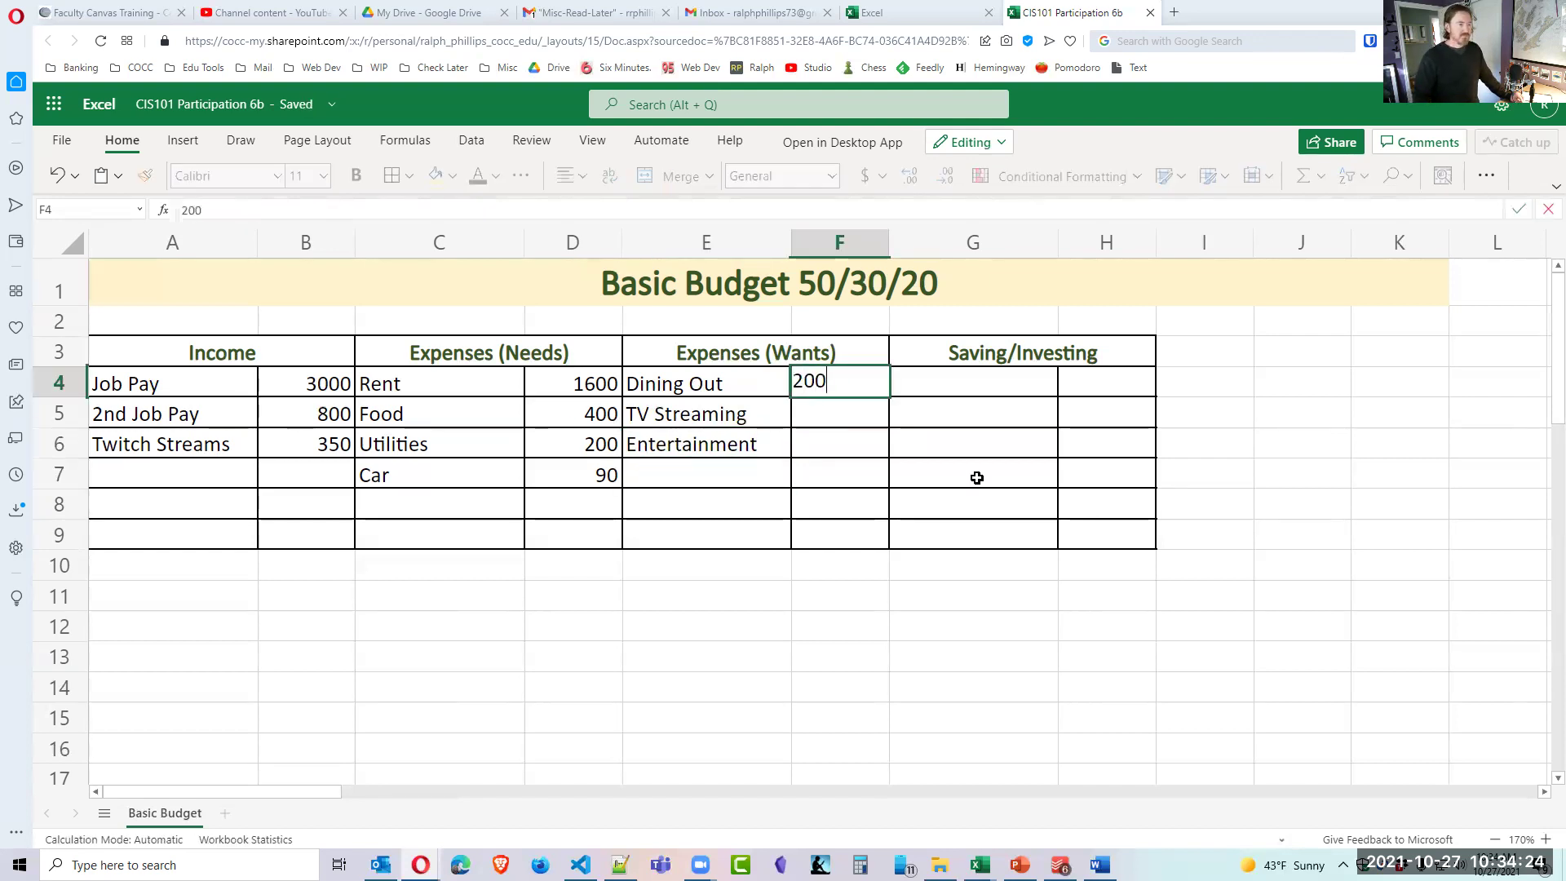
key("Return")
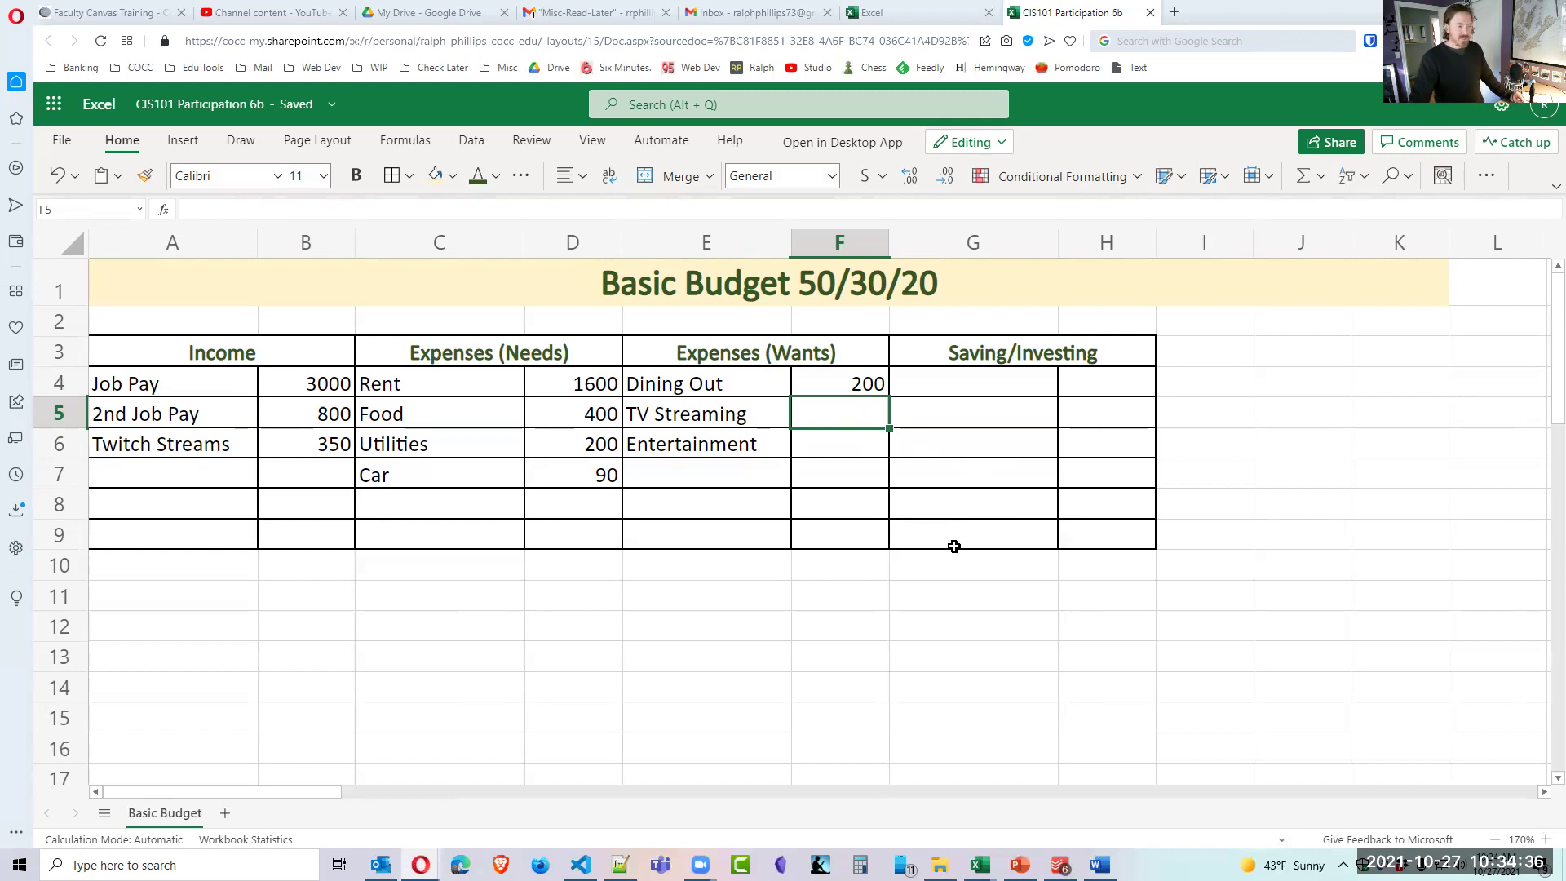
type("30")
key("Return")
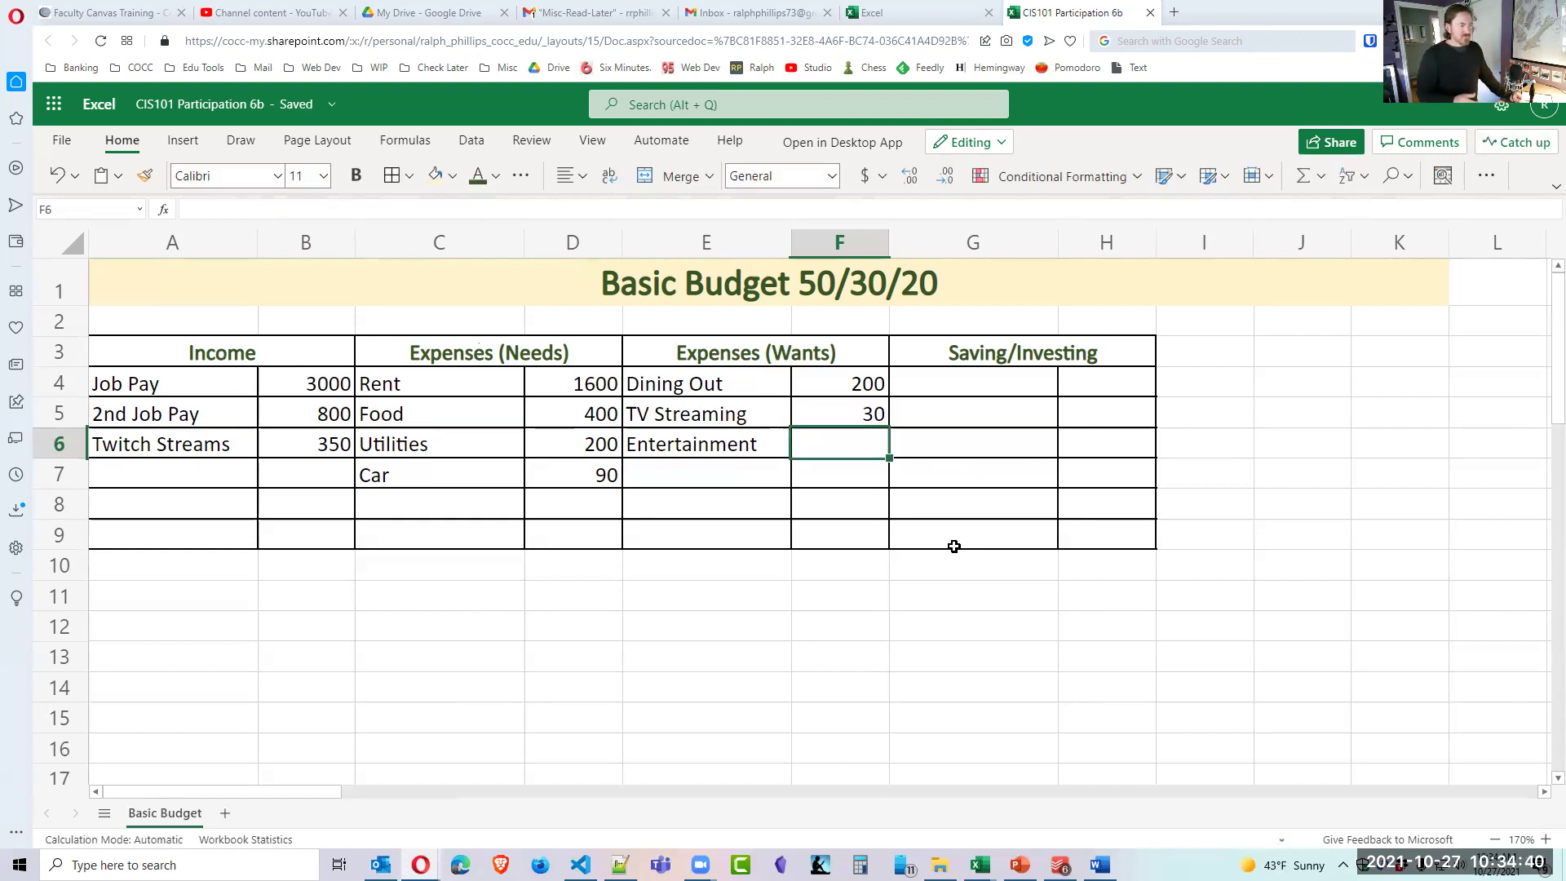
type("100")
key("Return")
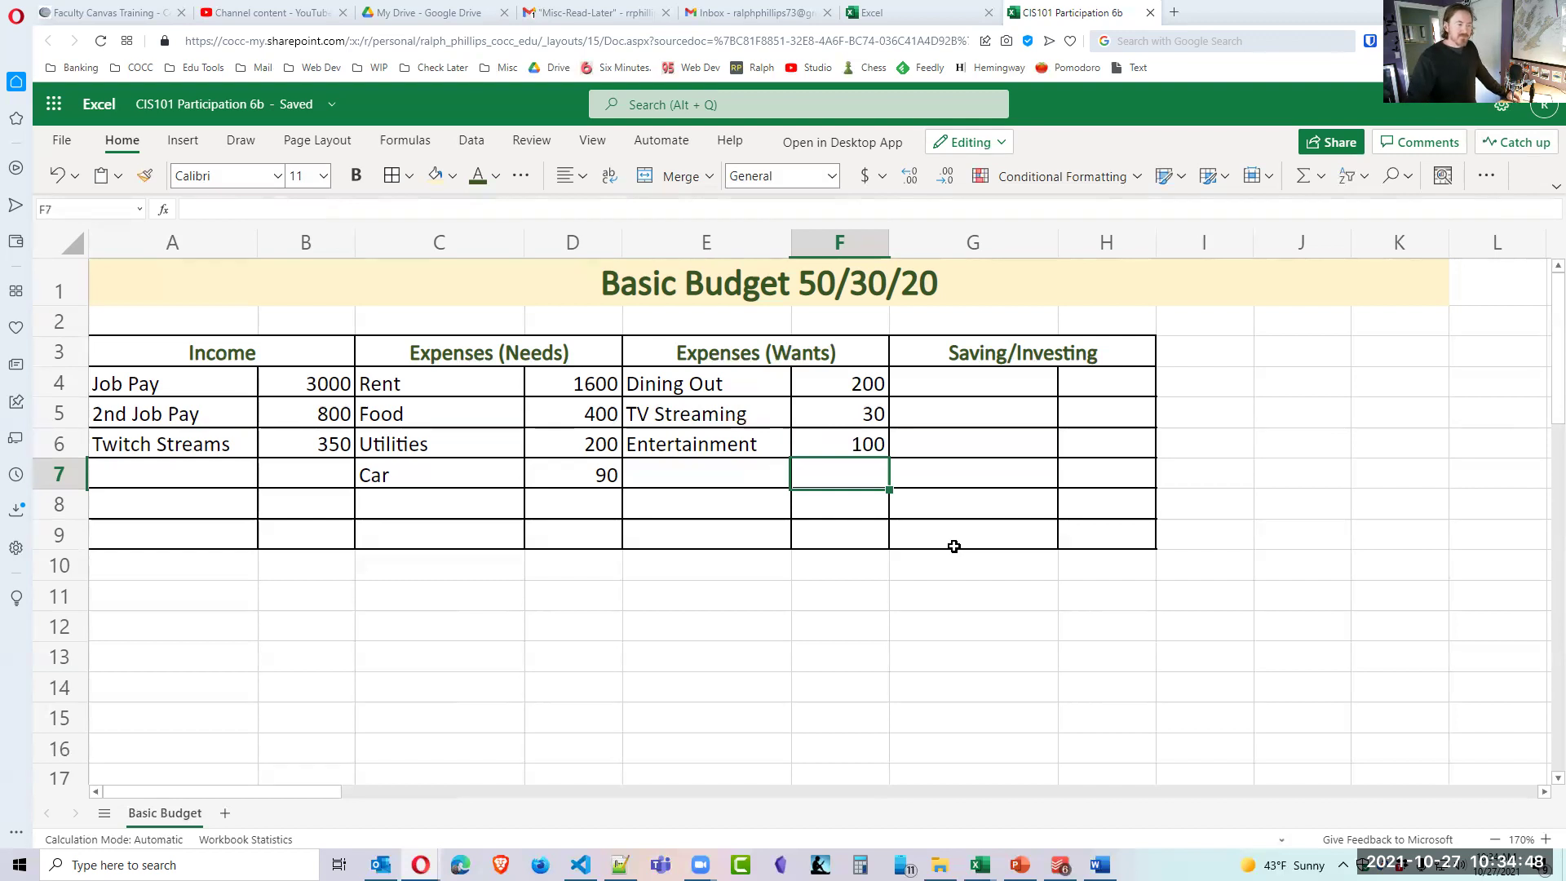
Enter Build Emergency as the first item under Saving/Investing in cell G4.
left_click(952, 589)
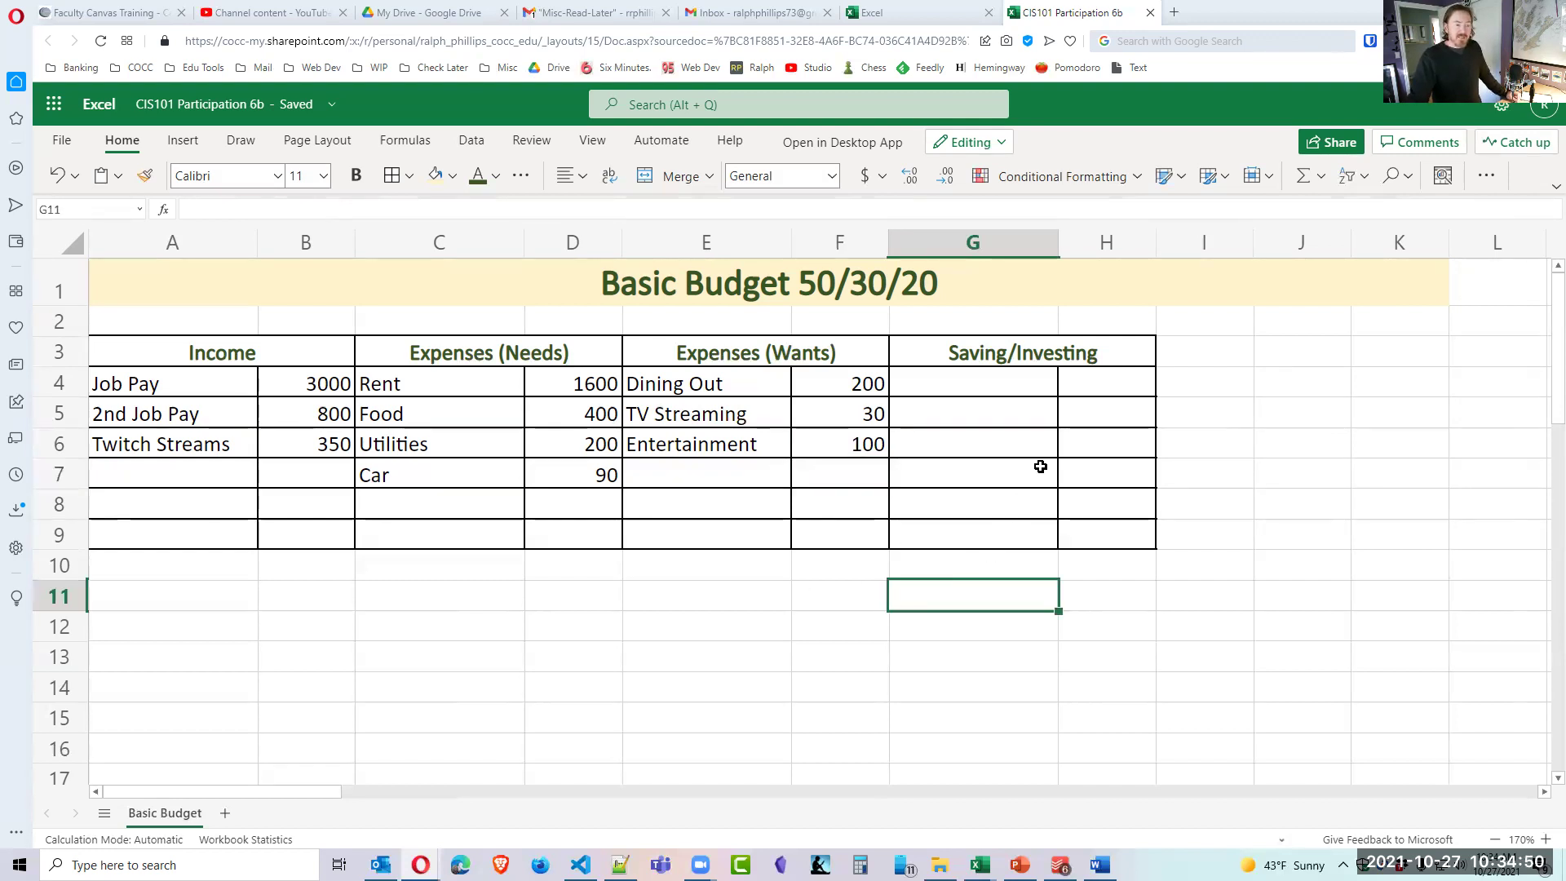
left_click(1012, 399)
left_click(1021, 384)
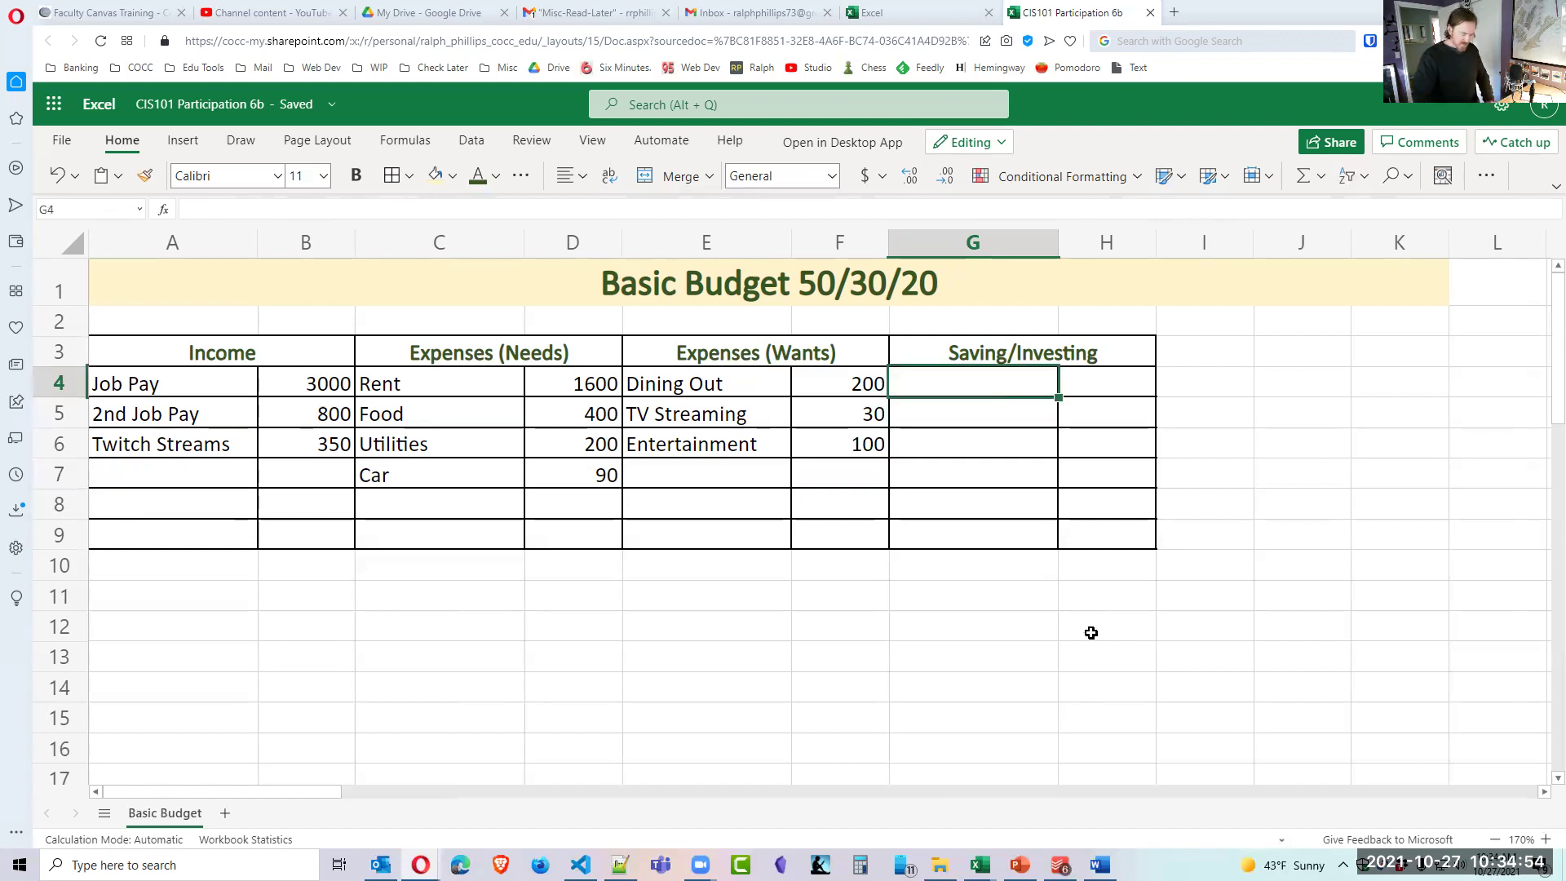
type("Build")
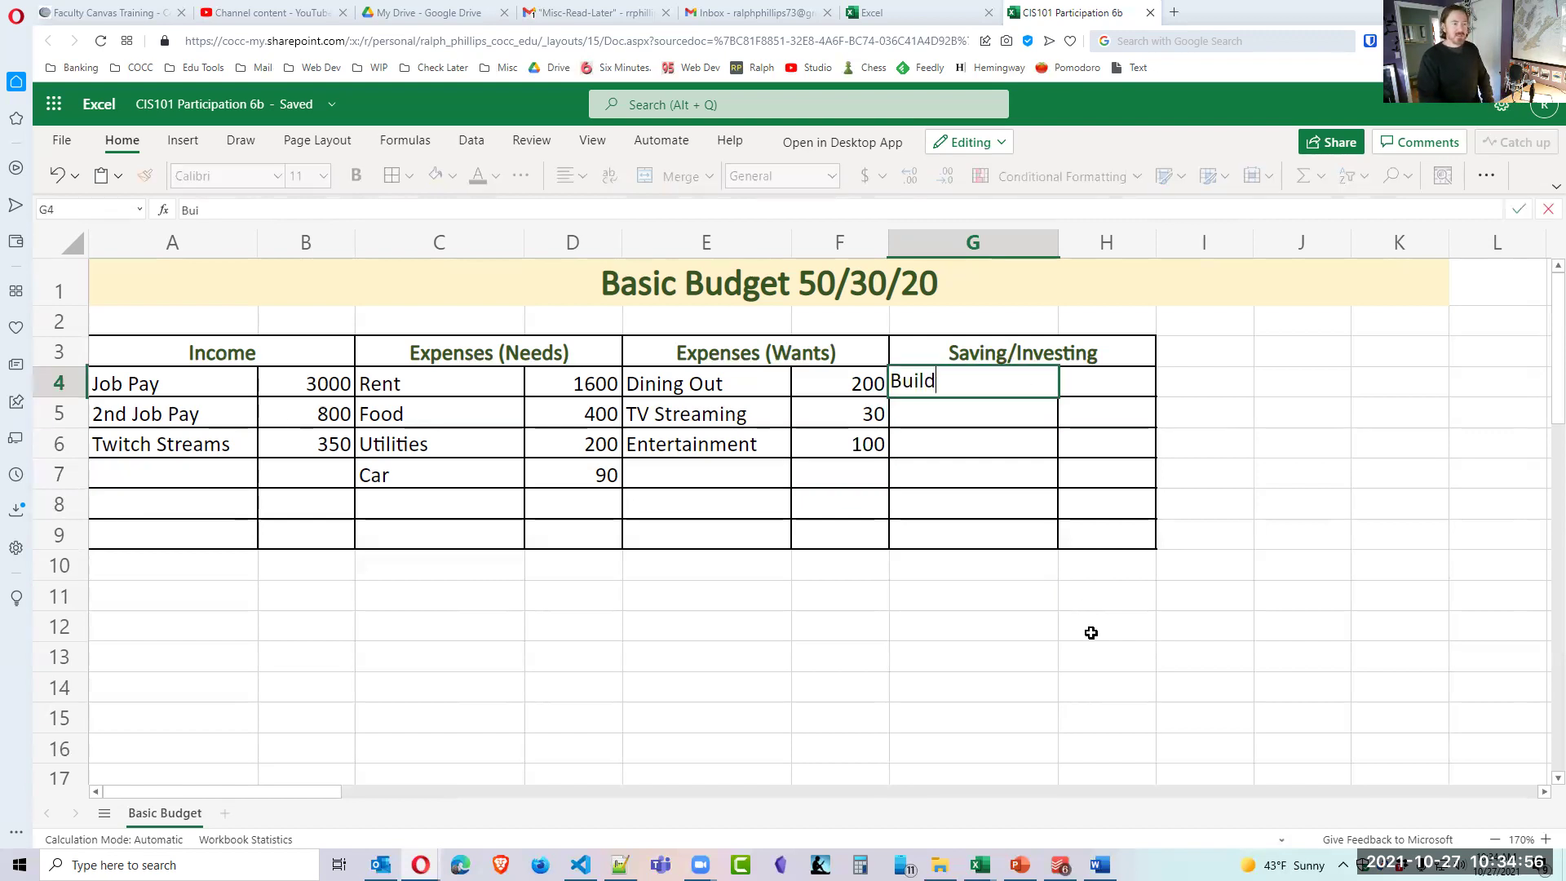
type(" Emergency")
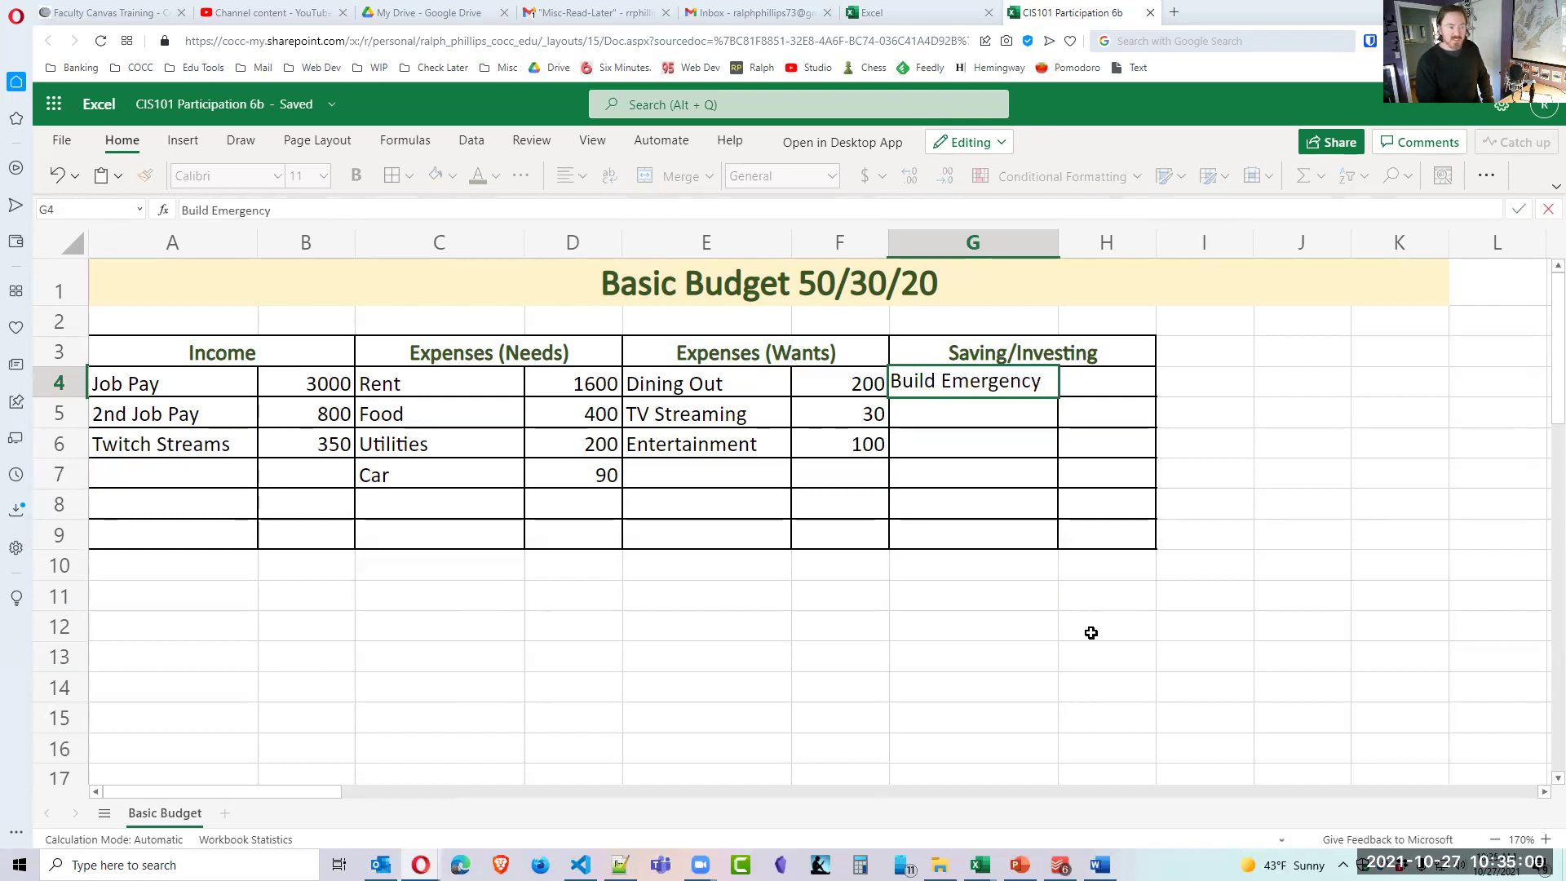
left_click(1022, 507)
List the saving items Emergency Fund and Roth IRA in cells G4:G5 under Saving/Investing.
left_click(971, 389)
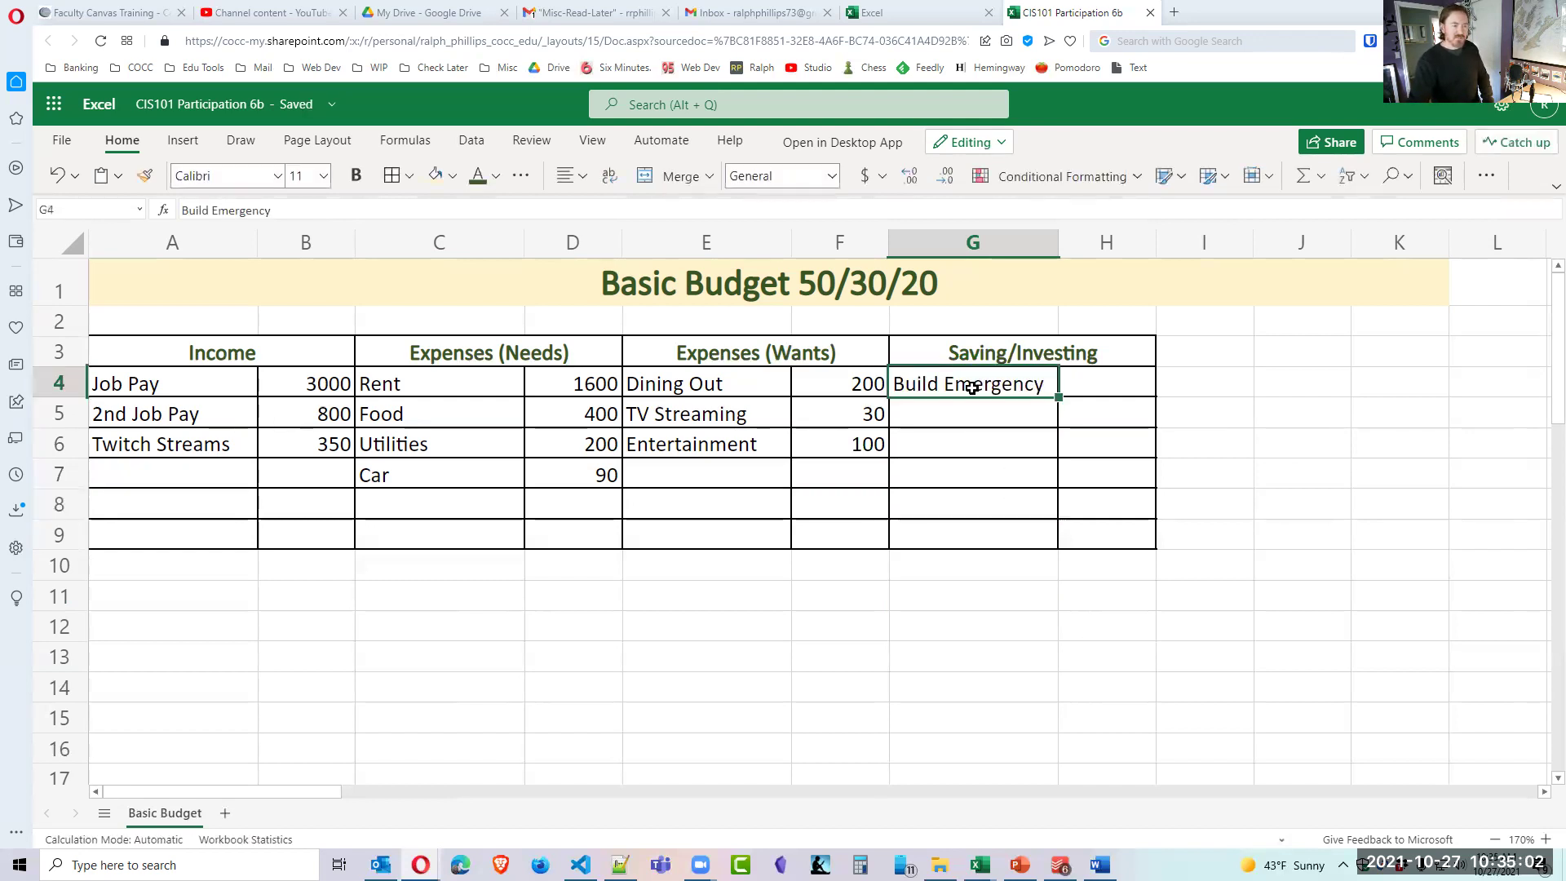
type("Emerge")
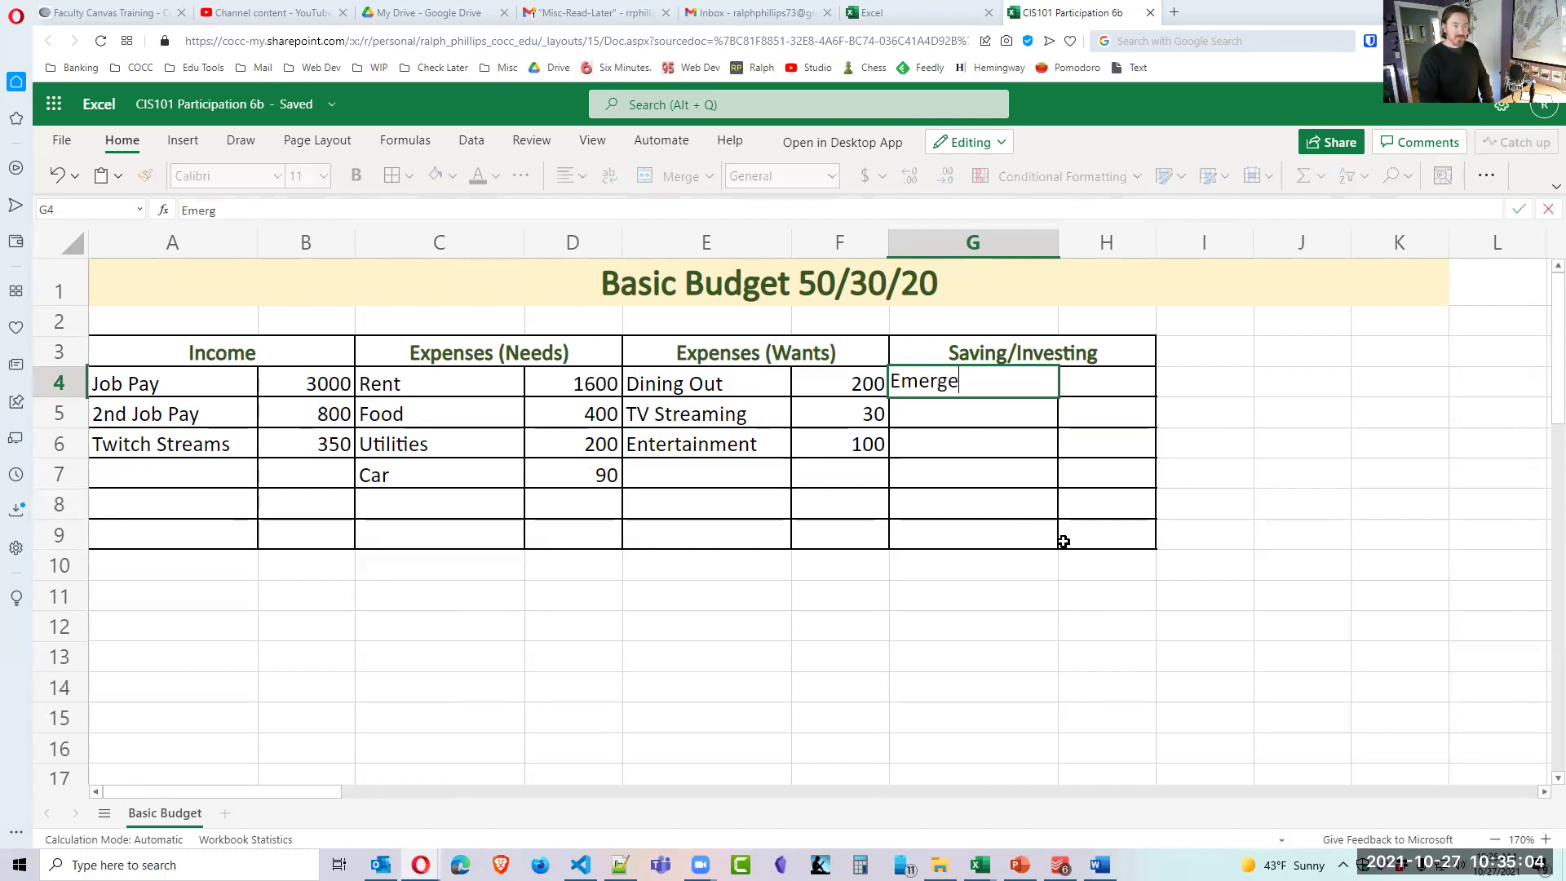
type("ncy Fund")
key("Return")
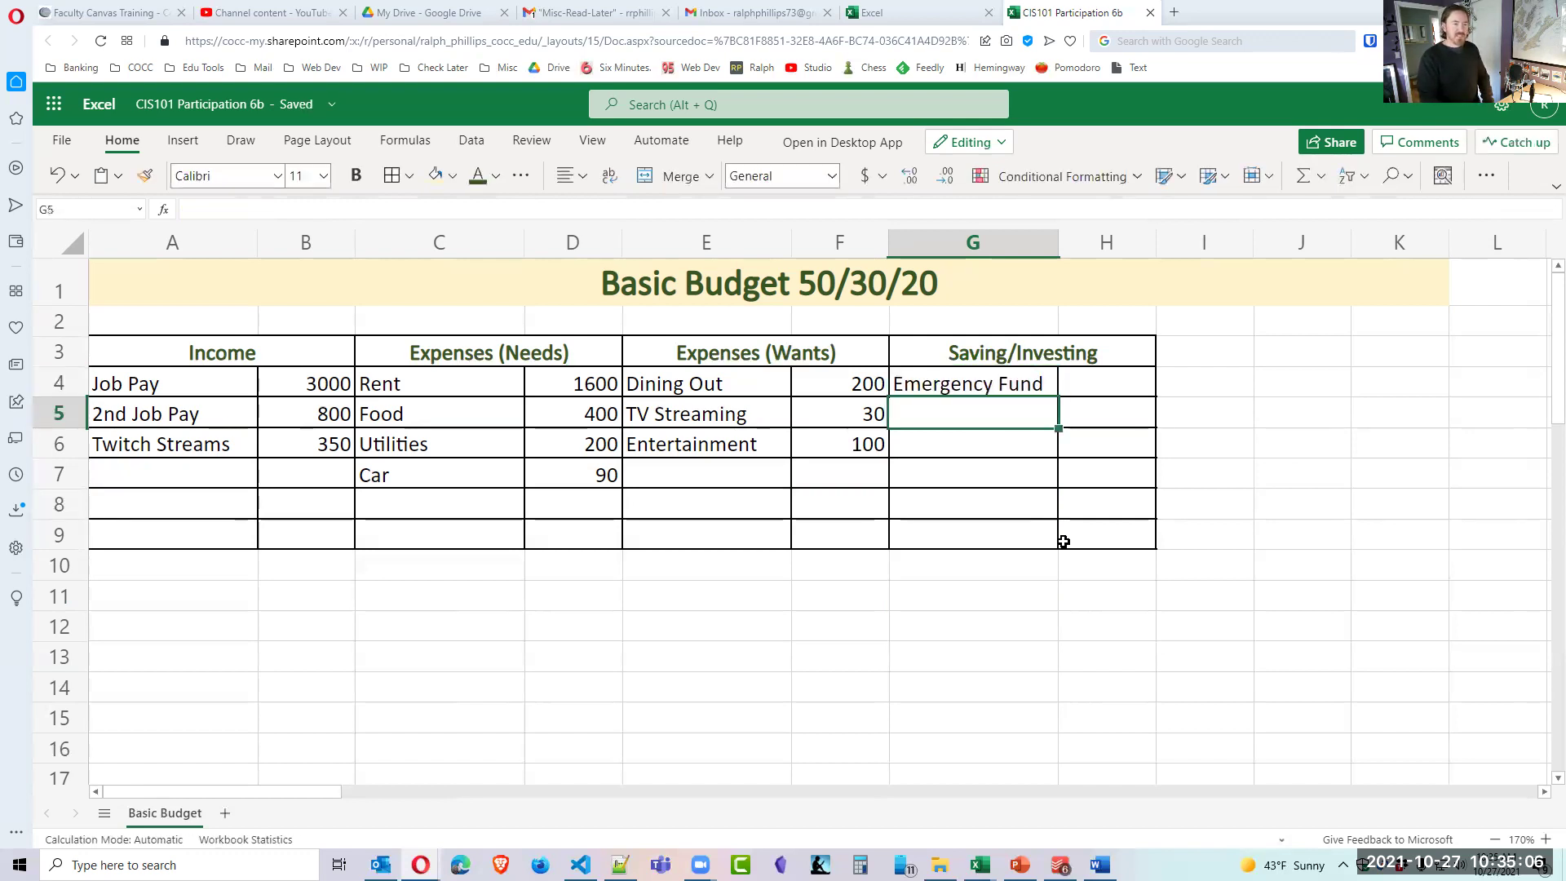
type("Roth I")
type("RA")
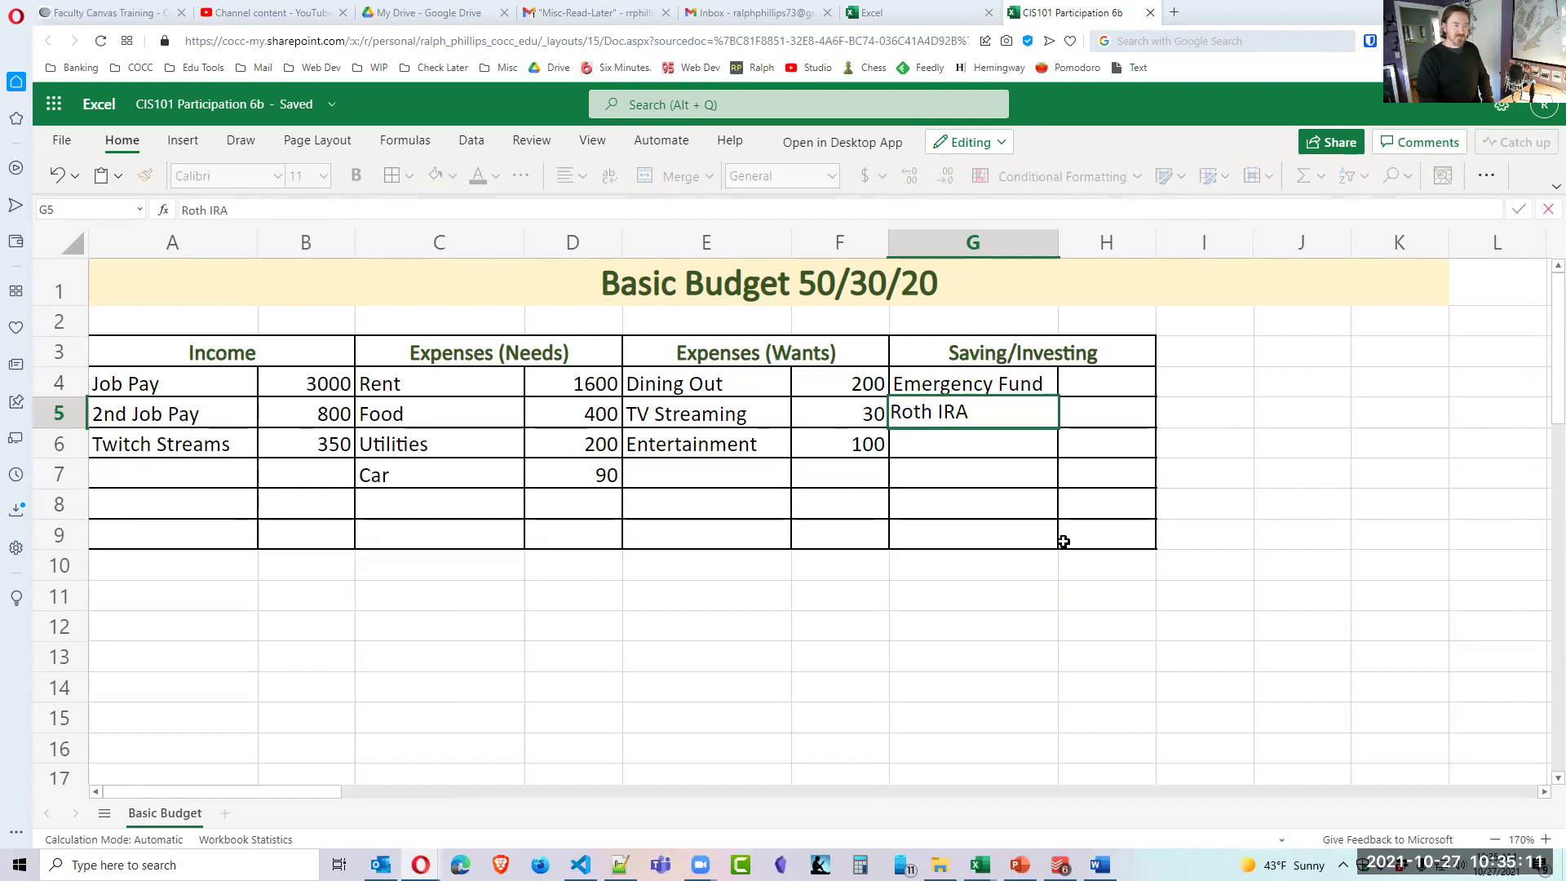
key("Return")
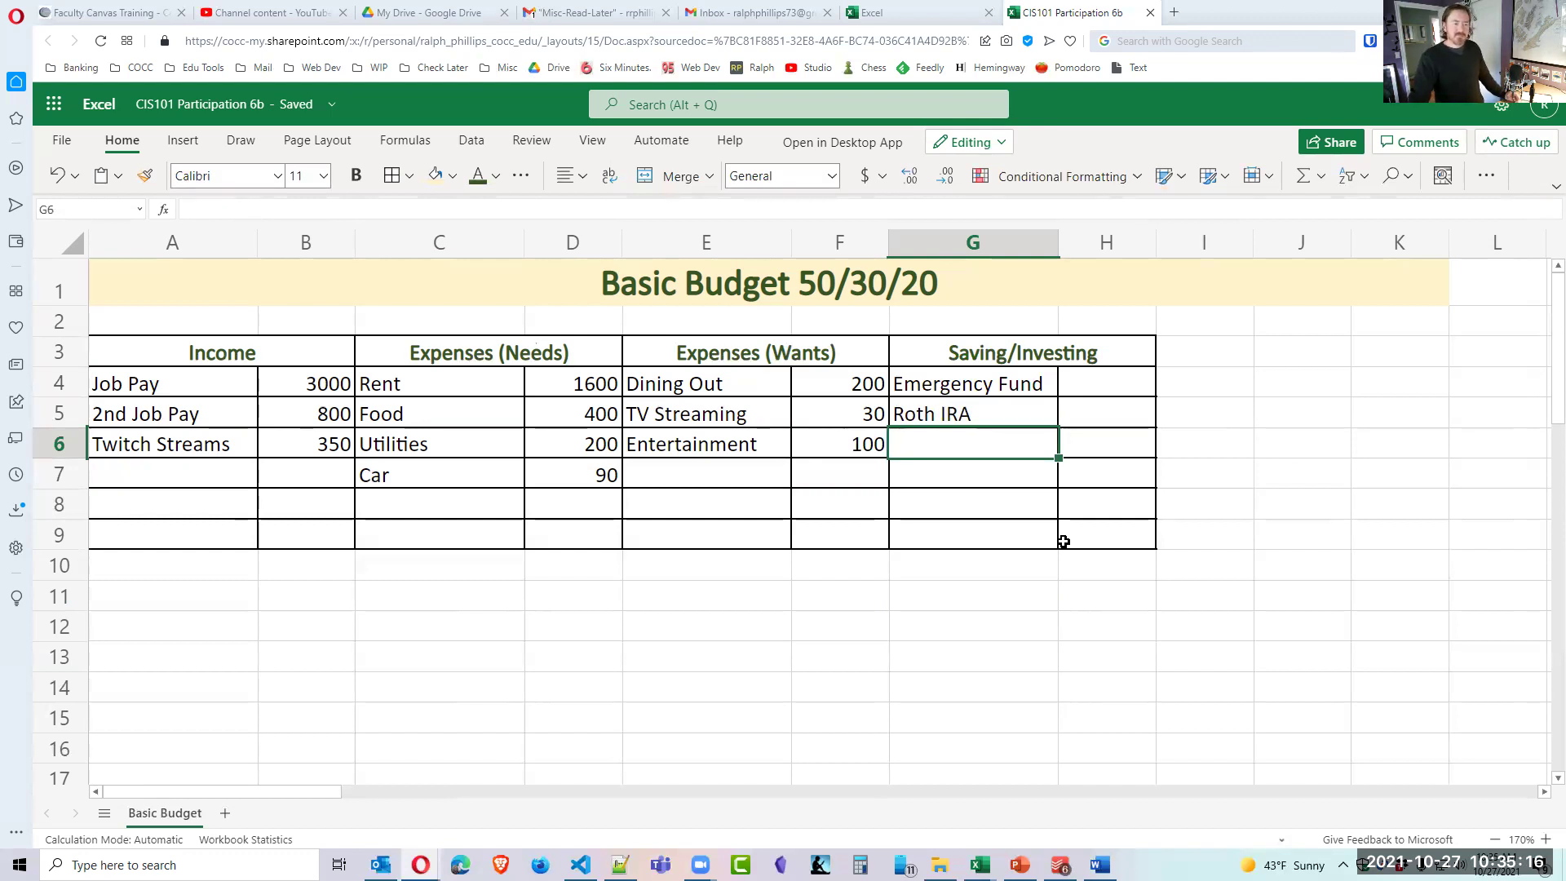
Enter the saving amounts 100 for Emergency Fund and 500 for Roth IRA in cells H4:H5.
left_click(1003, 658)
left_click(1136, 394)
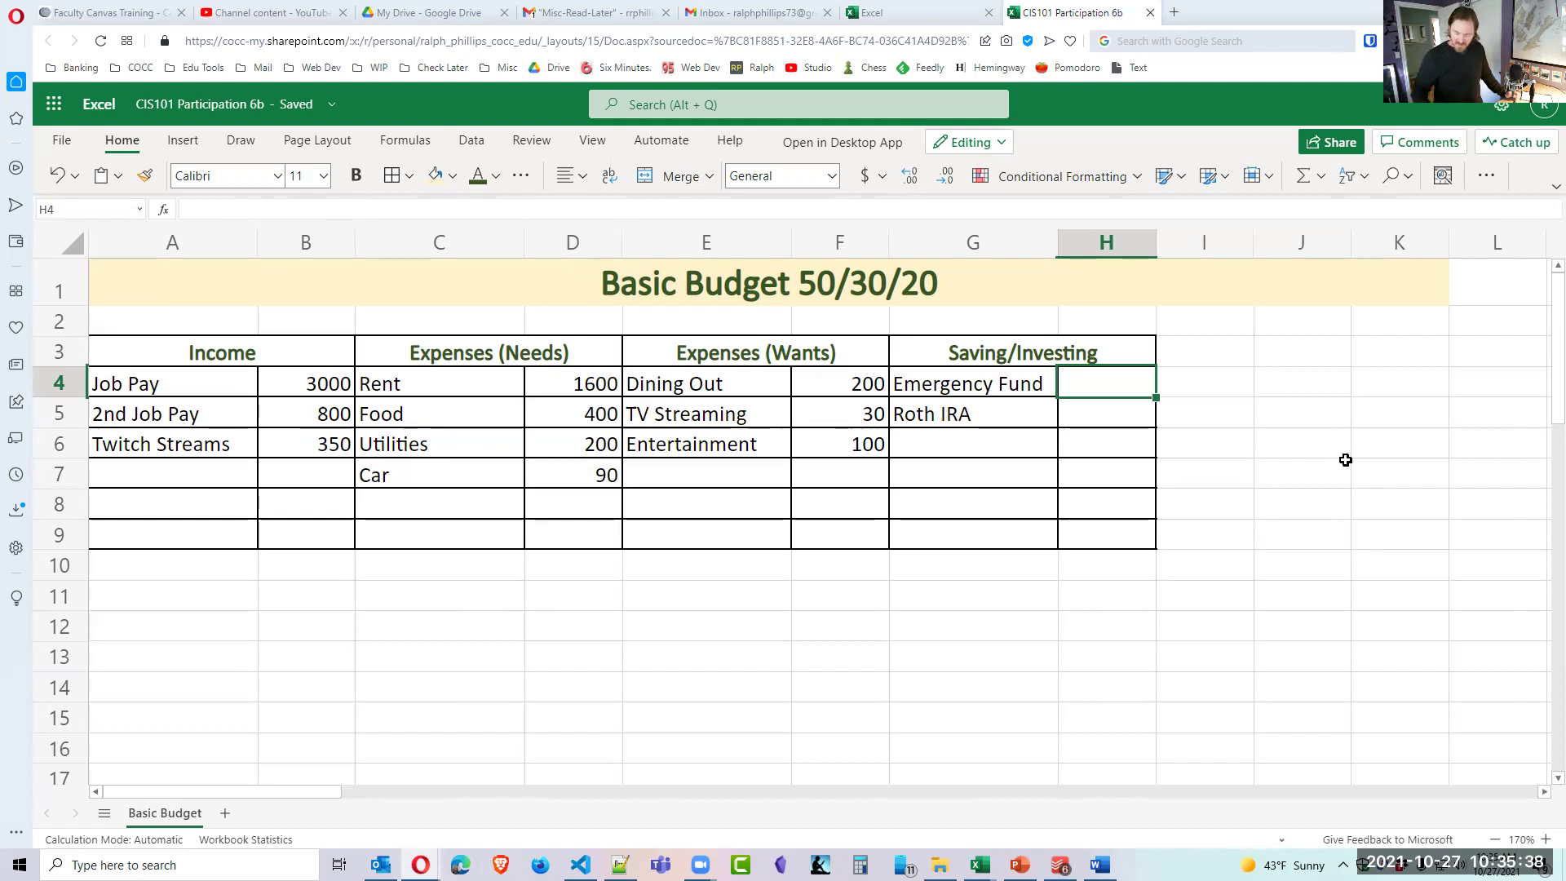
type("100")
key("Return")
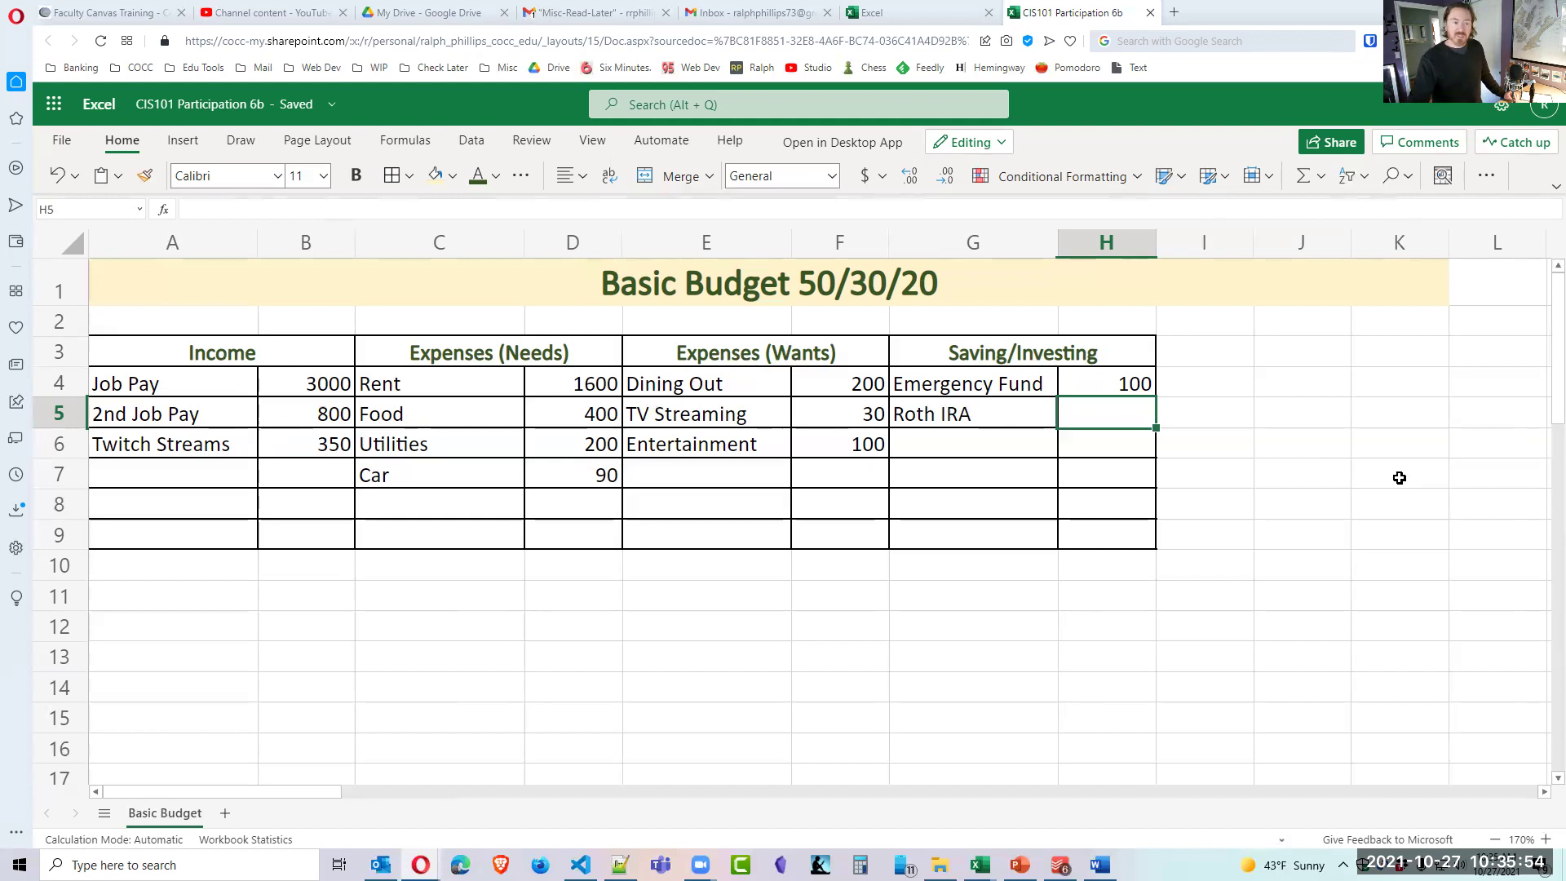
left_click(1105, 505)
left_click(1110, 419)
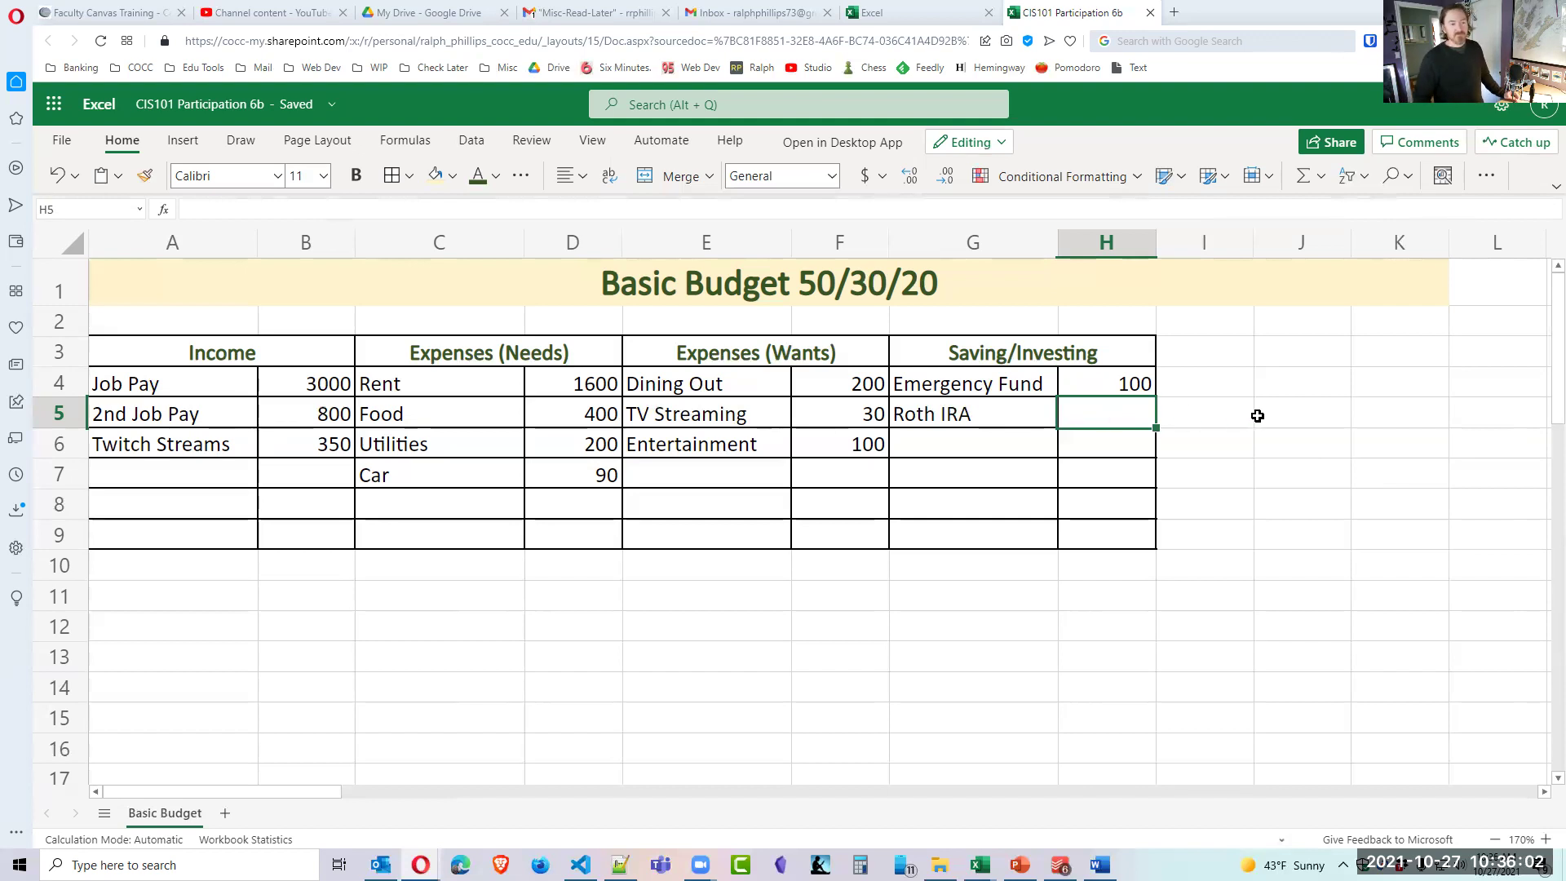
type("500")
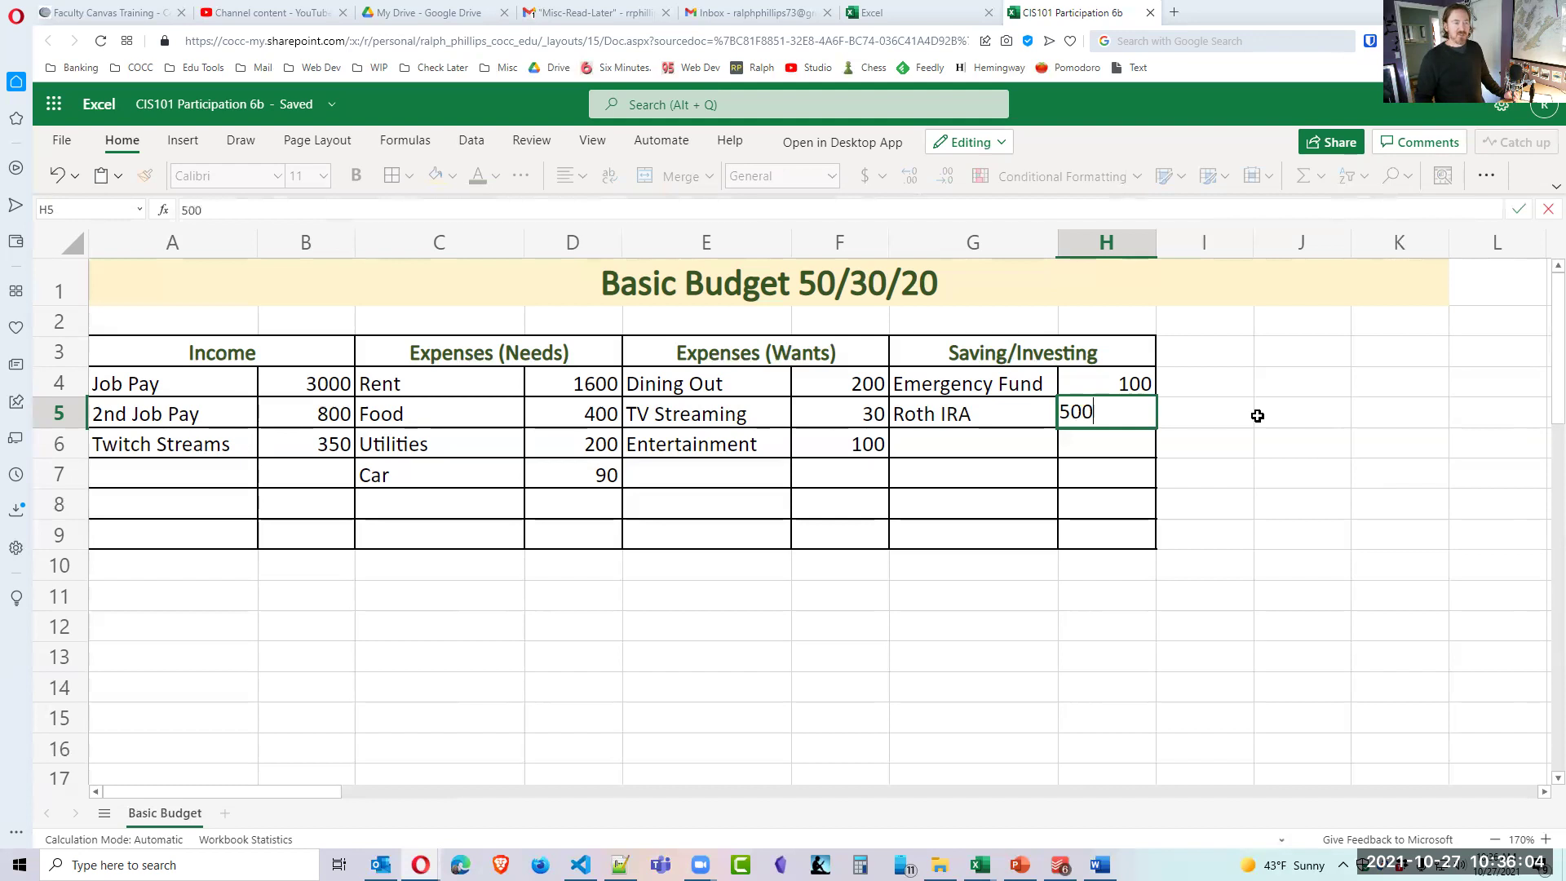
key("Return")
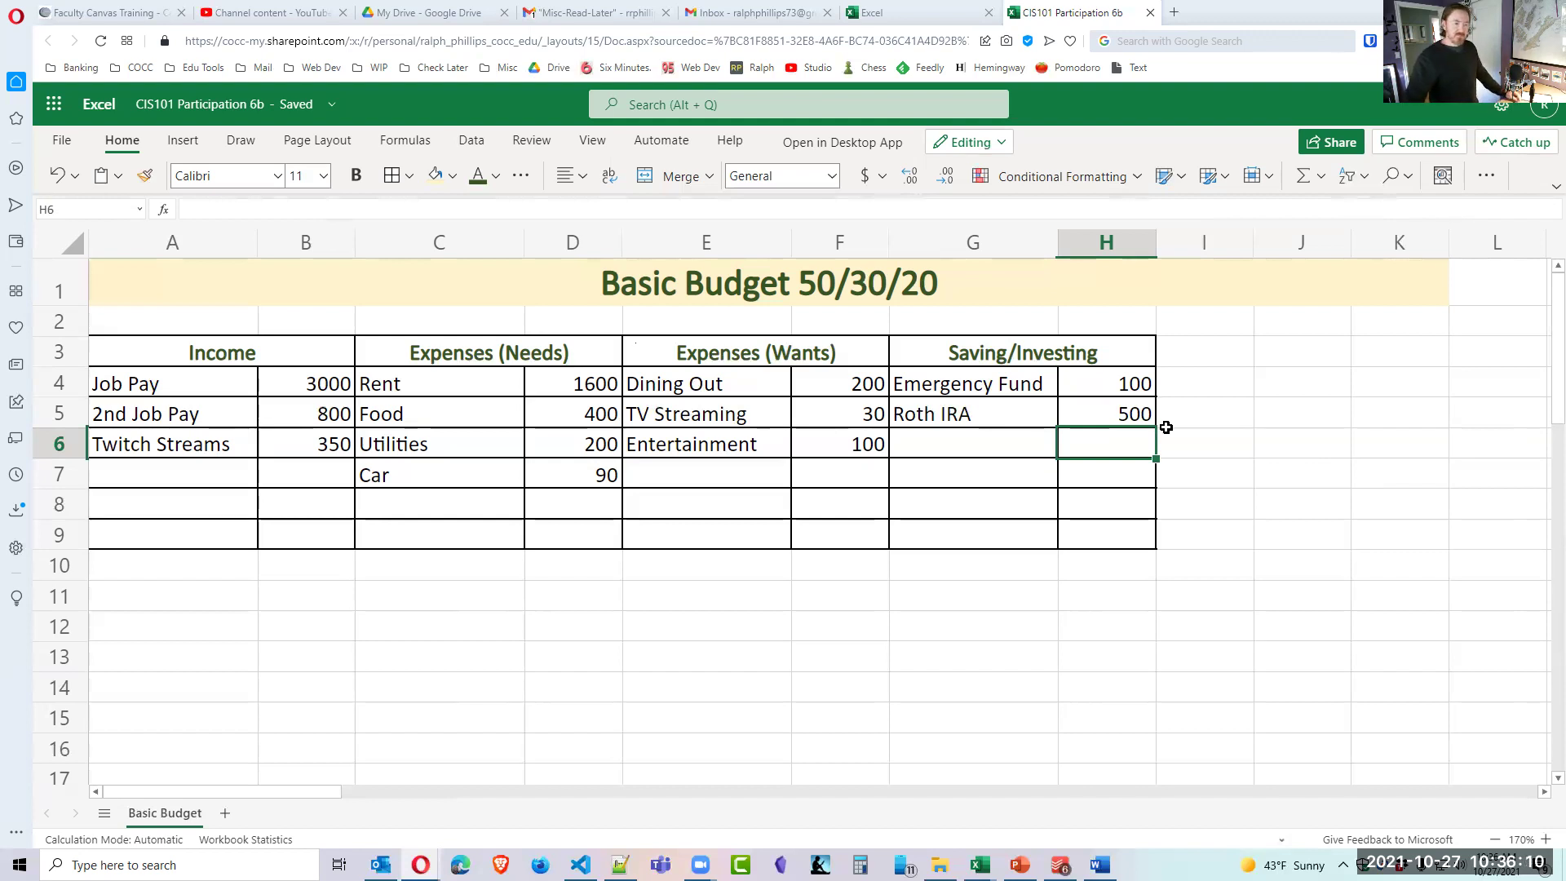
Insert a blank row above row 9 to extend the bordered budget table by one row.
left_click_drag(125, 534, 1113, 545)
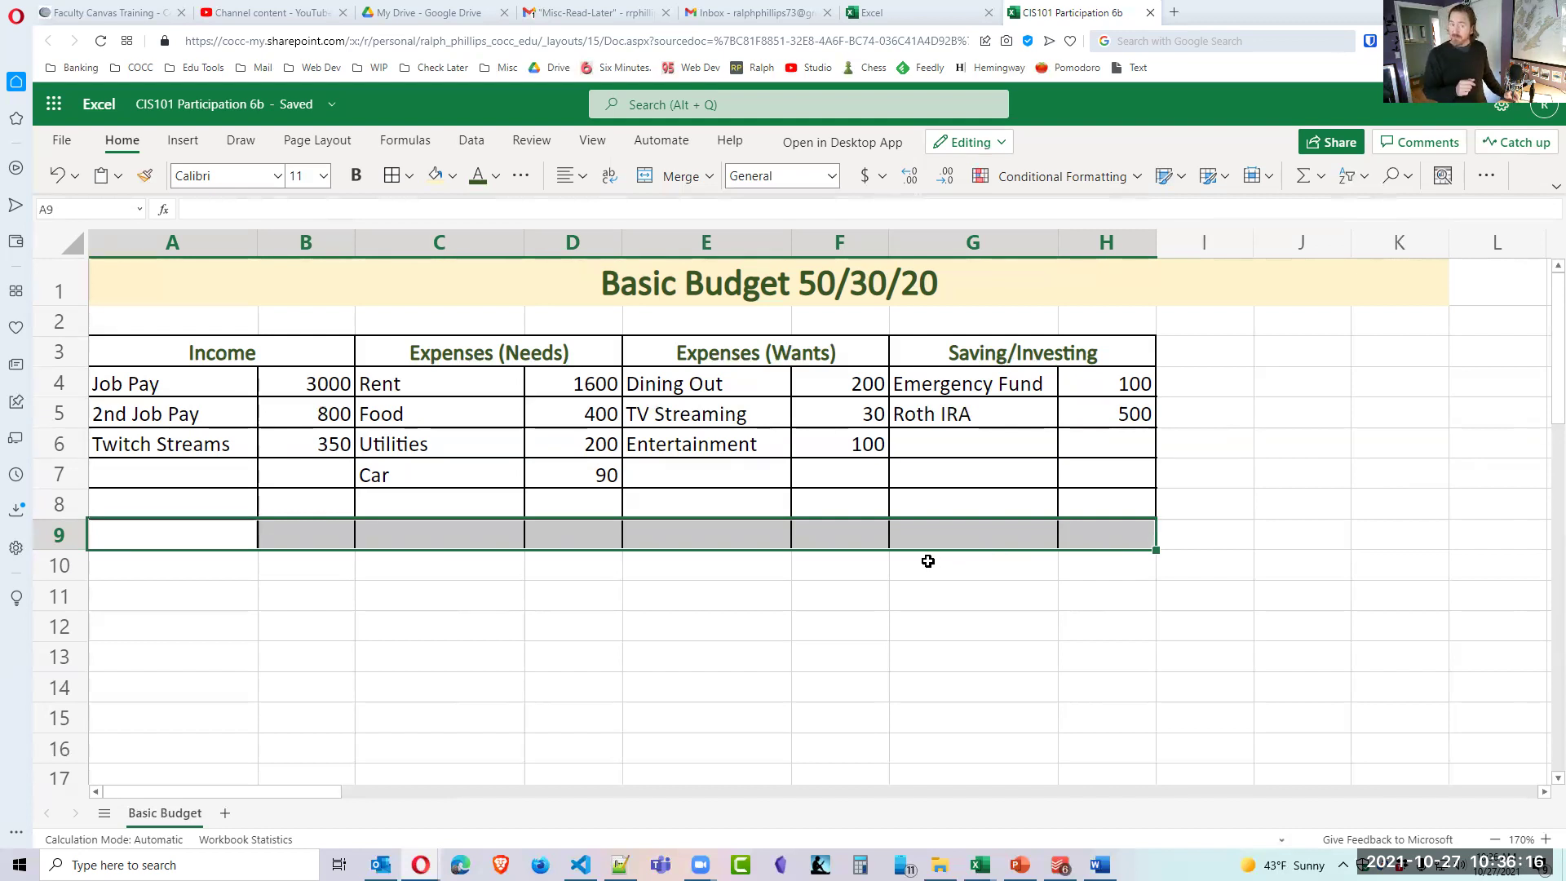
left_click(672, 435)
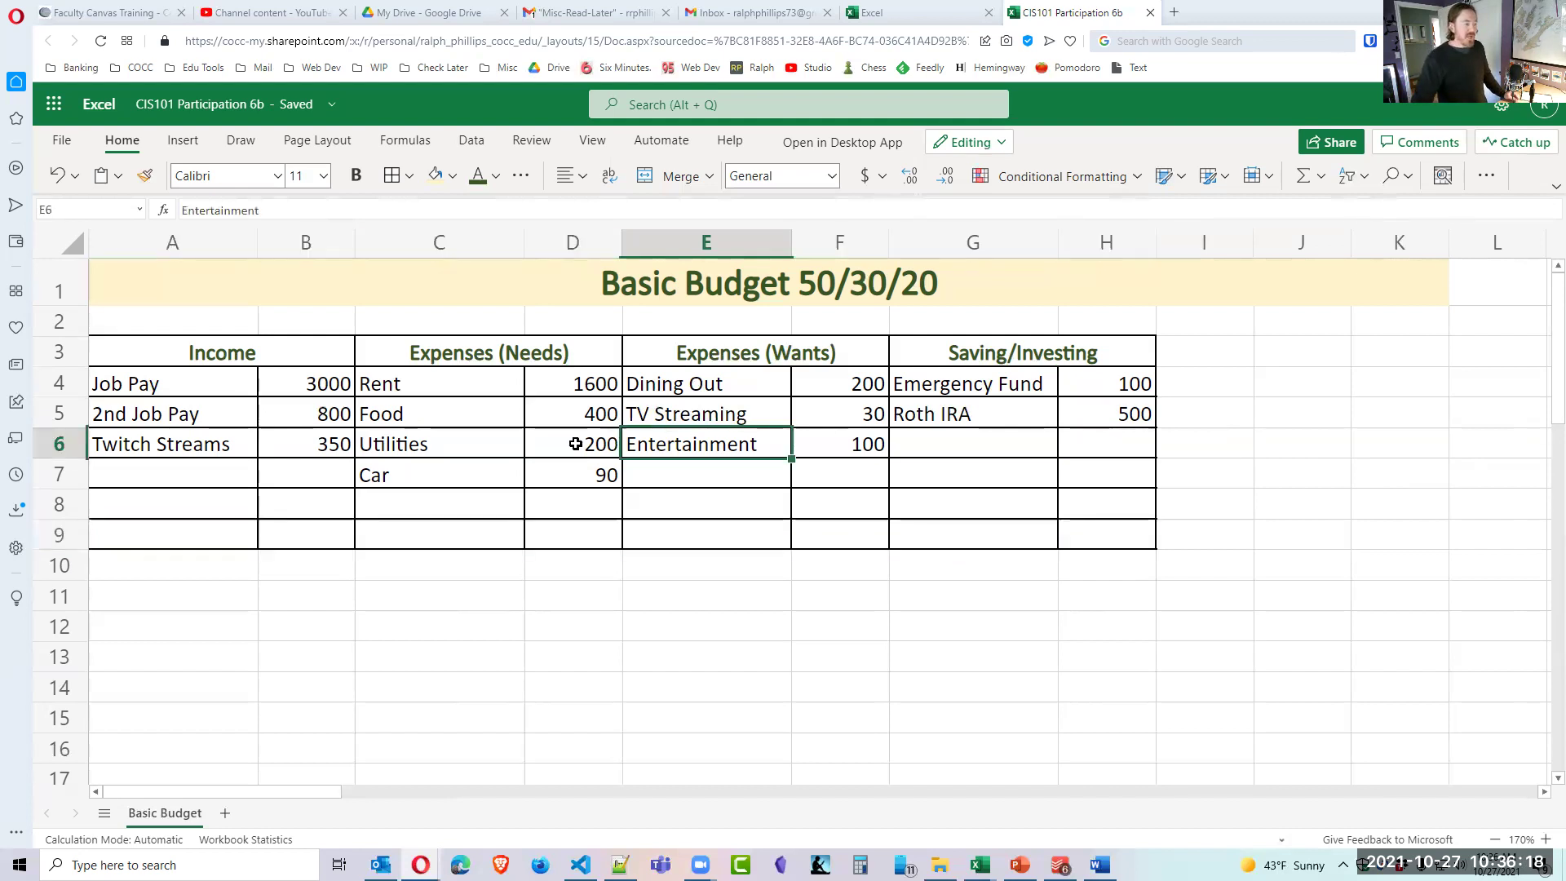
left_click_drag(163, 528, 1104, 543)
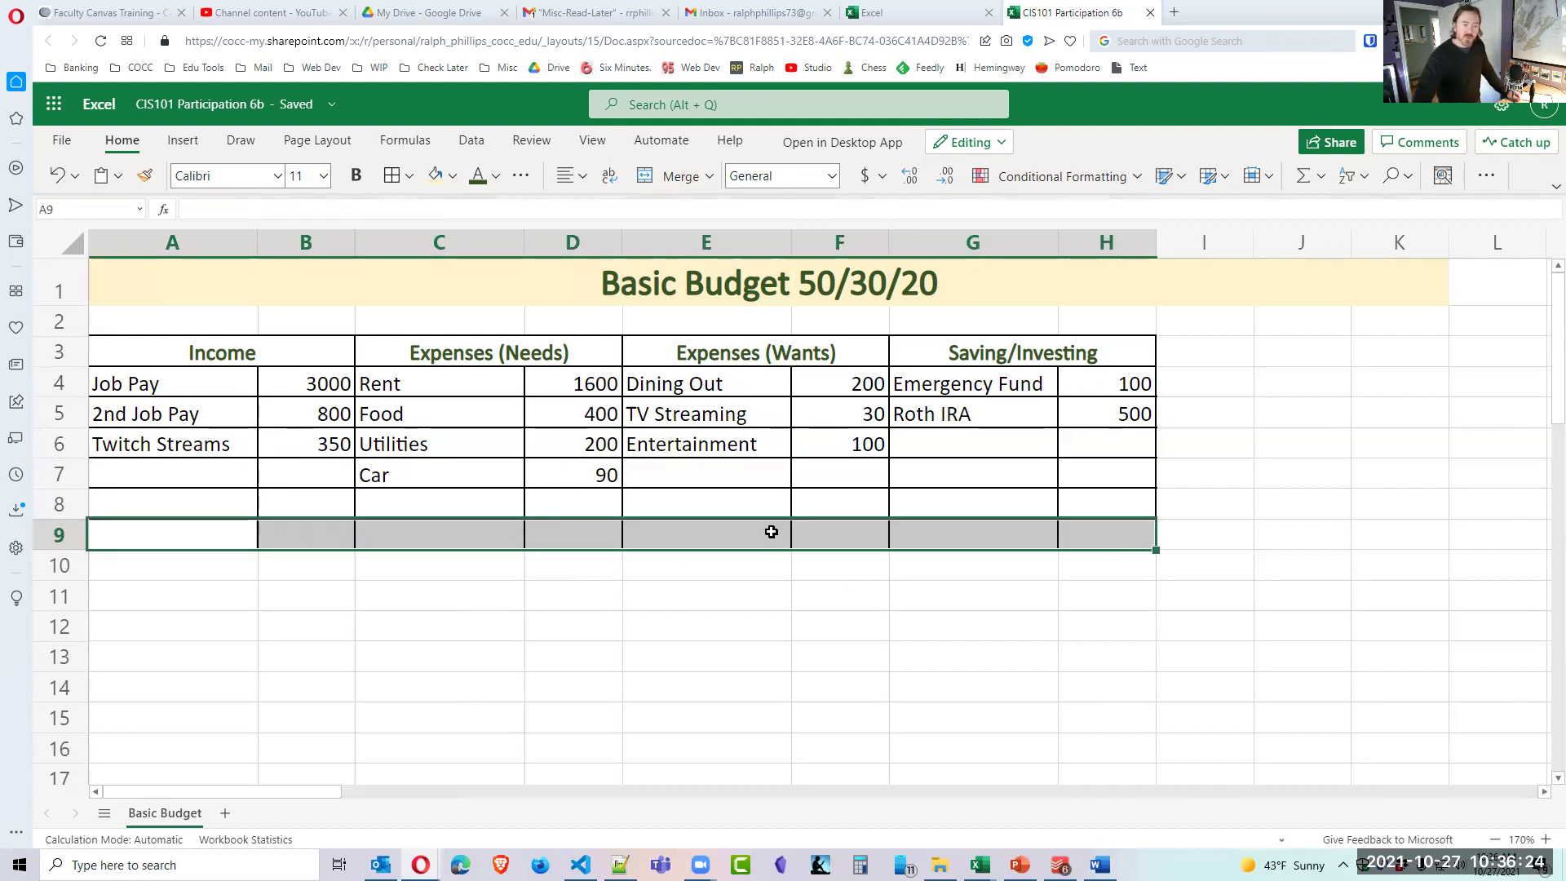
left_click(475, 566)
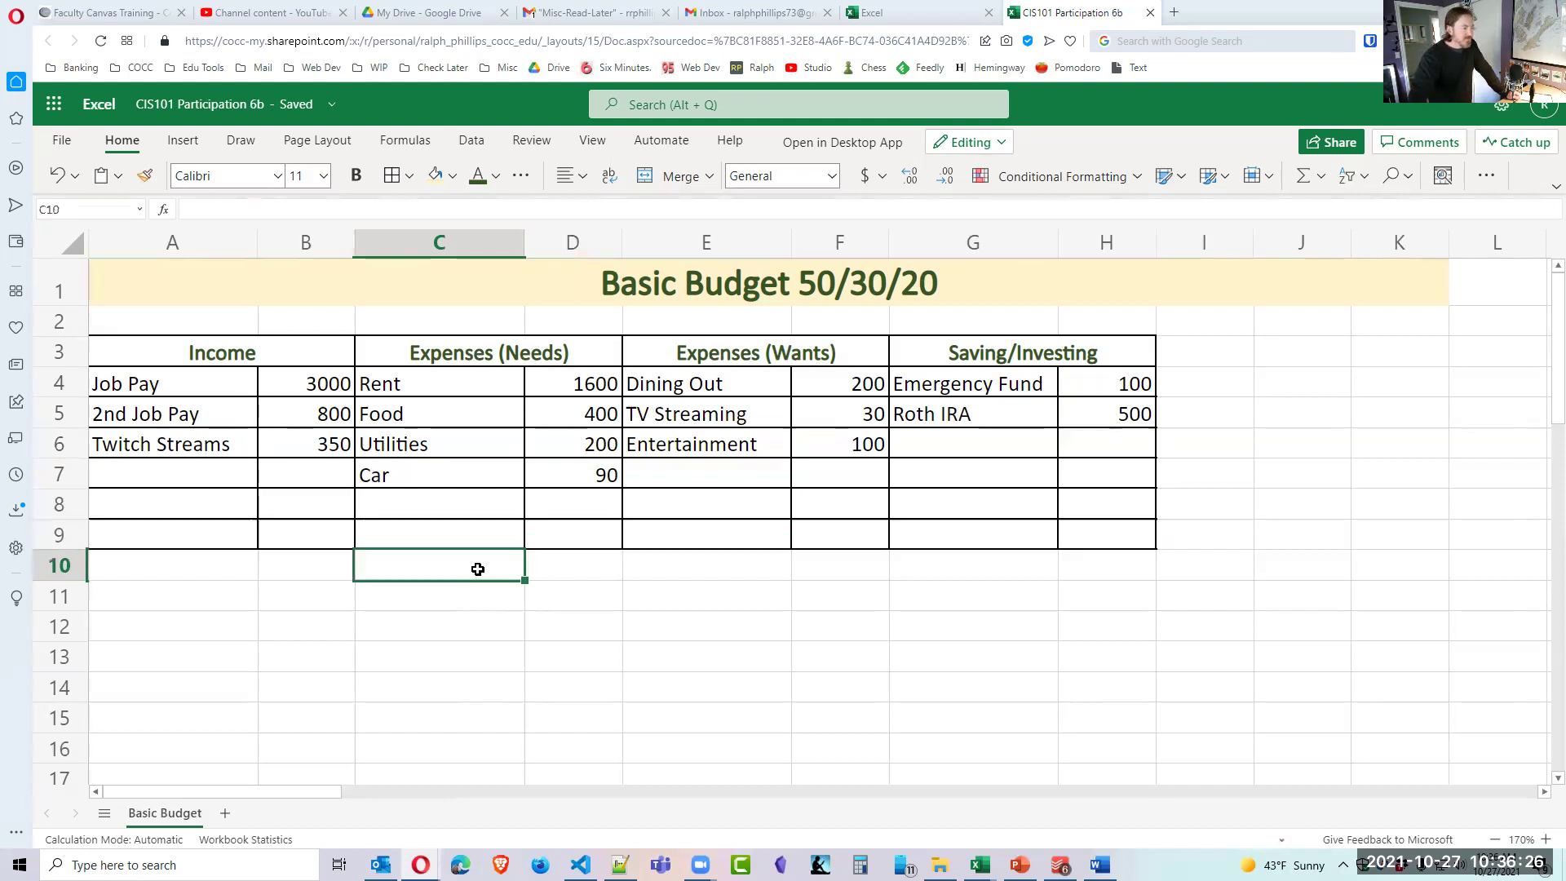
left_click_drag(139, 542, 1129, 545)
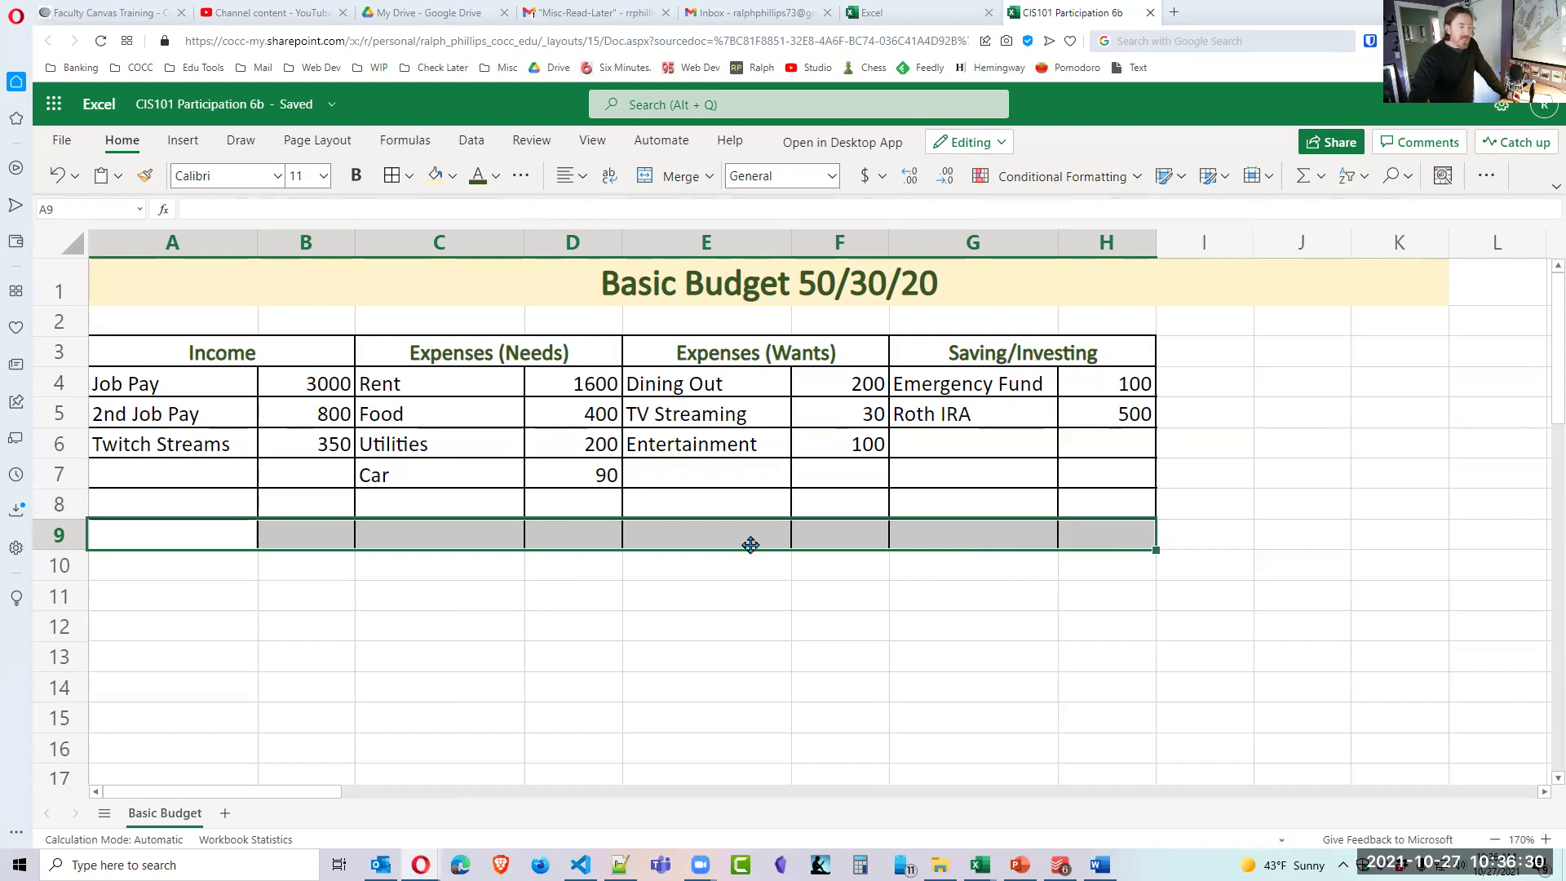
left_click(62, 544)
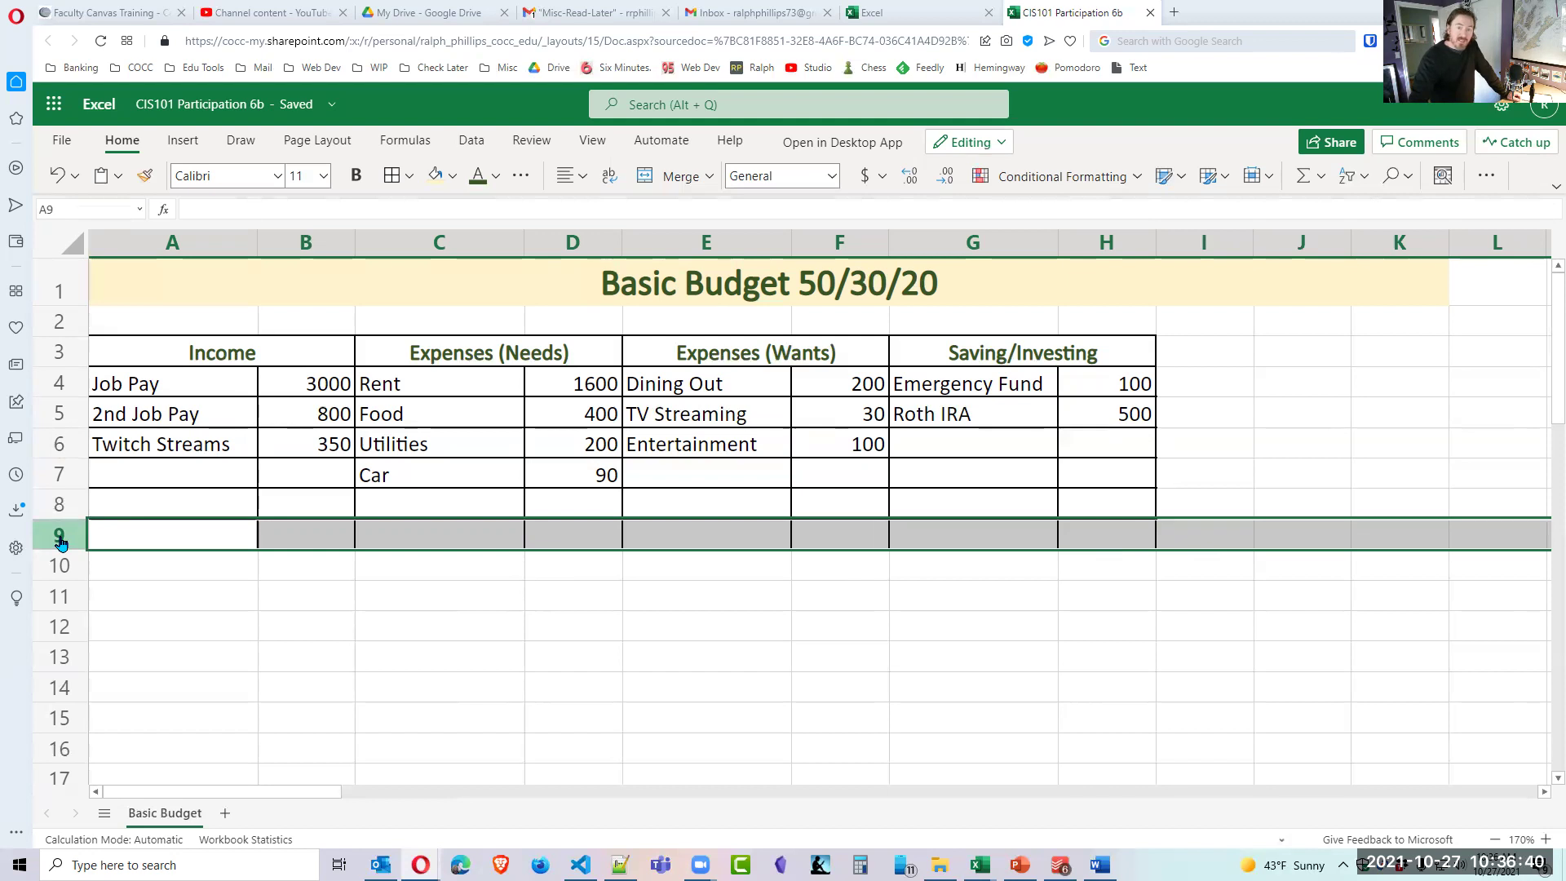
right_click(62, 544)
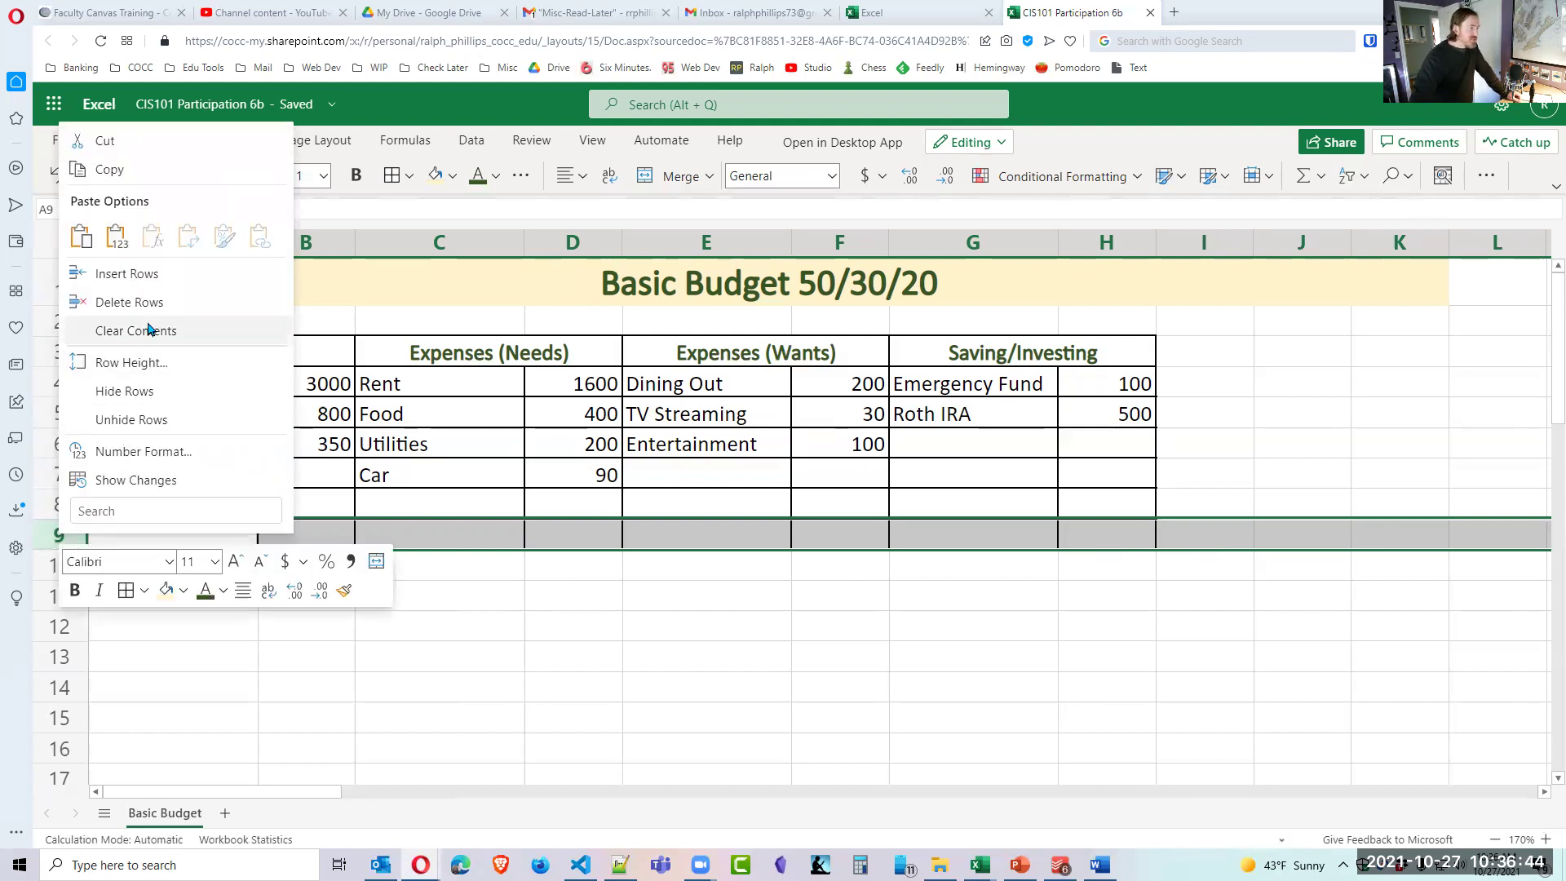
left_click(131, 274)
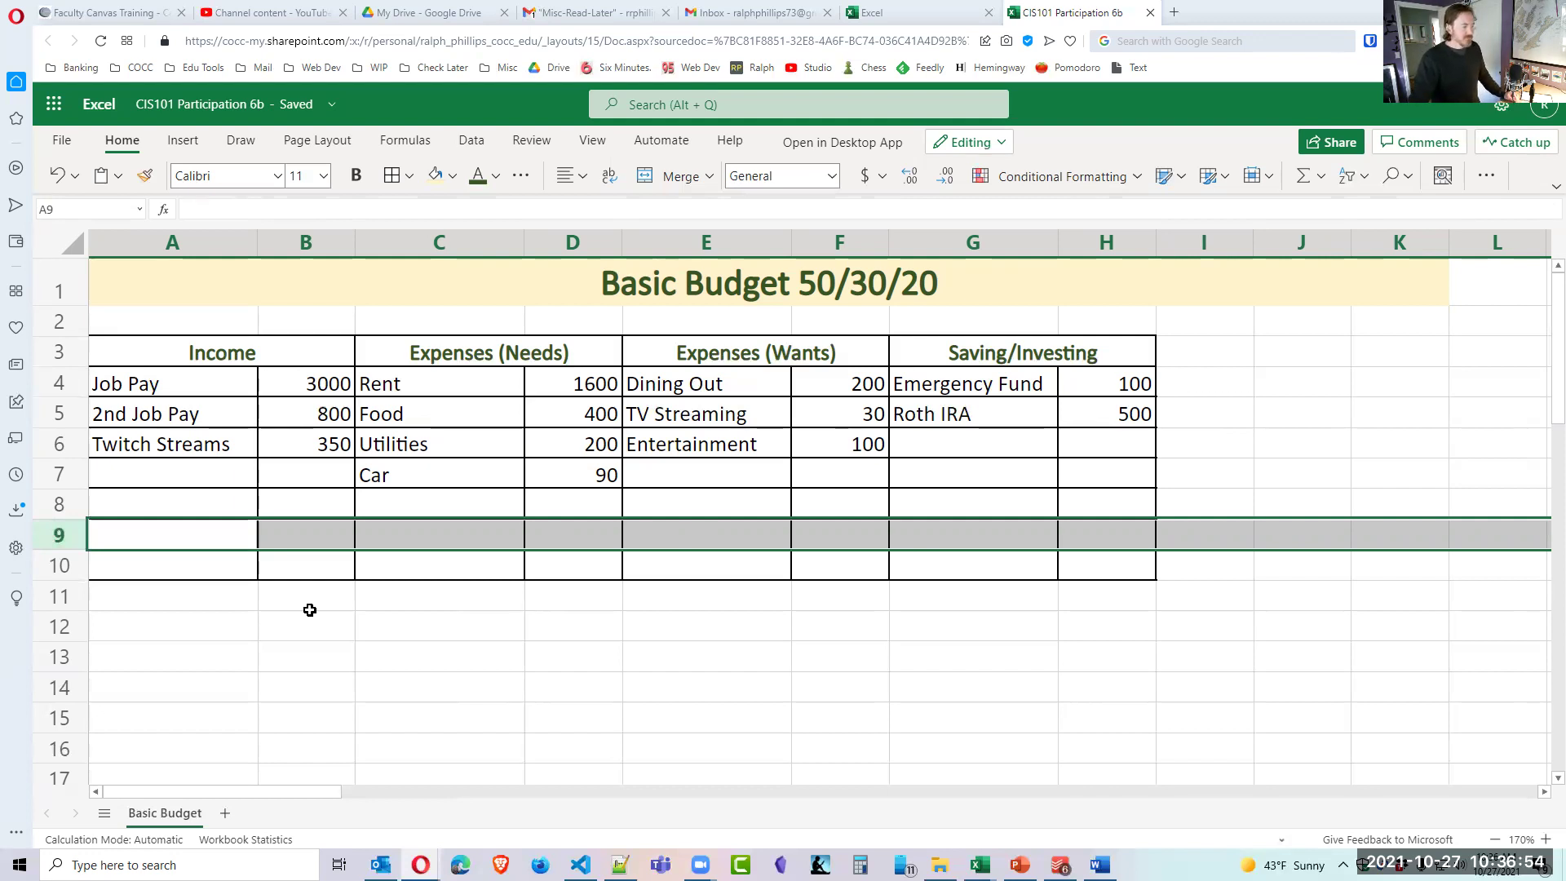
left_click(448, 573)
left_click_drag(209, 565, 1096, 561)
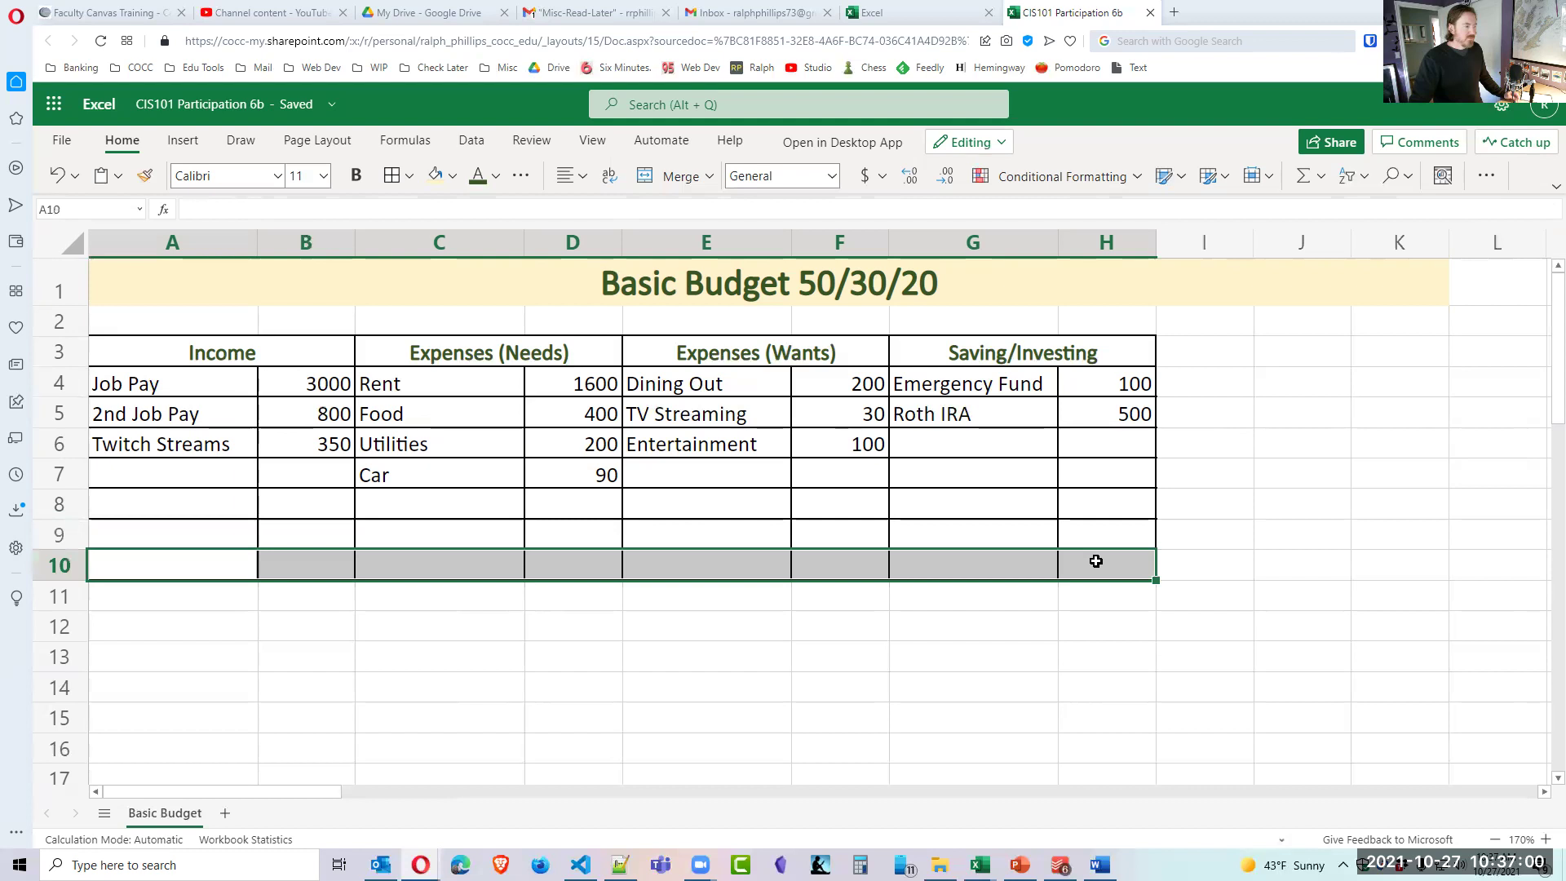
left_click(1038, 660)
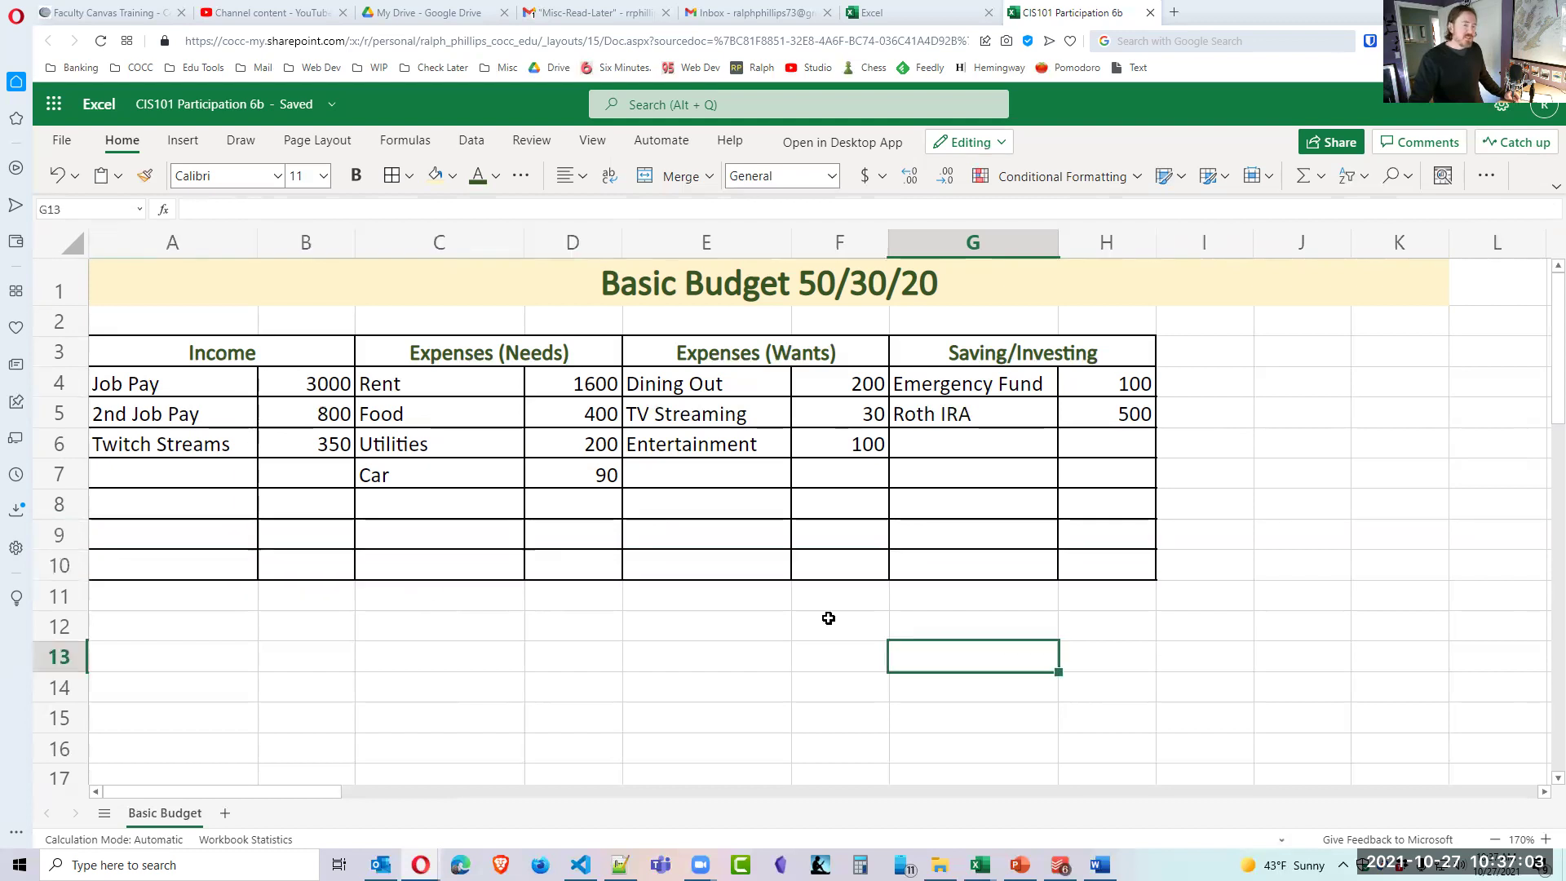
Fill the table's last row with placeholder text: asdf in A10, C10 and G10, and adsf in E10.
left_click(221, 560)
type("asdf")
left_click(444, 561)
type("asdf")
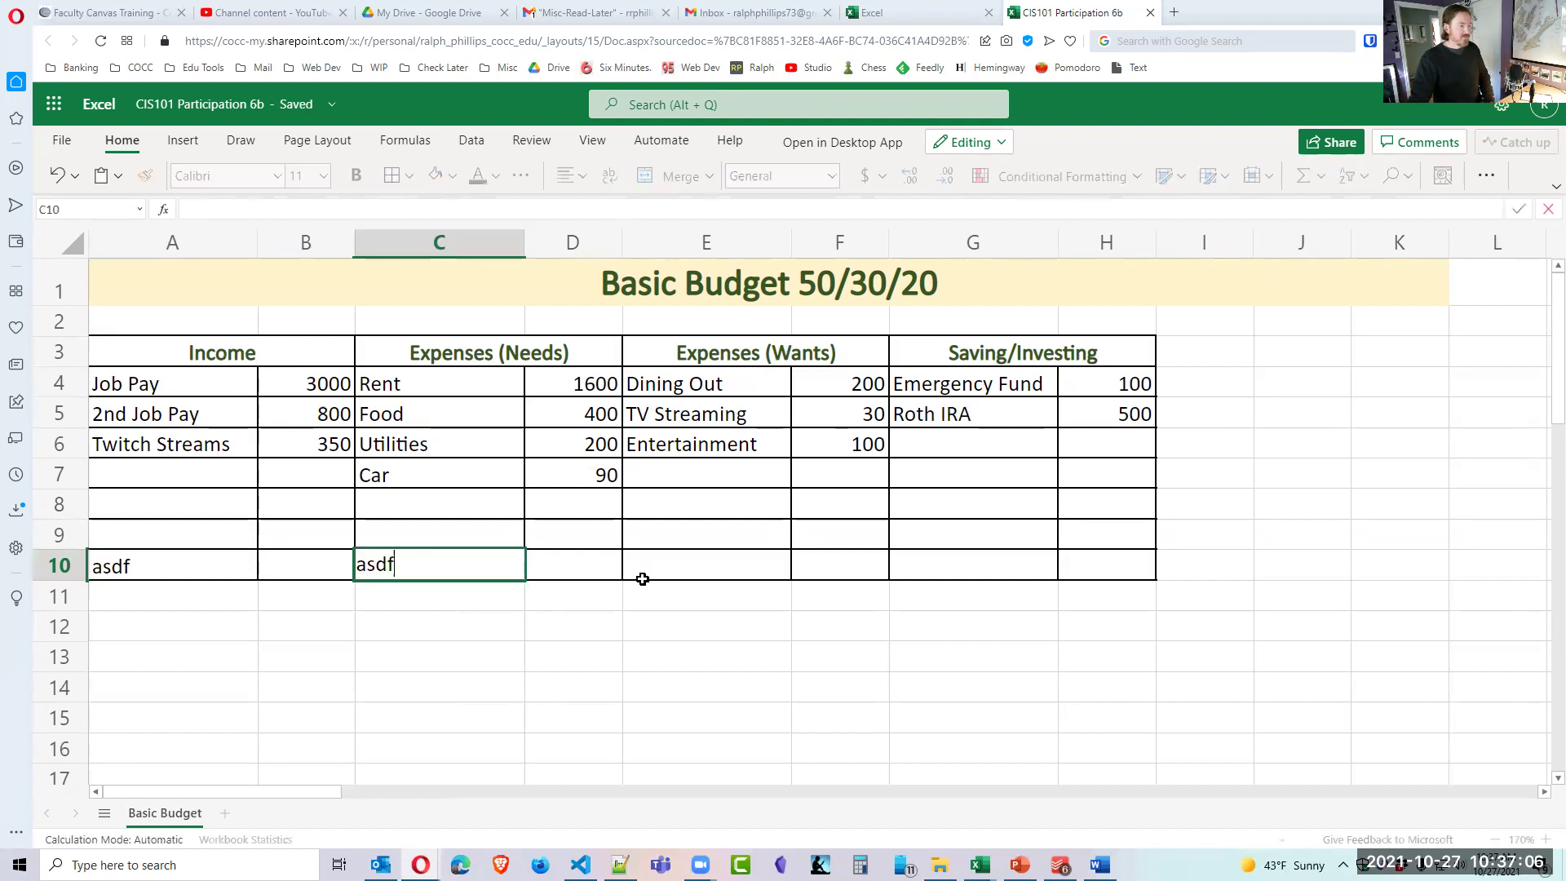
left_click(693, 565)
type("adsf")
left_click(939, 574)
type("asdf")
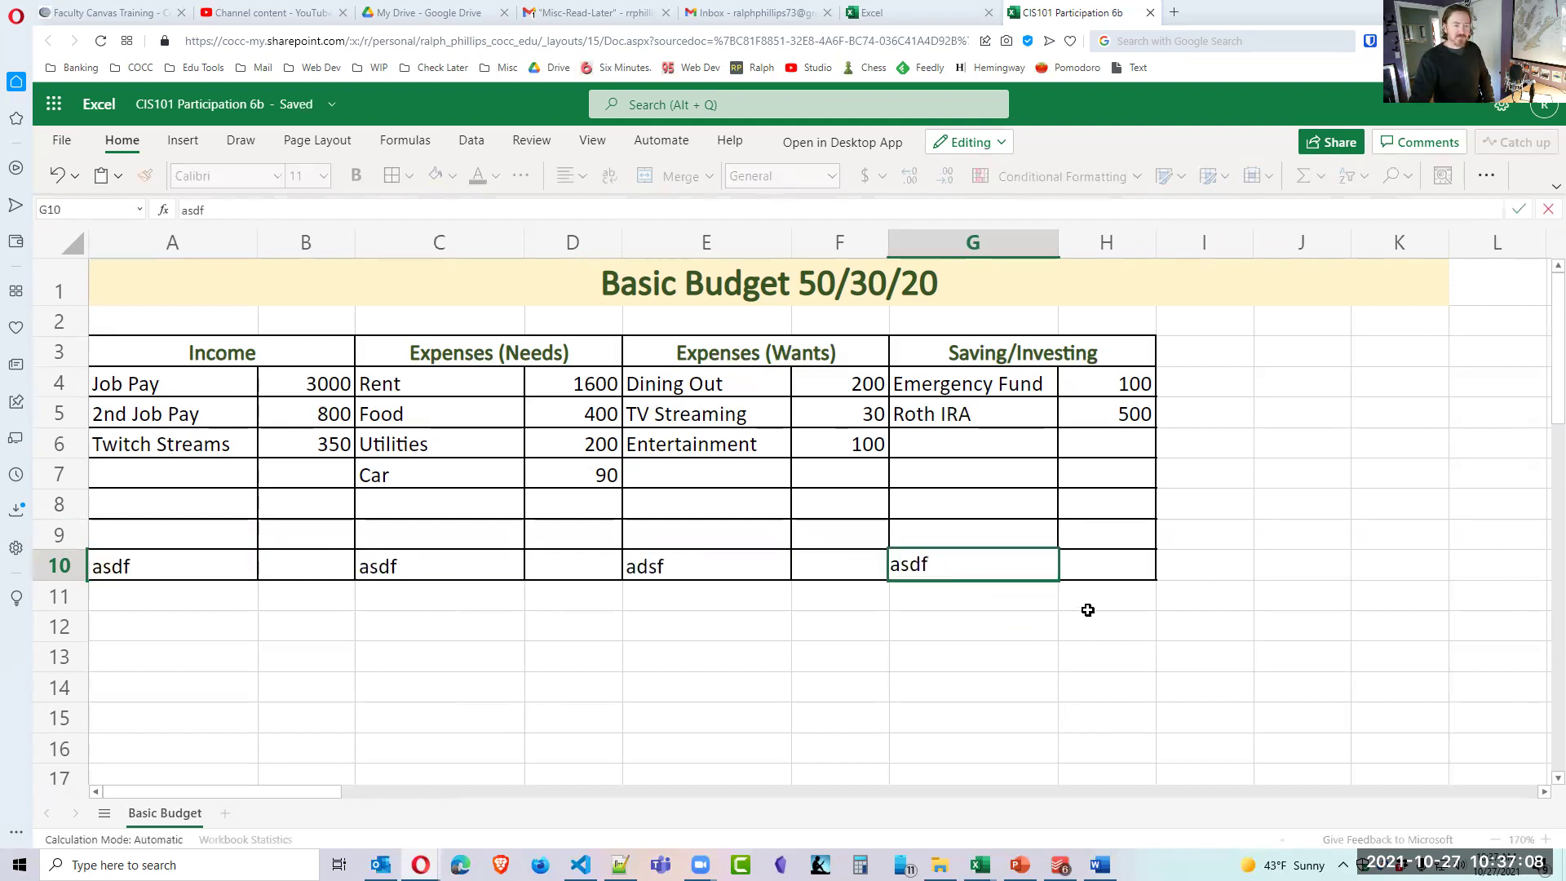
left_click(1002, 532)
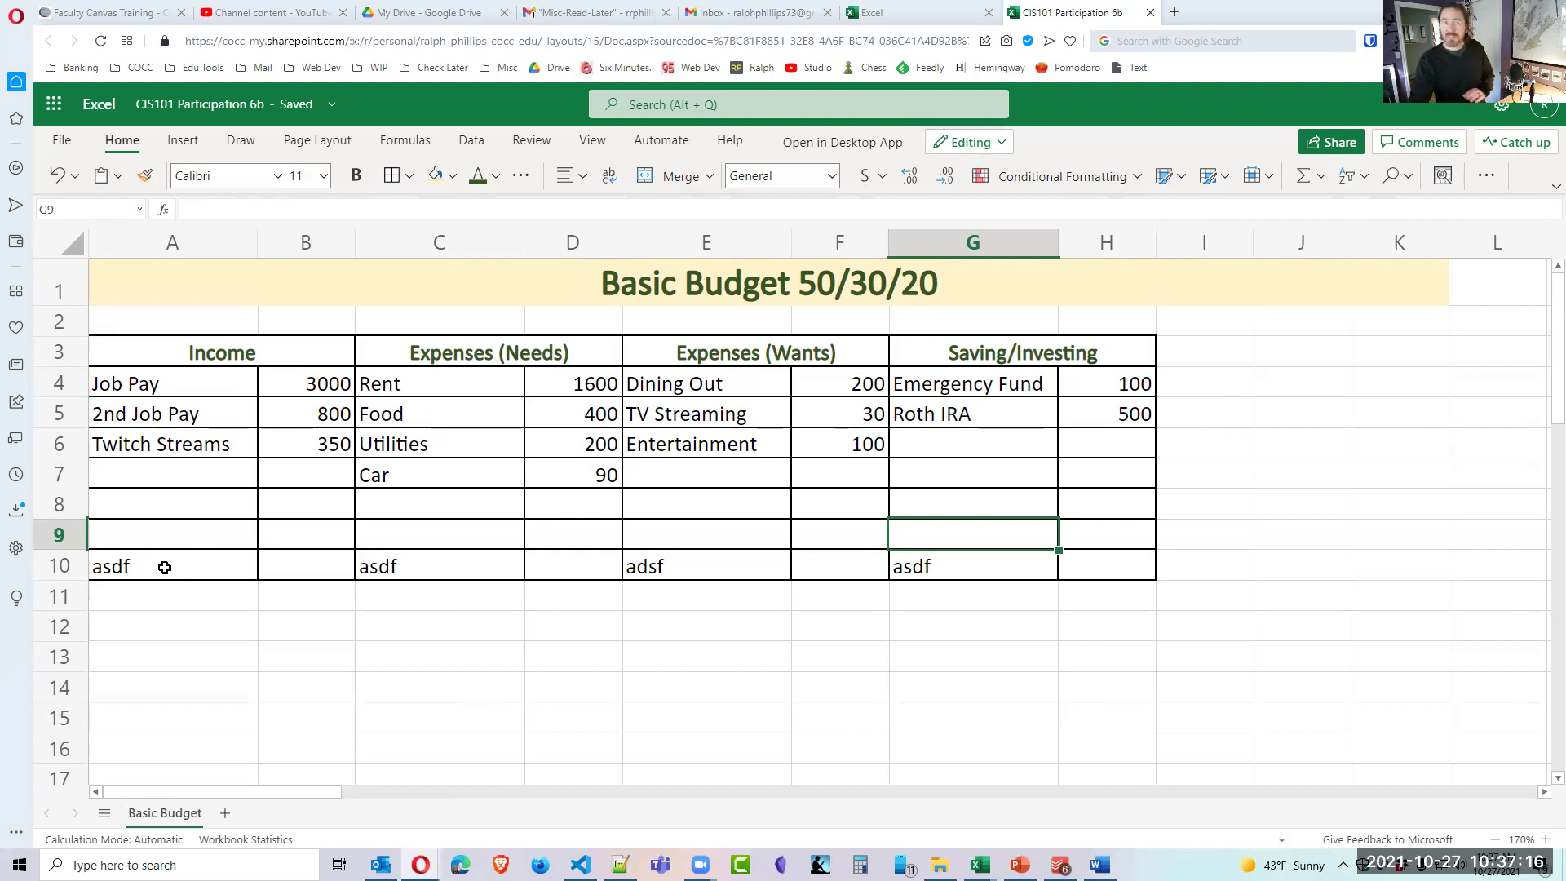
Move the placeholder entries from A10:H10 up to A9:H9, clearing the original row.
left_click_drag(131, 570, 1084, 567)
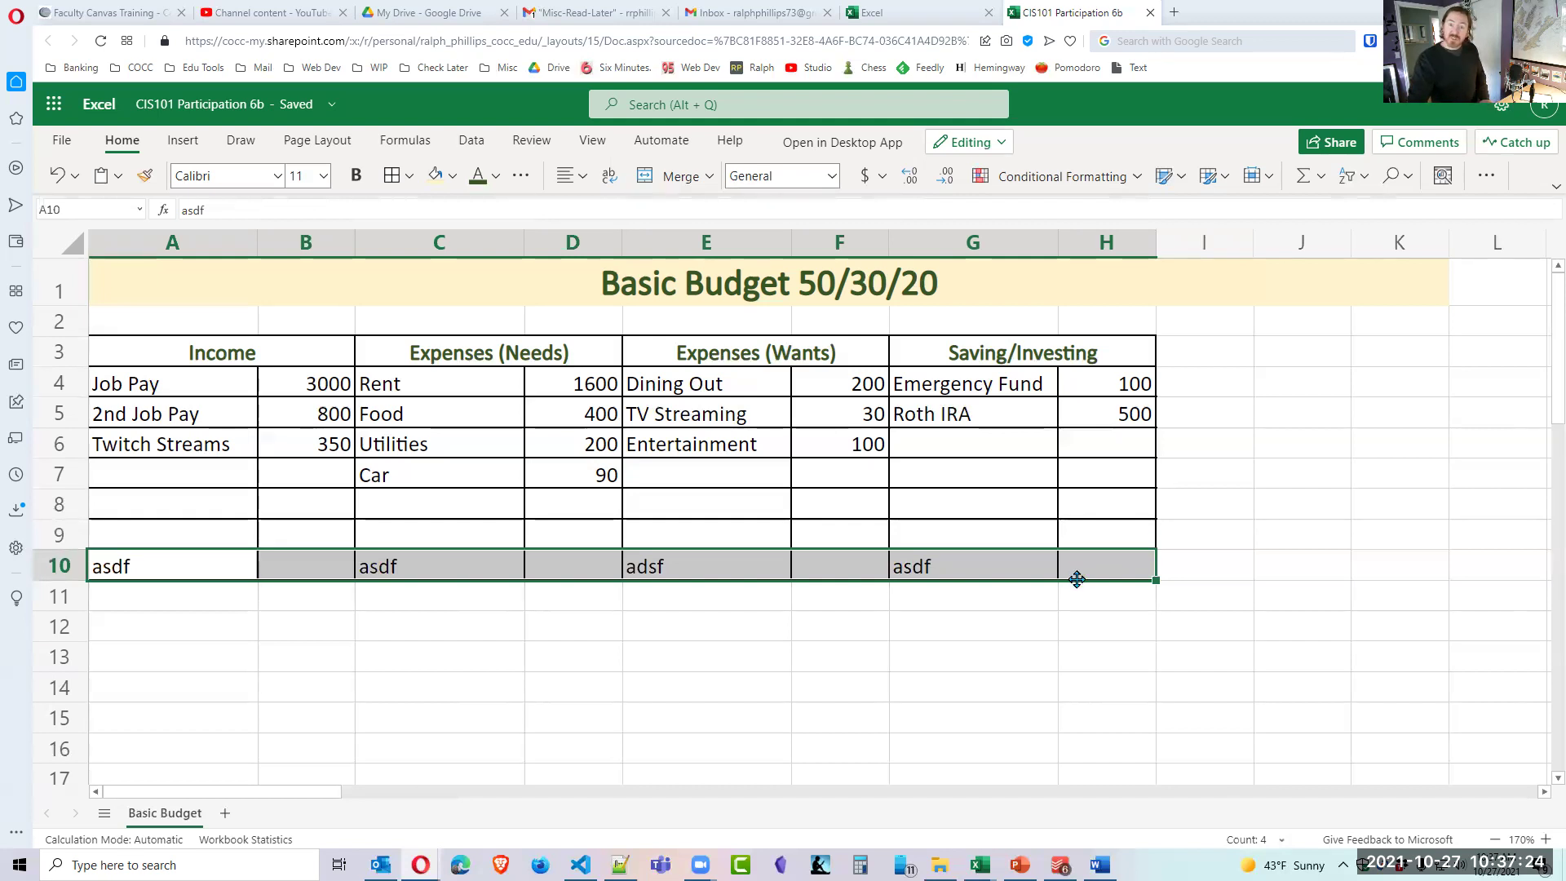
key("ctrl+x")
left_click(140, 533)
left_click_drag(140, 533, 1065, 534)
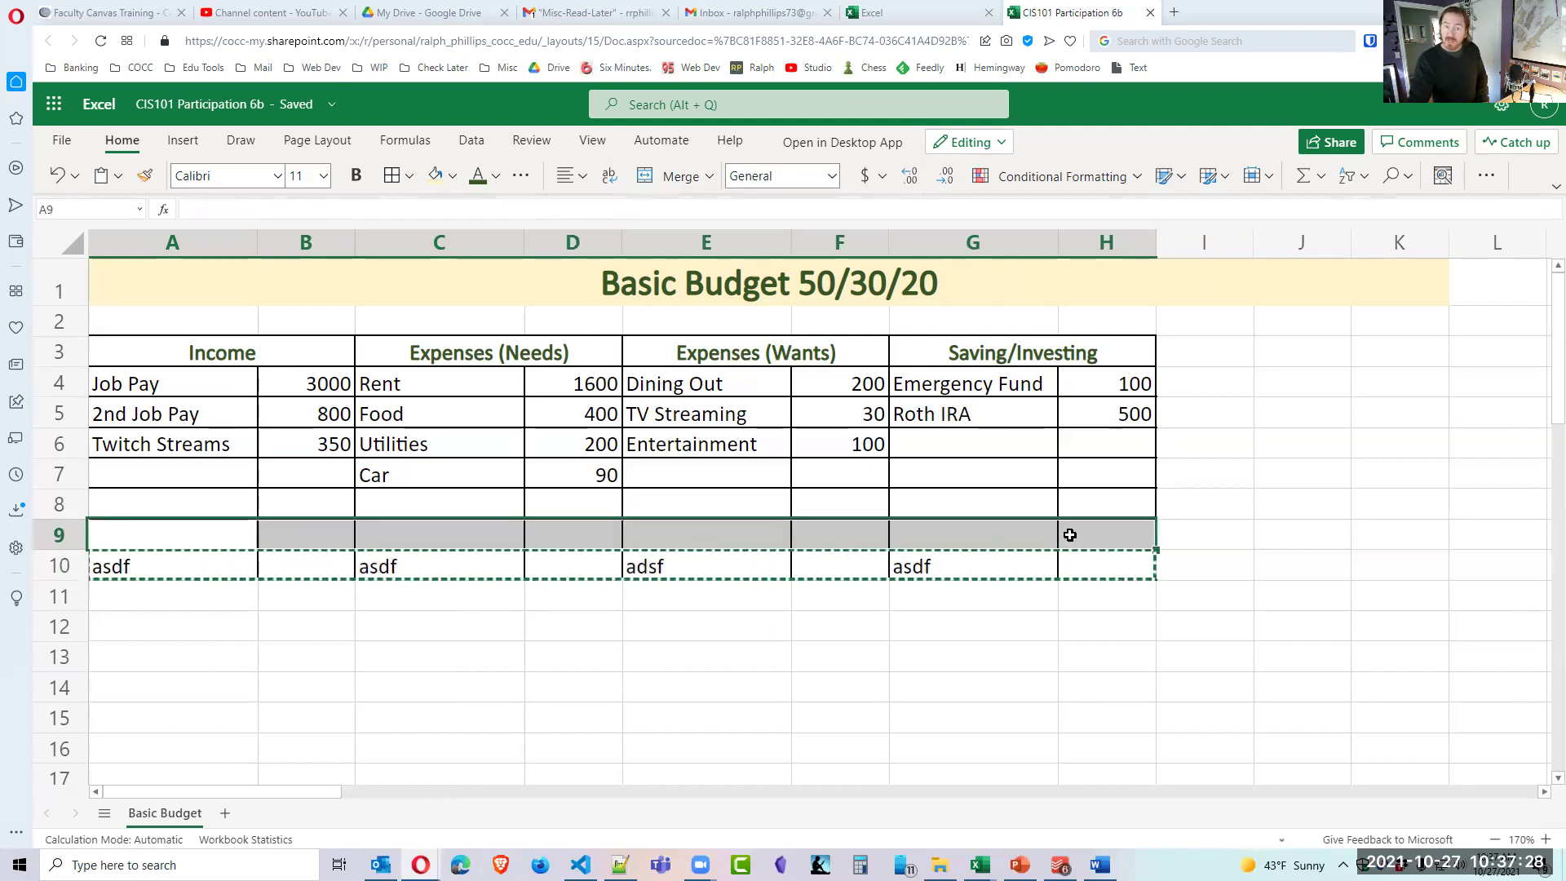
key("ctrl+v")
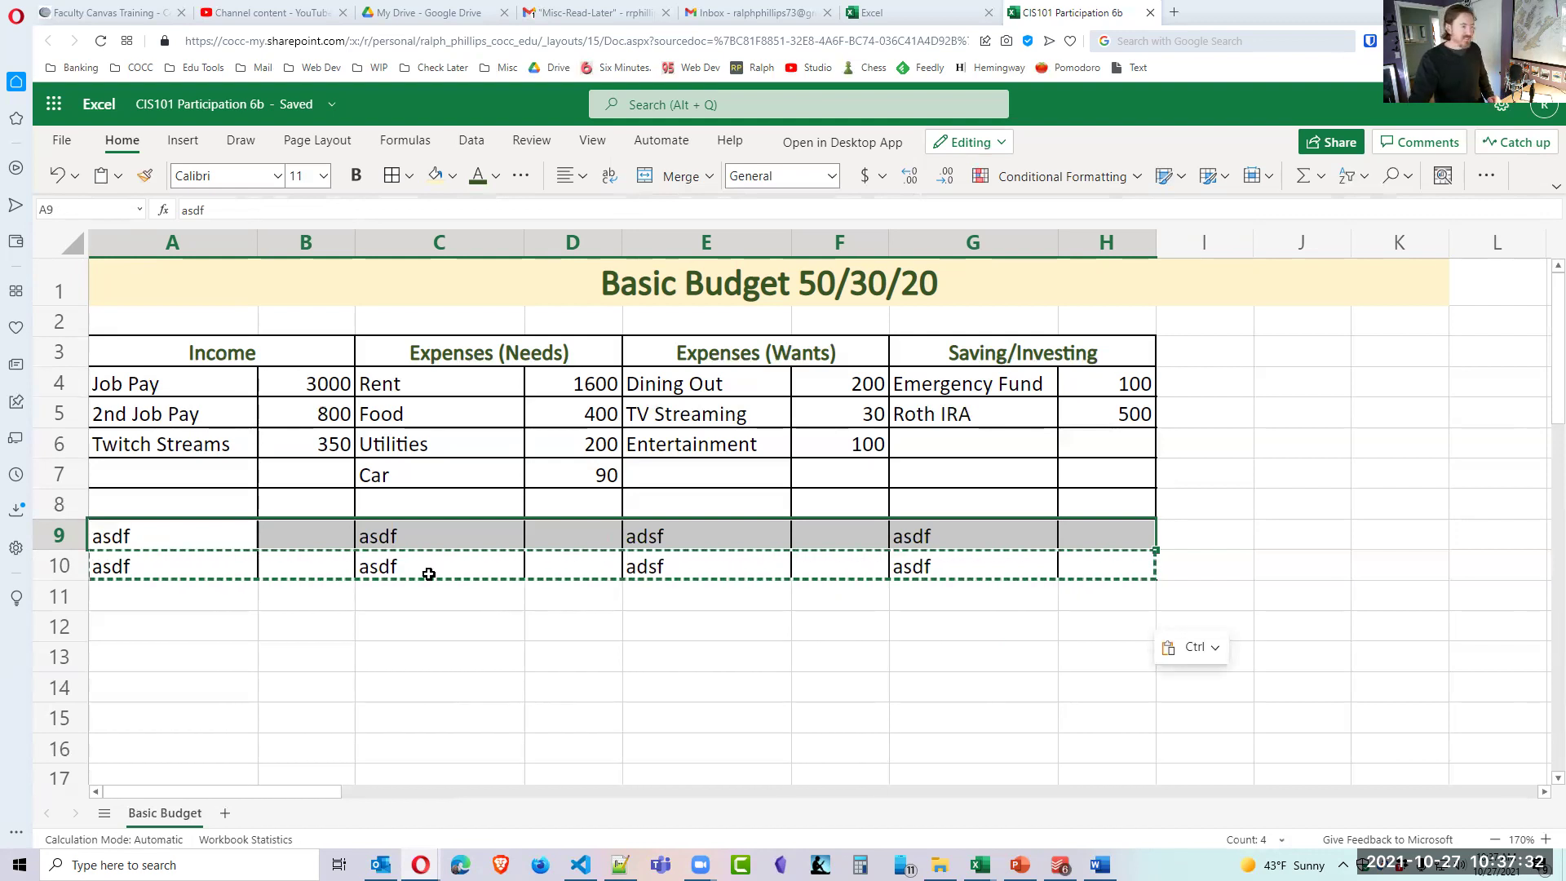
left_click_drag(241, 564, 1097, 566)
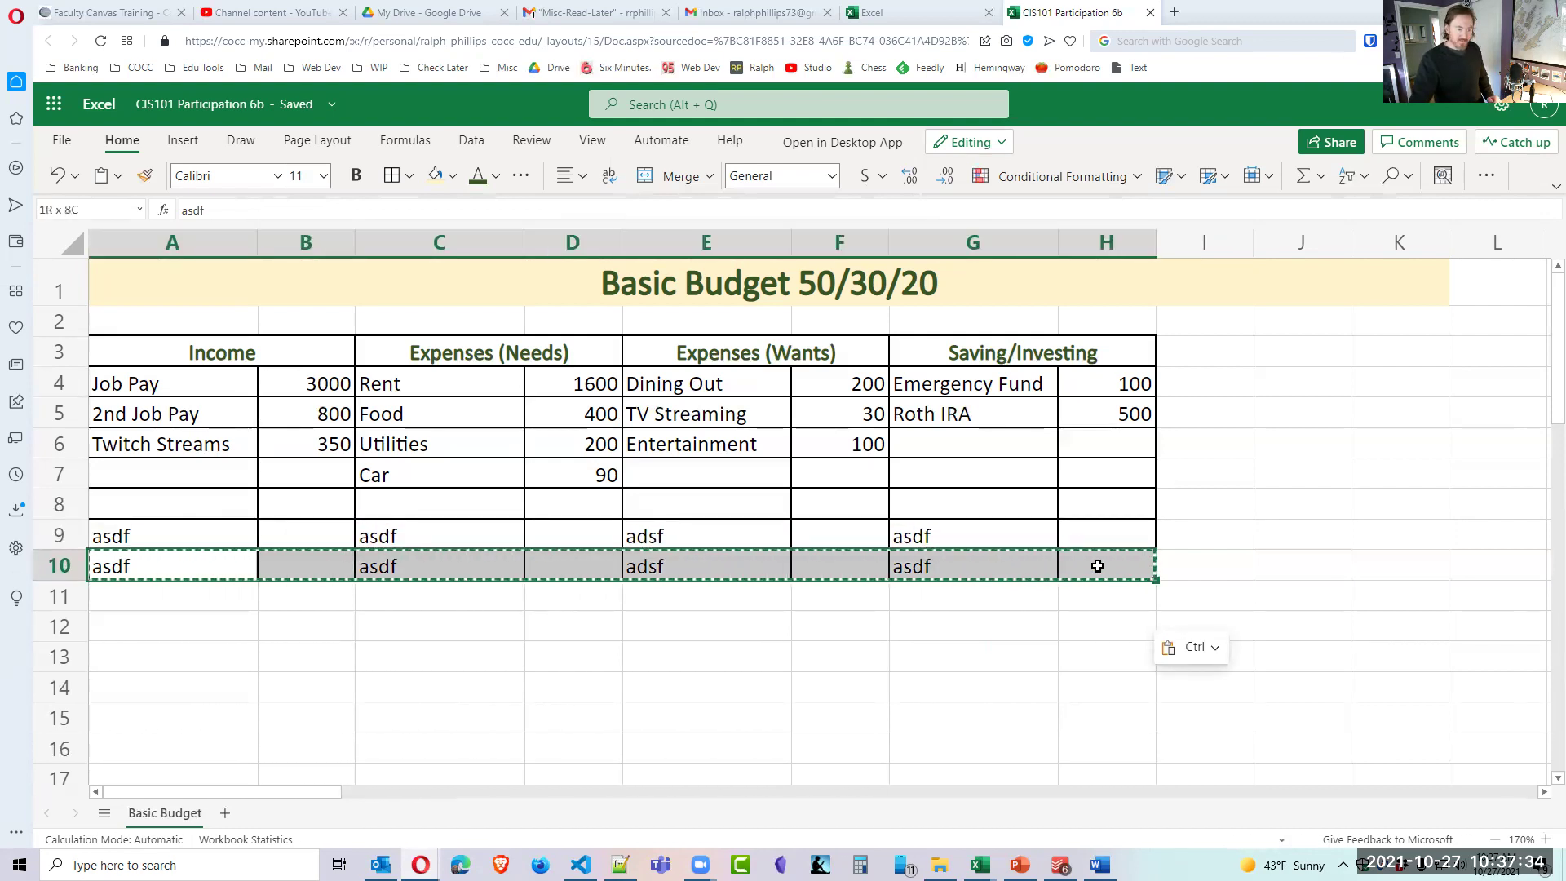
key("Delete")
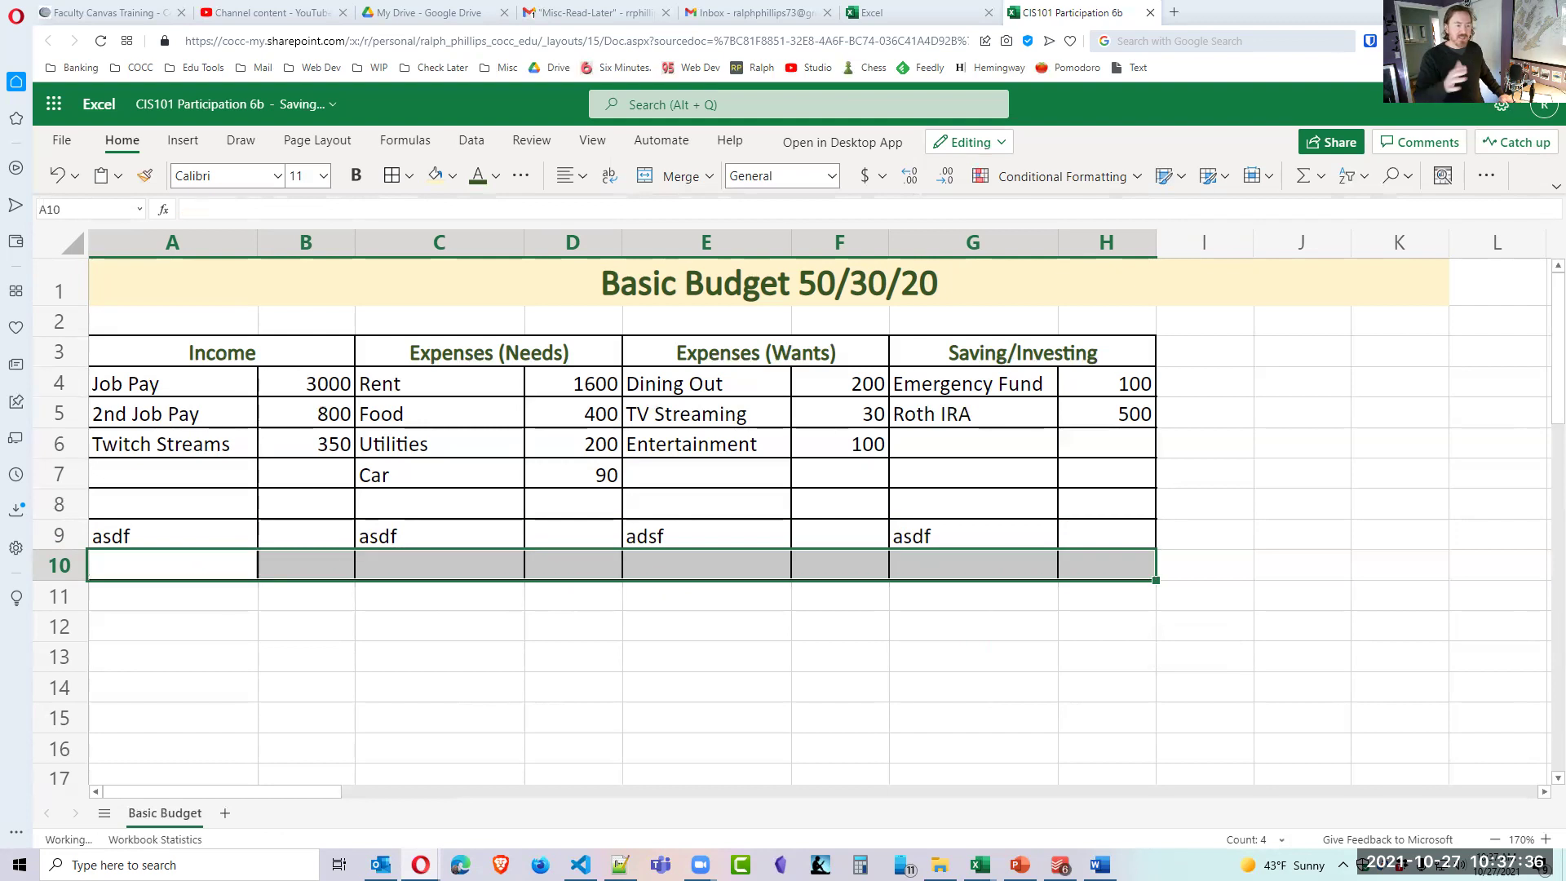
Clear the placeholder text from cells A9:H9.
left_click(921, 526)
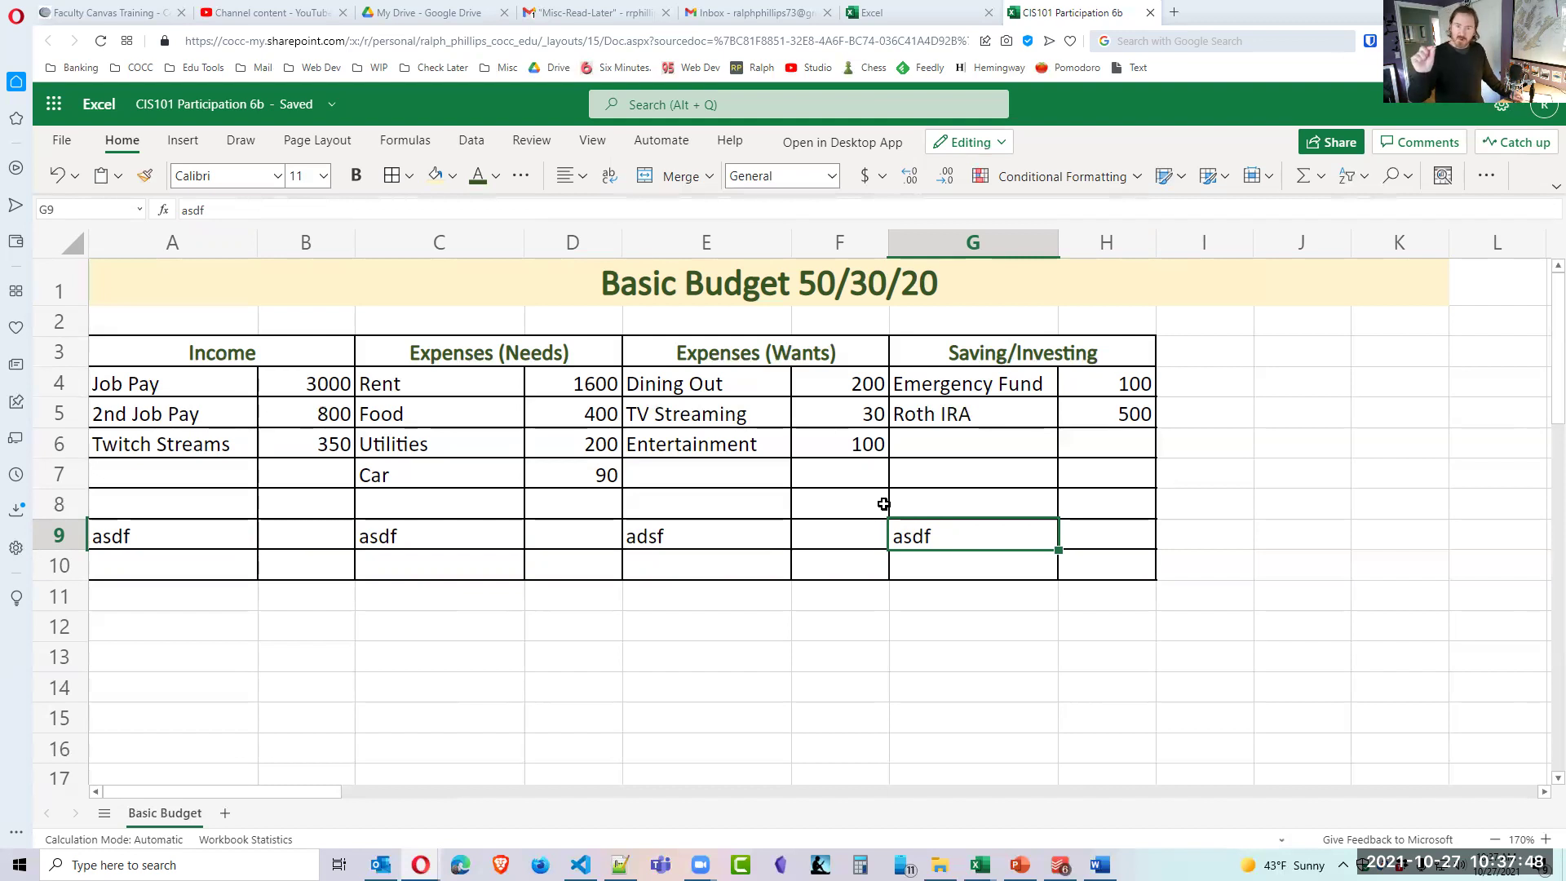
left_click(506, 512)
left_click_drag(144, 535, 1083, 544)
key("Delete")
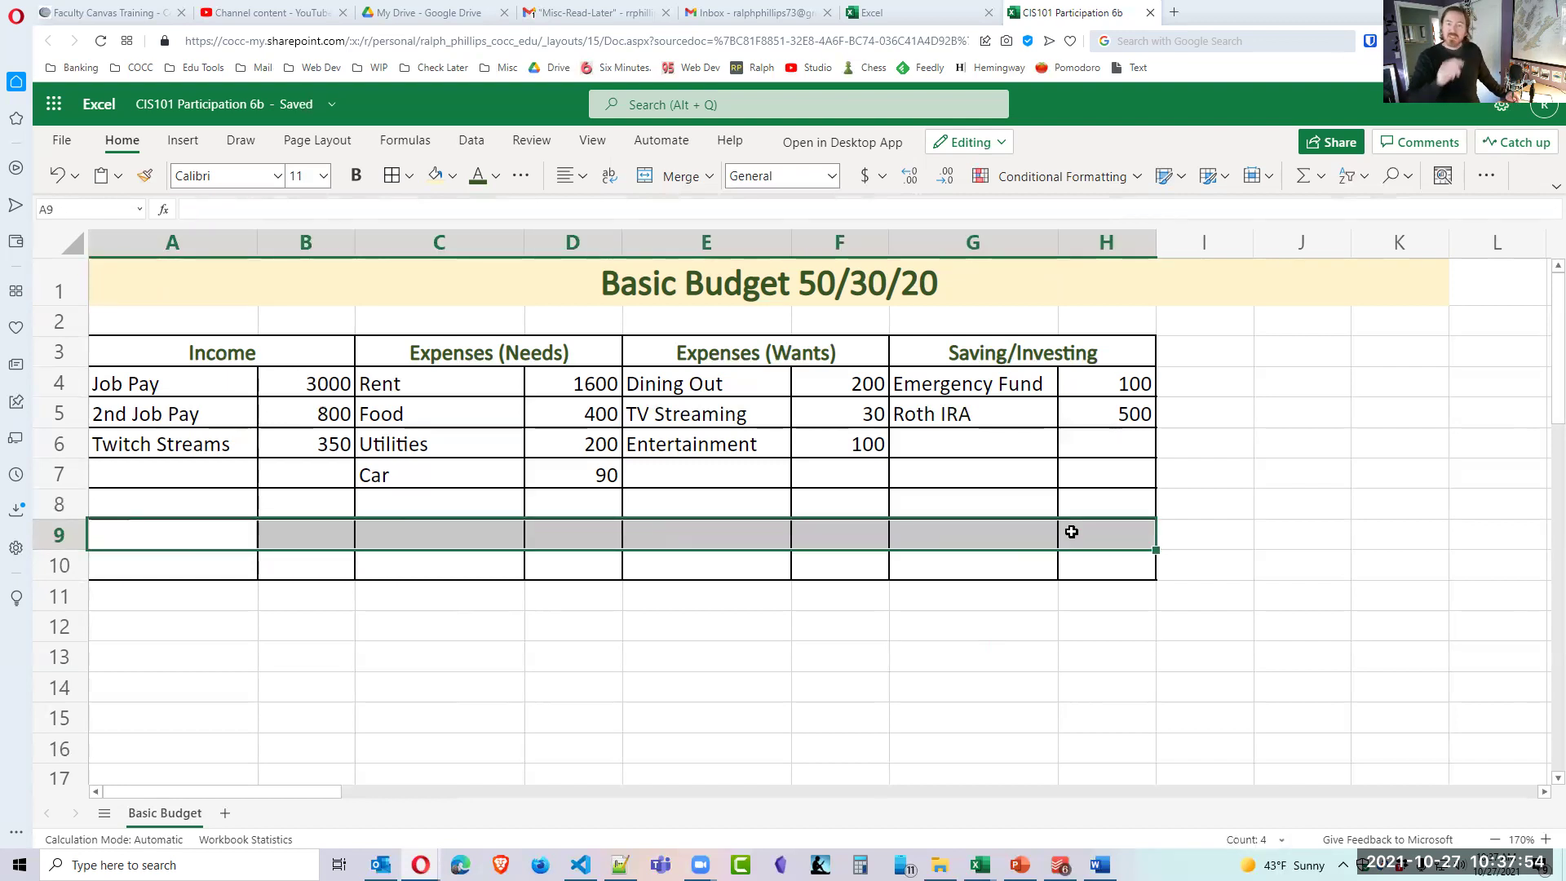
Enter the label Total in cells A10, C10, E10 and G10, one for each budget section.
left_click_drag(182, 566, 1112, 566)
left_click(174, 566)
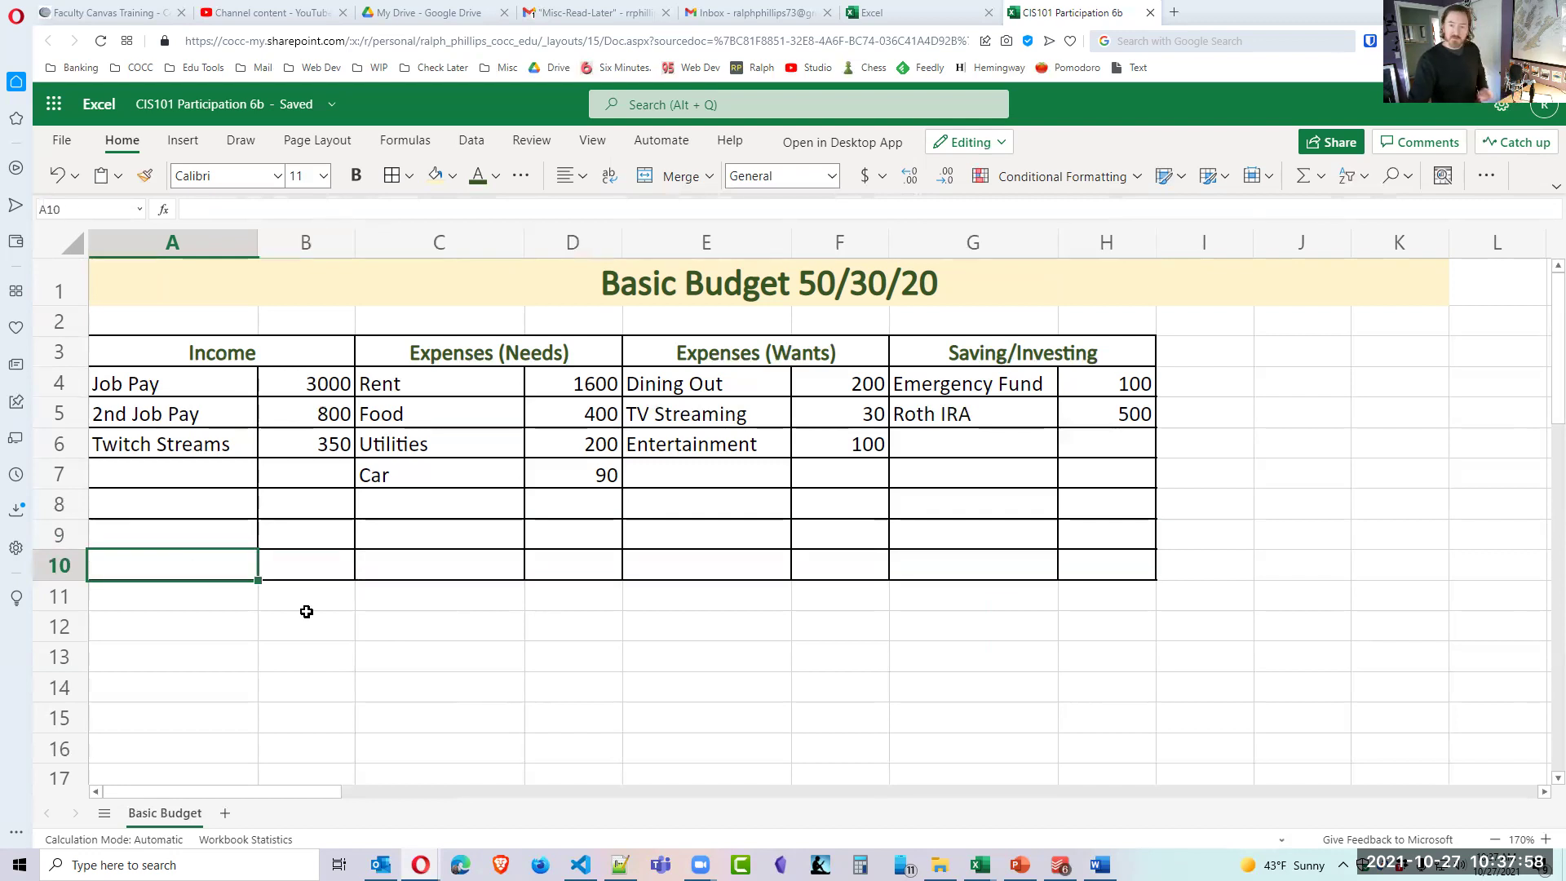
type("Total")
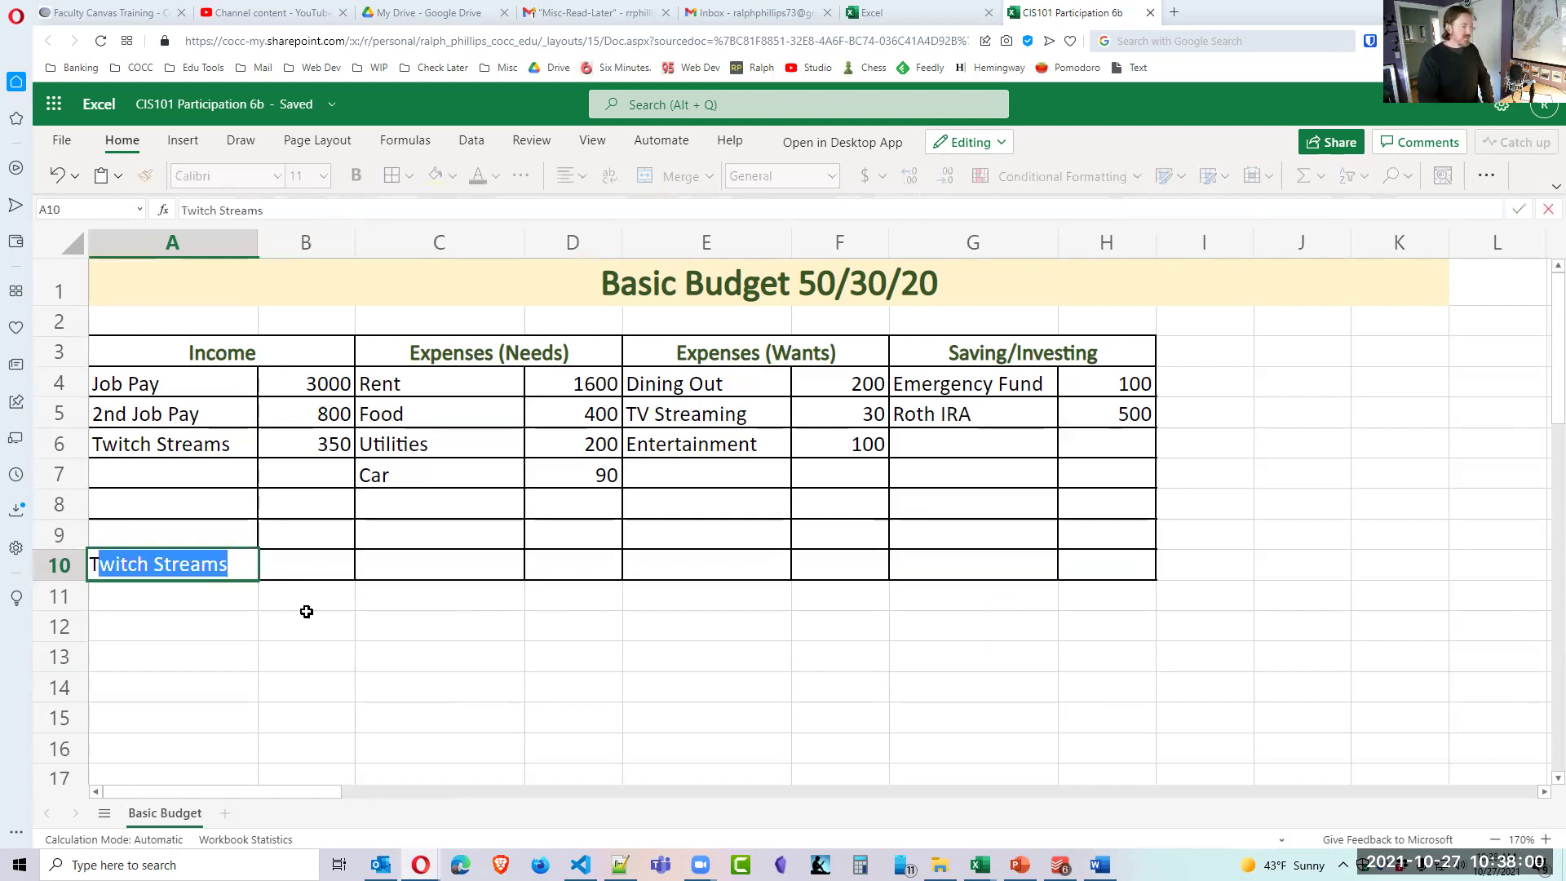
key("Tab")
key("Tab")
type("Total")
key("Tab")
key("Tab")
type("Total")
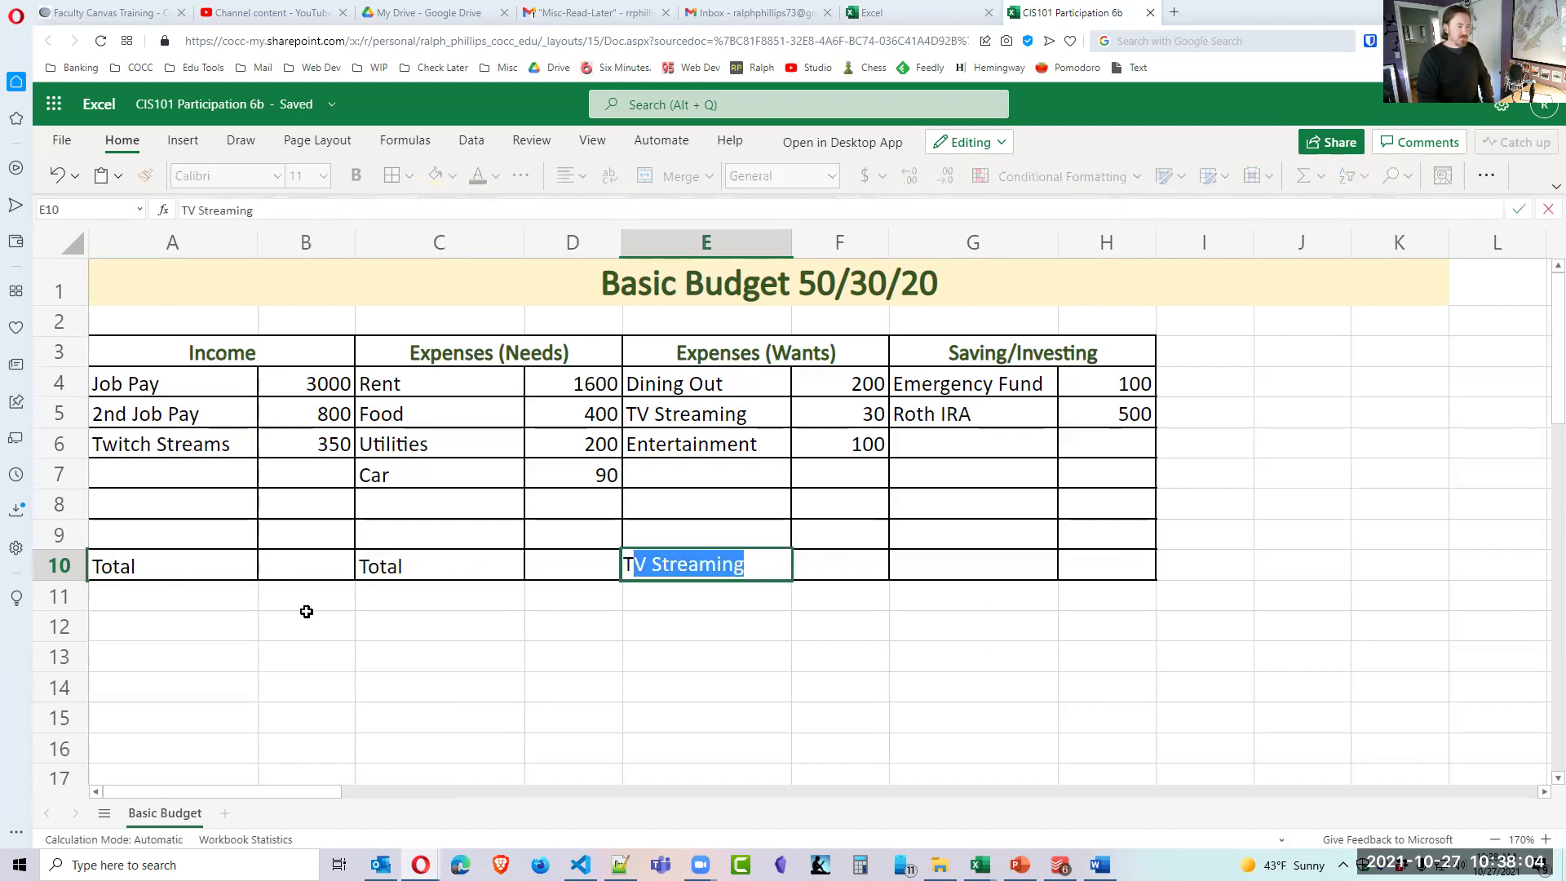
key("Tab")
key("Tab")
type("Total")
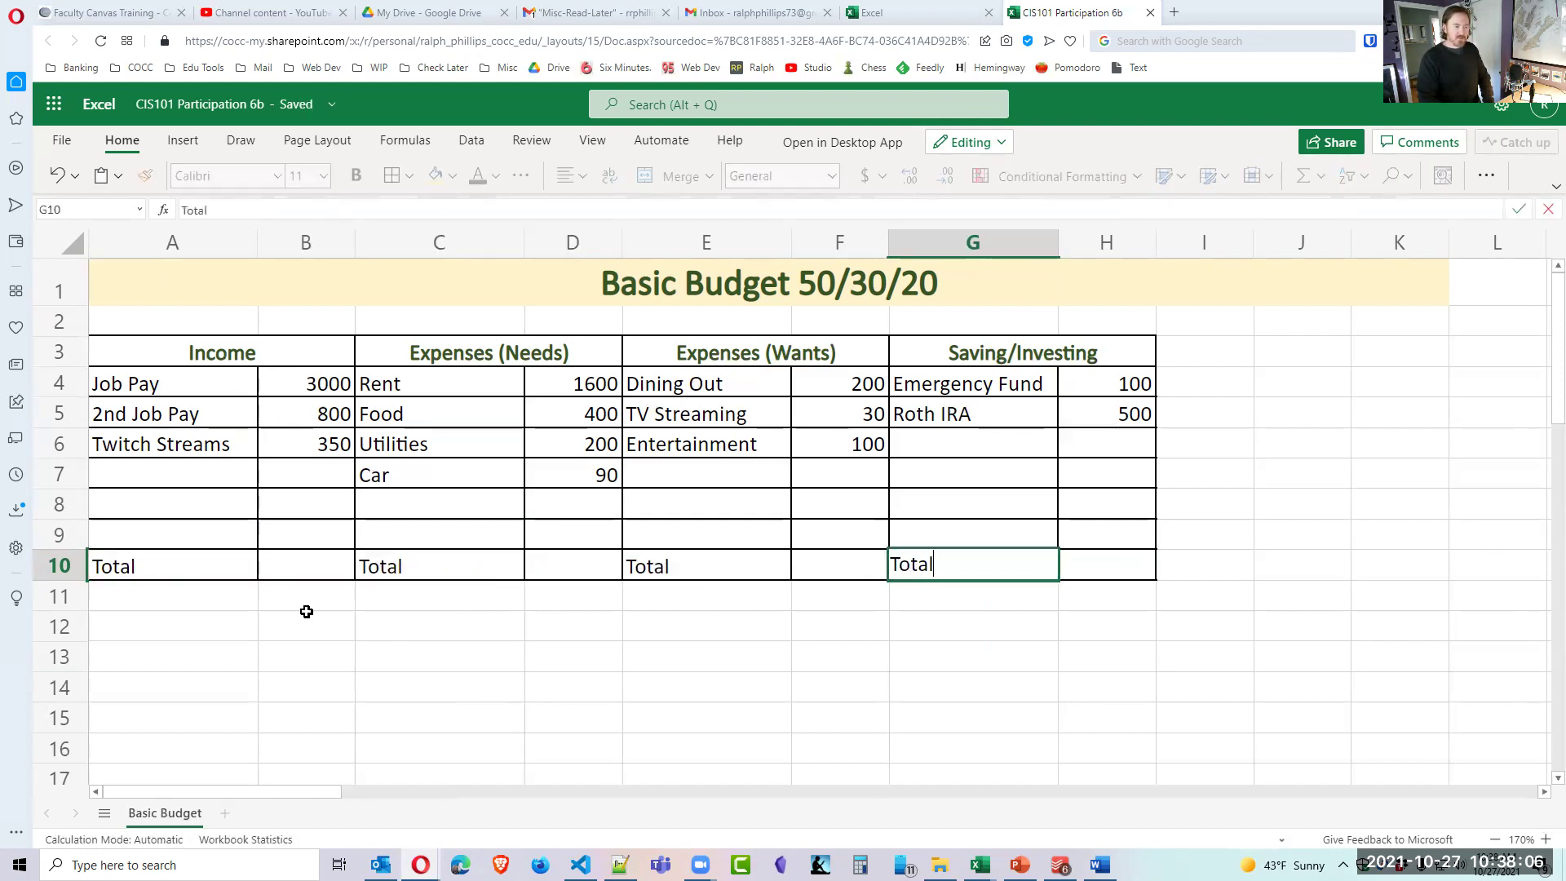
key("Return")
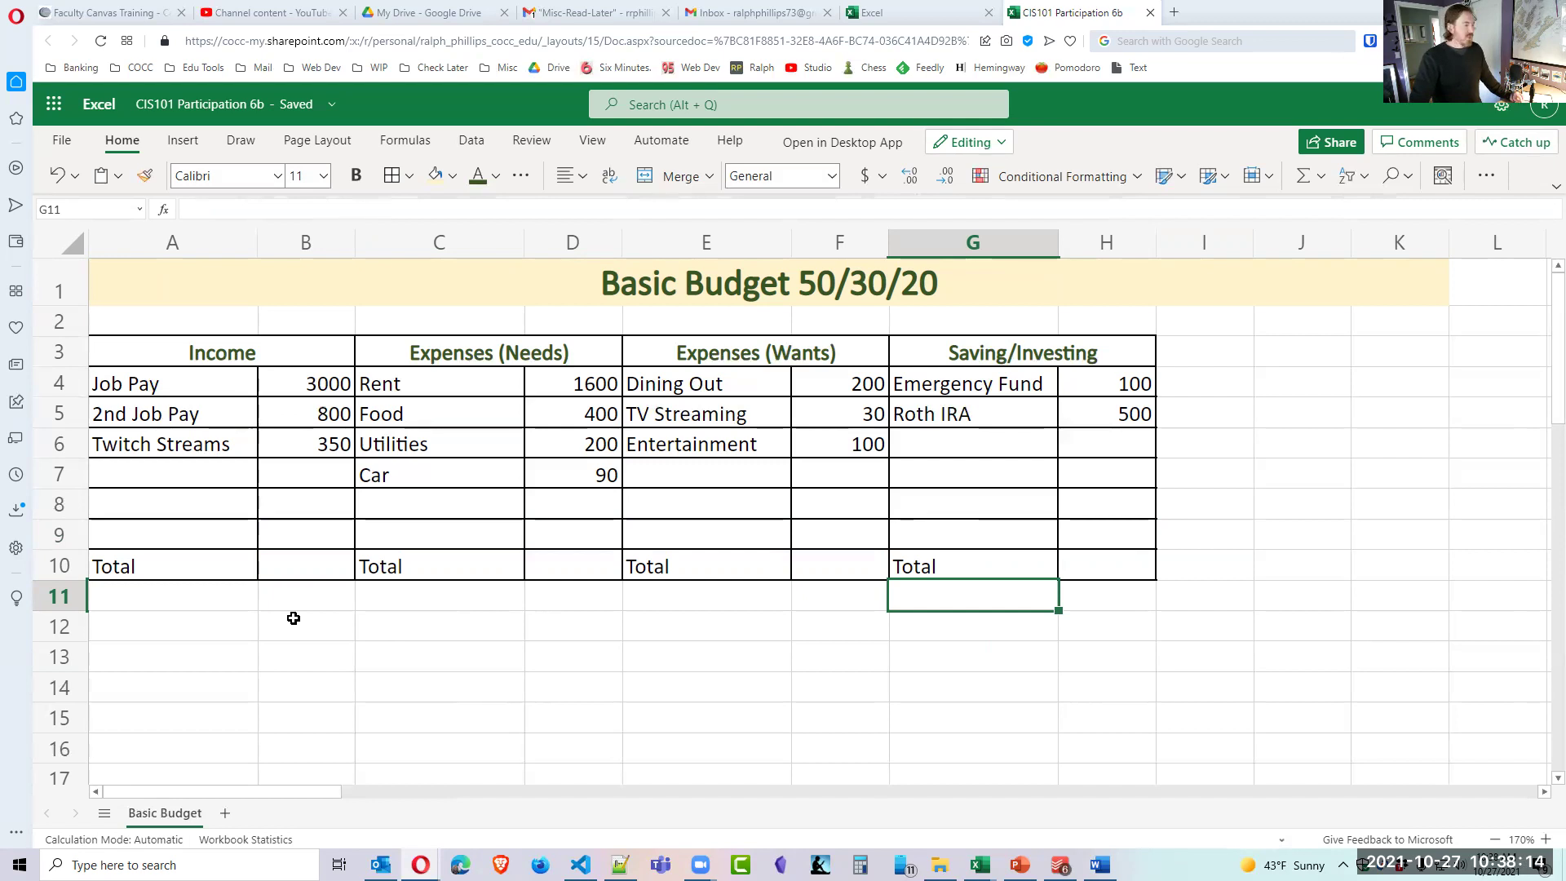
left_click(314, 570)
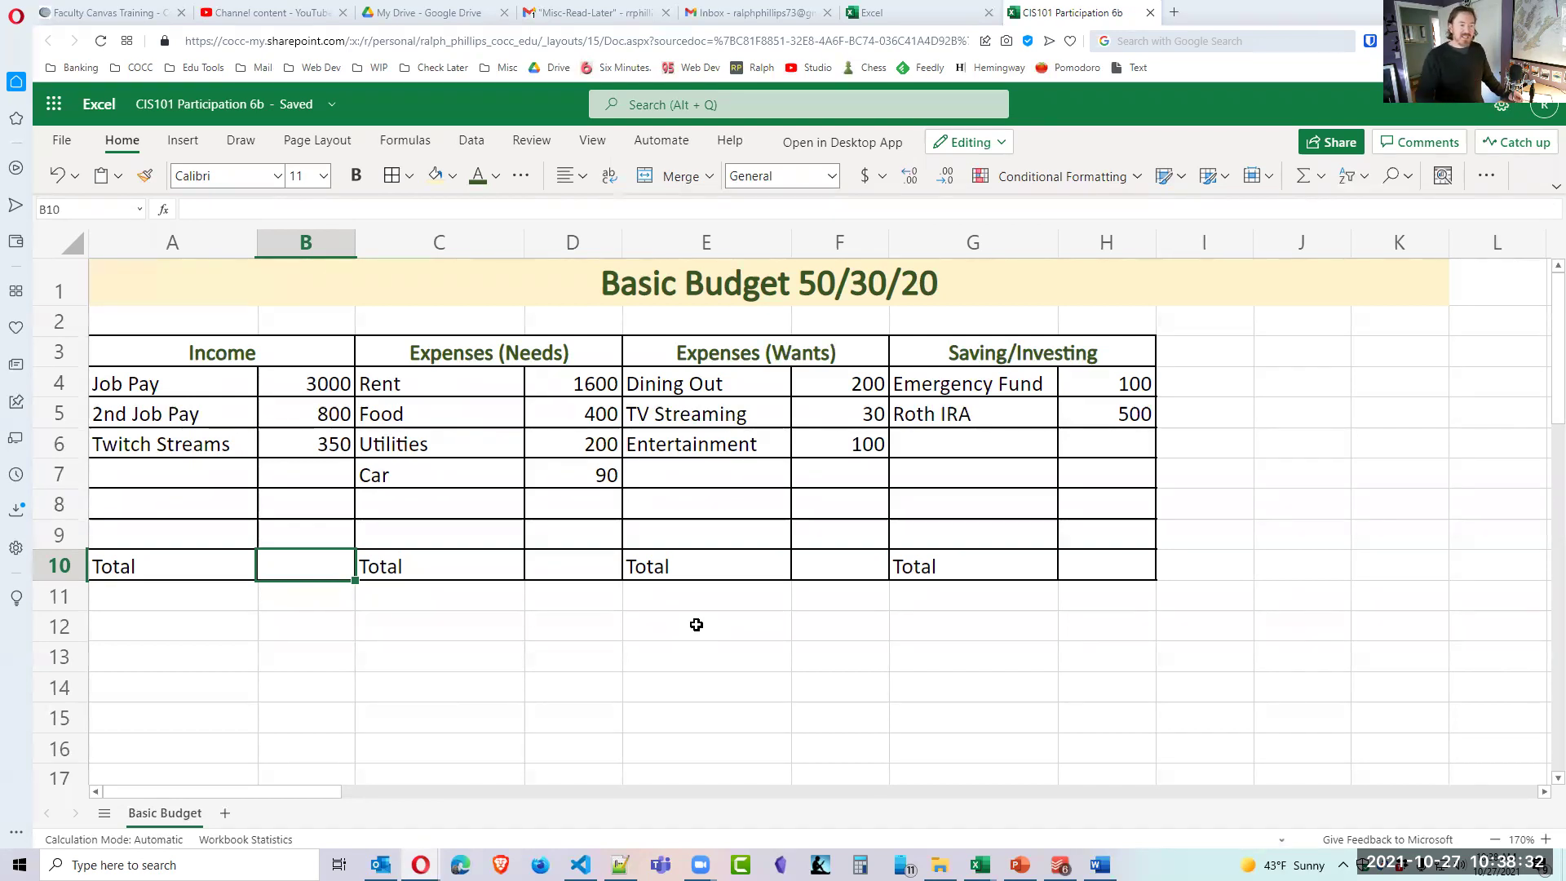
left_click_drag(309, 387, 312, 538)
left_click_drag(579, 391, 580, 541)
left_click_drag(844, 382, 836, 518)
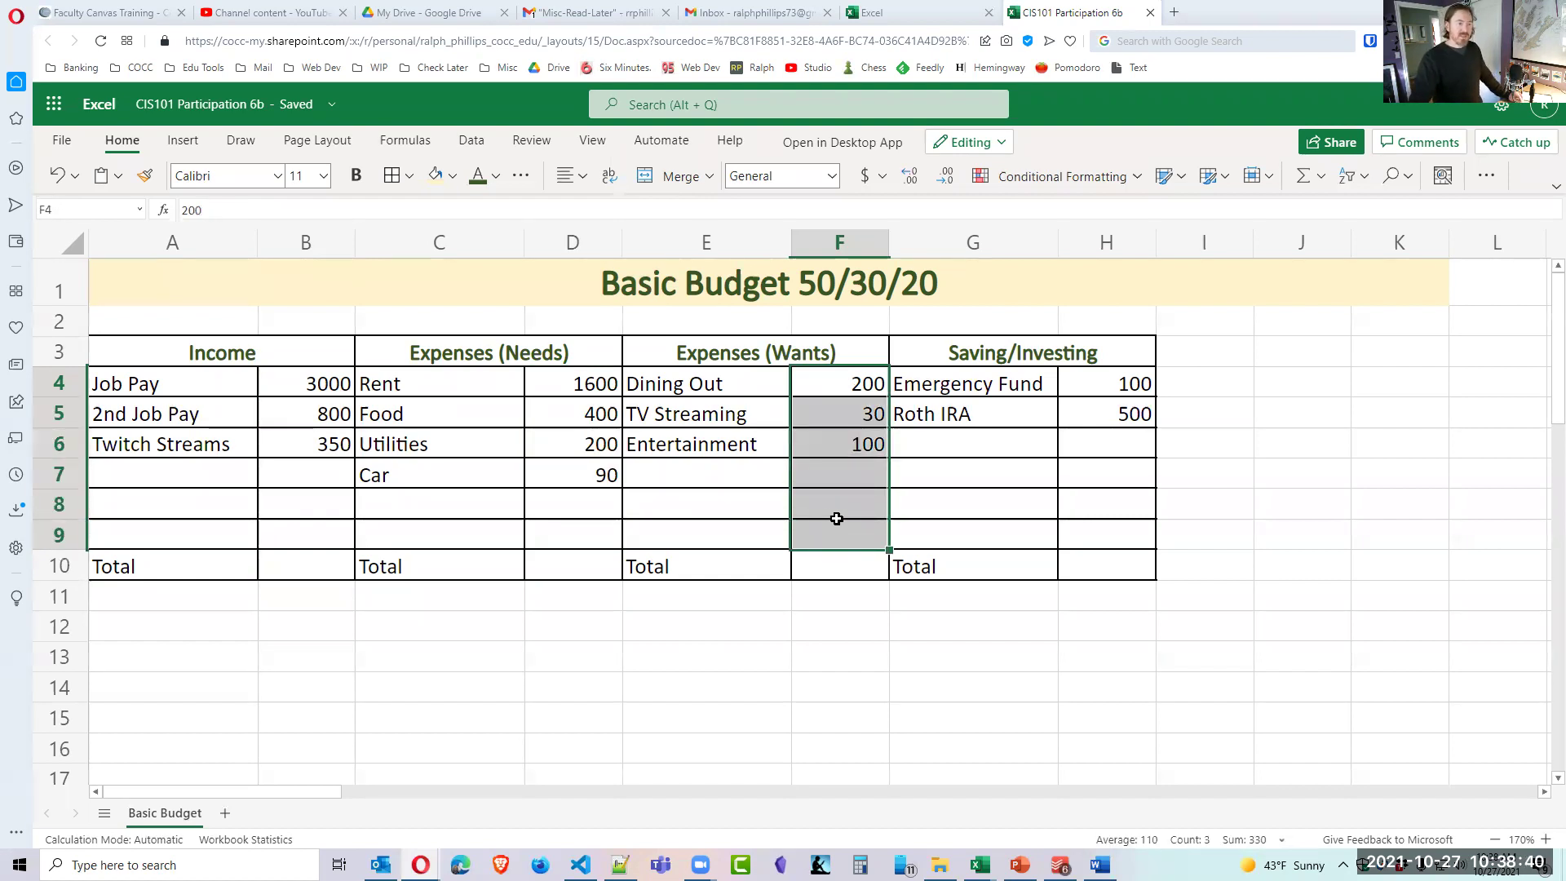
left_click_drag(1108, 380, 1115, 539)
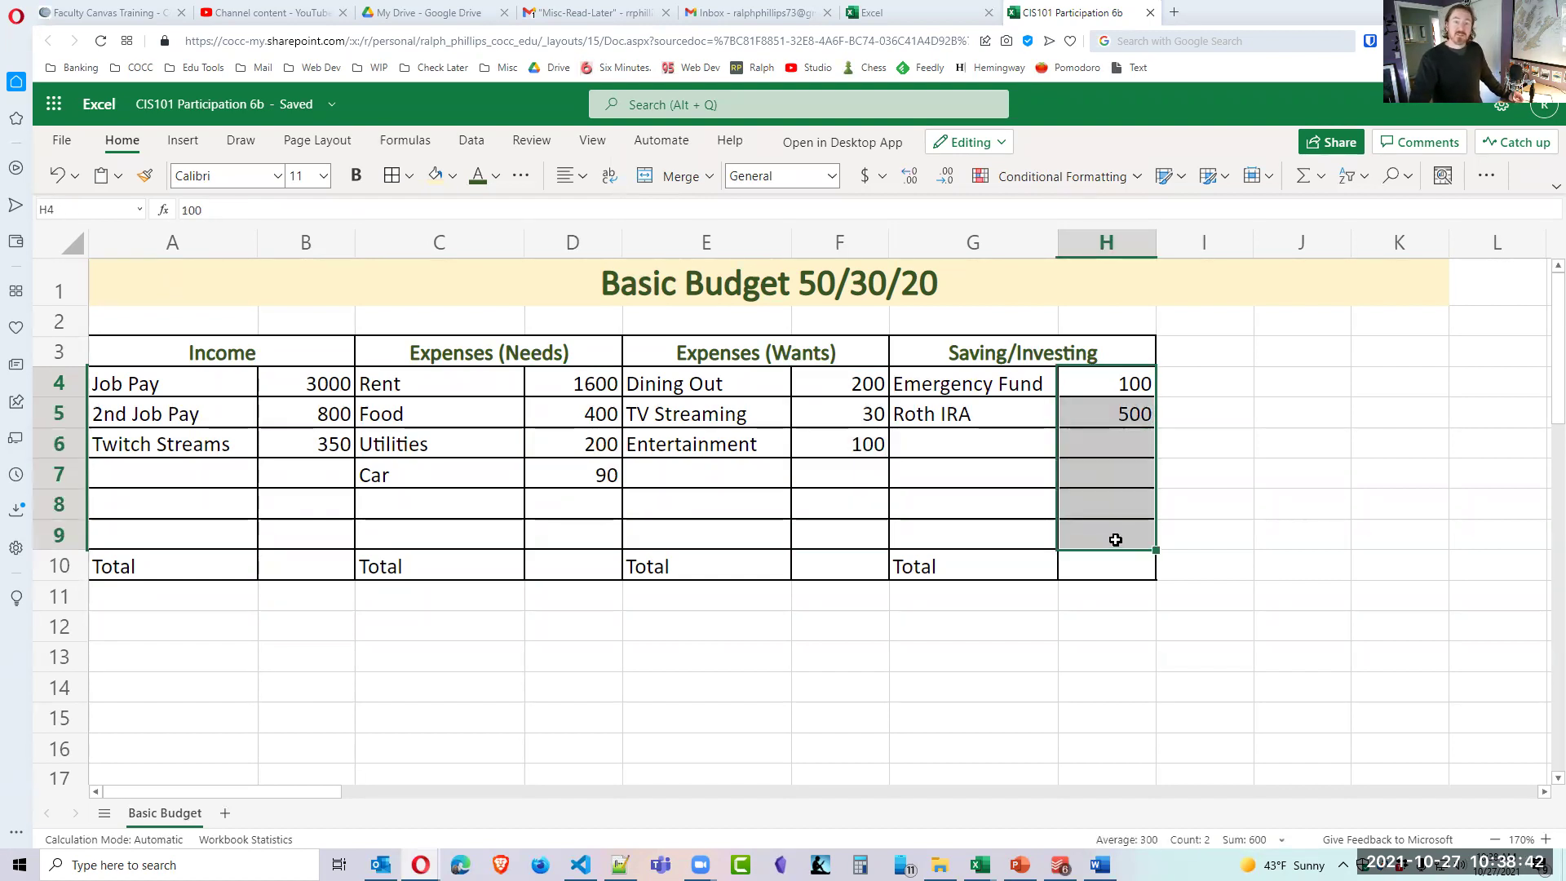
left_click(294, 567)
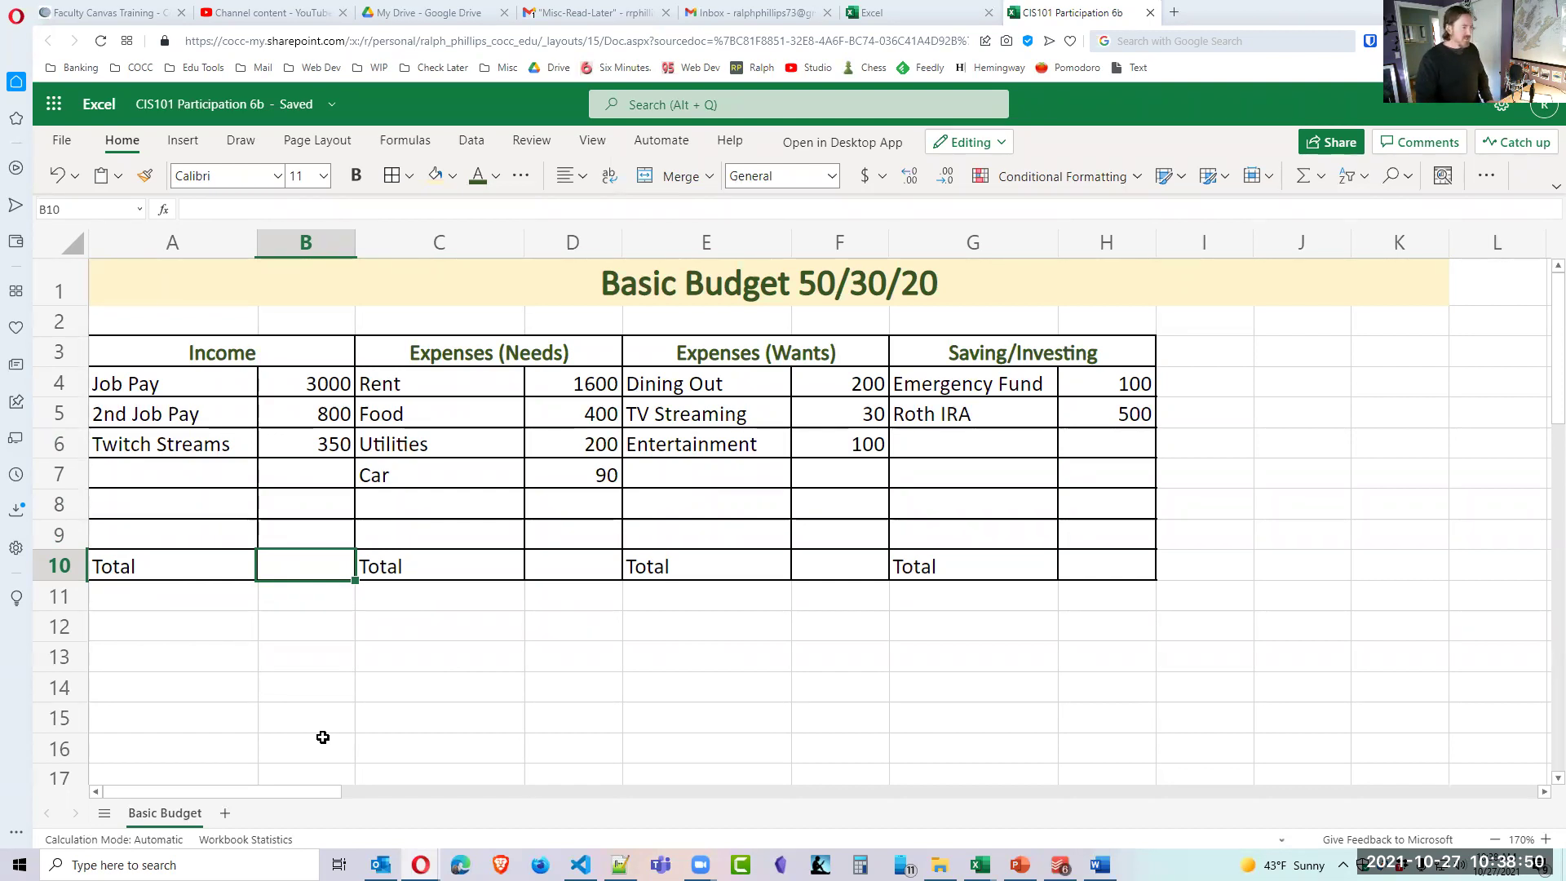
key("alt+equal")
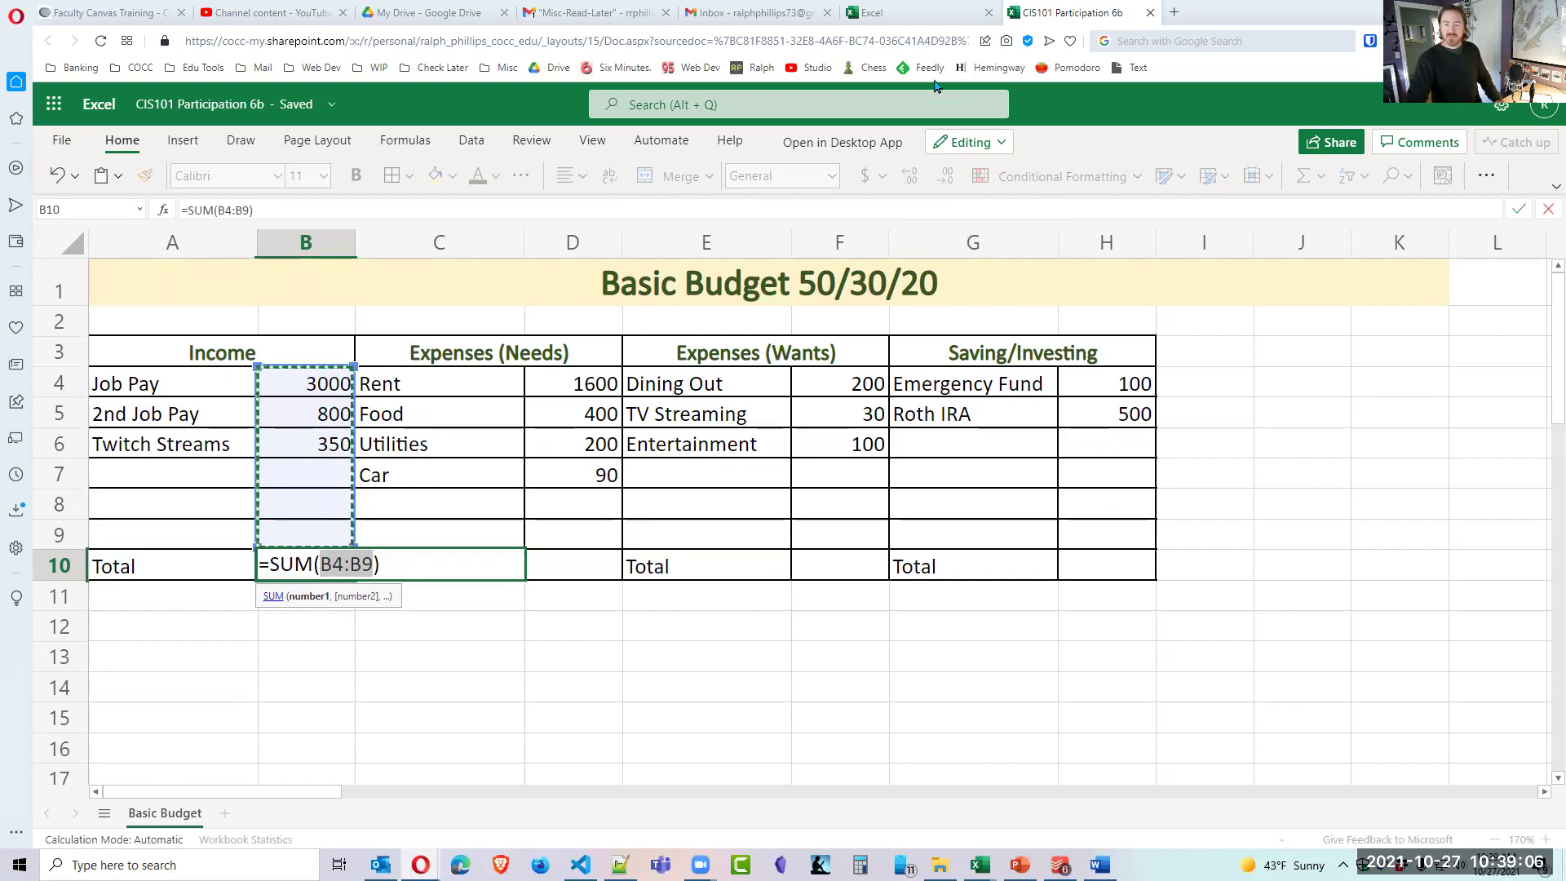
left_click(787, 665)
key("Escape")
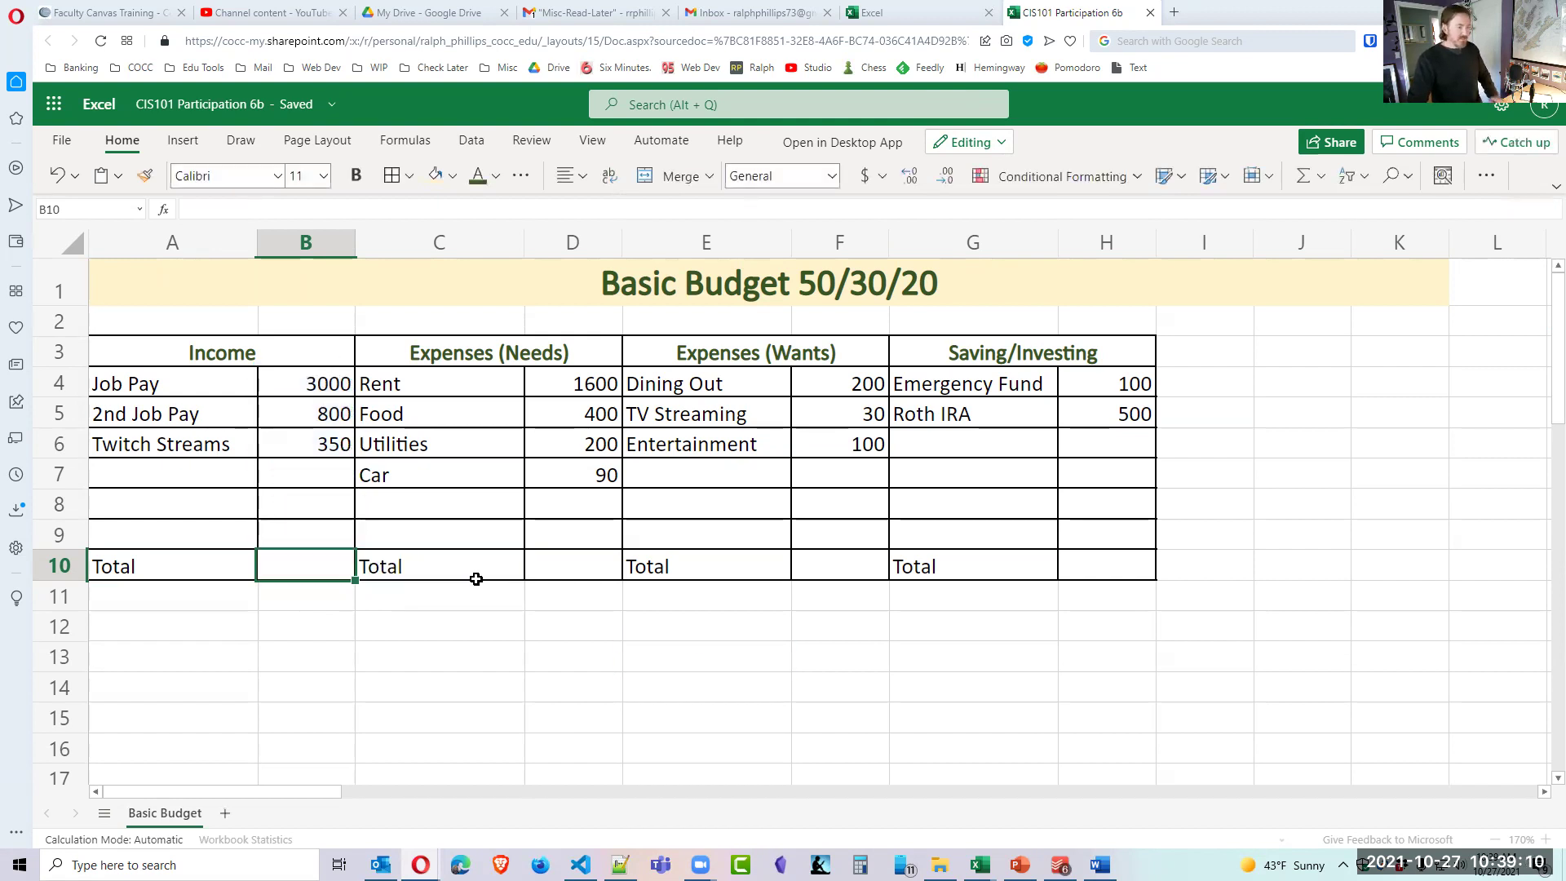
left_click(419, 650)
Total the Income amounts in cell B10 with the formula =SUM(B4:B9).
left_click(291, 578)
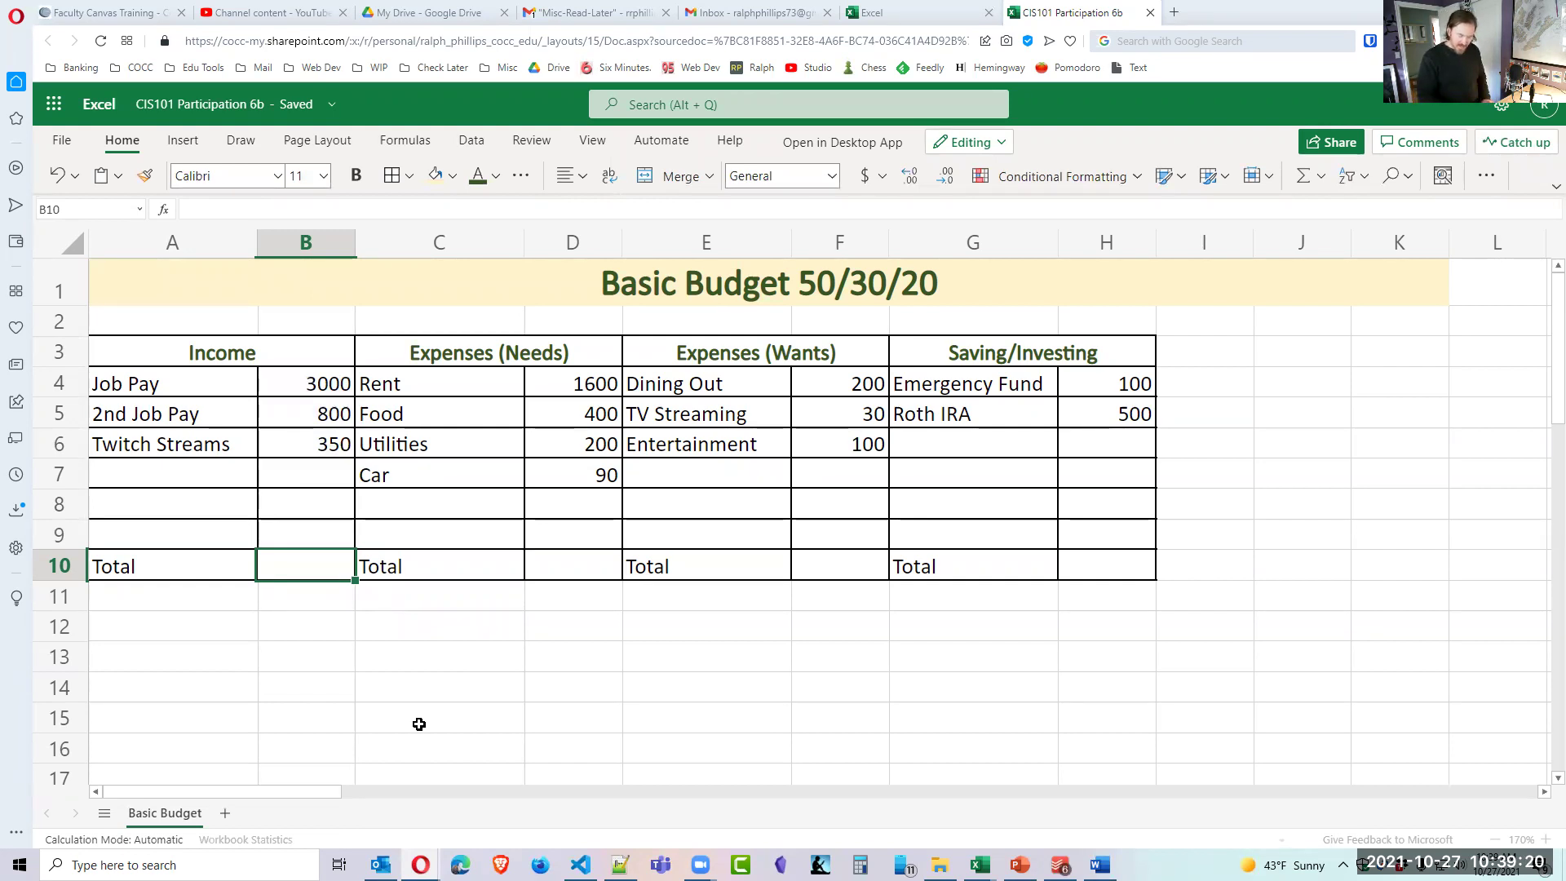
key("alt+equal")
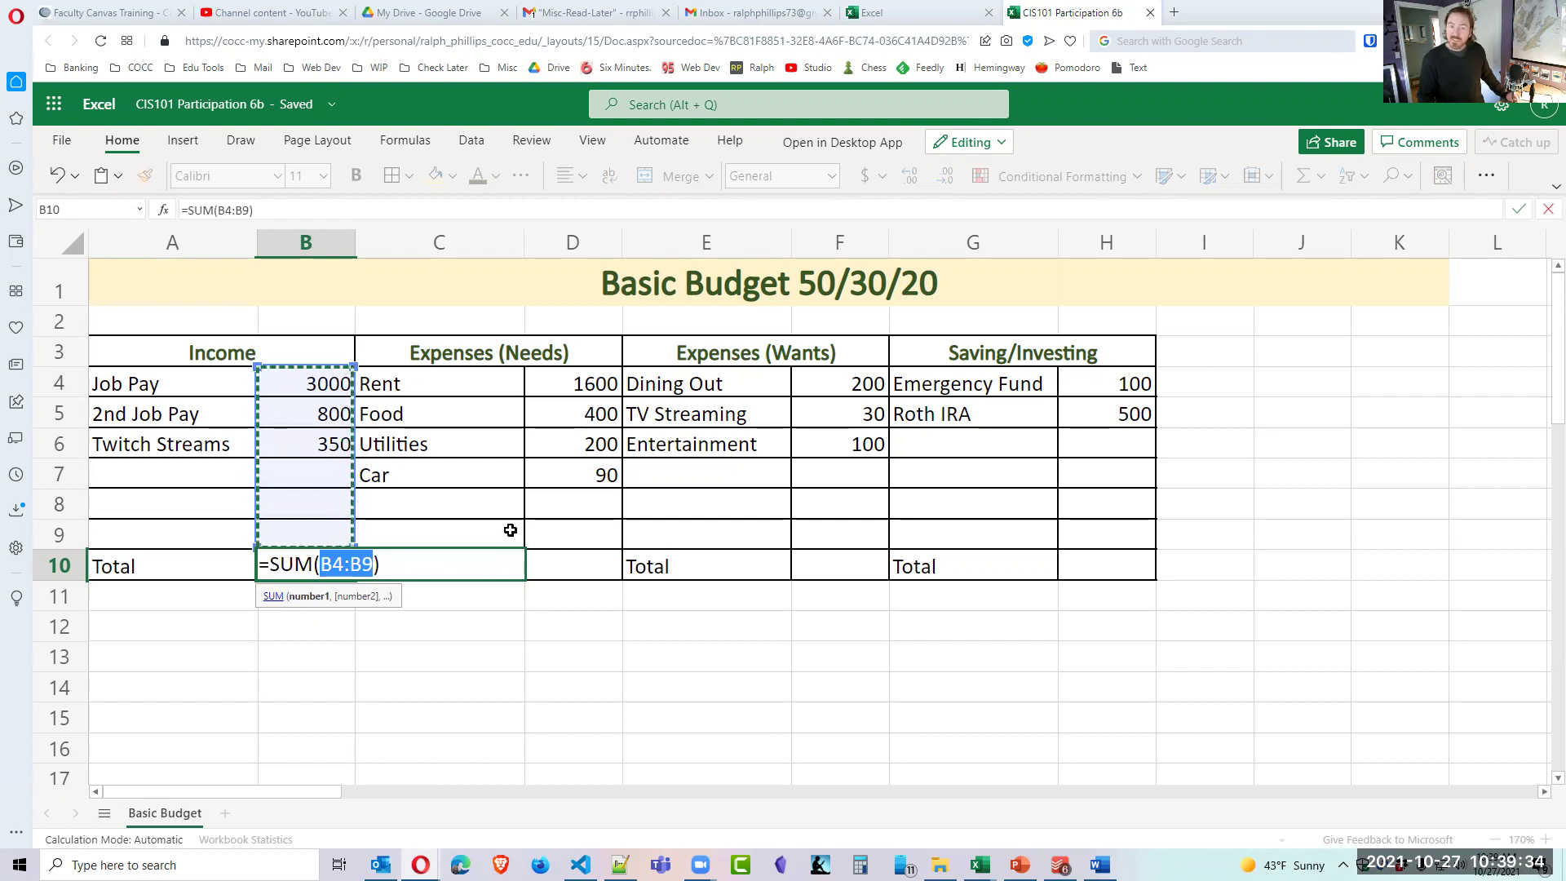
key("Return")
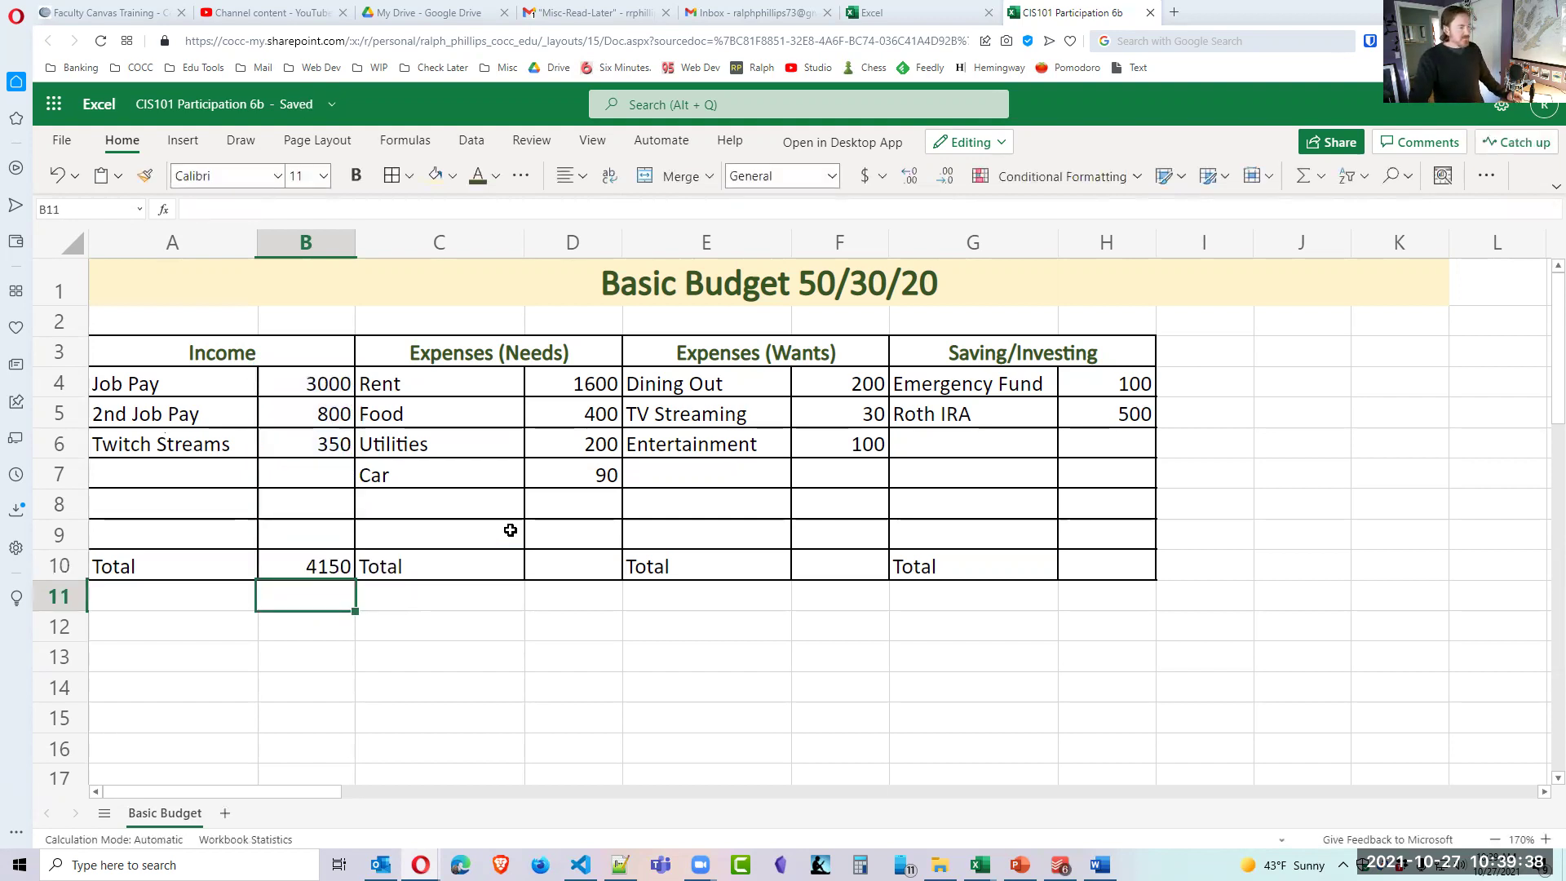
Total the Expenses (Needs) amounts in cell D10 with the formula =SUM(D4:D9).
left_click(597, 568)
left_click(563, 621)
left_click(583, 558)
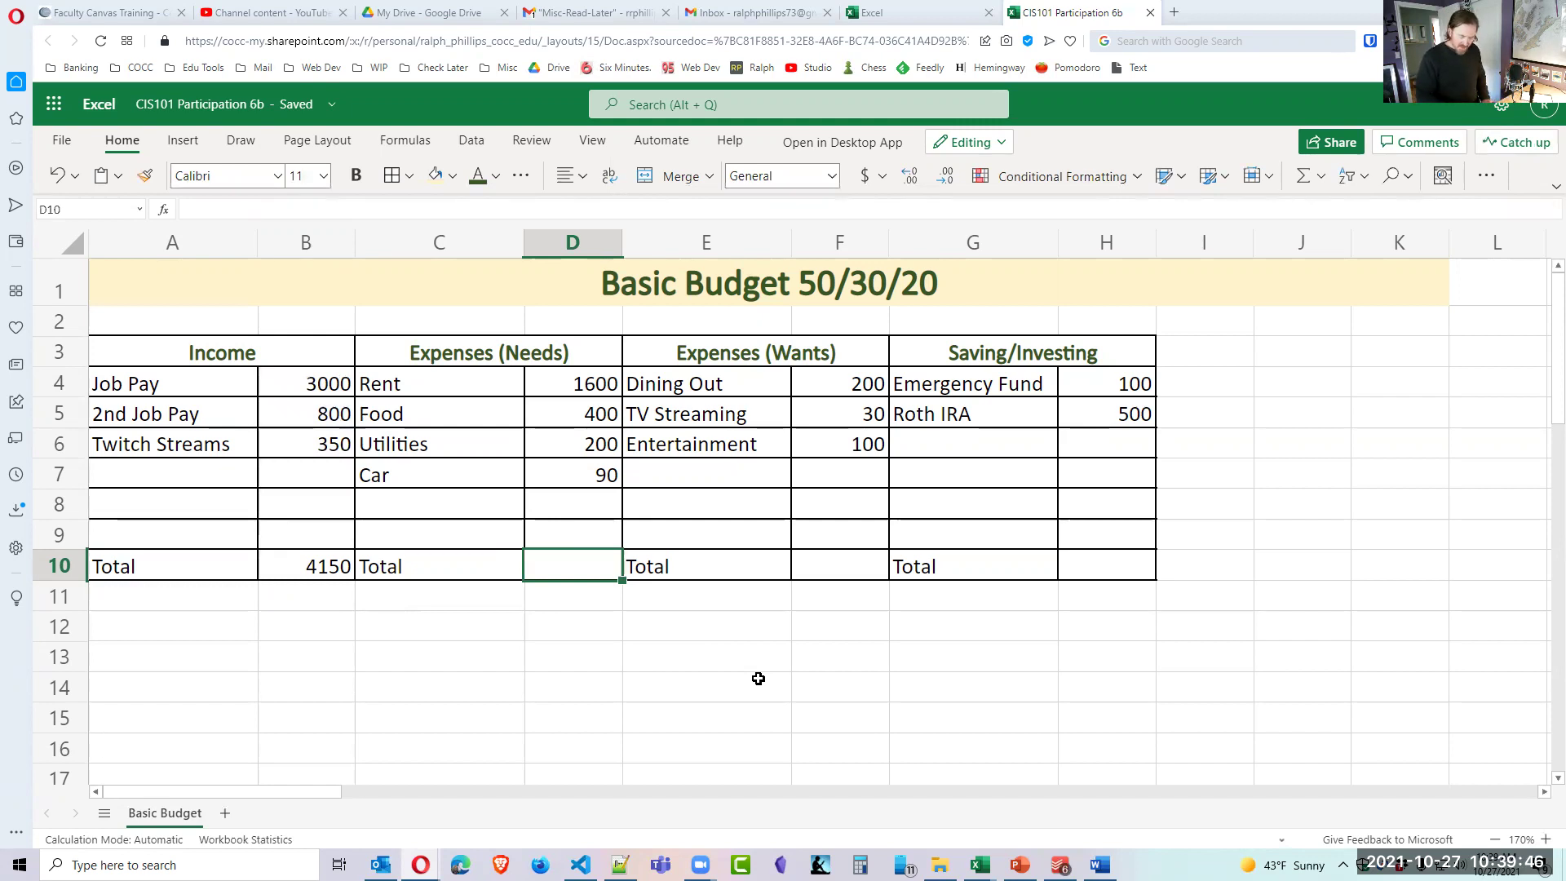
key("alt+equal")
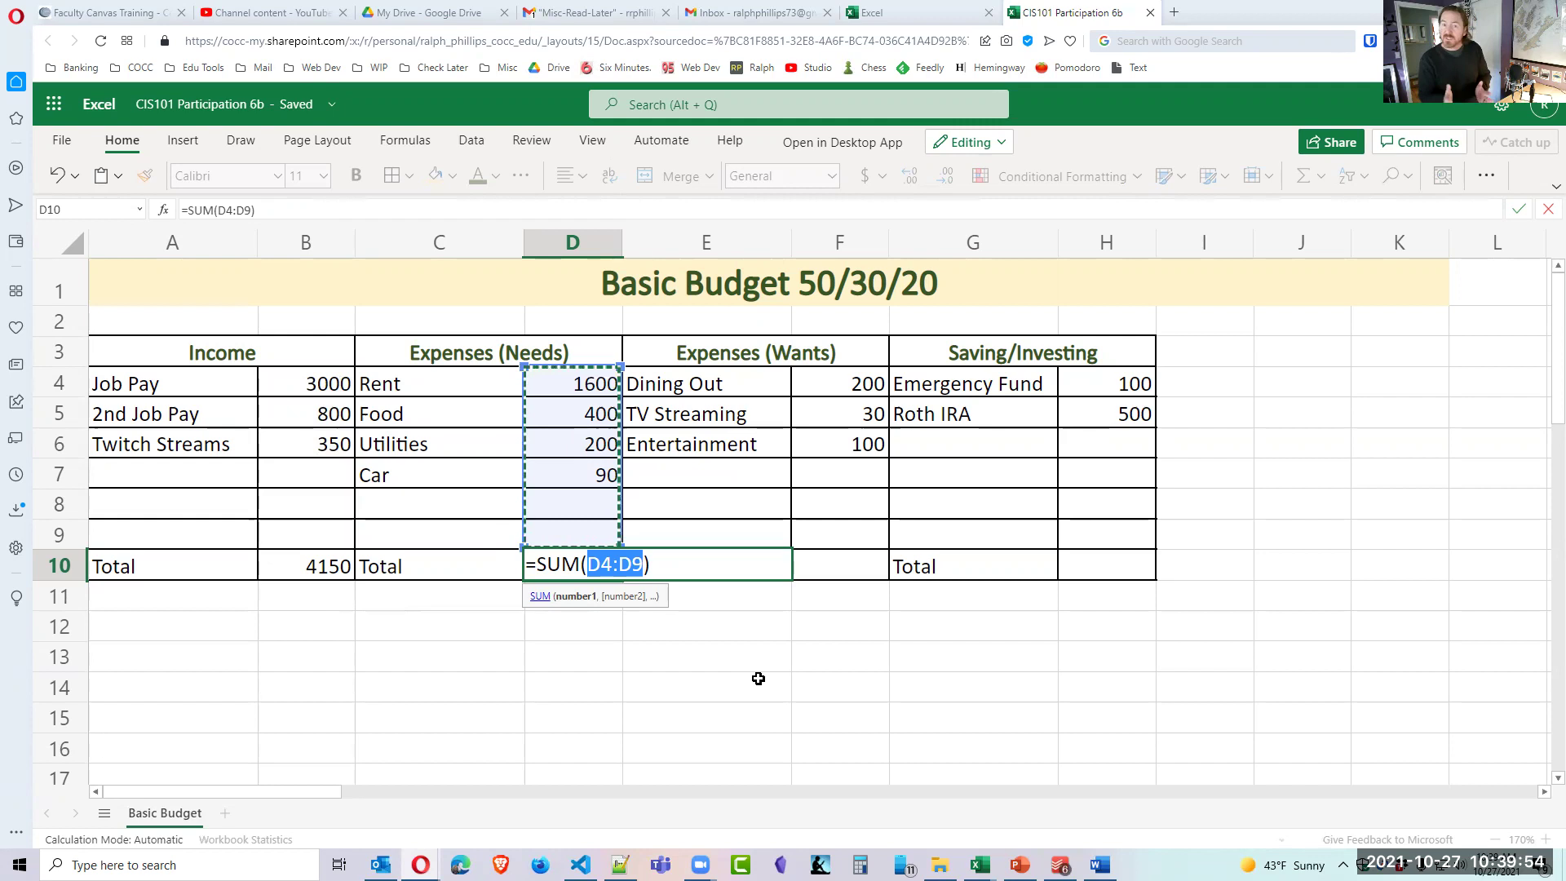
key("Return")
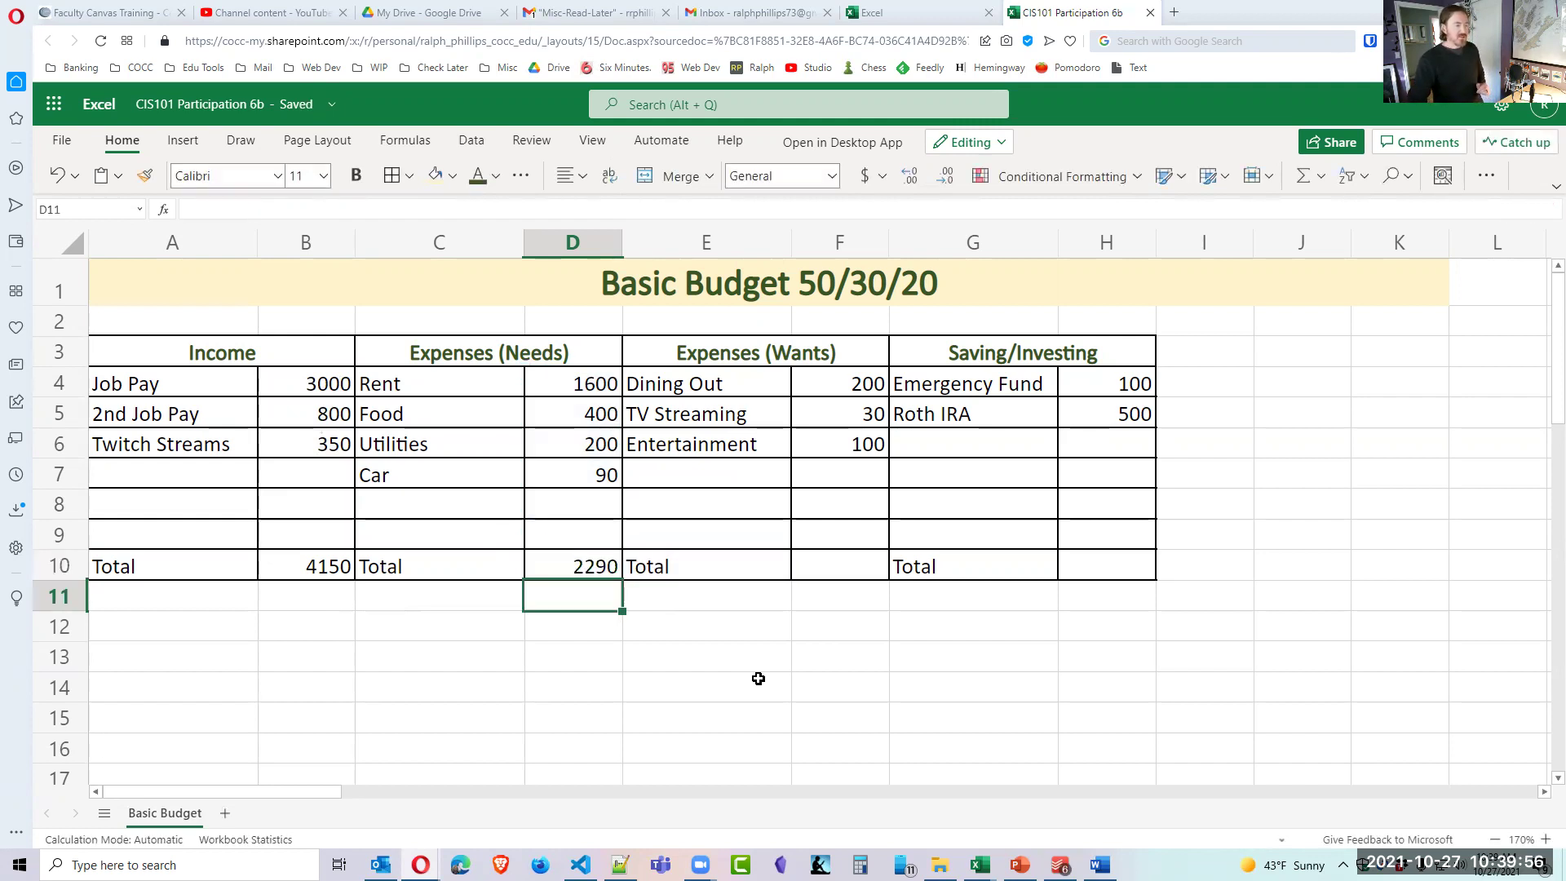
left_click(854, 560)
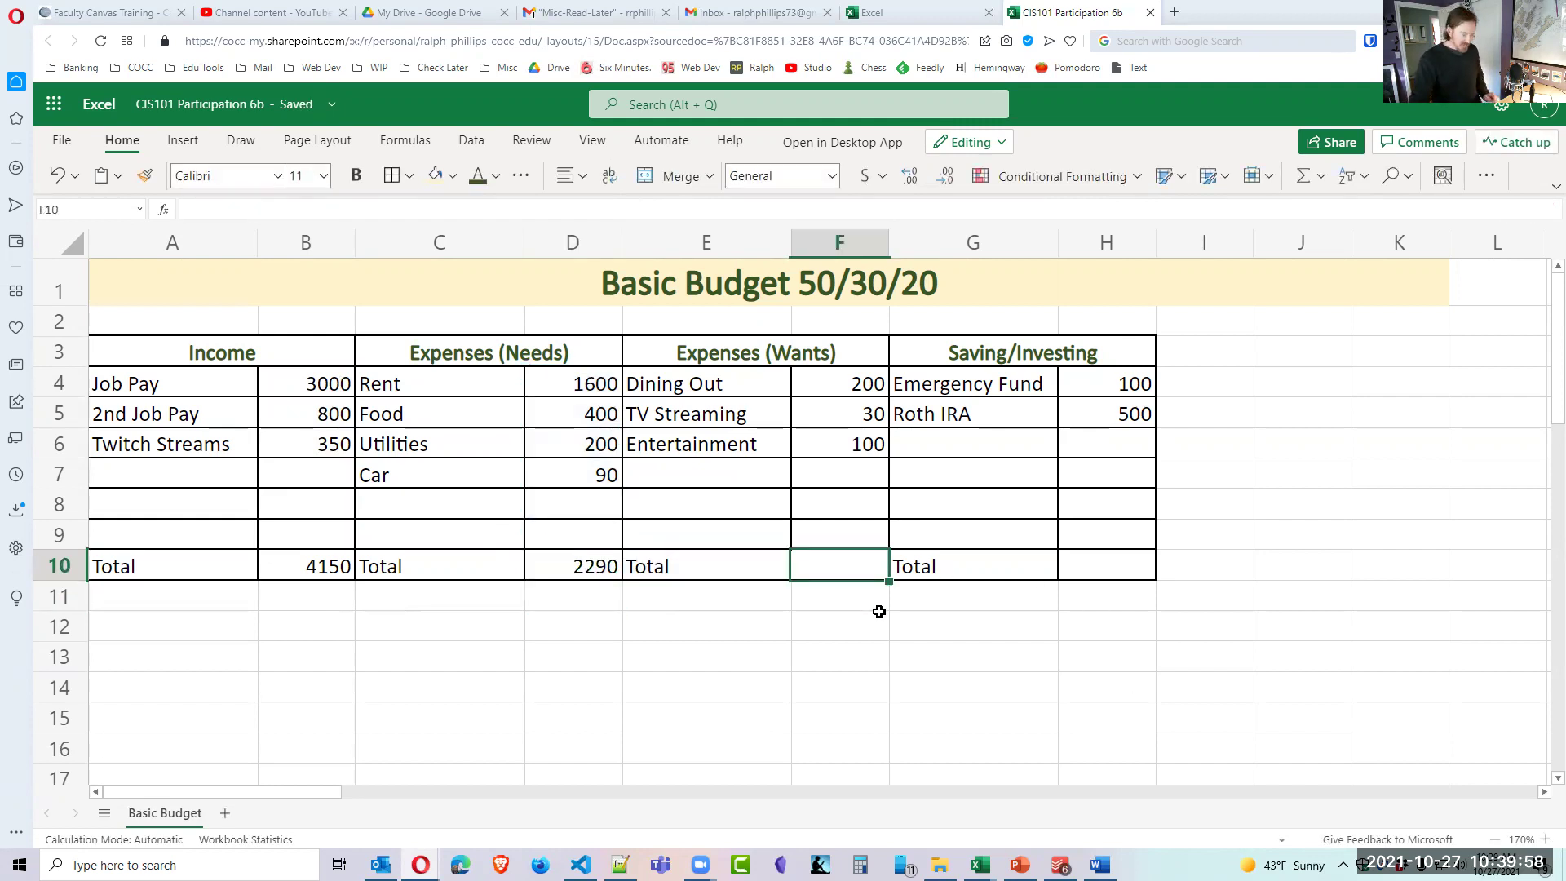
key("alt+equal")
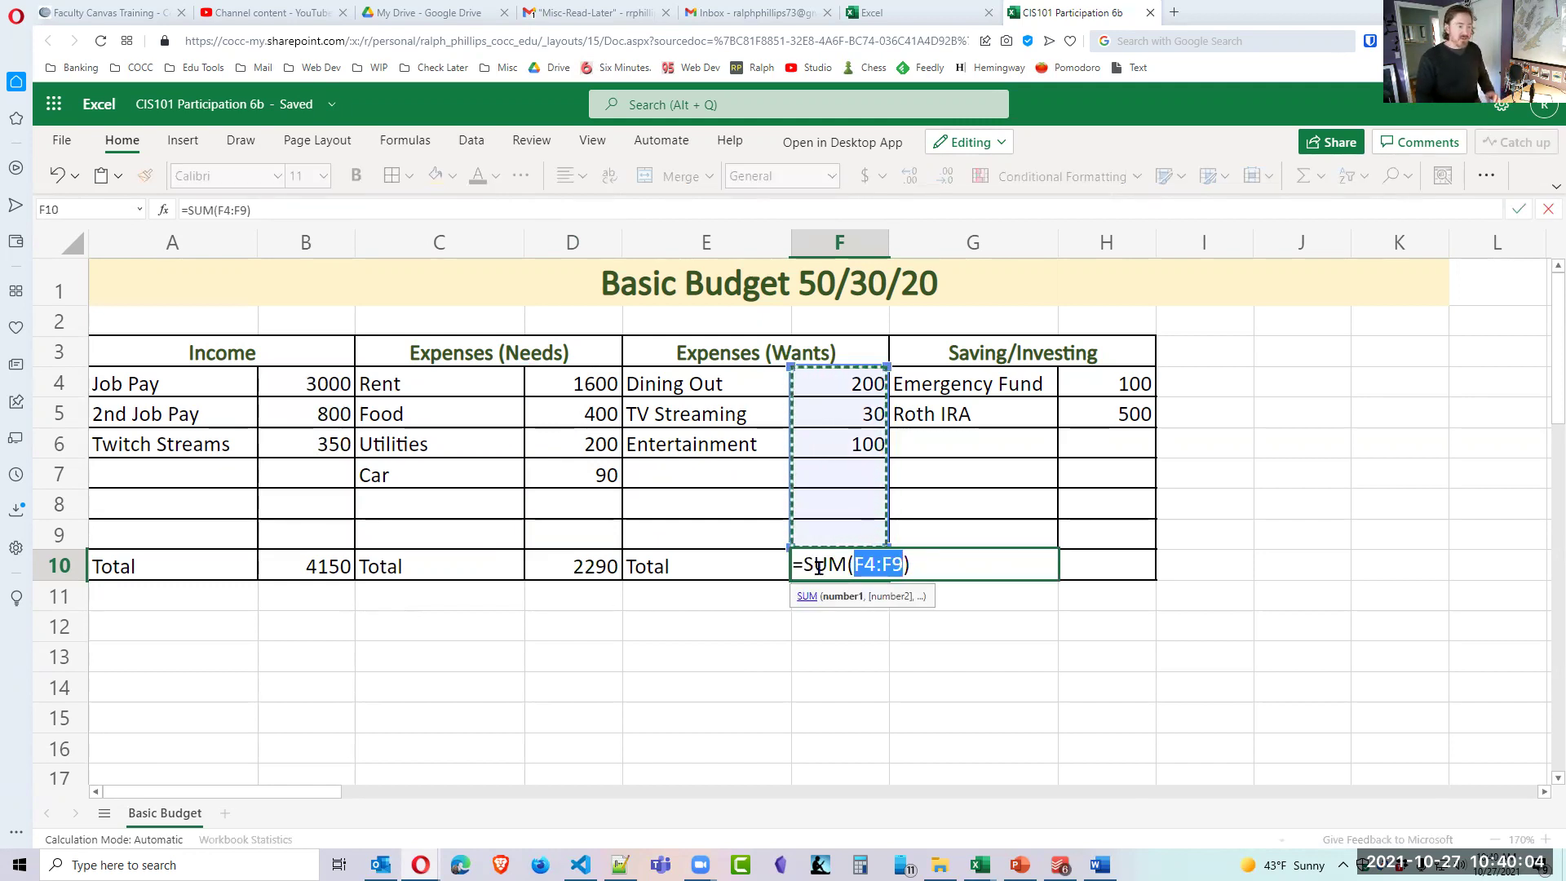
key("Escape")
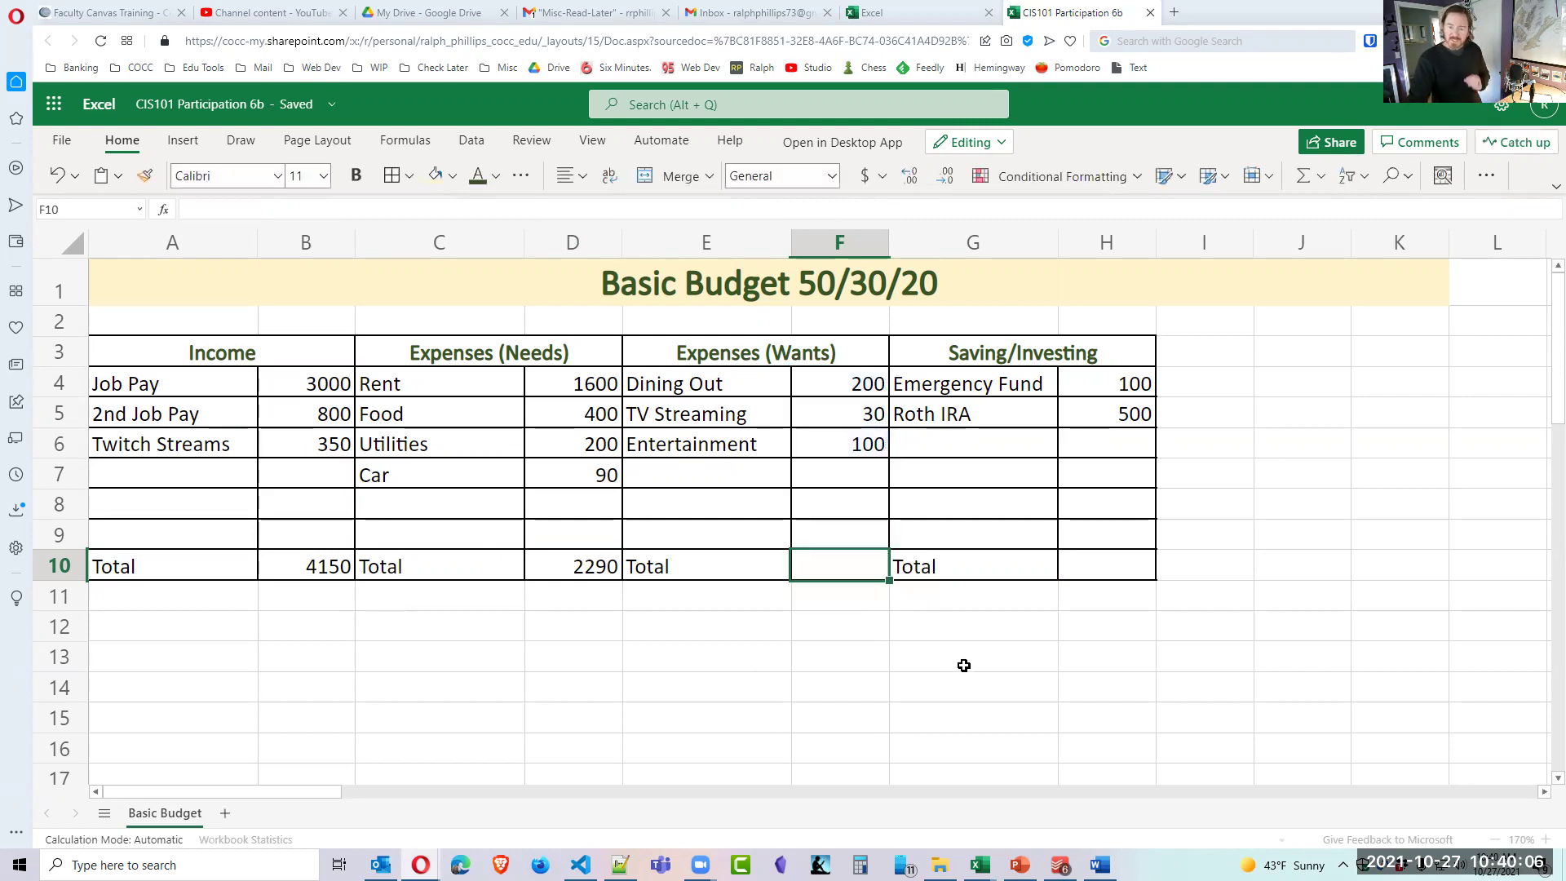
left_click(913, 650)
Total the Expenses (Wants) amounts by entering the formula =sum(F4:F9) in cell F10.
left_click(853, 563)
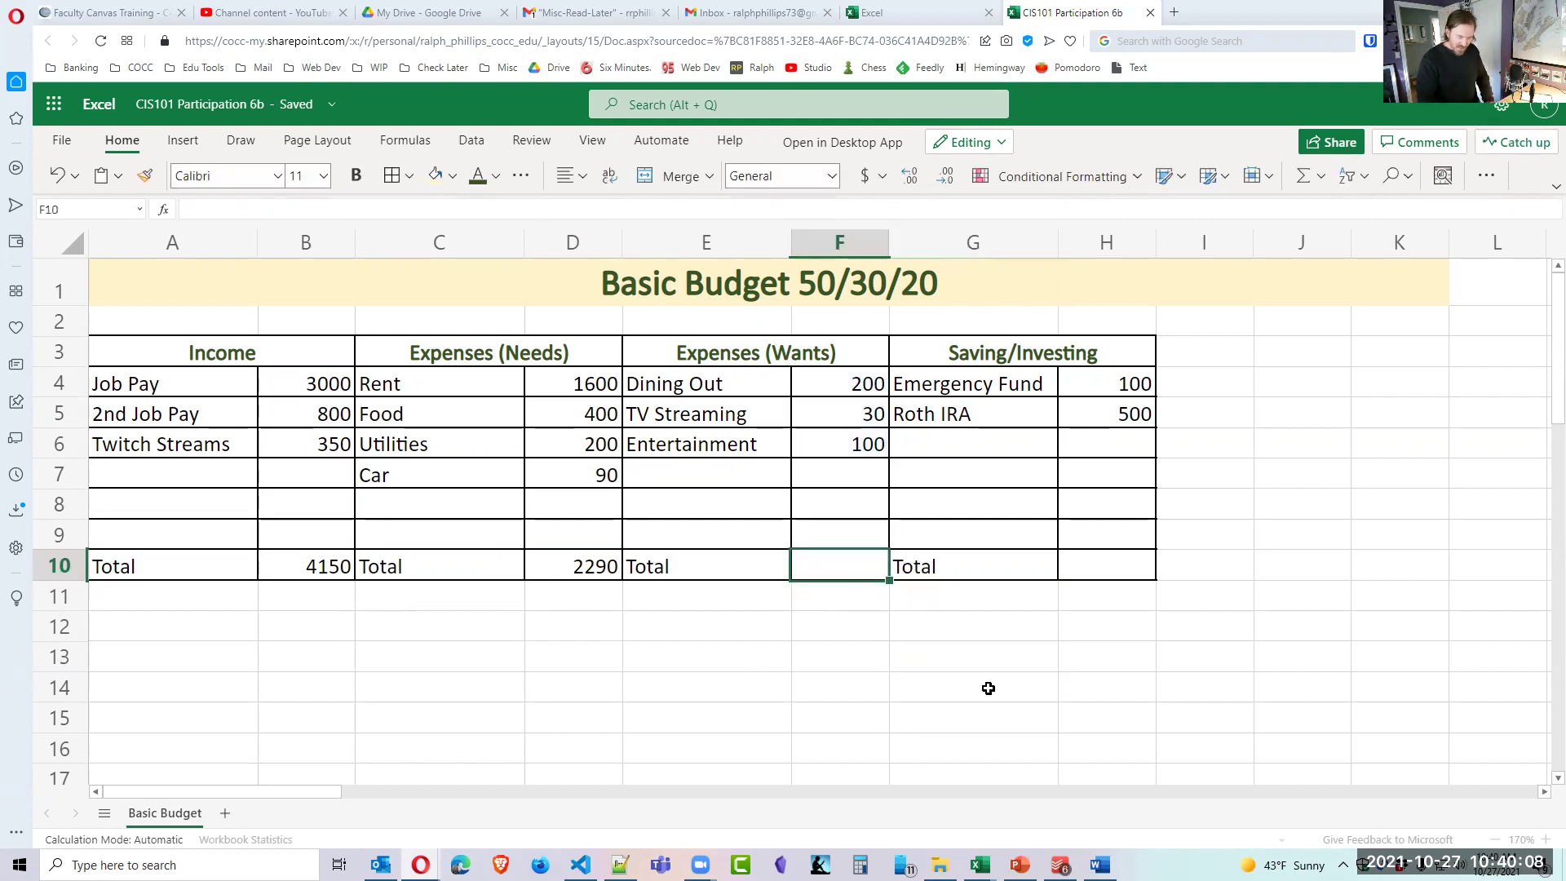
type("=sum(")
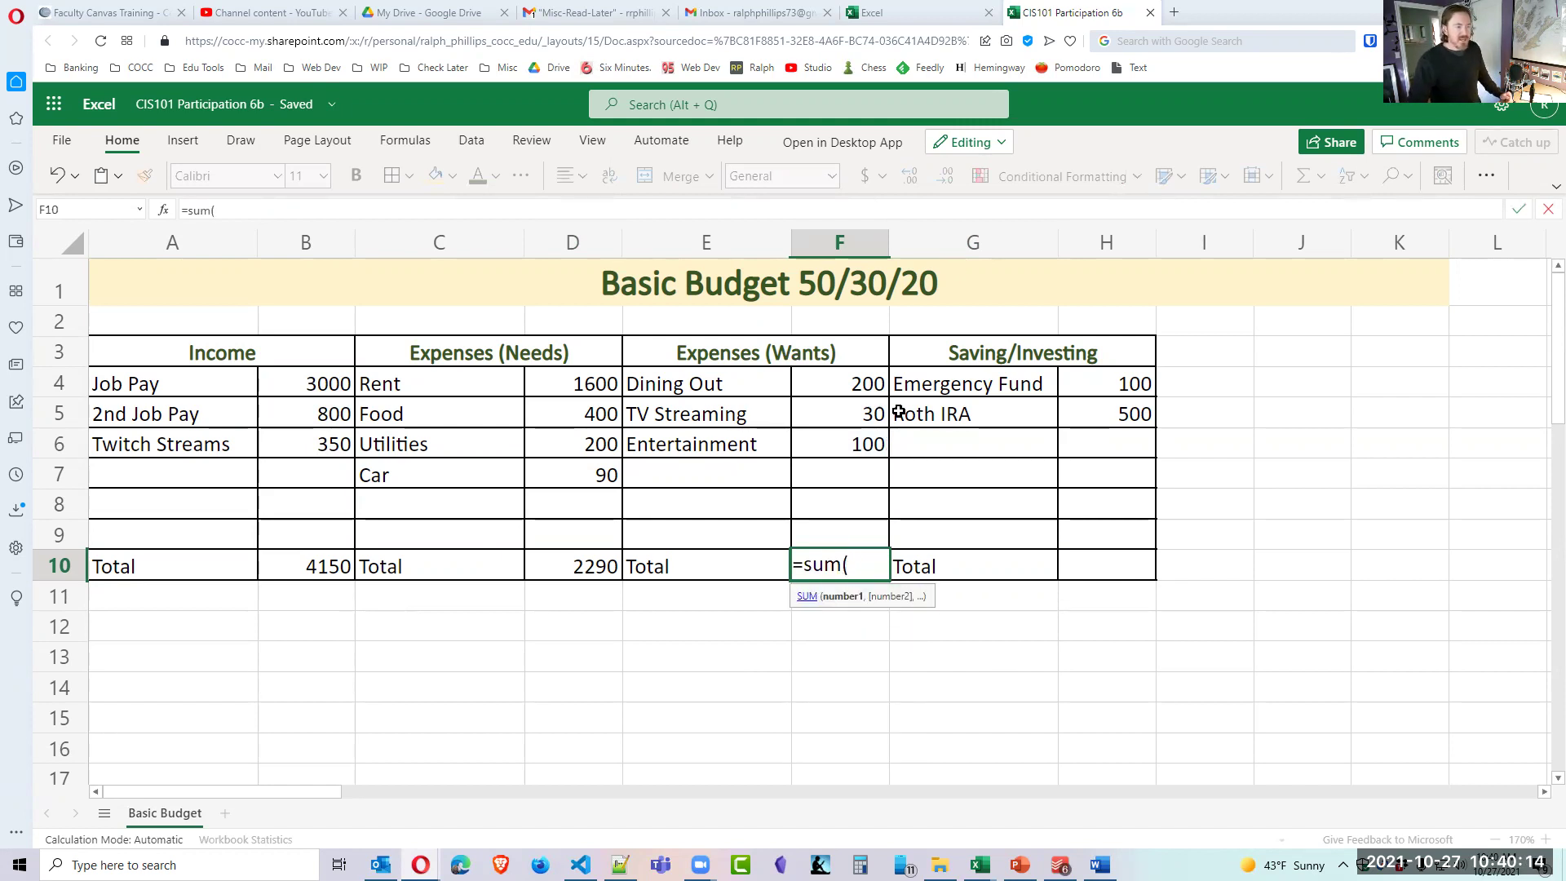
left_click_drag(857, 386, 830, 527)
type(")")
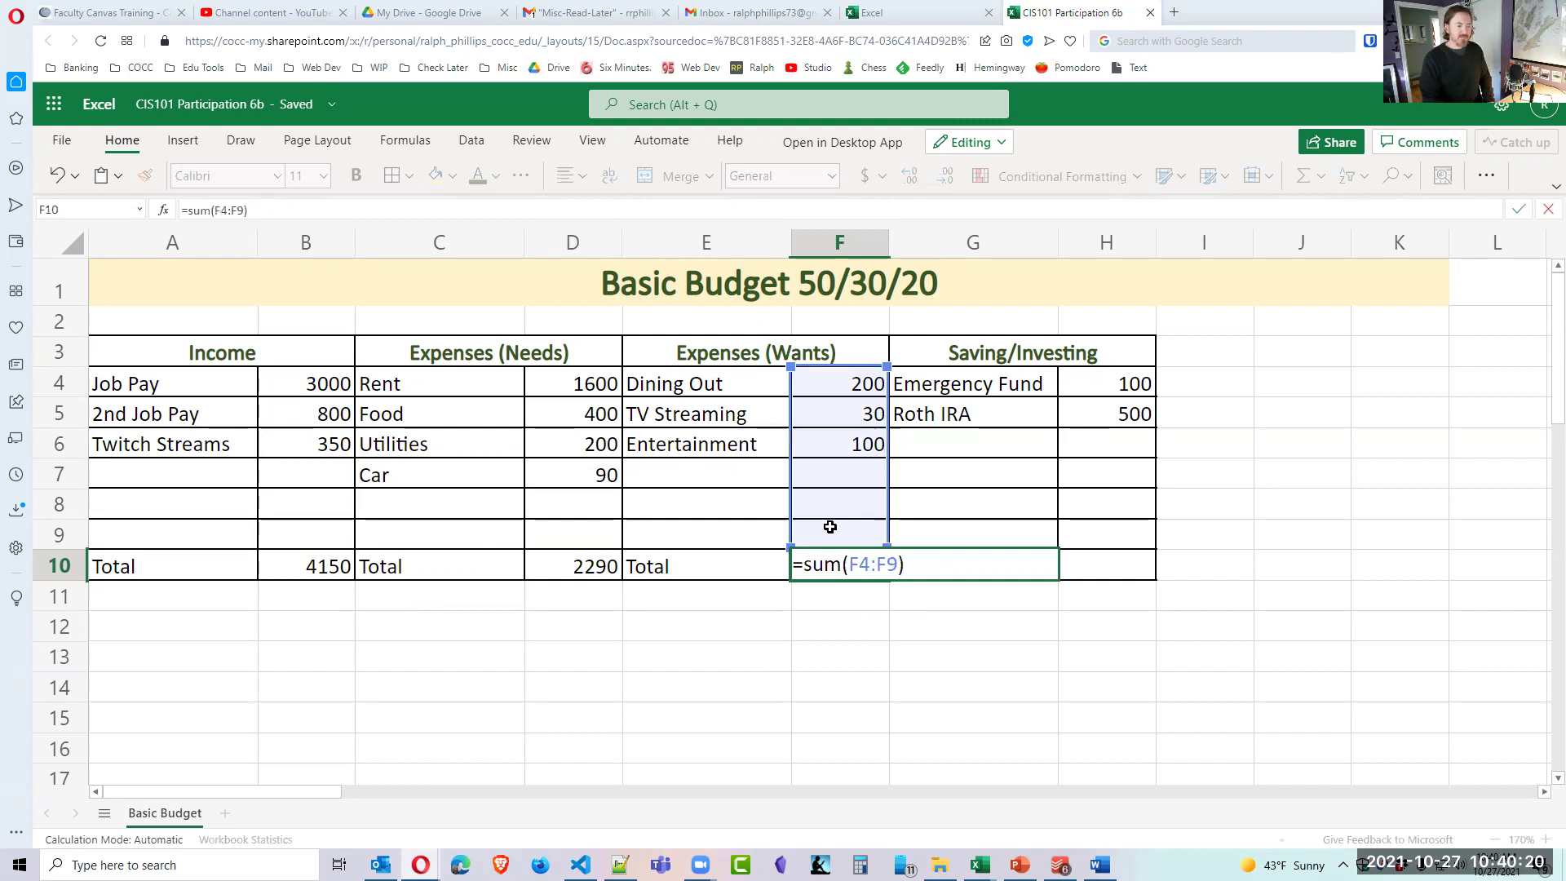
key("Return")
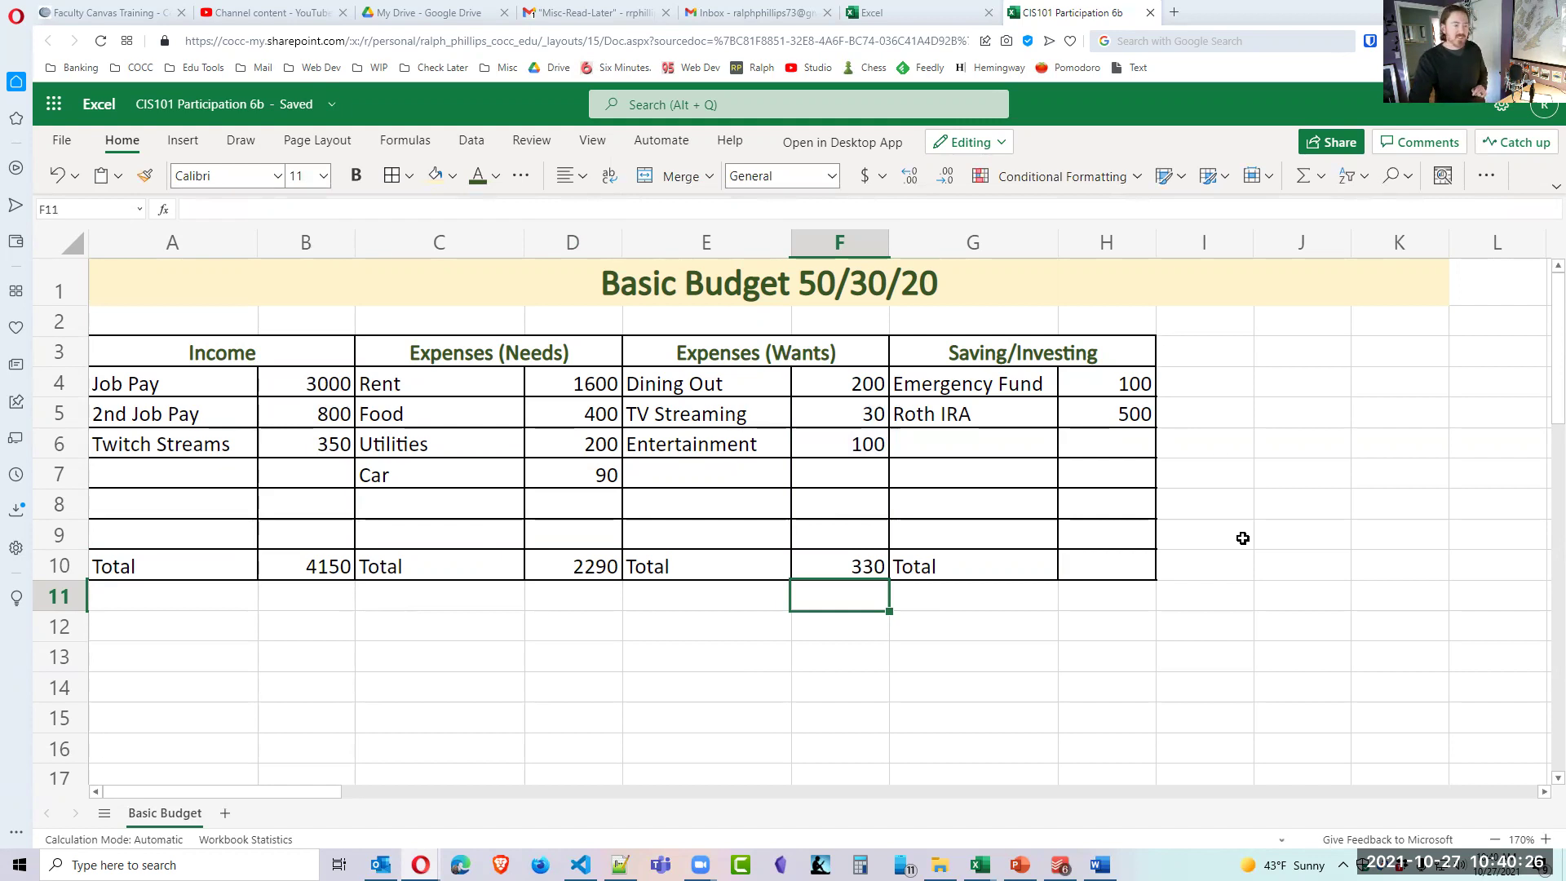
Total the Saving/Investing amounts in cell H10 with the formula =SUM(H4:H9).
left_click(1101, 575)
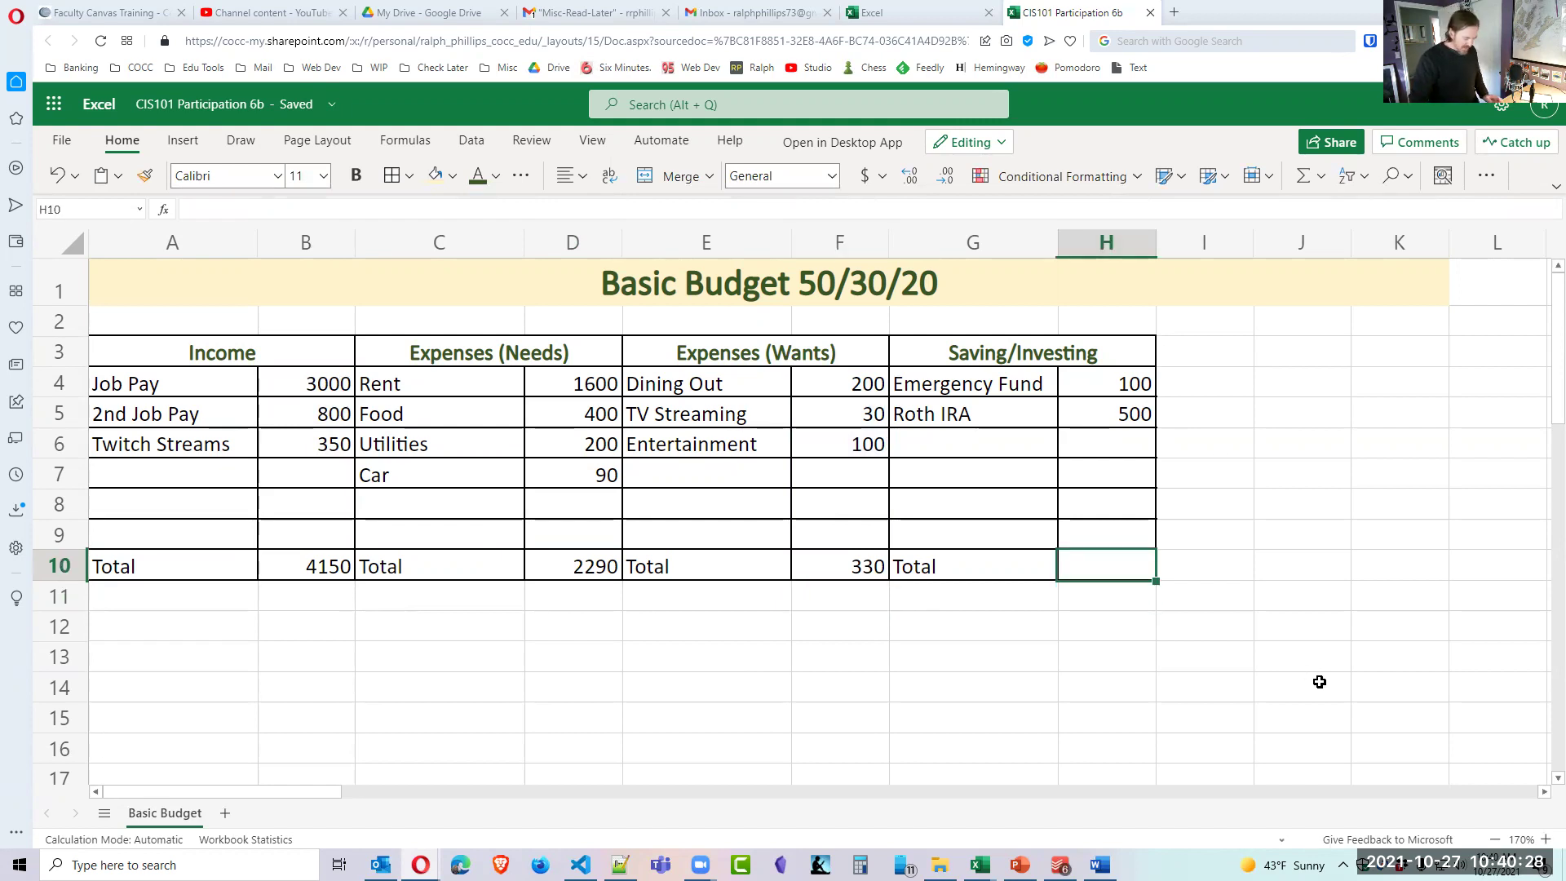
key("alt+equal")
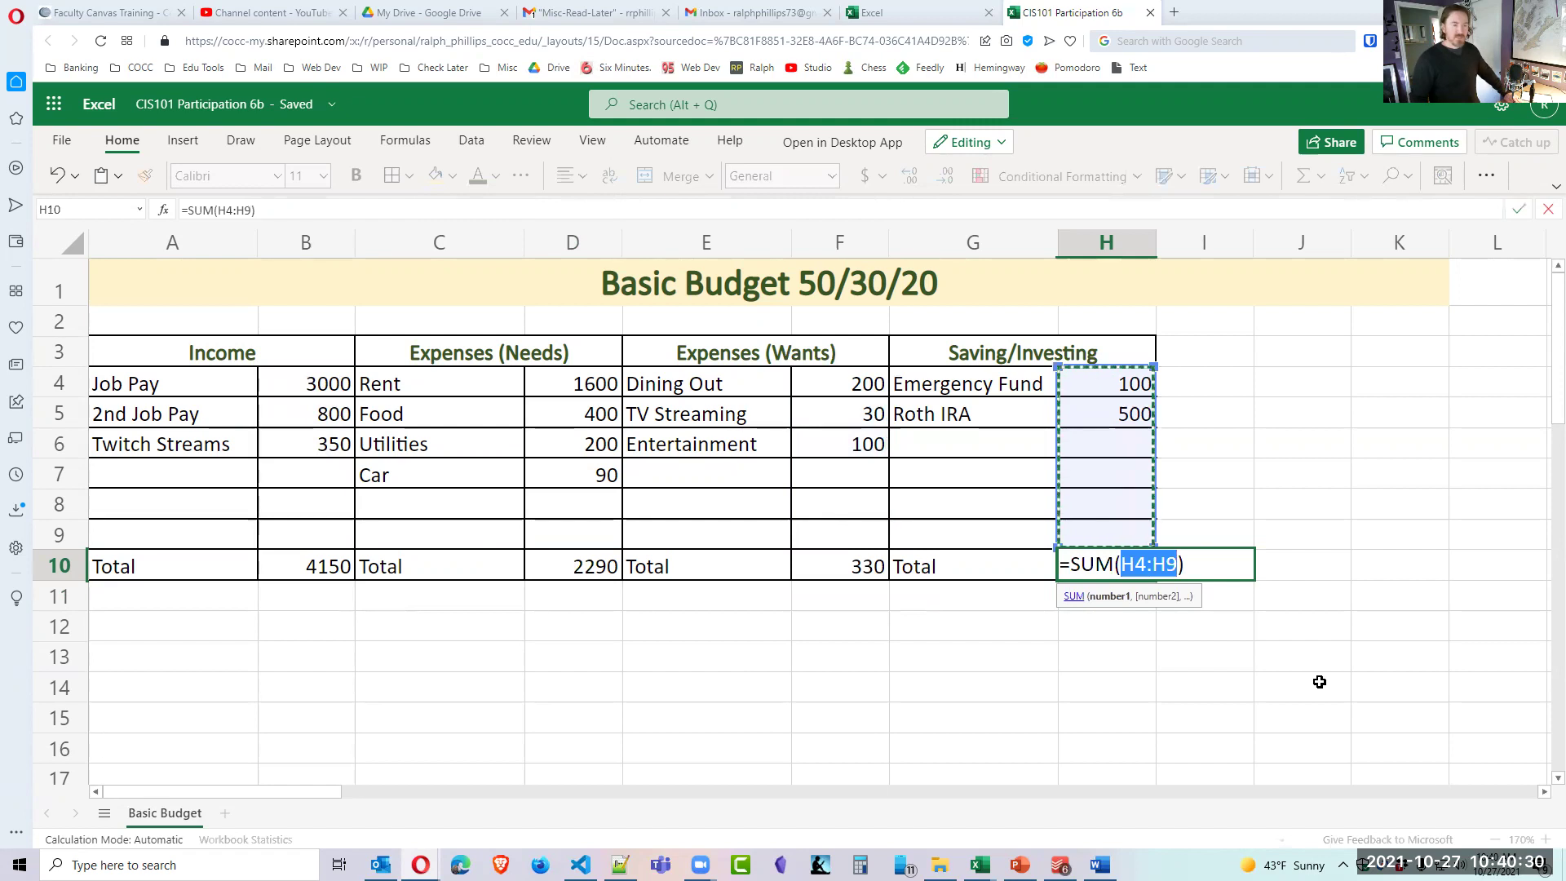
key("Return")
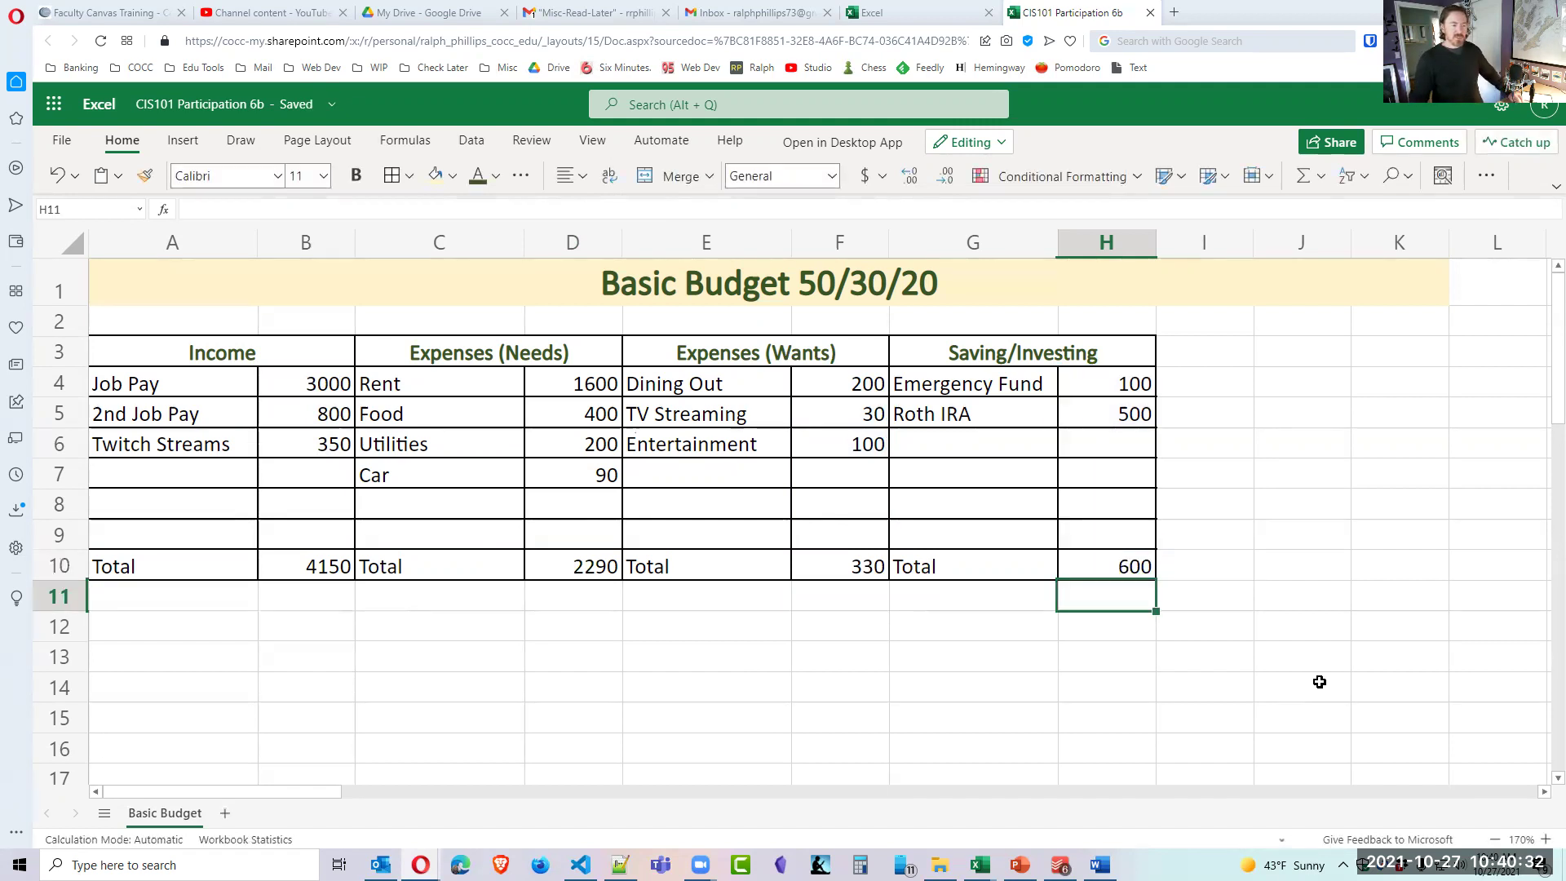
left_click(855, 739)
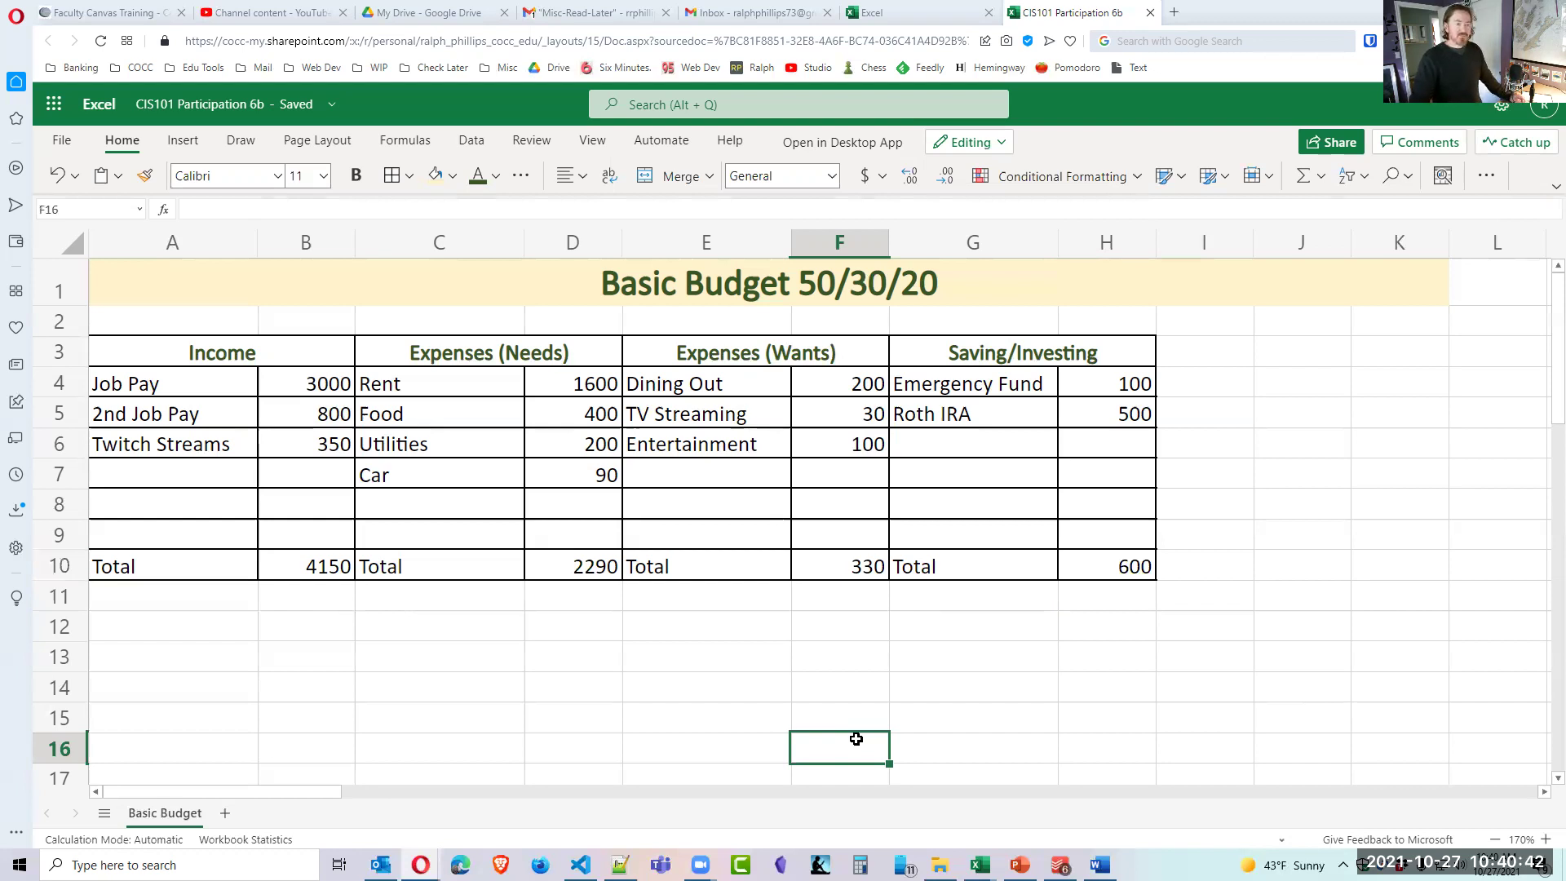
left_click_drag(320, 389, 313, 566)
left_click_drag(601, 383, 594, 568)
left_click_drag(854, 378, 853, 557)
left_click_drag(1100, 389, 1124, 573)
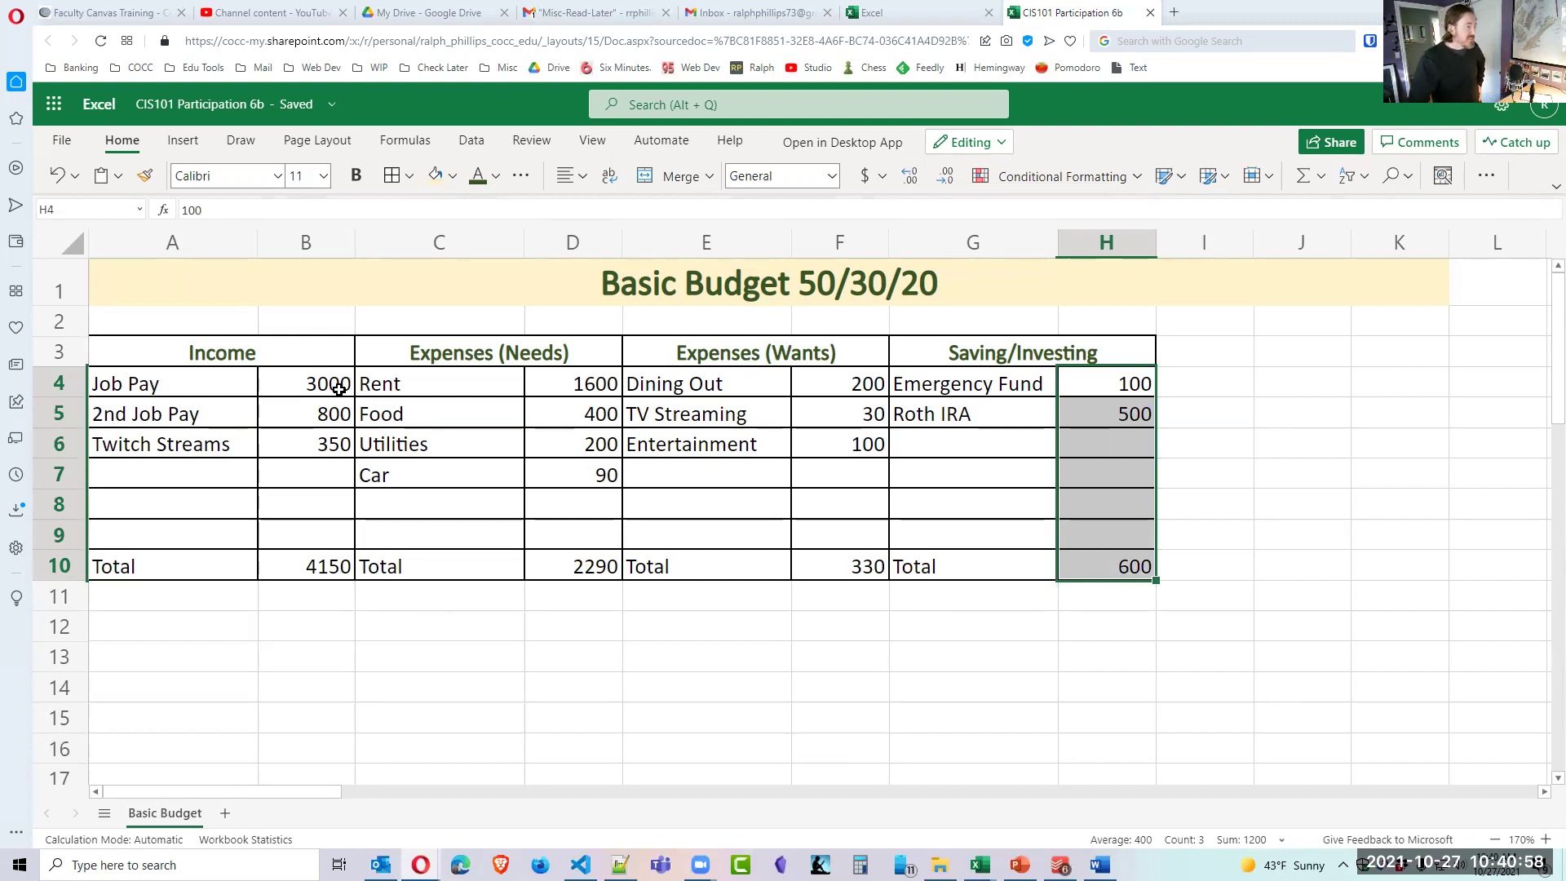
left_click_drag(330, 383, 318, 562)
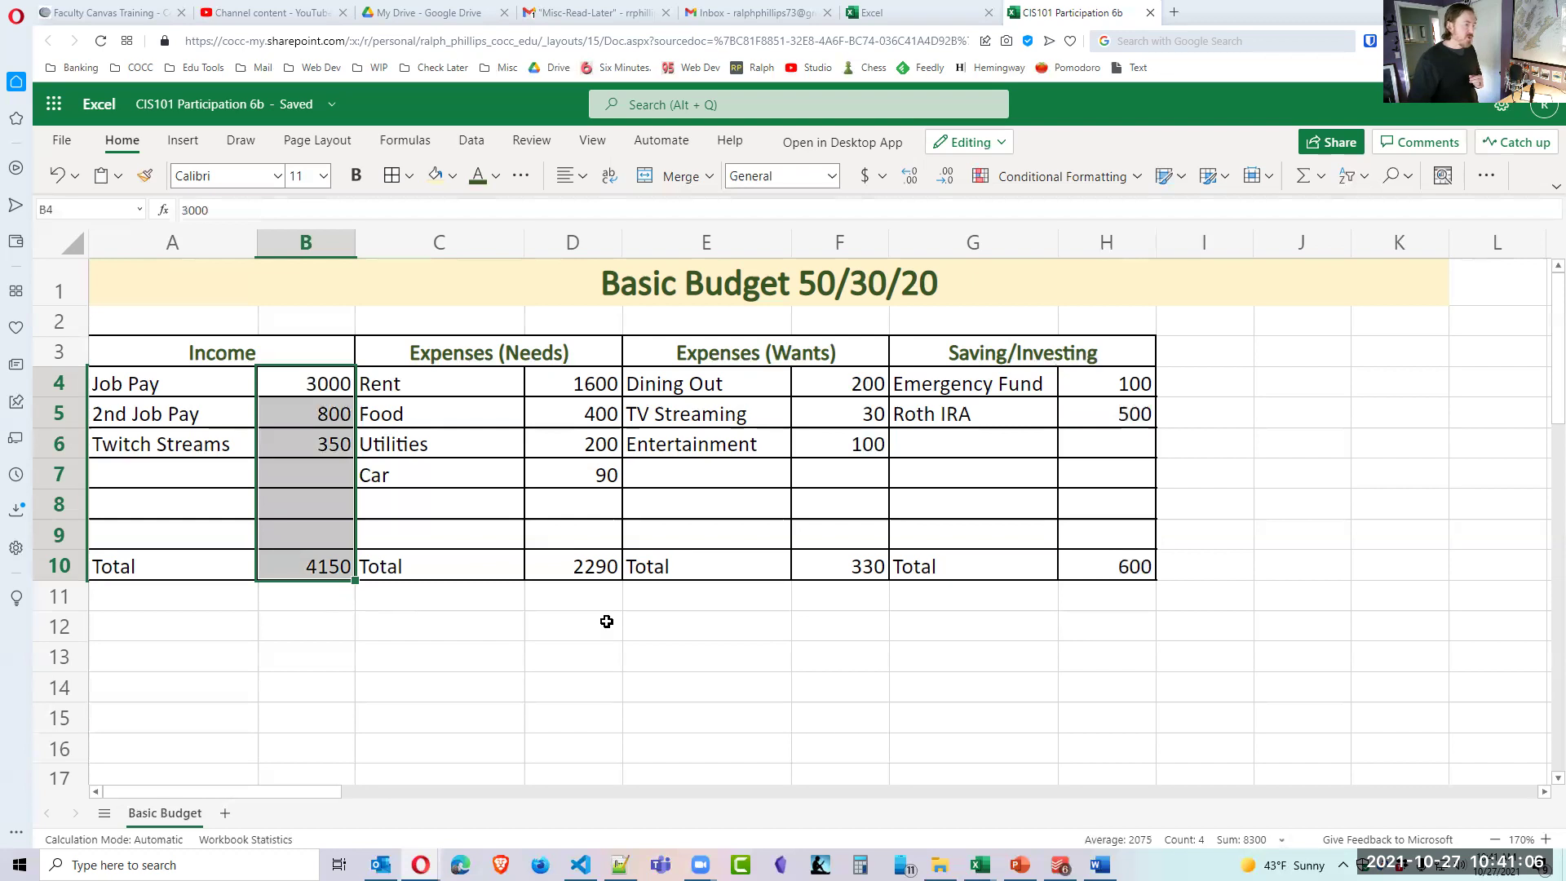
left_click(426, 385)
Apply the Accounting number format to the amount ranges B4:B10, D4:D10, F4:F10 and H4:H10 together.
left_click_drag(314, 383, 305, 566)
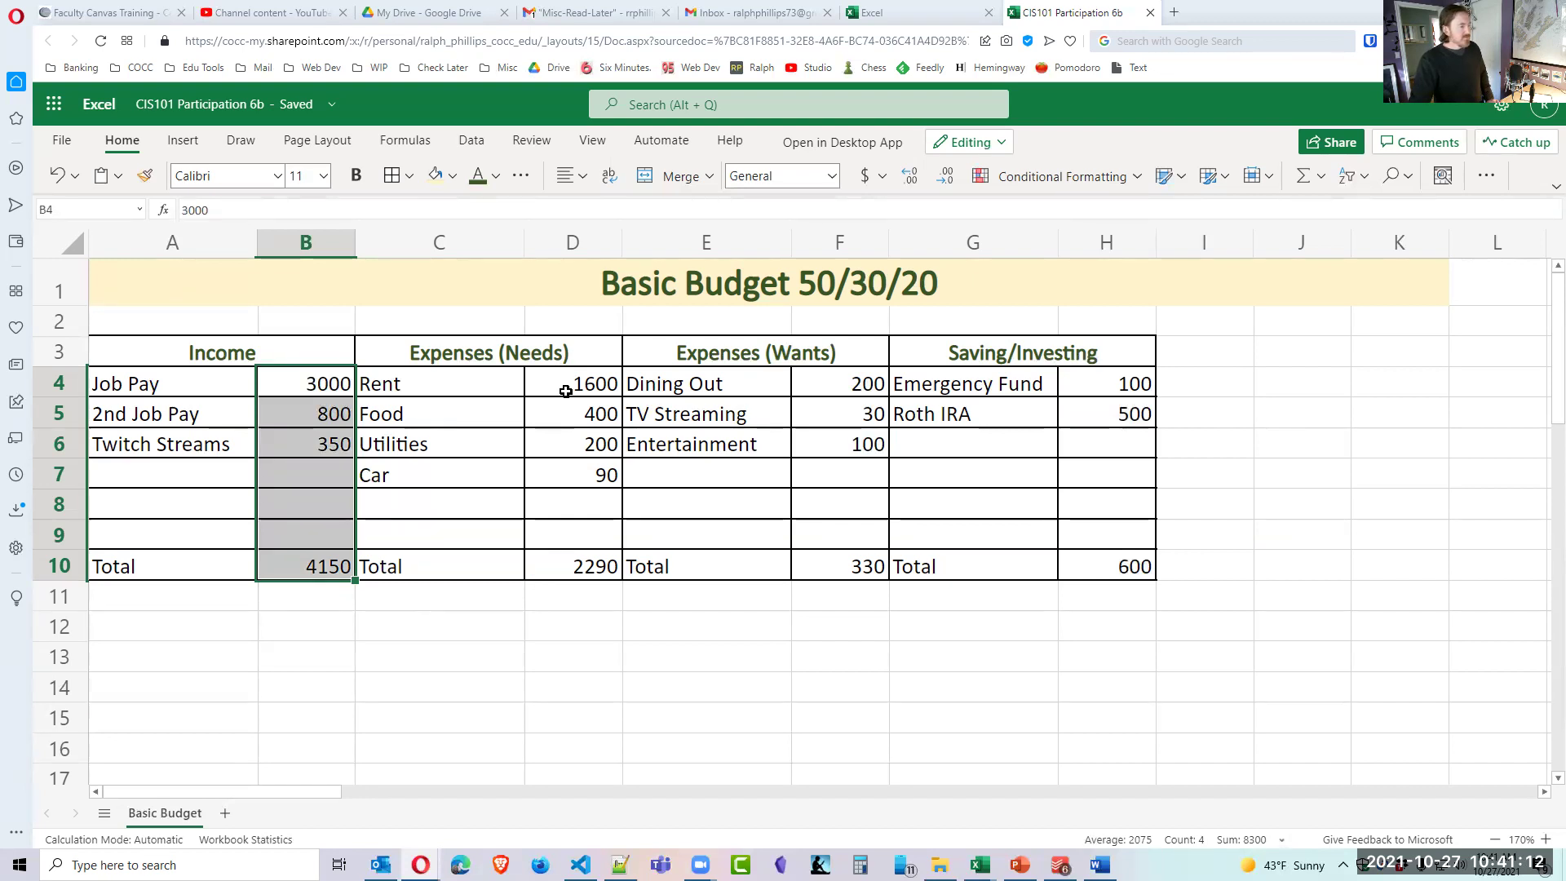
mouse_move(566, 388)
left_mouse_down()
mouse_move(580, 587)
mouse_move(586, 571)
left_mouse_up()
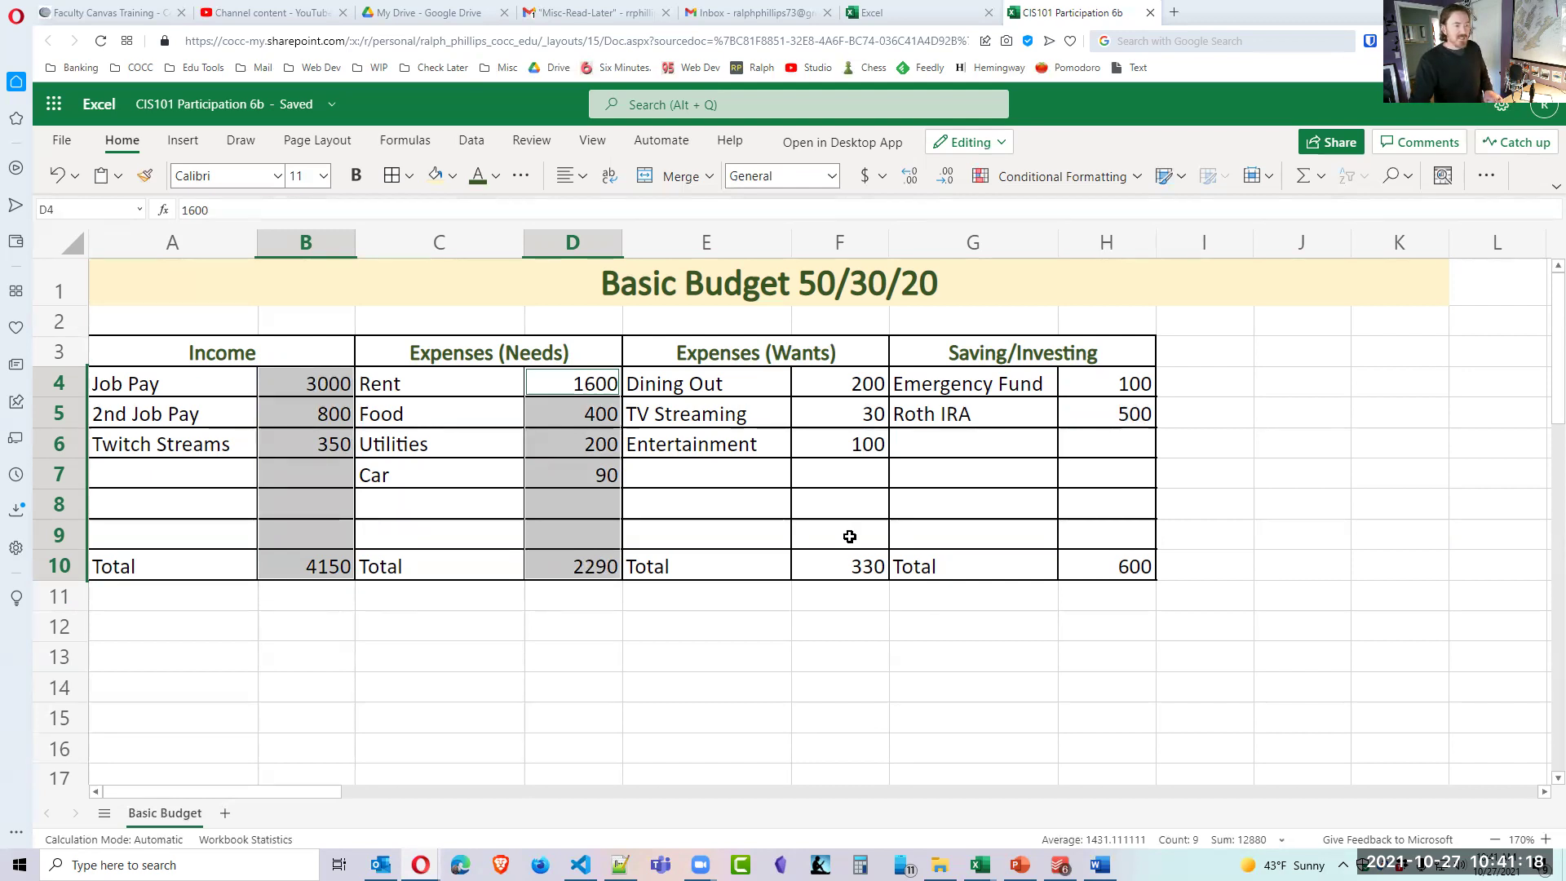
left_click_drag(858, 384, 859, 567)
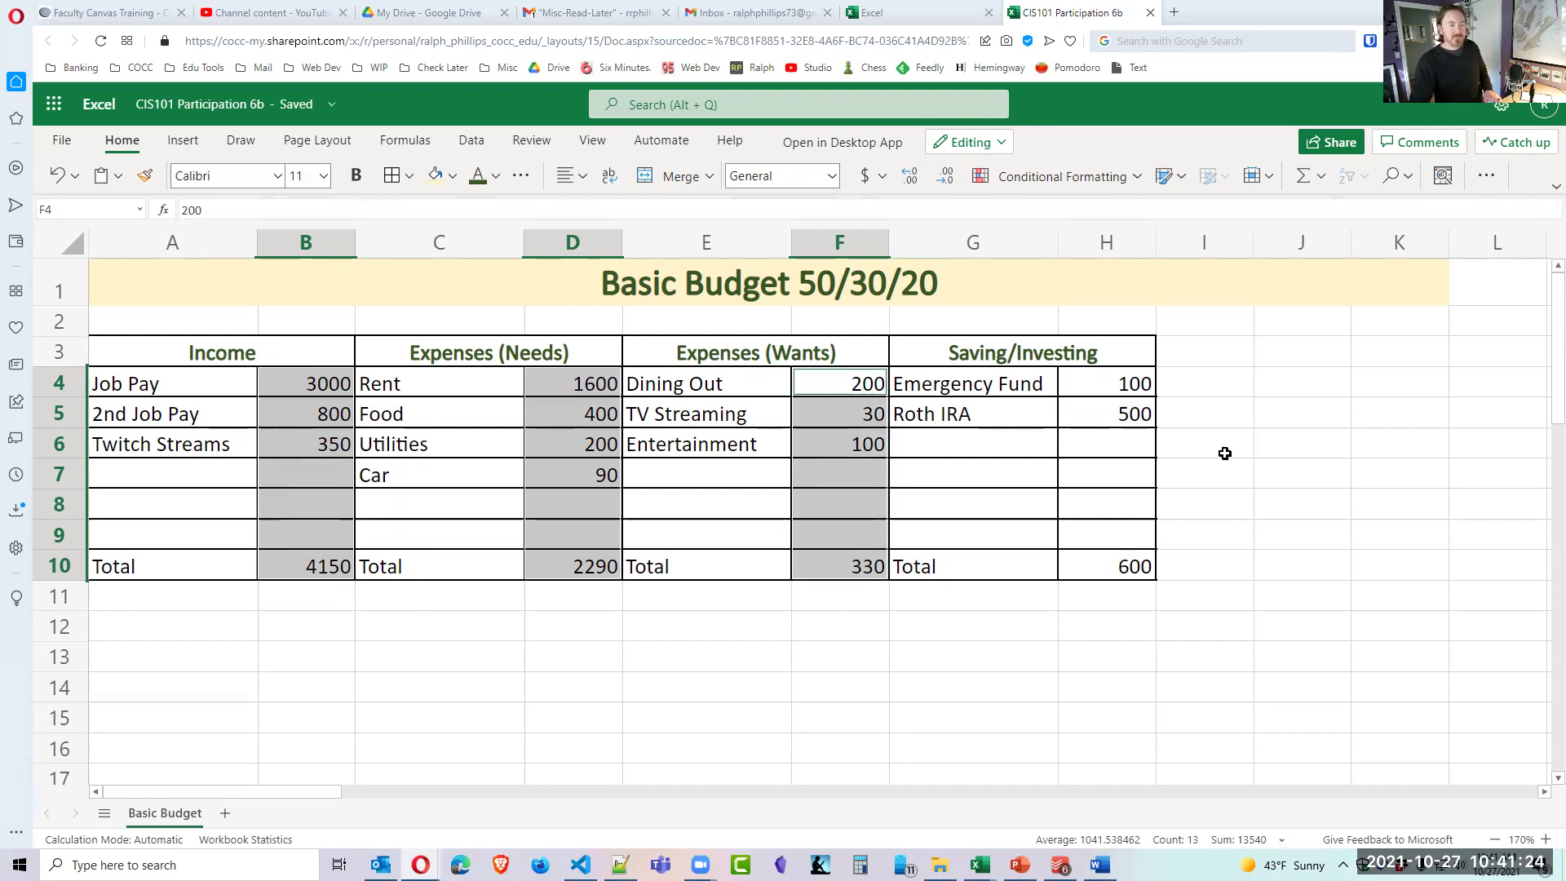
left_click_drag(1131, 383, 1114, 570)
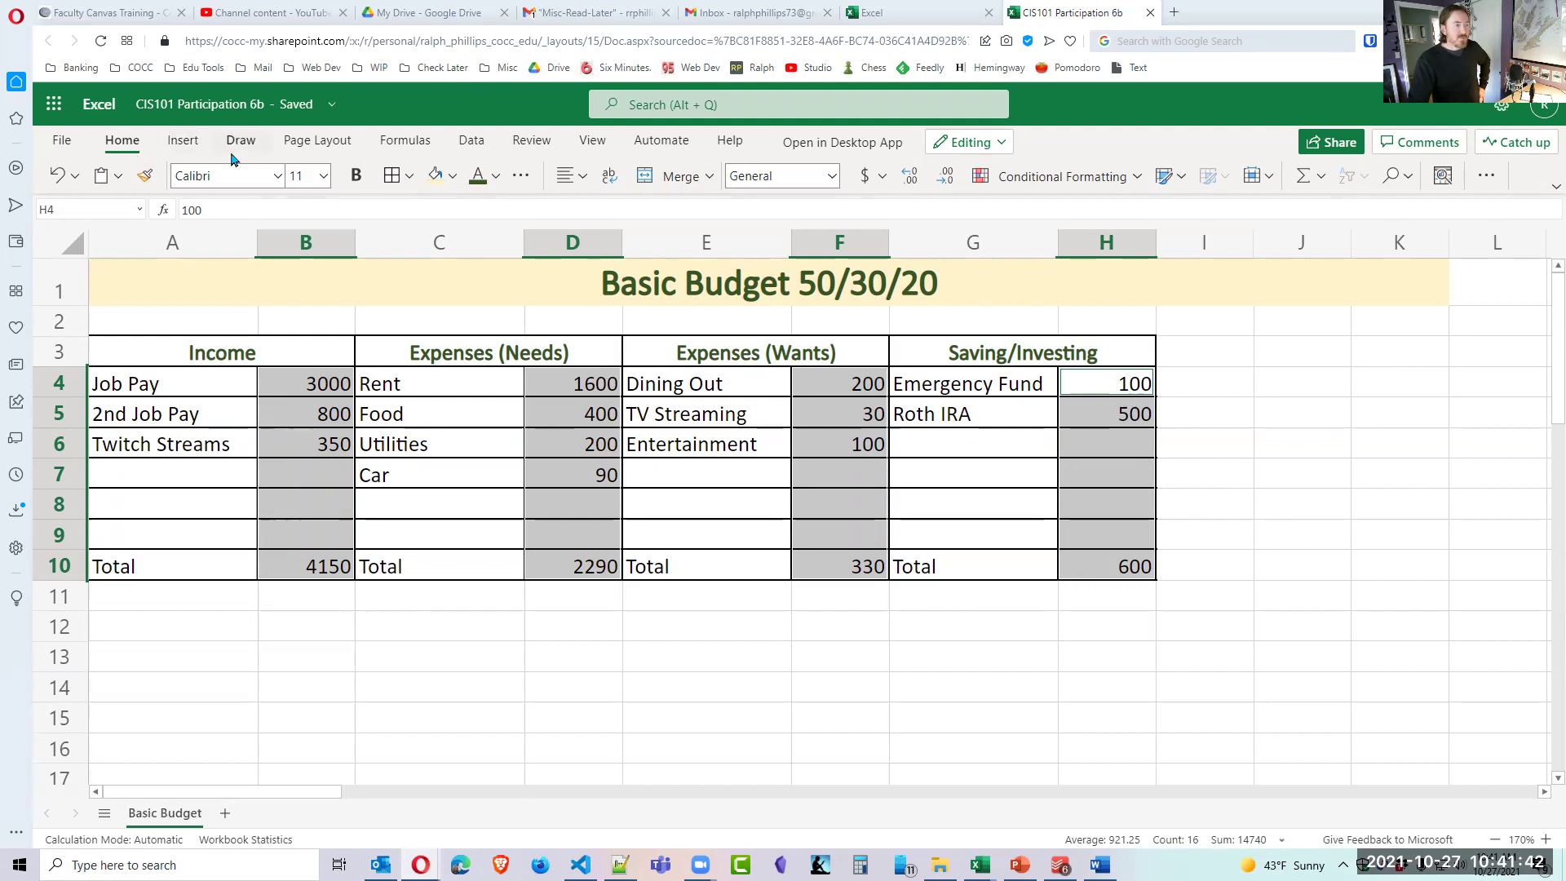
left_click(831, 176)
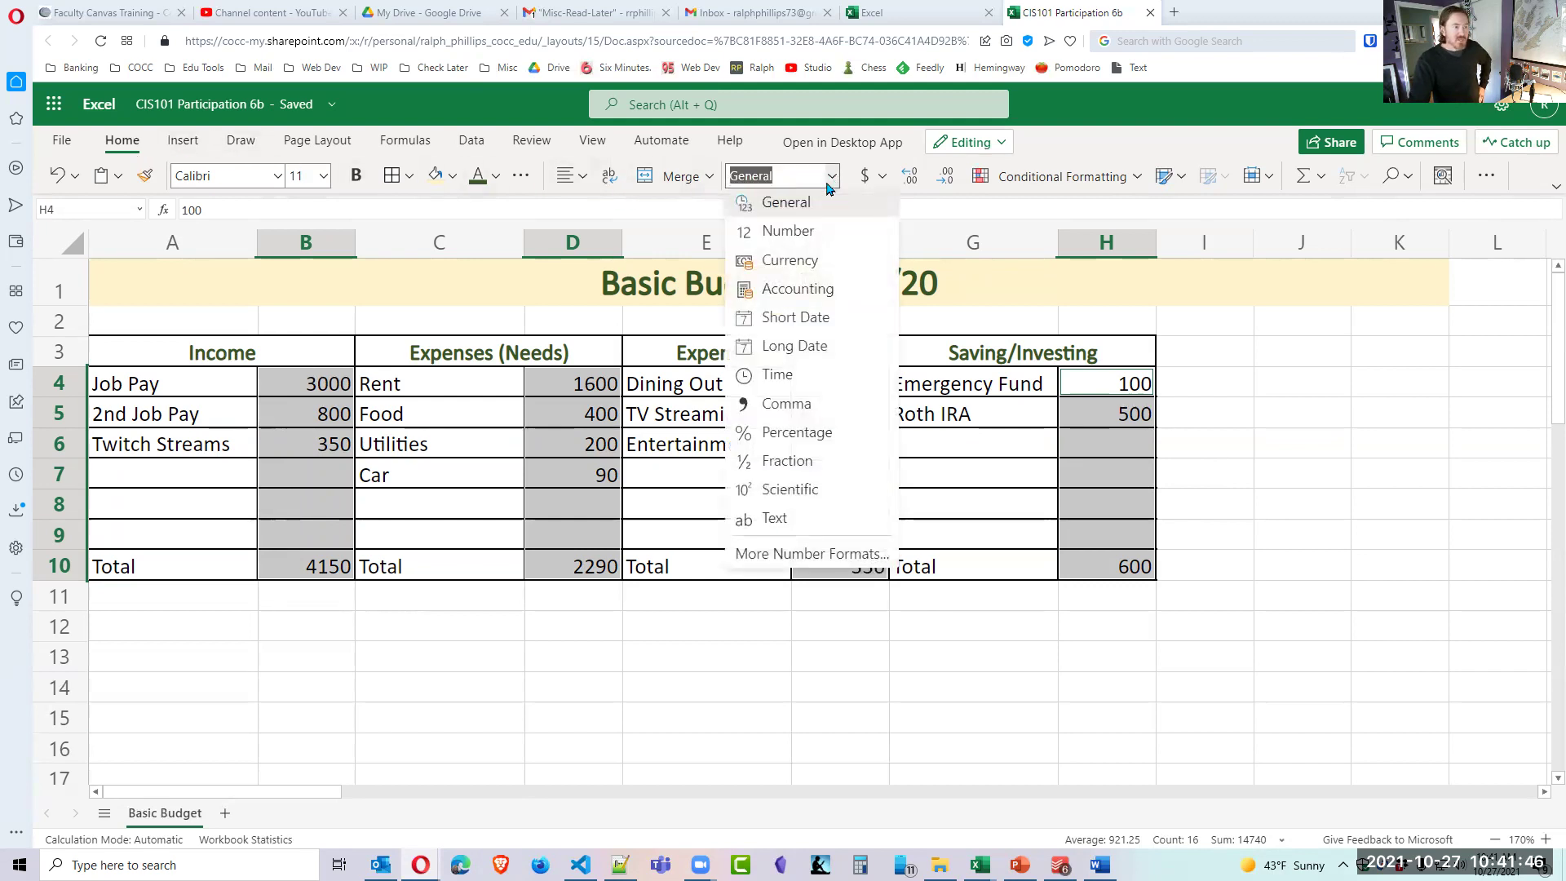
left_click(808, 292)
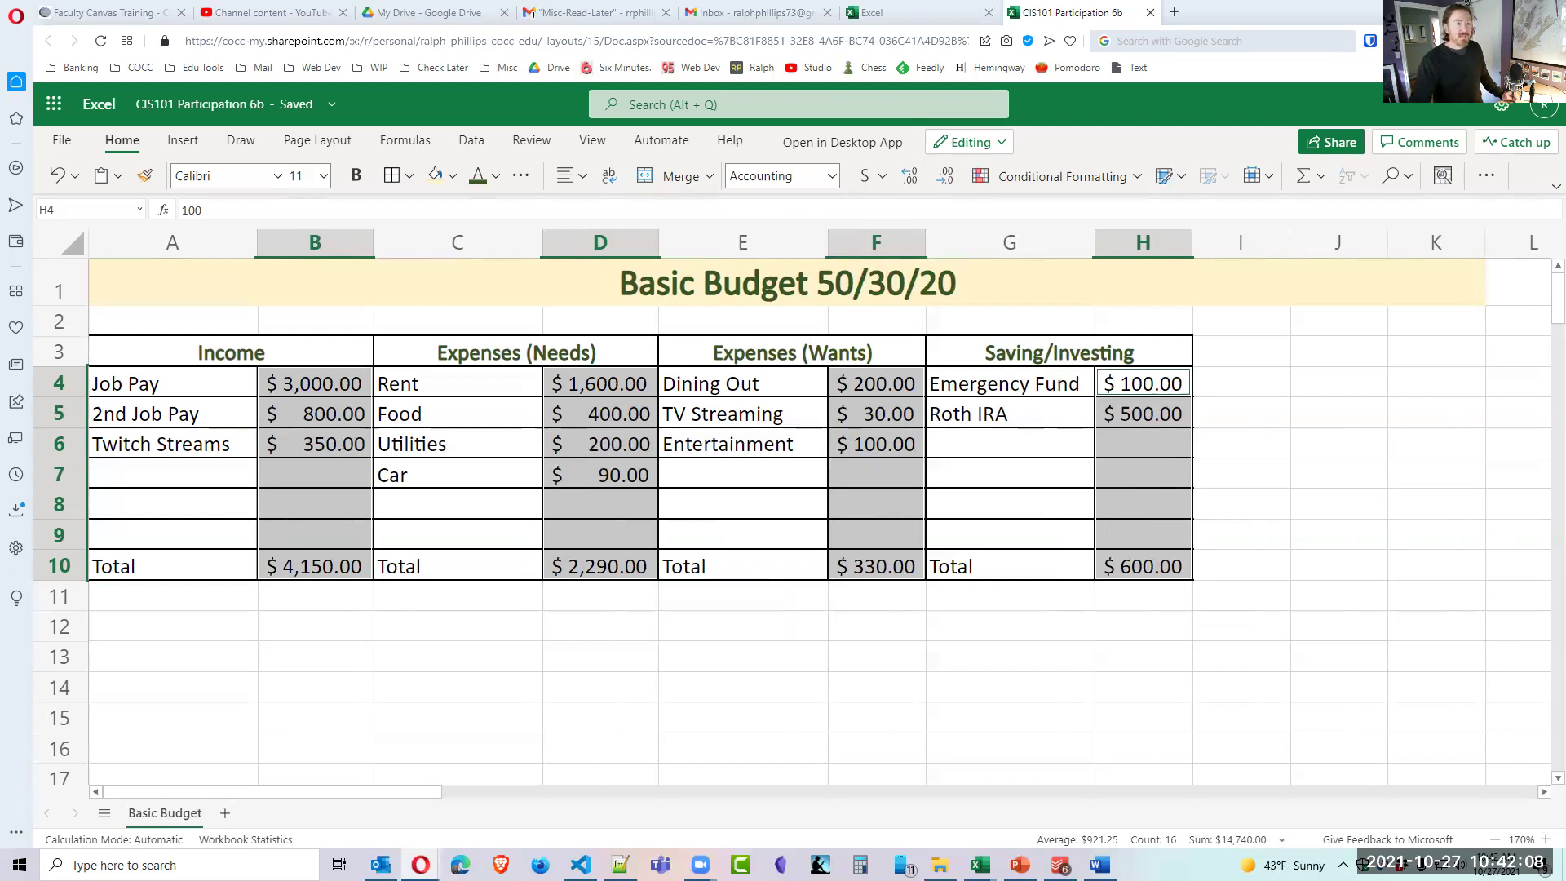
Reduce the accounting-formatted amounts in columns B, D, F and H to zero decimal places and deselect them.
left_click(944, 181)
left_click(944, 181)
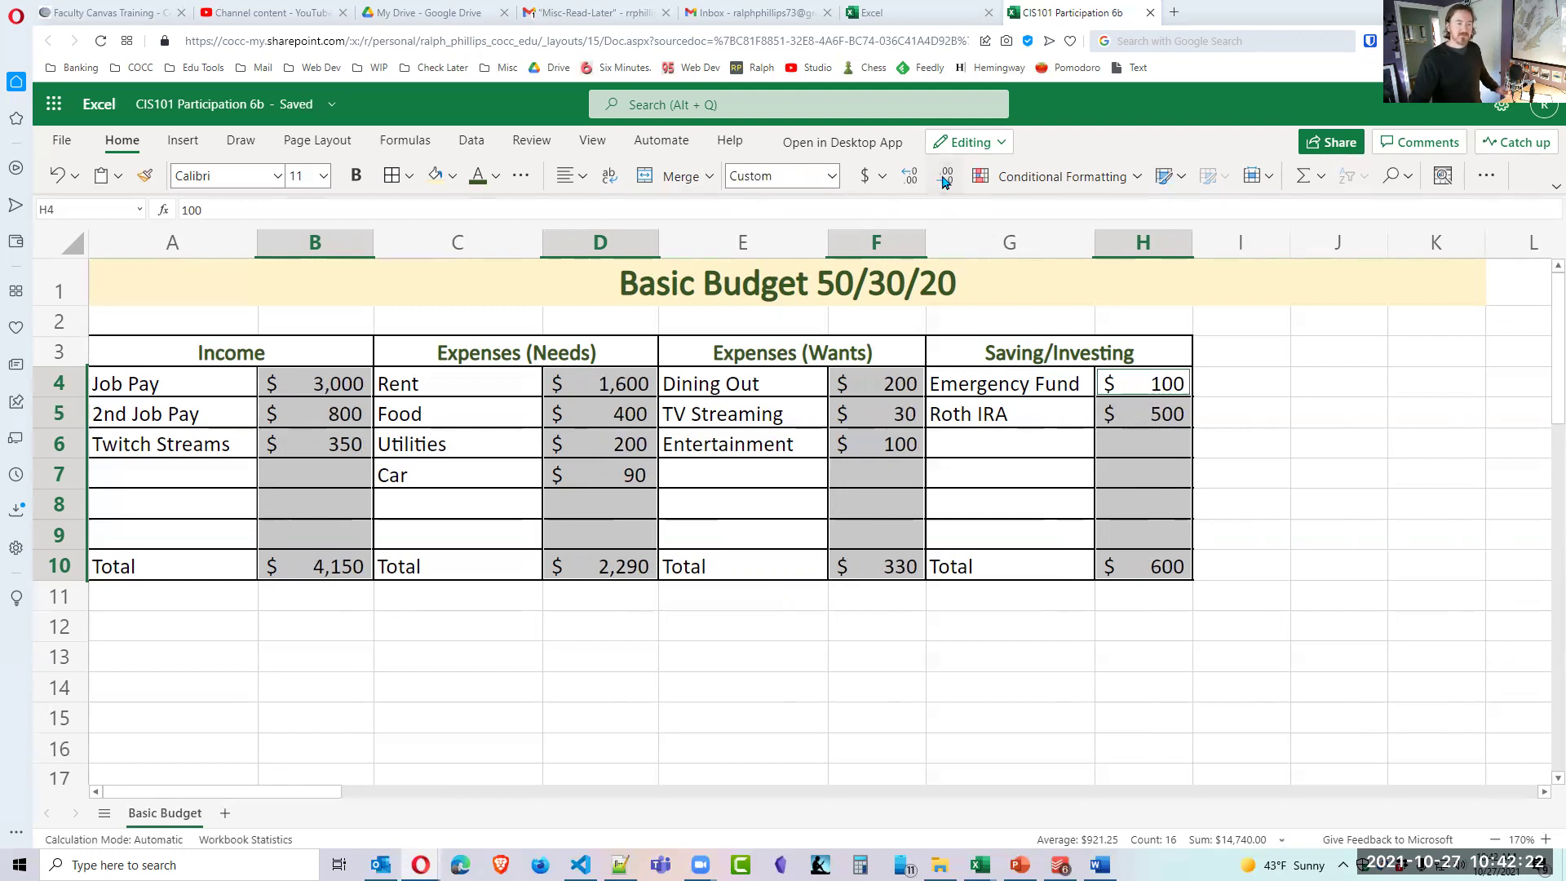
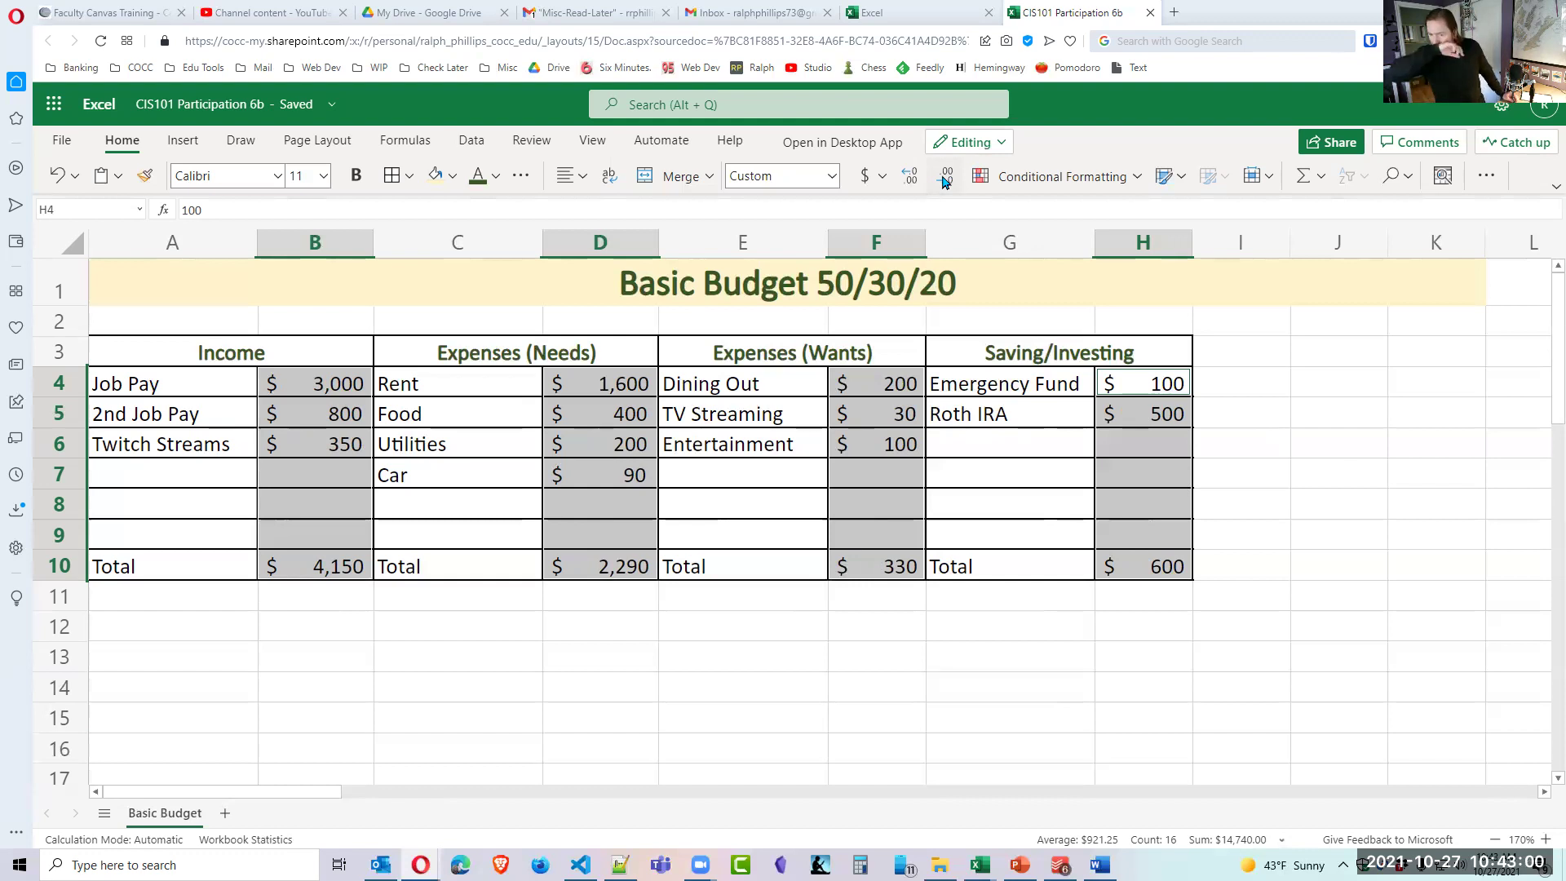
left_click(779, 618)
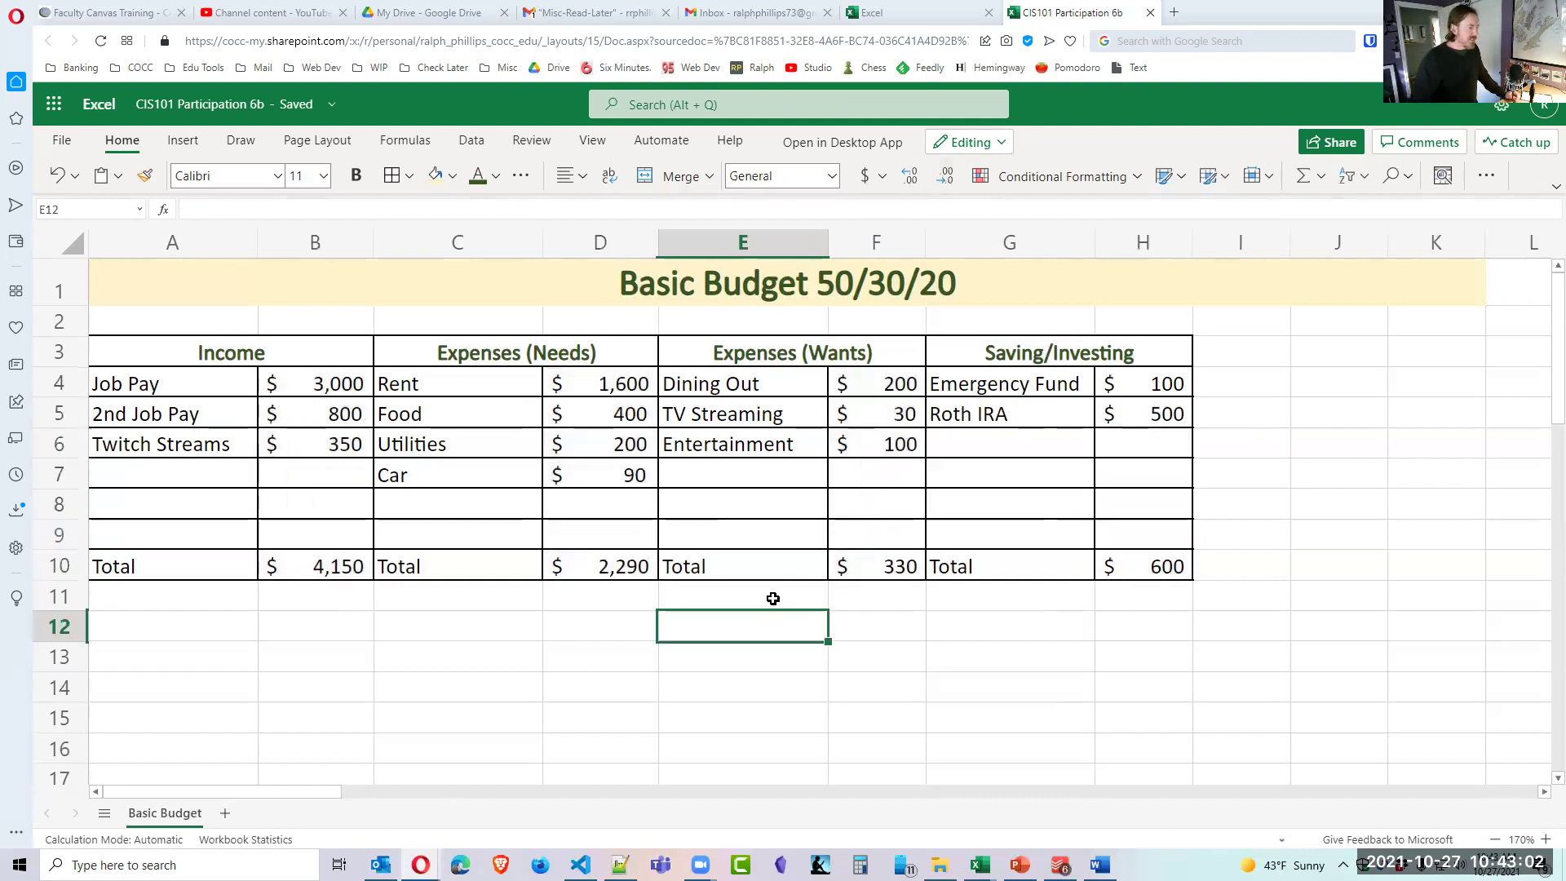
Format the total row A10:H10 in bold with the dark green font color and deselect it.
left_click_drag(201, 567, 1188, 567)
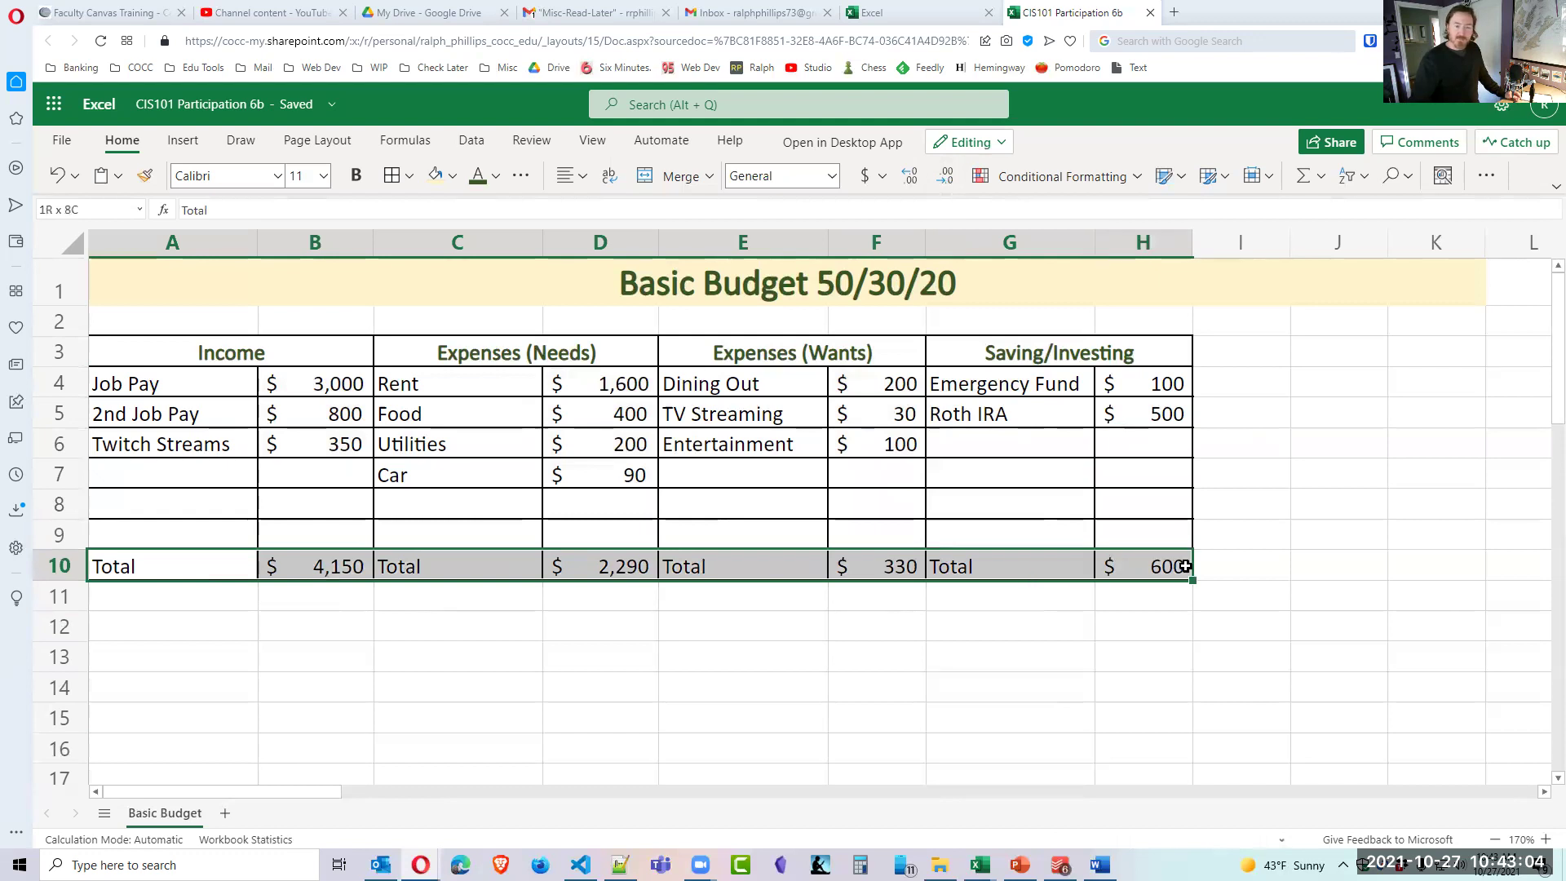
left_click(474, 181)
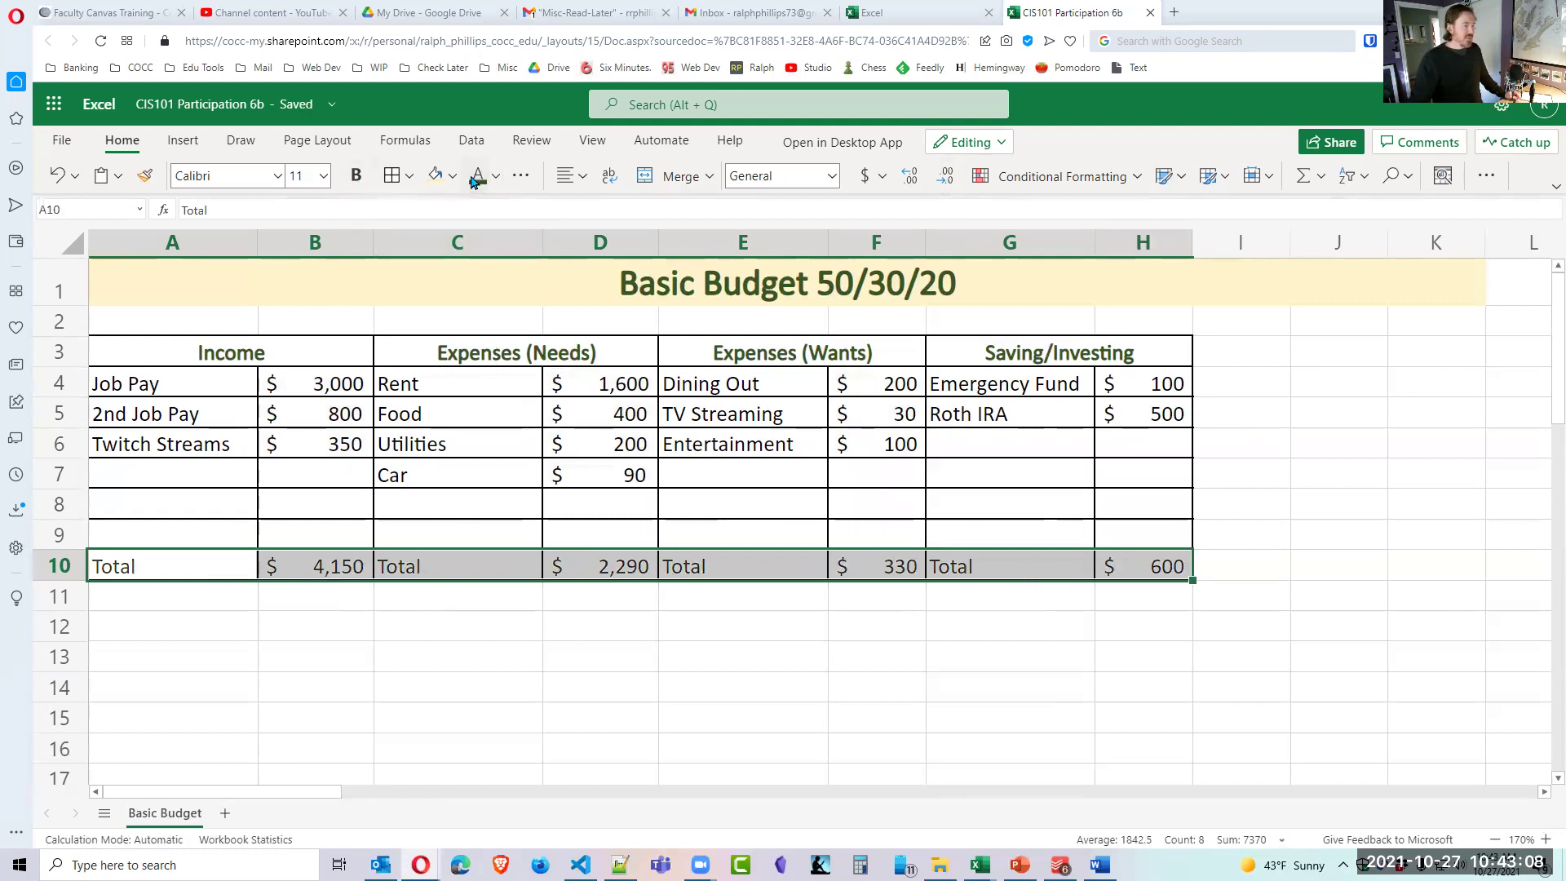
left_click(350, 180)
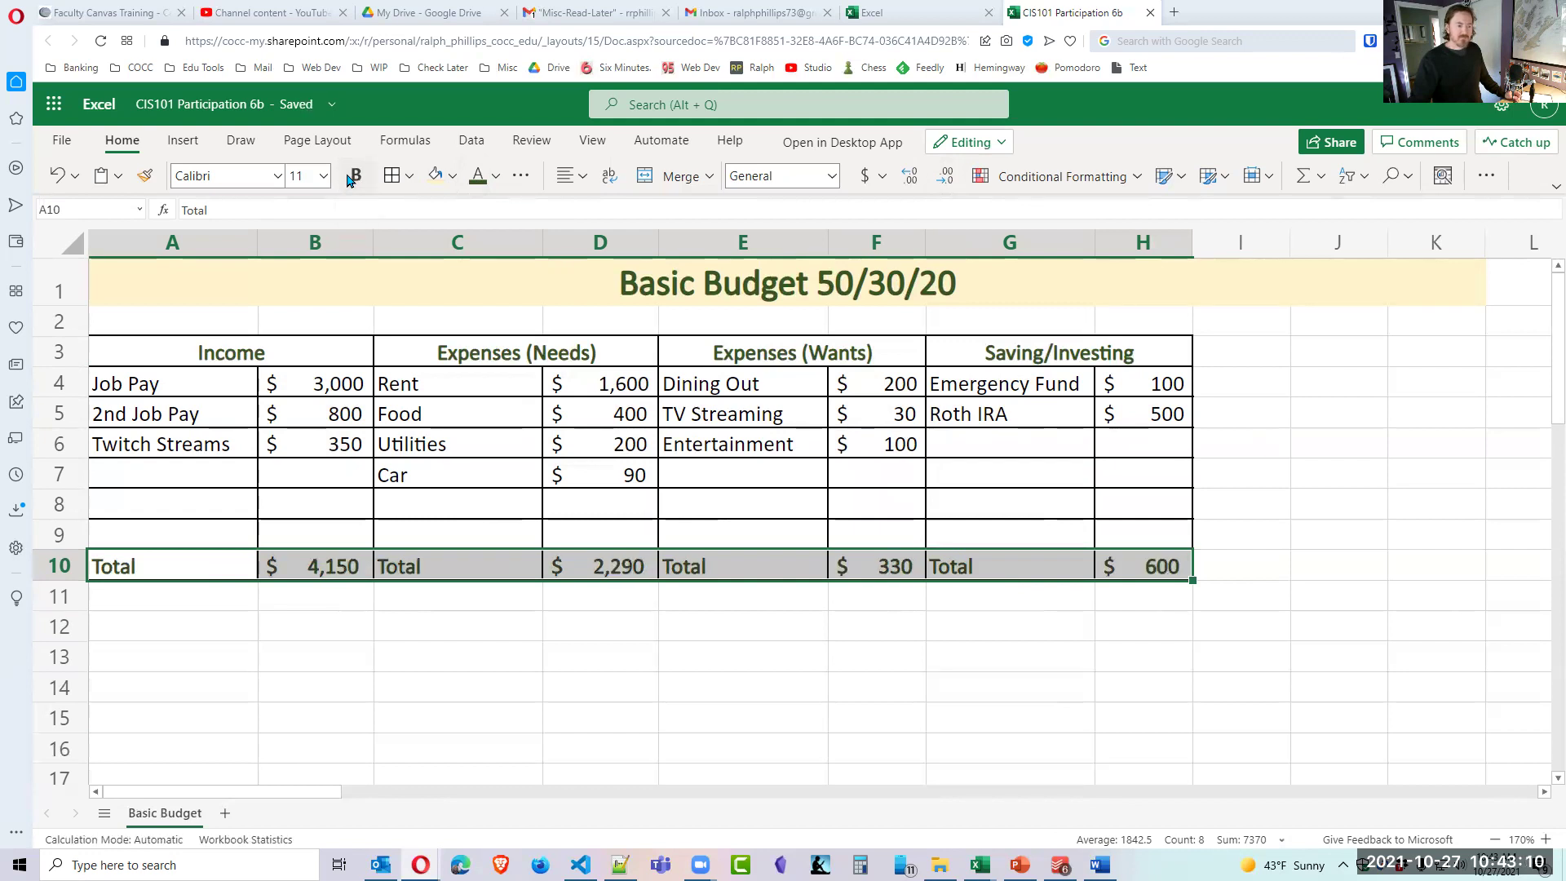
left_click(689, 622)
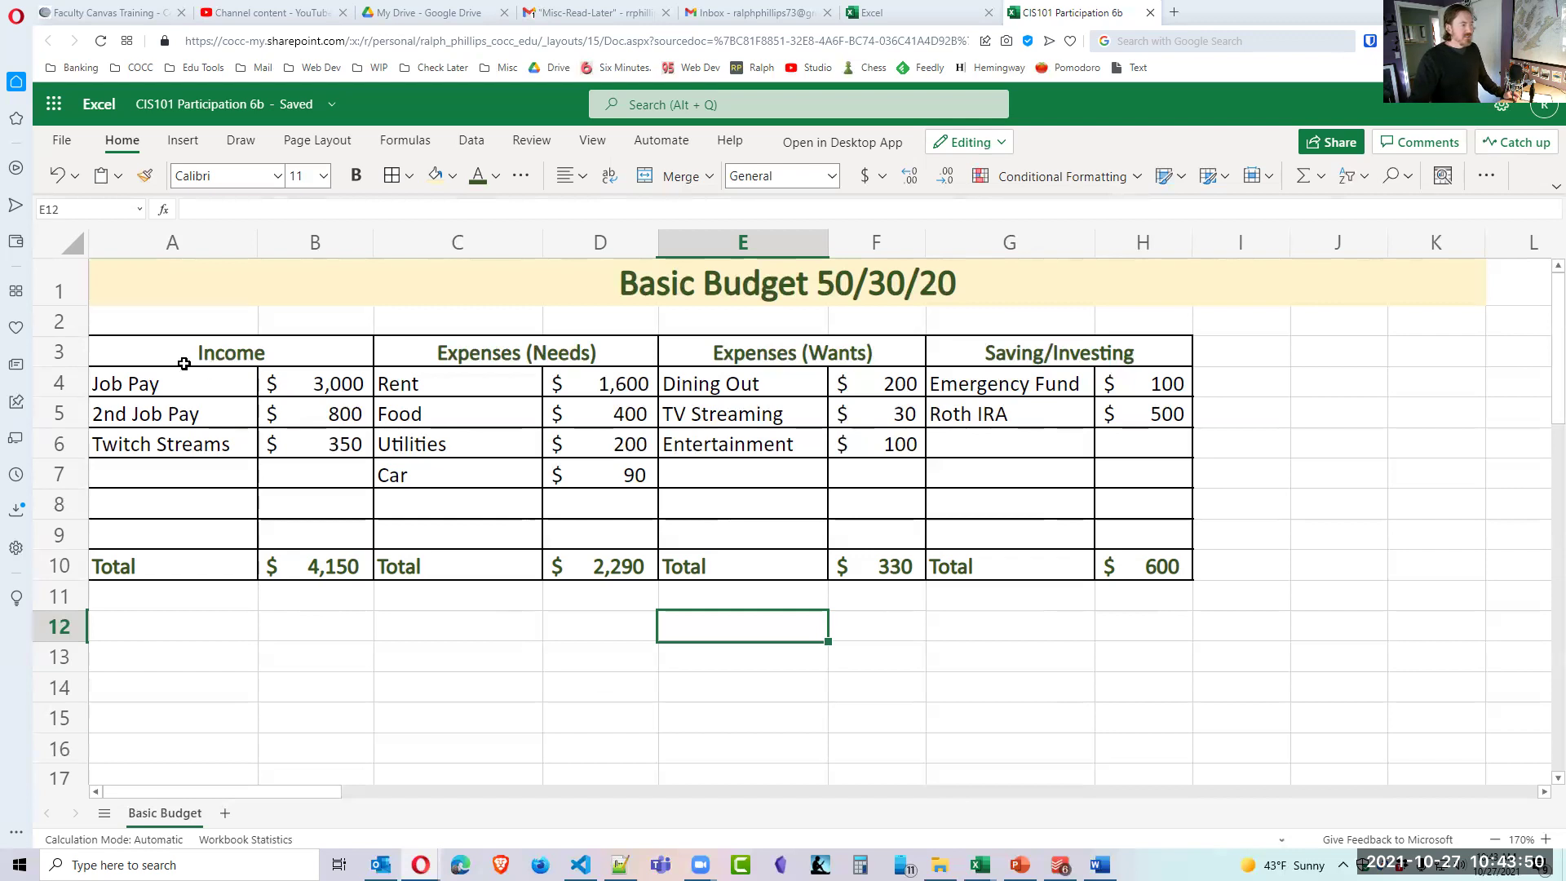
left_click_drag(123, 326, 1153, 325)
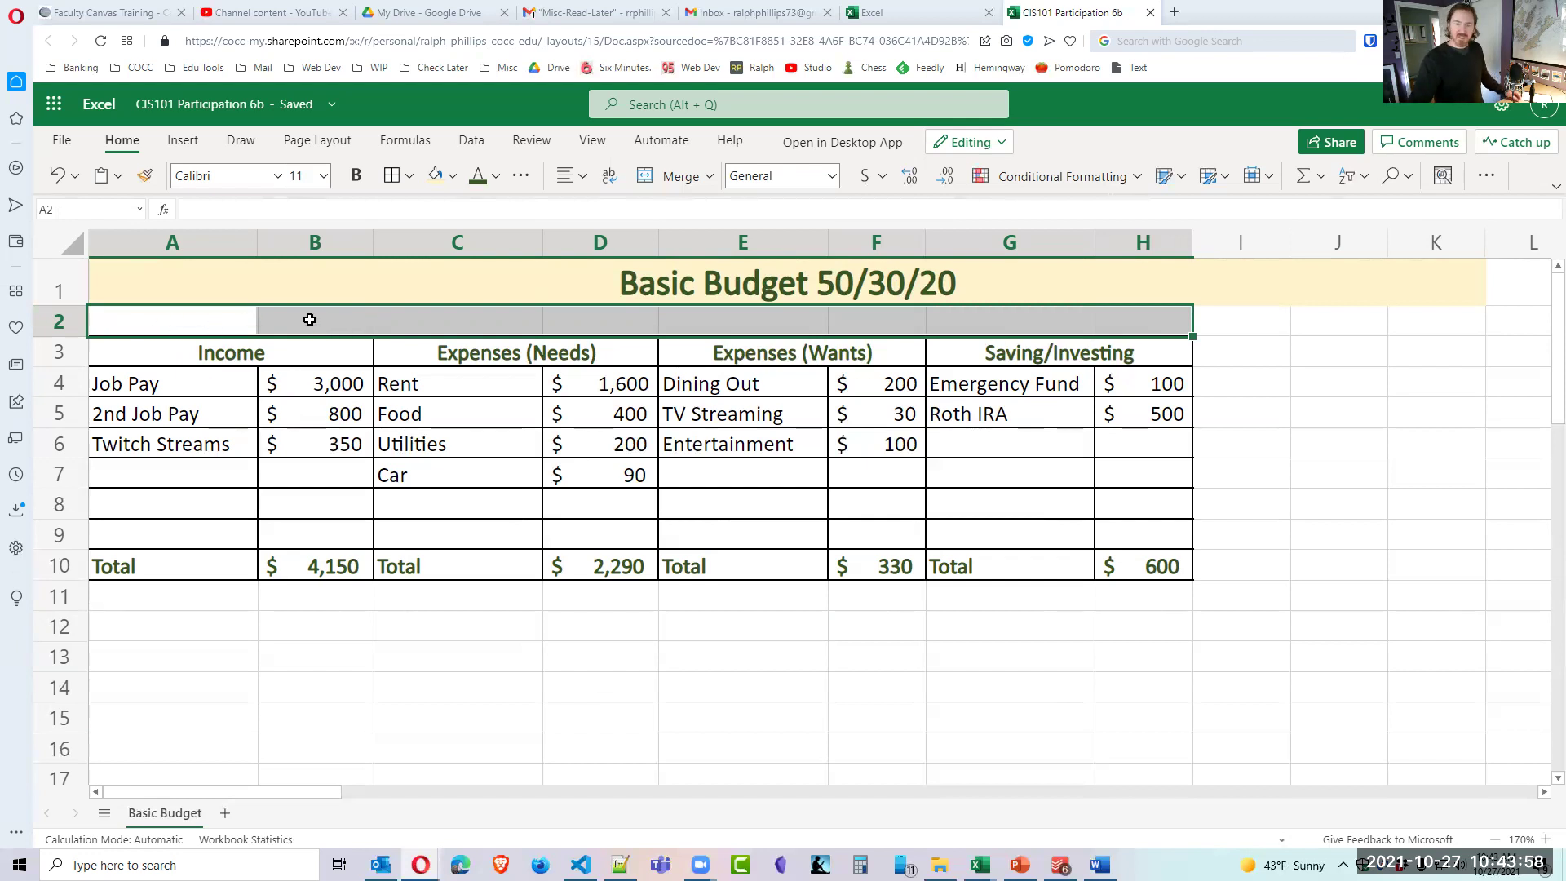
left_click(135, 321)
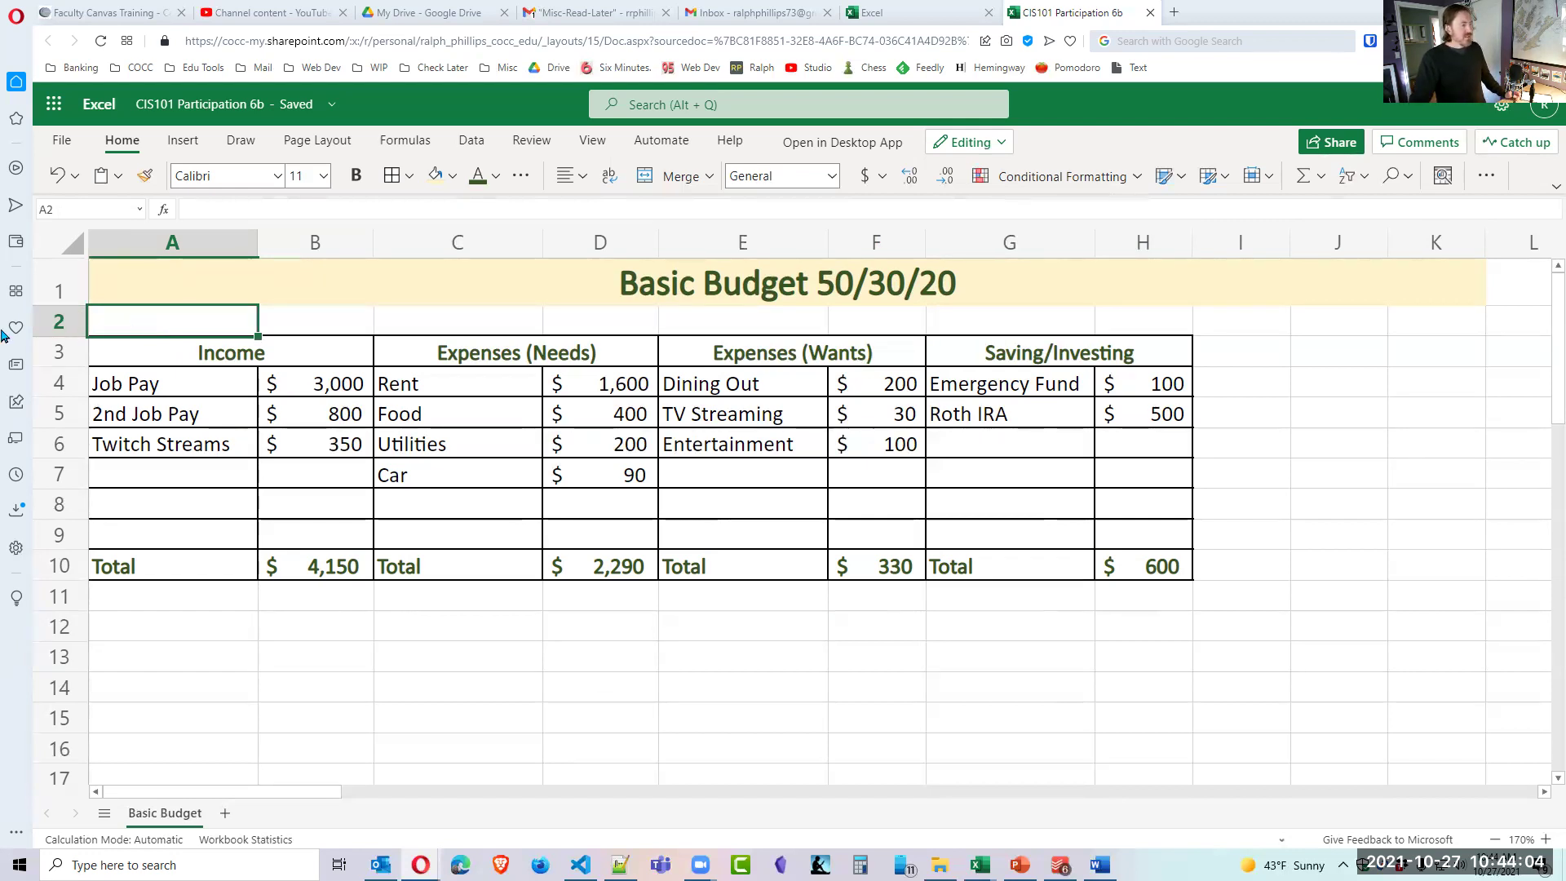
left_click(53, 322)
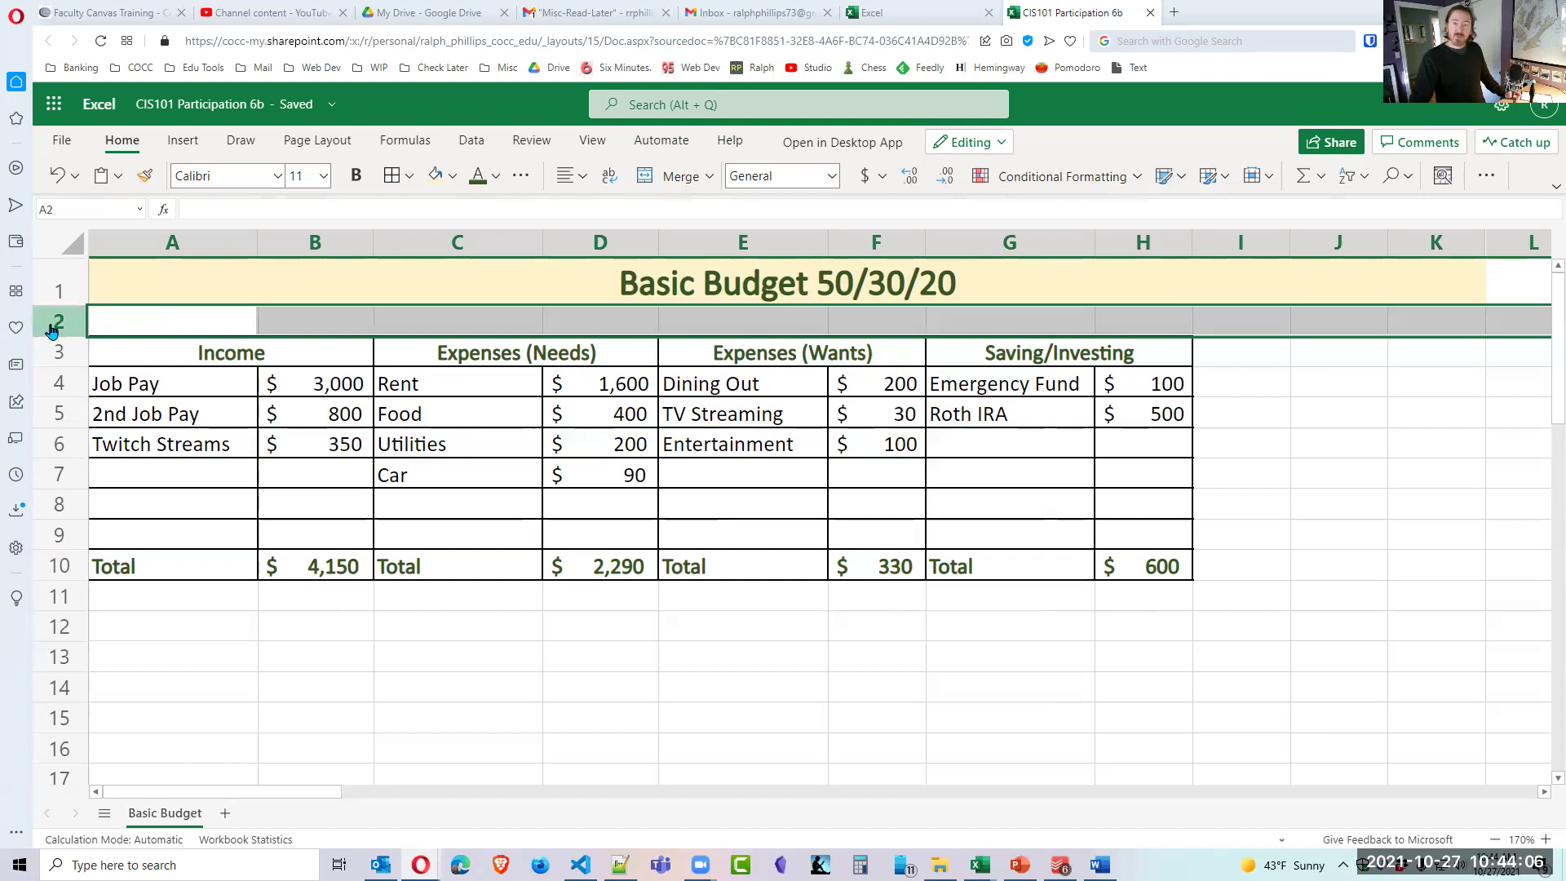
right_click(52, 330)
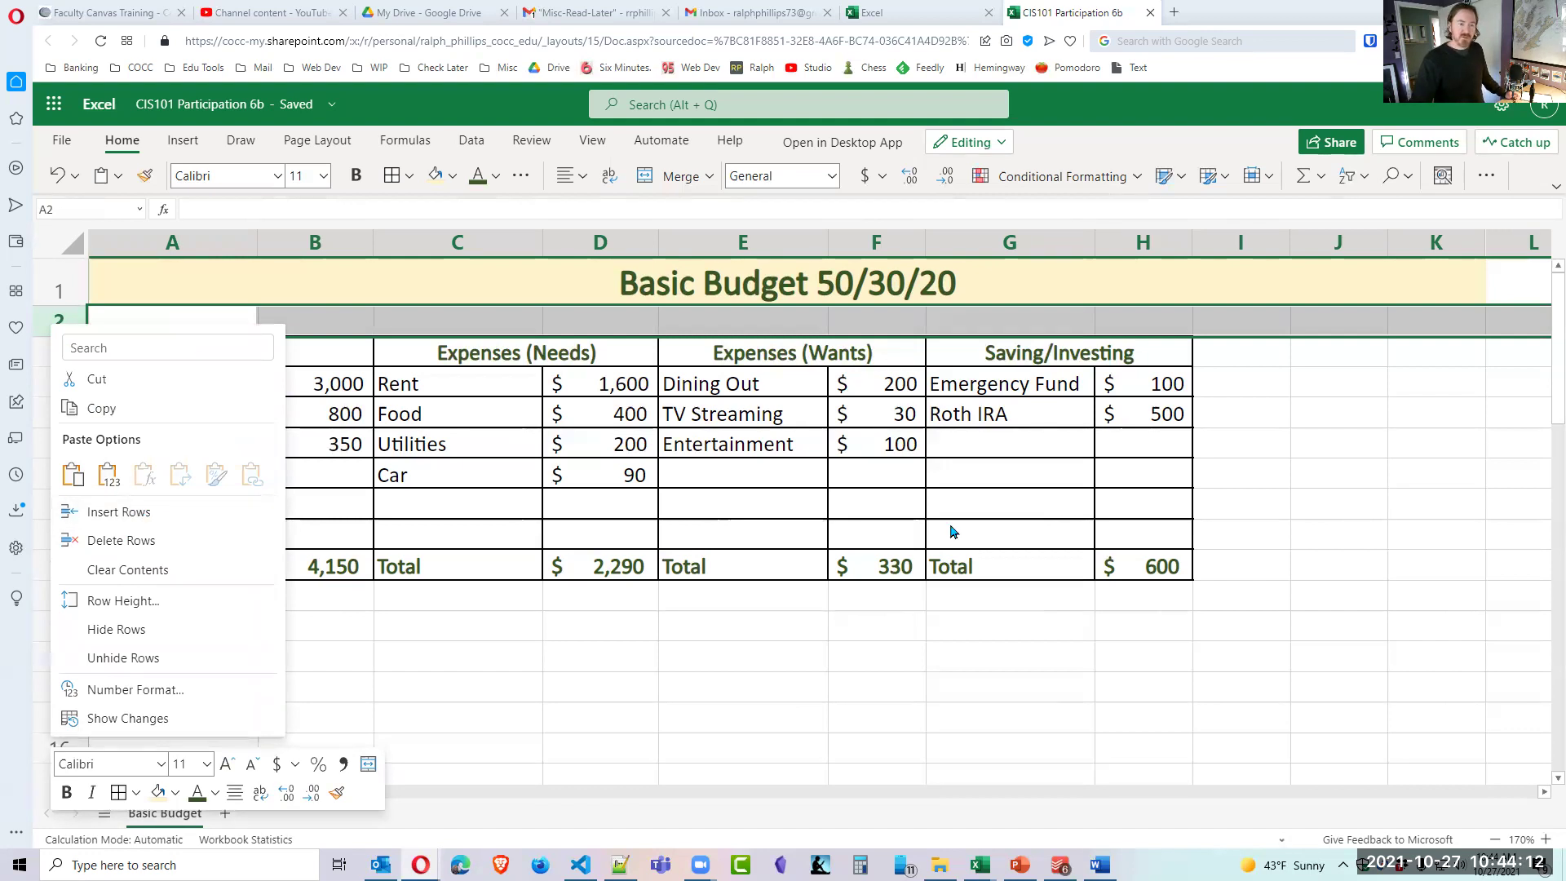
key("Escape")
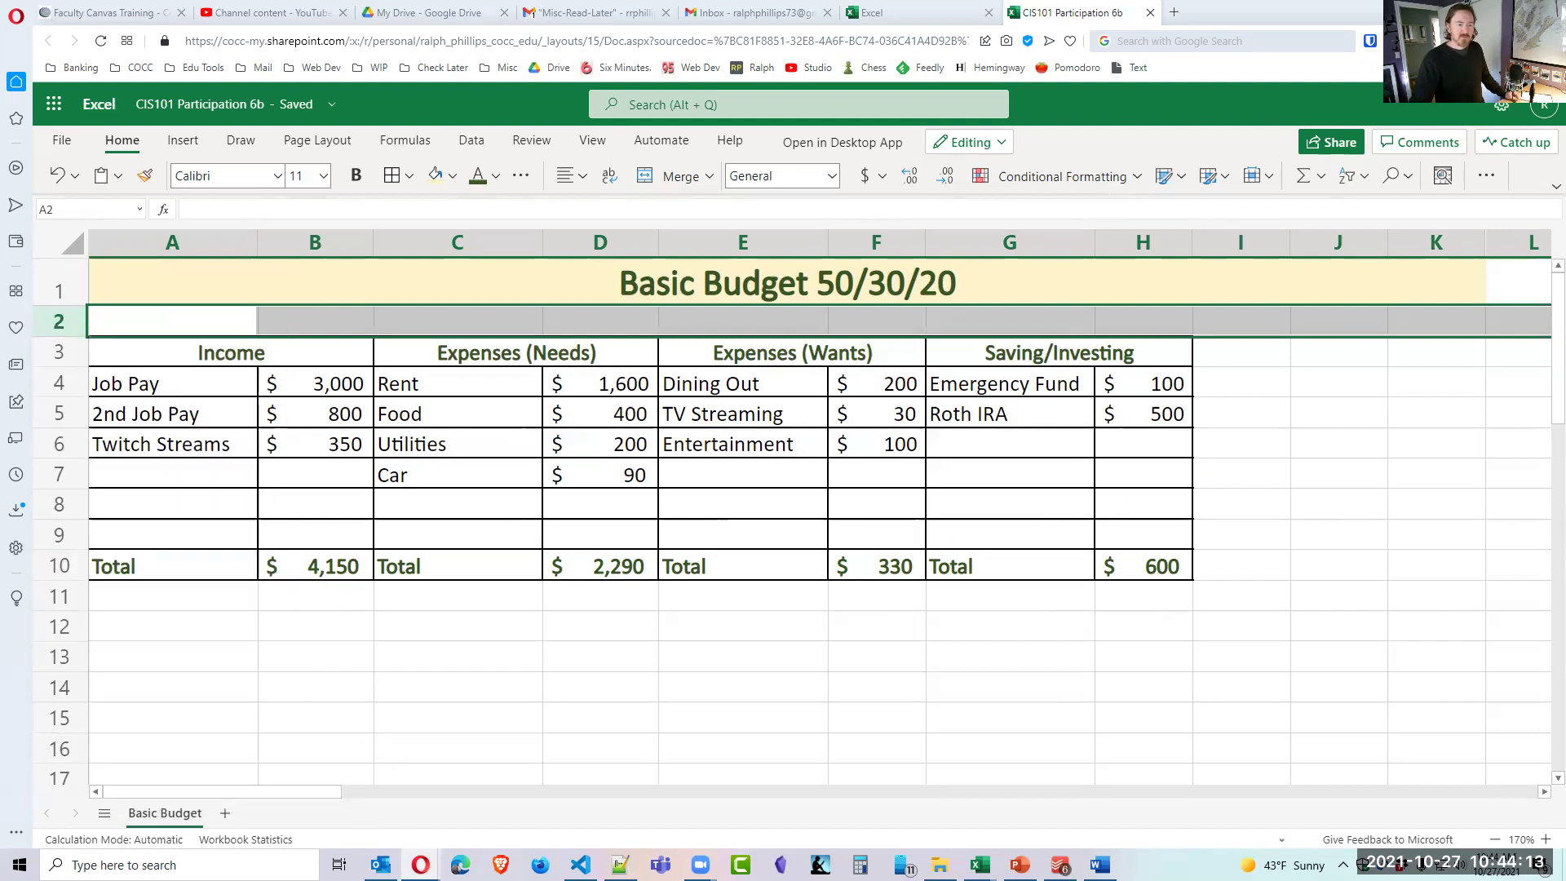
left_click(1126, 673)
left_click_drag(214, 325, 1136, 321)
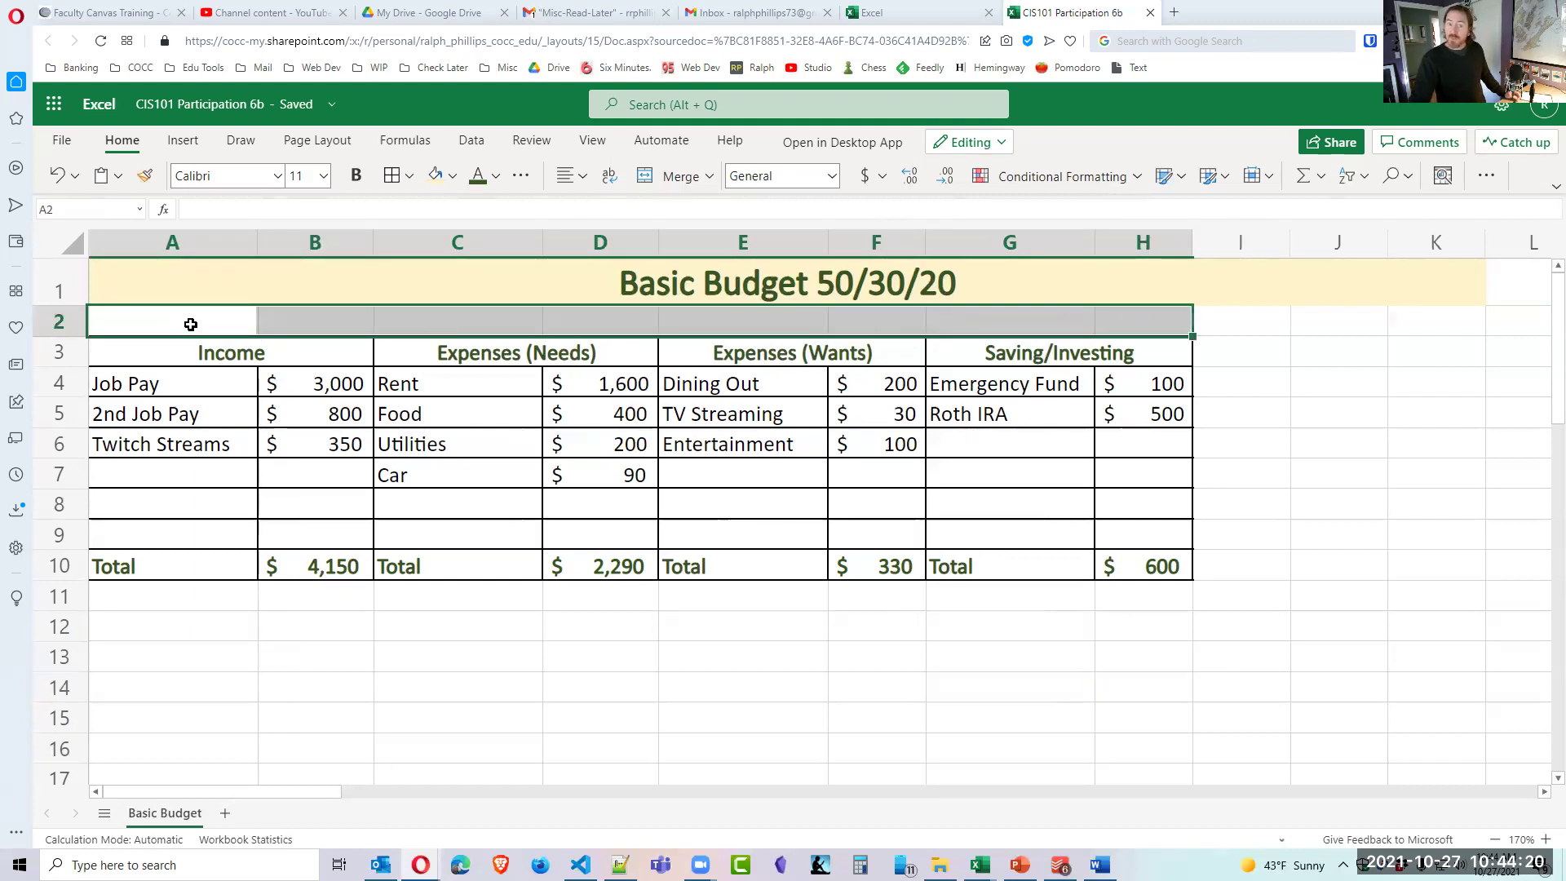
left_click(1230, 416)
left_click_drag(127, 325, 1434, 323)
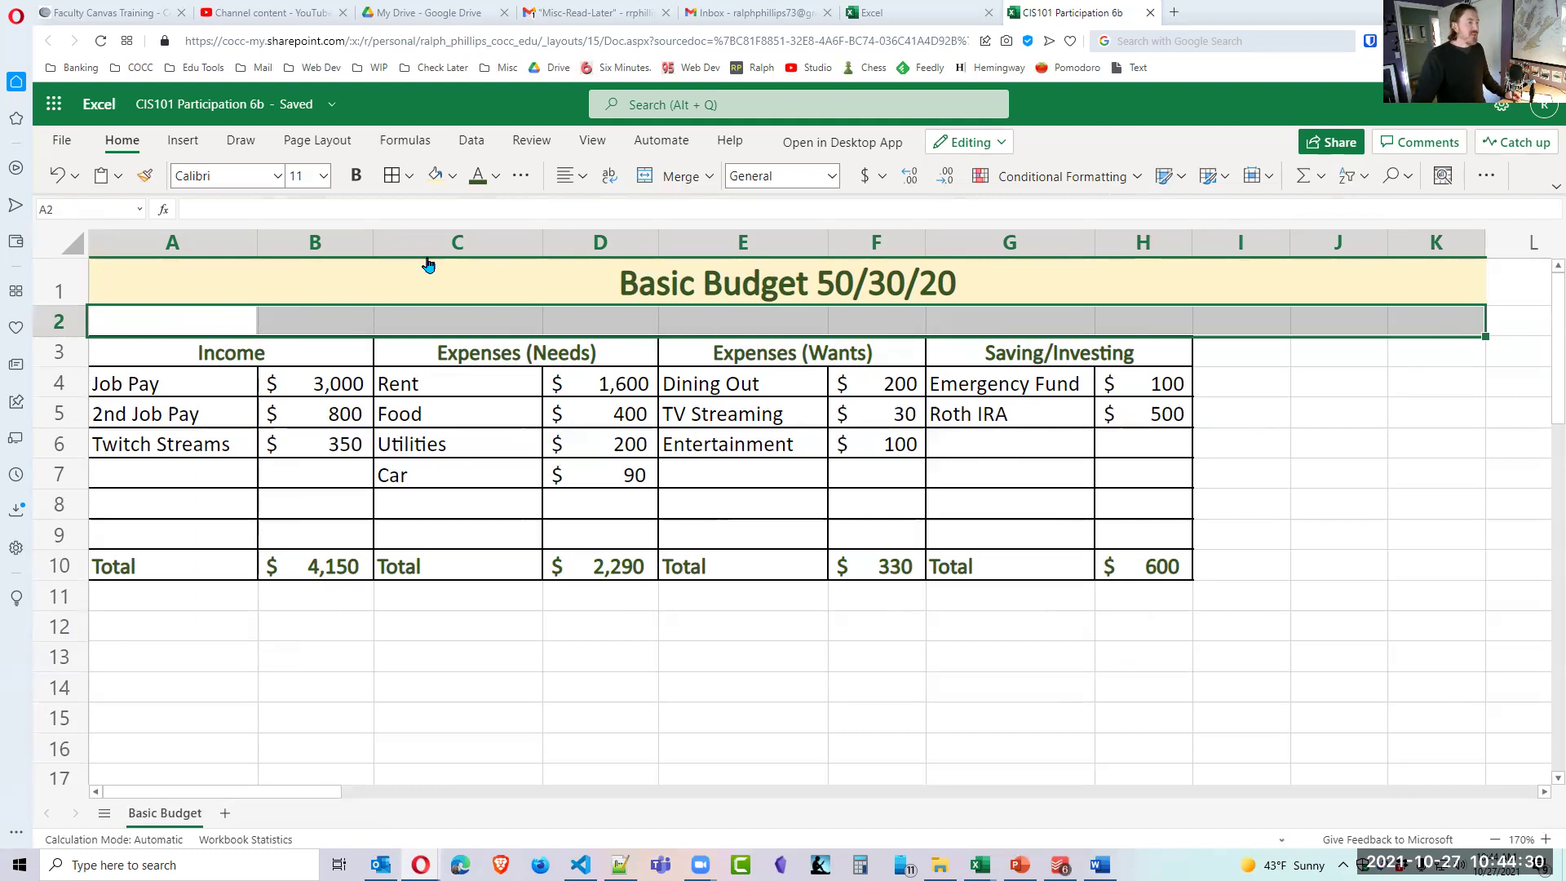
left_click(525, 177)
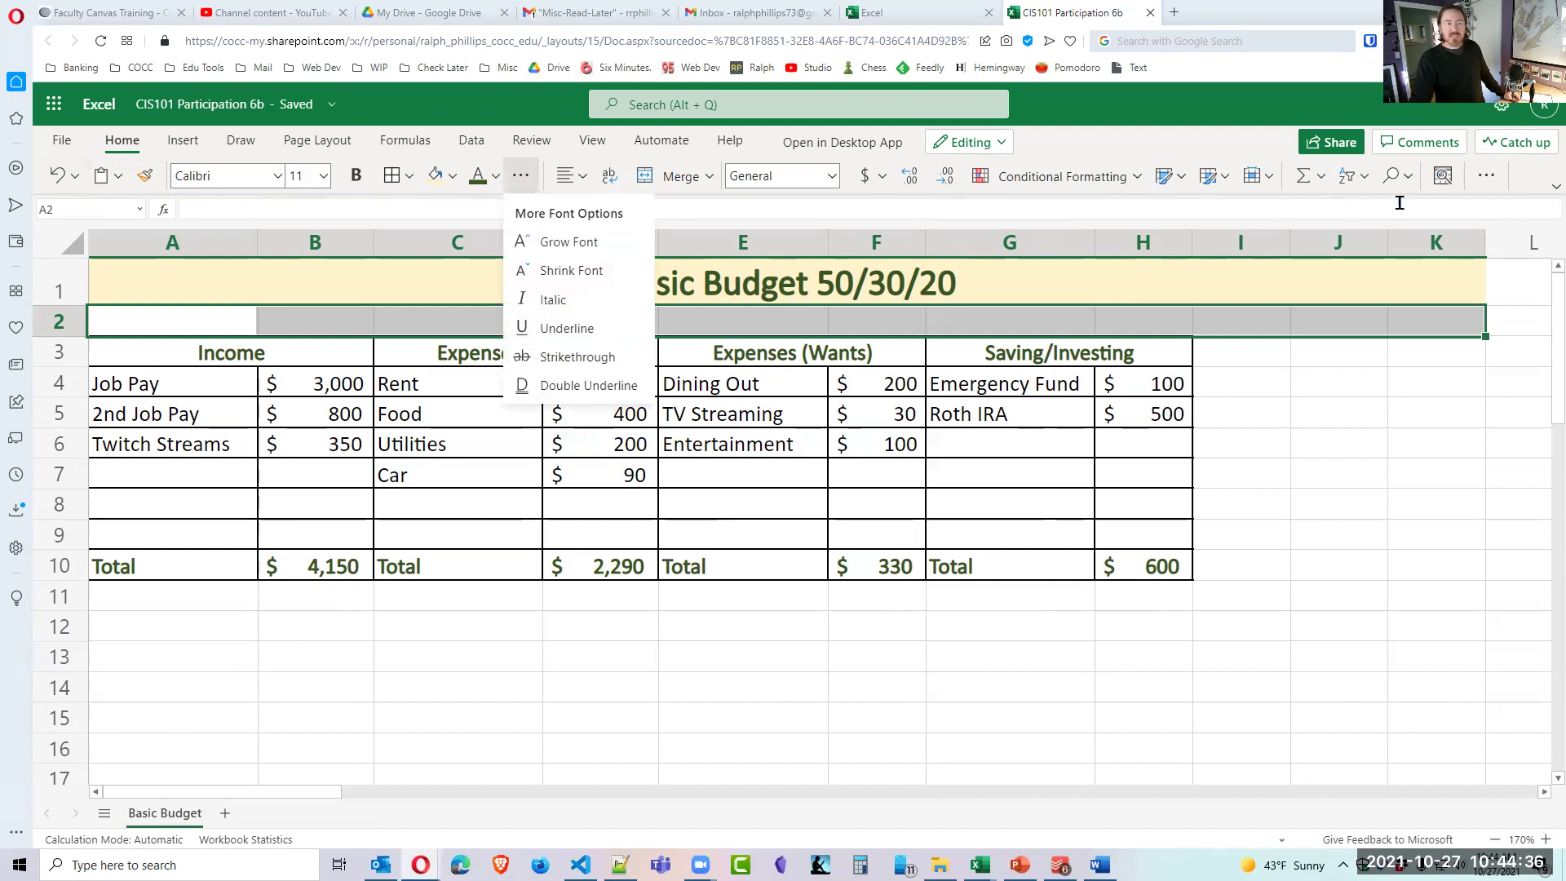
left_click(1485, 177)
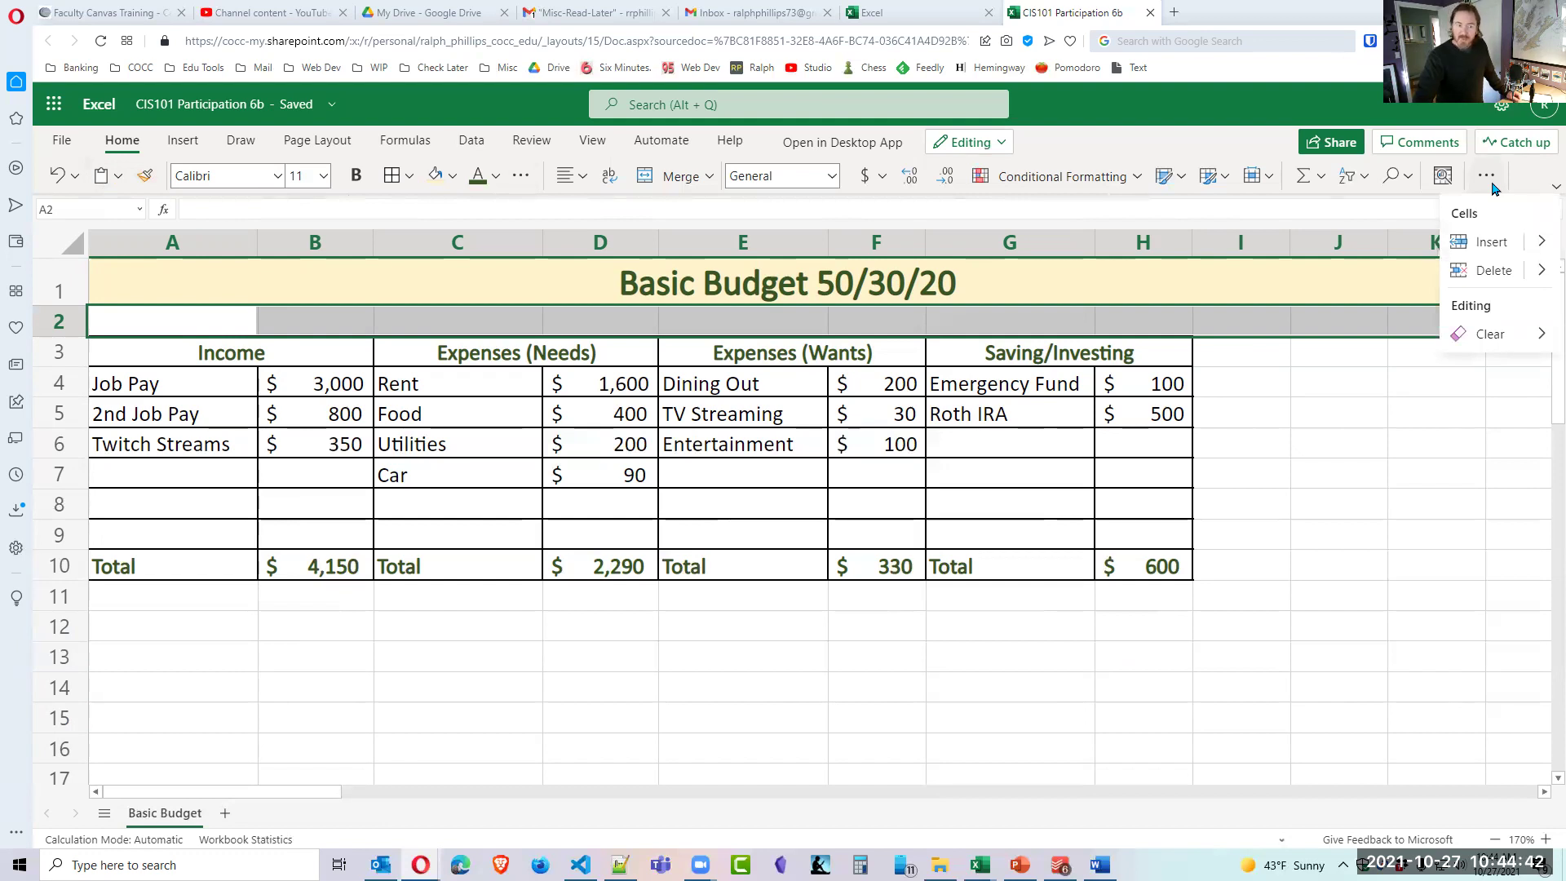
mouse_move(1494, 349)
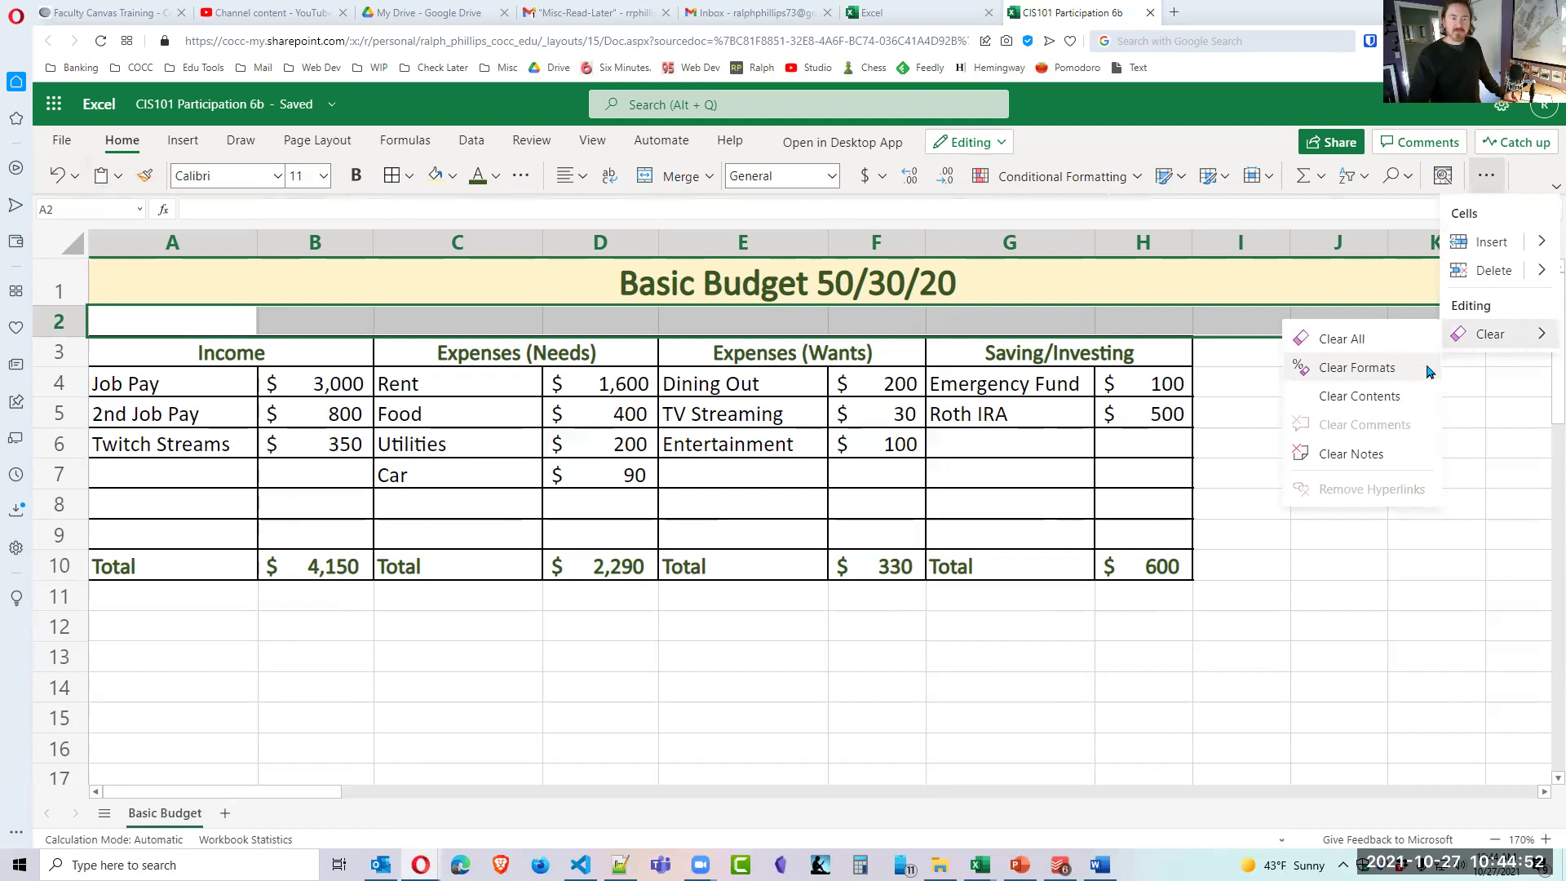
left_click(1460, 496)
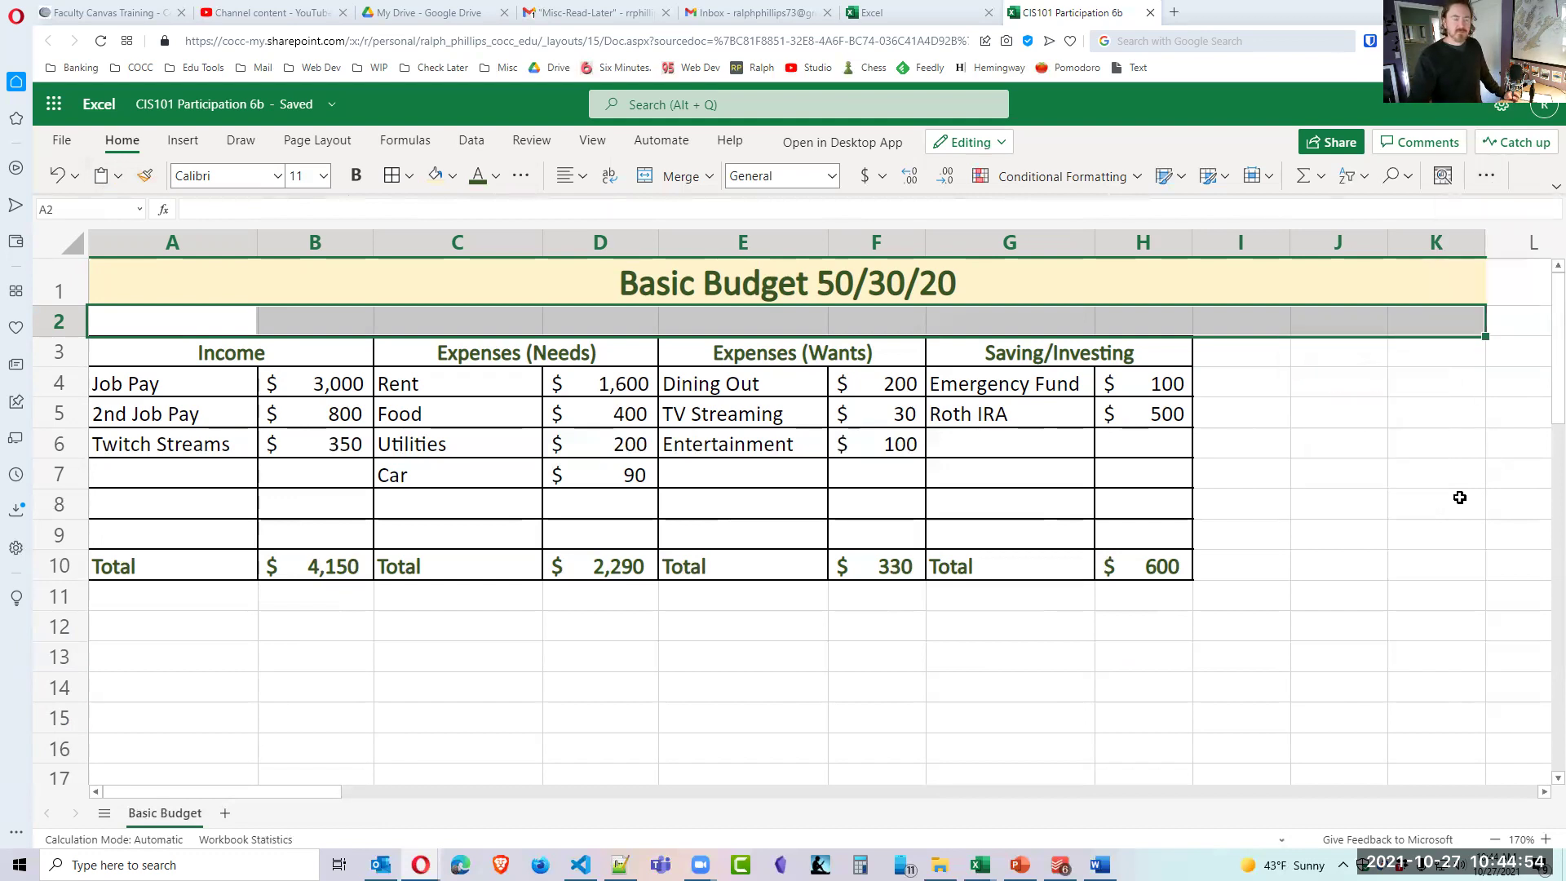
left_click(1346, 456)
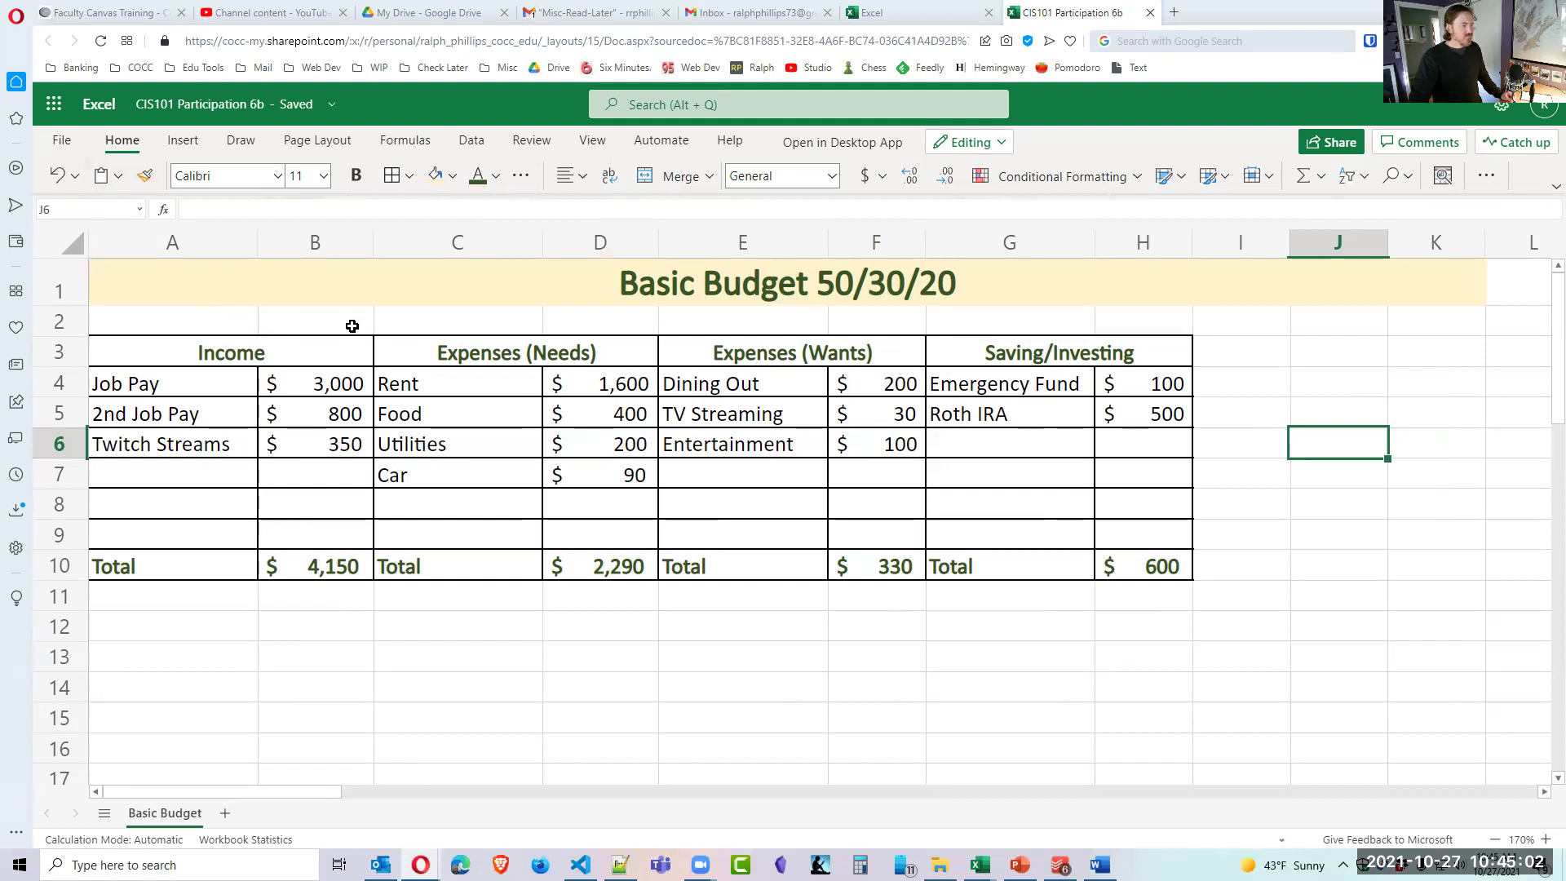
Merge the cell pairs A2:B2, C2:D2, E2:F2 and G2:H2 above the four section headings.
left_click_drag(199, 326, 319, 326)
left_click(434, 325)
left_click(681, 177)
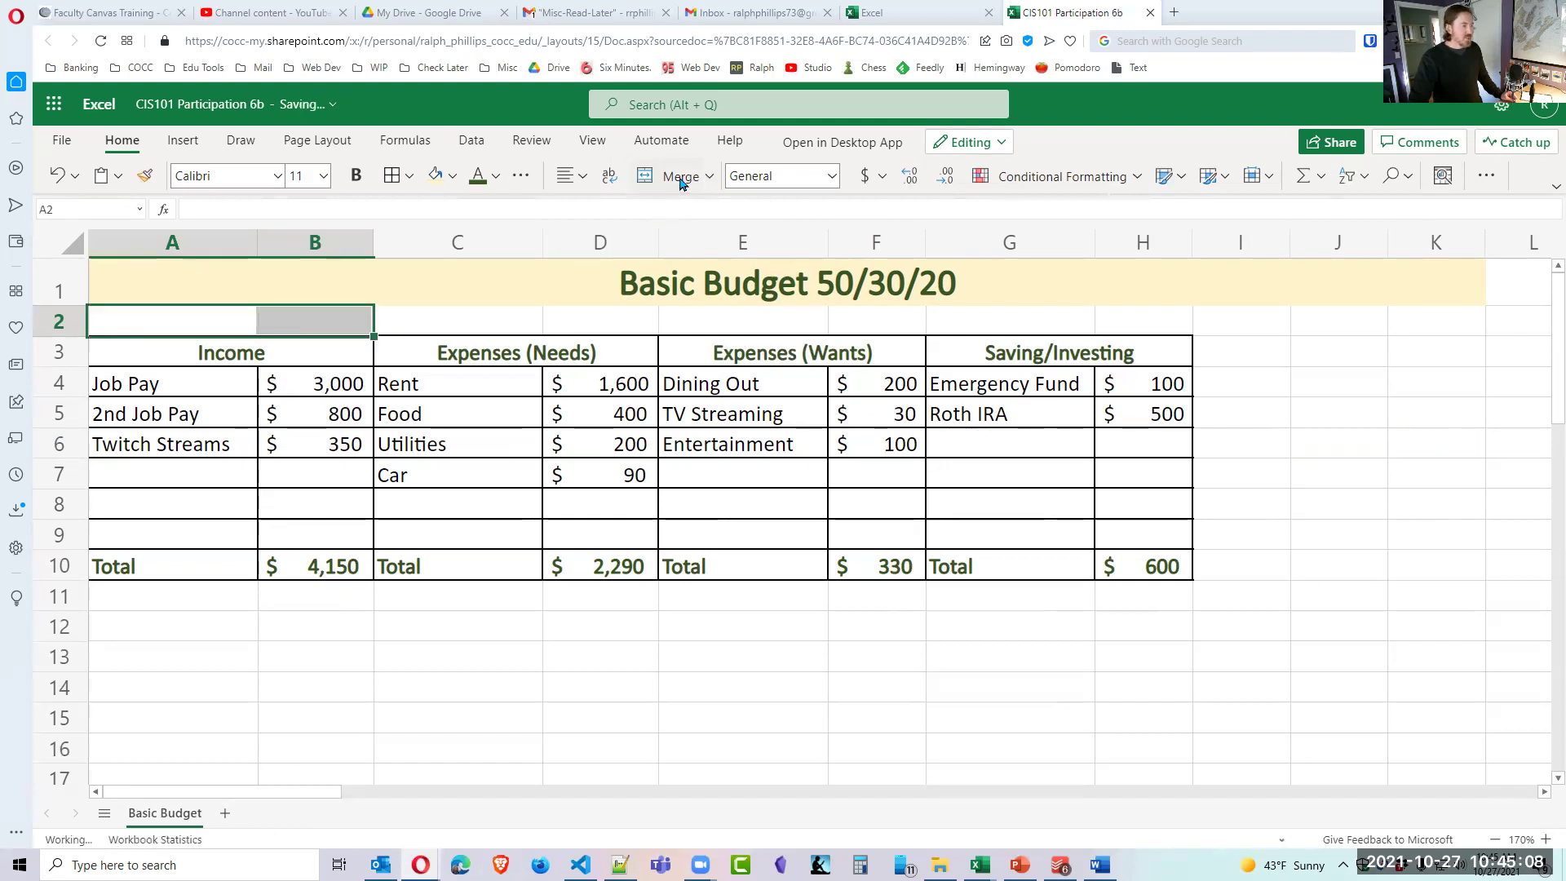
left_click(477, 318)
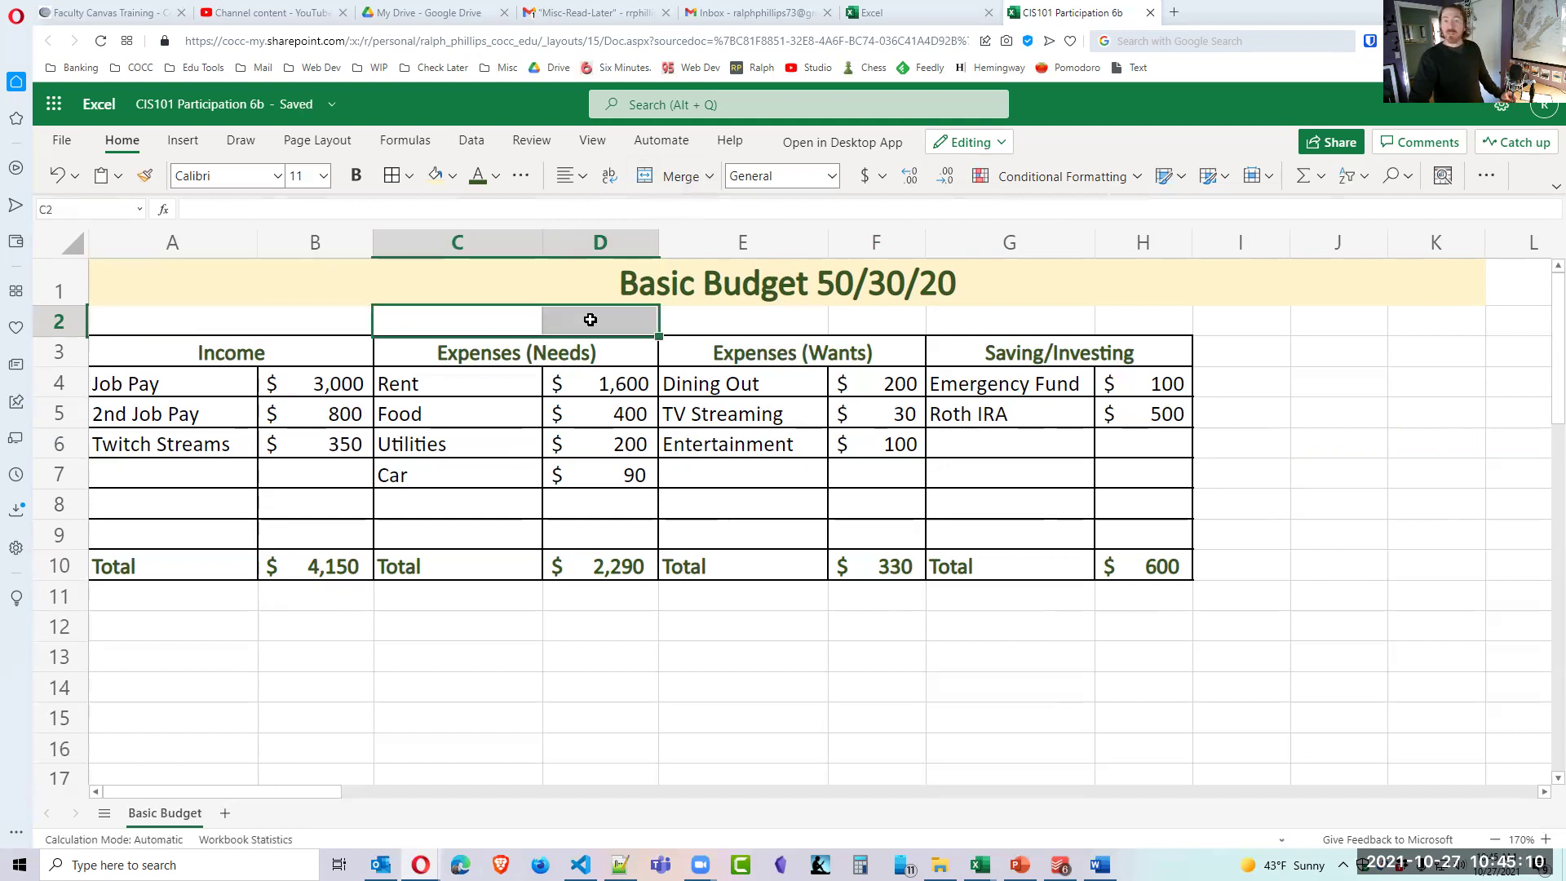
left_click(672, 186)
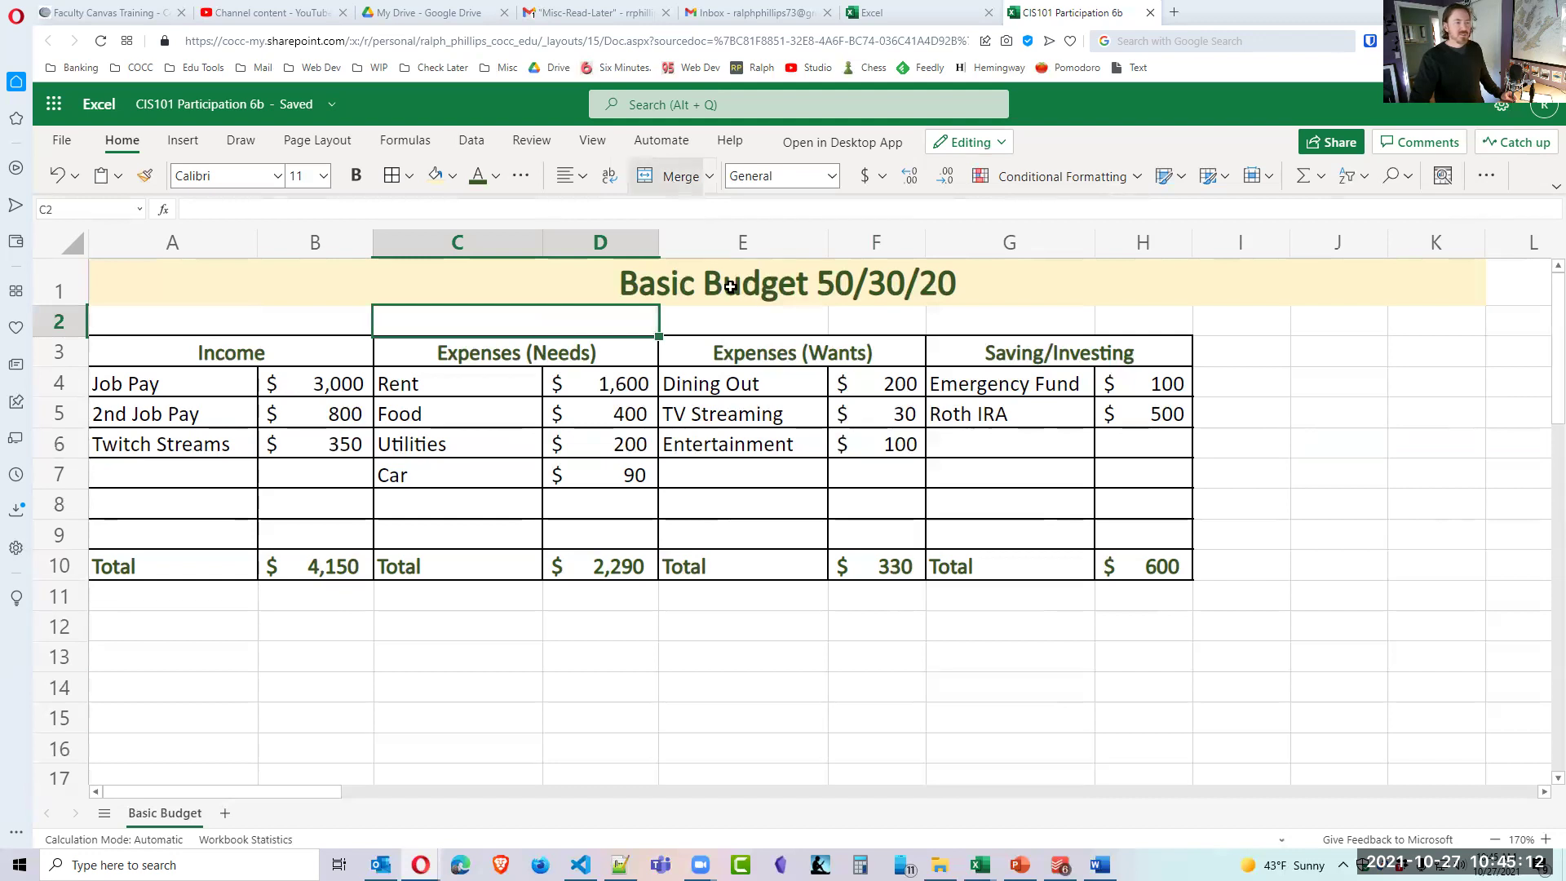
left_click_drag(755, 320, 863, 320)
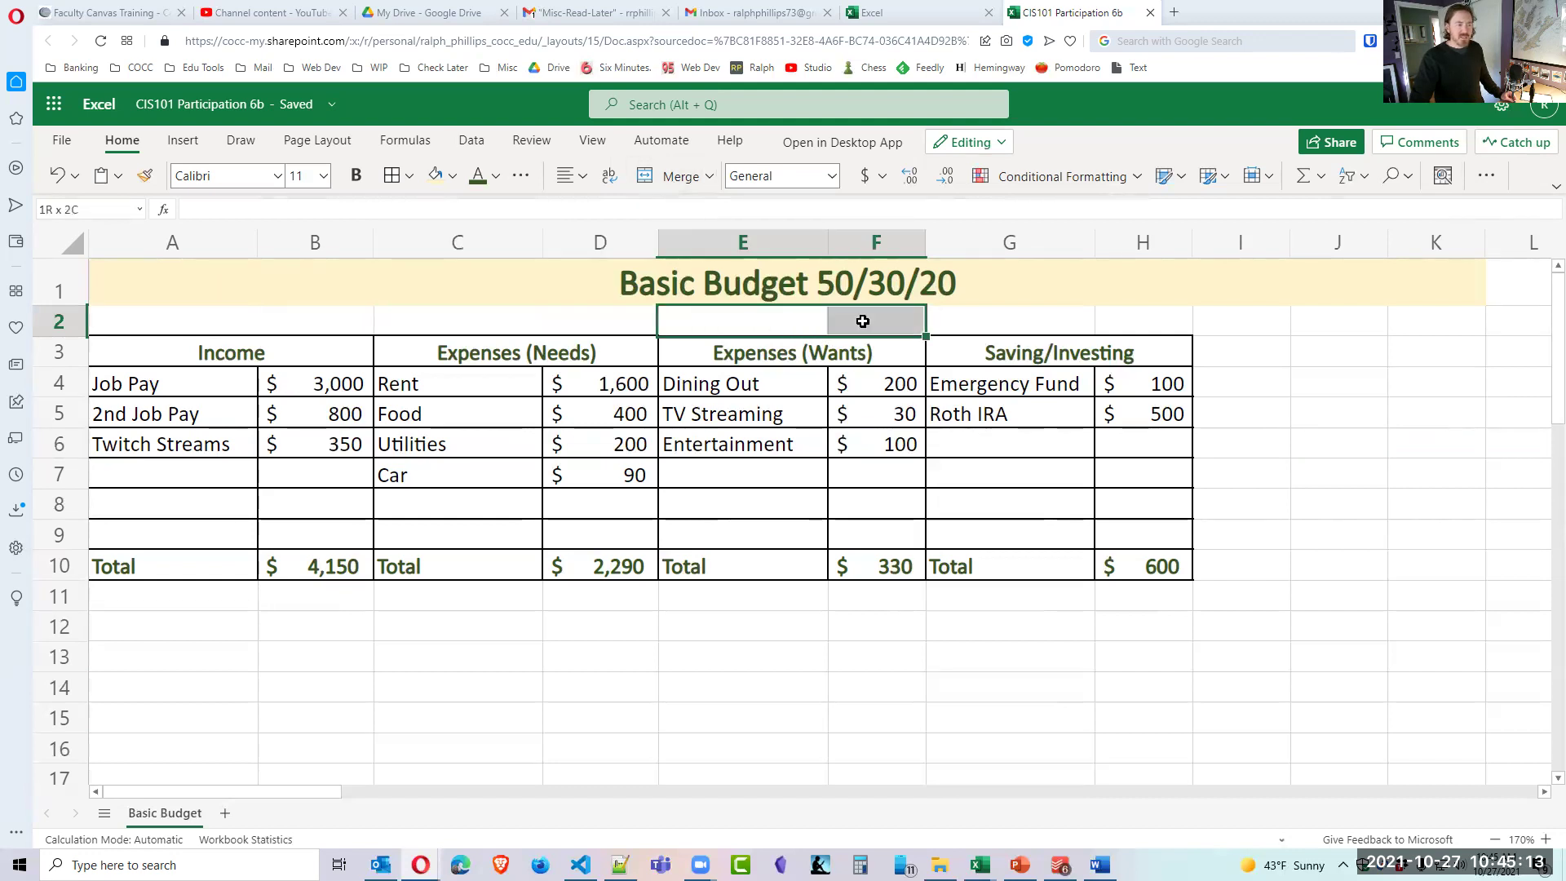
left_click(677, 181)
left_click_drag(1038, 316, 1151, 318)
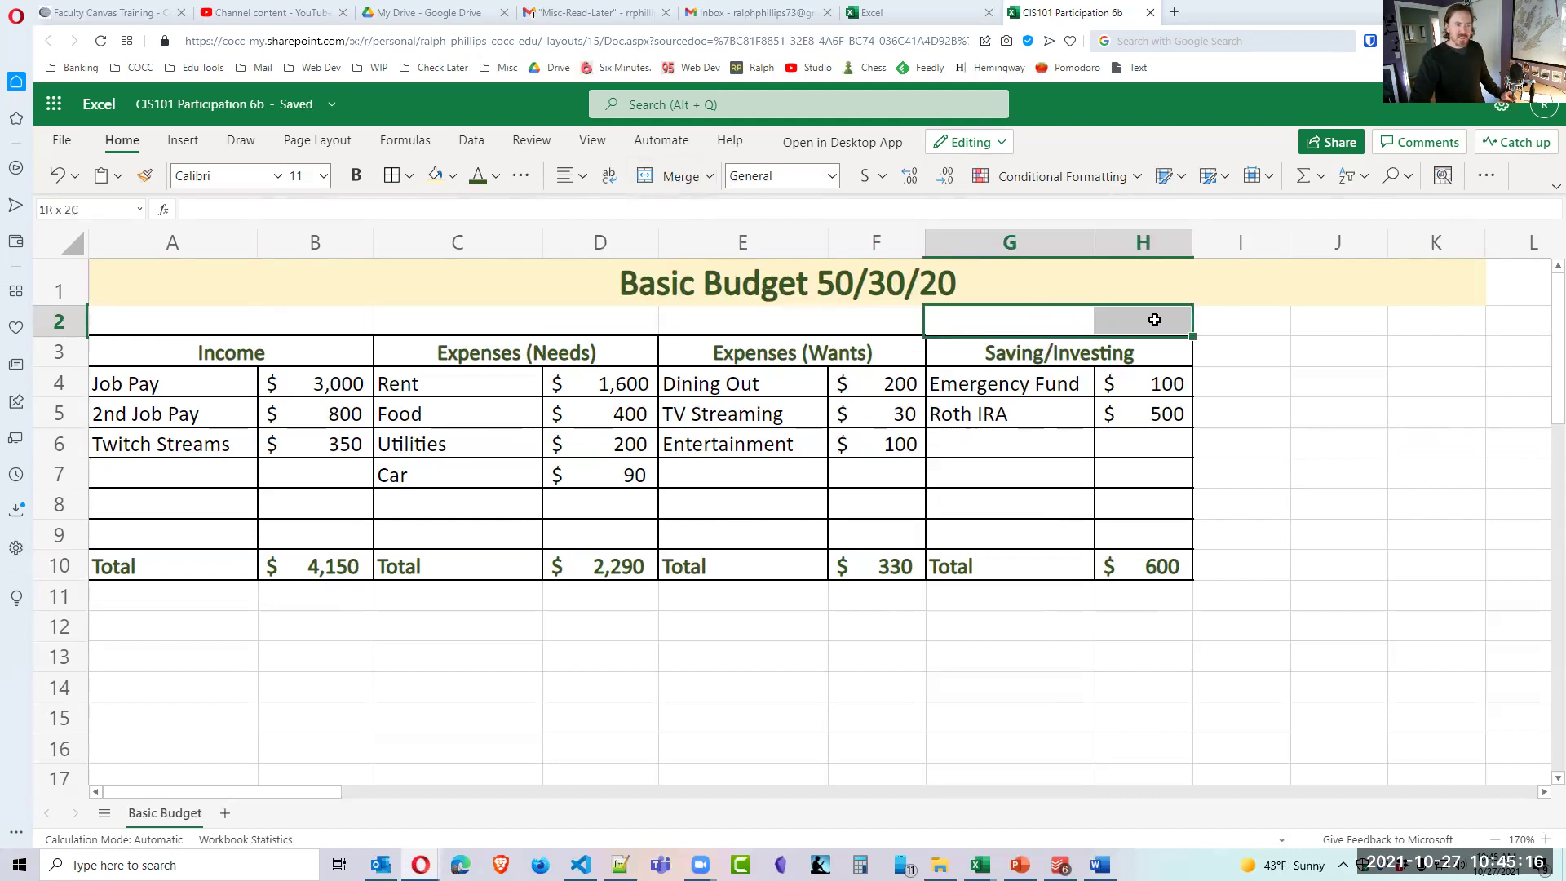
left_click(668, 176)
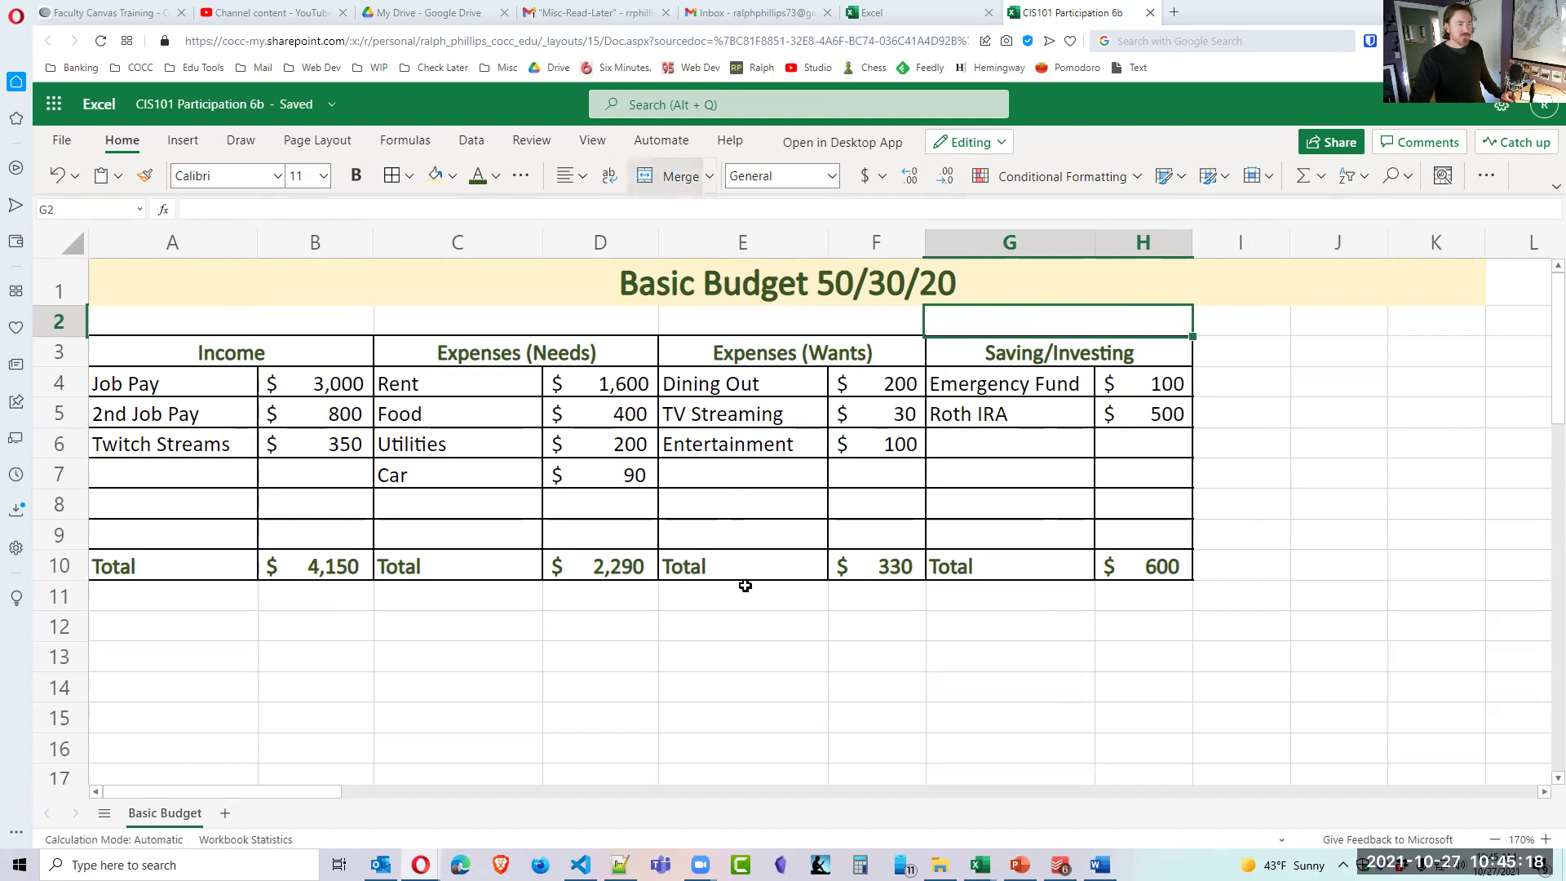
Increase the height of row 2 to a little more than double.
left_click(739, 624)
left_click_drag(59, 335, 58, 379)
left_click_drag(444, 359, 1038, 339)
Calculate the share of income spent on needs in merged cell C2 with the formula =D10/B10.
left_click_drag(580, 338, 594, 368)
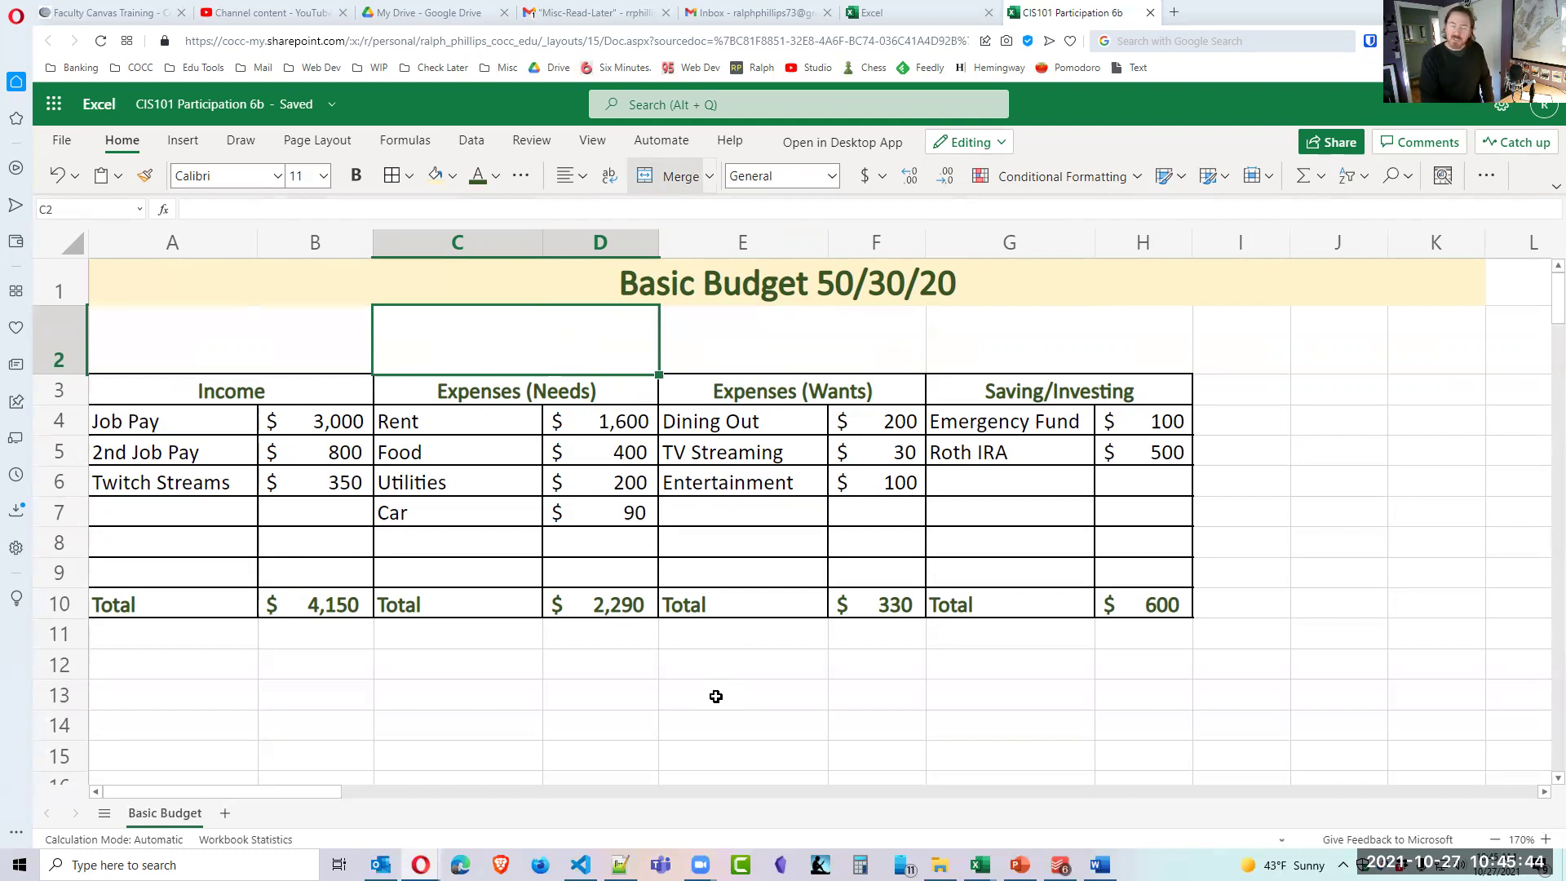
type("=")
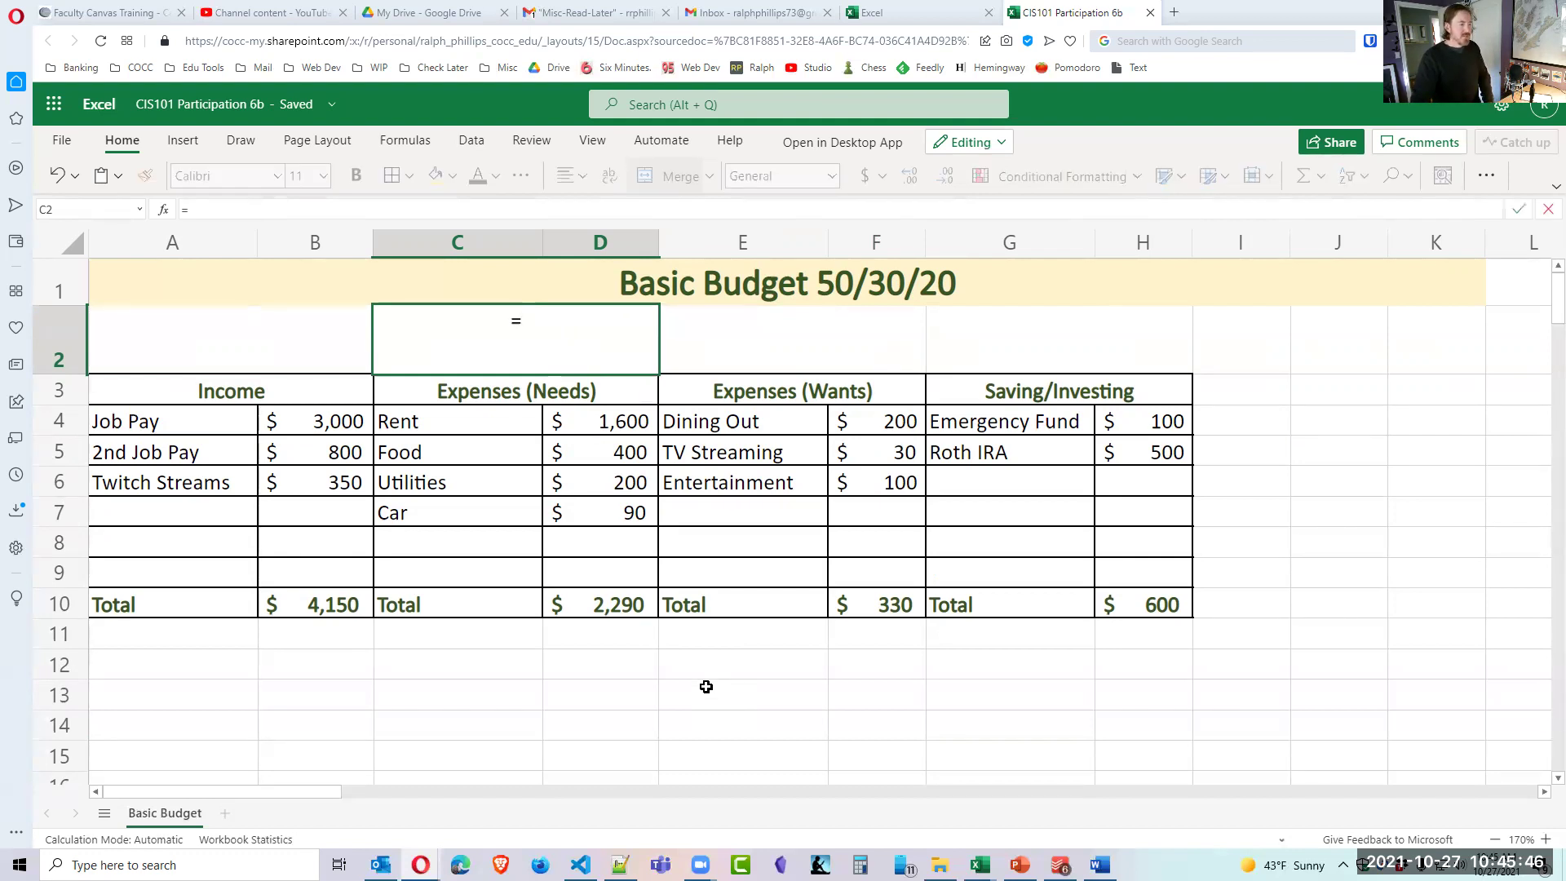
left_click(633, 613)
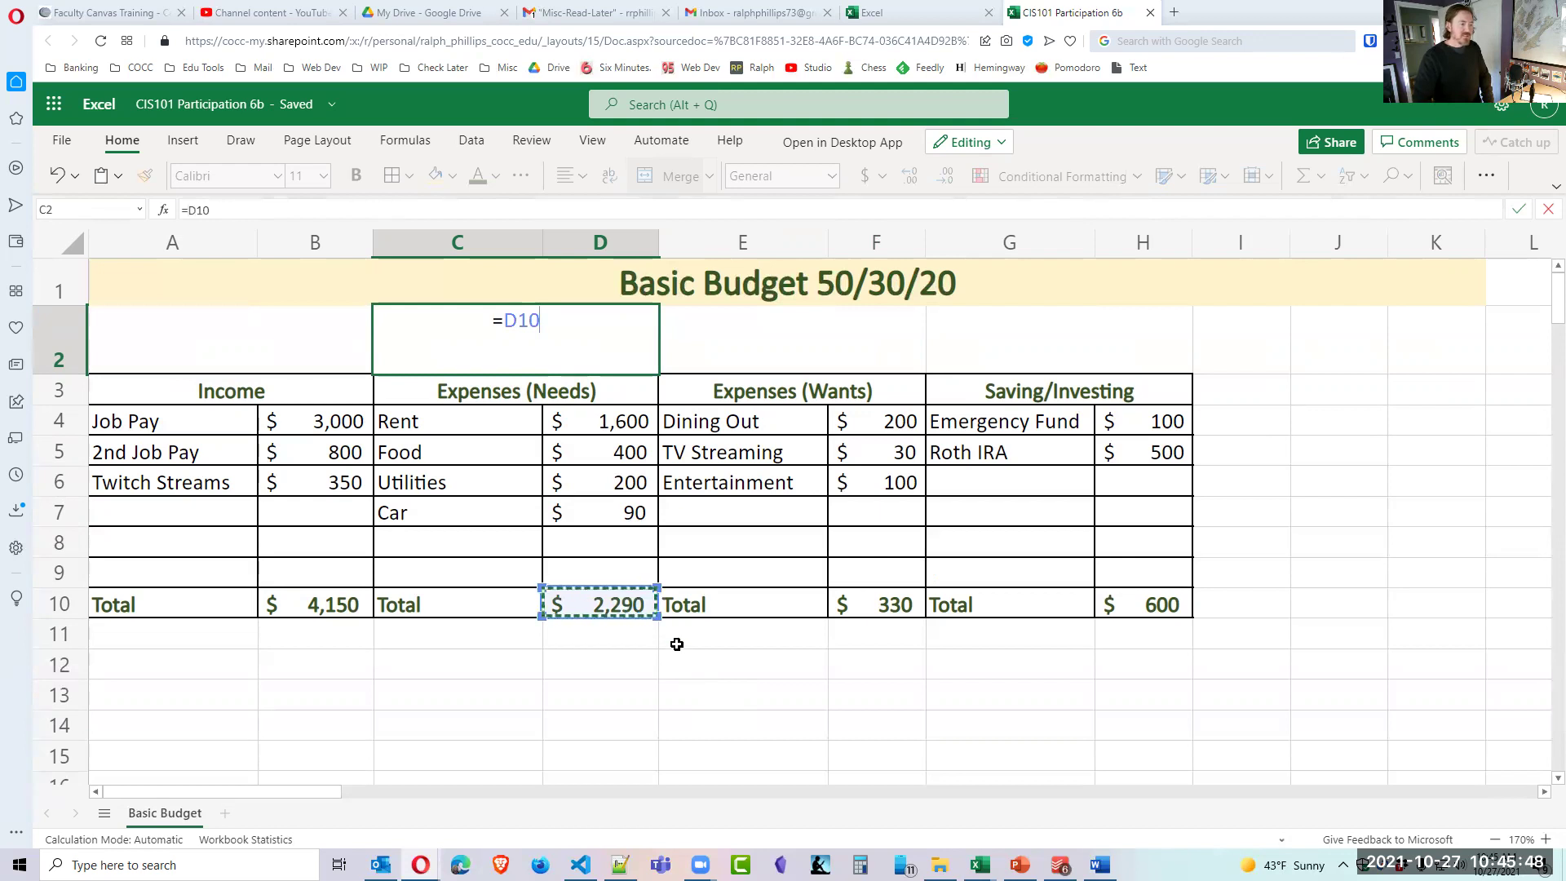
type("/")
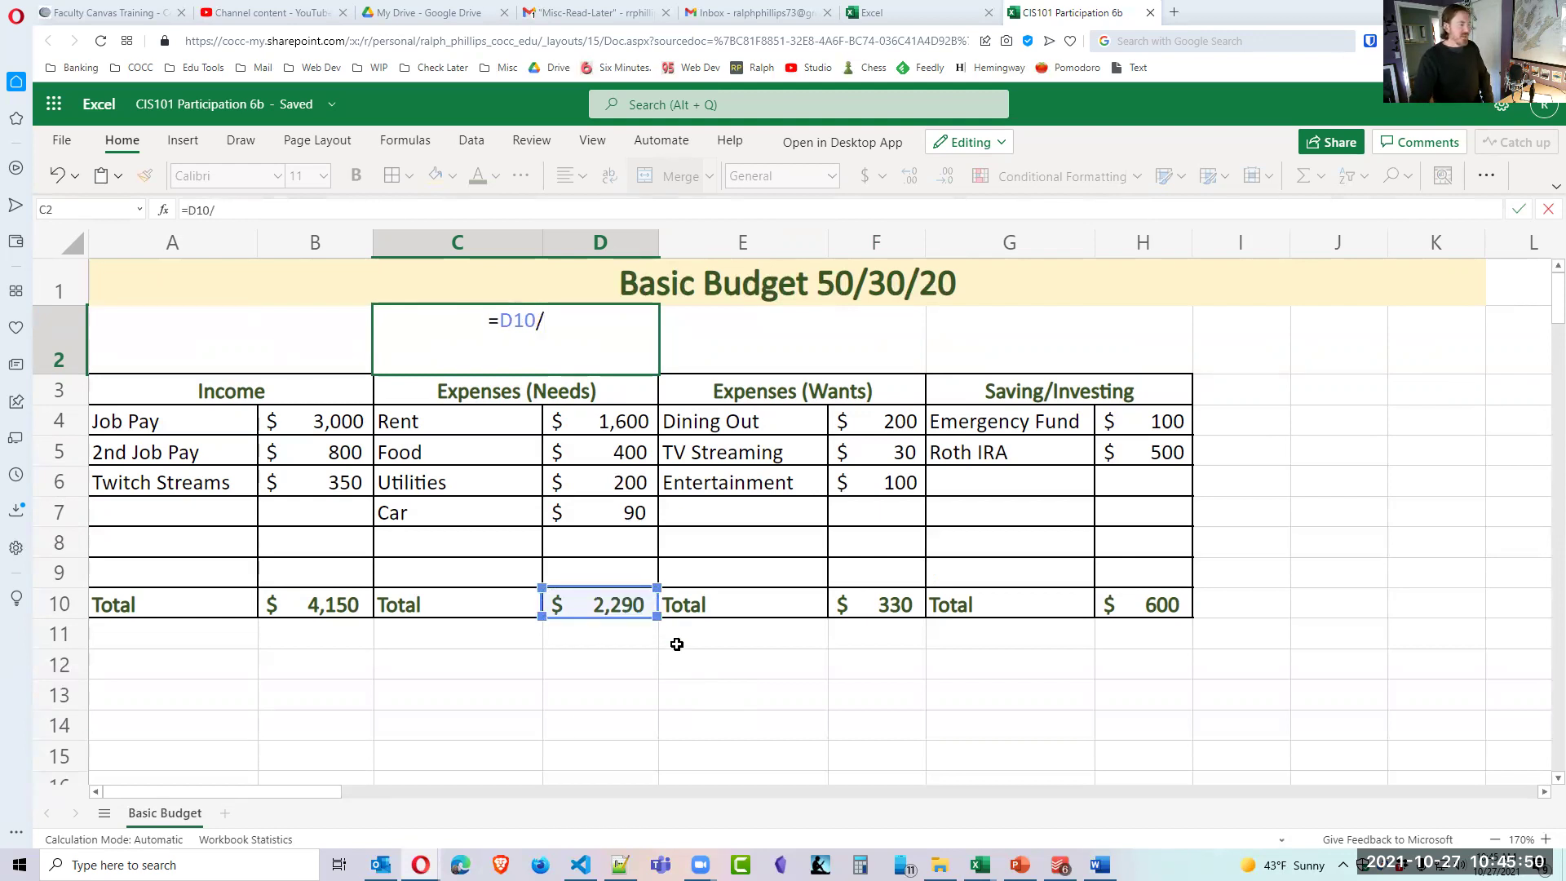
left_click(337, 606)
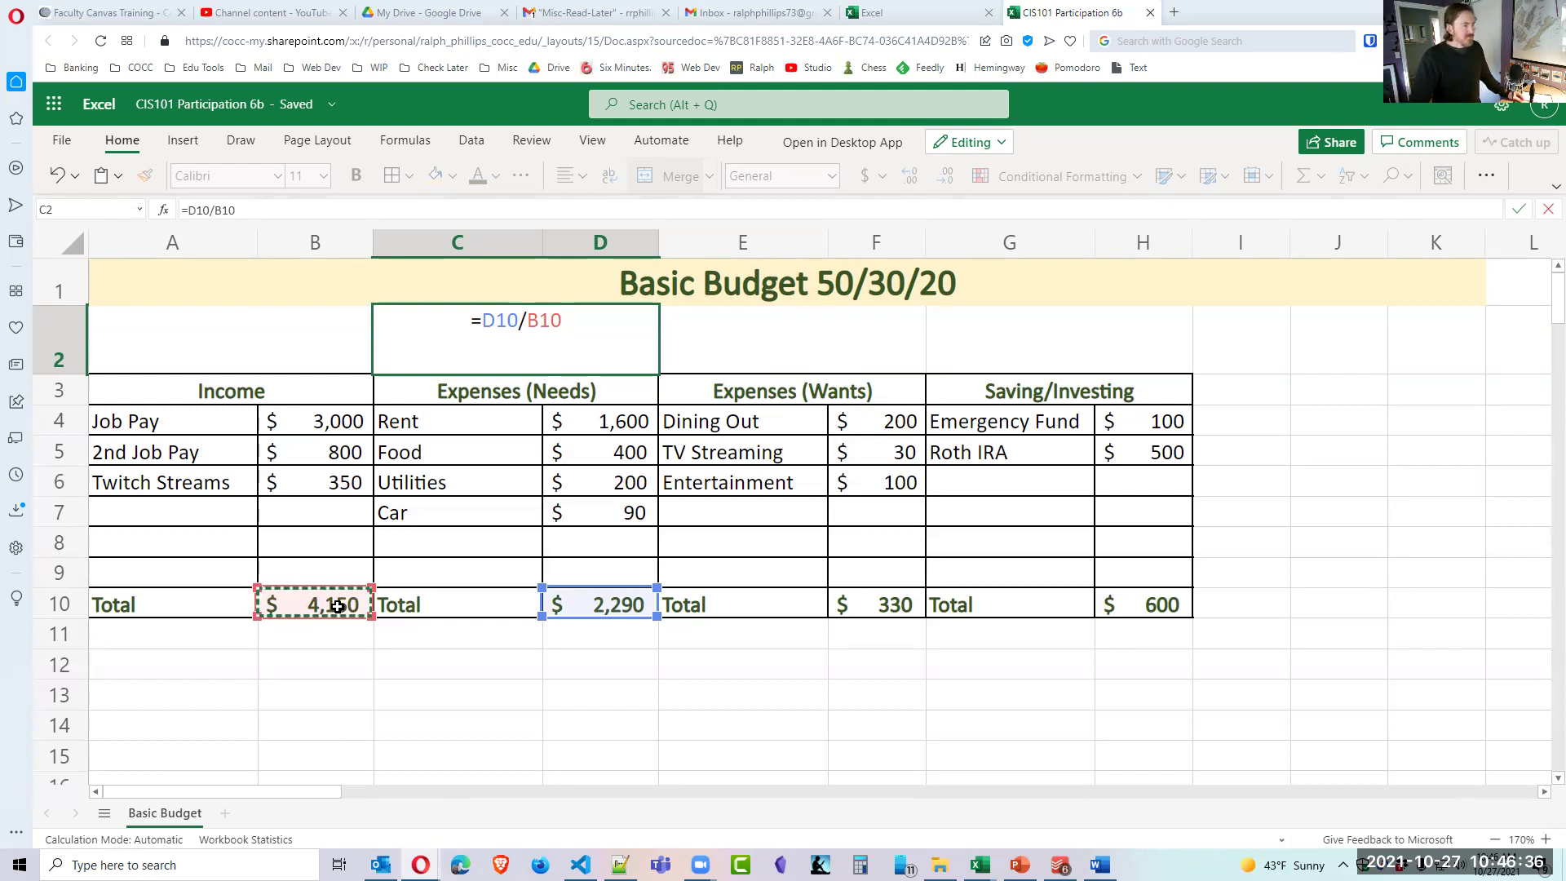
key("Return")
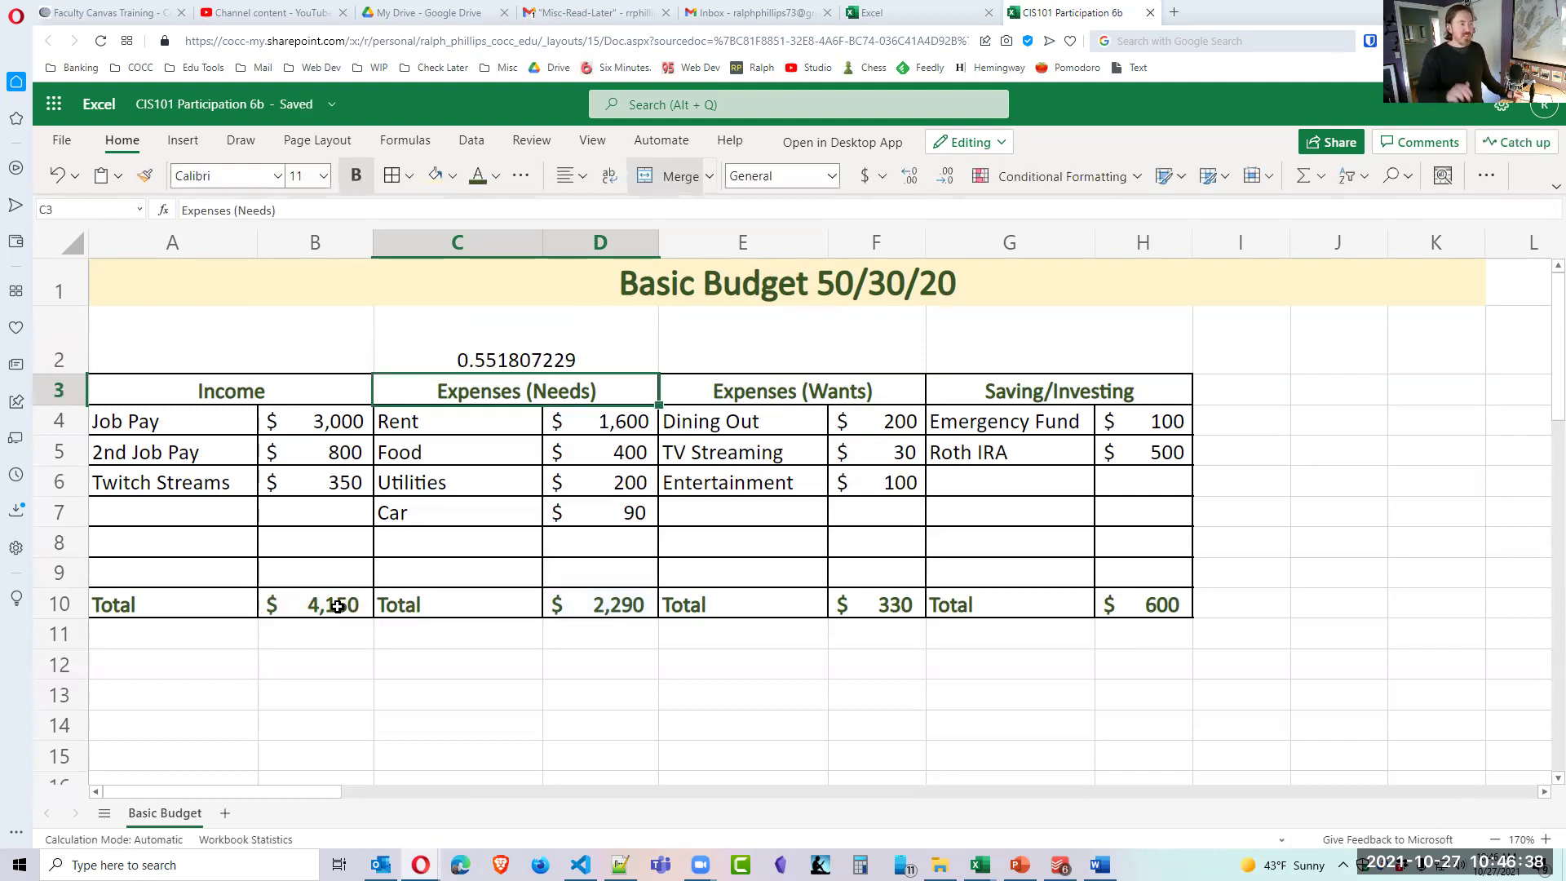
Format the needs ratio in cell C2 as Percentage with one decimal place.
left_click(550, 335)
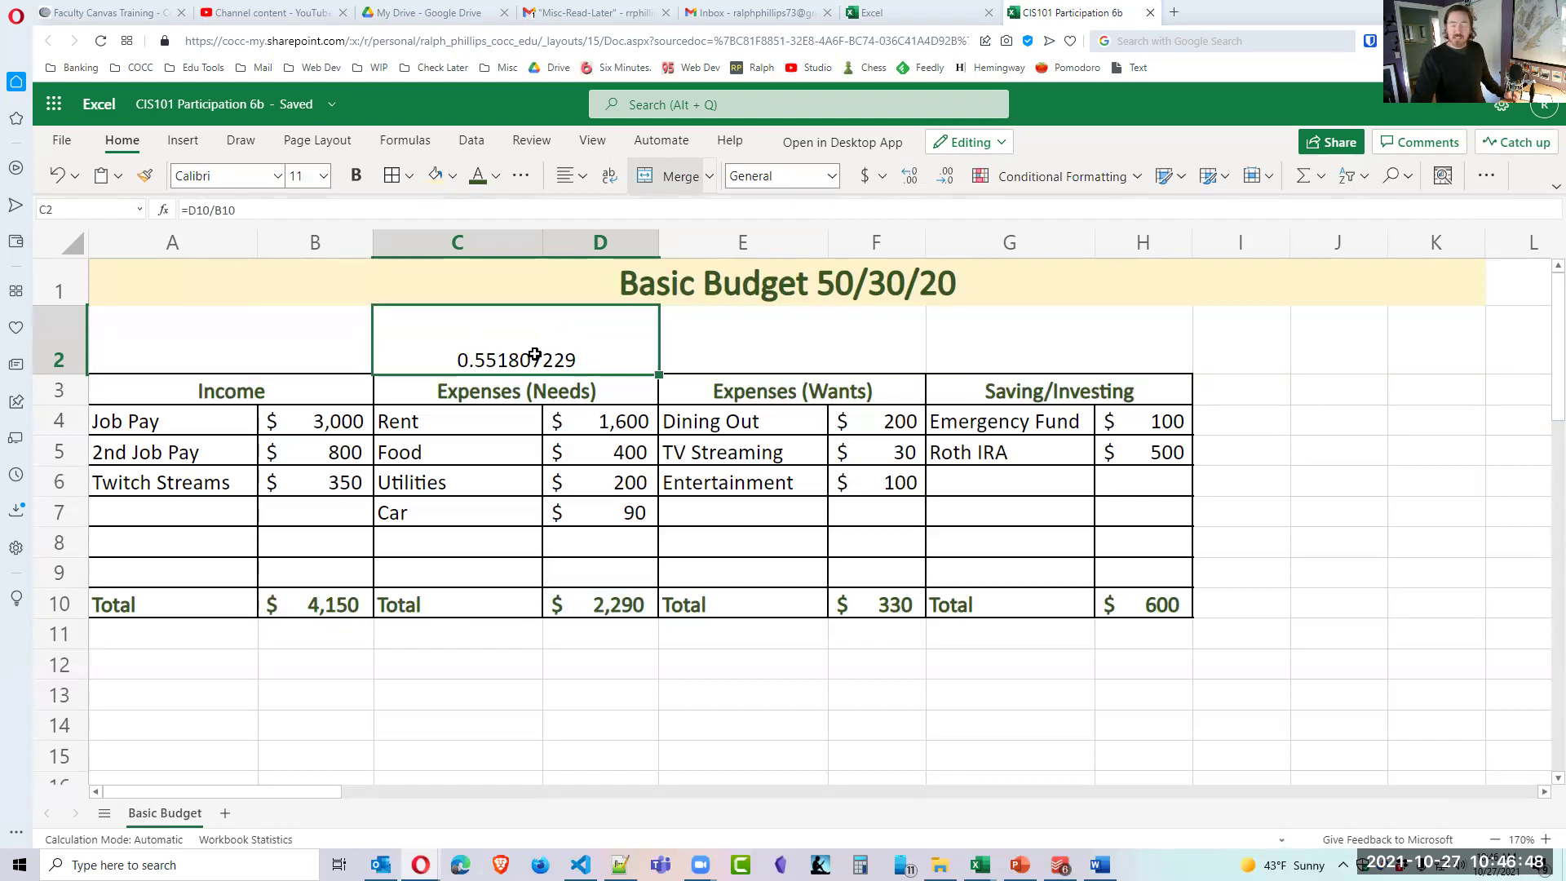
left_click(832, 177)
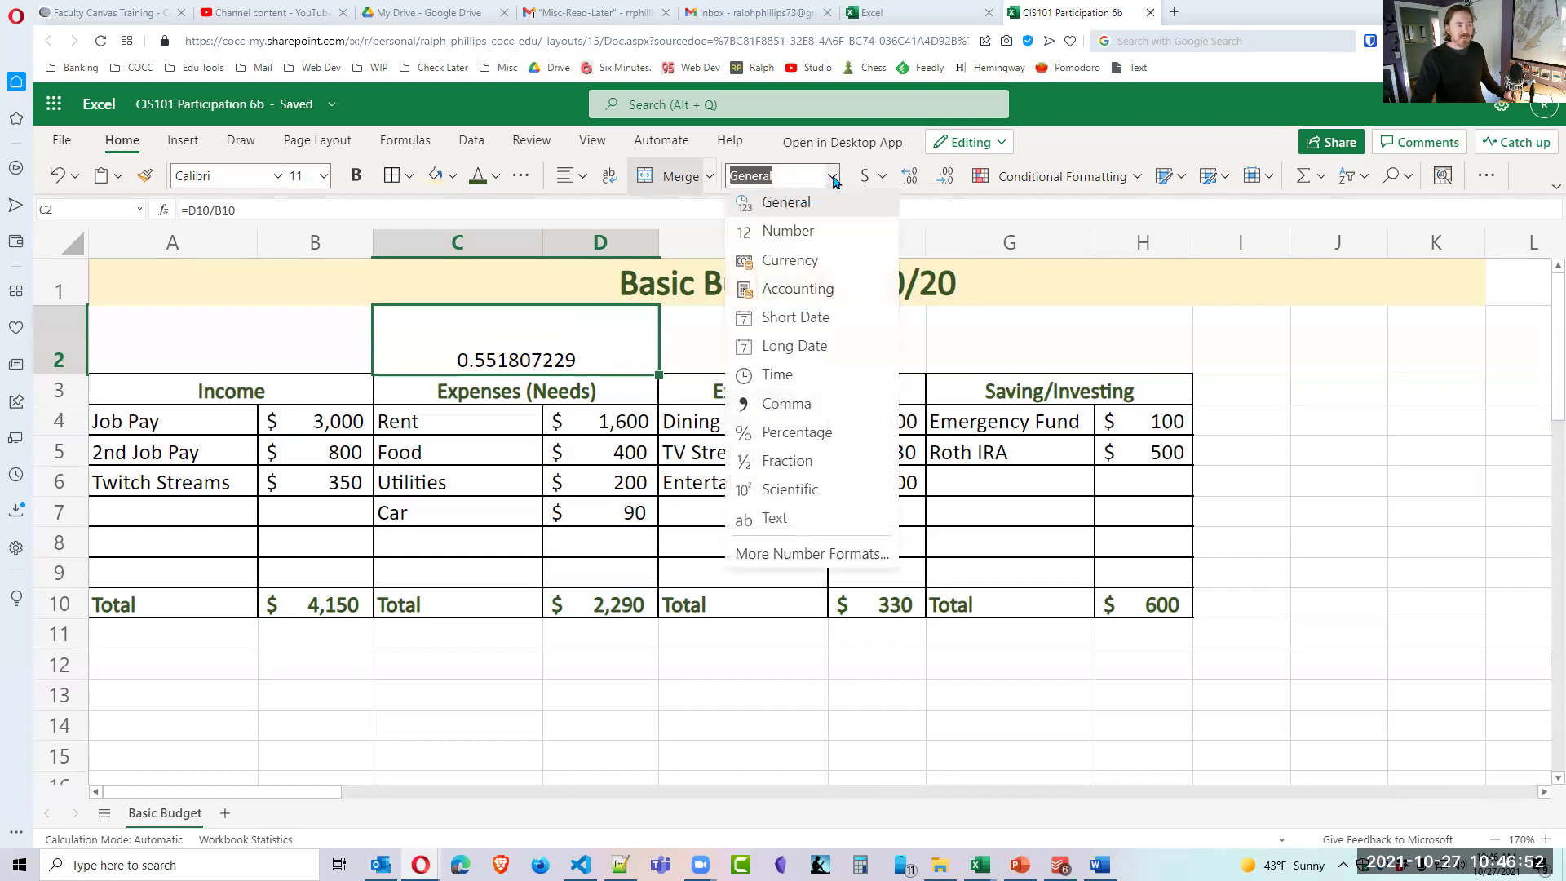
left_click(818, 441)
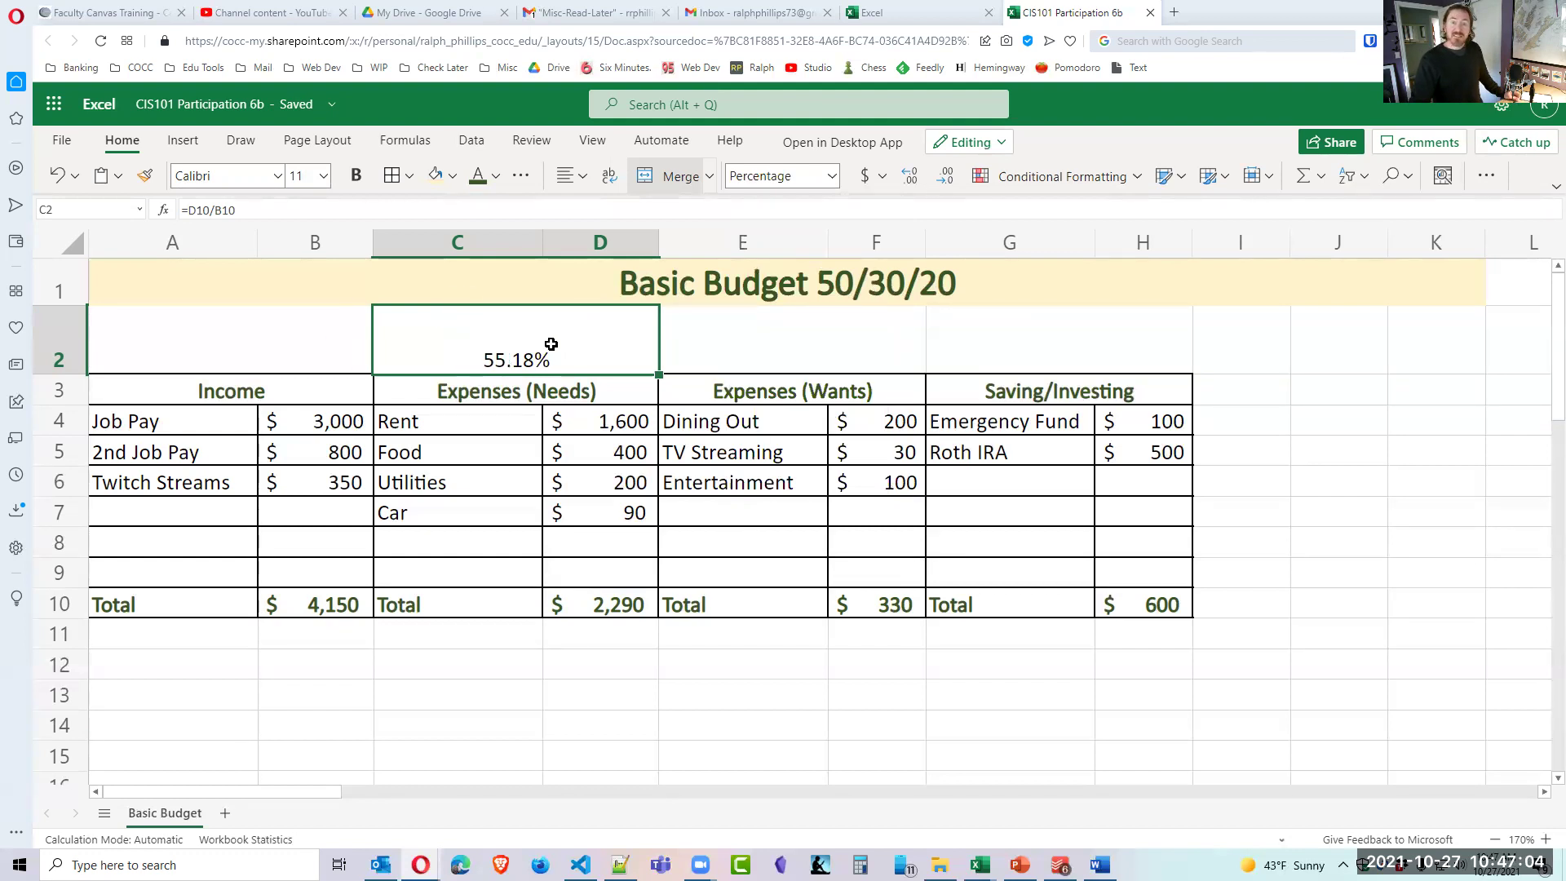
left_click(947, 179)
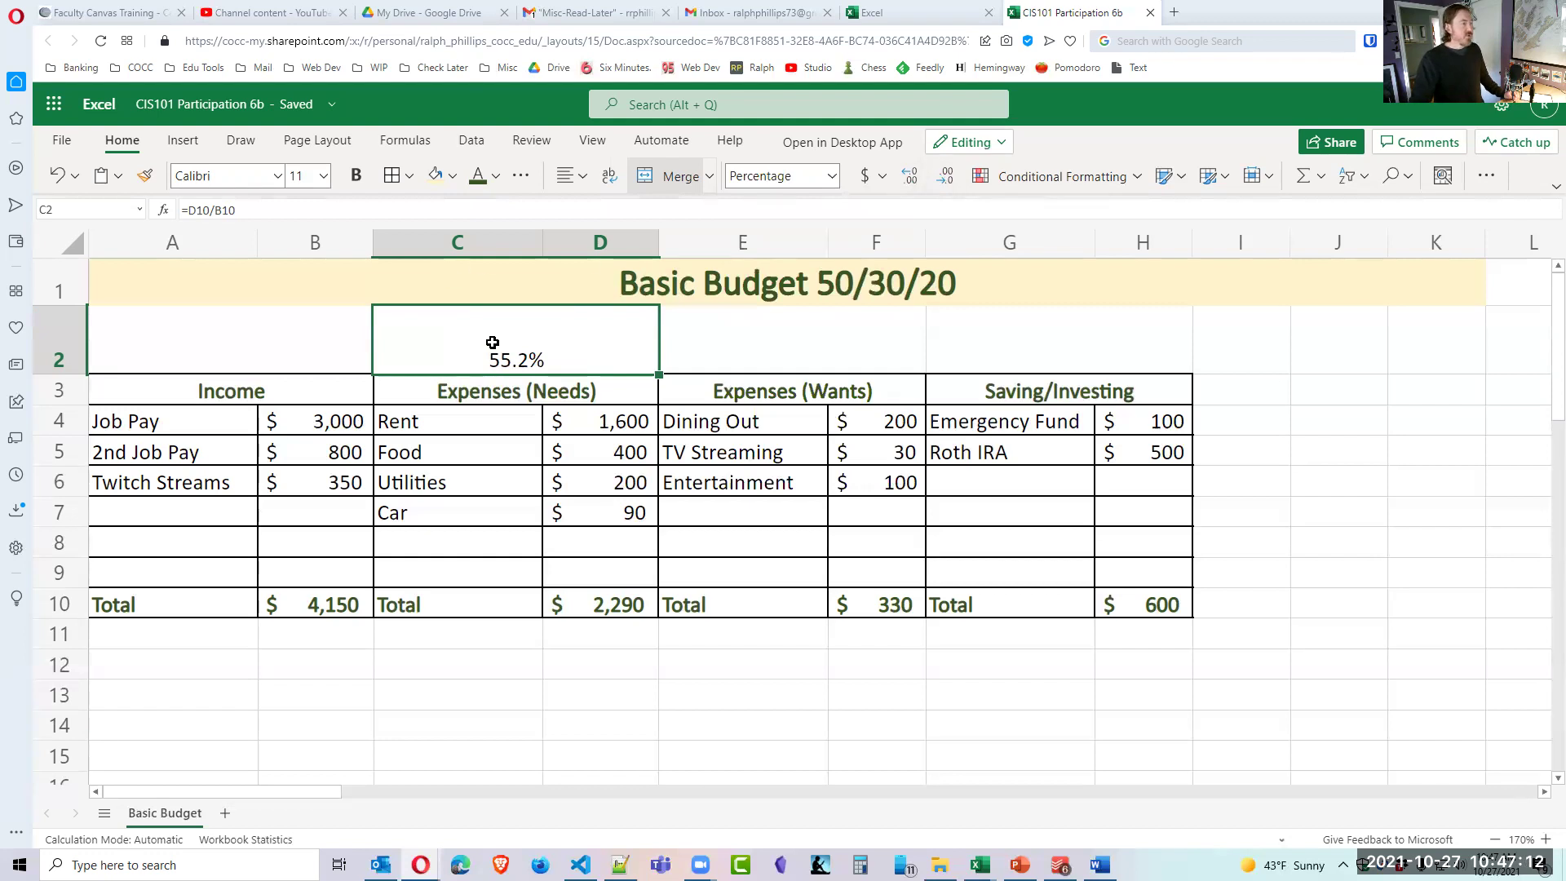
Middle-align the needs percentage in merged cell C2, set its font size to 20, and review its formula.
left_click(584, 180)
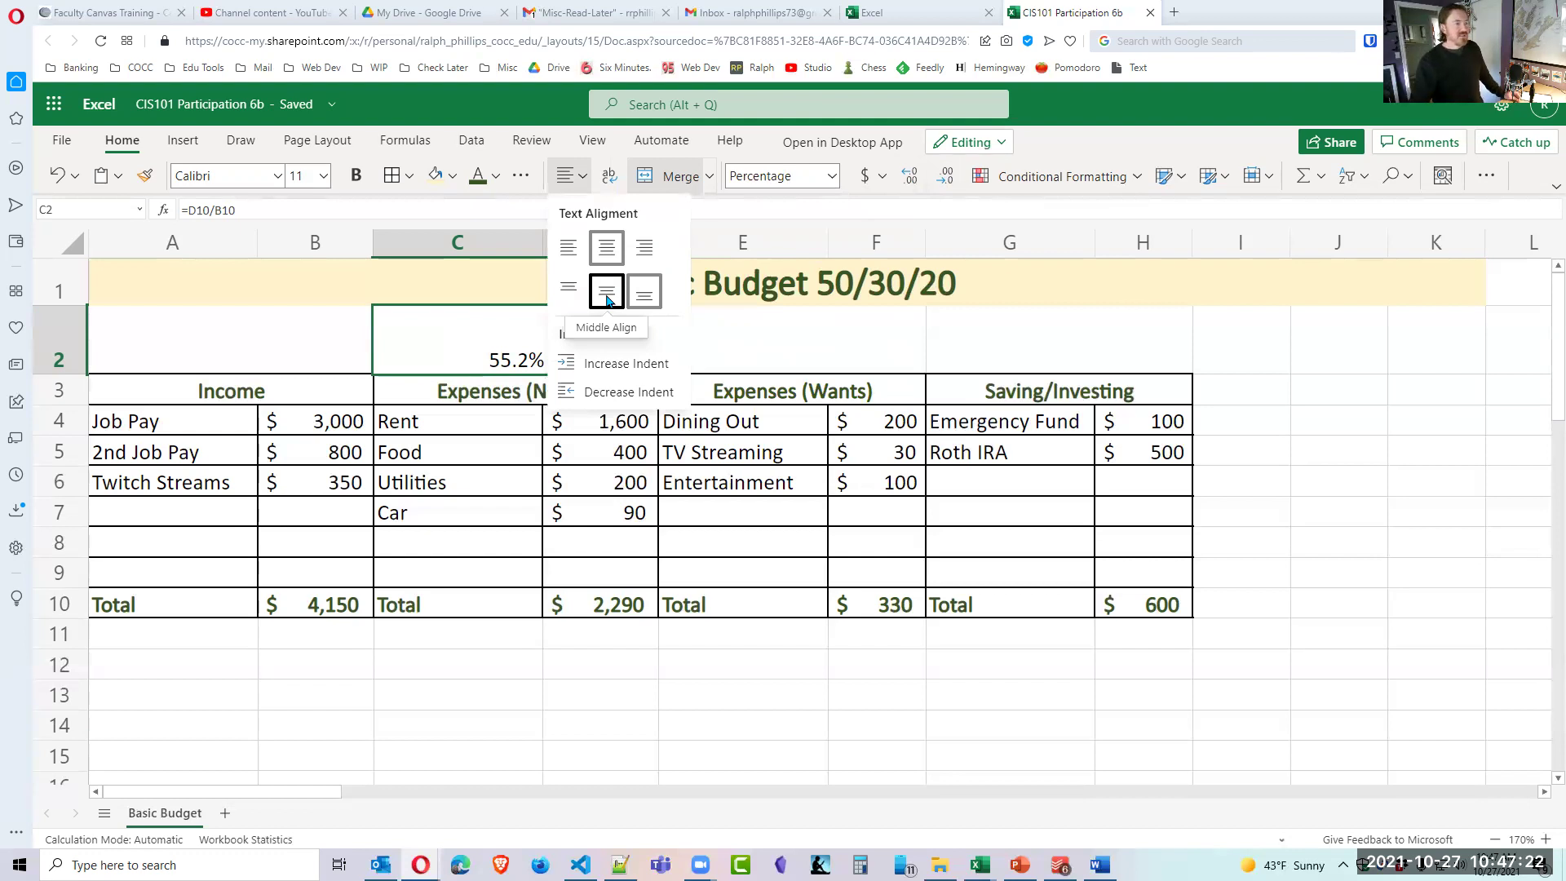
left_click(606, 295)
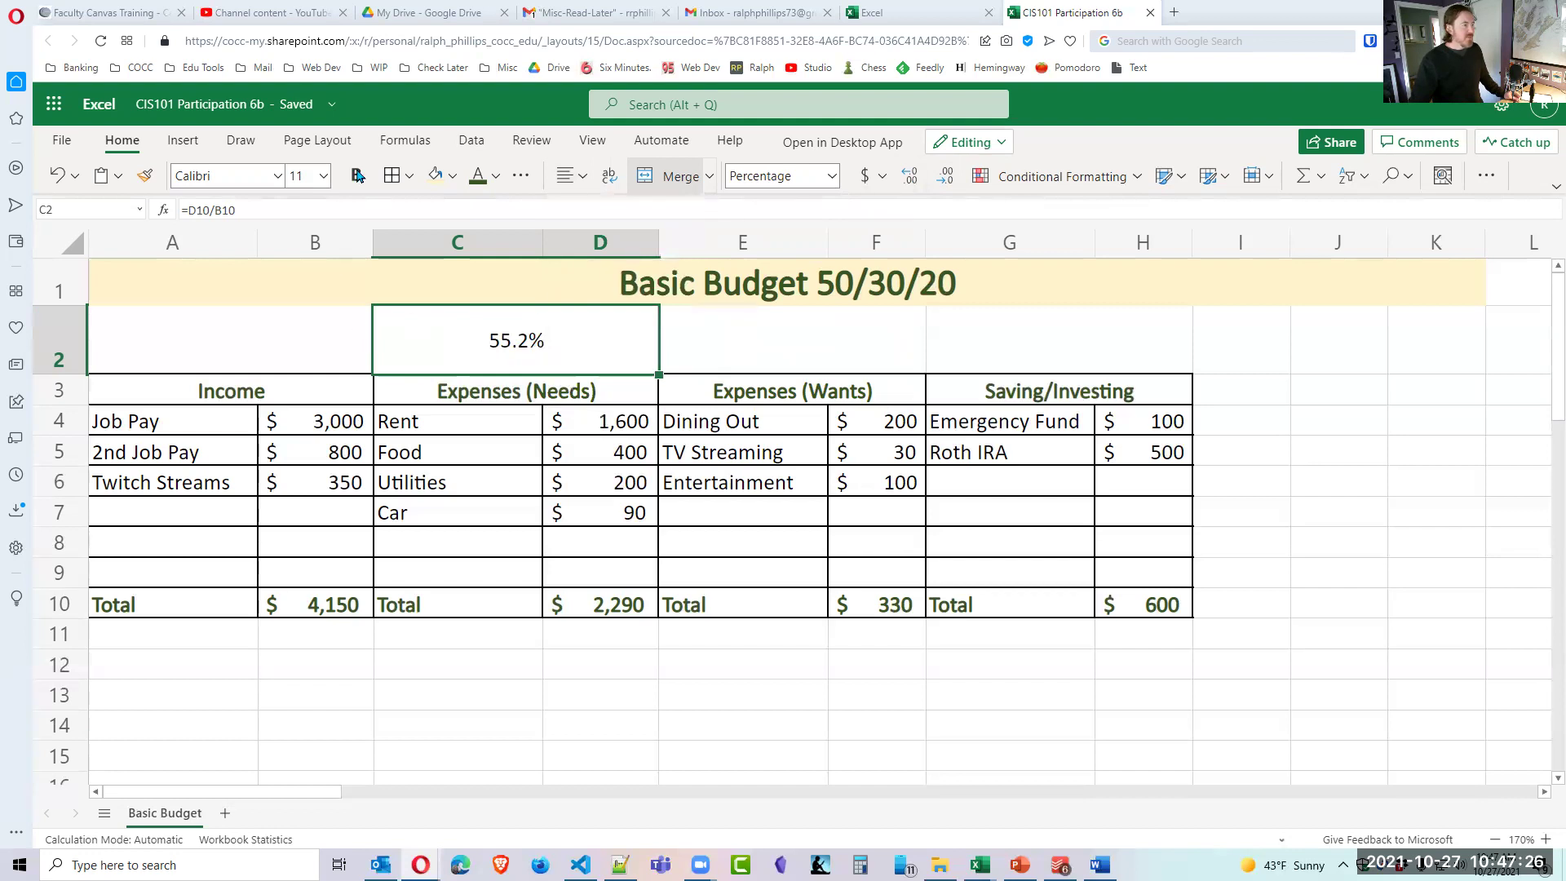
left_click(324, 180)
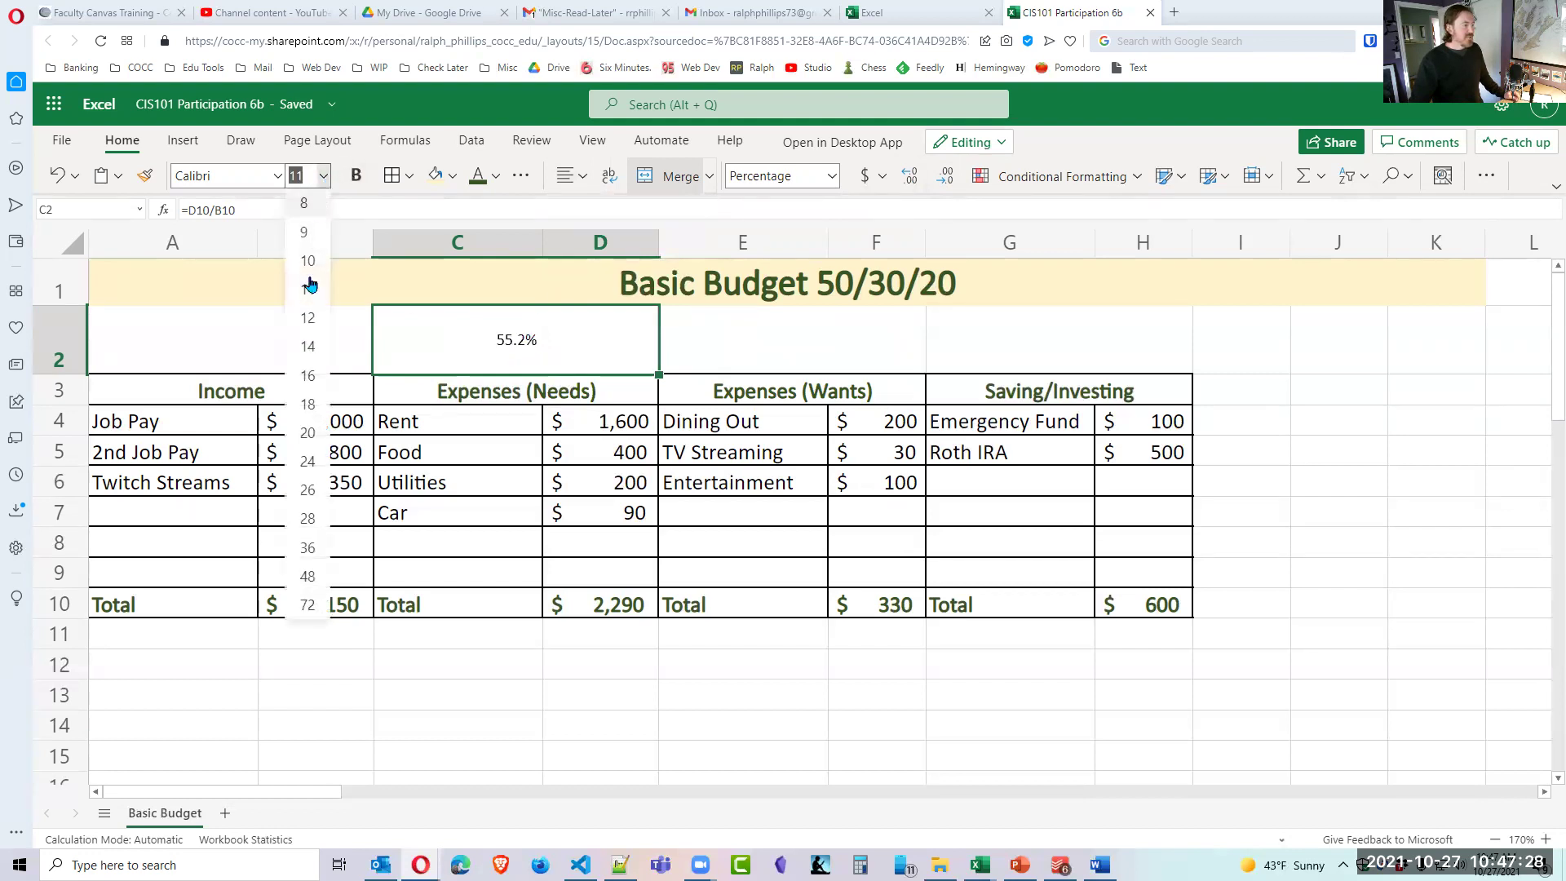
left_click(309, 434)
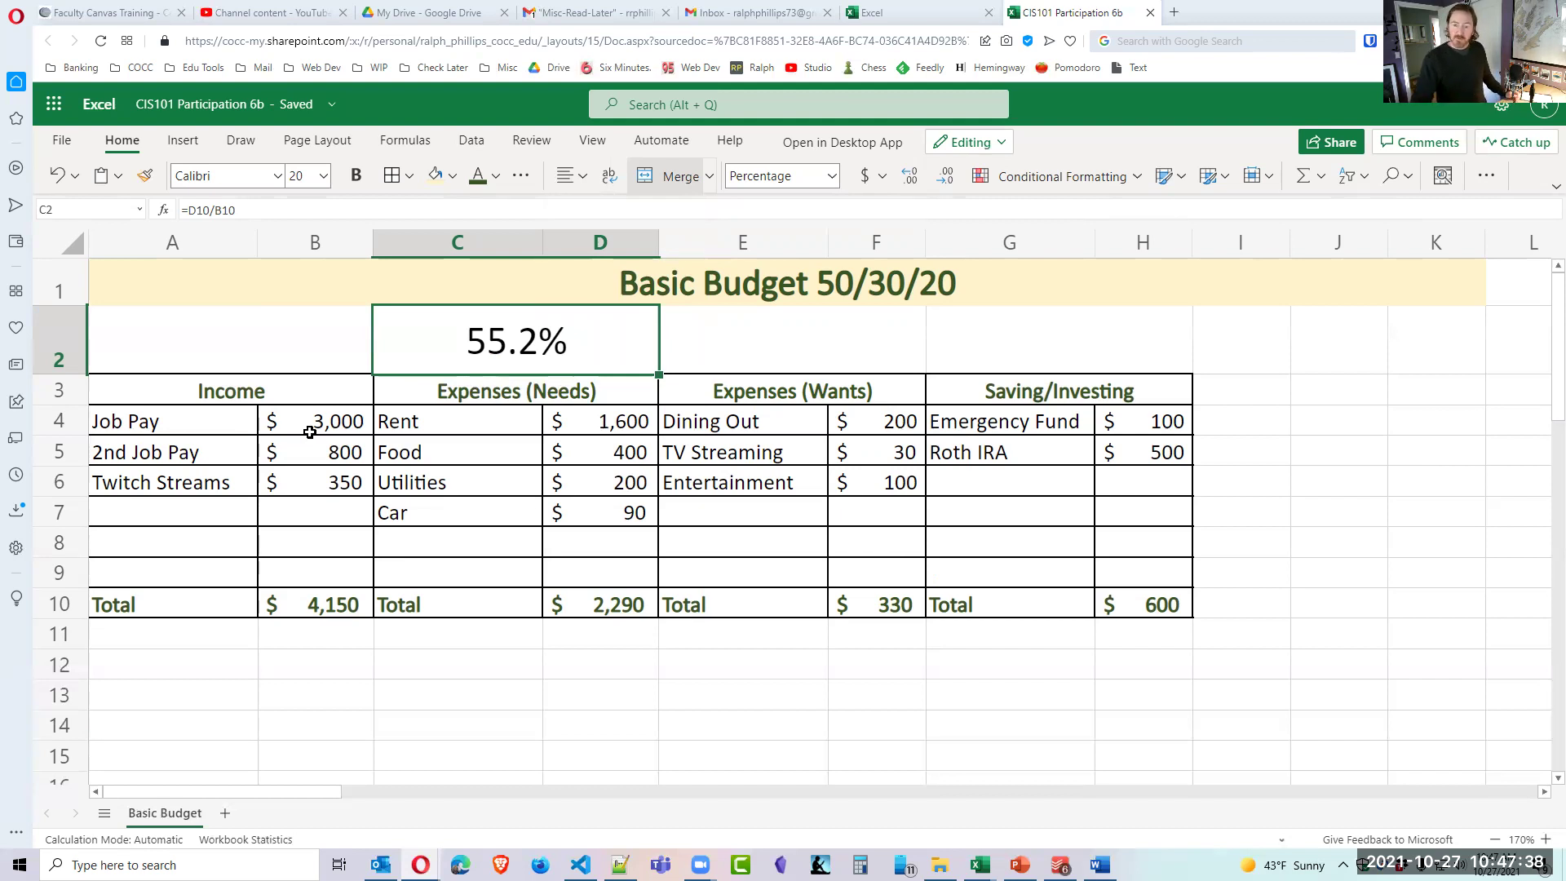
double_click(538, 344)
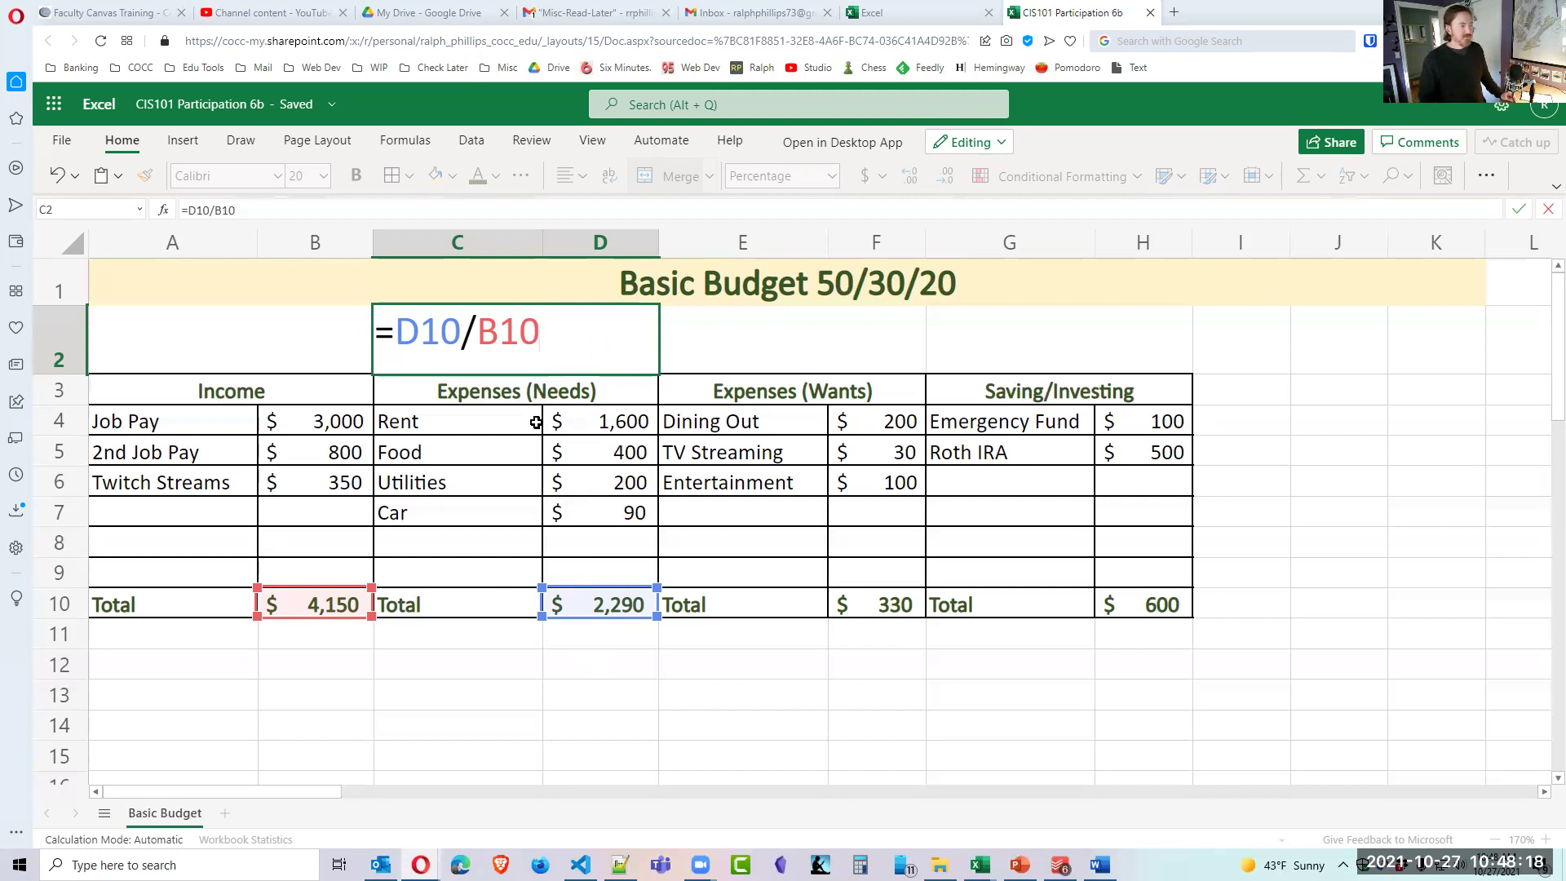
key("Return")
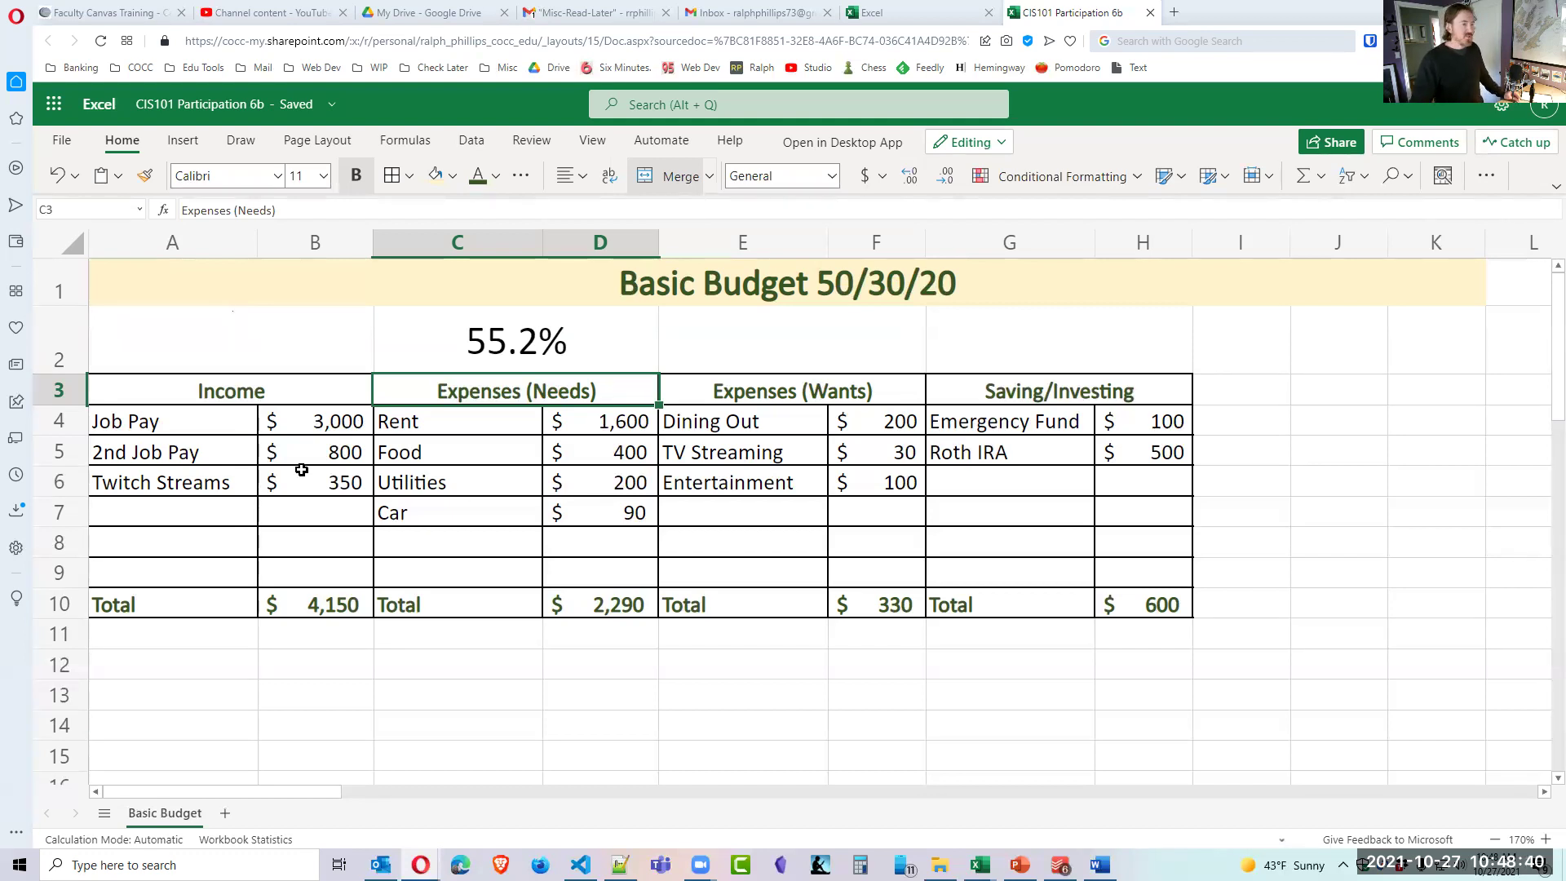
Start the wants share formula in merged cell E2 with =F10/, using the Expenses (Wants) total as the numerator.
left_click(793, 349)
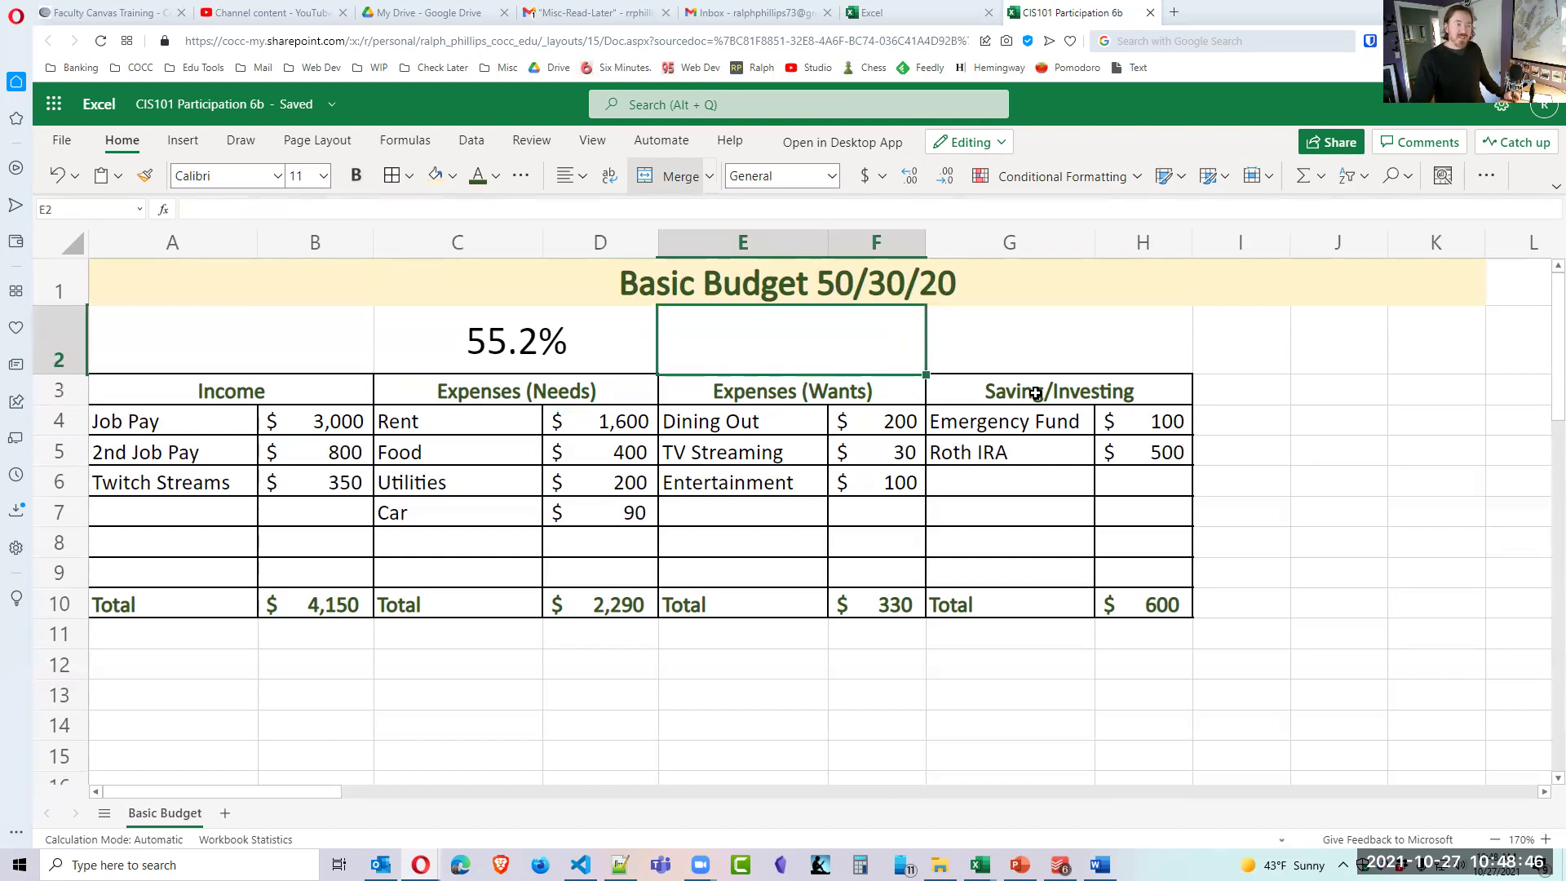
left_click(1058, 331)
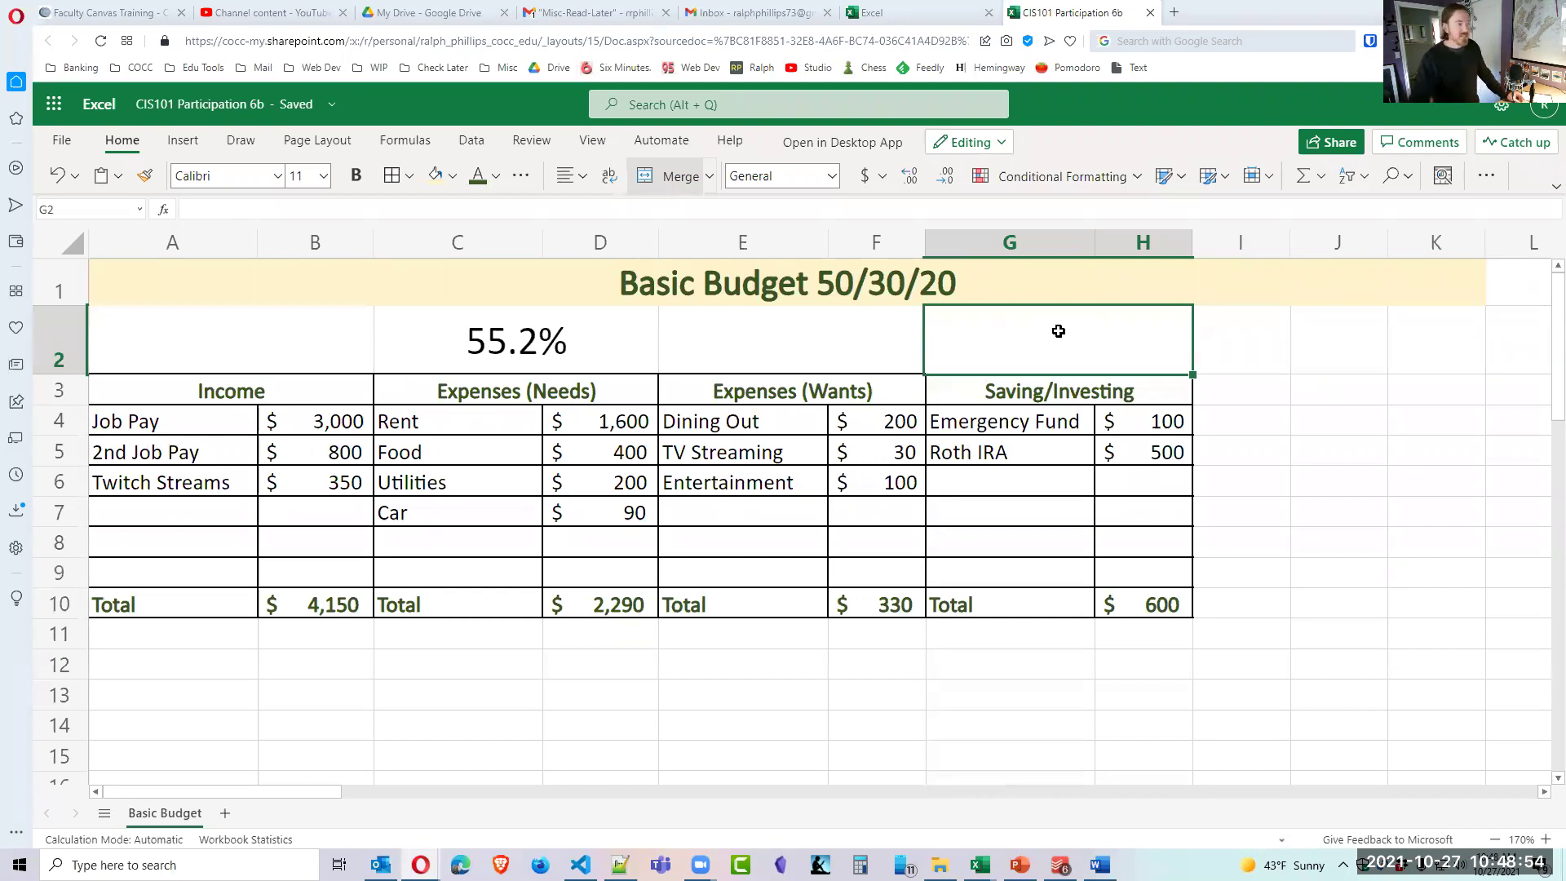
left_click(888, 345)
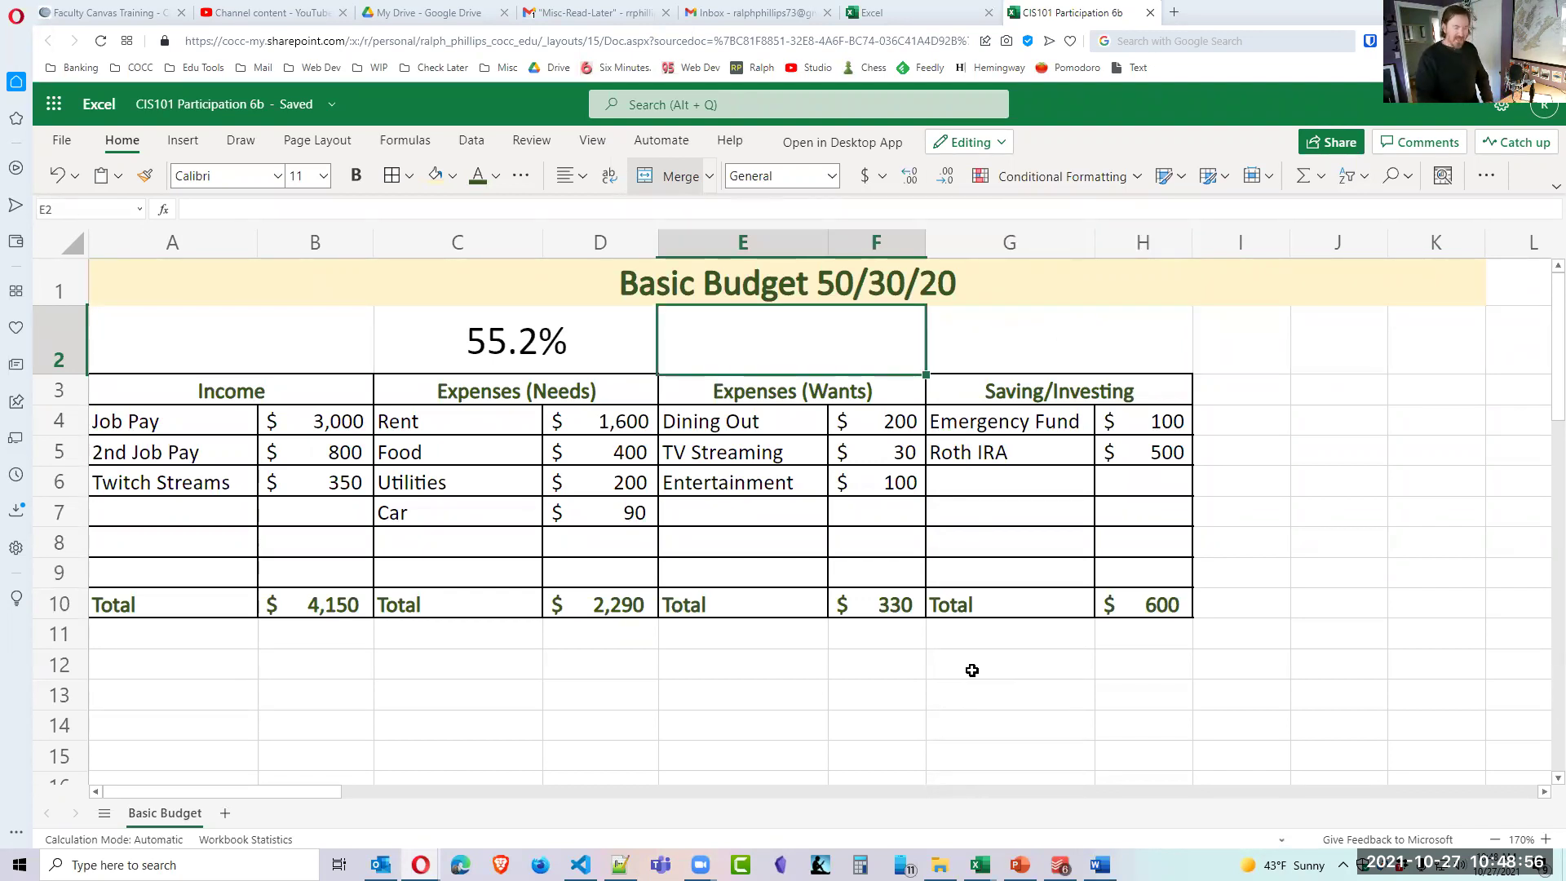
type("=")
left_click(905, 608)
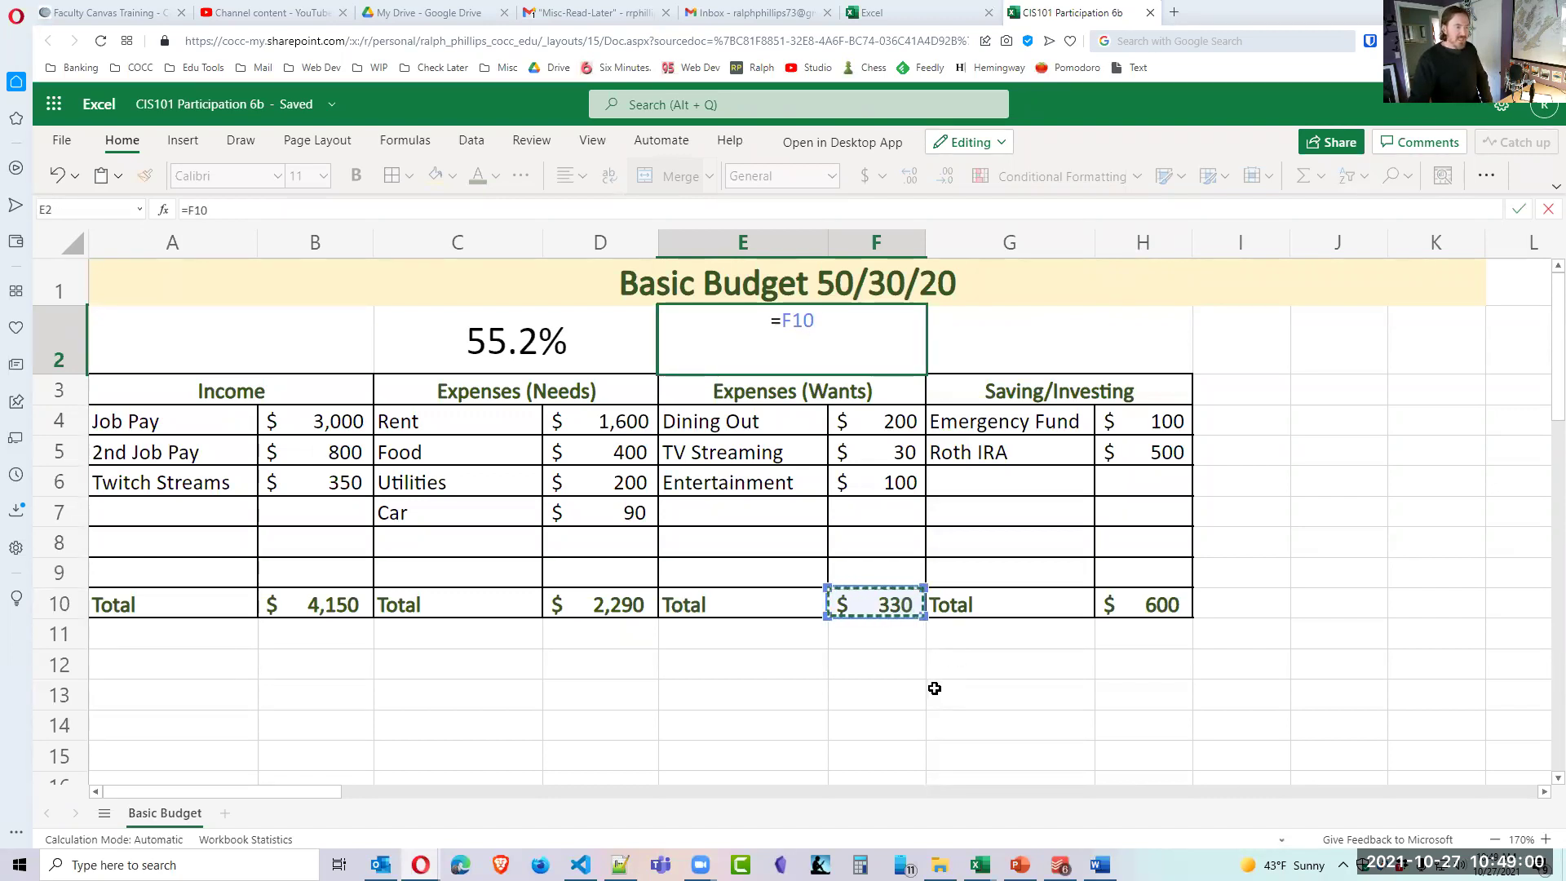
type("/")
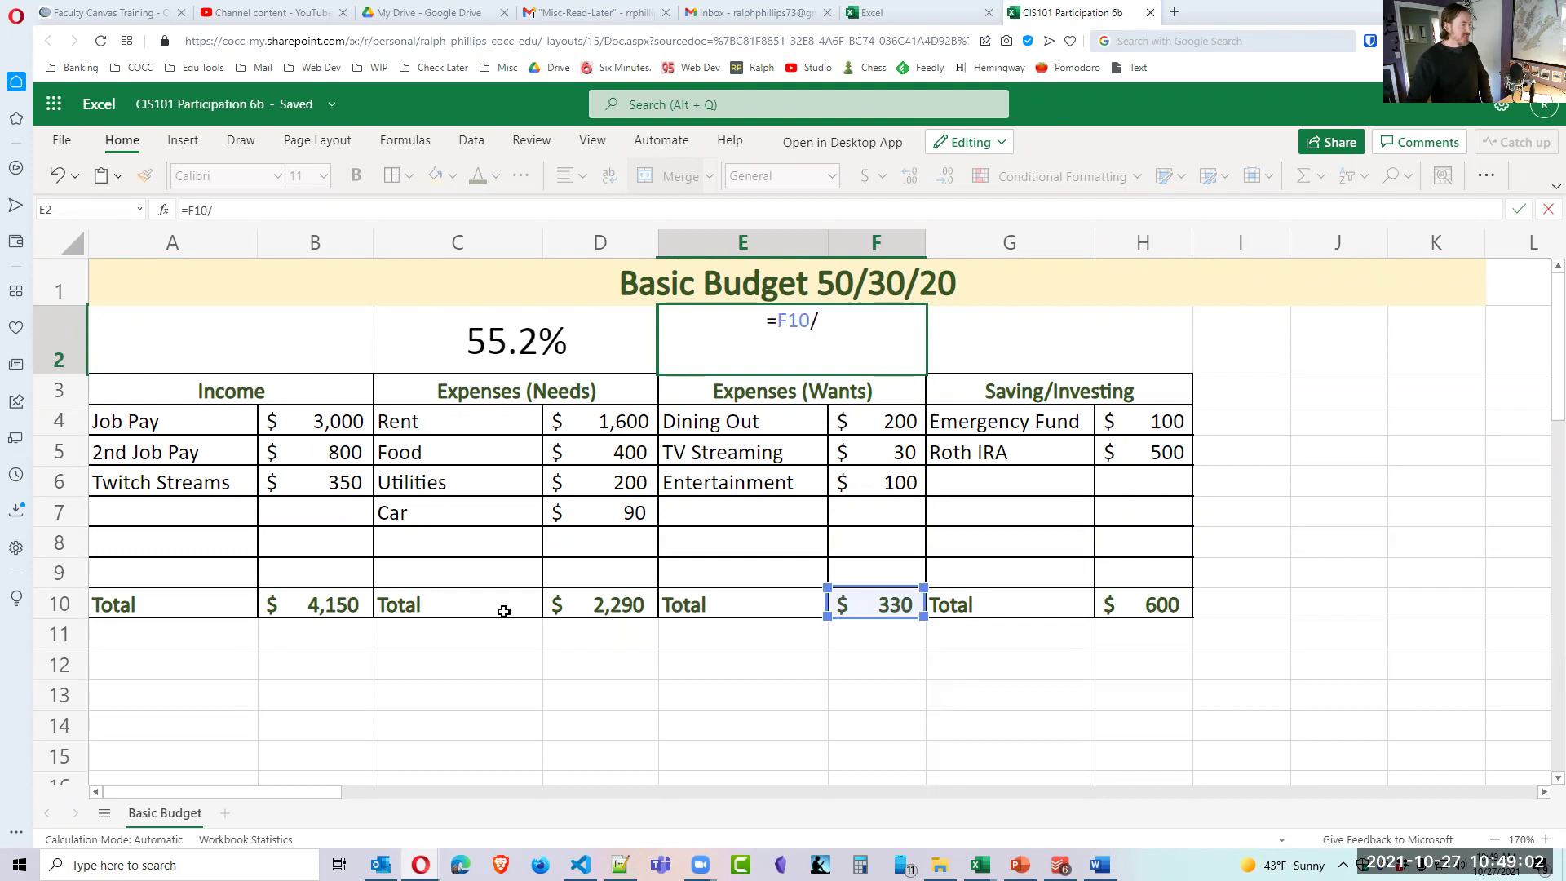
Complete the Wants percentage formula in E2 as =F10/B10 and copy C2's formatting onto E2:H2.
left_click(346, 604)
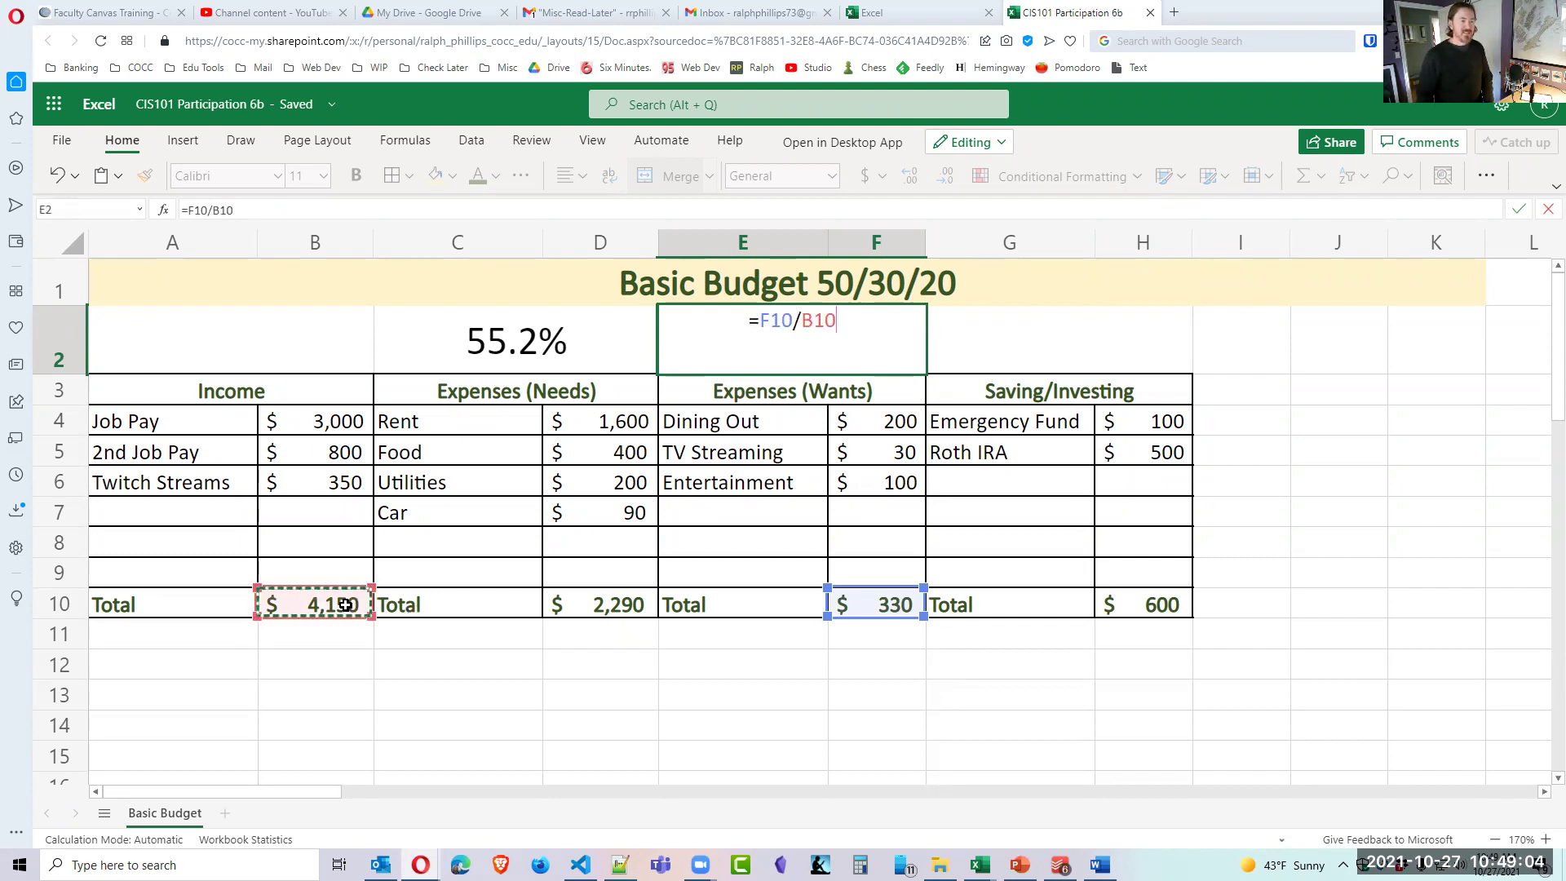
key("Return")
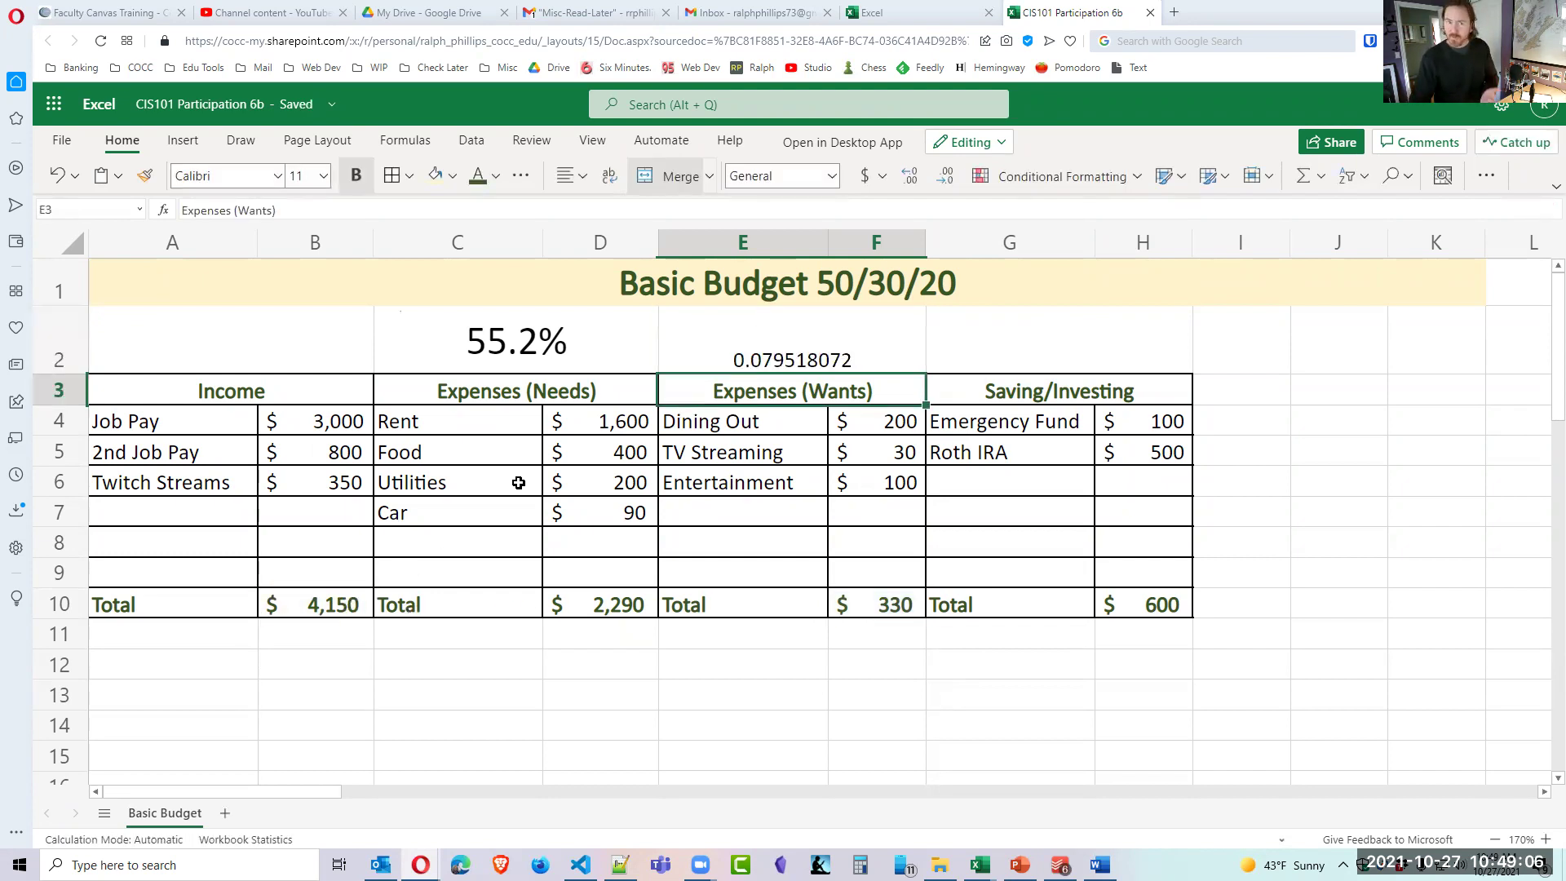
left_click(565, 344)
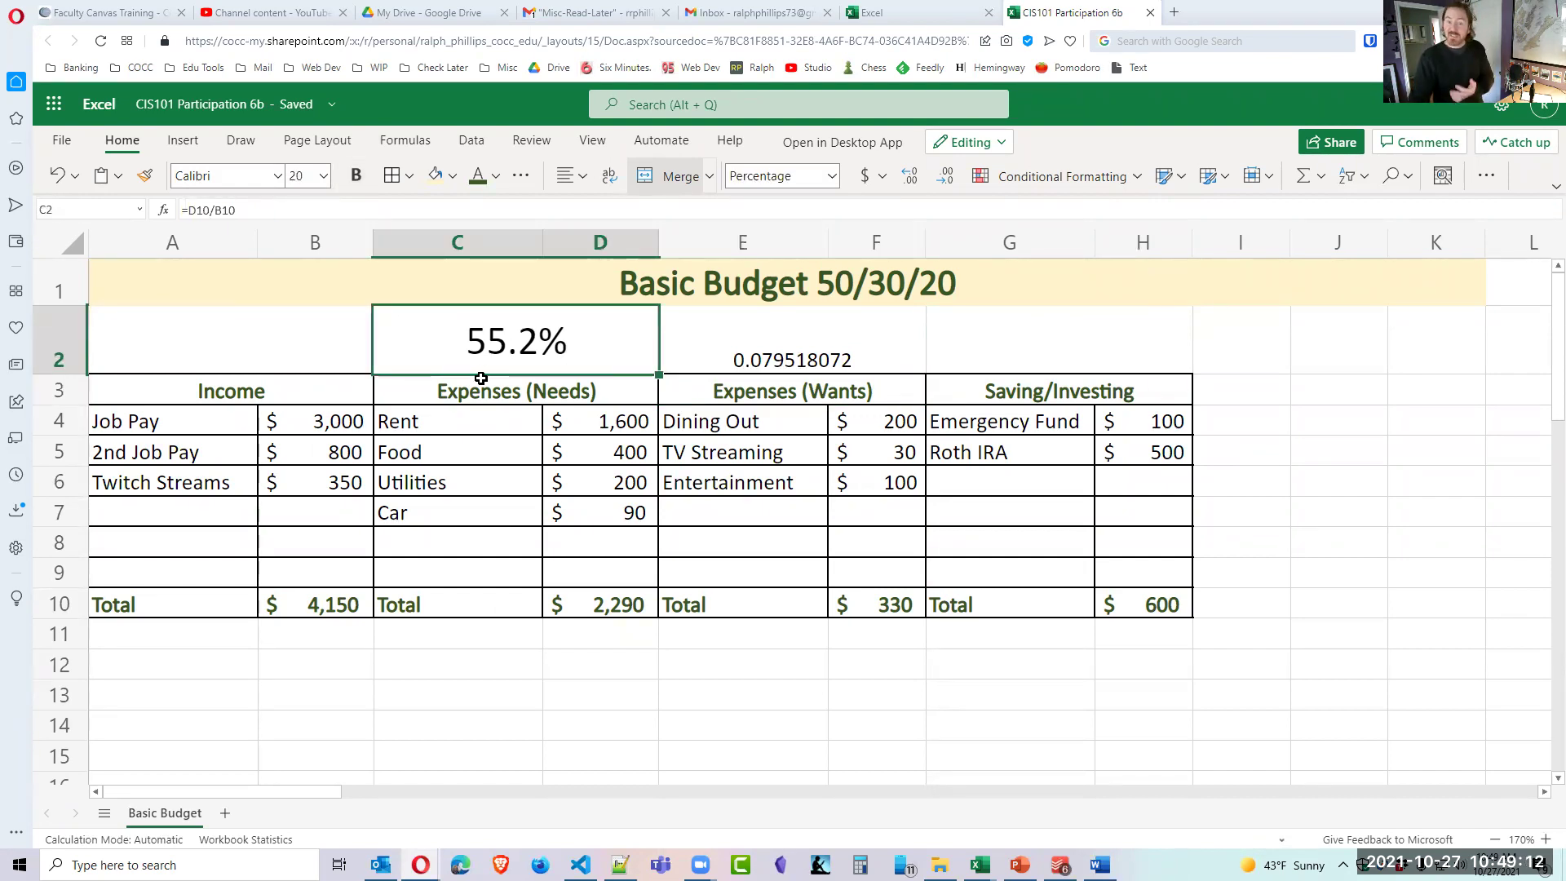
left_click(145, 179)
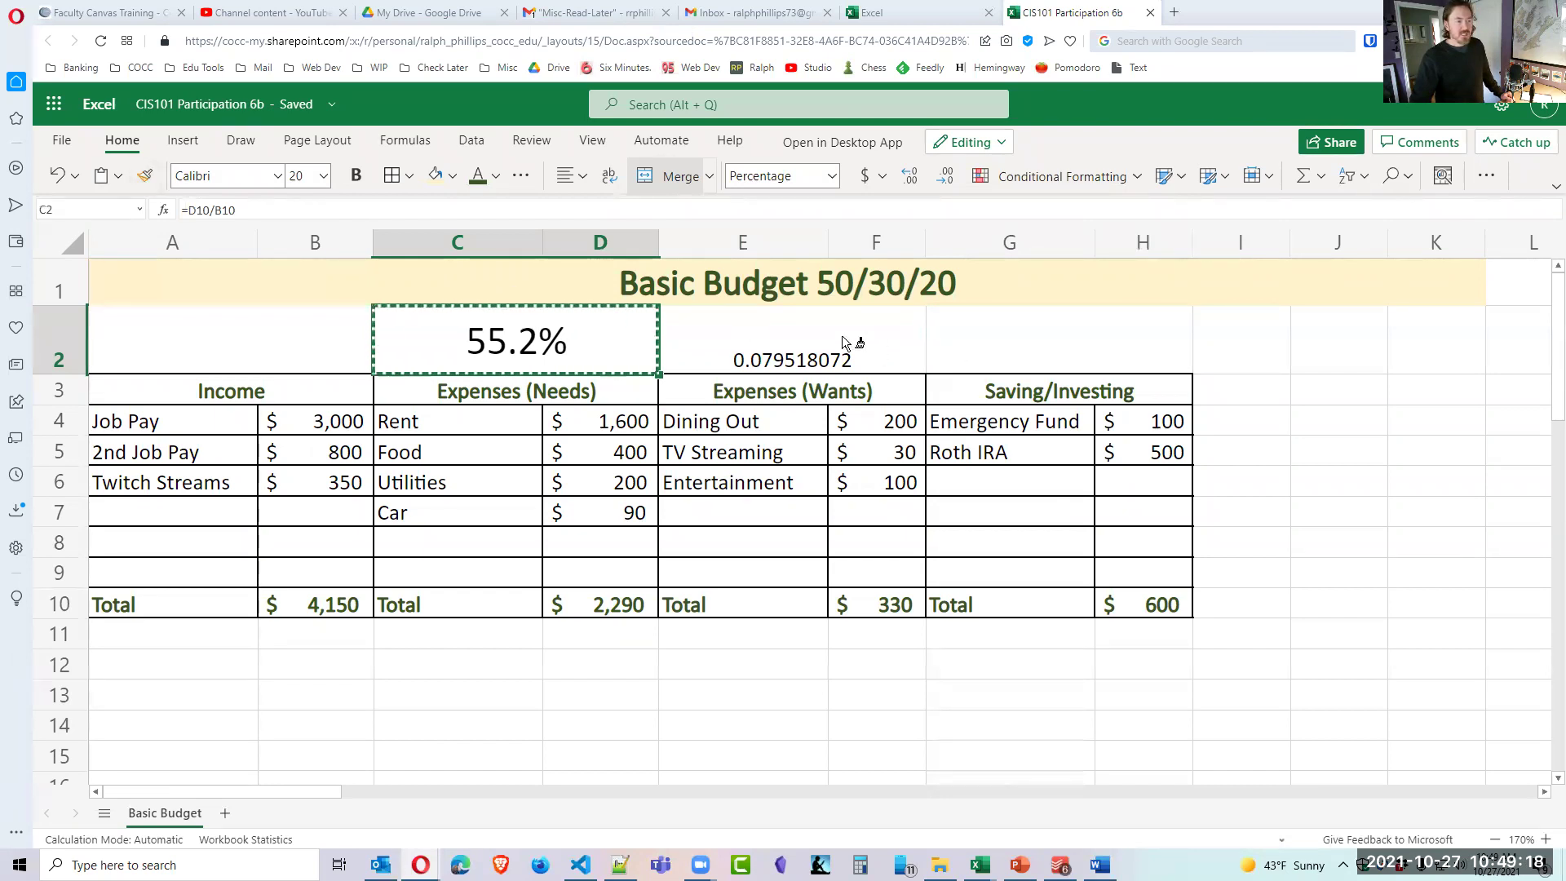
mouse_move(774, 337)
left_mouse_down()
mouse_move(1036, 336)
mouse_move(1024, 329)
left_mouse_up()
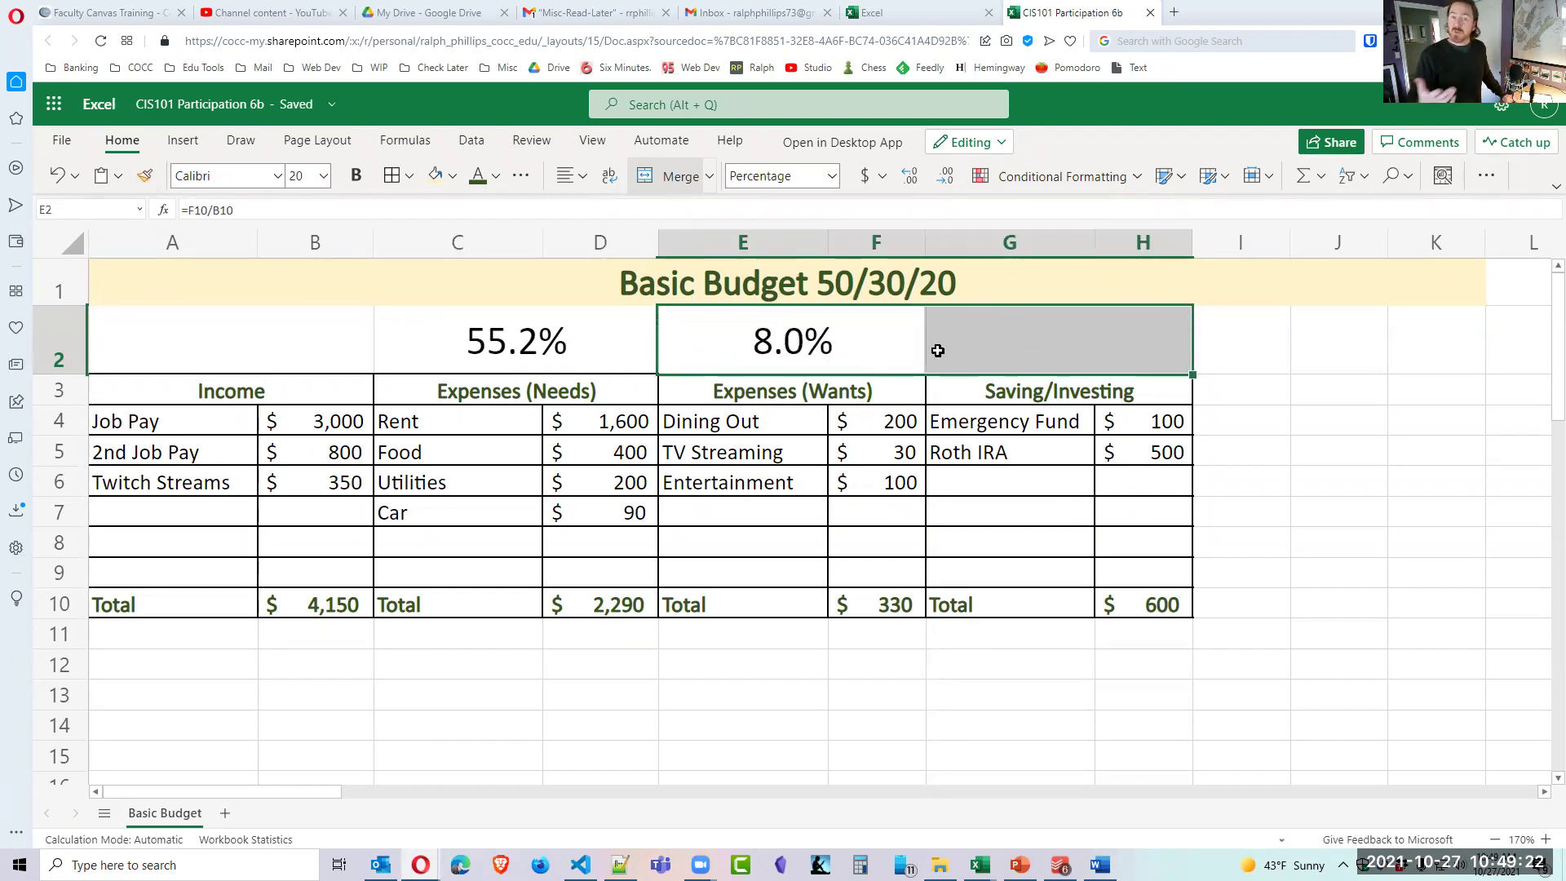
Clear the Expenses (Wants) percentage formula from cell E2.
left_click(849, 329)
key("Delete")
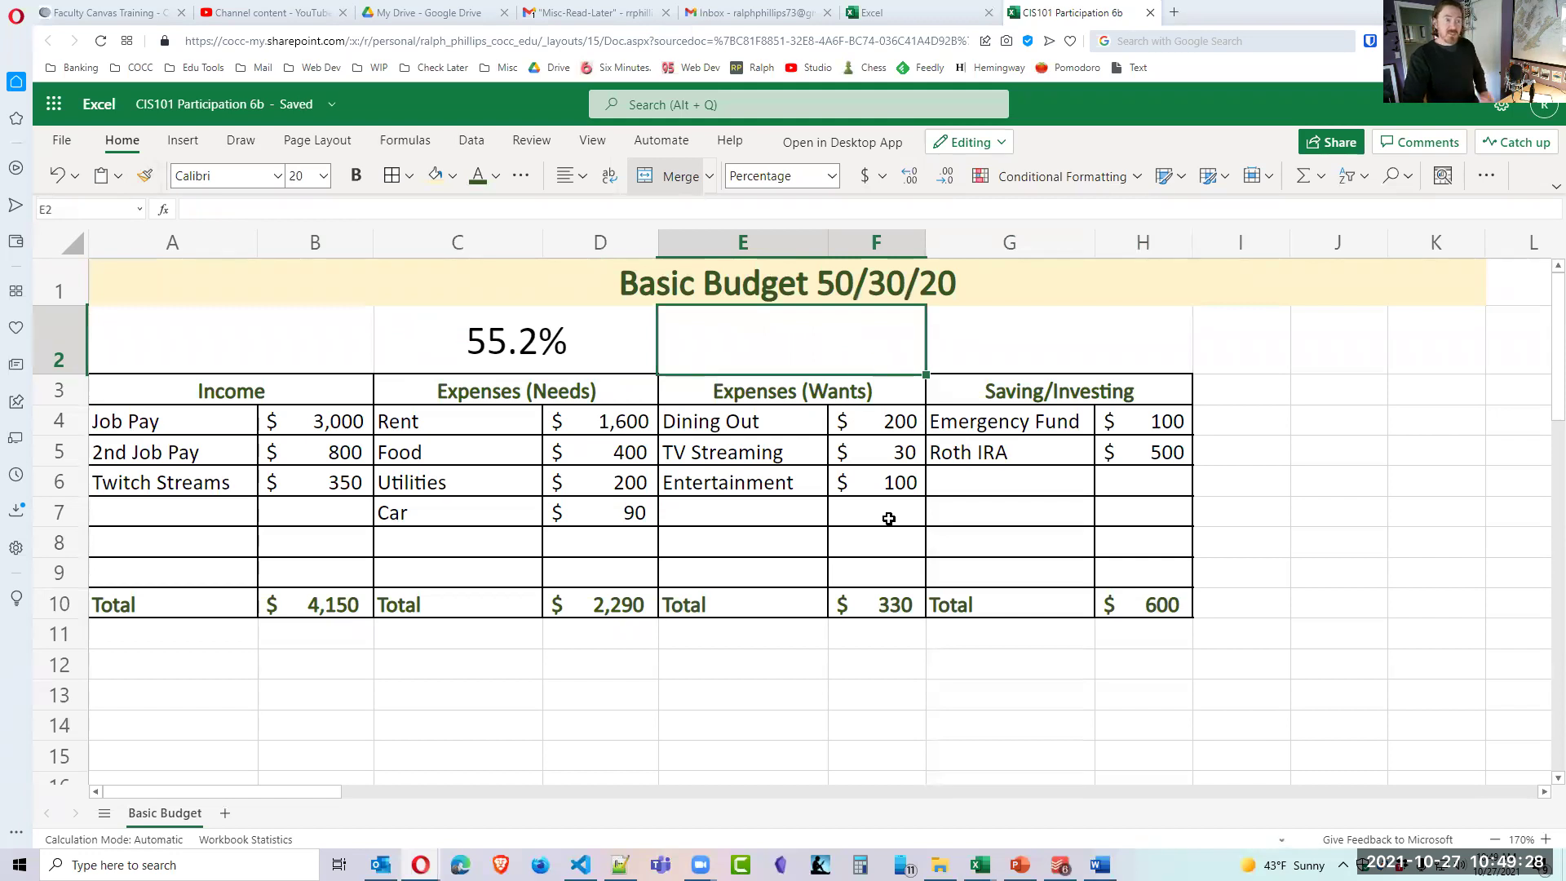
left_click(913, 650)
left_click(677, 346)
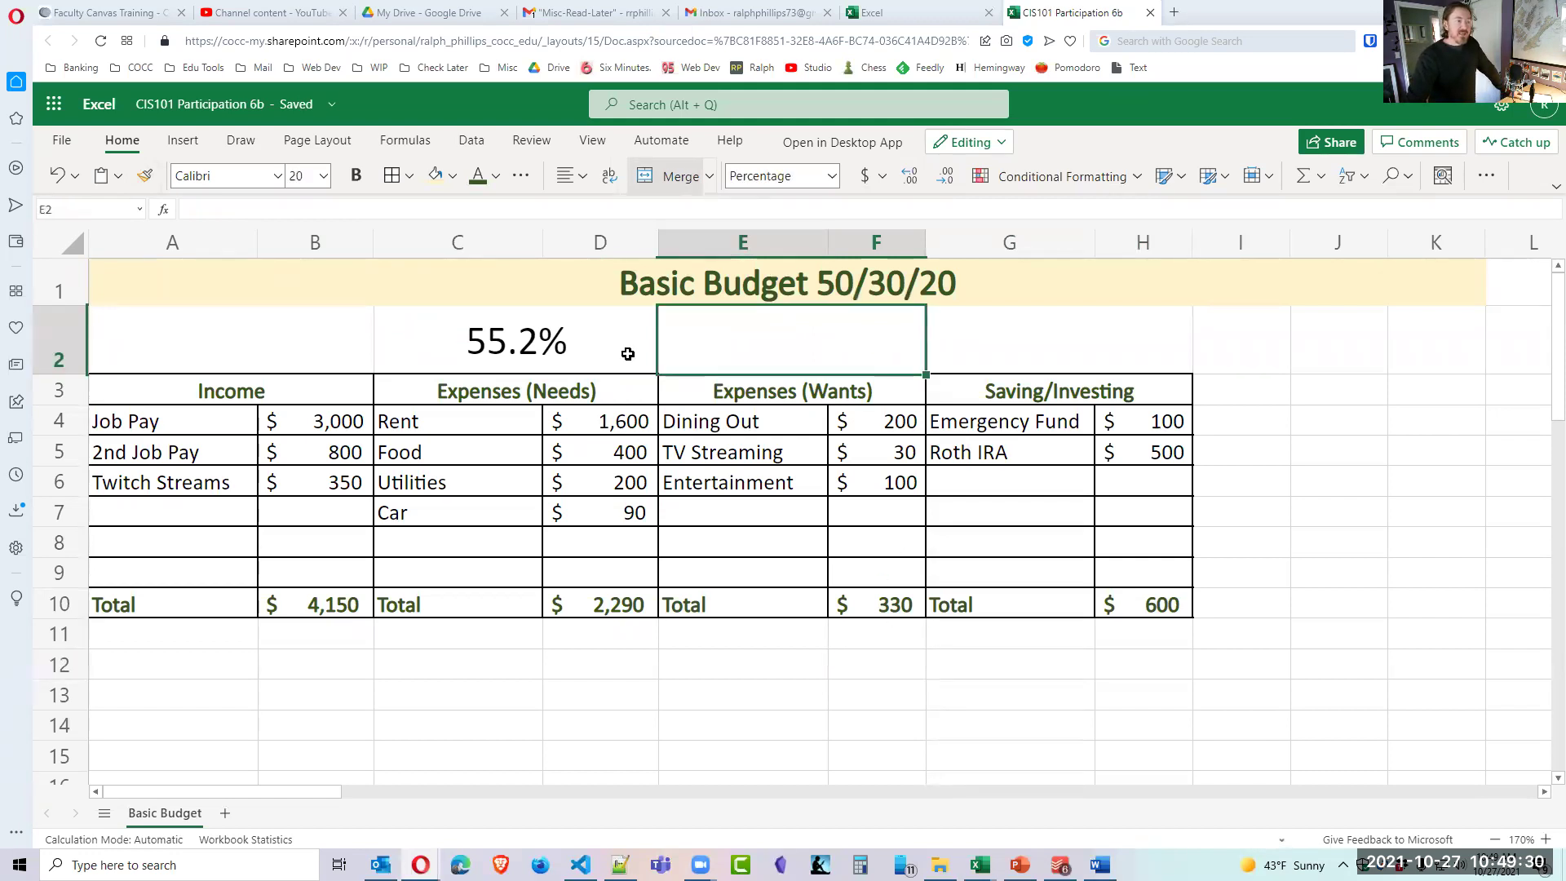
Copy the Needs percentage formula from C2 into E2:H2 with its relative references.
left_click(507, 337)
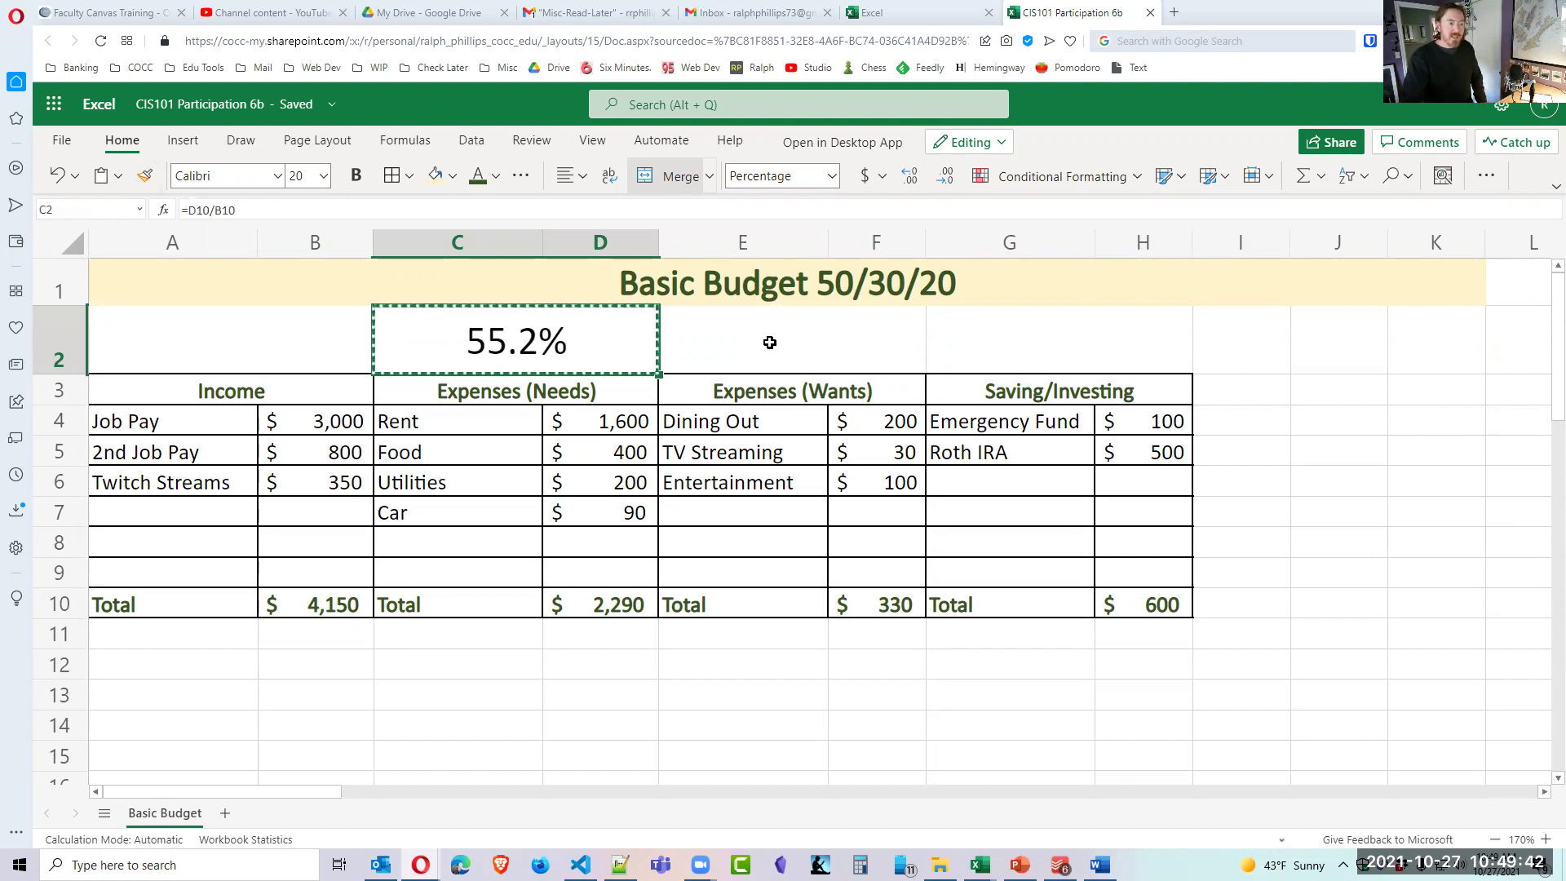
left_click_drag(769, 341, 1005, 353)
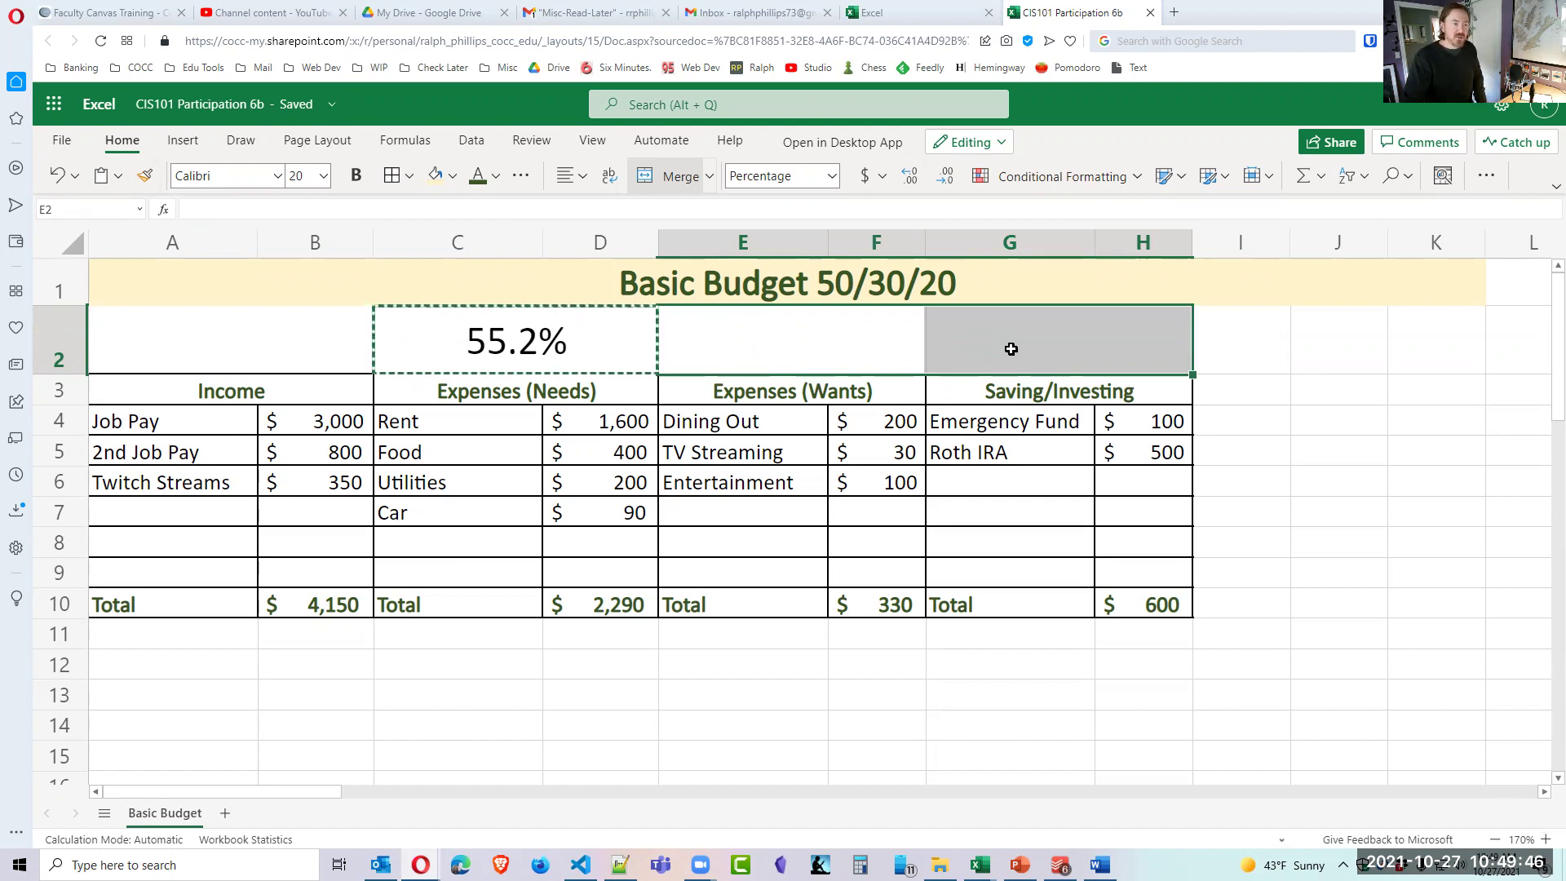
type("14.4%\t181.8%")
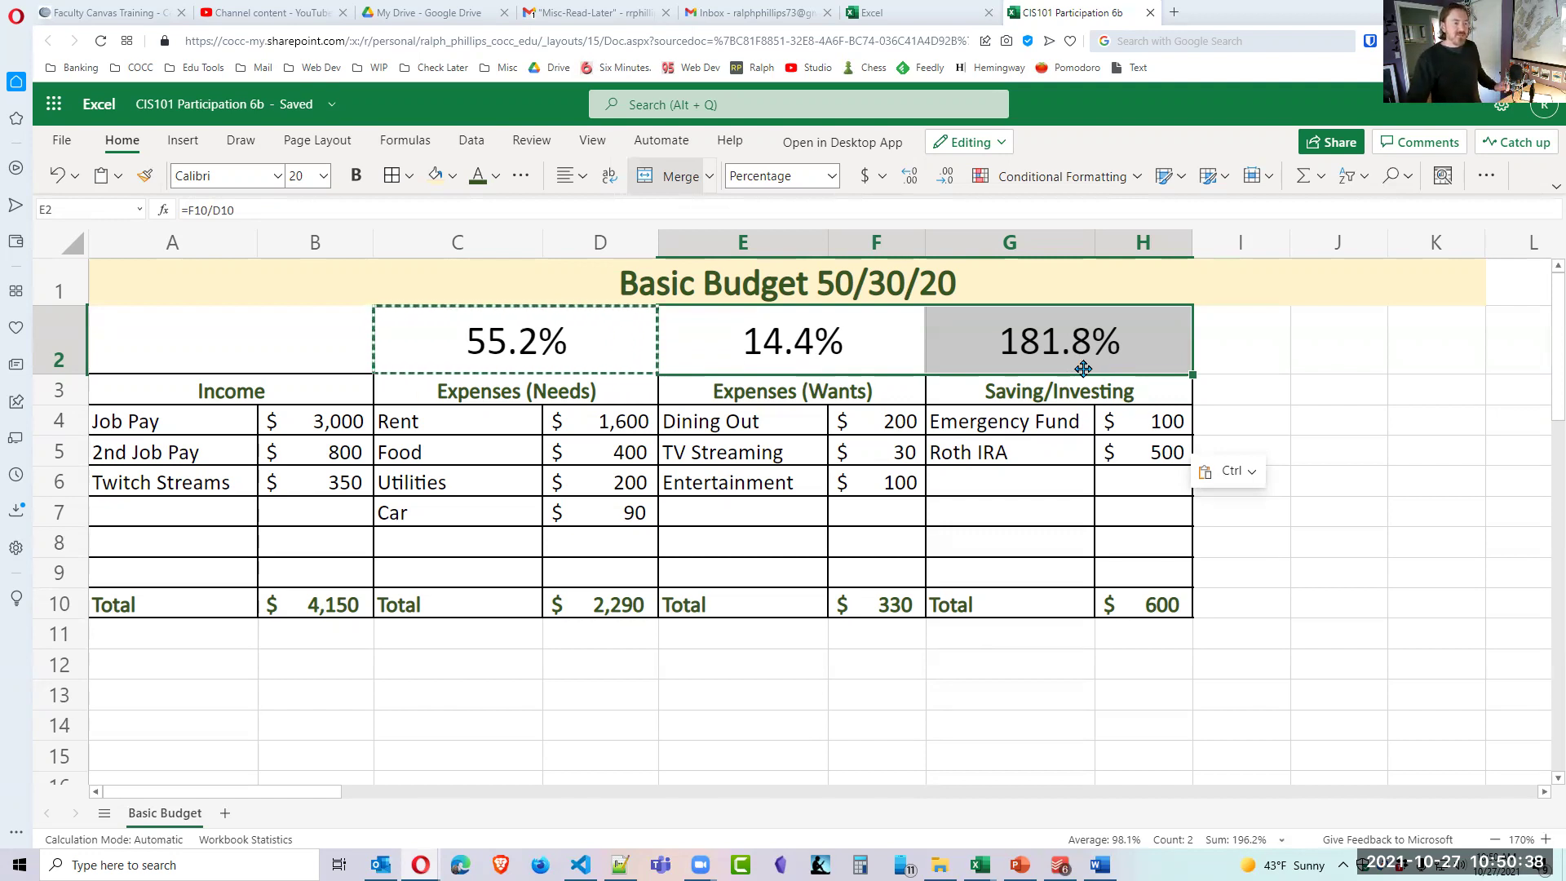
Examine which cells the percentage formulas in C2, E2 and G2 refer to.
double_click(560, 349)
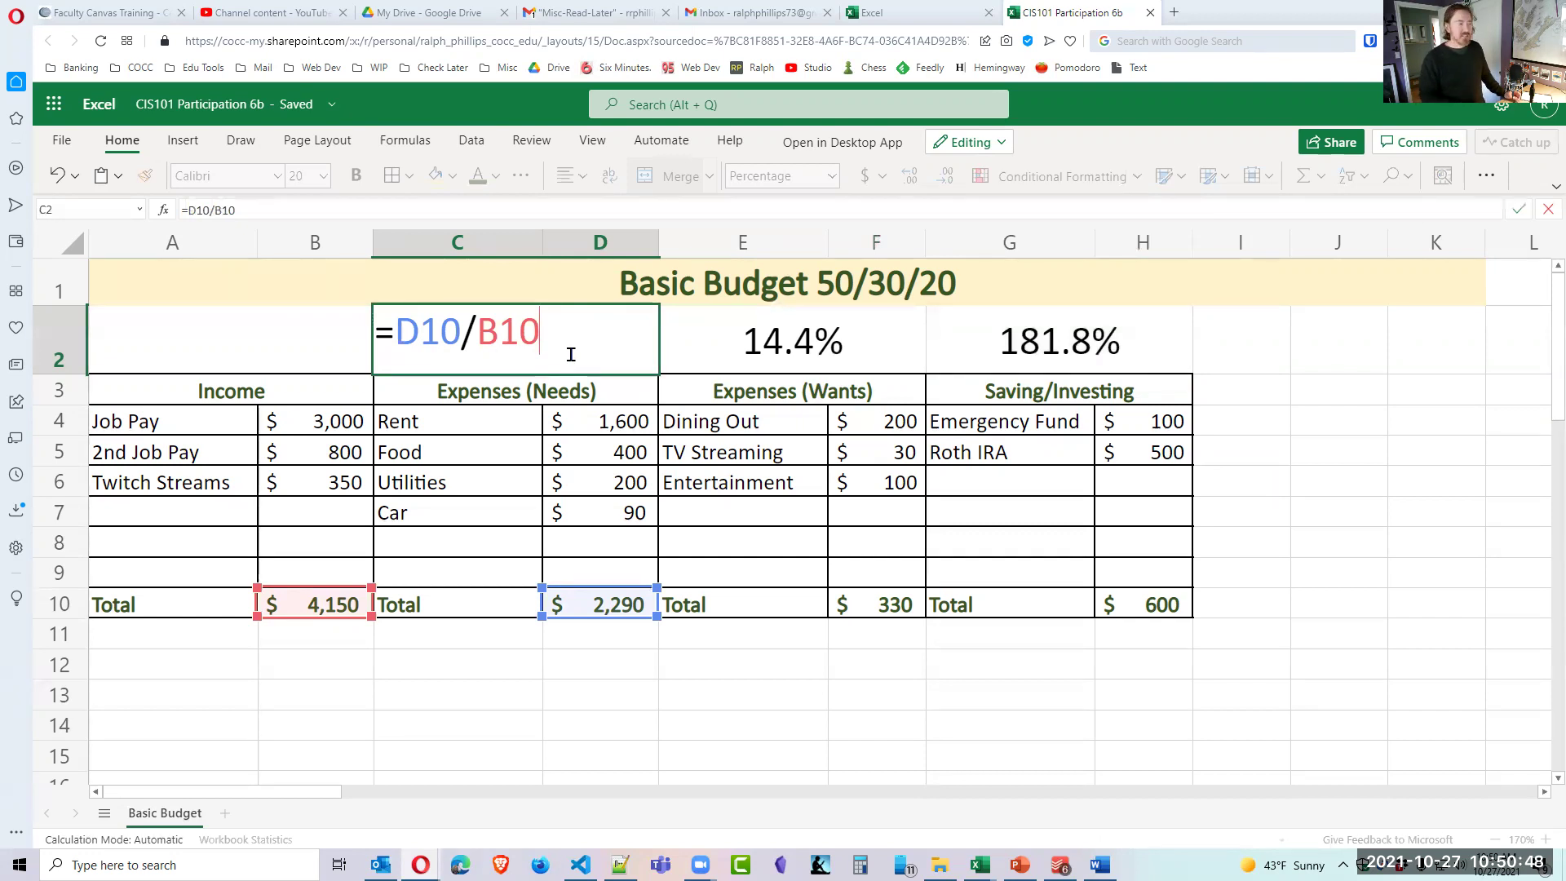
key("Return")
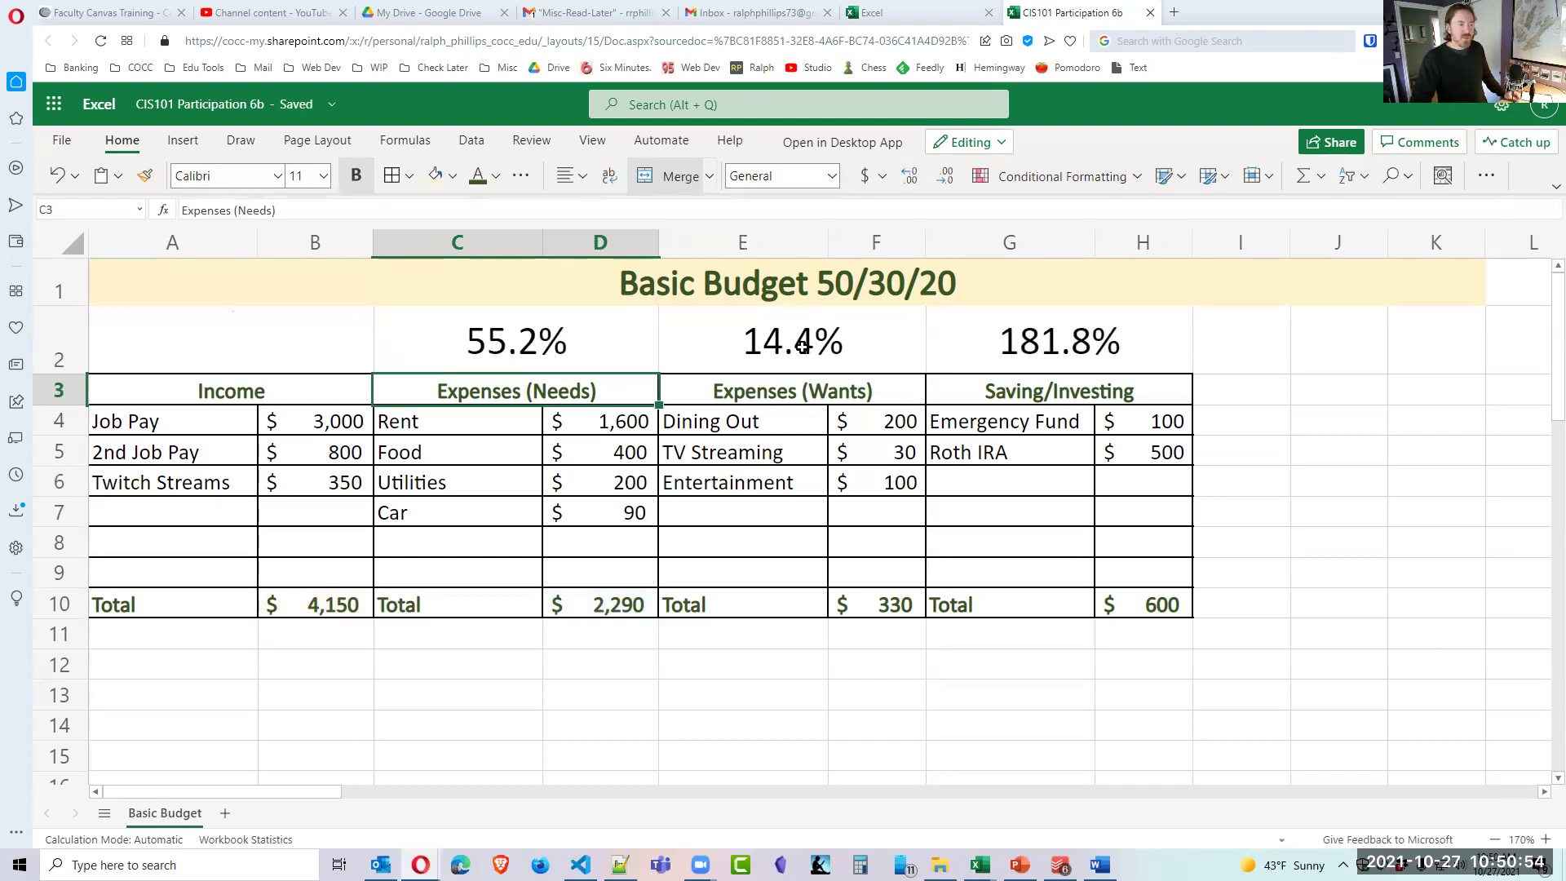
double_click(804, 347)
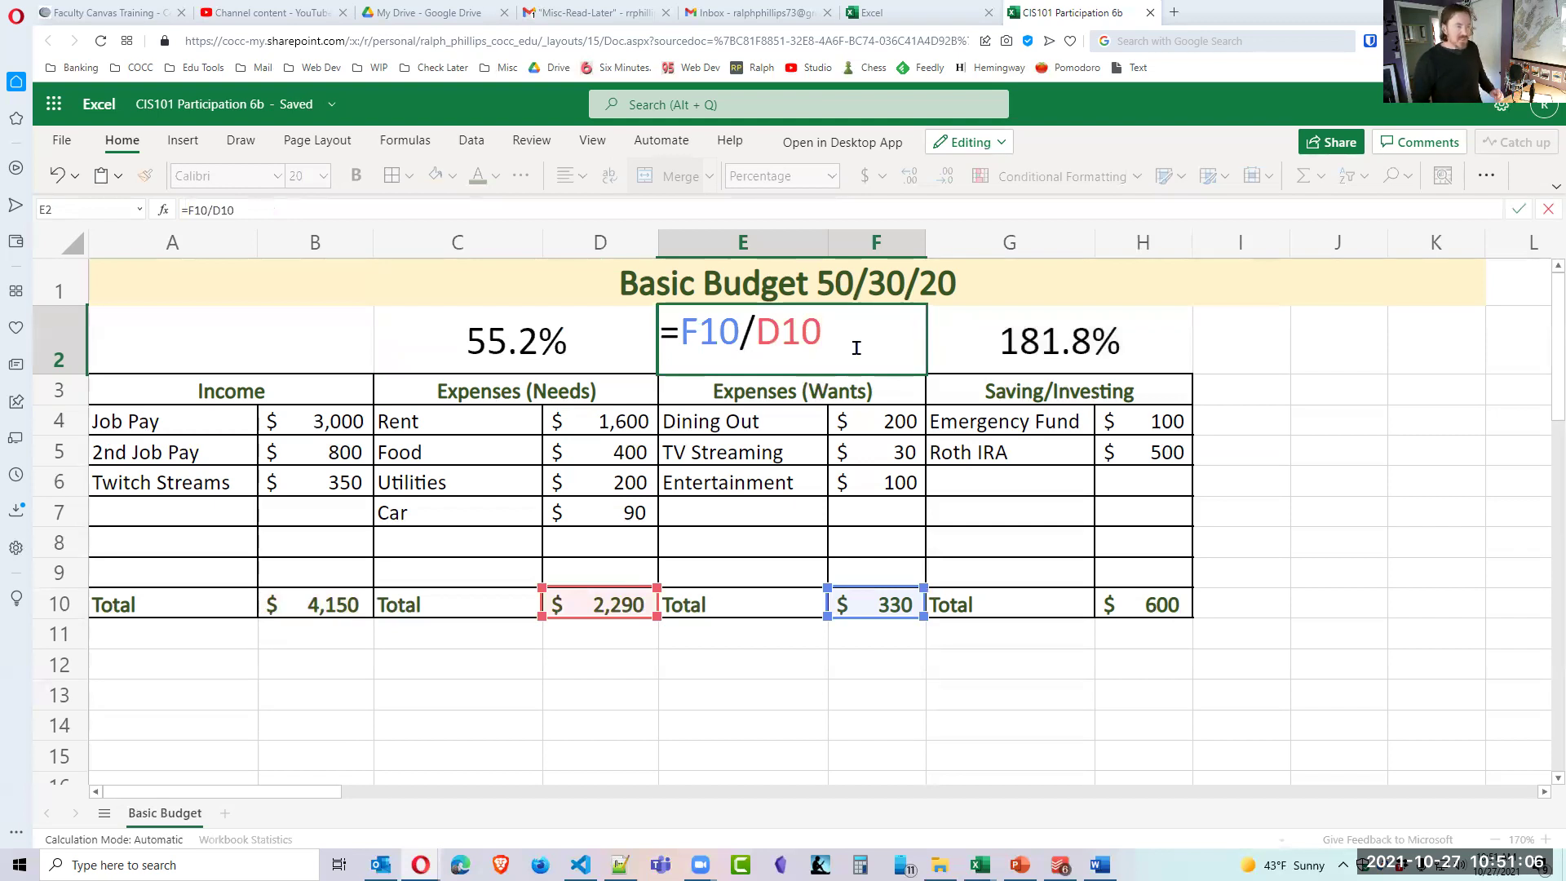
key("Return")
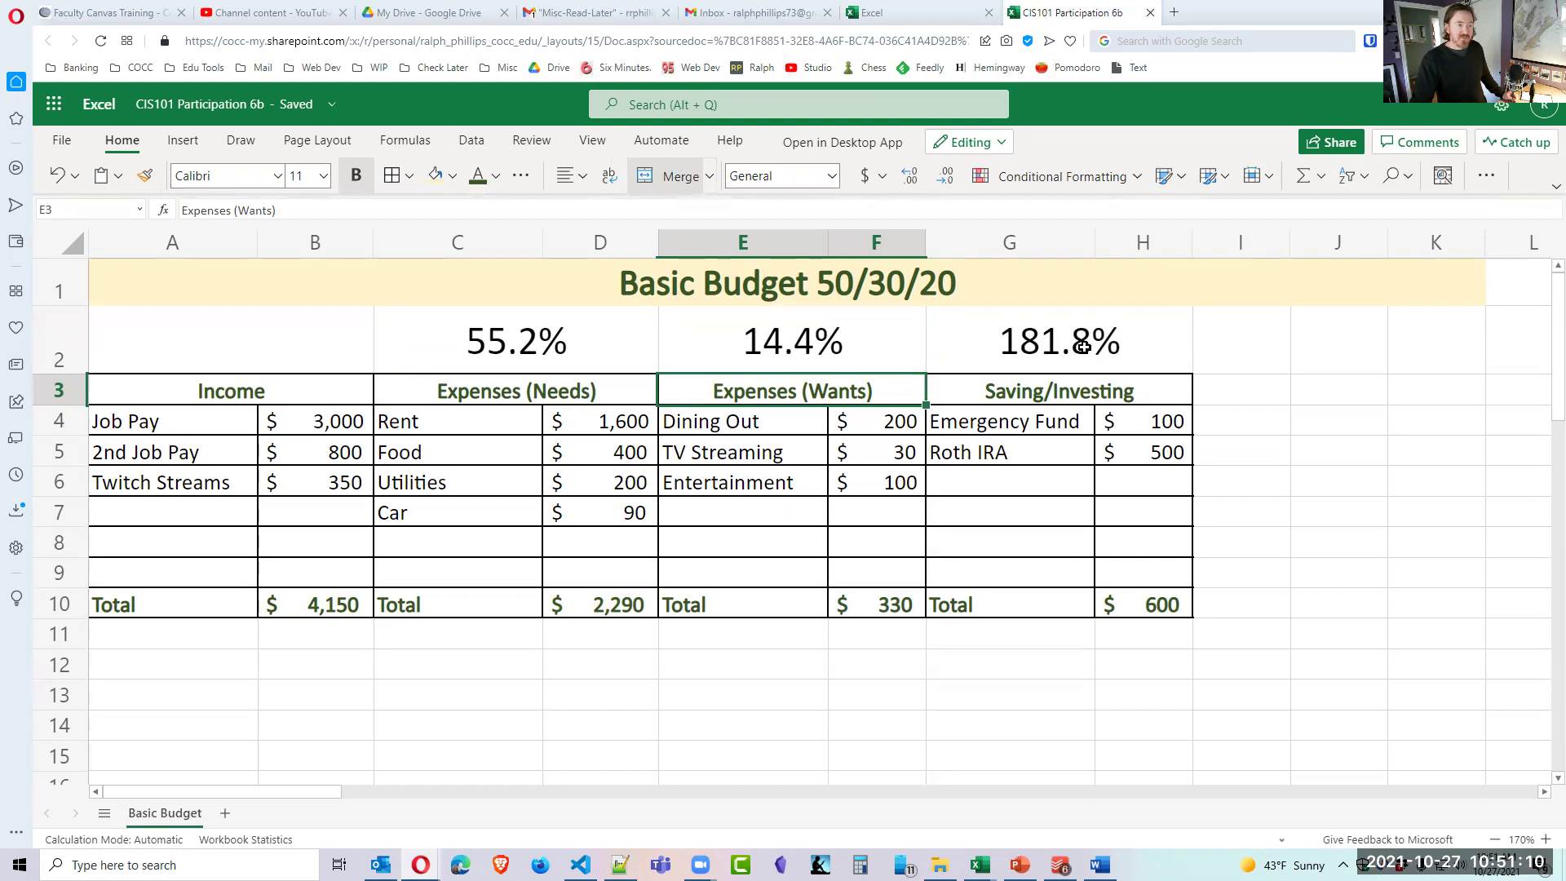
double_click(1082, 346)
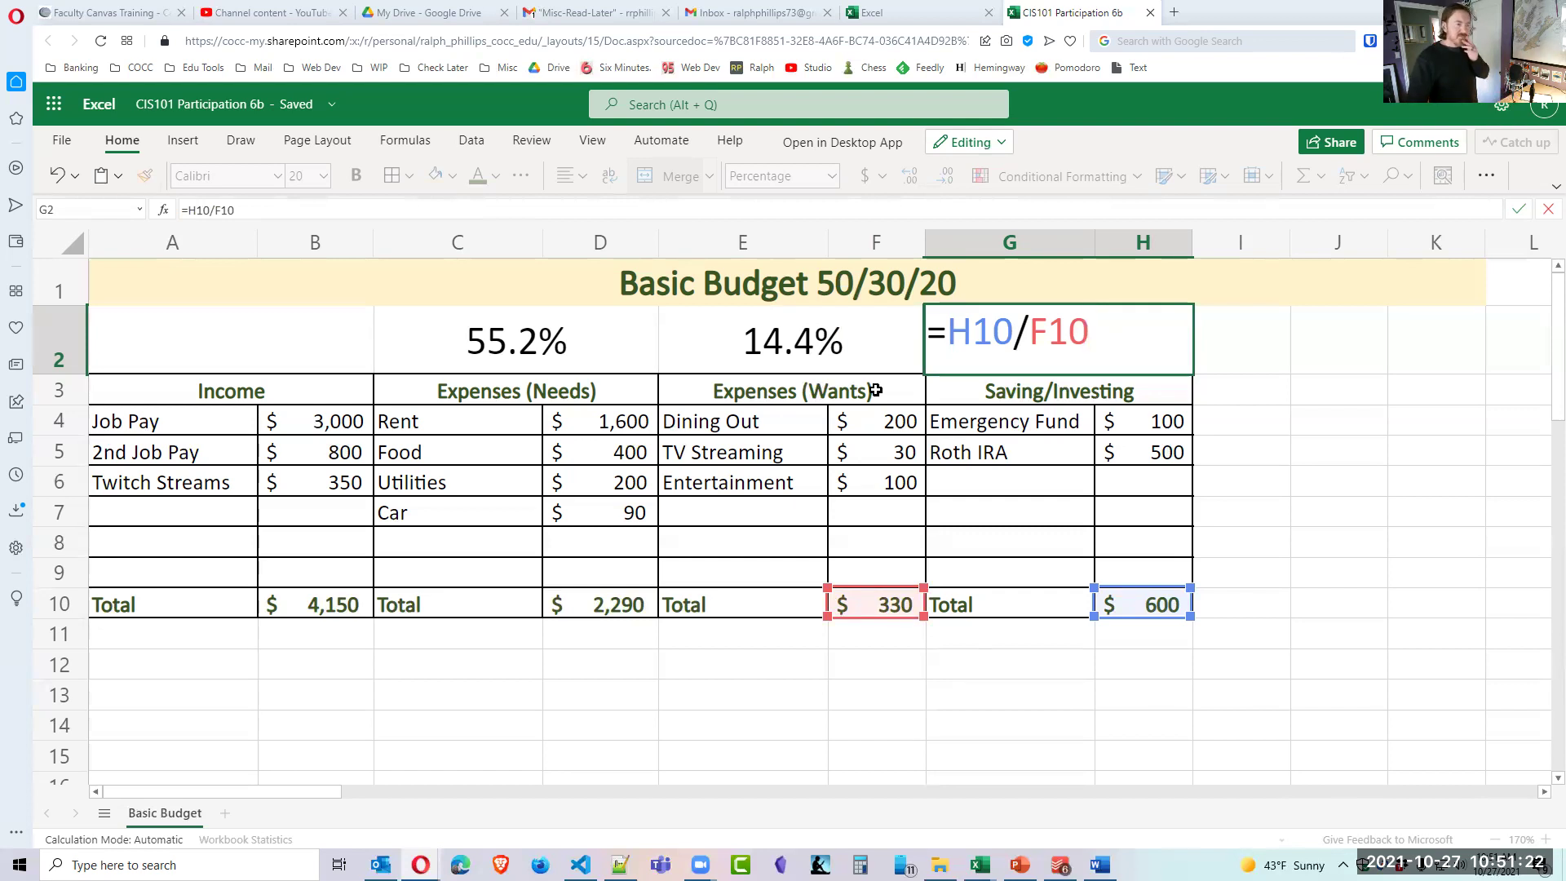
key("Return")
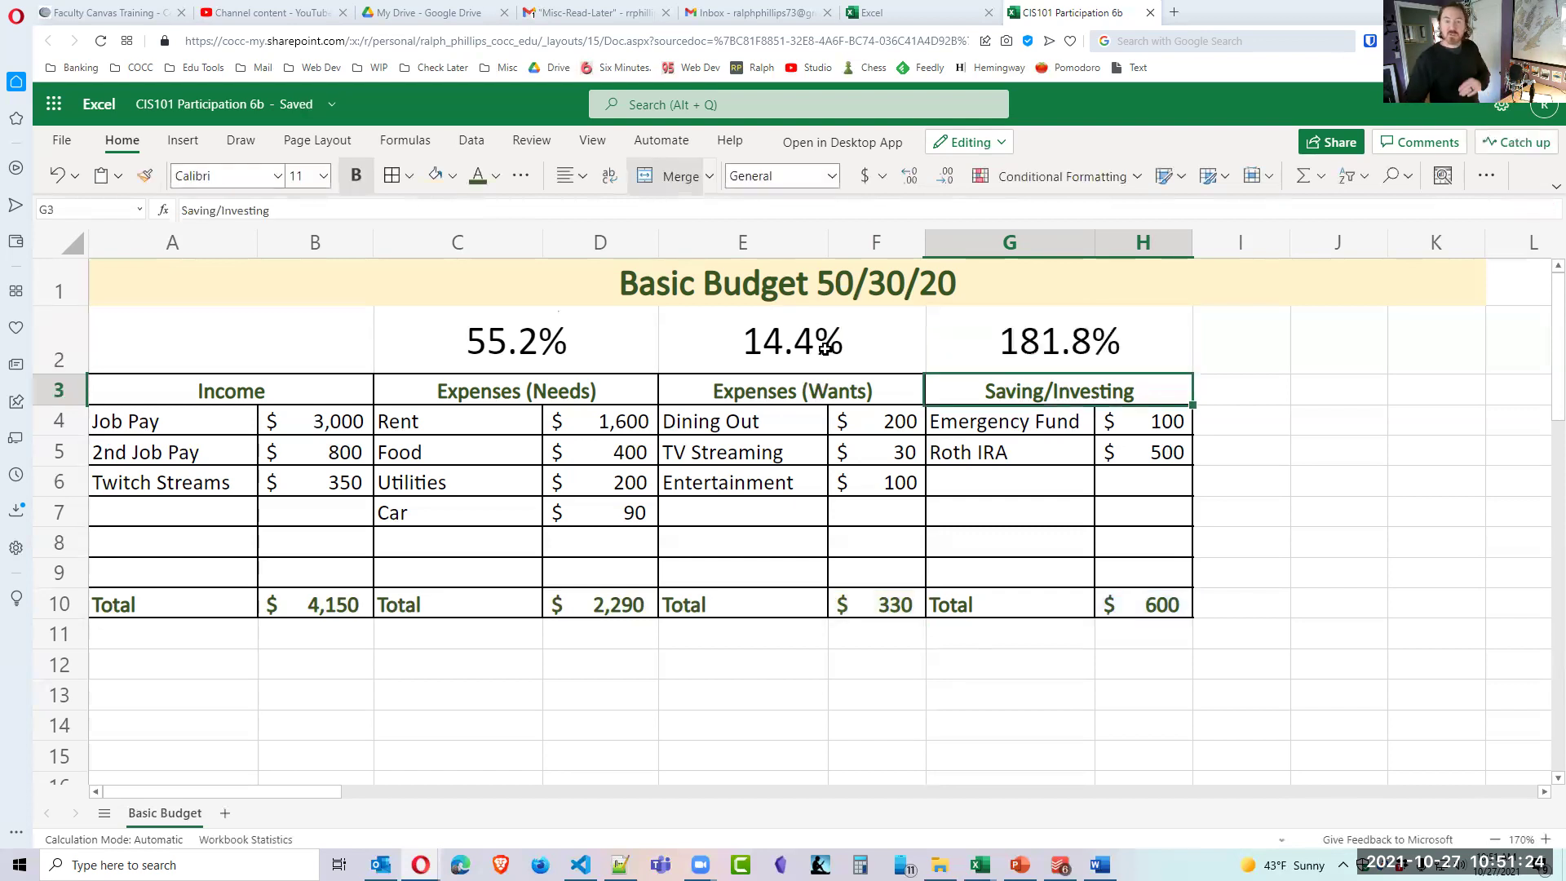
Clear the copied percentage formulas from E2:H2.
left_click_drag(823, 346, 979, 347)
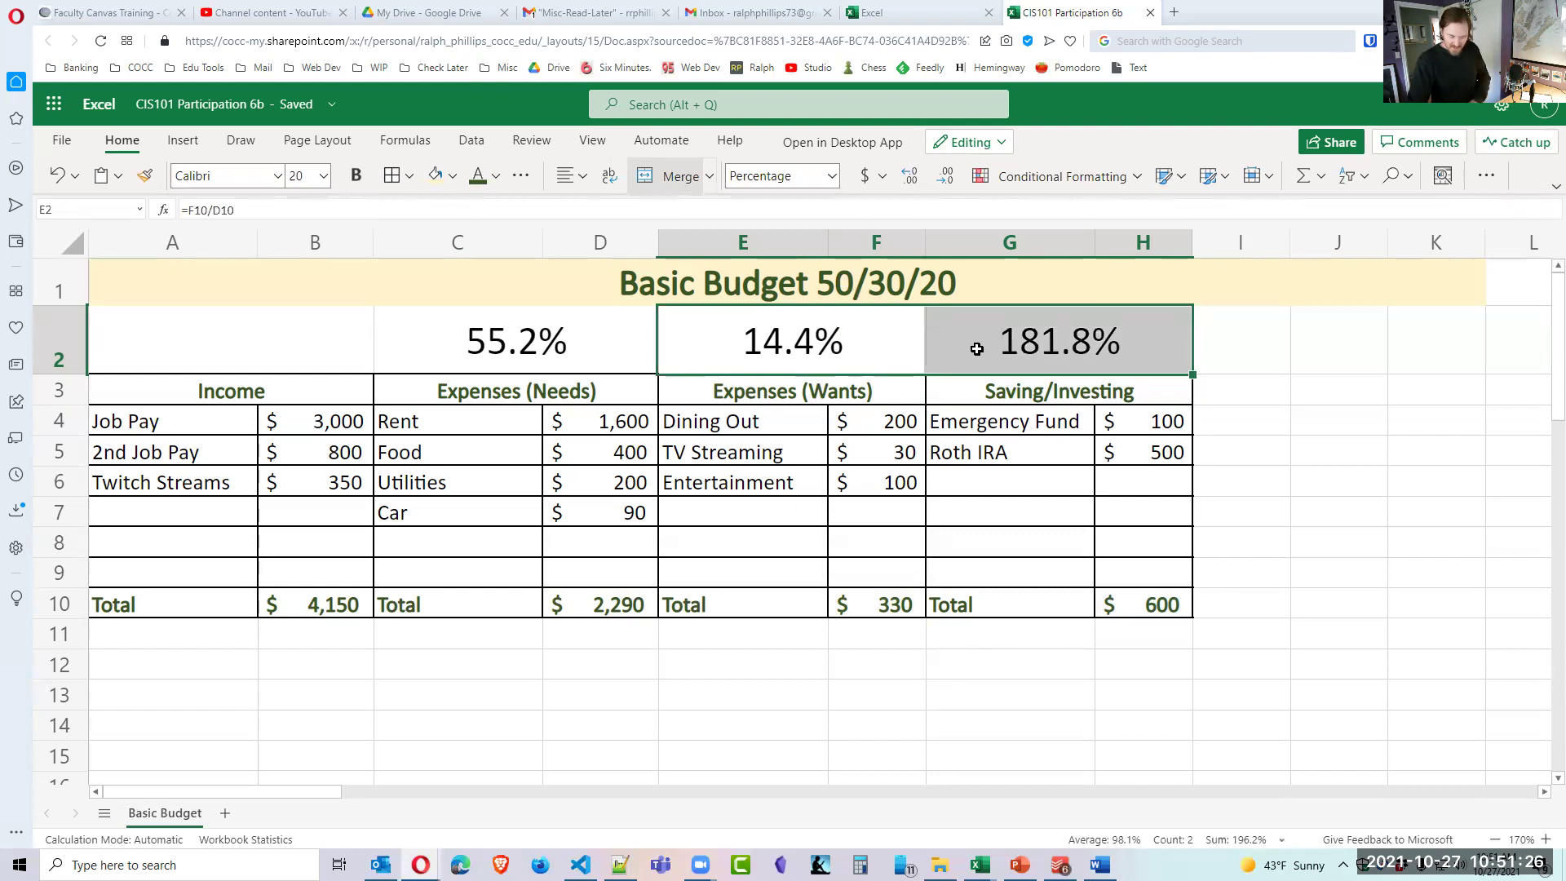
key("Delete")
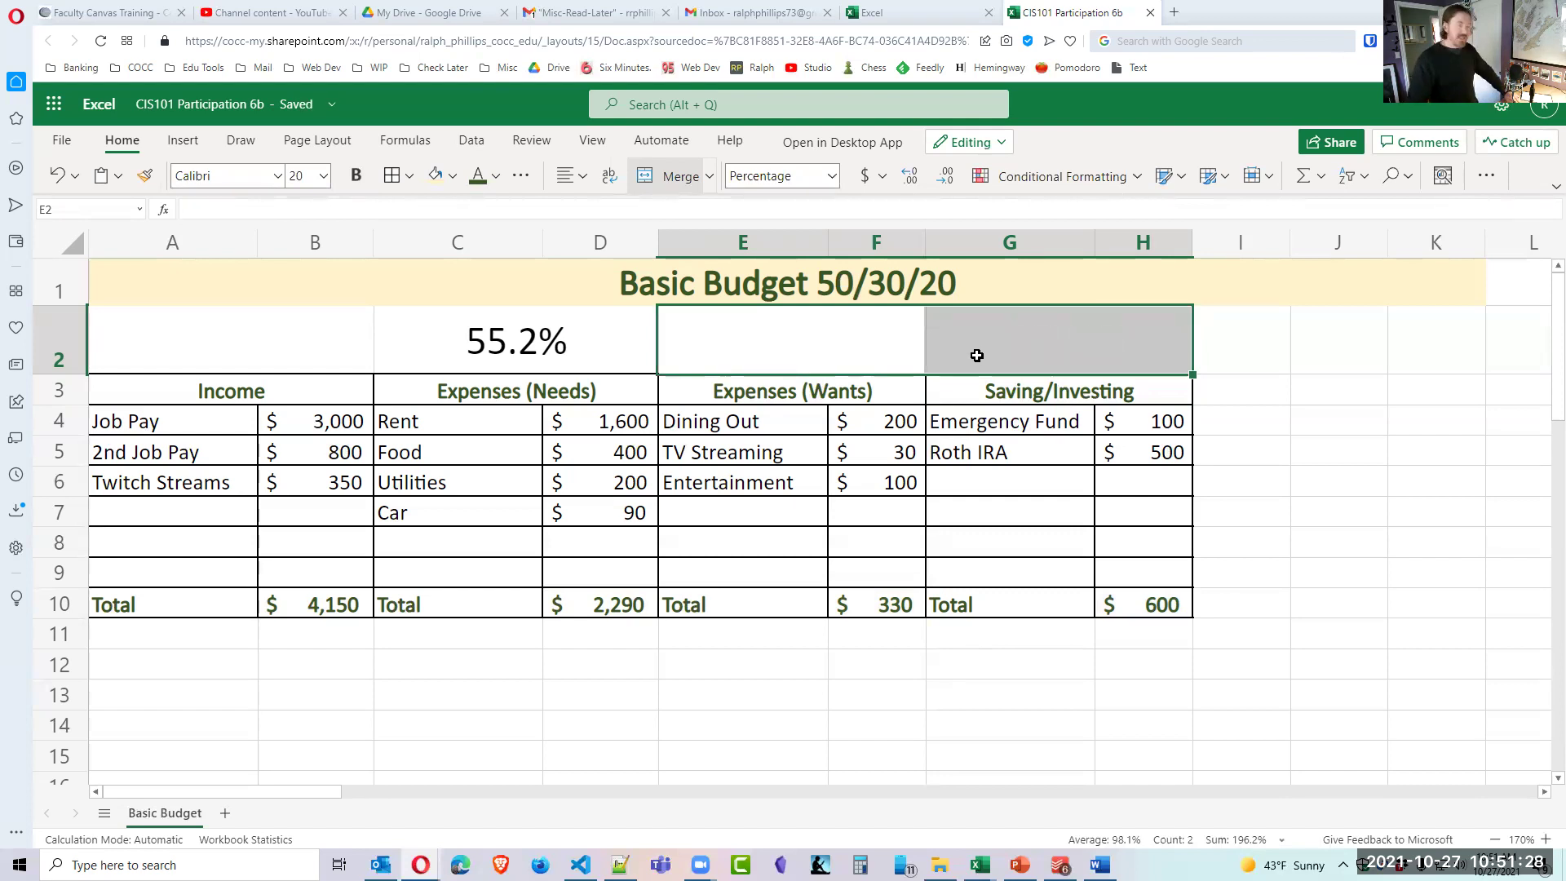
Make the income total reference in C2's formula absolute so that it reads =D10/$B$10.
left_click(534, 351)
double_click(538, 347)
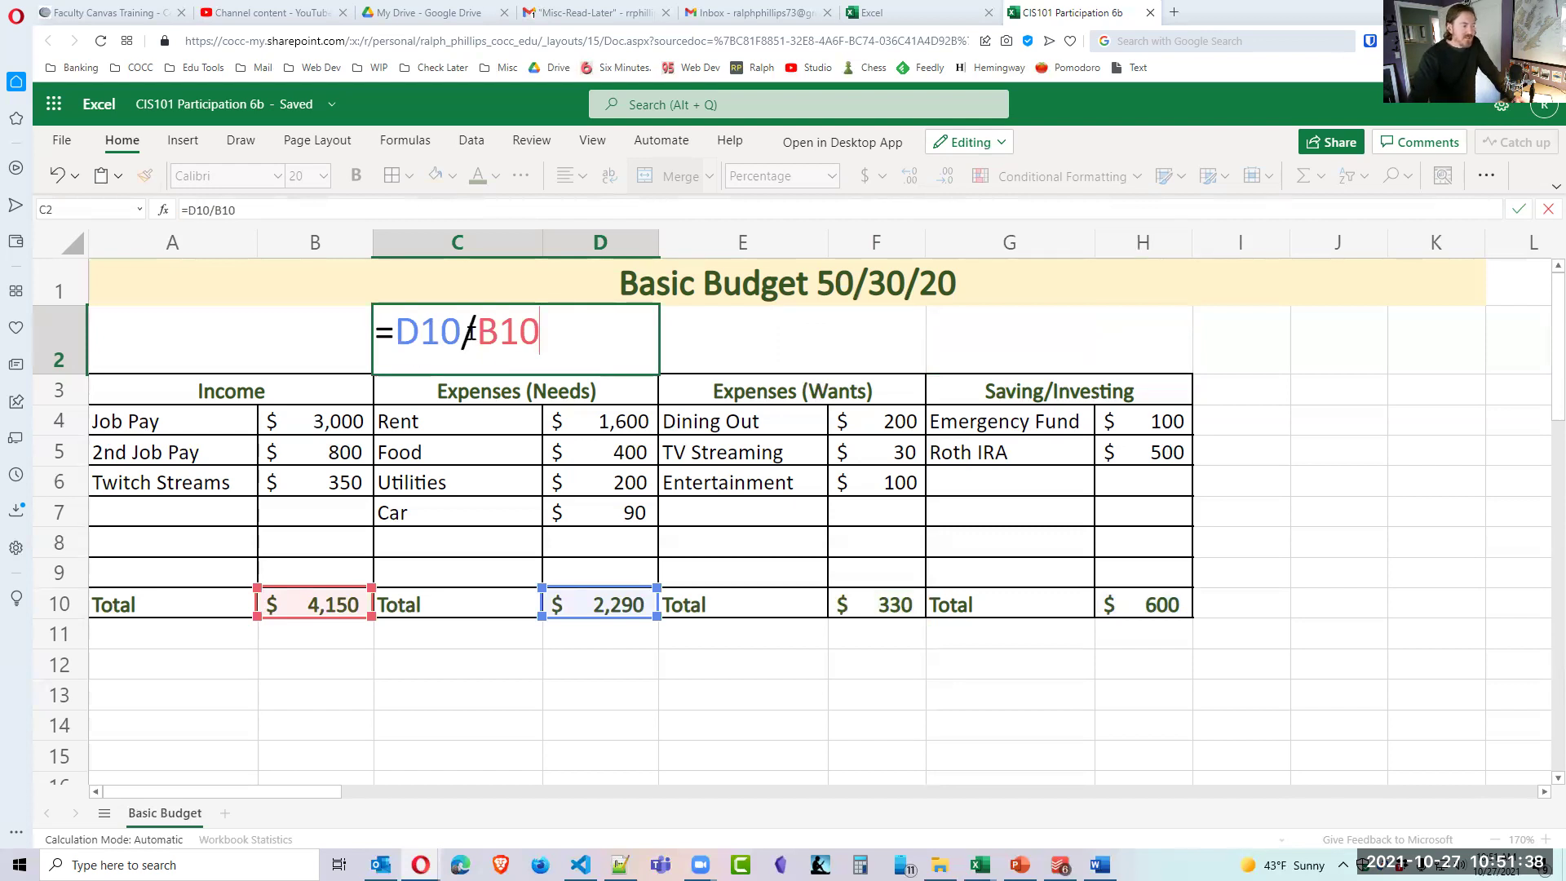
left_click(512, 331)
left_click(501, 332)
left_click(527, 330)
left_click(481, 337)
left_click(506, 336)
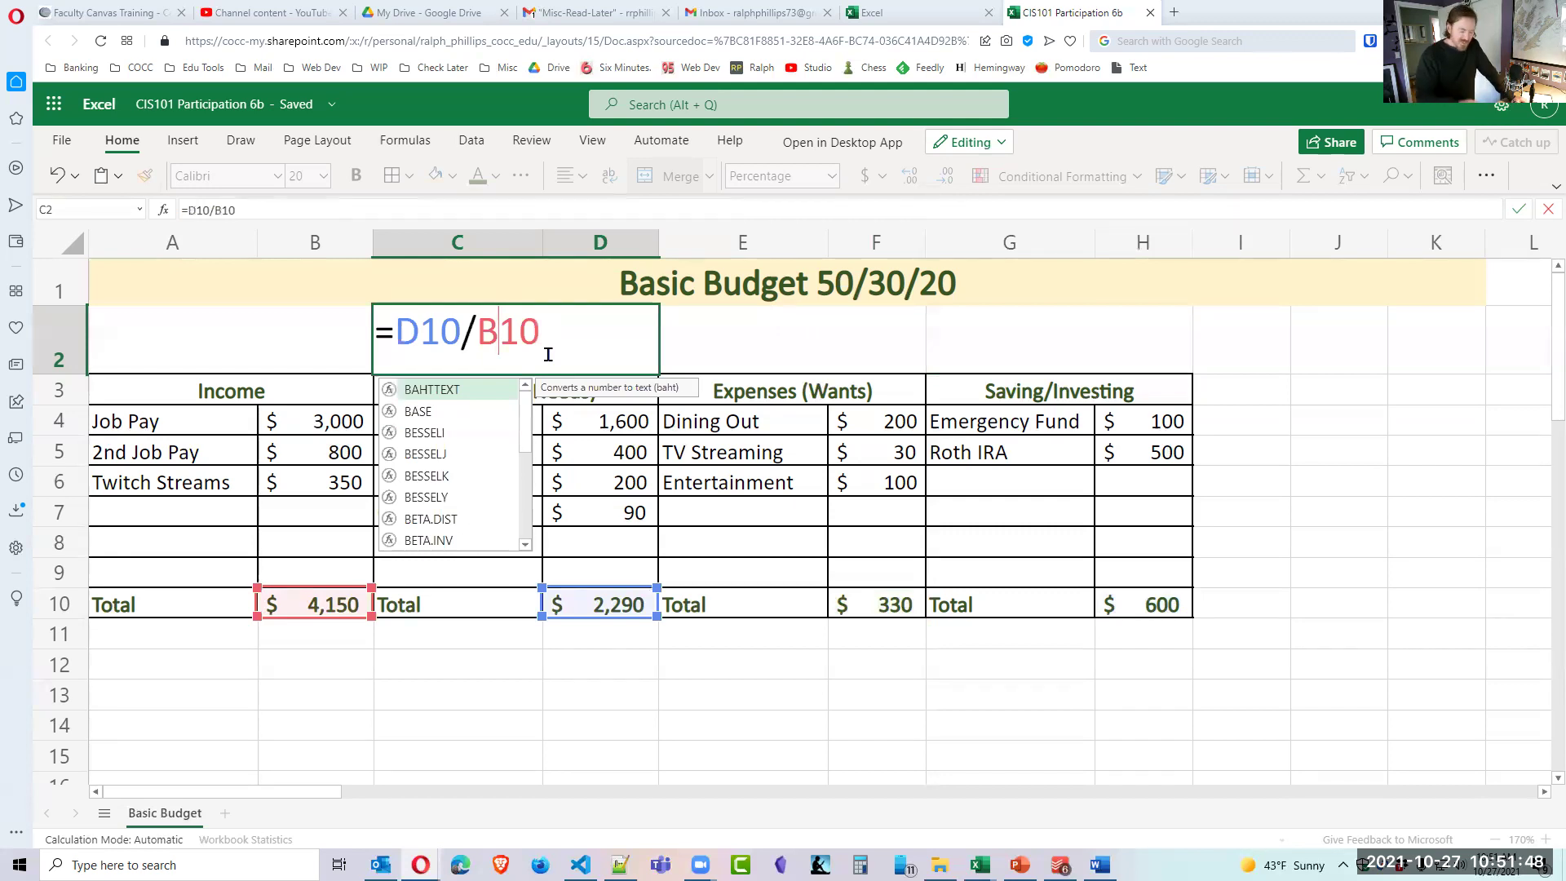
key("F4")
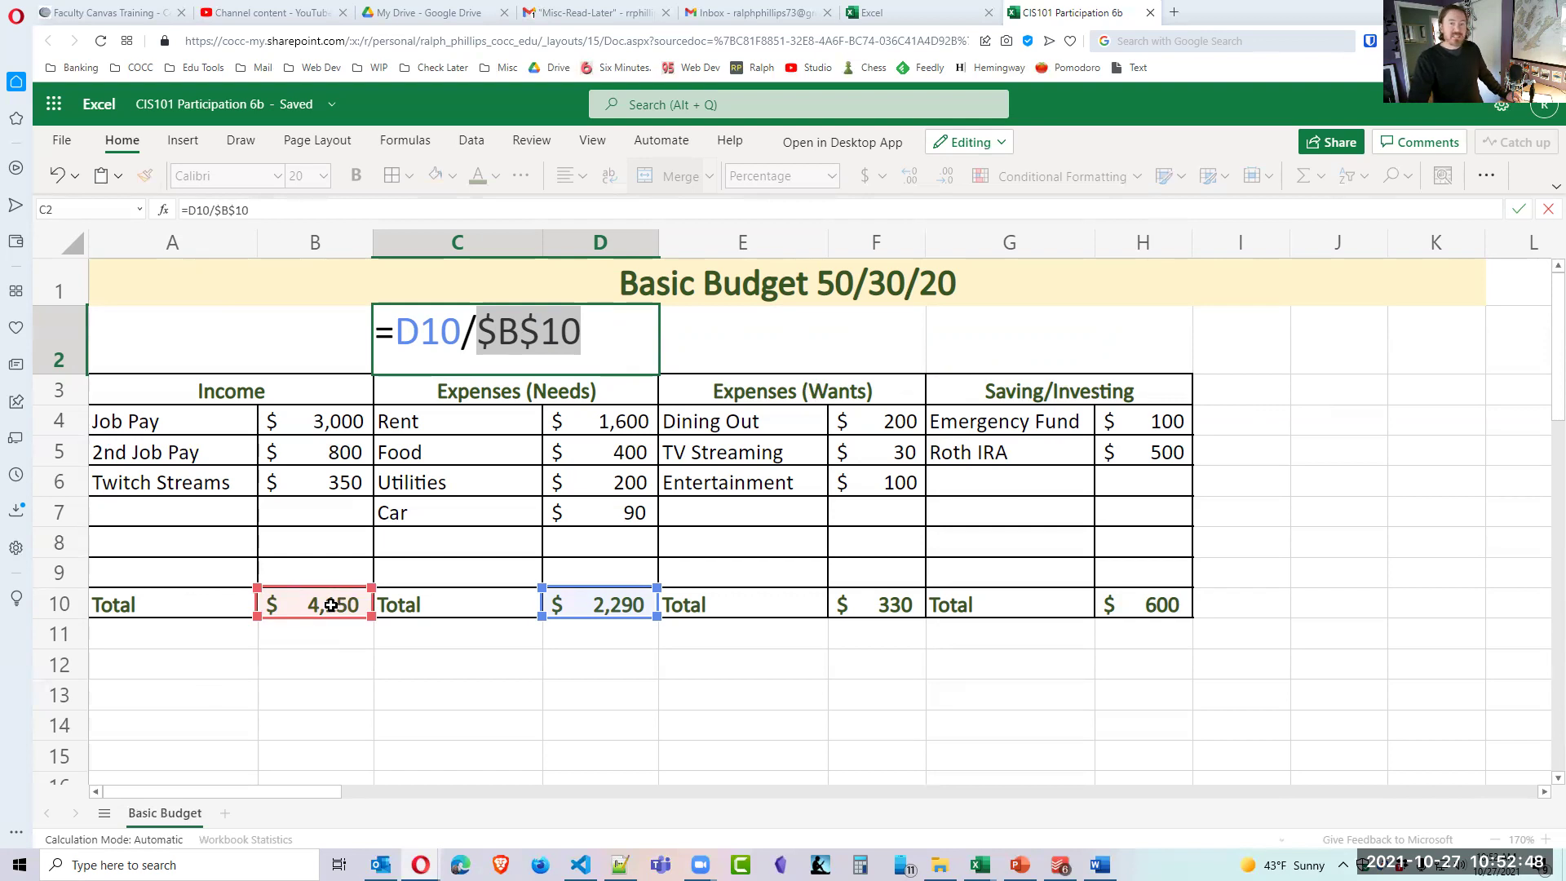
double_click(514, 330)
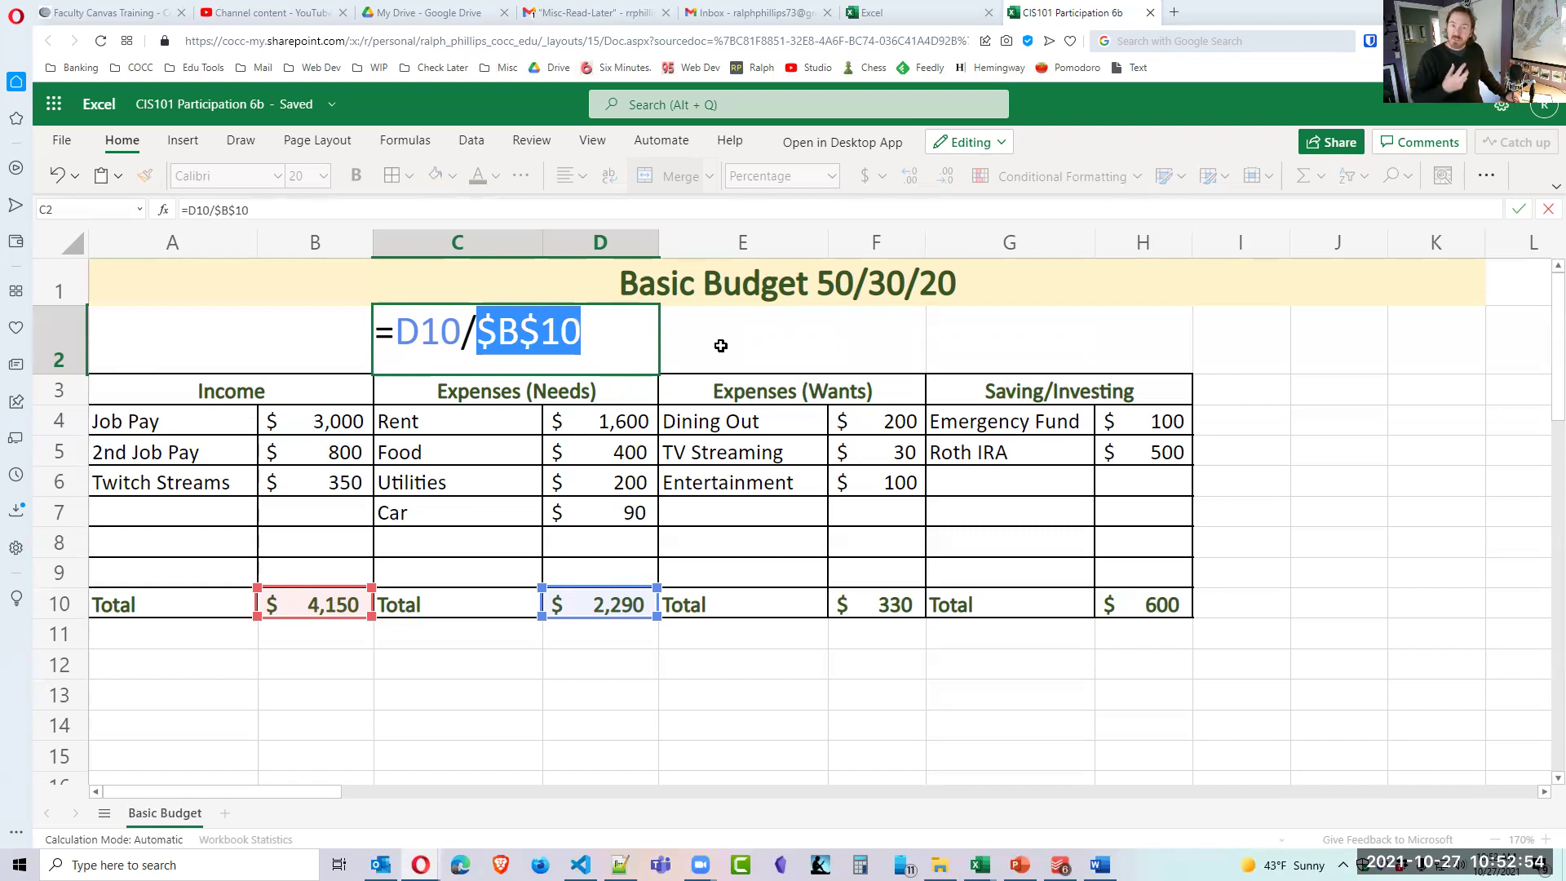
key("Return")
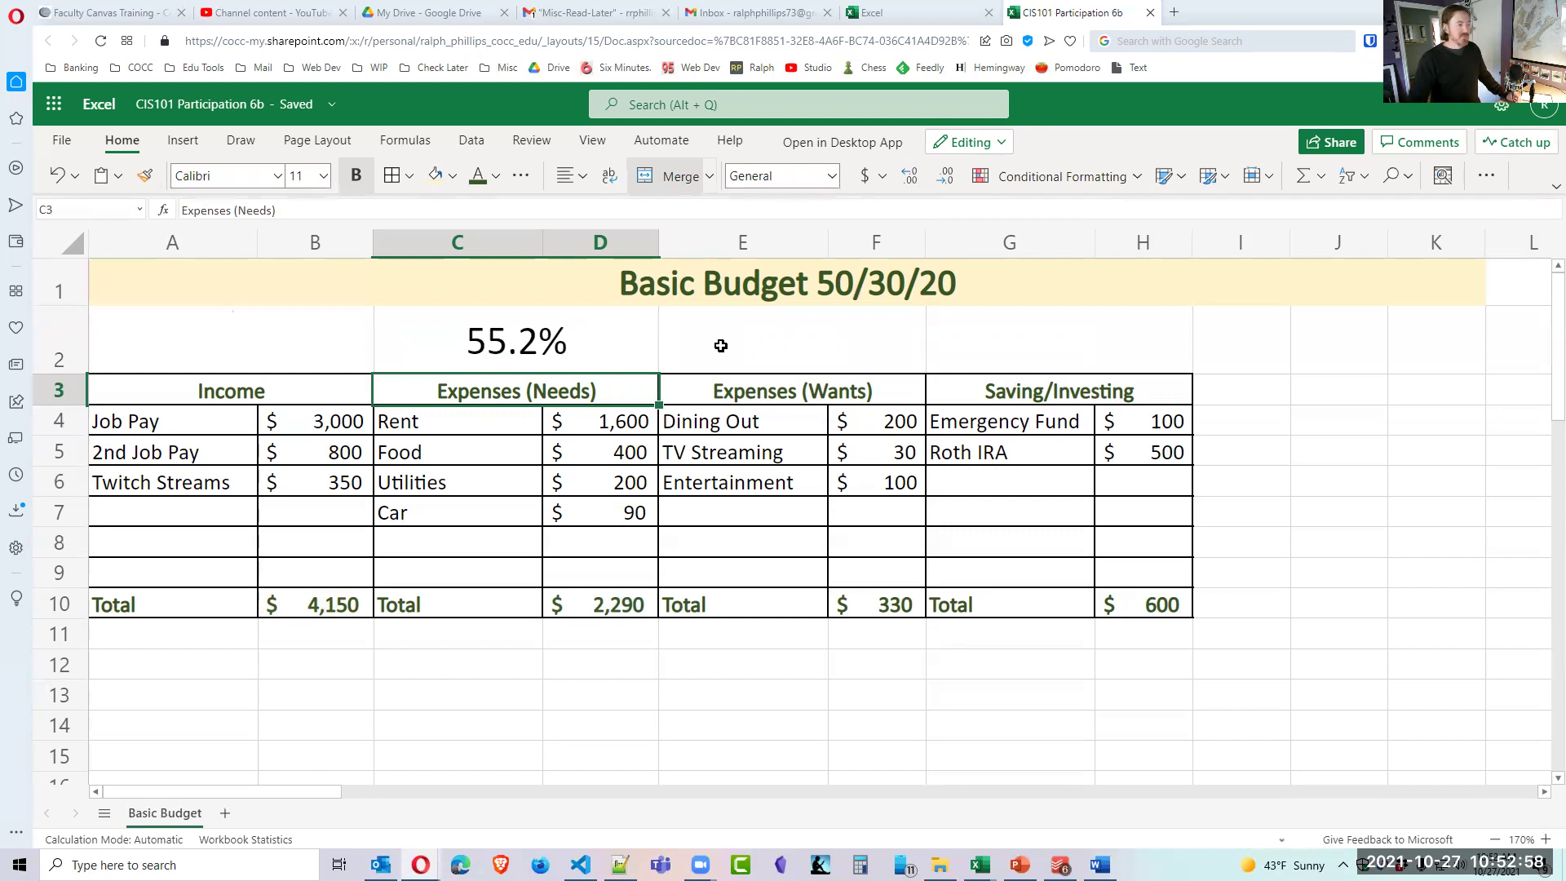
double_click(610, 334)
left_click_drag(482, 334, 534, 330)
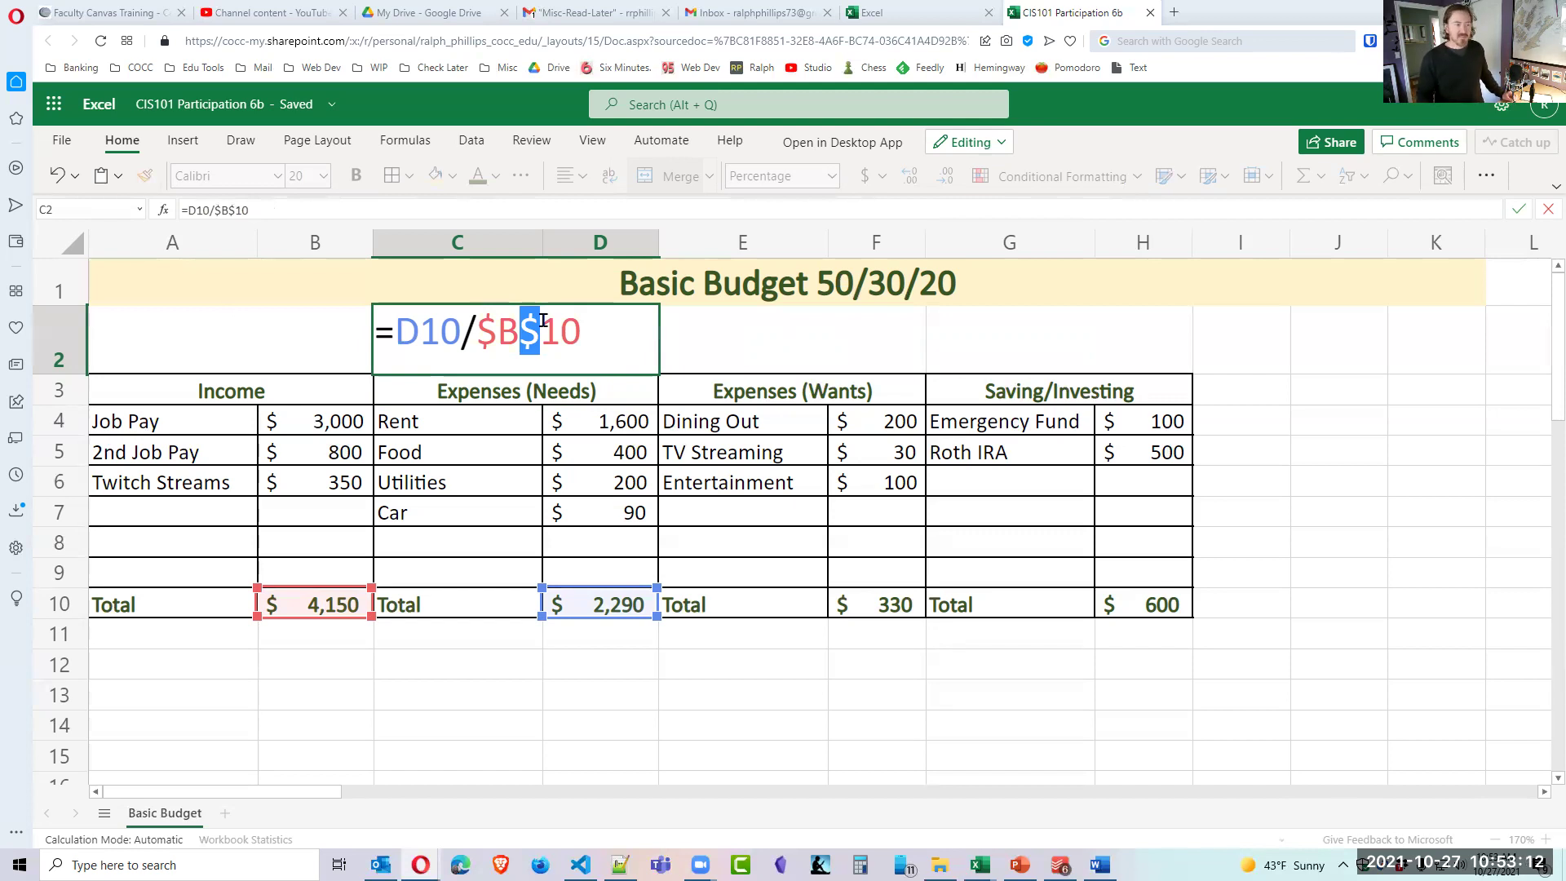
key("Return")
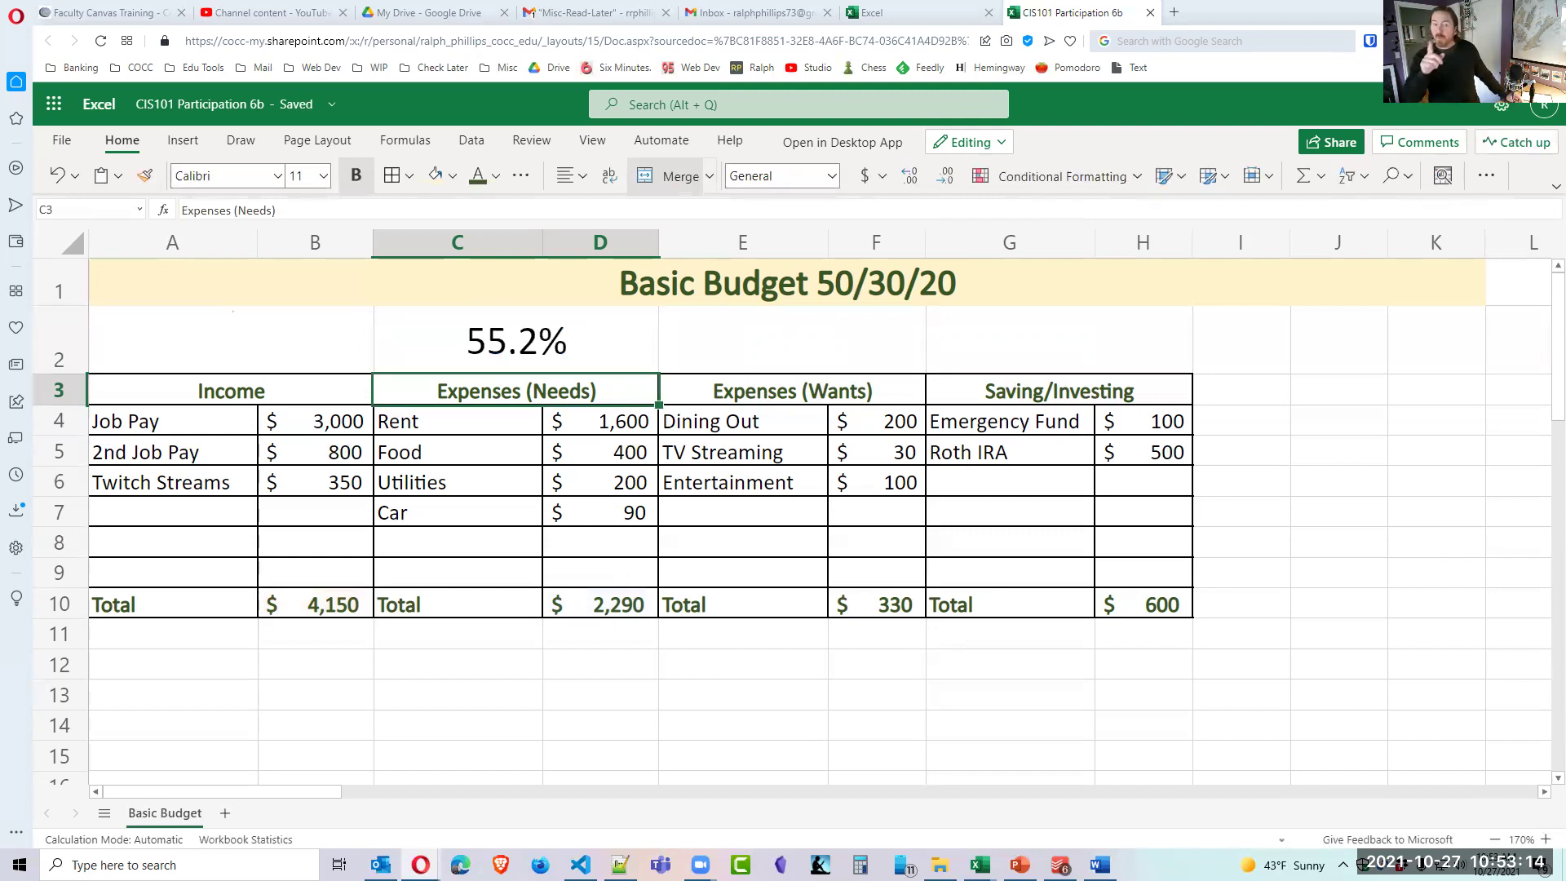
Copy the C2 formula with the absolute reference into E2:H2 above the Wants and Saving/Investing columns.
left_click(597, 338)
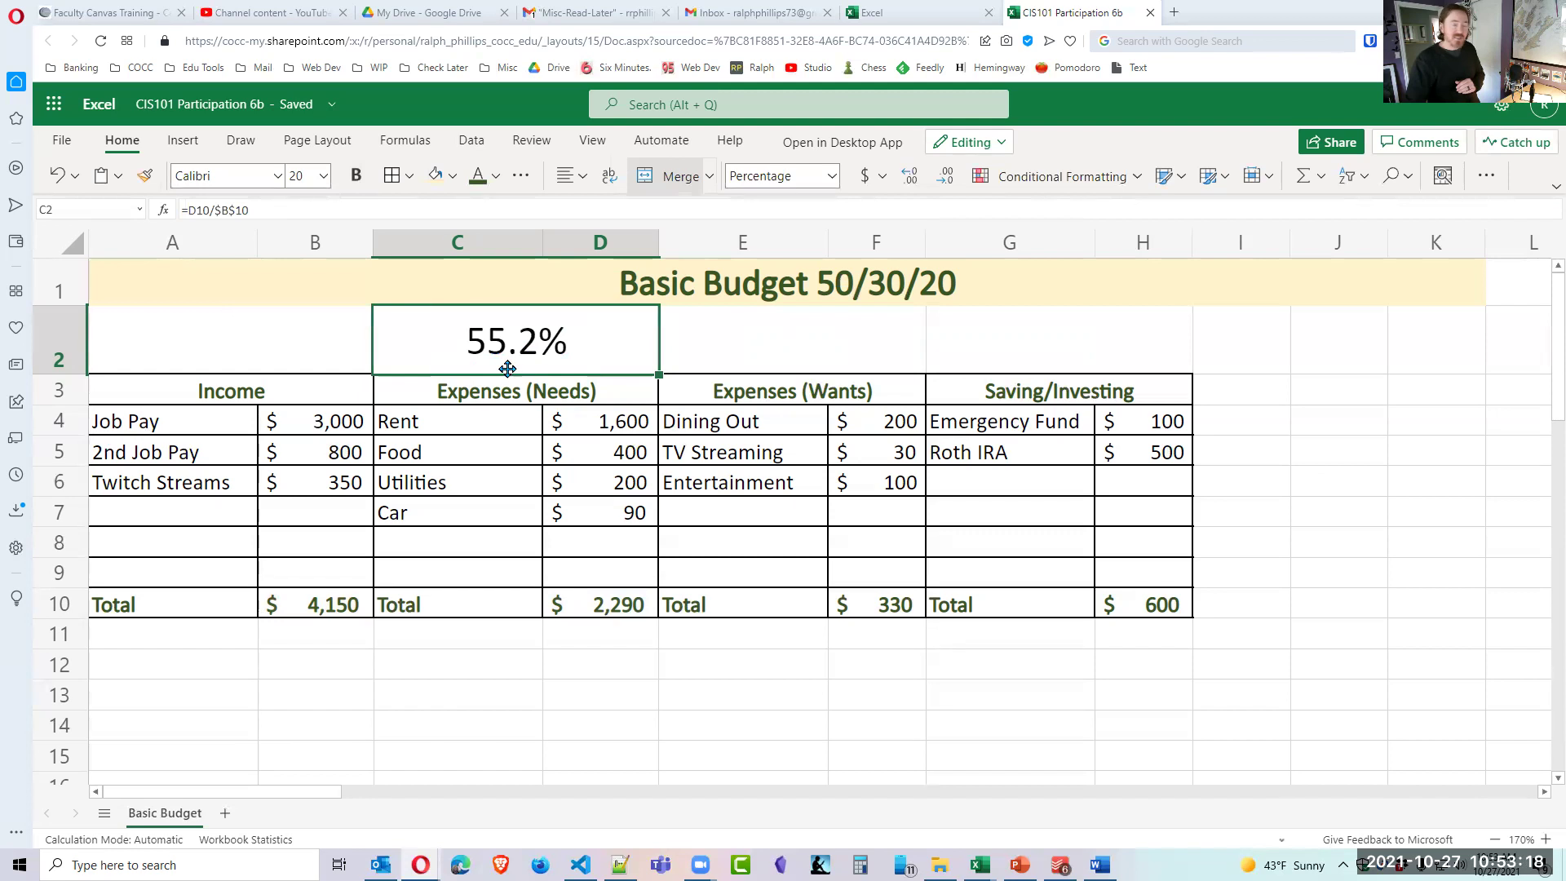
key("ctrl+c")
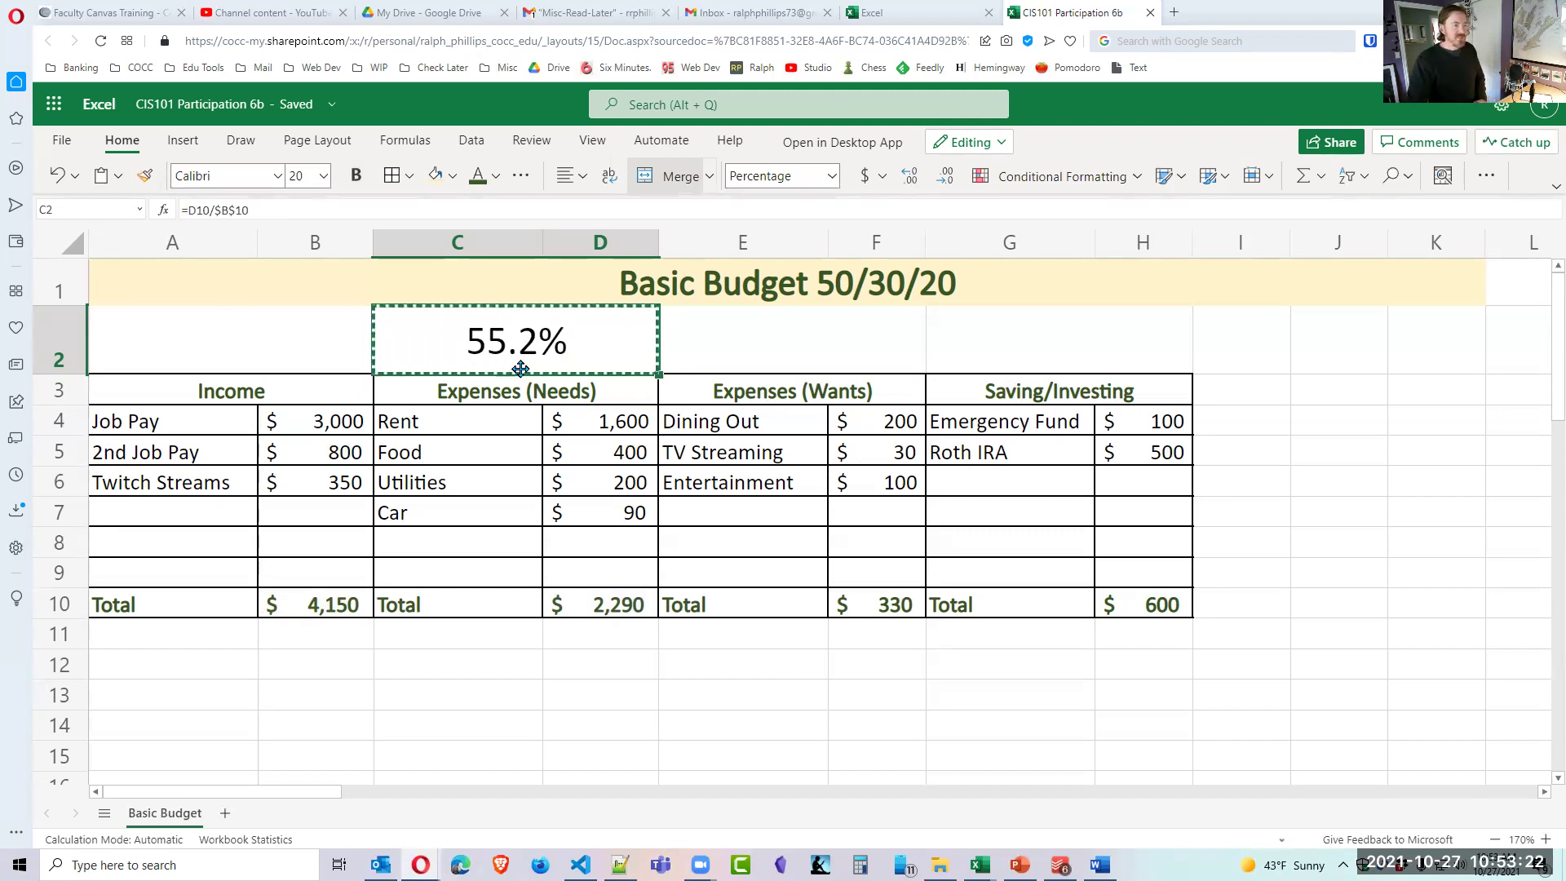
left_click_drag(791, 344, 938, 349)
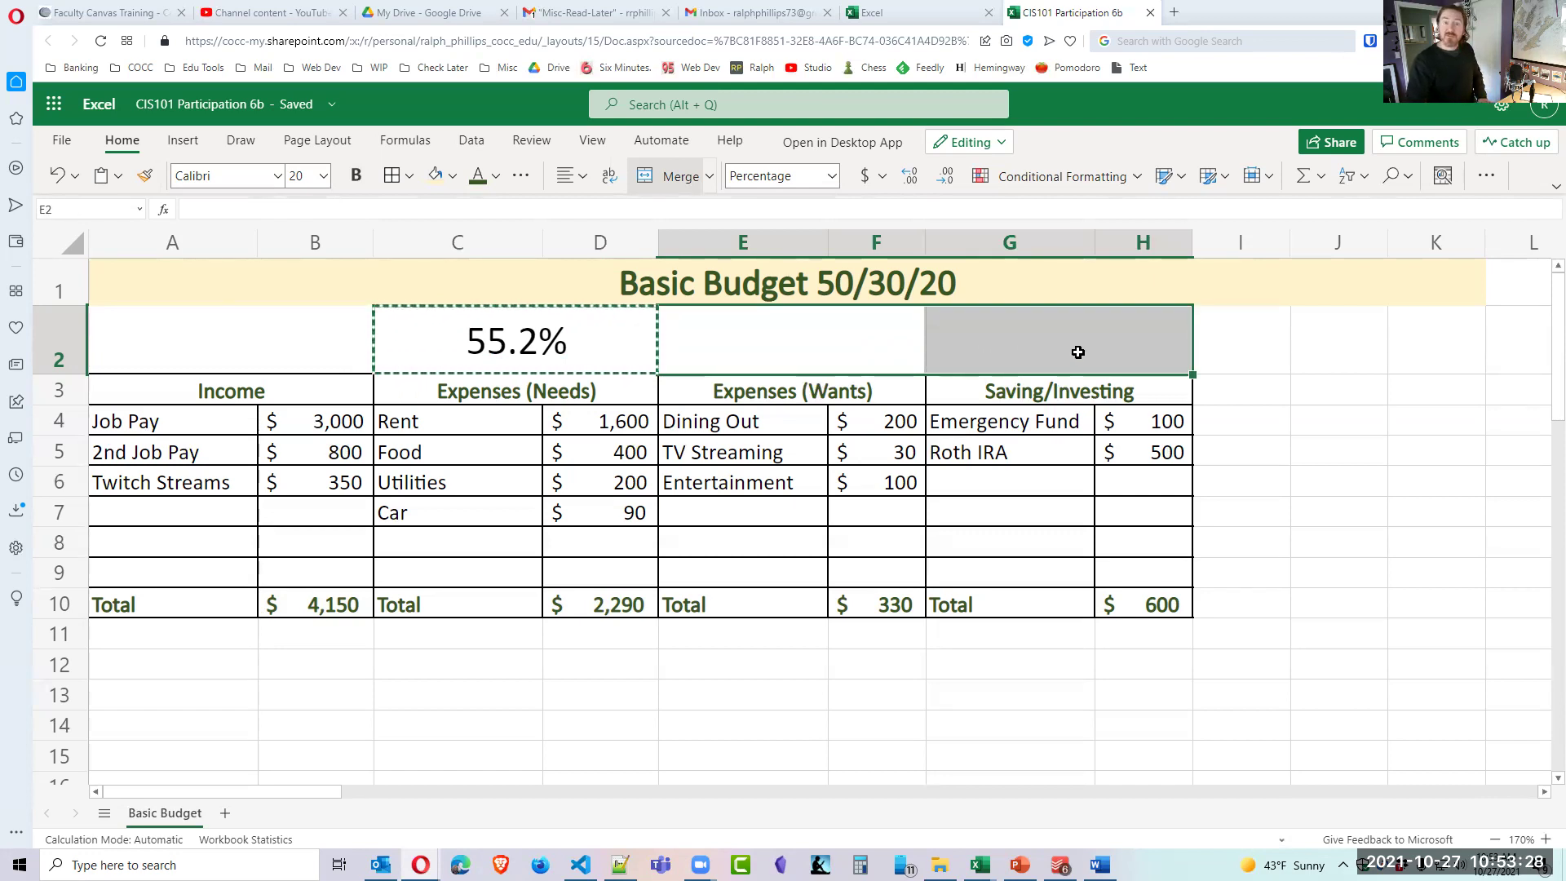
key("ctrl+v")
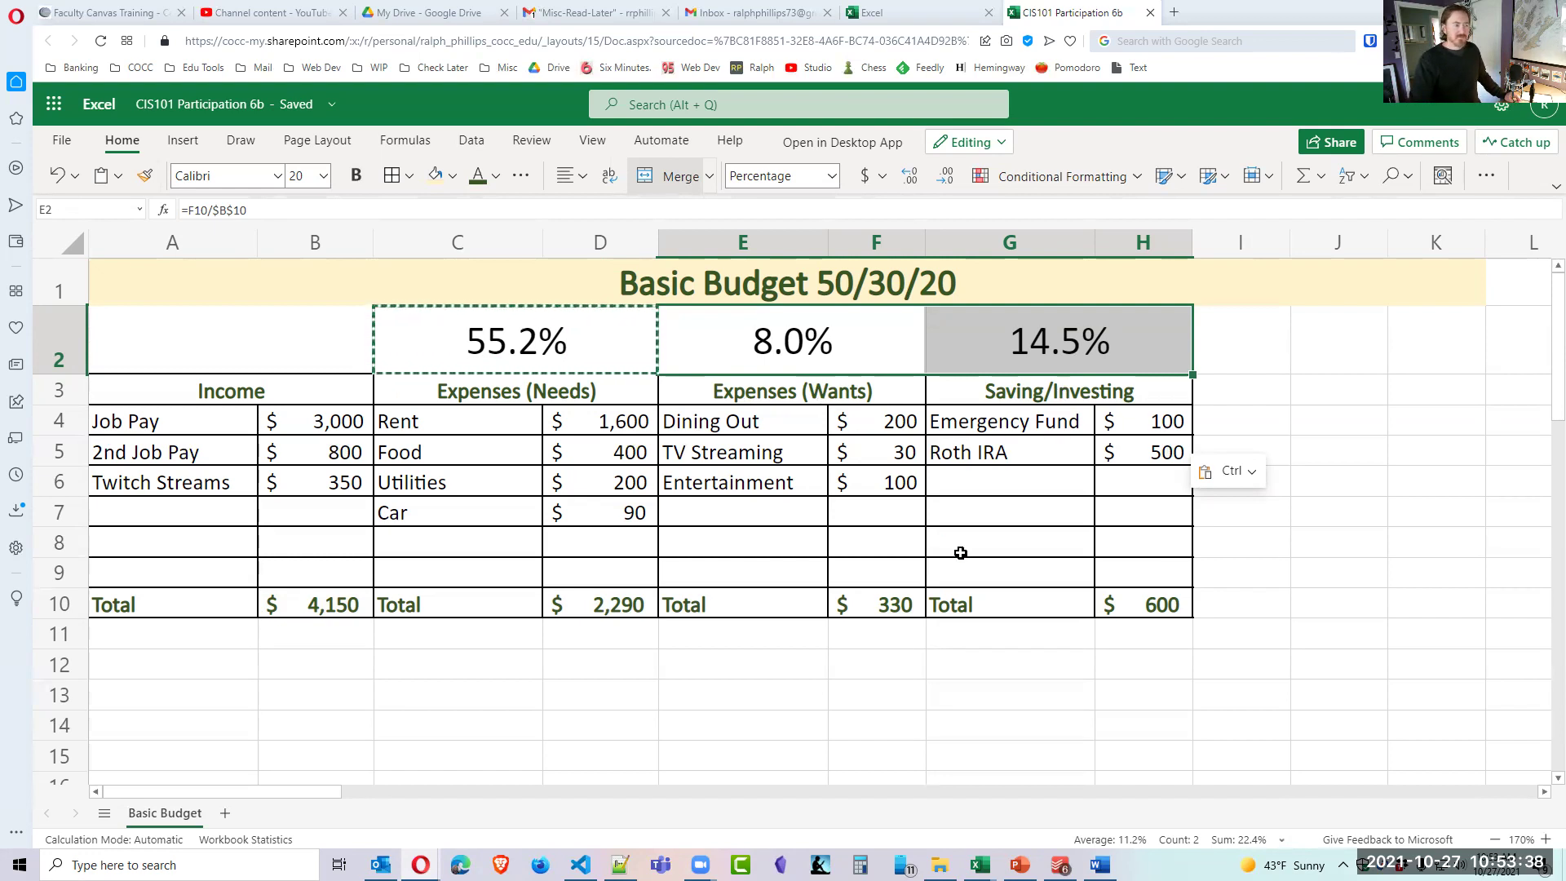
Check the cell references in the pasted percentage formulas in E2 and G2.
double_click(840, 355)
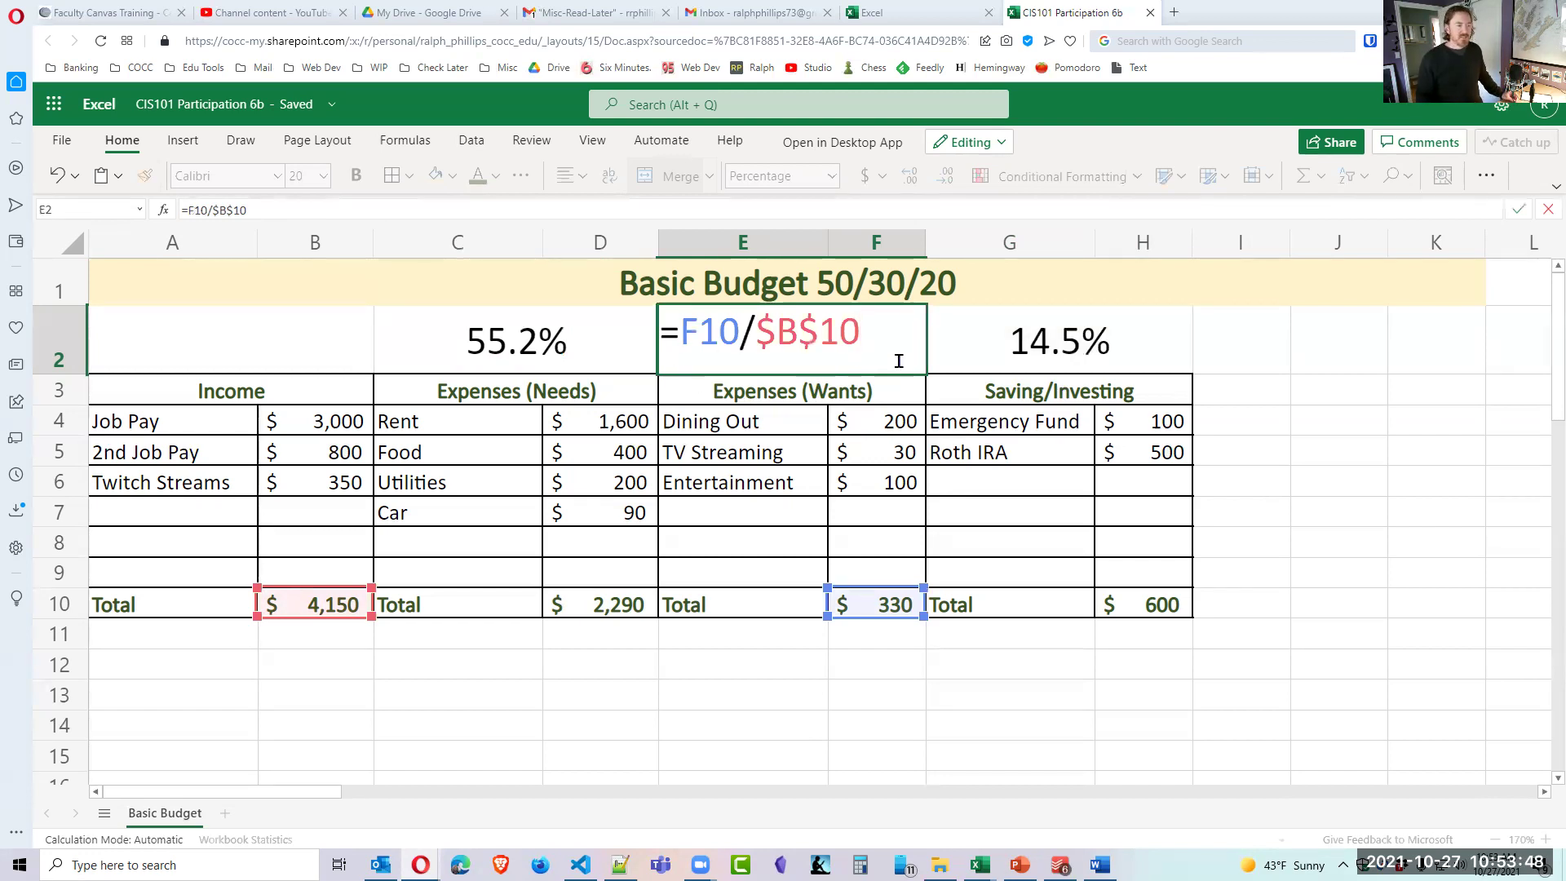
key("Return")
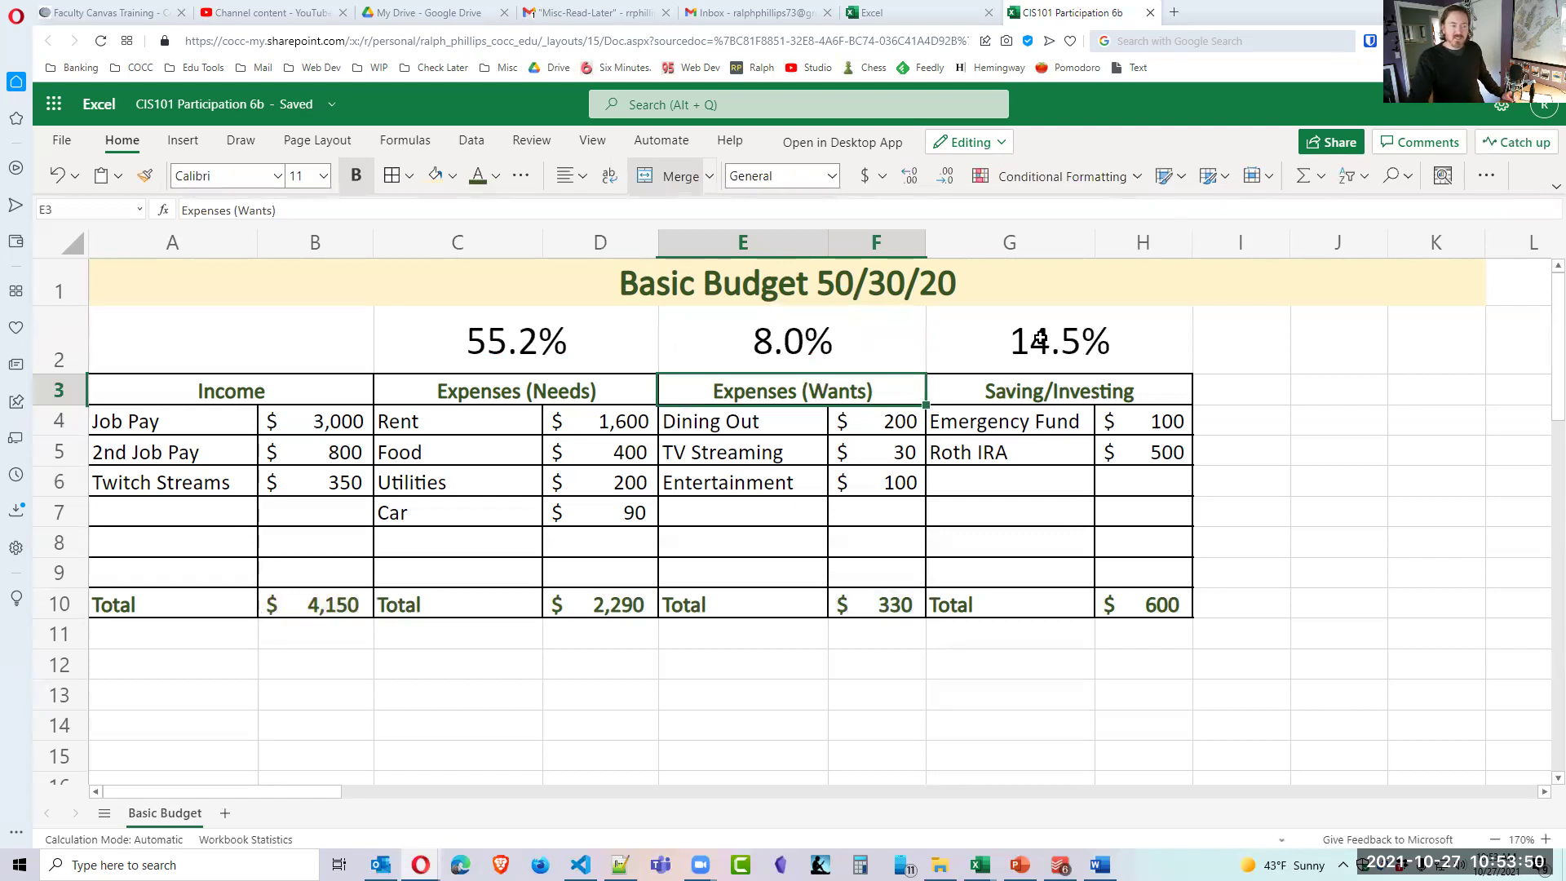
double_click(1096, 347)
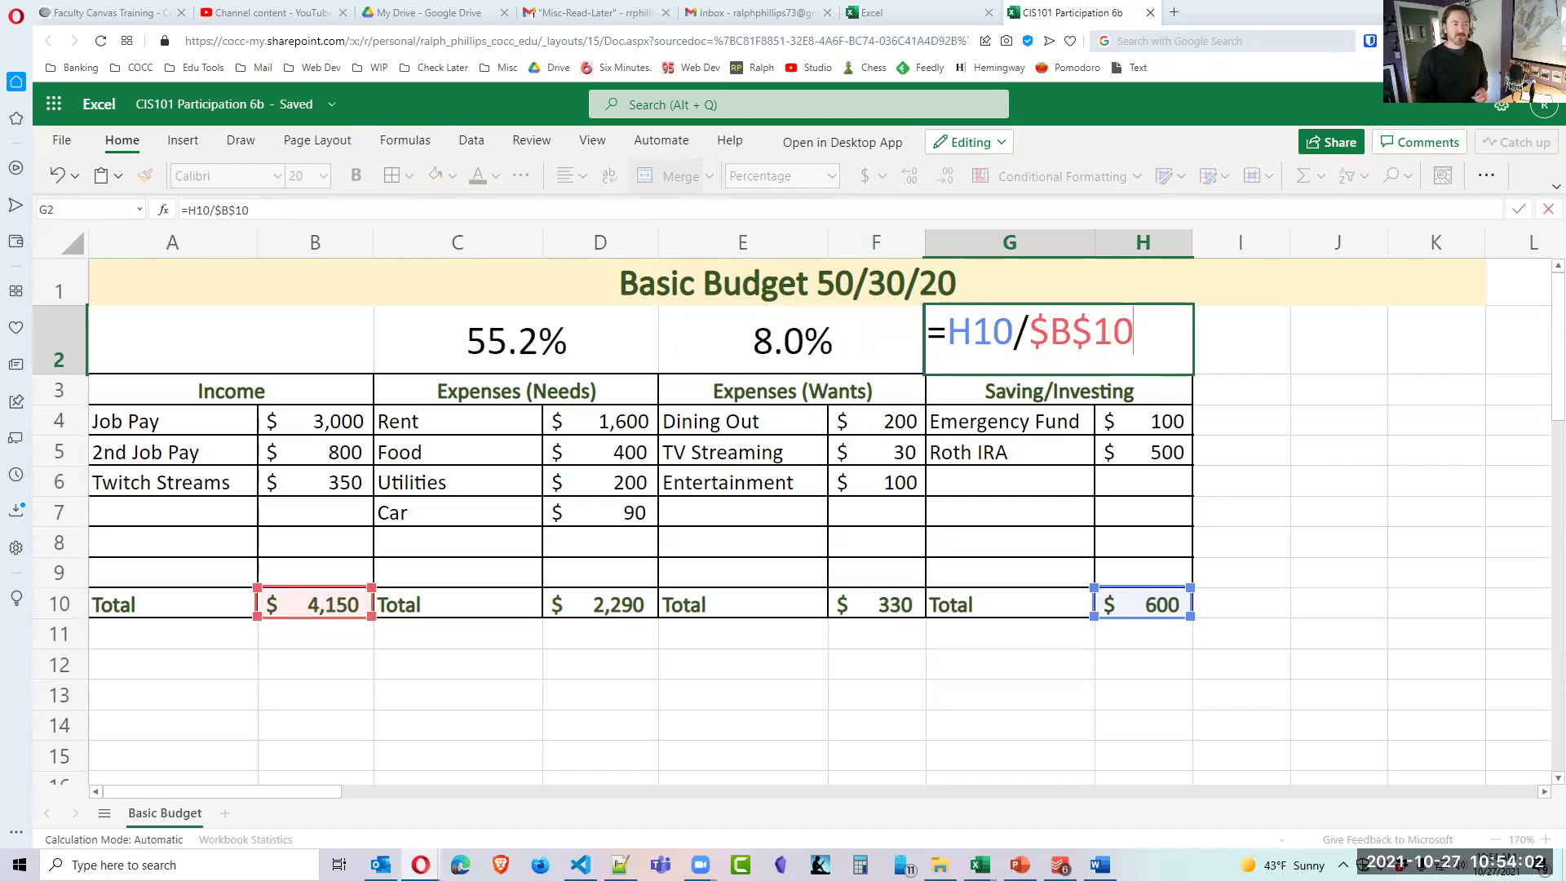
key("Return")
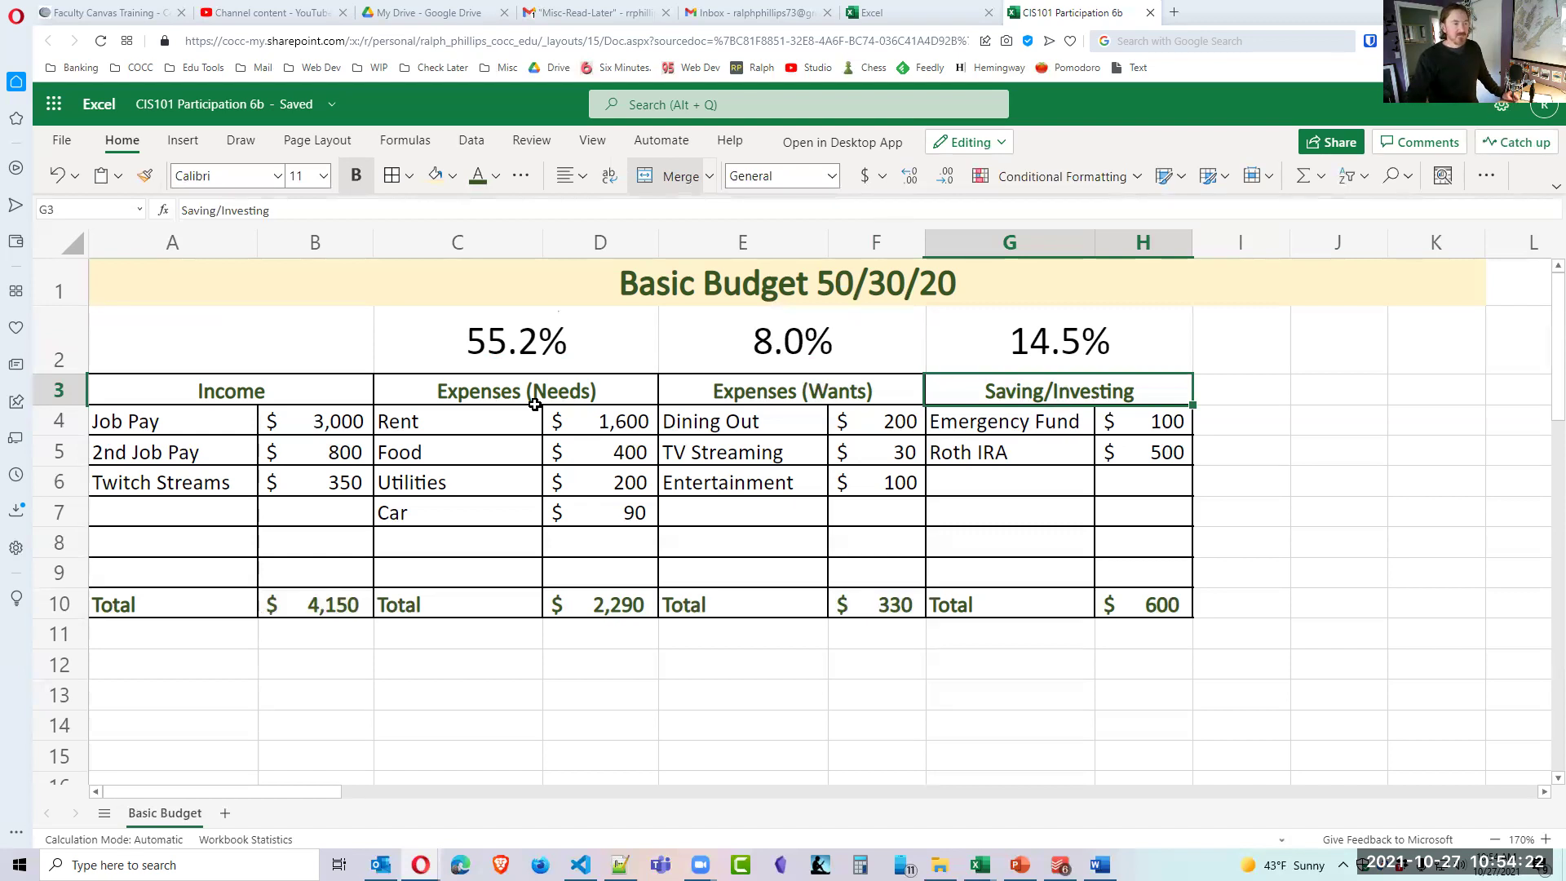
left_click(784, 422)
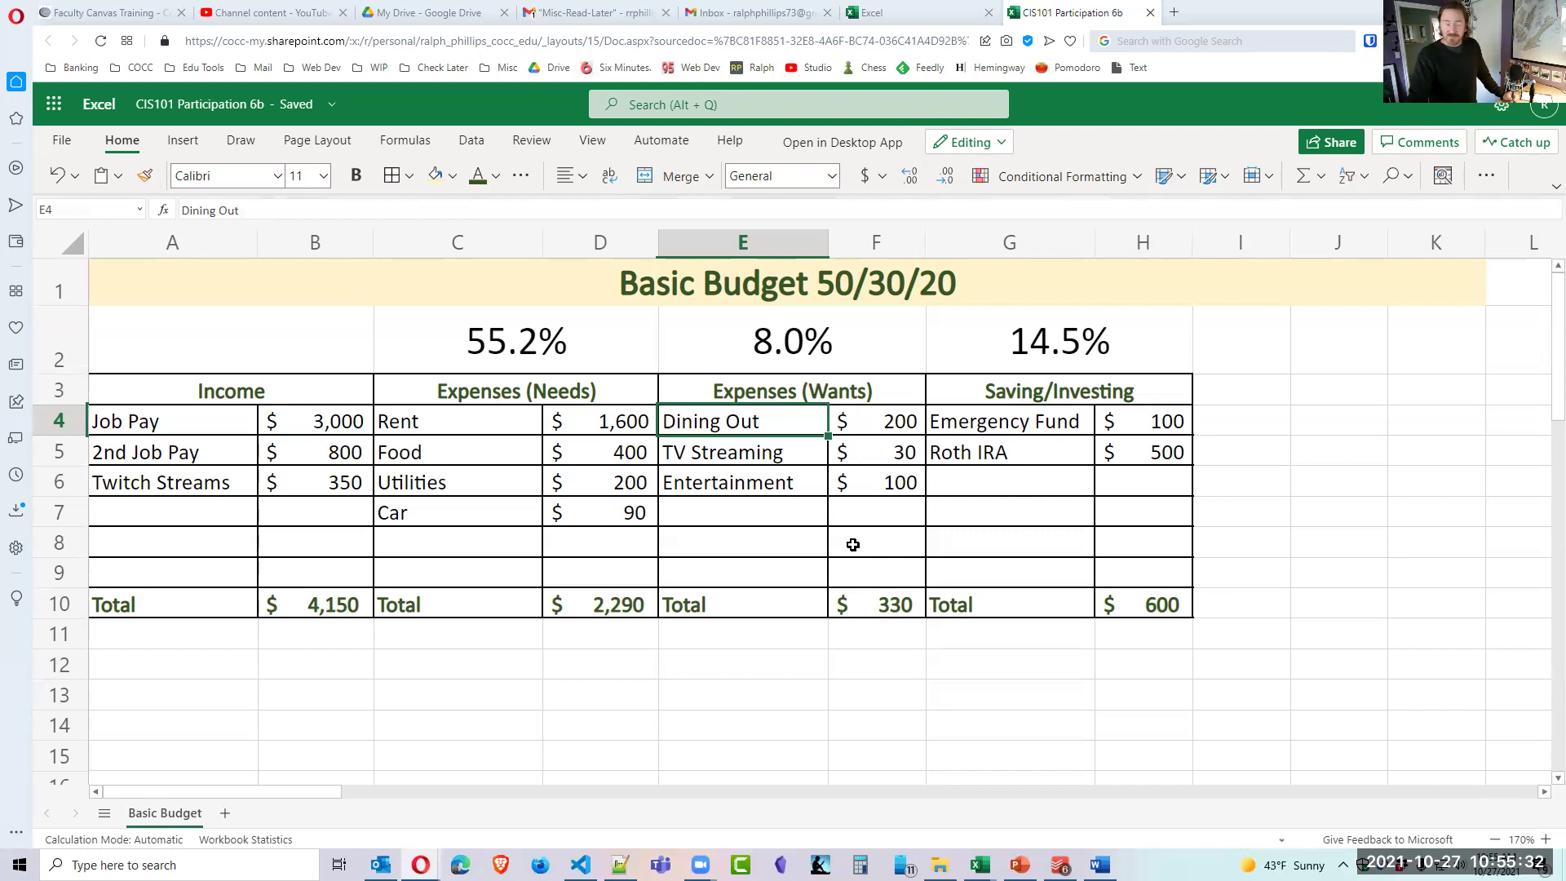
left_click(878, 575)
left_click(849, 522)
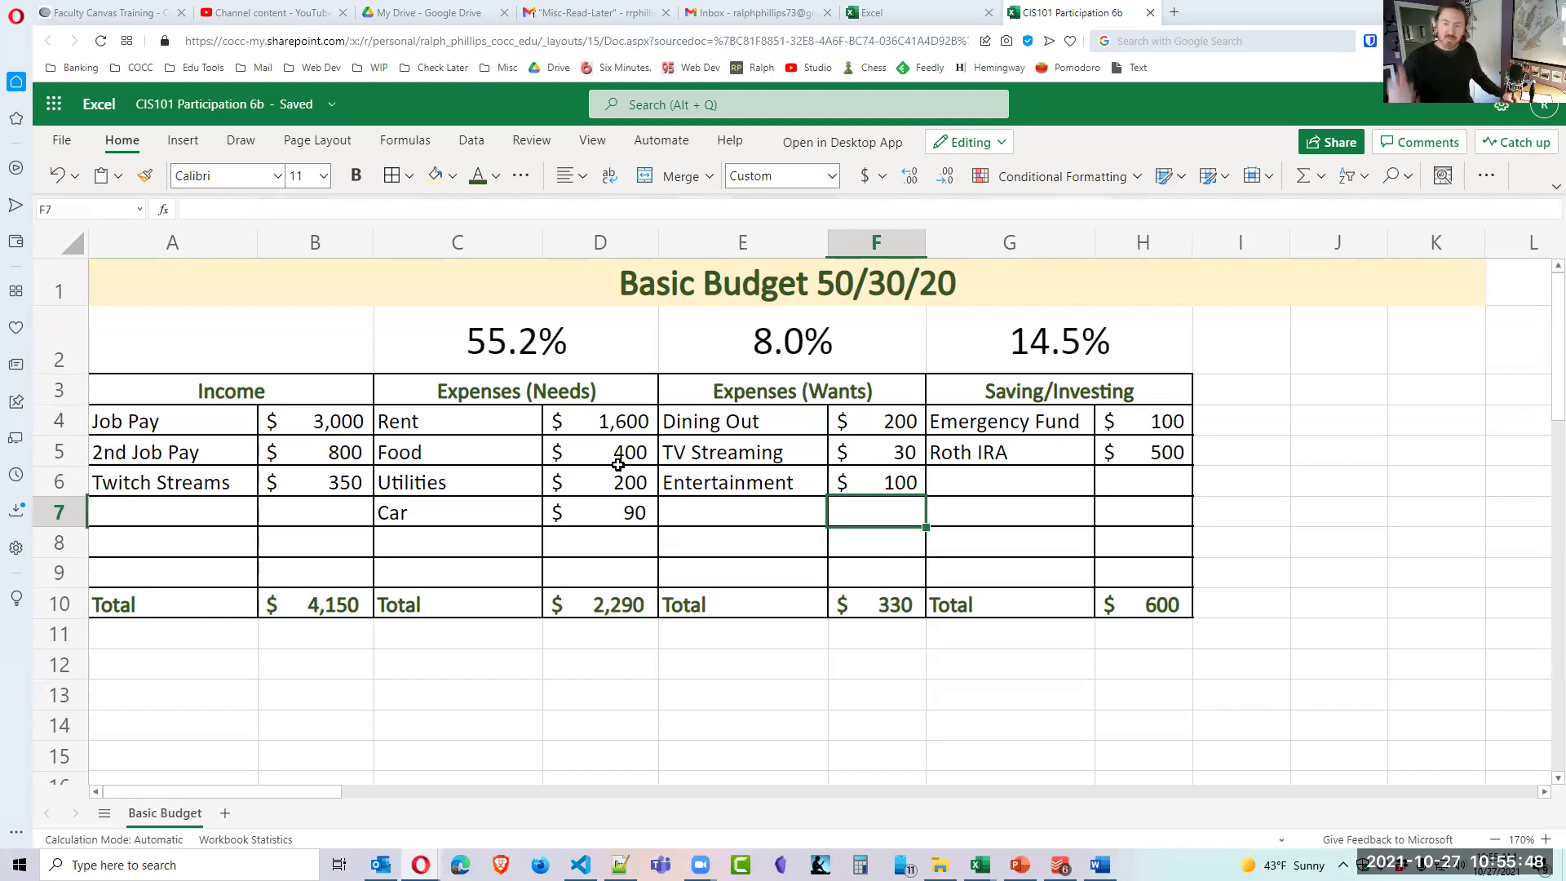
left_click(1036, 509)
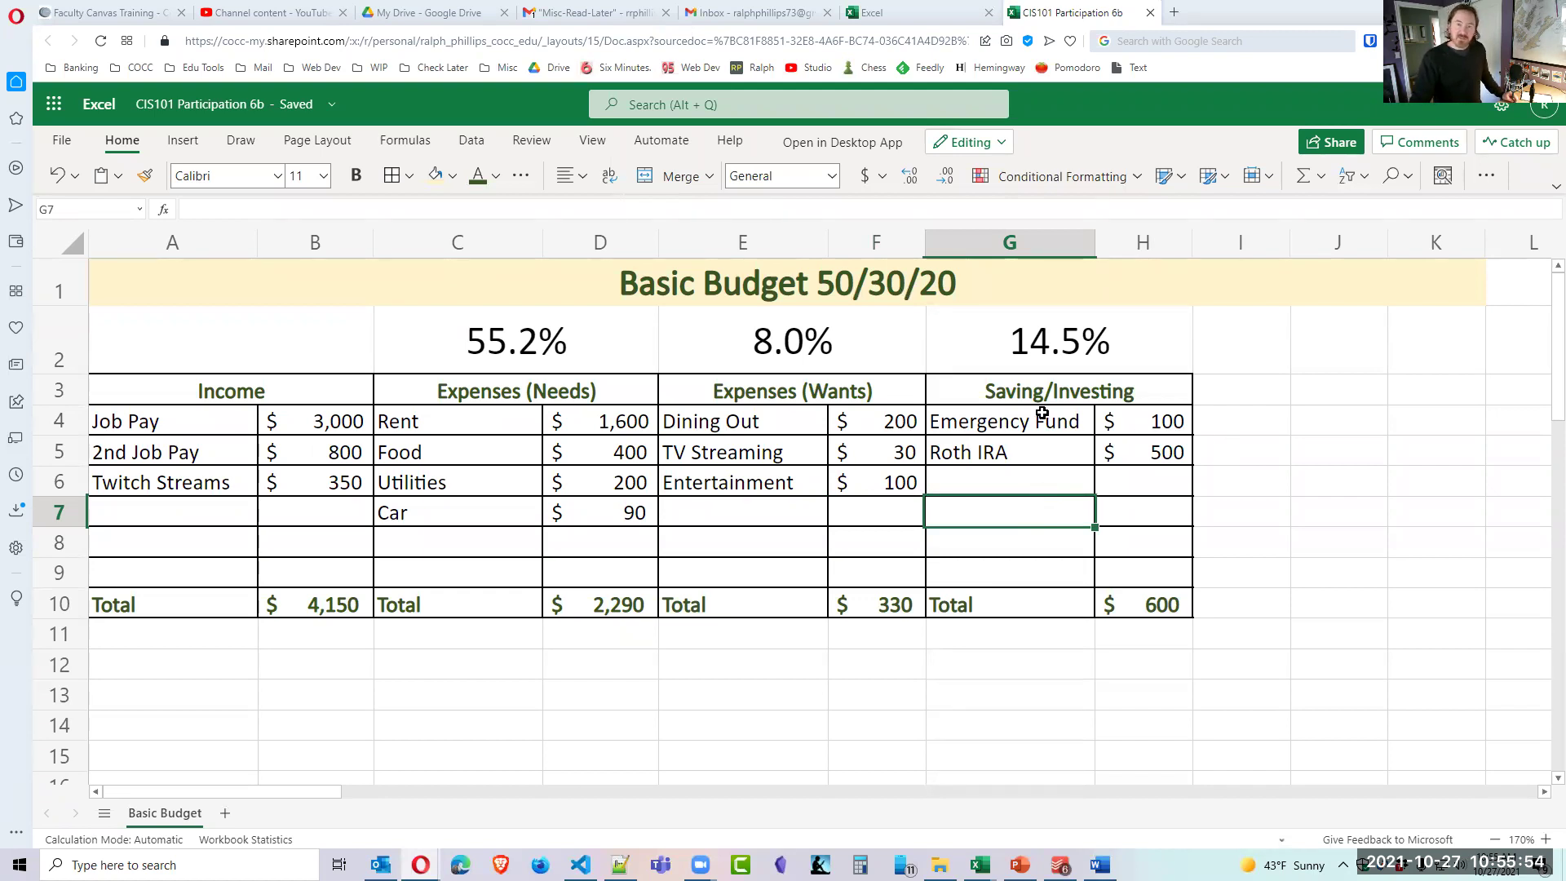
left_click(981, 550)
left_click(988, 490)
left_click(1142, 485)
left_click(1043, 500)
left_click(1045, 492)
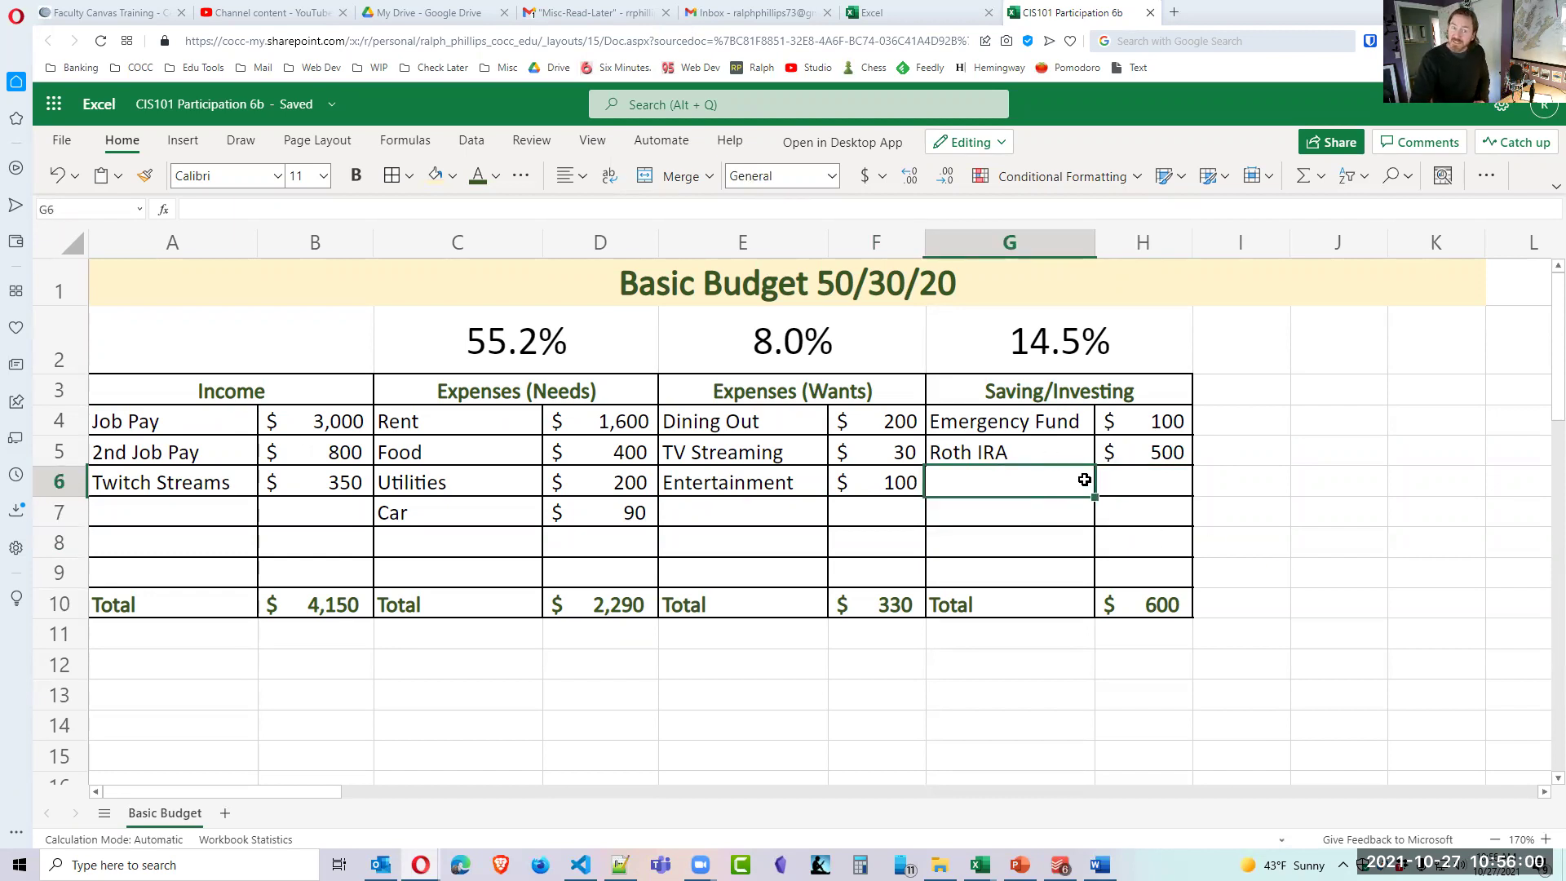
type("Tuit")
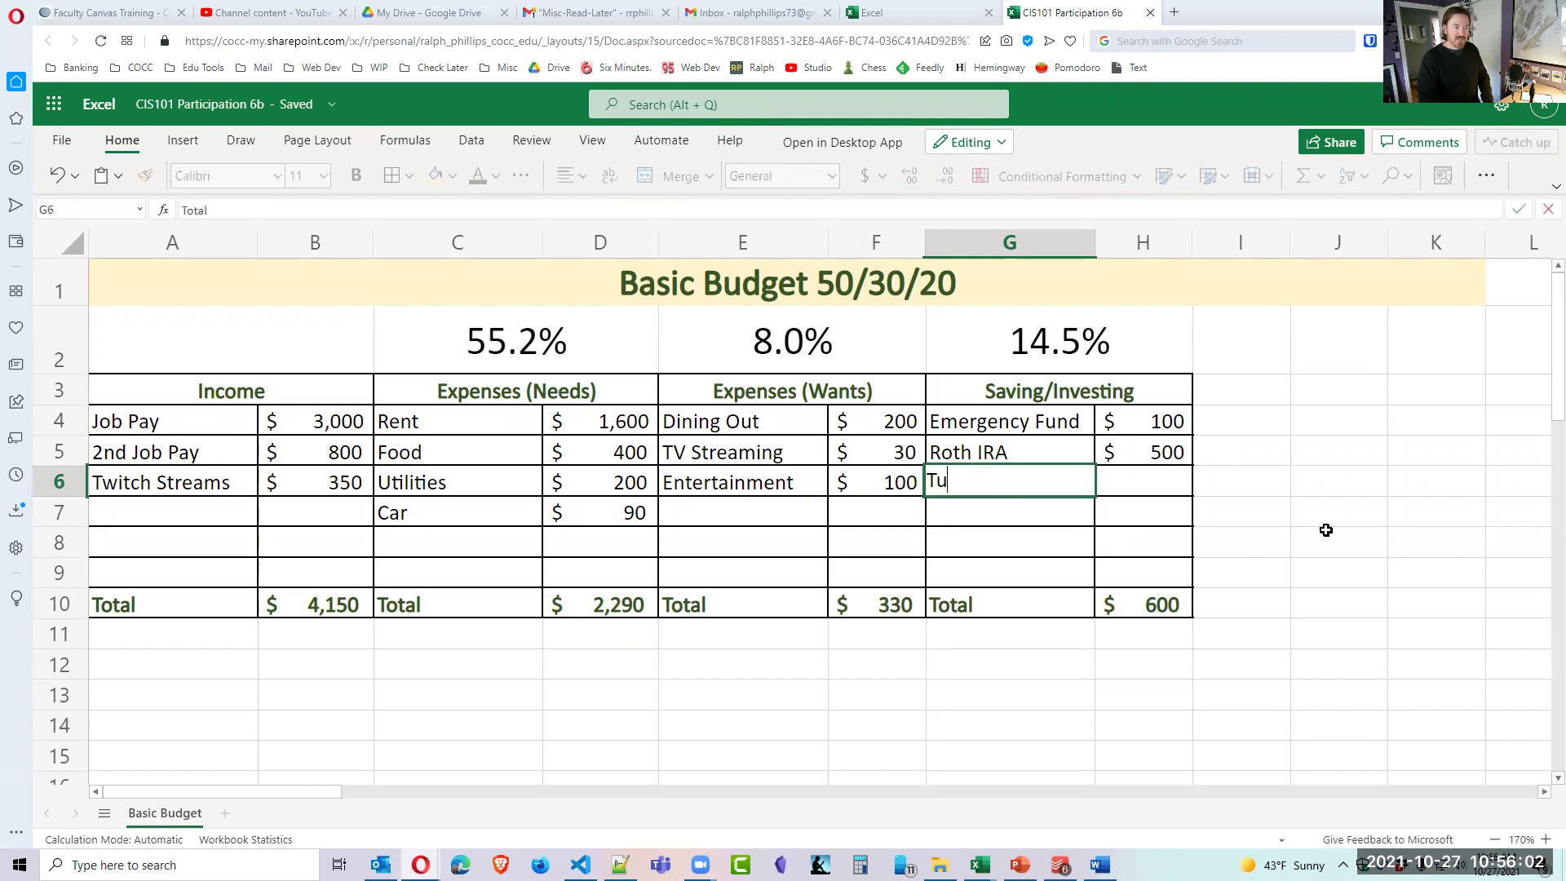
key("BackSpace")
key("BackSpace")
key("BackSpace")
key("BackSpace")
Add a Schooling item with an amount of 680 below Roth IRA in the Saving/Investing section.
type("Schooling")
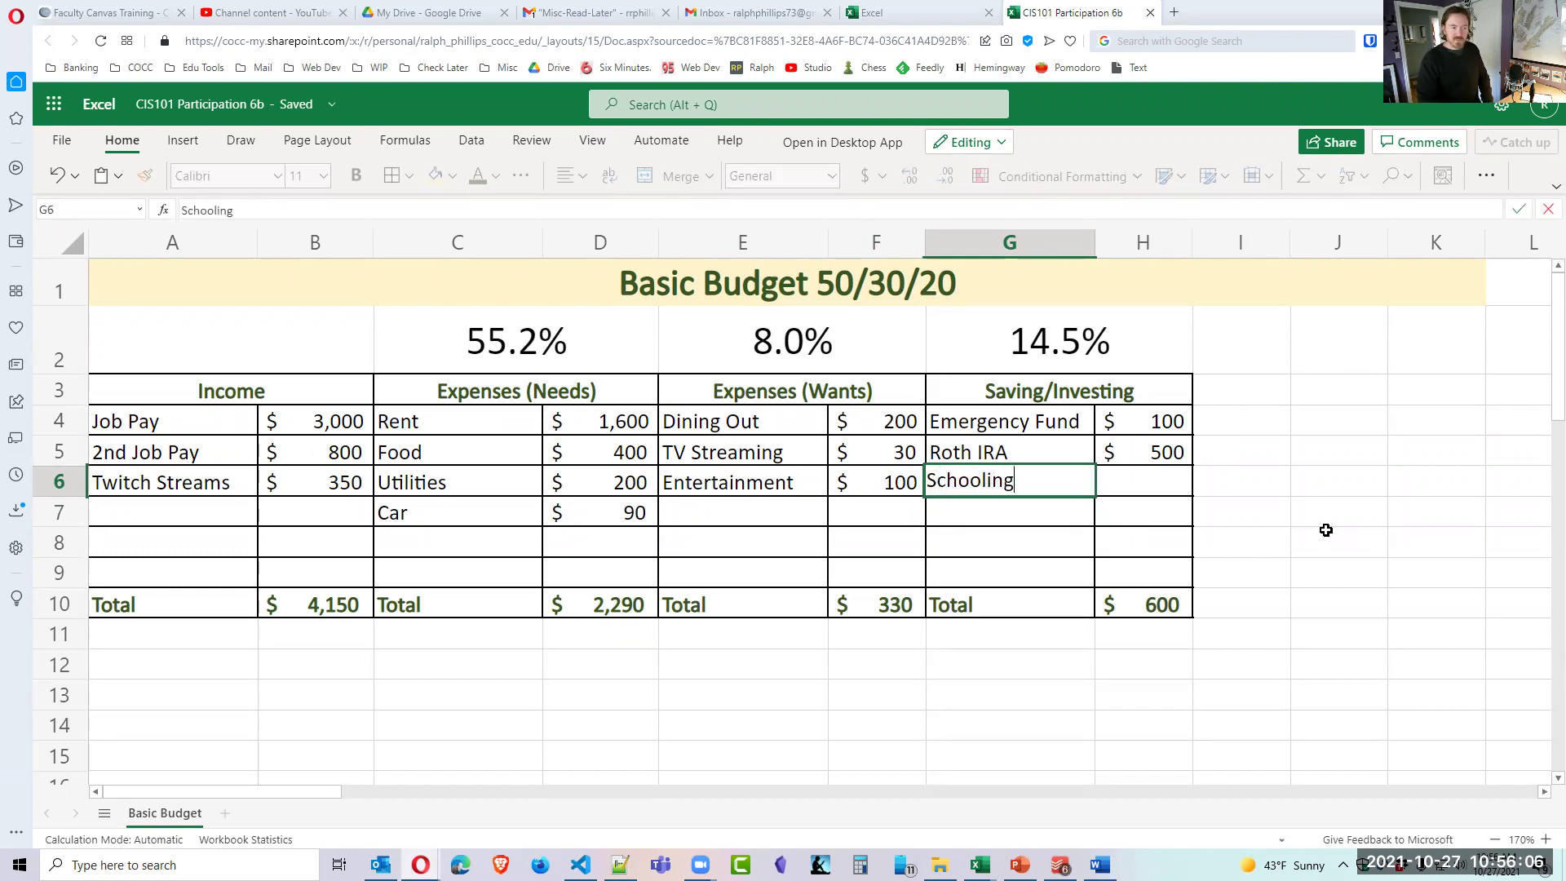
key("Return")
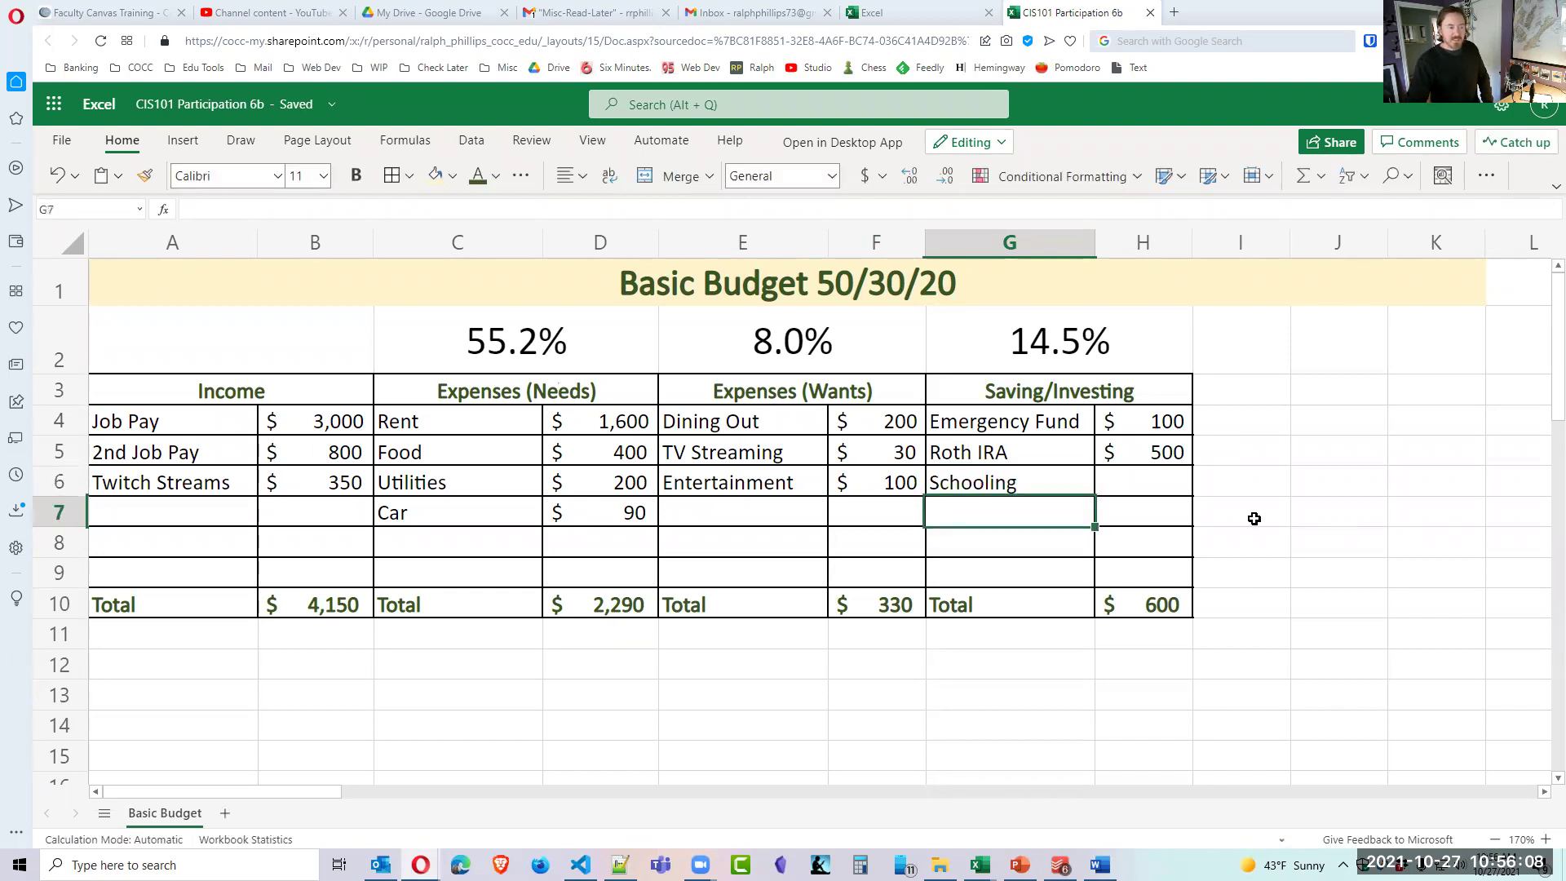
left_click(1150, 488)
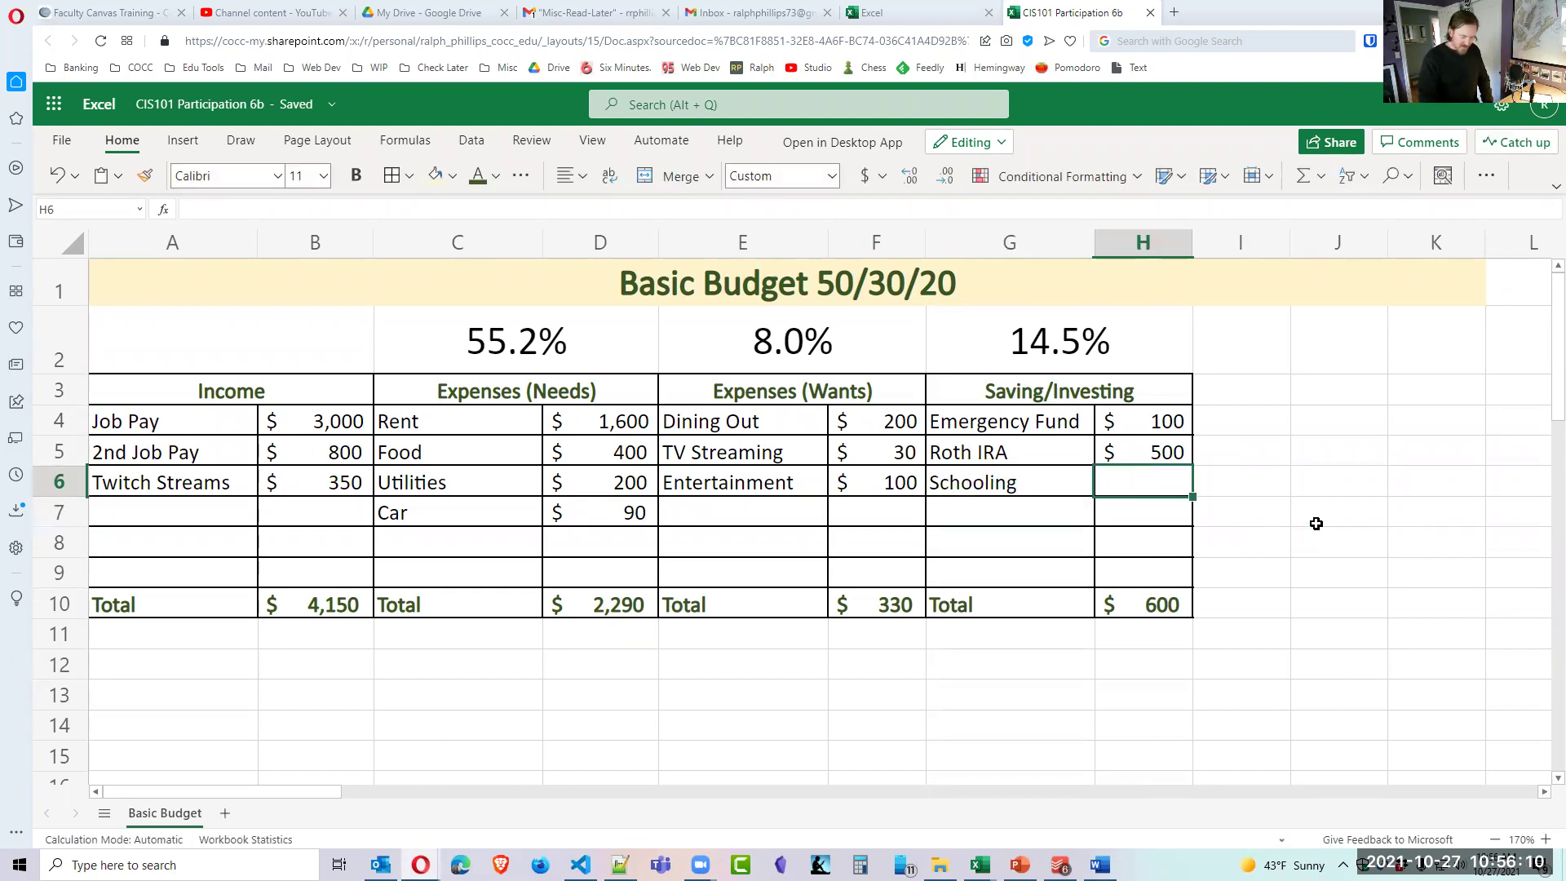
type("680")
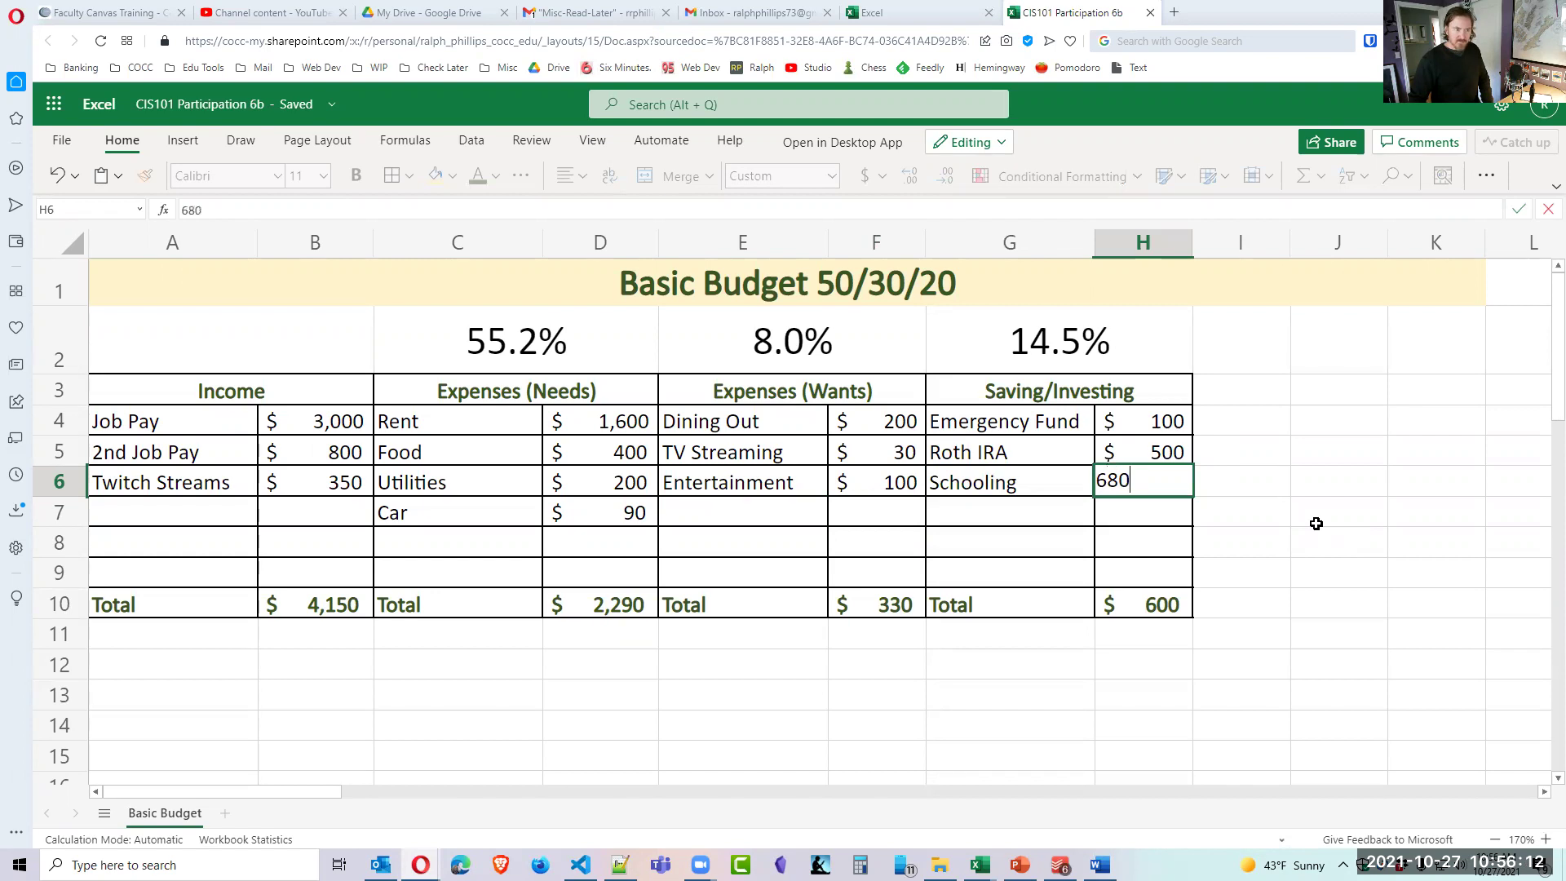
key("Return")
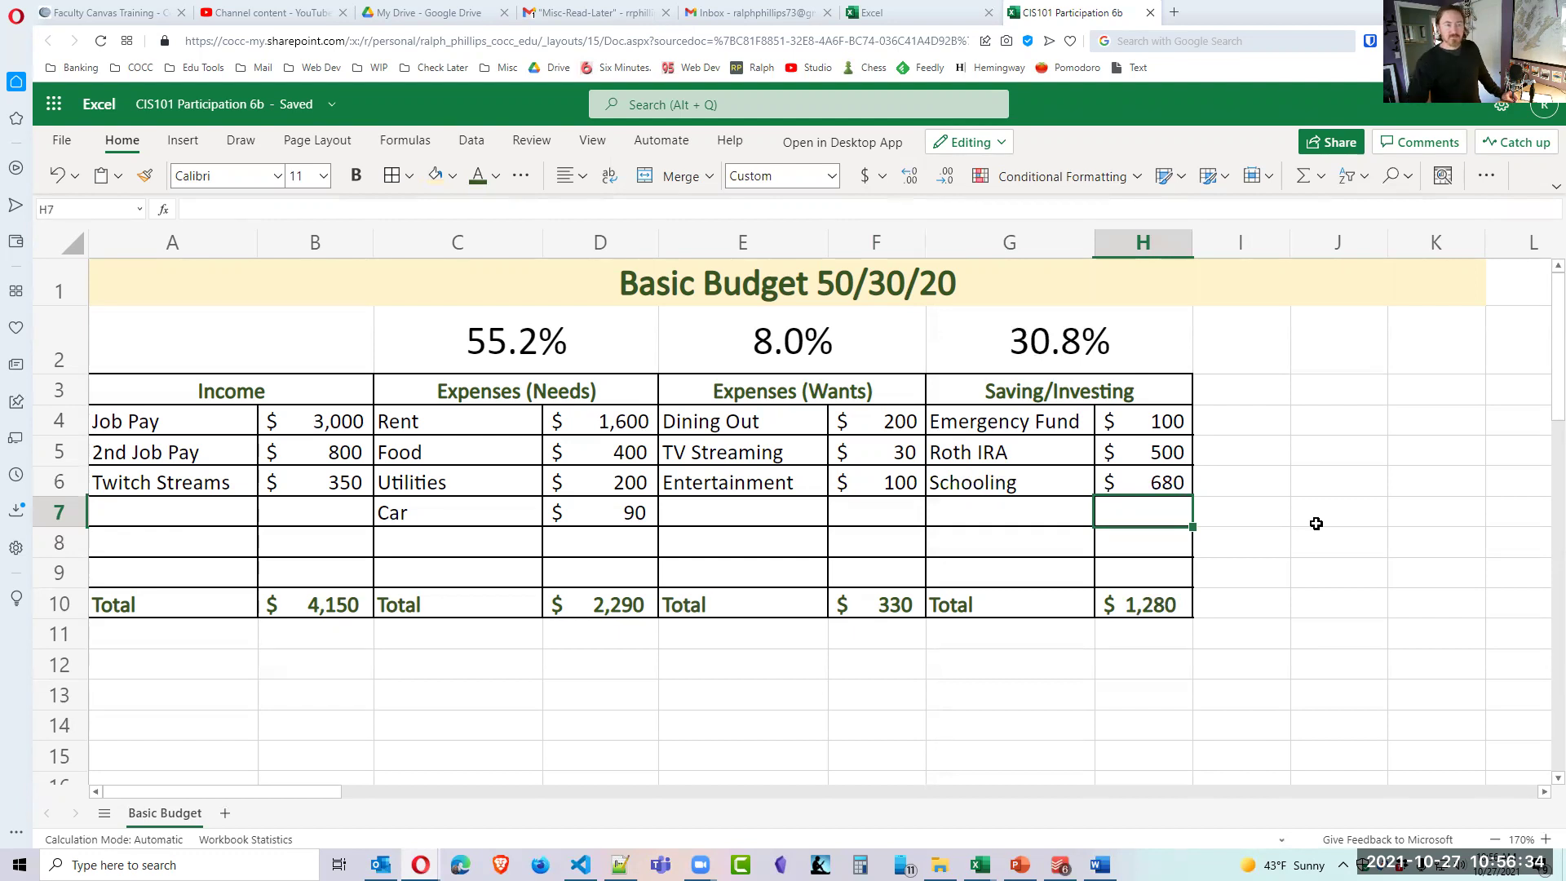
Start a tuition calculation beside the budget with the label credits in J3 and the value 14 in K3.
left_click(1338, 517)
left_click(1328, 400)
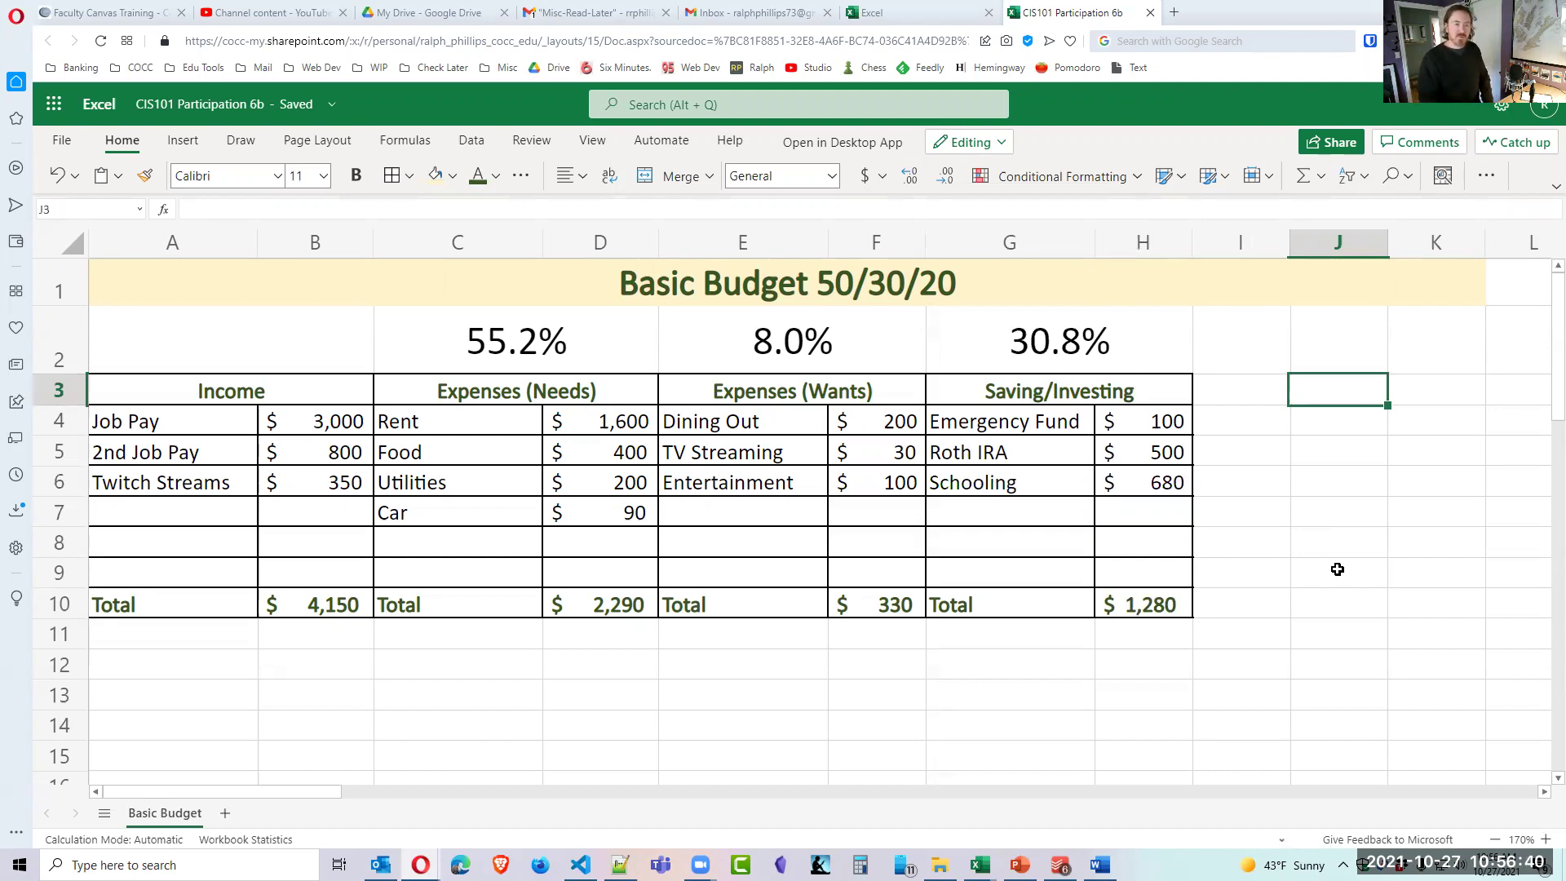
type("credits")
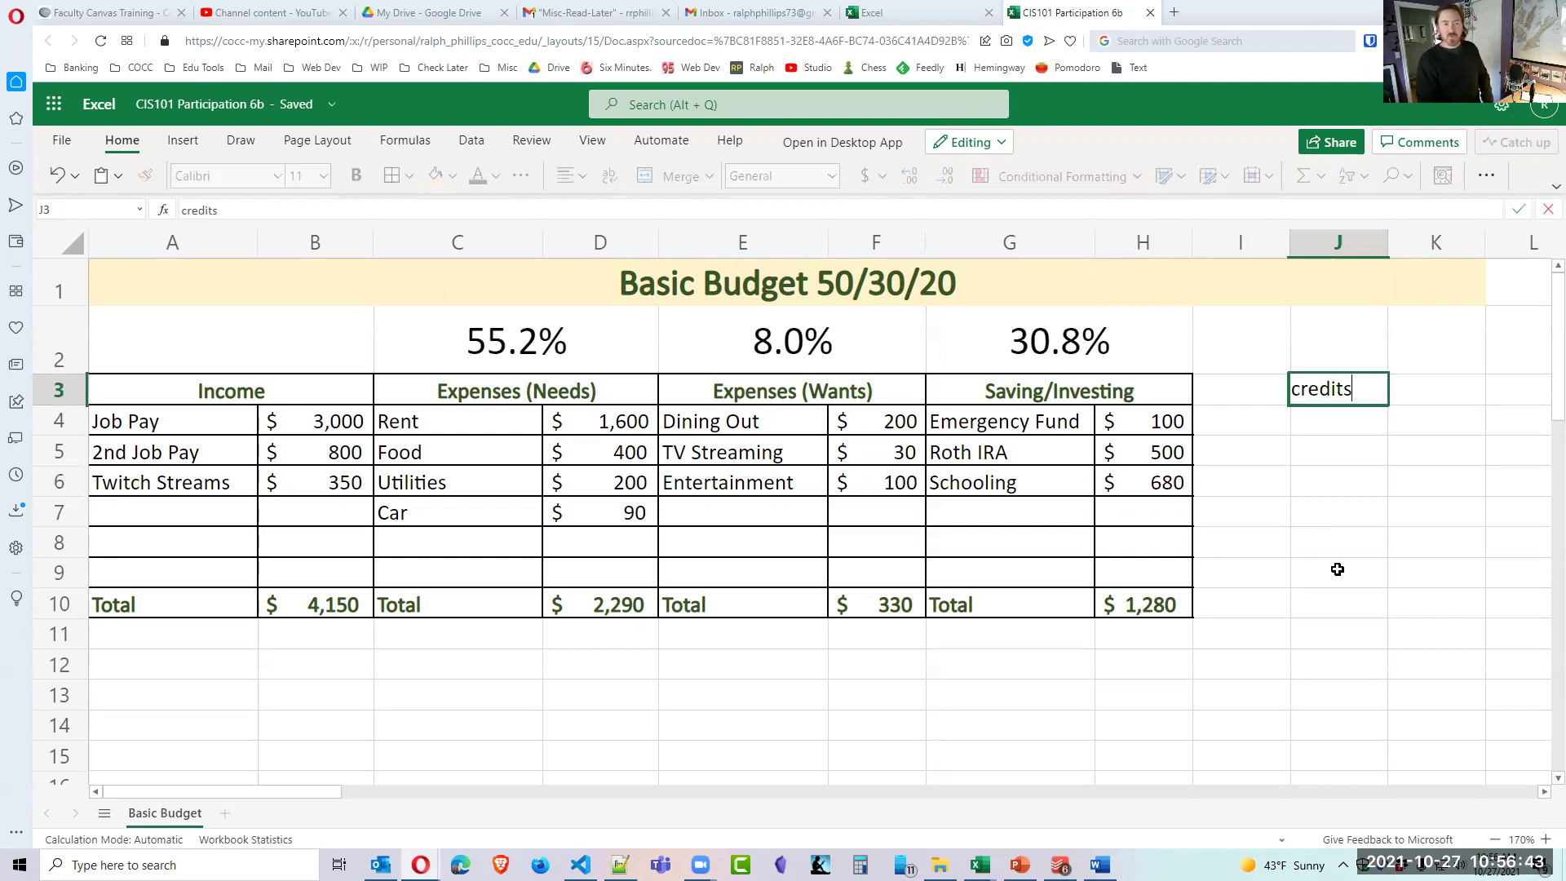
key("Tab")
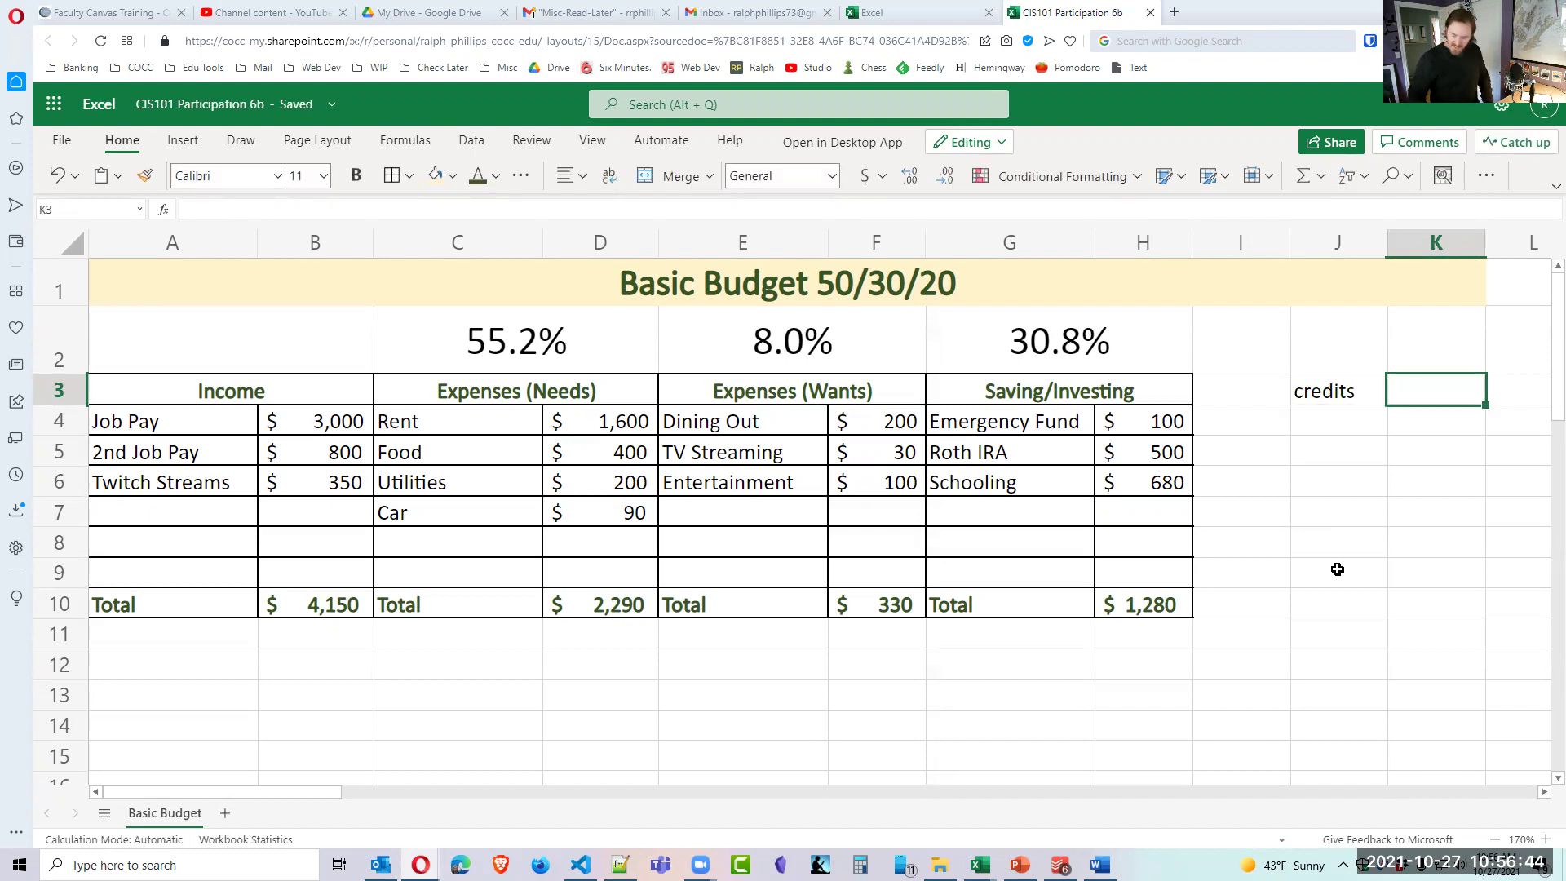
type("14")
key("Return")
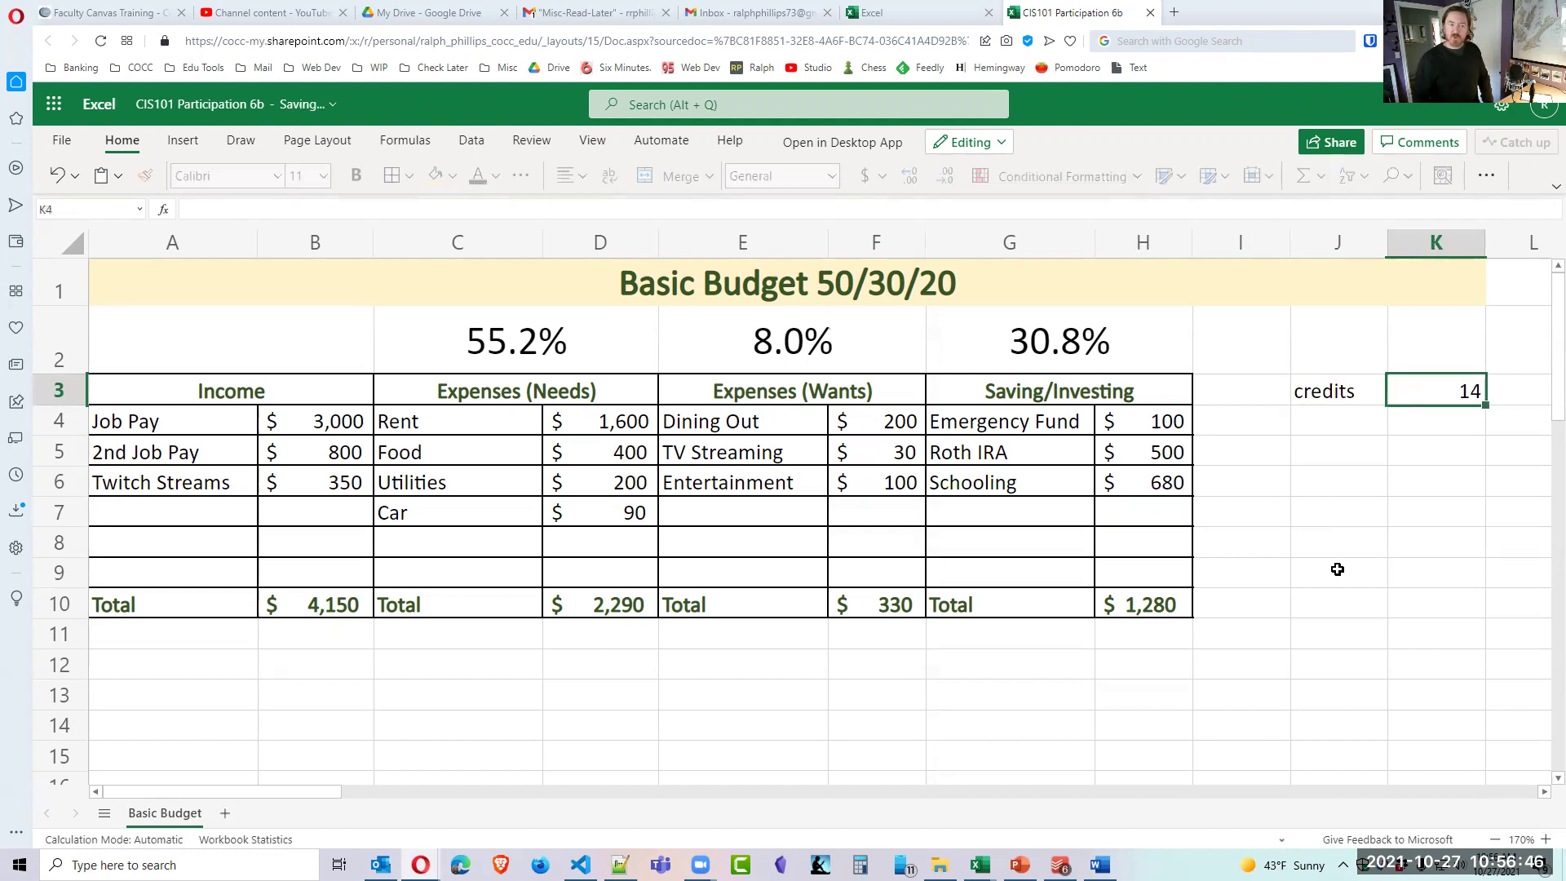
Add the label cost in J4 and the value 110 in K4, below the credits row.
key("Left")
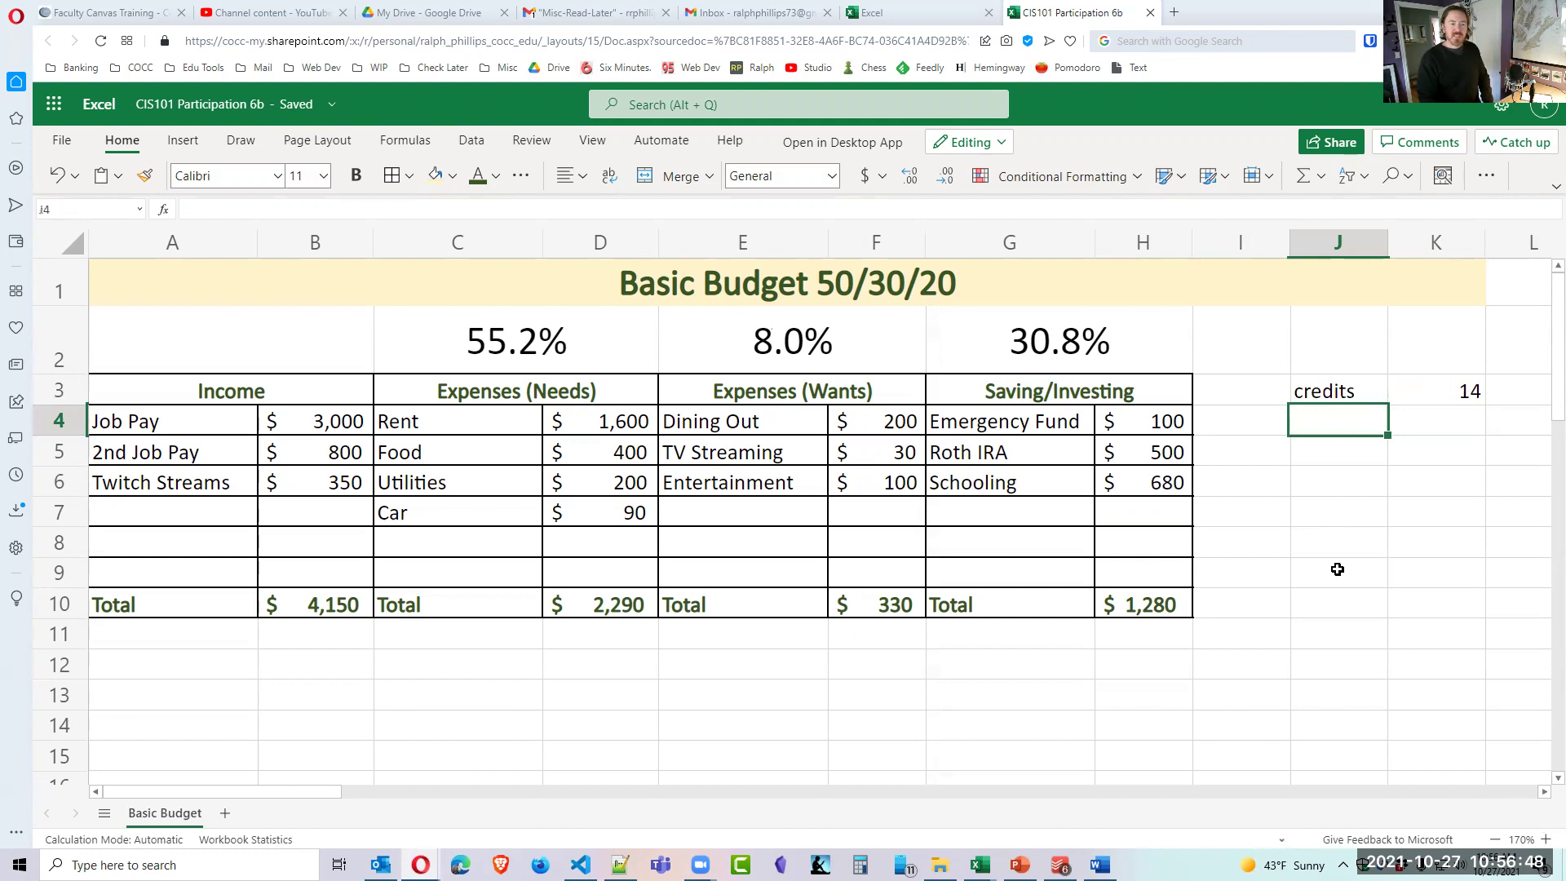
type("cost")
key("Tab")
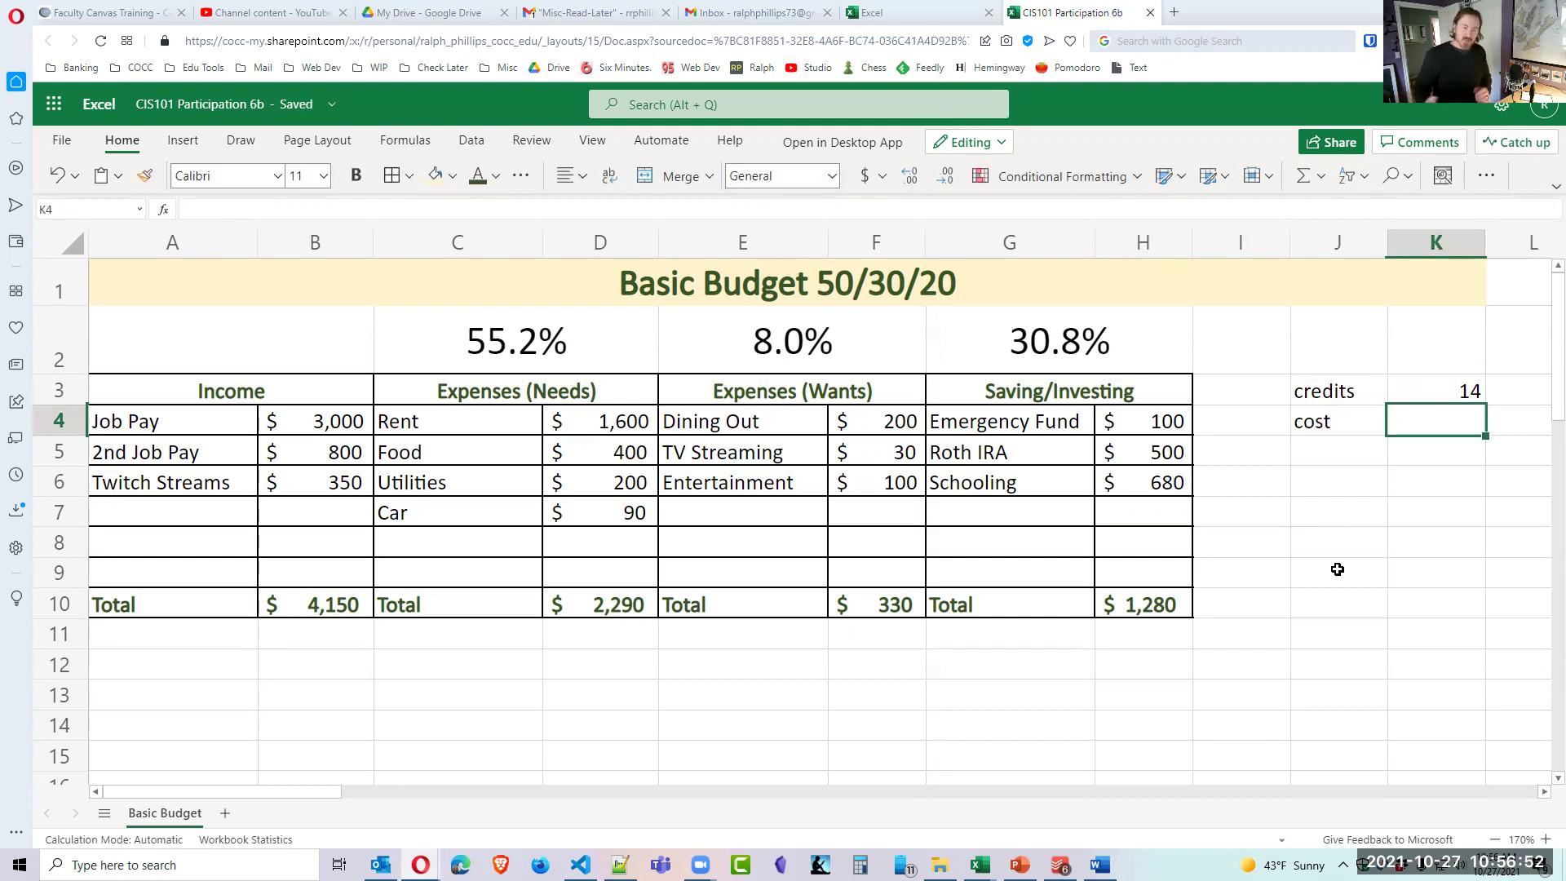
type("110")
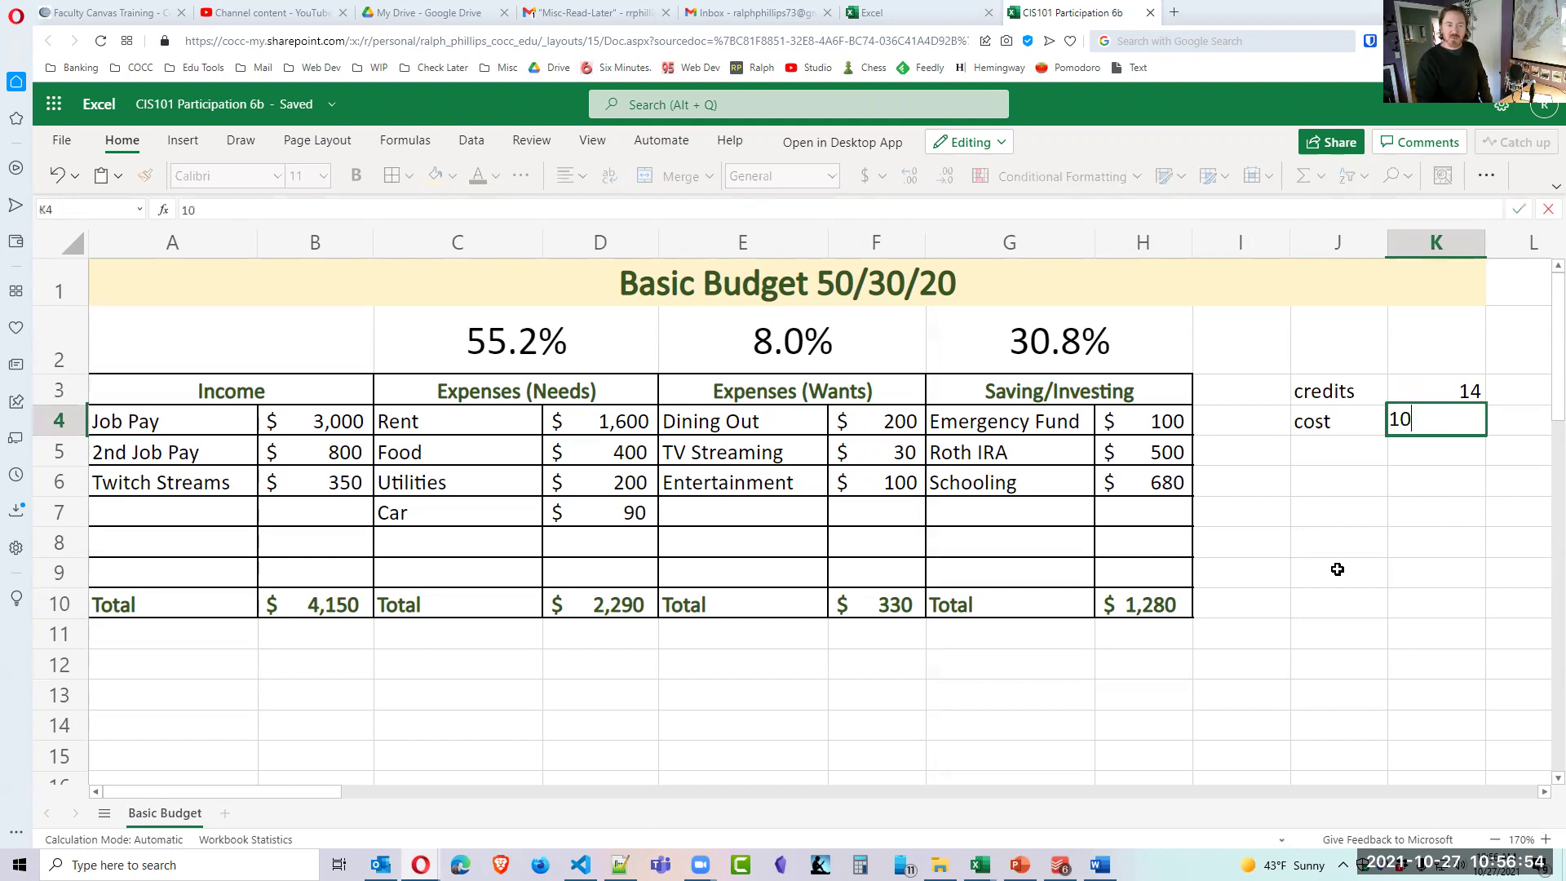
key("Return")
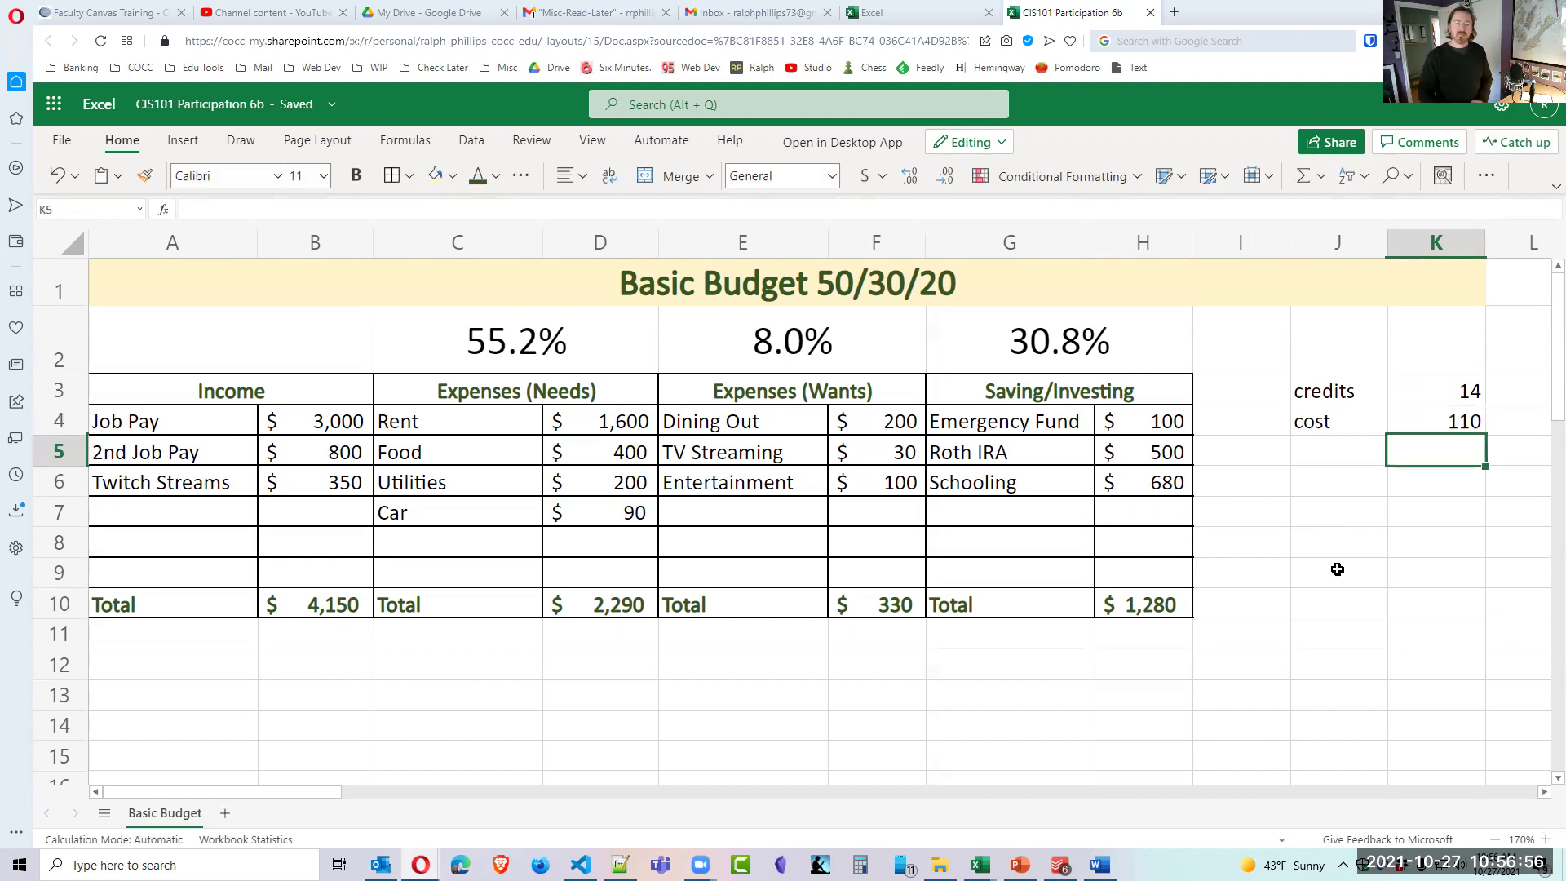
Label J5 as total and multiply credits by cost in K5 with the formula =K3*K4.
key("Left")
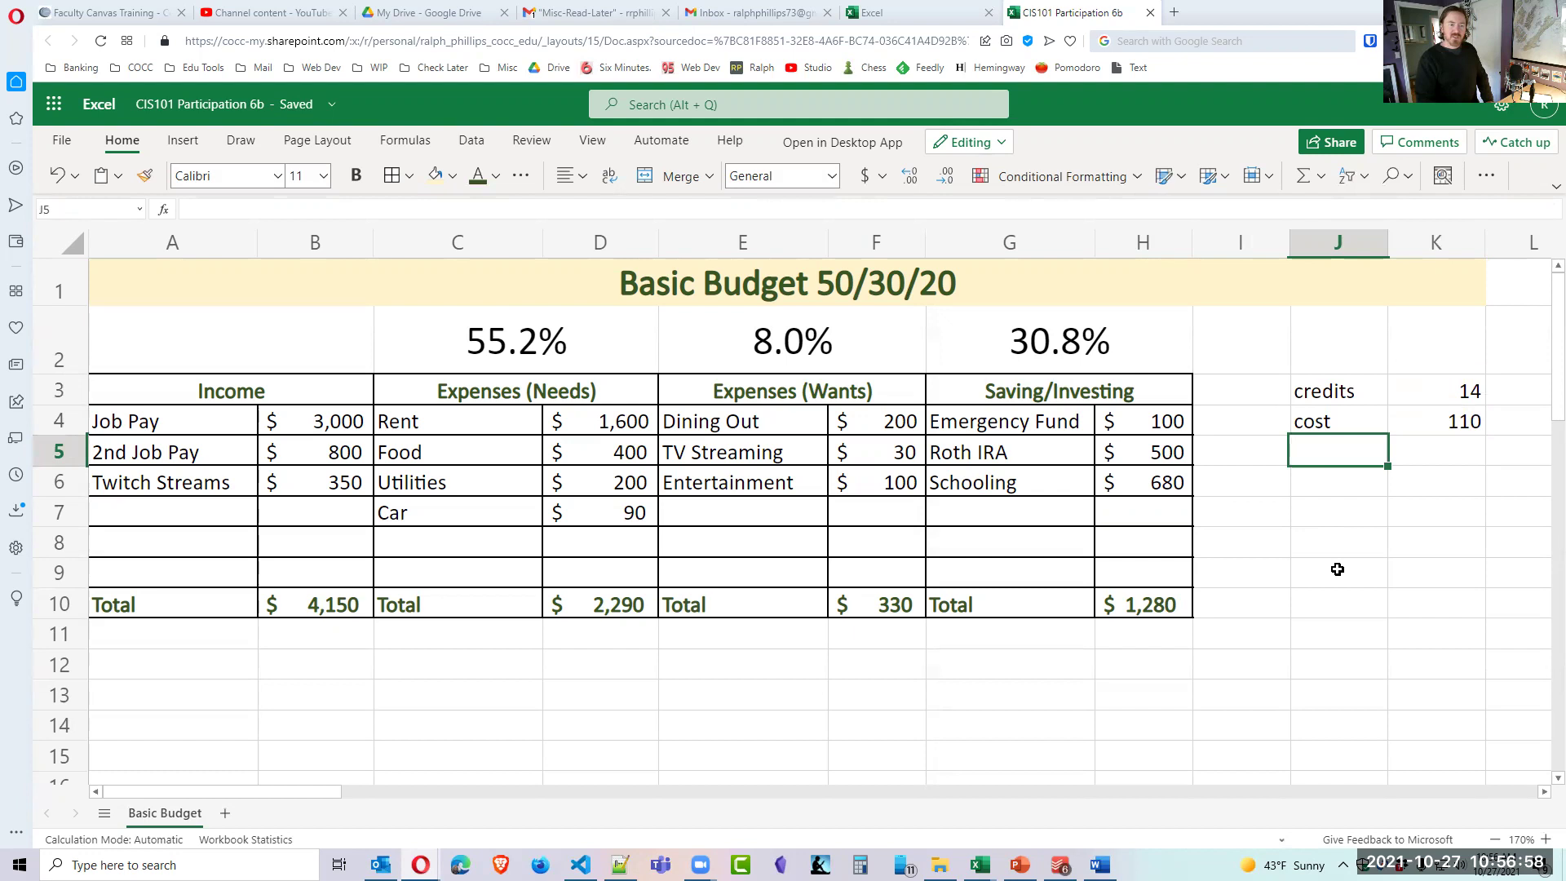
type("total")
key("Tab")
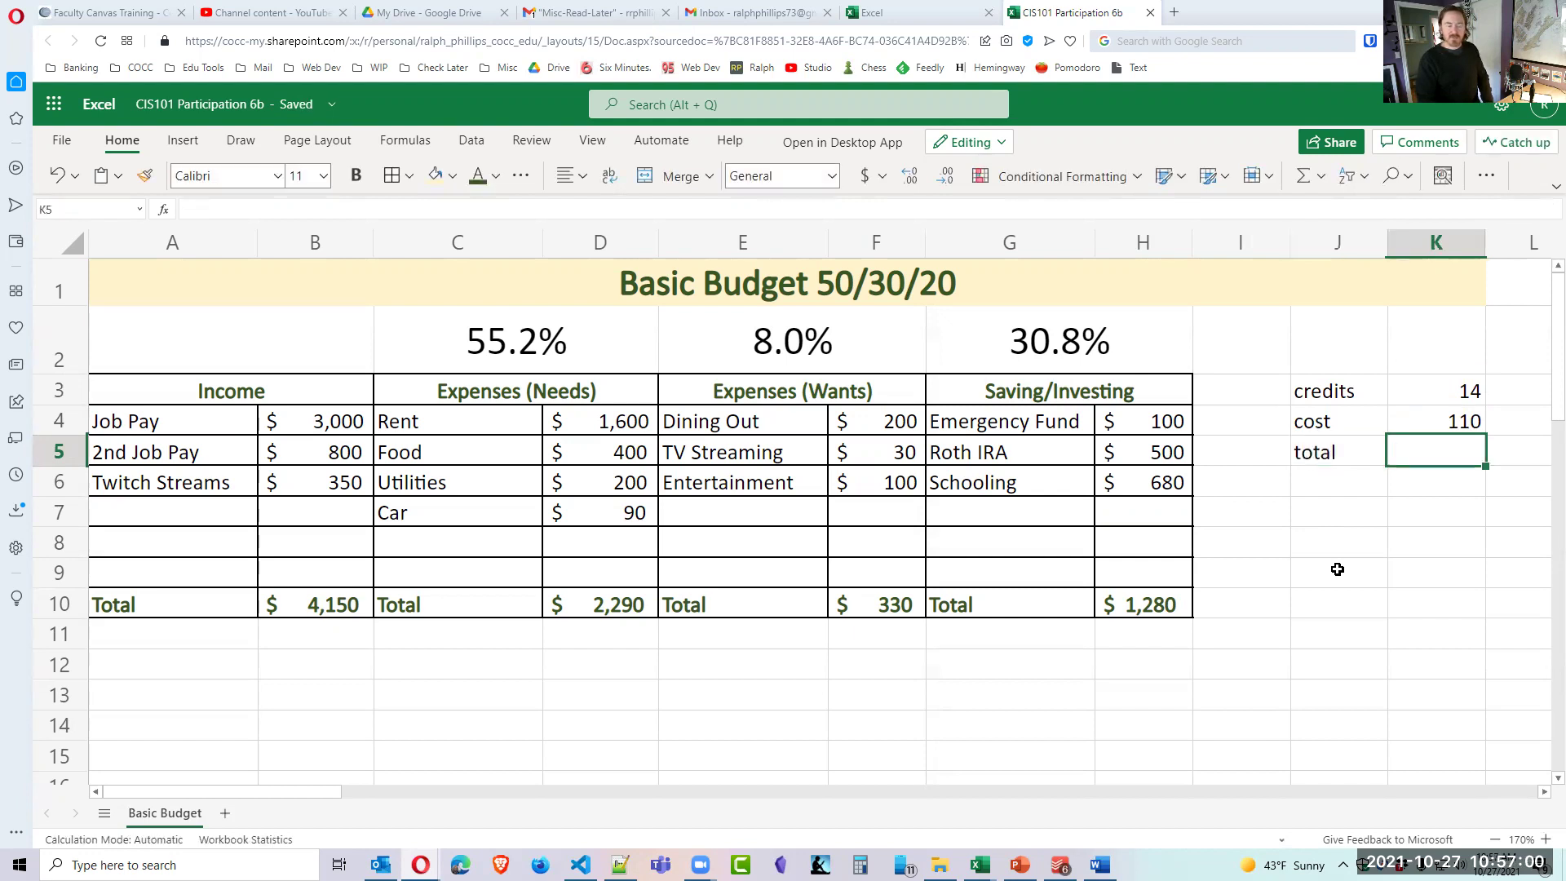
type("=")
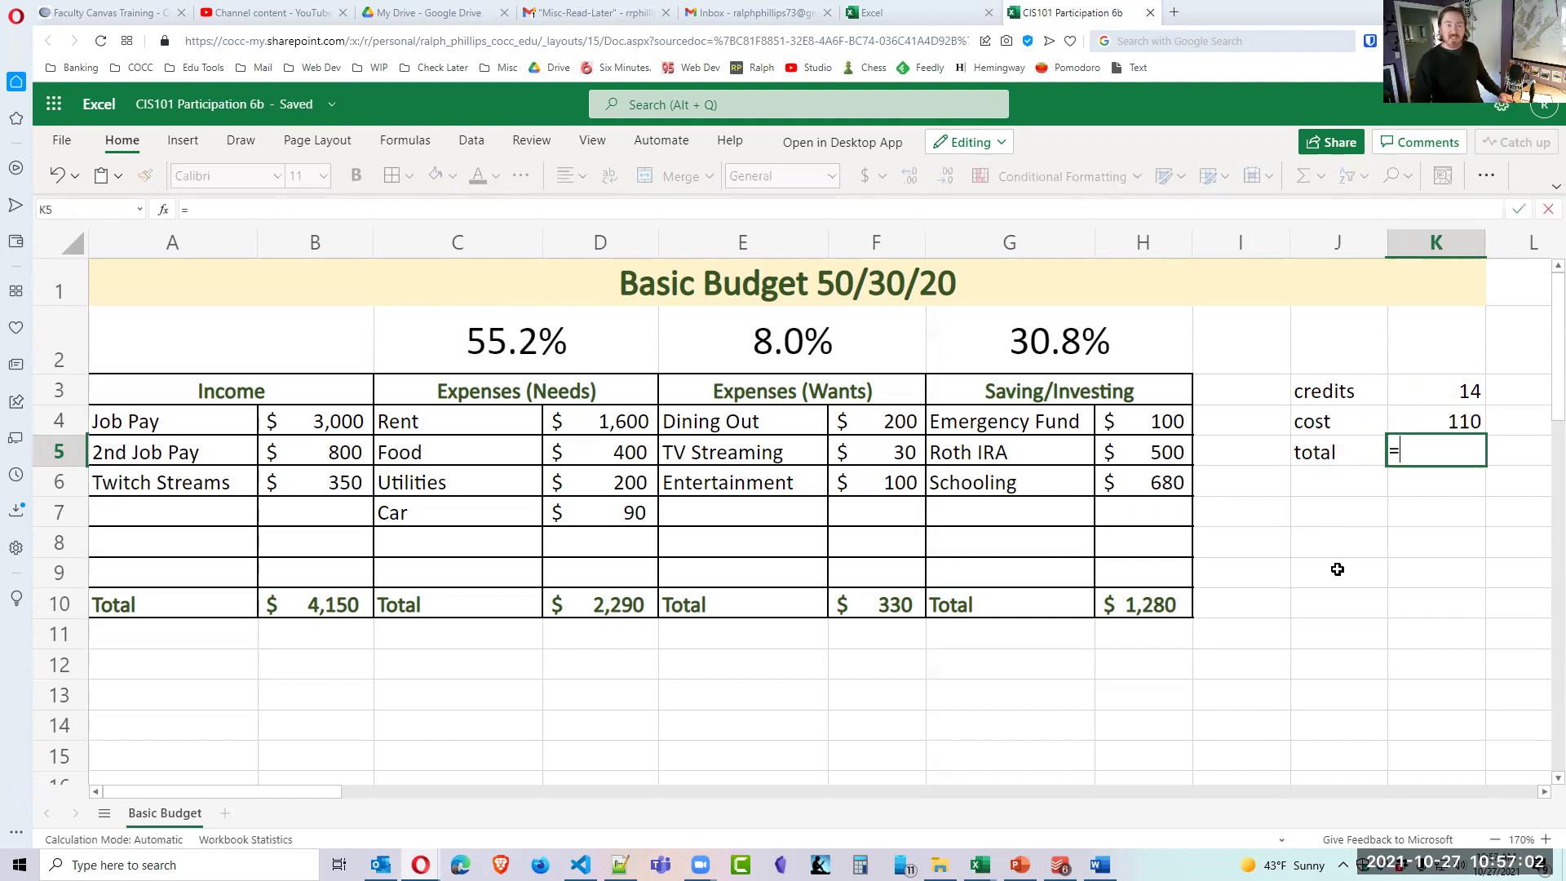
left_click(1432, 388)
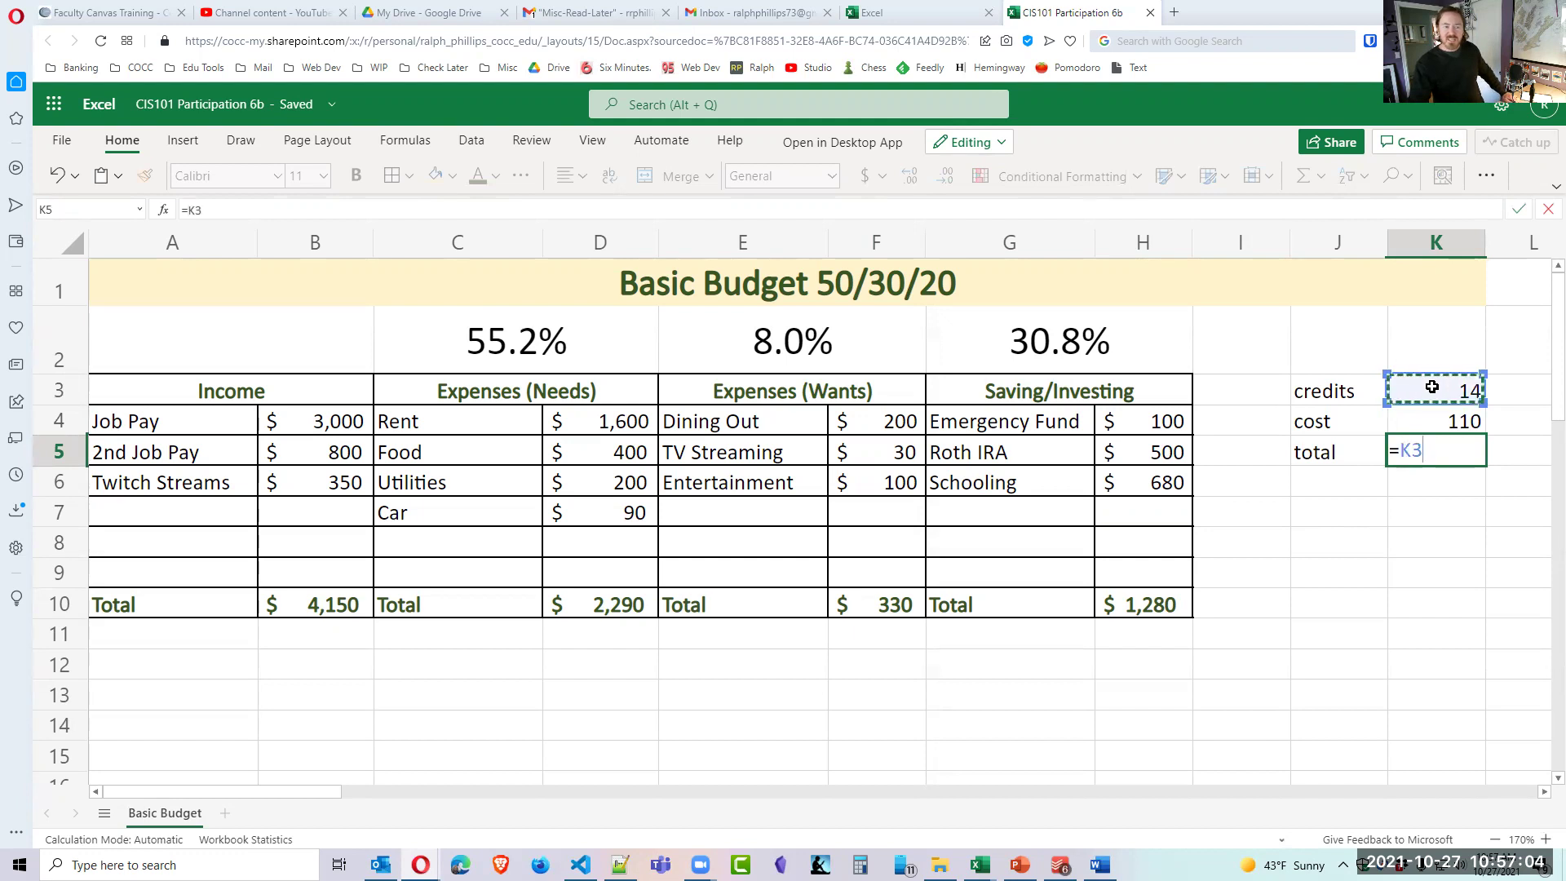
type("*")
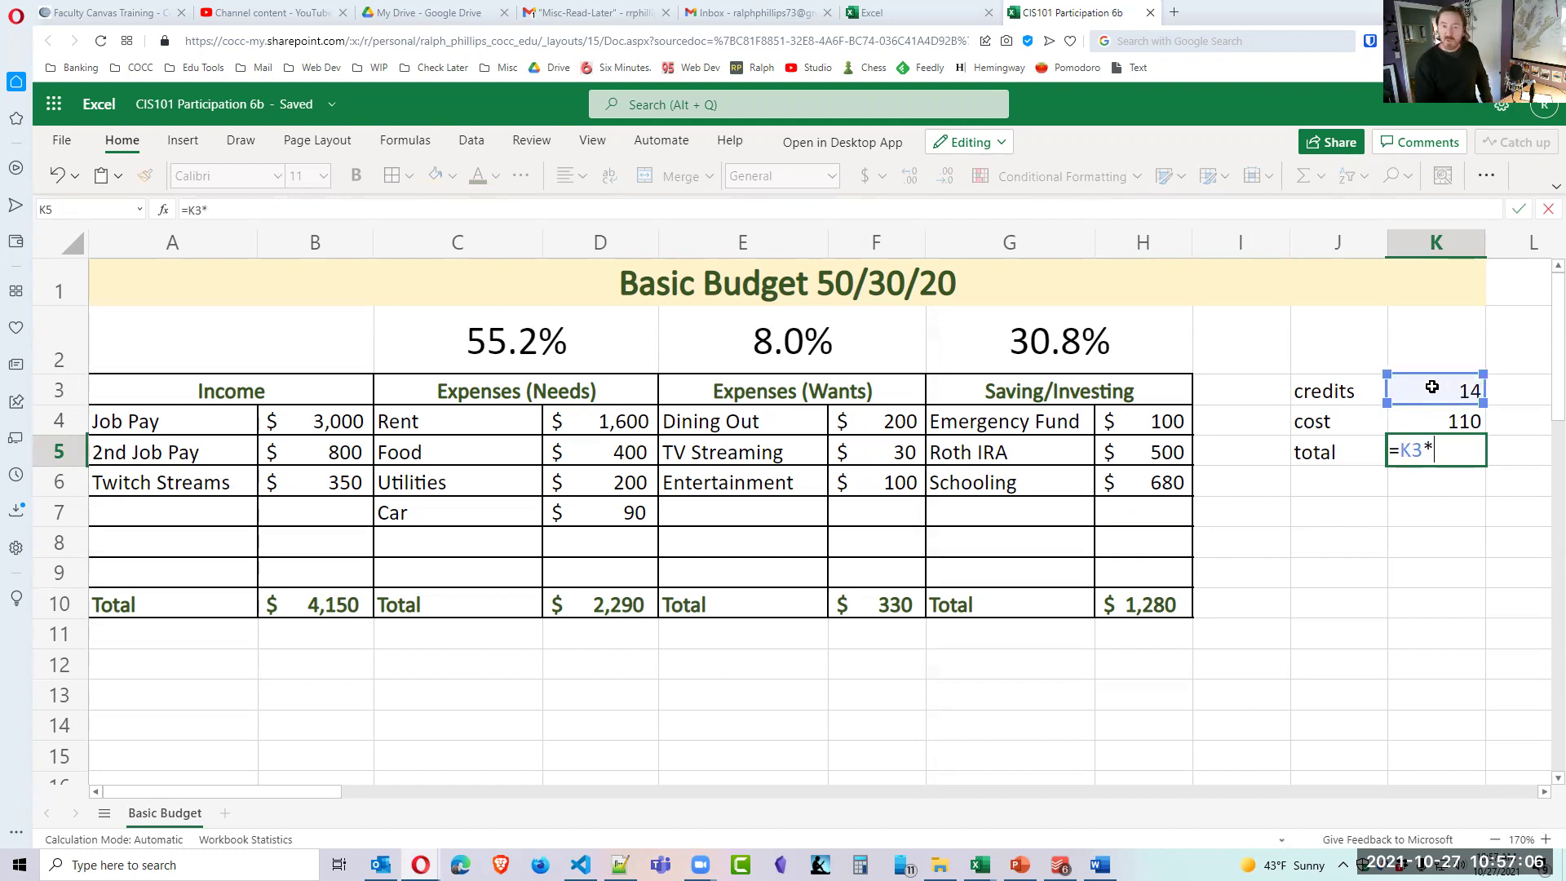
left_click(1441, 424)
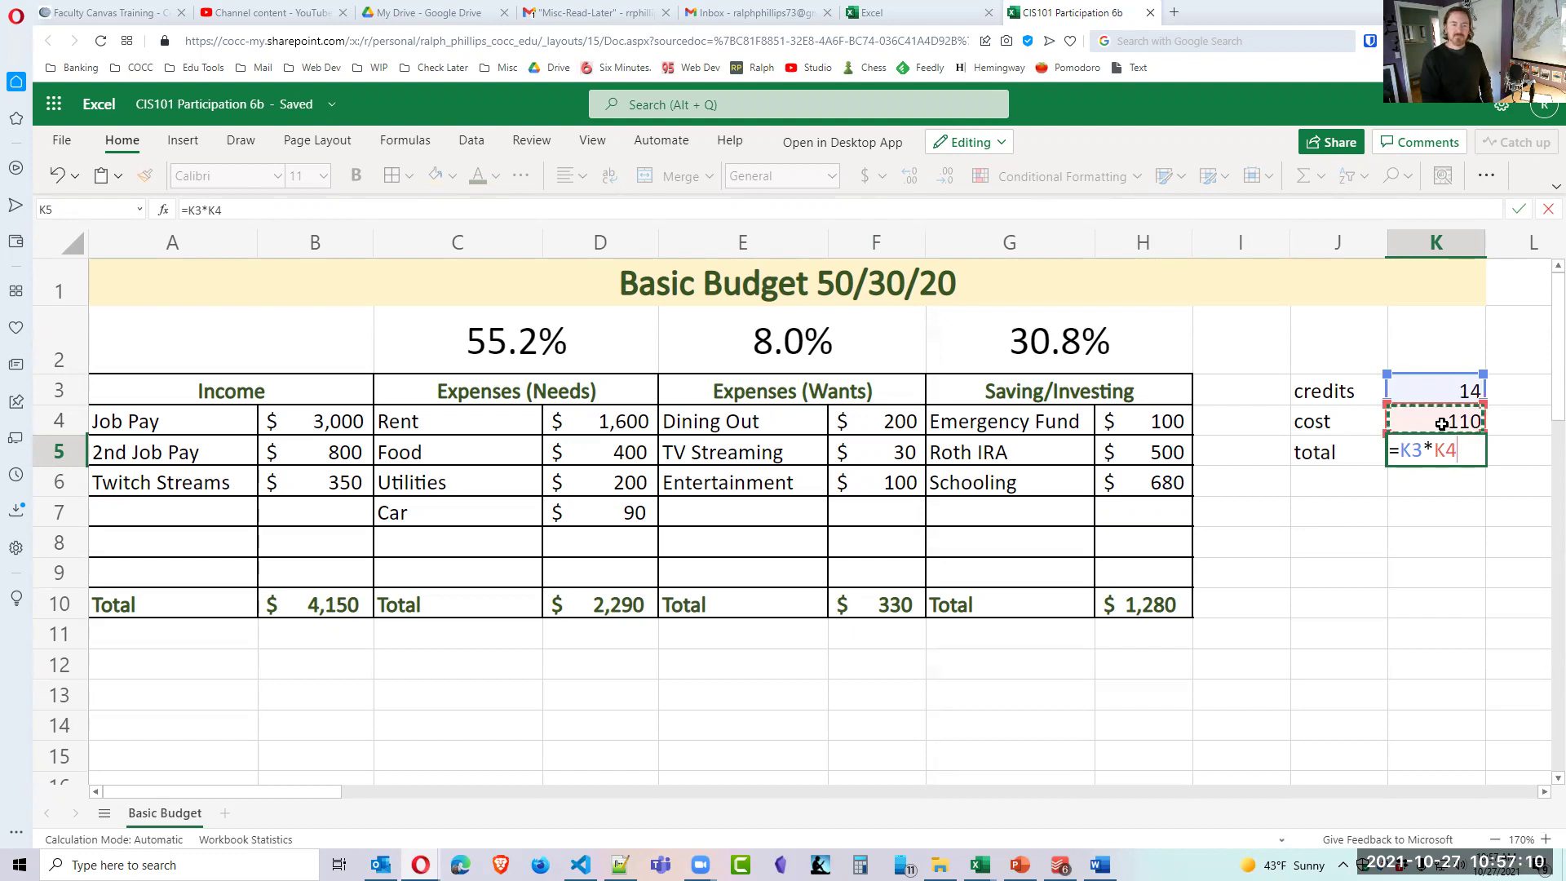
key("Return")
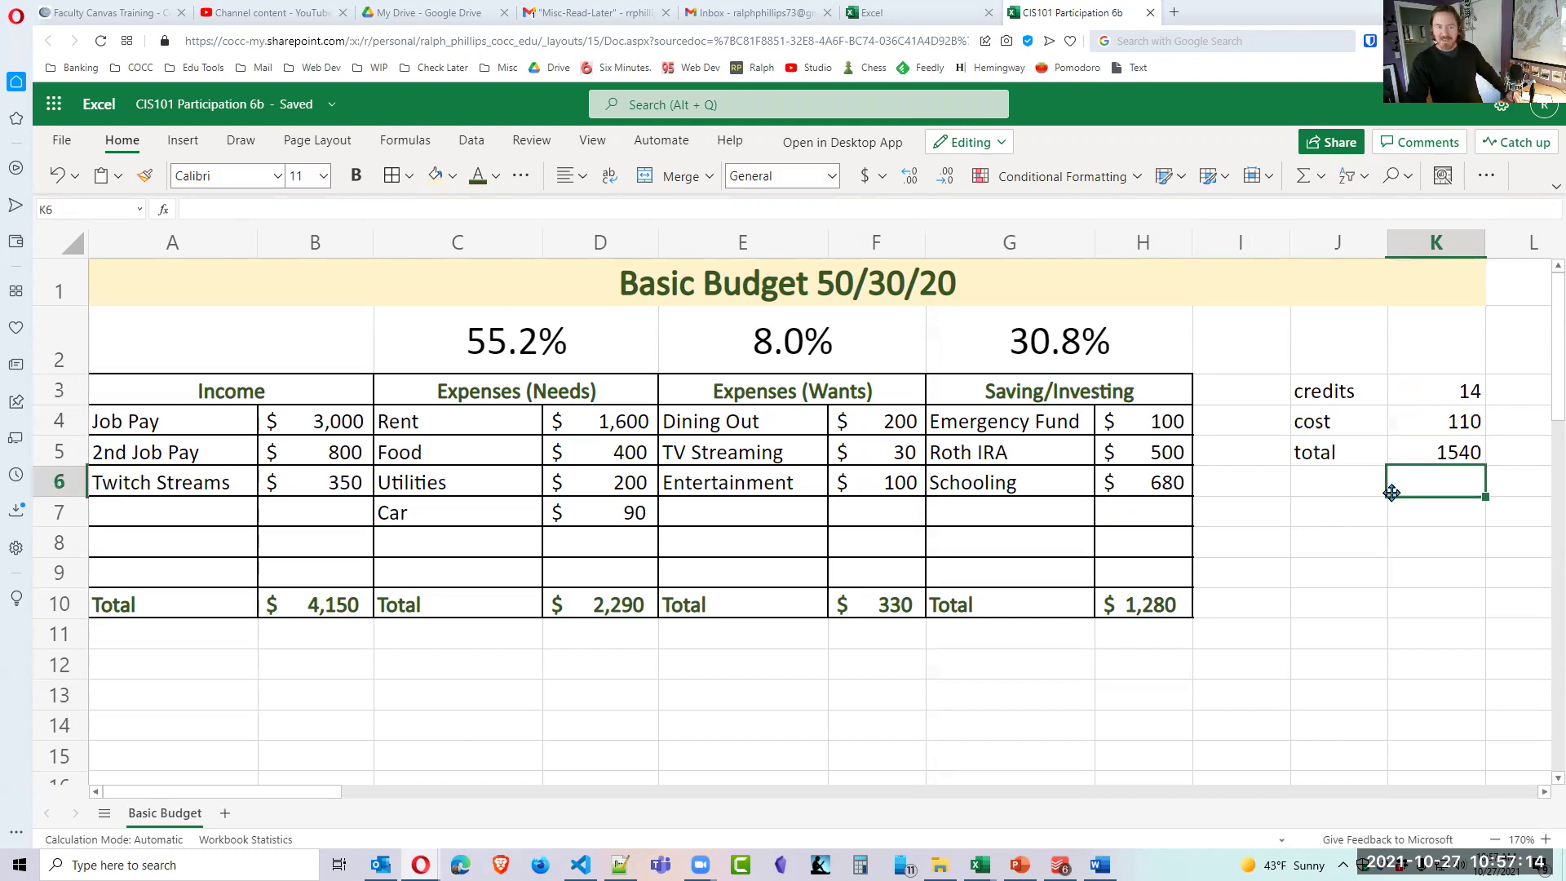
double_click(1446, 451)
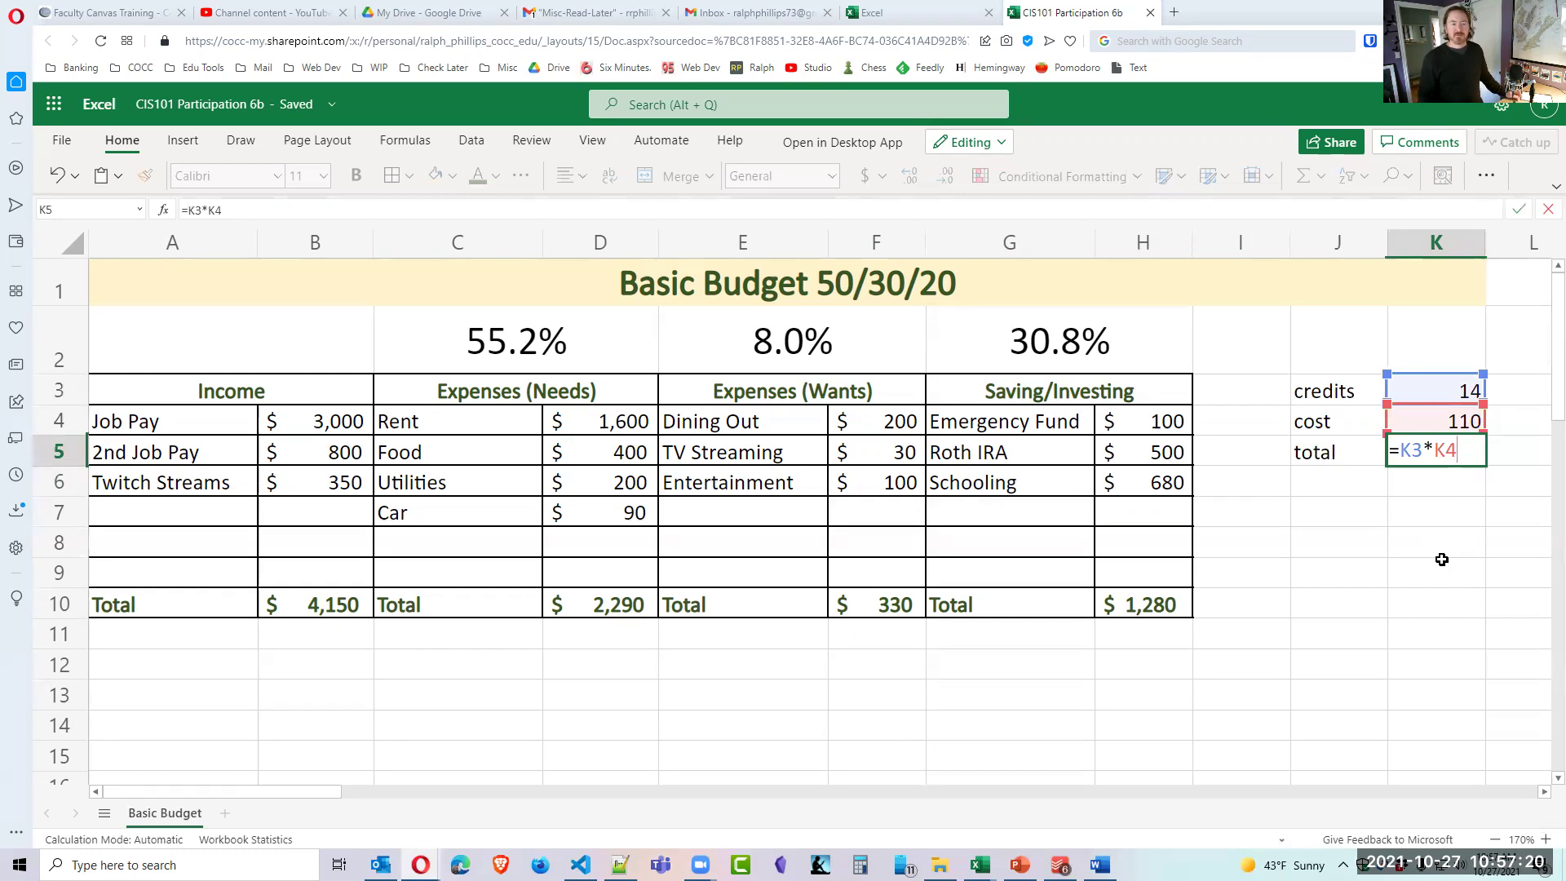
key("Return")
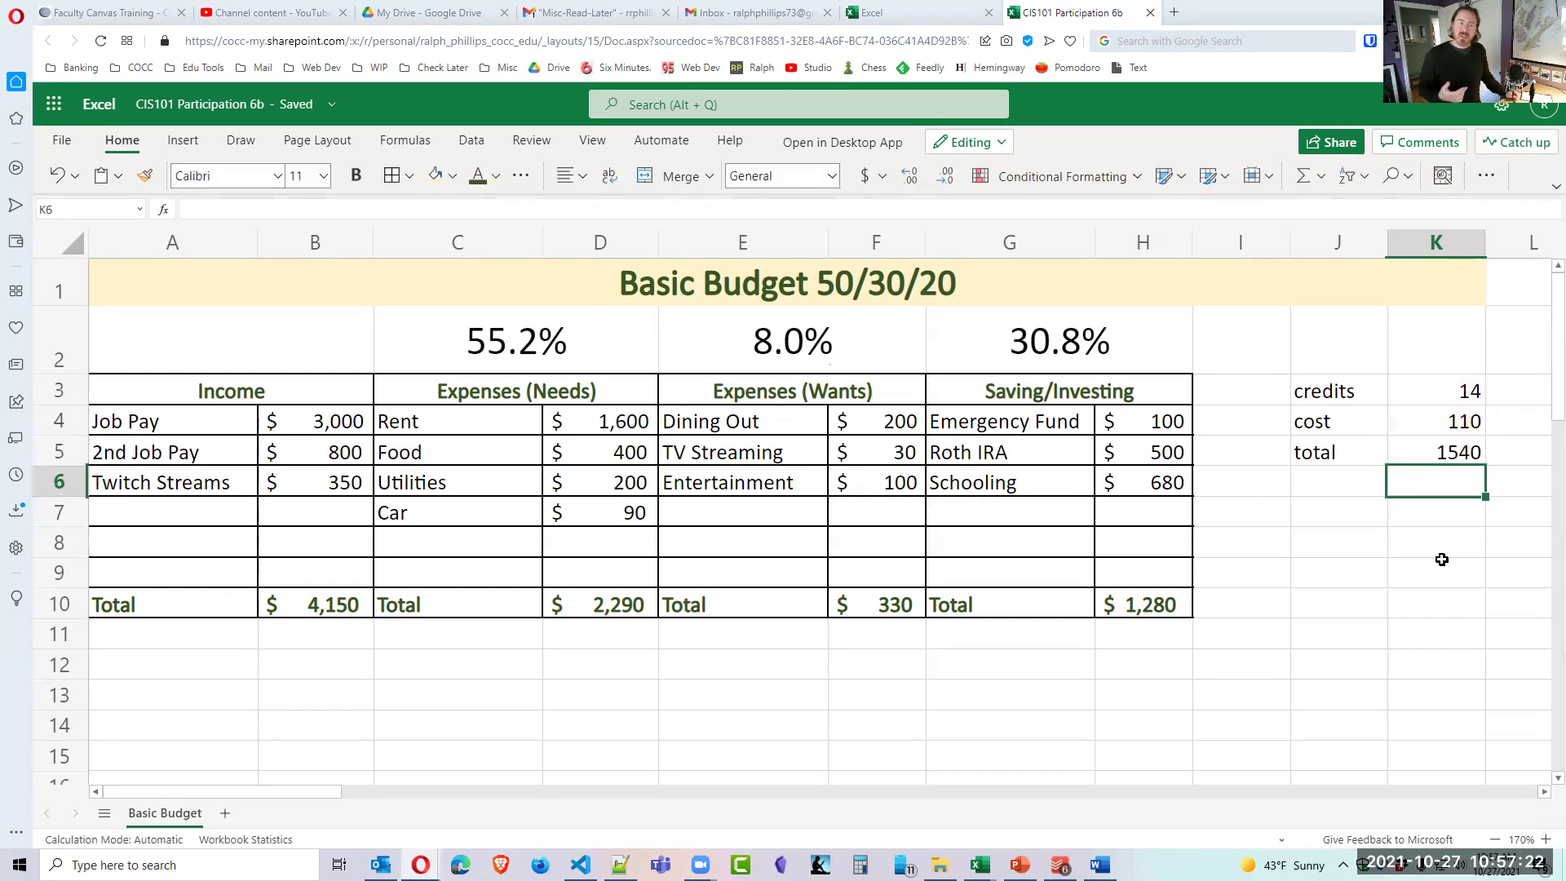
Add the label books in J6 and the value 200 in K6, below the tuition total.
left_click(1348, 504)
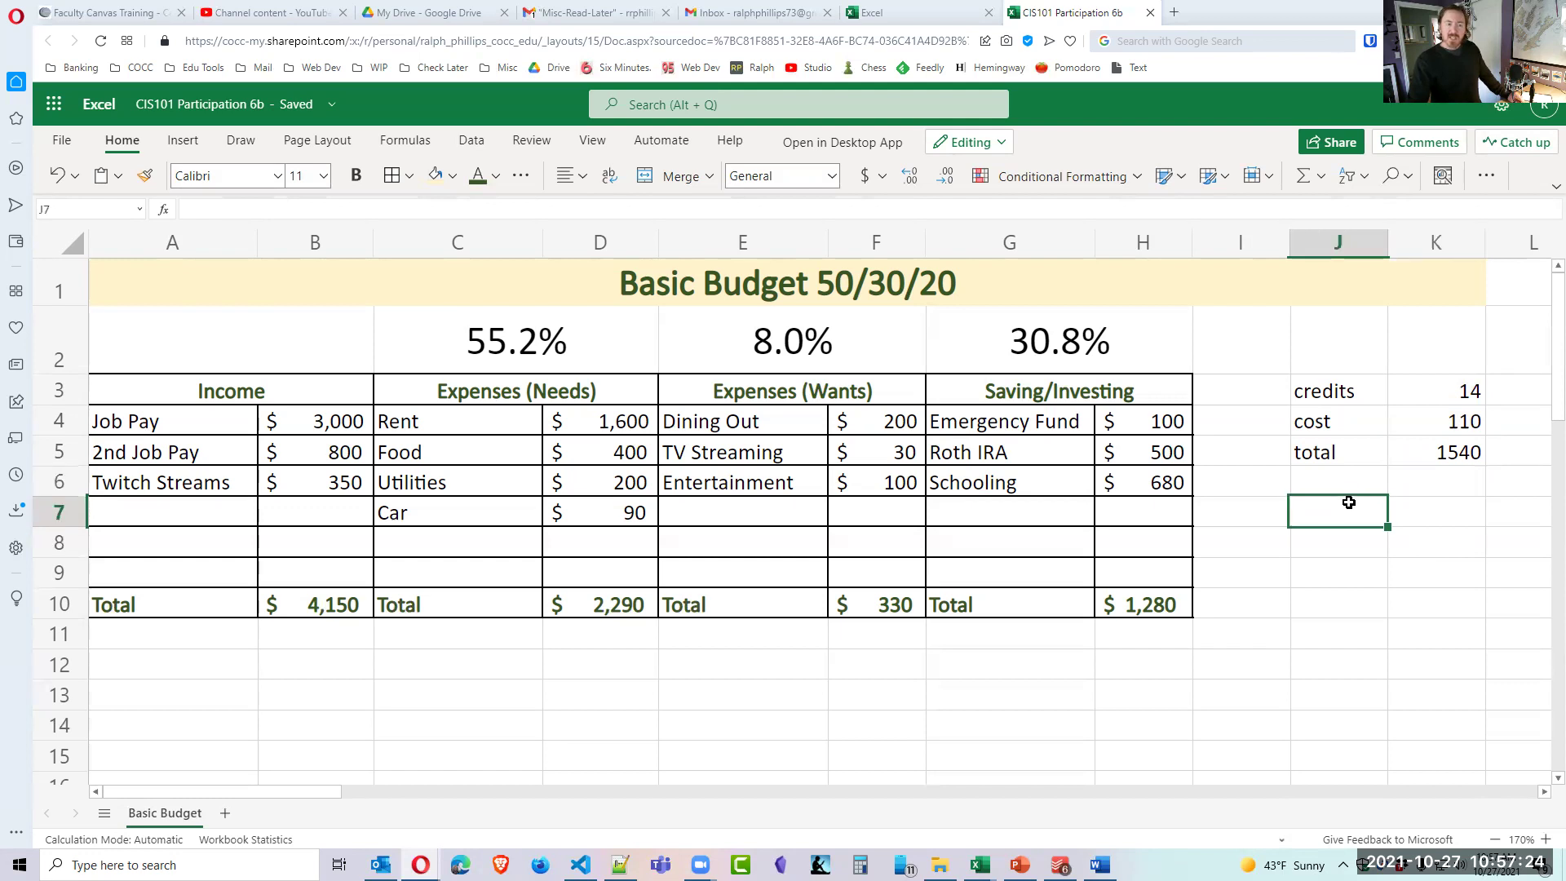
left_click(1348, 483)
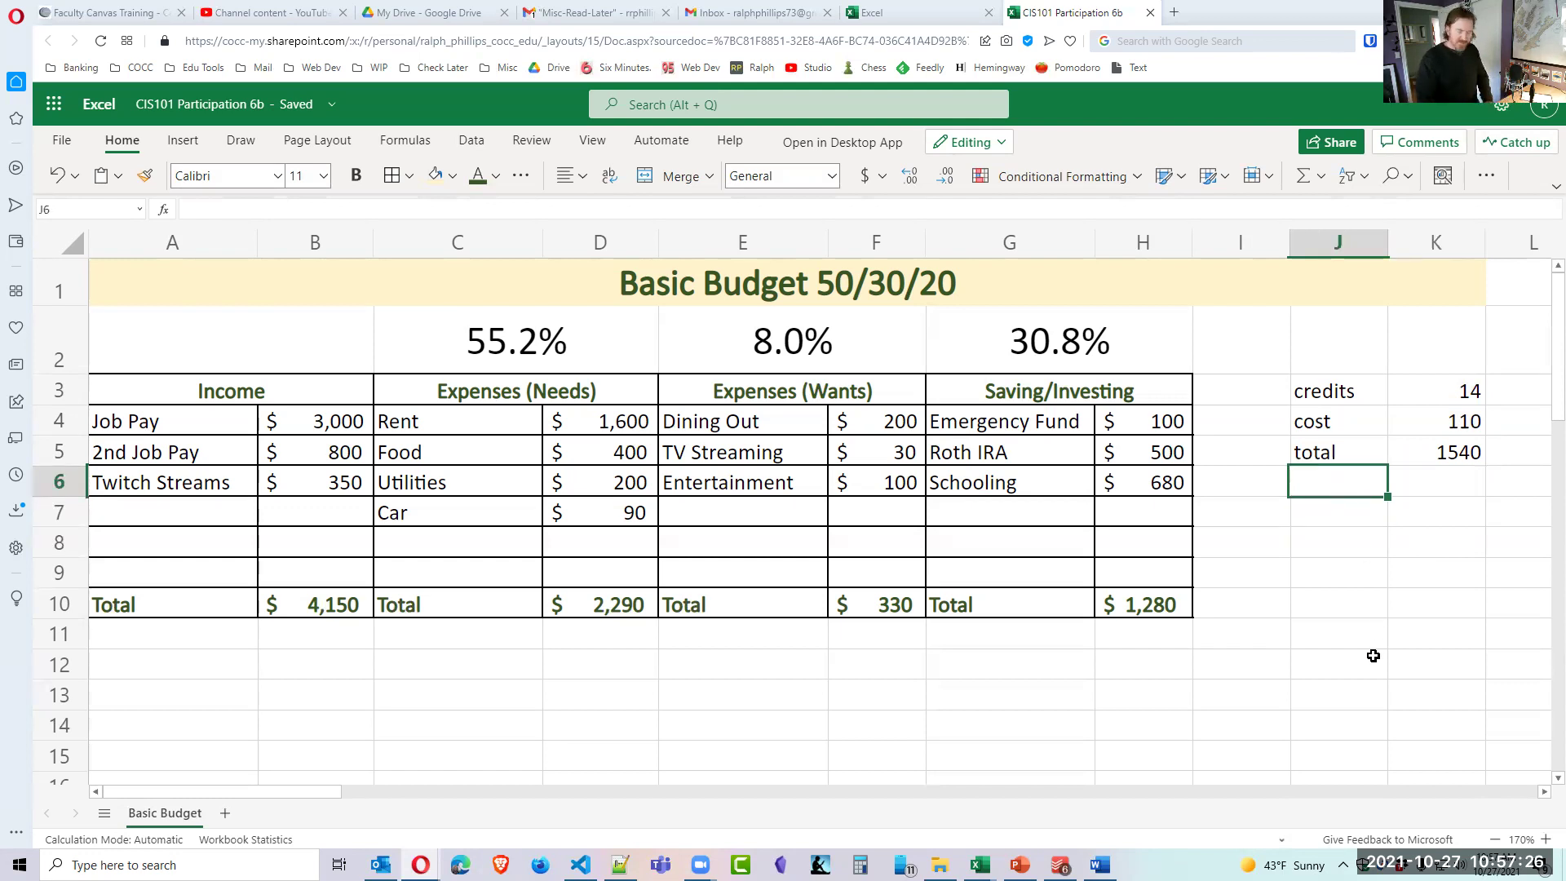
type("books")
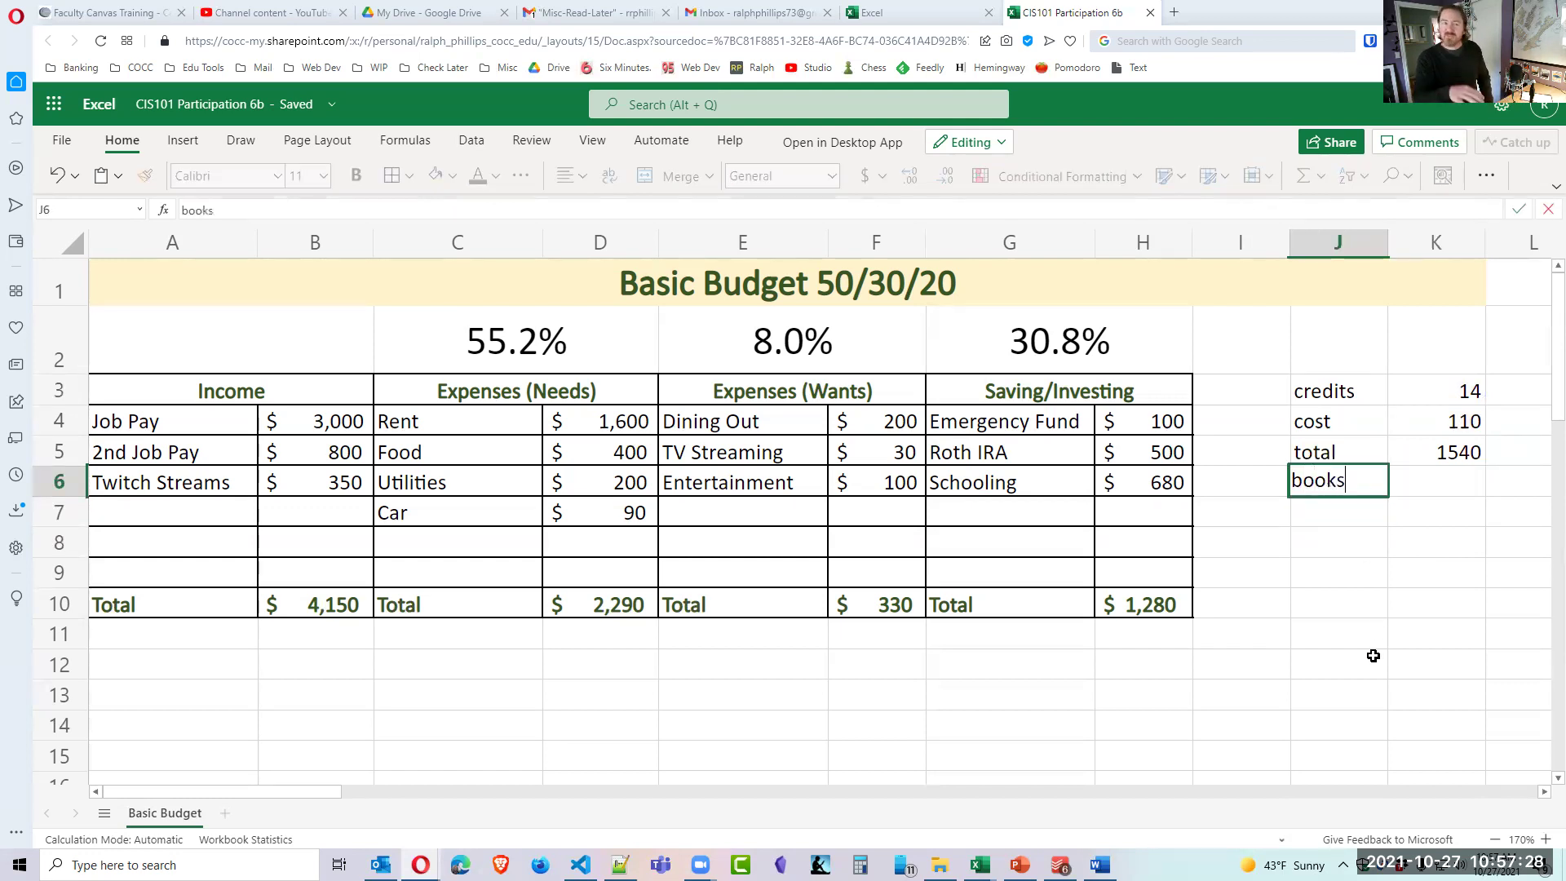
key("Tab")
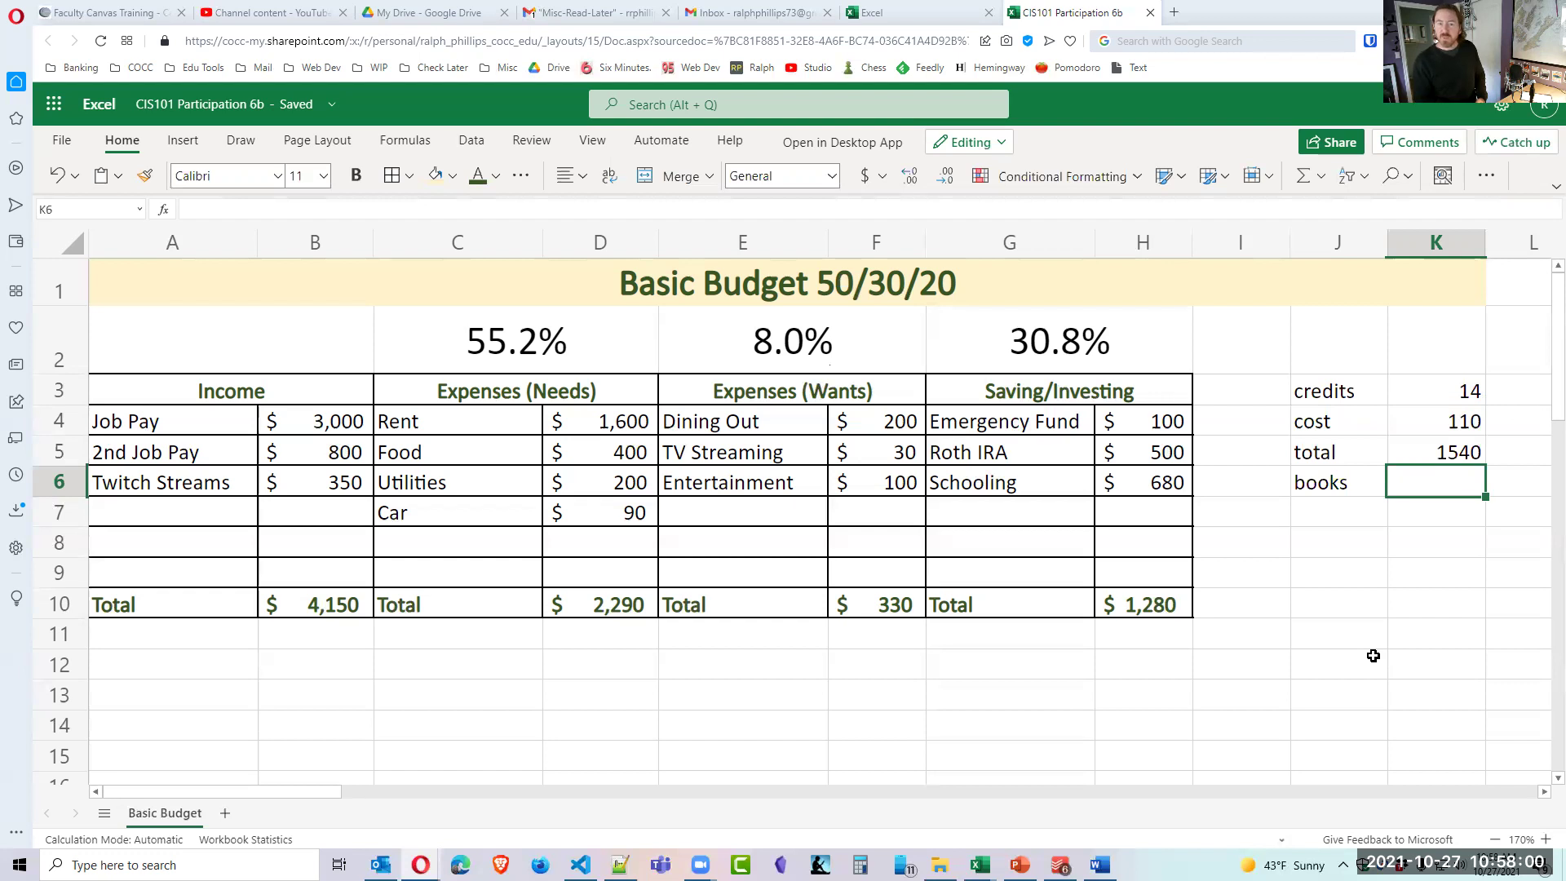
type("200")
key("Return")
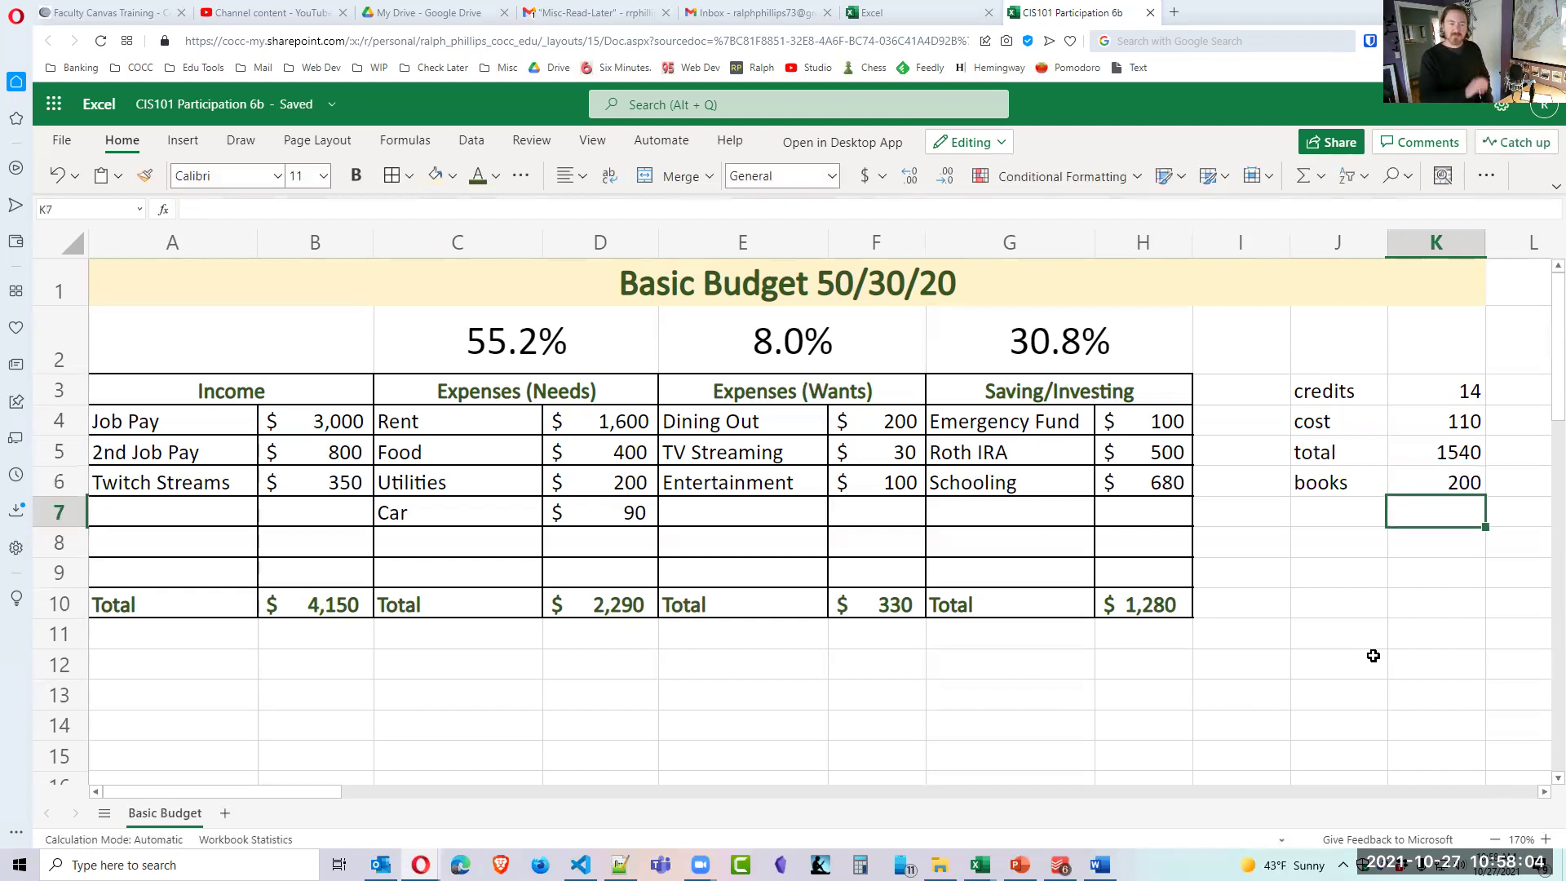
Label J7 as total and add the tuition total and books cost in K7 with the formula =K5+K6.
key("Left")
type("t")
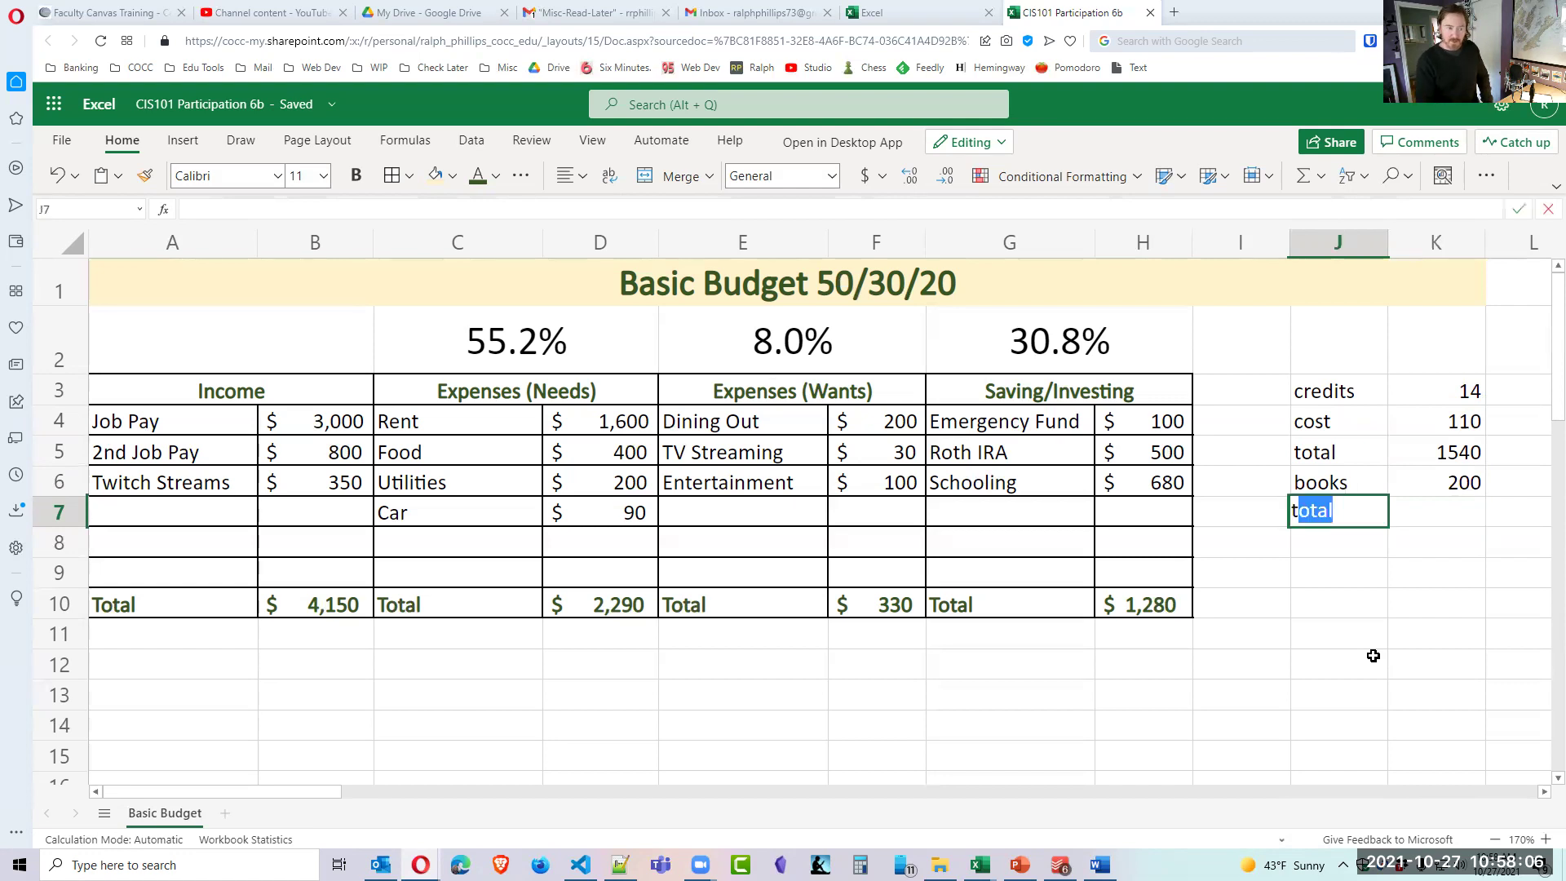
key("Tab")
type("=")
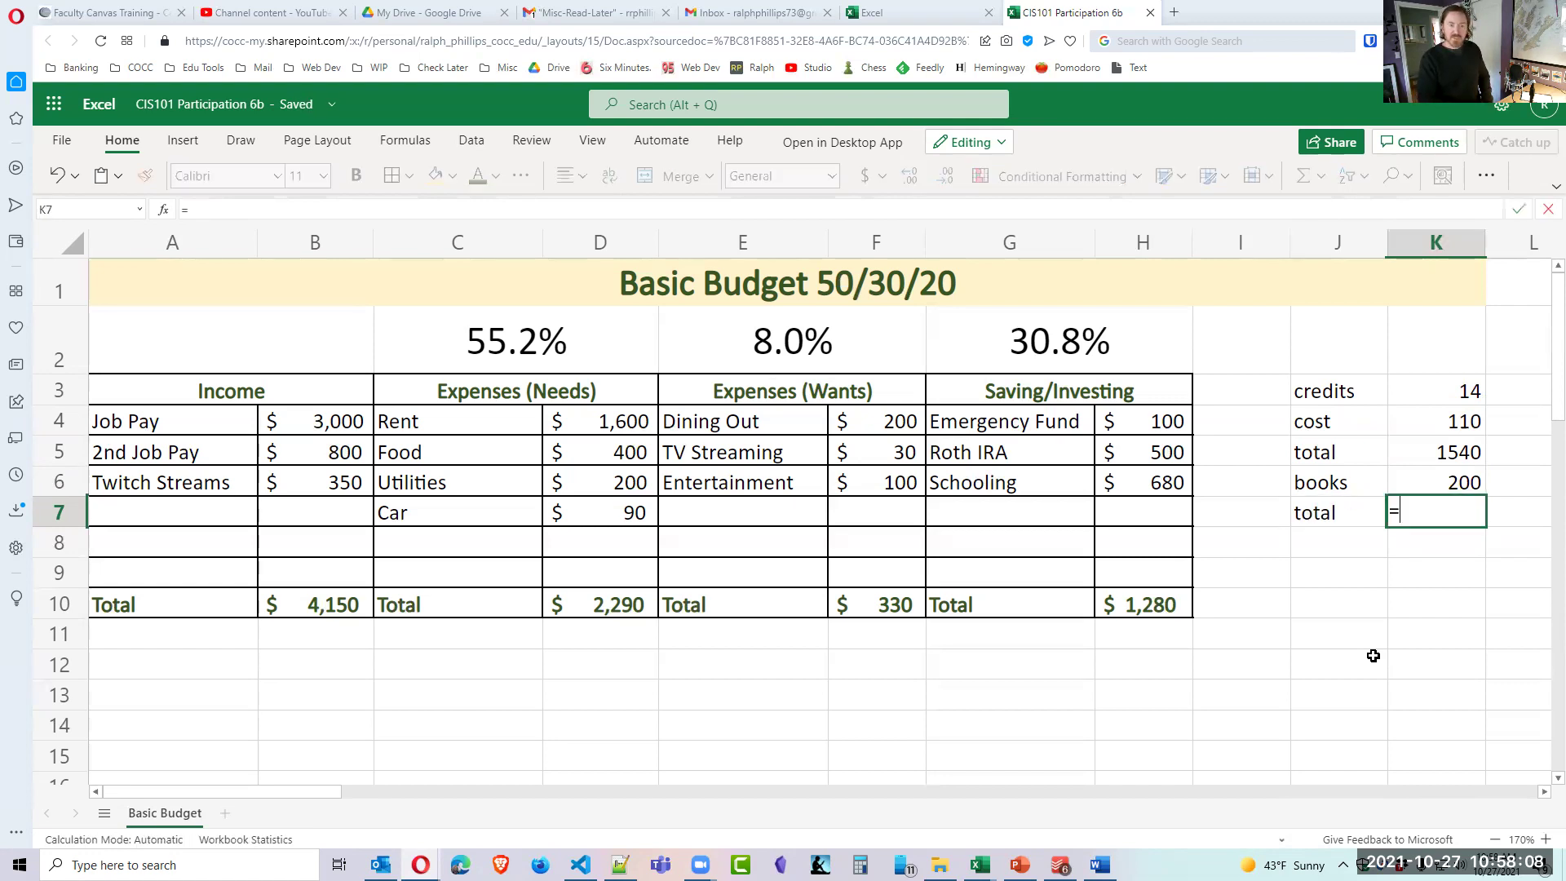
left_click(1437, 457)
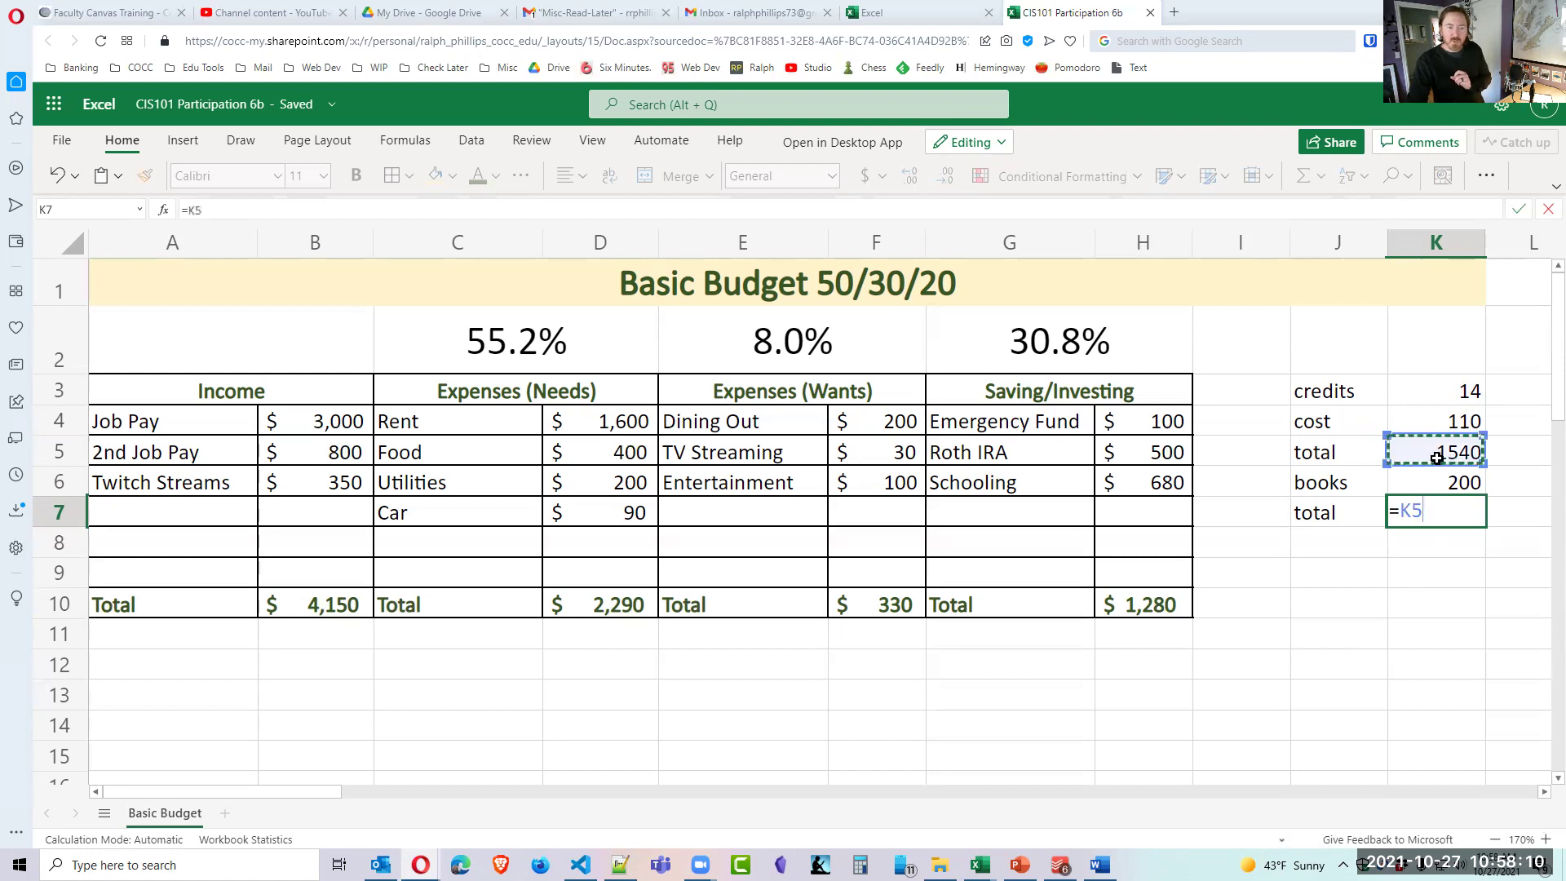
type("+")
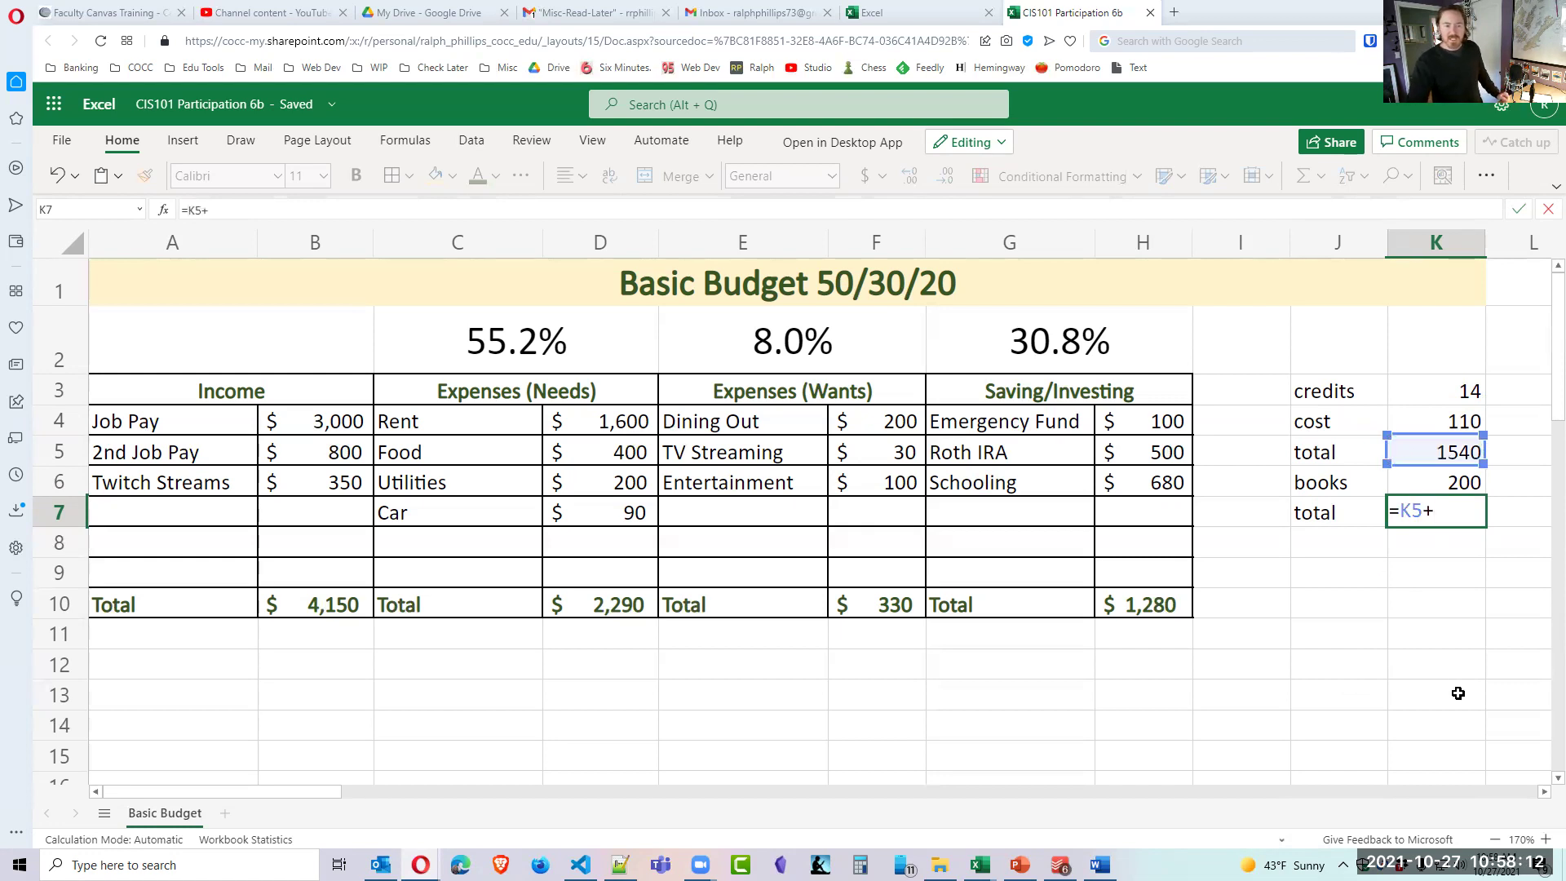
left_click(1438, 473)
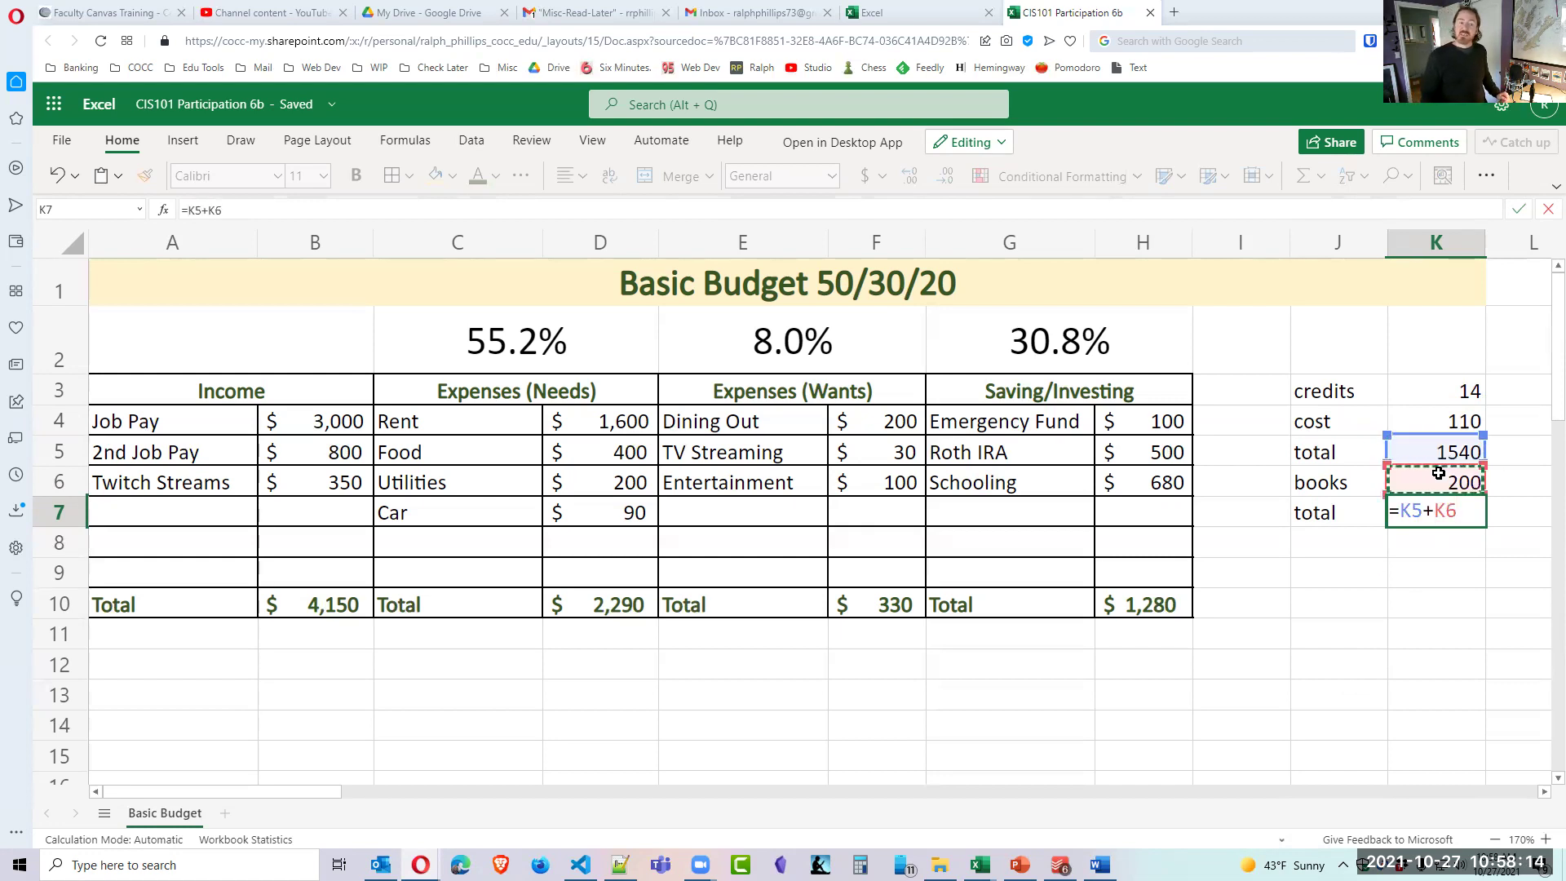
key("Return")
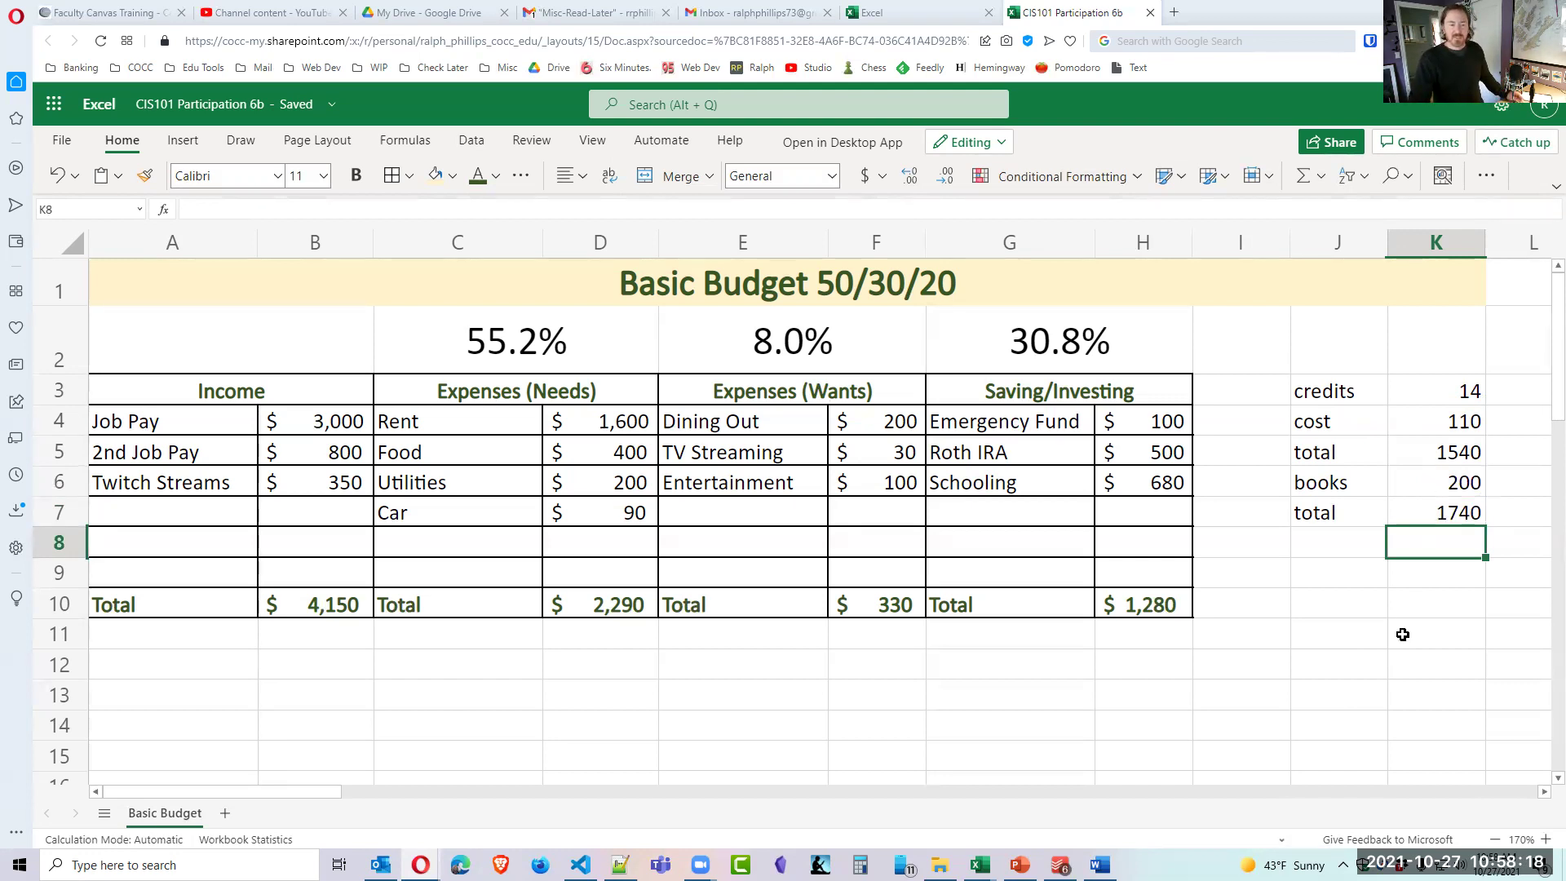
left_click(1369, 549)
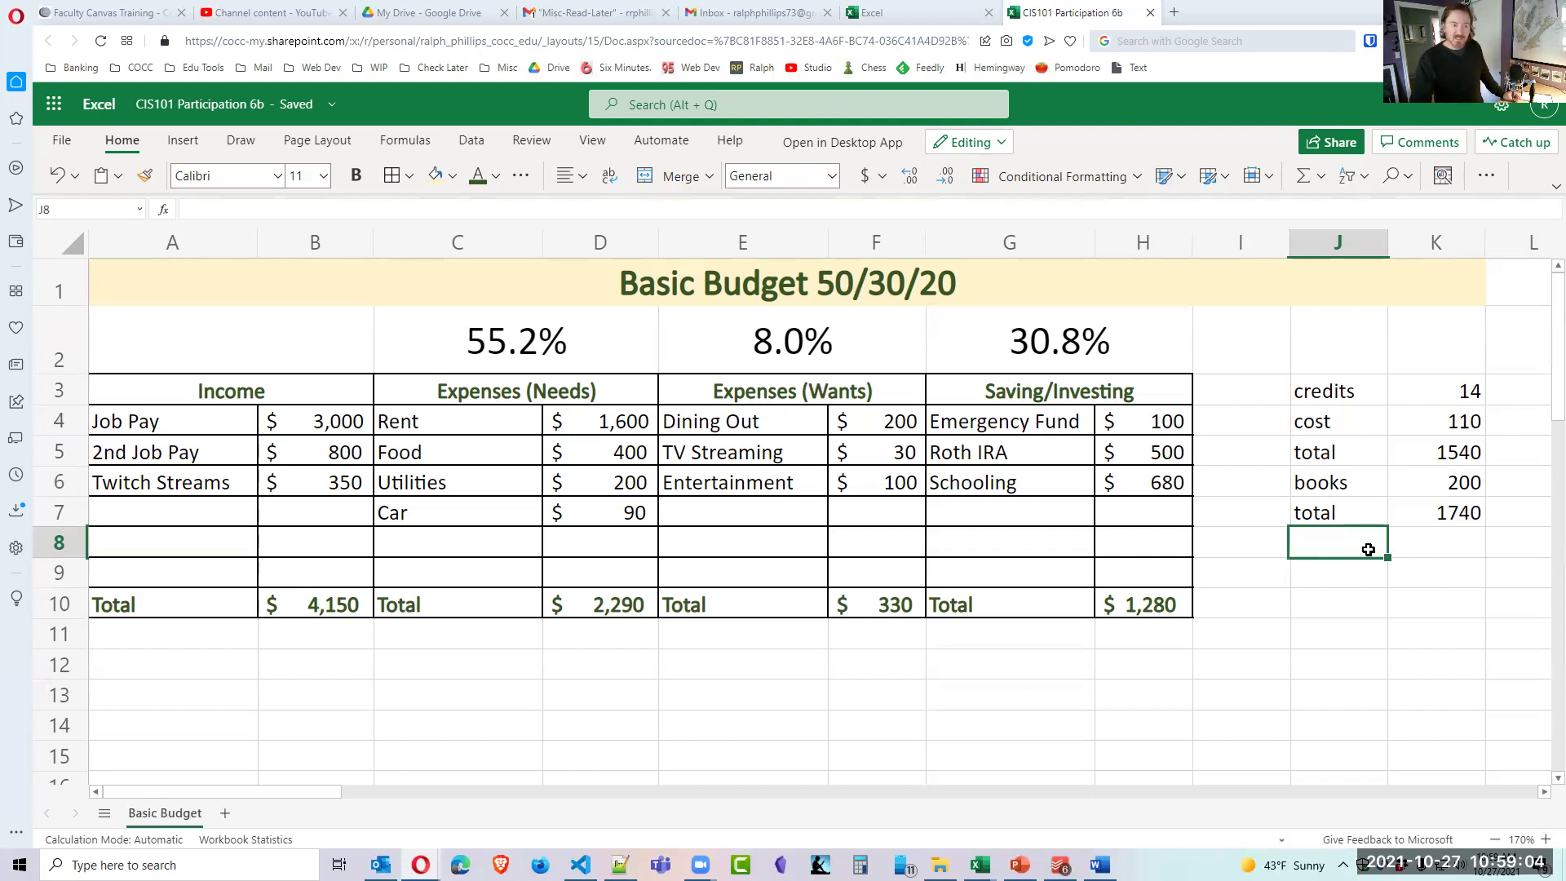
left_click(1326, 594)
left_click(1368, 546)
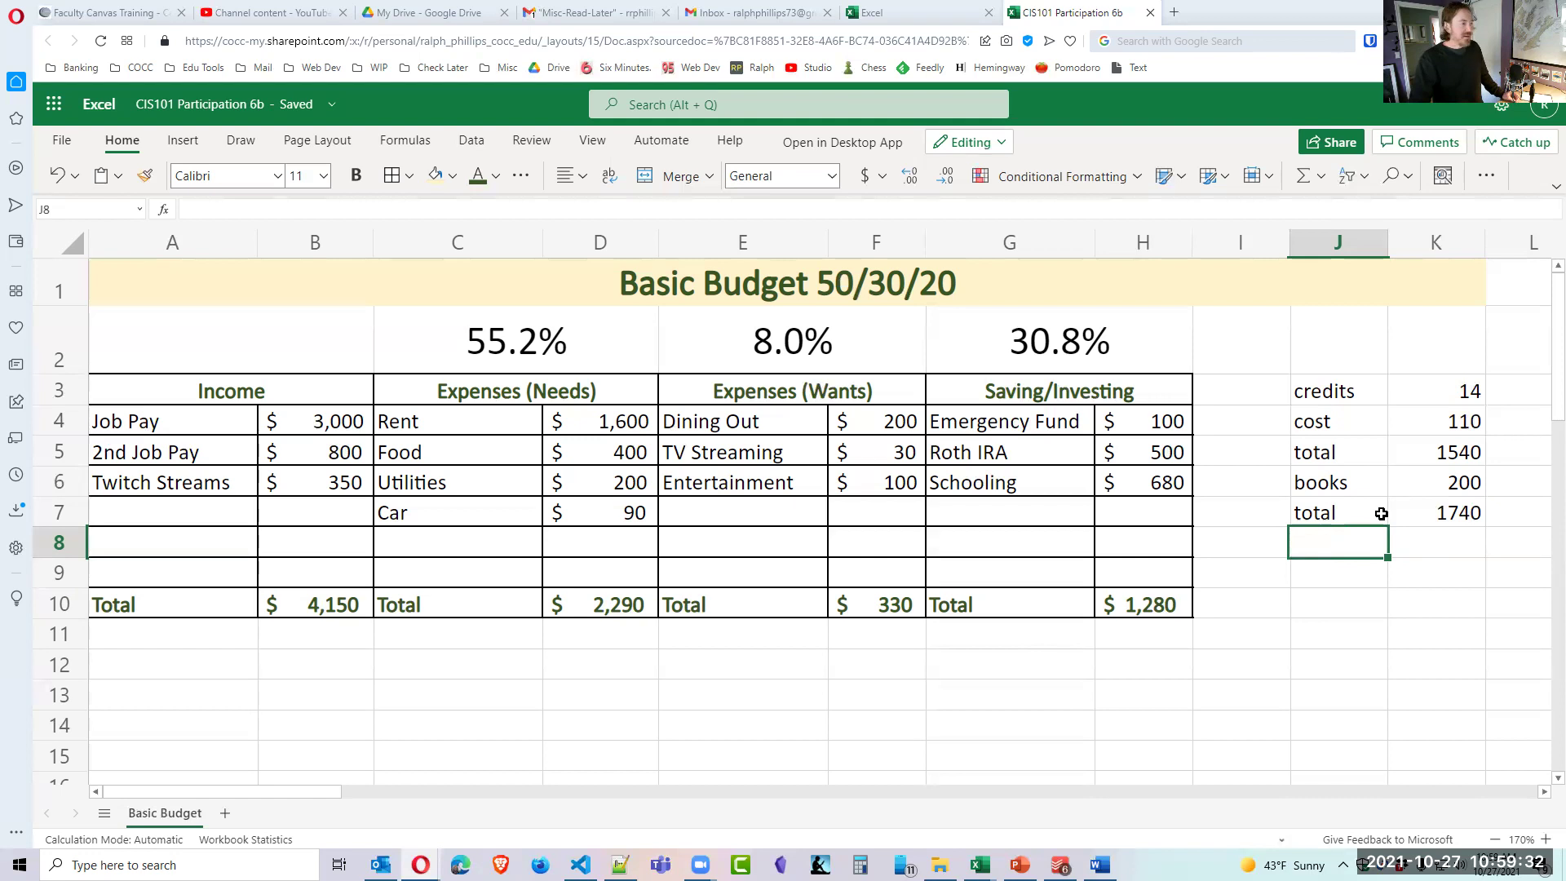
left_click_drag(490, 421, 594, 422)
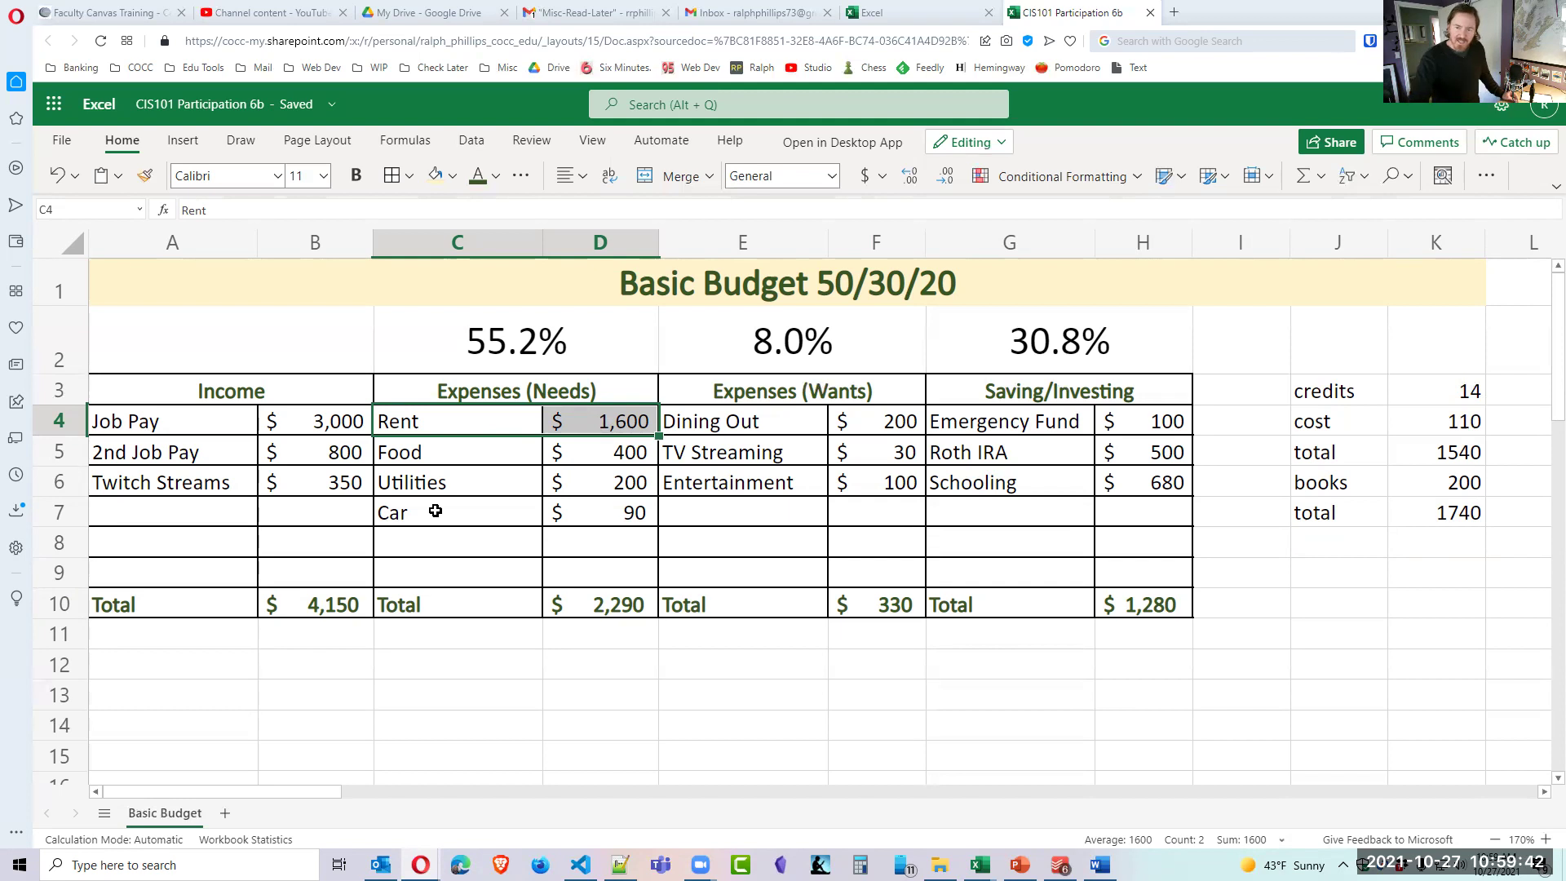
left_click(1363, 575)
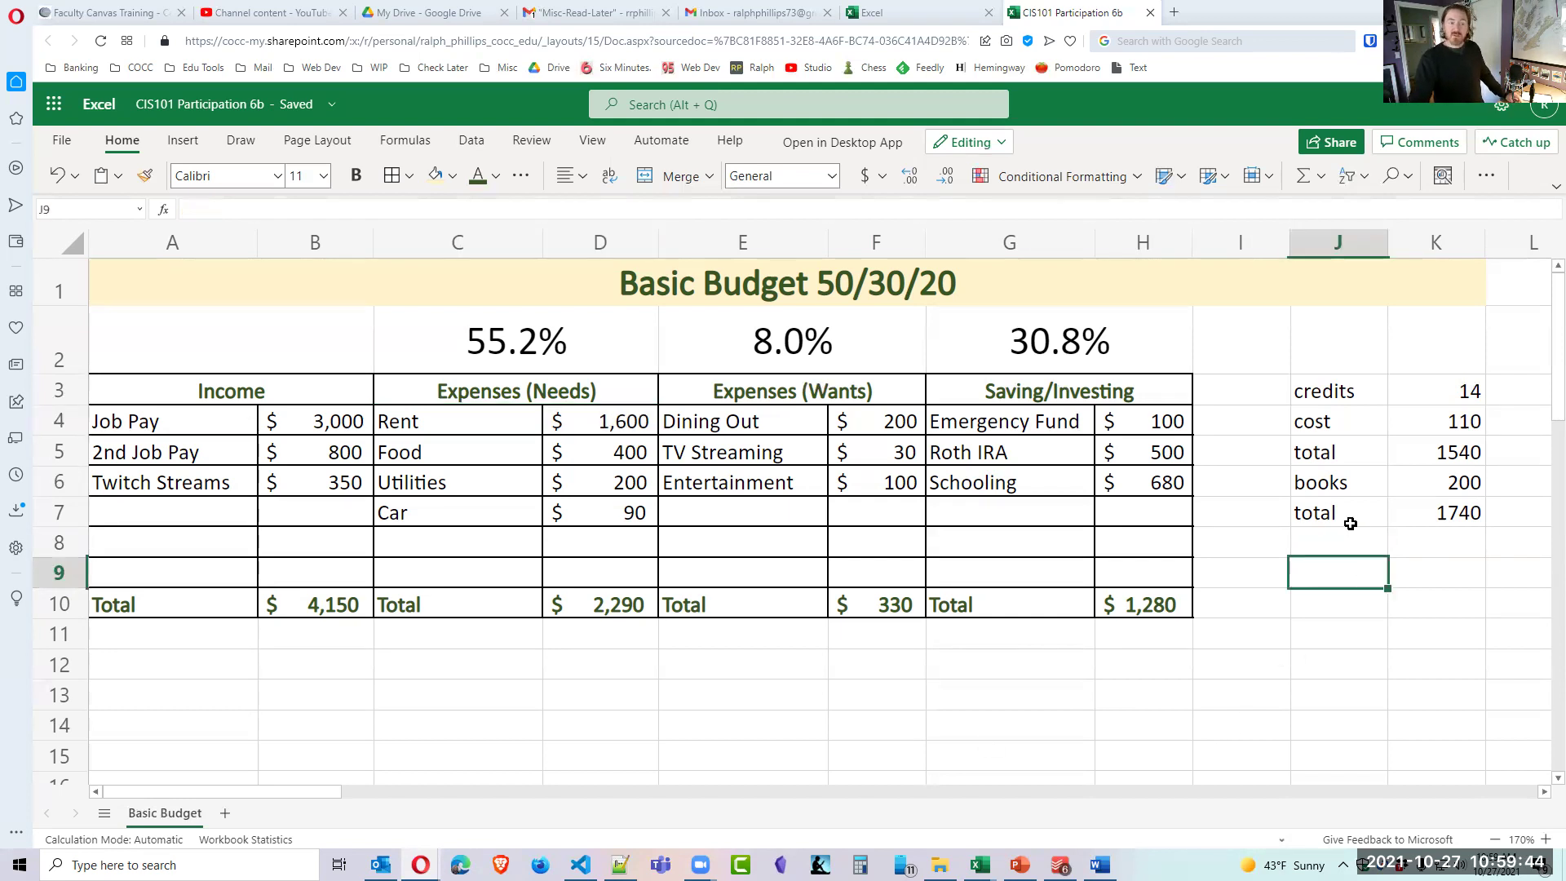
left_click_drag(1351, 523, 1409, 517)
left_click(1378, 602)
Label J8 as per month and divide the combined total by four in K8 with the formula =K7/4.
left_click(1334, 547)
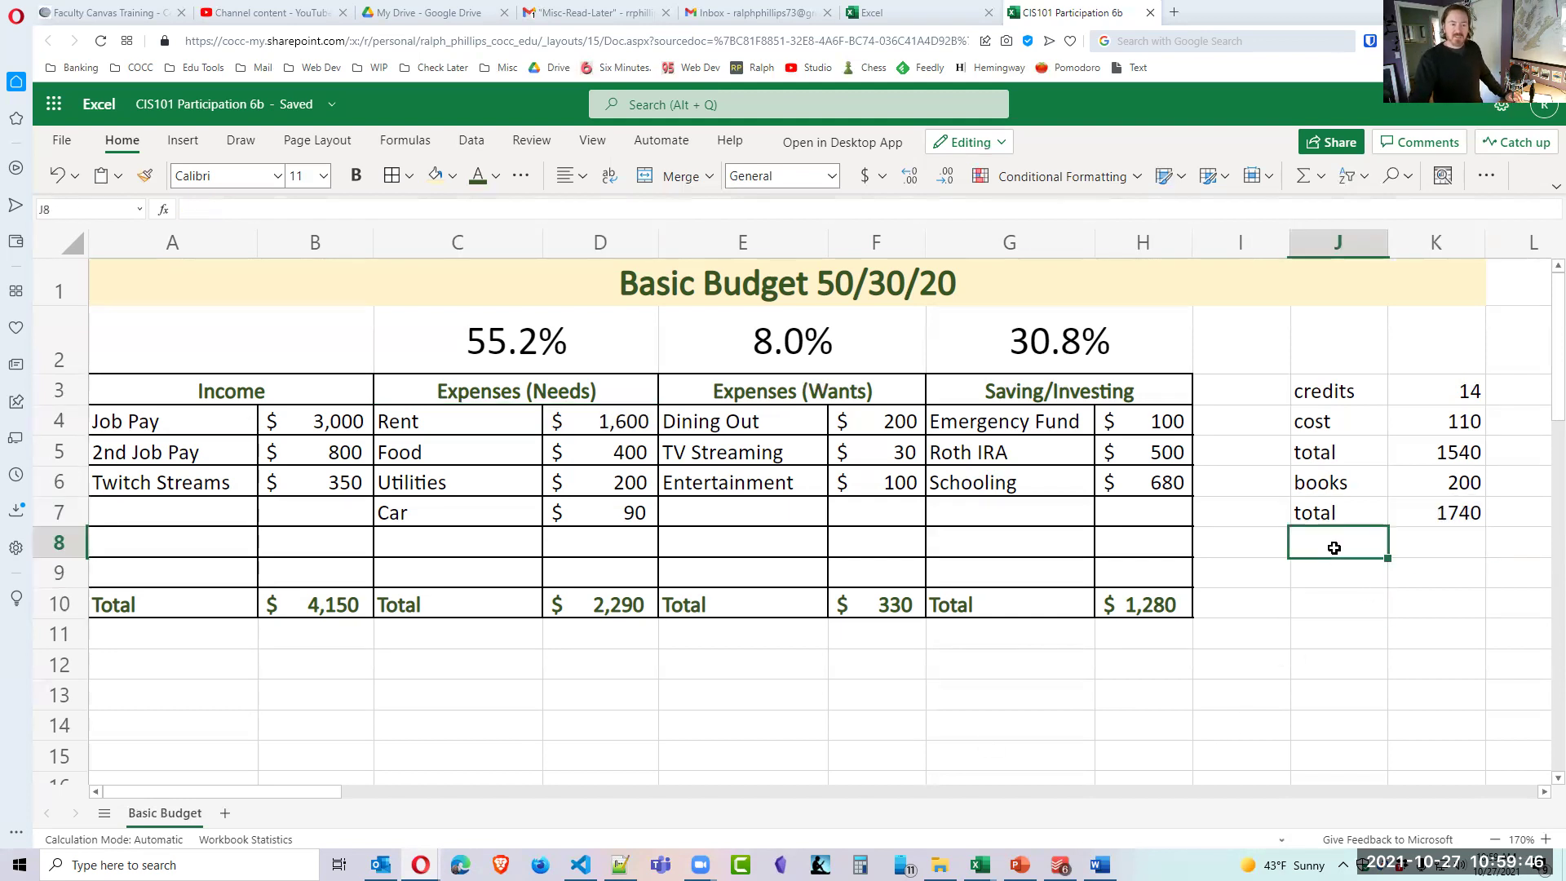
type("per month")
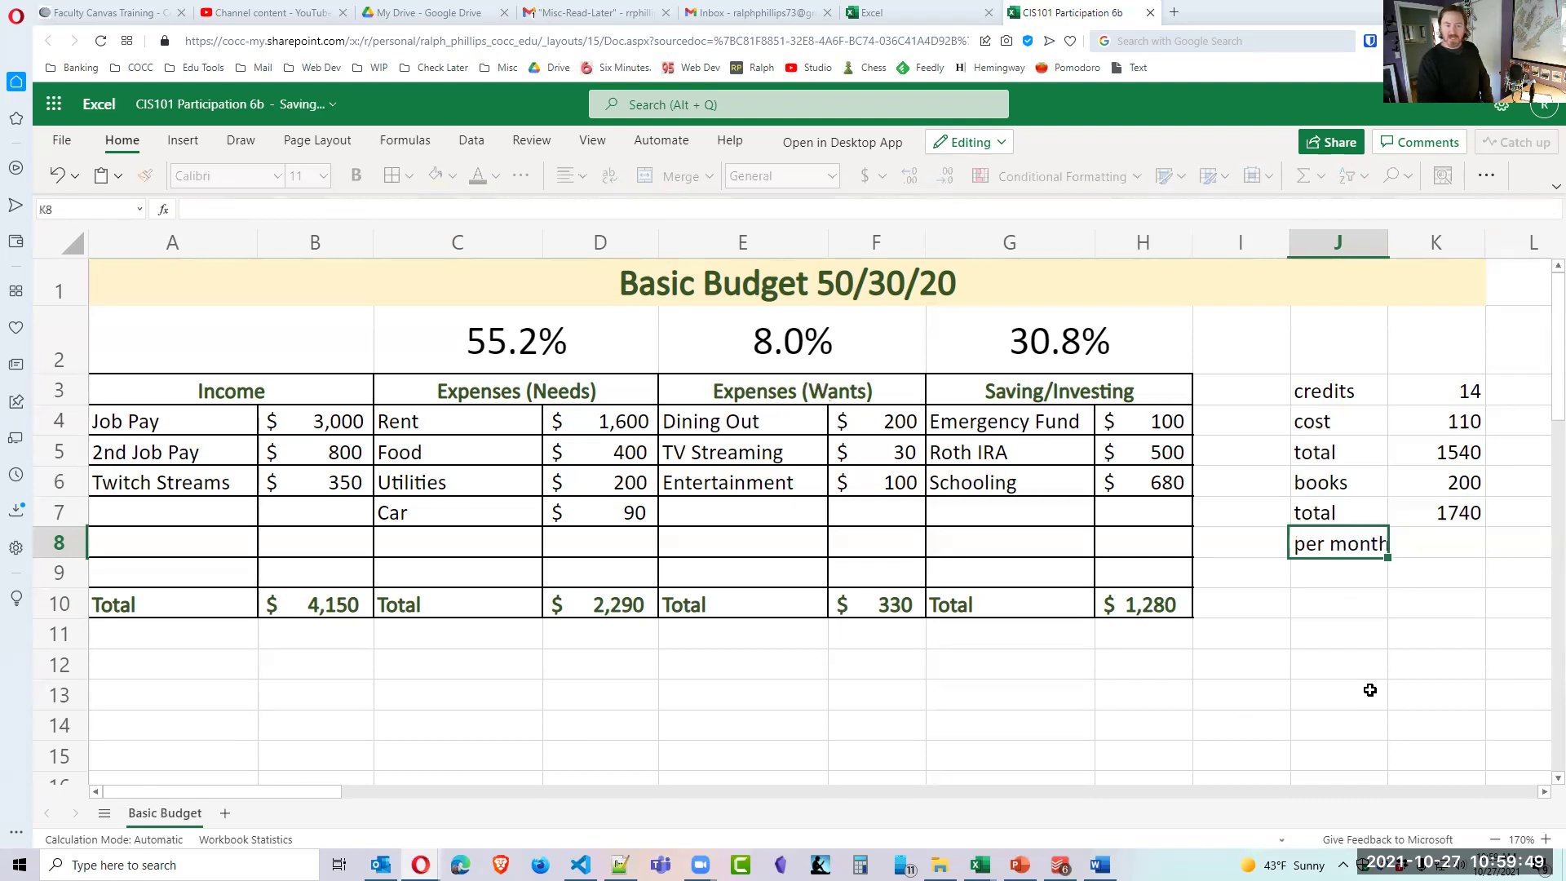
key("Tab")
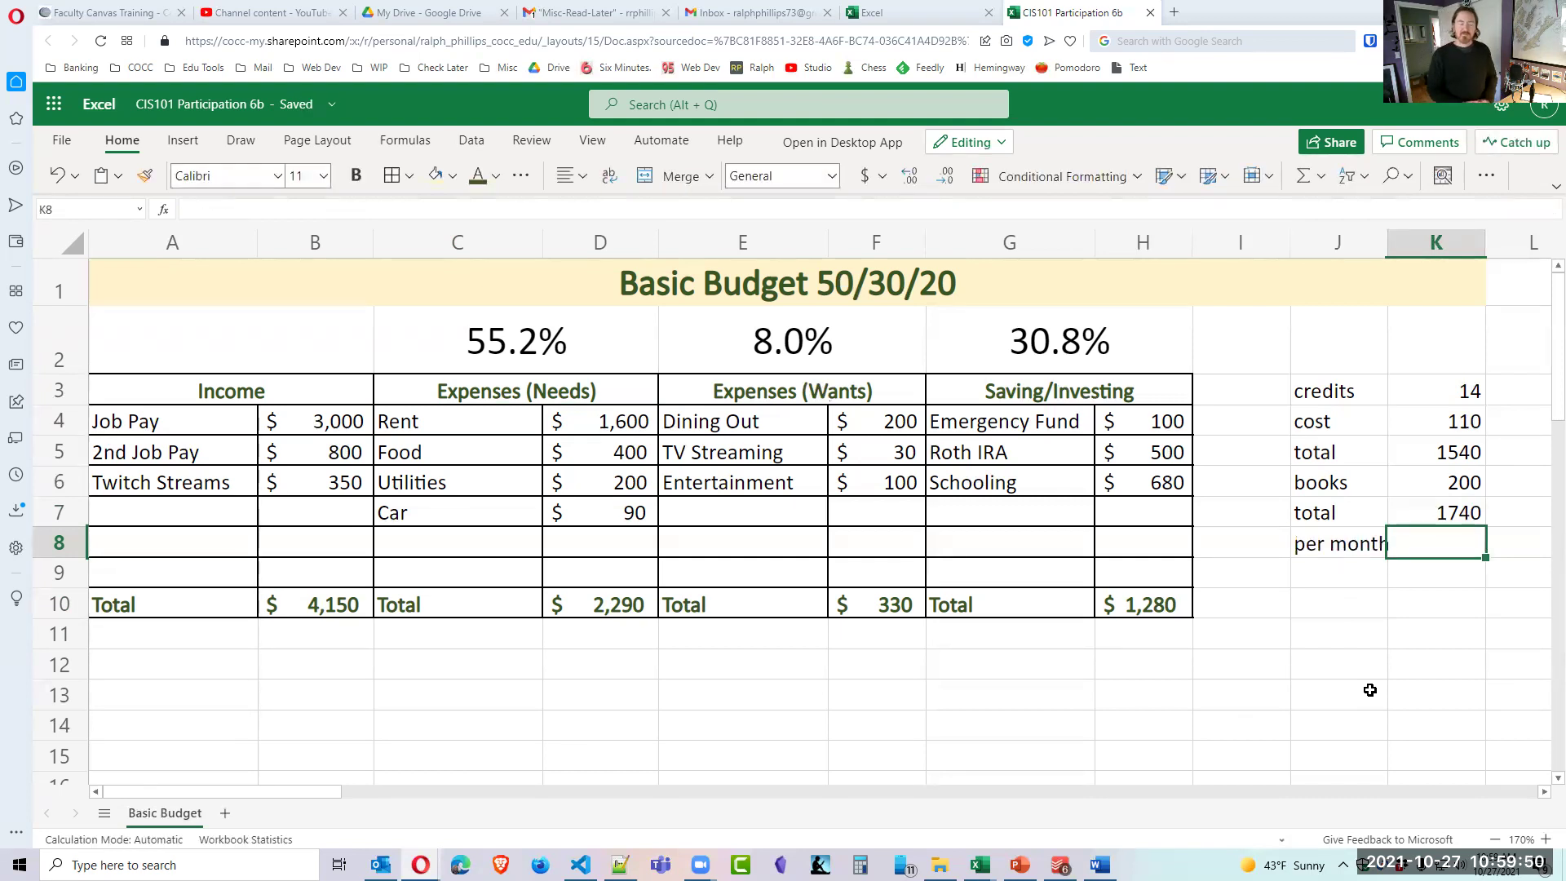
type("=")
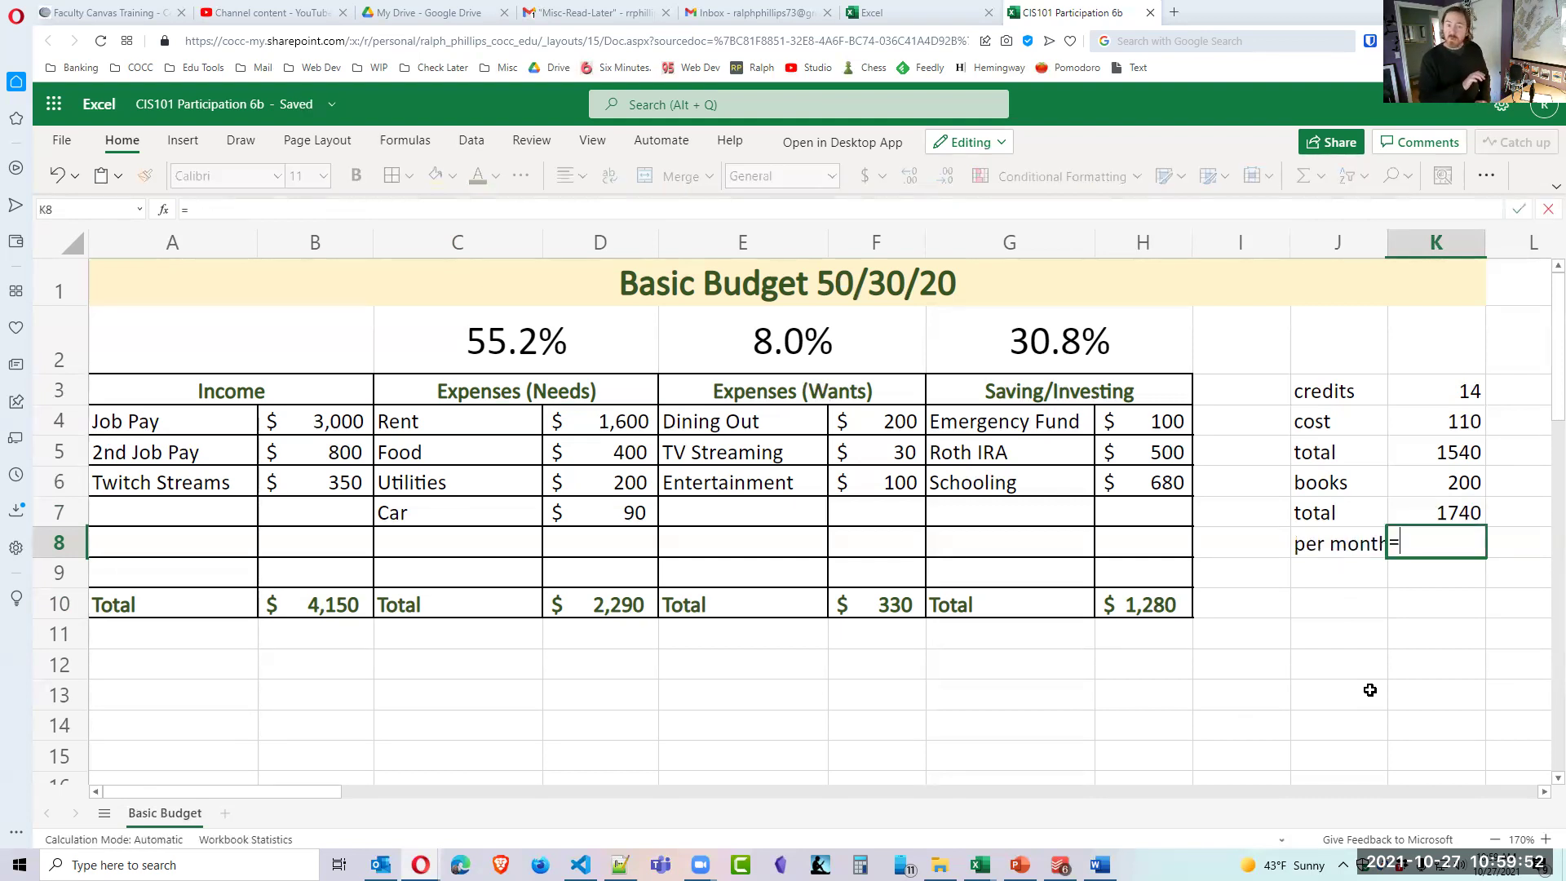
left_click(1428, 516)
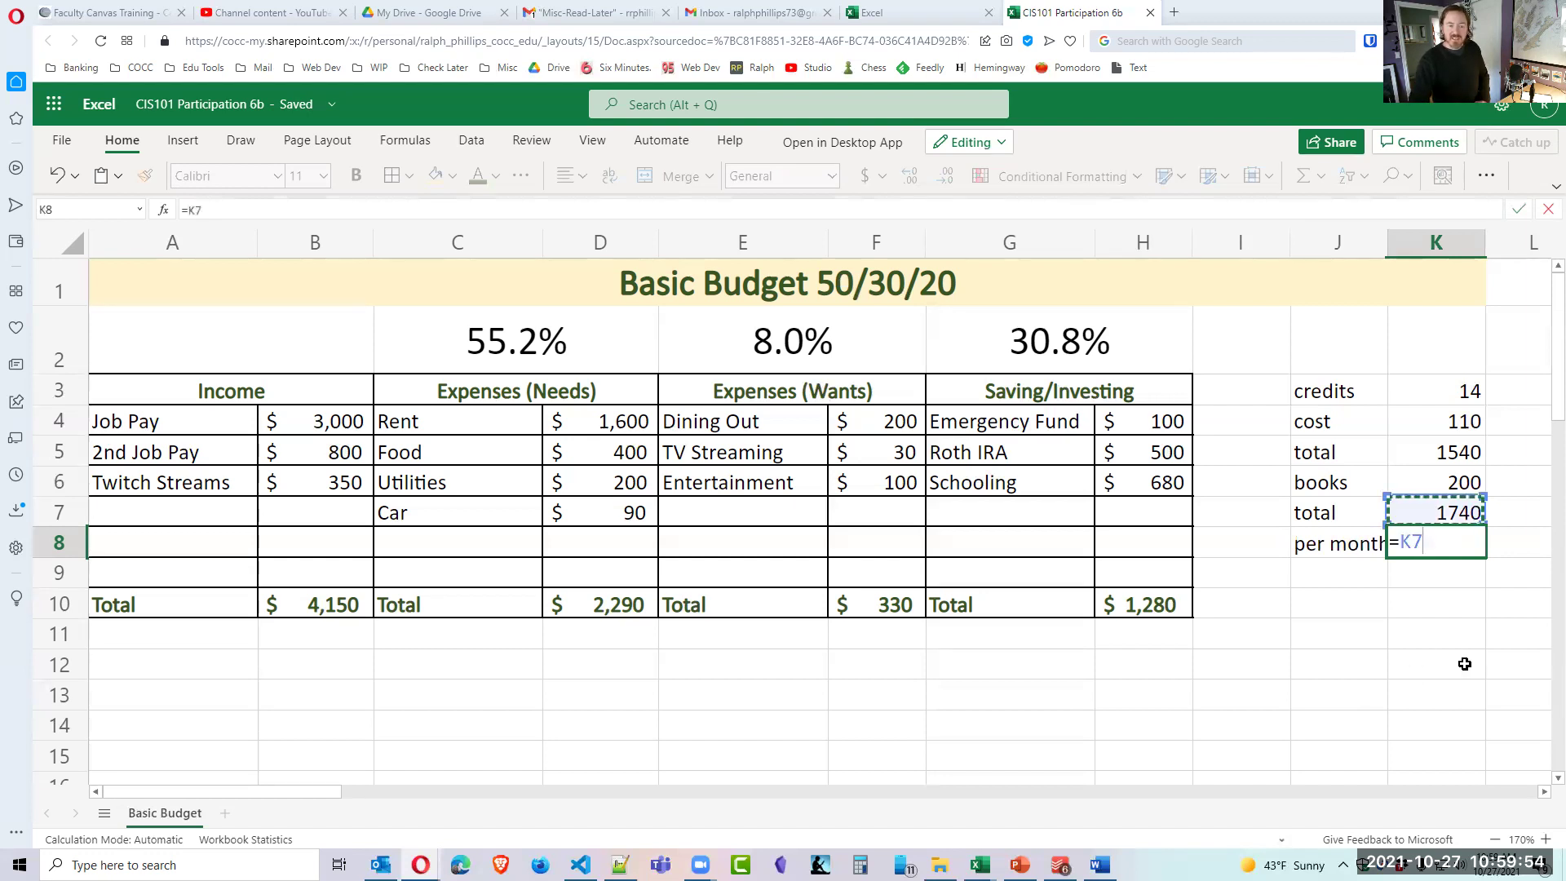
type("/")
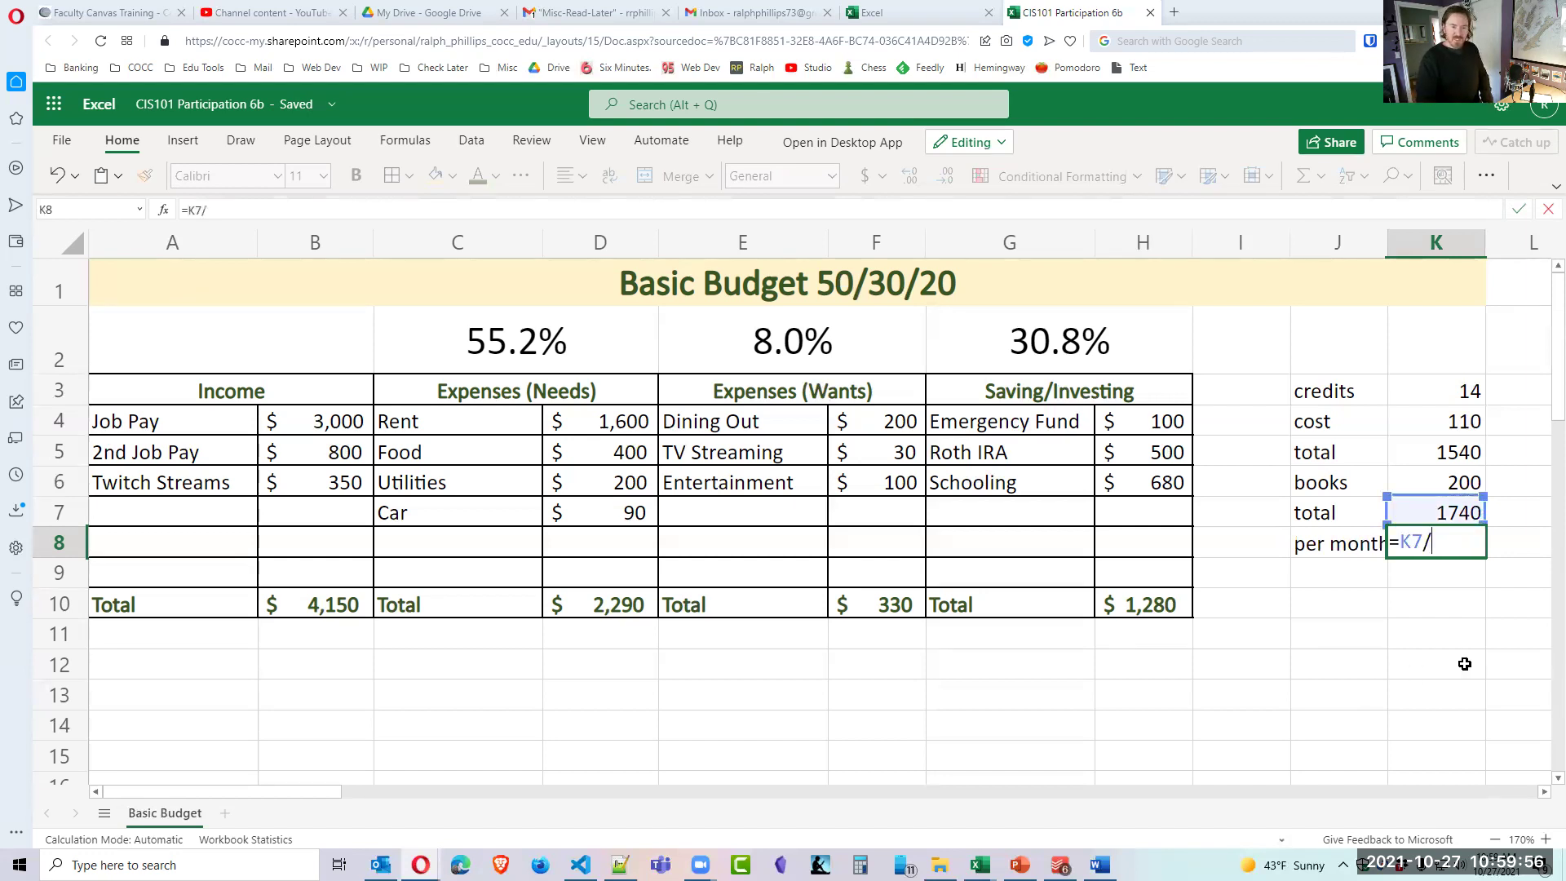
type("4")
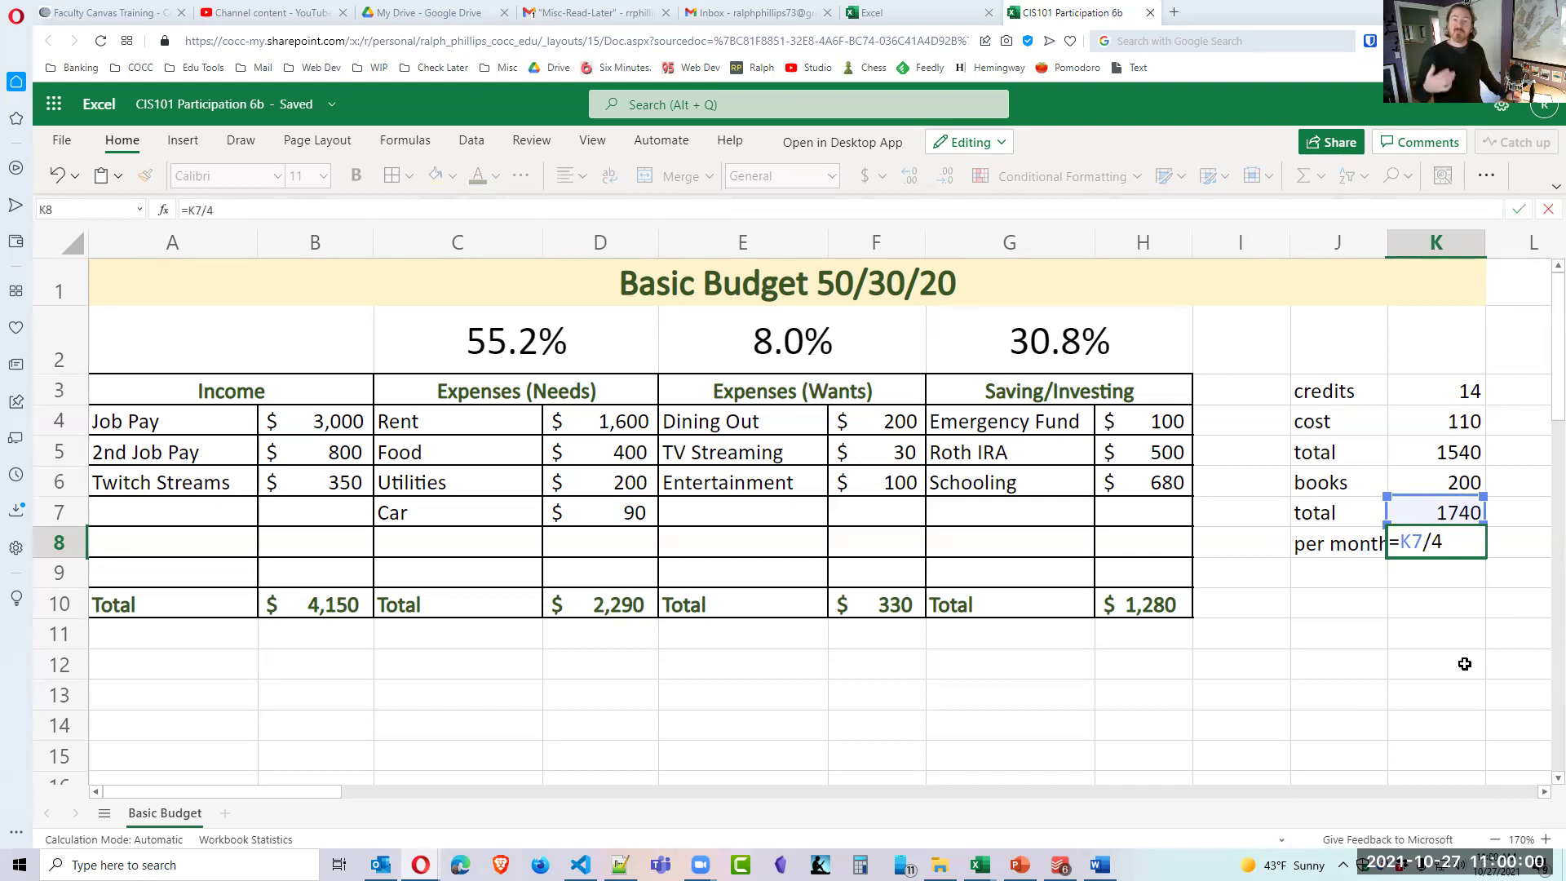
key("Return")
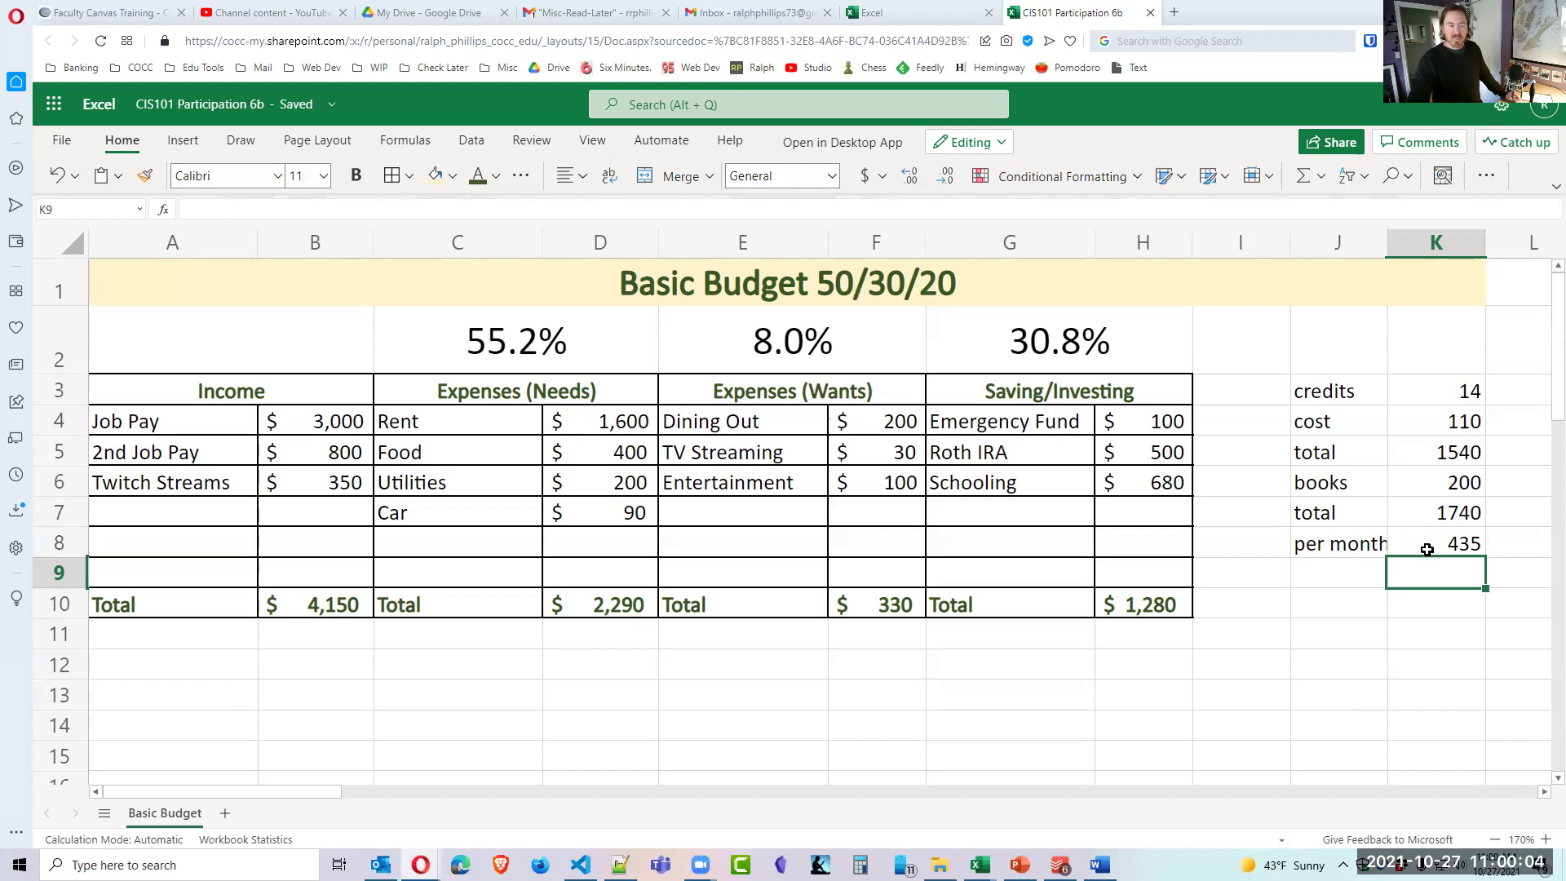
Set the Schooling amount in H6 of the Saving/Investing section to 500.
left_click(1141, 487)
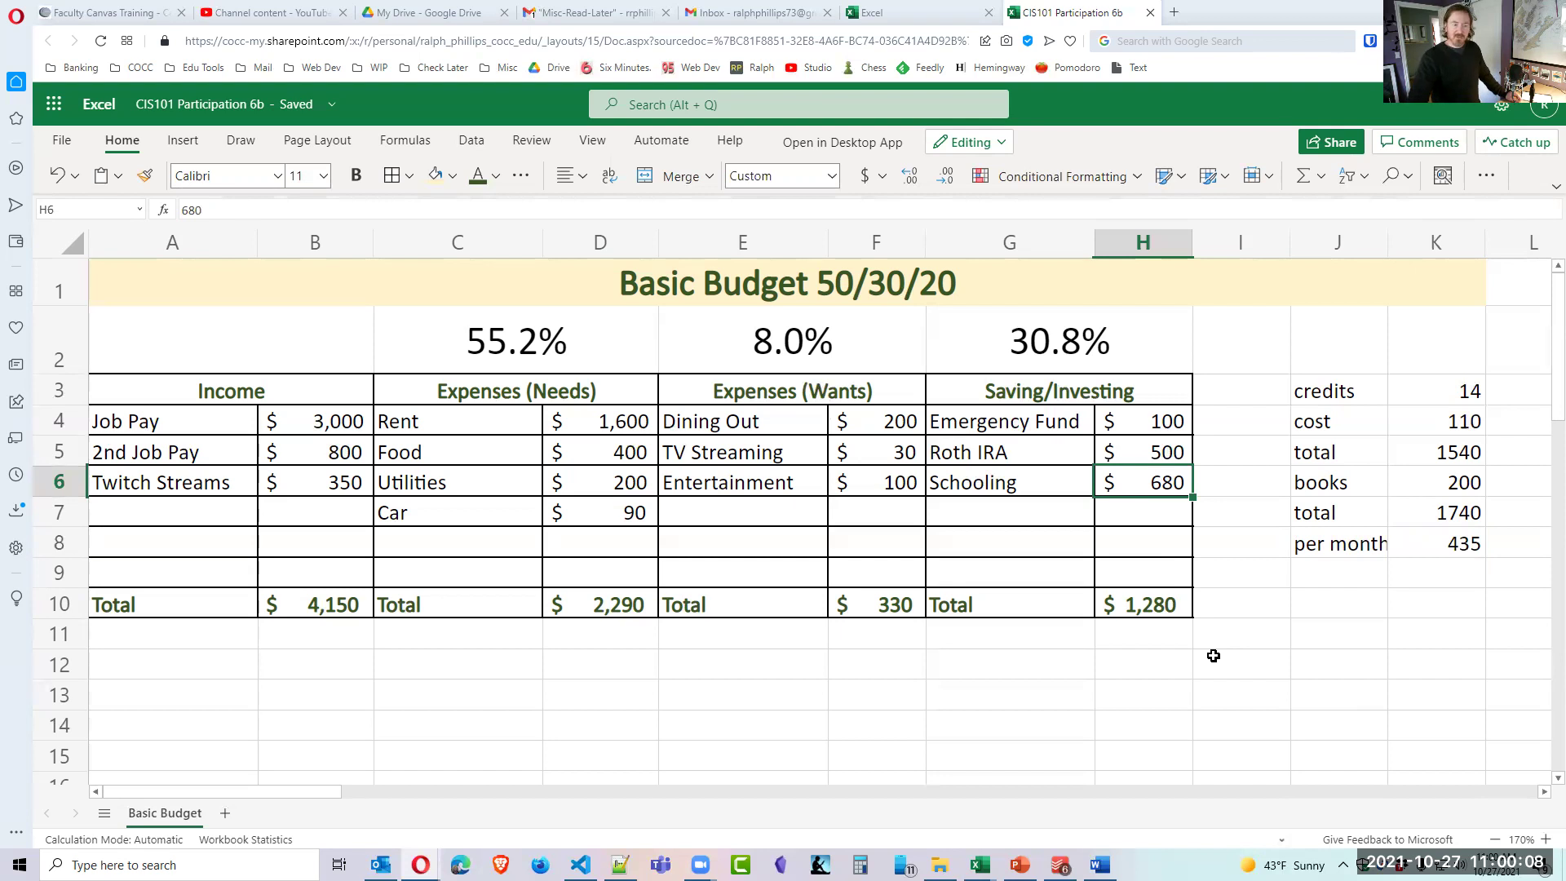
type("500")
key("Return")
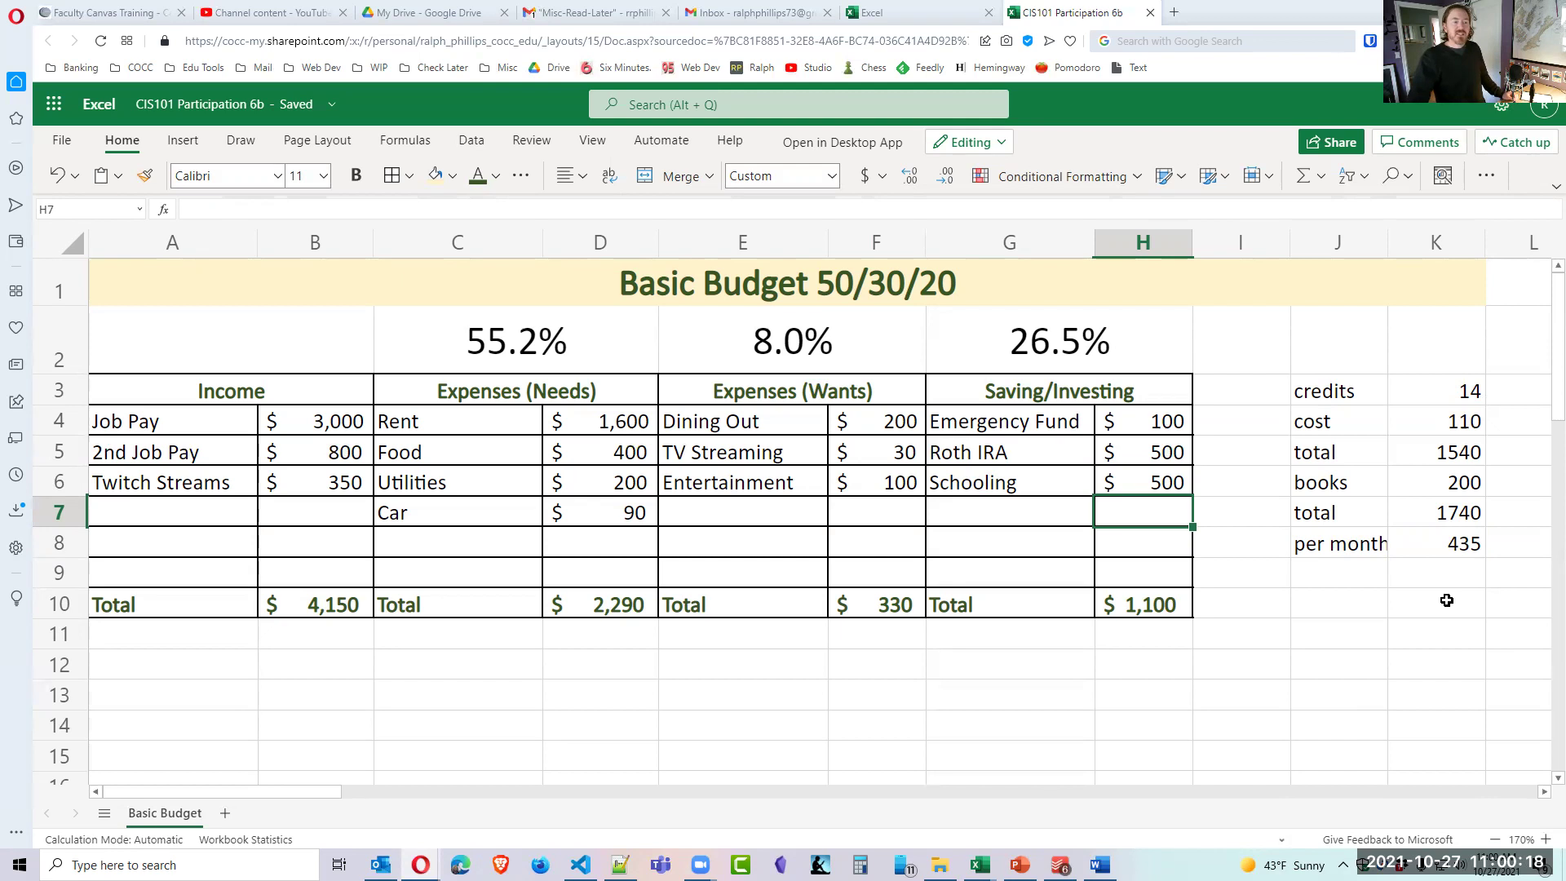
left_click(1169, 483)
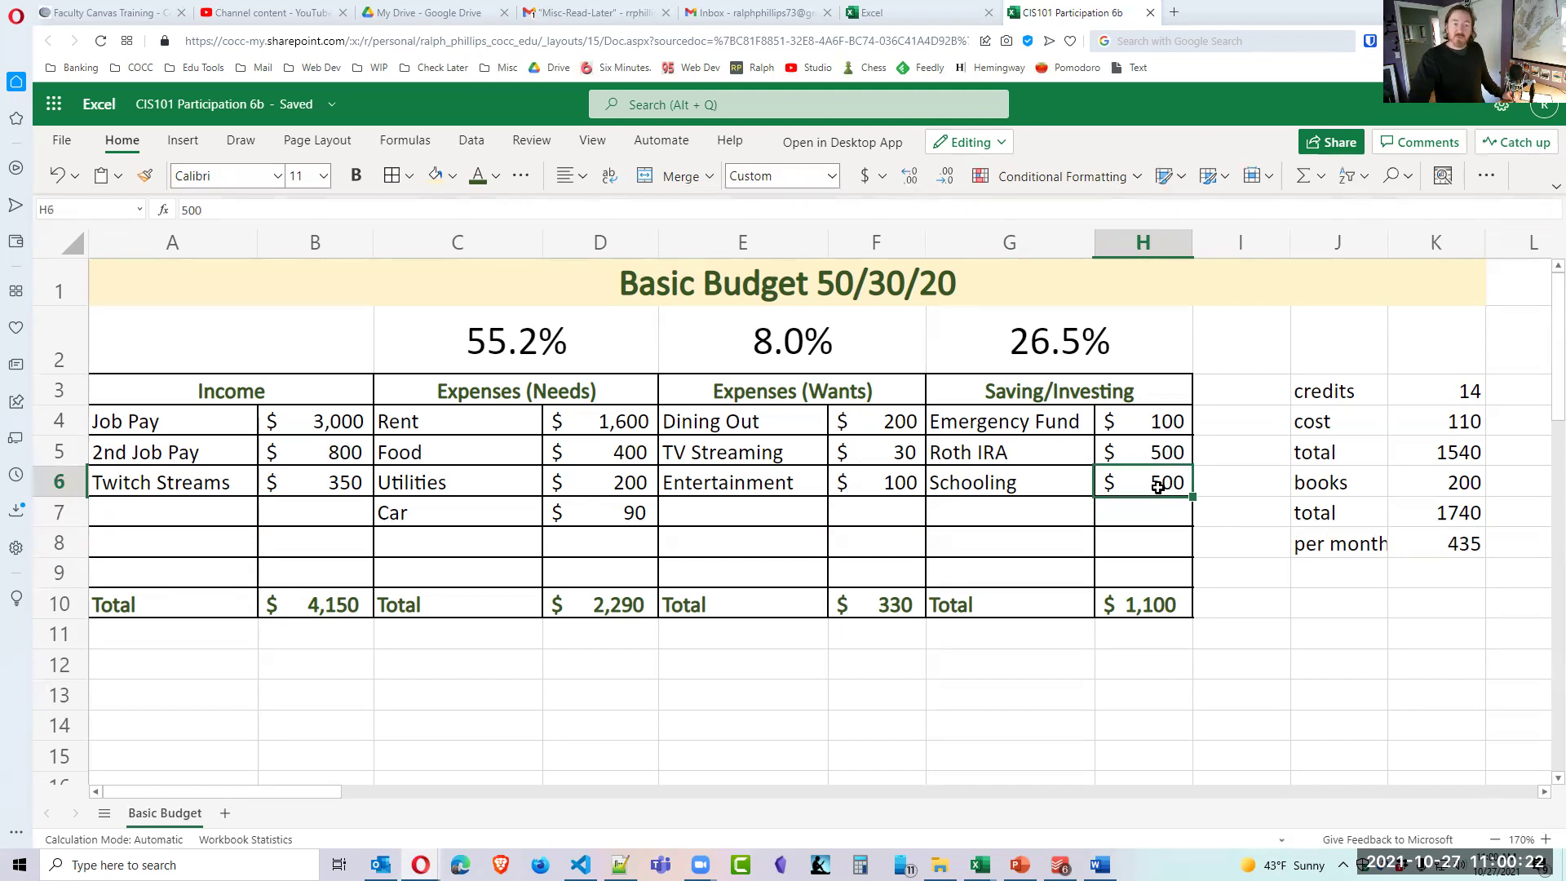
Set the Roth IRA amount in H5 to 0.
left_click(1162, 454)
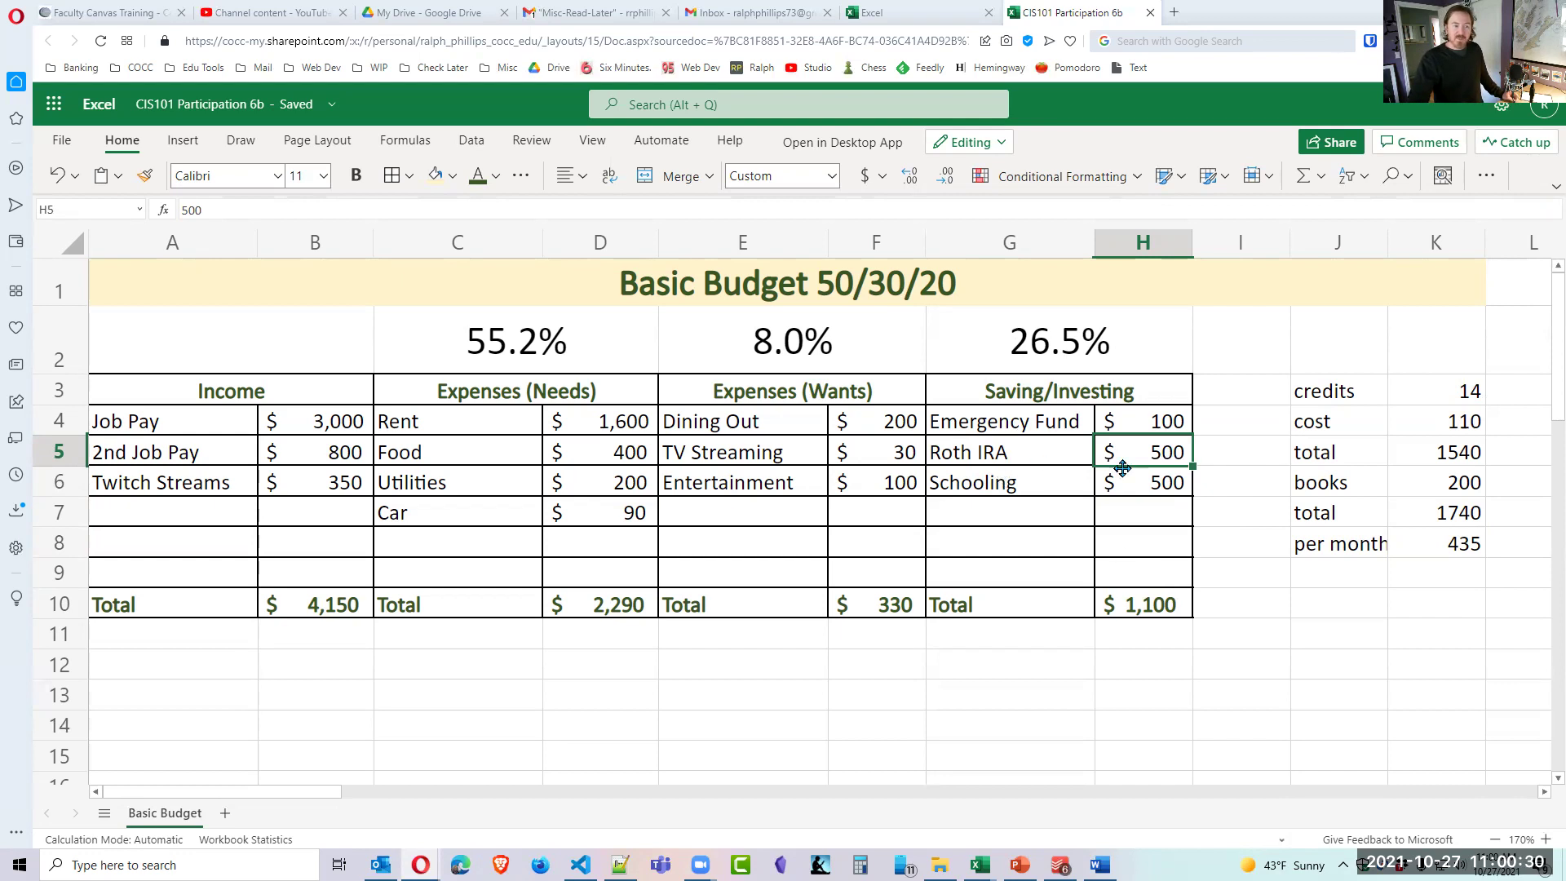
key("Delete")
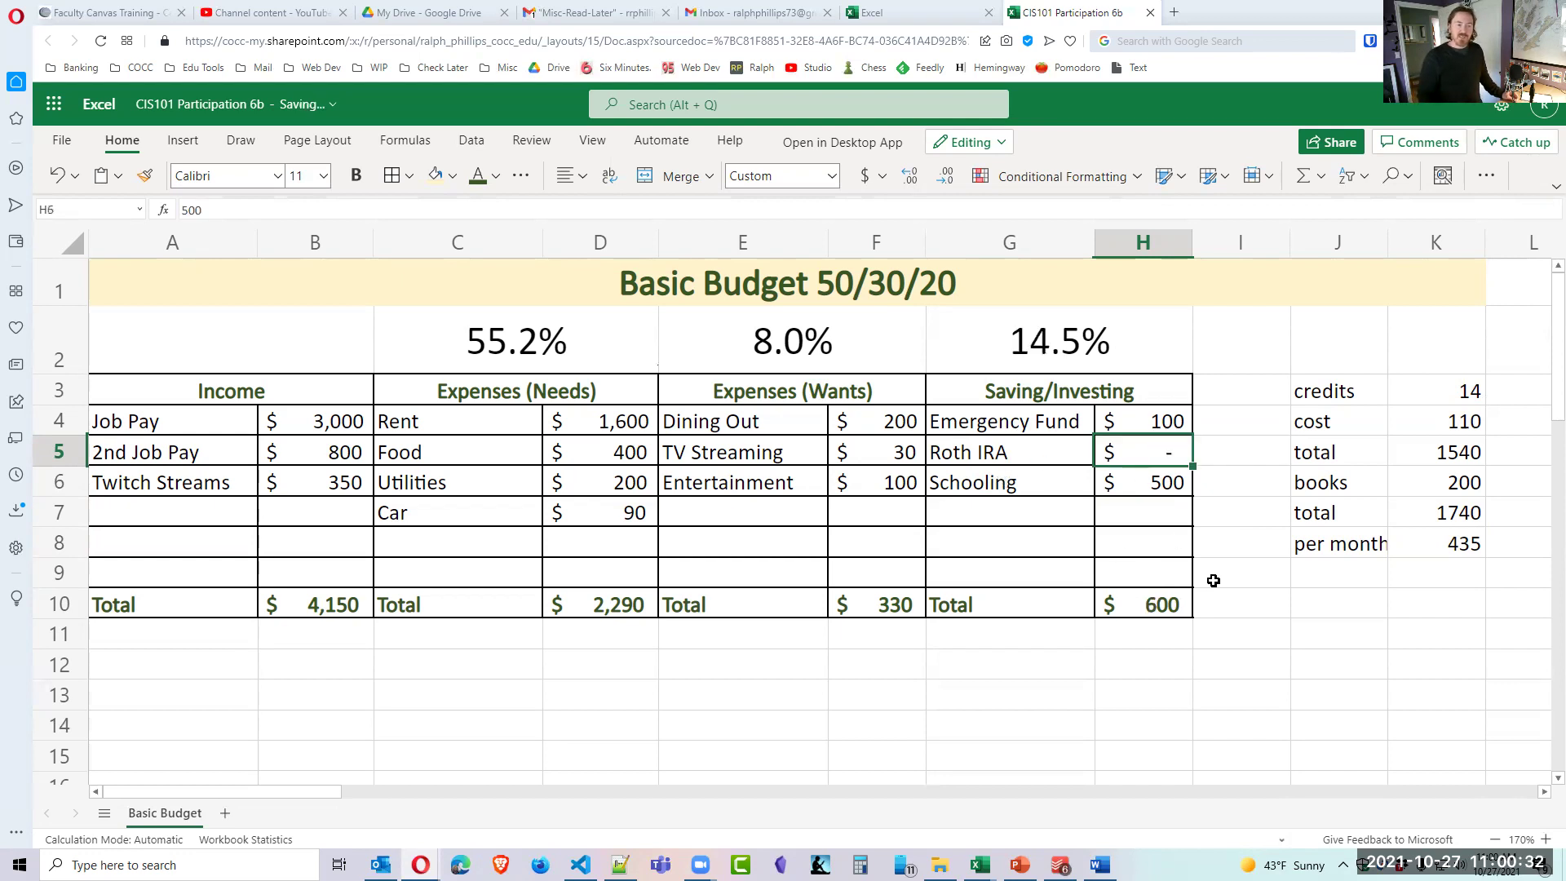
key("Down")
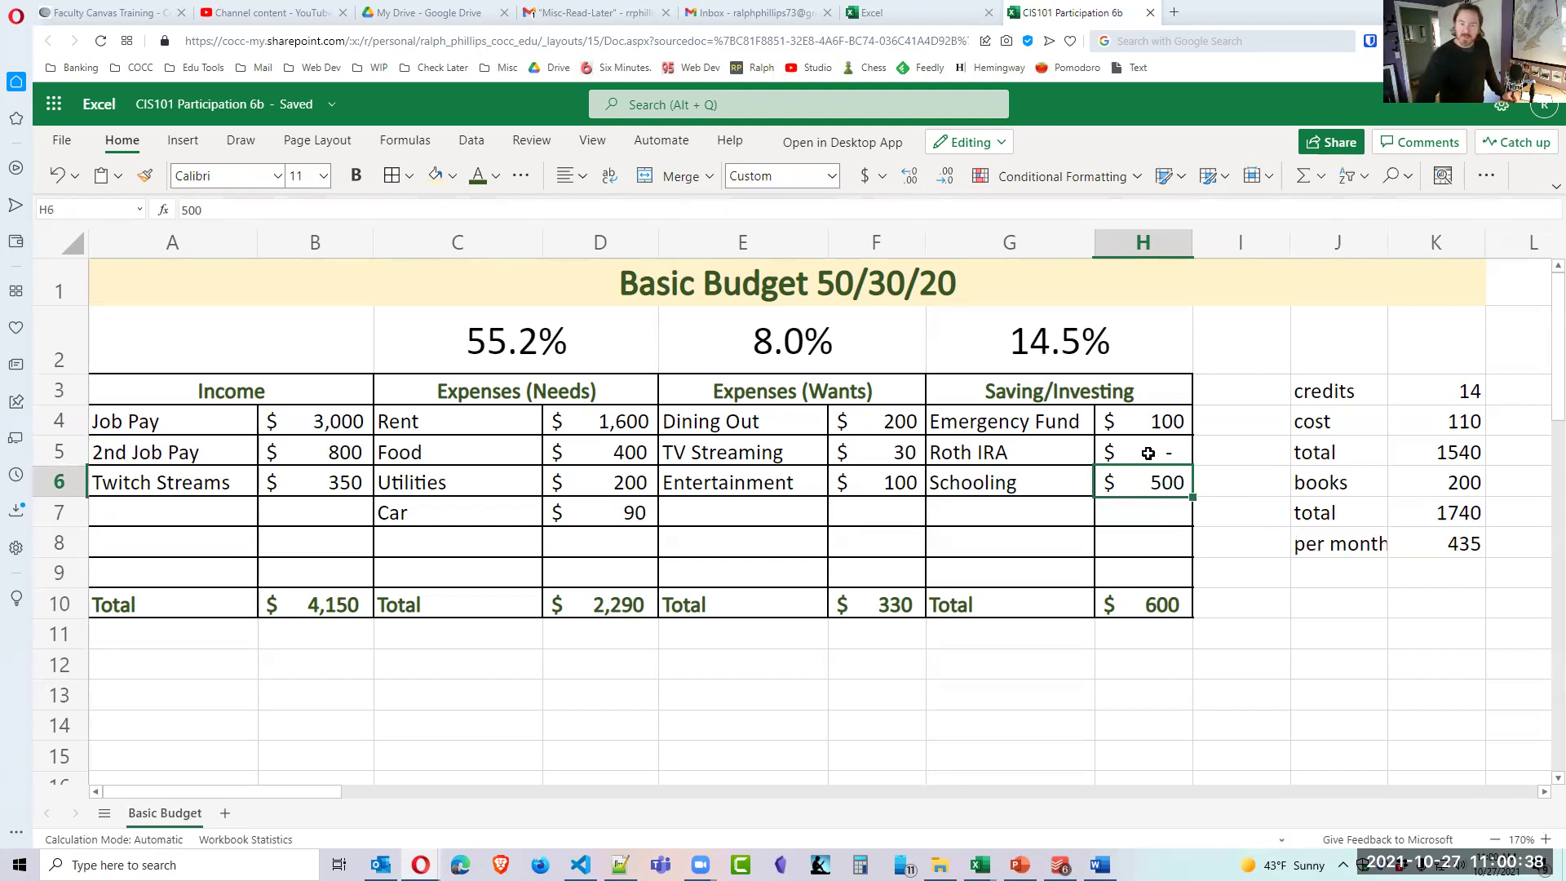
left_click(1151, 535)
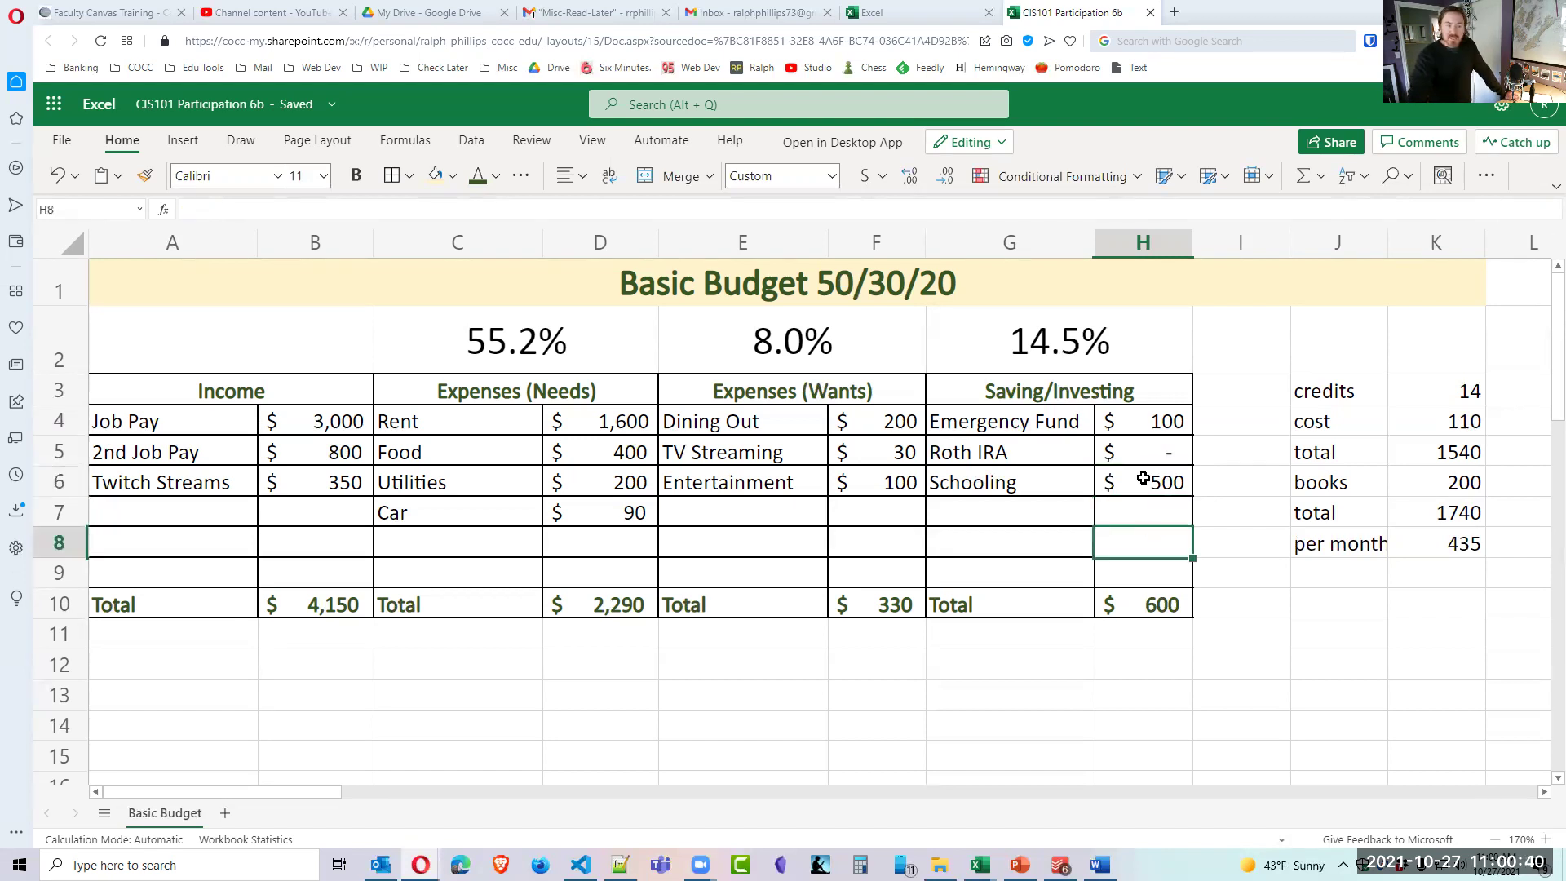
left_click(1152, 424)
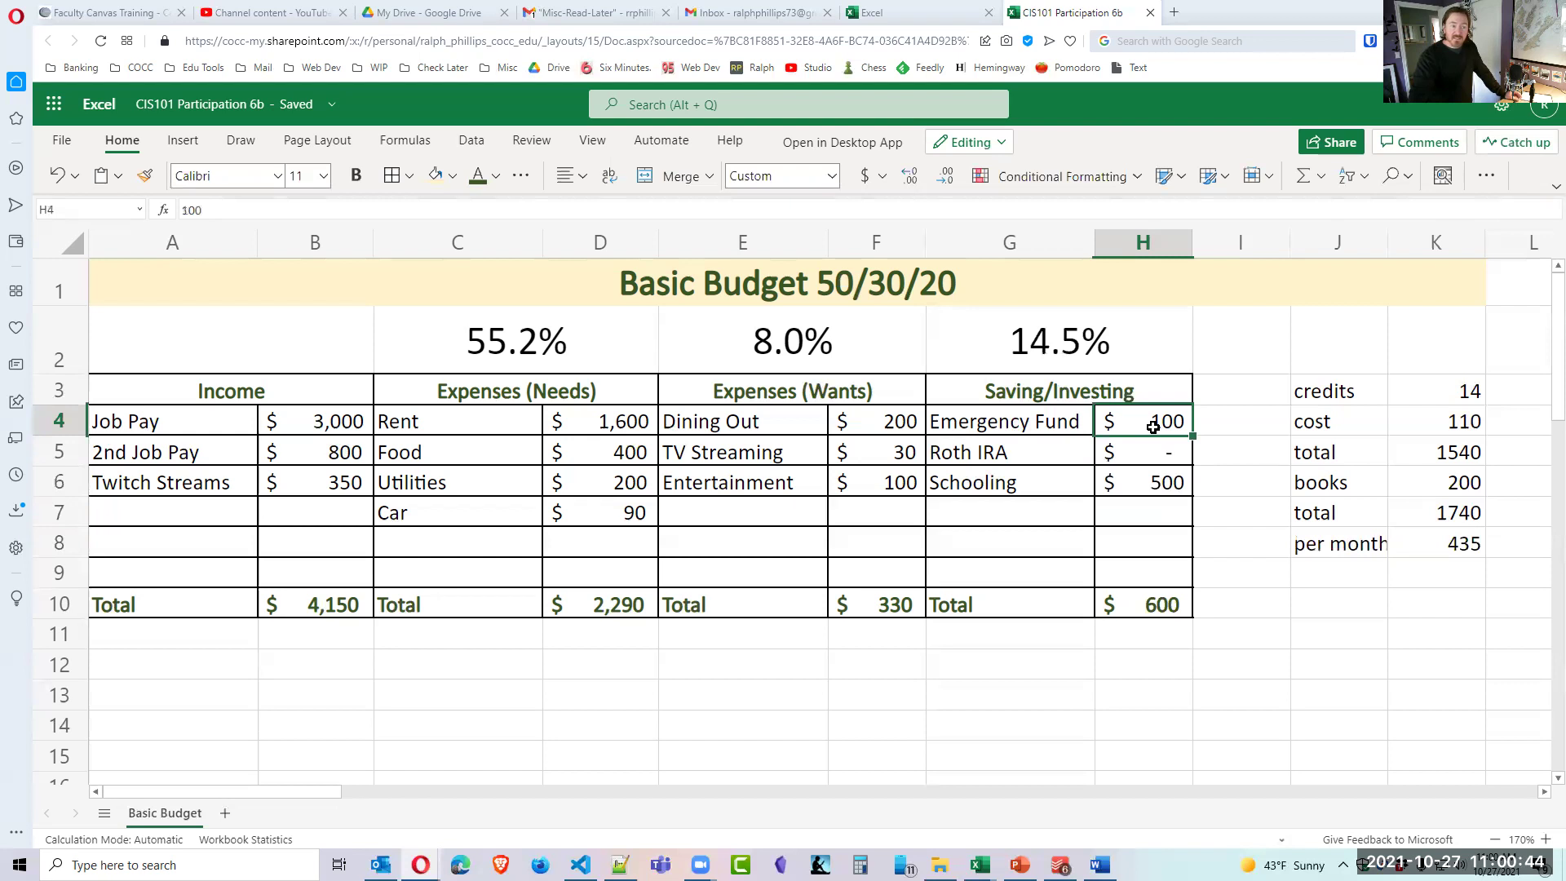
left_click(1157, 490)
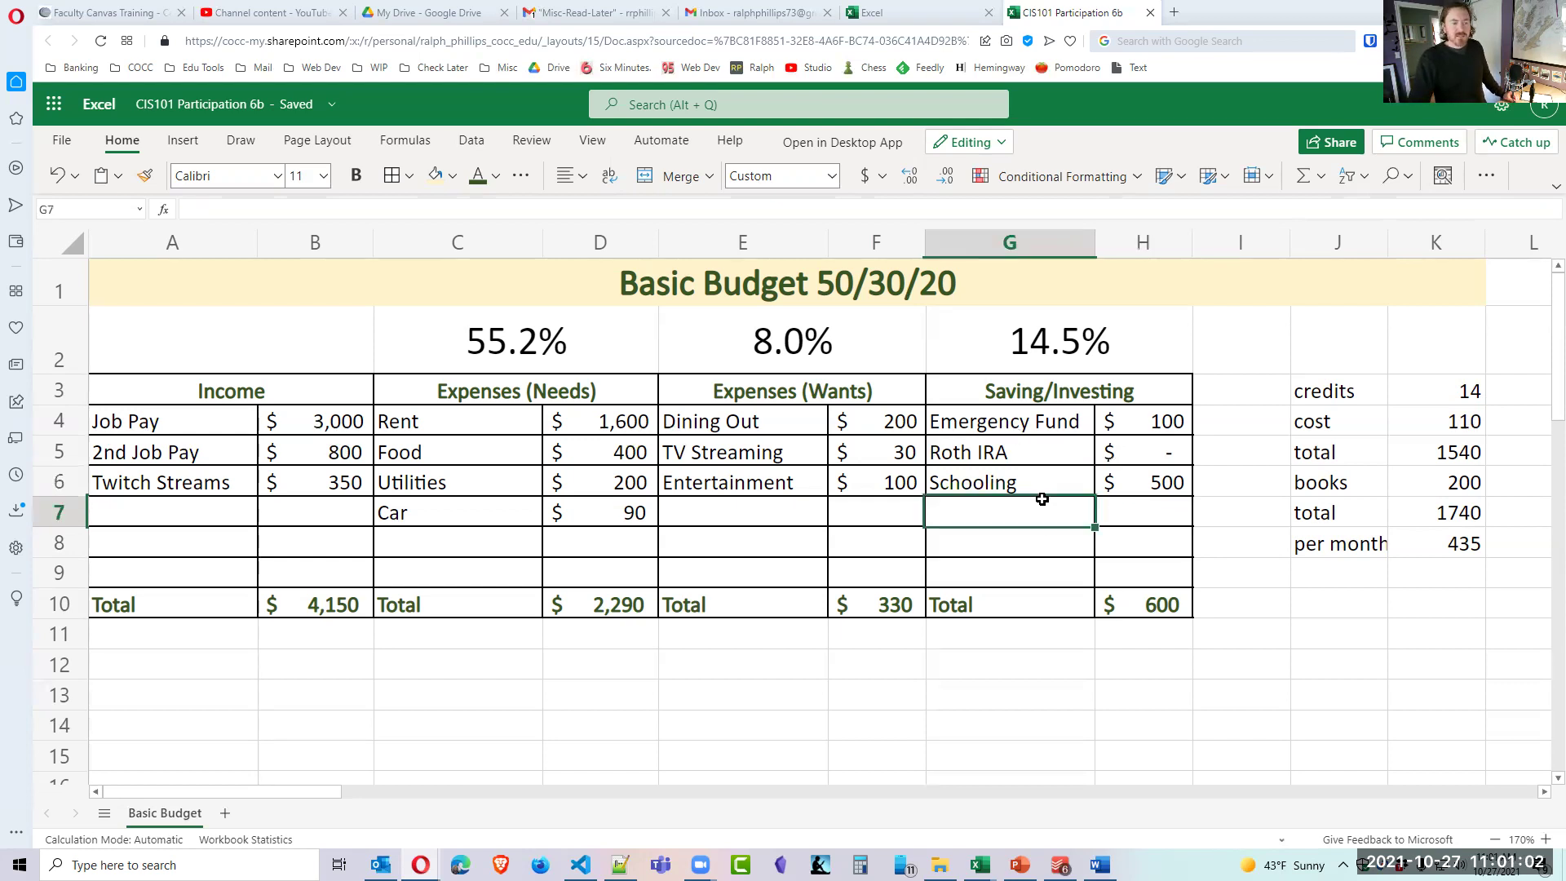
left_click(1014, 485)
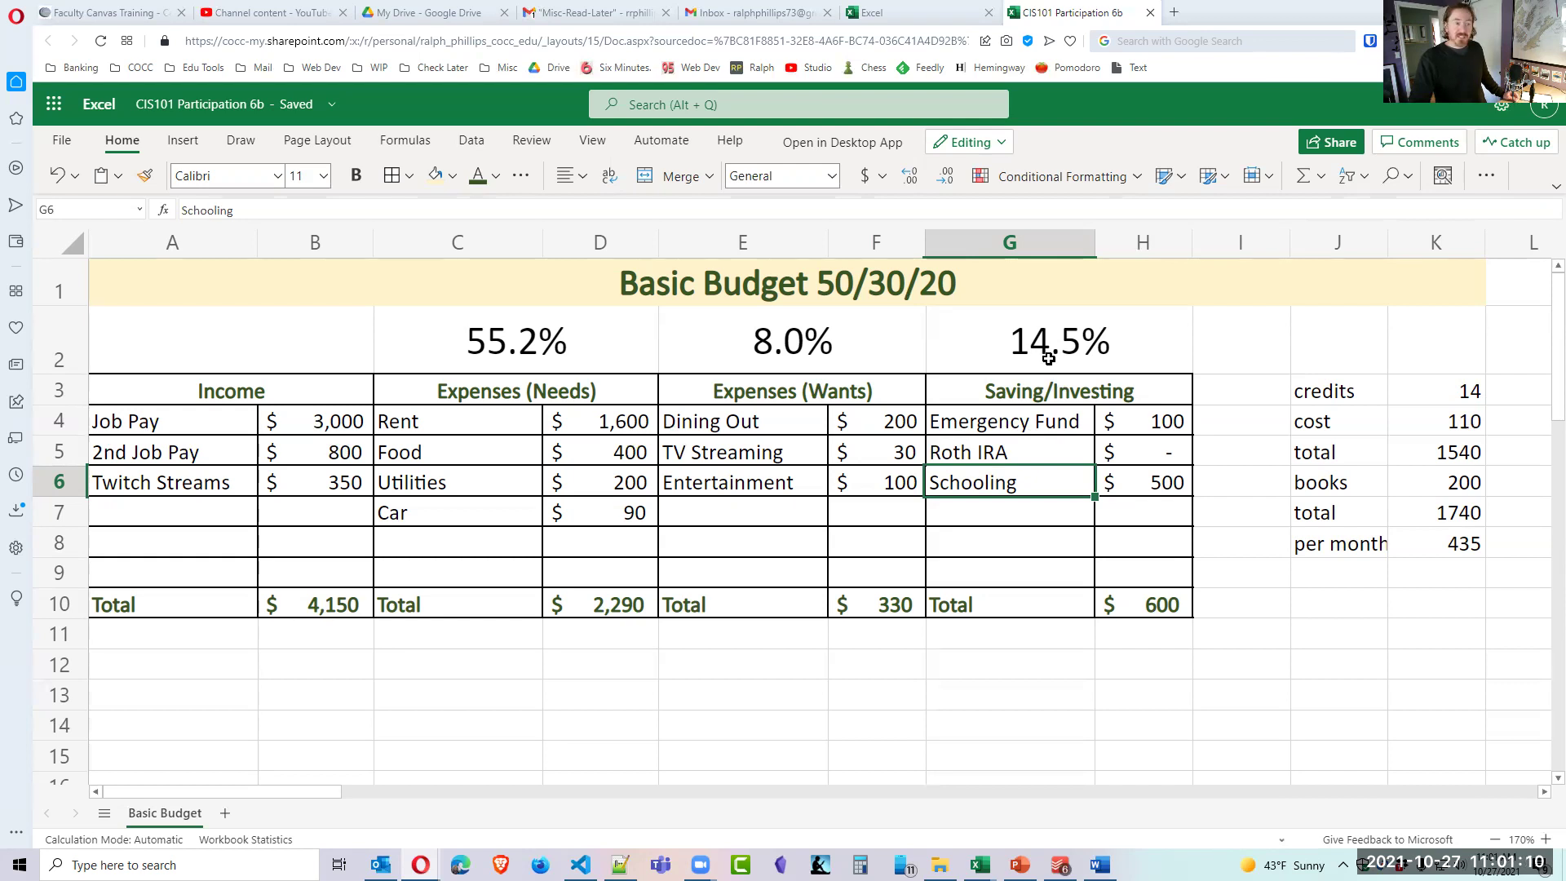
left_click(1151, 532)
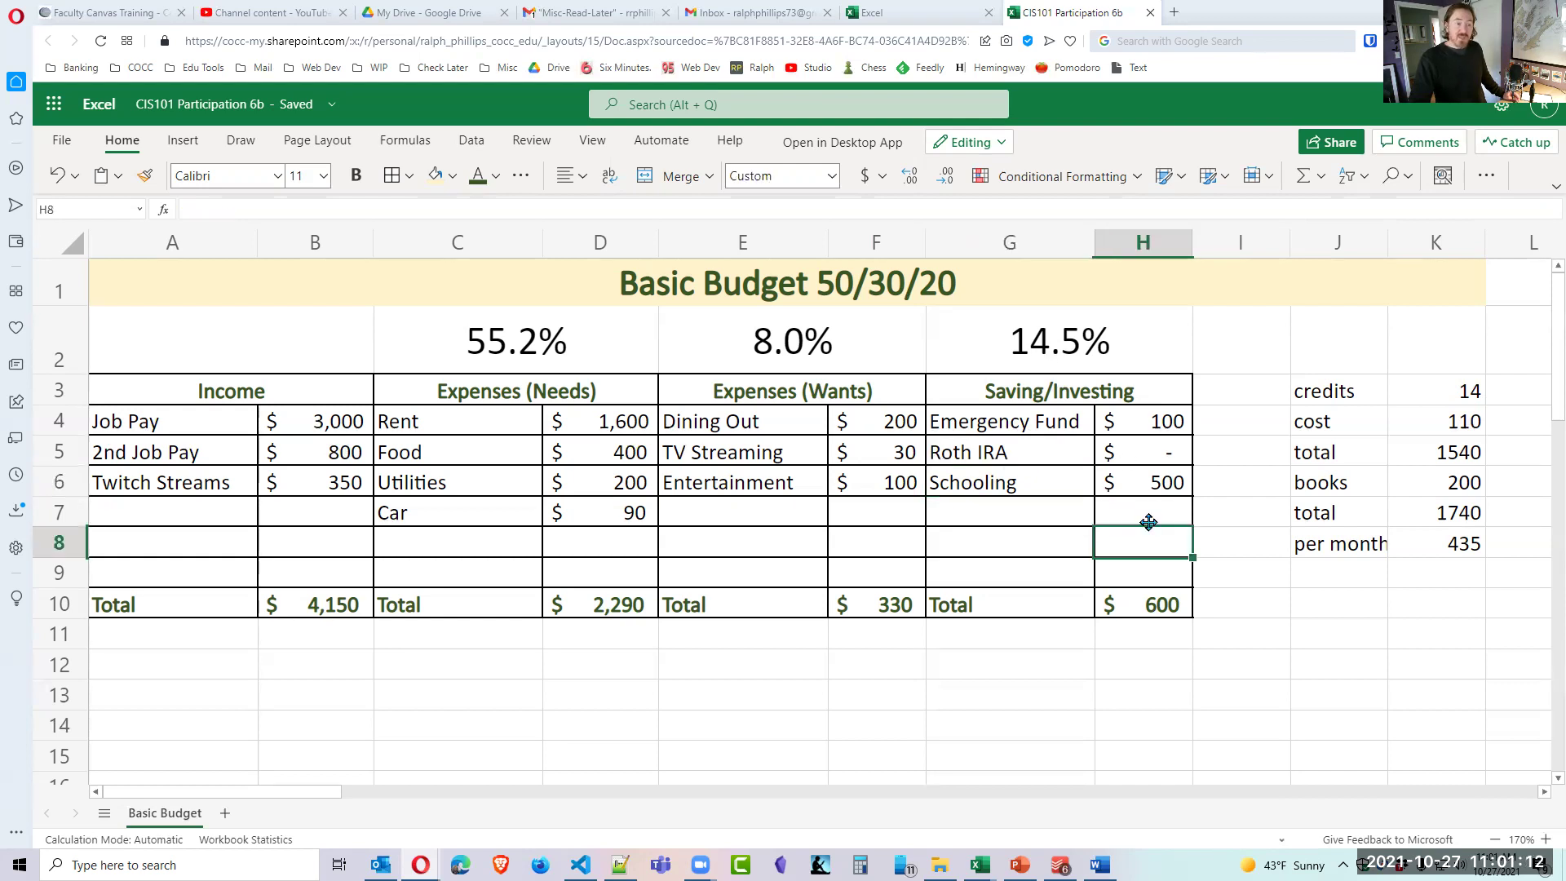
left_click(1155, 458)
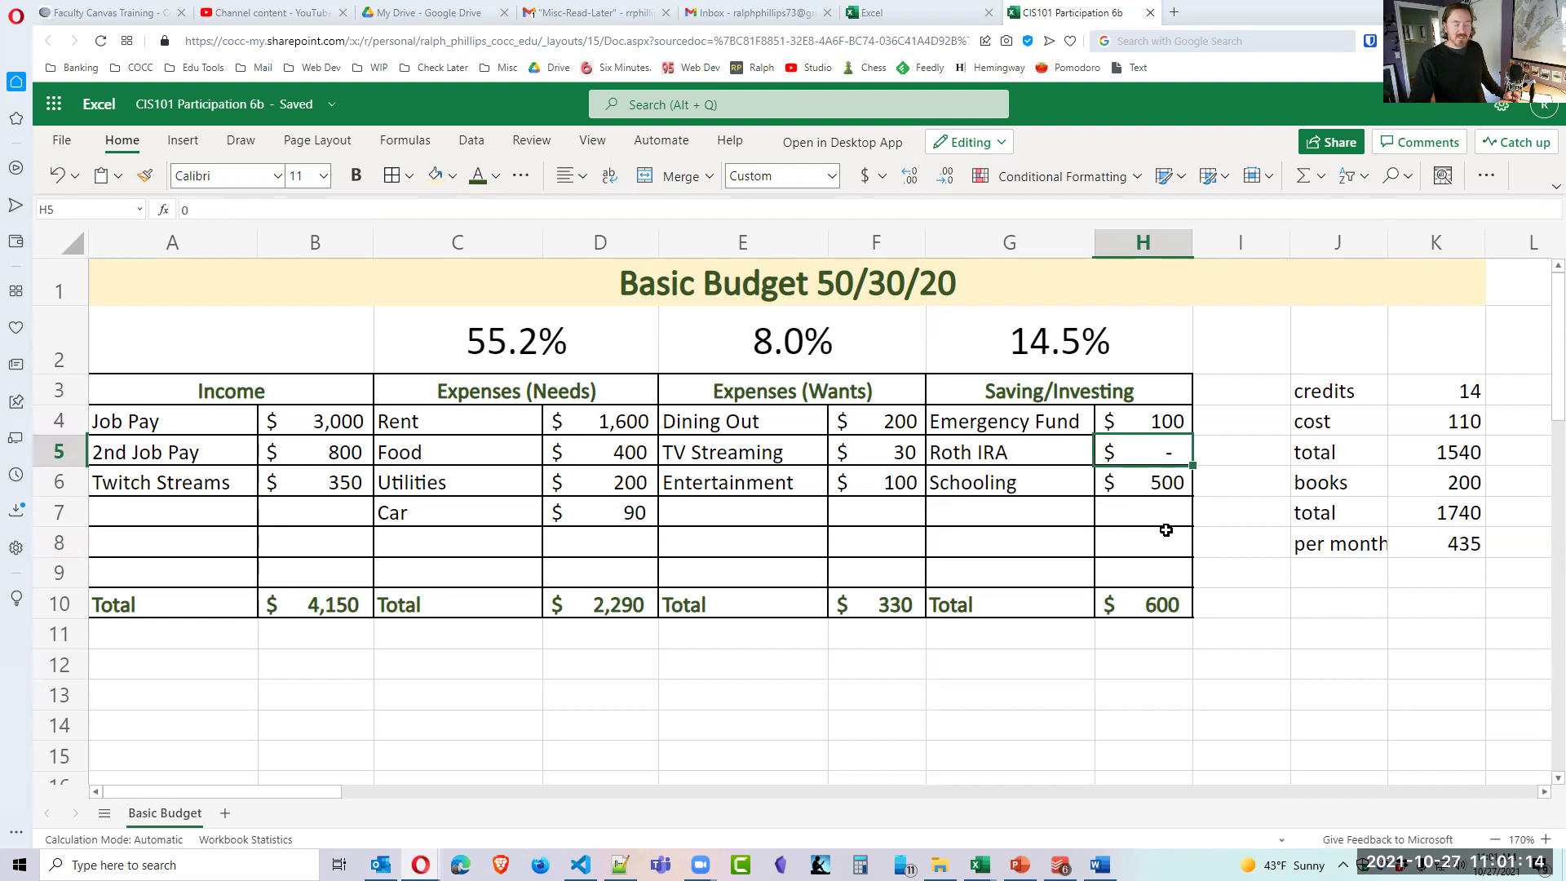
left_click(1138, 488)
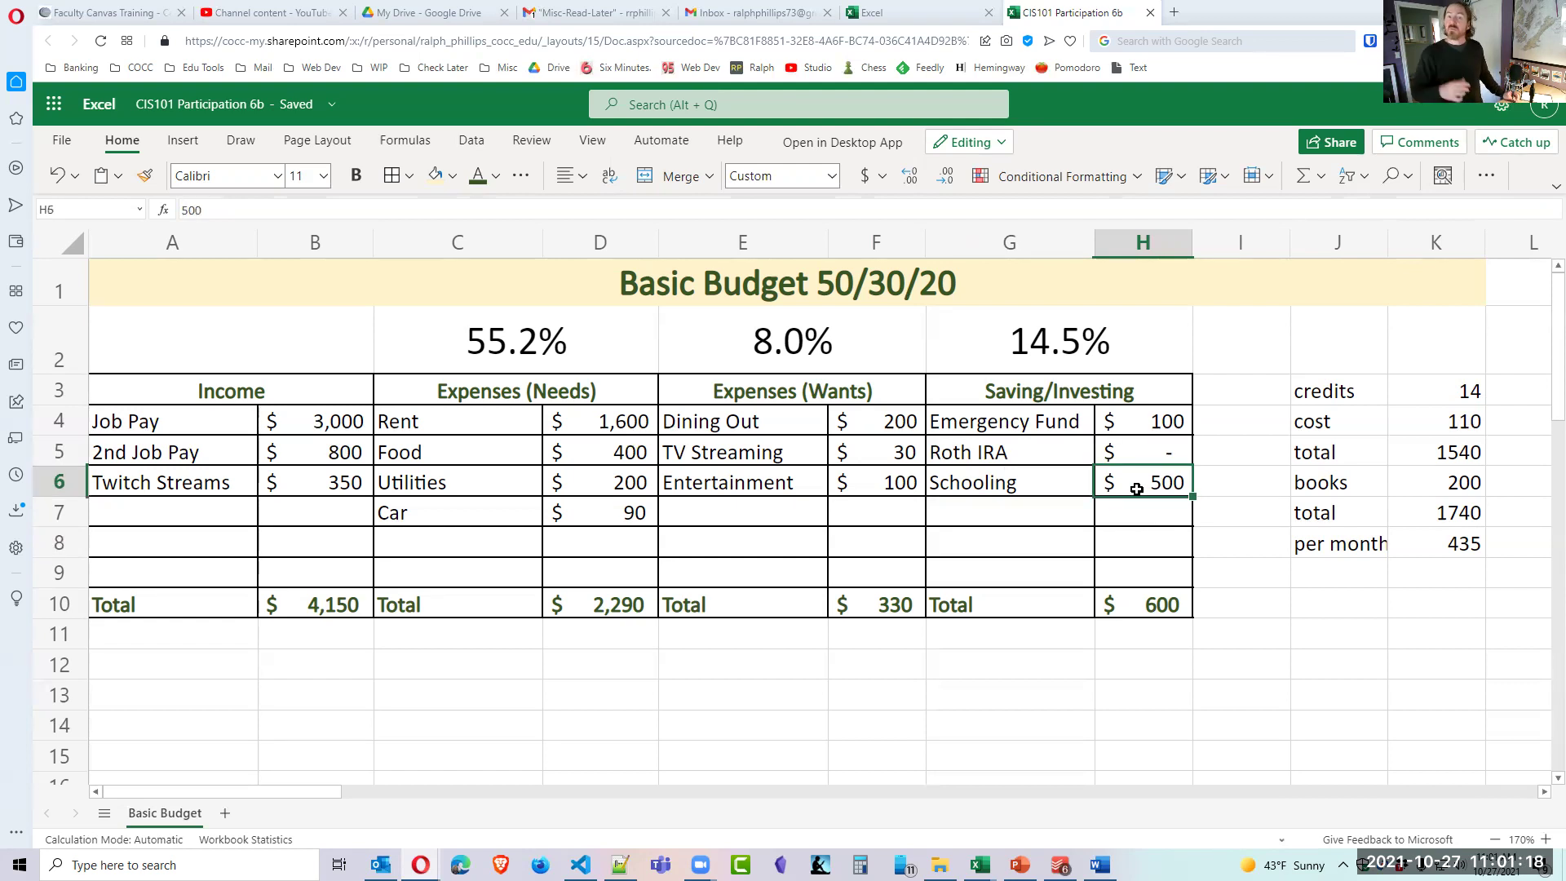
Add the item label extra schooling in G7, below Schooling in the Saving/Investing section.
left_click(1019, 510)
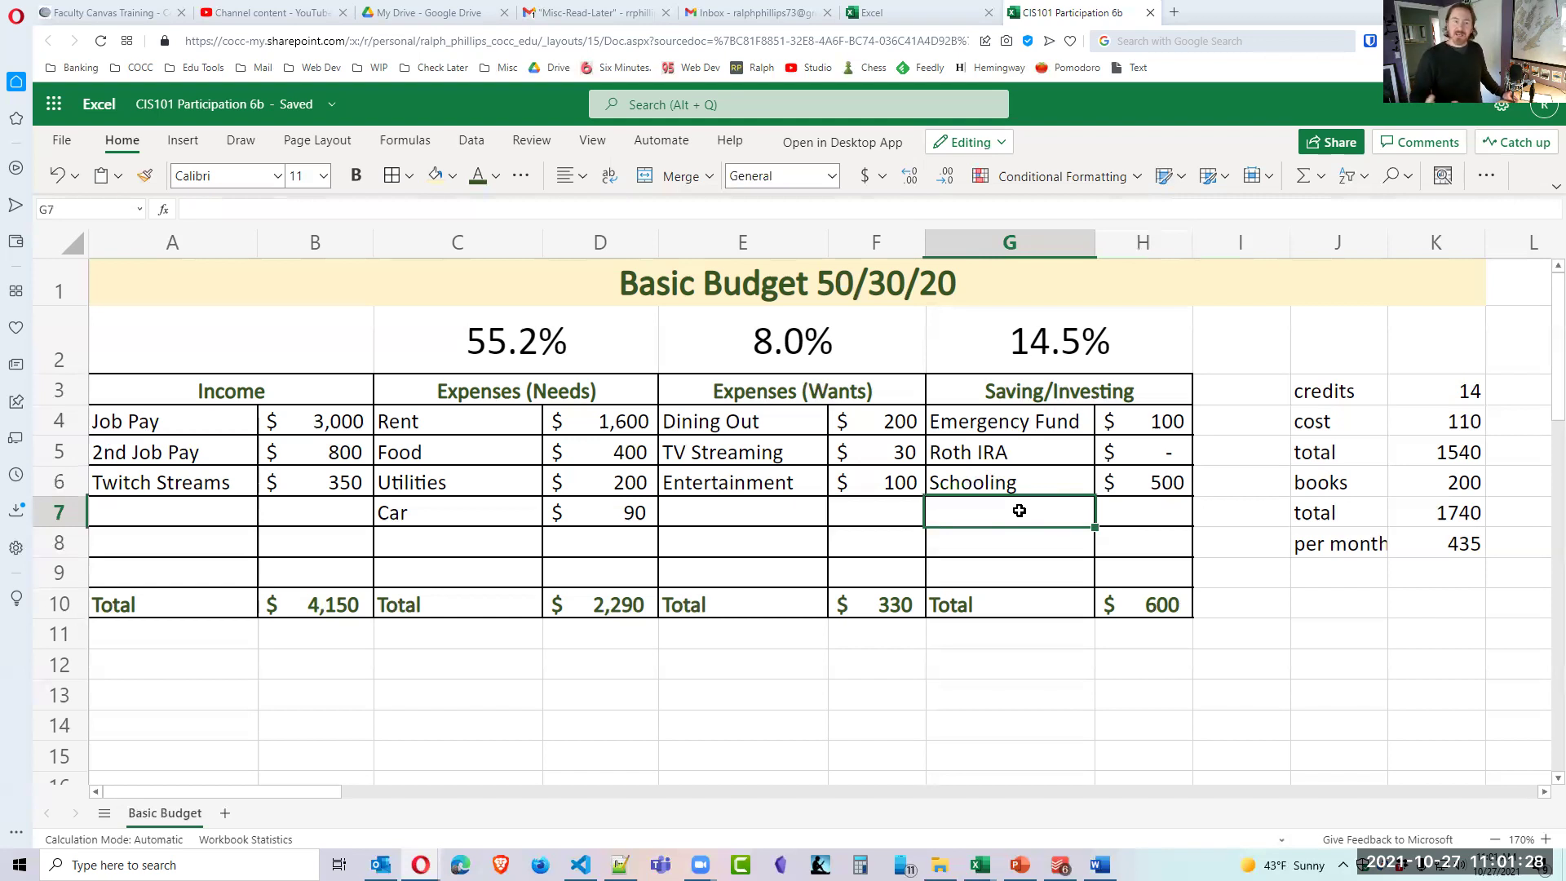
type("e")
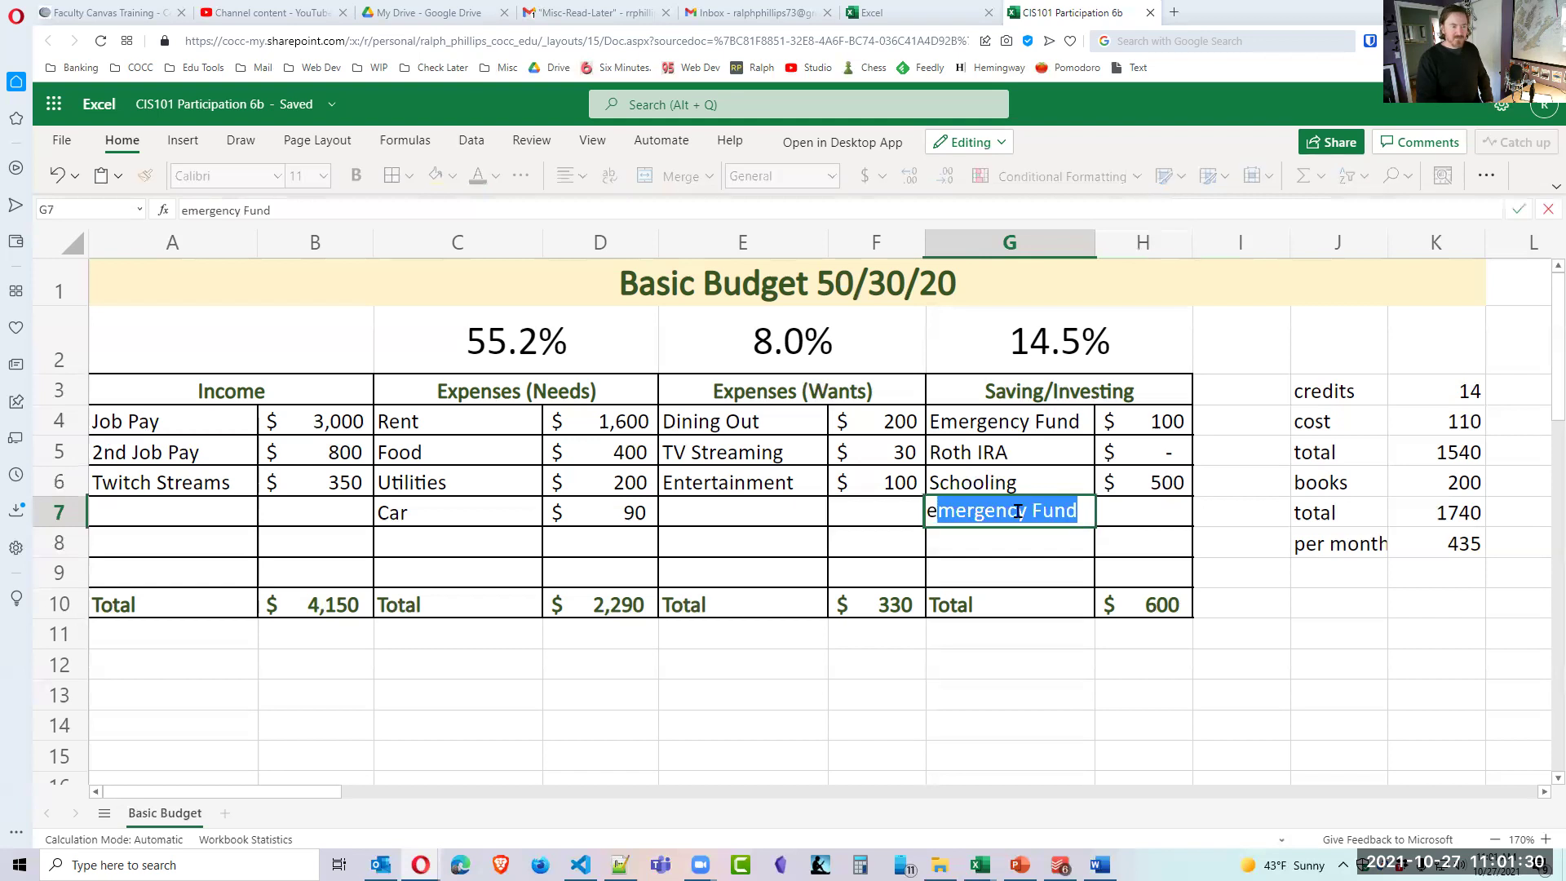
type("xtra schooling")
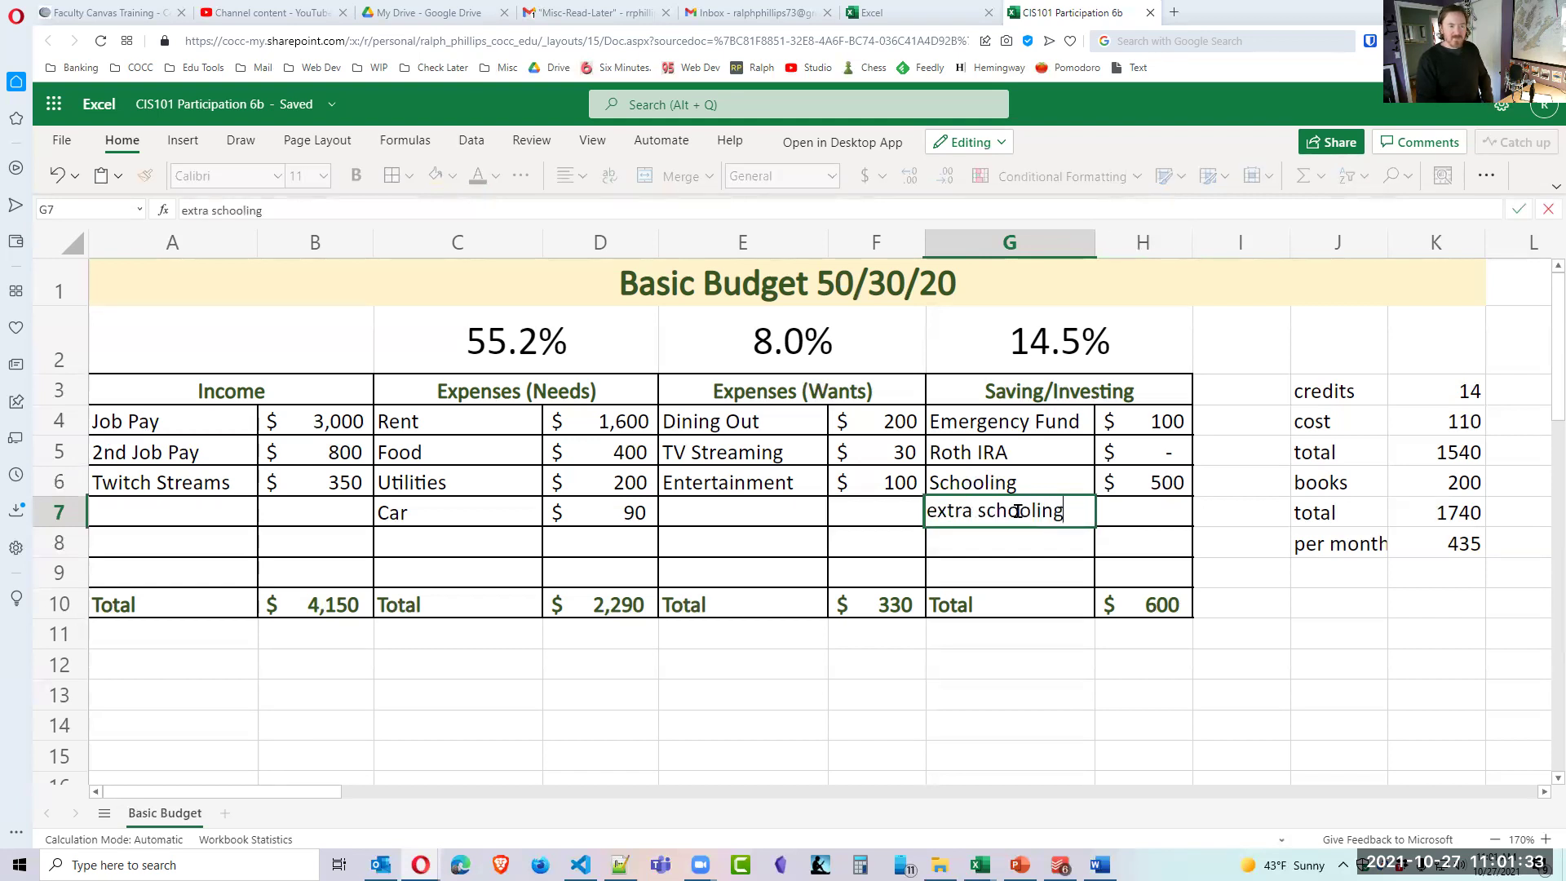
key("Tab")
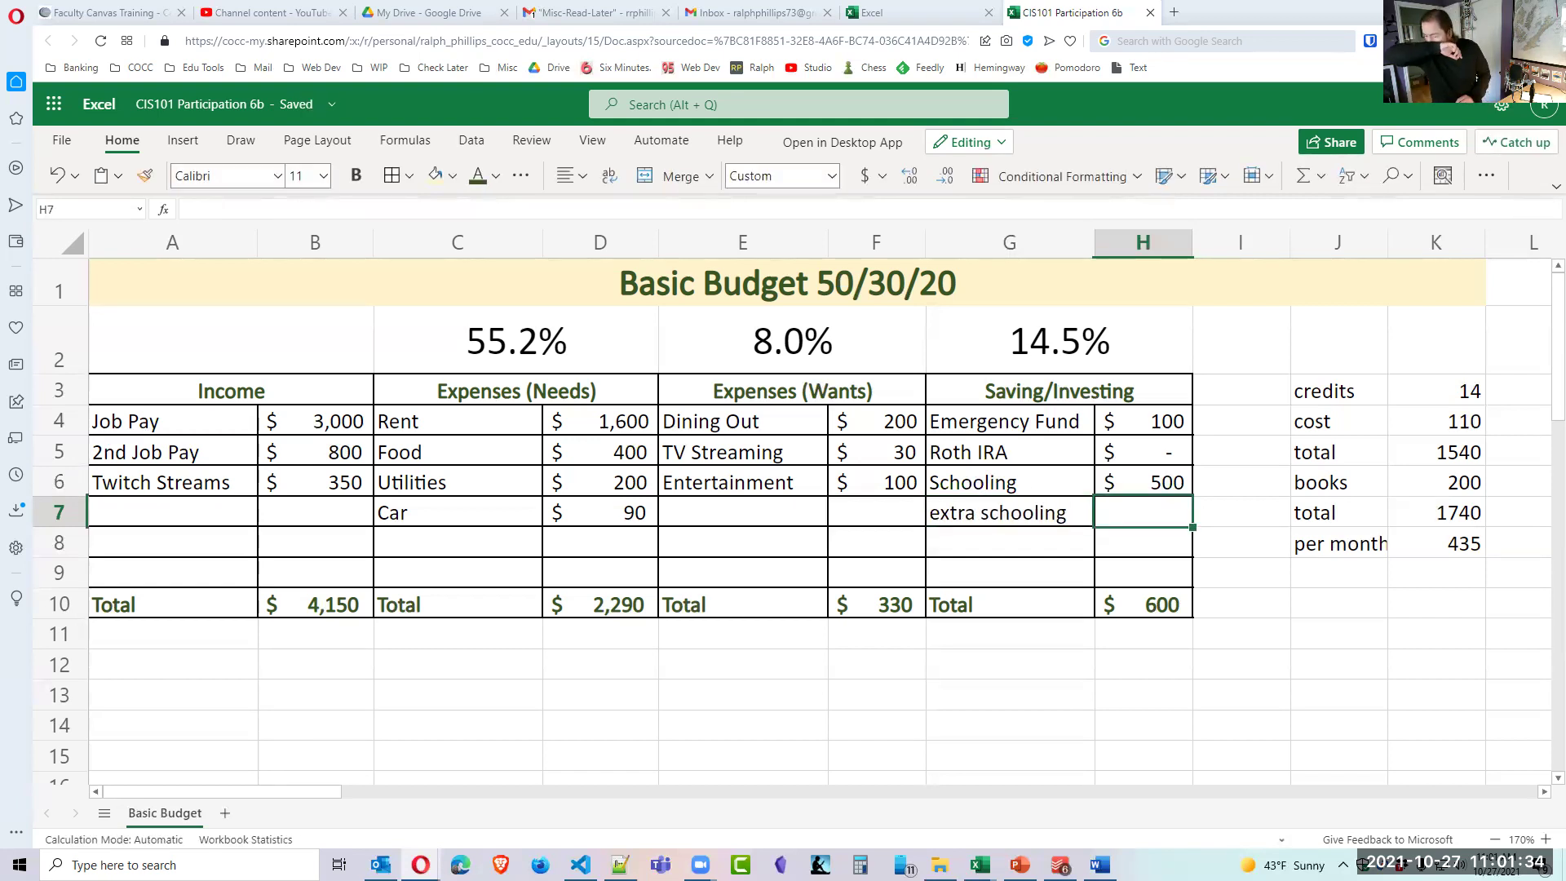
Set the extra schooling amount in H7 of the Saving/Investing section to 40.
type("40")
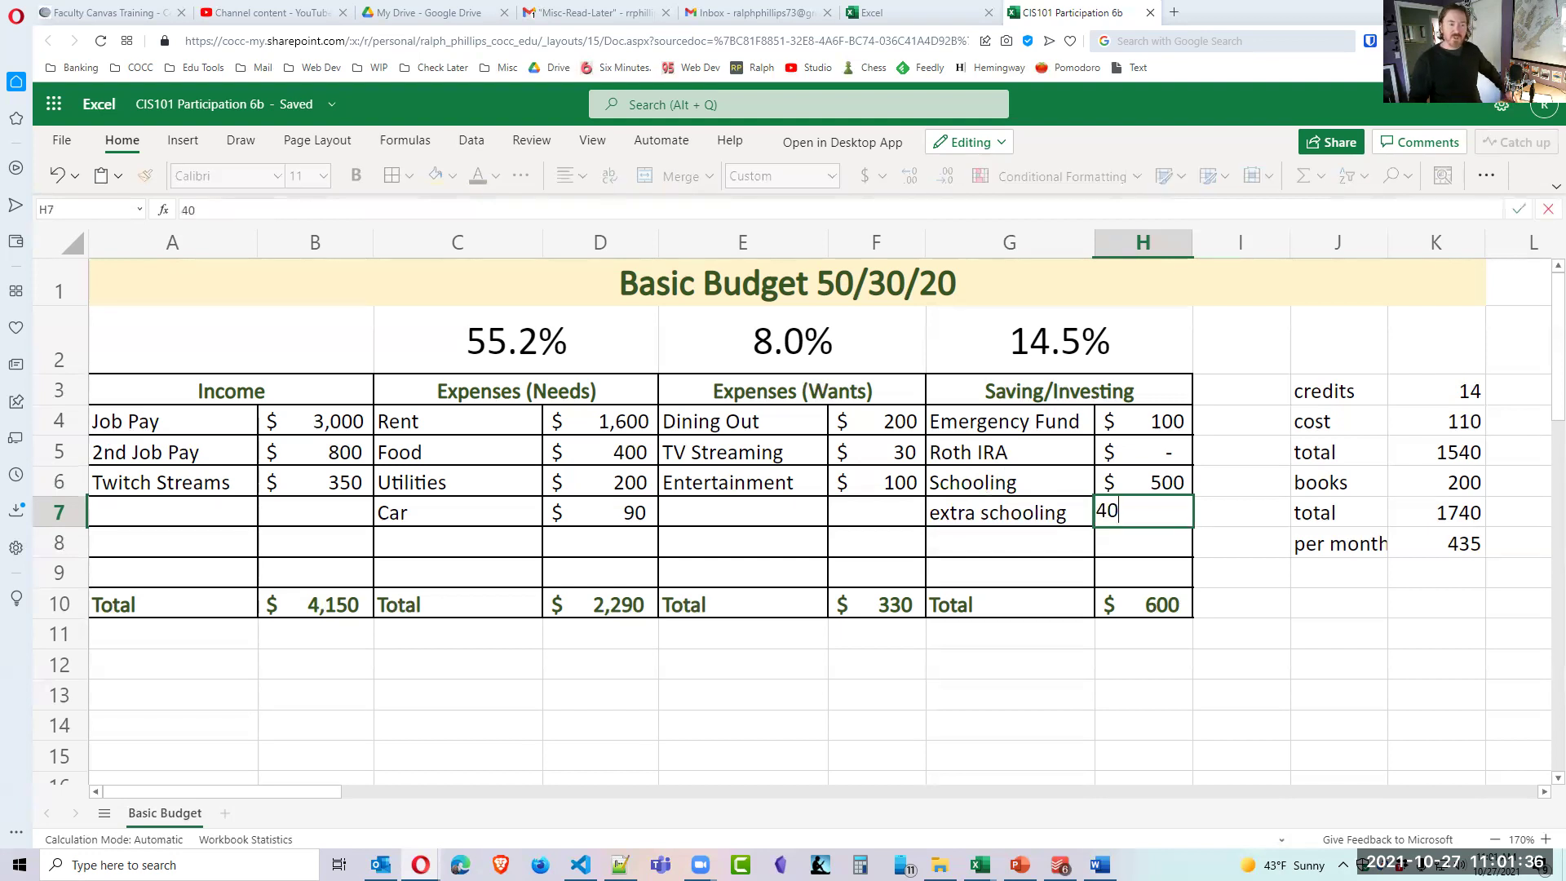
key("Return")
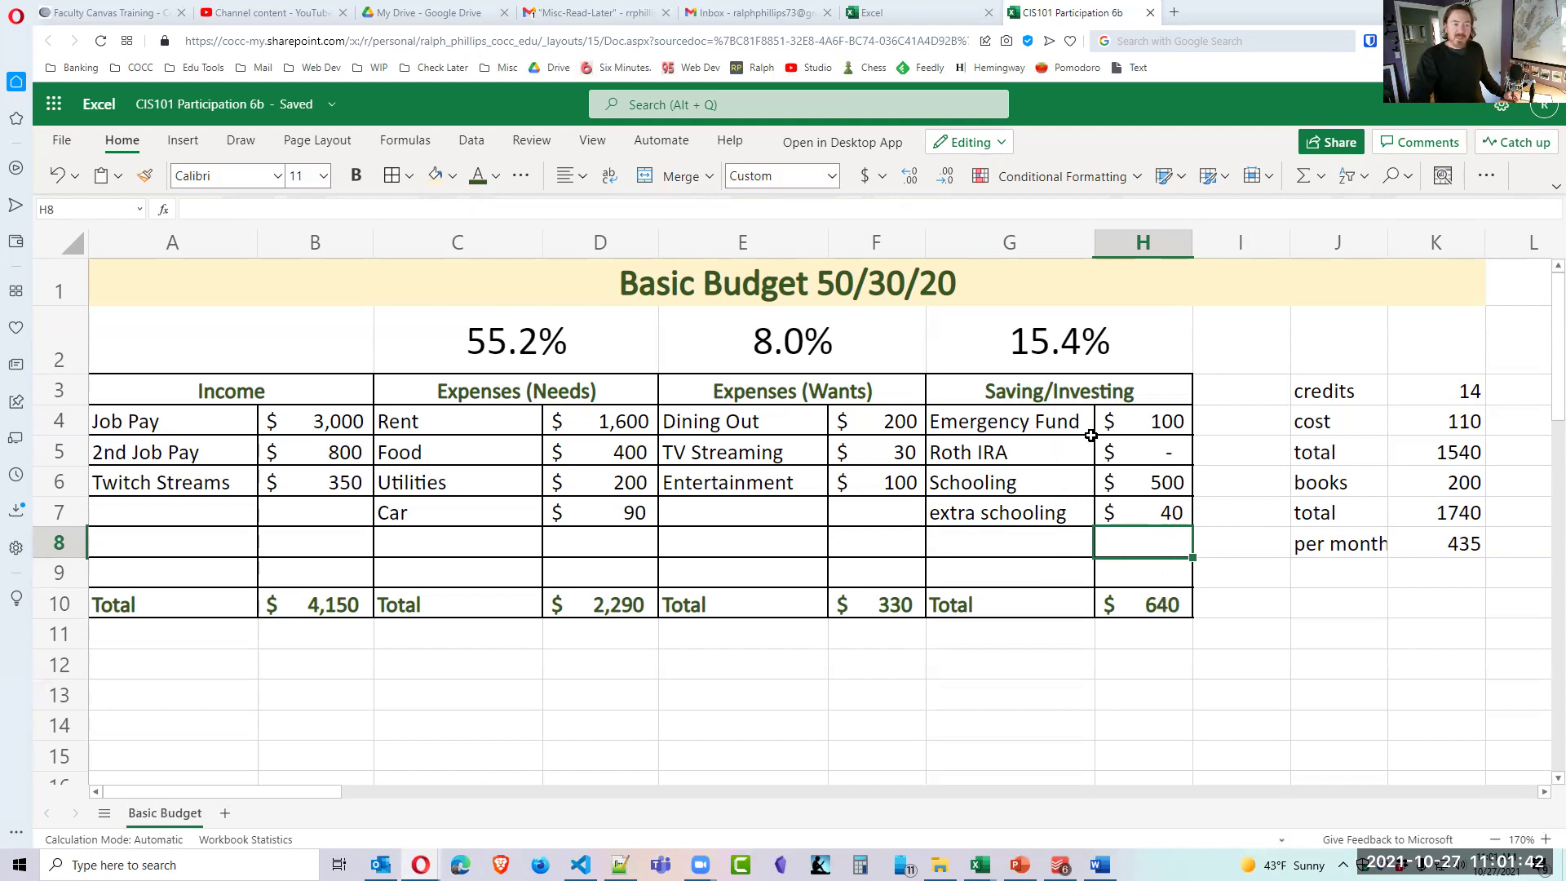
Set the Emergency Fund amount in H4 to 200.
left_click(1171, 429)
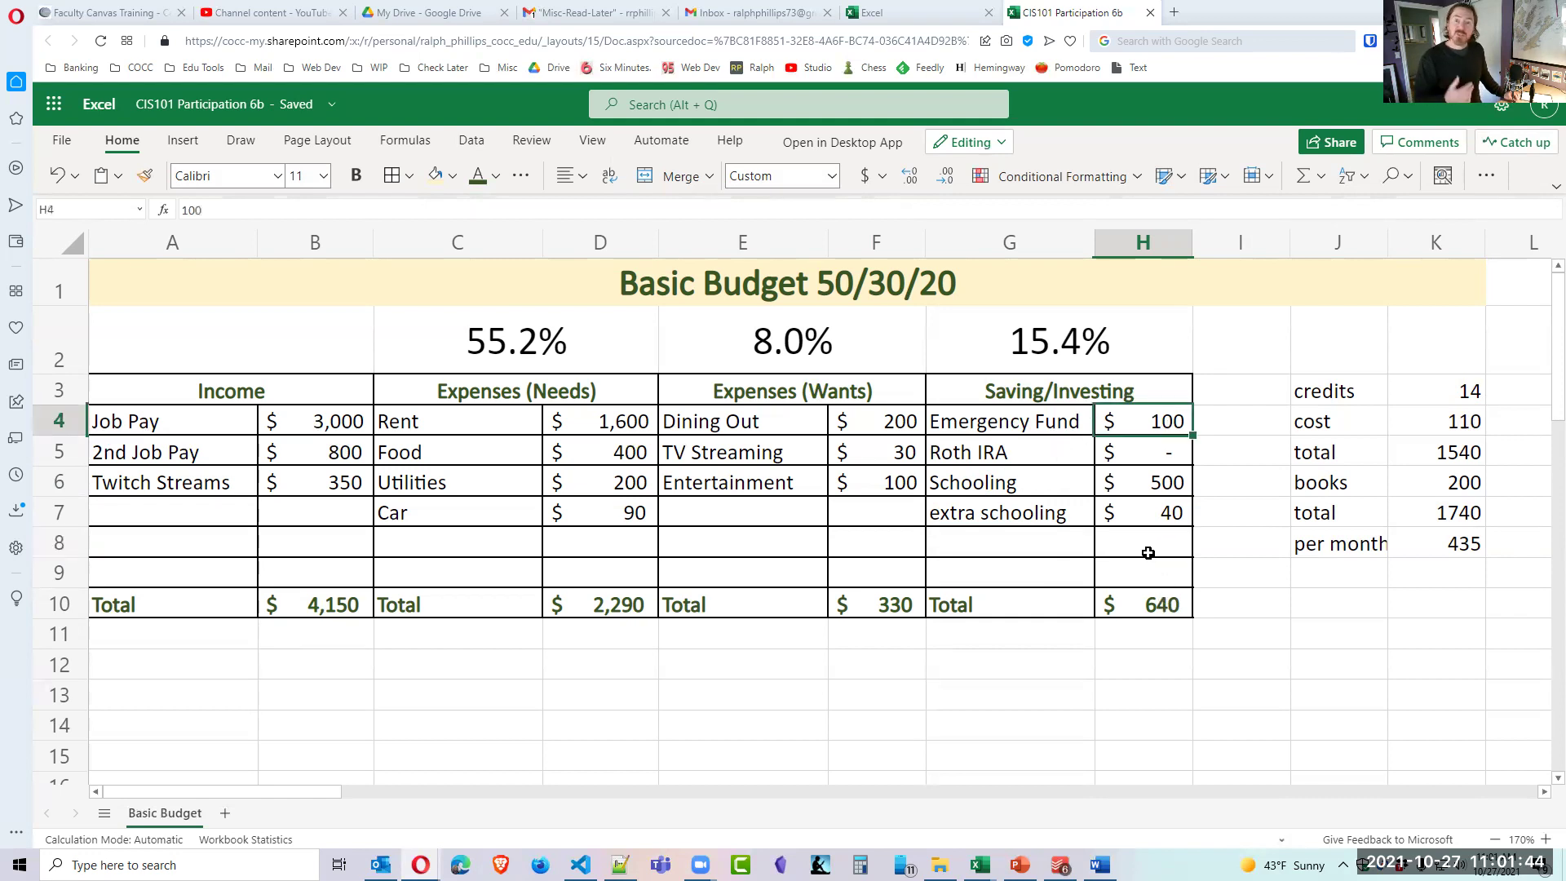
type("200")
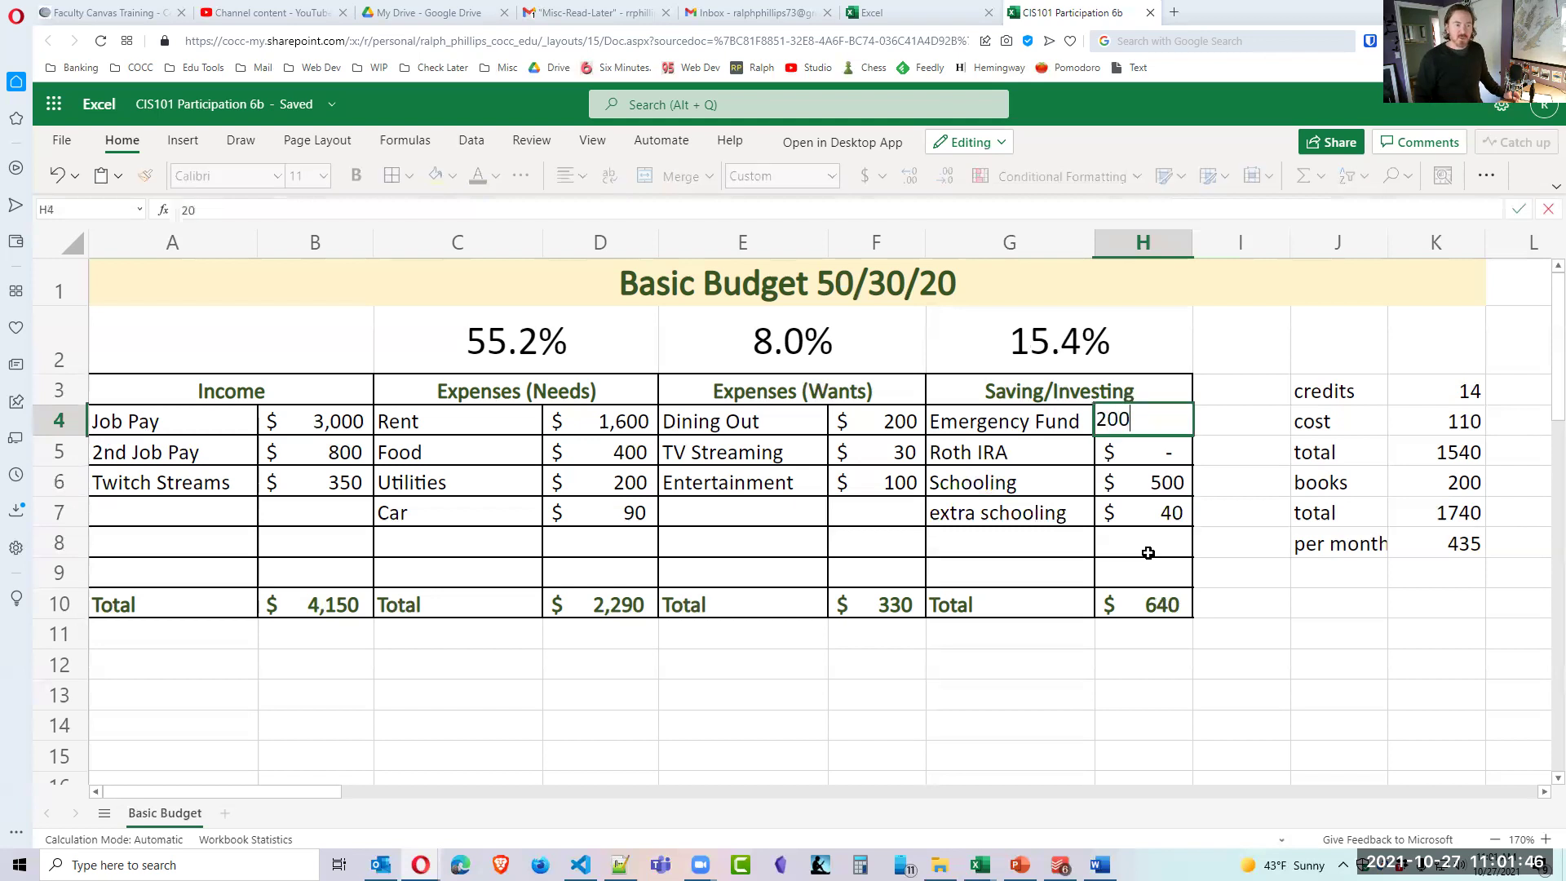
key("Return")
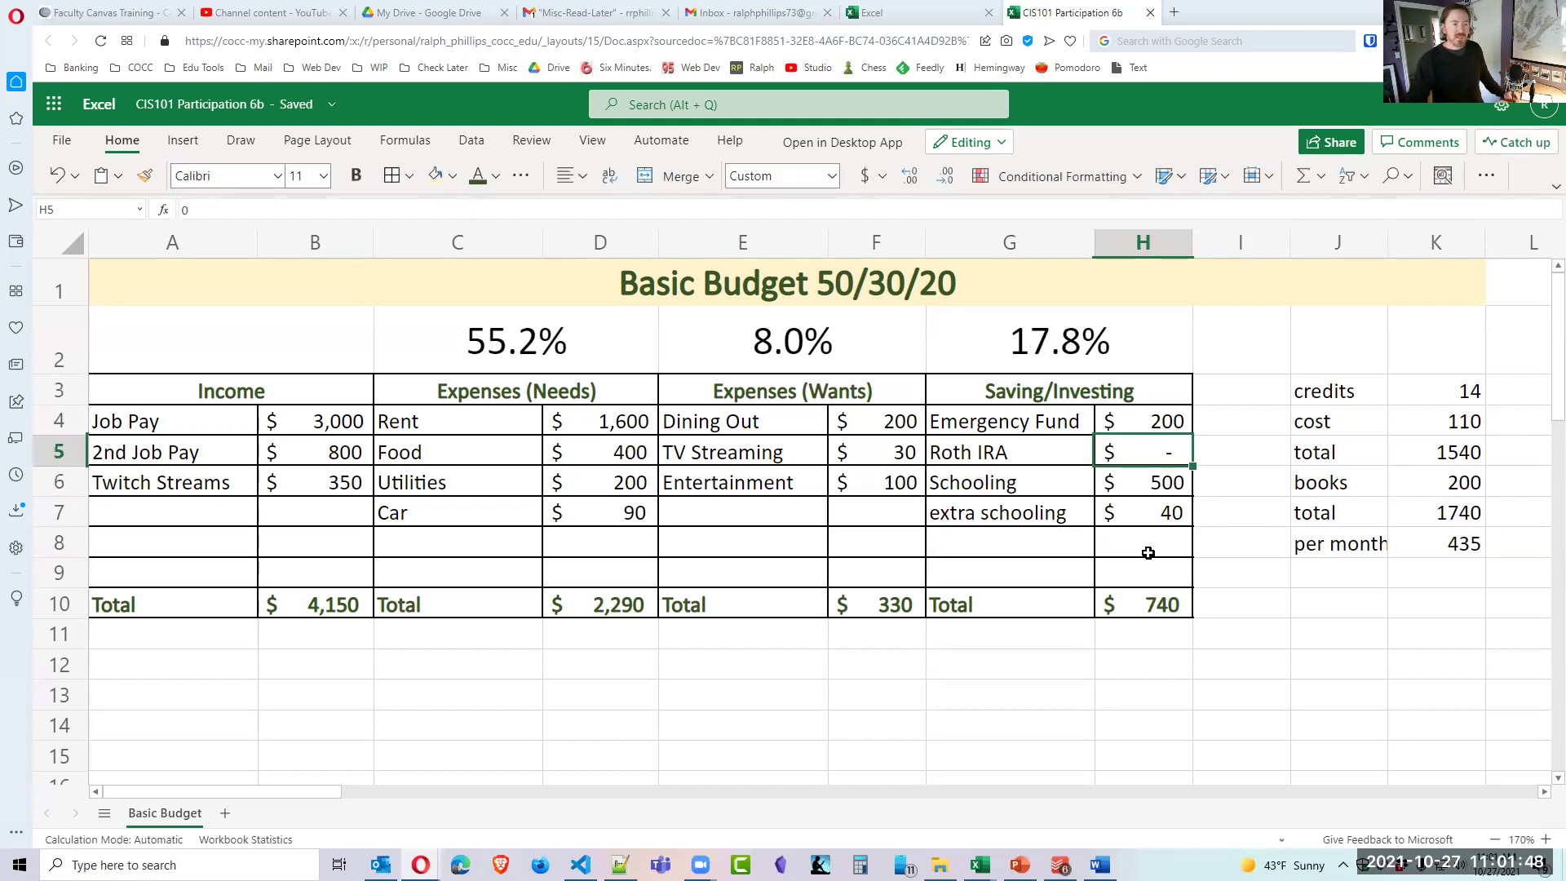
Try a Roth IRA amount of 200 in H5, and reduce it to 100.
left_click(1044, 505)
left_click(1141, 451)
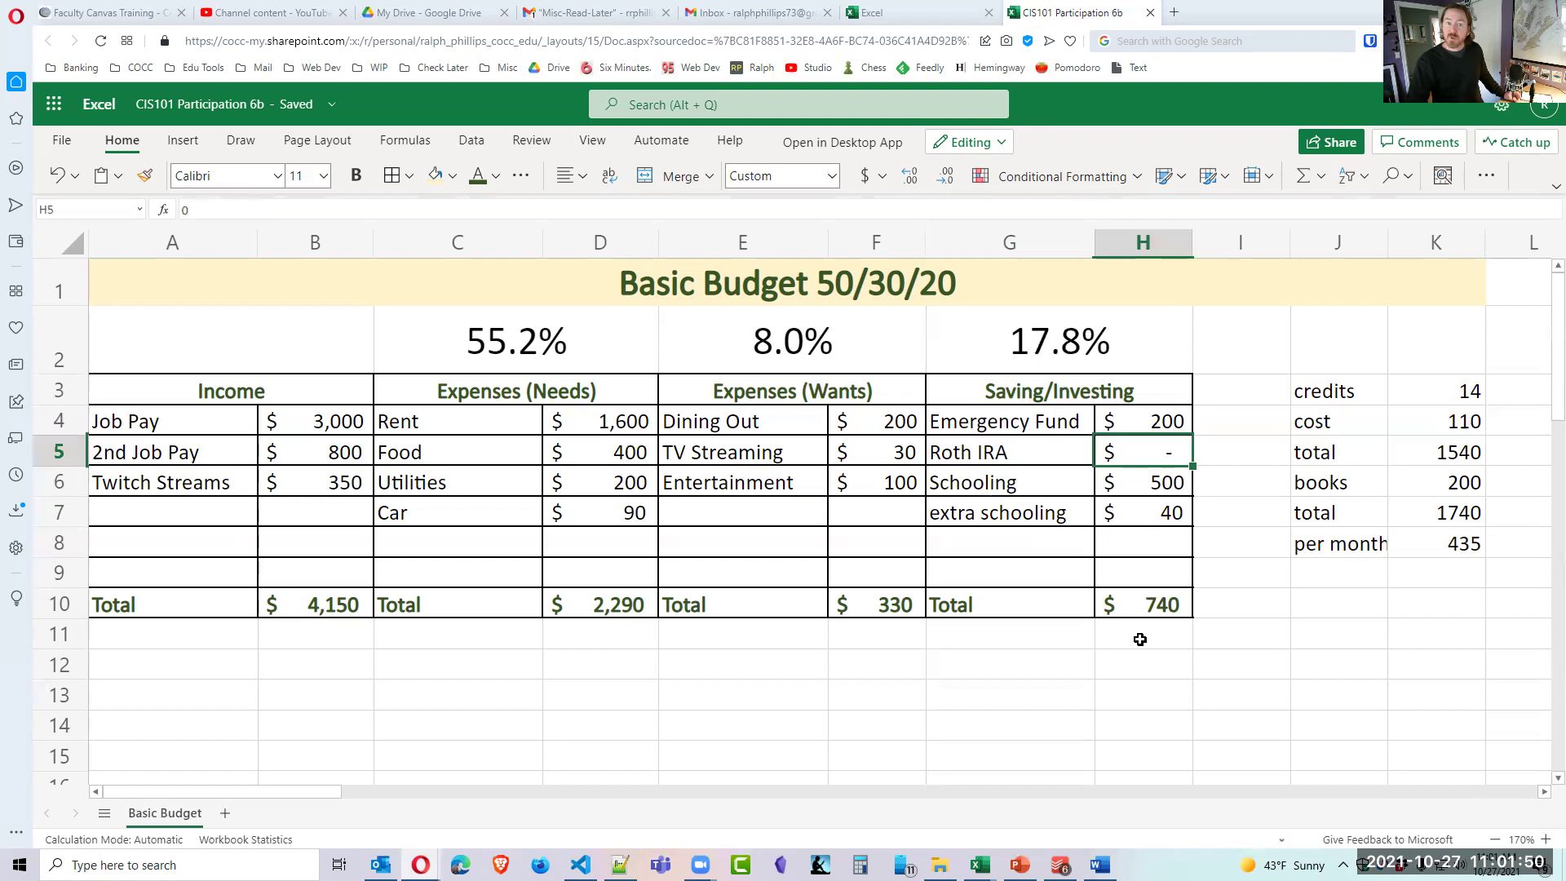
type("200")
key("Return")
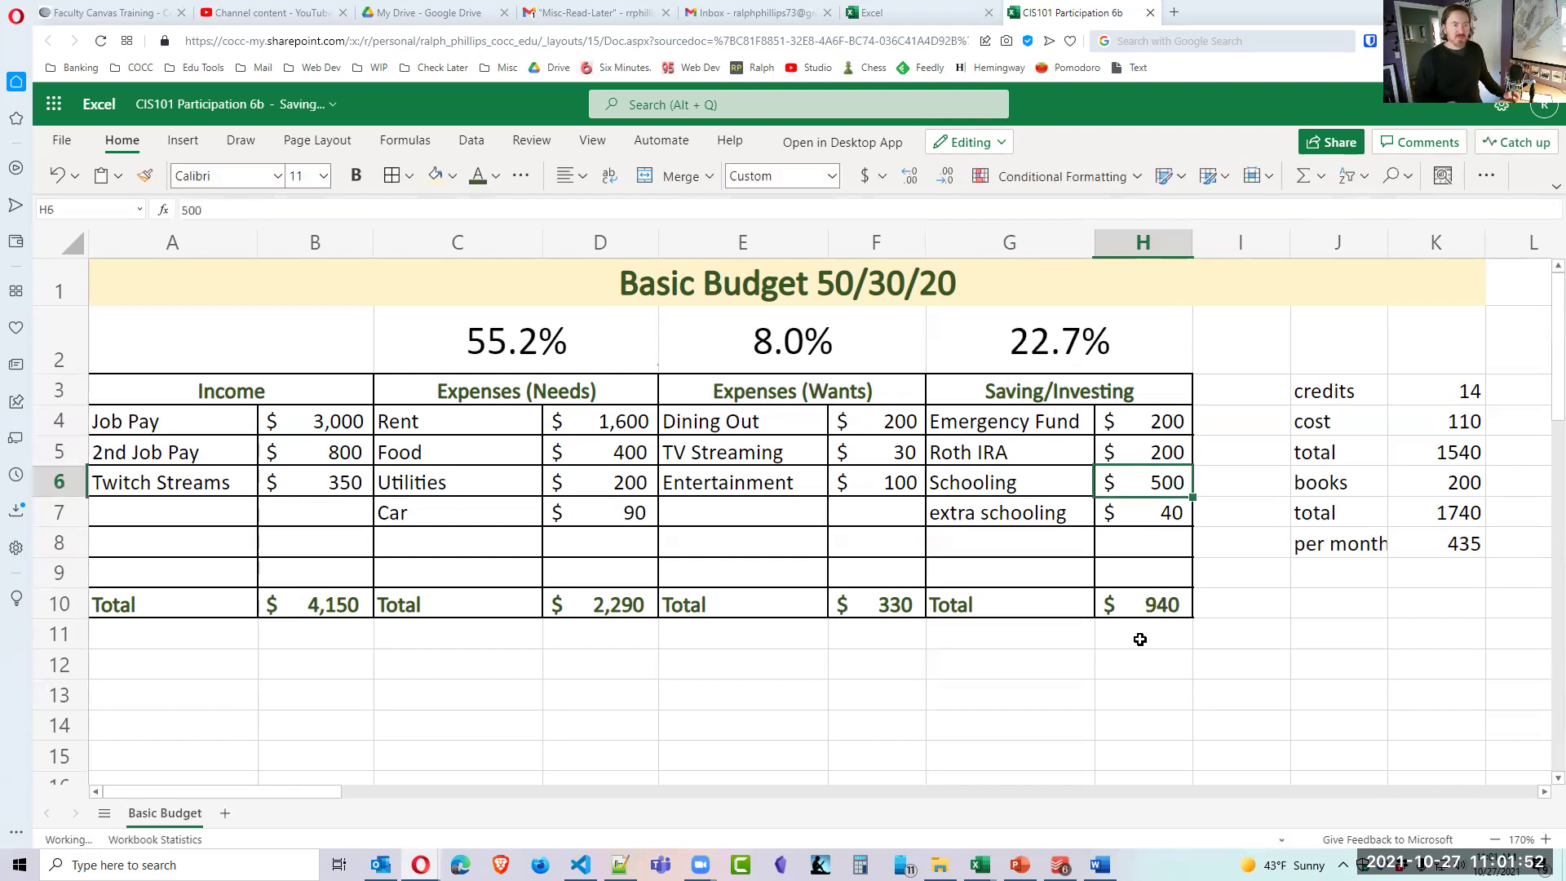
left_click(1146, 453)
type("100")
key("Return")
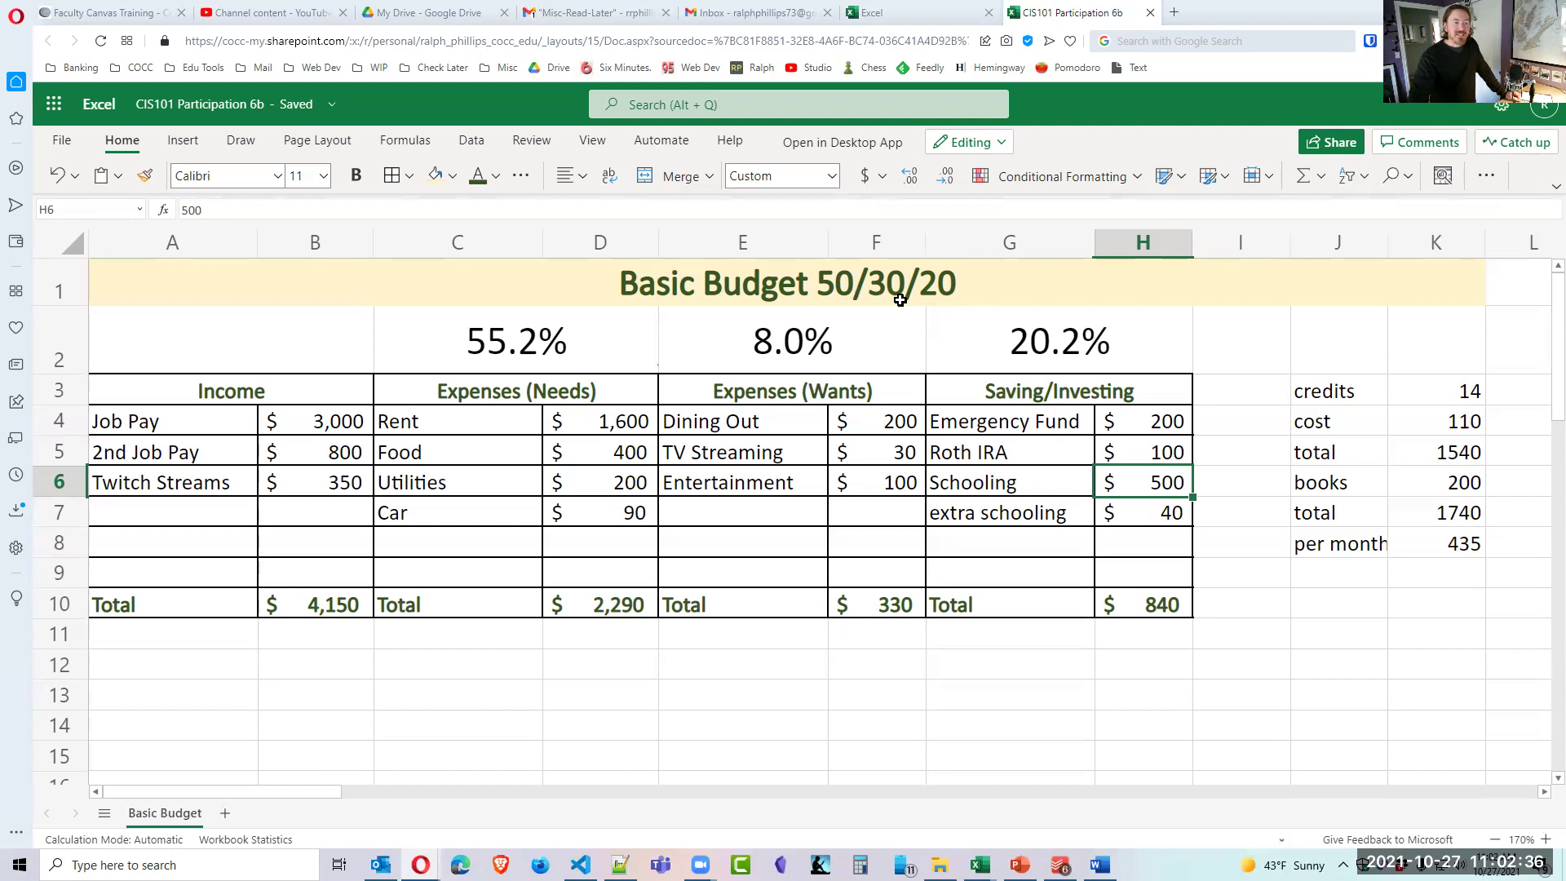
Set the Twitch Streams income in B6 to 0.
left_click(863, 295)
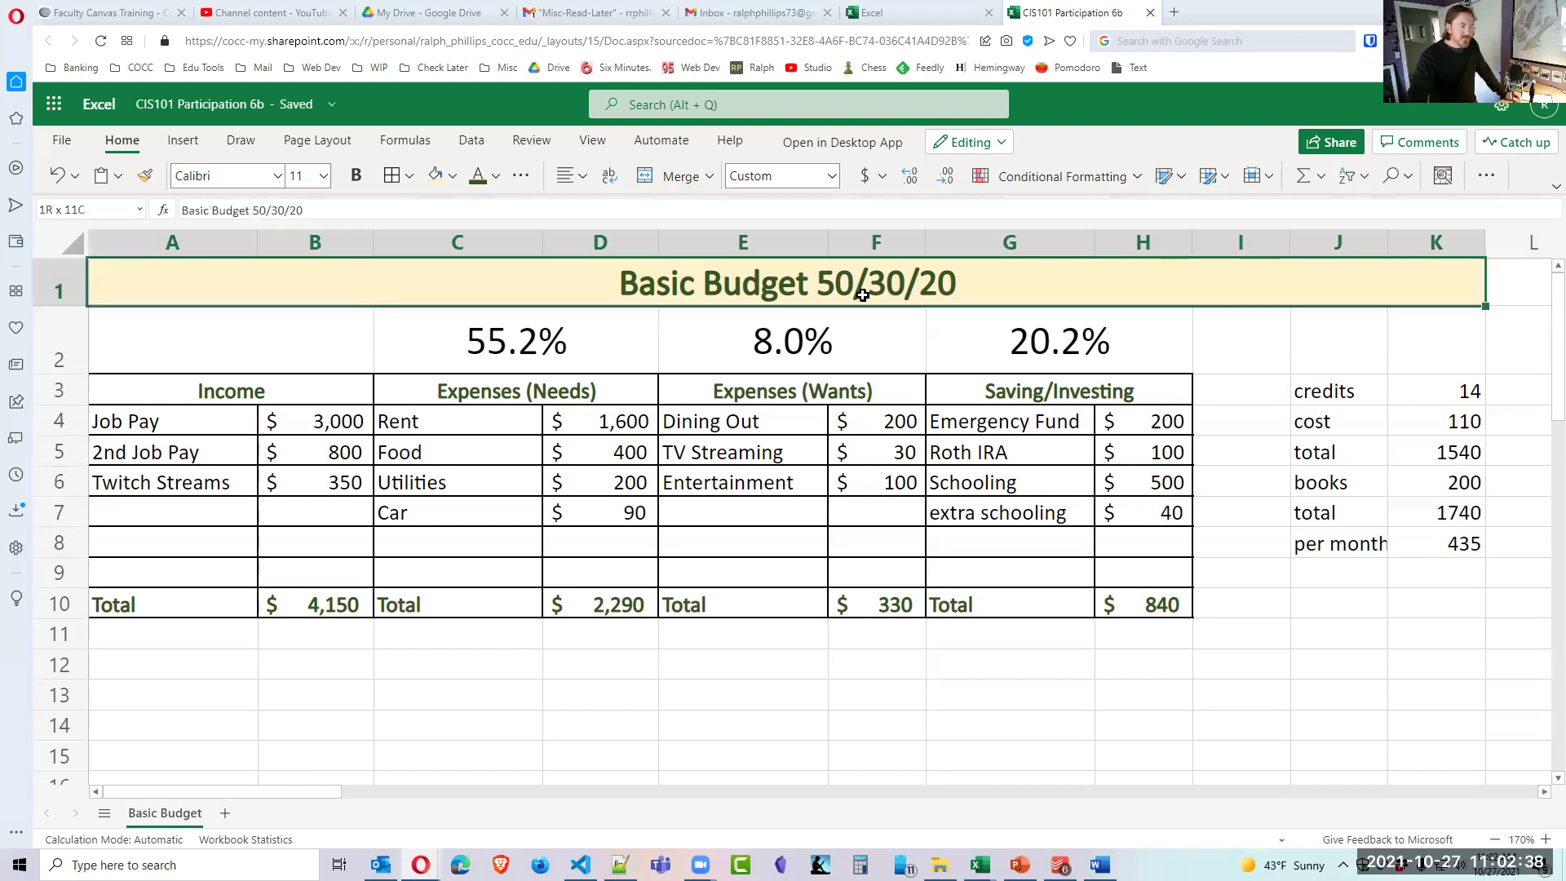
left_click(561, 450)
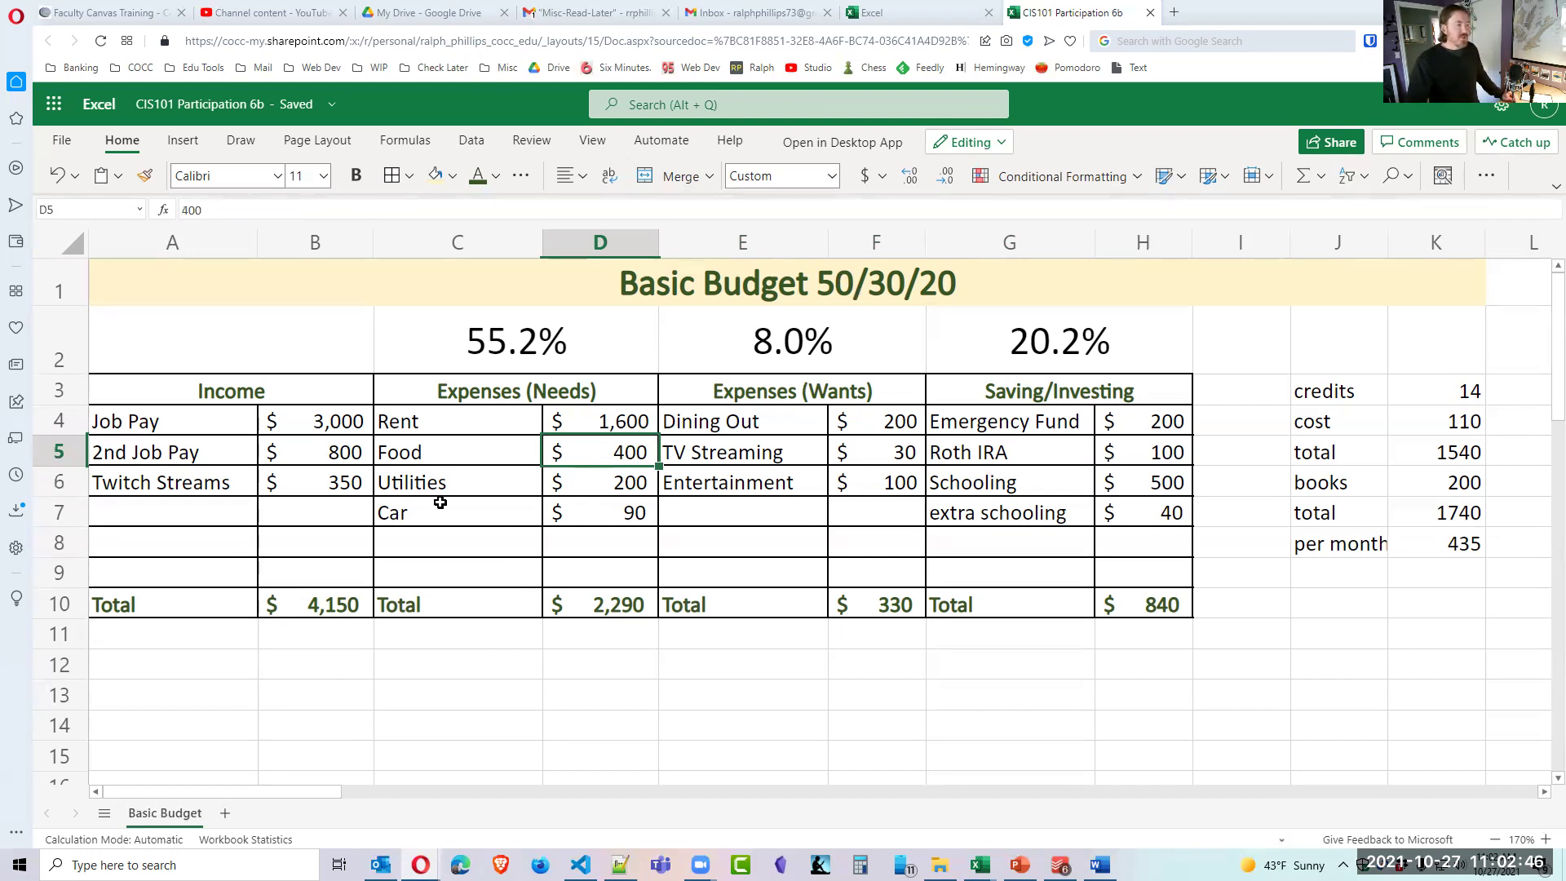
left_click(334, 486)
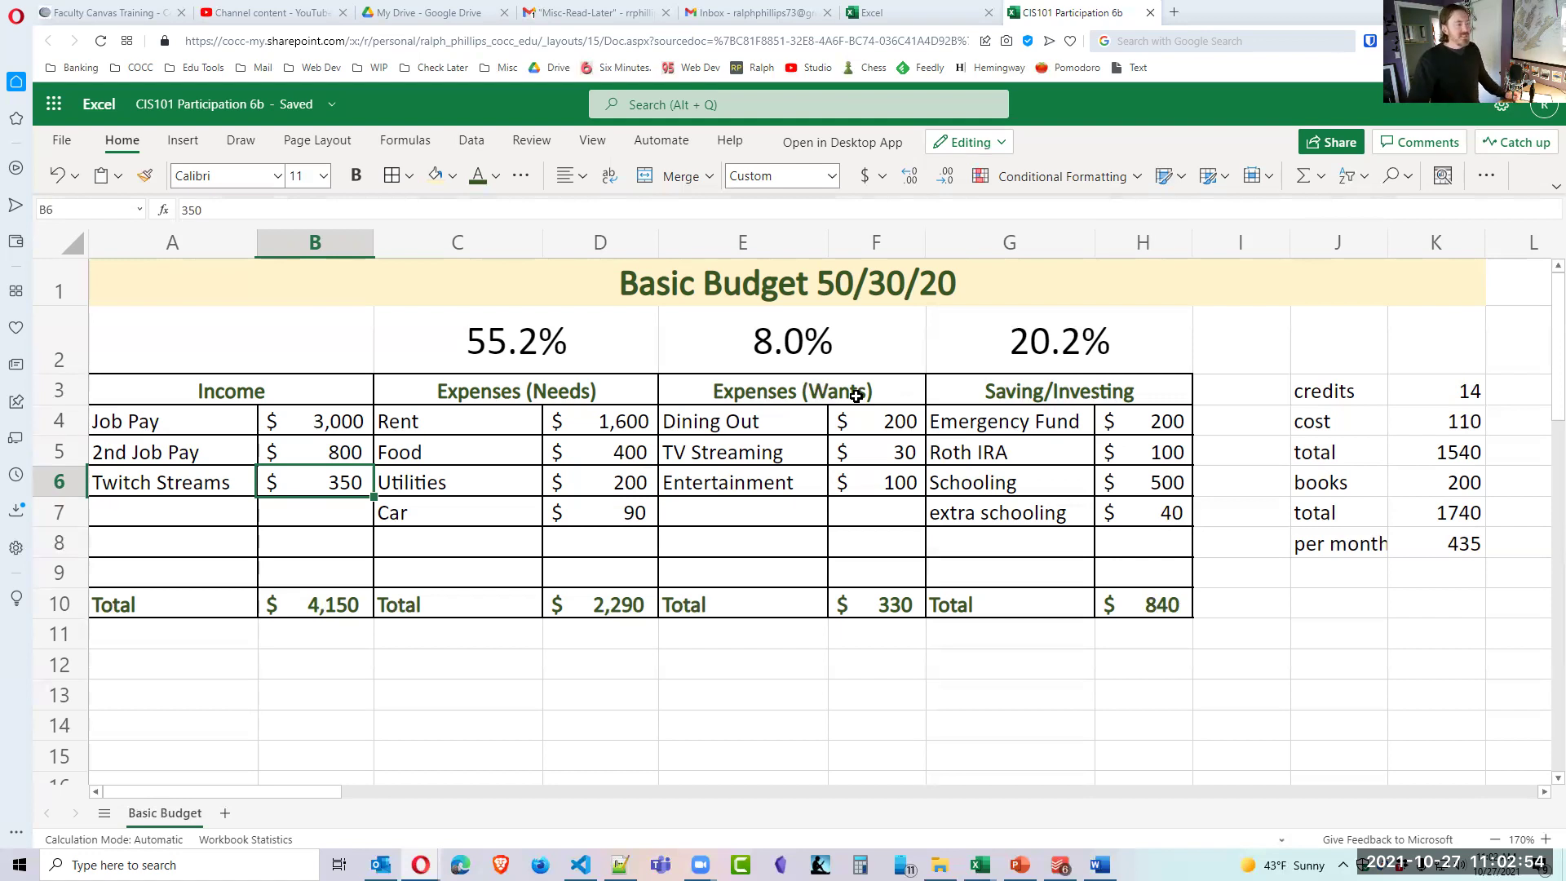
left_click(344, 550)
left_click(320, 485)
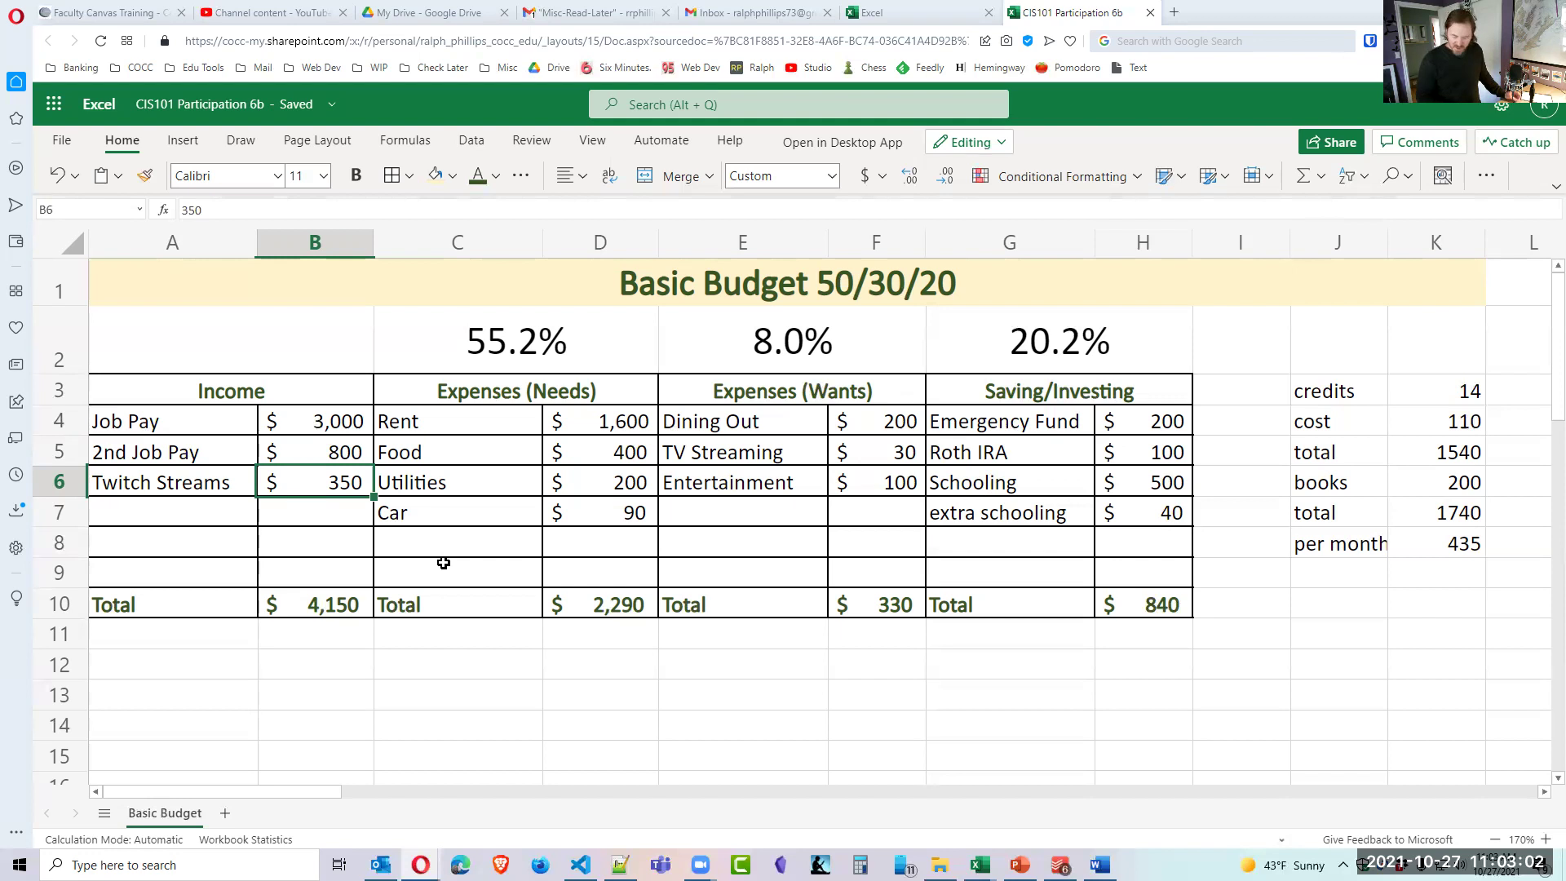
type("0")
key("Return")
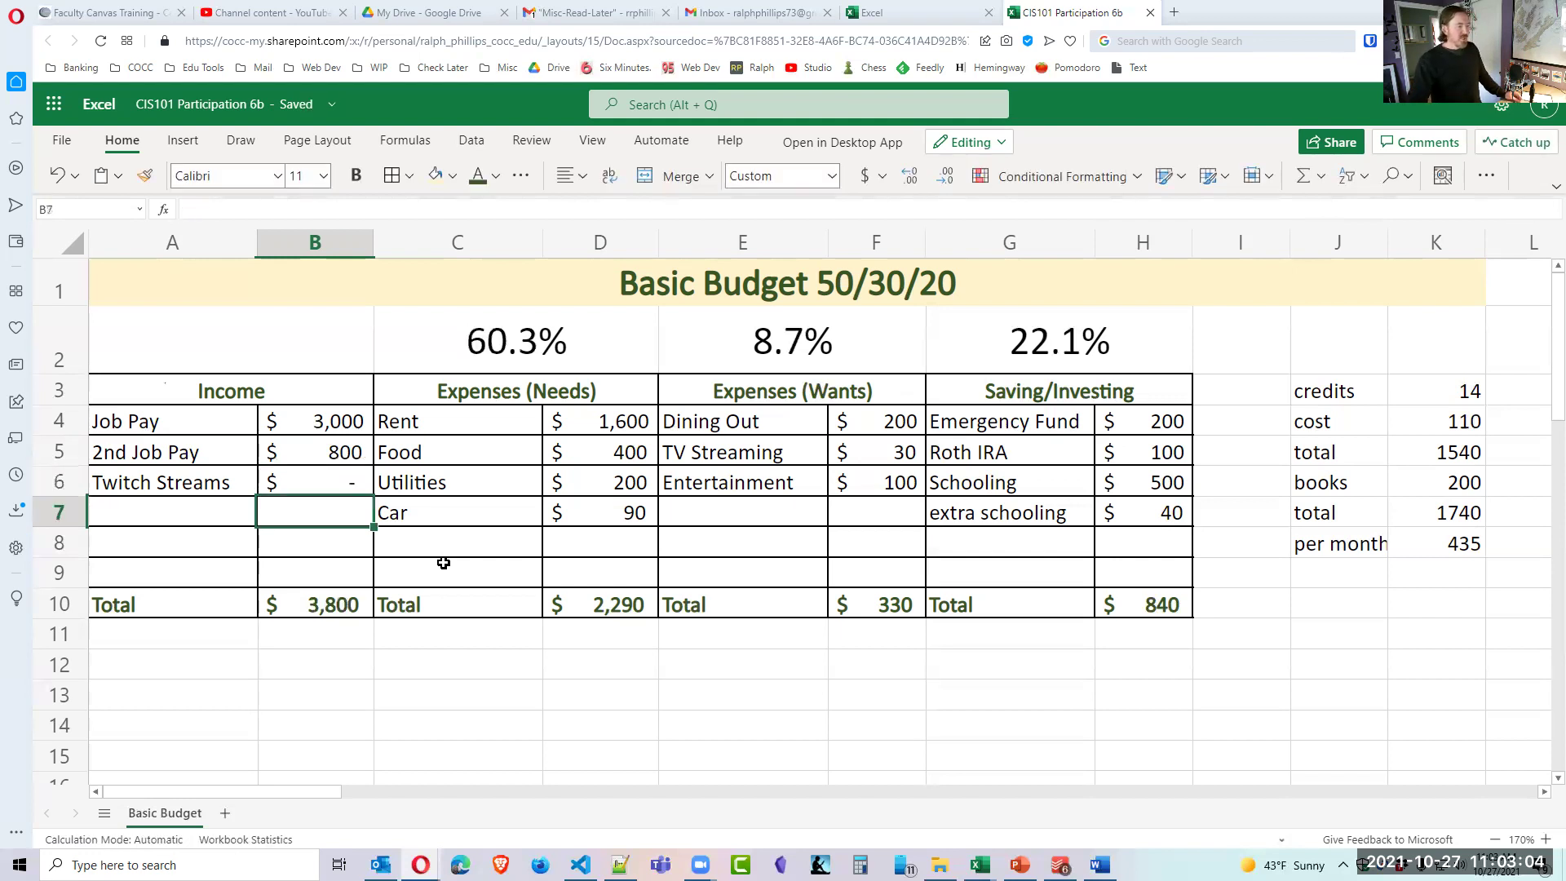
Examine the income total in B10 and the Needs, Wants and Saving/Investing percentages in row 2.
left_click(353, 489)
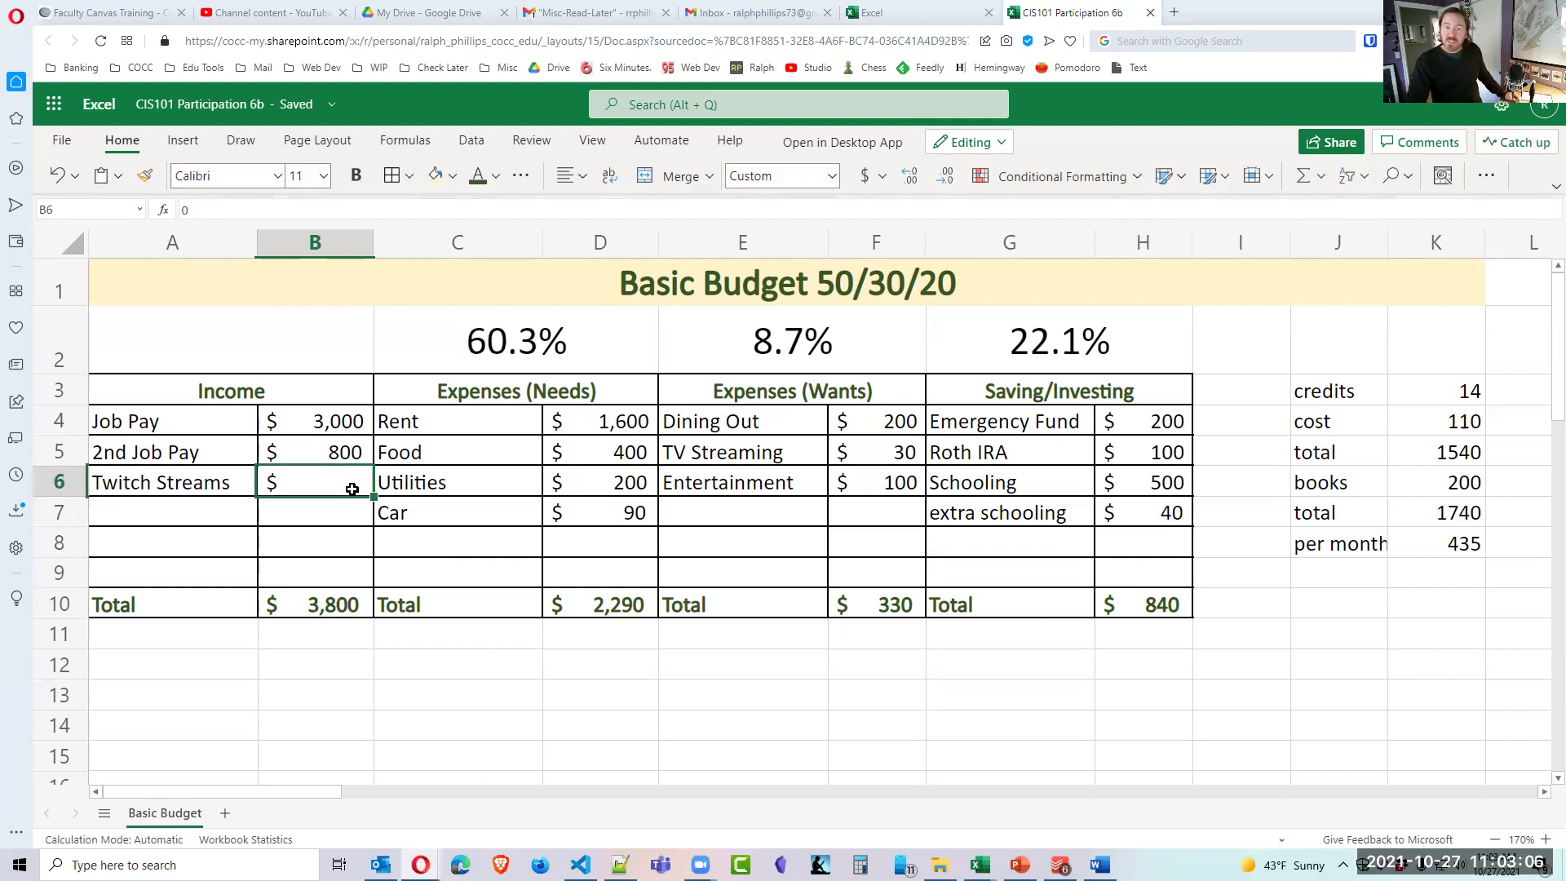
left_click(336, 603)
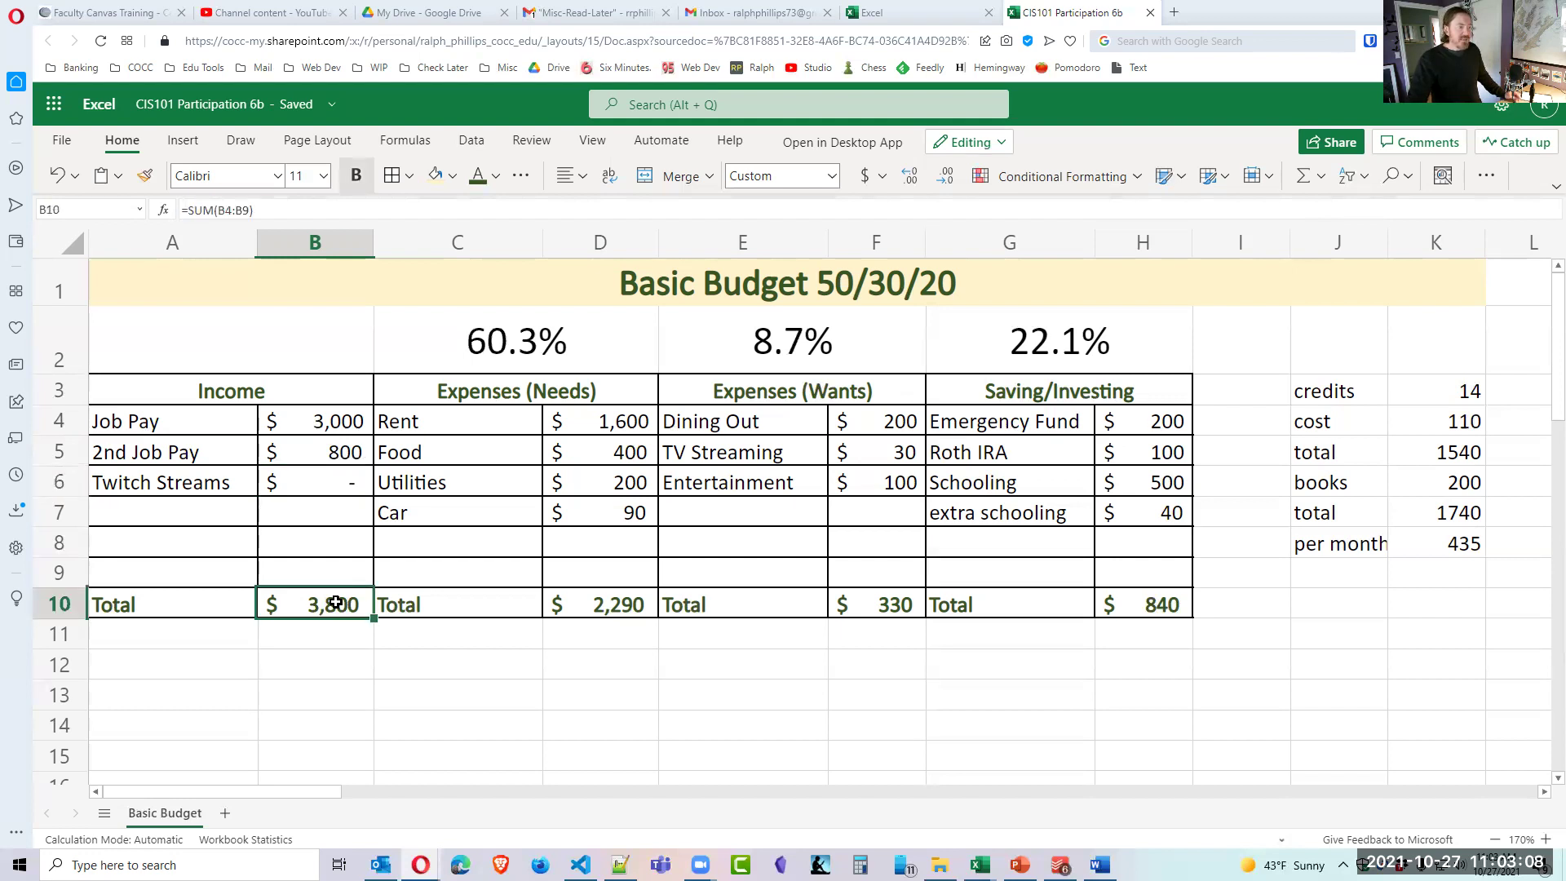
left_click(575, 349)
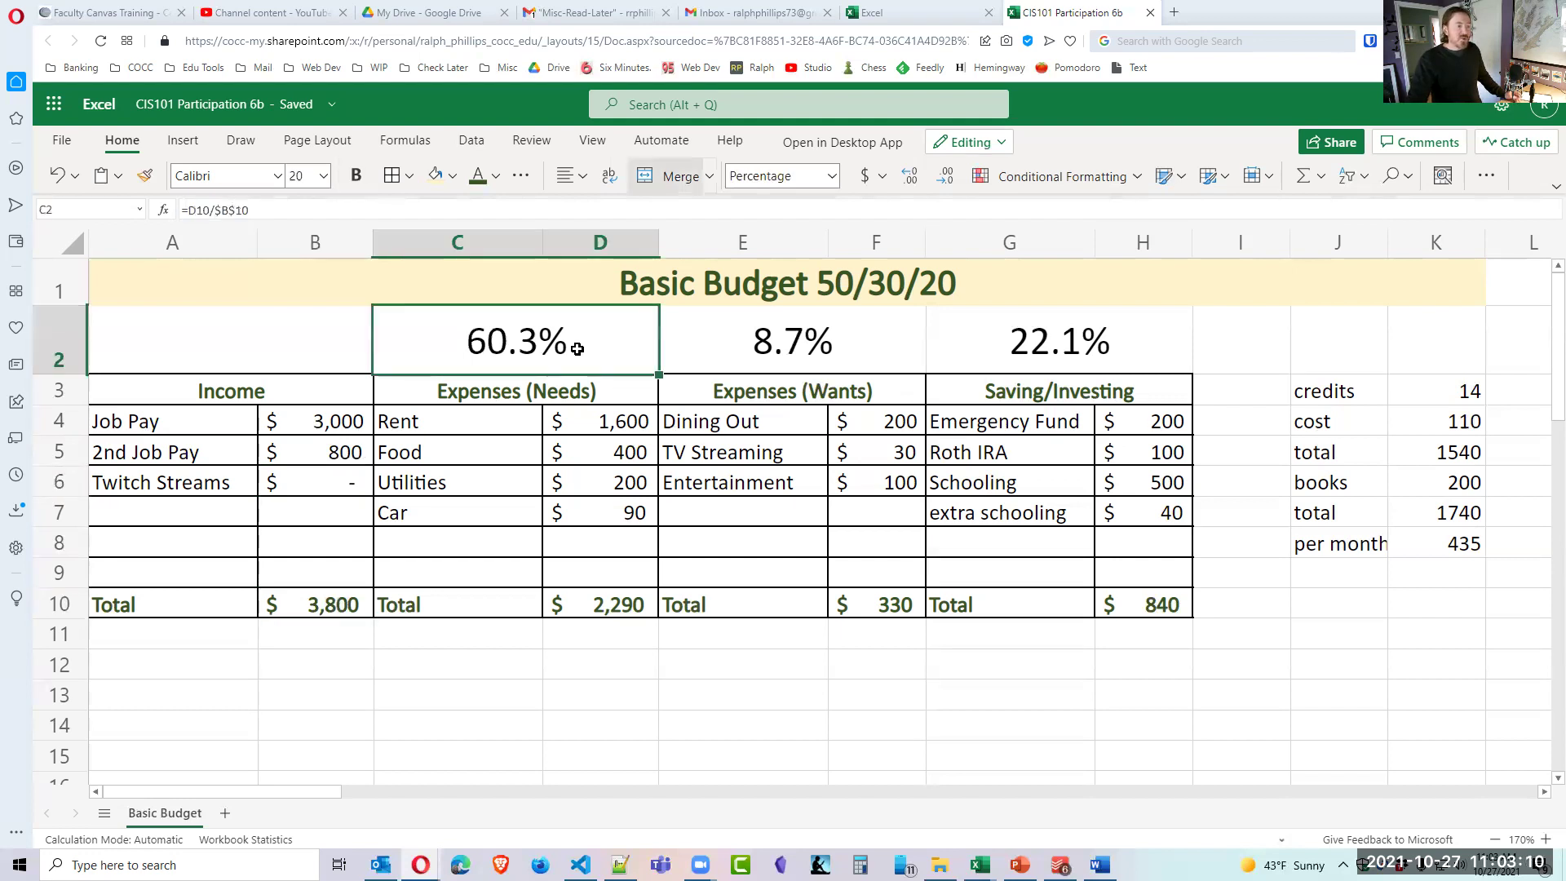
left_click(761, 369)
left_click(1019, 357)
left_click(577, 359)
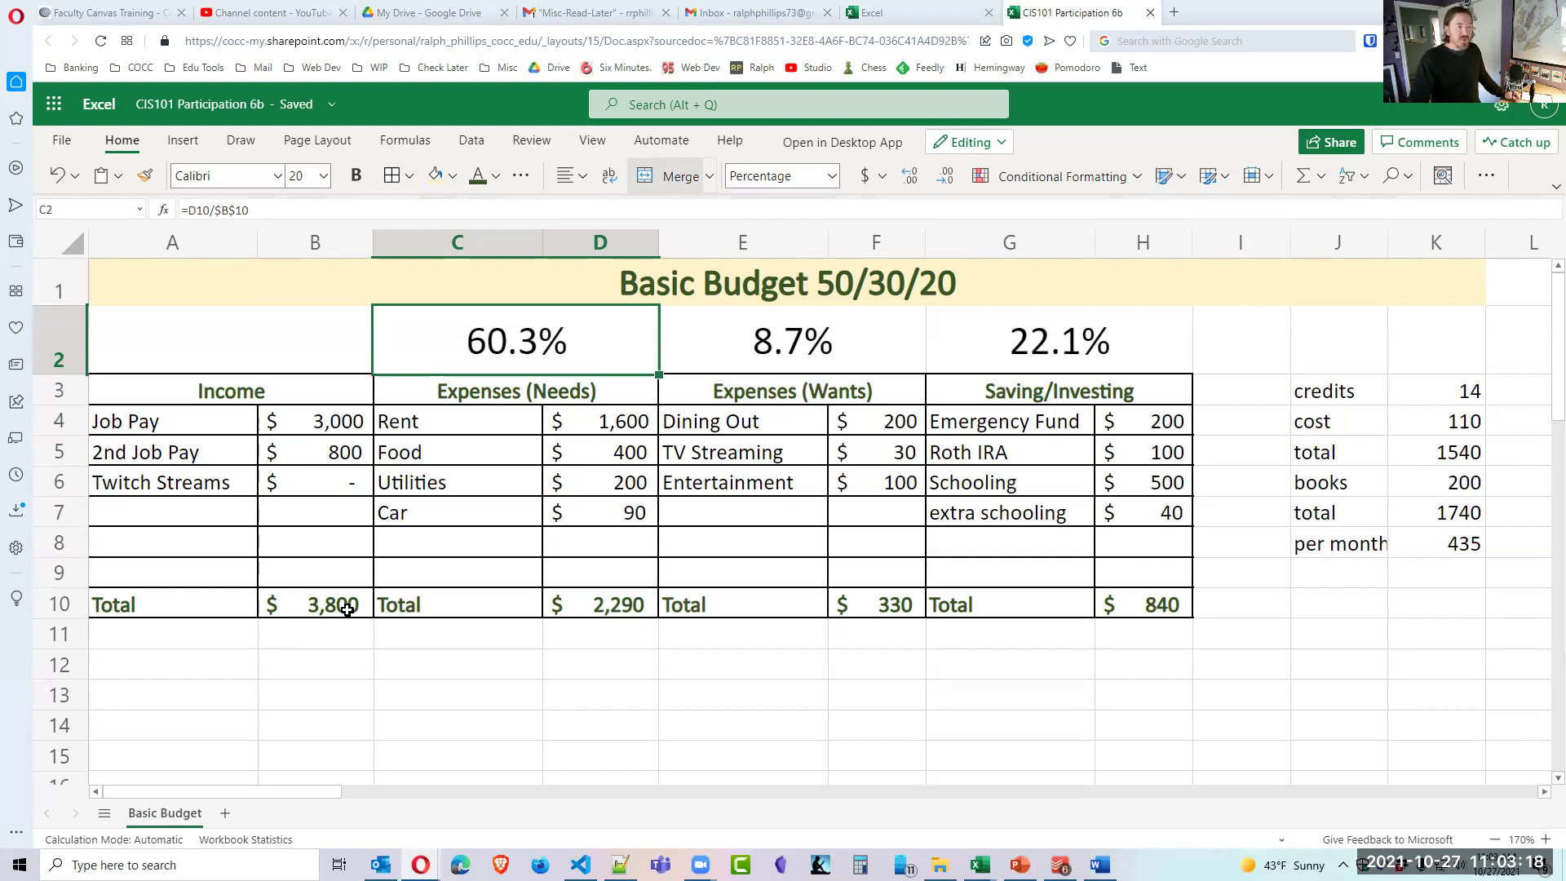
Set the Emergency Fund amount in H4 of the Saving/Investing section to 100.
left_click(1139, 562)
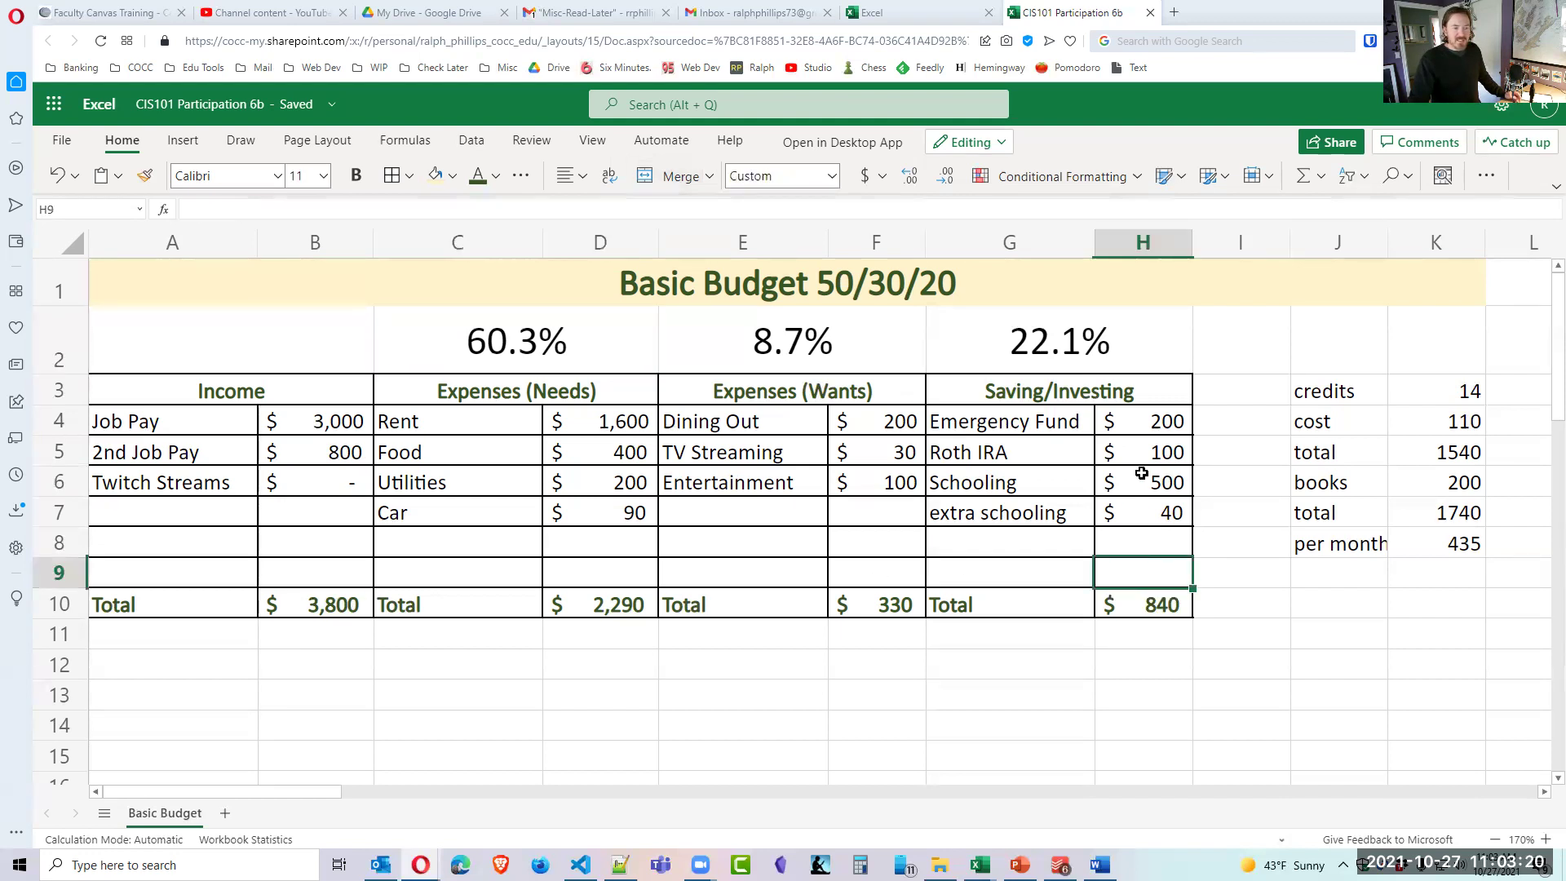
left_click(1157, 423)
type("100")
key("Return")
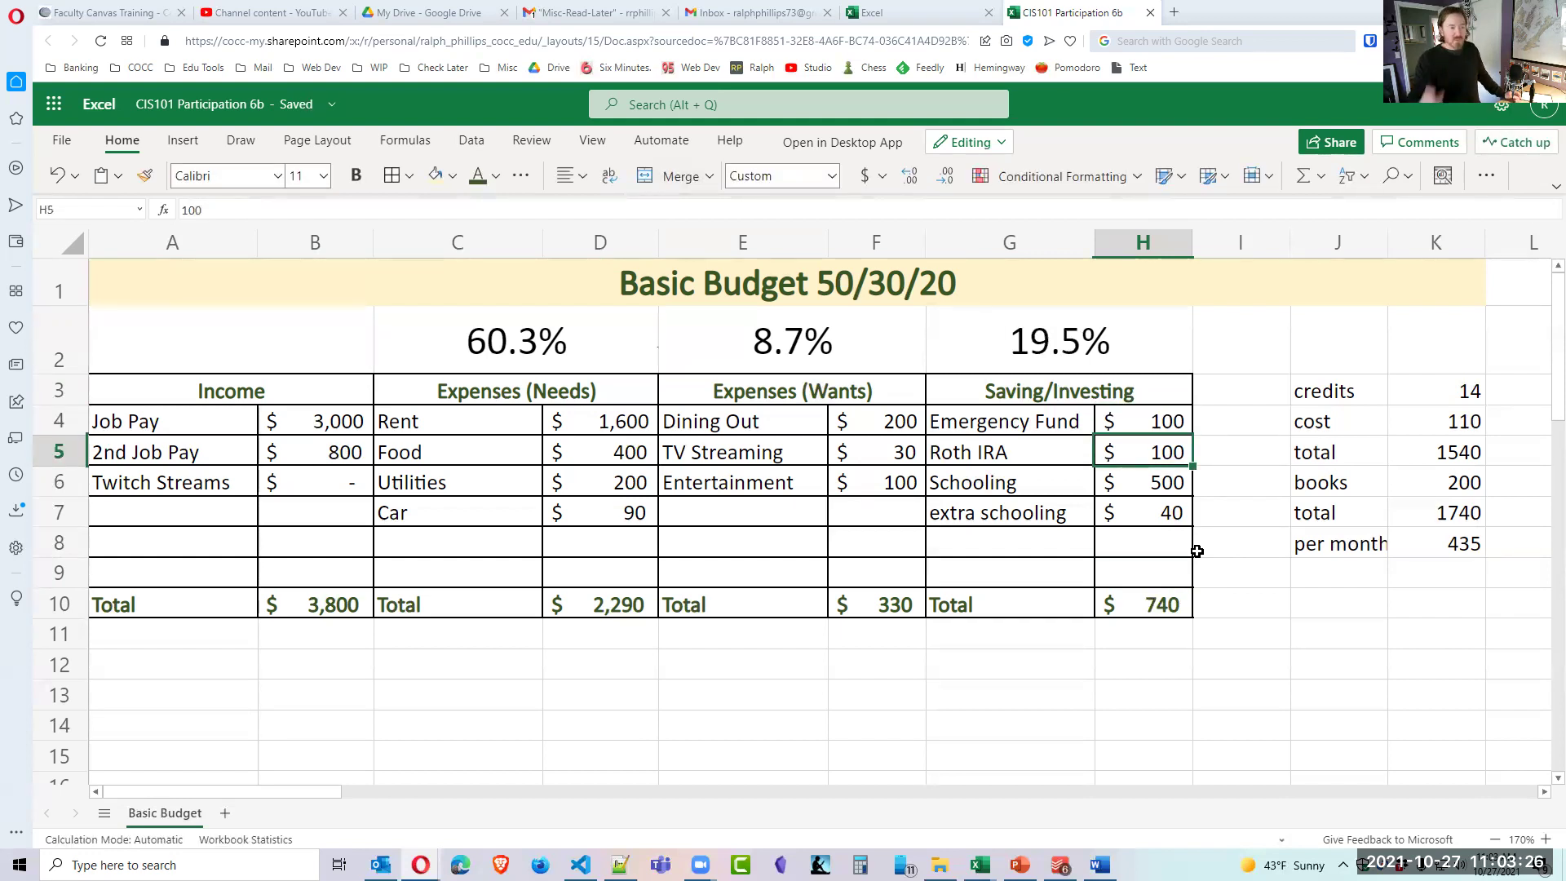
Set the 2nd Job Pay income in B5 to 550.
left_click(339, 447)
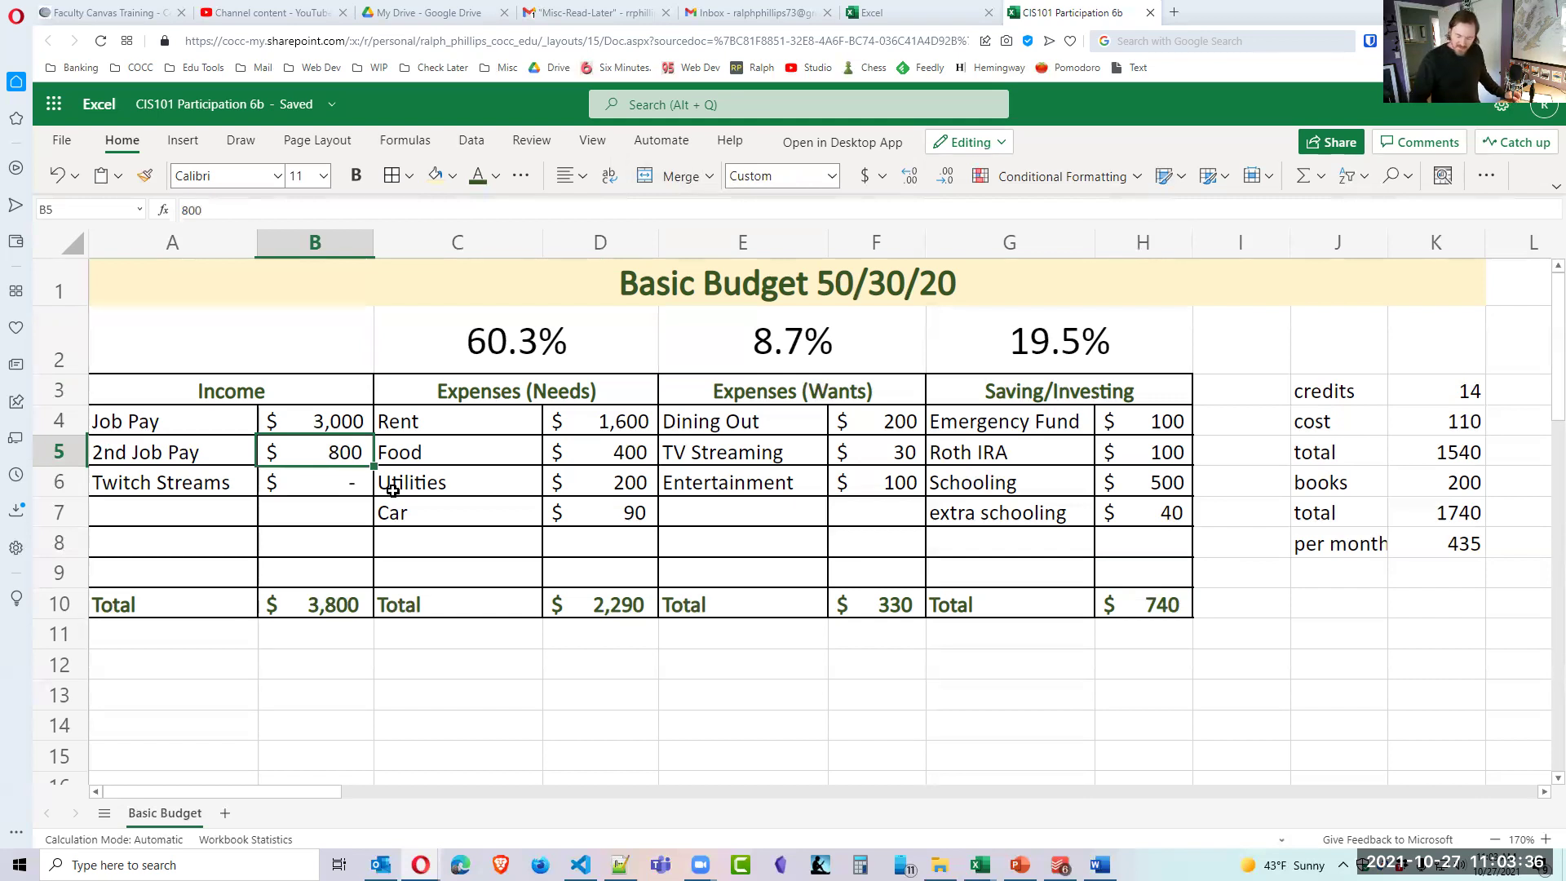
type("550")
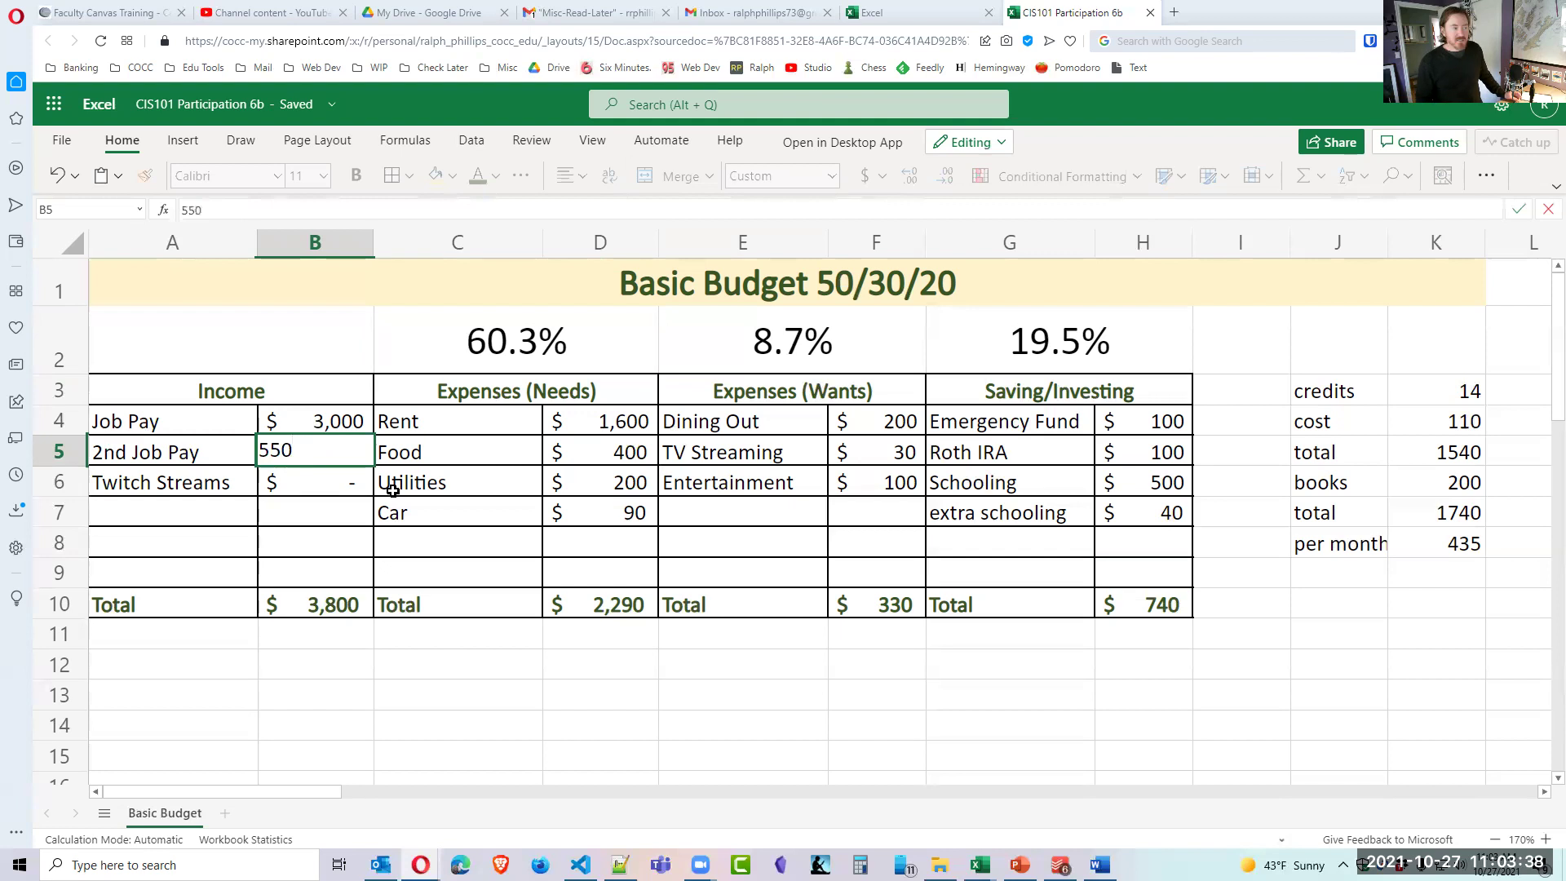
key("Return")
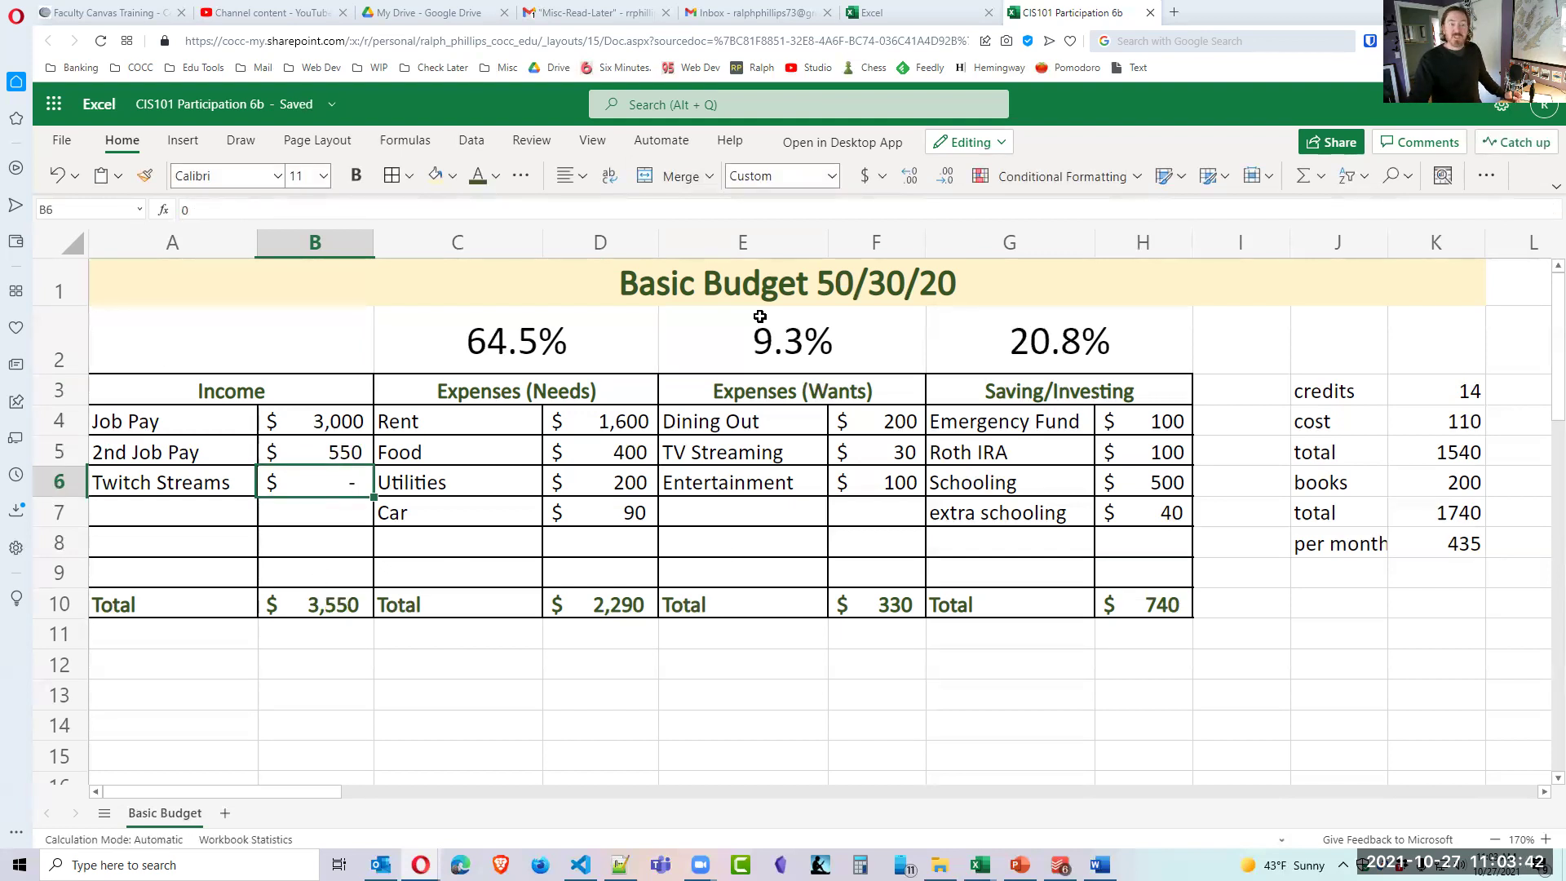
Set the Roth IRA amount in H5 to 70.
left_click(1175, 457)
type("70")
key("Return")
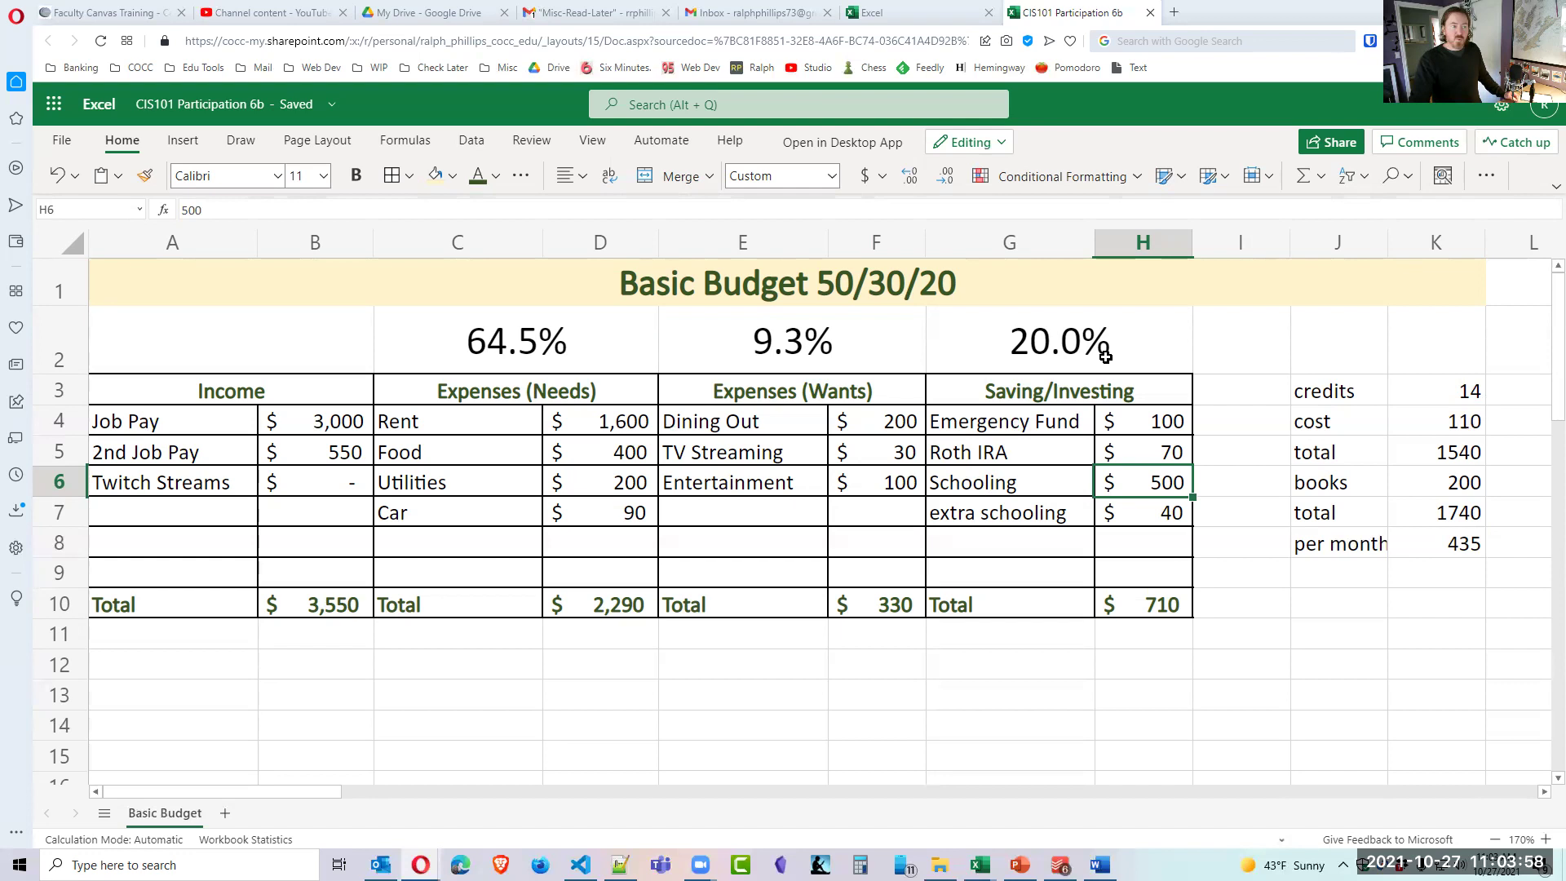
Change the sheet's heading in row 1 to Basic Budget 70/10/20.
double_click(801, 287)
left_click_drag(817, 286, 875, 277)
type("70/")
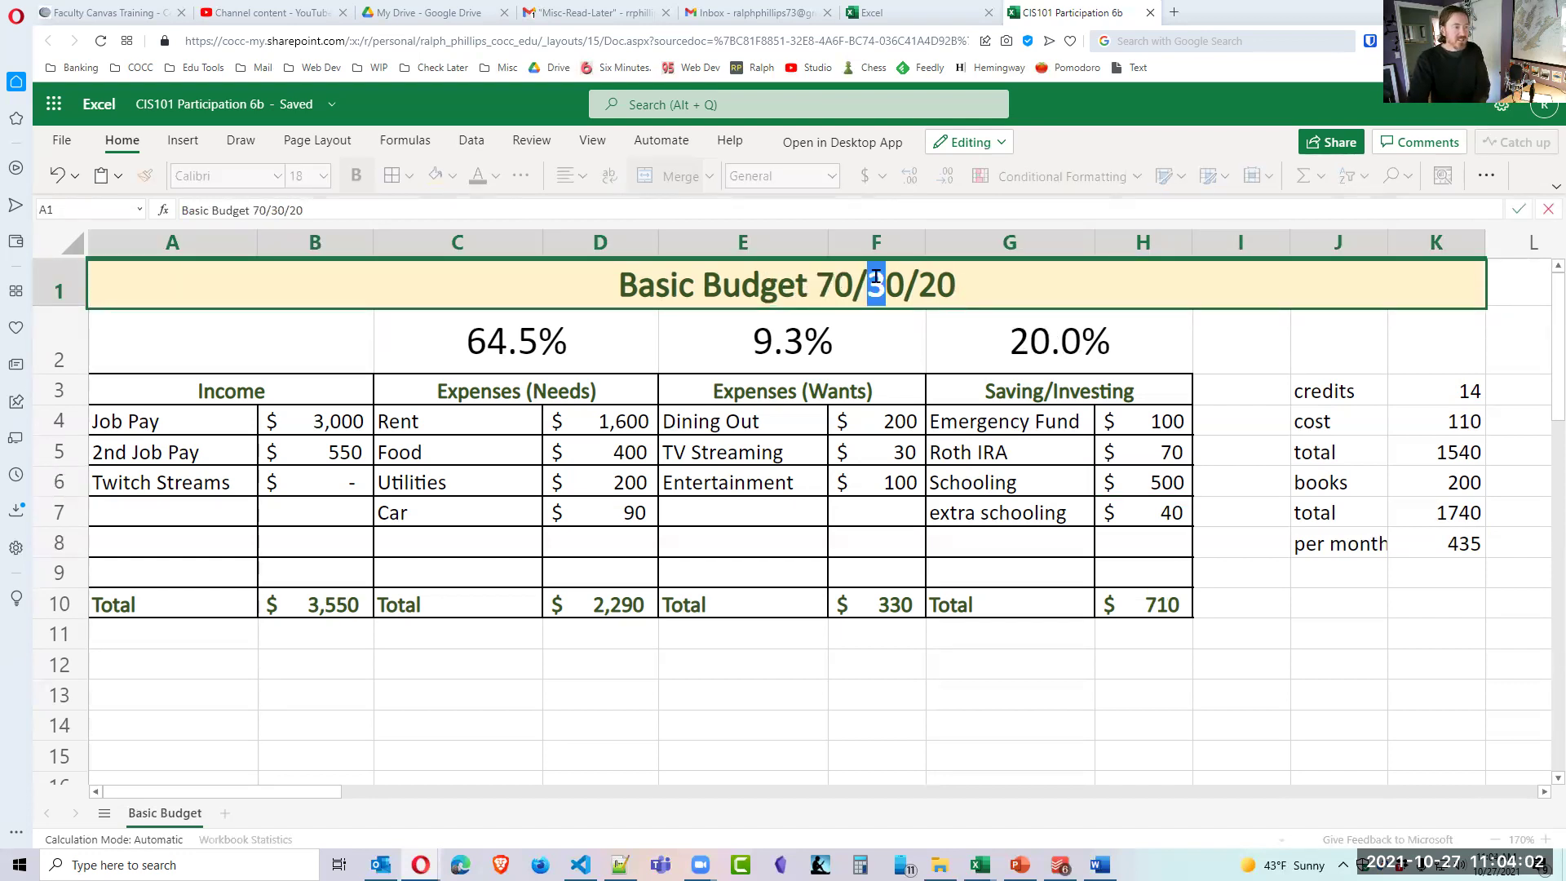
type("1")
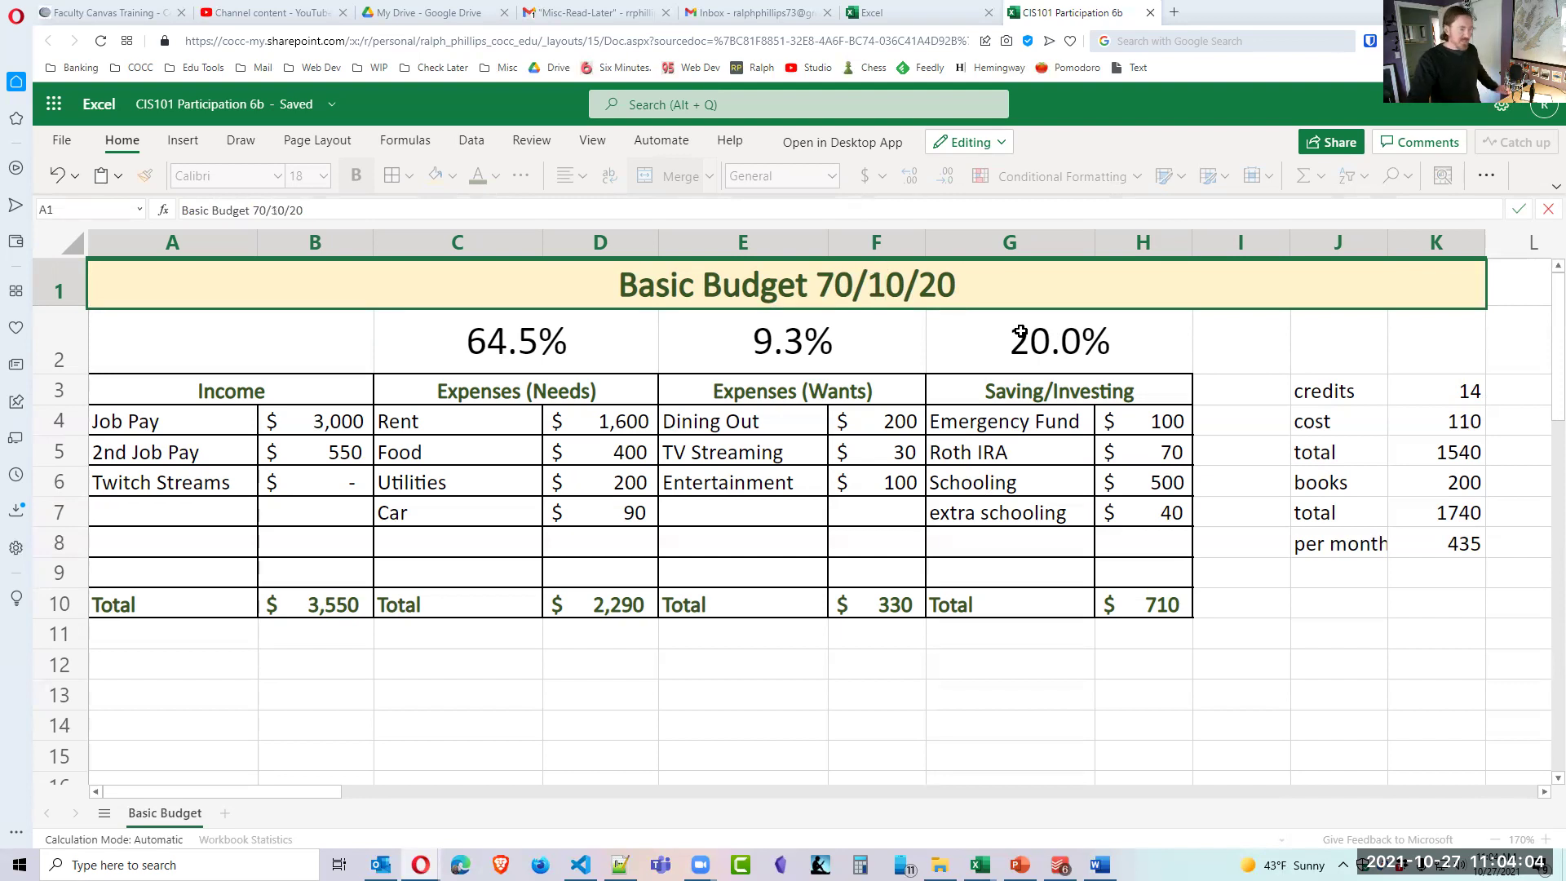
key("Return")
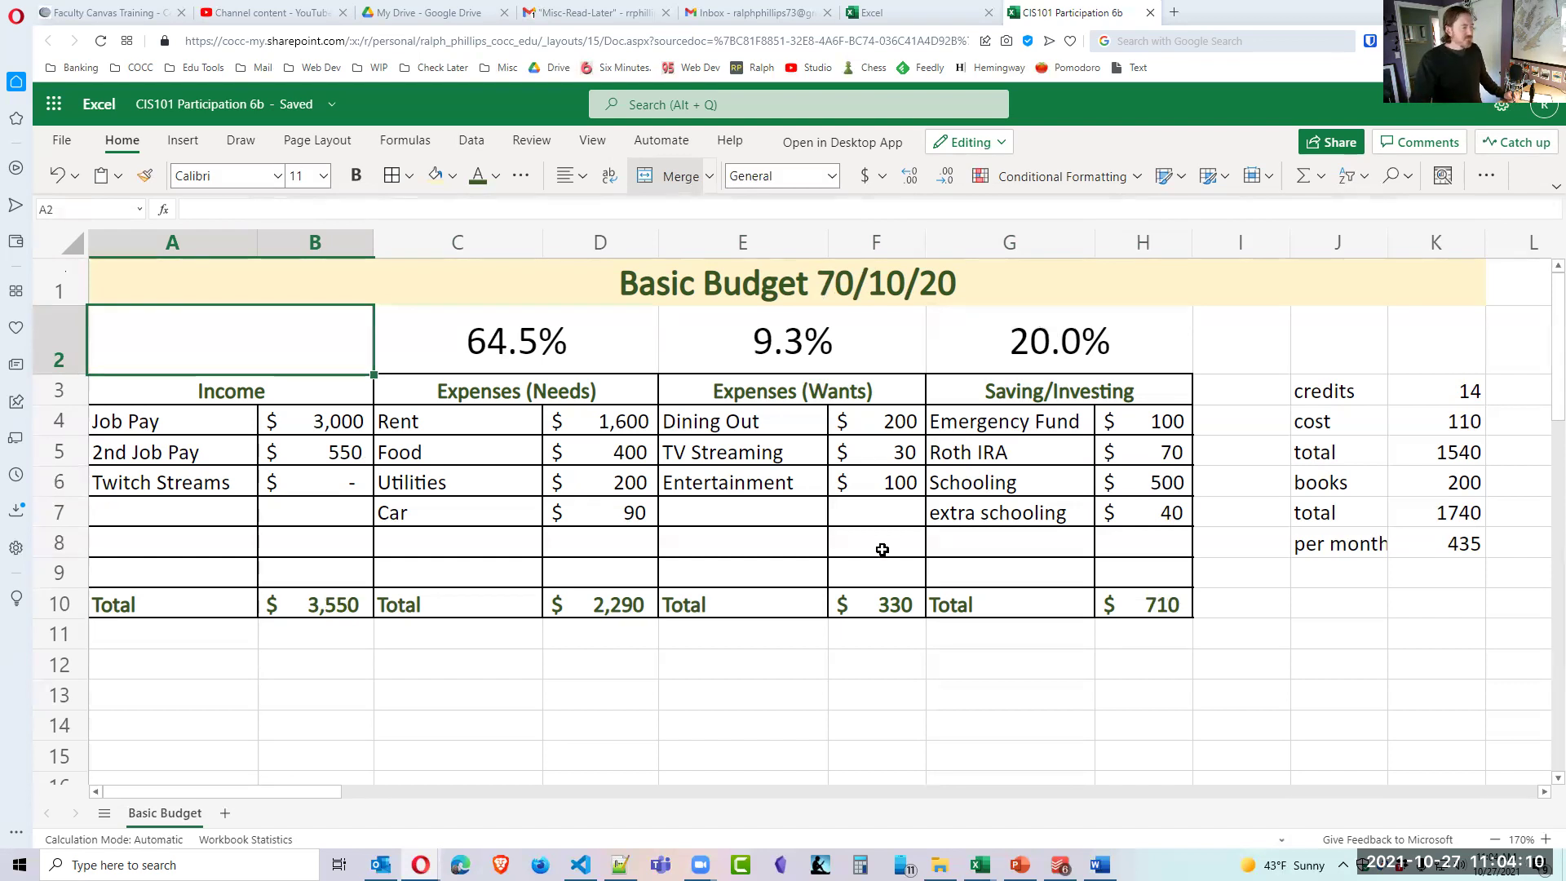
Re-enter the Expenses (Wants) total in F10 with AutoSum as =SUM(F4:F9).
left_click(525, 541)
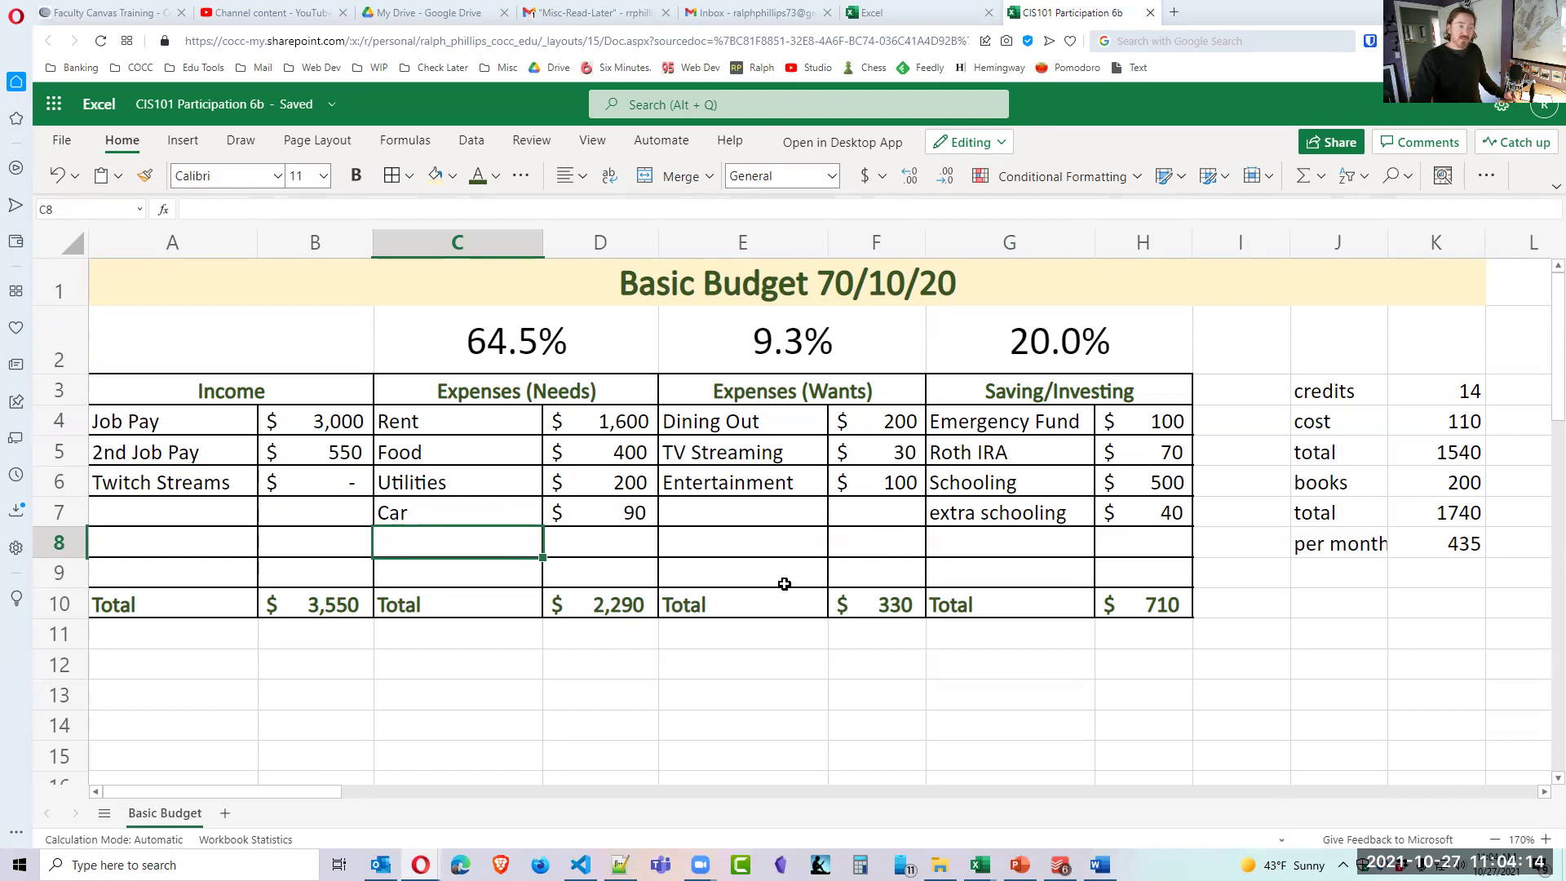
left_click(752, 585)
left_click(903, 601)
key("alt+equal")
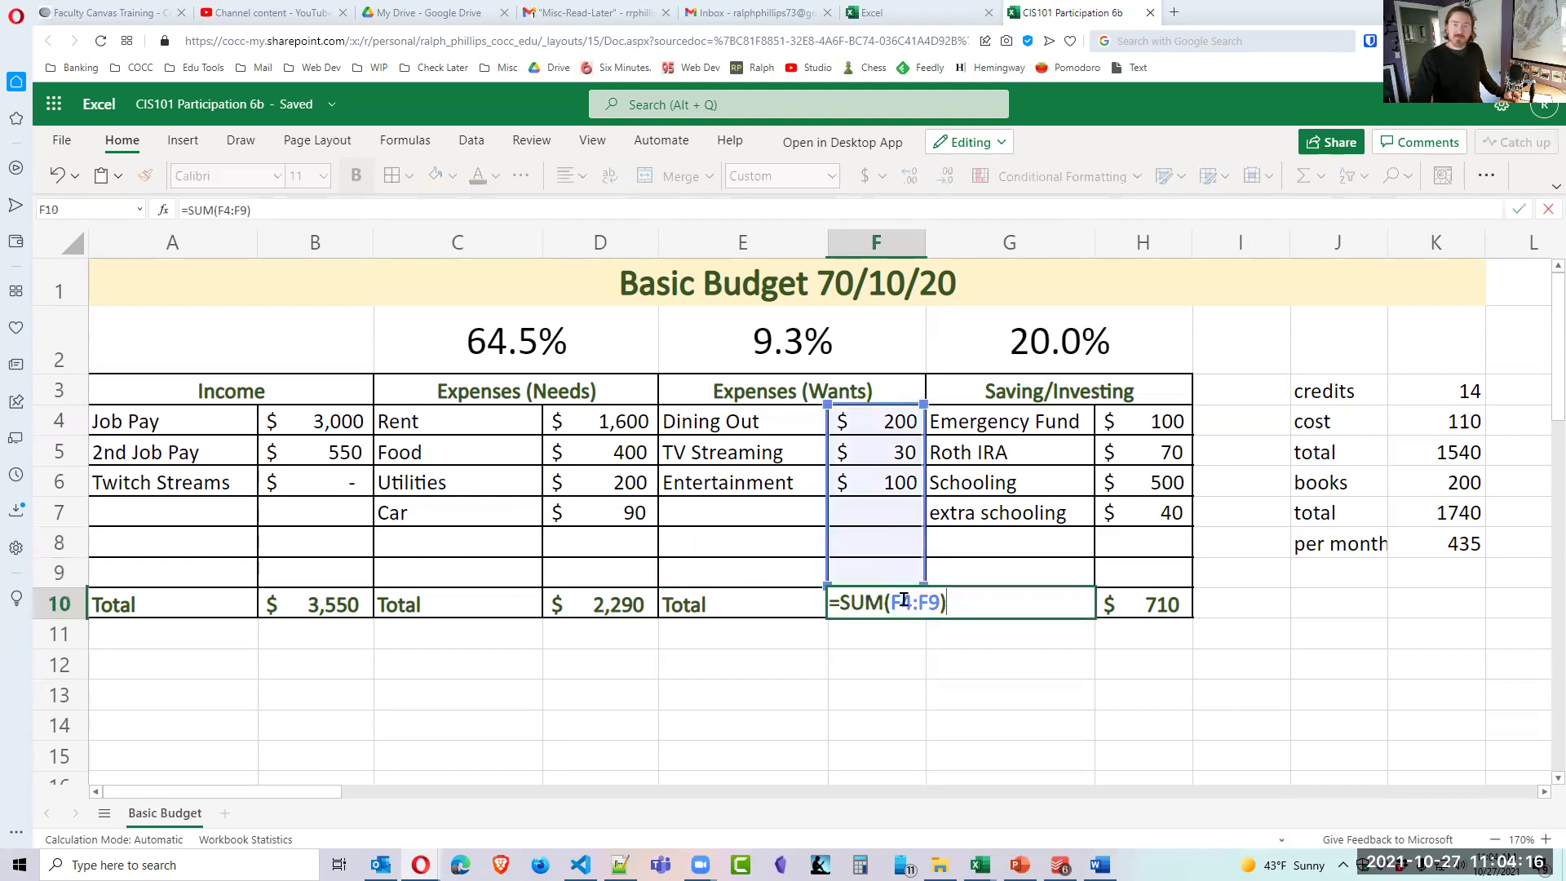
key("Return")
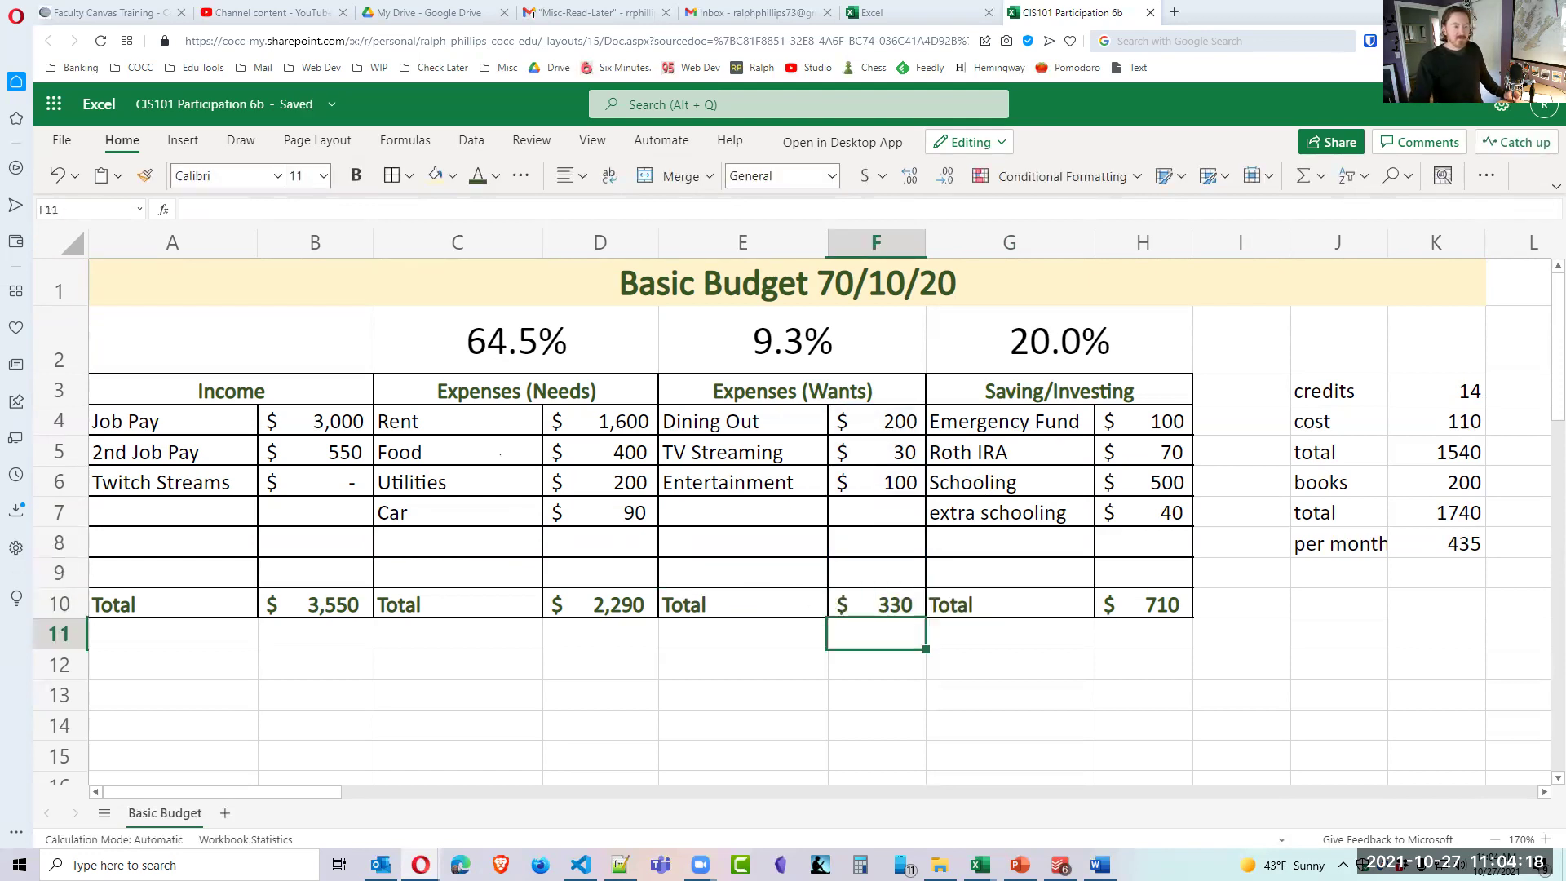
Examine the schooling cost formulas for both totals in K5 and K7 and the per month amount in K8.
left_click(1438, 566)
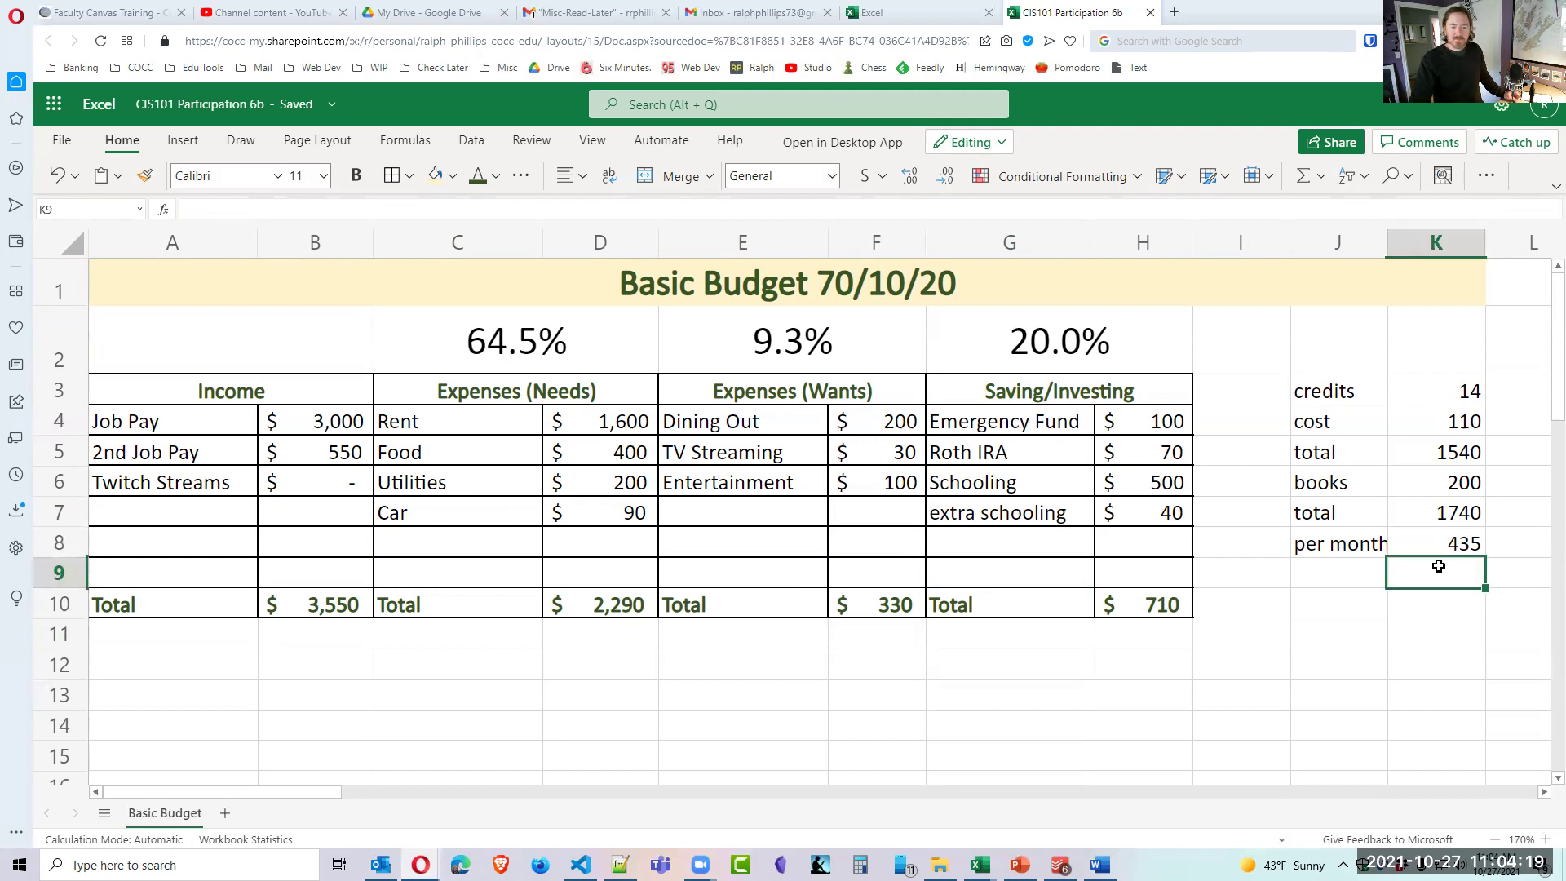
left_click(1459, 454)
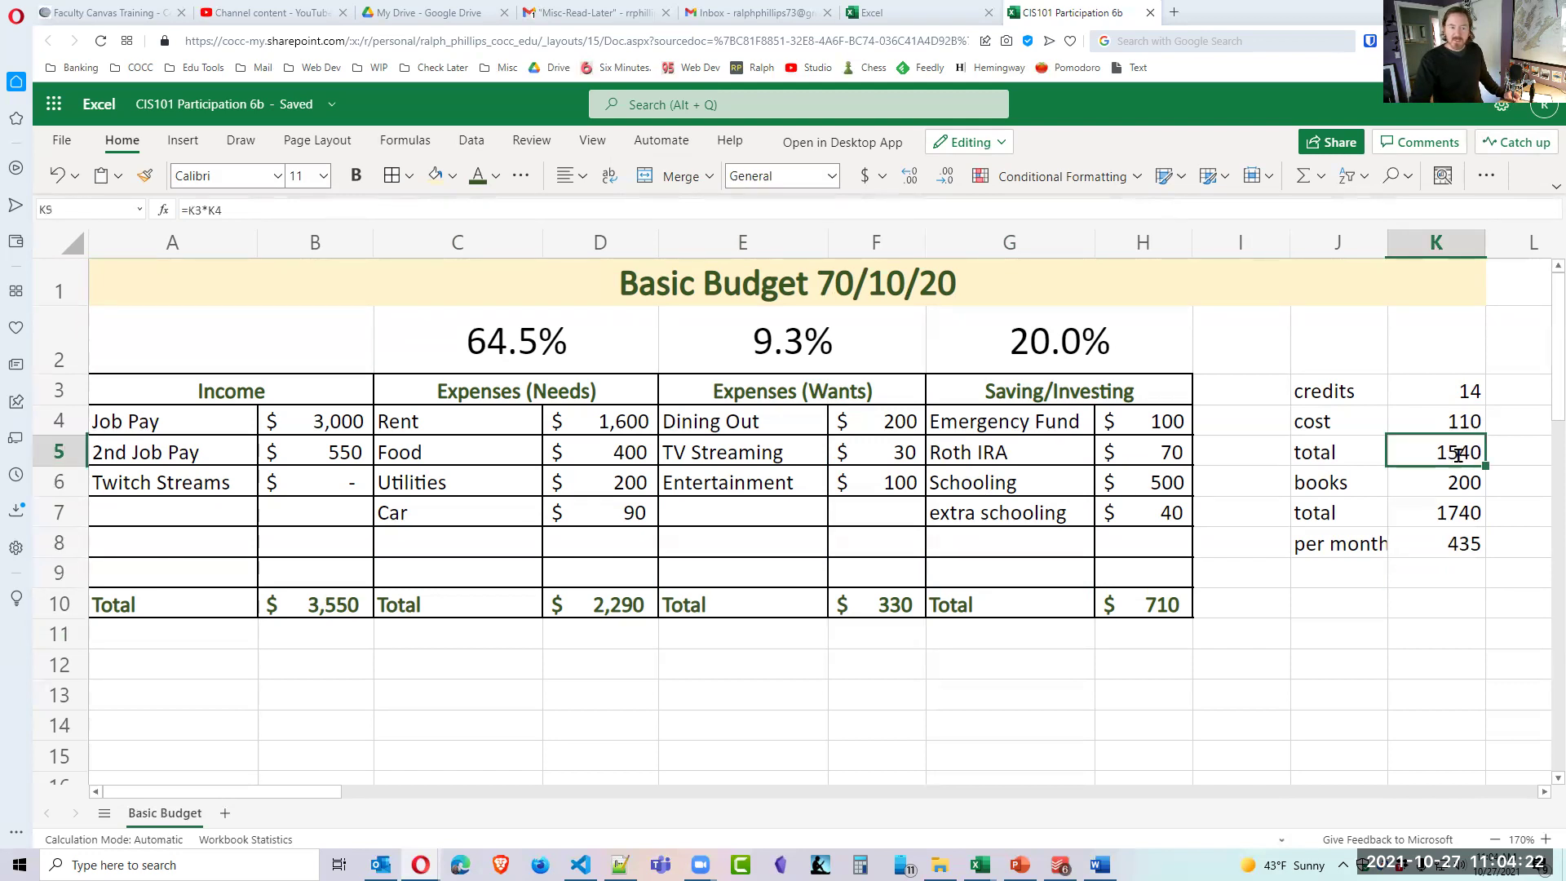
double_click(1459, 454)
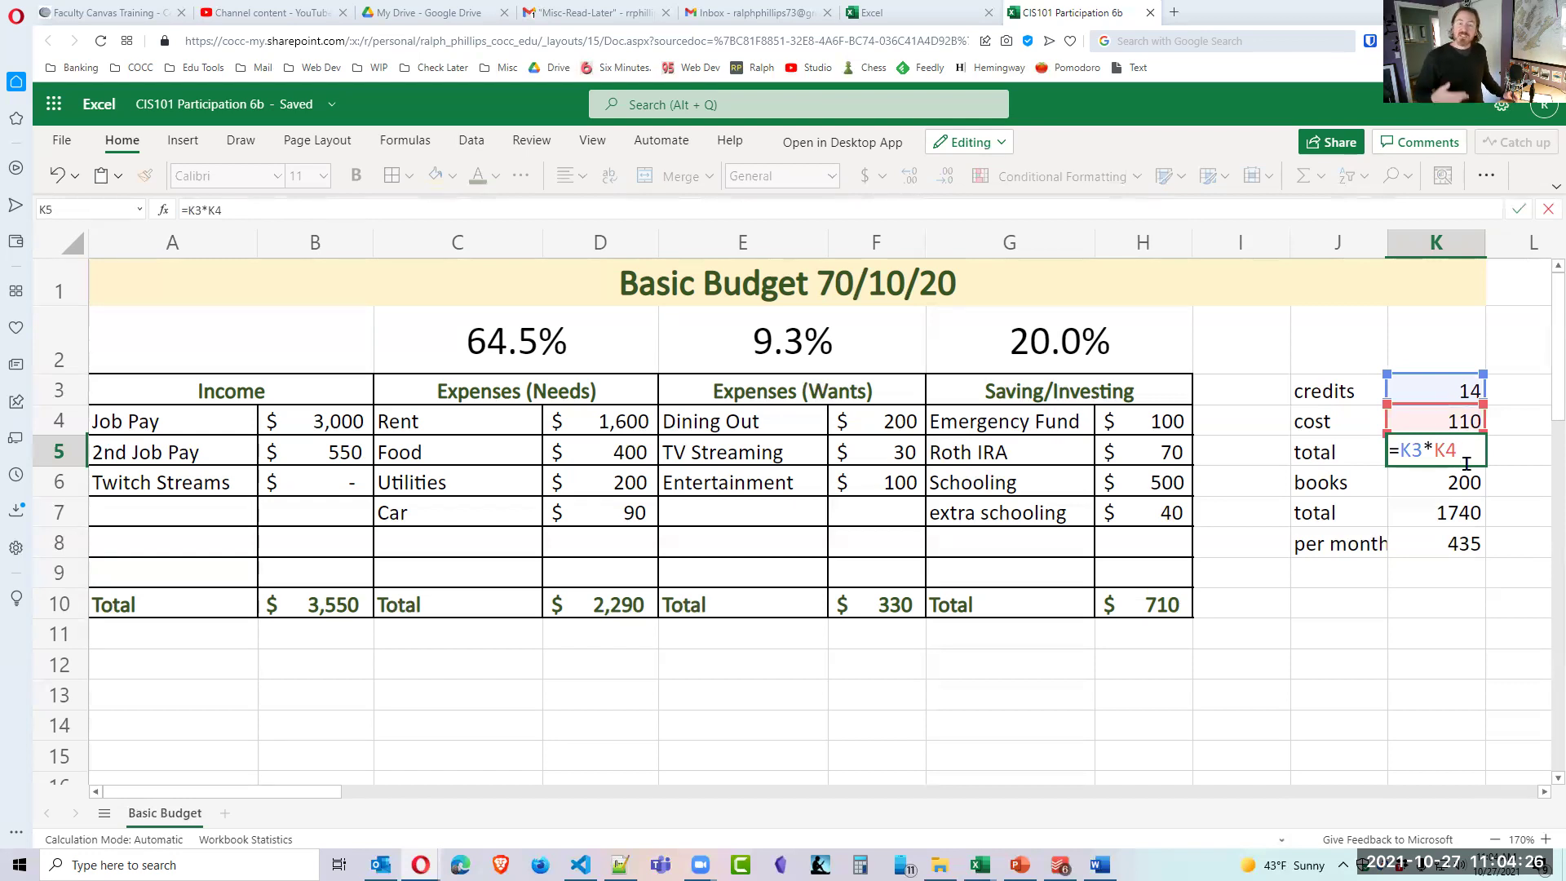
key("Return")
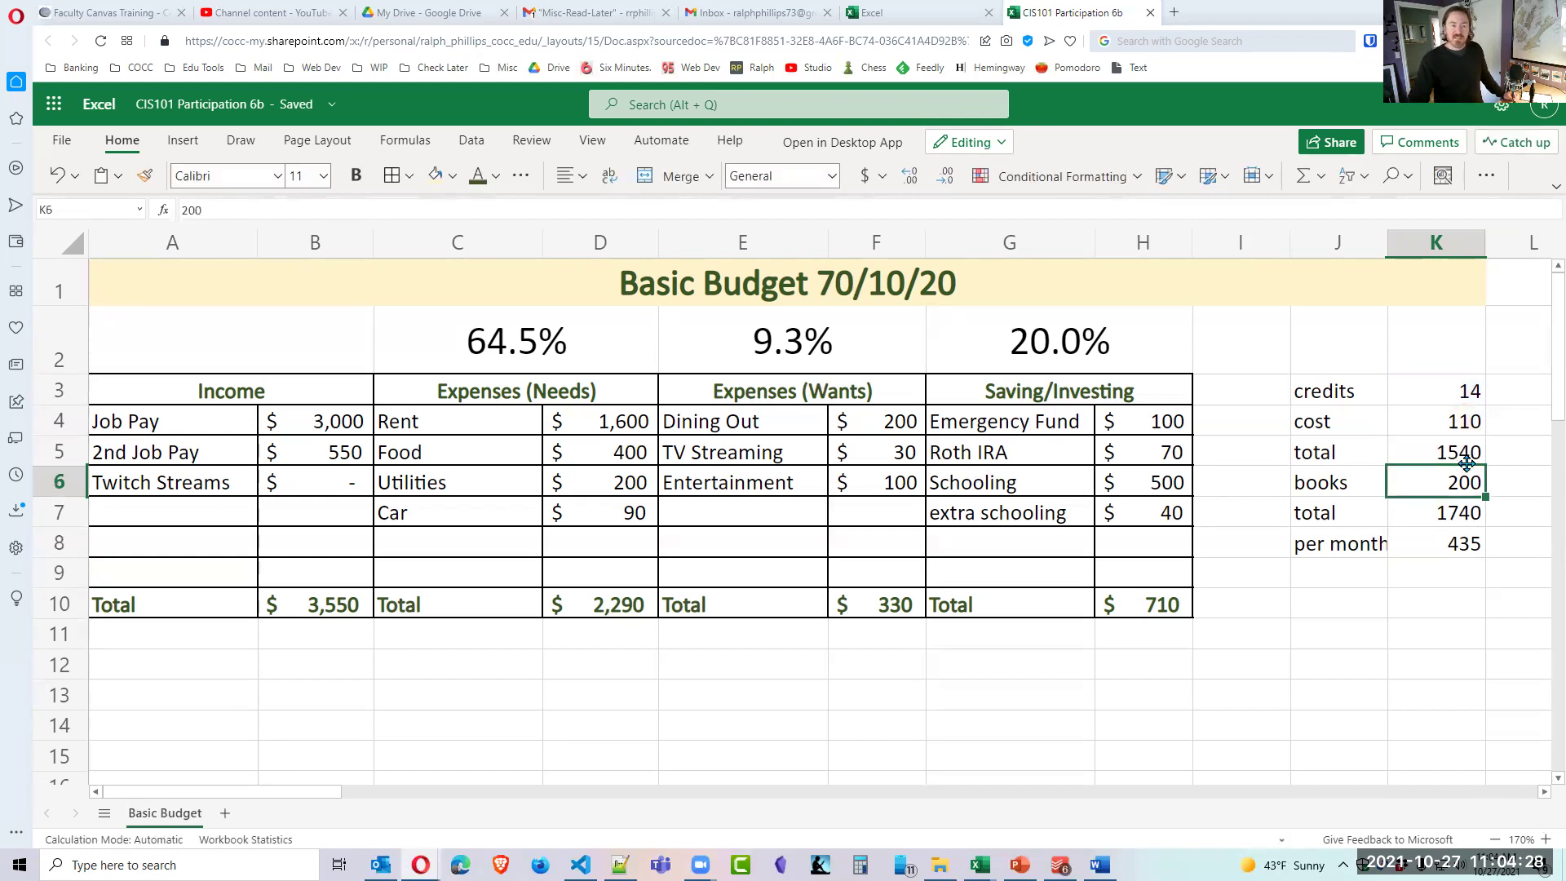
double_click(1437, 514)
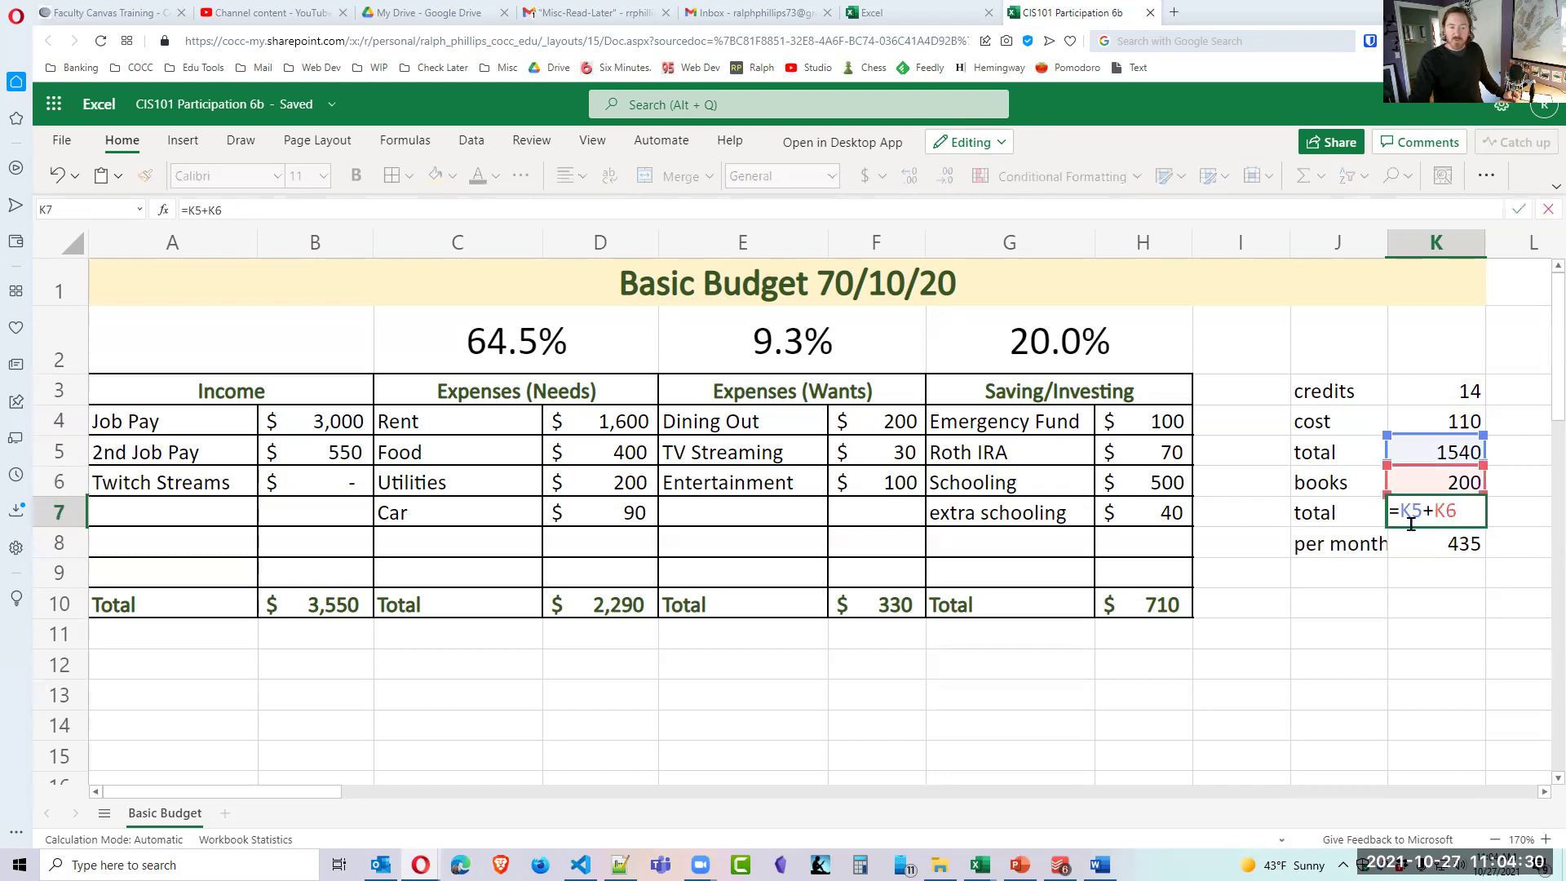
left_click(1404, 604)
left_click(1419, 545)
double_click(1420, 548)
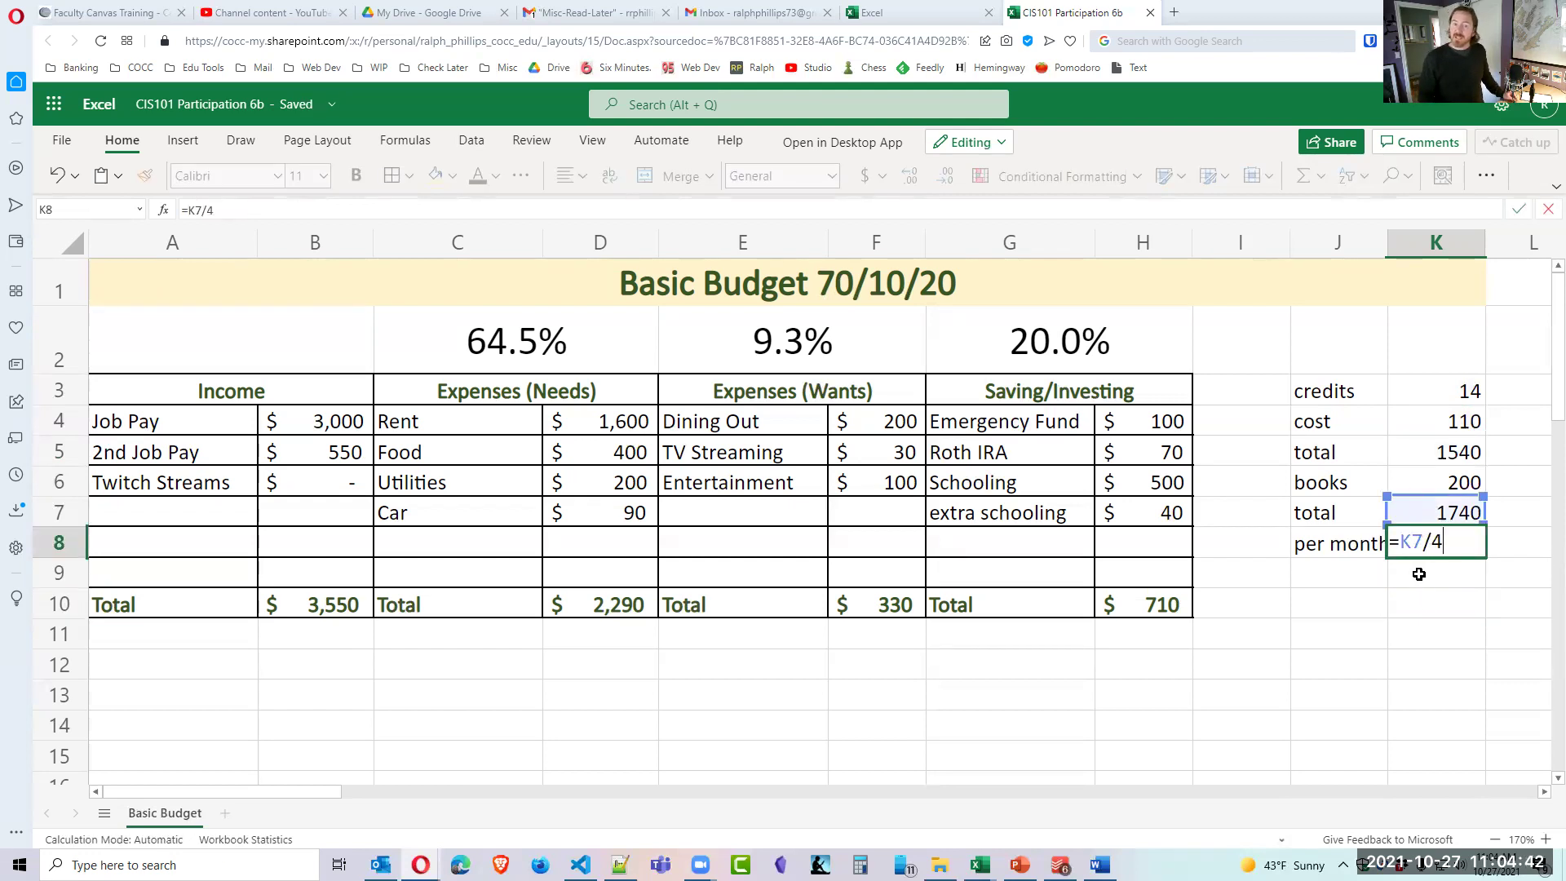
Examine the Expenses (Wants) percentage formula in E2 and the three percentages across row 2.
key("Return")
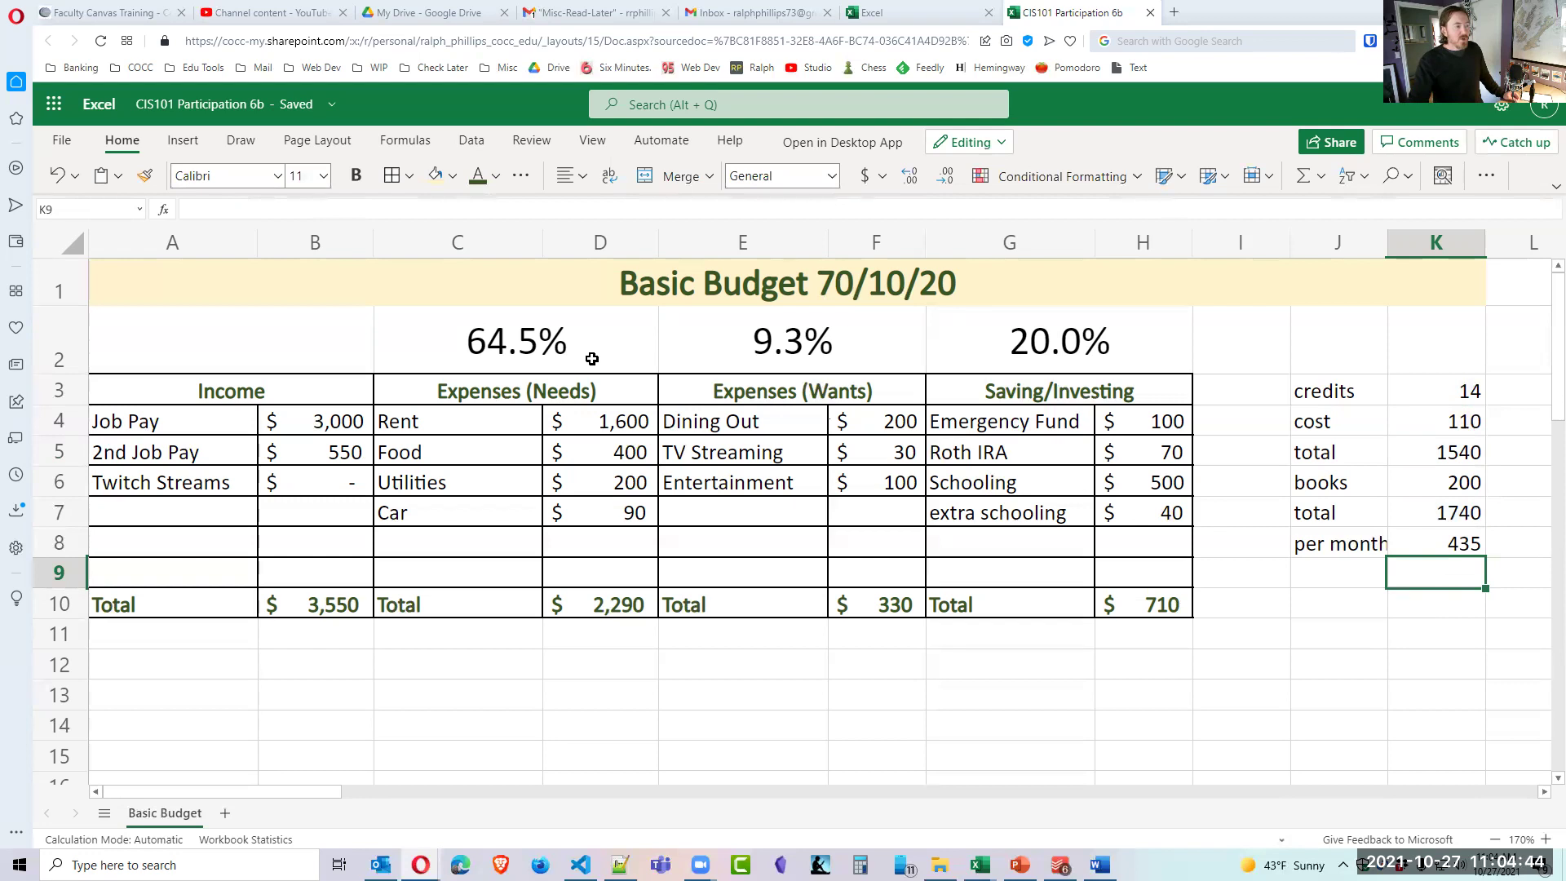
double_click(884, 342)
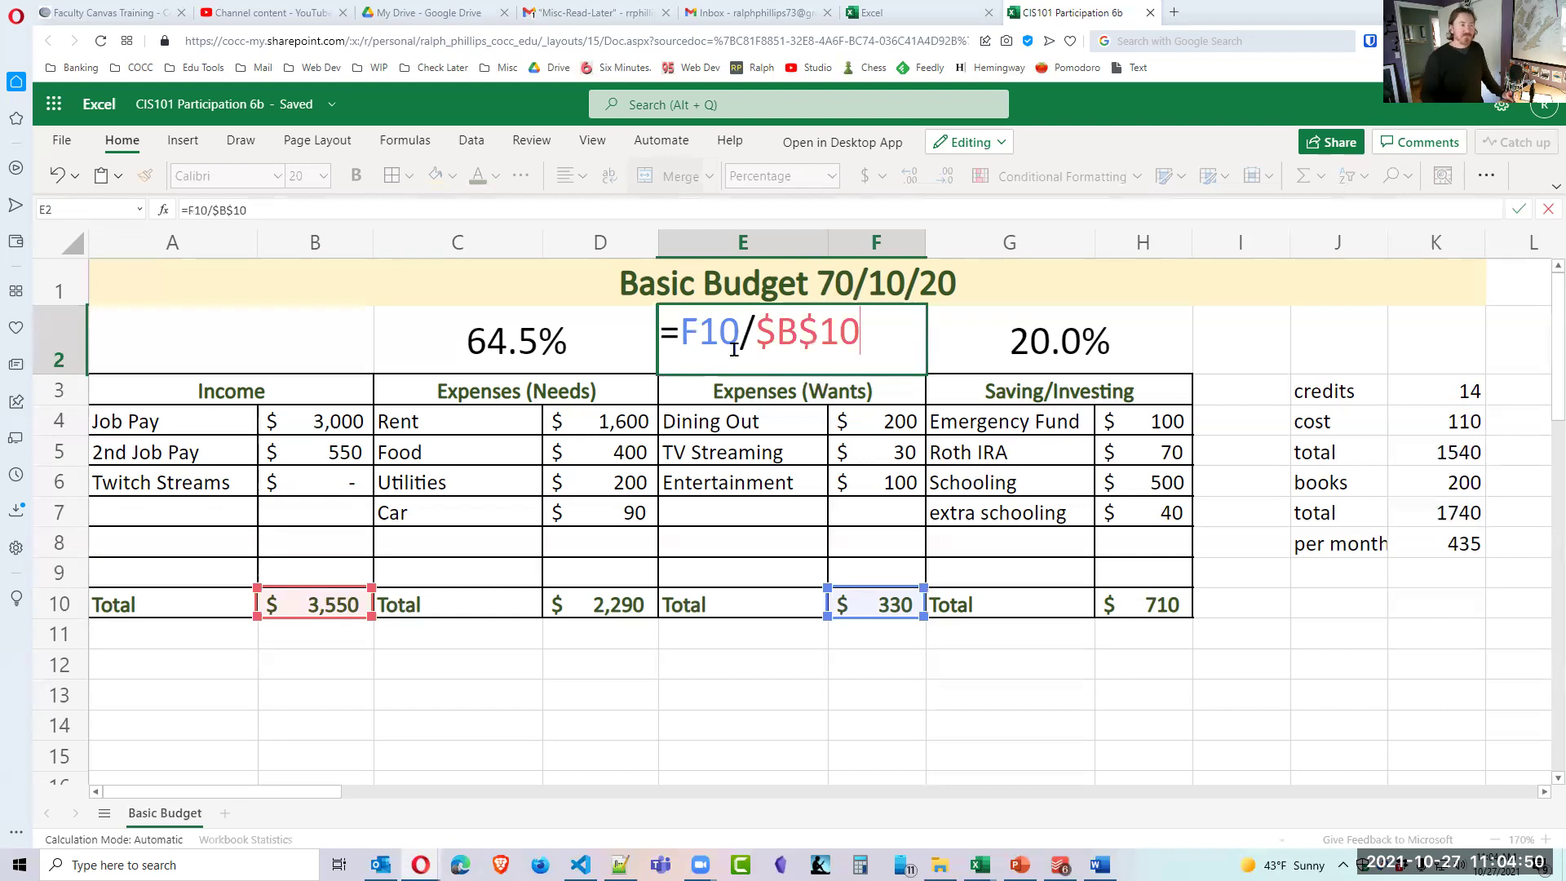
key("Return")
left_click_drag(552, 357, 1020, 343)
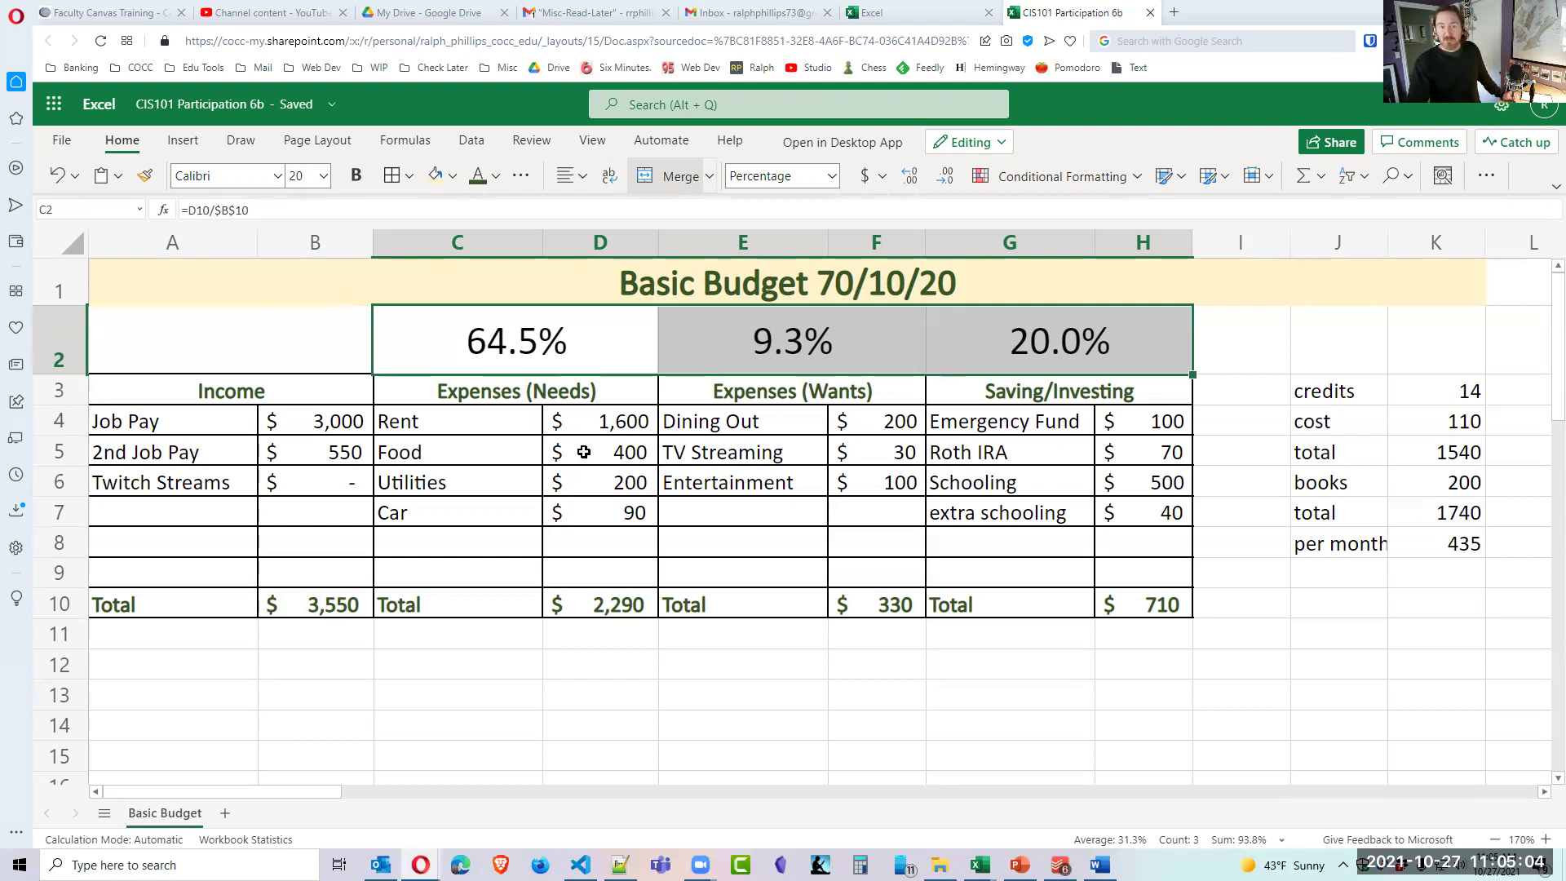
Review the Expenses (Needs) amounts for rent, food, utilities and car in D4:D7, individually and as a range.
left_click(593, 428)
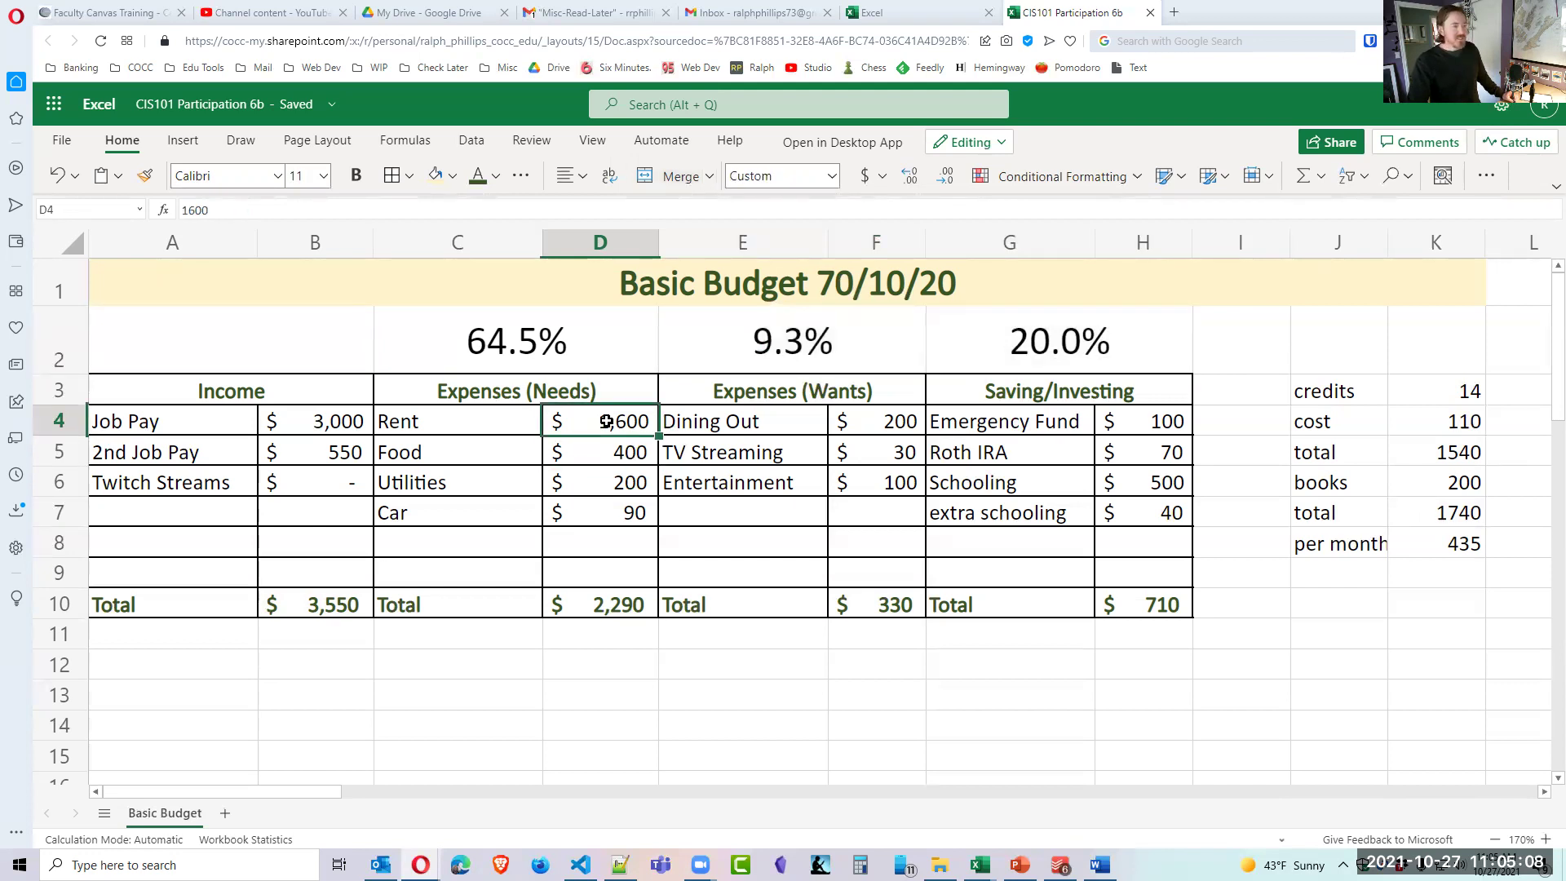
left_click(600, 528)
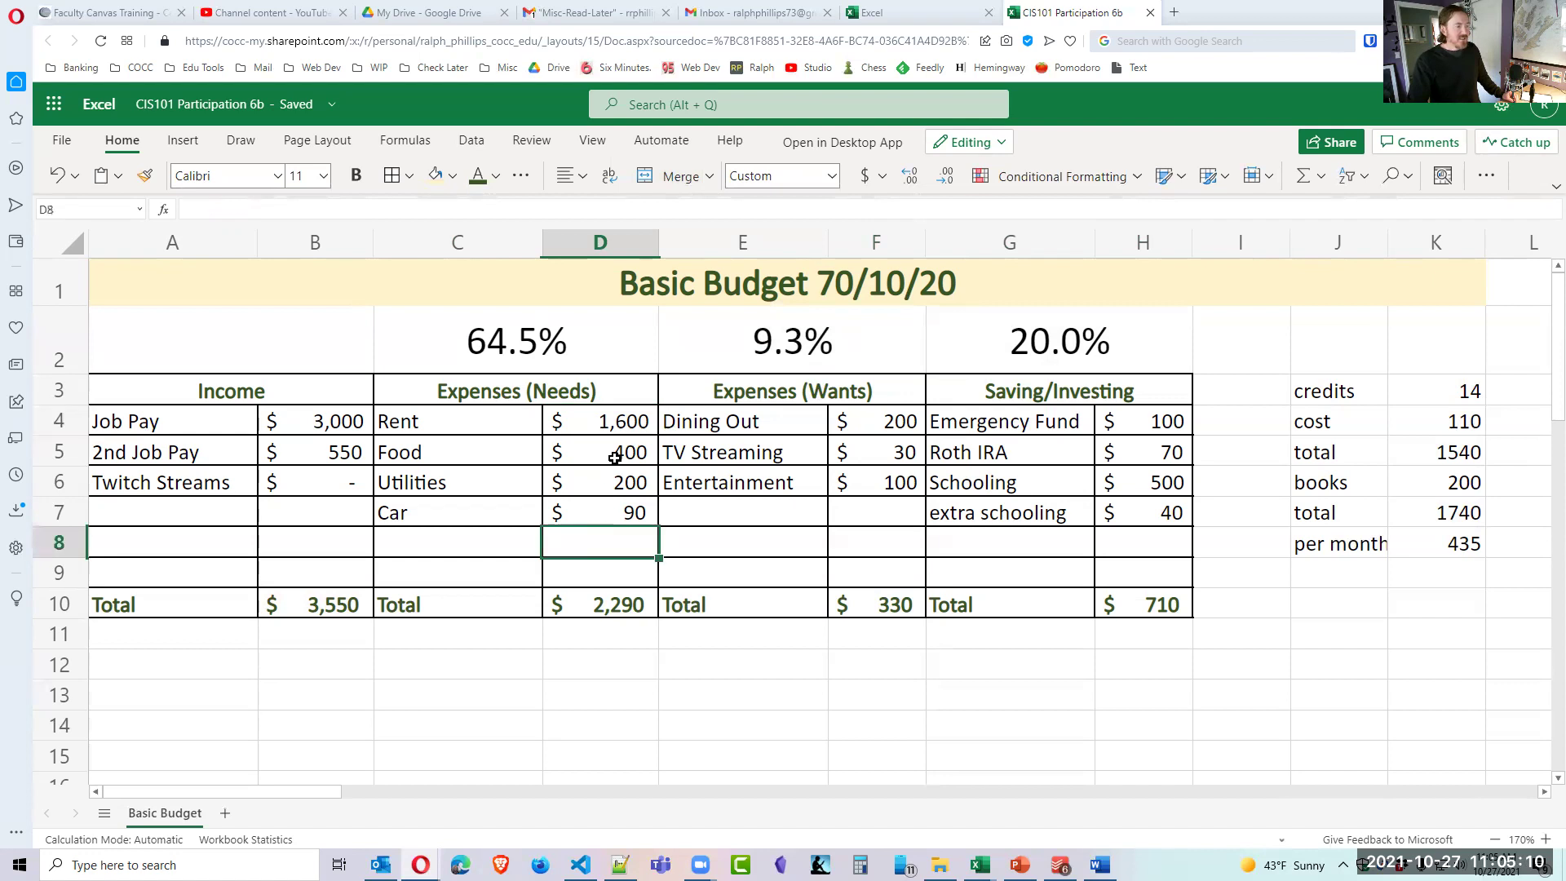
left_click(613, 456)
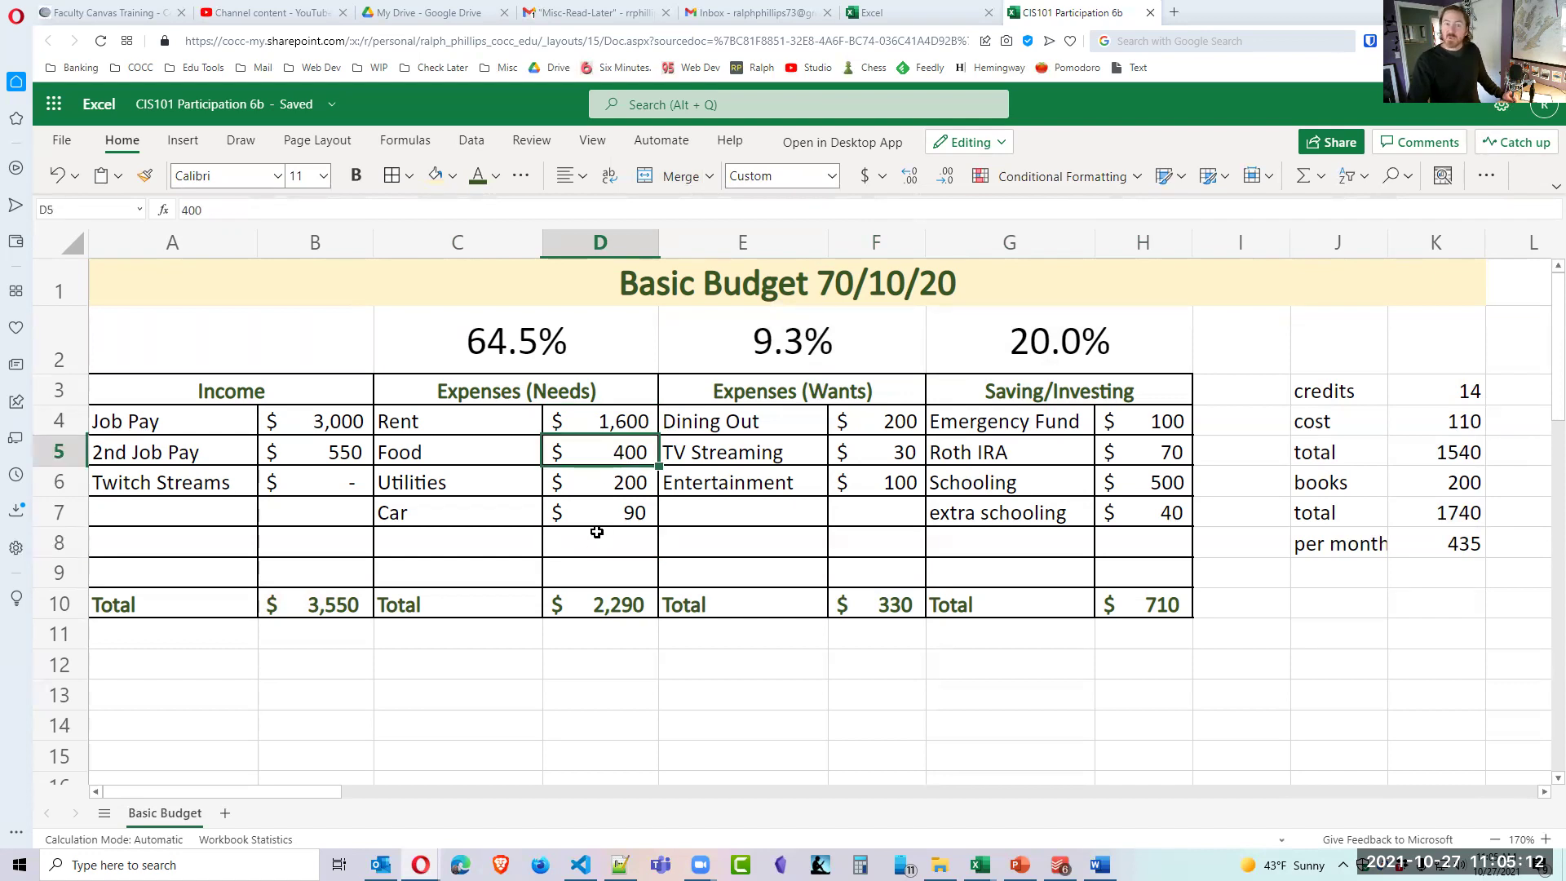
left_click(618, 520)
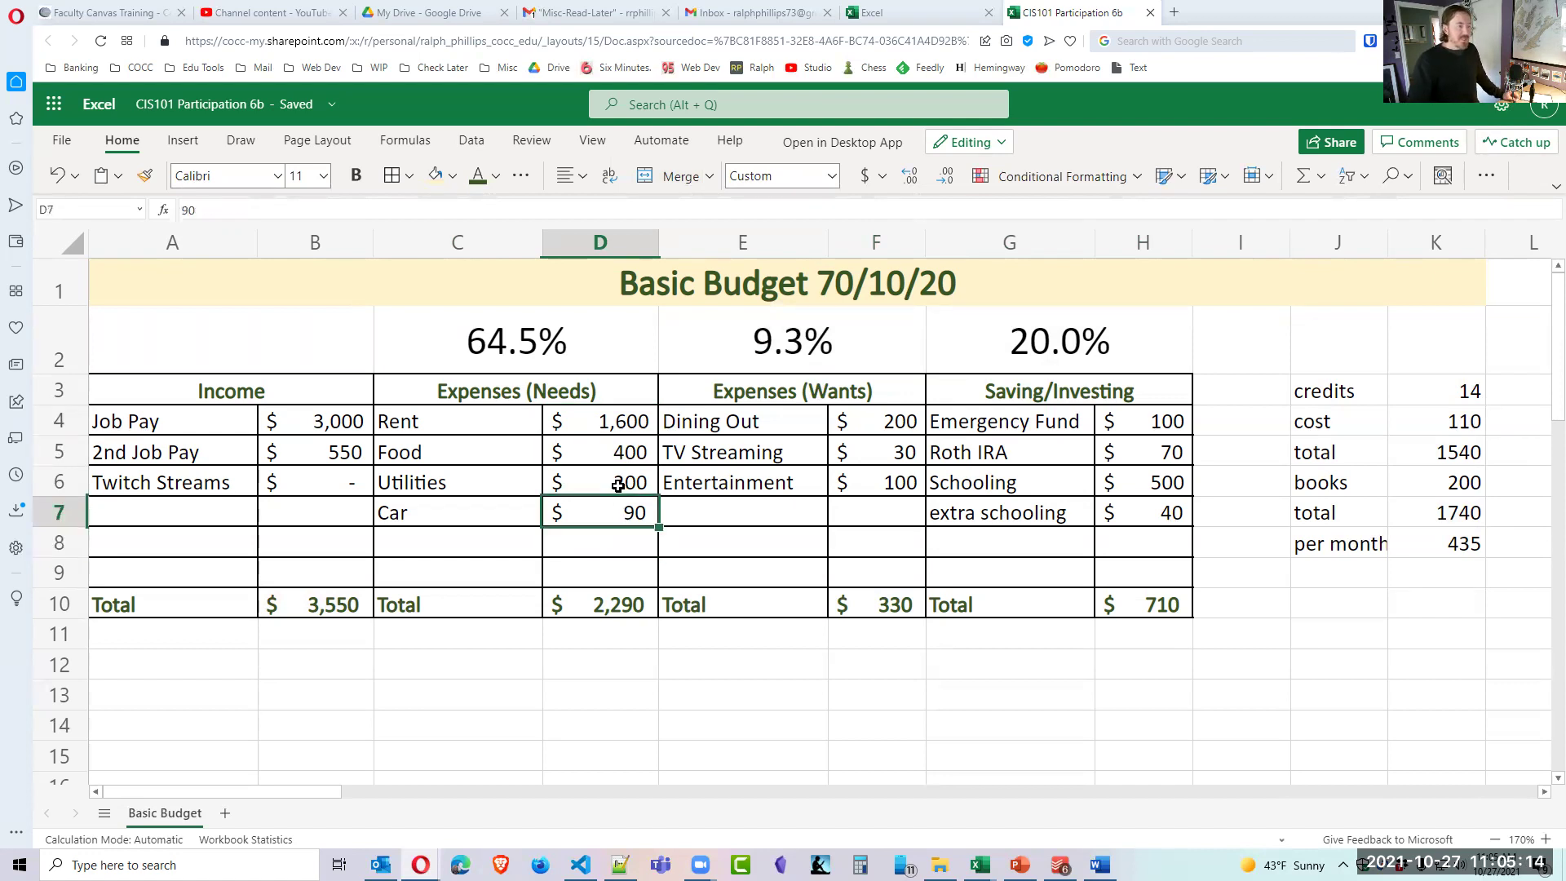
left_click(617, 483)
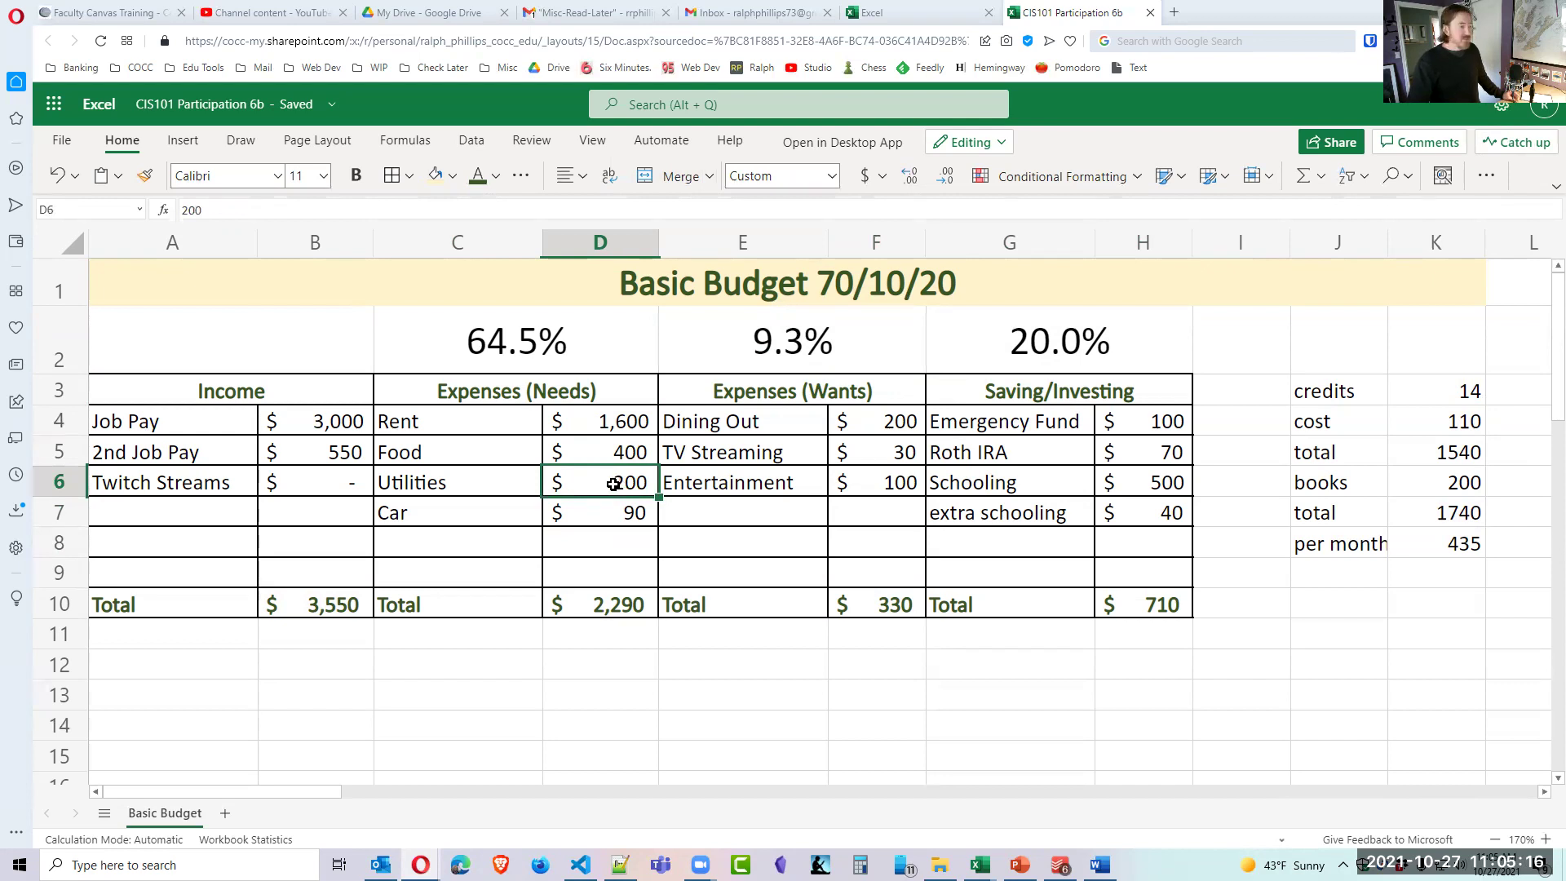
left_click_drag(604, 422, 597, 504)
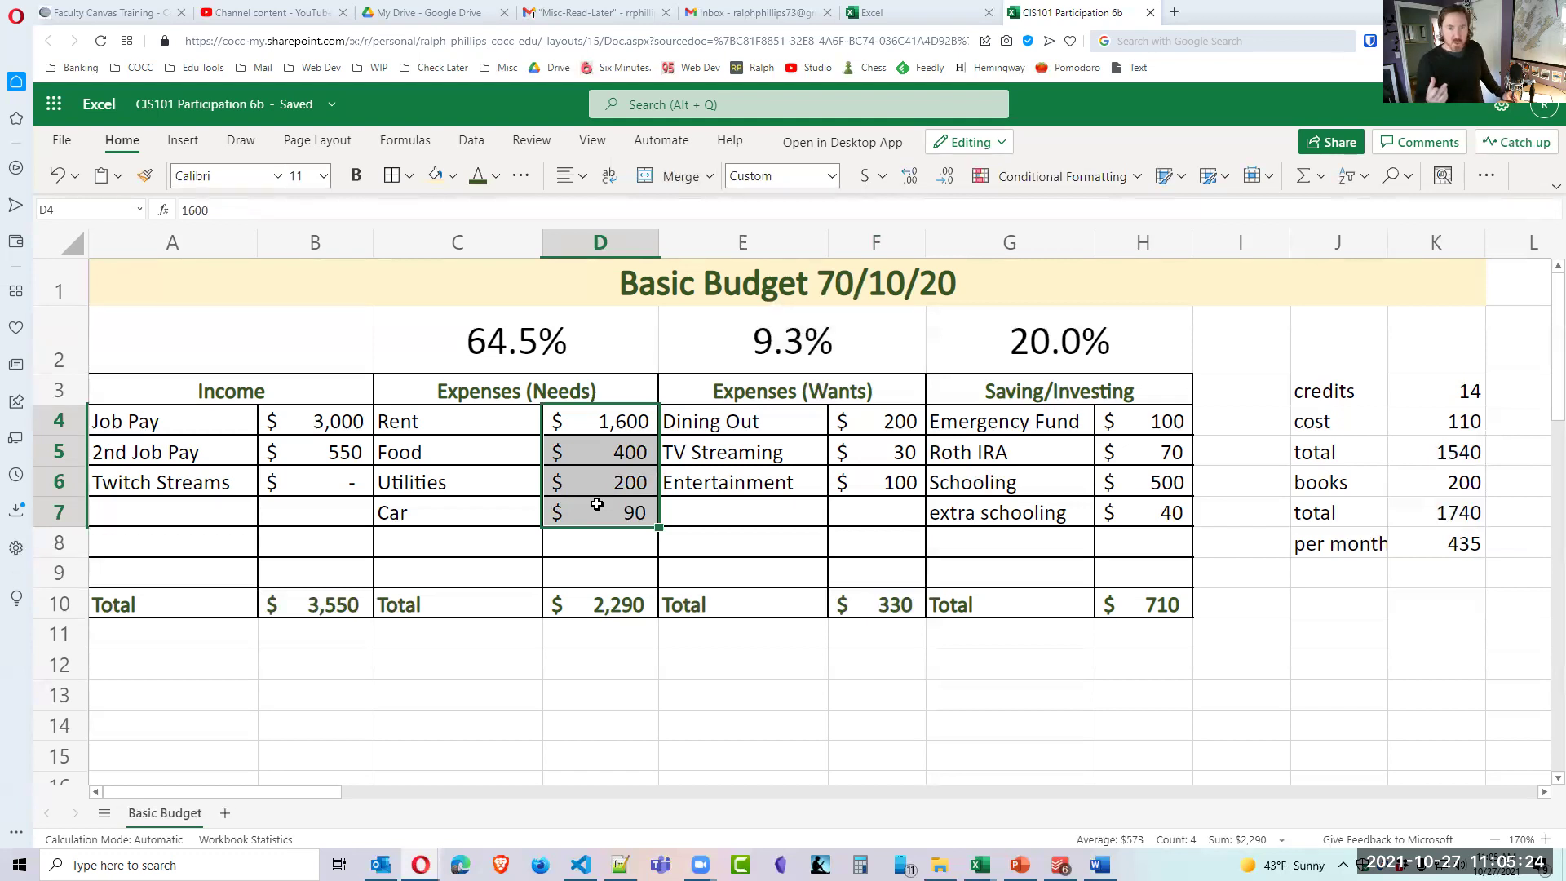
left_click(597, 504)
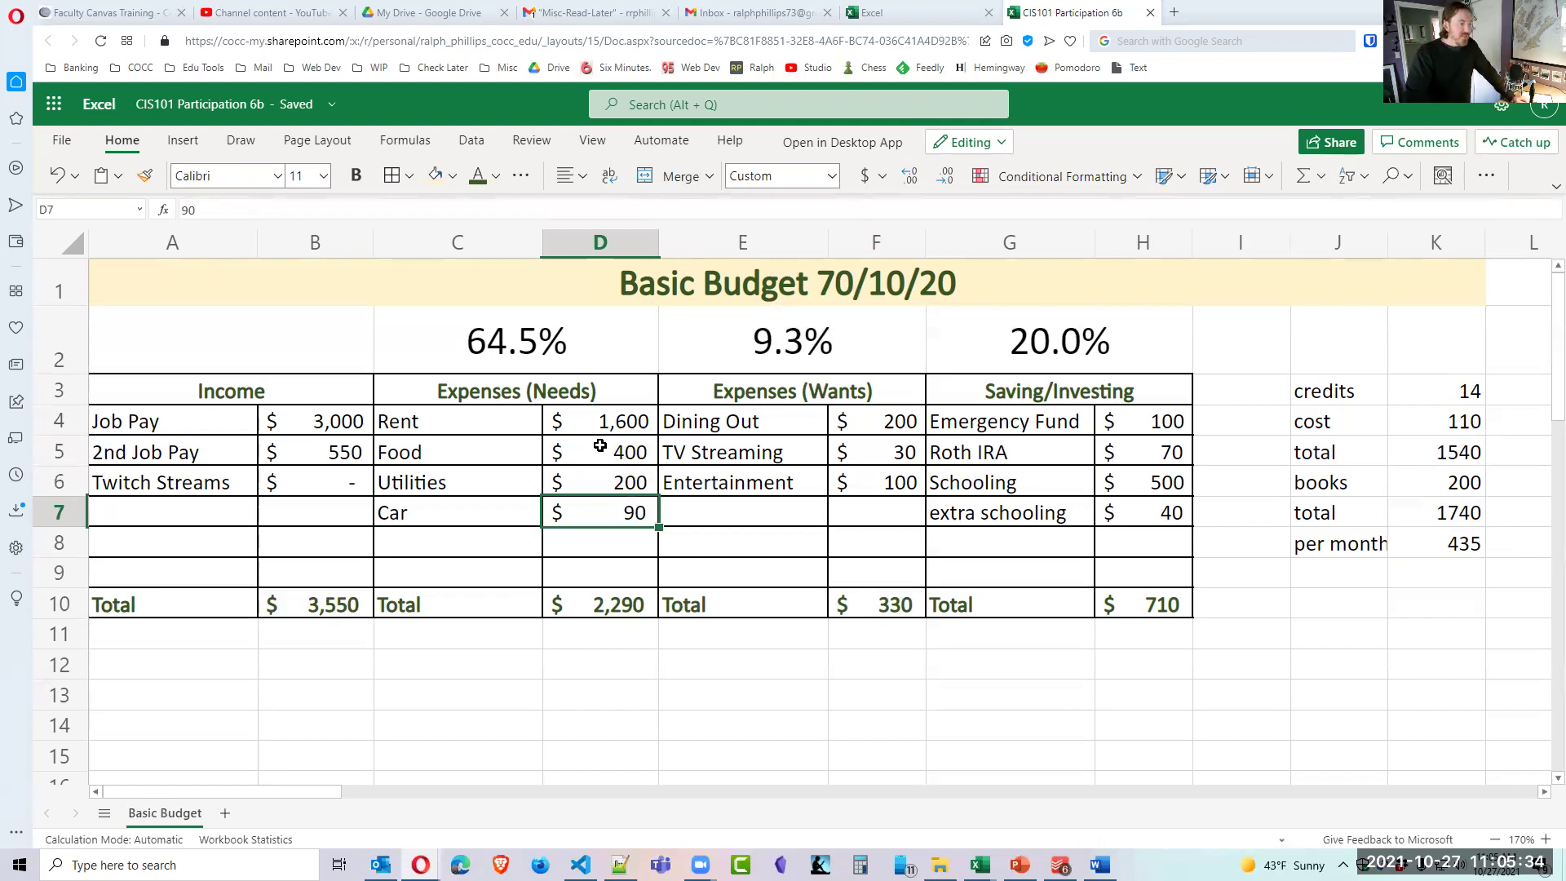
left_click(606, 421)
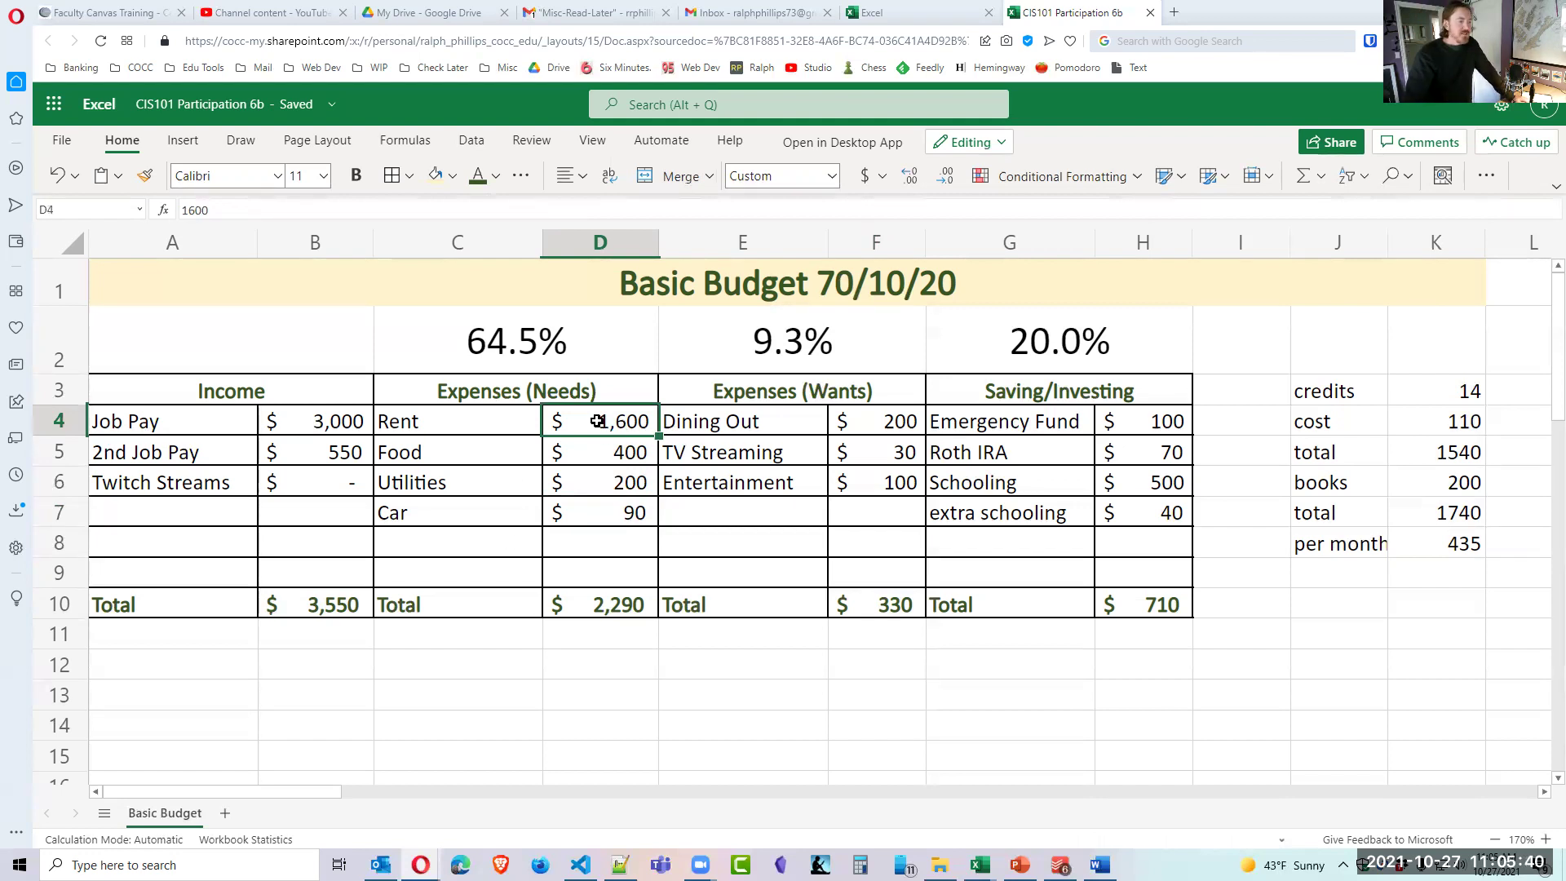
left_click_drag(615, 425, 629, 511)
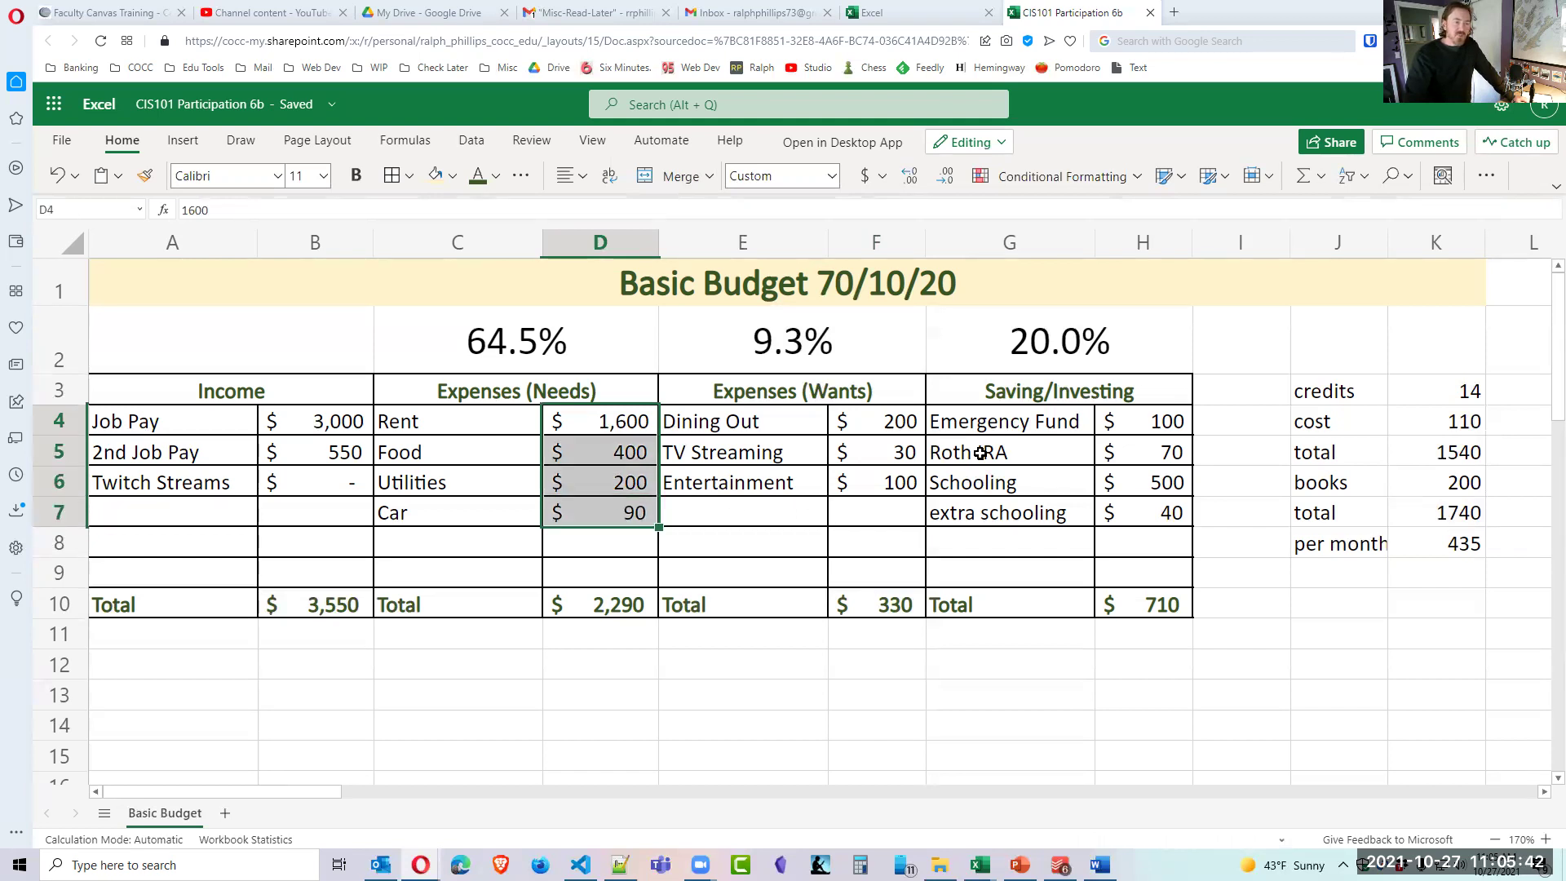
Check the row 2 percentages, the extra schooling amount in H7, and the Expenses (Needs) percentage formula in C2.
left_click_drag(577, 338, 1093, 362)
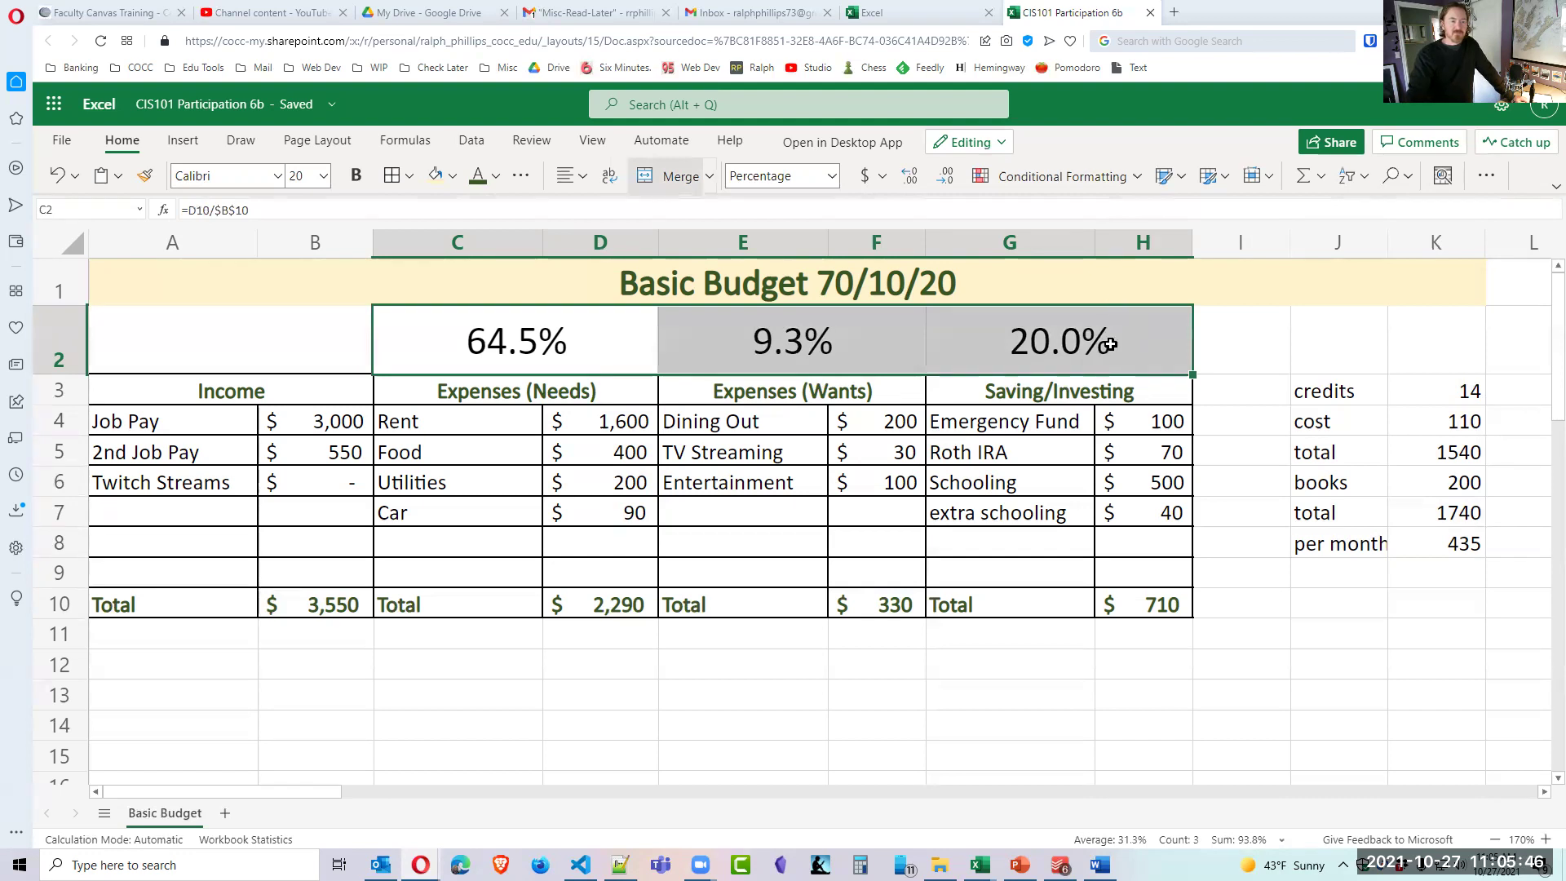
left_click(1142, 507)
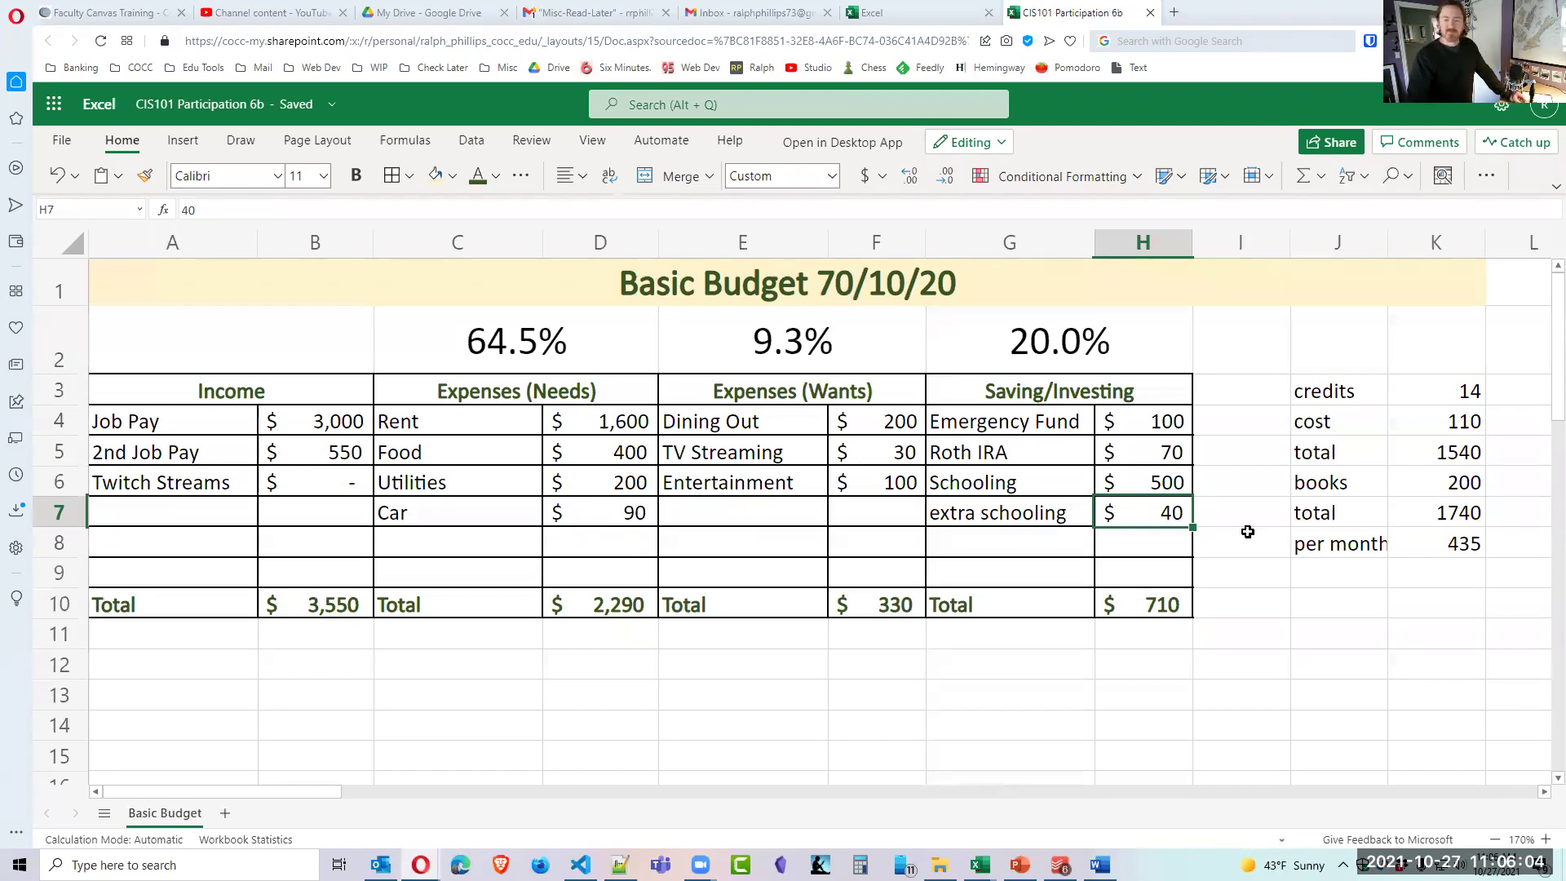
left_click(1260, 597)
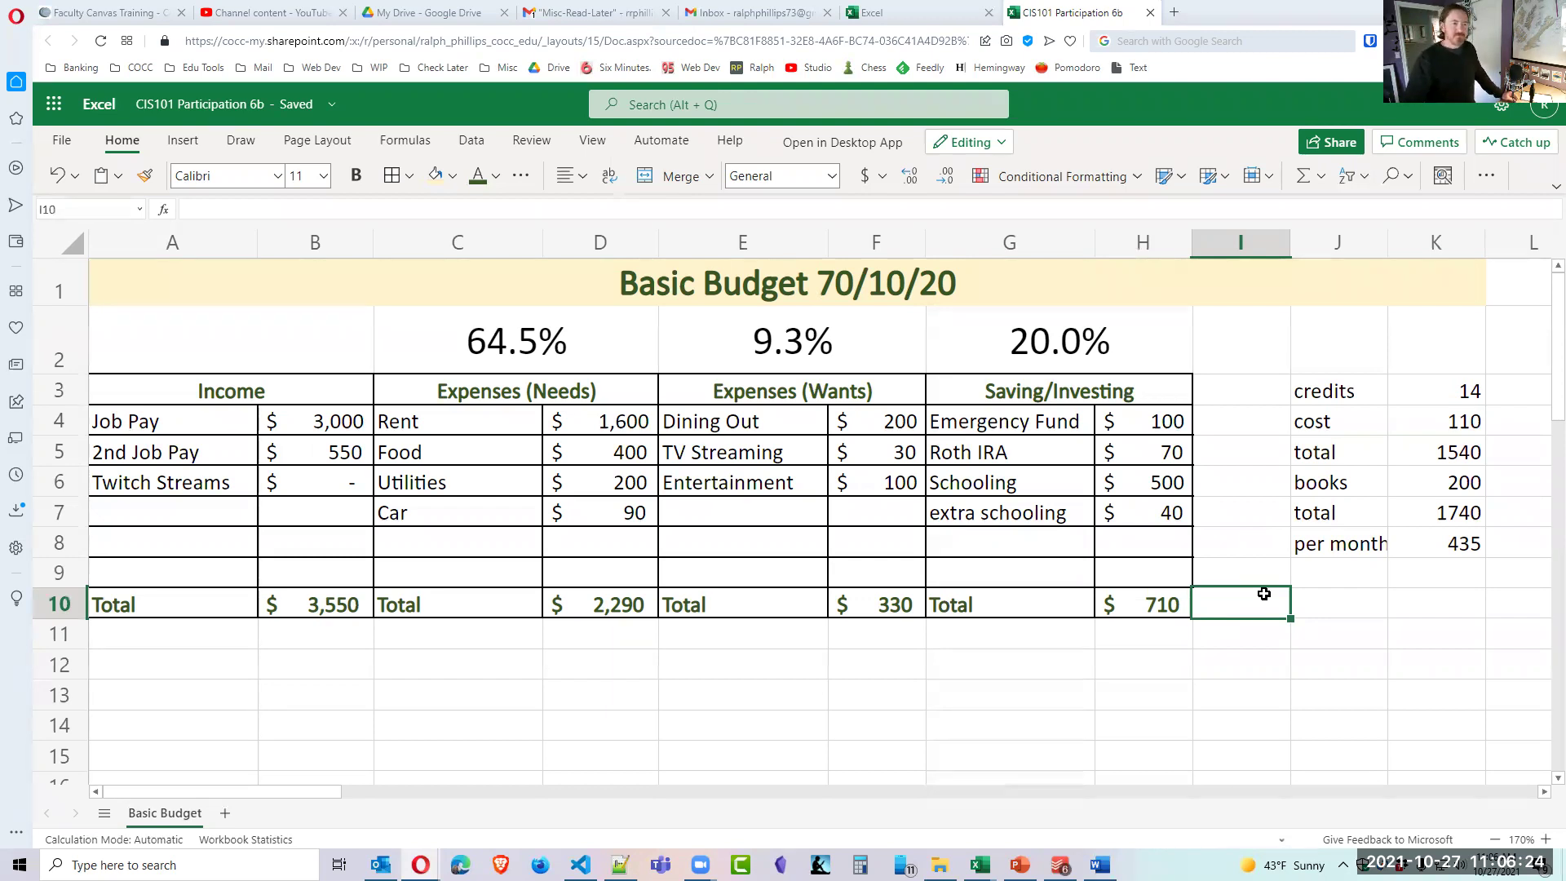
left_click(534, 349)
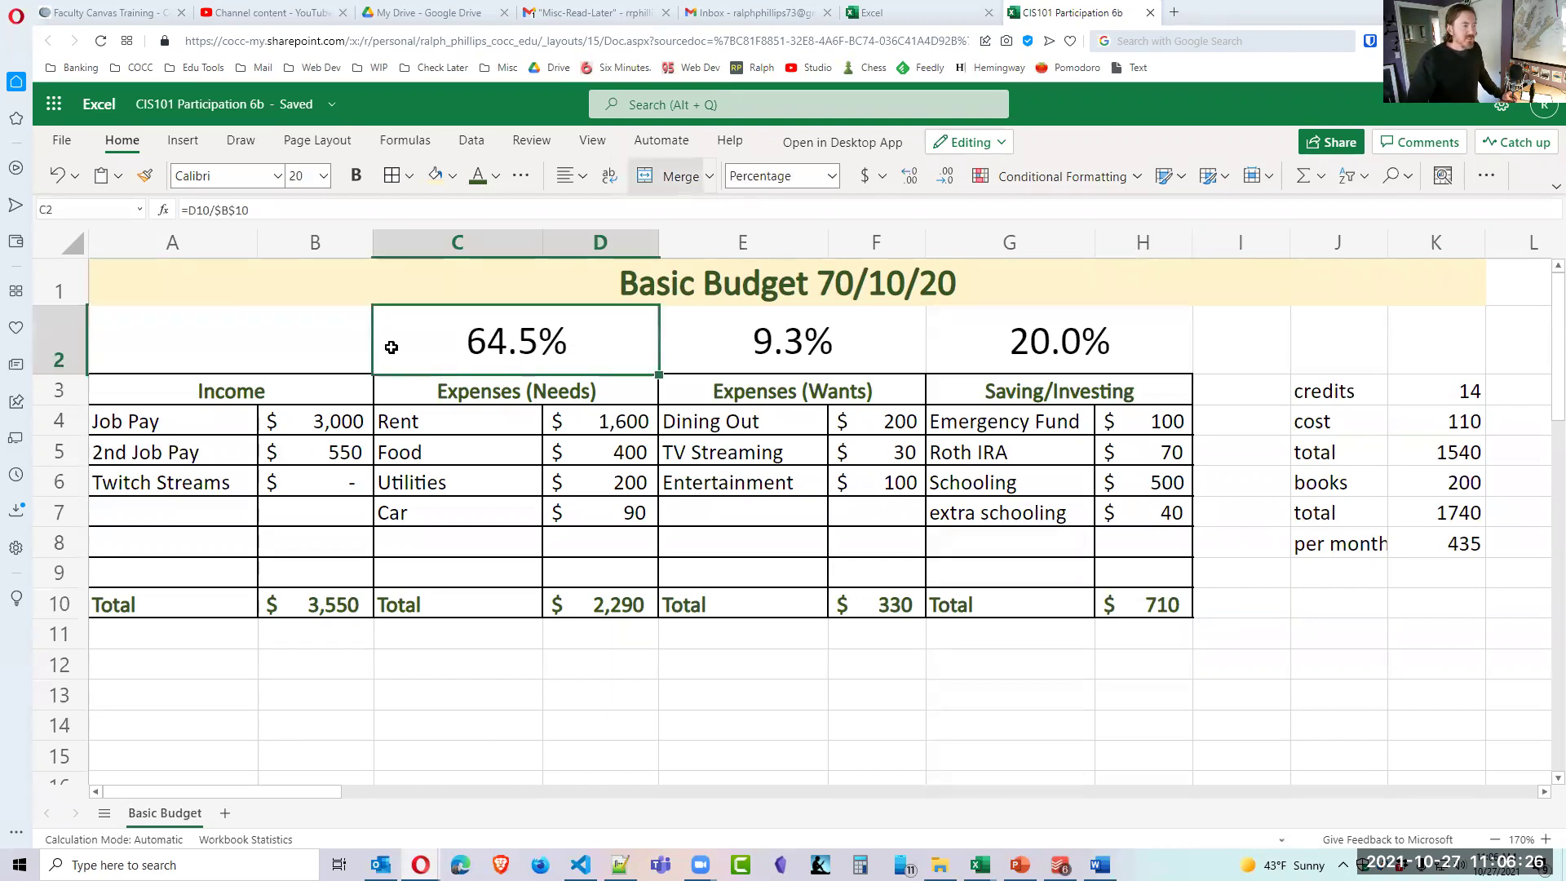
left_click_drag(518, 356, 1049, 349)
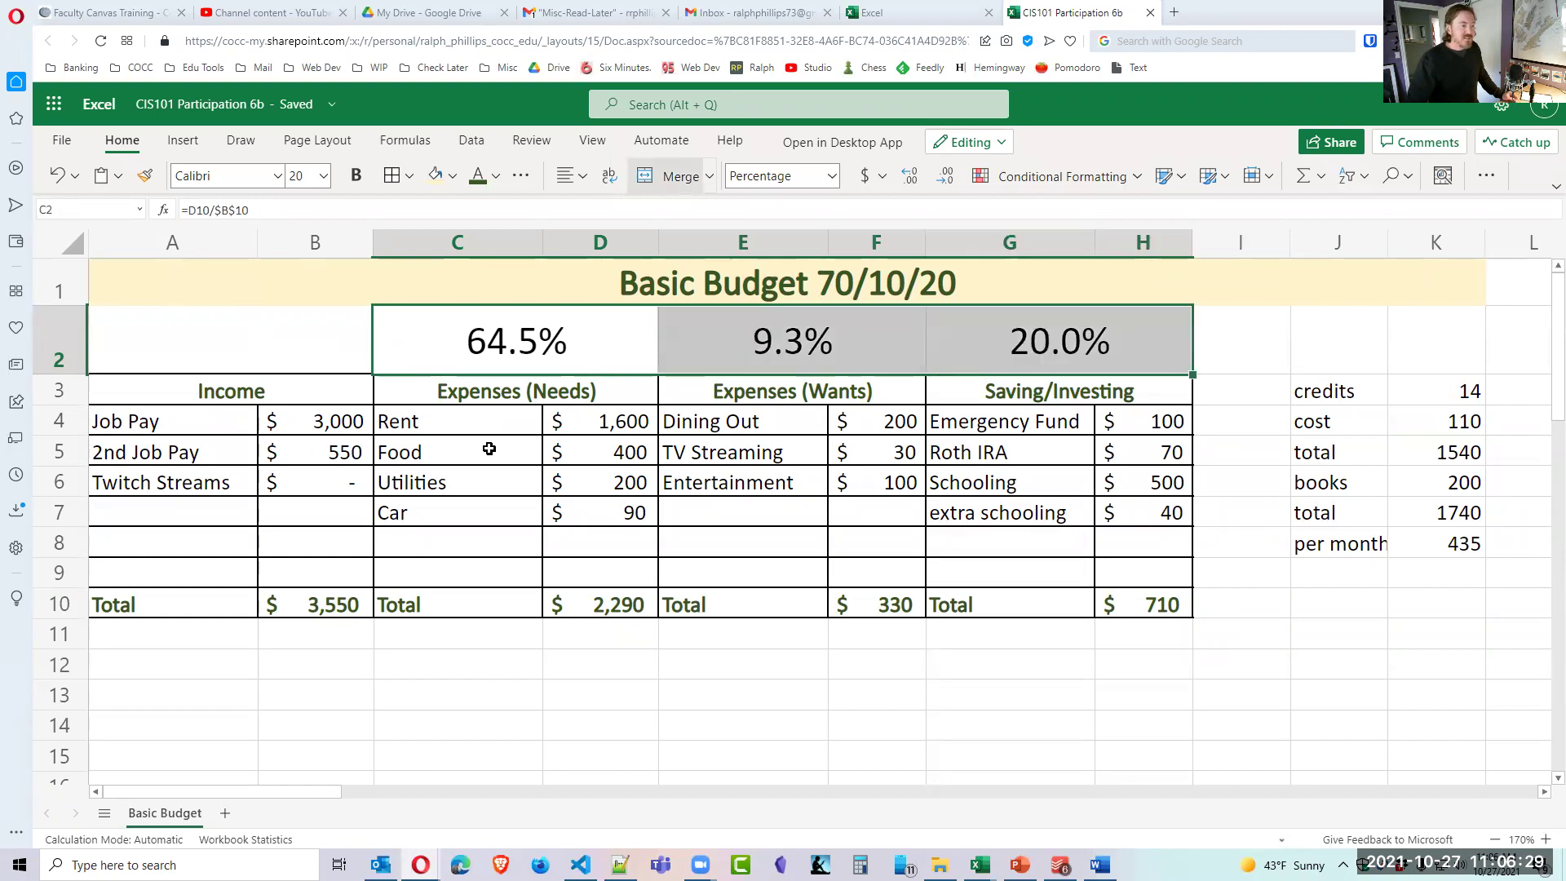
left_click(742, 361)
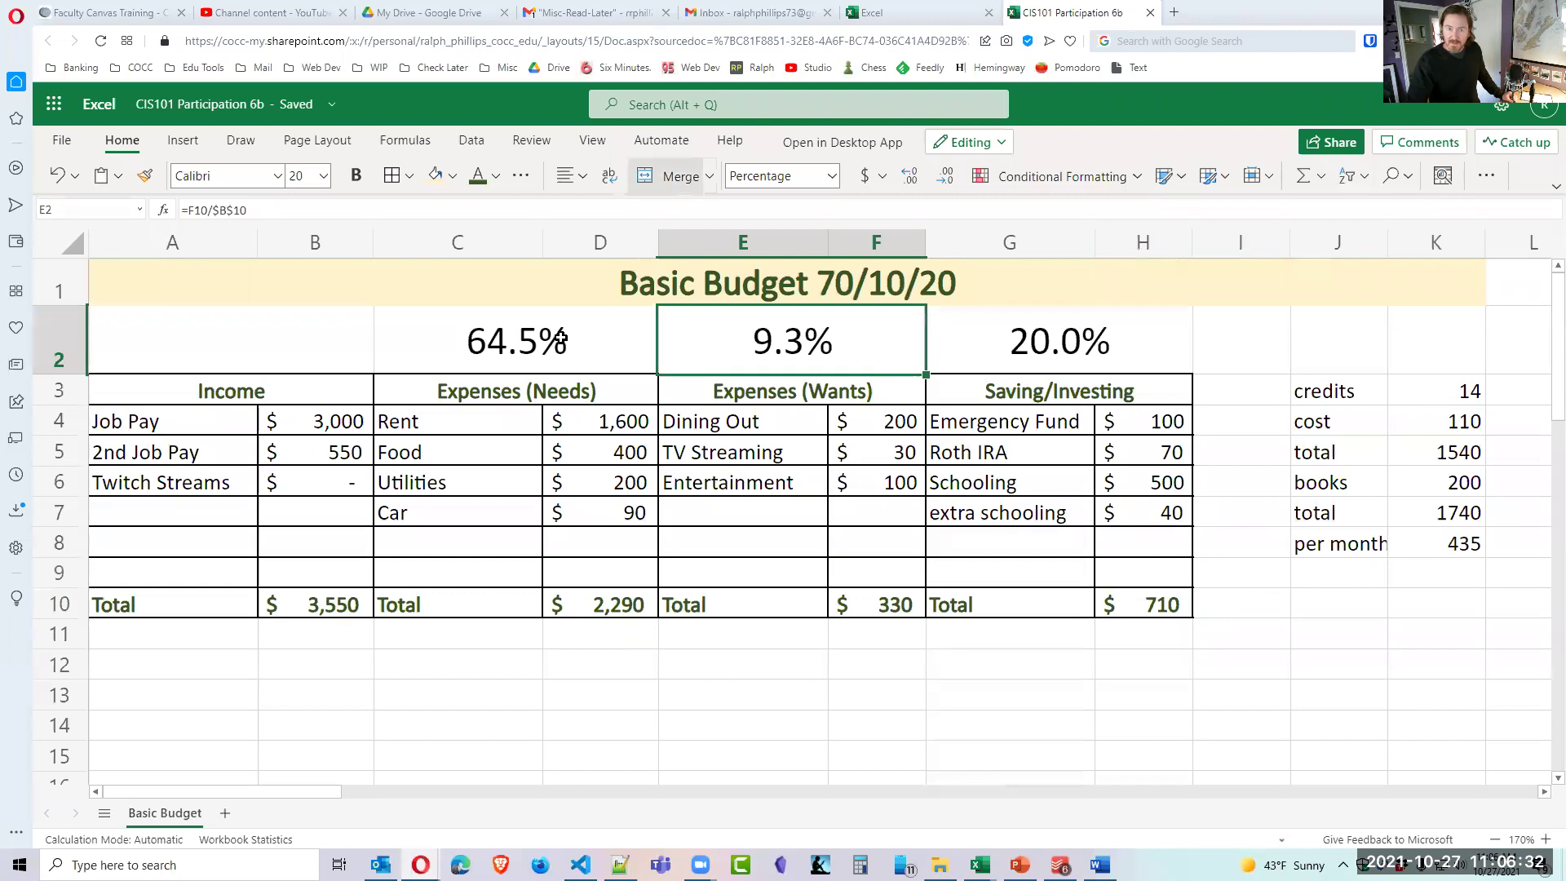
left_click(561, 338)
double_click(570, 337)
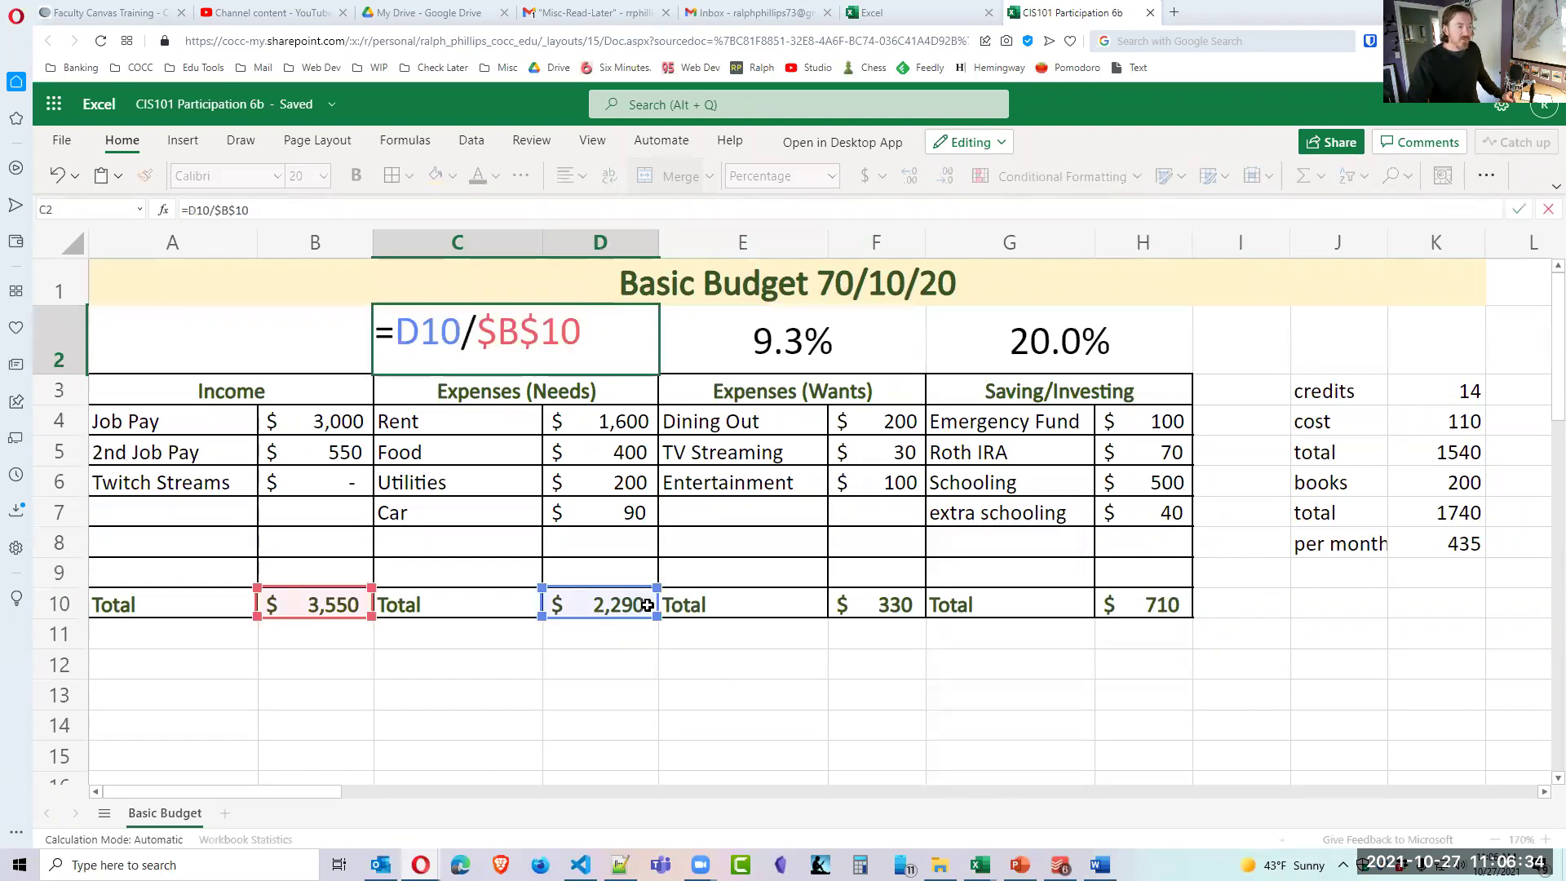
key("Return")
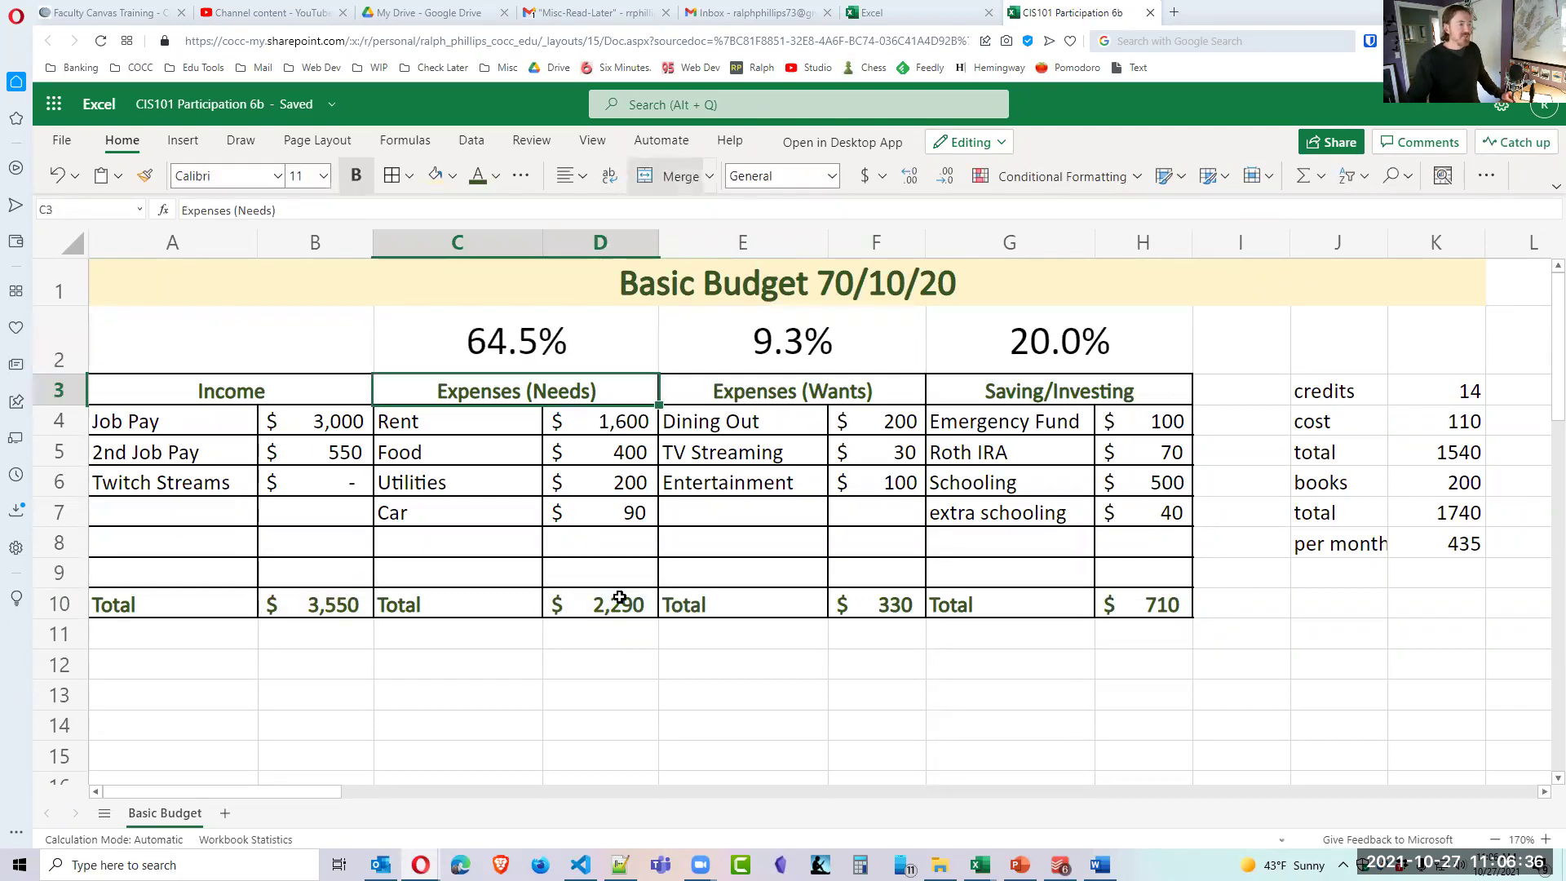
Compare the three percentages in C2:H2 with the category headings below them in row 3.
left_click_drag(526, 342, 998, 355)
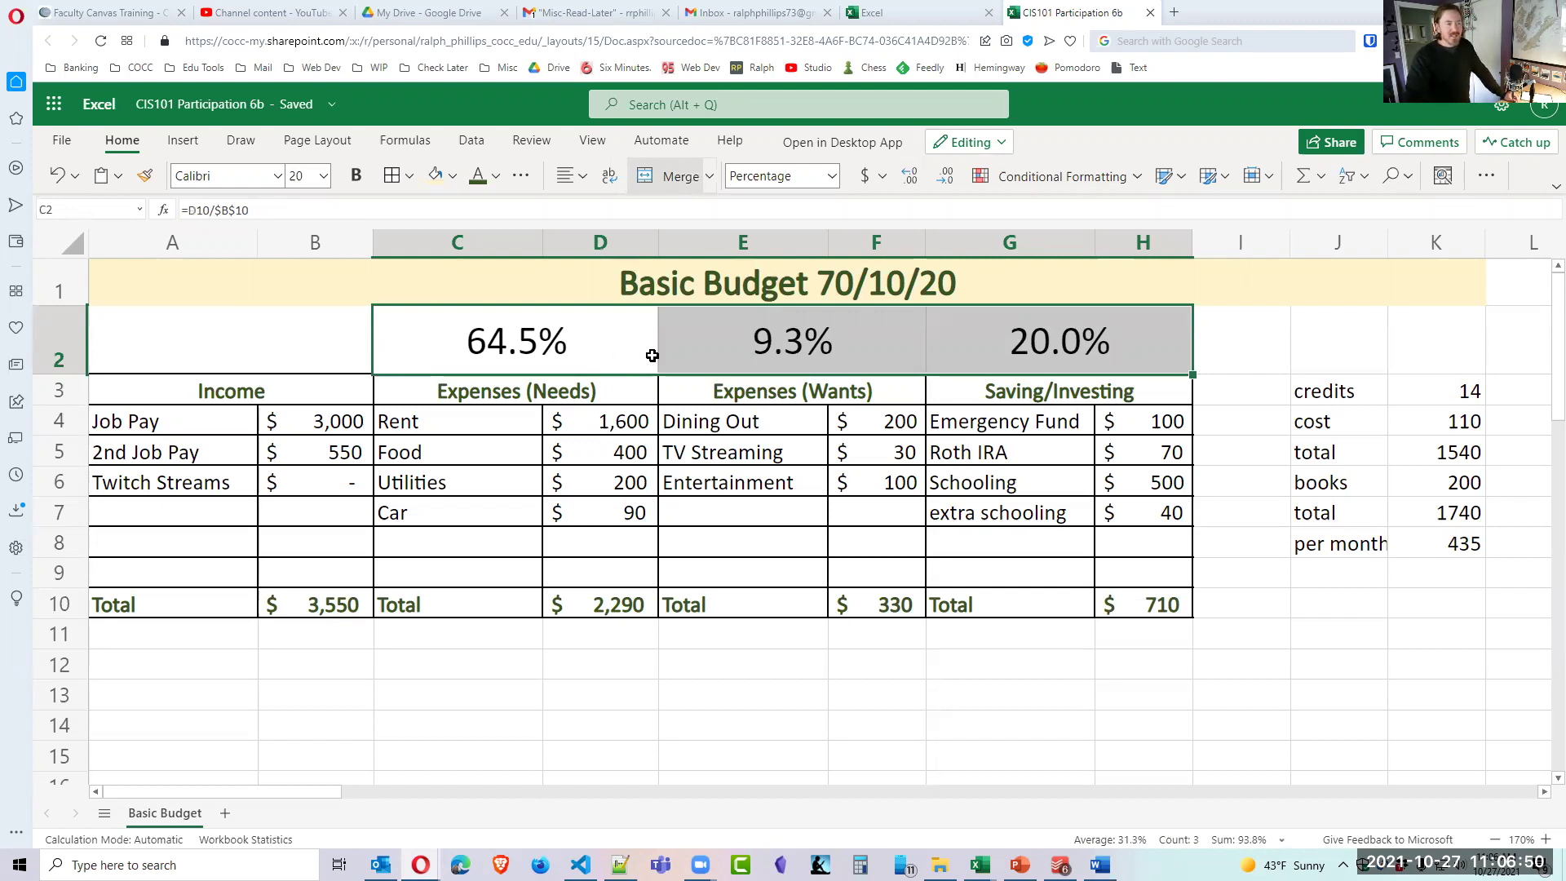
left_click(824, 665)
left_click_drag(539, 355, 1060, 349)
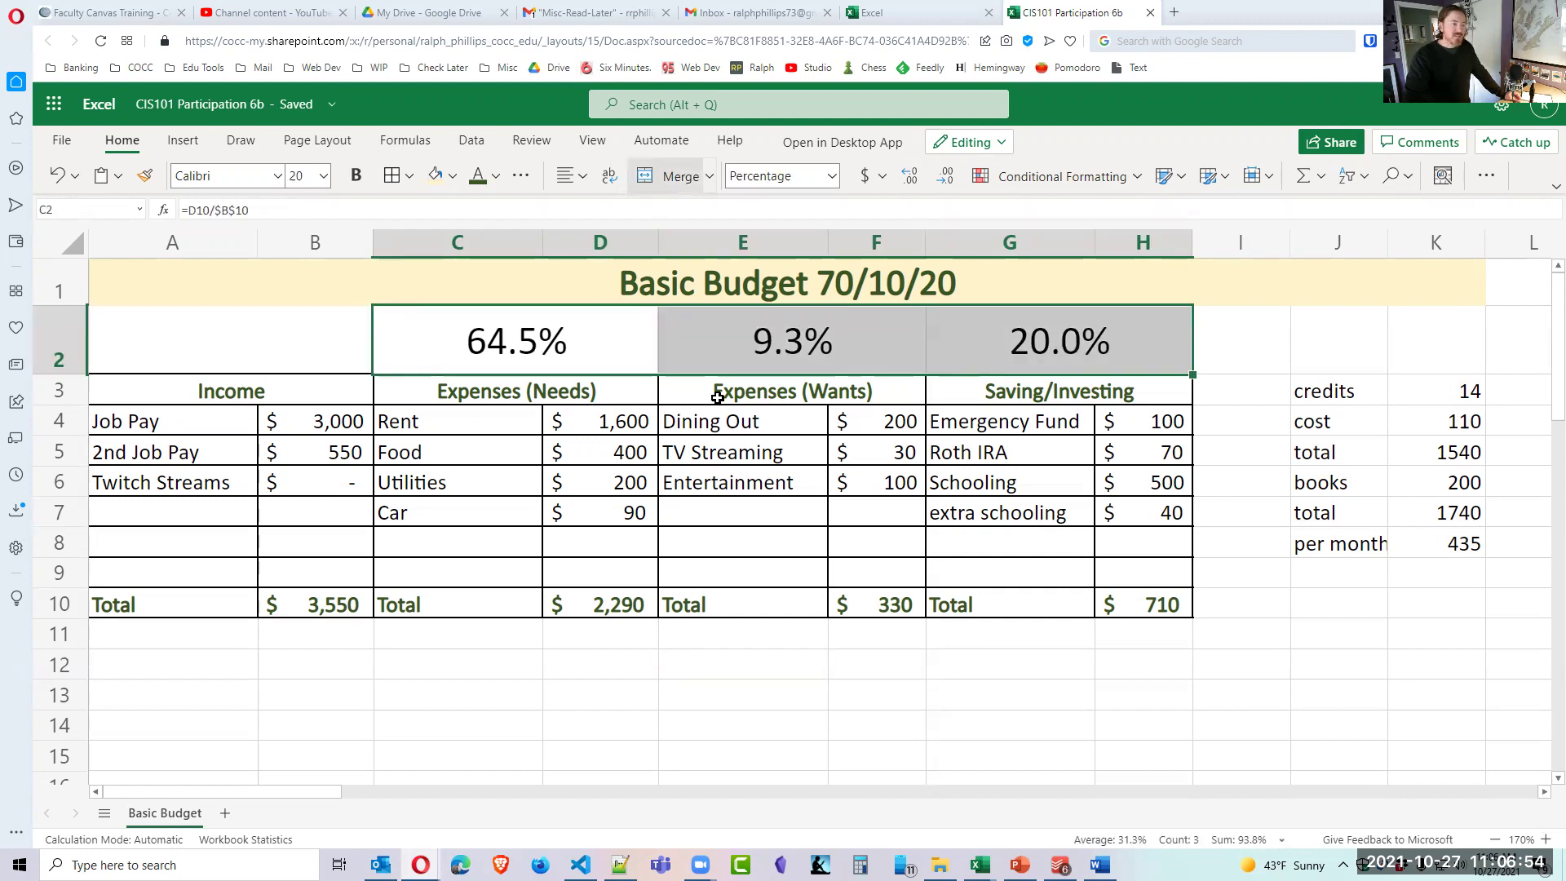
left_click(526, 398)
left_click_drag(699, 401, 1034, 399)
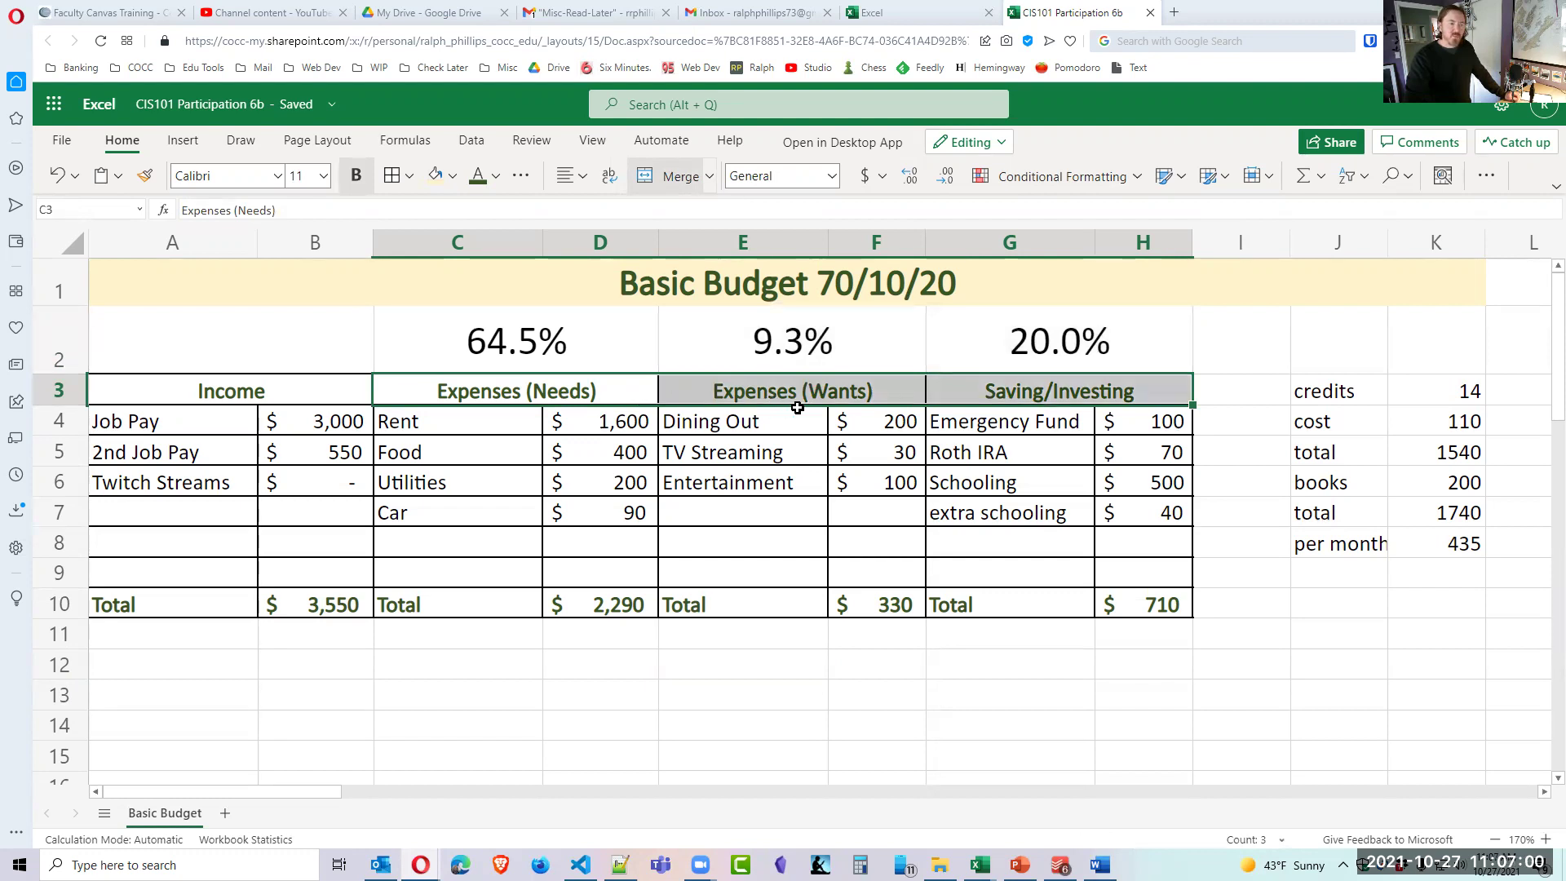
left_click(988, 714)
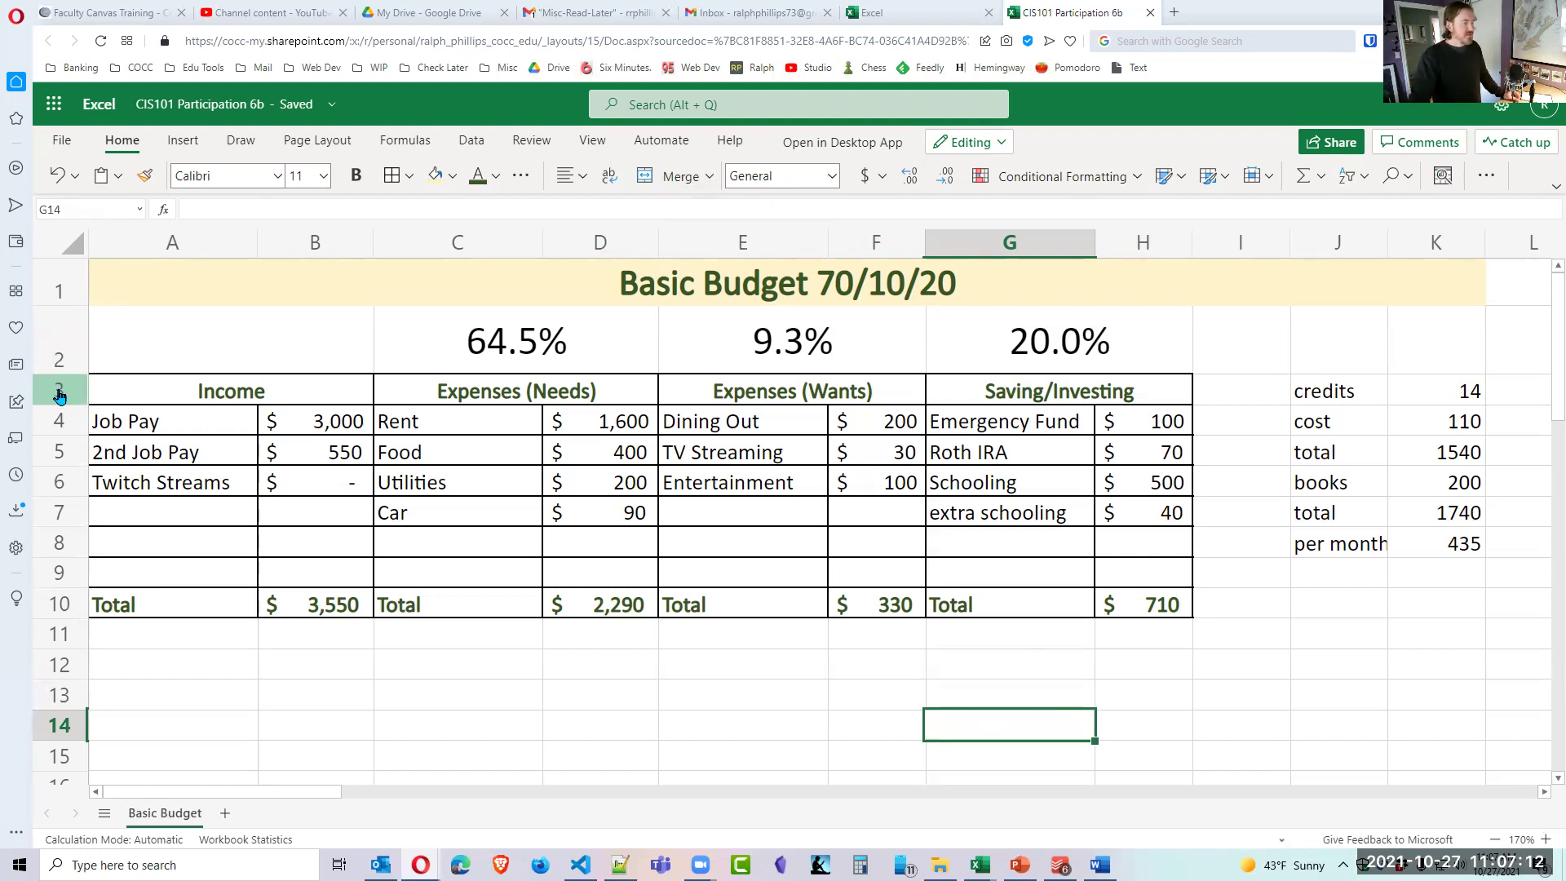
Insert a new row between the Basic Budget 70/10/20 heading and the percentages row, and select its cells A2:K2.
left_click(48, 341)
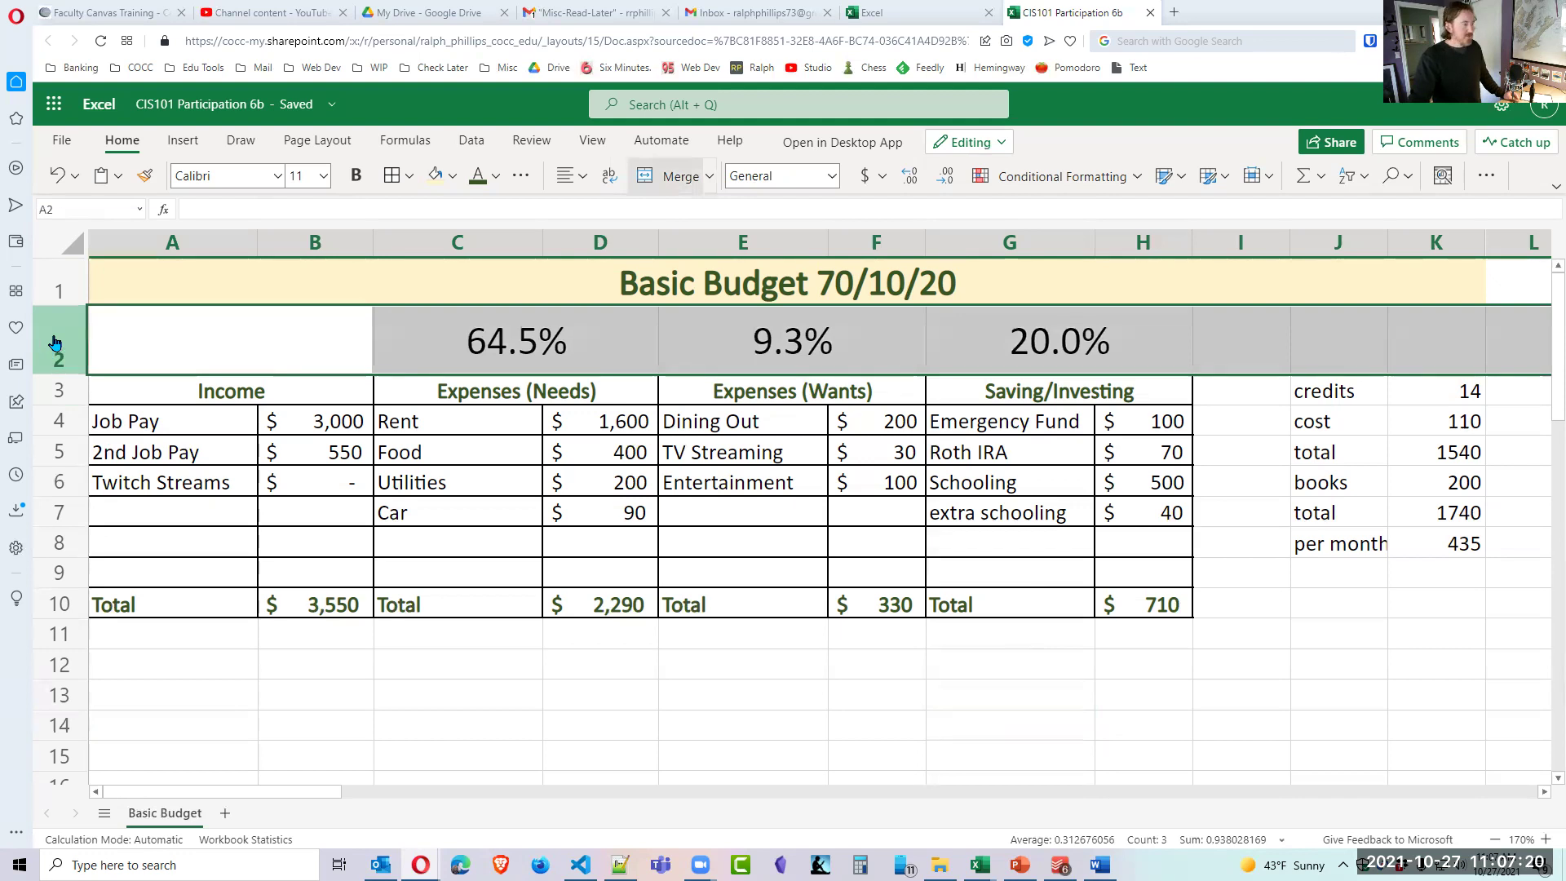
right_click(54, 342)
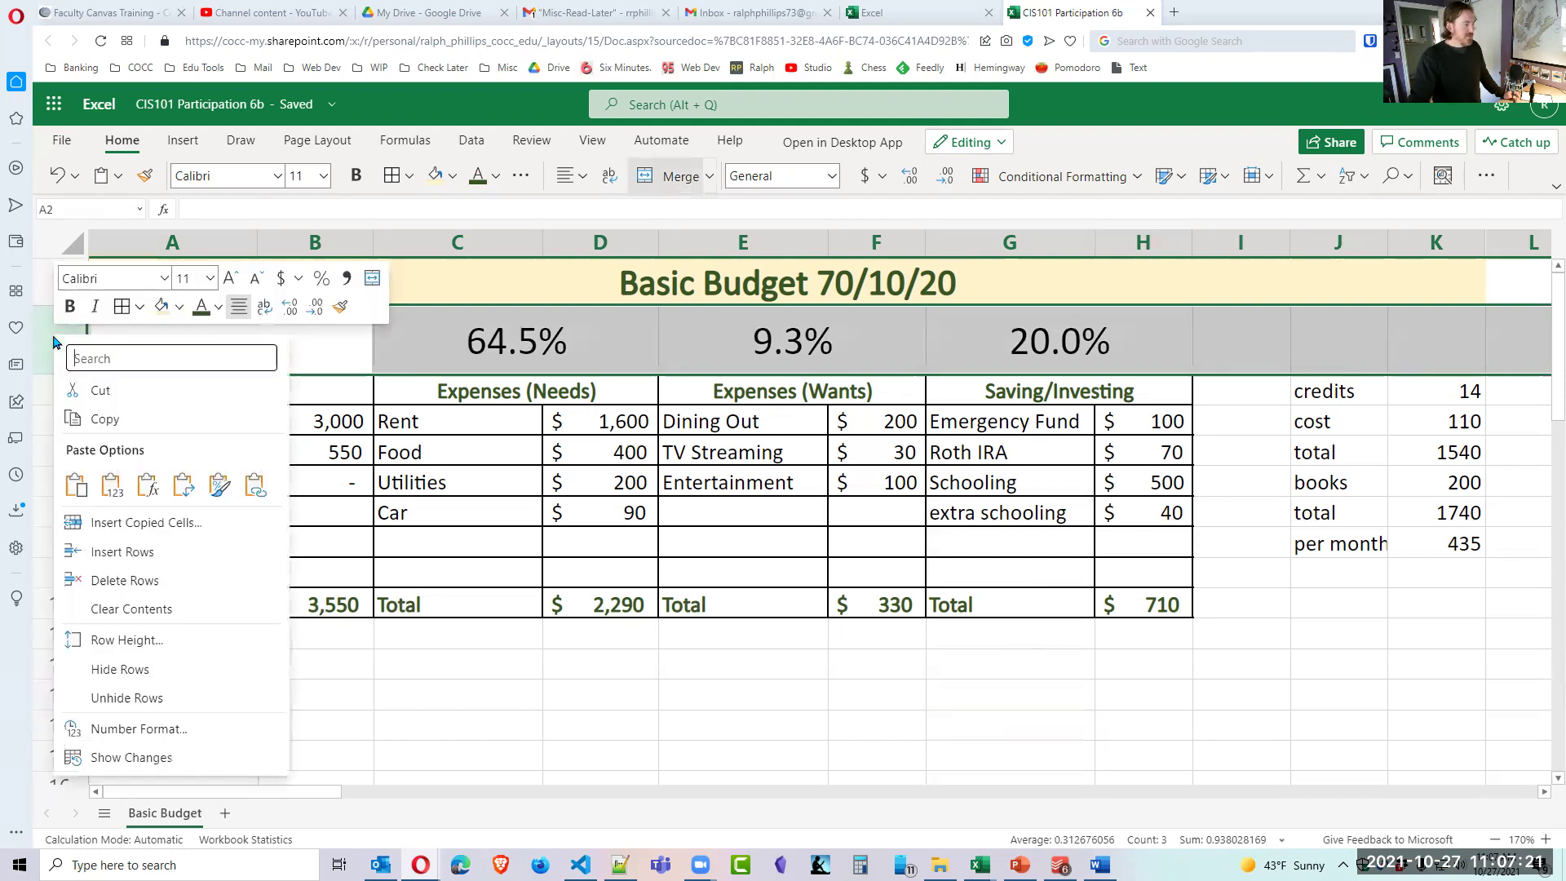
left_click(149, 553)
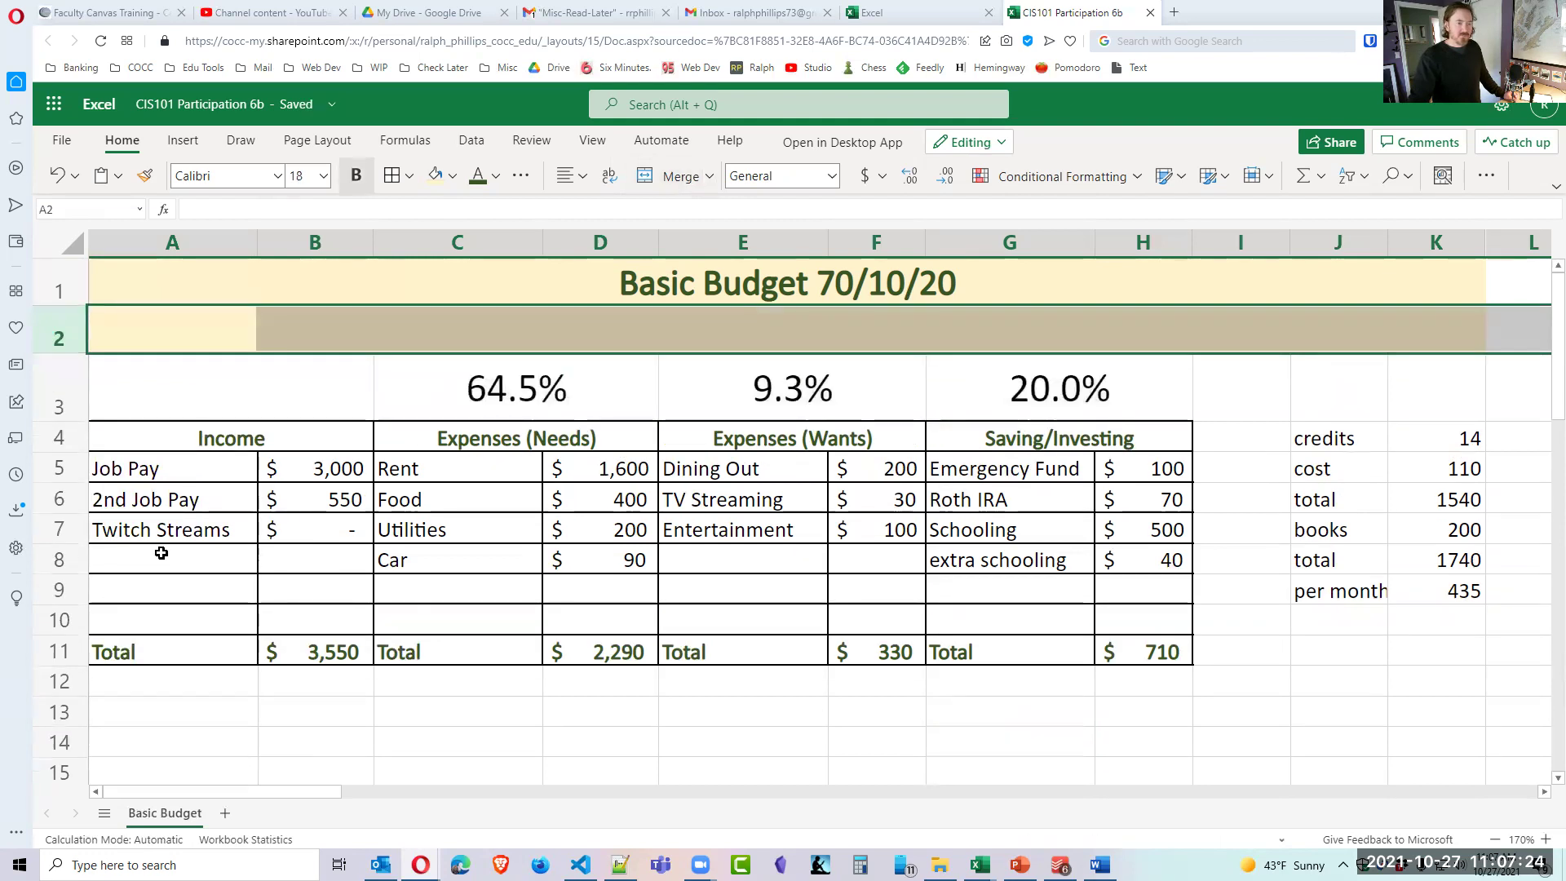
left_click_drag(217, 339, 1422, 335)
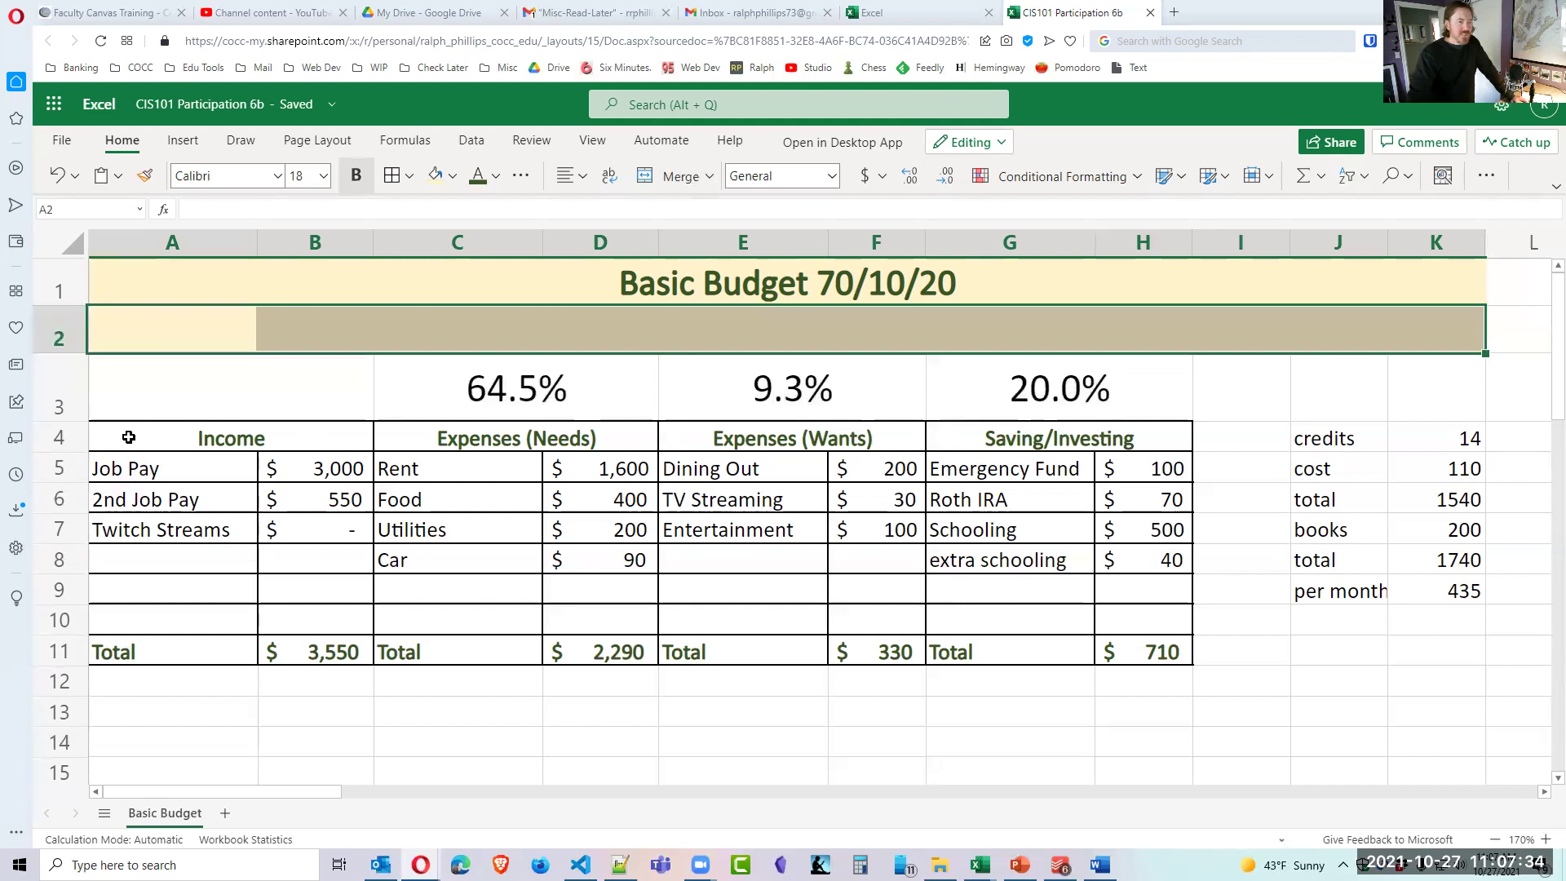
Move the four category headings from A4:H4 up into row 2, above the percentages.
left_click_drag(129, 437, 1035, 438)
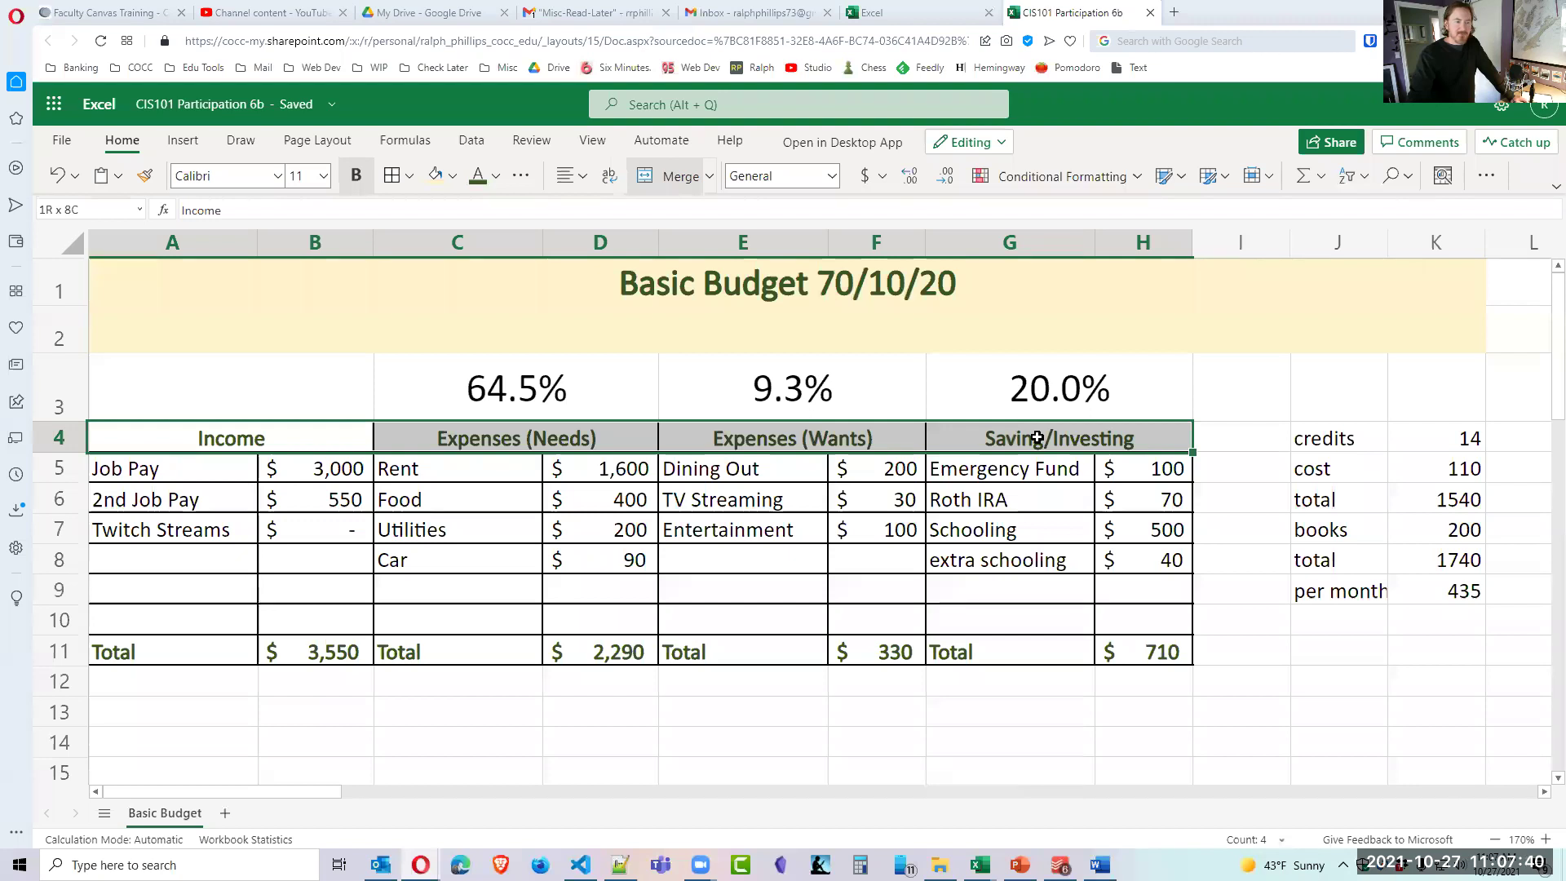
left_click_drag(357, 438, 1034, 443)
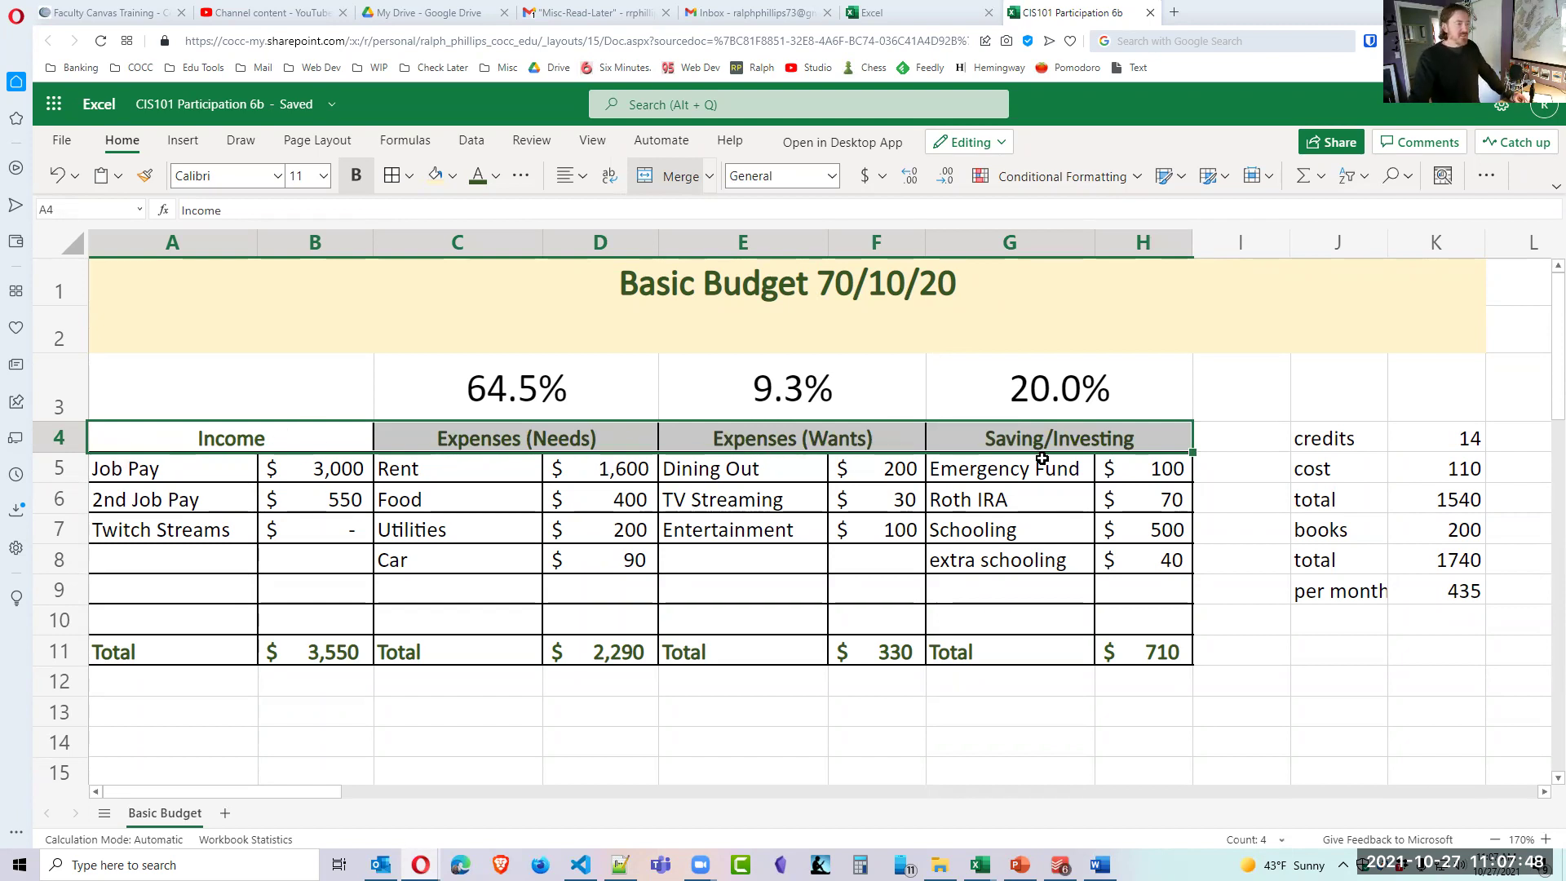
left_click_drag(326, 441, 1025, 441)
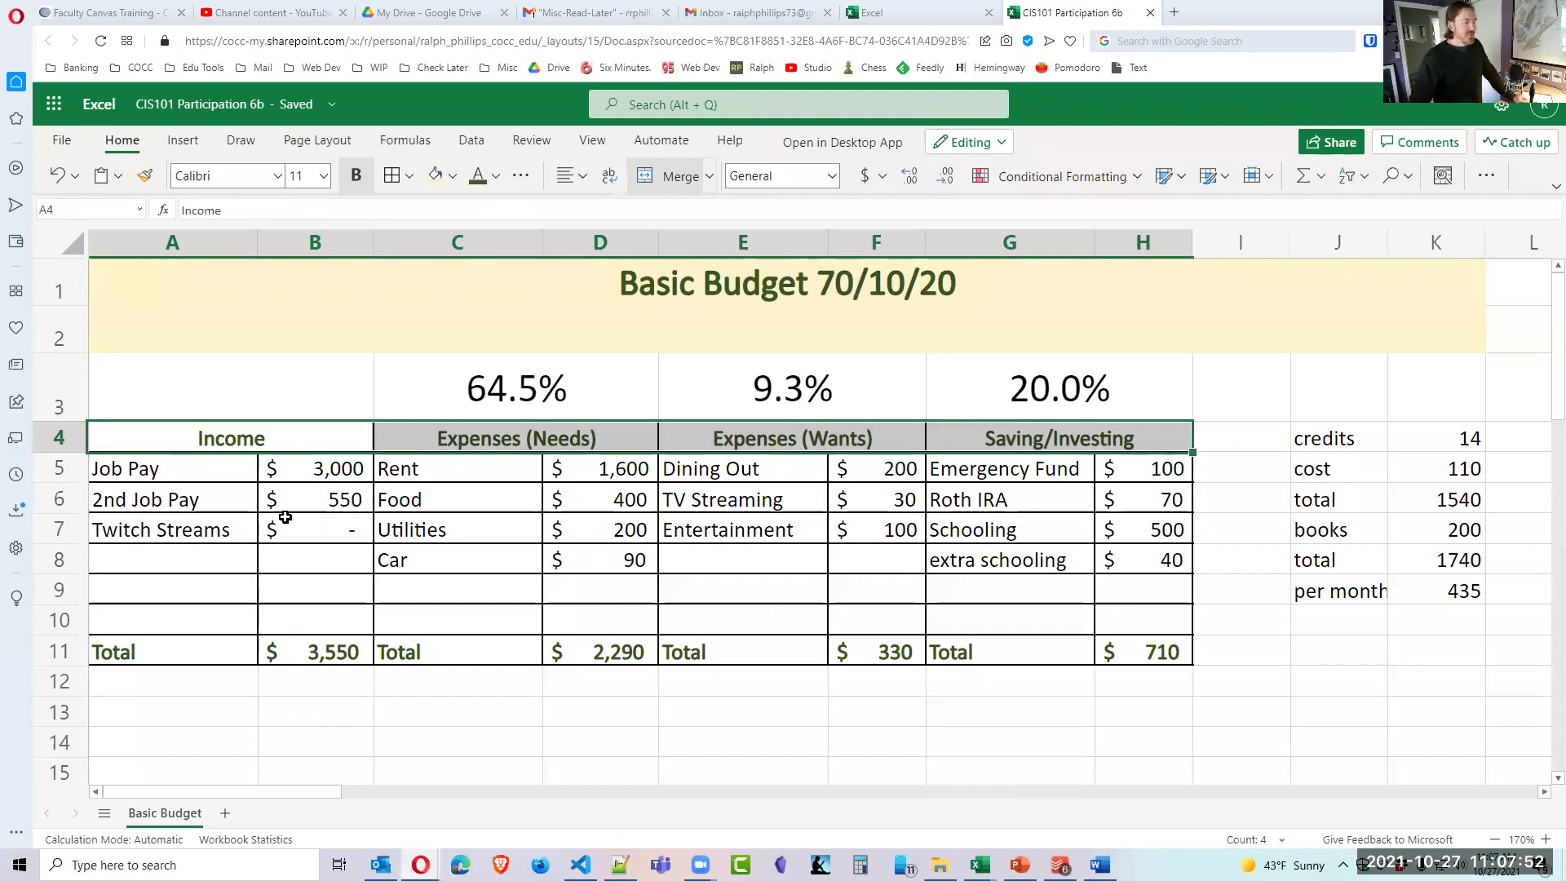
left_click_drag(272, 444, 985, 445)
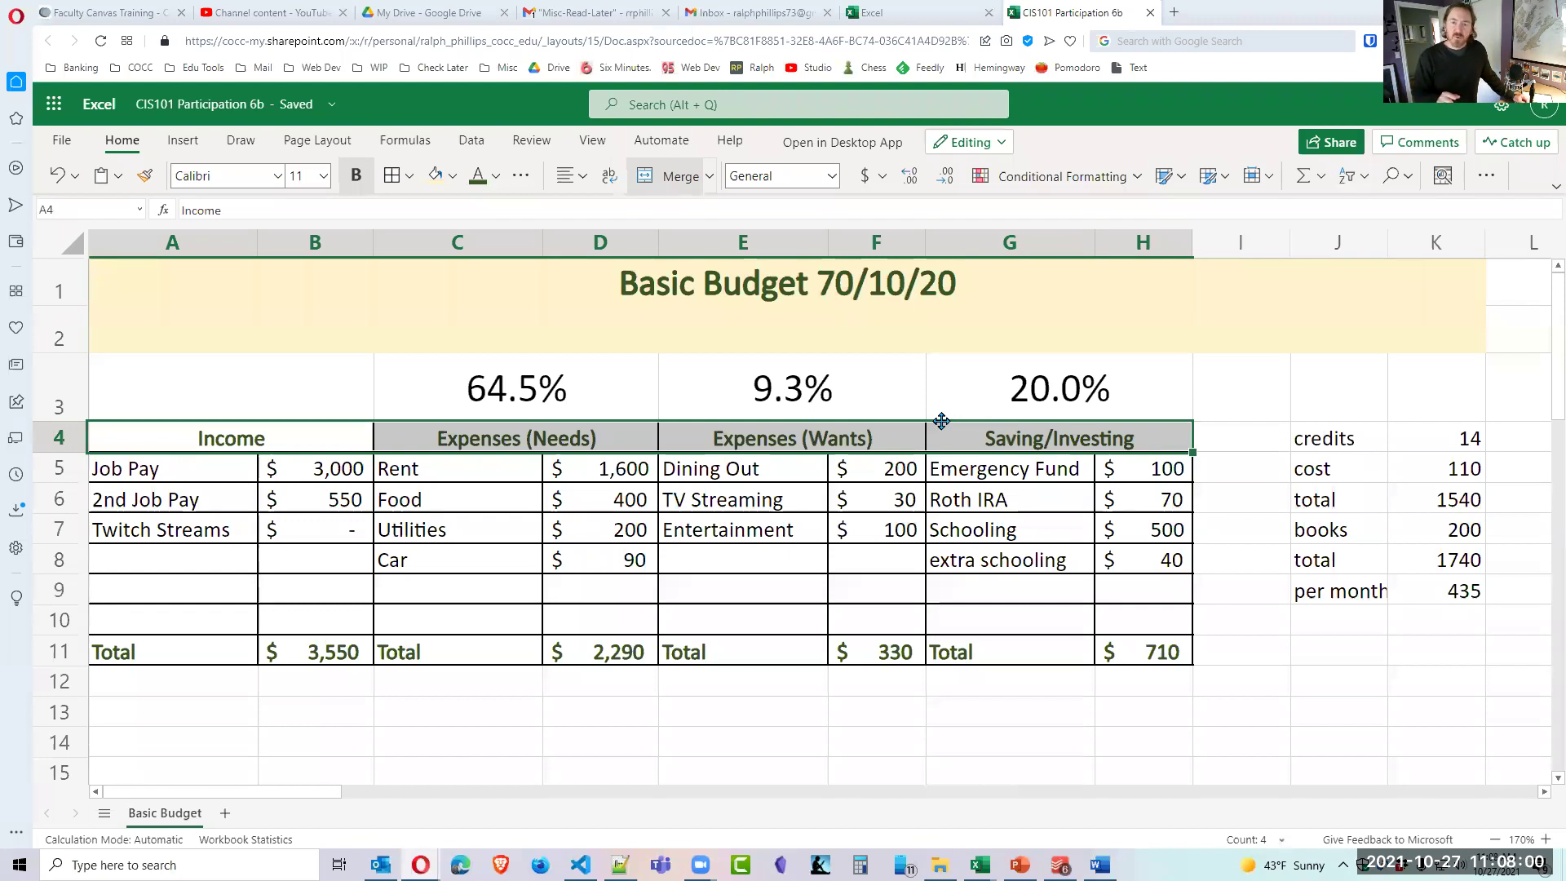
left_click_drag(941, 420, 944, 336)
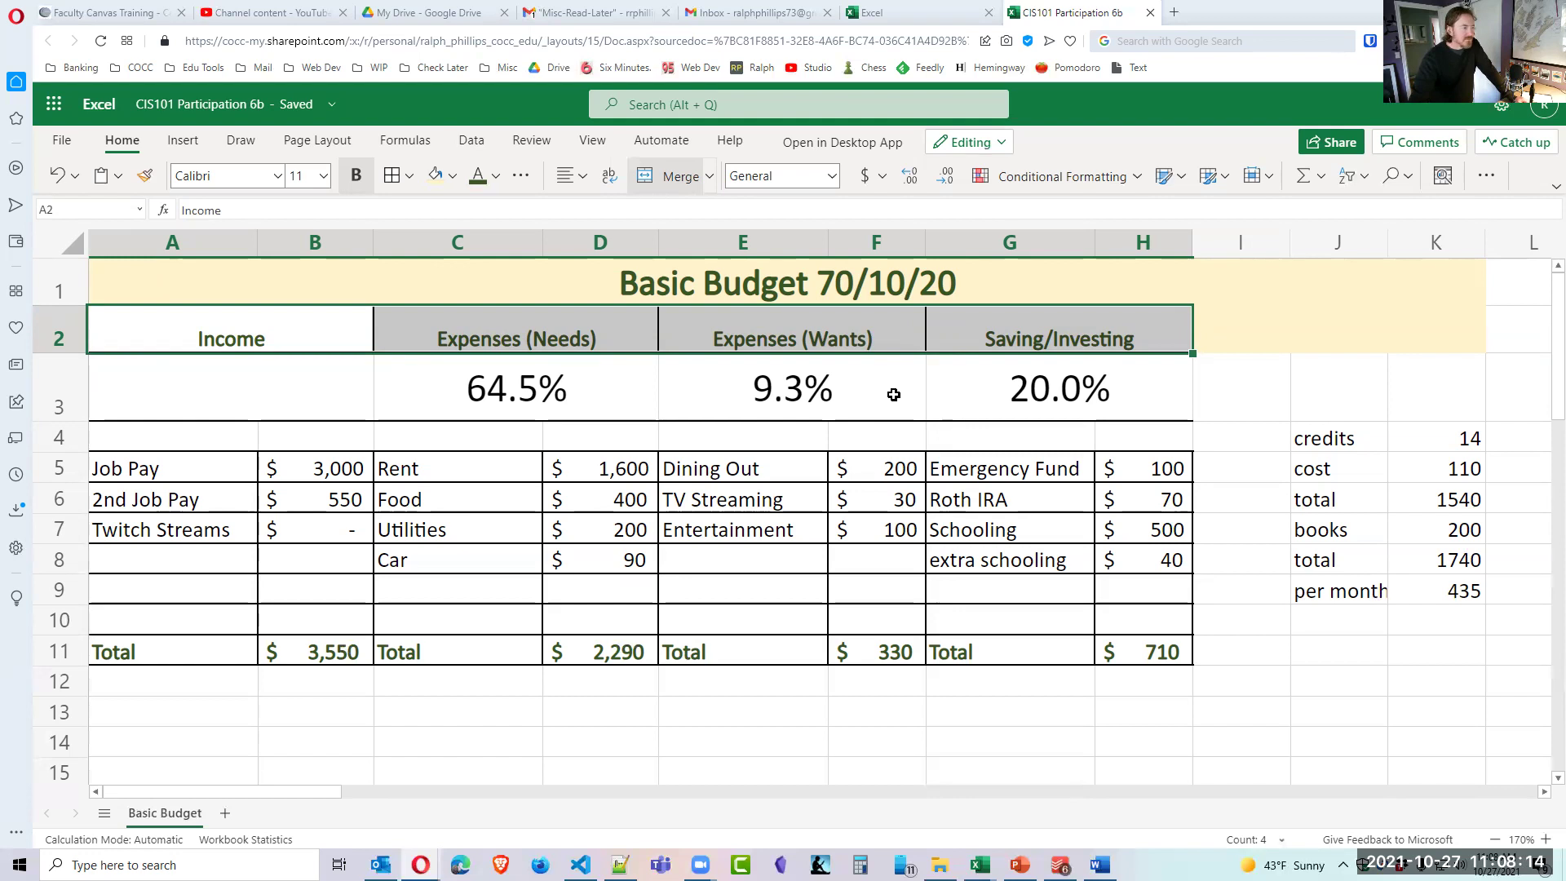
Try copying the formatting of the empty cells A4:H4 onto the category headings in A2:H2, and undo it.
left_click(190, 438)
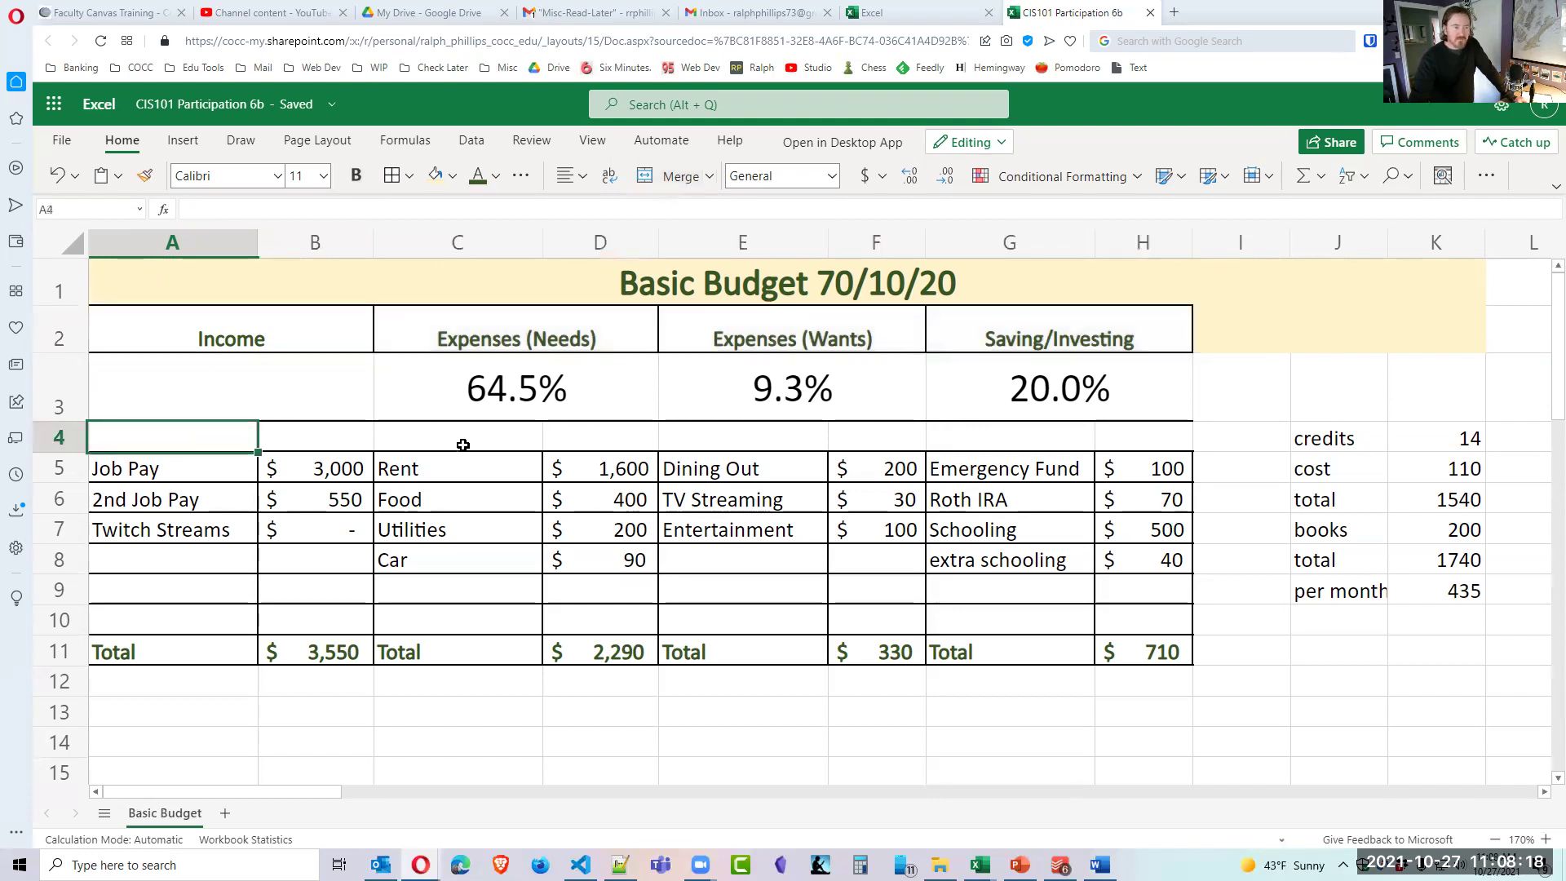
left_click_drag(179, 440, 1123, 445)
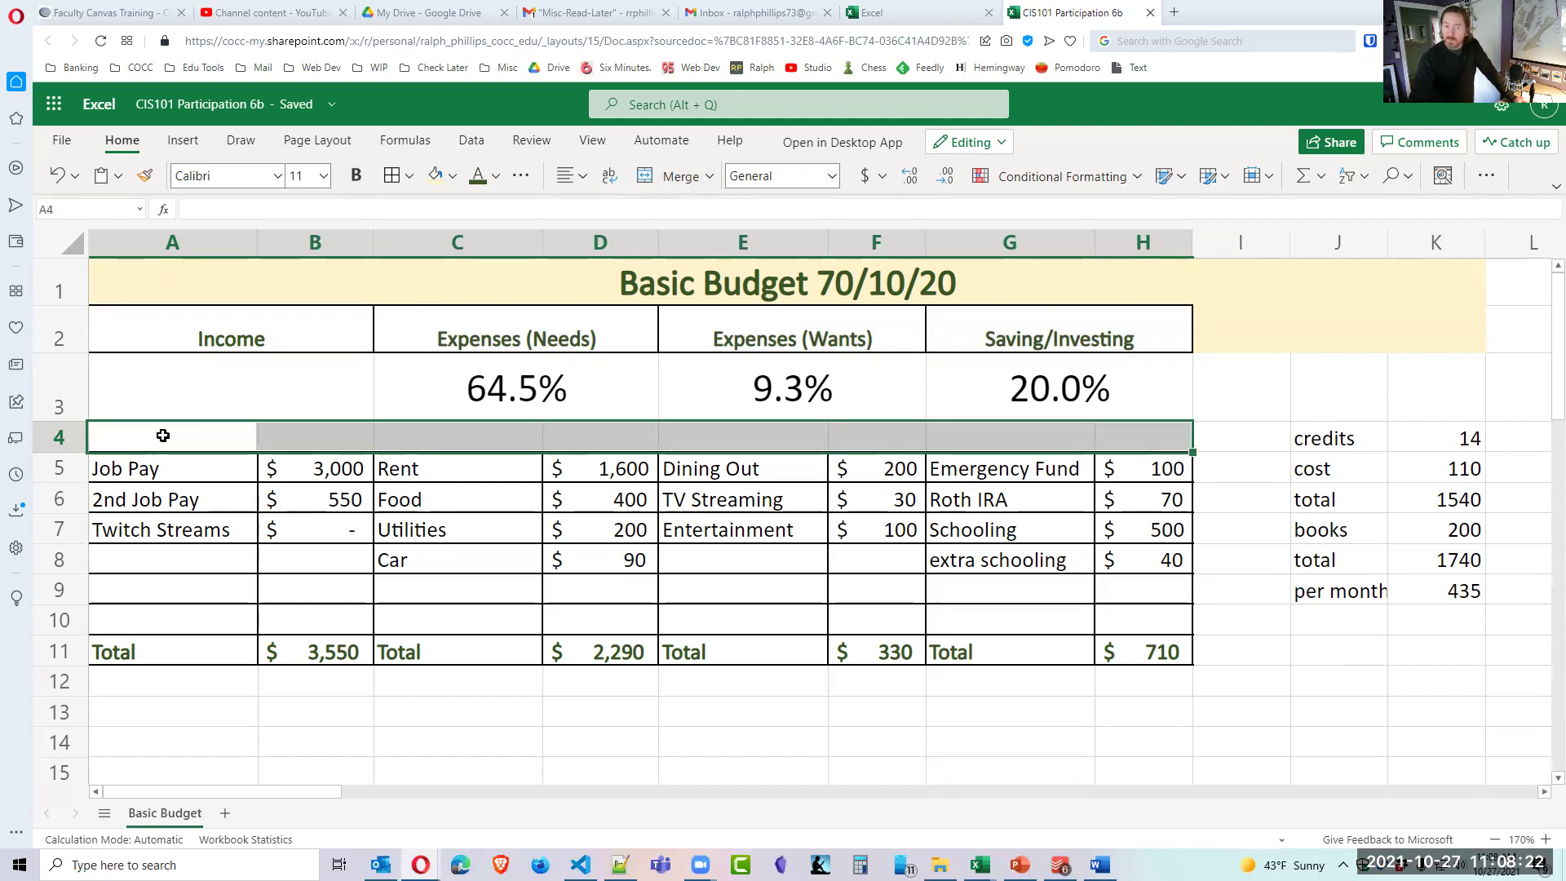
mouse_move(191, 443)
left_mouse_down()
mouse_move(1111, 465)
mouse_move(1142, 441)
left_mouse_up()
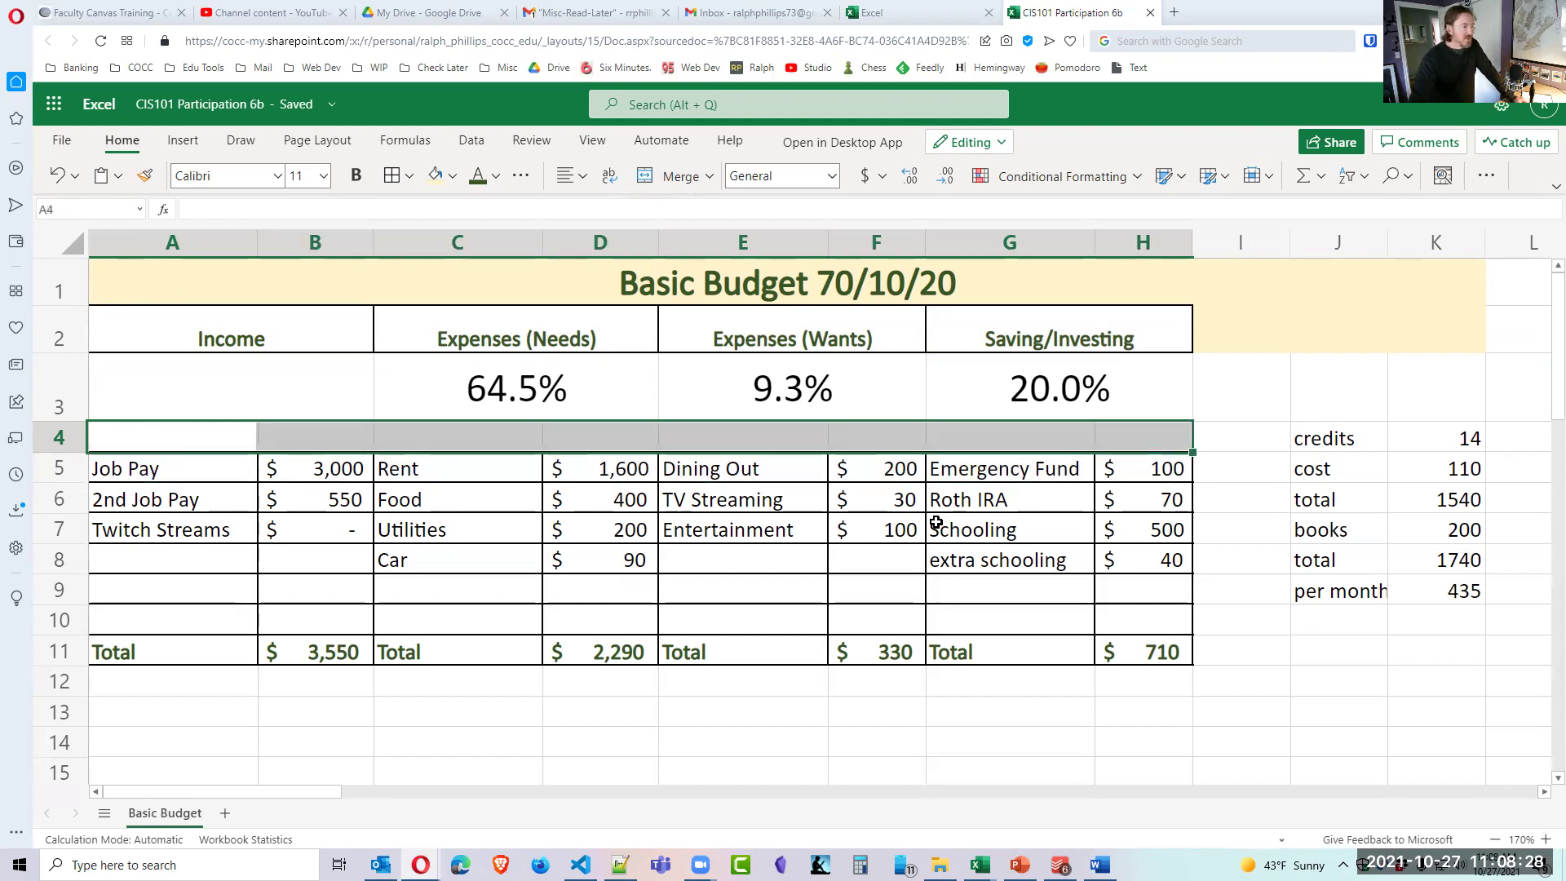
left_click(143, 183)
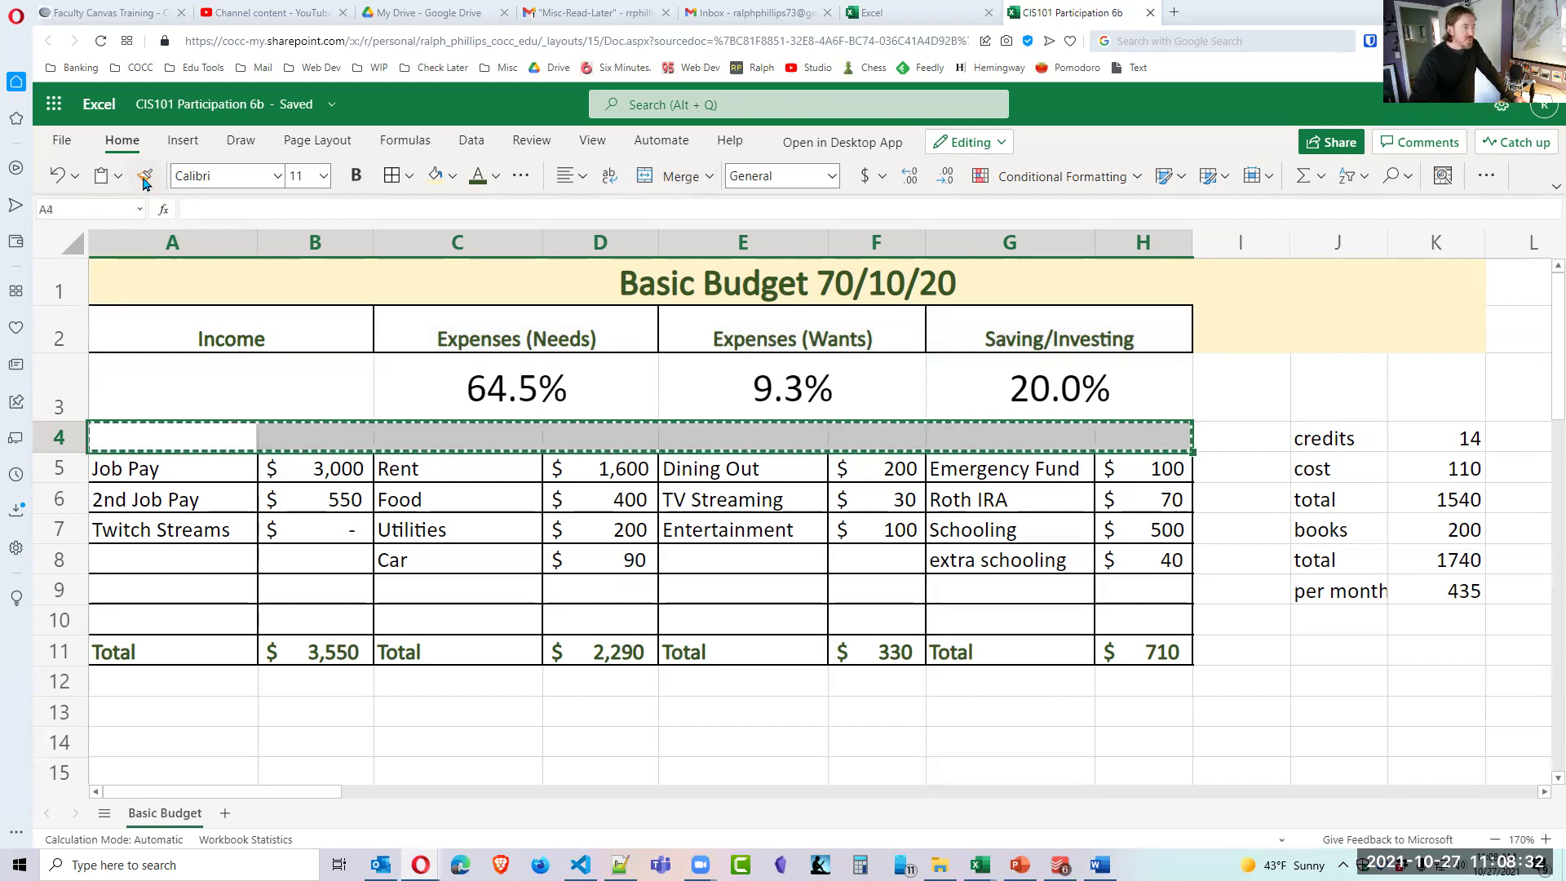
left_click_drag(192, 332, 1164, 346)
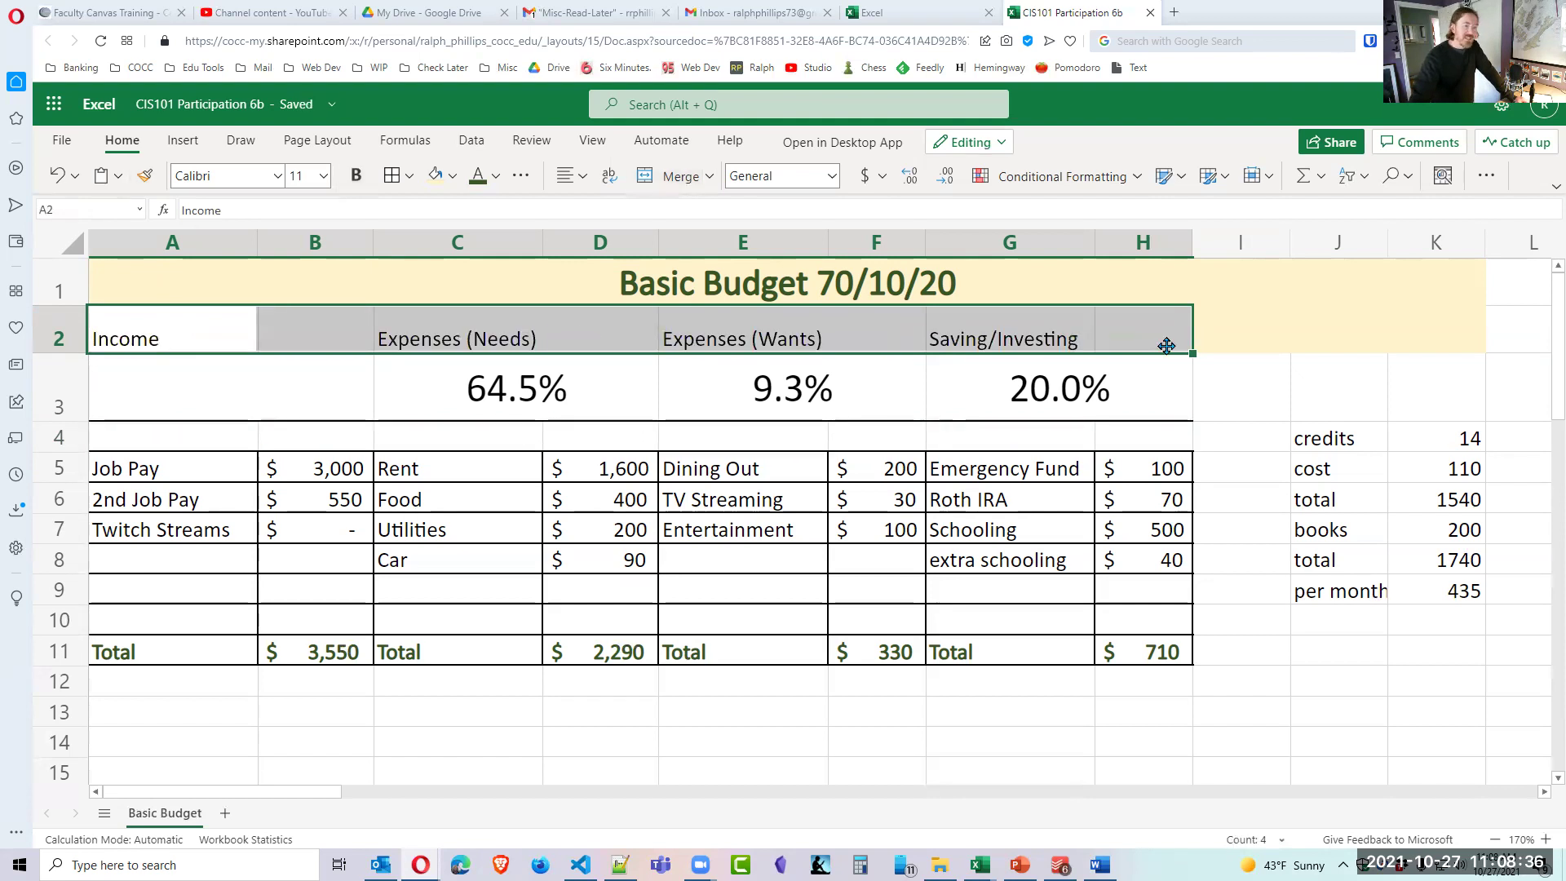
left_click(612, 397)
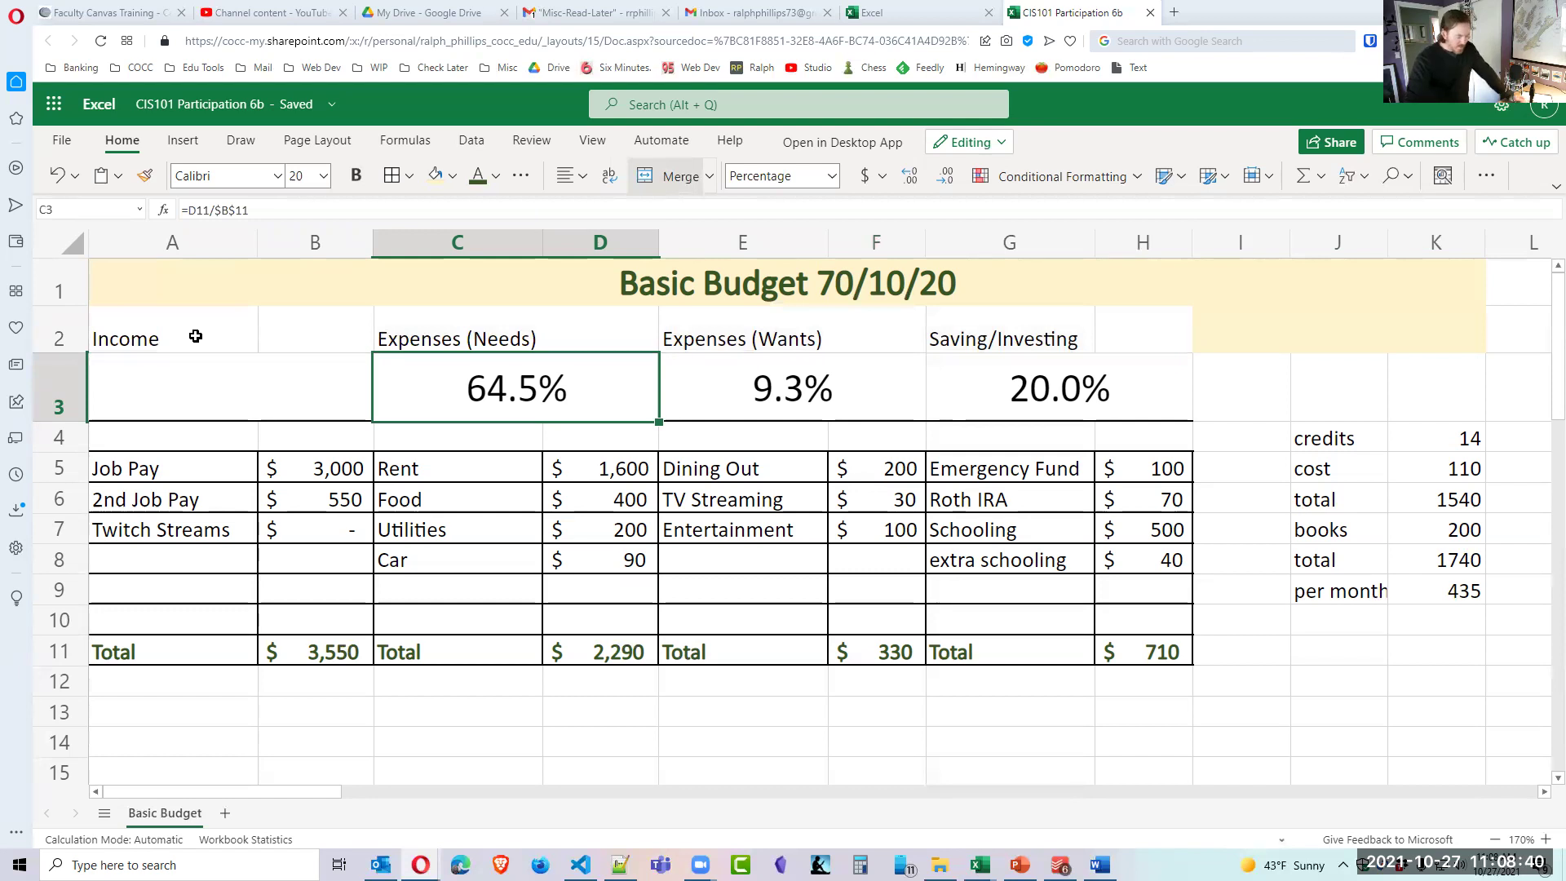
key("ctrl+z")
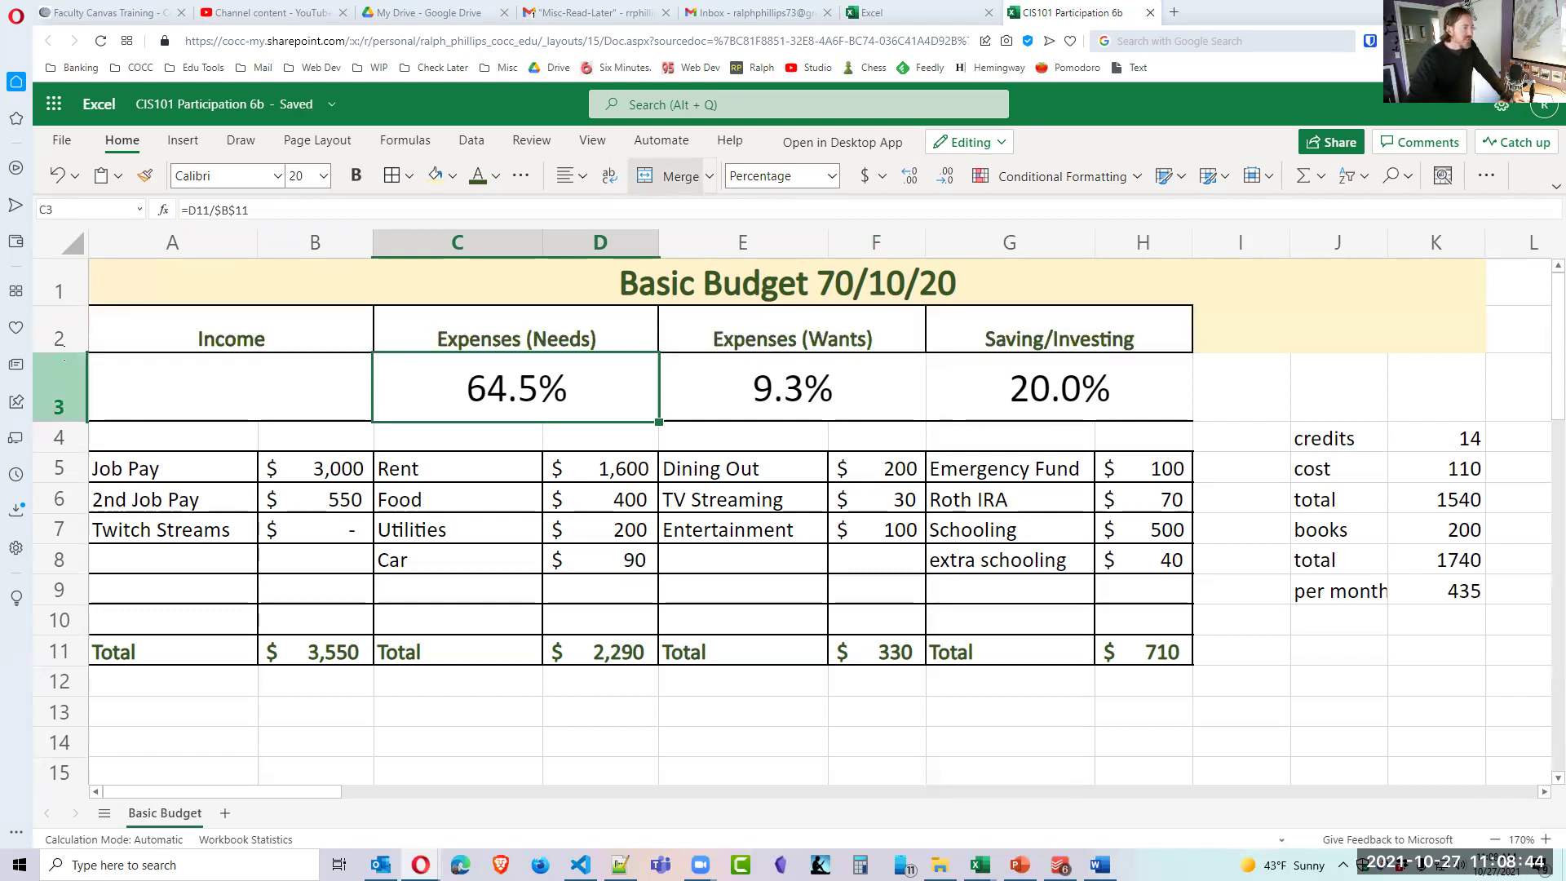
Slightly reduce the height of row 2, which holds the category headings.
left_click(149, 379)
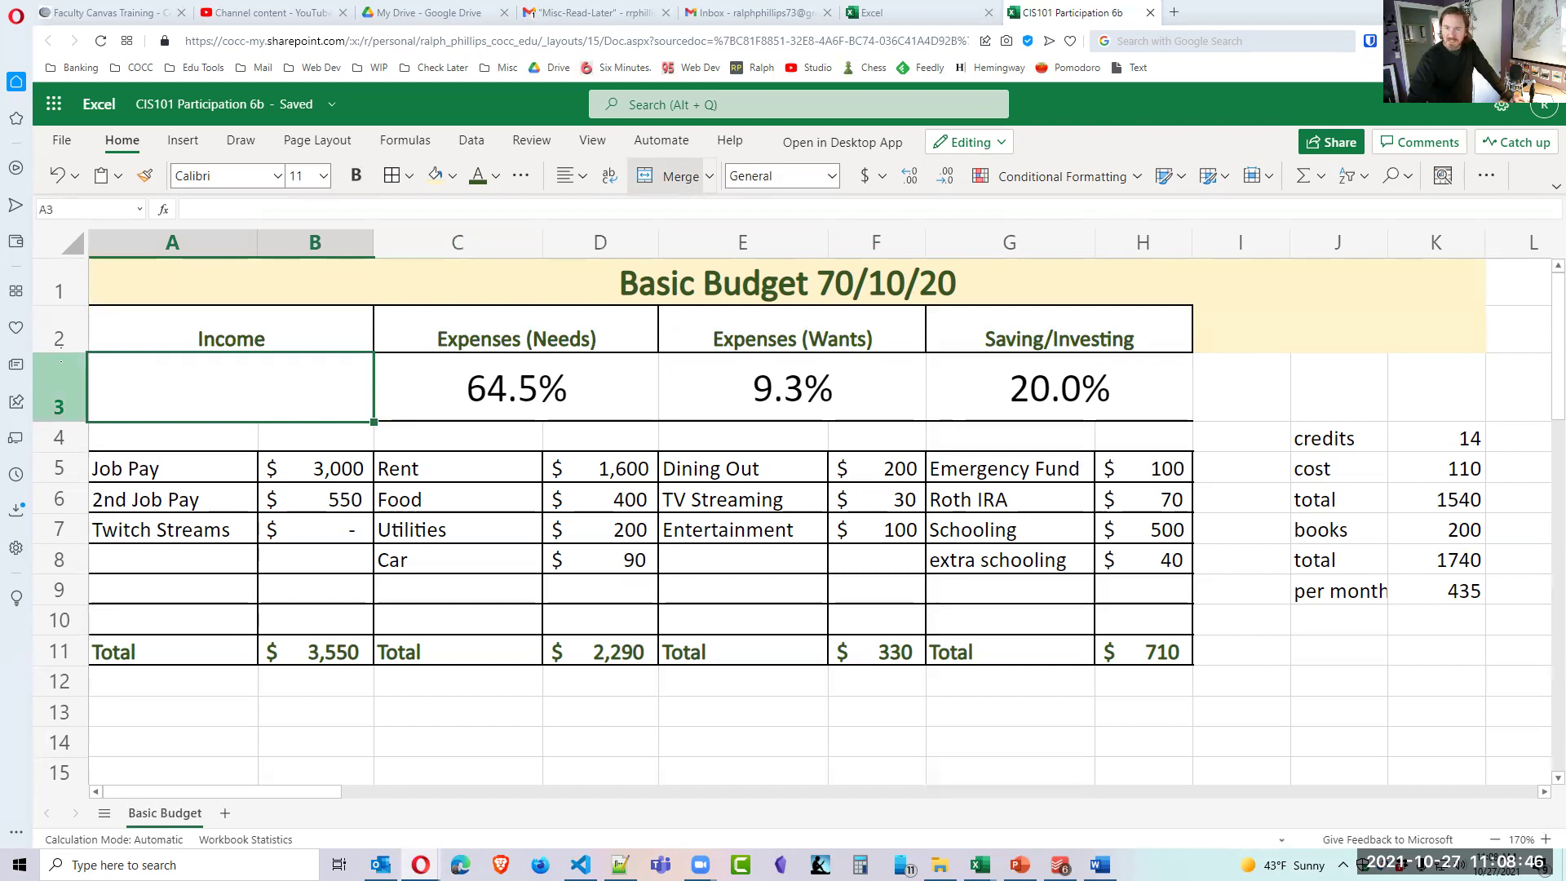
left_click_drag(61, 360, 67, 347)
left_click(503, 457)
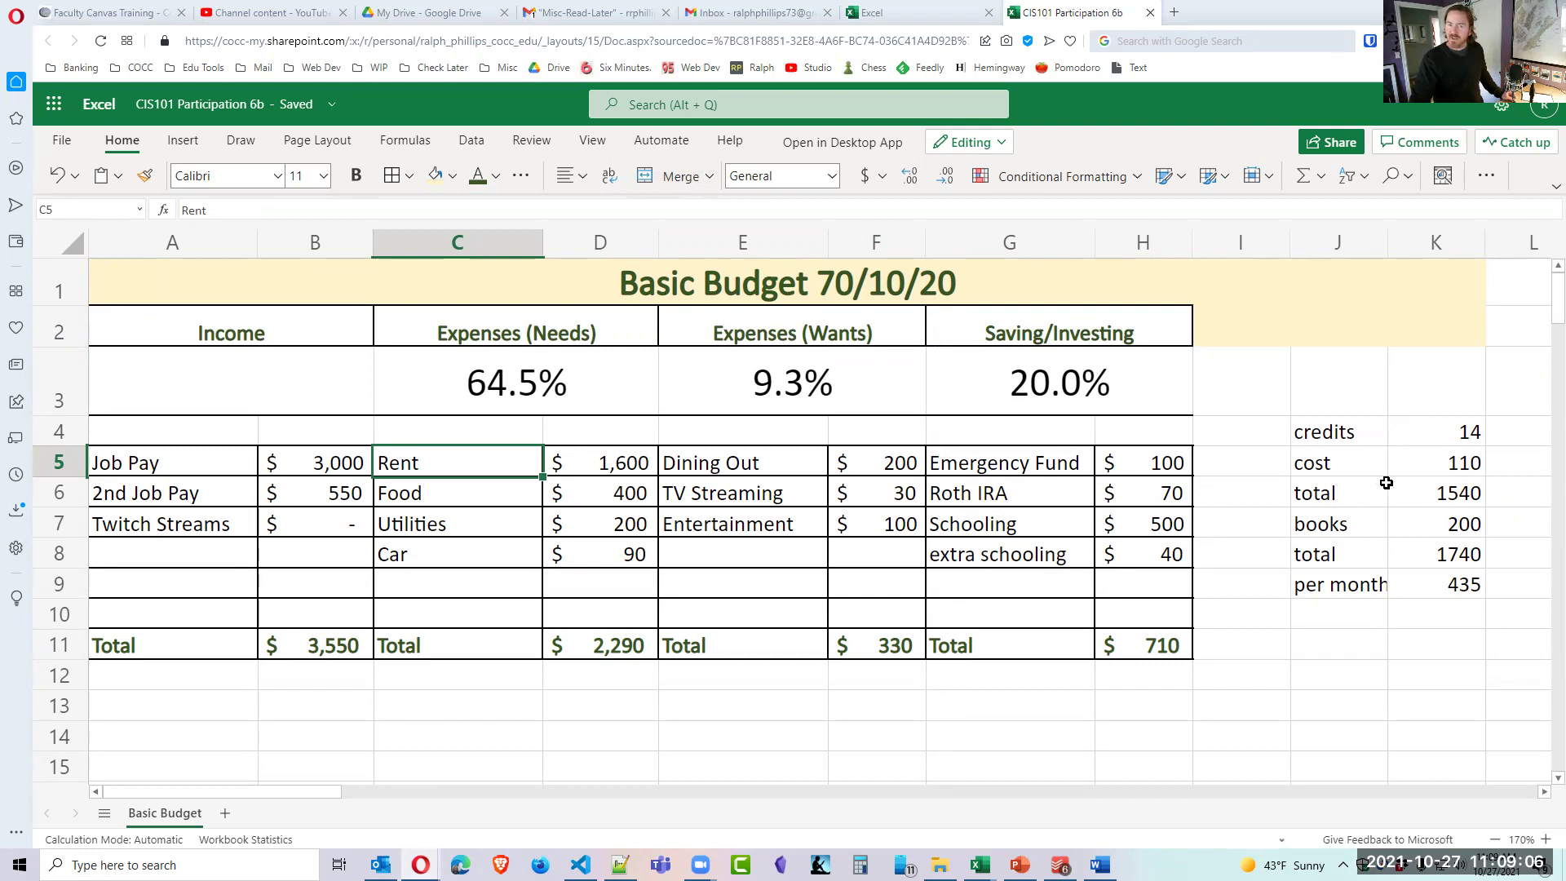
left_click(152, 429)
left_click_drag(335, 441, 1139, 443)
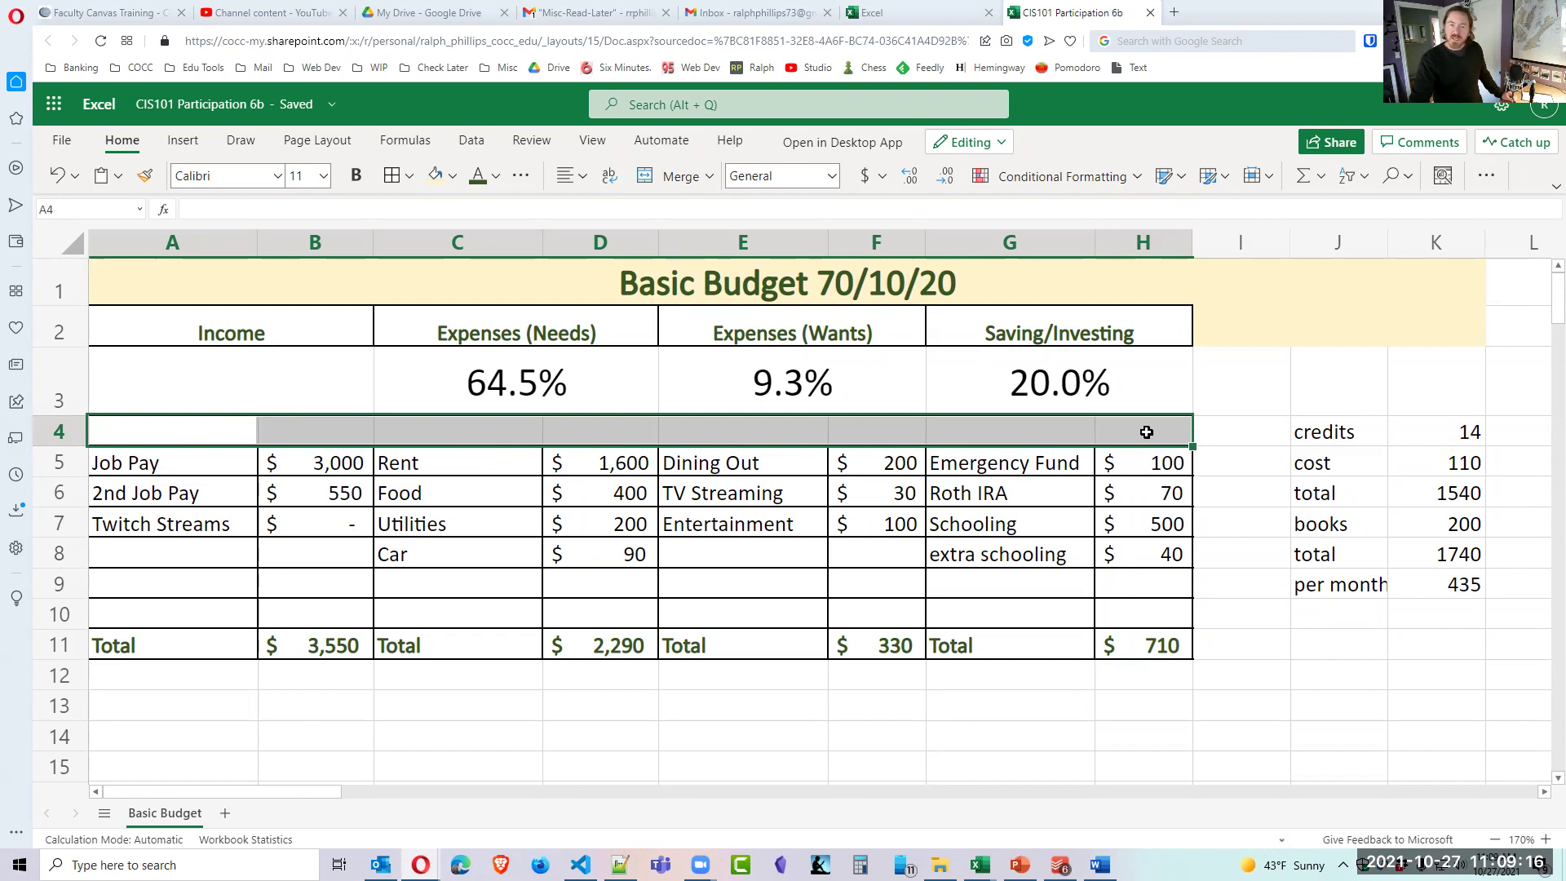
right_click(1146, 435)
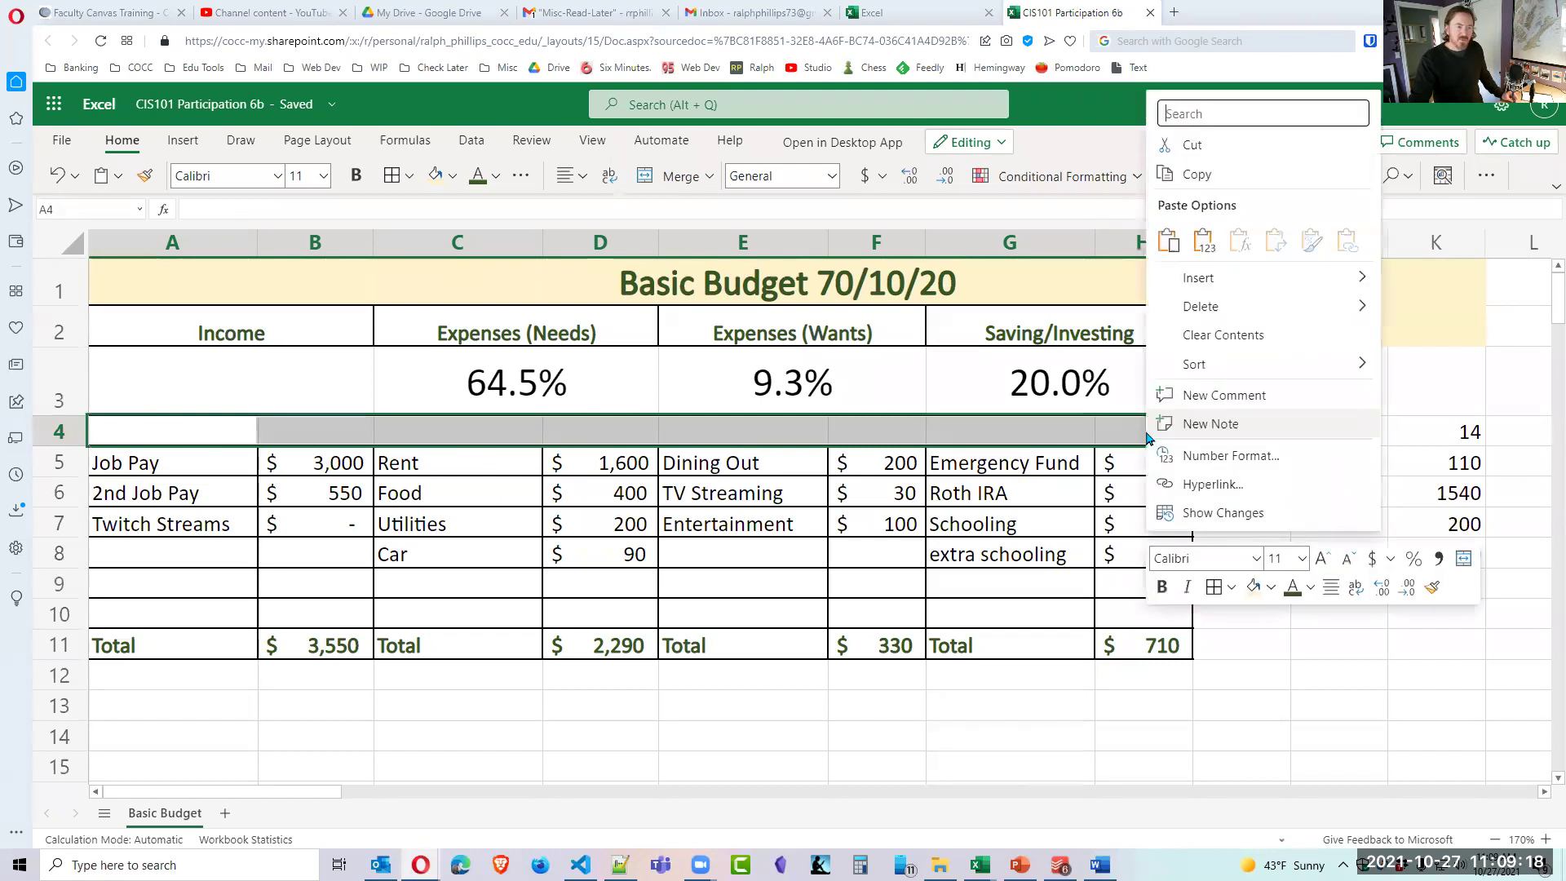
mouse_move(1219, 314)
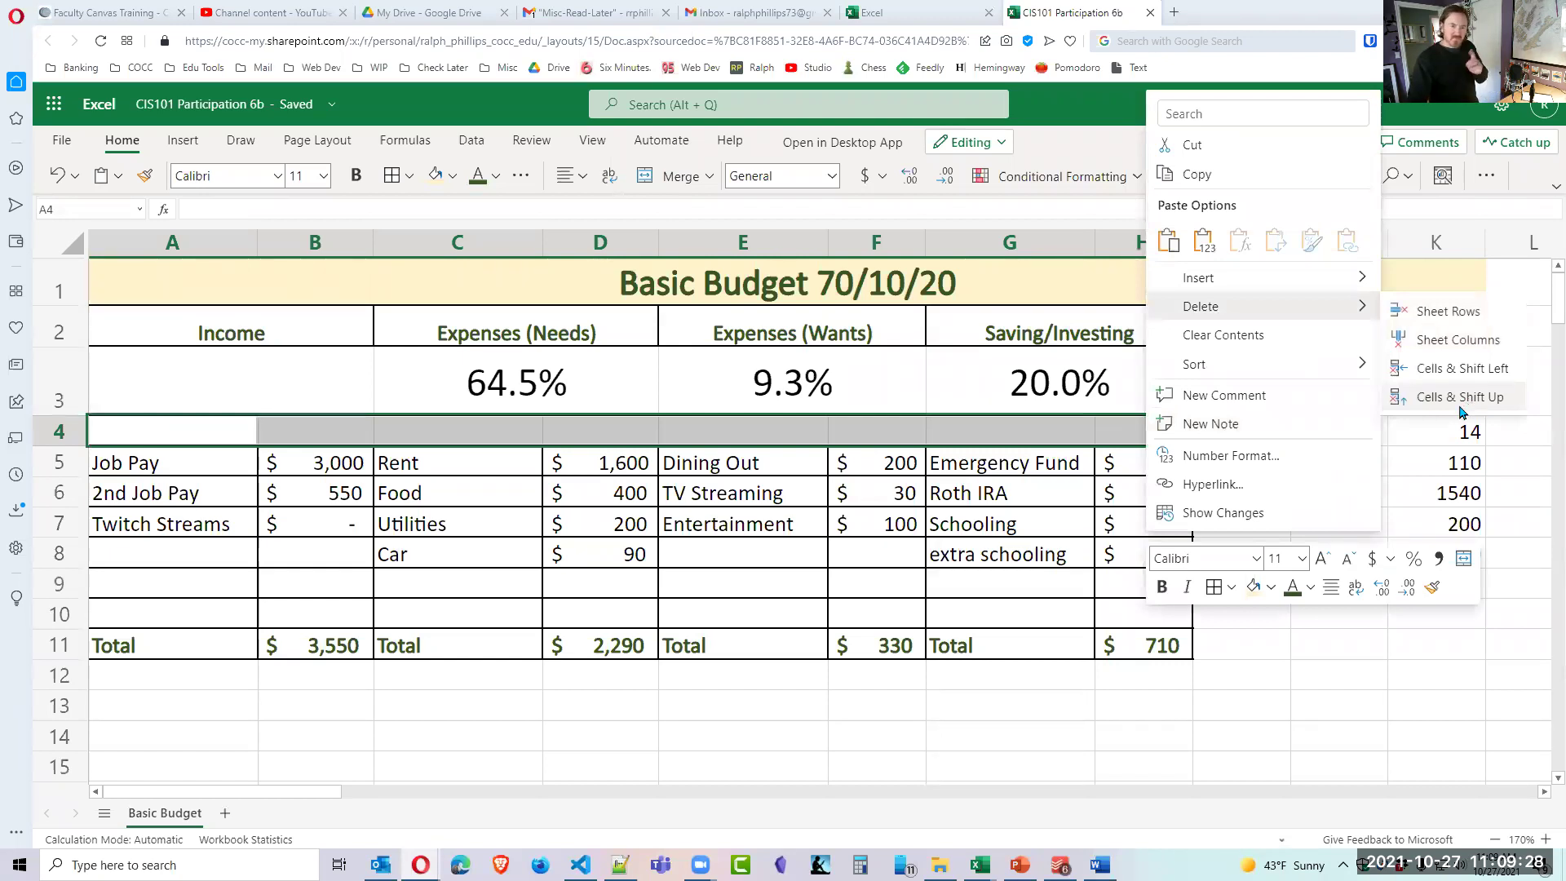
left_click(1147, 703)
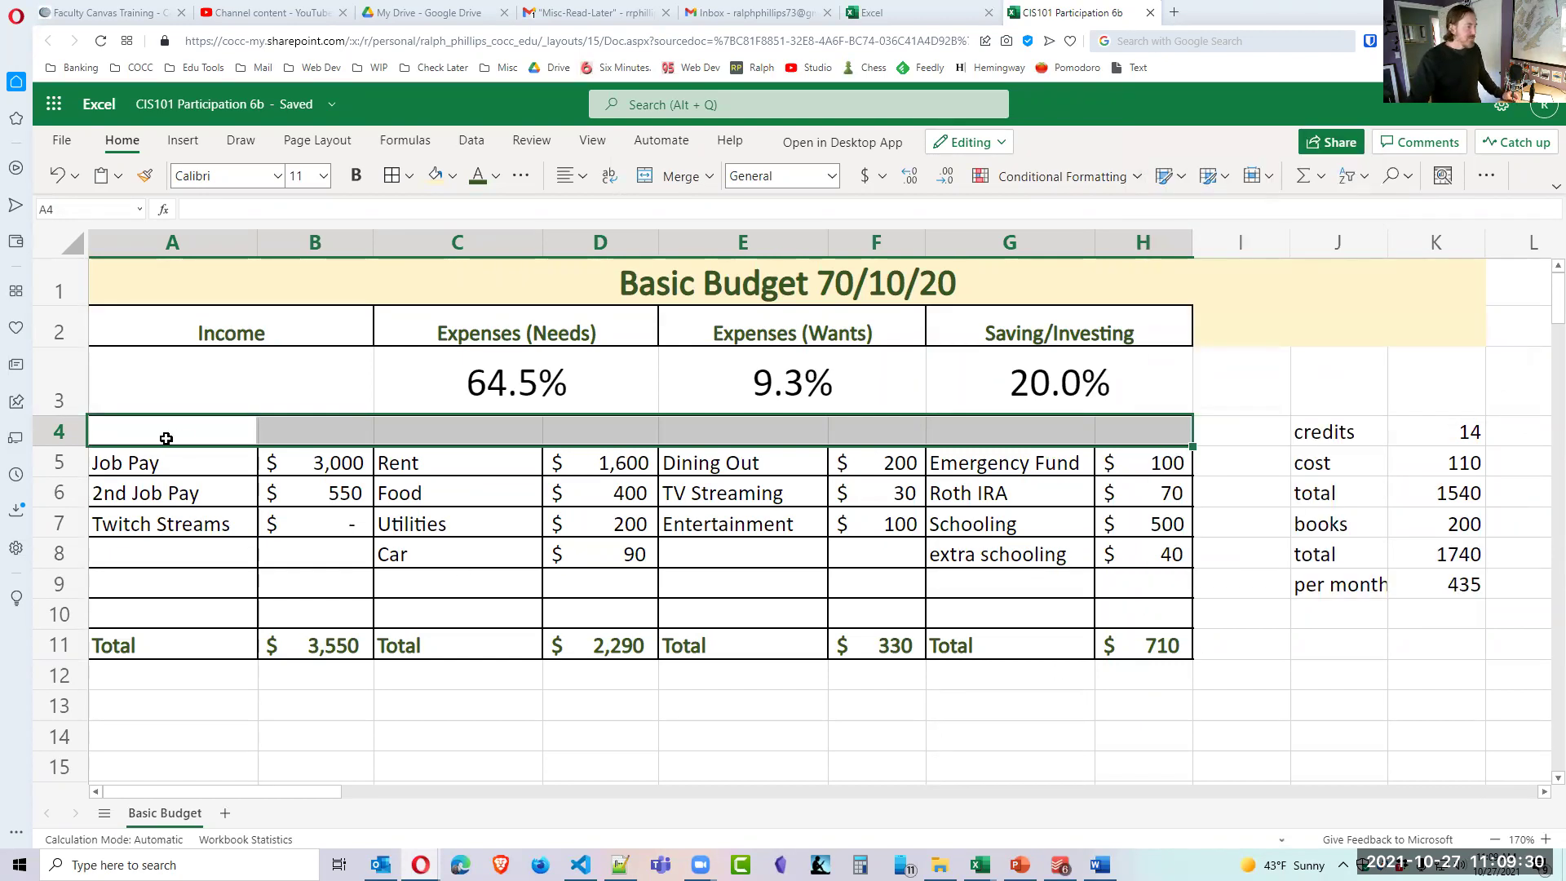
Delete only the empty cells A4:H4 and shift the budget entries below them up, leaving columns J:K in place.
left_click_drag(161, 430, 1125, 437)
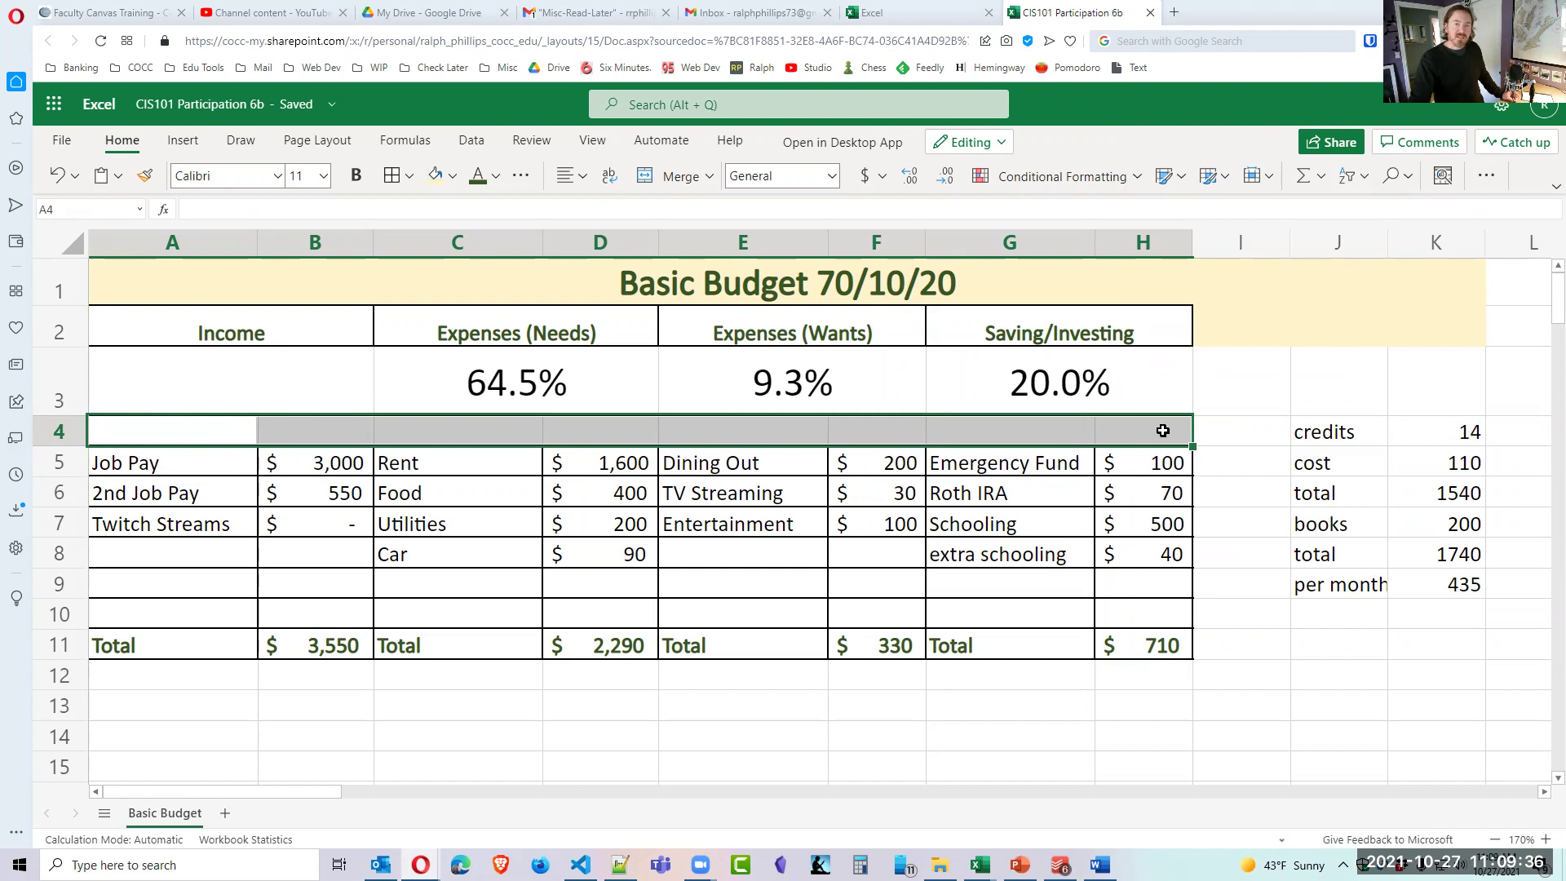
right_click(1162, 430)
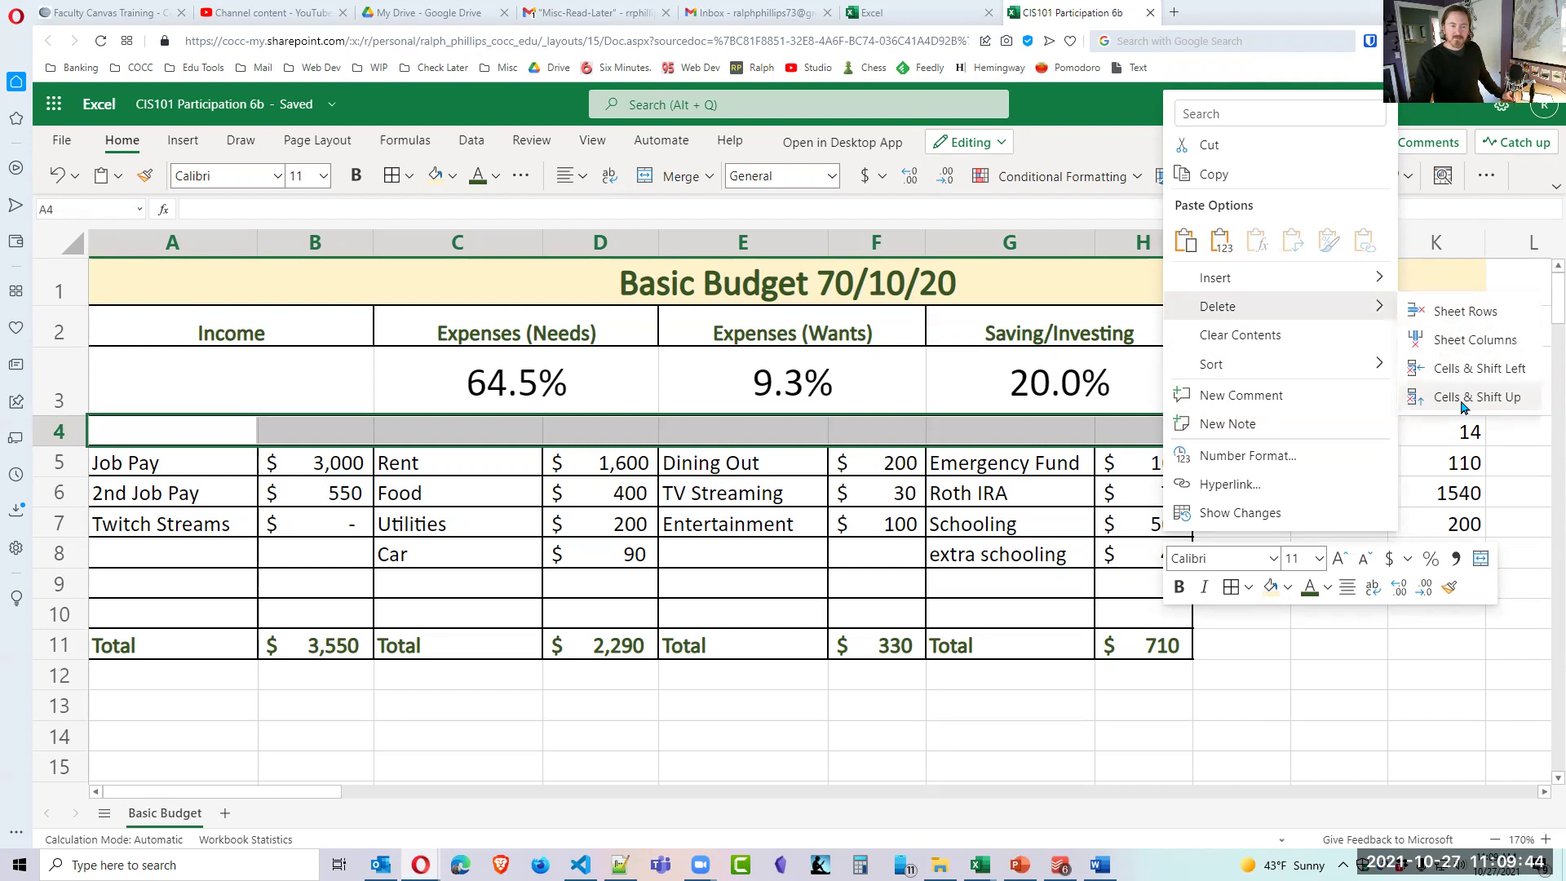
left_click(1462, 398)
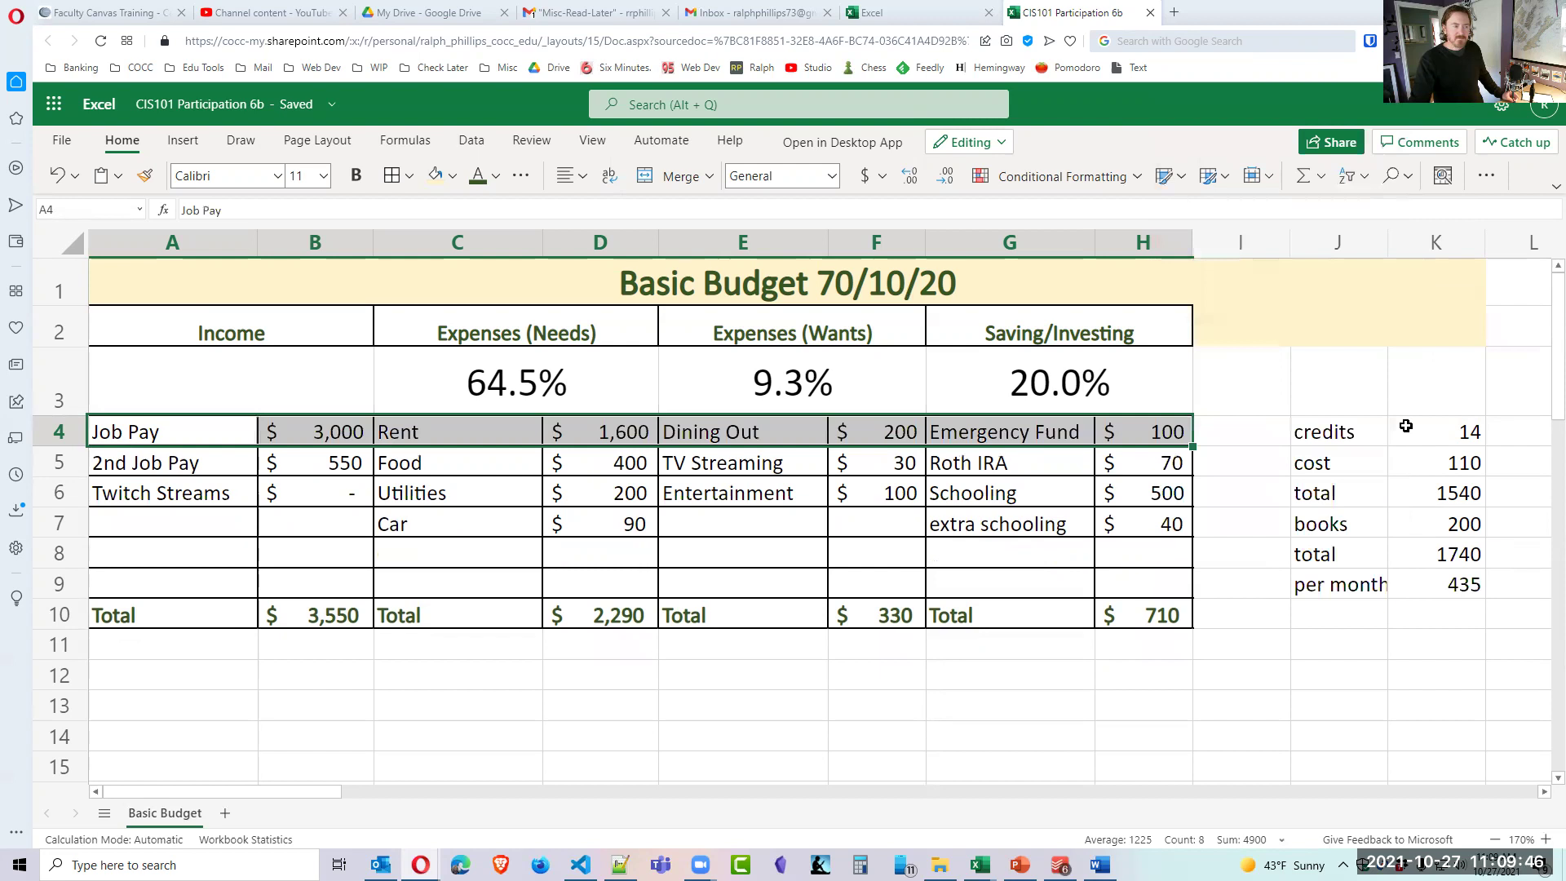
left_click(852, 695)
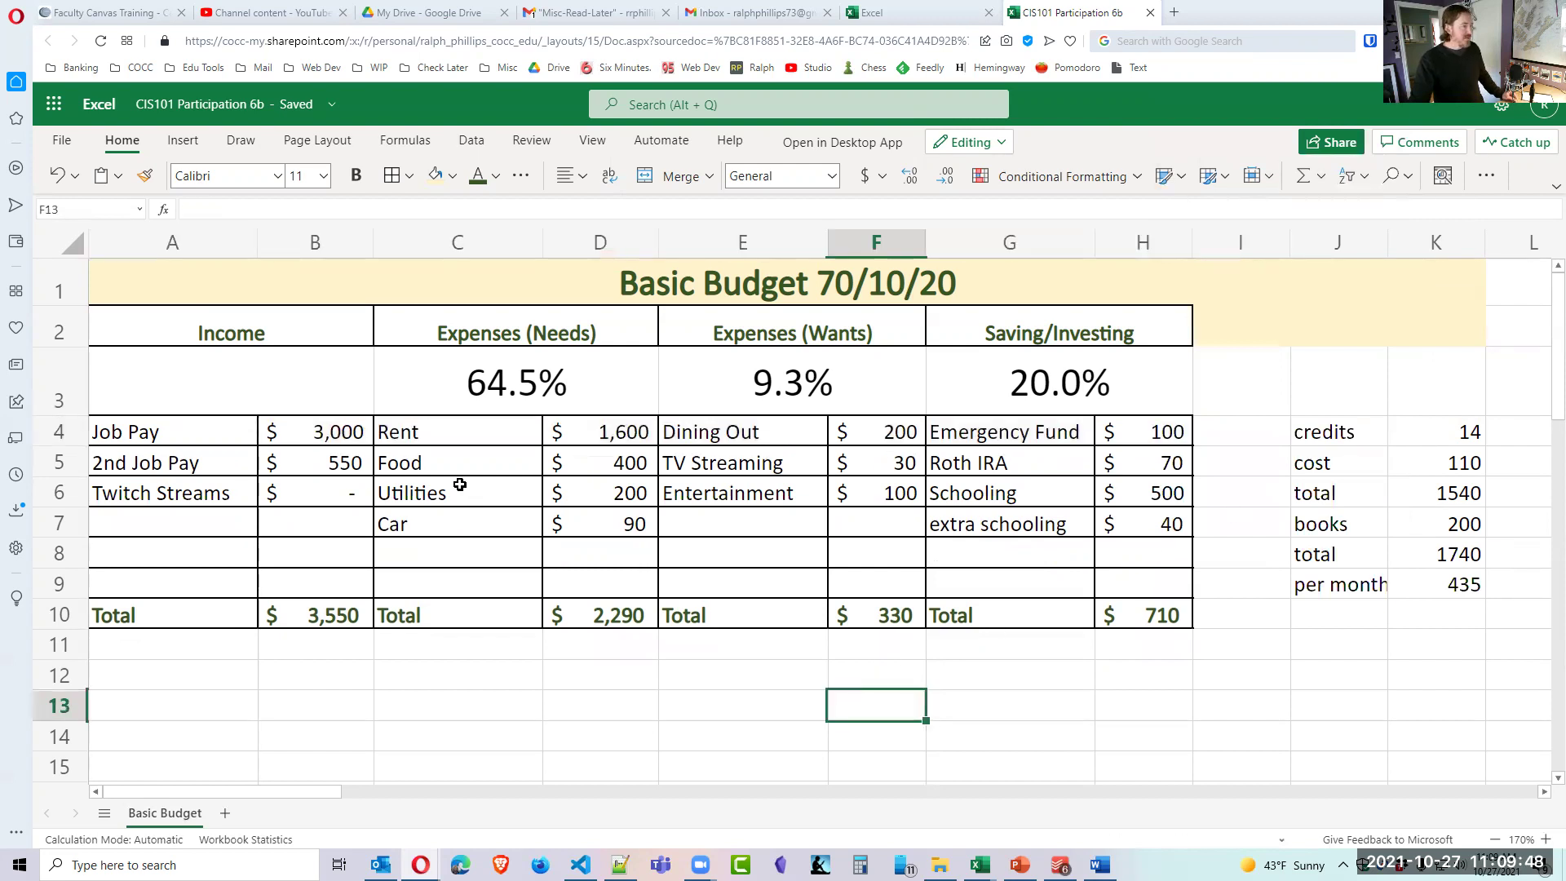
Apply all borders to the percentages row A3:H3.
left_click_drag(217, 394, 1010, 380)
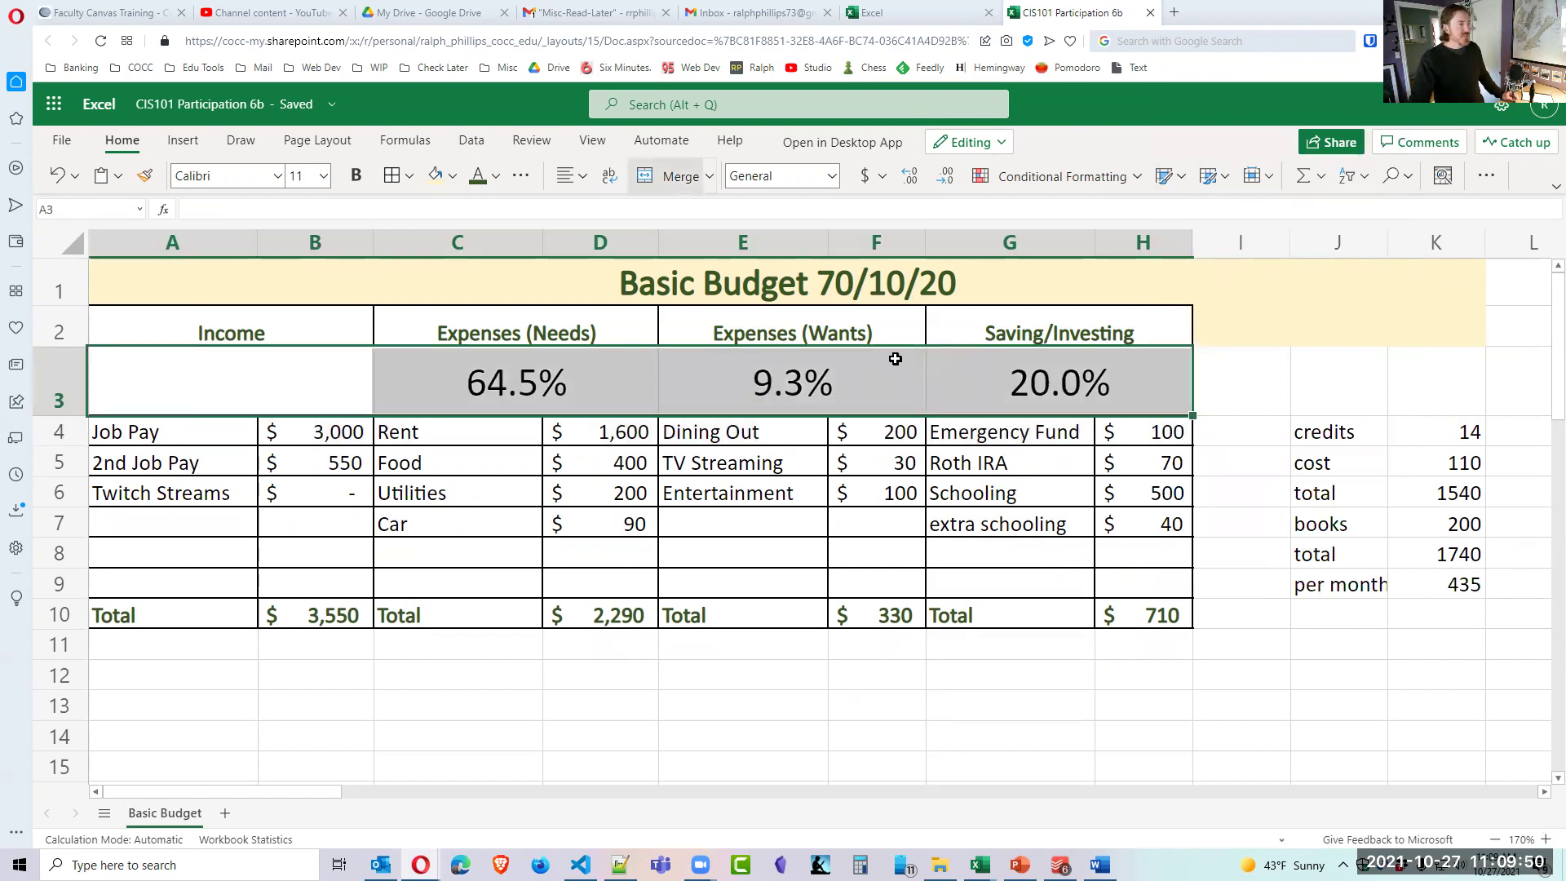
left_click(409, 176)
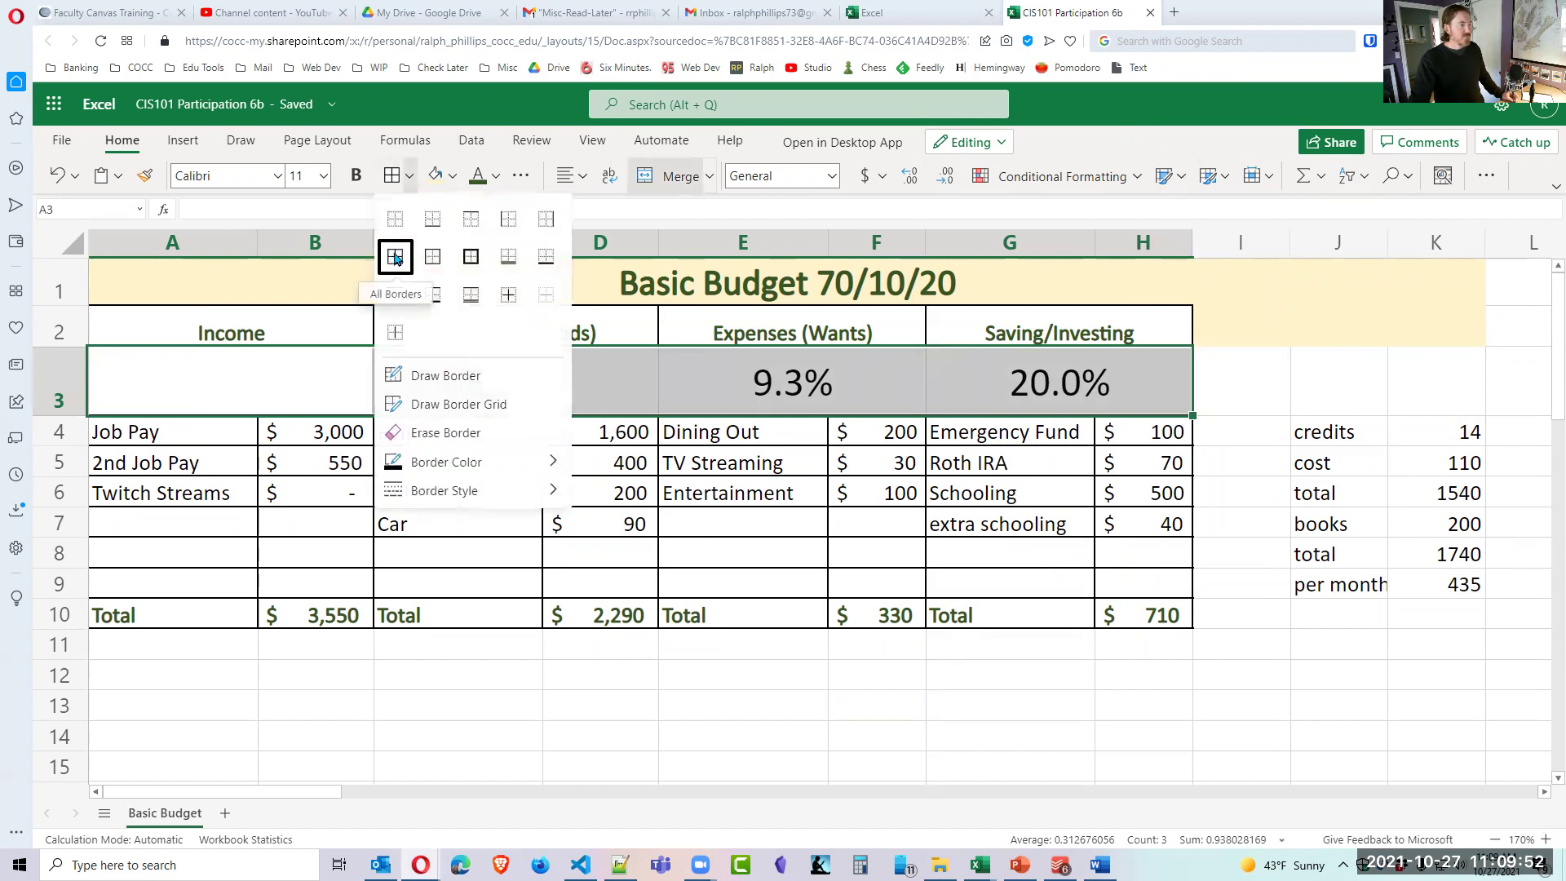
left_click(395, 252)
left_click(835, 708)
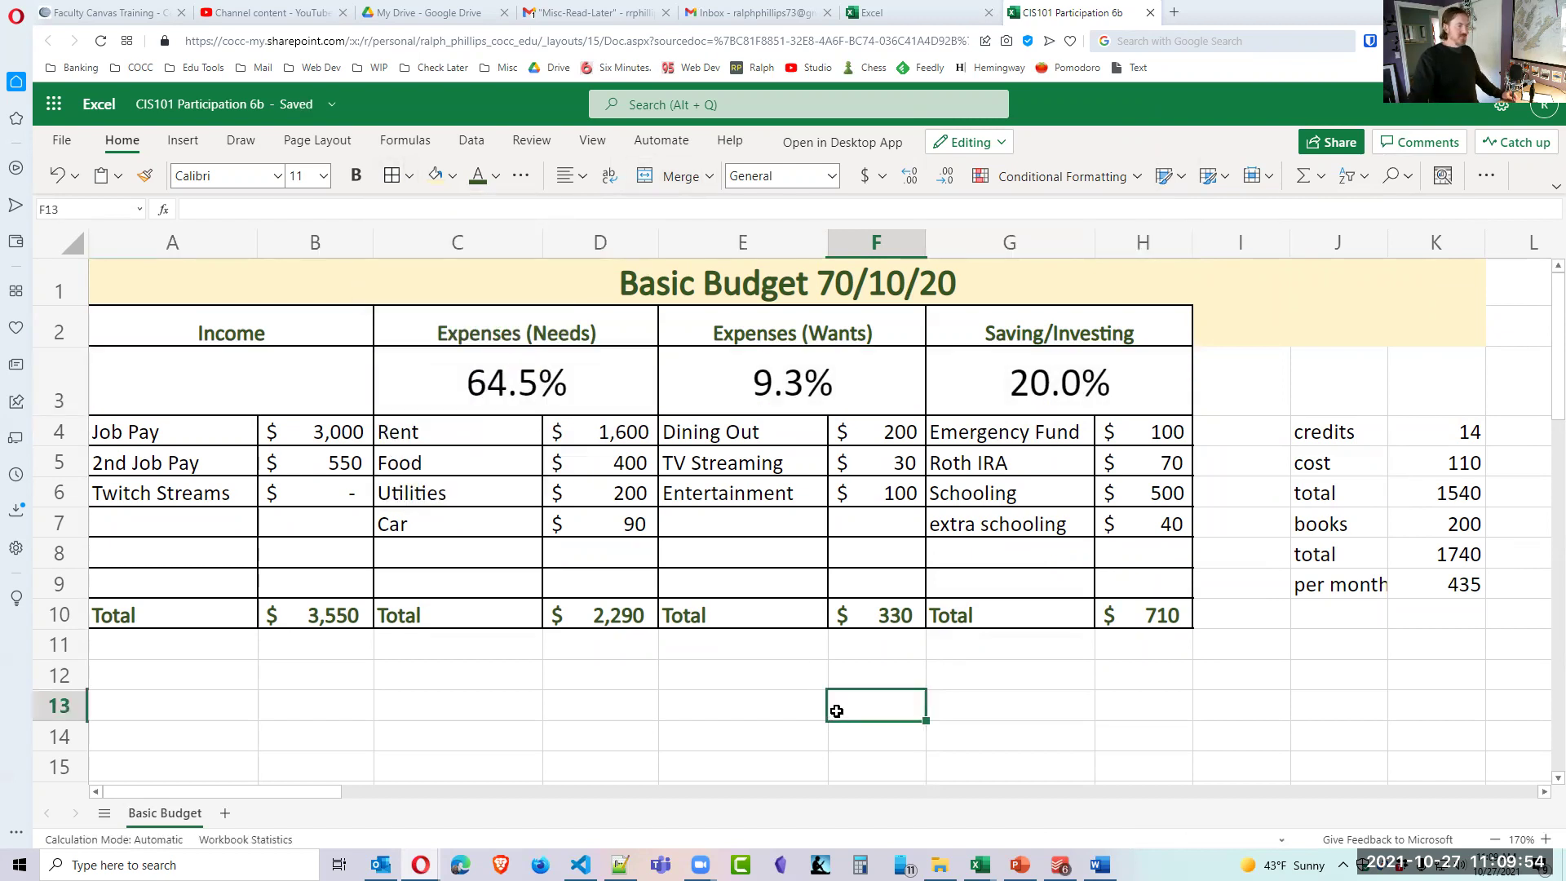
Fill the percentages row A3:H3 with the lightest theme green.
left_click_drag(272, 384, 1012, 384)
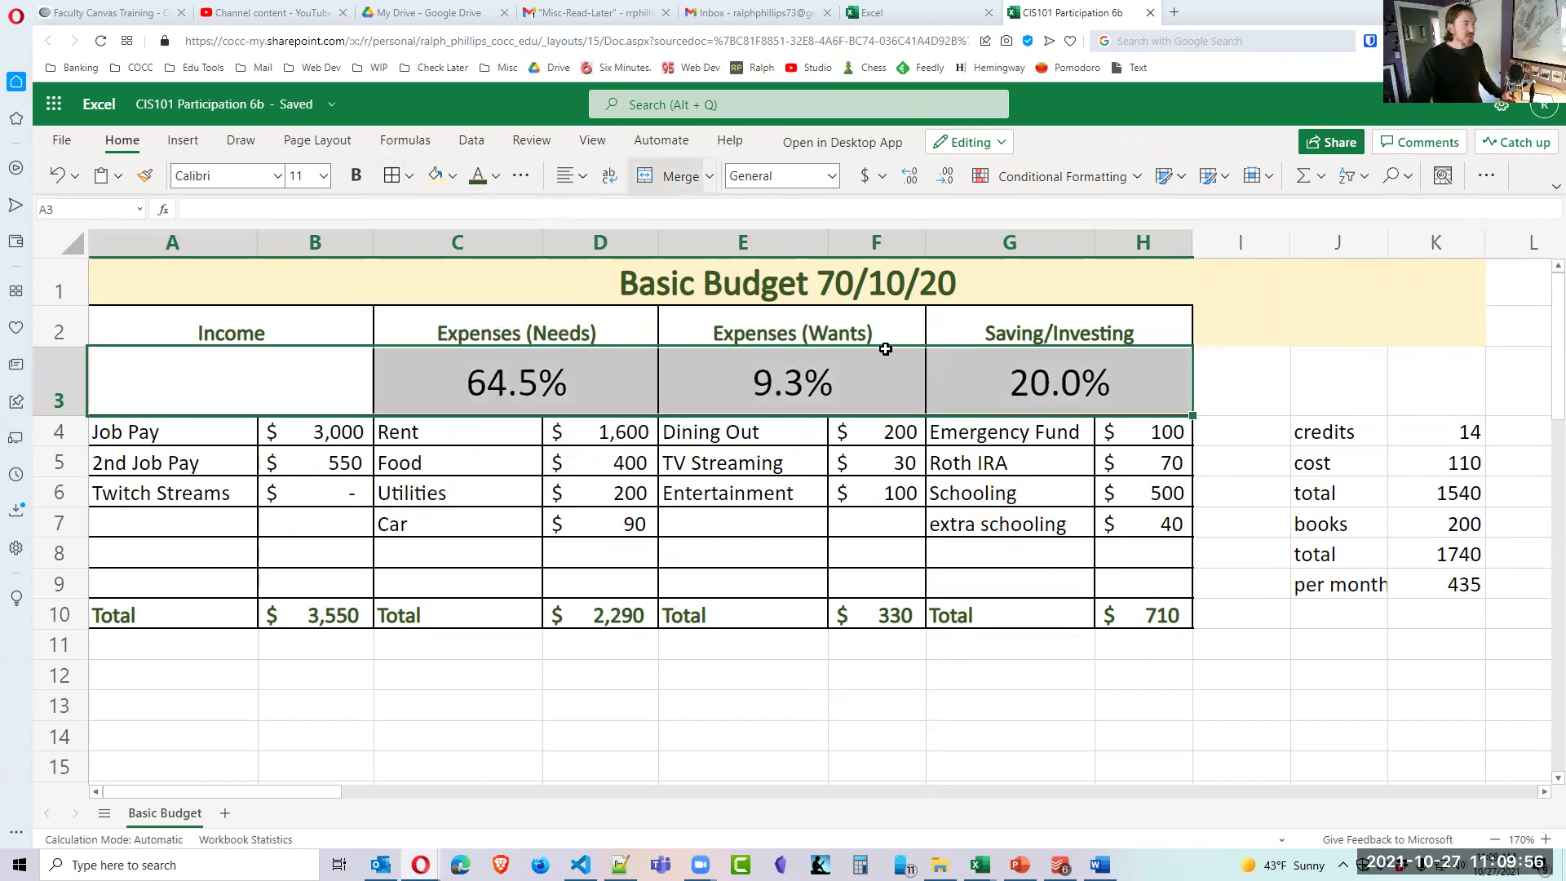
left_click(437, 178)
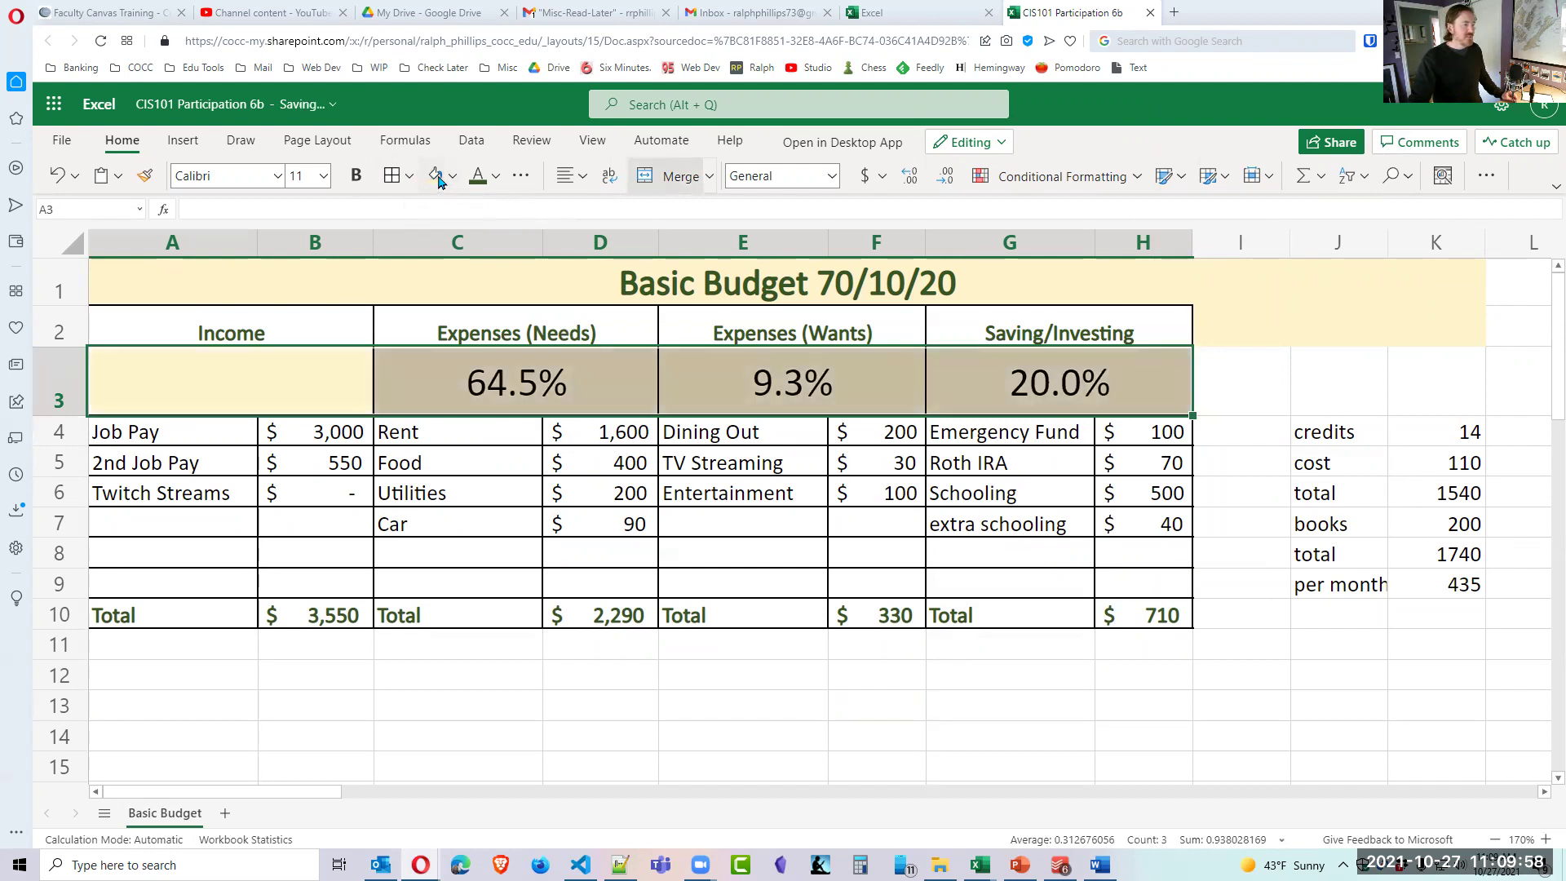
left_click(451, 177)
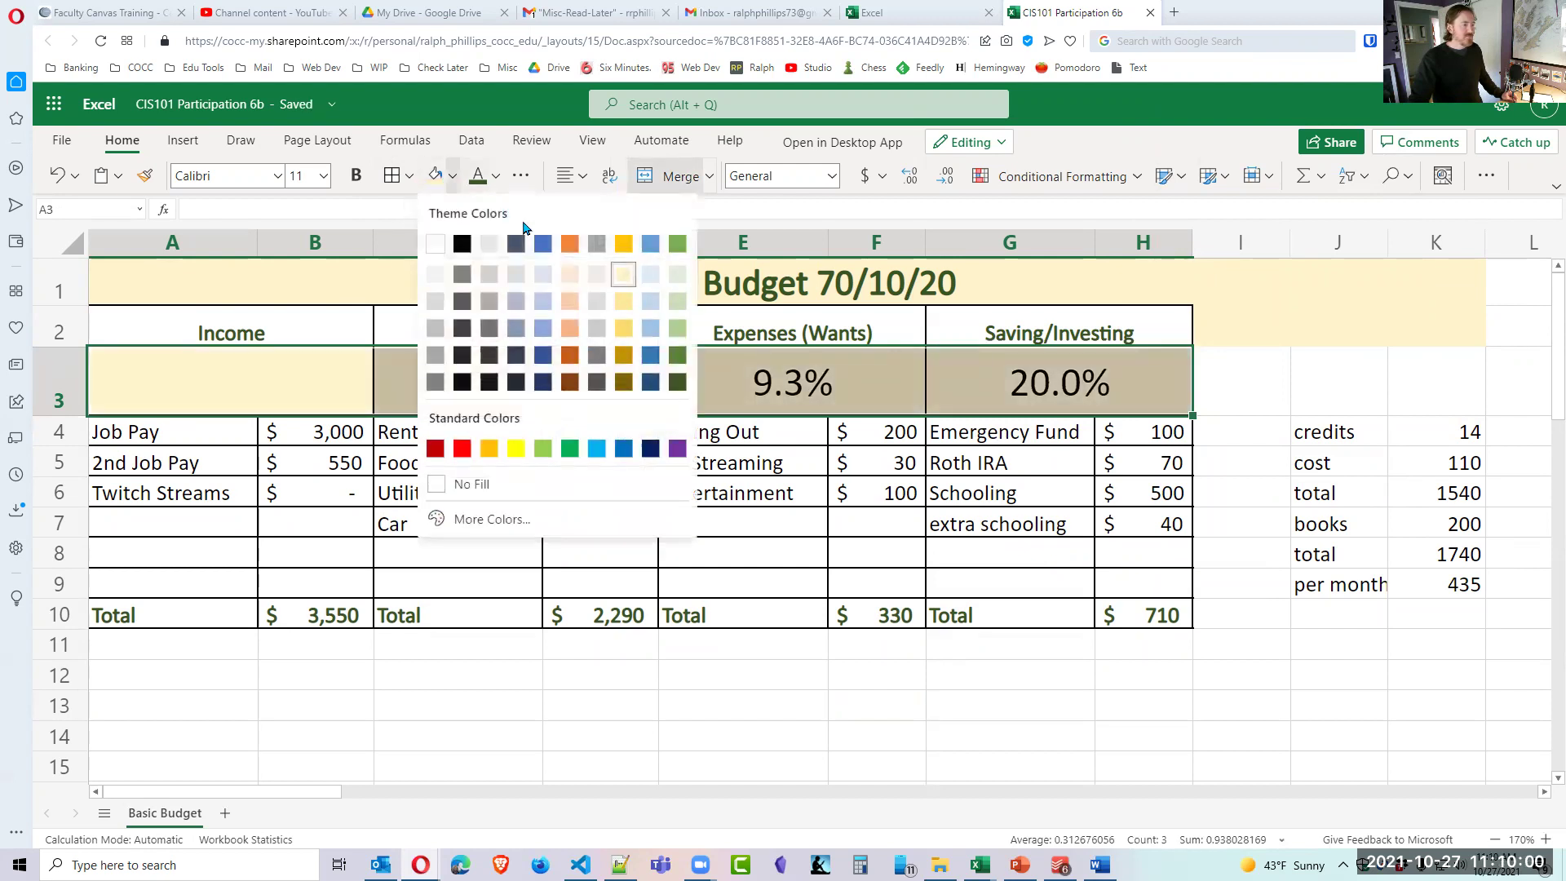
left_click(676, 280)
left_click(780, 728)
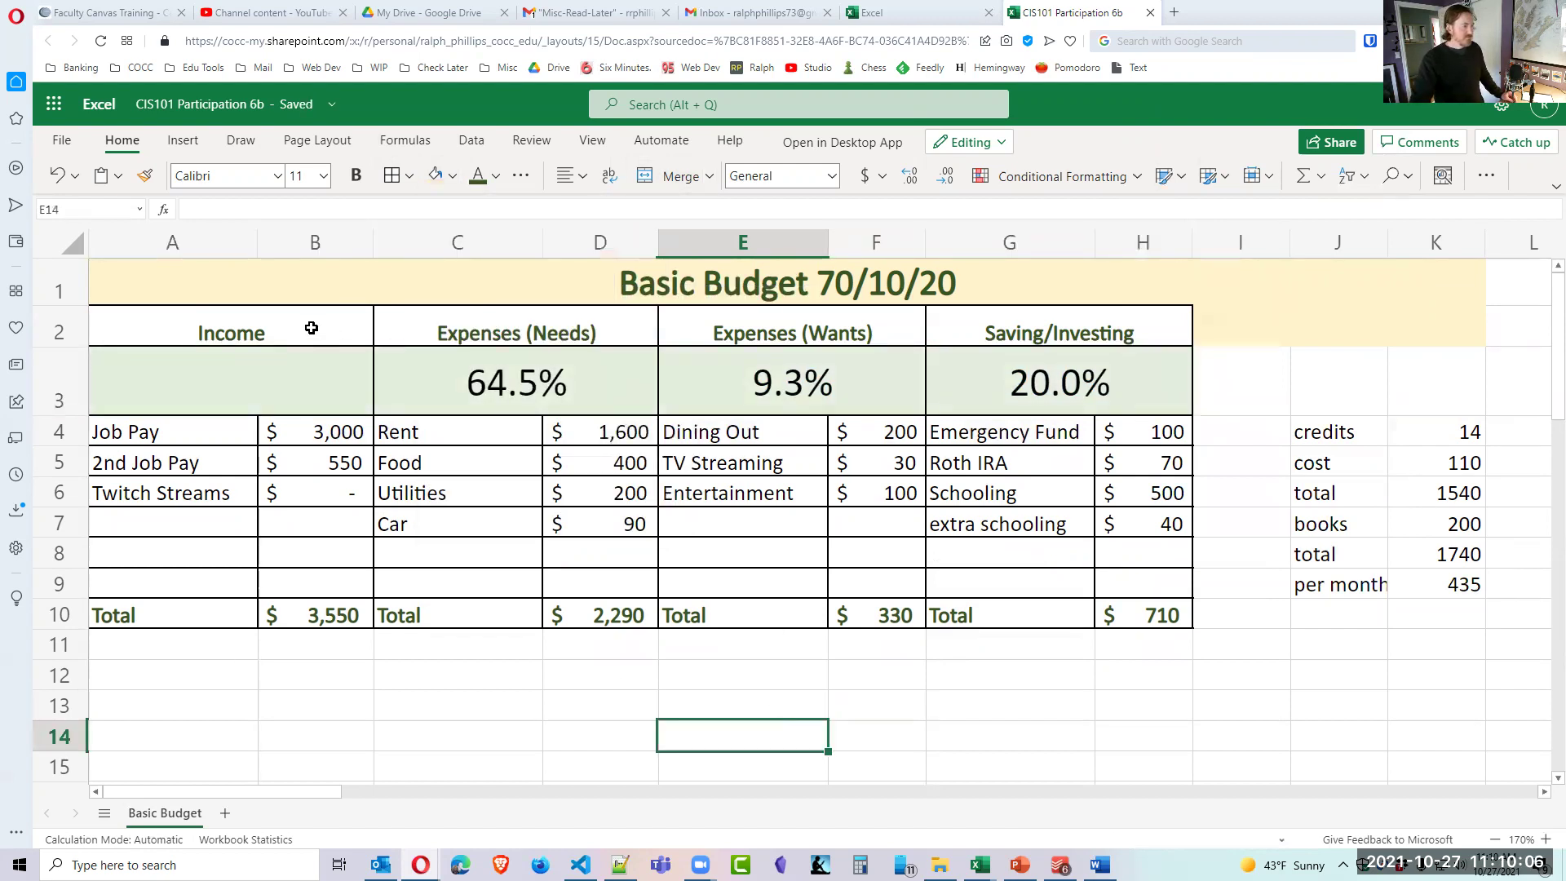
Center the category headings in A2:H2 vertically within their cells.
left_click_drag(308, 326, 978, 328)
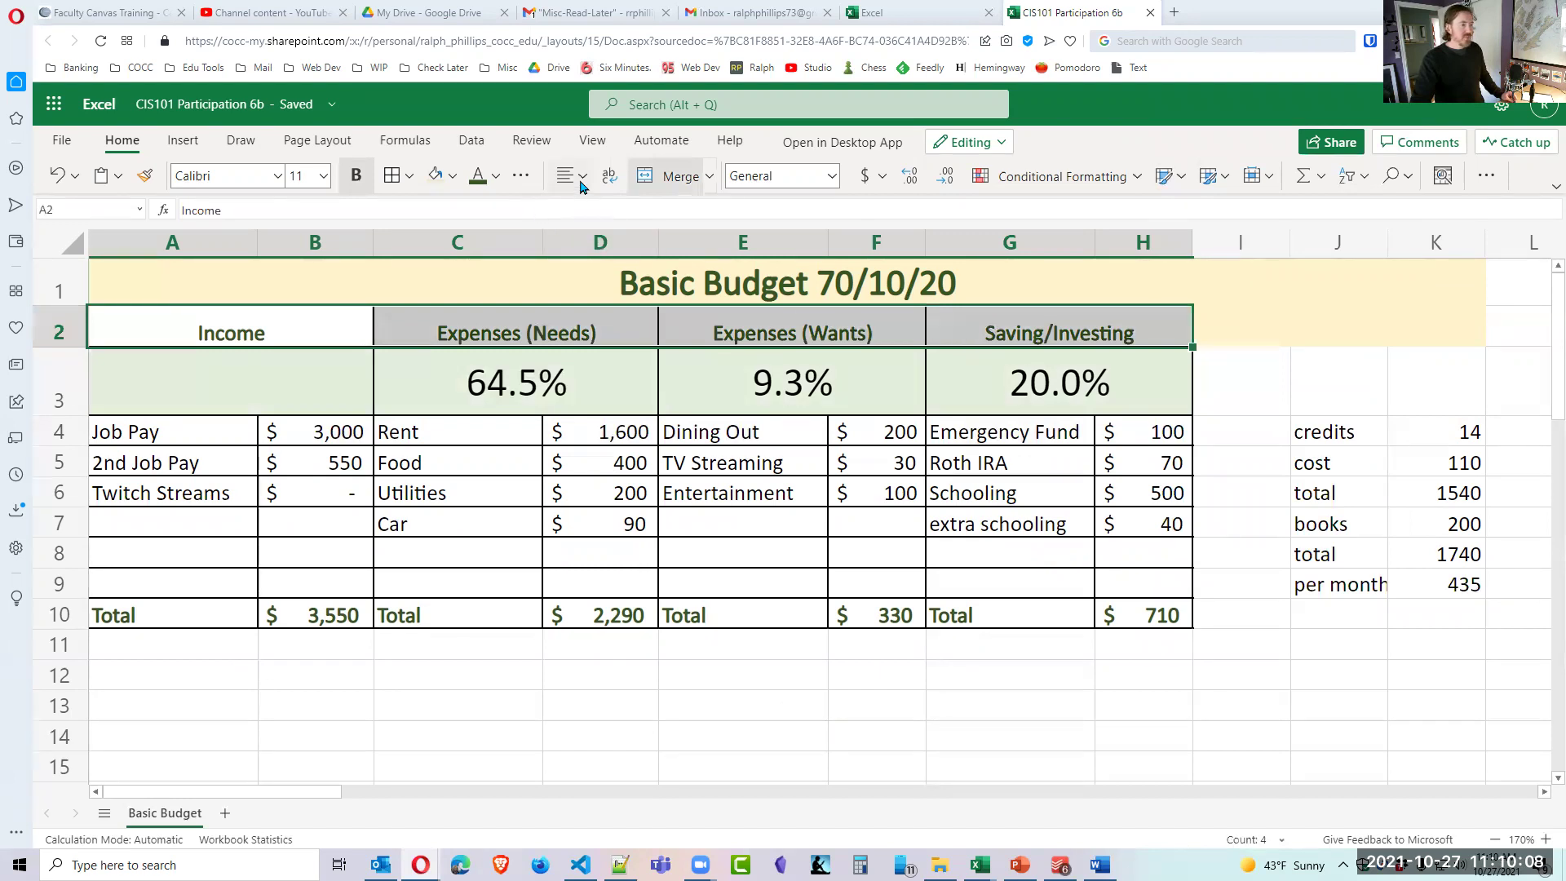
left_click(581, 175)
left_click(606, 291)
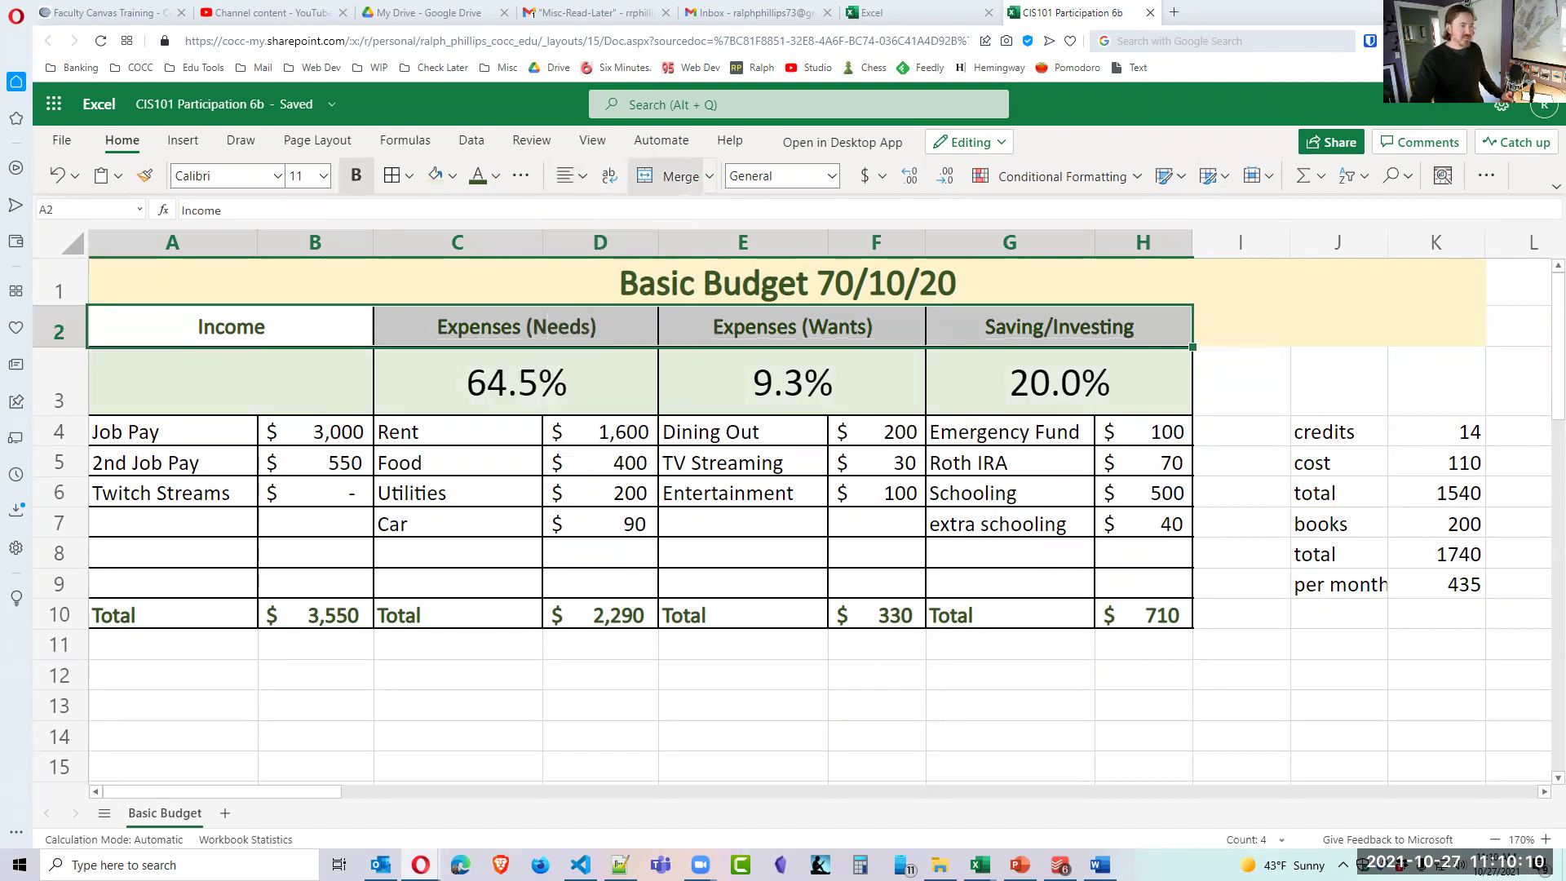
left_click(833, 765)
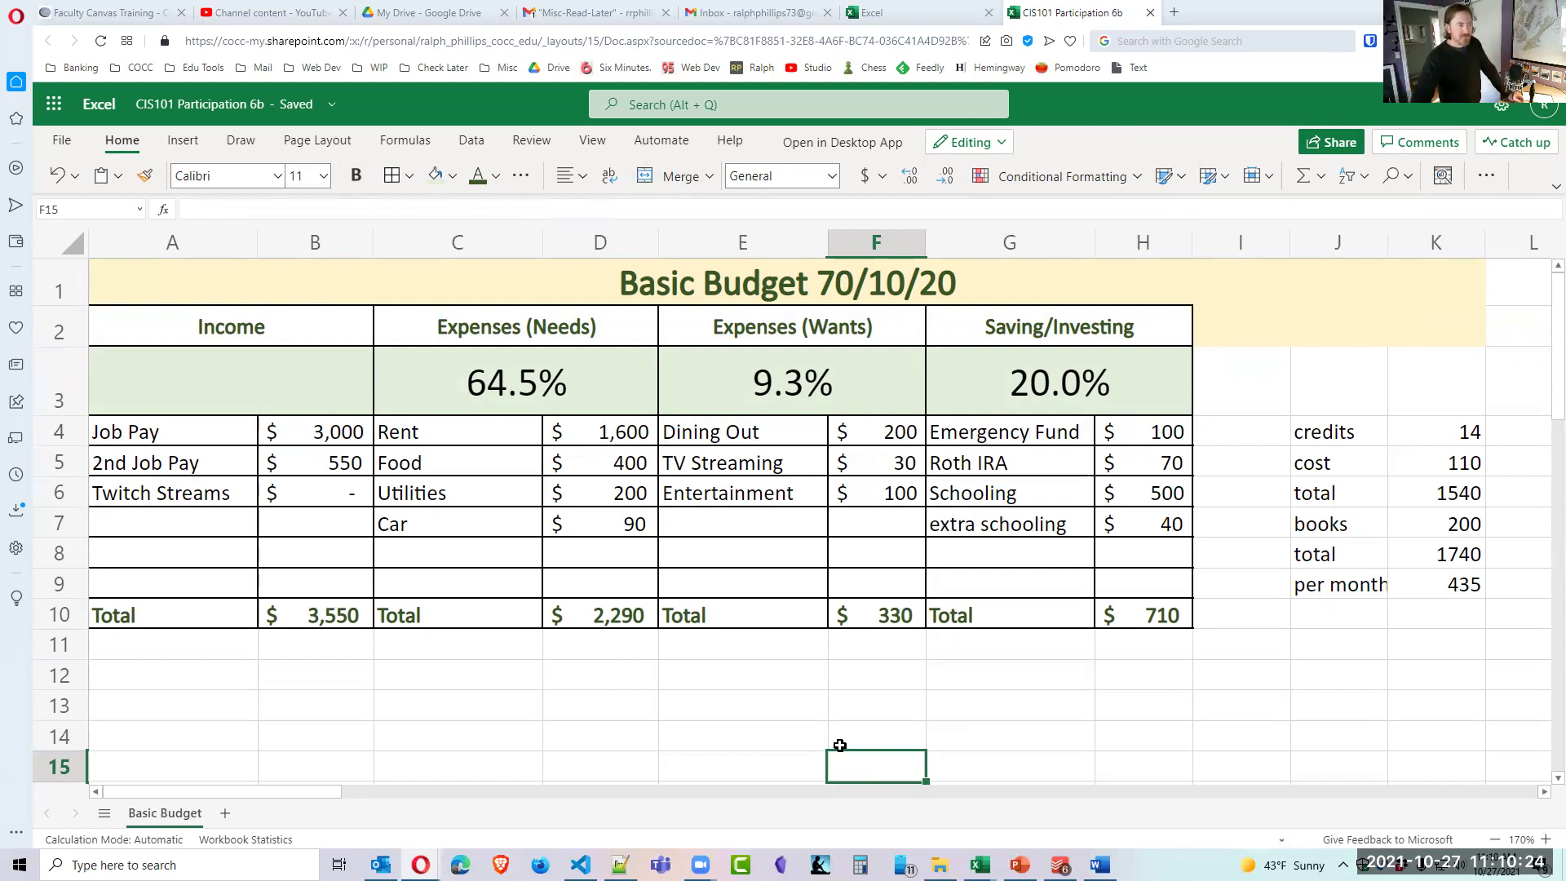
left_click(715, 739)
Review the expense and saving headings in C2:H2 against the percentages below them in C3:H3.
left_click_drag(524, 341, 1057, 334)
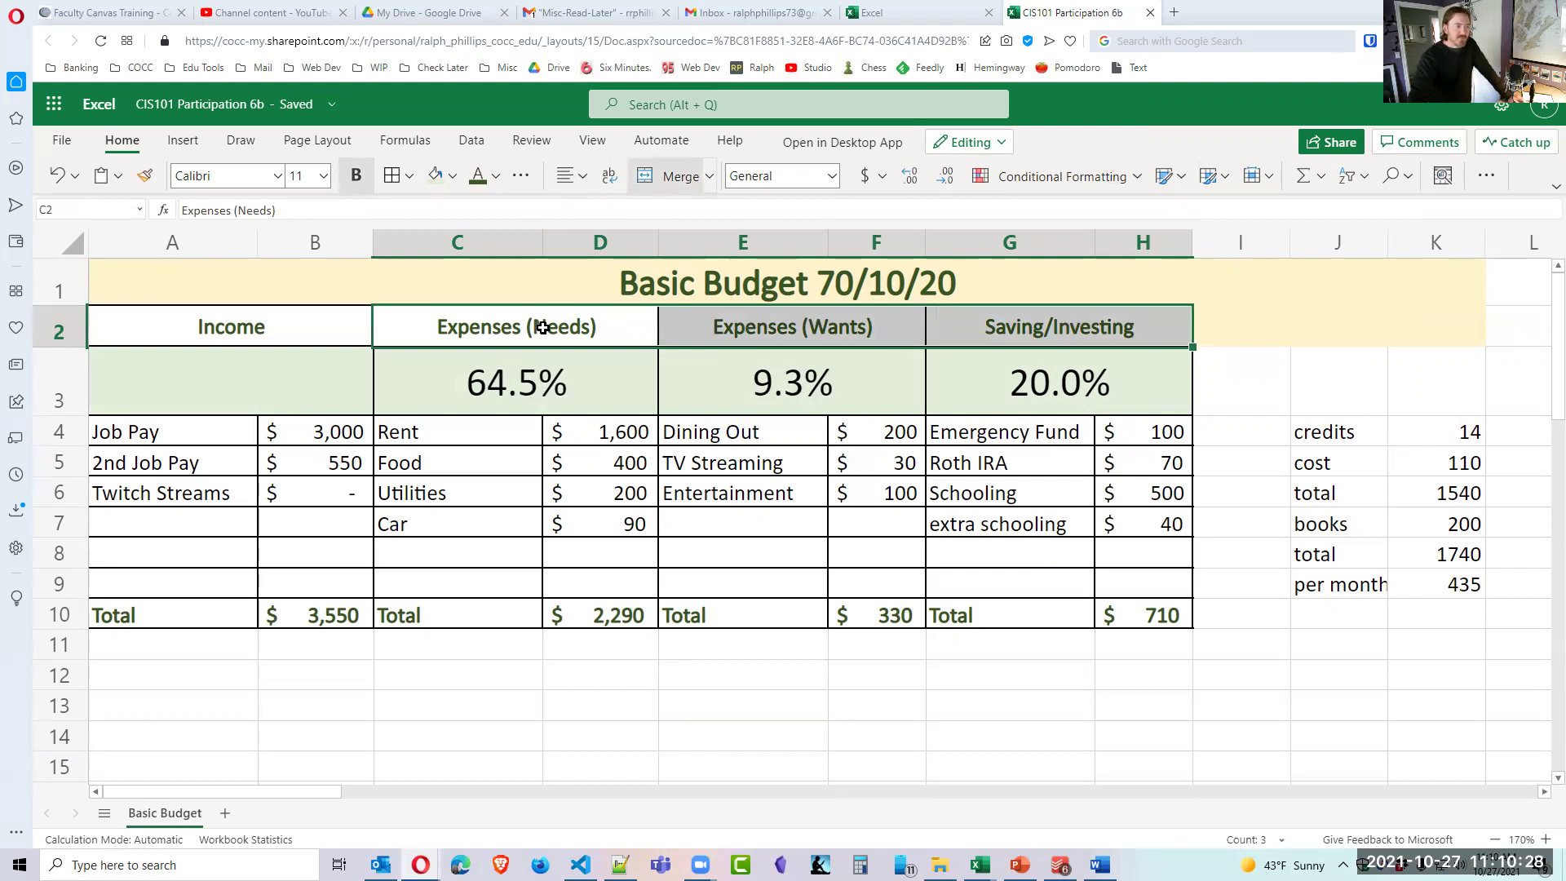
left_click_drag(622, 371, 1054, 389)
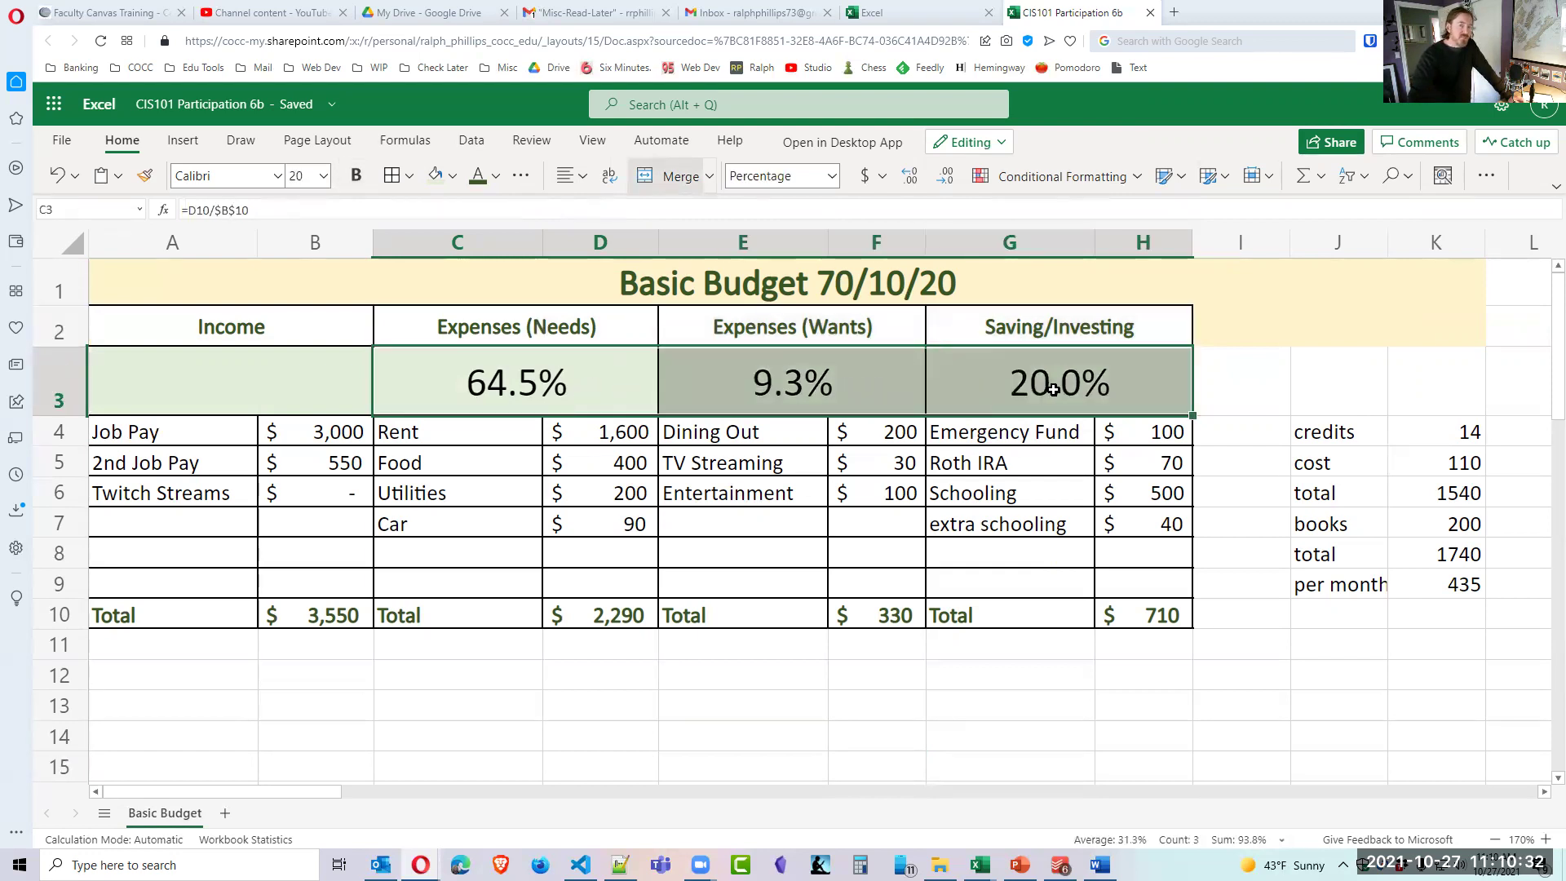
left_click(860, 682)
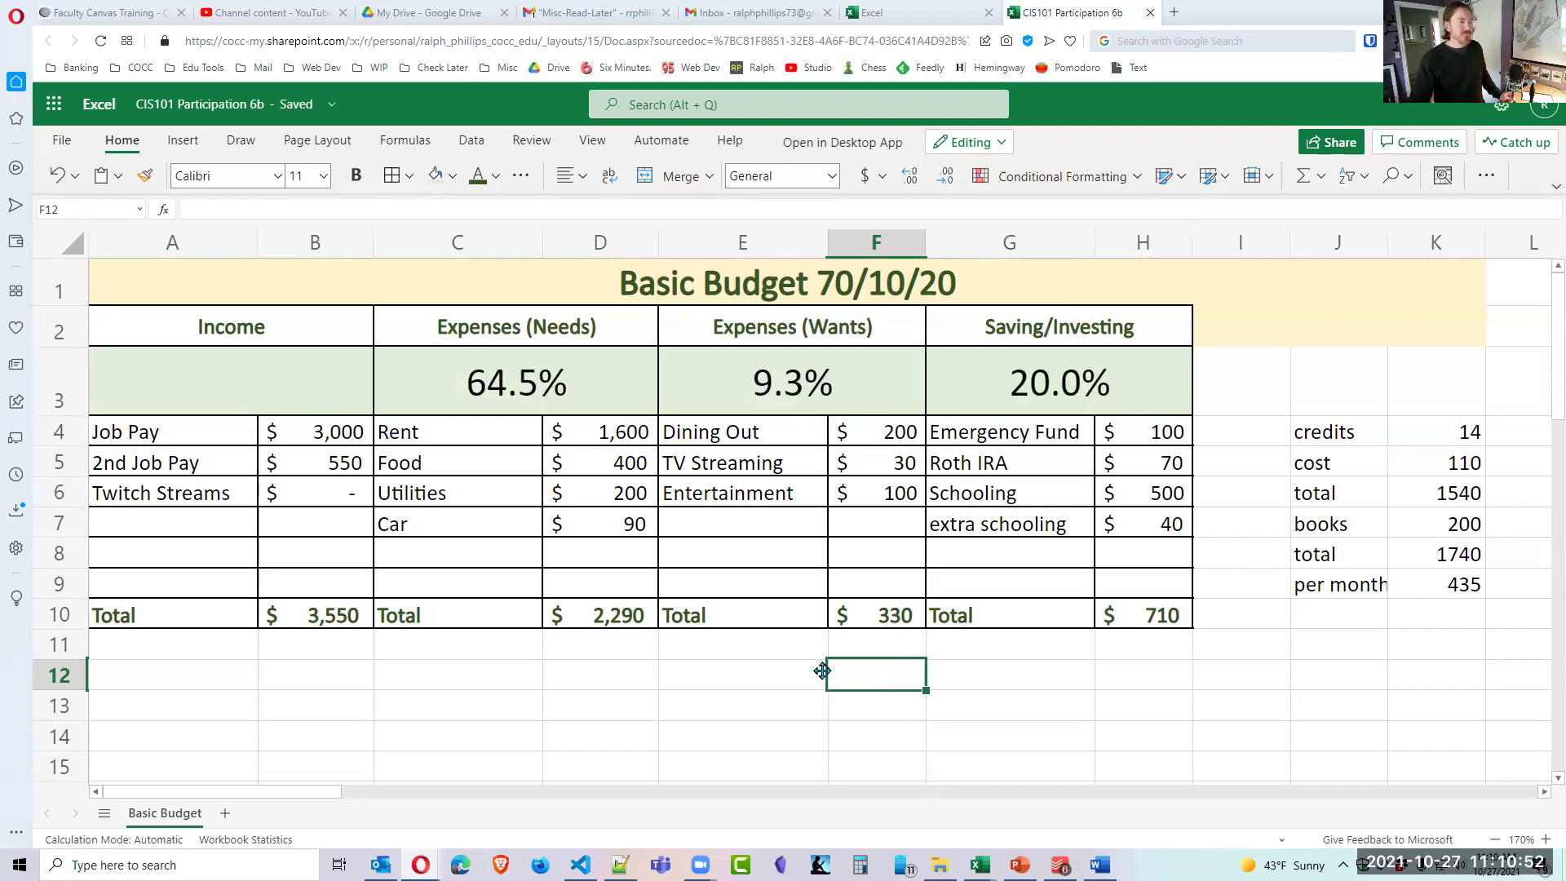
Try to chart the headings and percentages in C2:H3 as a doughnut chart, placing it over the budget table's right side.
mouse_move(486, 325)
left_mouse_down()
mouse_move(782, 377)
mouse_move(1049, 391)
left_mouse_up()
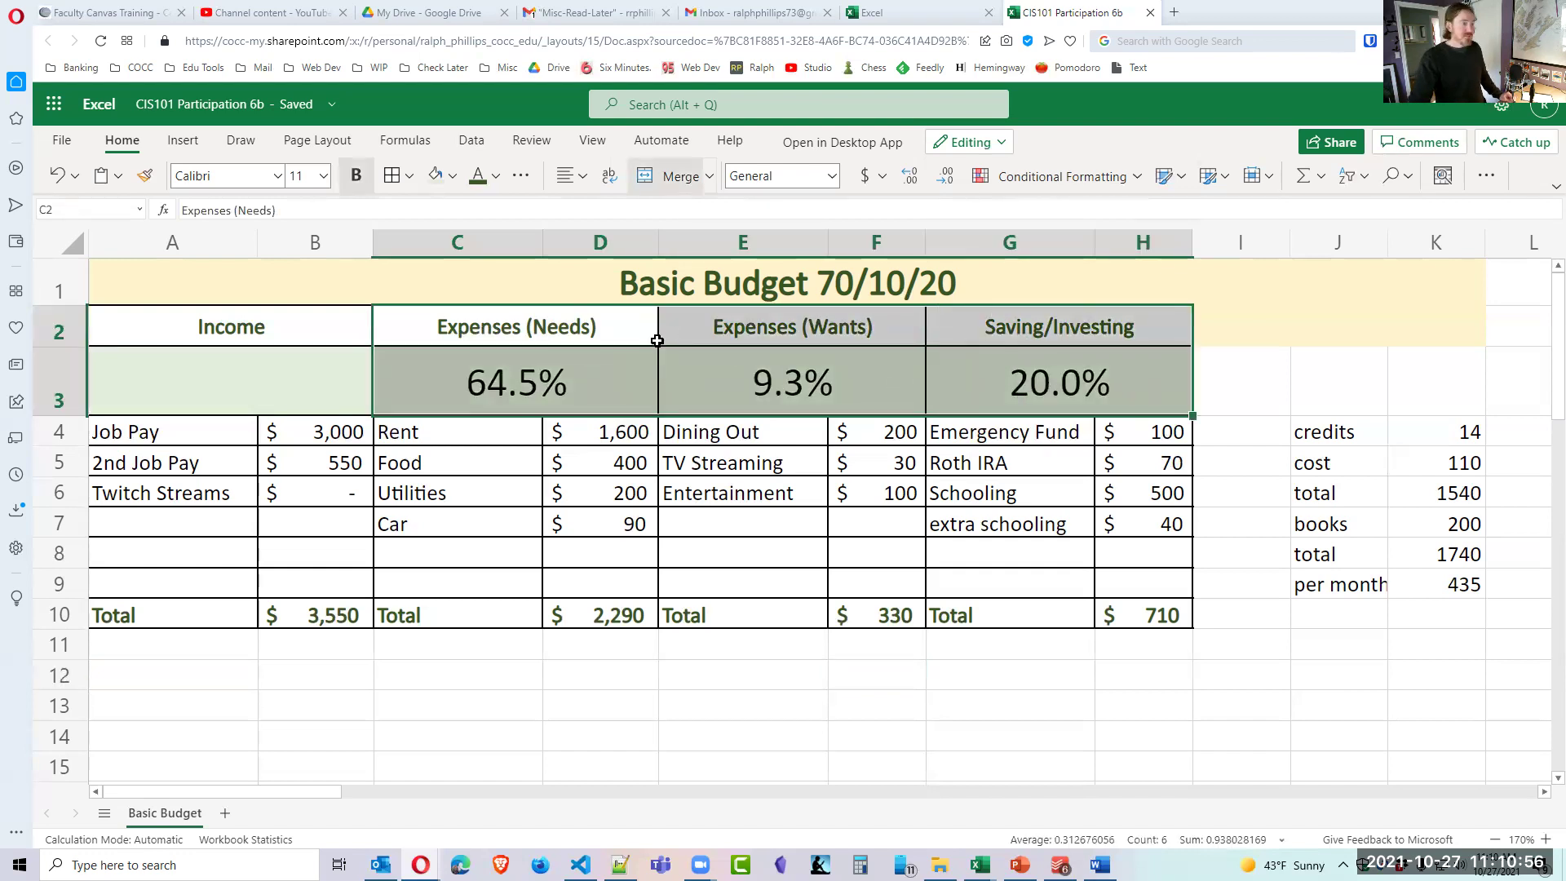
left_click_drag(499, 328, 1050, 384)
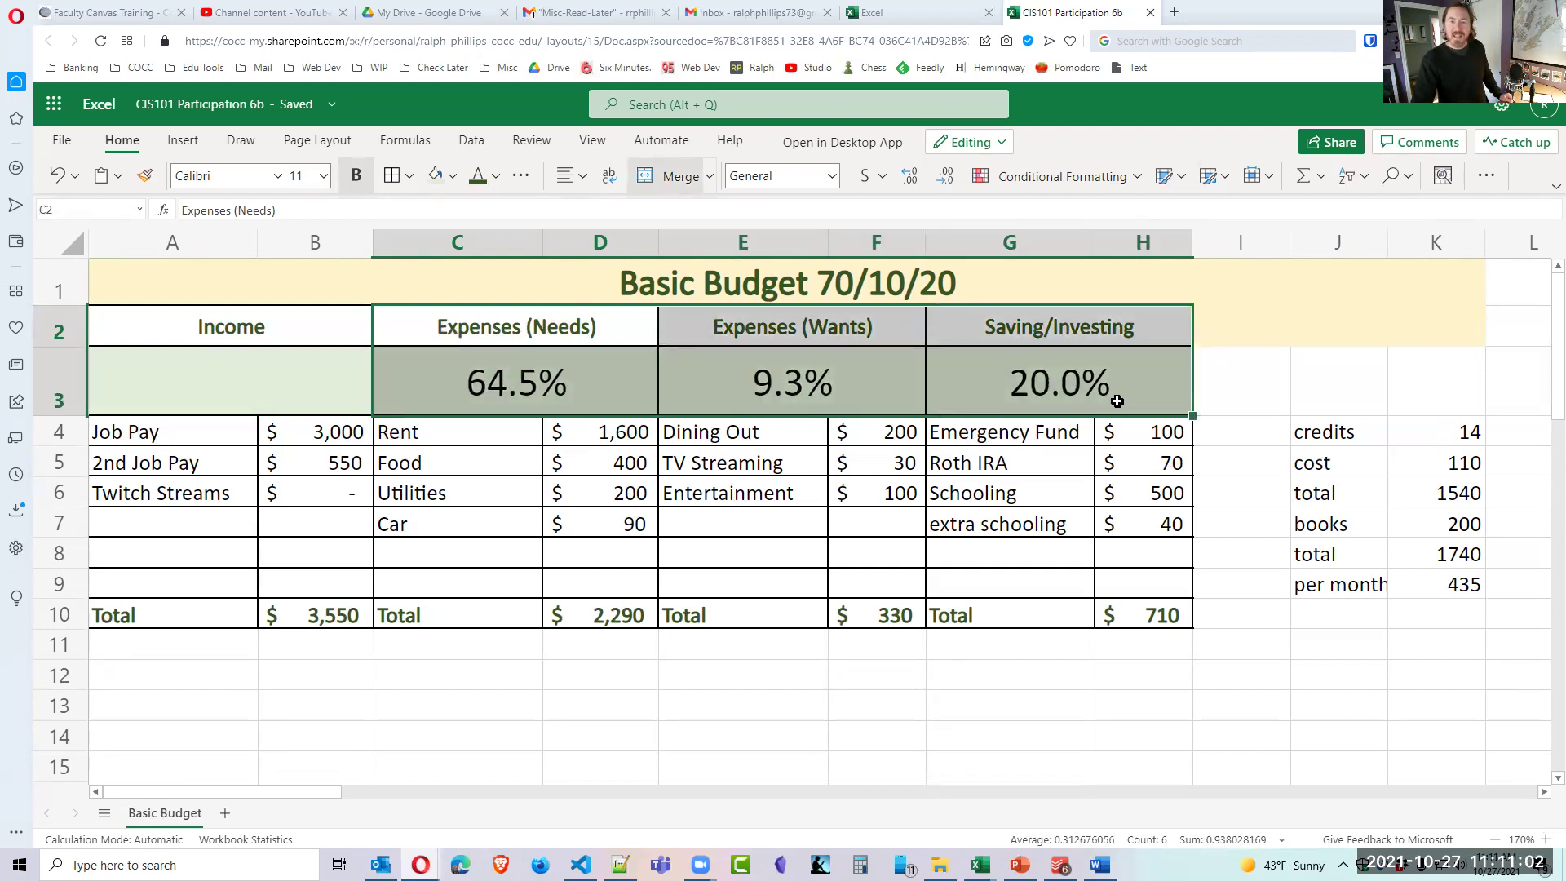
left_click_drag(527, 327, 1049, 398)
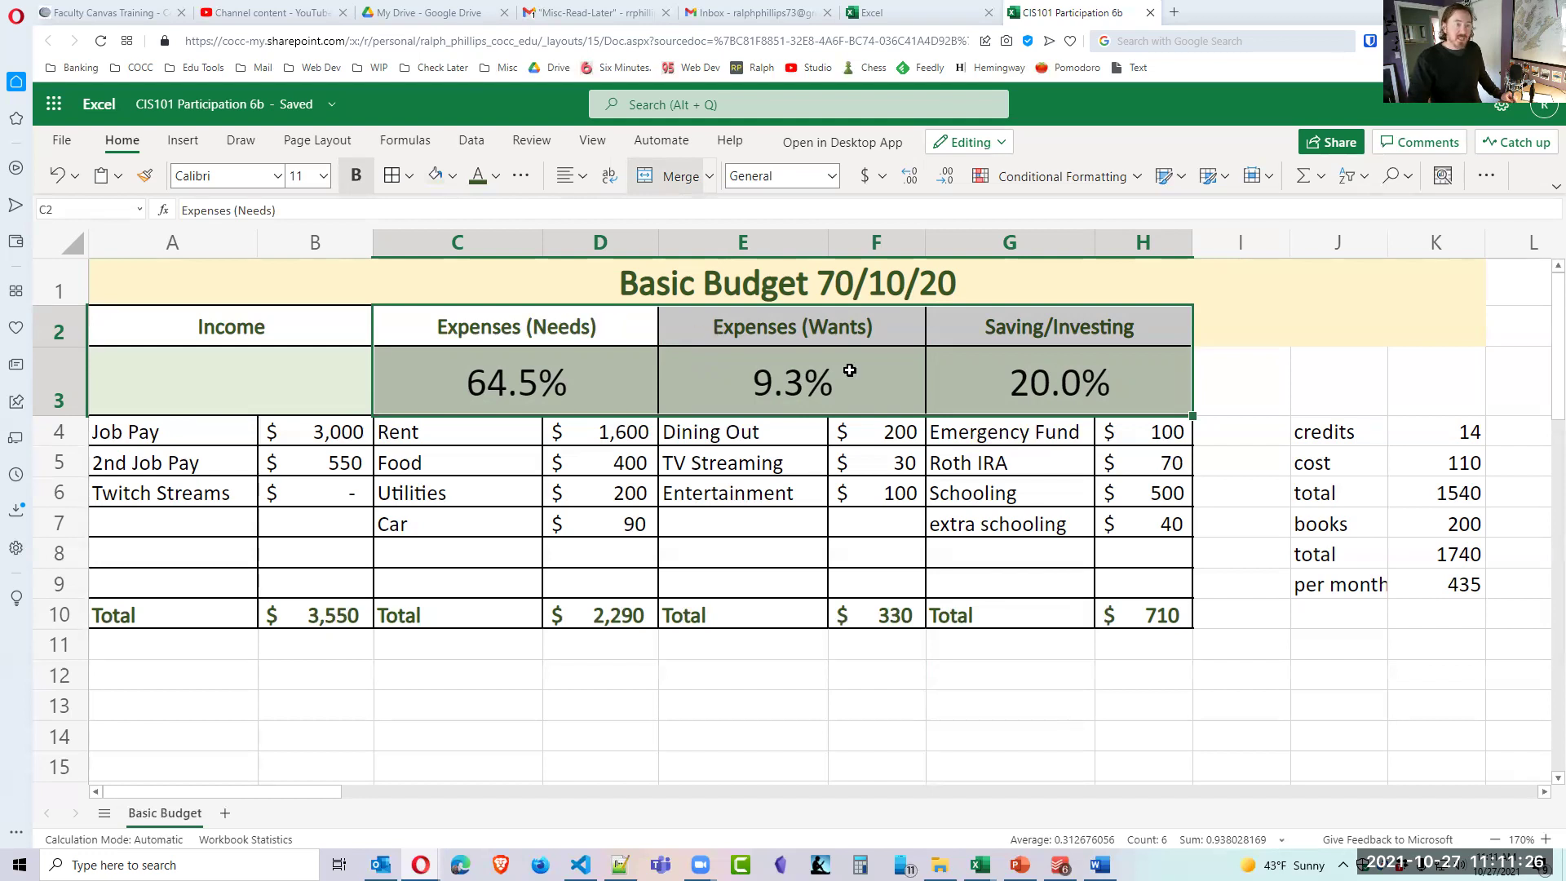
left_click(181, 142)
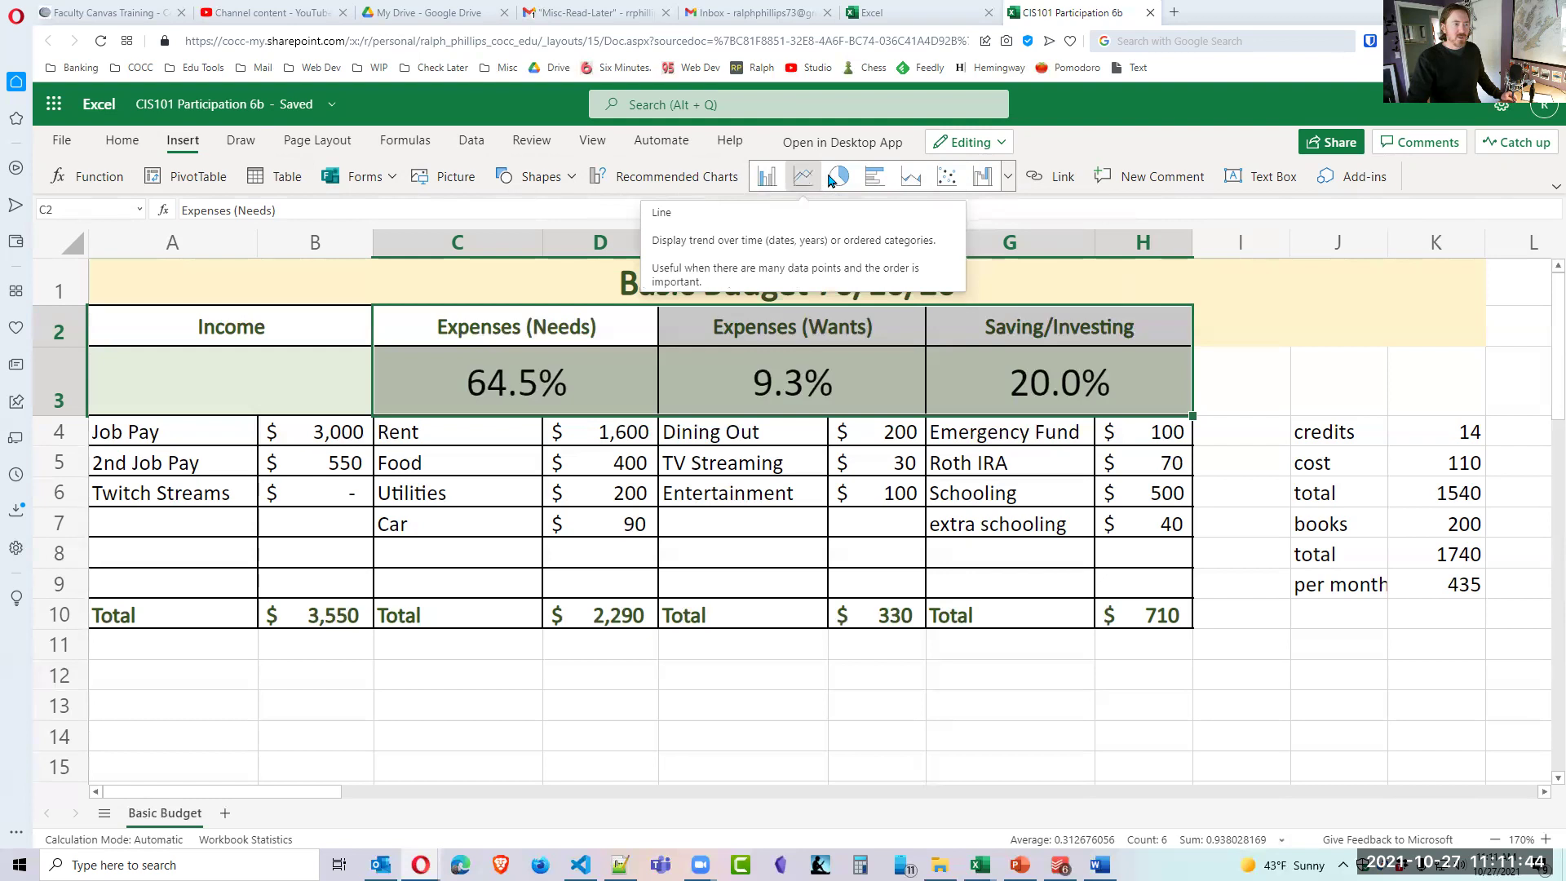
left_click(1008, 186)
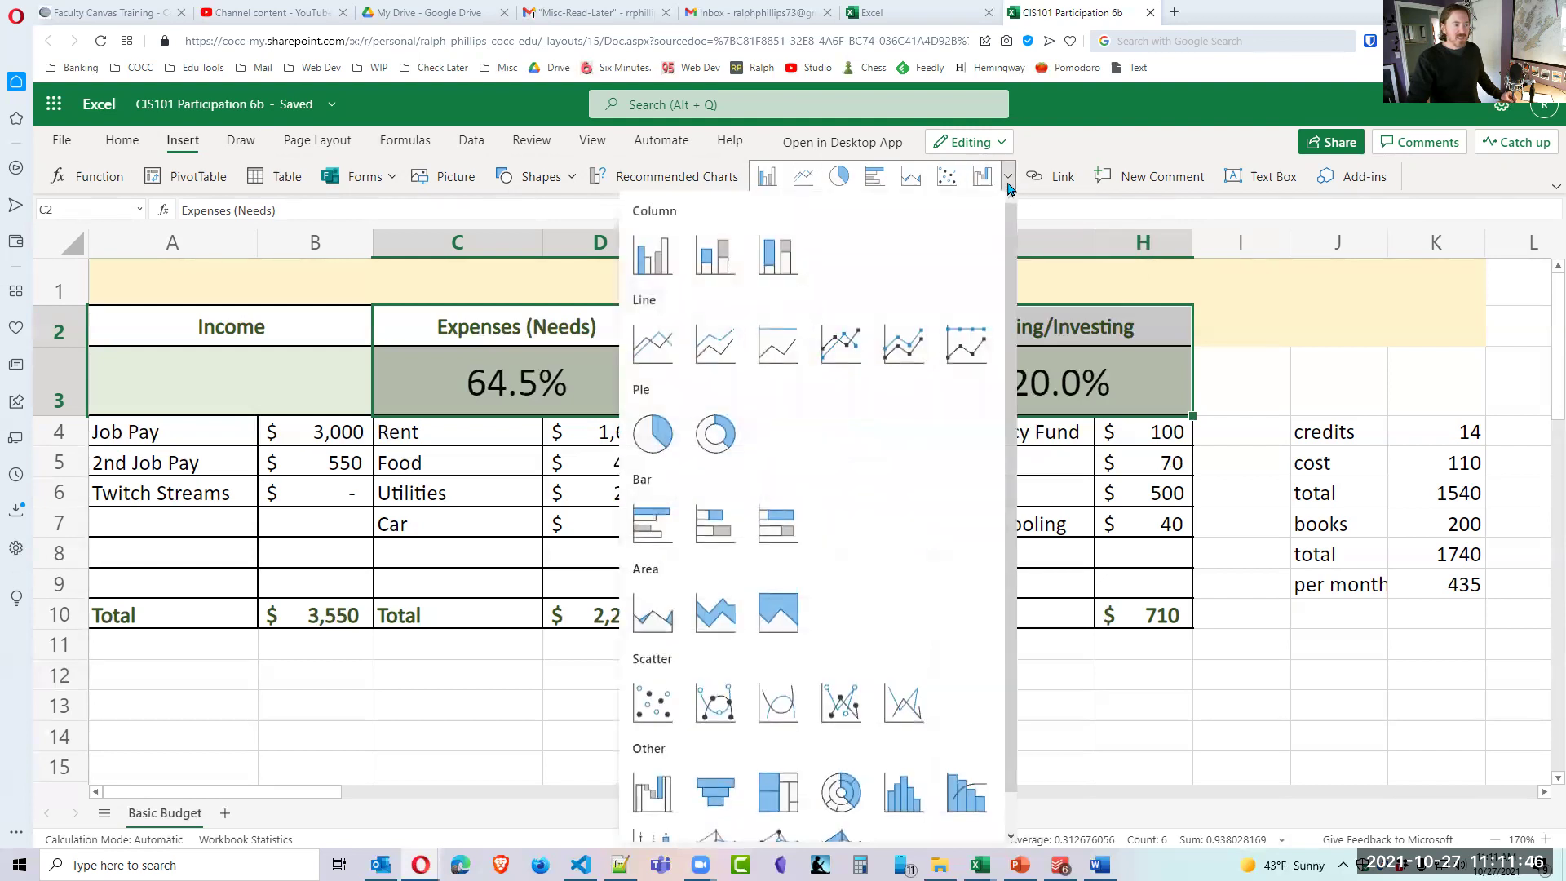
left_click(703, 438)
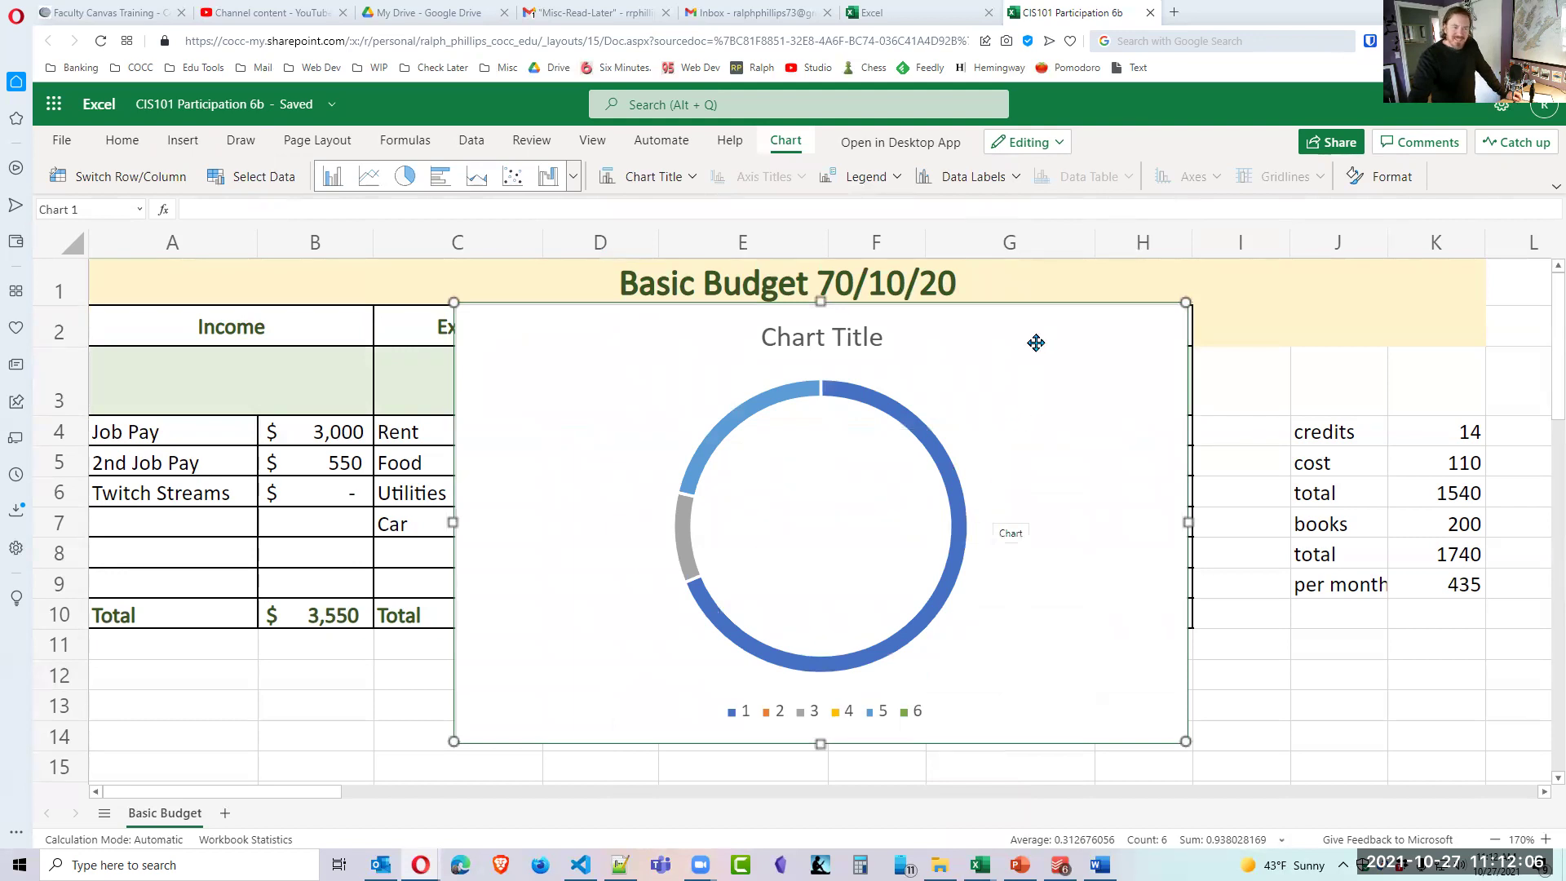
left_click_drag(1035, 342, 1370, 326)
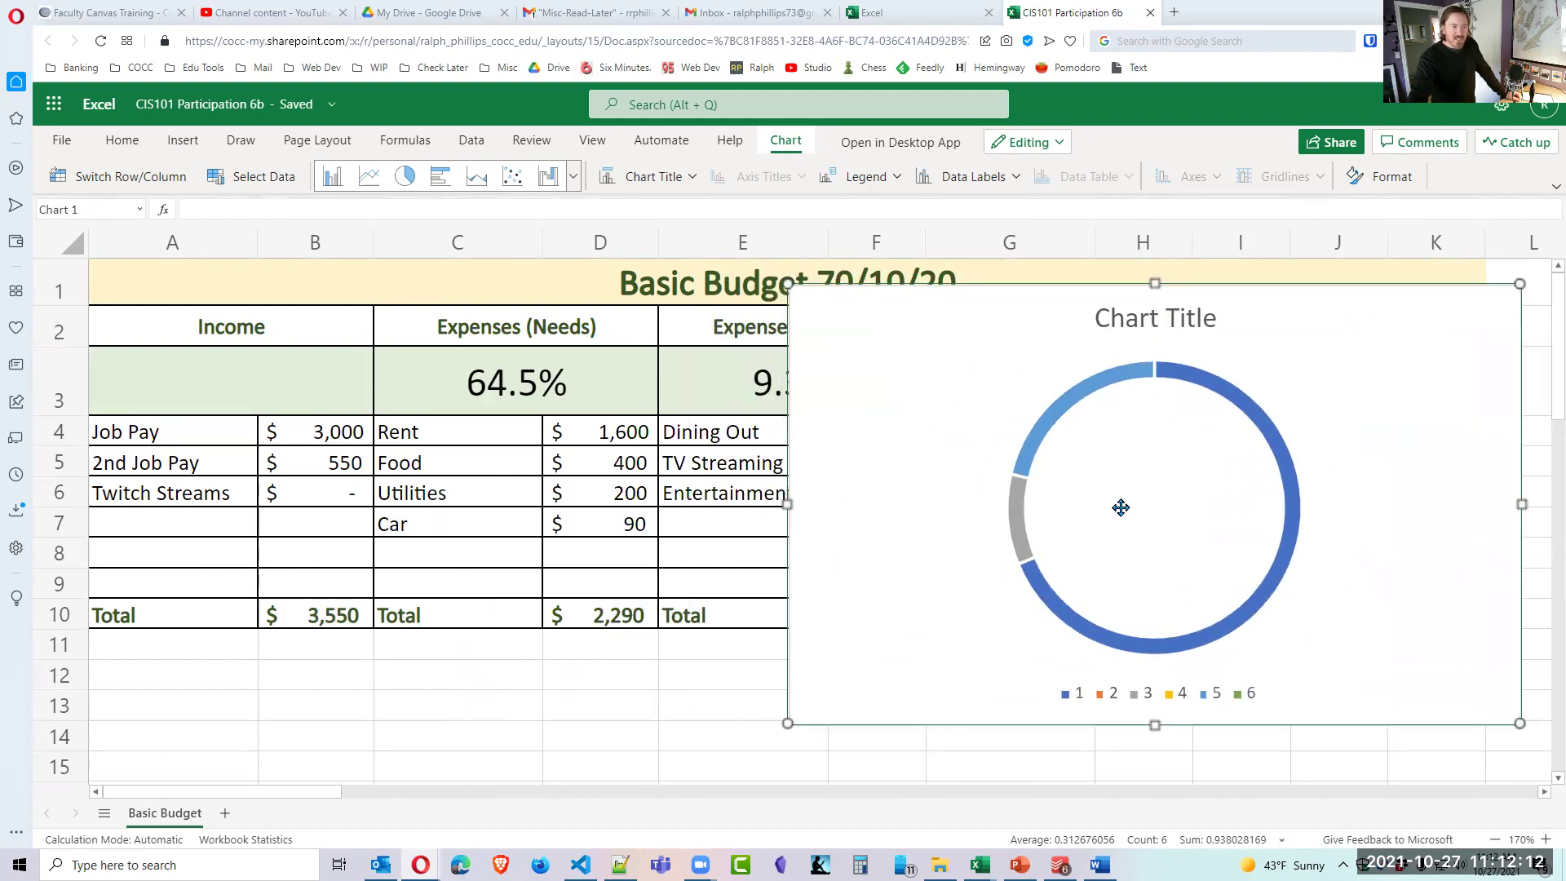
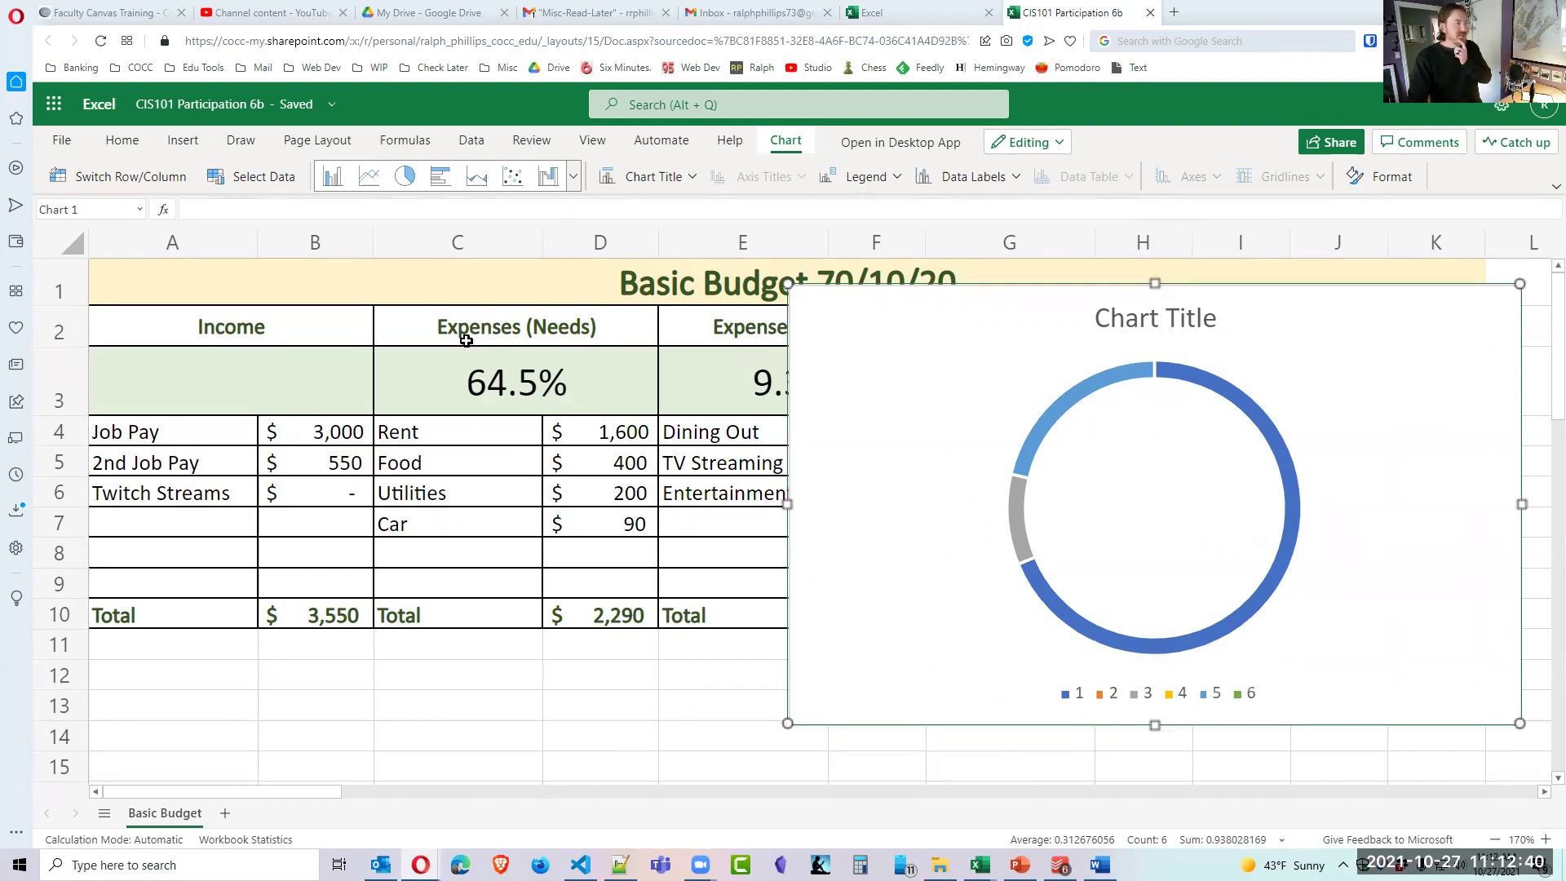
Try switching the doughnut chart's rows and columns, and delete the chart after checking its data range.
left_click(127, 184)
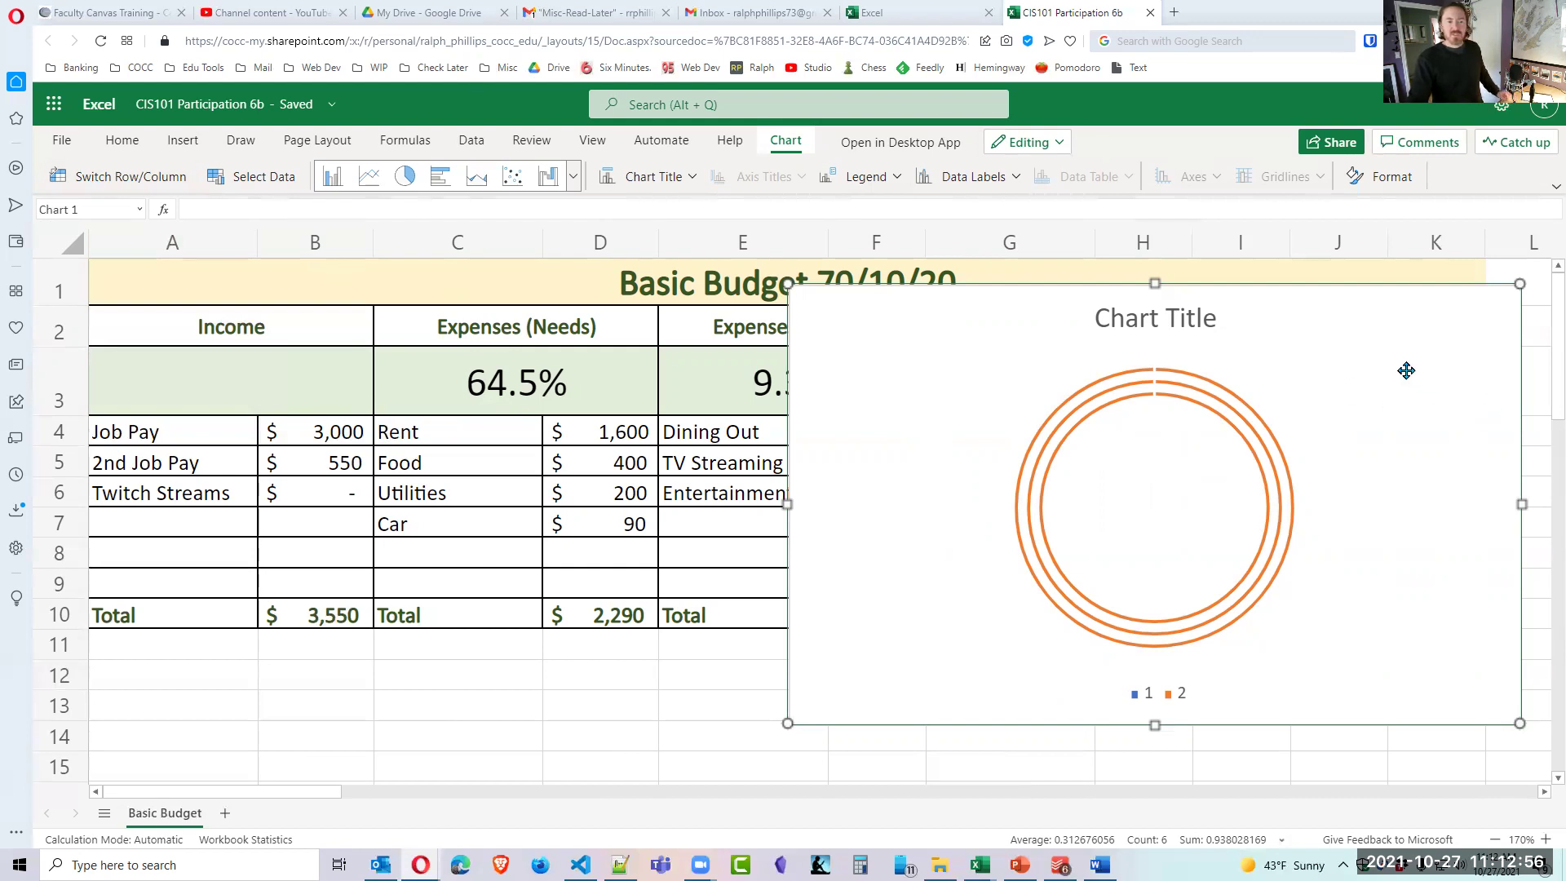
left_click(274, 186)
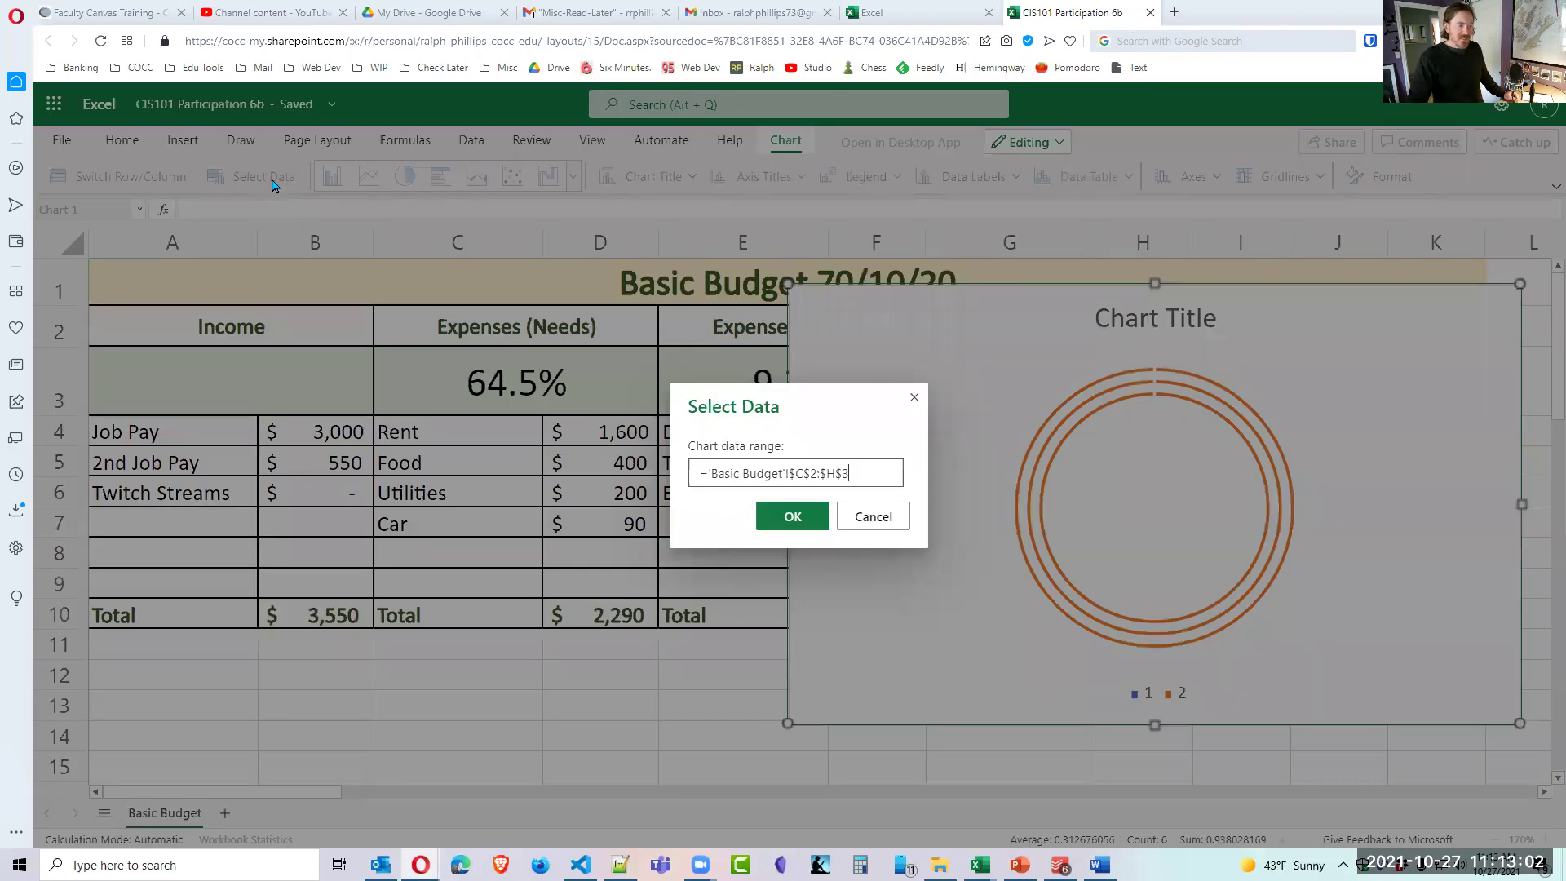
left_click(871, 521)
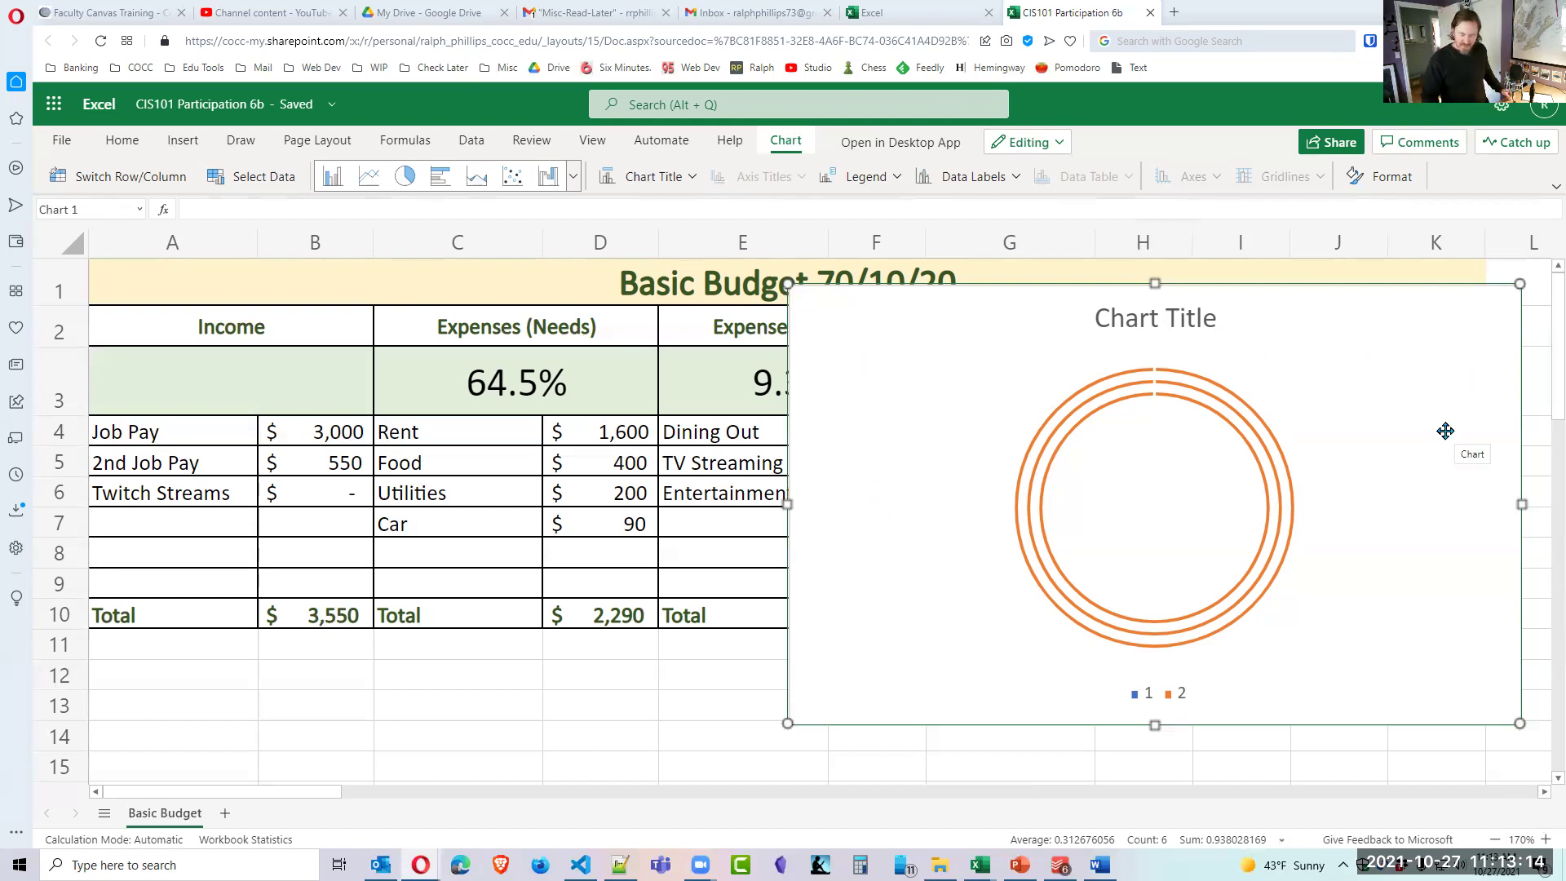
key("Delete")
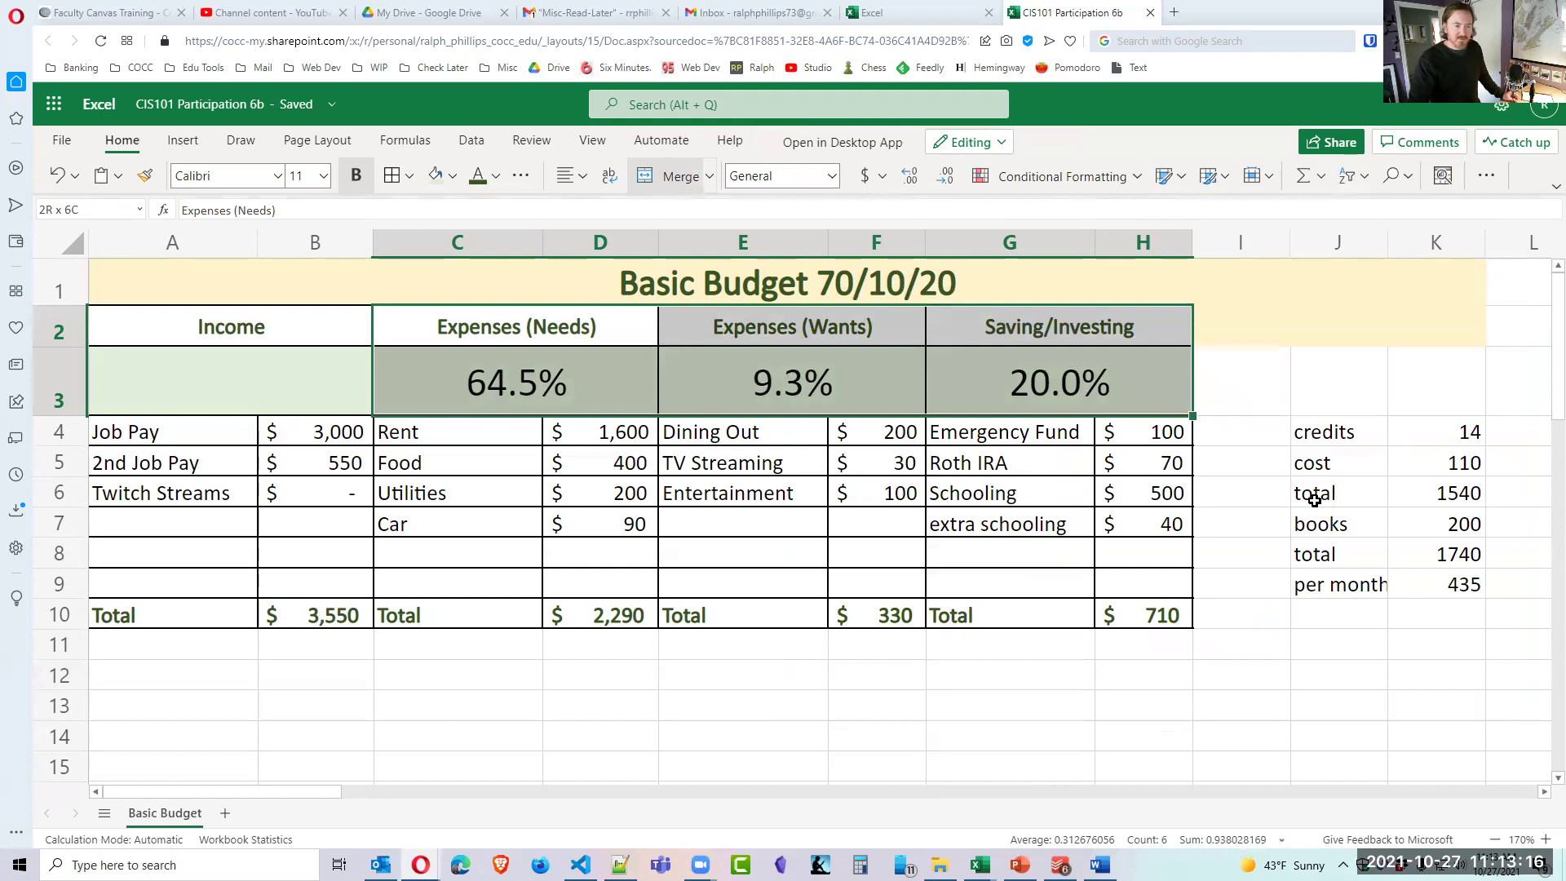
Enter the labels Expenses (Needs) in C13 and Expenses (Wants) in C14, below the budget table.
left_click(1183, 695)
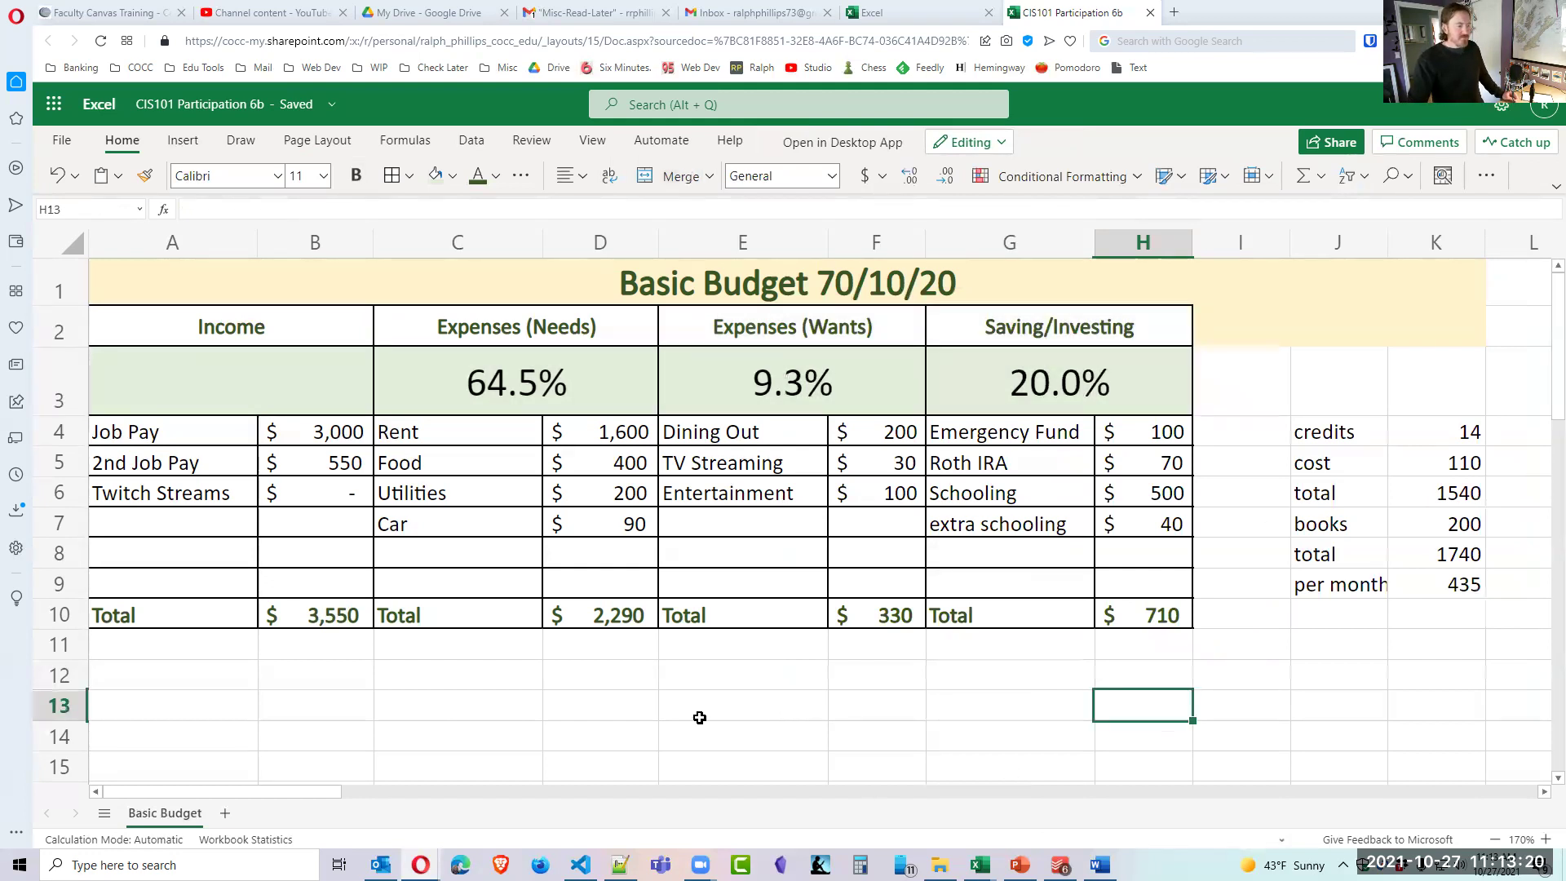
scroll(668, 693, "down", 1)
scroll(667, 685, "up", 1)
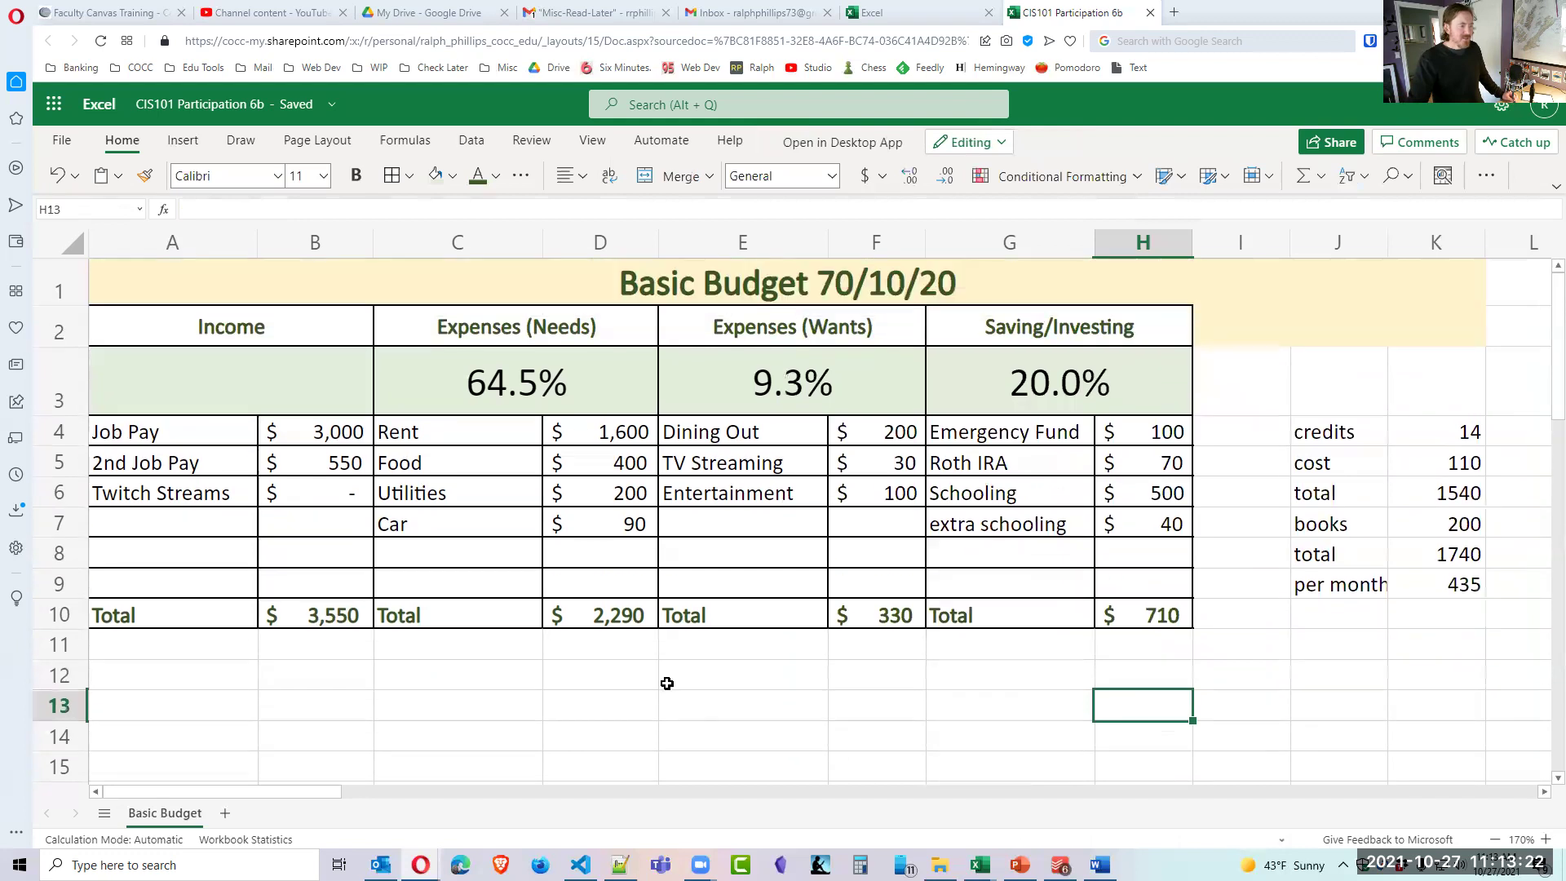
left_click(491, 709)
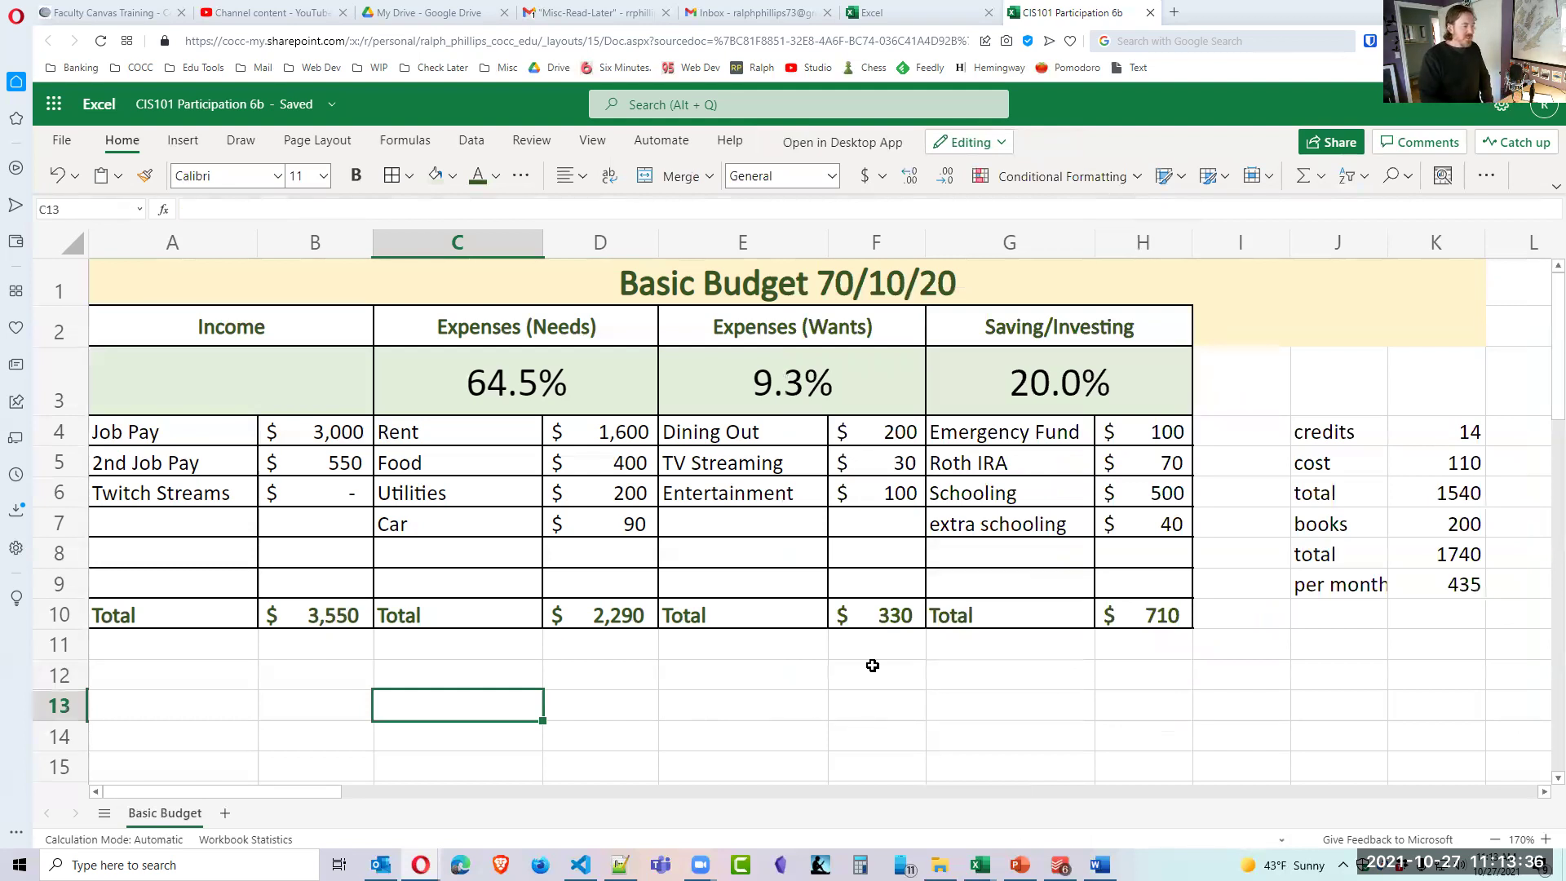
type("E")
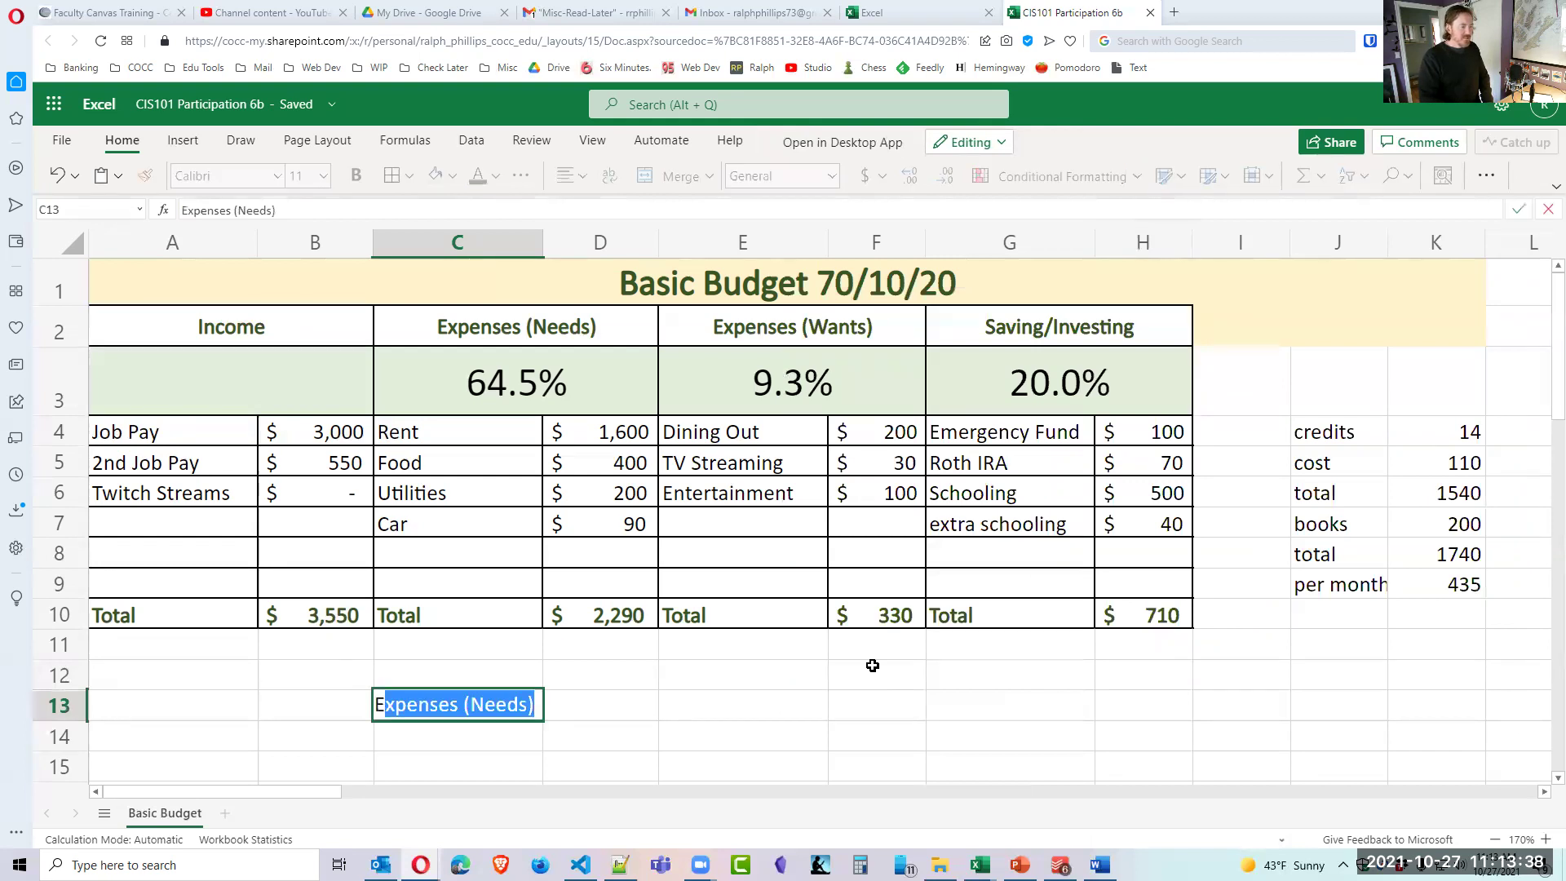
key("Return")
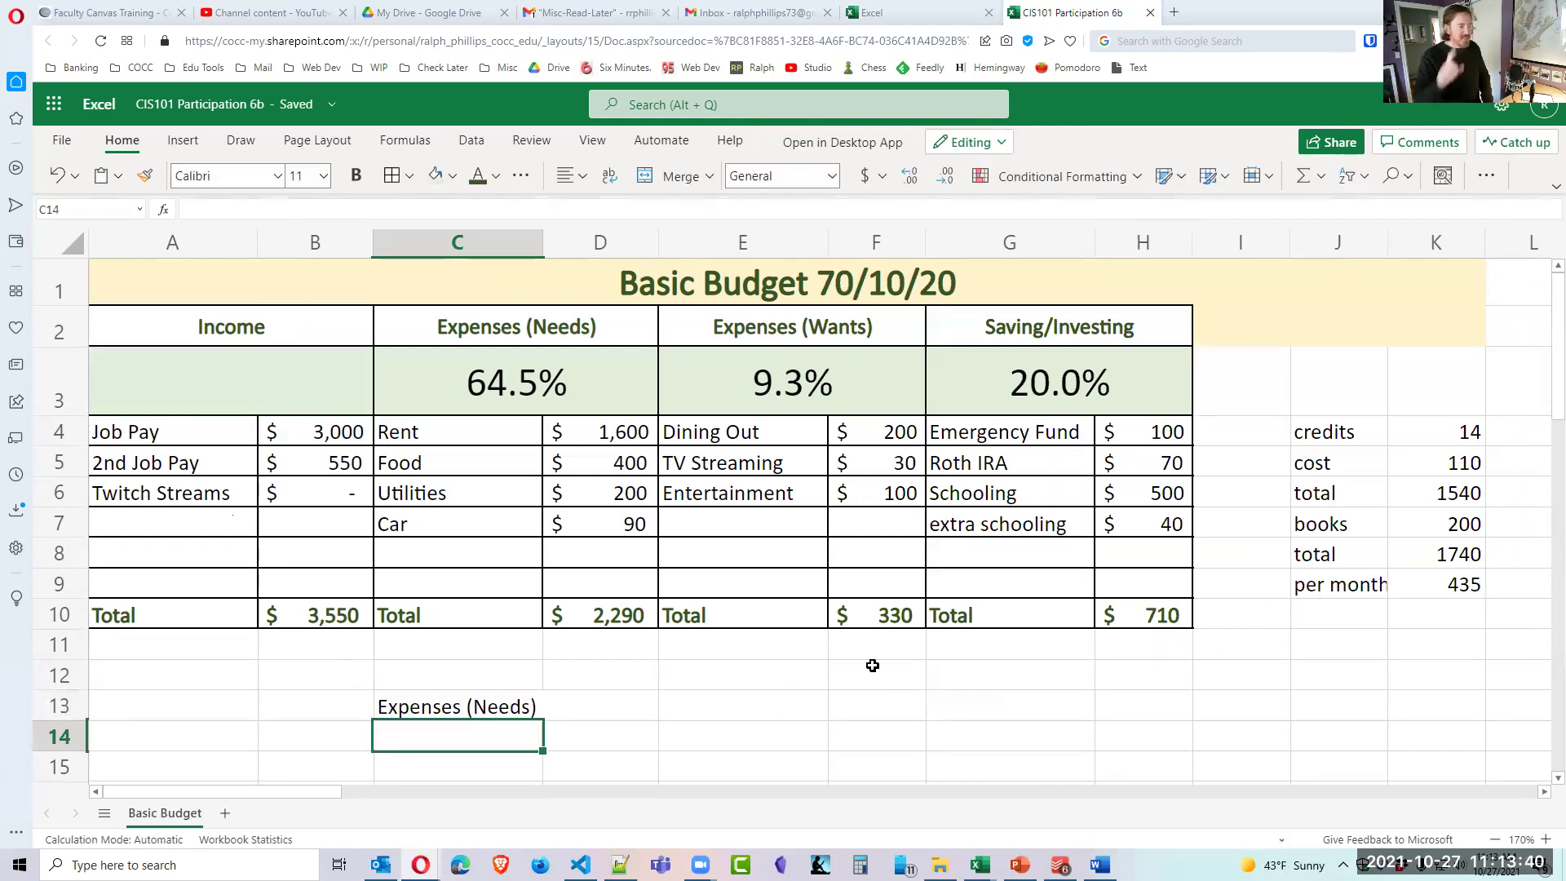
left_click(448, 711)
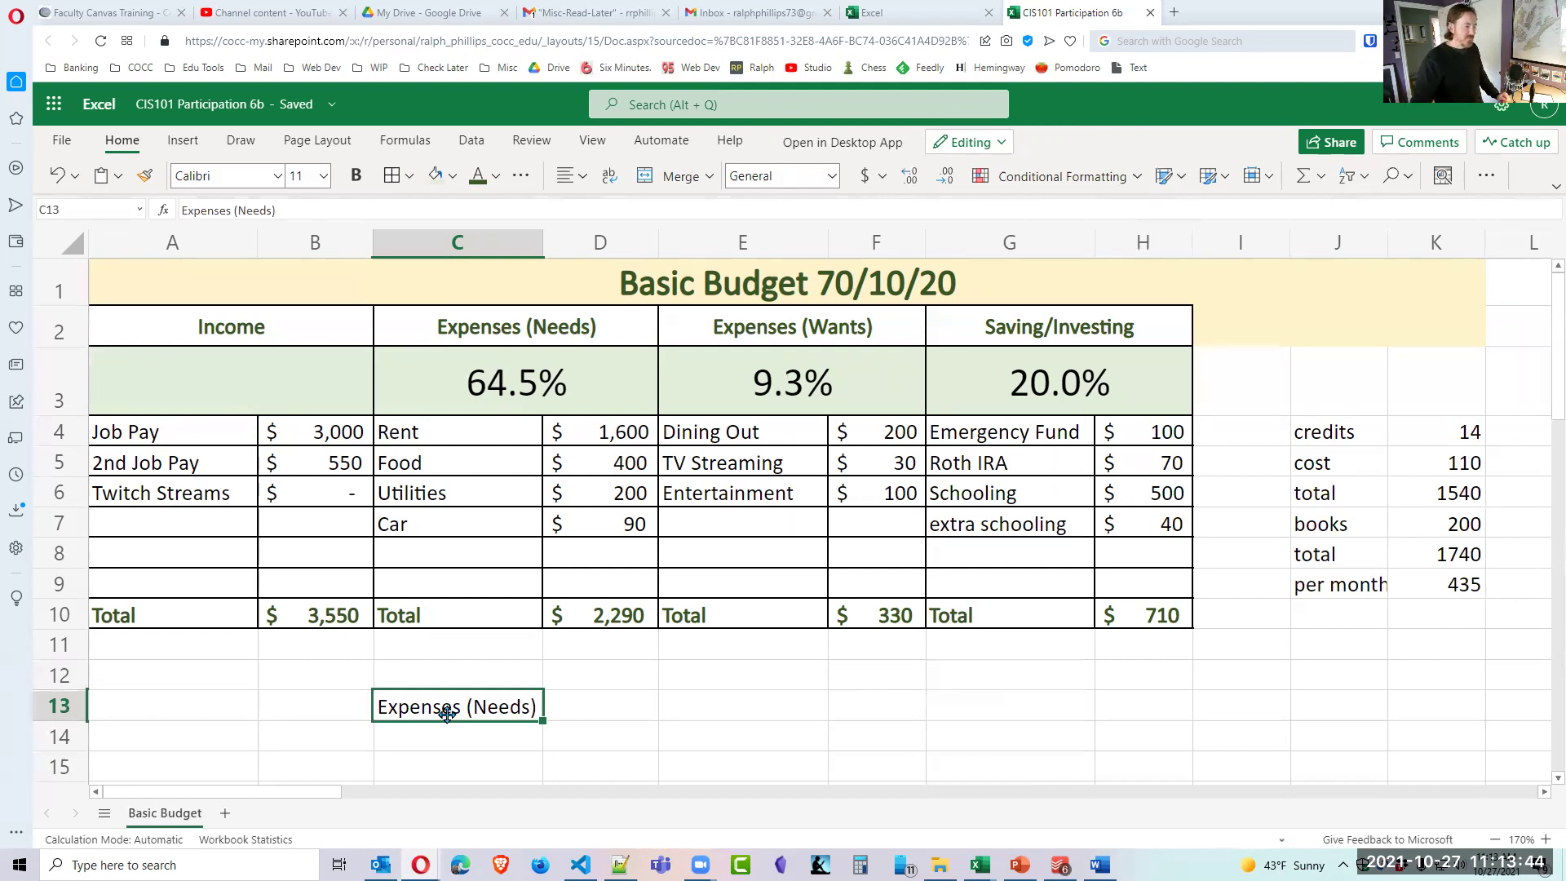
left_click(445, 750)
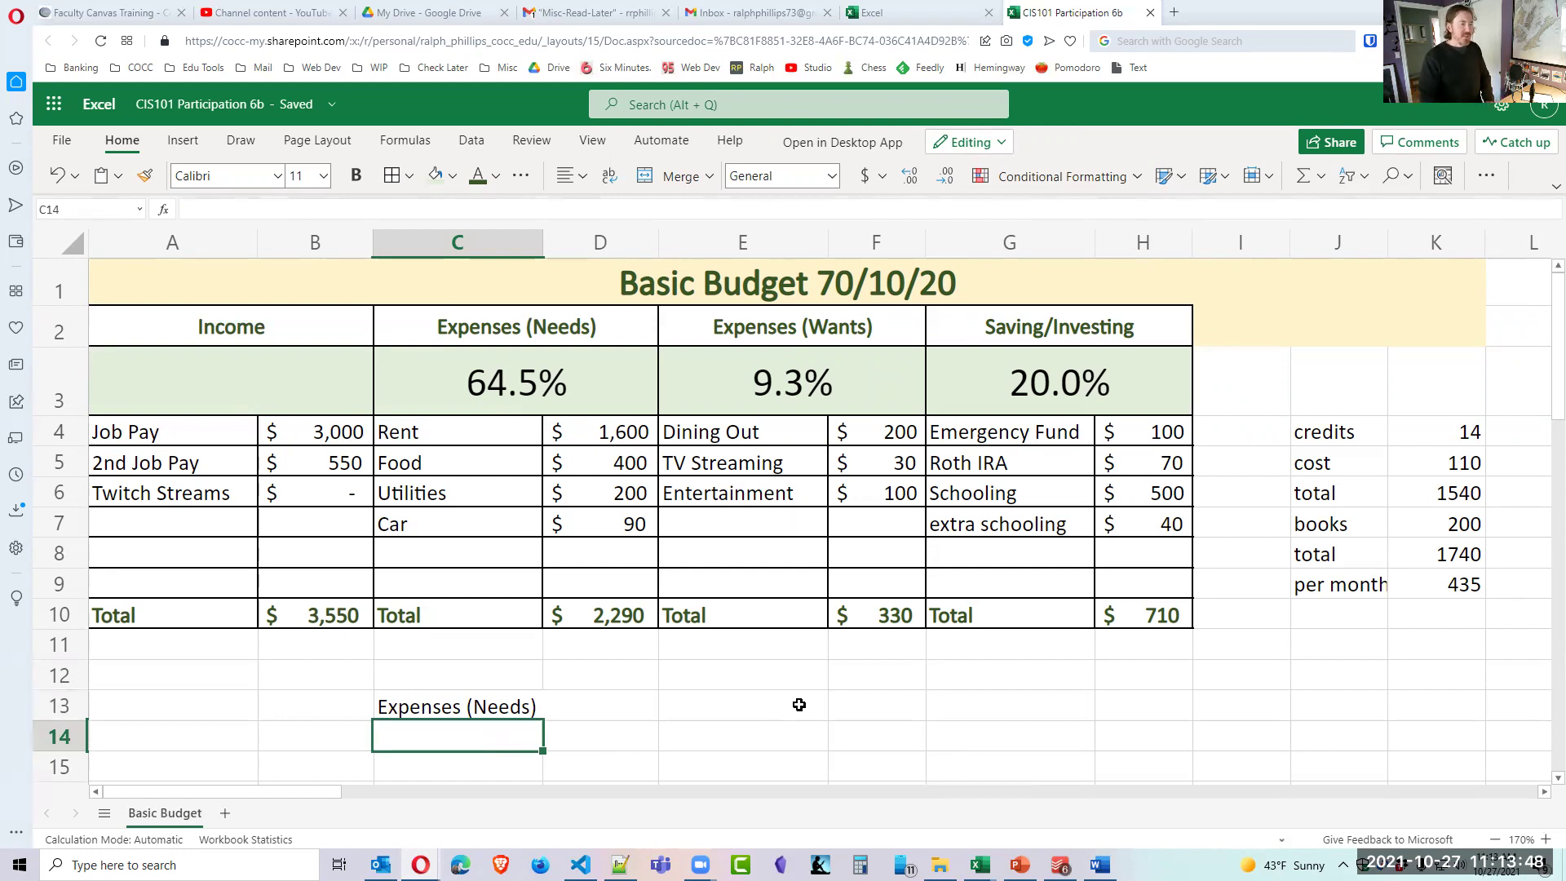
type("Expenses (Wants)")
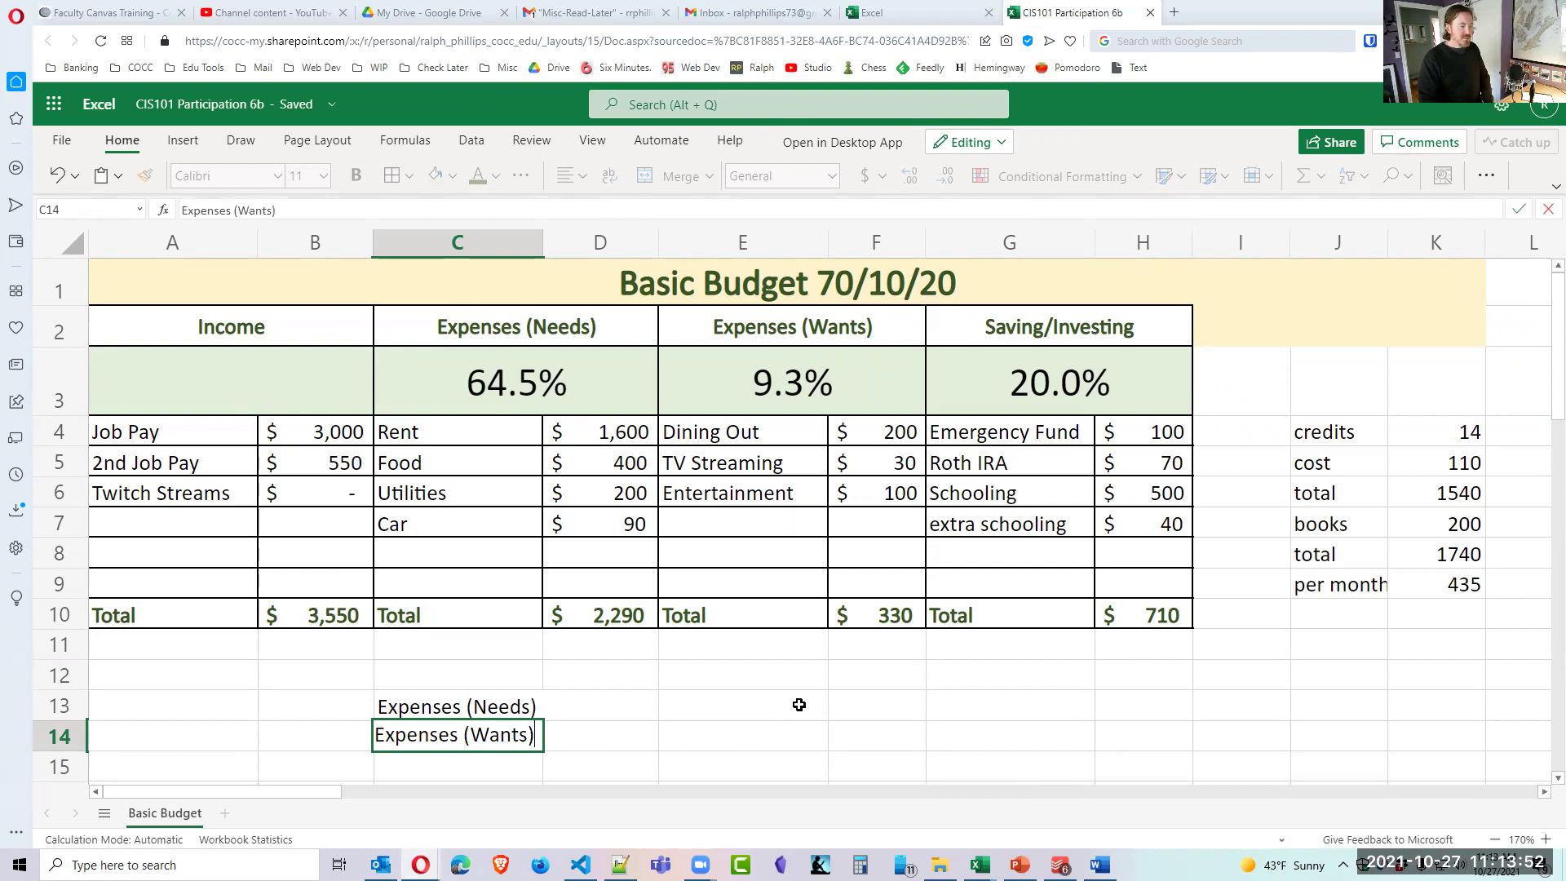
key("Return")
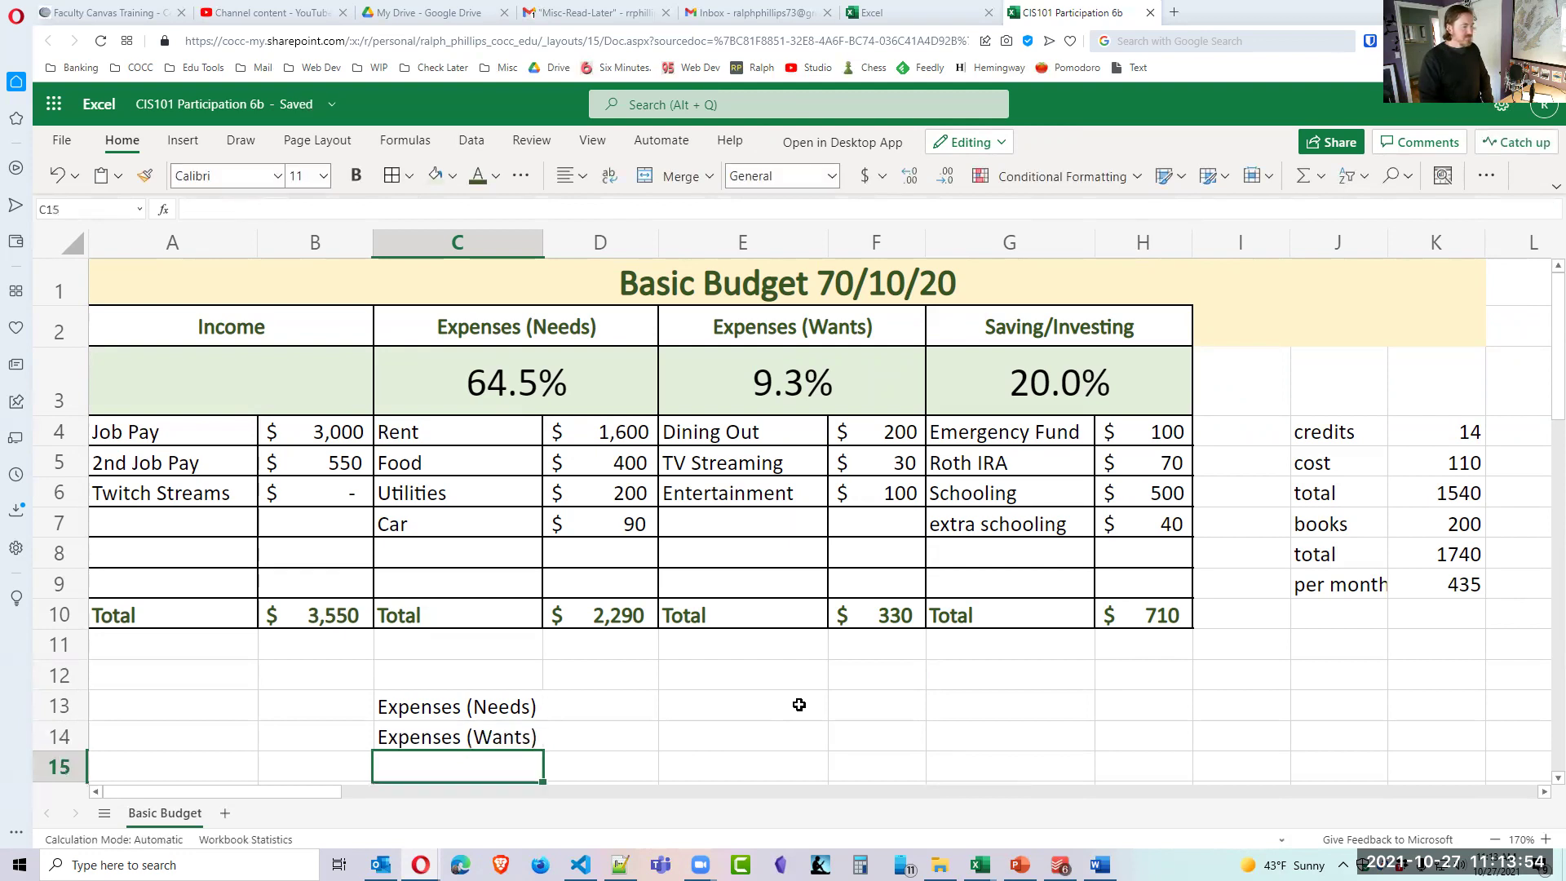
Label C13:C15 with the short category names Needs, Wants and Saving, replacing the existing entries.
left_click(455, 706)
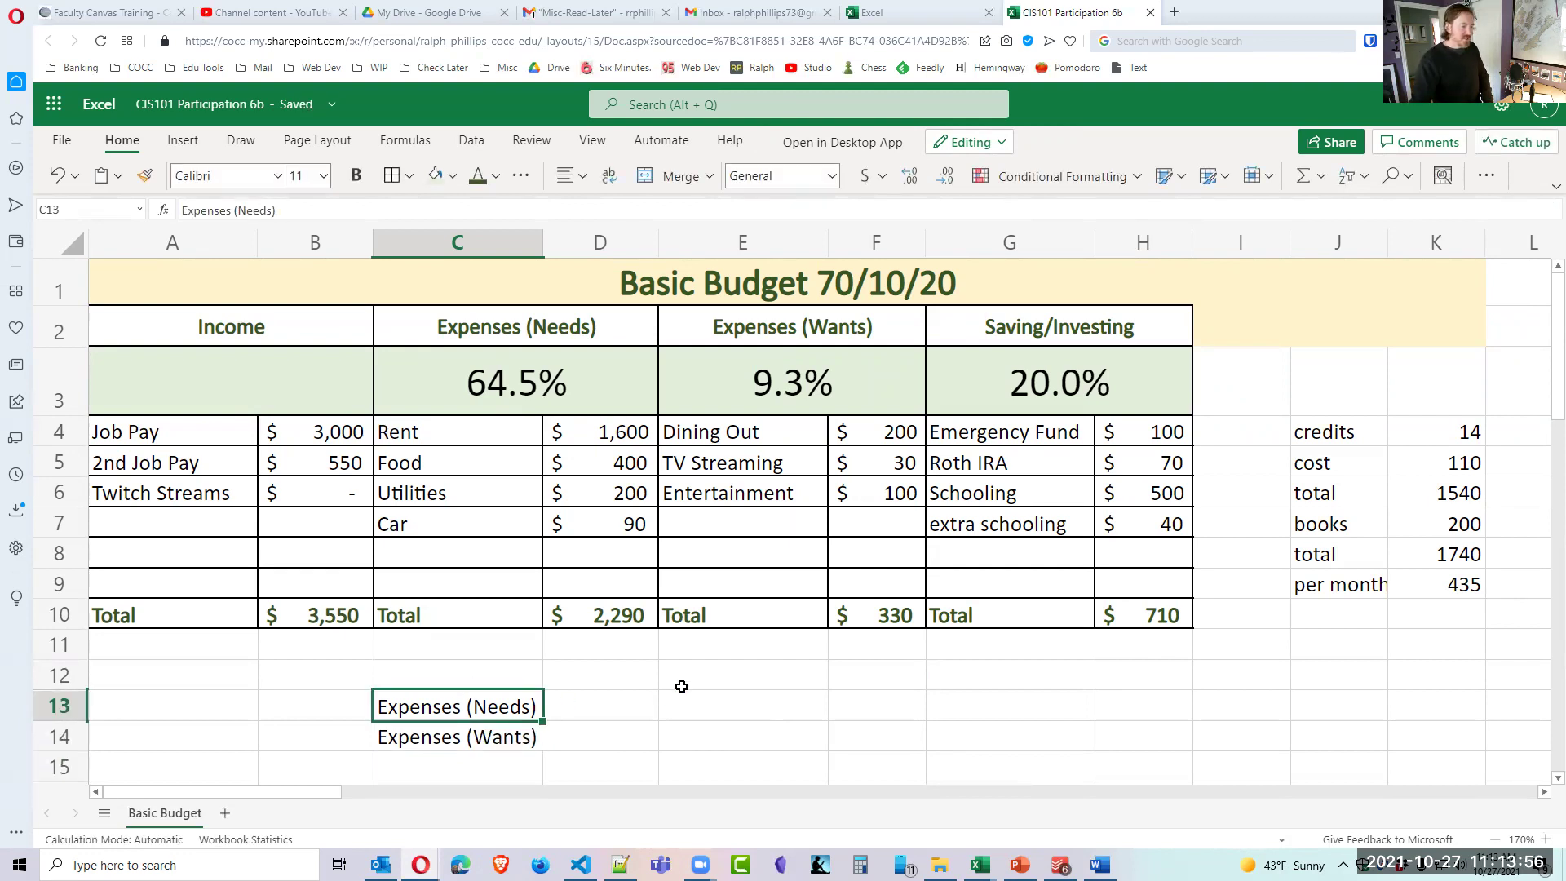
type("Needs")
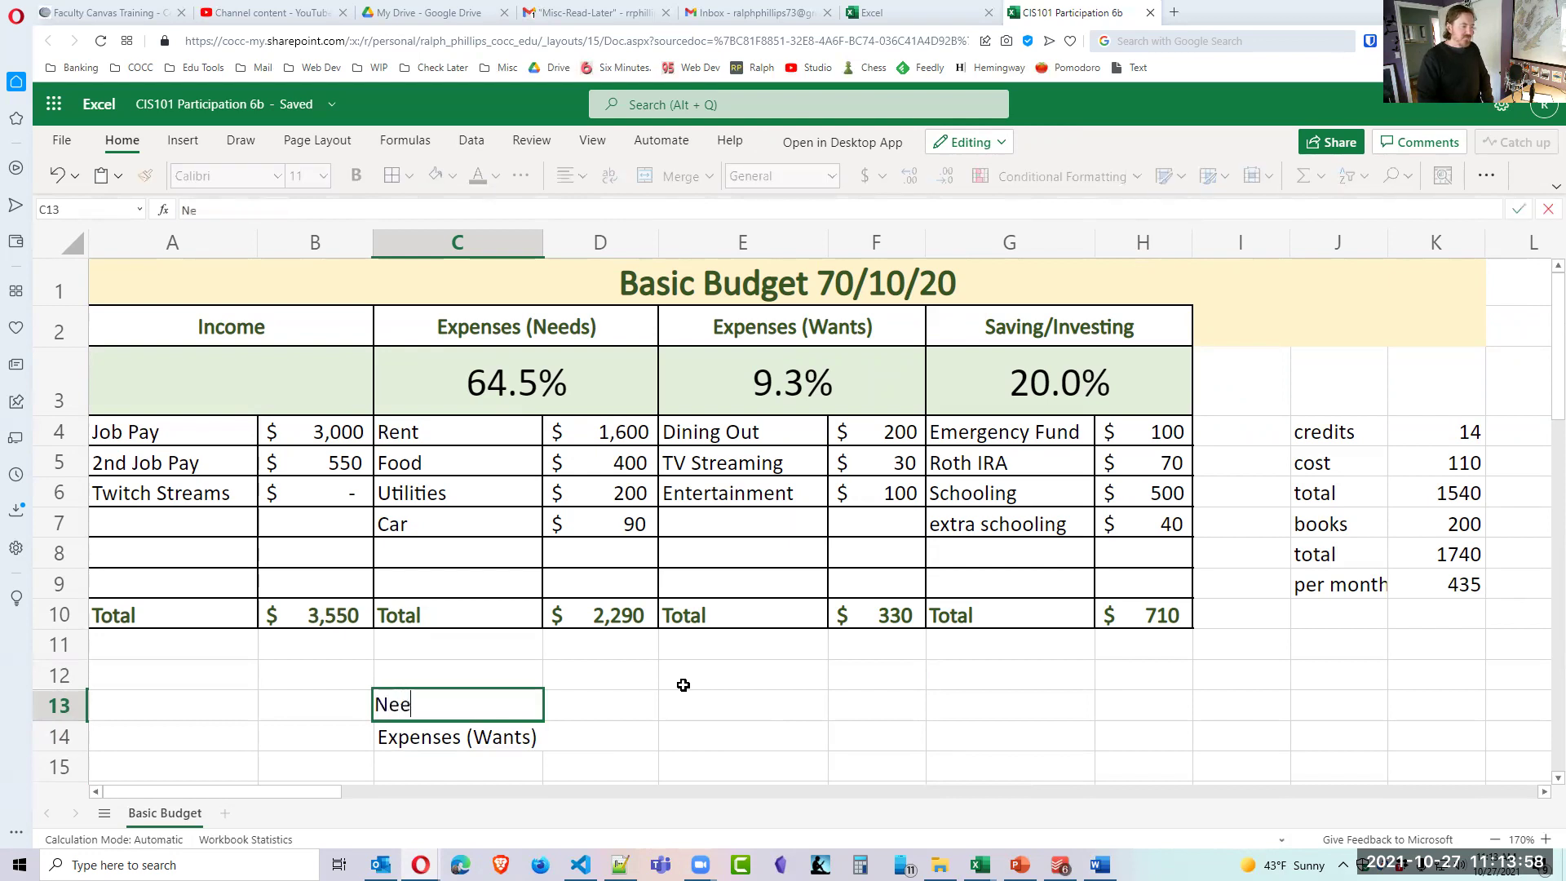
key("Return")
type("Wants")
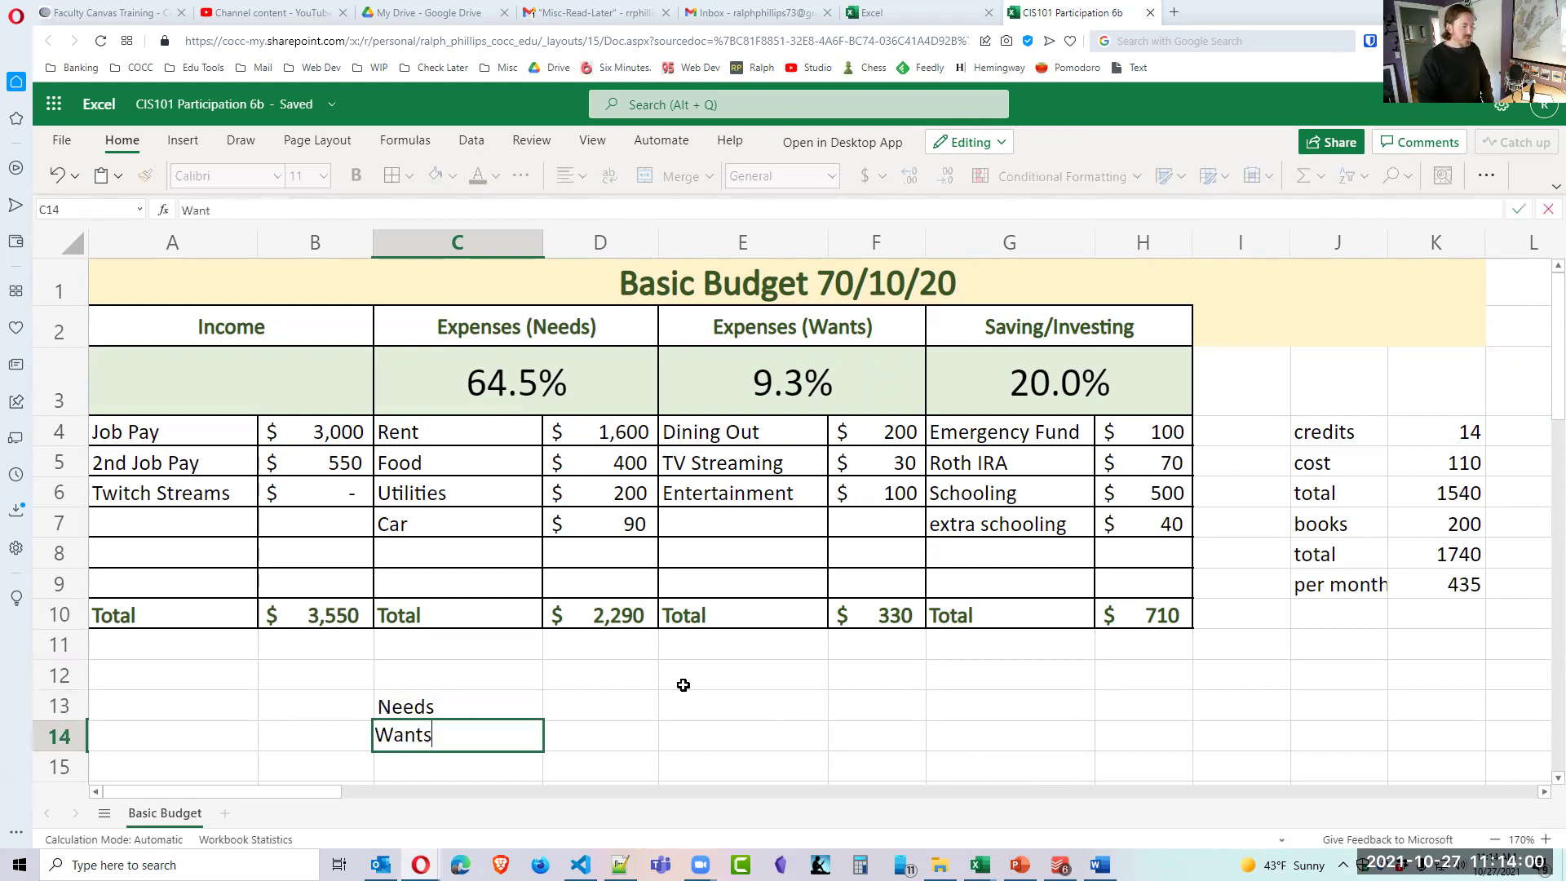
key("Return")
type("Saving")
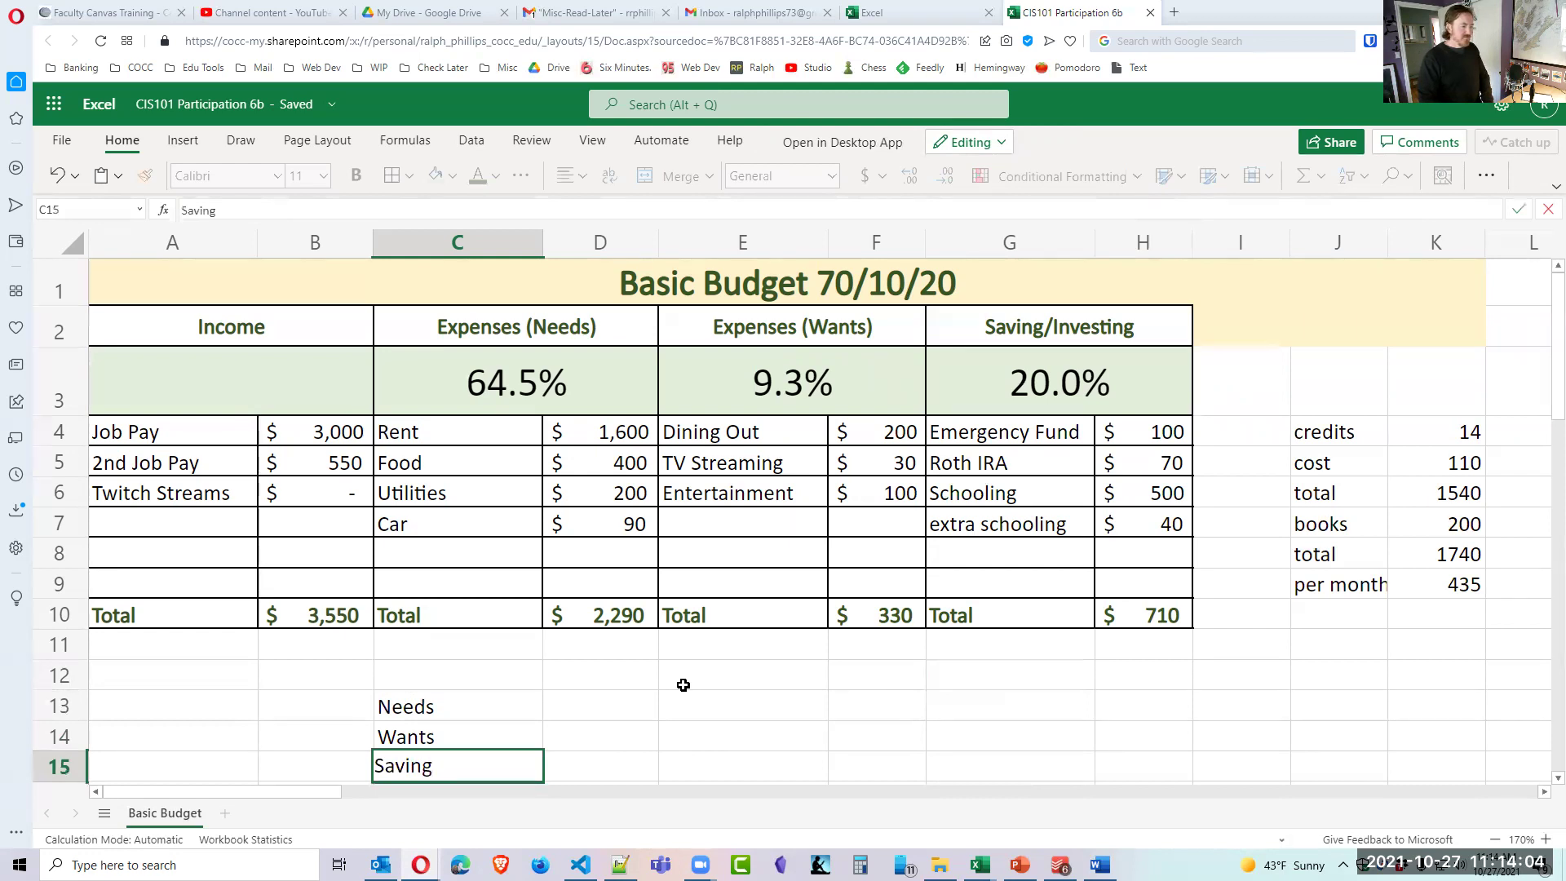
key("Return")
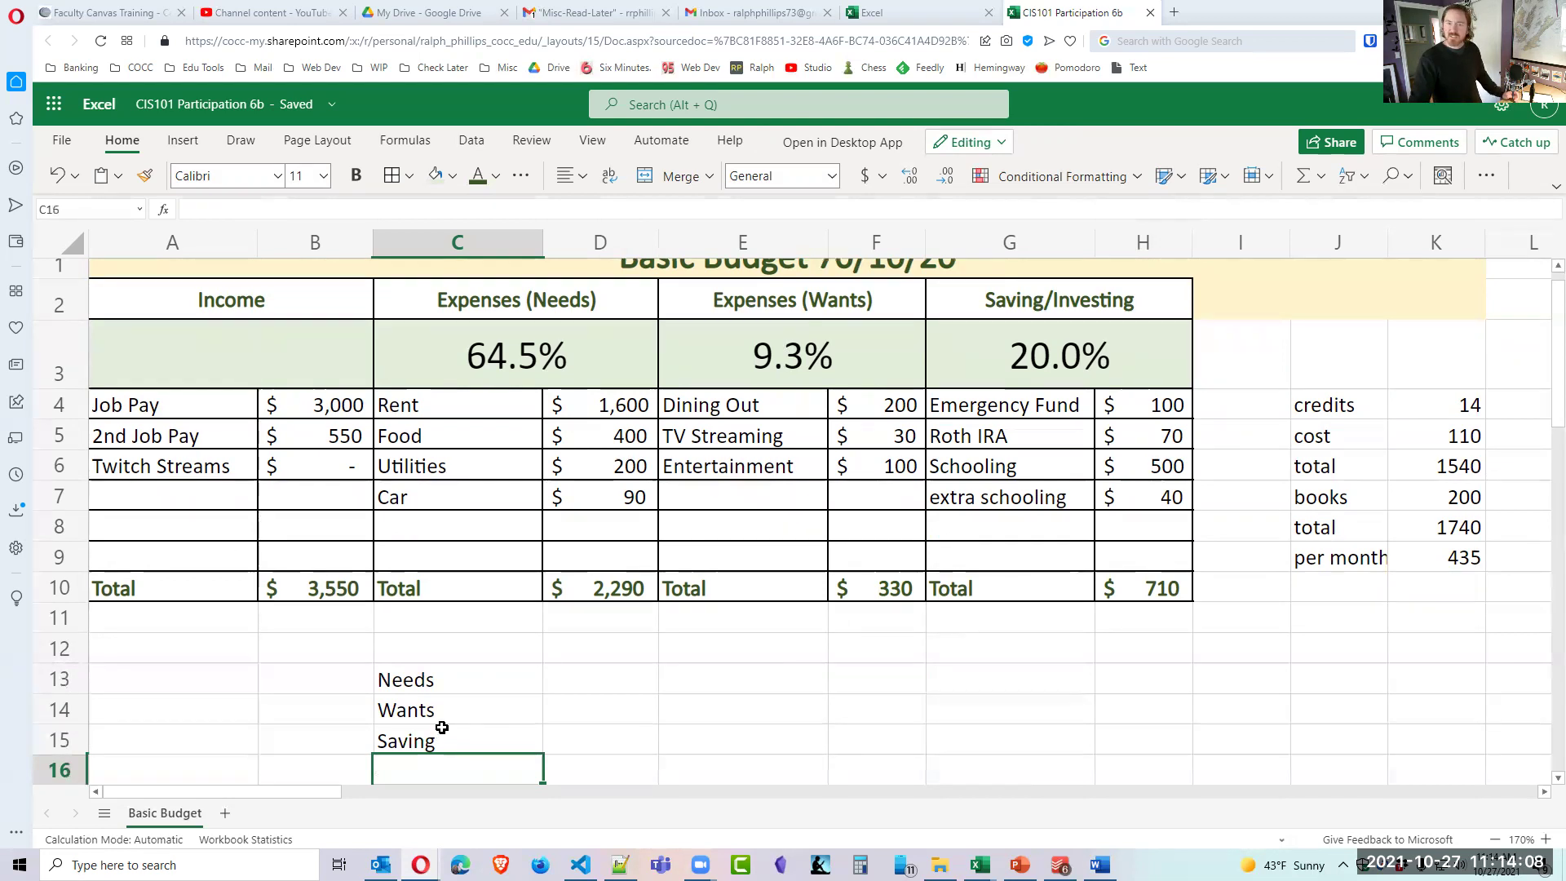
Compare the headings and percentages in C2:H3 with the category labels in C13:C15 and the empty cells beside them.
left_click(621, 682)
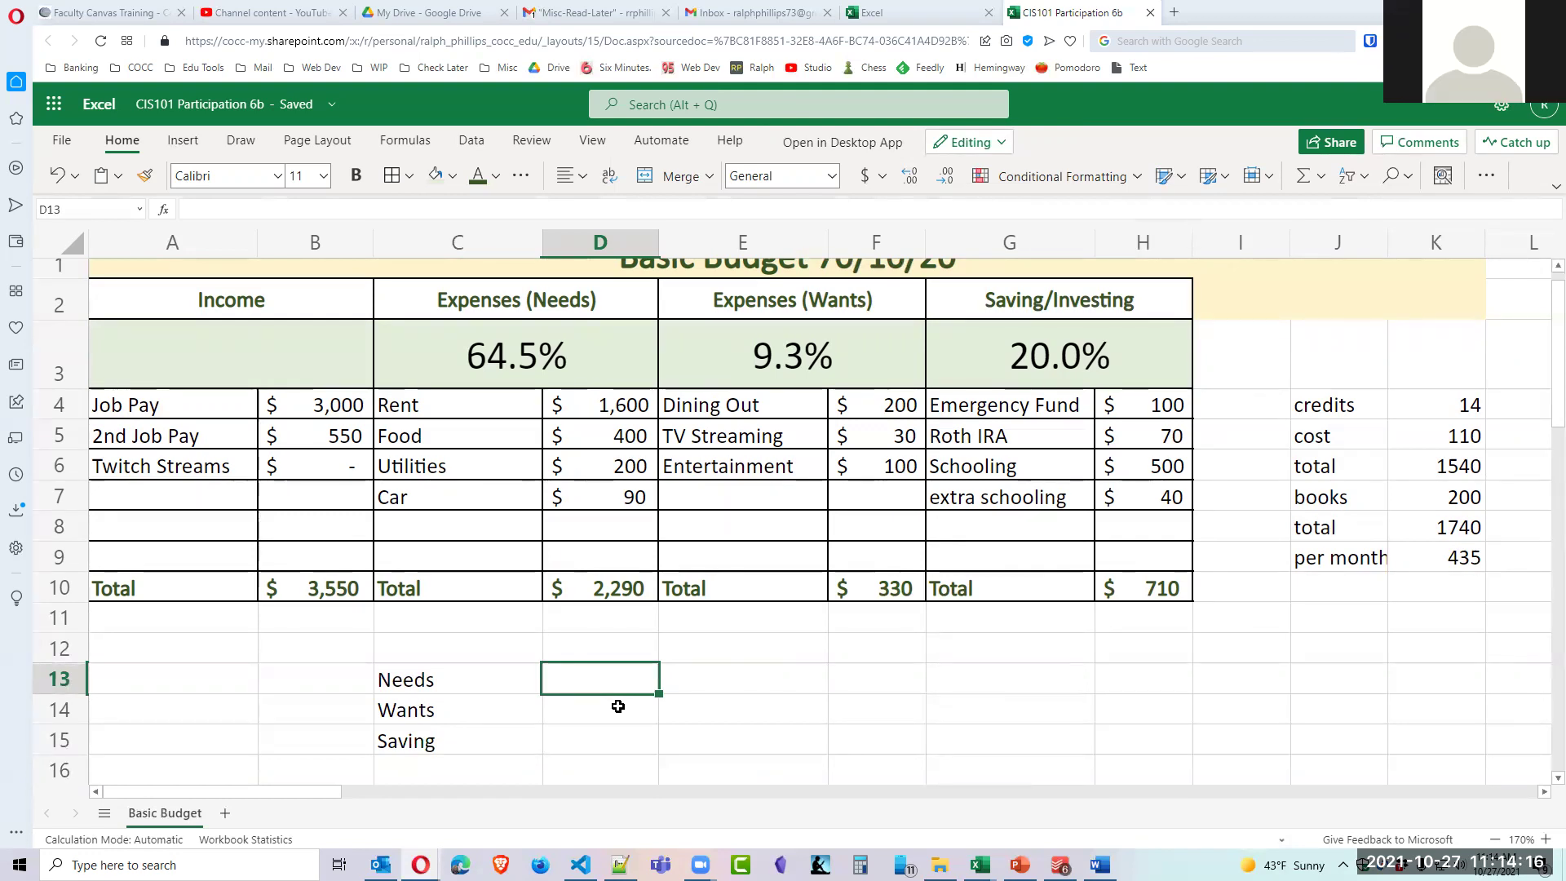
scroll(726, 711, "up", 1)
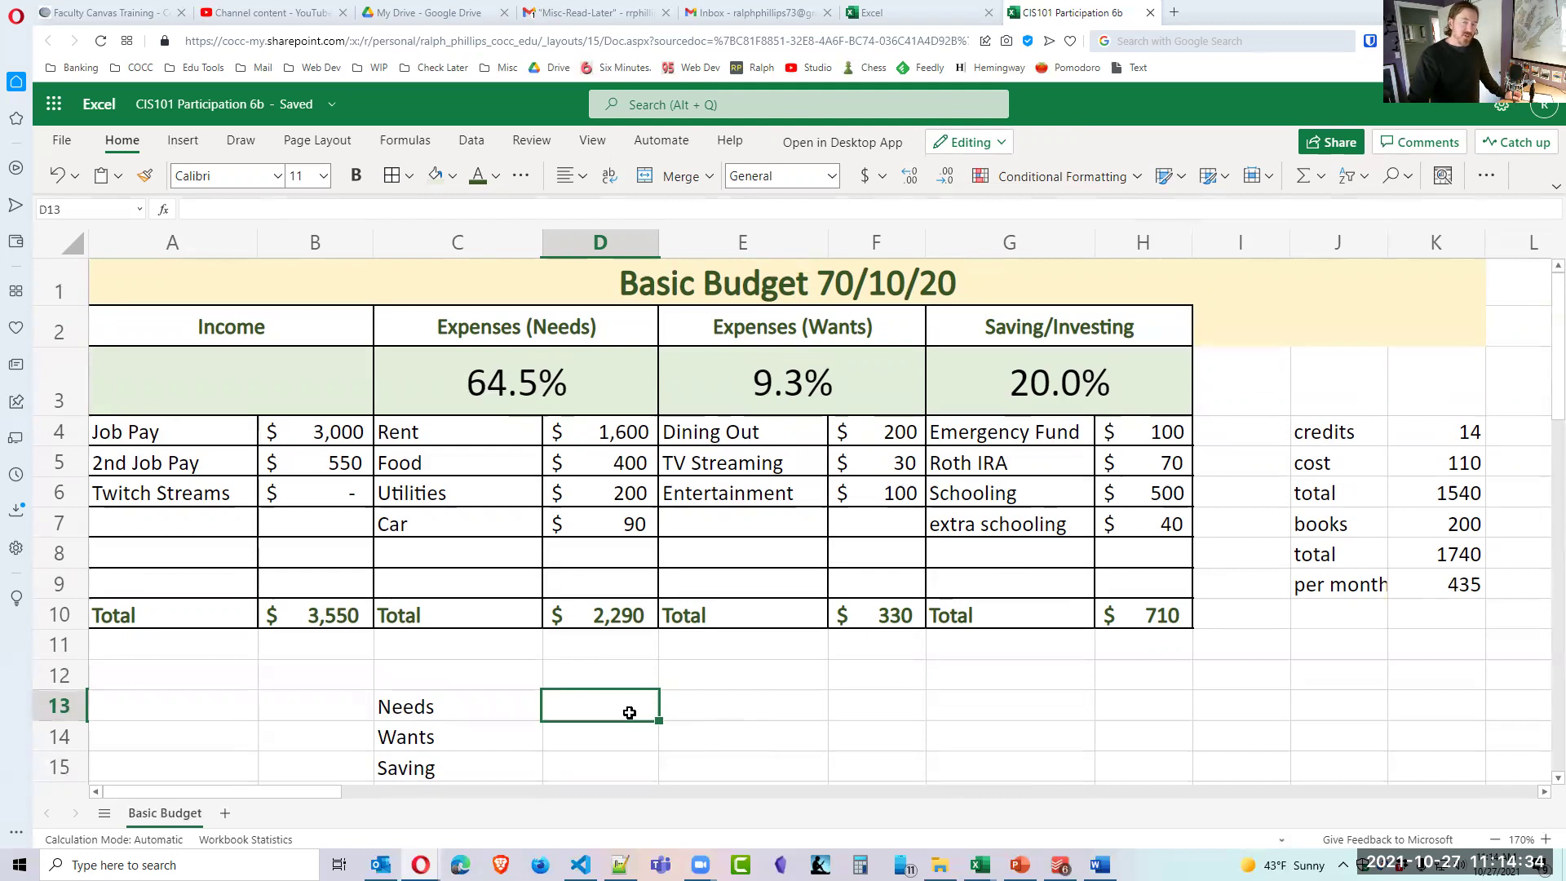
left_click(717, 705)
left_click_drag(489, 333, 1030, 380)
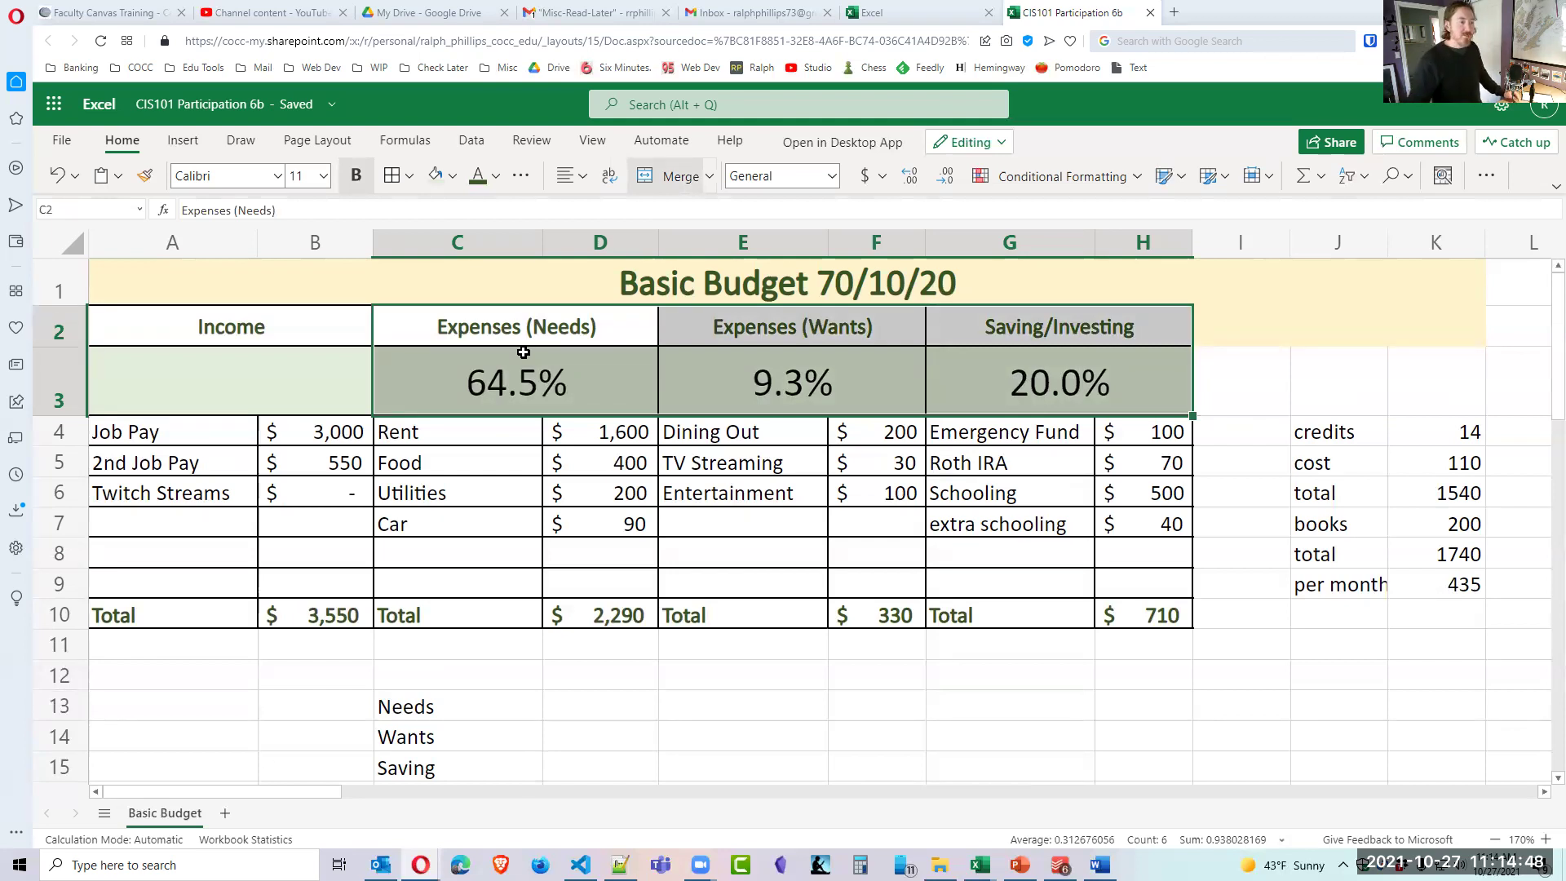
scroll(682, 680, "down", 2)
left_click(452, 543)
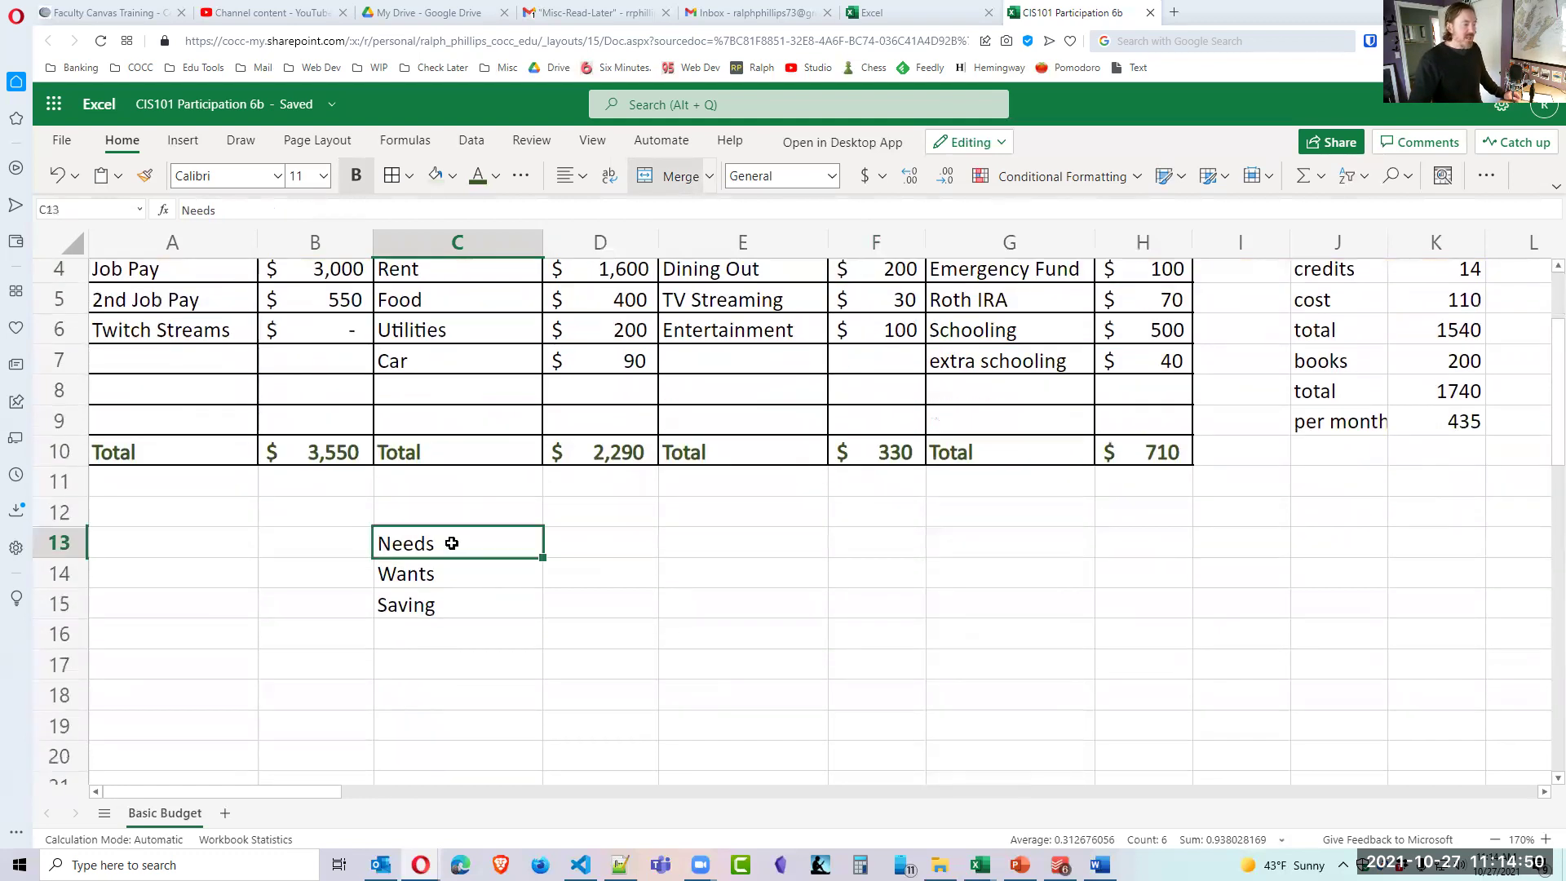
left_click_drag(452, 543, 493, 601)
left_click_drag(511, 545, 593, 603)
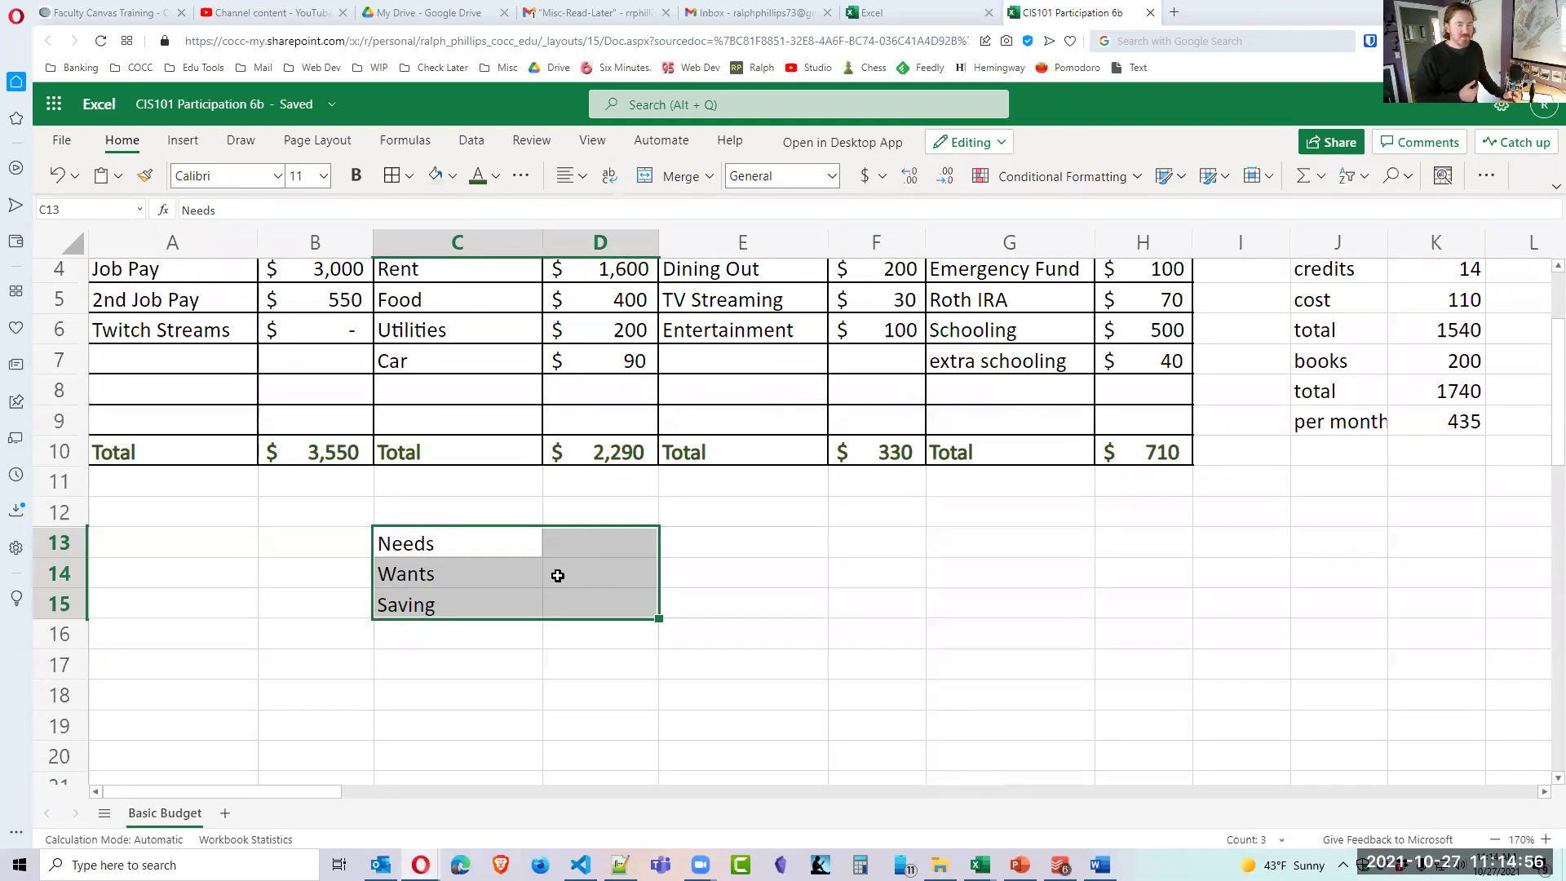
left_click(573, 644)
left_click(486, 542)
left_click_drag(482, 567, 479, 598)
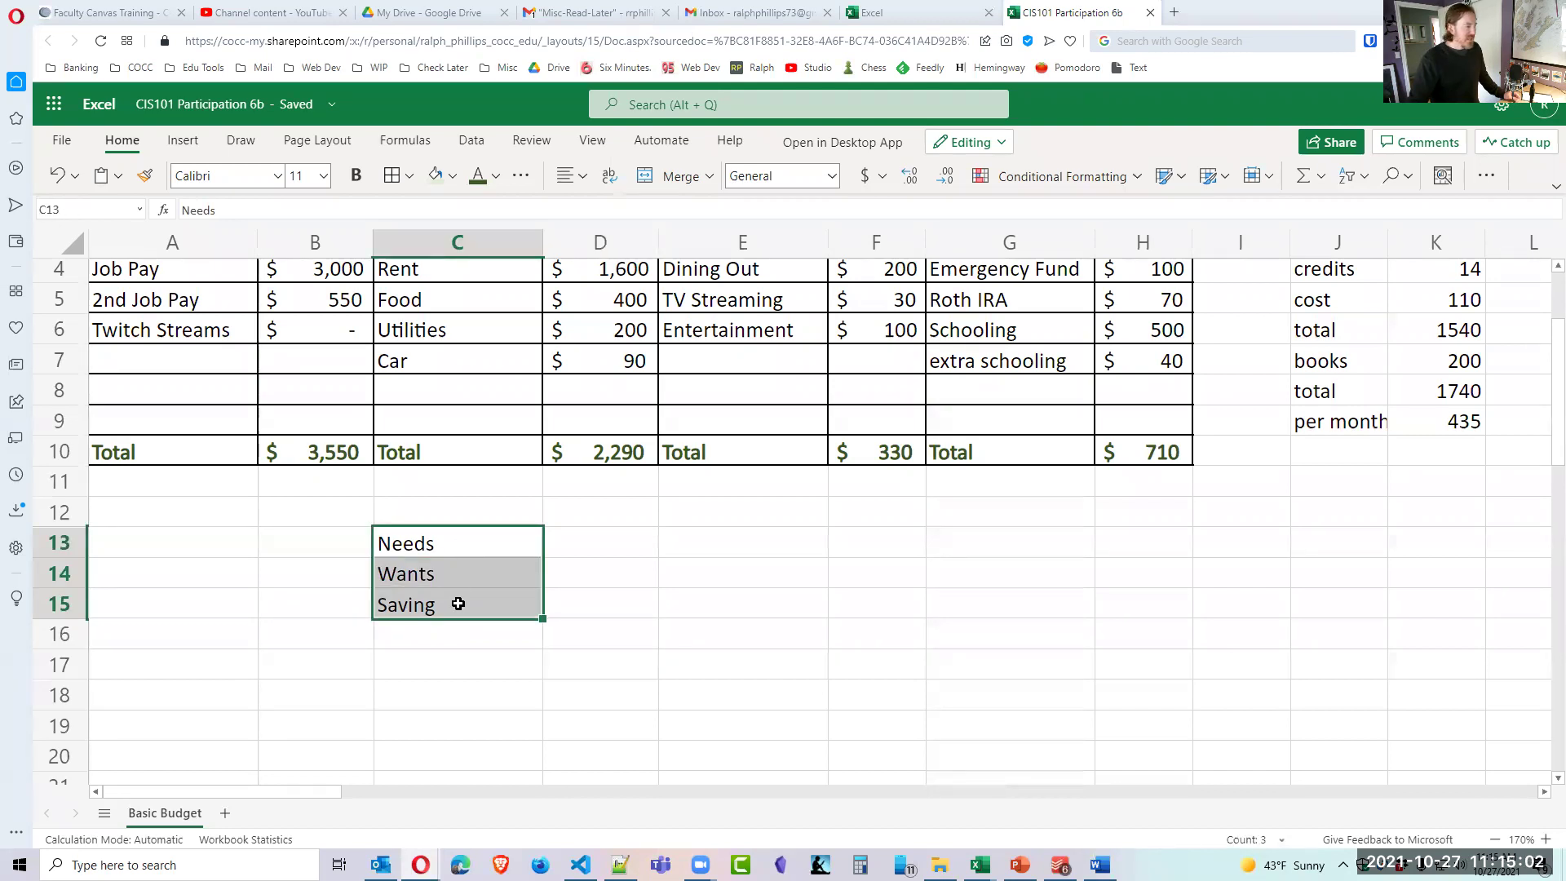
left_click(442, 663)
left_click(453, 553)
left_click(462, 577)
left_click(460, 611)
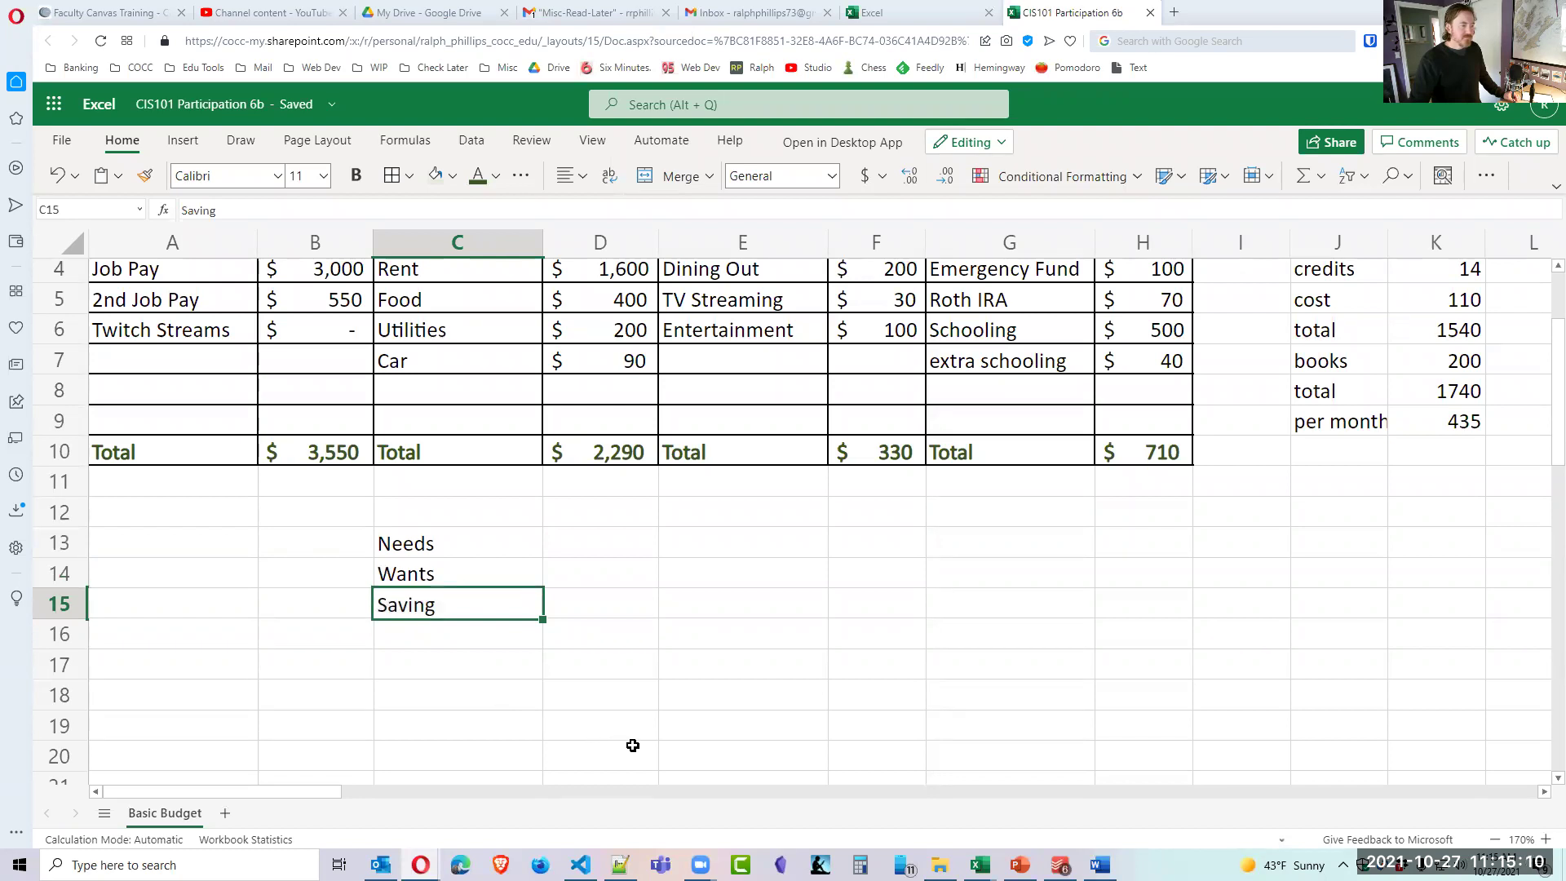
Link cell D13 beside Needs to the needs total with the formula =D10.
left_click(594, 536)
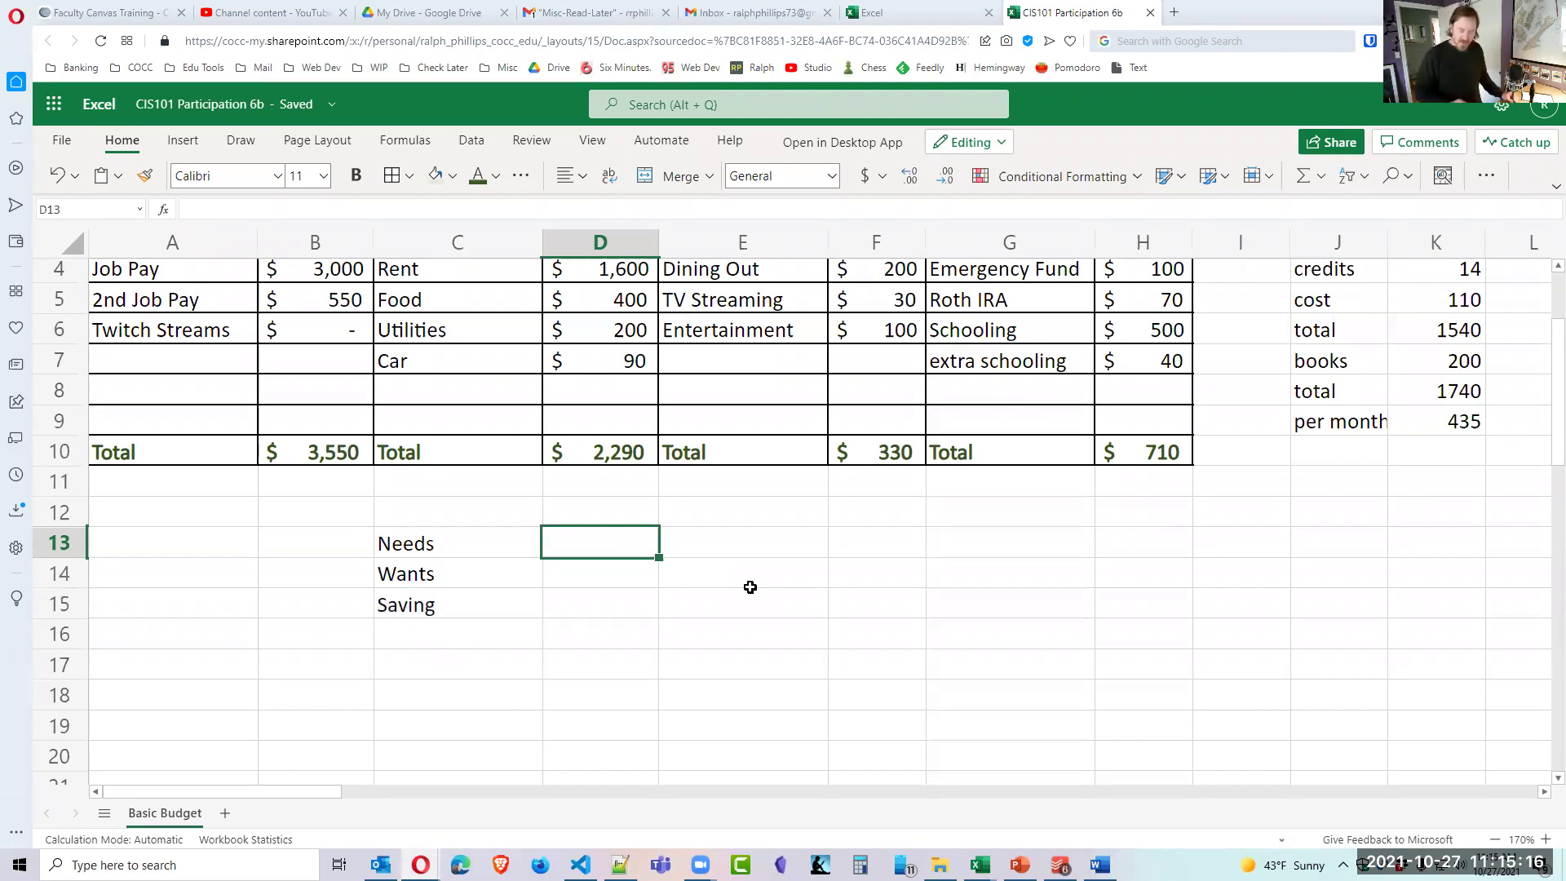
type("=")
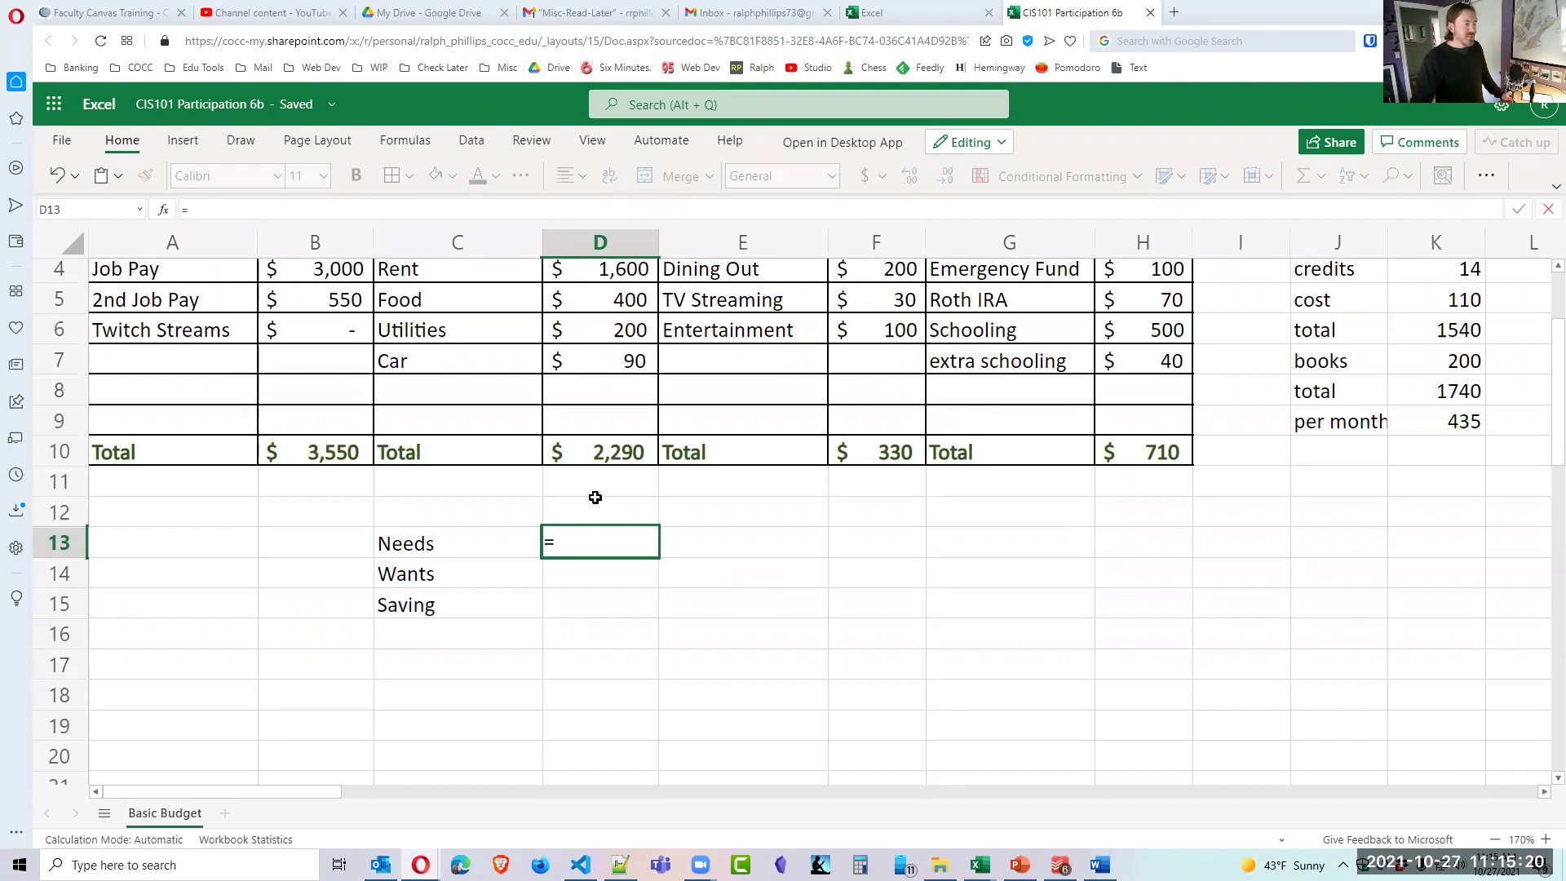
left_click(612, 451)
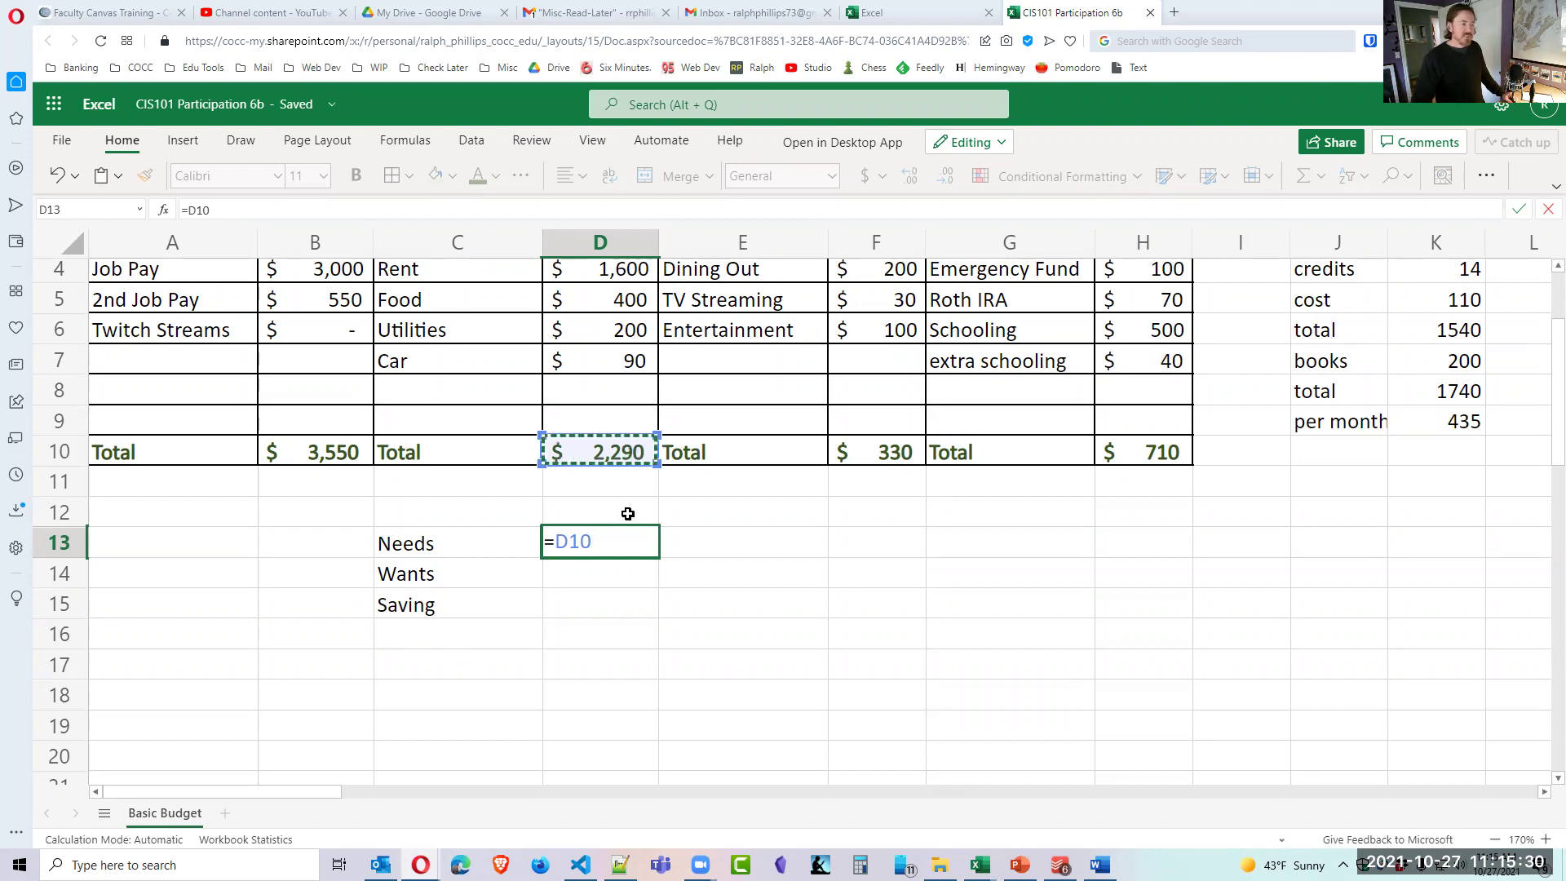
key("Return")
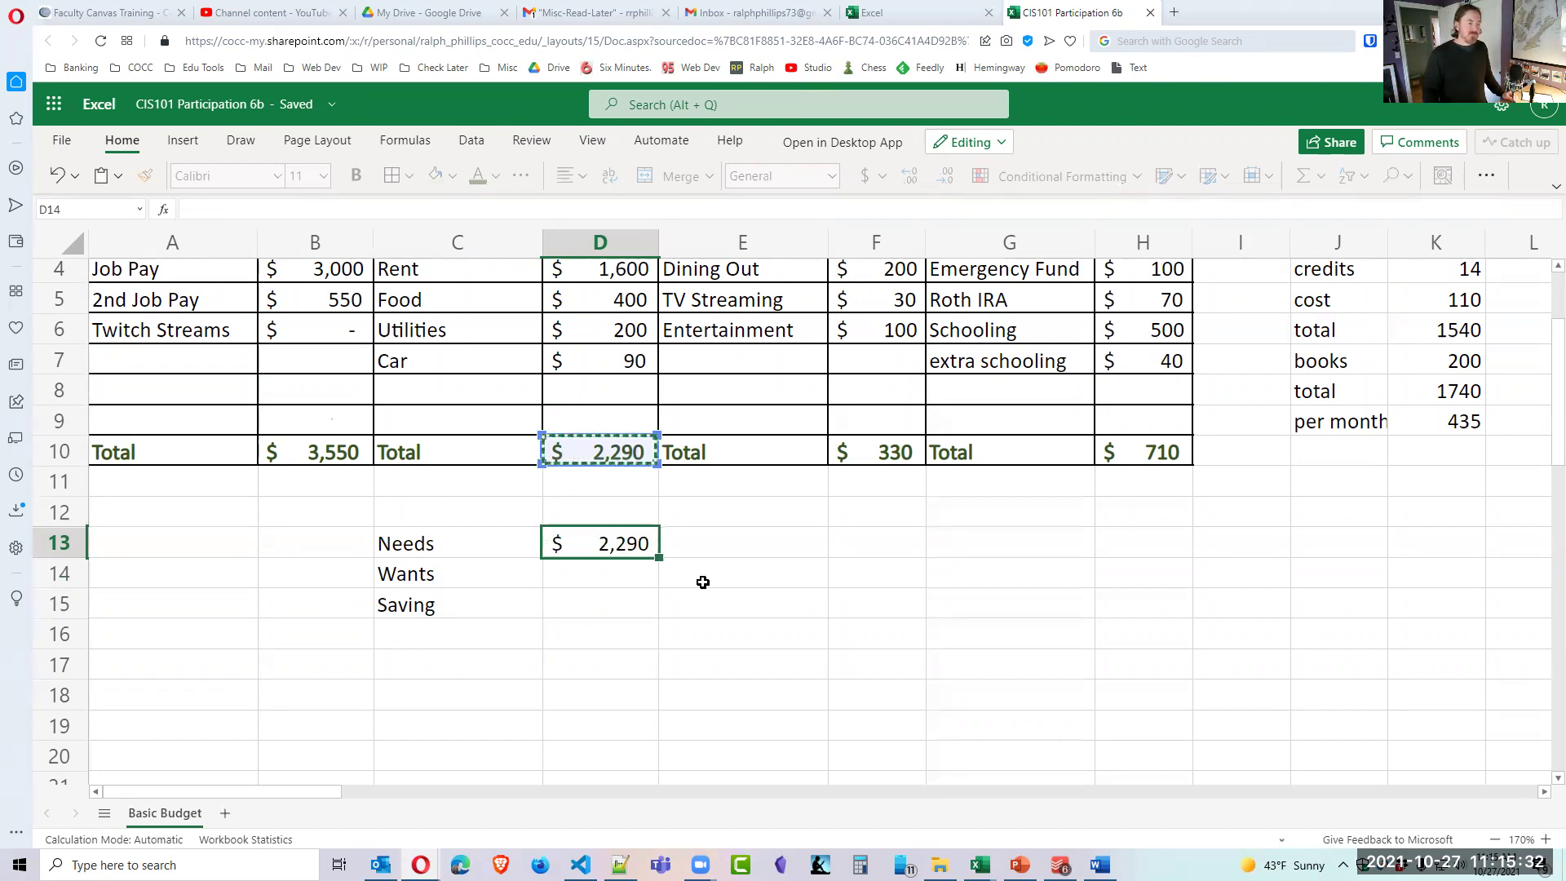
left_click(592, 549)
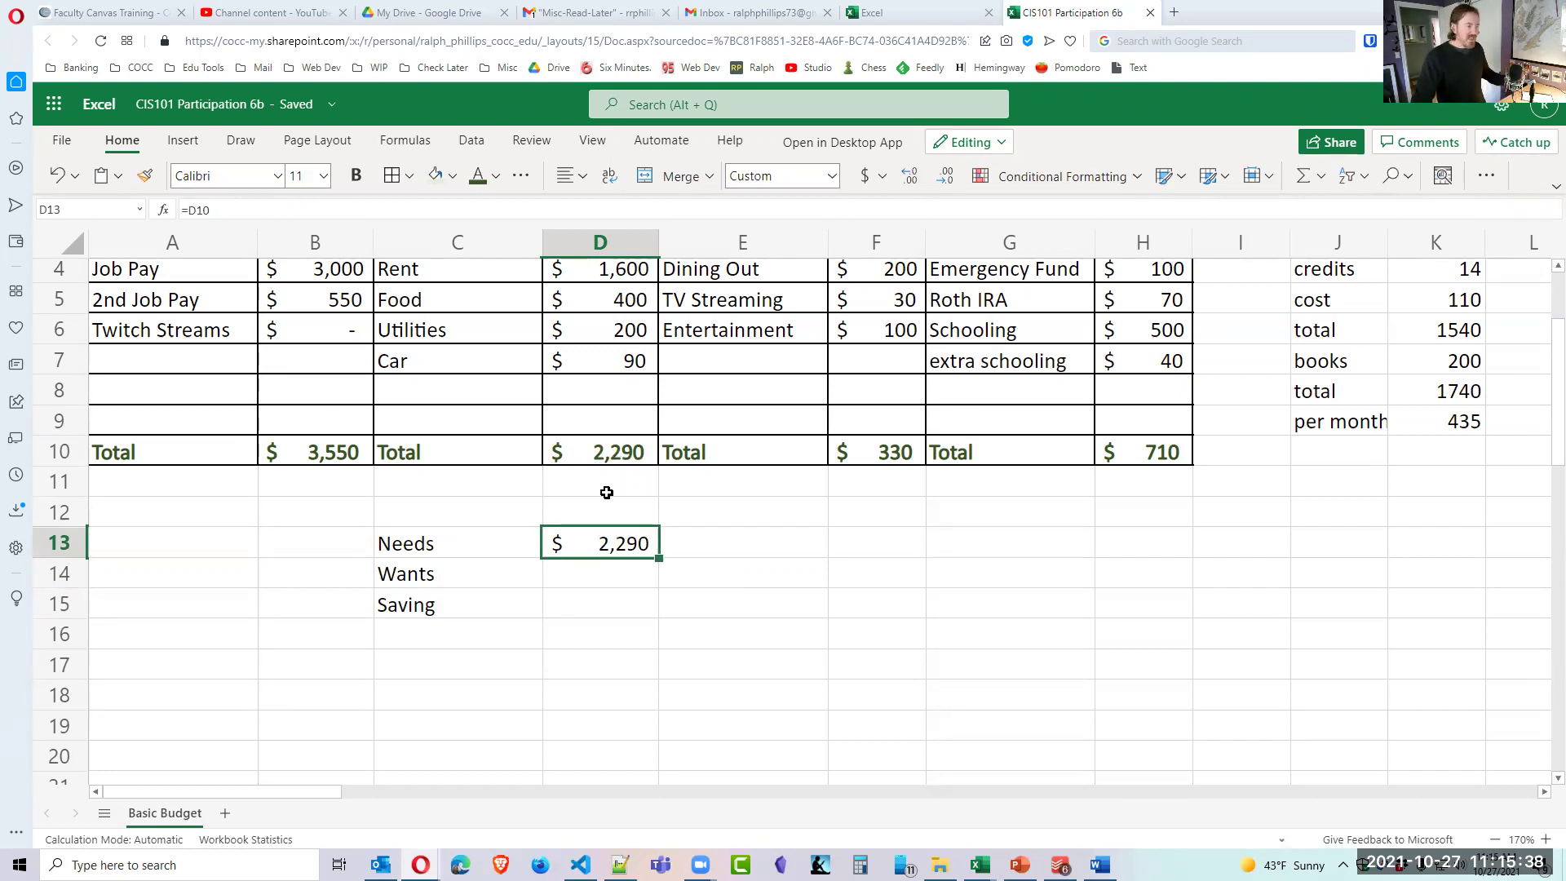
Link cell D14 beside Wants to the wants total with the formula =F10.
left_click(594, 573)
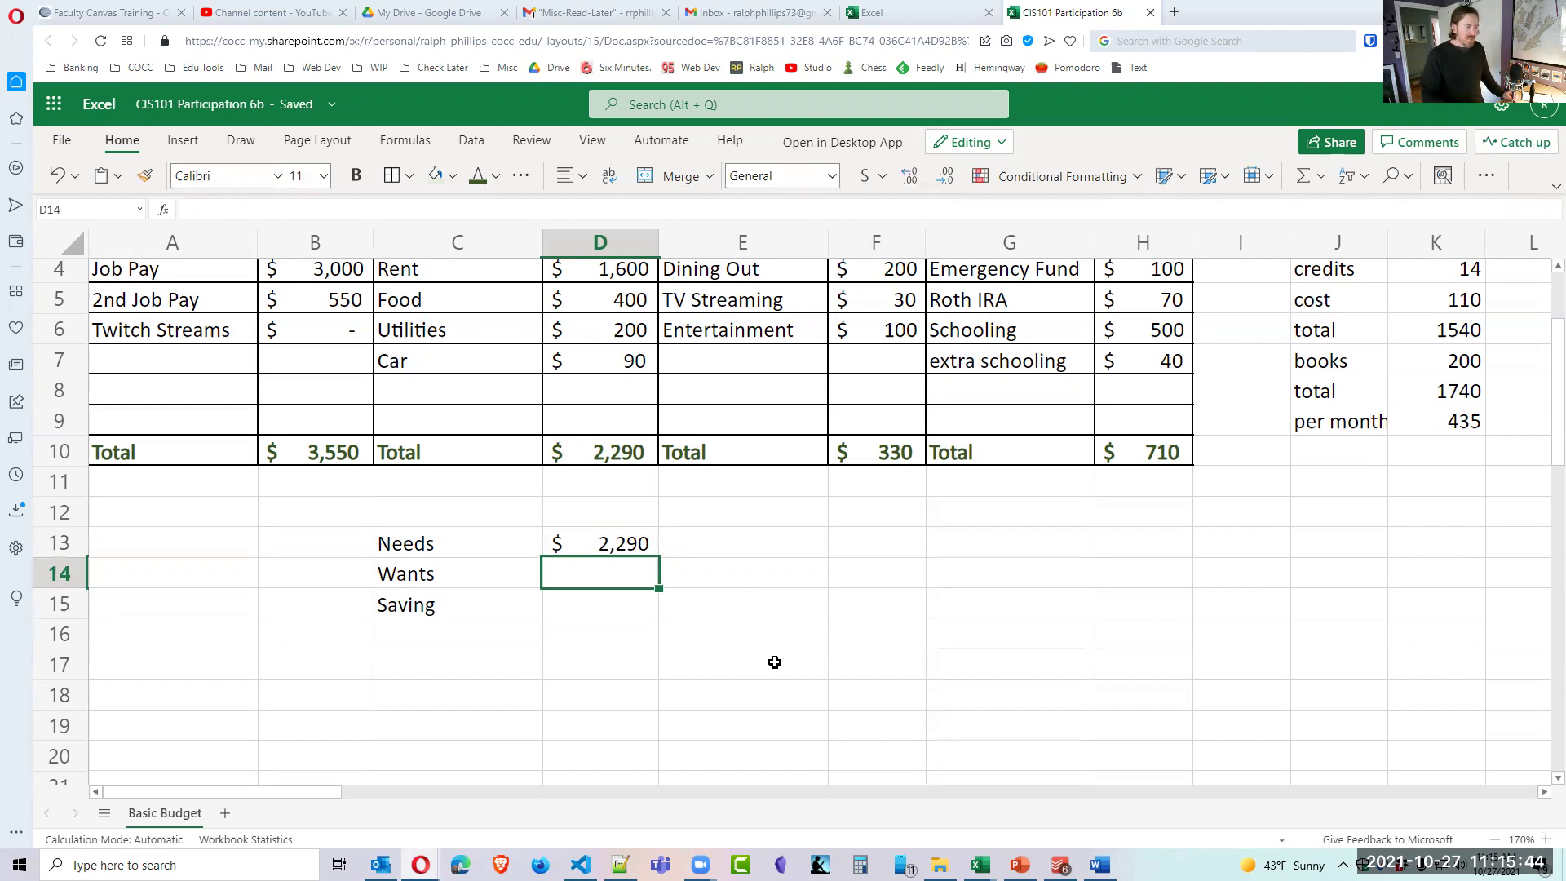
type("=")
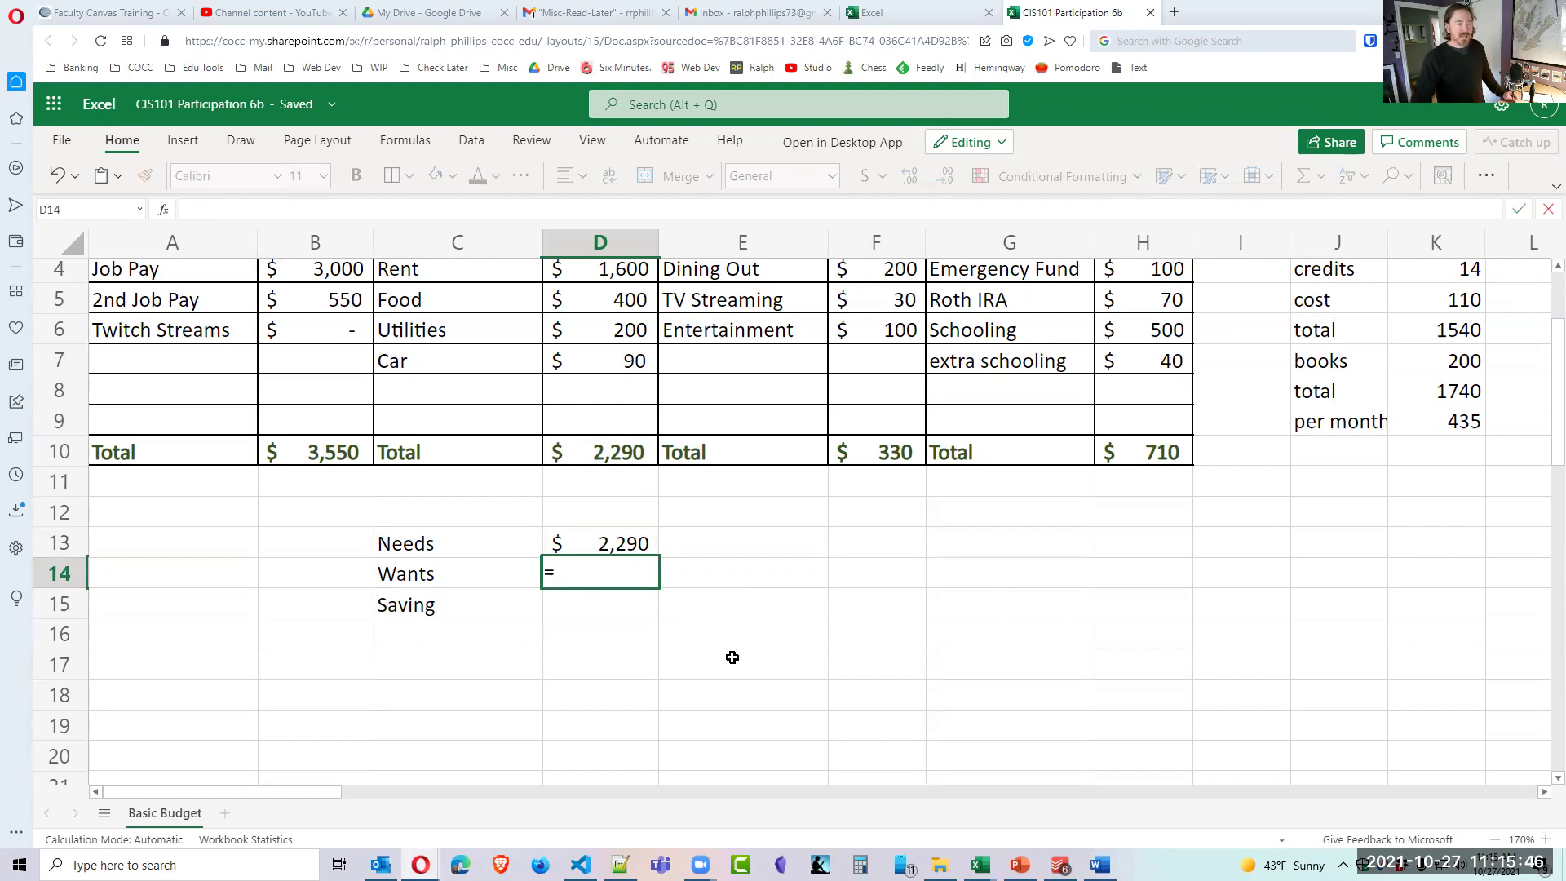
left_click(879, 454)
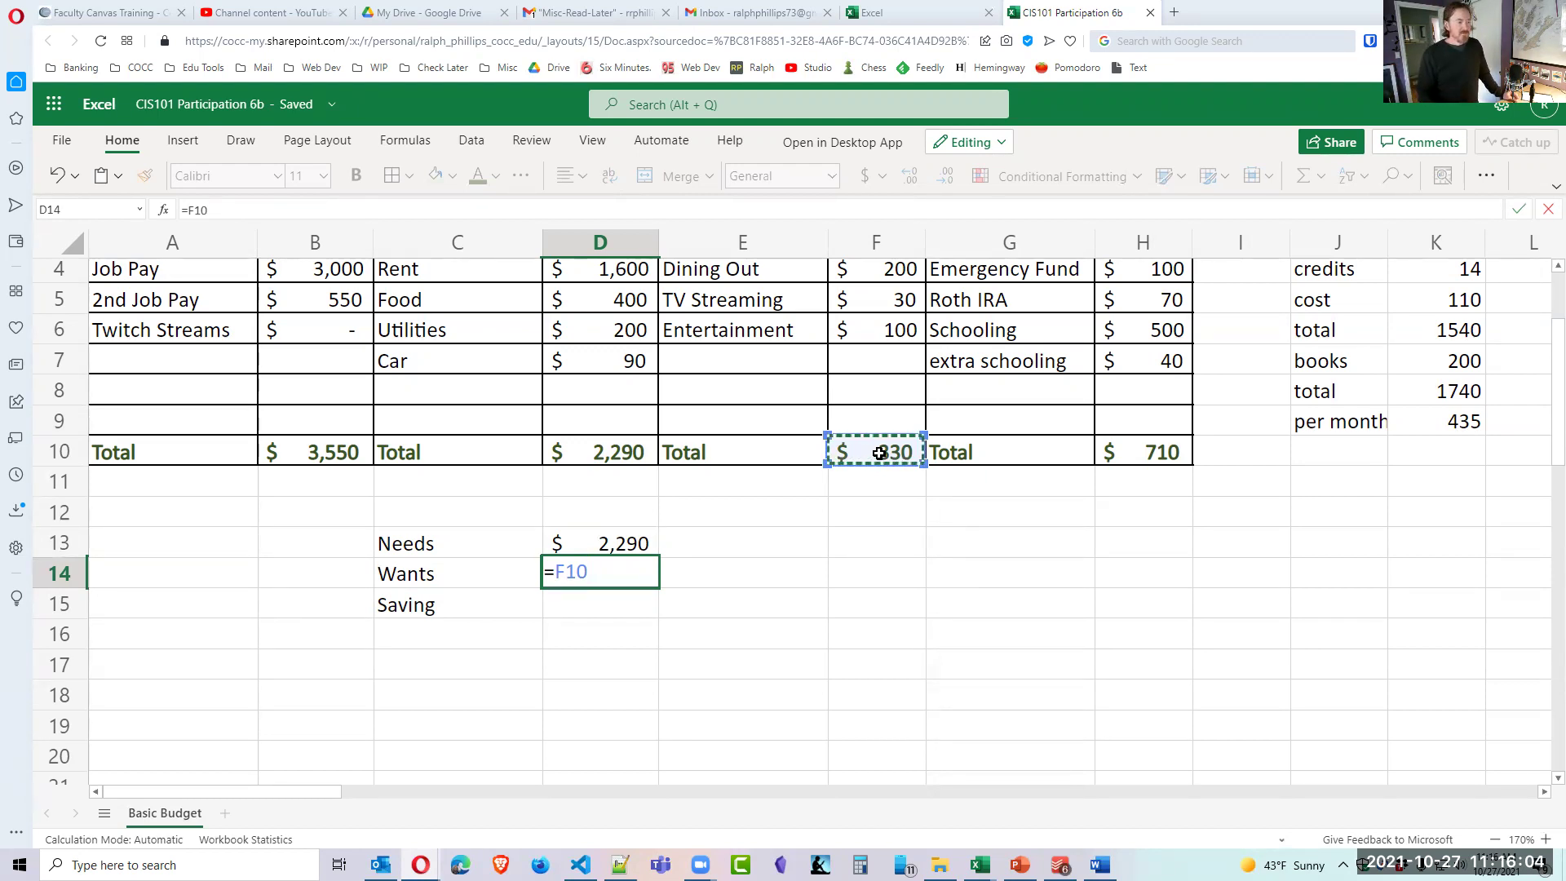
key("Return")
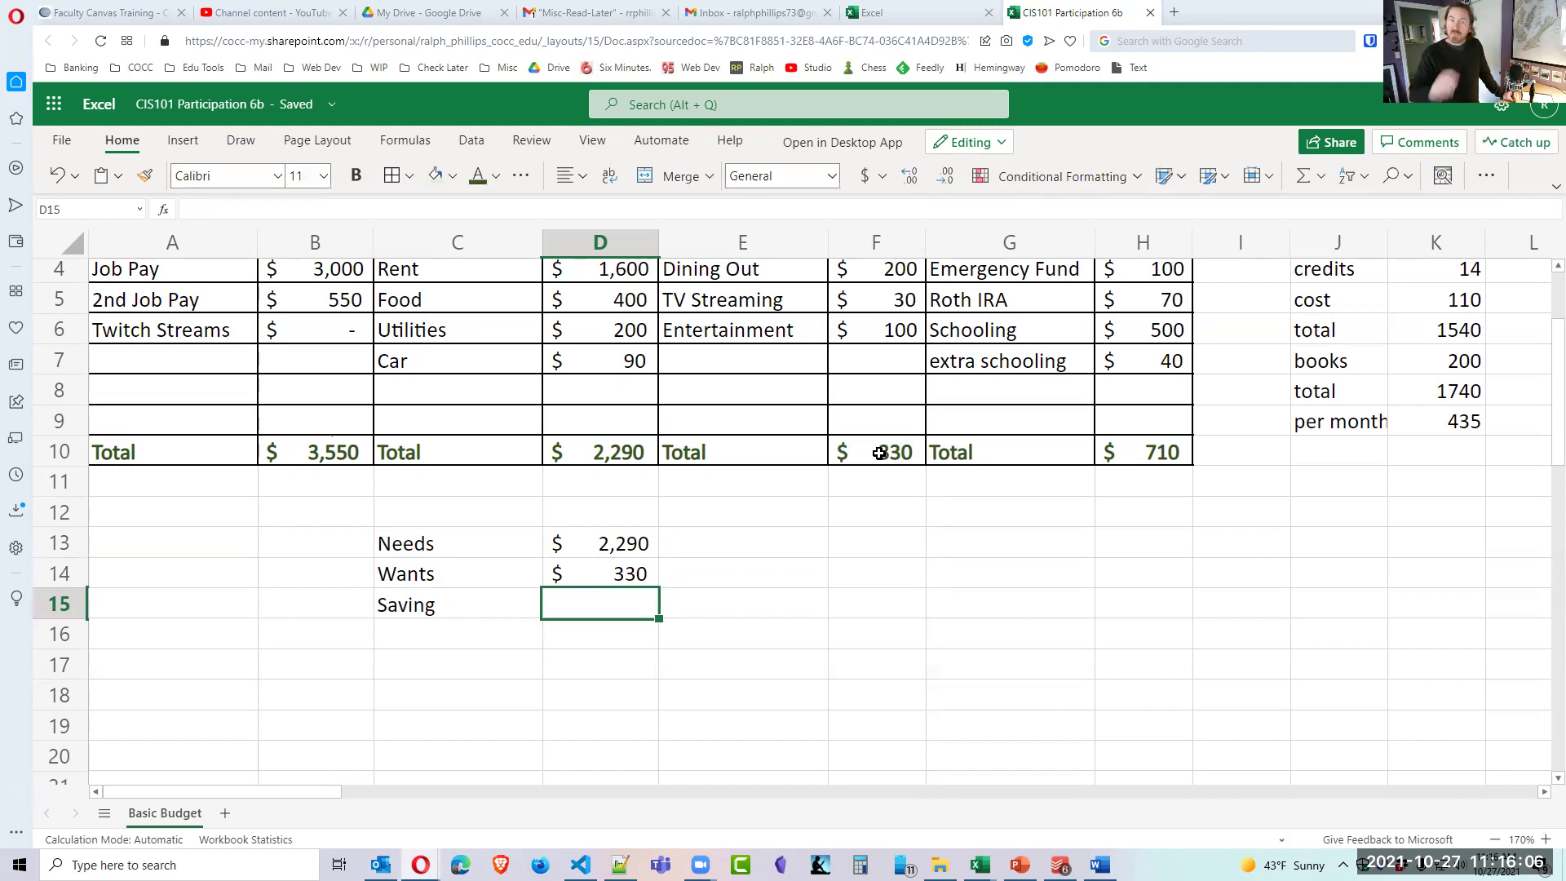
Link cell D15 beside Saving to the savings total with =H10, and check the helper table's cells.
left_click(613, 640)
left_click(613, 611)
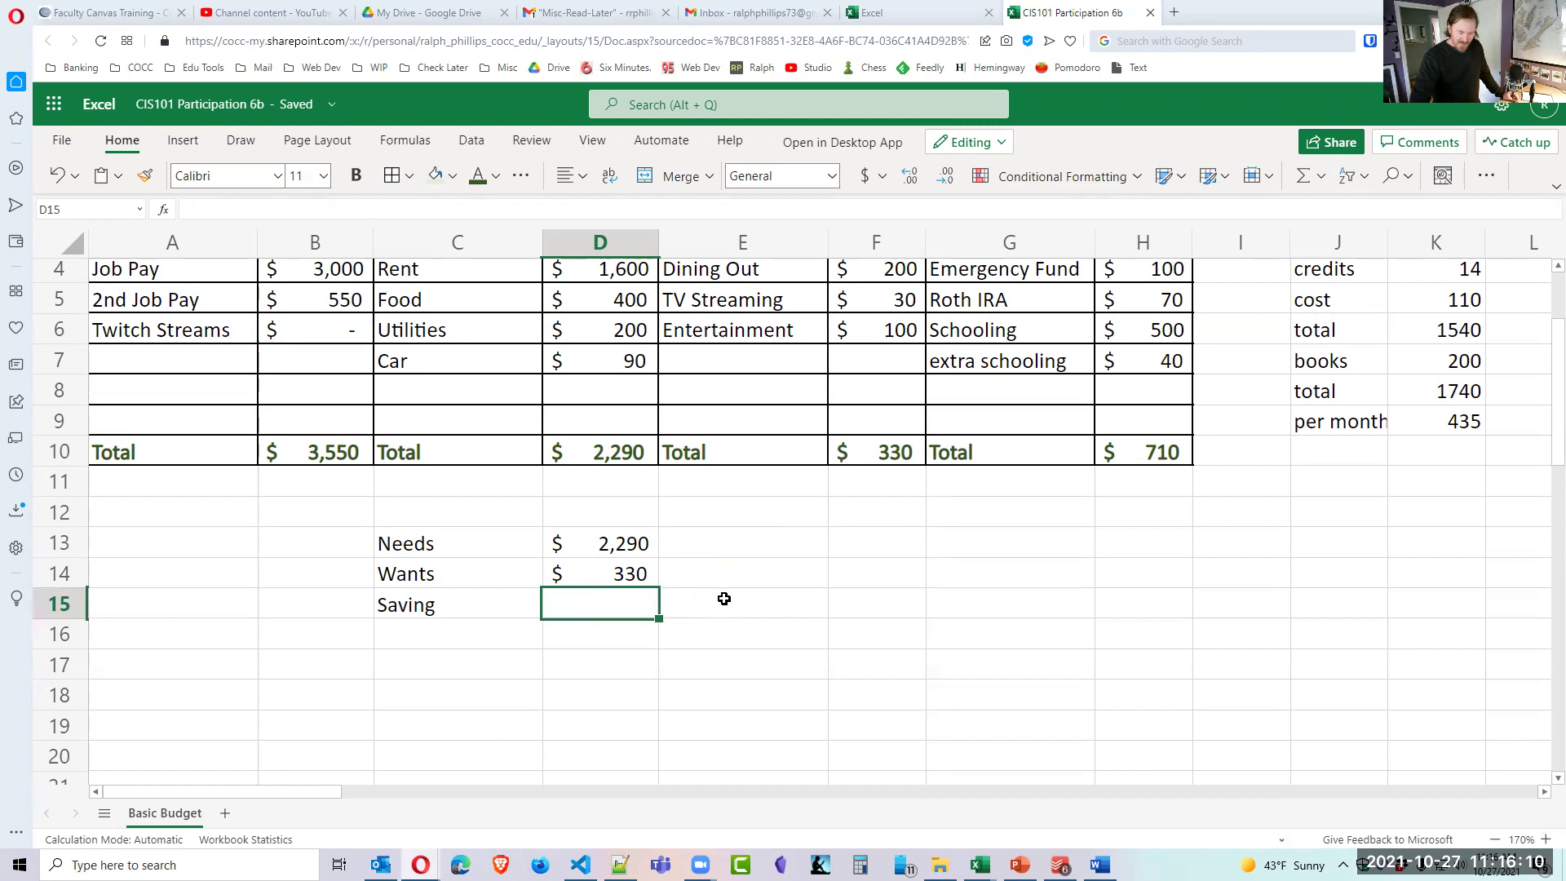
type("=")
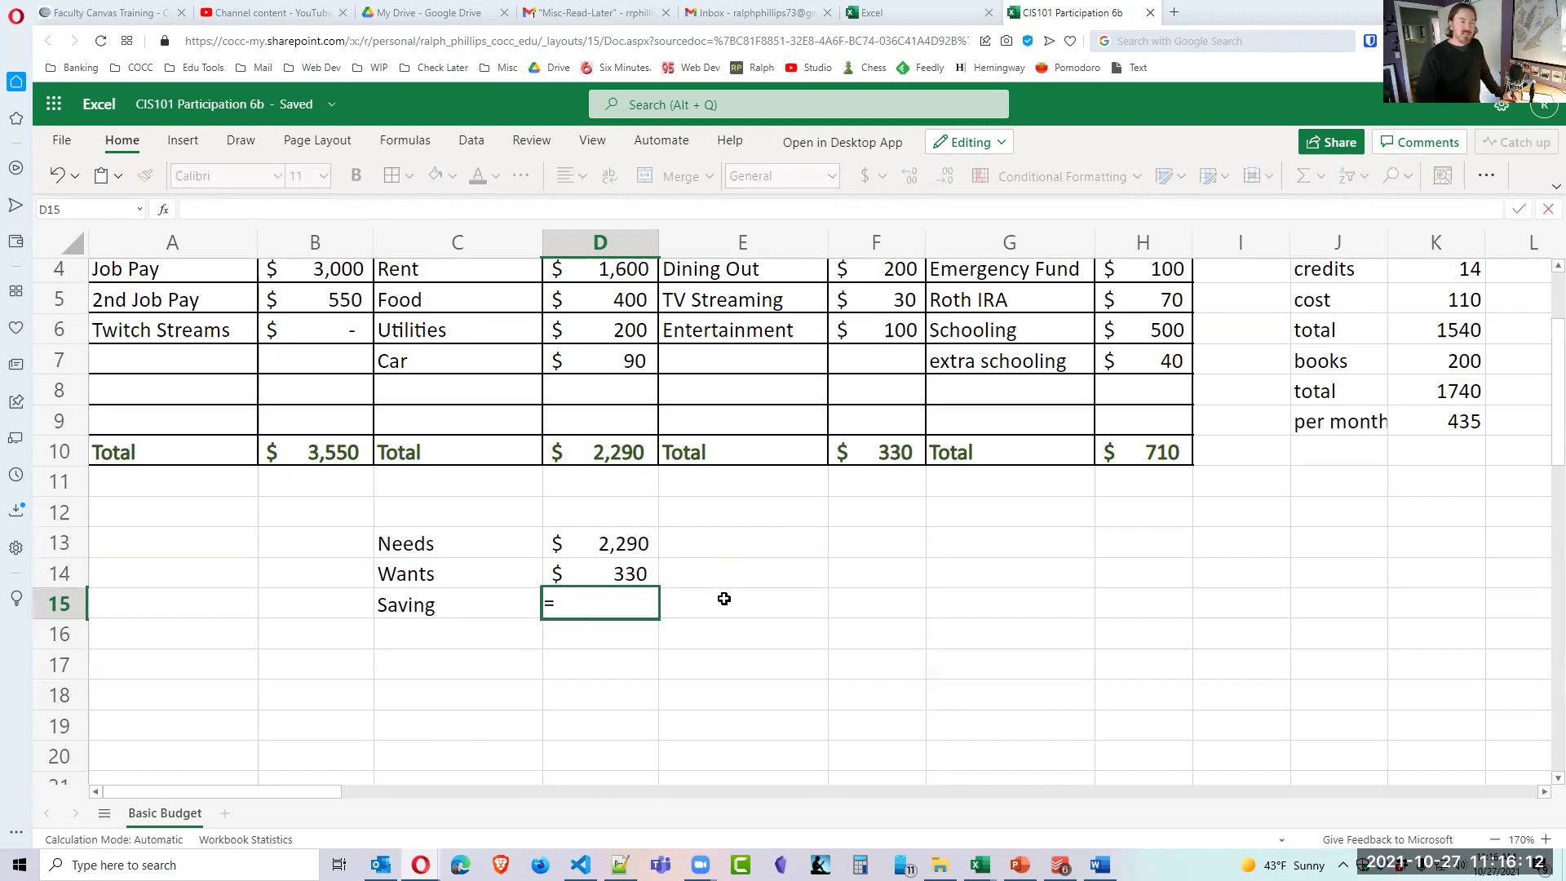
left_click(1158, 454)
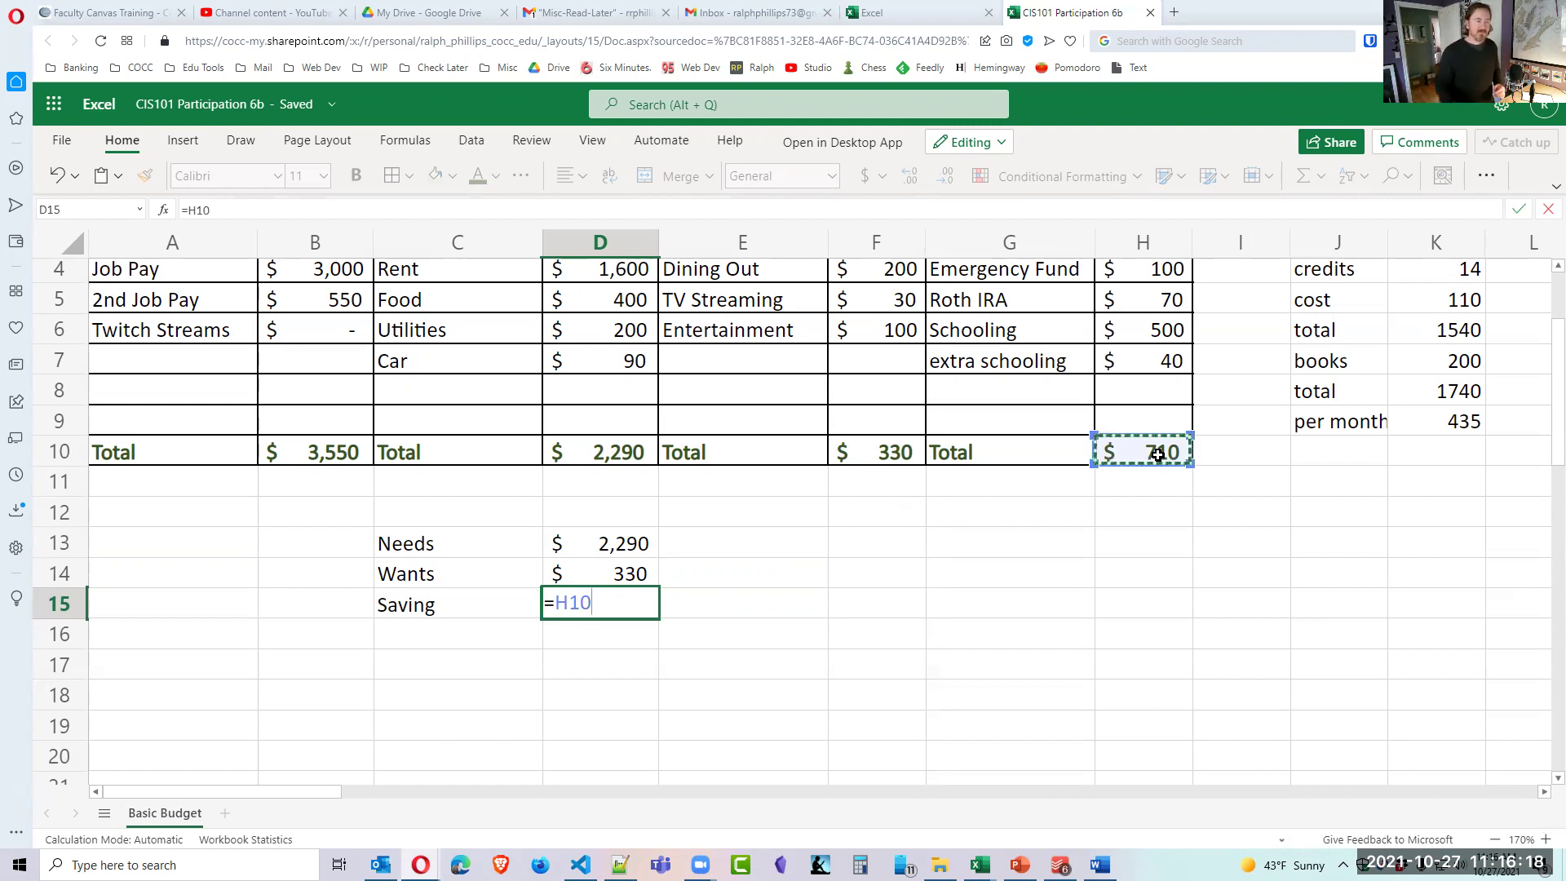
key("Return")
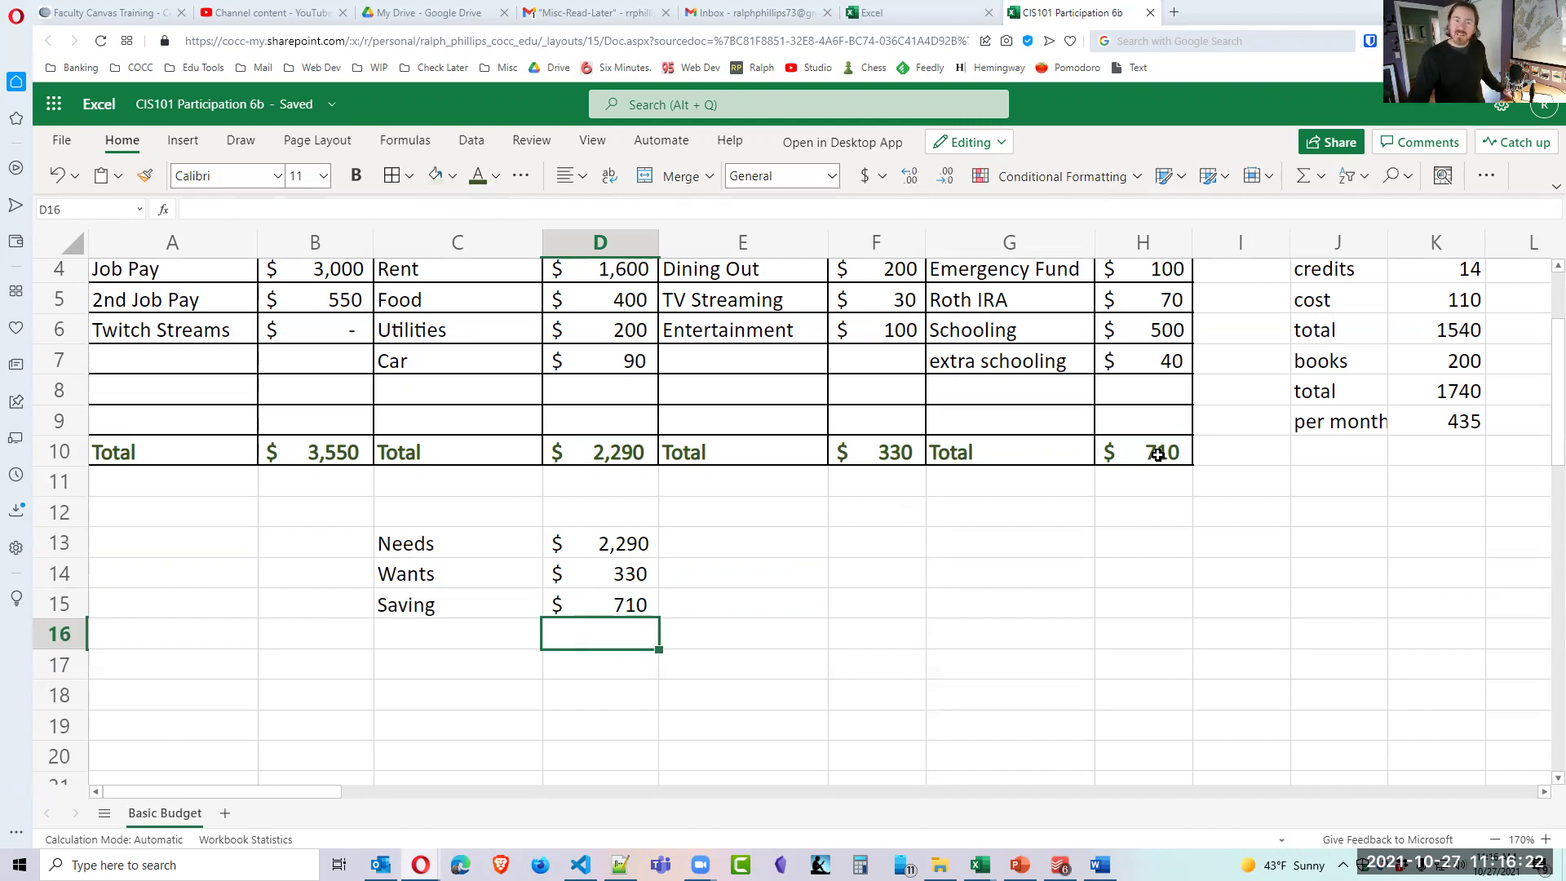
left_click_drag(472, 538, 608, 606)
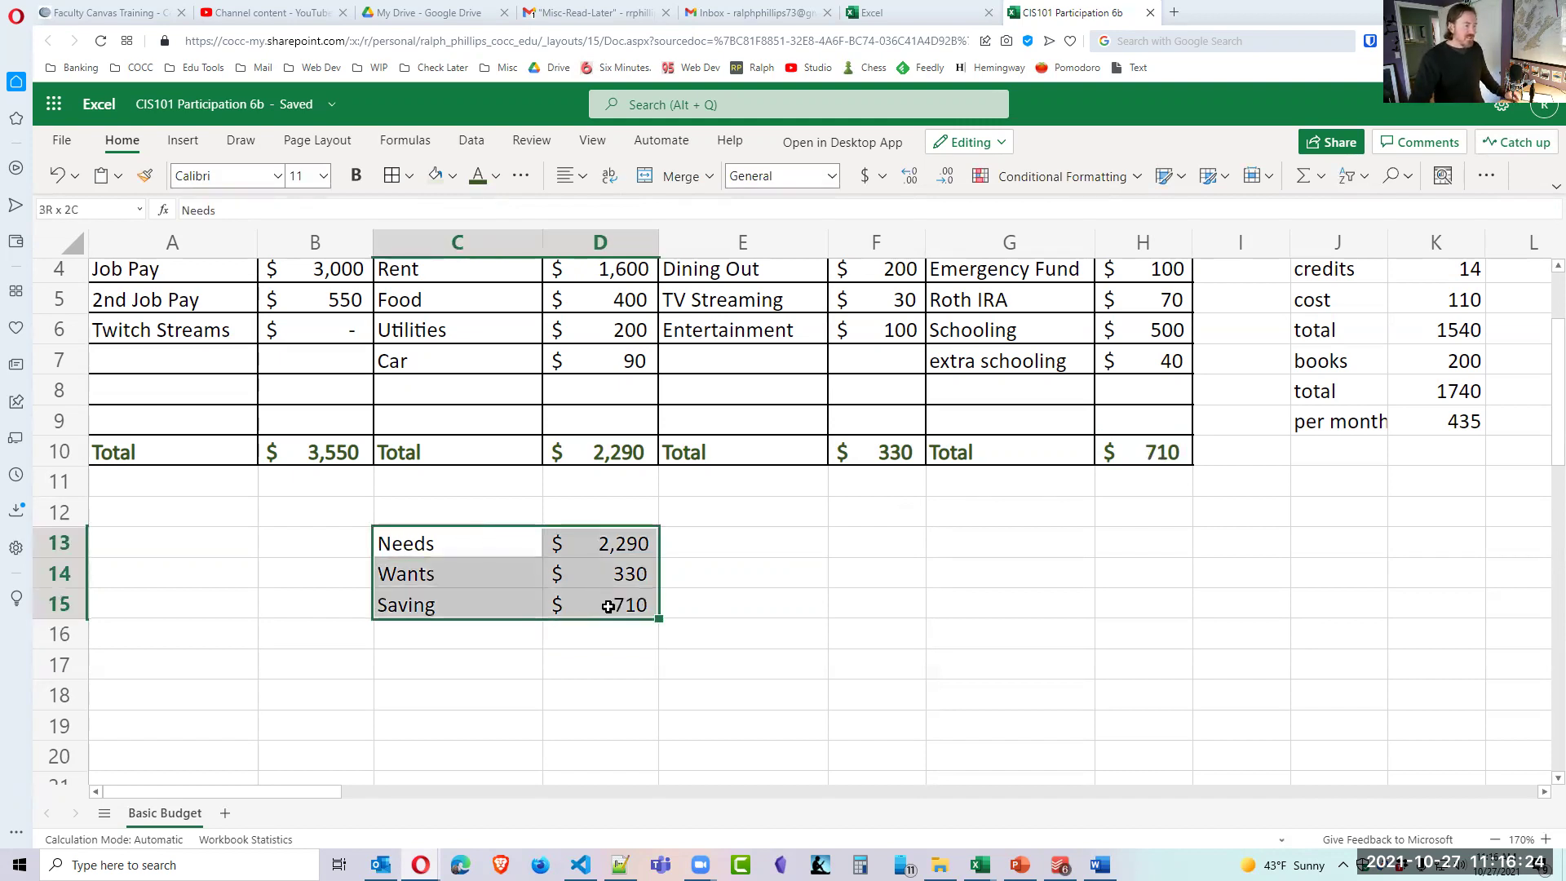
left_click(596, 634)
left_click_drag(615, 541, 617, 618)
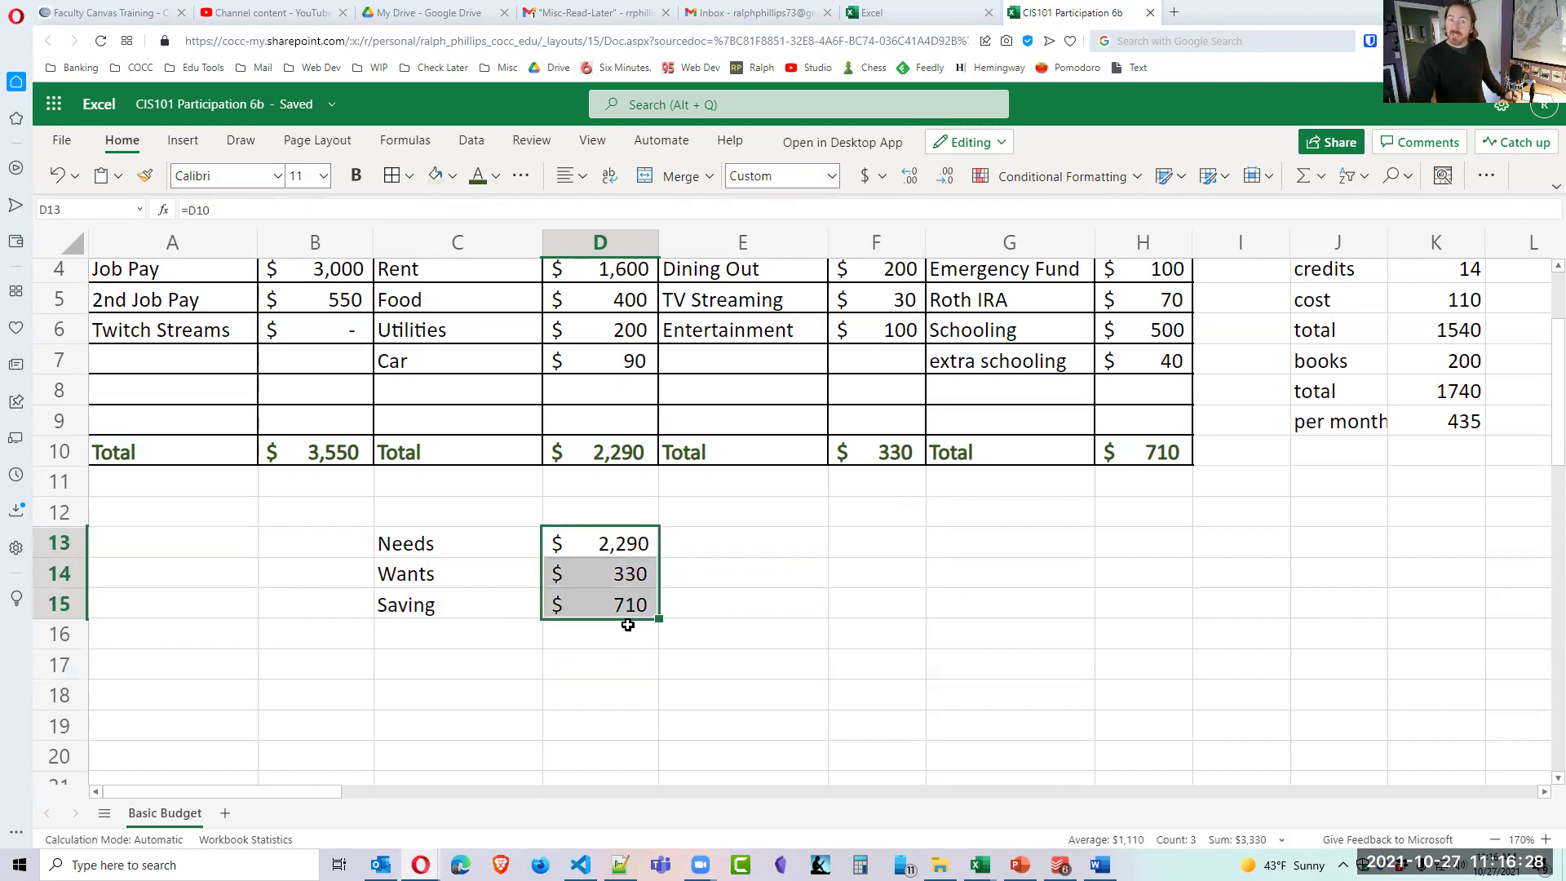
Try Entertainment amounts of 150 and 120 in F6 to see the effect on the Wants percentage and helper table.
scroll(774, 664, "up", 1)
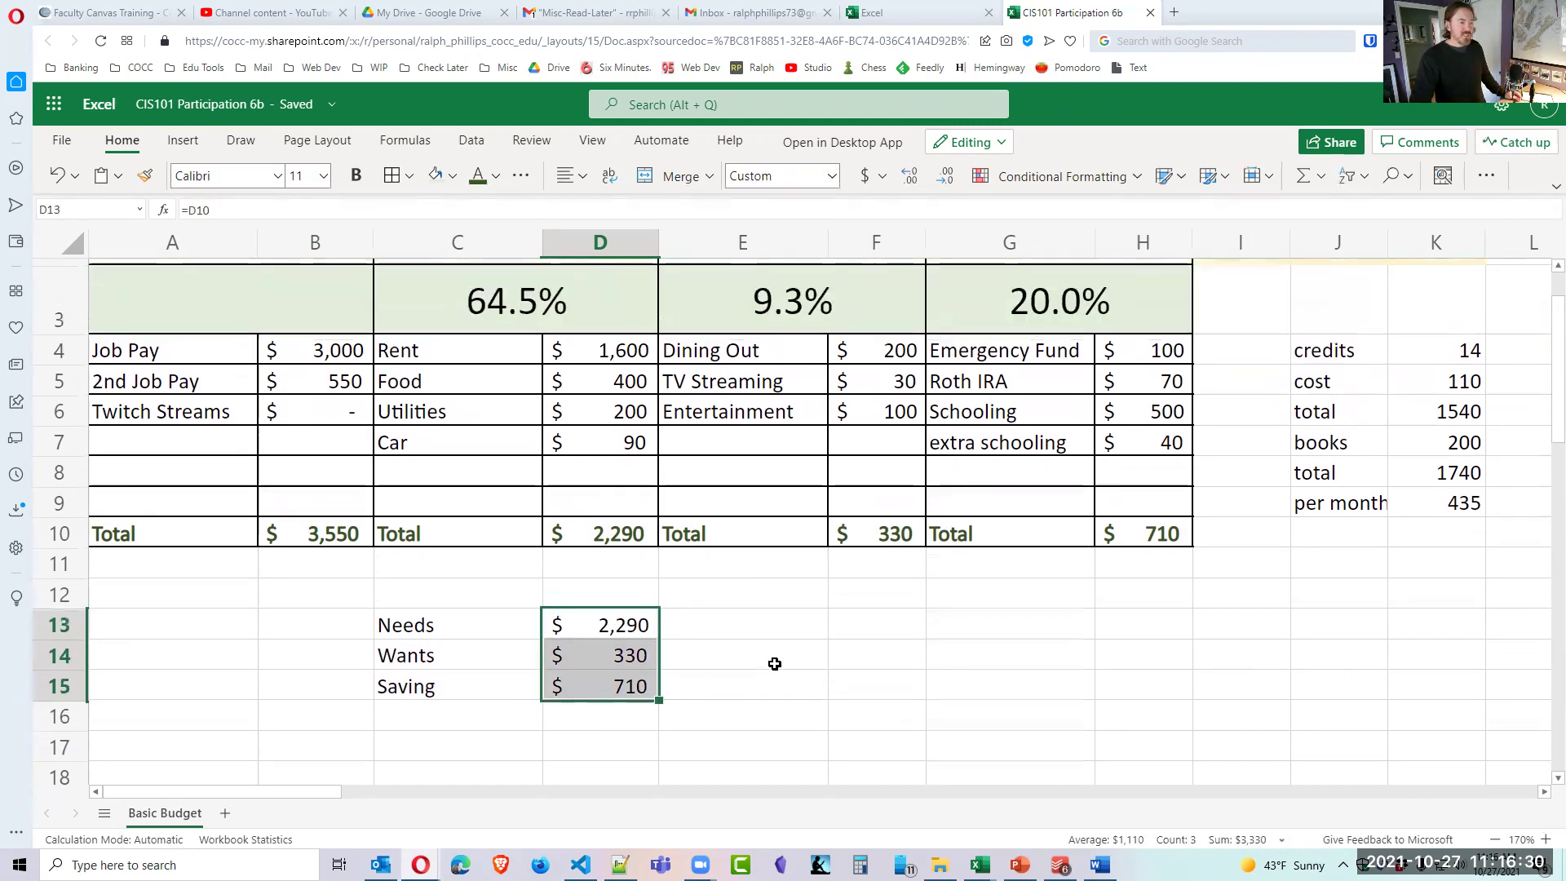
left_click(750, 417)
left_click(890, 424)
type("150")
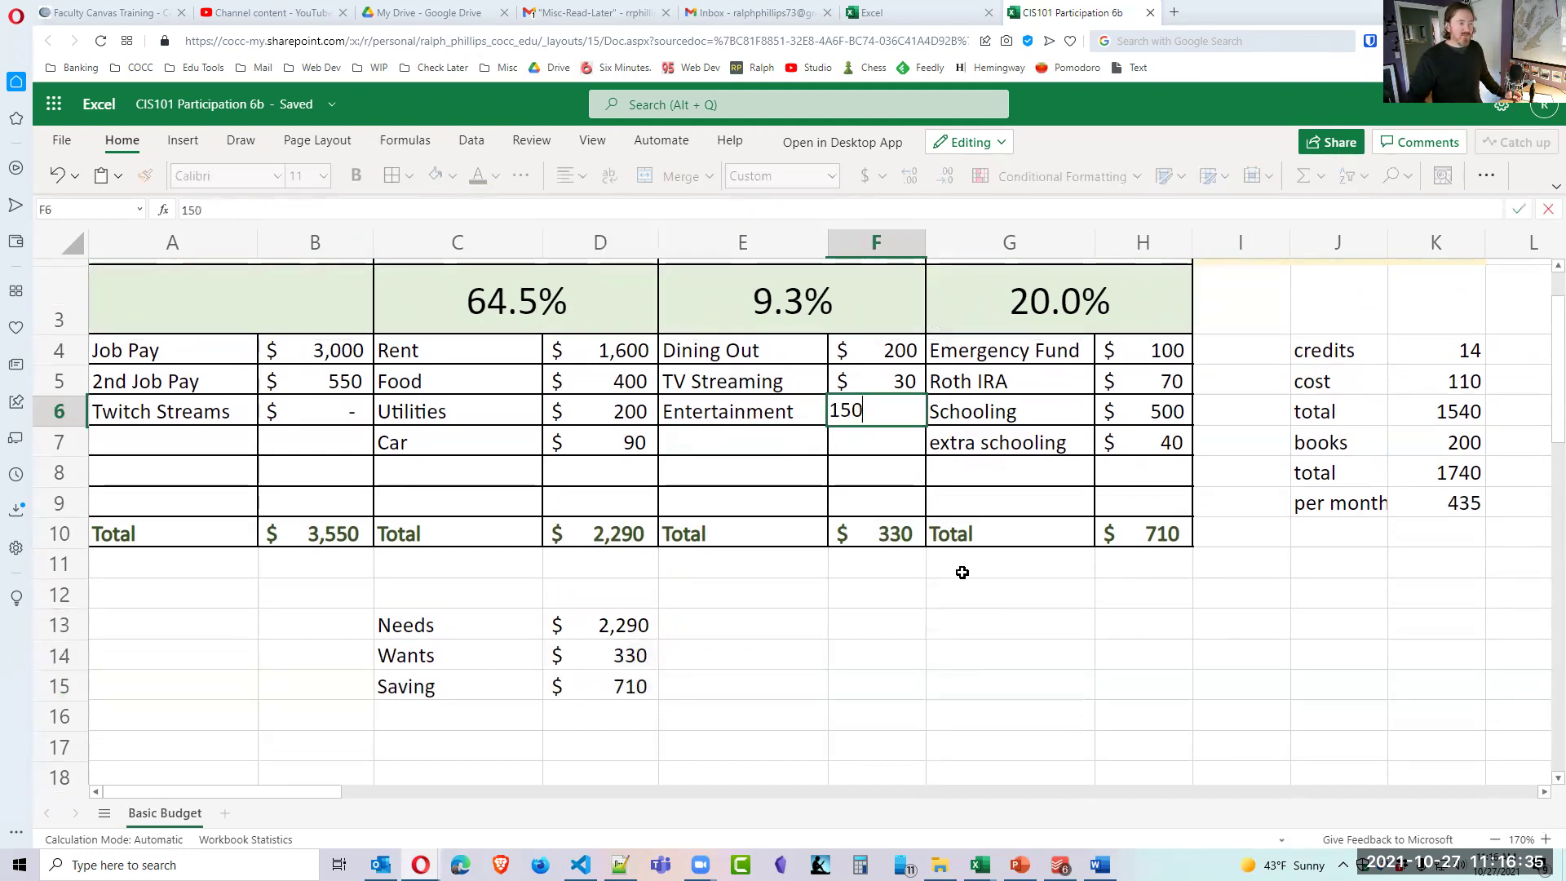
key("Return")
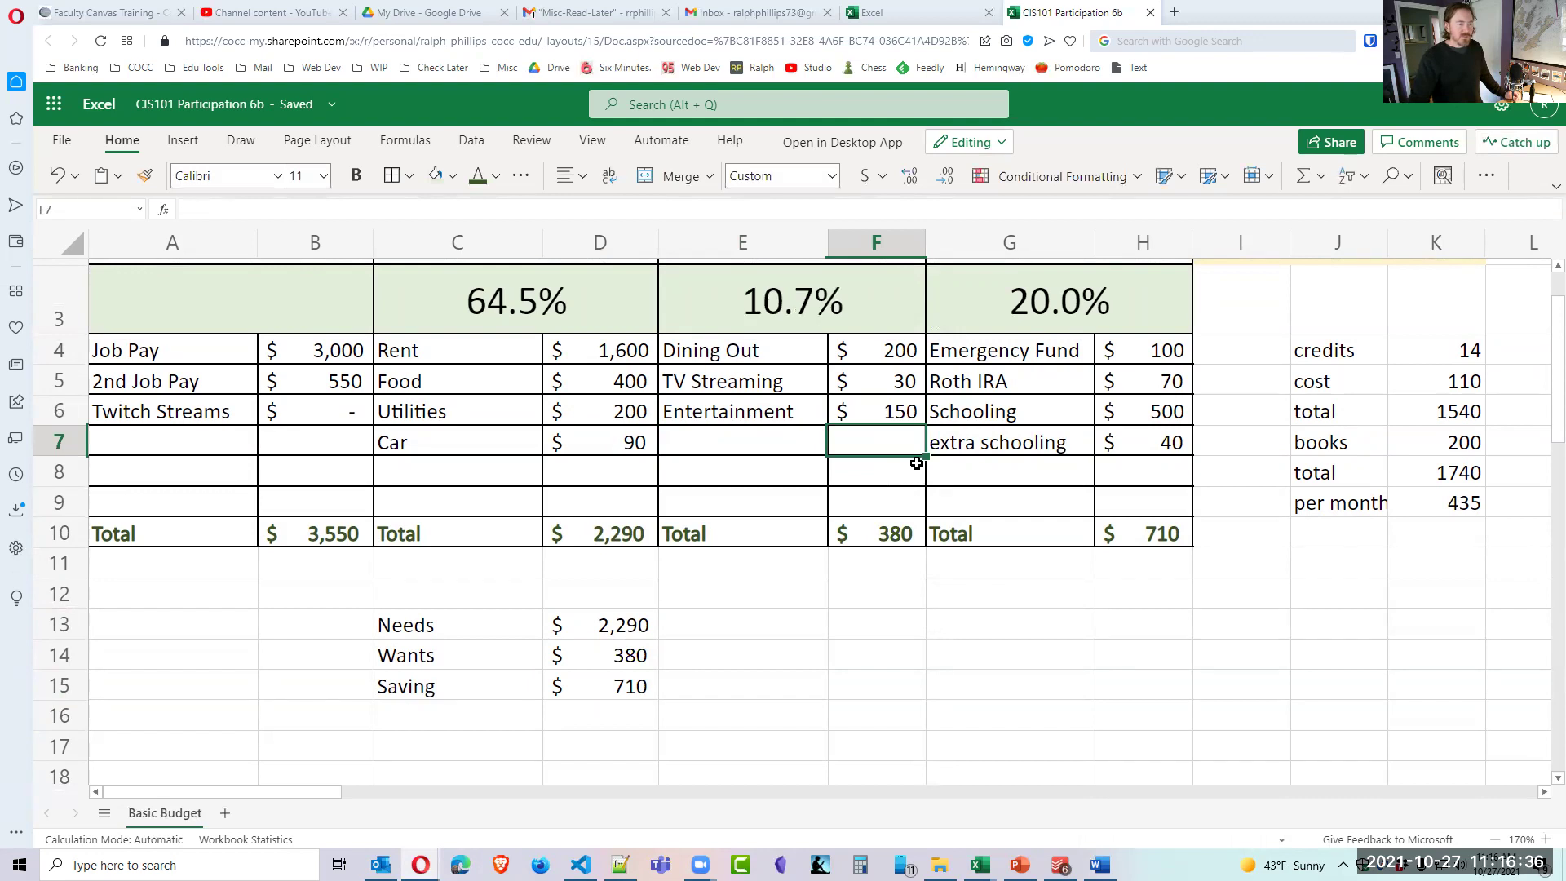
left_click(895, 412)
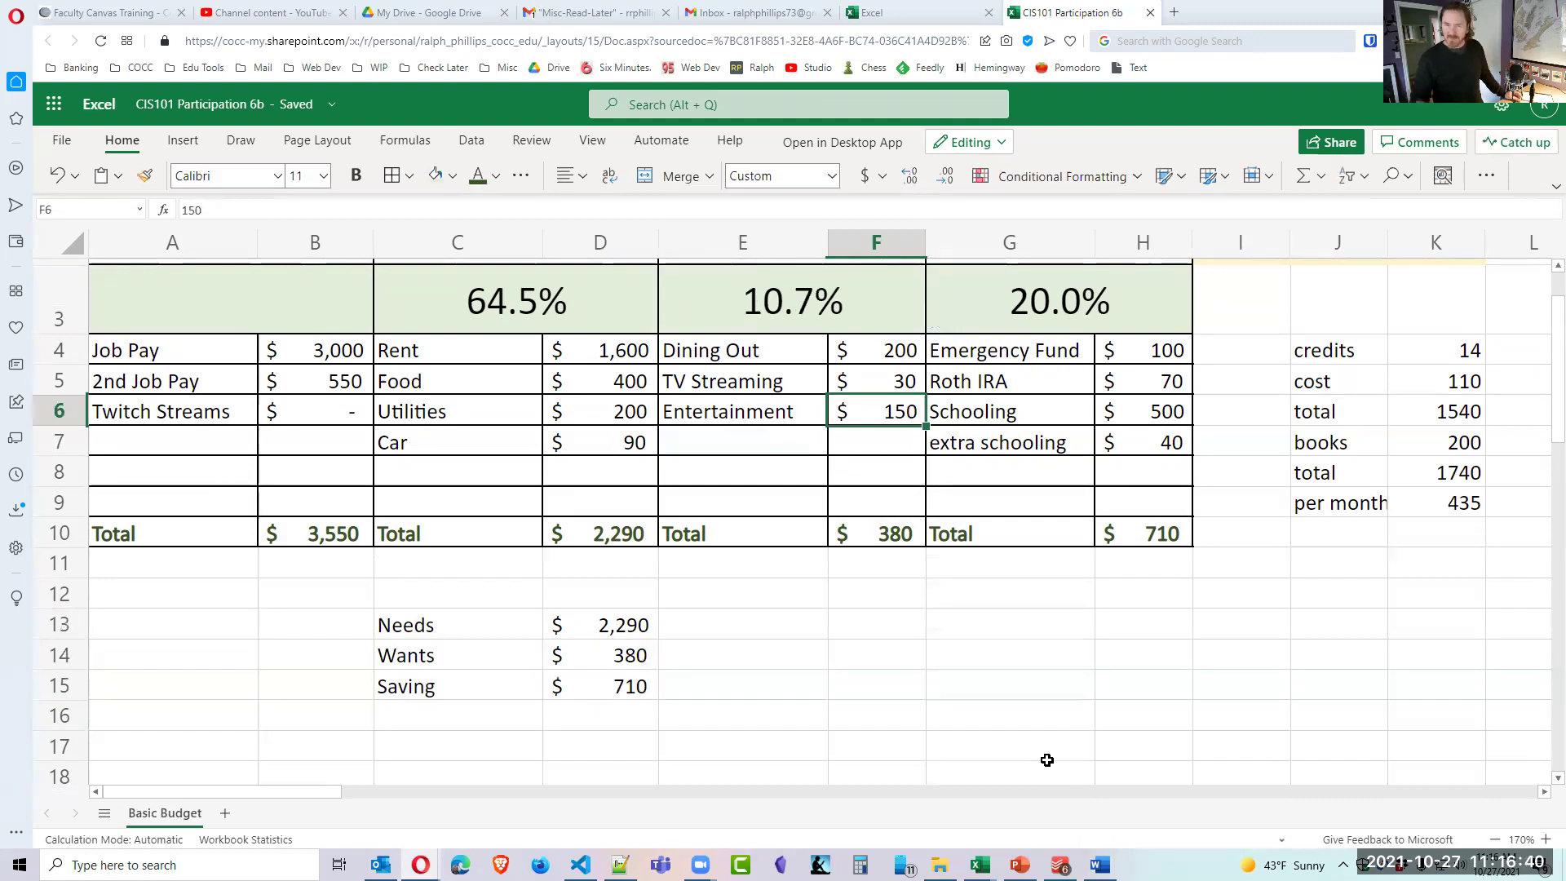
type("120")
key("Return")
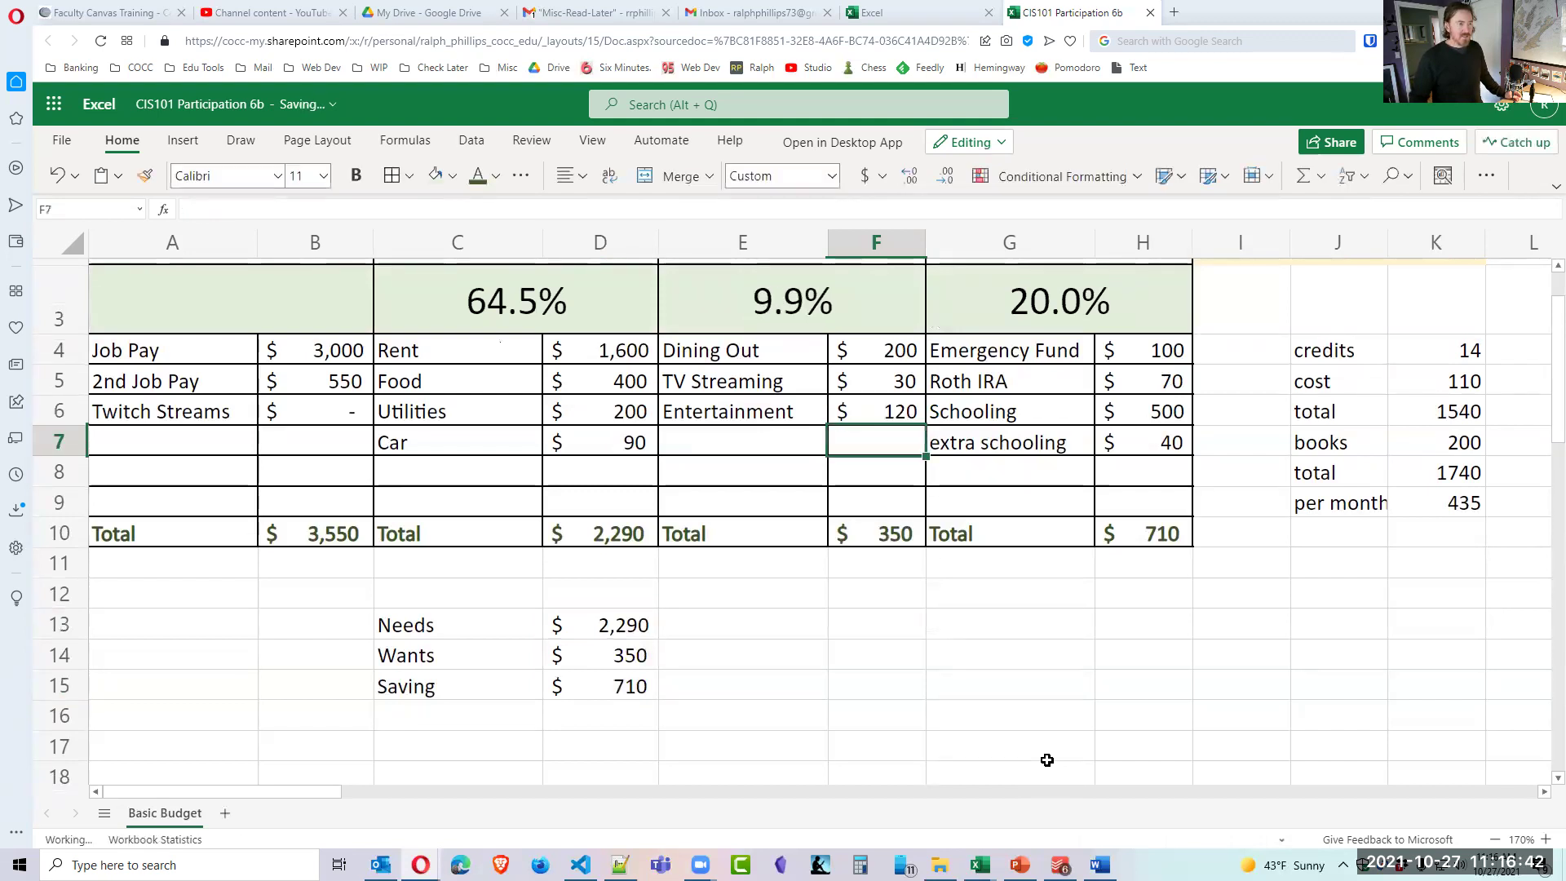
Set the Entertainment amount in F6 to 125.
left_click(902, 416)
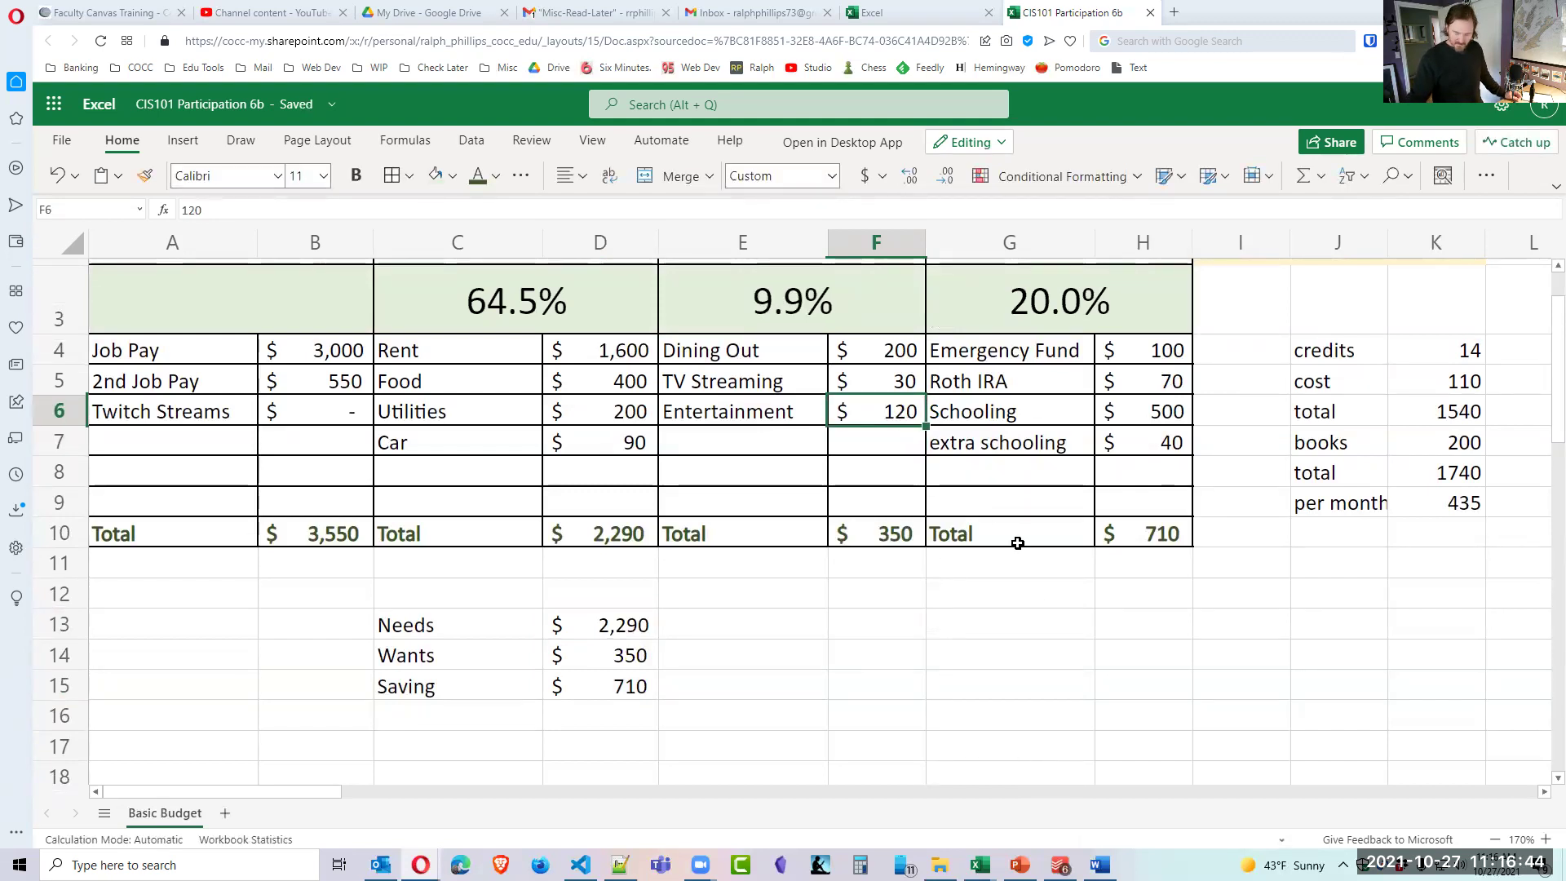
type("125")
key("Return")
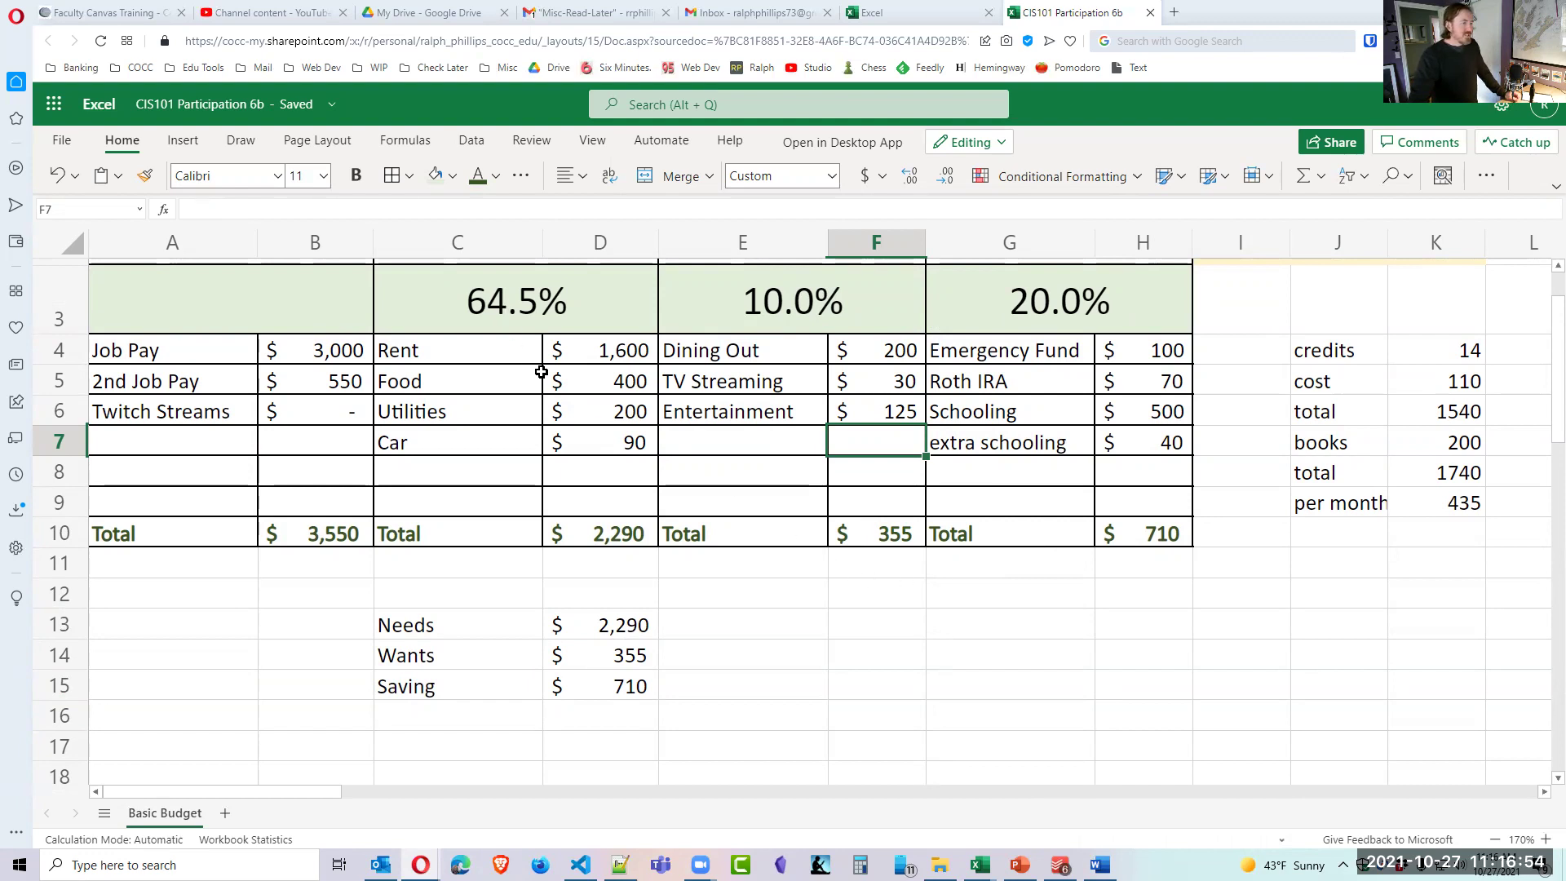
Try a Car expense of 200 in D7 to raise the Needs percentage.
left_click(603, 413)
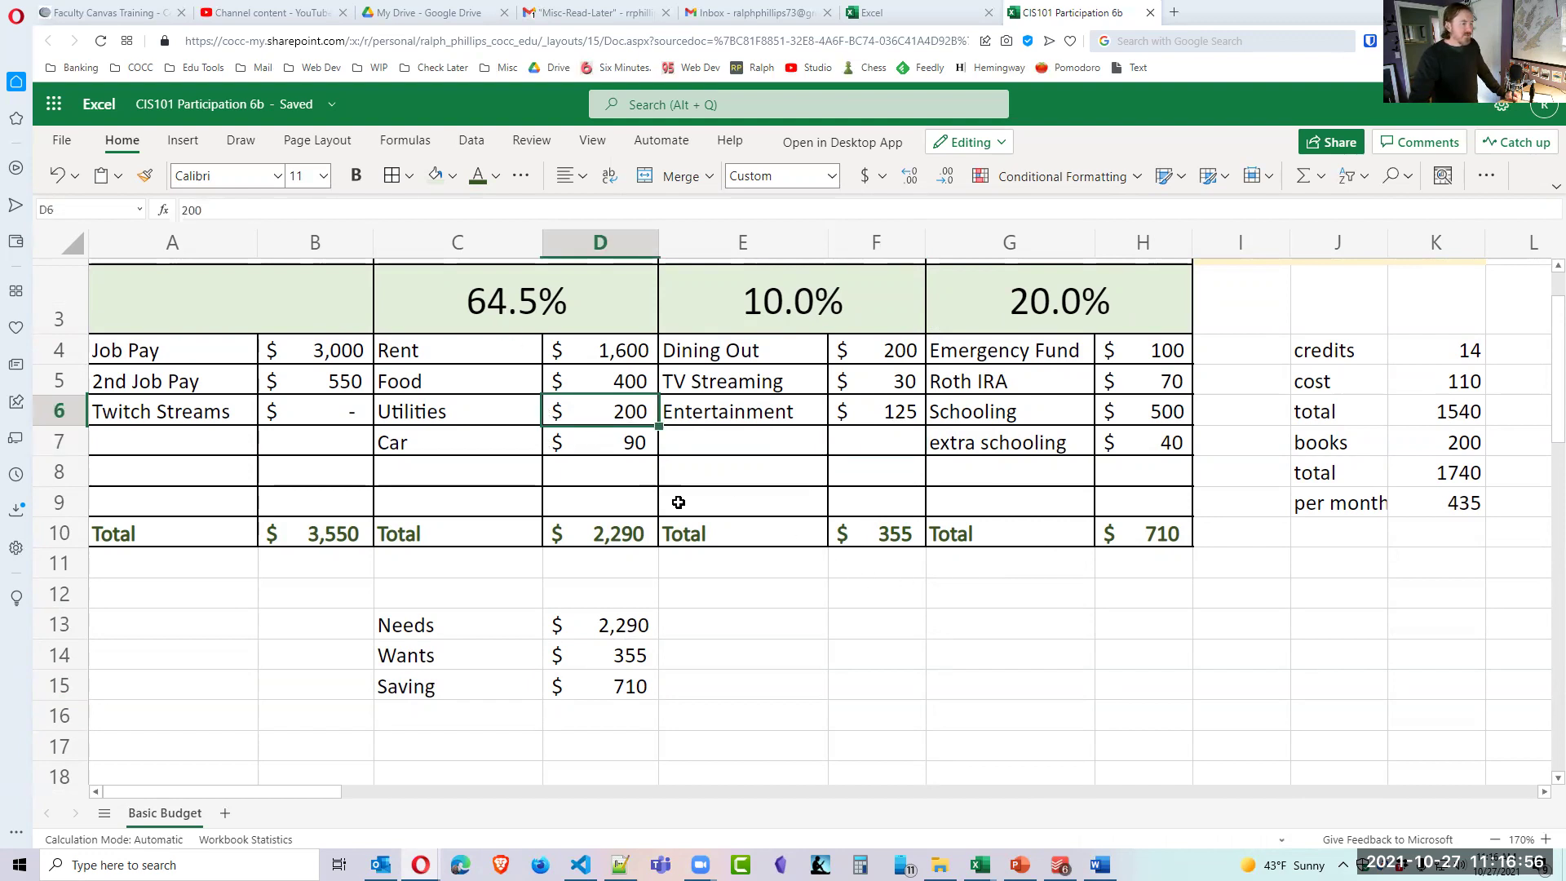
left_click(610, 445)
type("200")
key("Return")
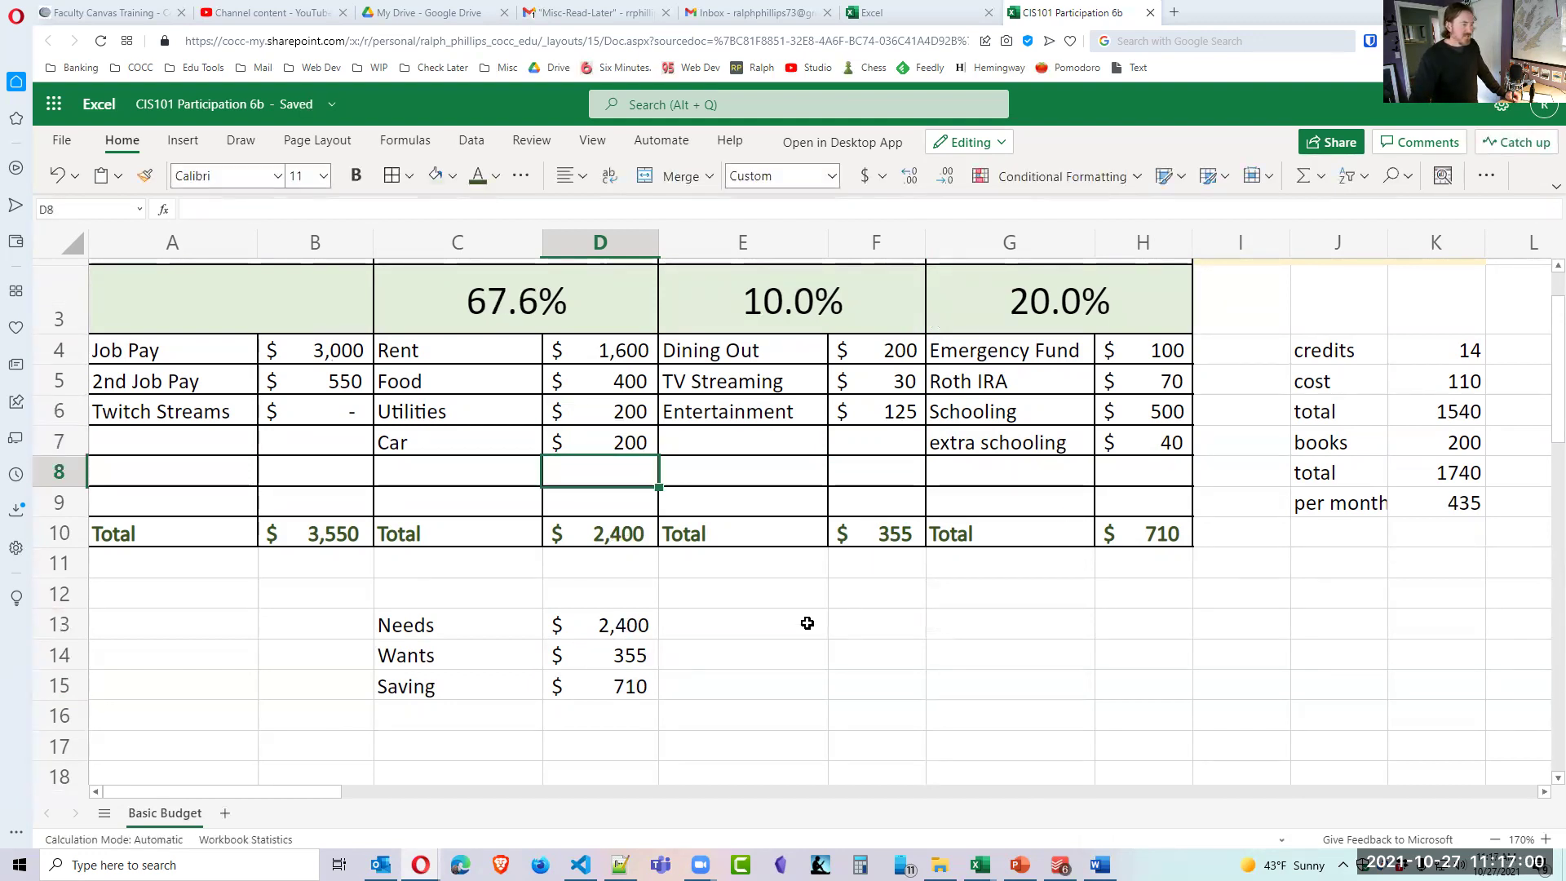
Add a healthcare expense below Car in row 8 of the needs columns, with an amount of 200.
left_click(467, 471)
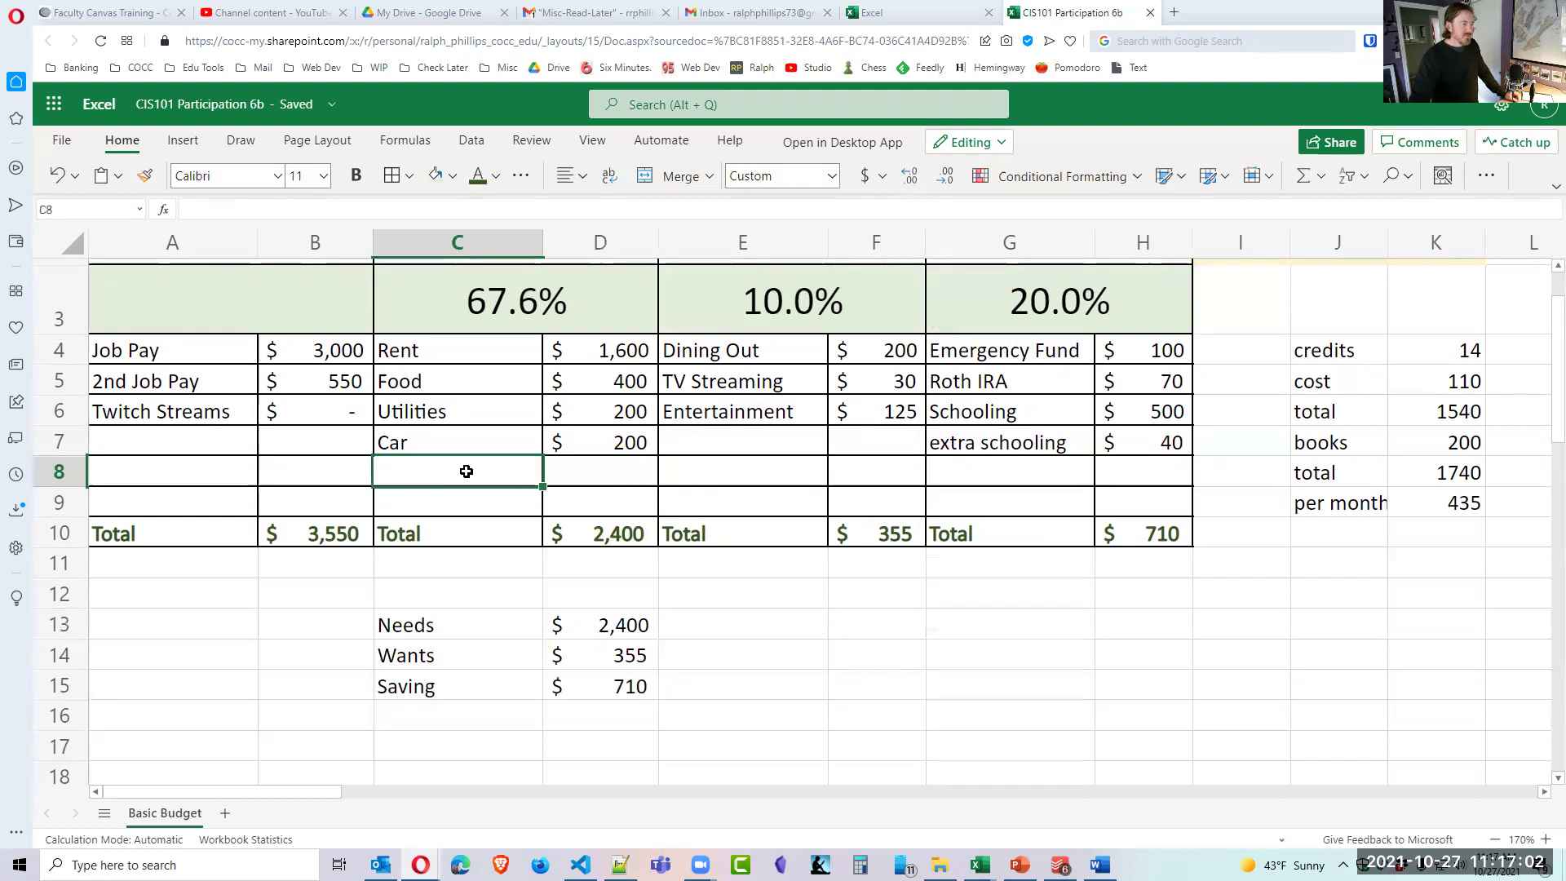
left_click(591, 505)
left_click(487, 469)
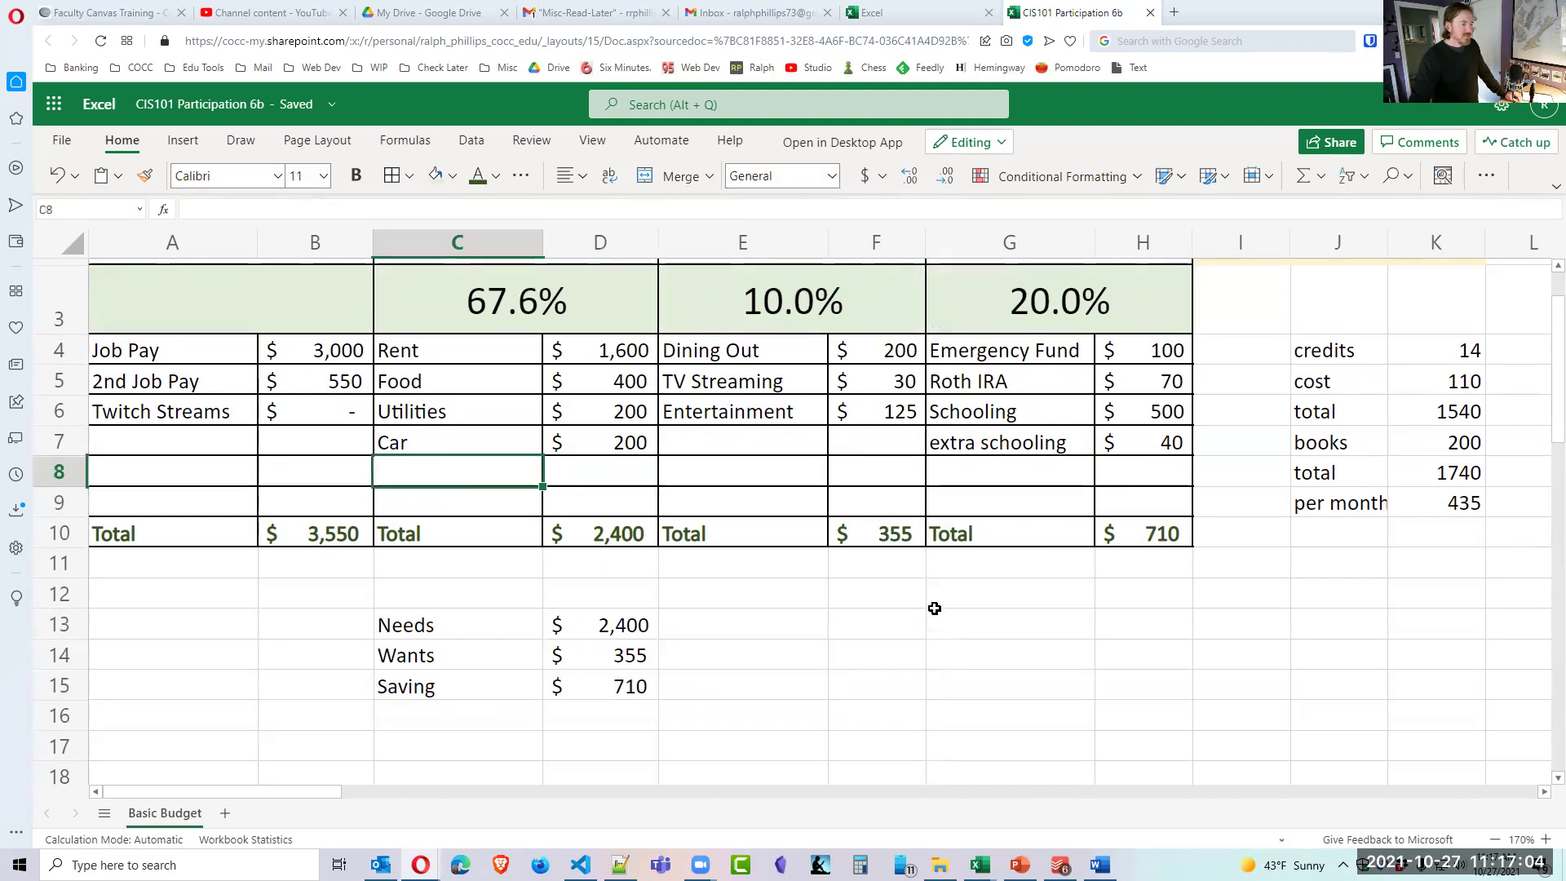
type("healt")
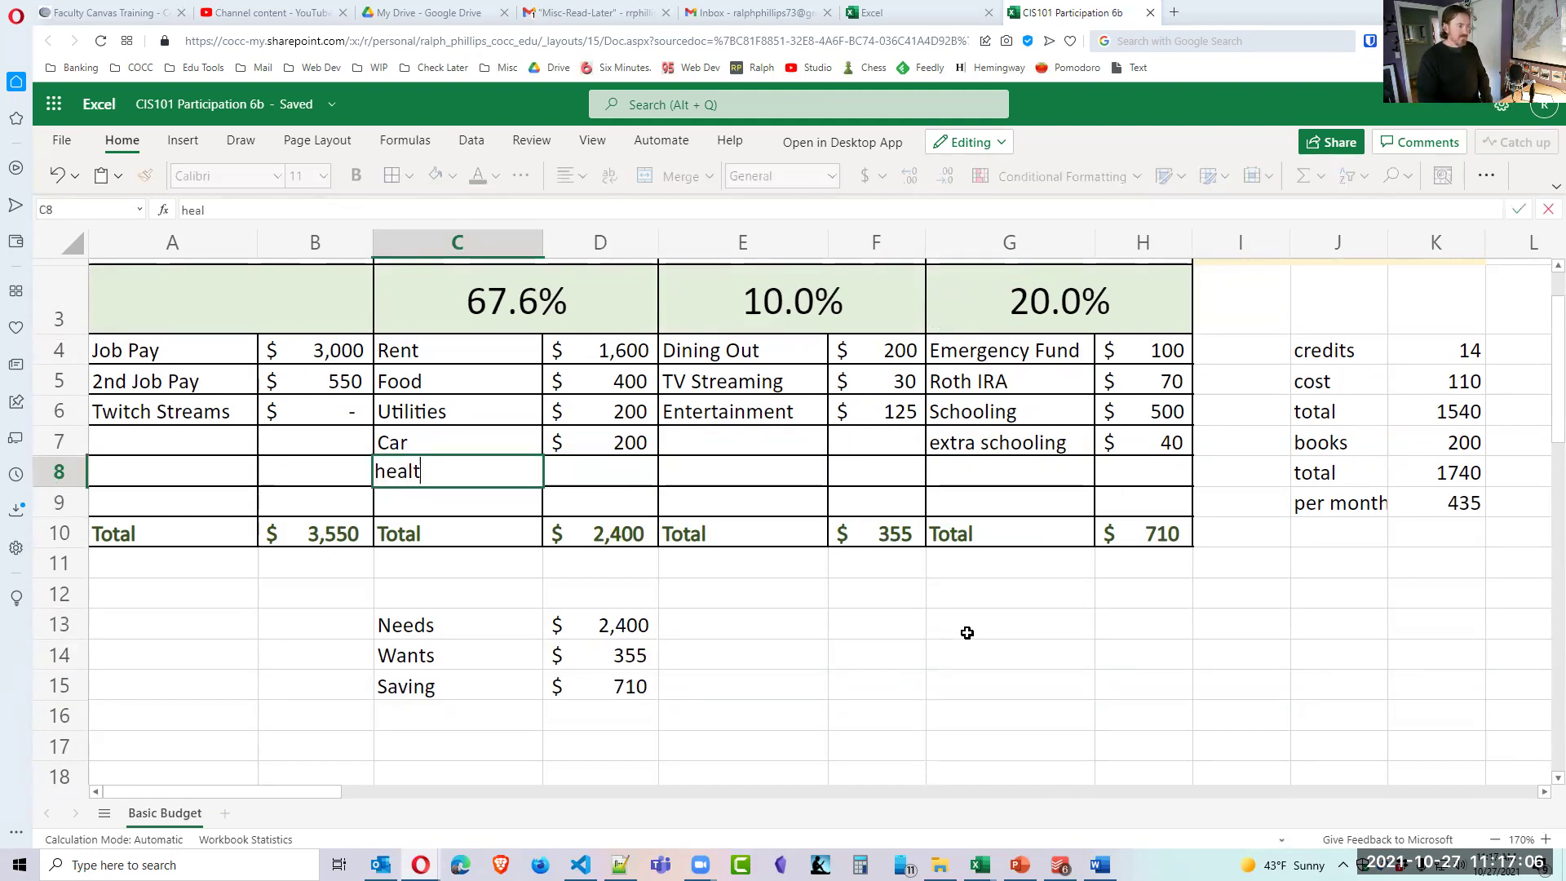
type("hcare")
key("Tab")
type("200")
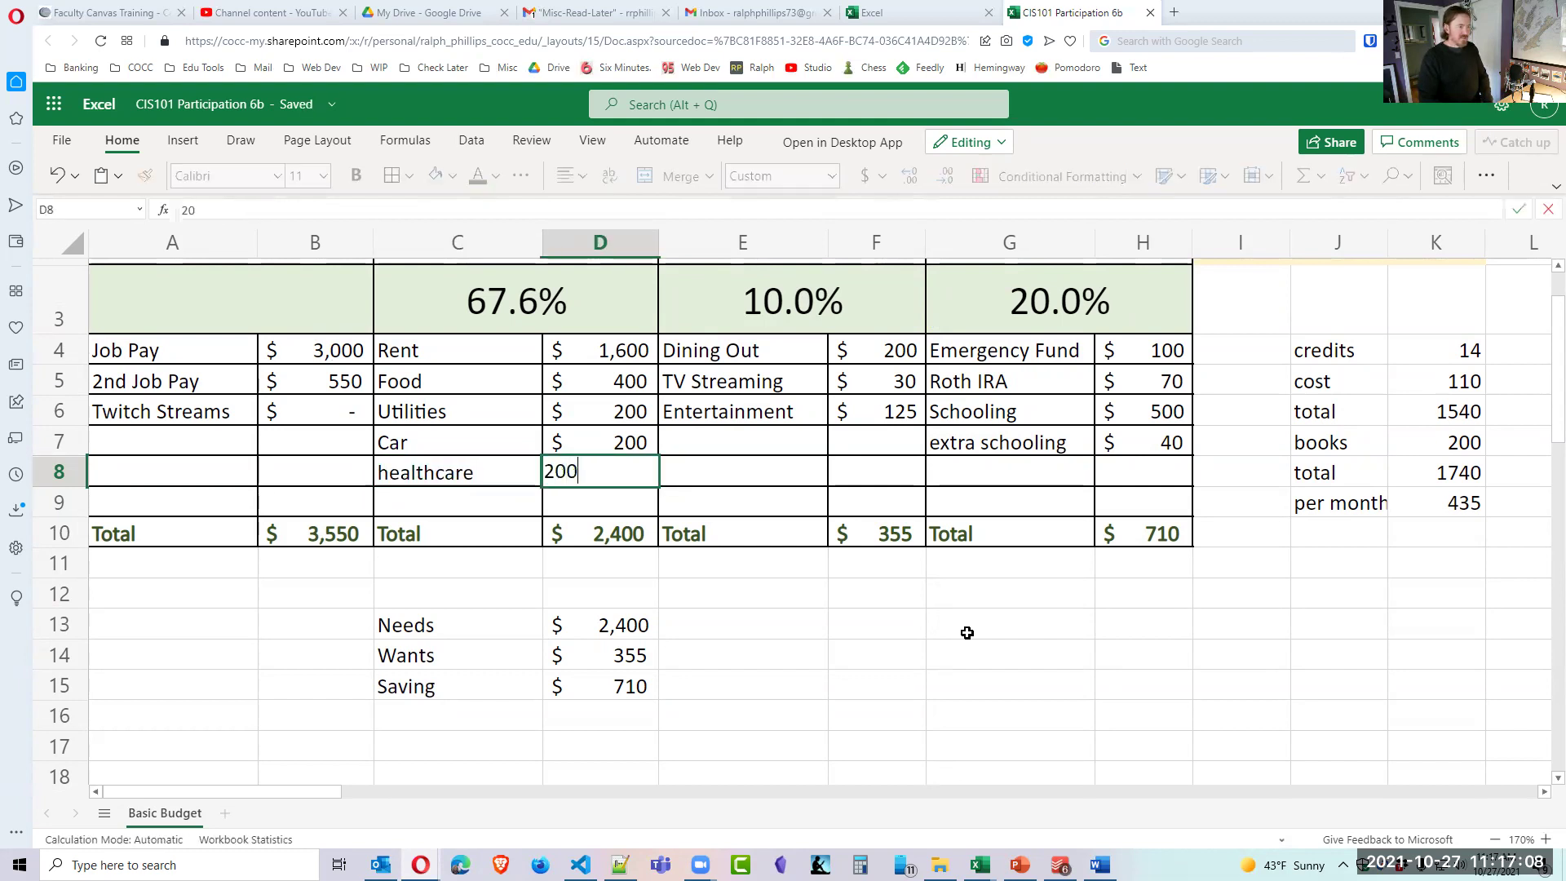
key("Return")
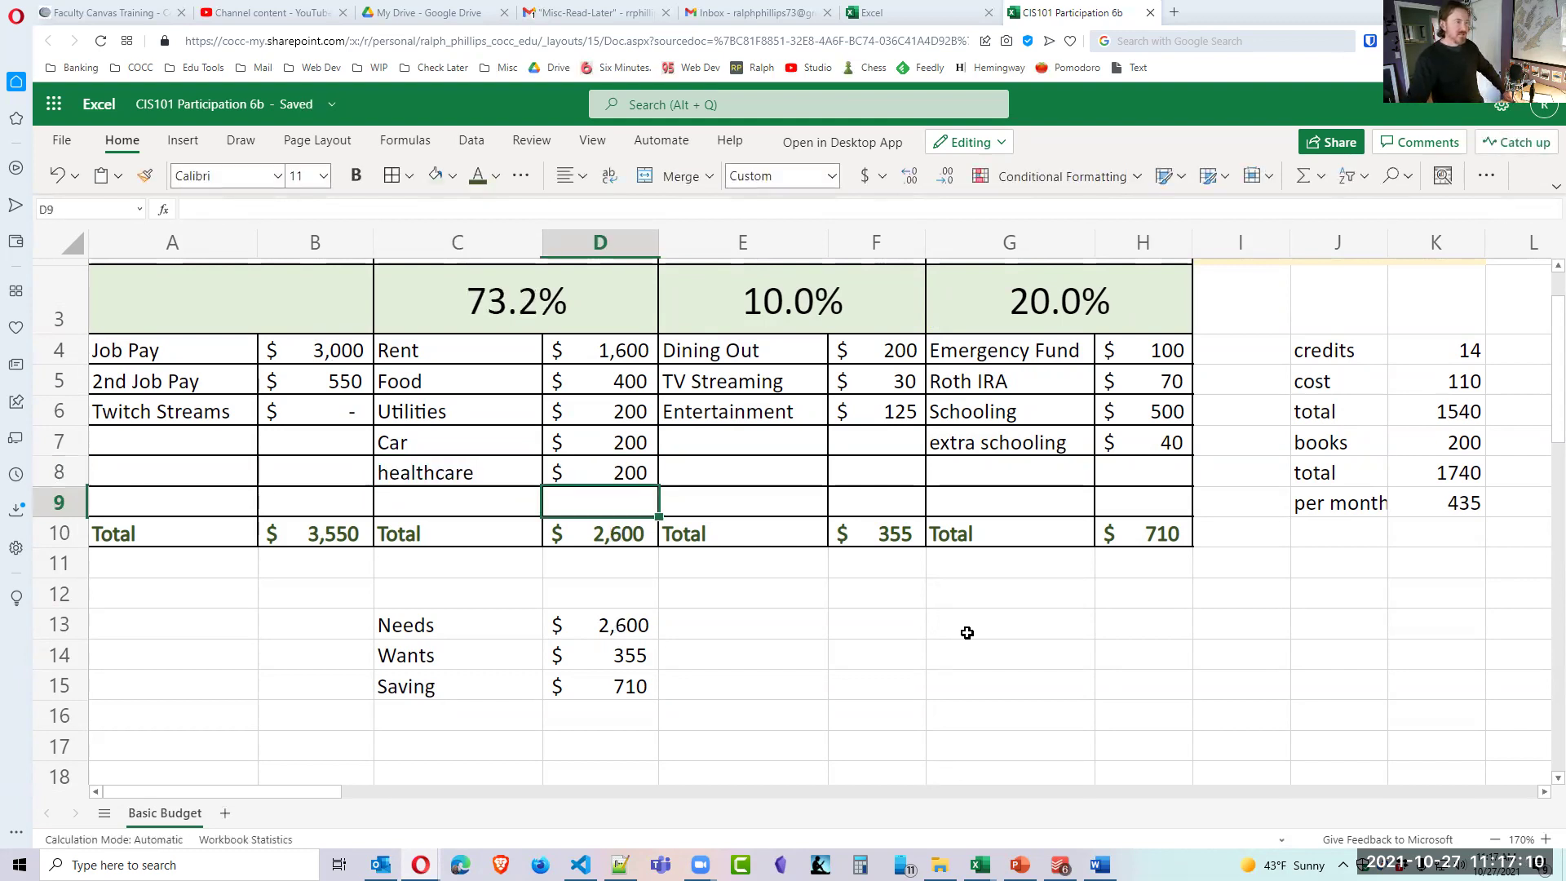
Try healthcare amounts of 150 and 130 in D8 to bring the Needs percentage closer to 70%.
left_click(625, 474)
type("150")
key("Return")
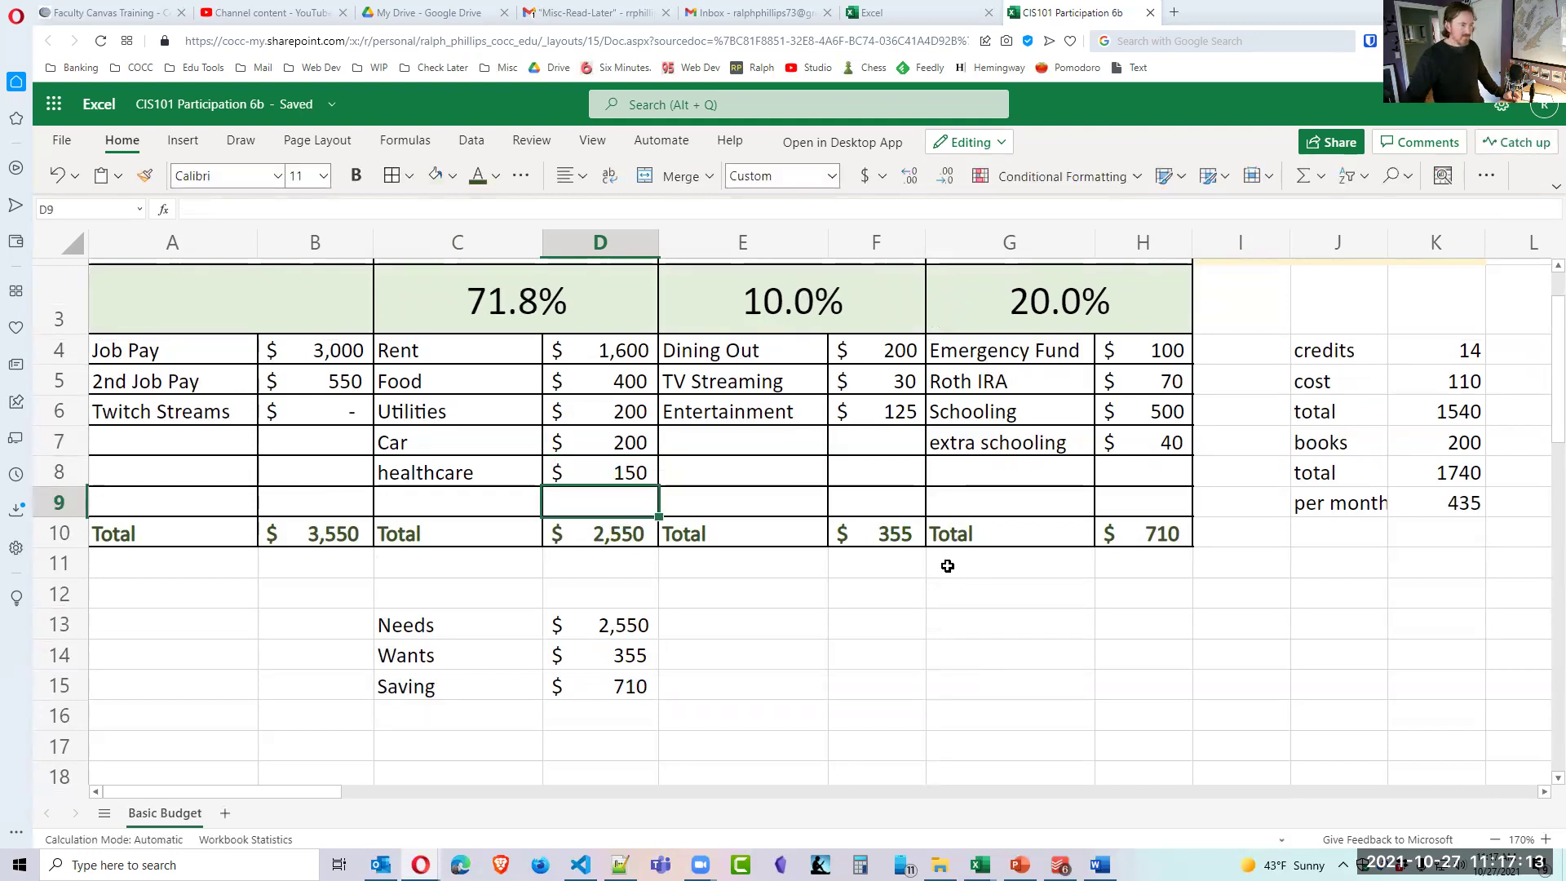
left_click(638, 470)
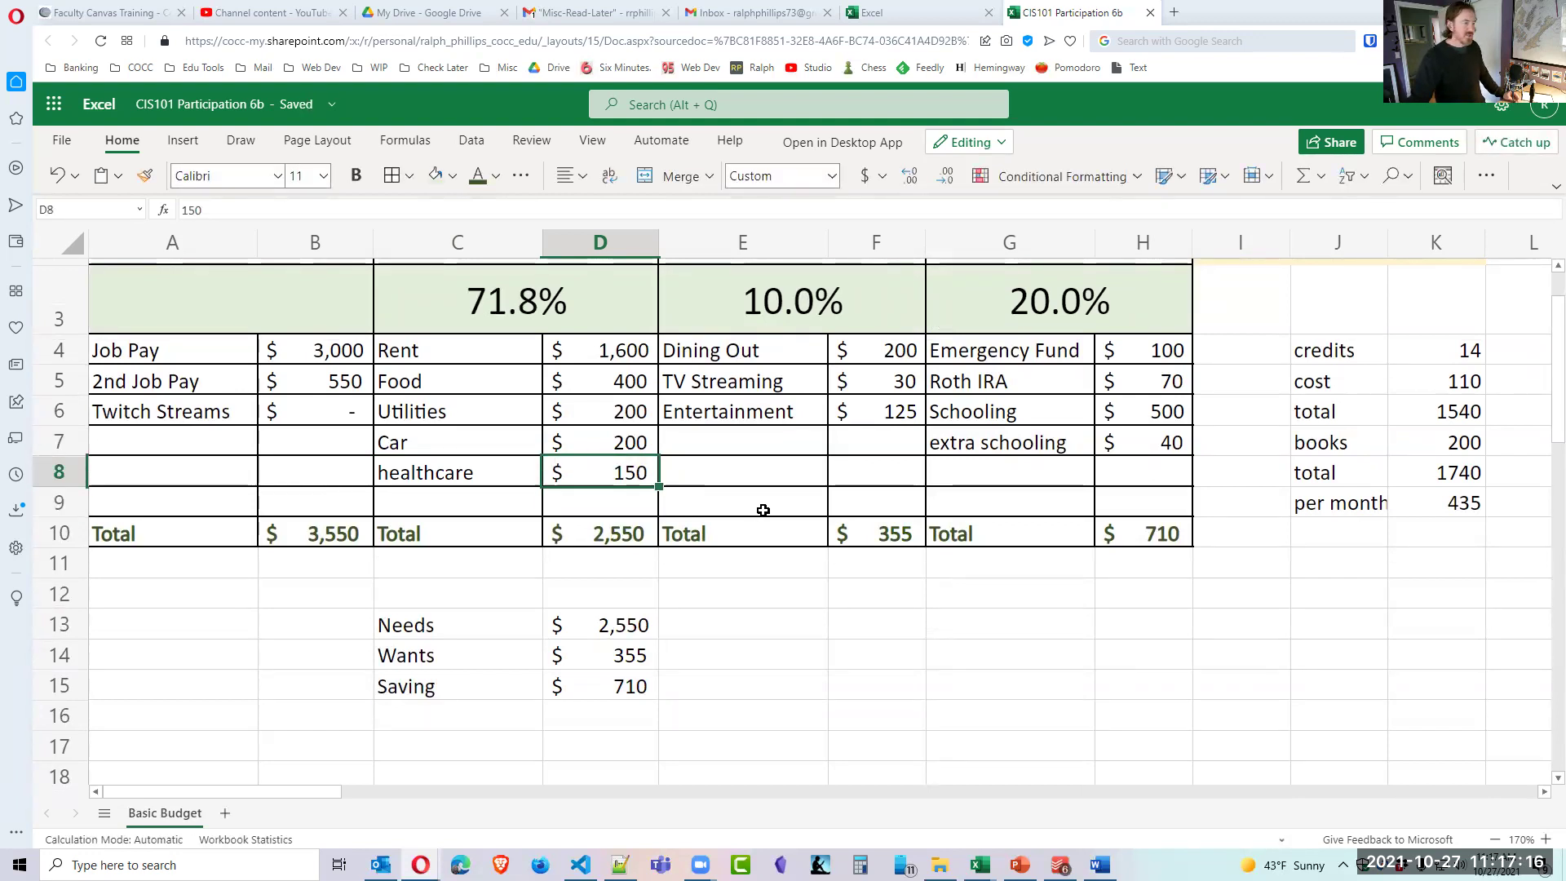
type("130")
key("Return")
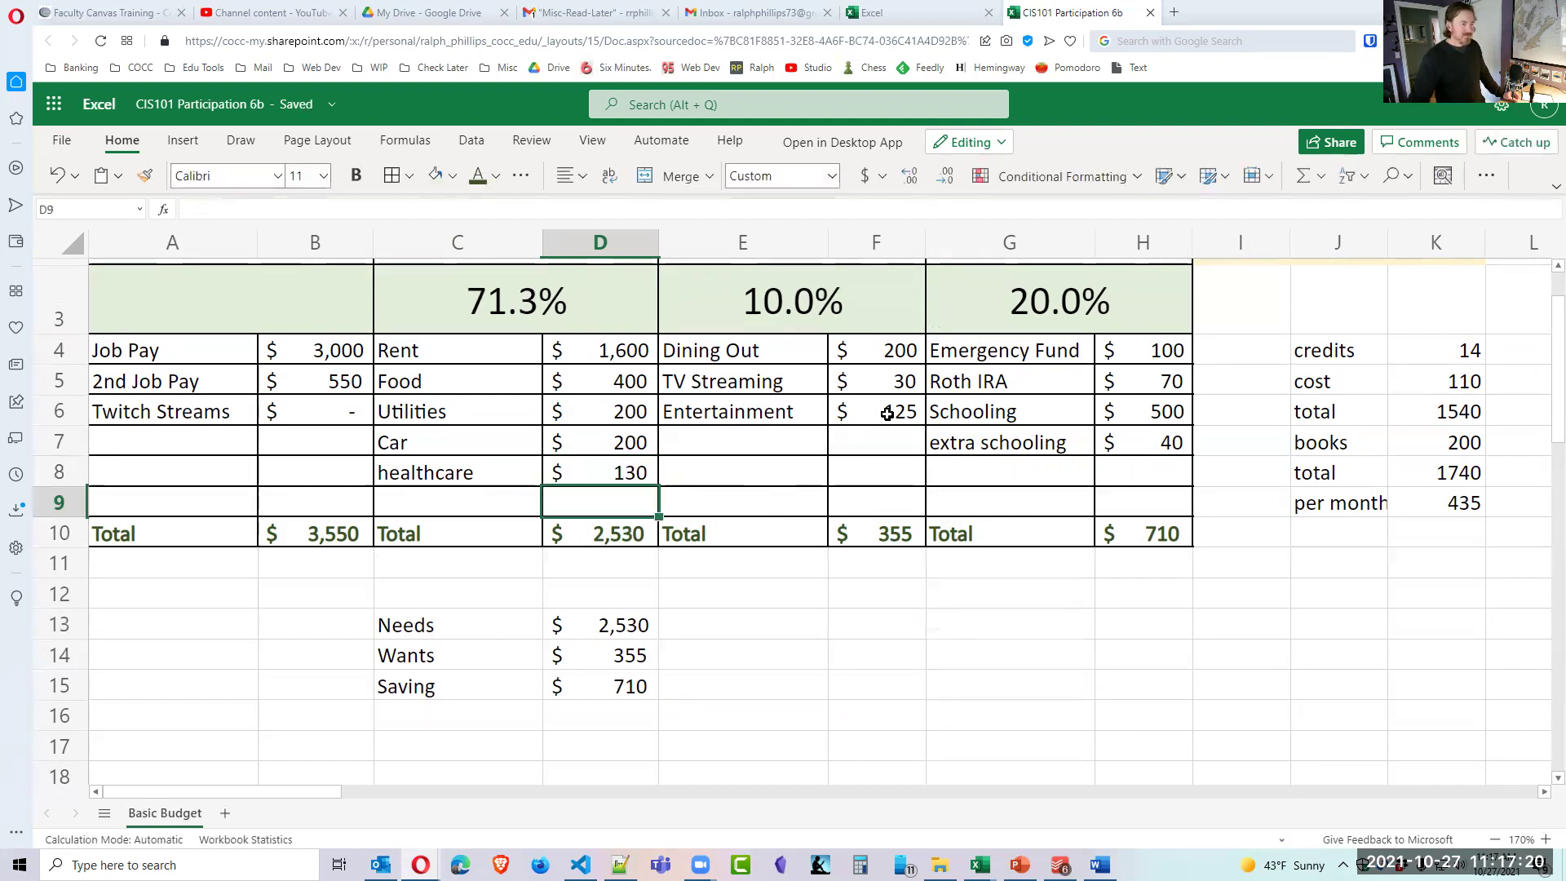
Set the healthcare amount in D8 to 100.
left_click(644, 475)
type("100")
key("Return")
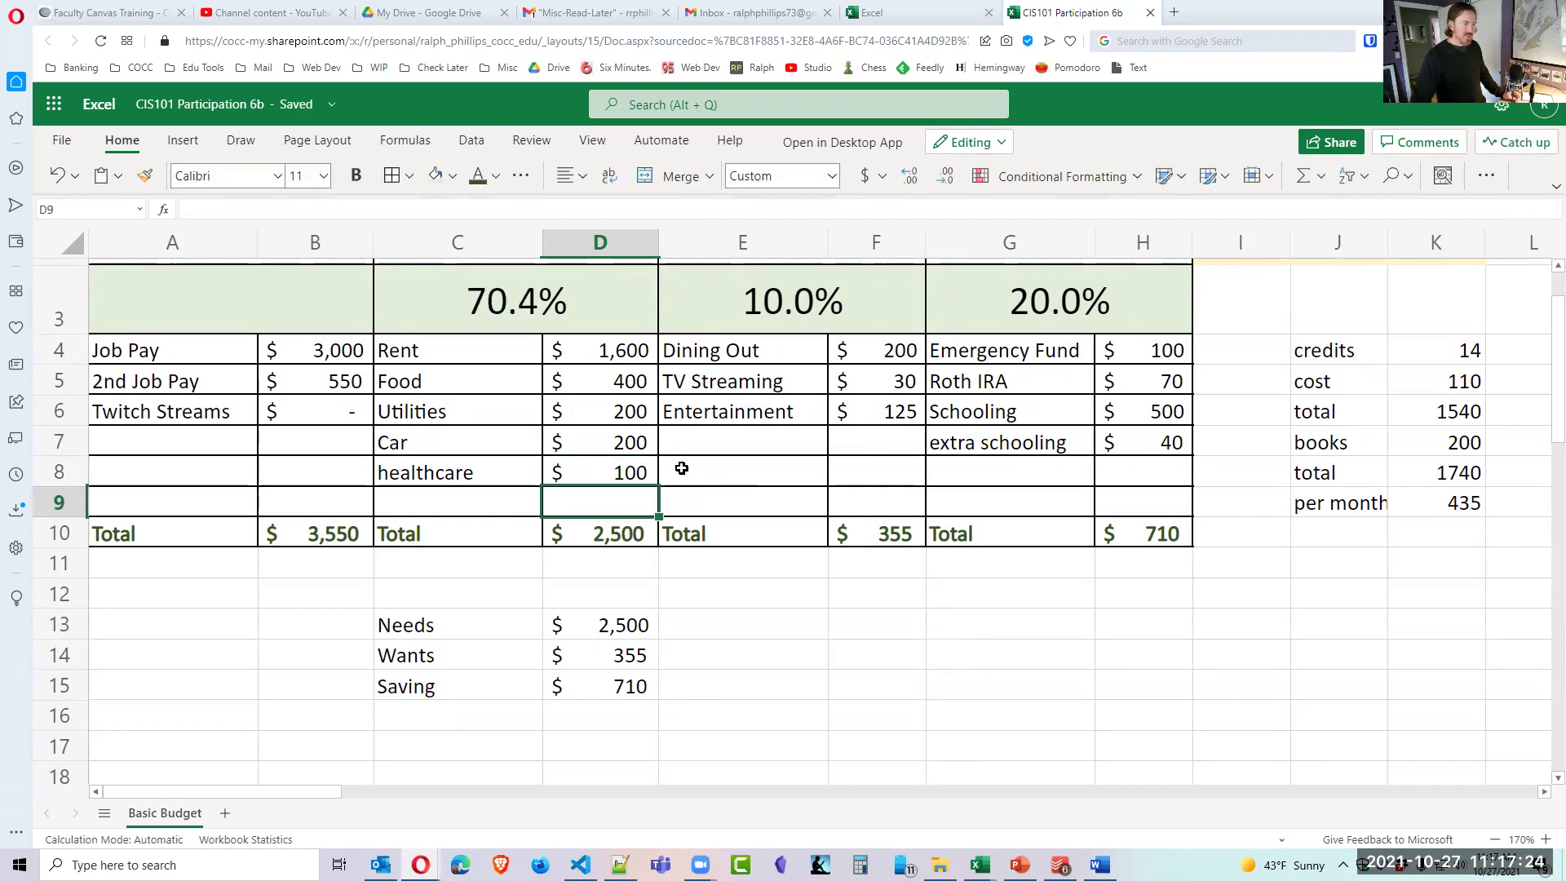
Set the Car expense in D7 to 190 and select that amount again.
left_click(648, 442)
type("190")
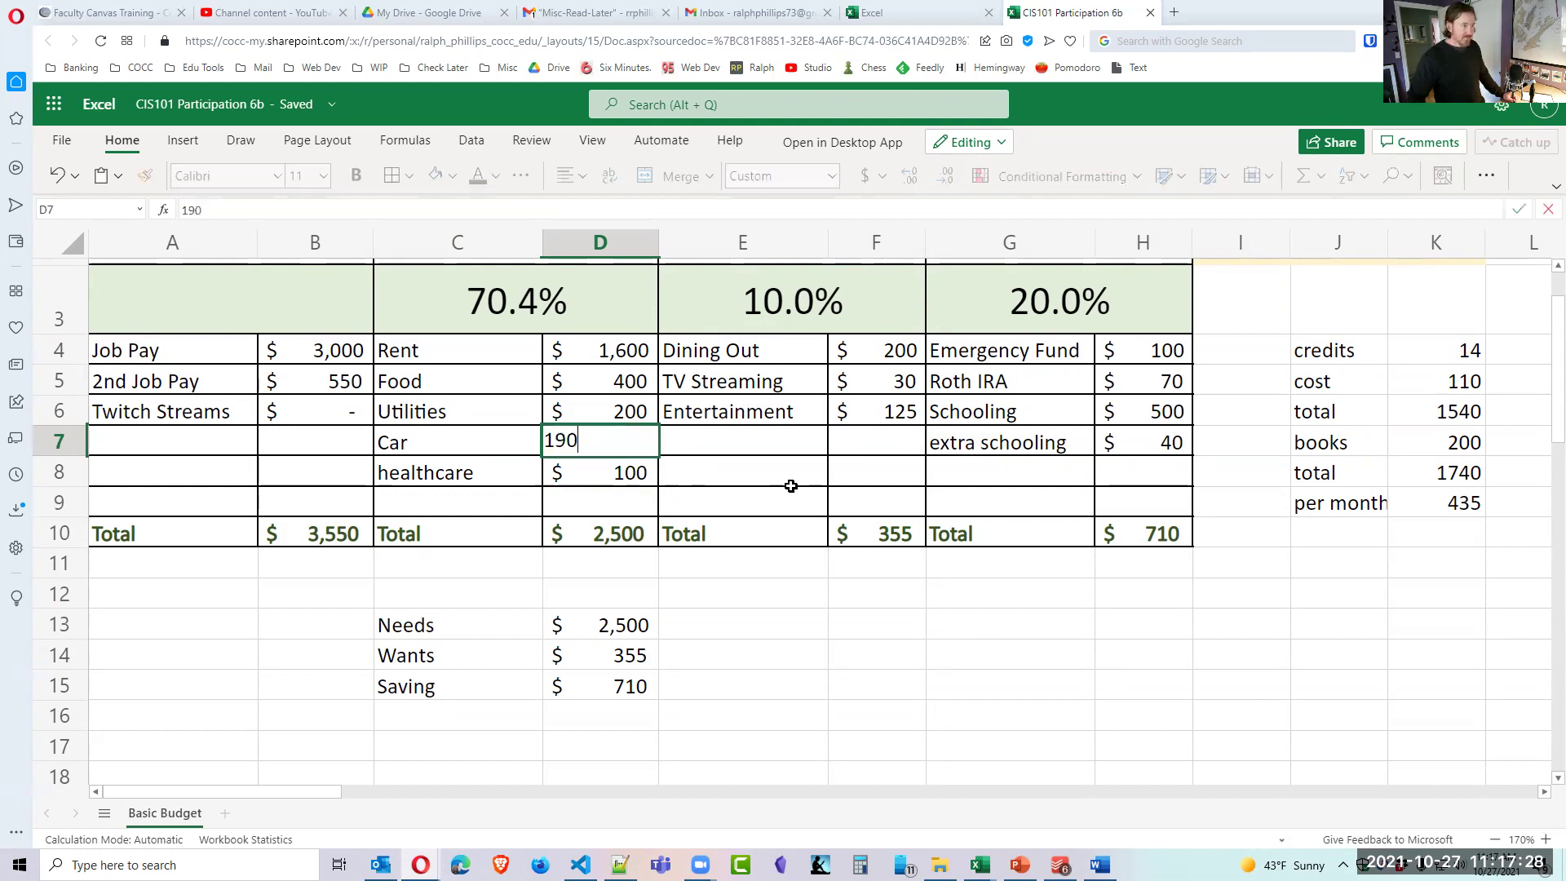
key("Return")
left_click(625, 435)
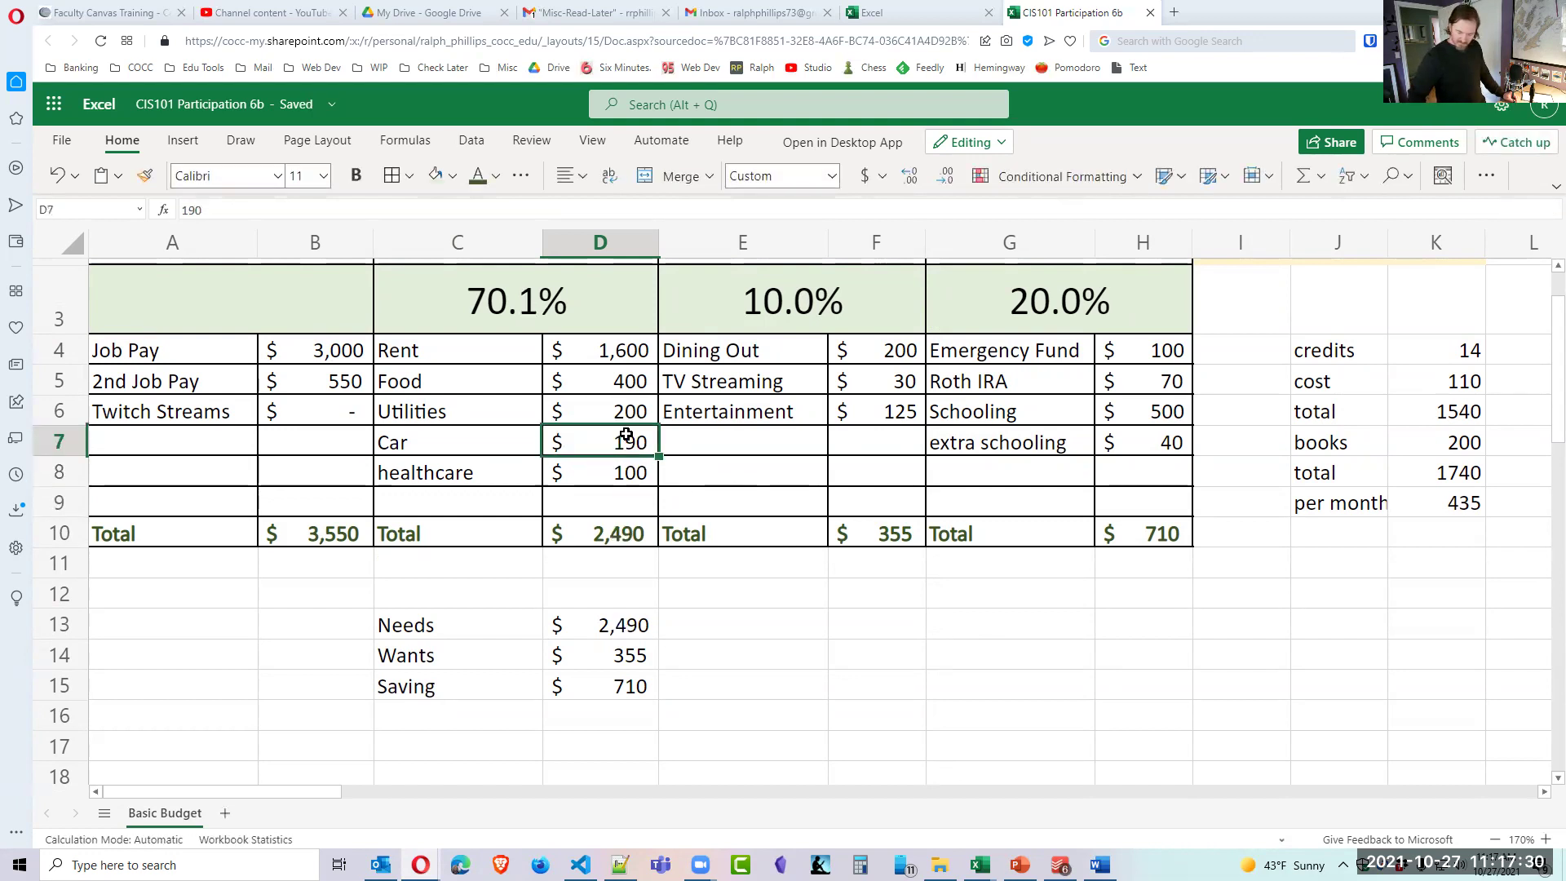
Set the Car expense in D7 to 180 and check the Needs and Wants total formulas in row 10.
type("180")
key("Return")
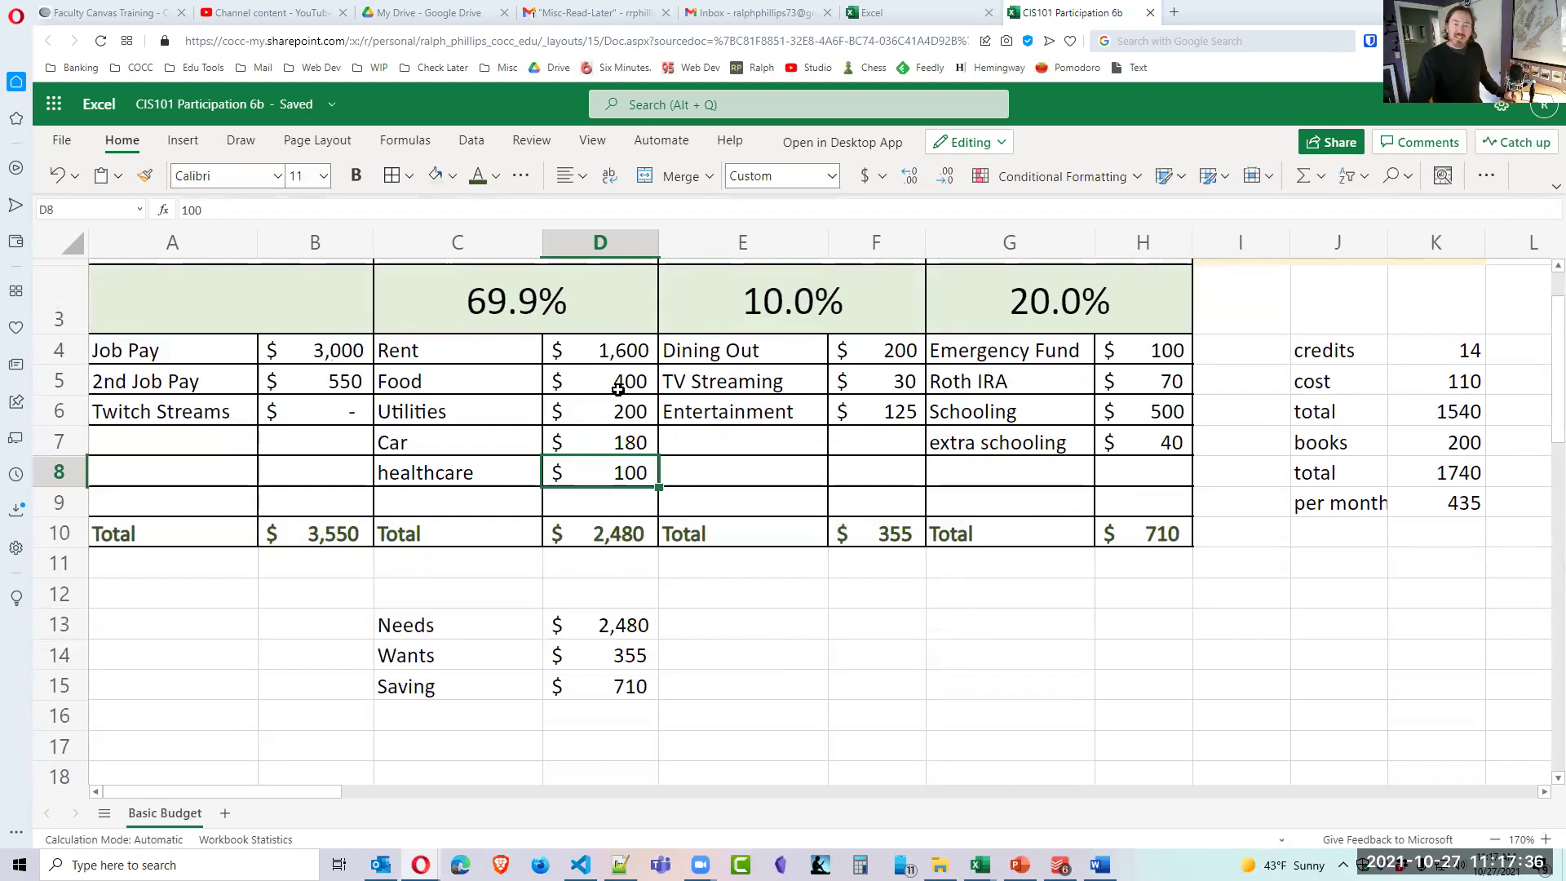
left_click(607, 536)
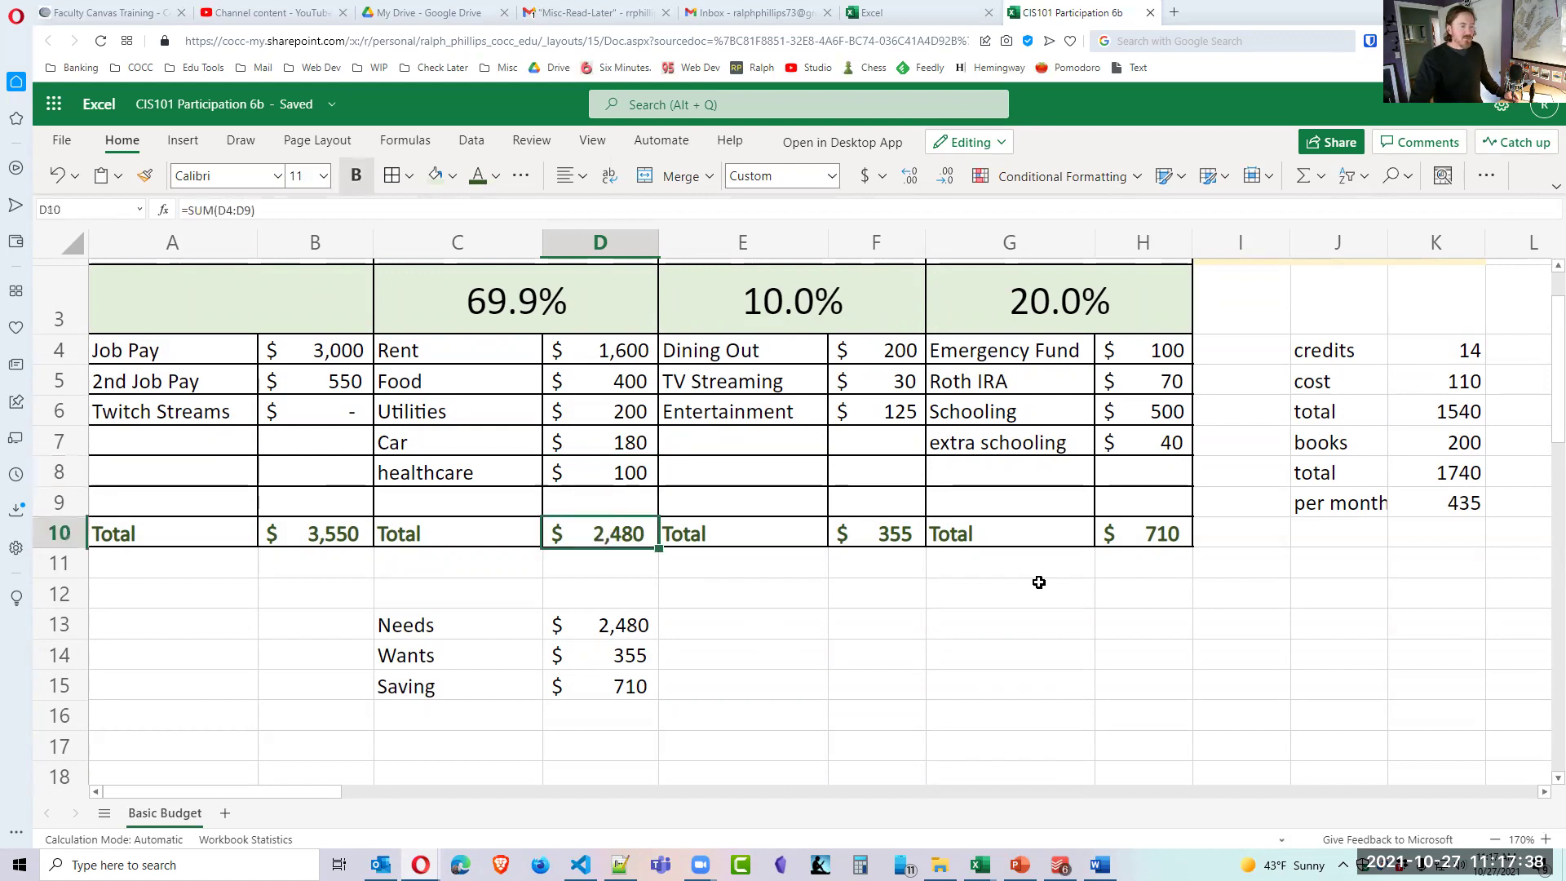
left_click(895, 535)
Examine the helper table amounts in D13:D15 and the Needs formula that links to the total above.
scroll(974, 697, "down", 1)
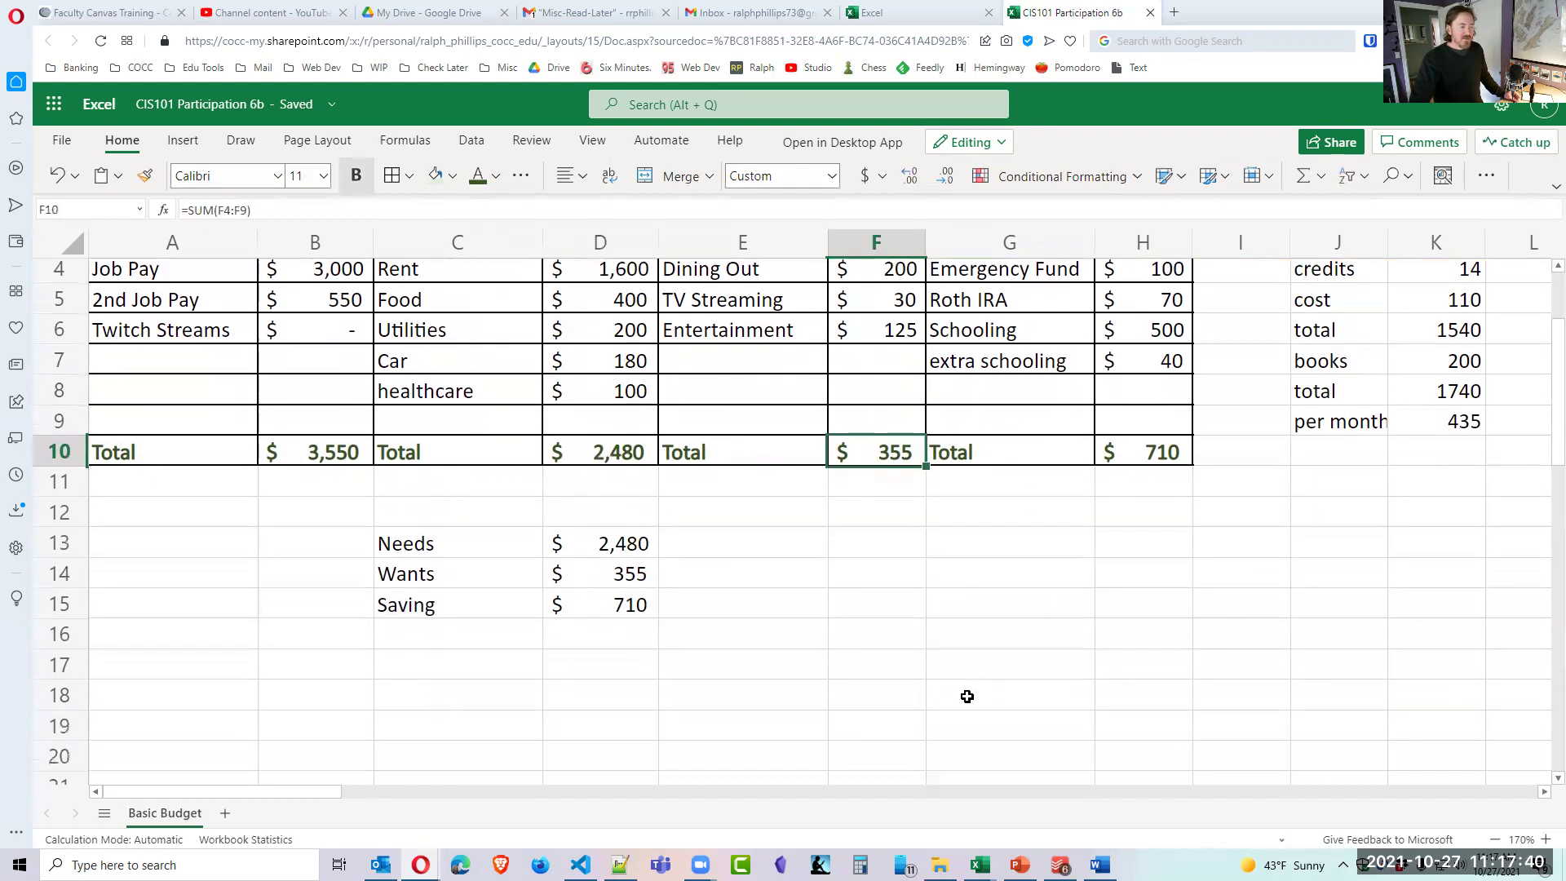
left_click(606, 543)
left_click(617, 607, "shift")
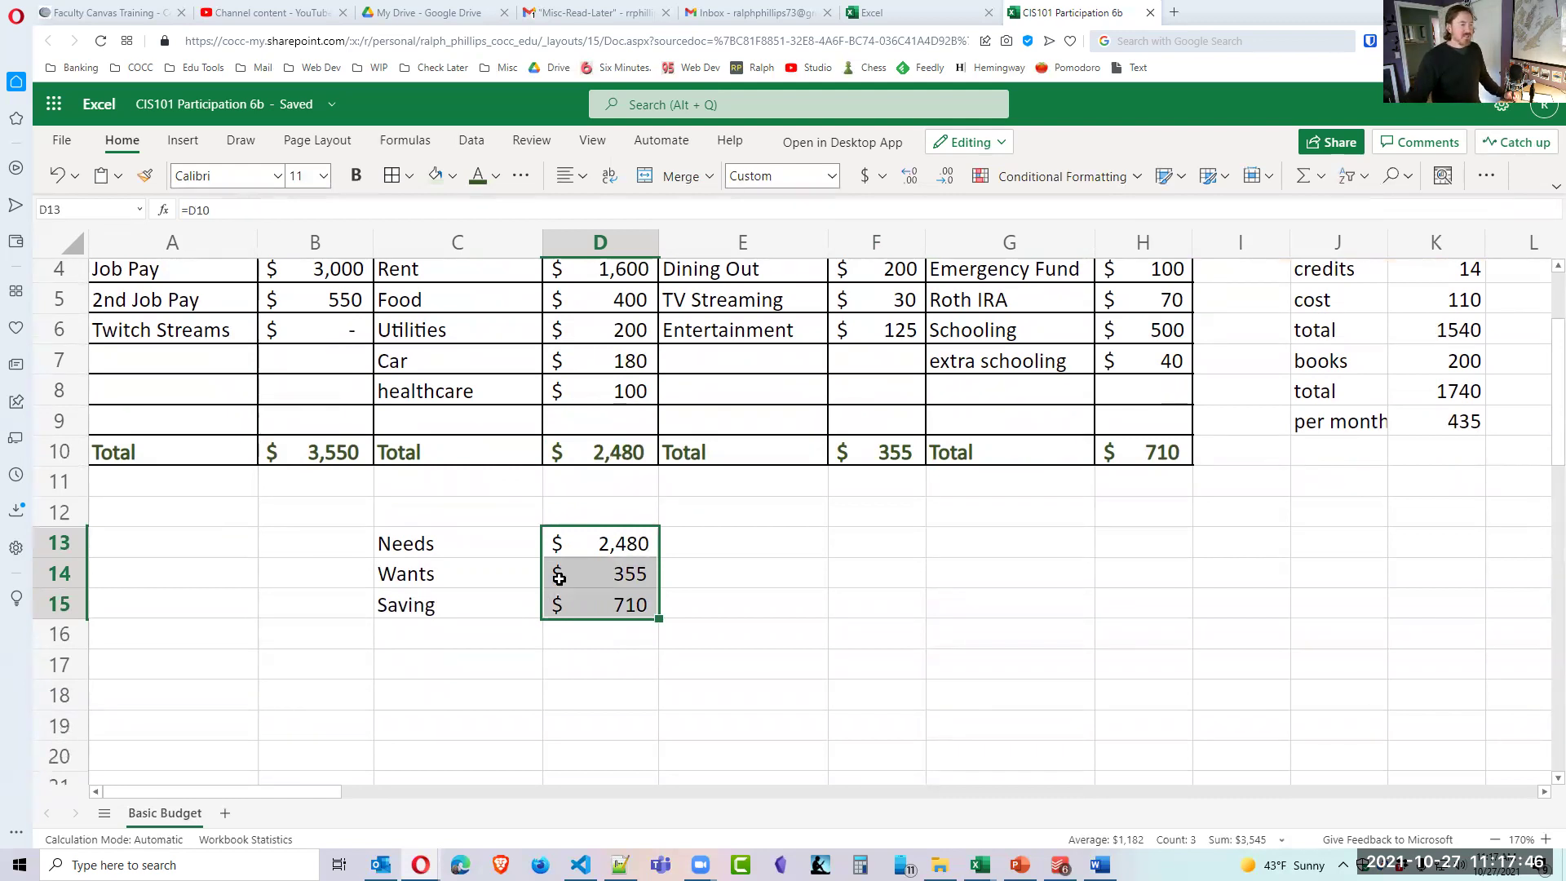
double_click(617, 541)
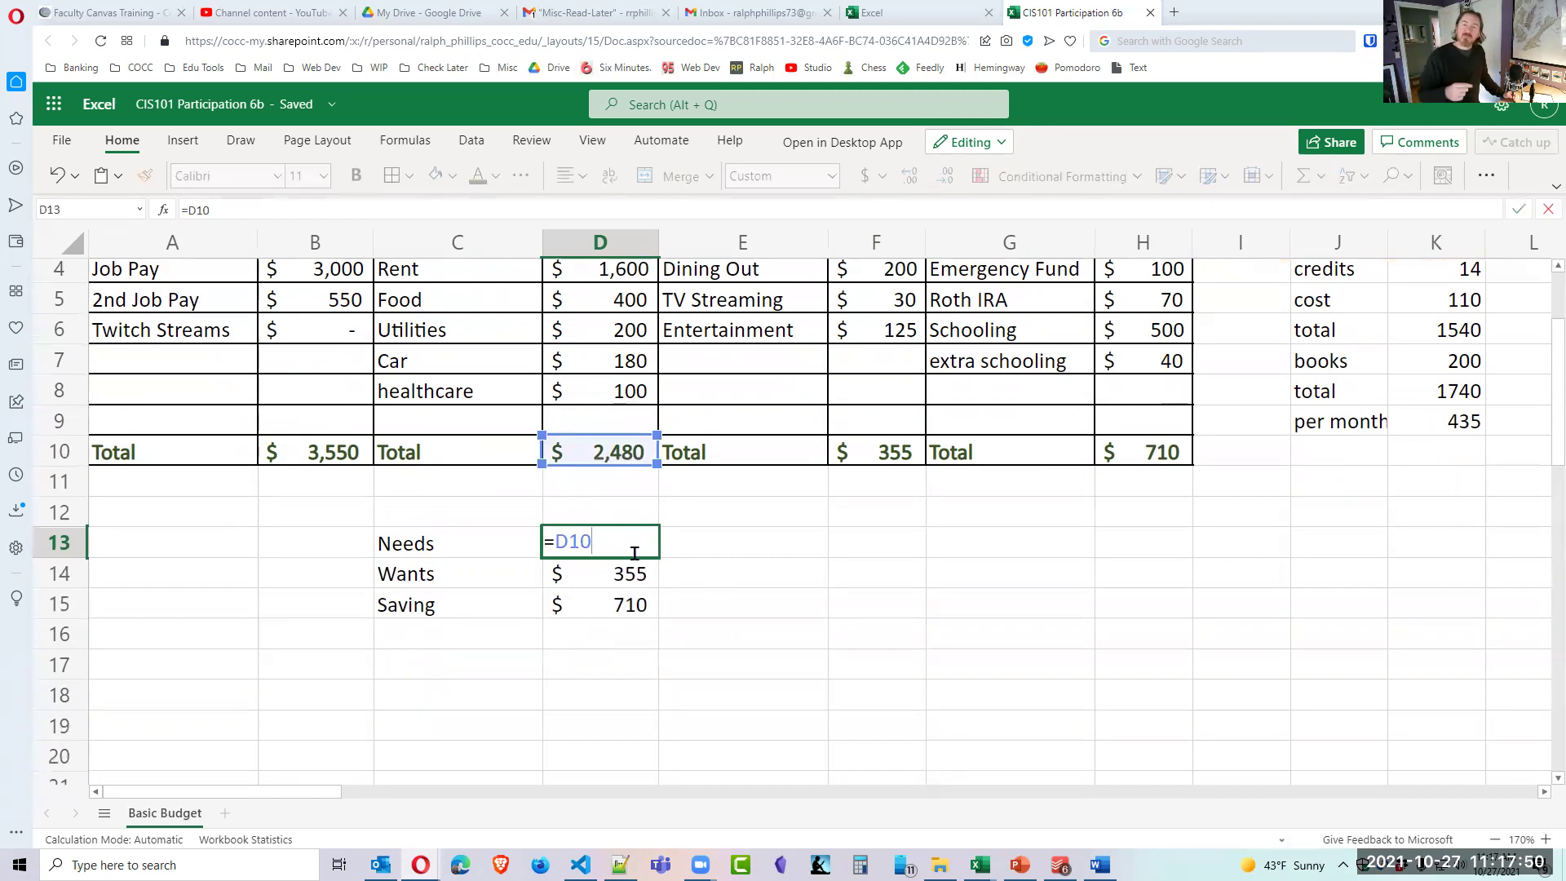
key("Return")
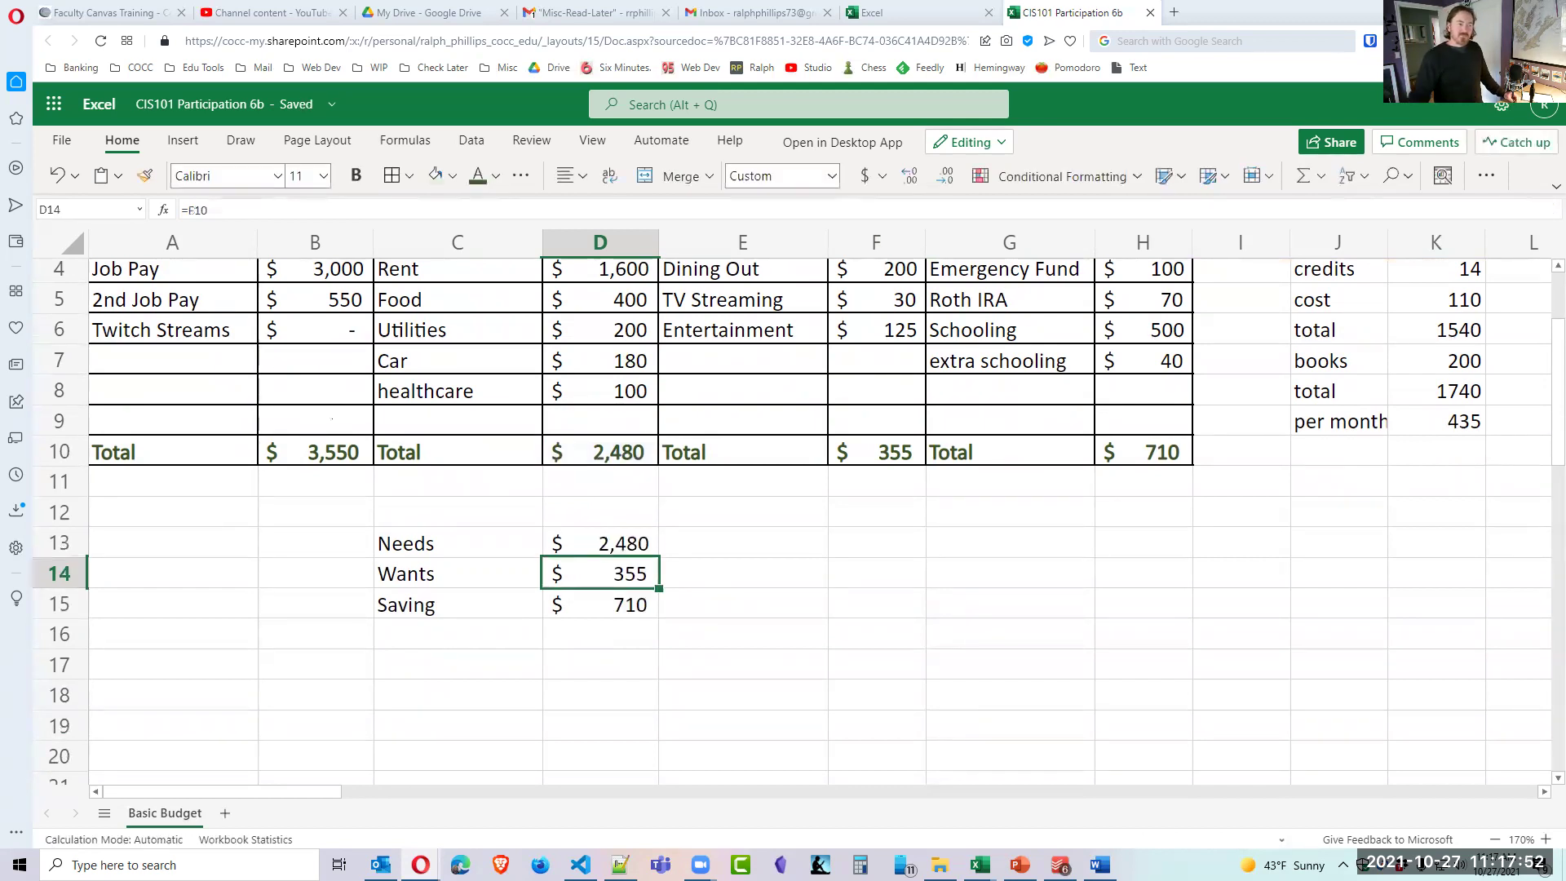
Highlight the main budget table A2:H10 and the helper table C13:D15 to compare them as chart data.
scroll(816, 669, "up", 2)
mouse_move(274, 325)
left_mouse_down()
mouse_move(892, 548)
mouse_move(1192, 632)
left_mouse_up()
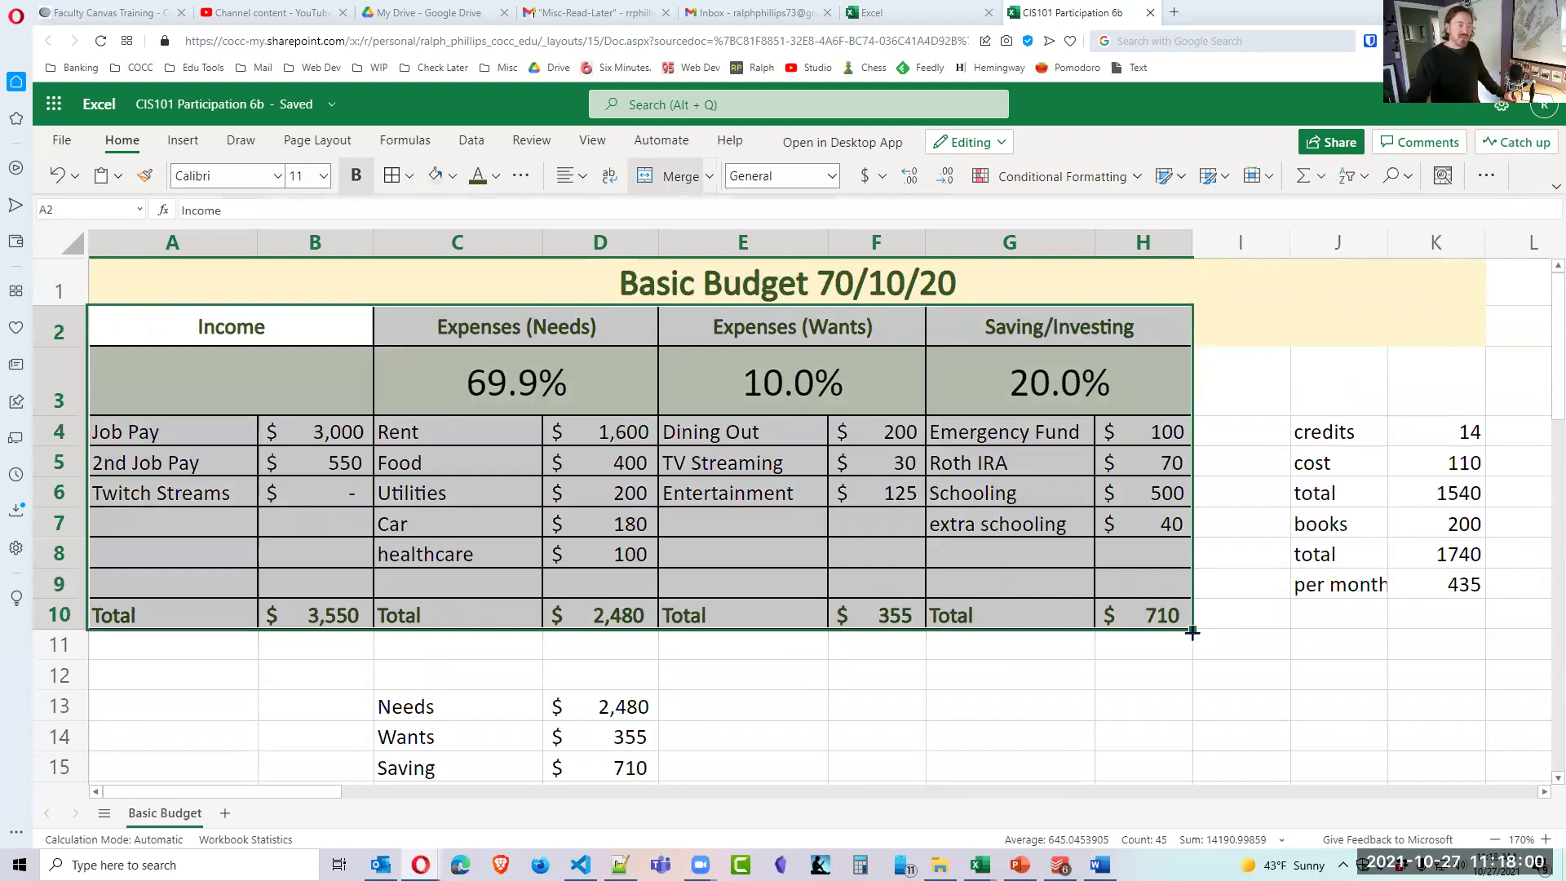
left_click(1020, 691)
scroll(856, 668, "down", 1)
left_click_drag(465, 545, 603, 605)
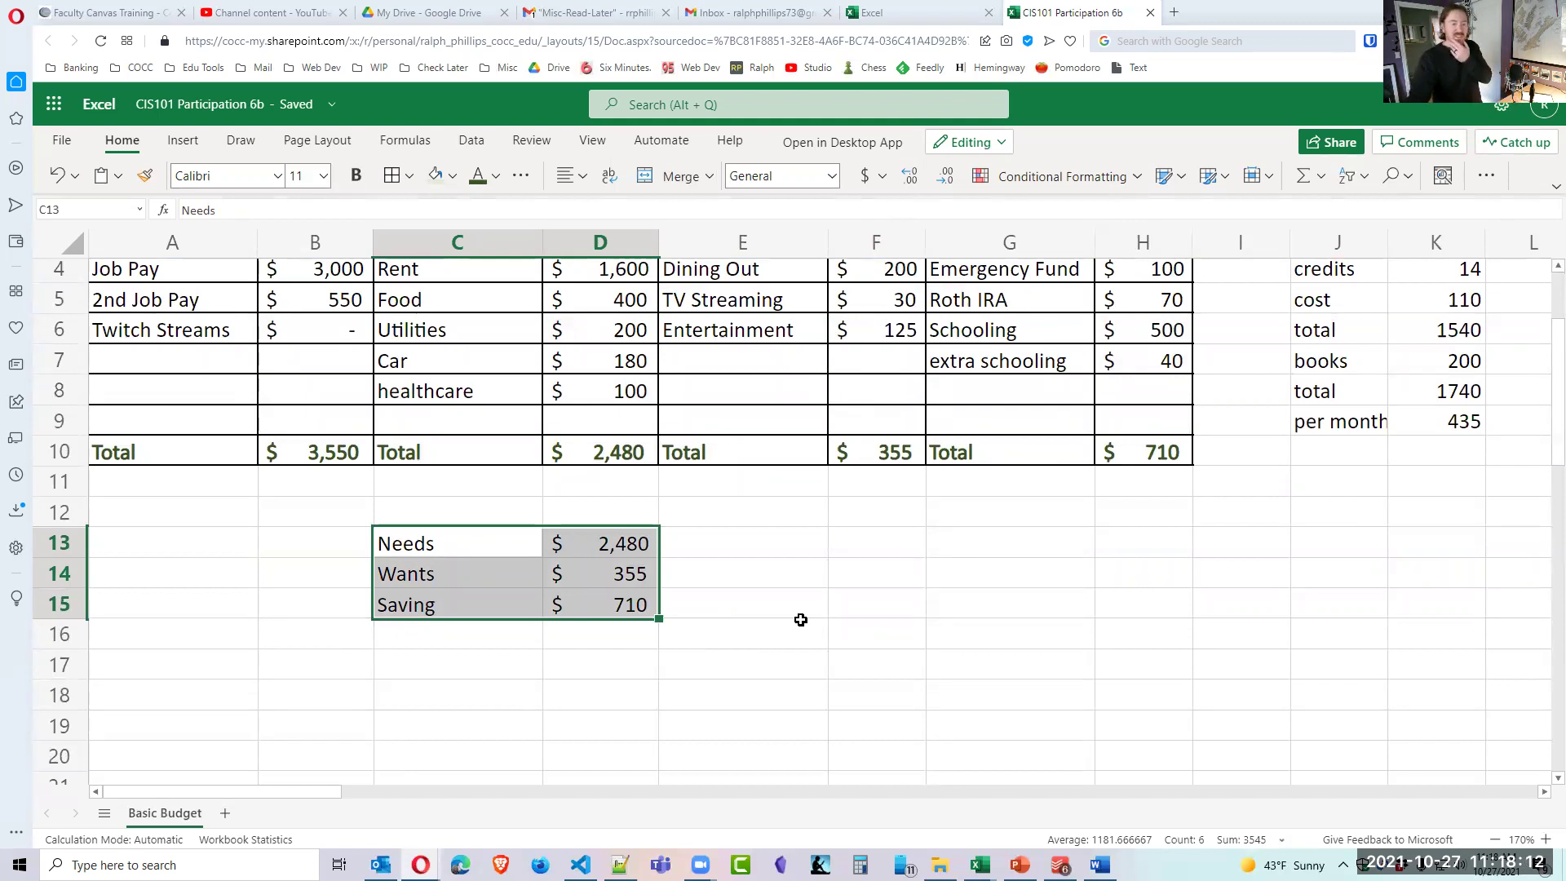
left_click(902, 695)
left_click_drag(451, 545, 607, 608)
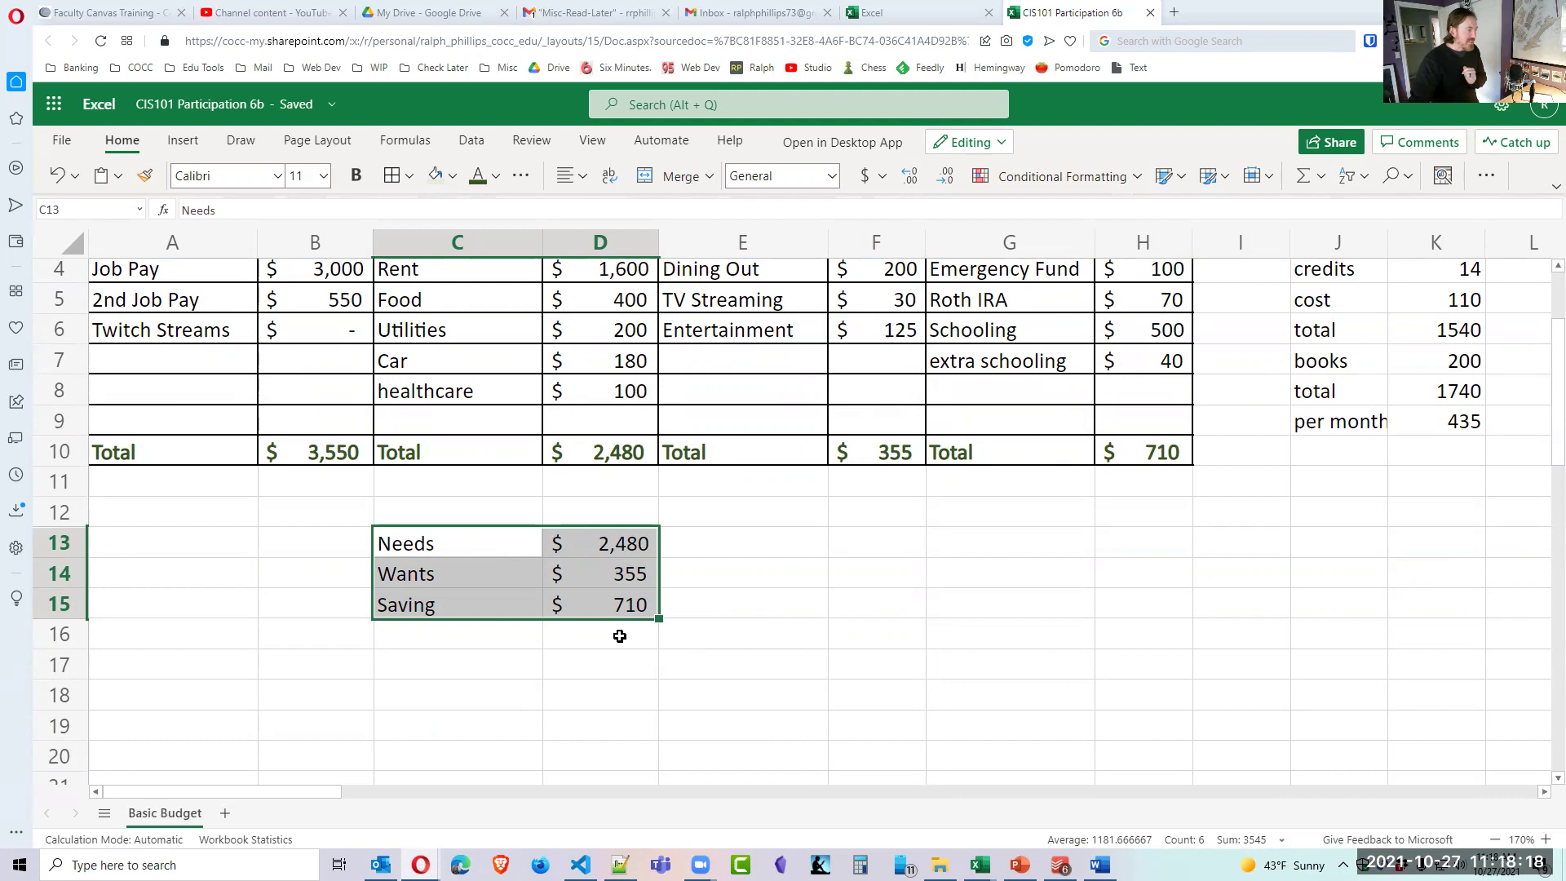
left_click(808, 636)
Insert a doughnut chart from the helper table C13:D15 and move it clear of the table, over columns F to K.
left_click(441, 551)
left_click_drag(442, 552, 596, 605)
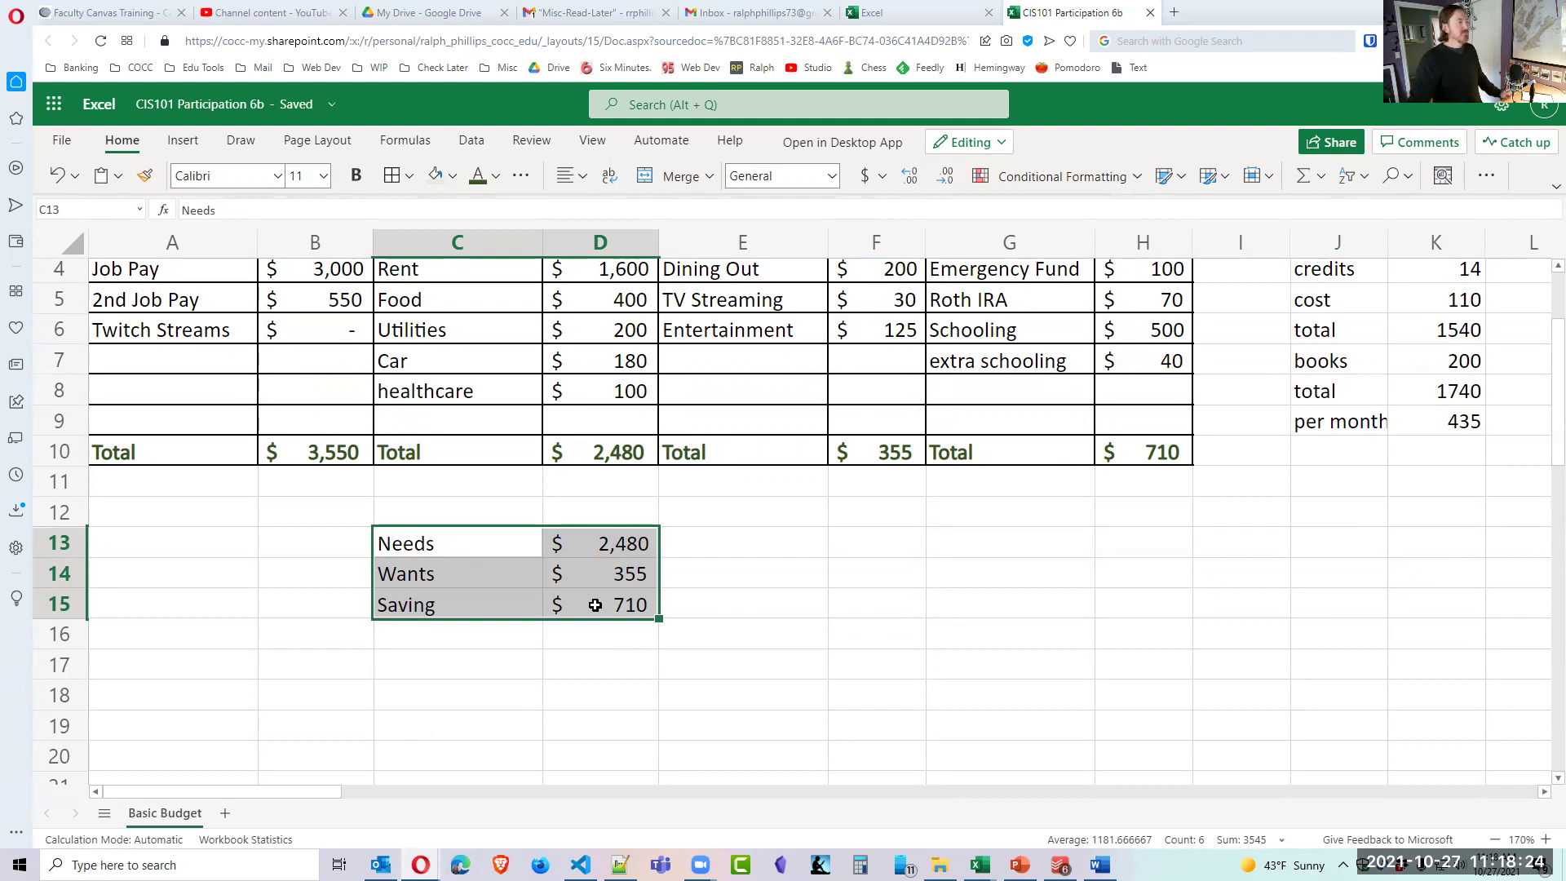
left_click(183, 143)
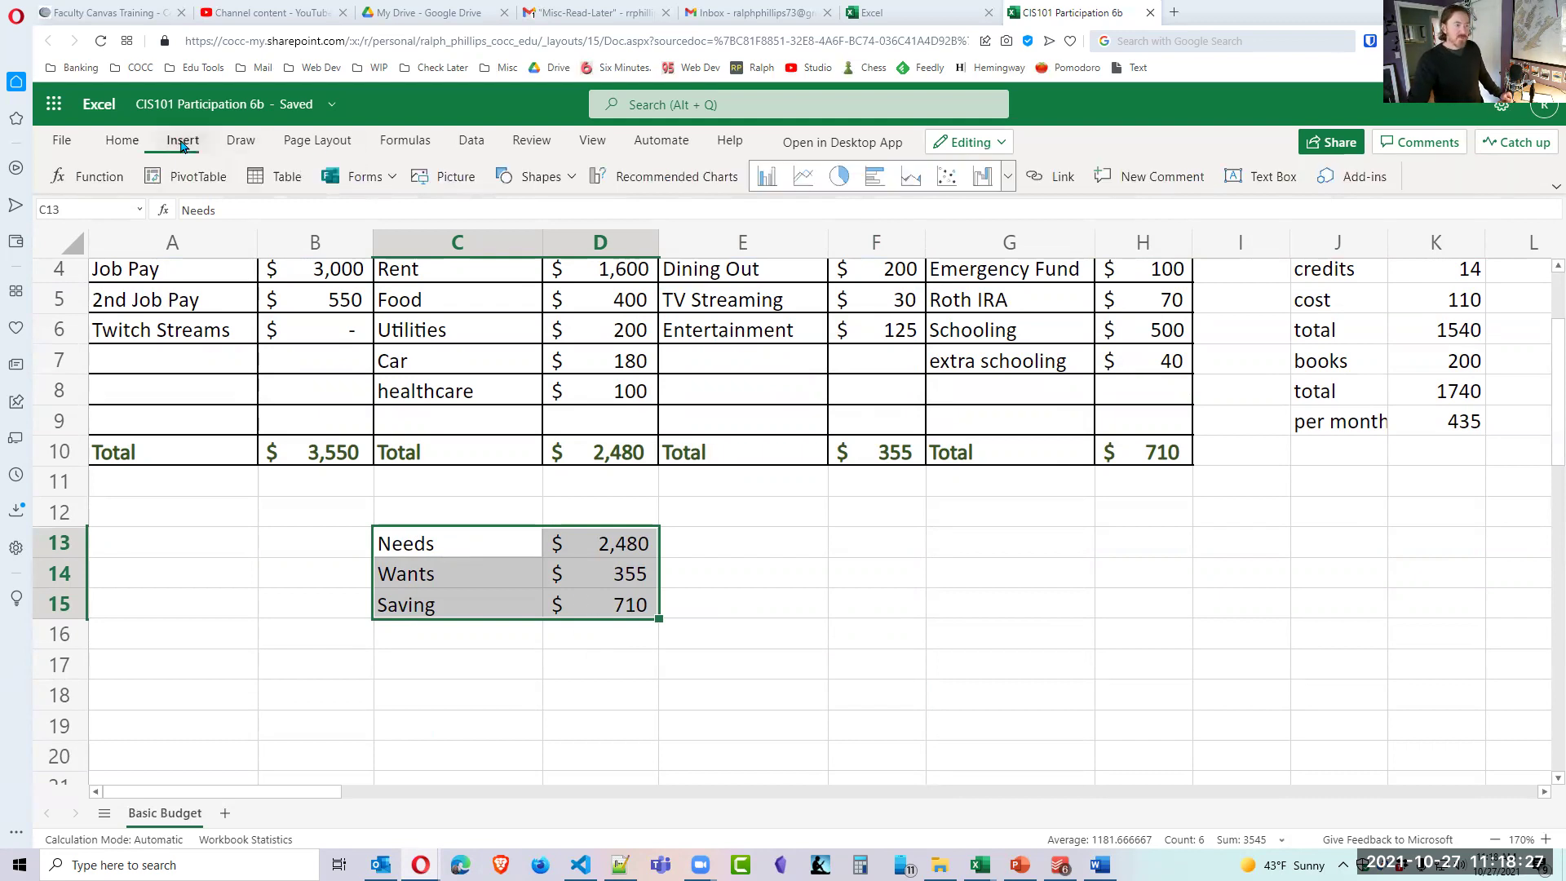
left_click(1008, 178)
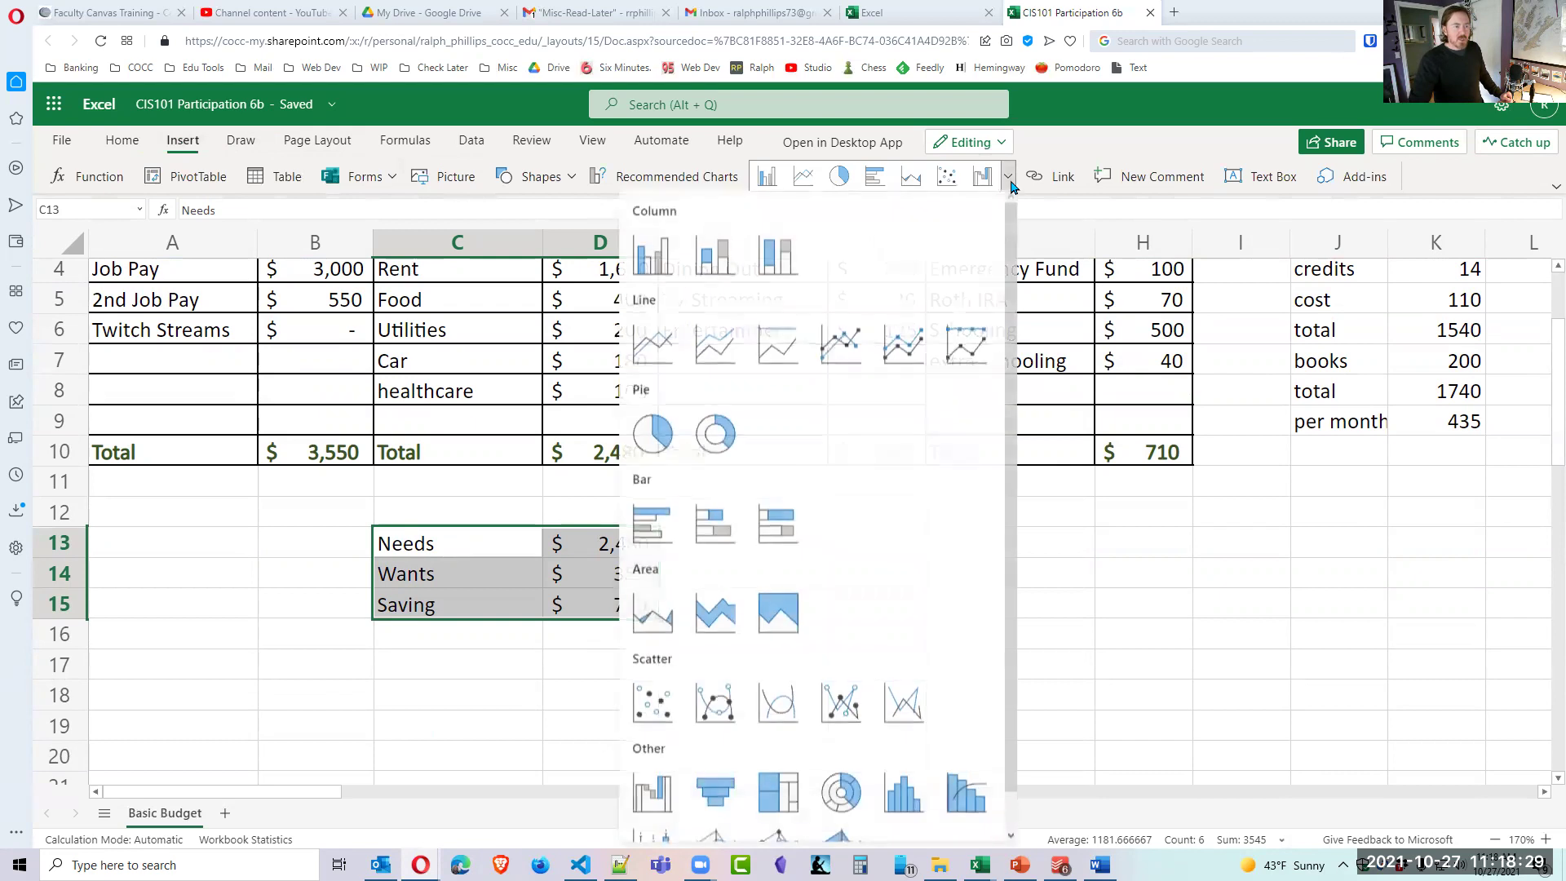
left_click(725, 439)
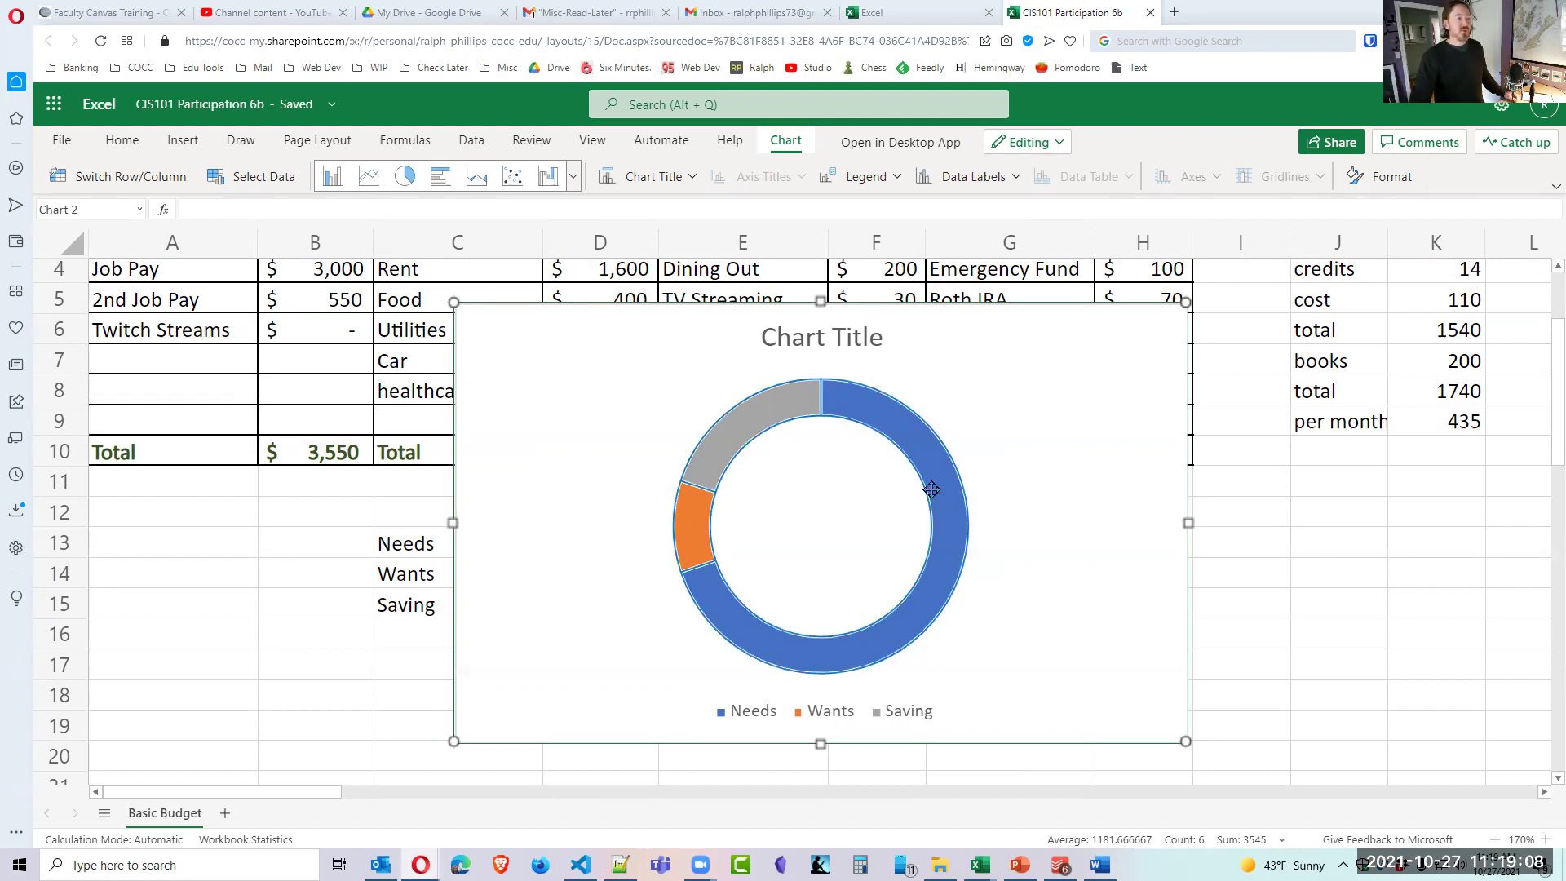
left_click_drag(1012, 343, 1373, 370)
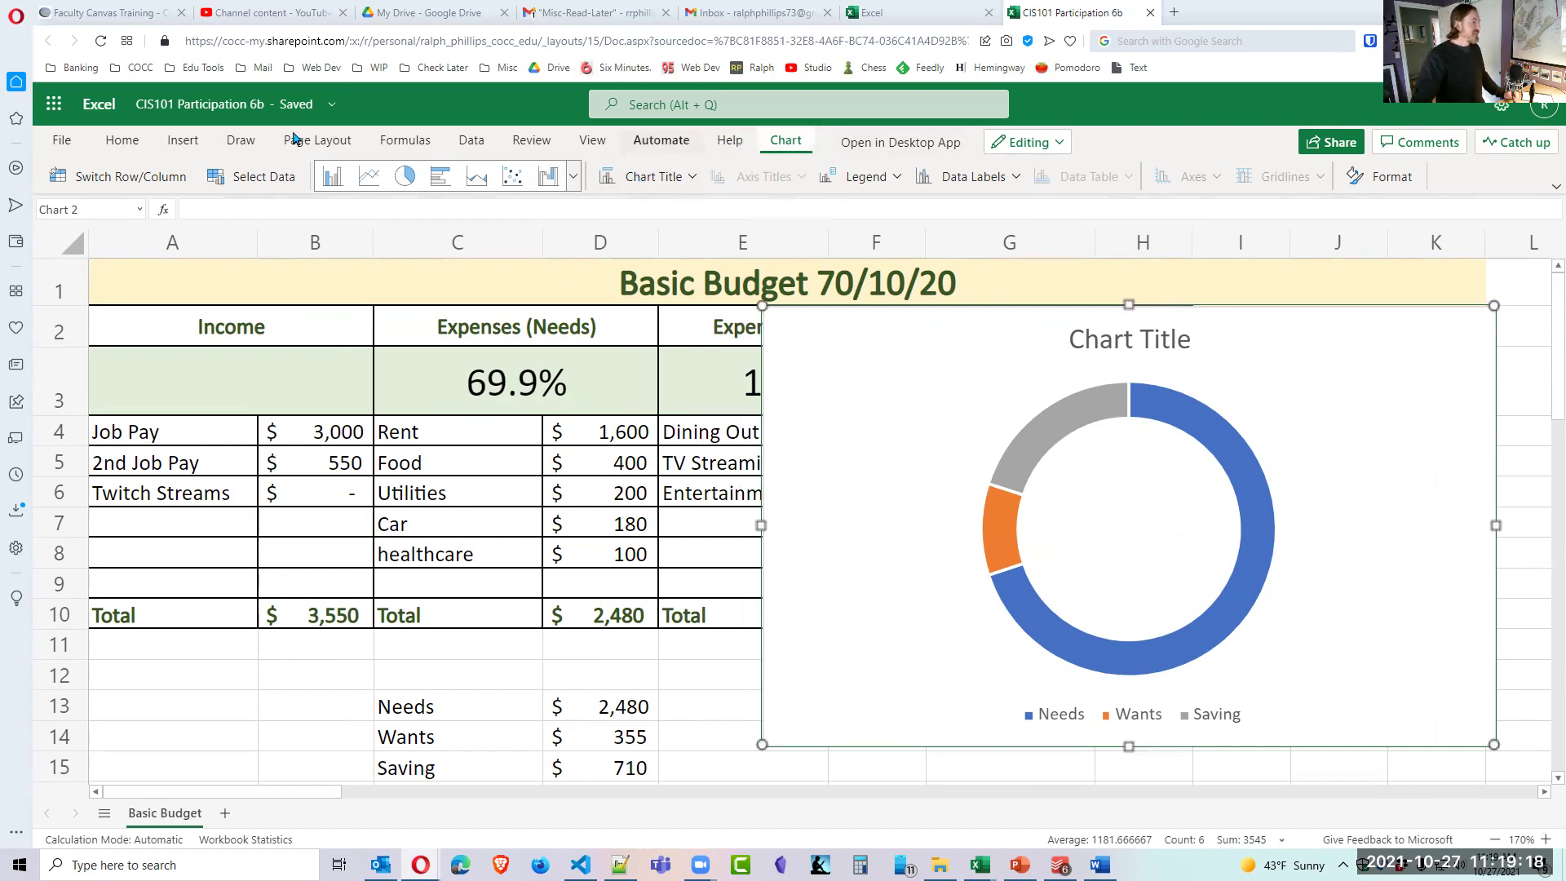
Turn on data labels for the doughnut chart.
left_click(1016, 177)
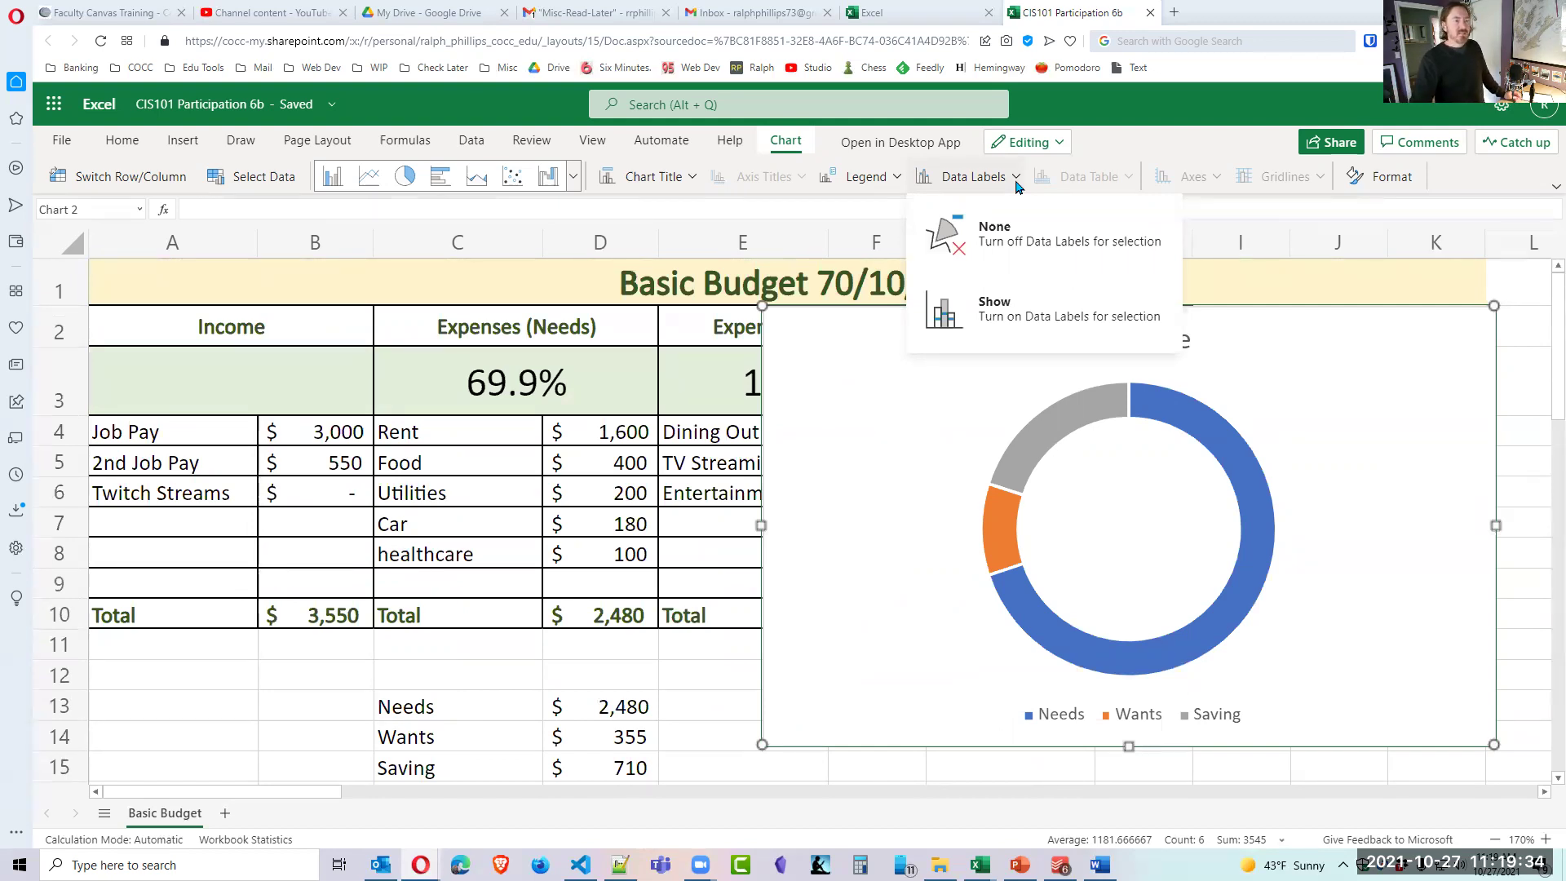
left_click(993, 305)
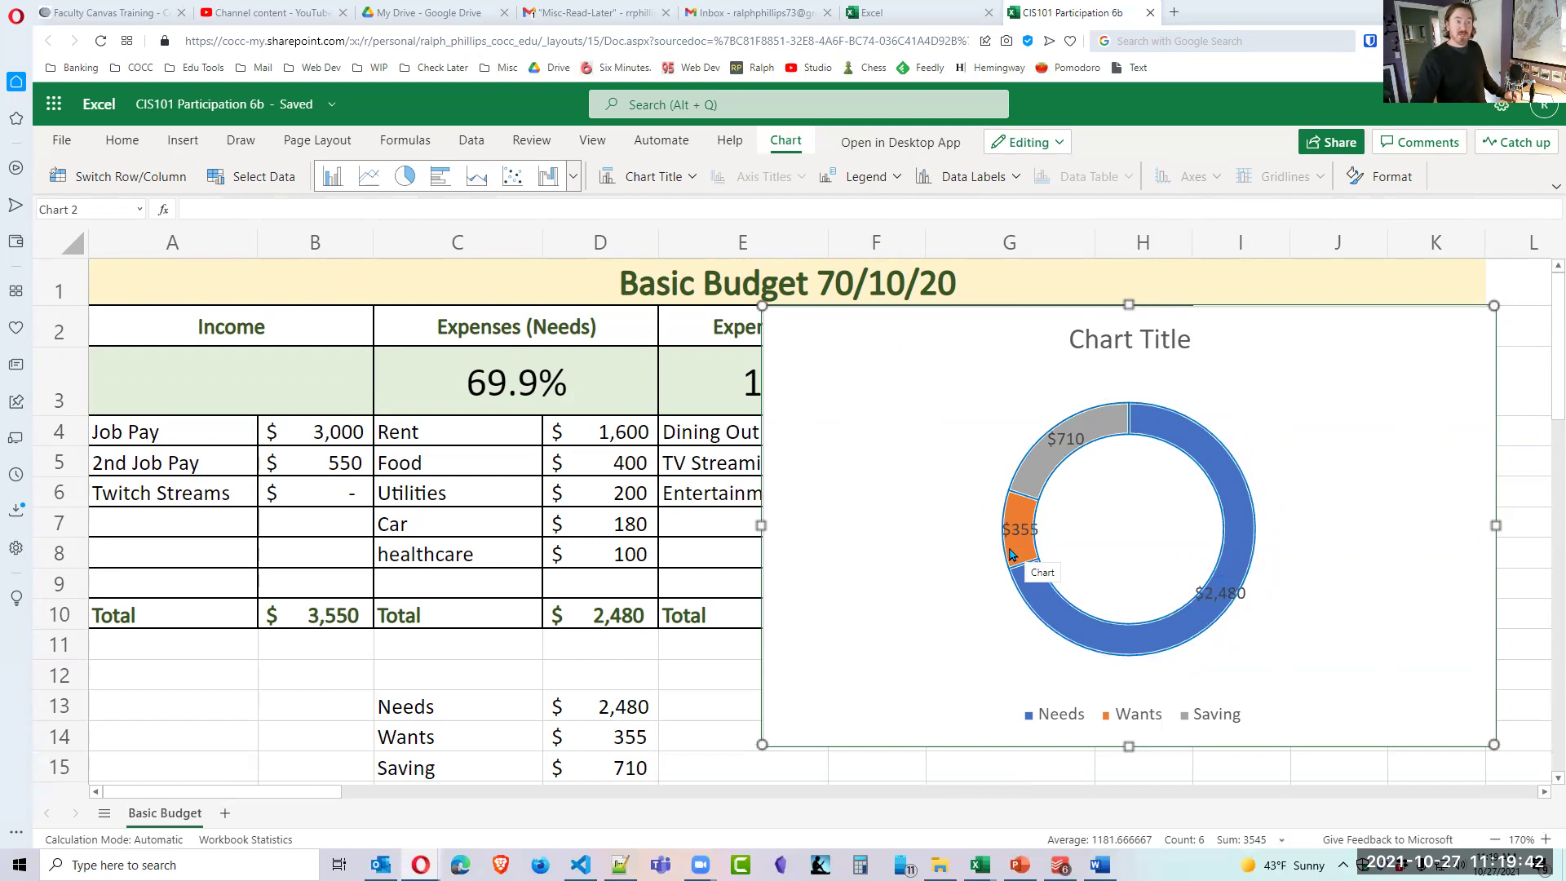
left_click(1008, 179)
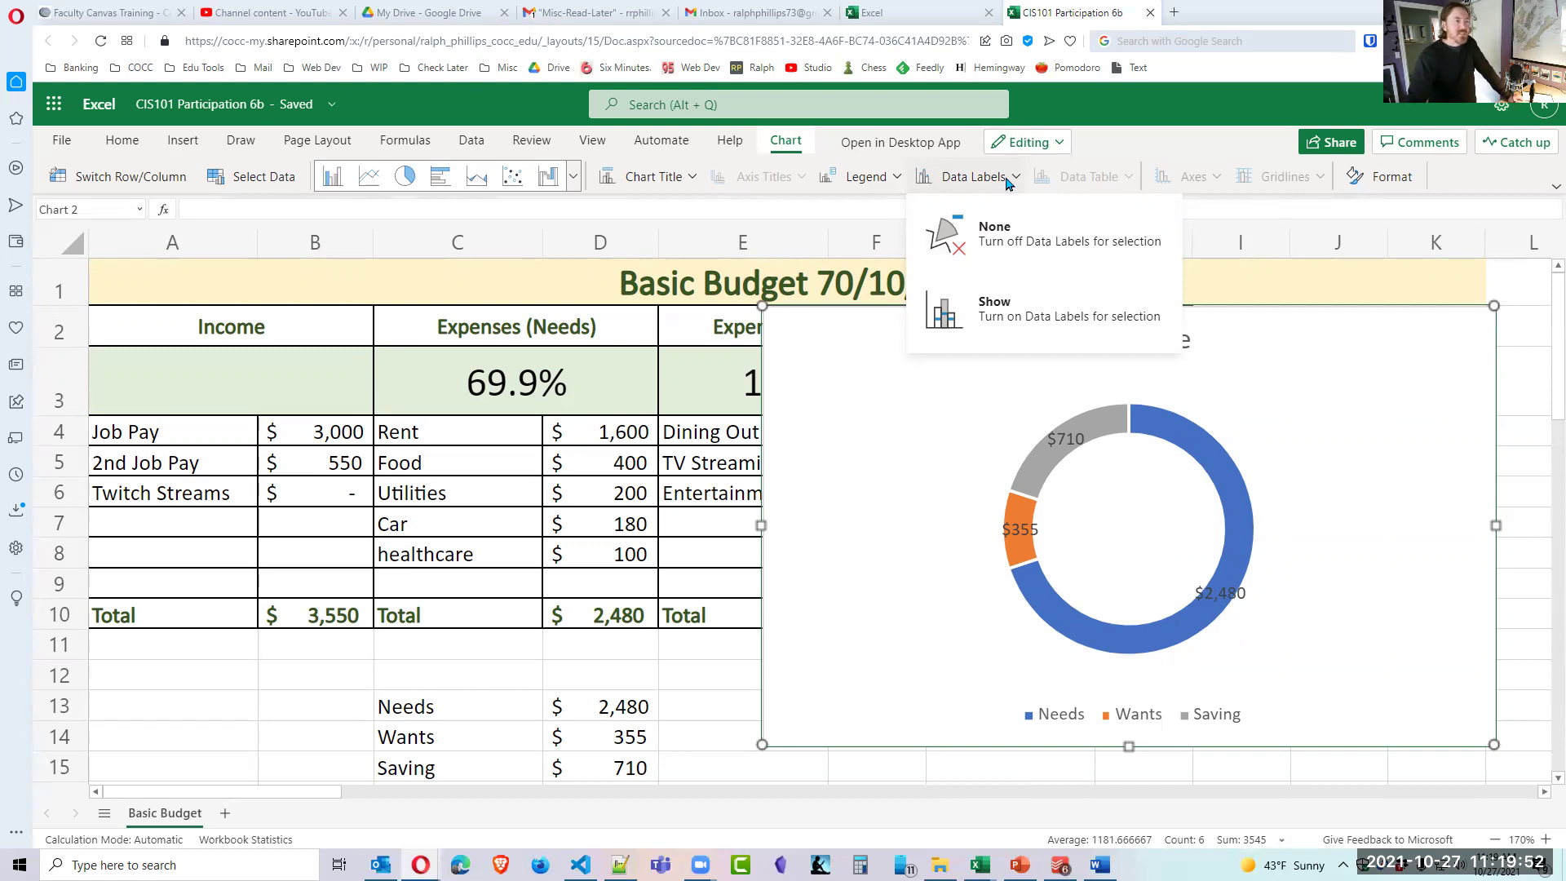
Include the percentage alongside the value in the doughnut chart's data labels and close the chart formatting options.
right_click(1073, 446)
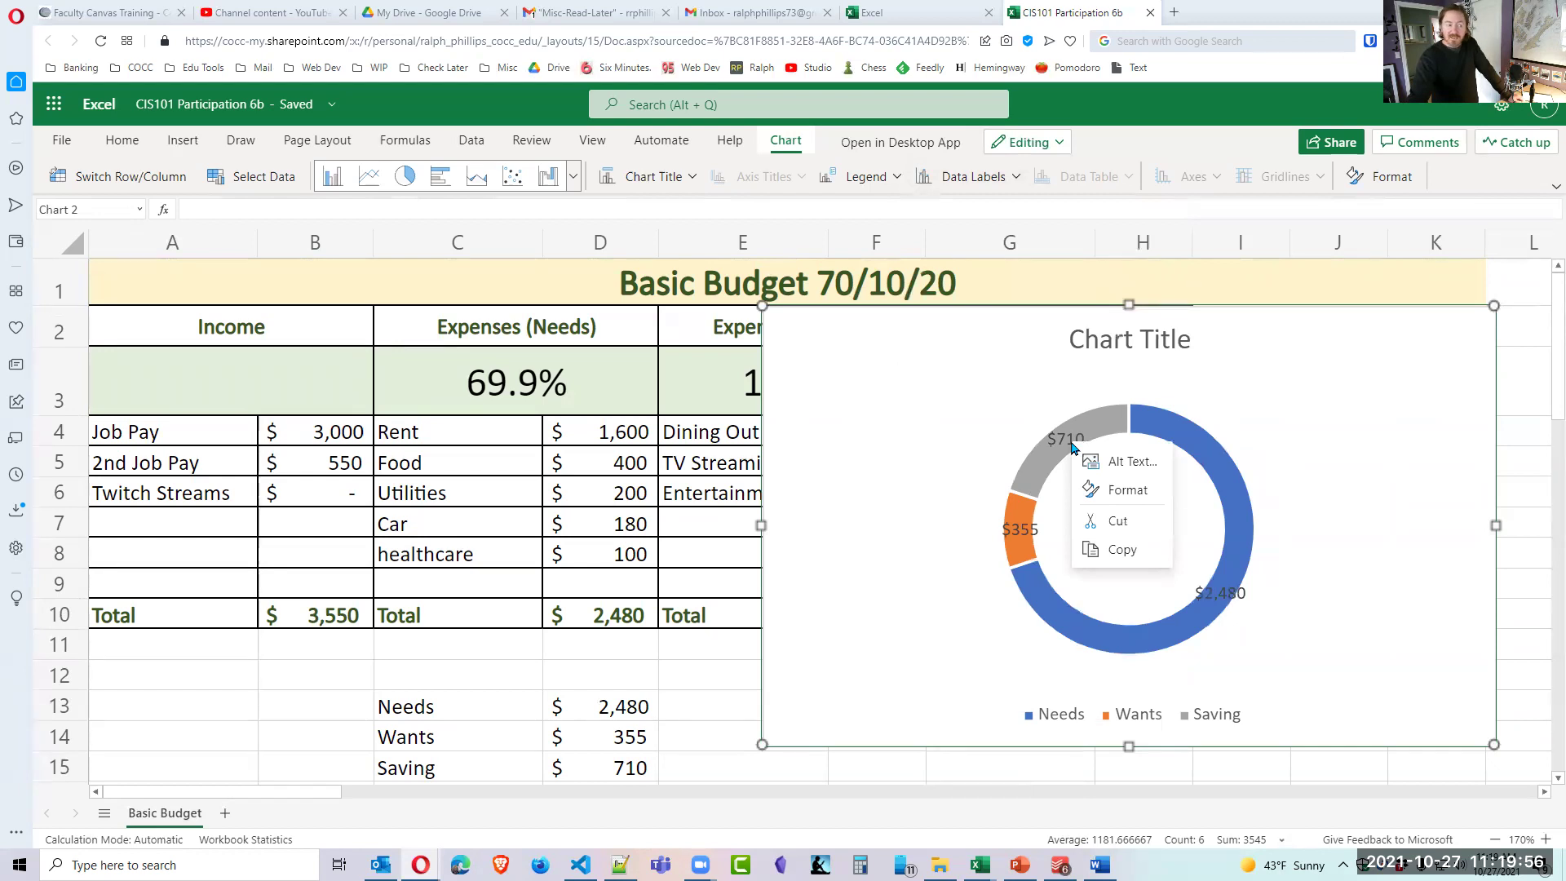
right_click(1025, 533)
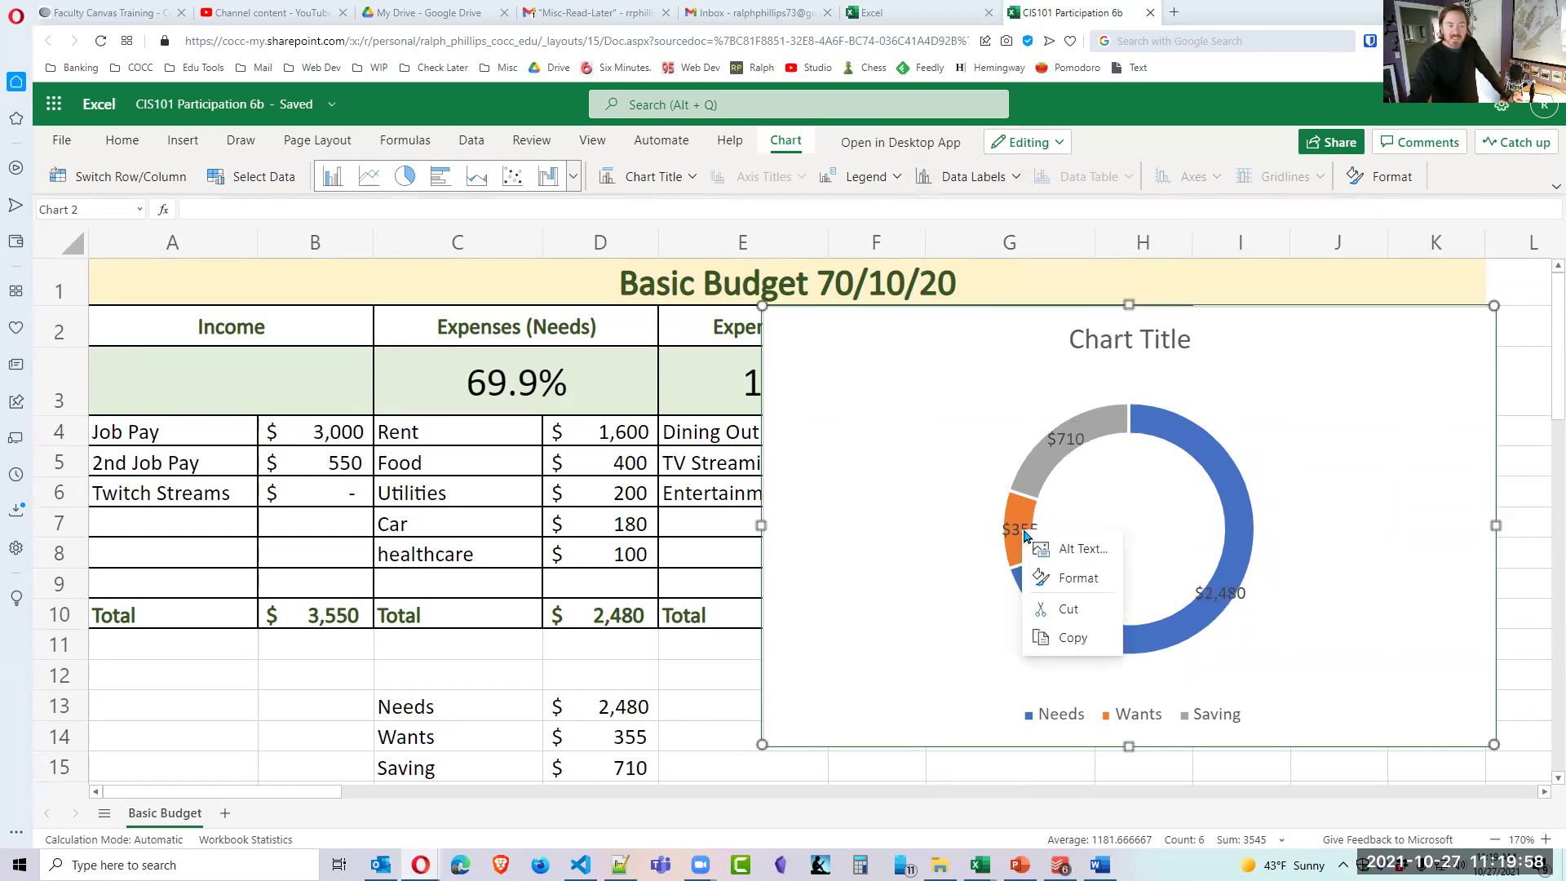
right_click(1223, 596)
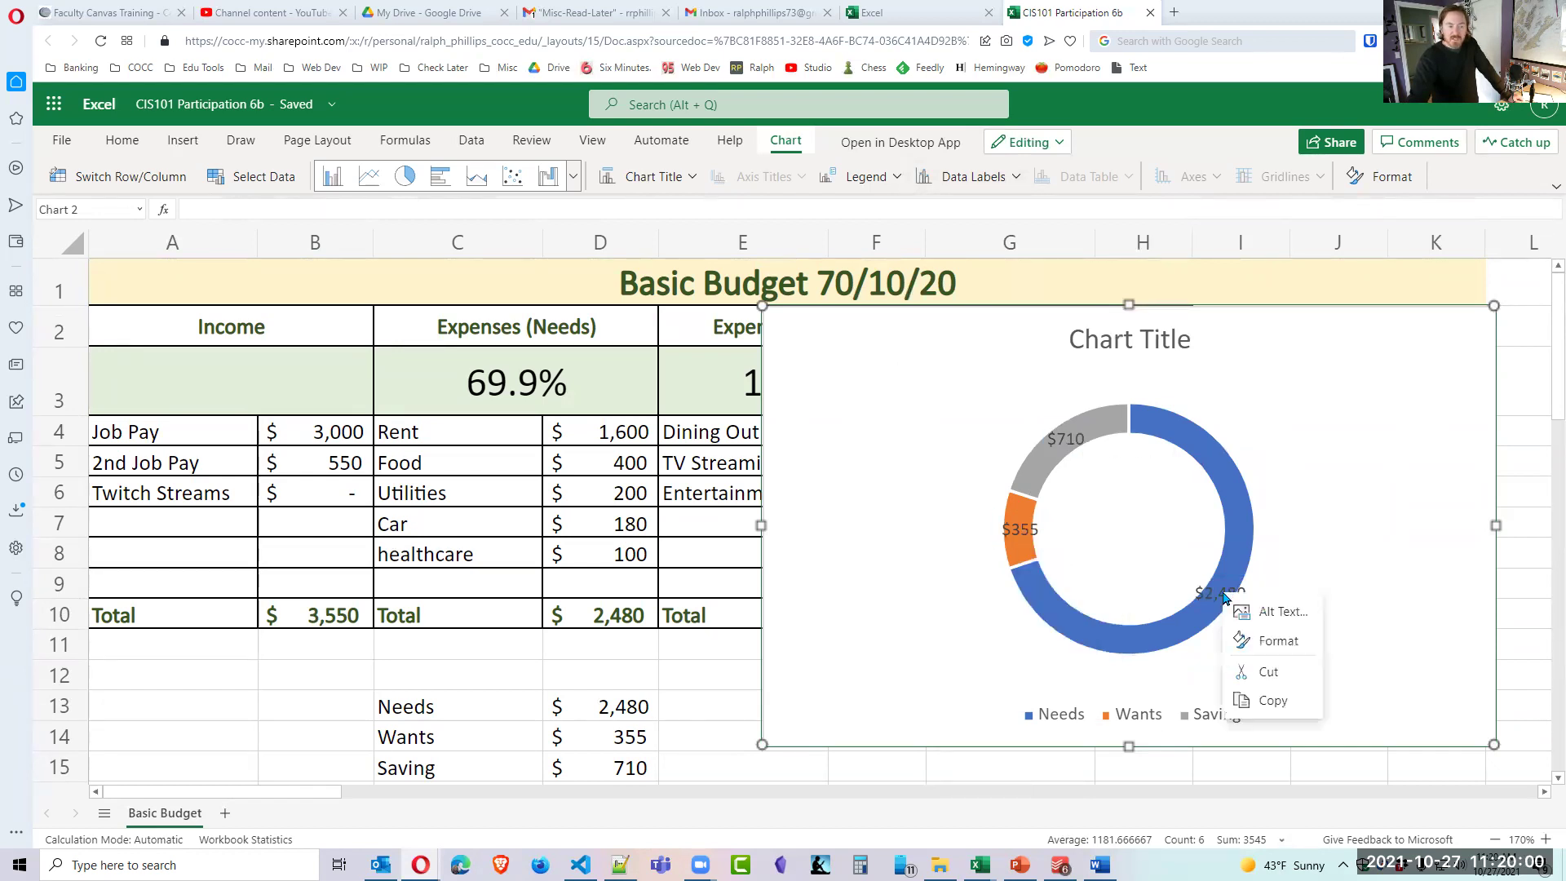
left_click(1293, 644)
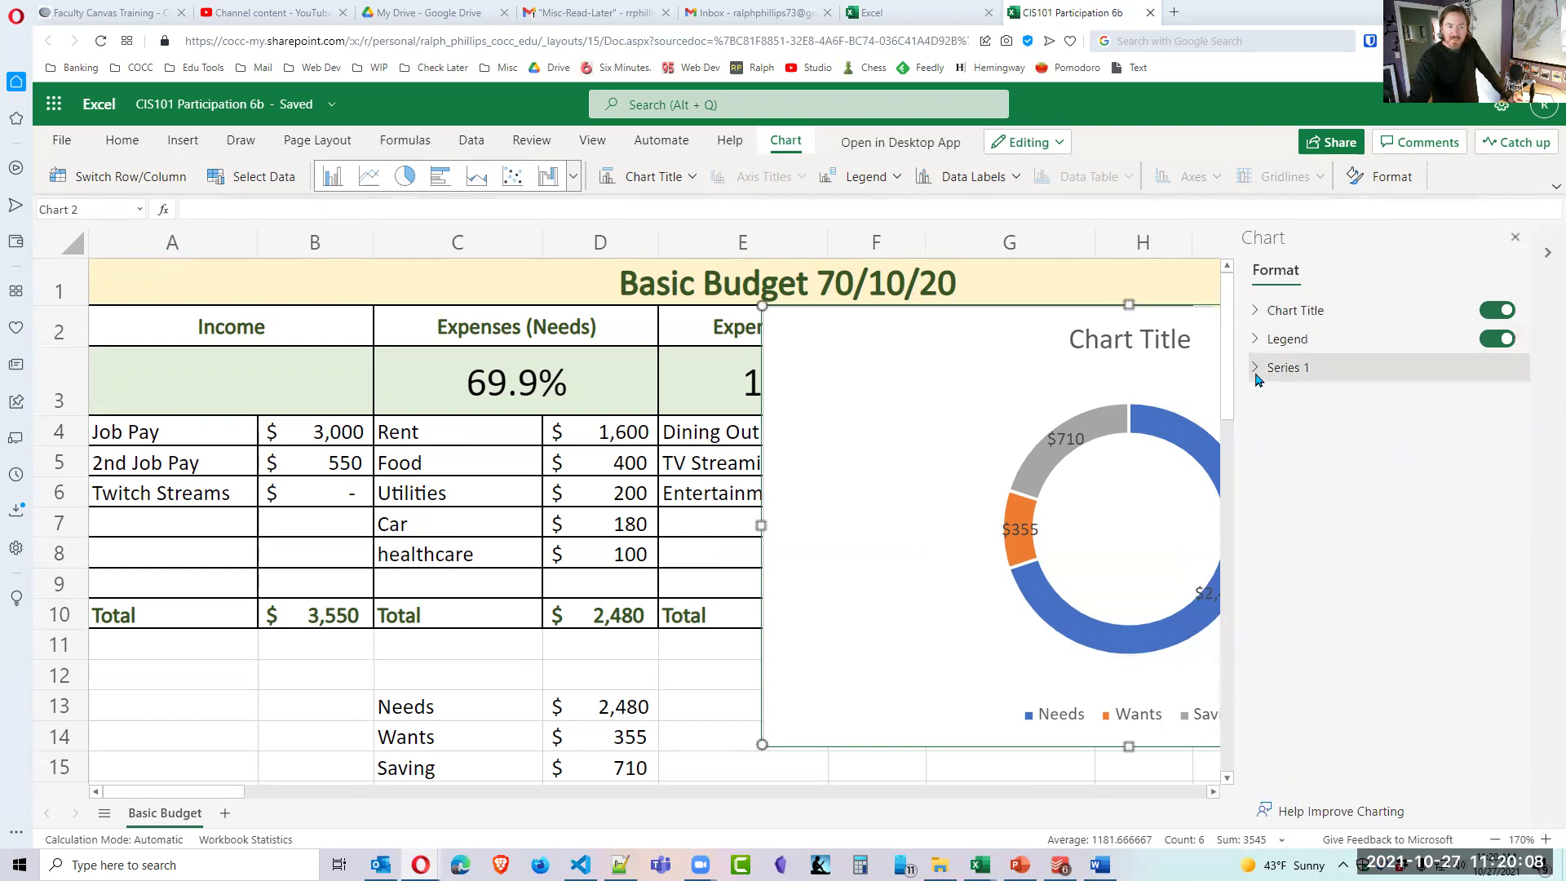
left_click(1257, 368)
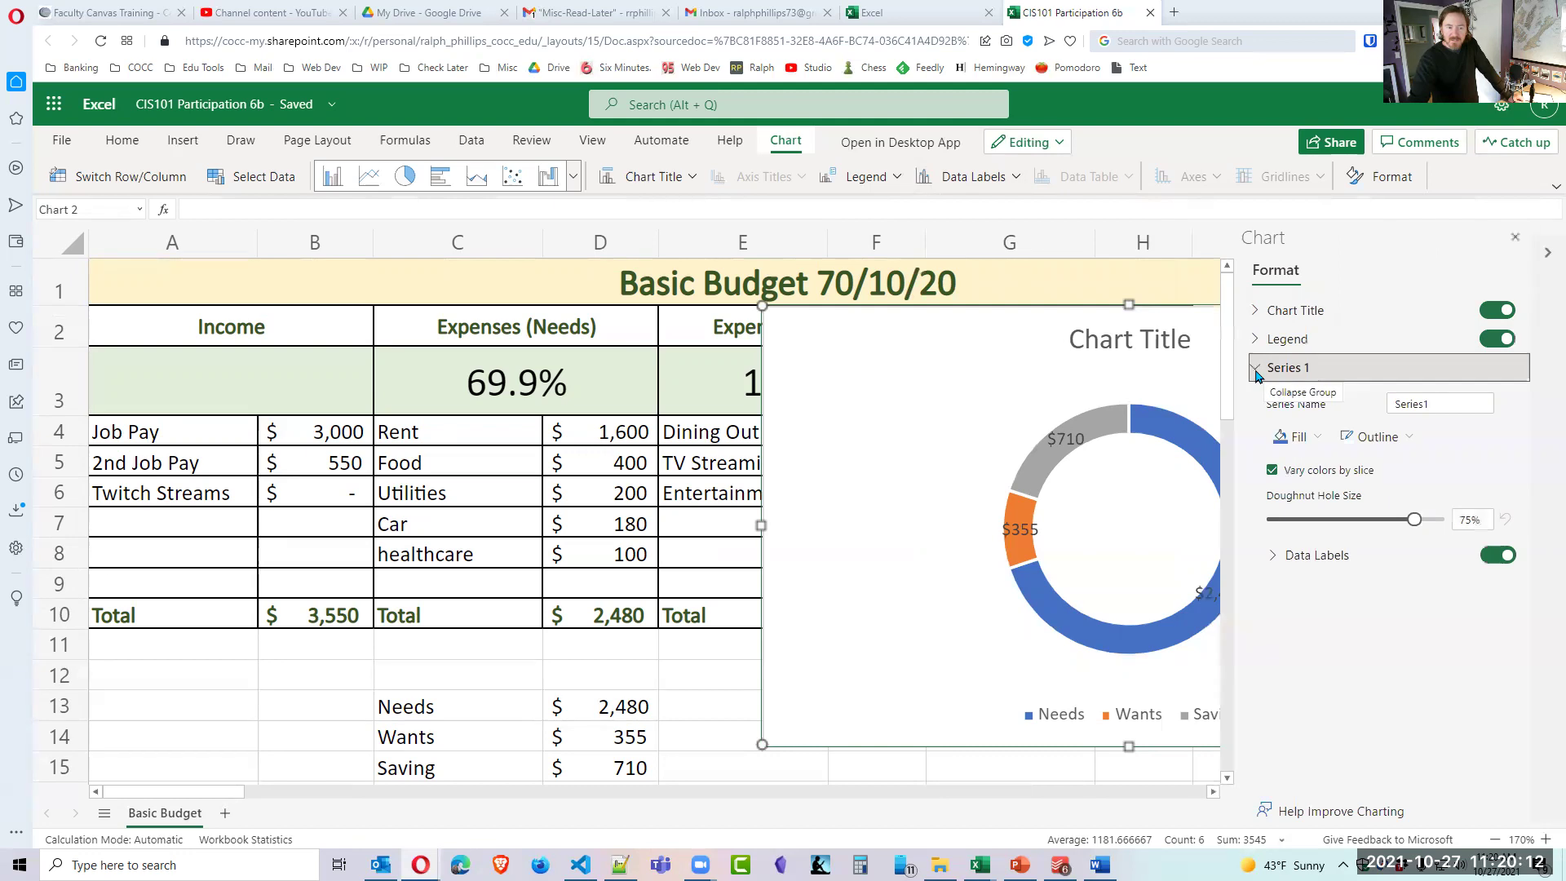
left_click(1273, 556)
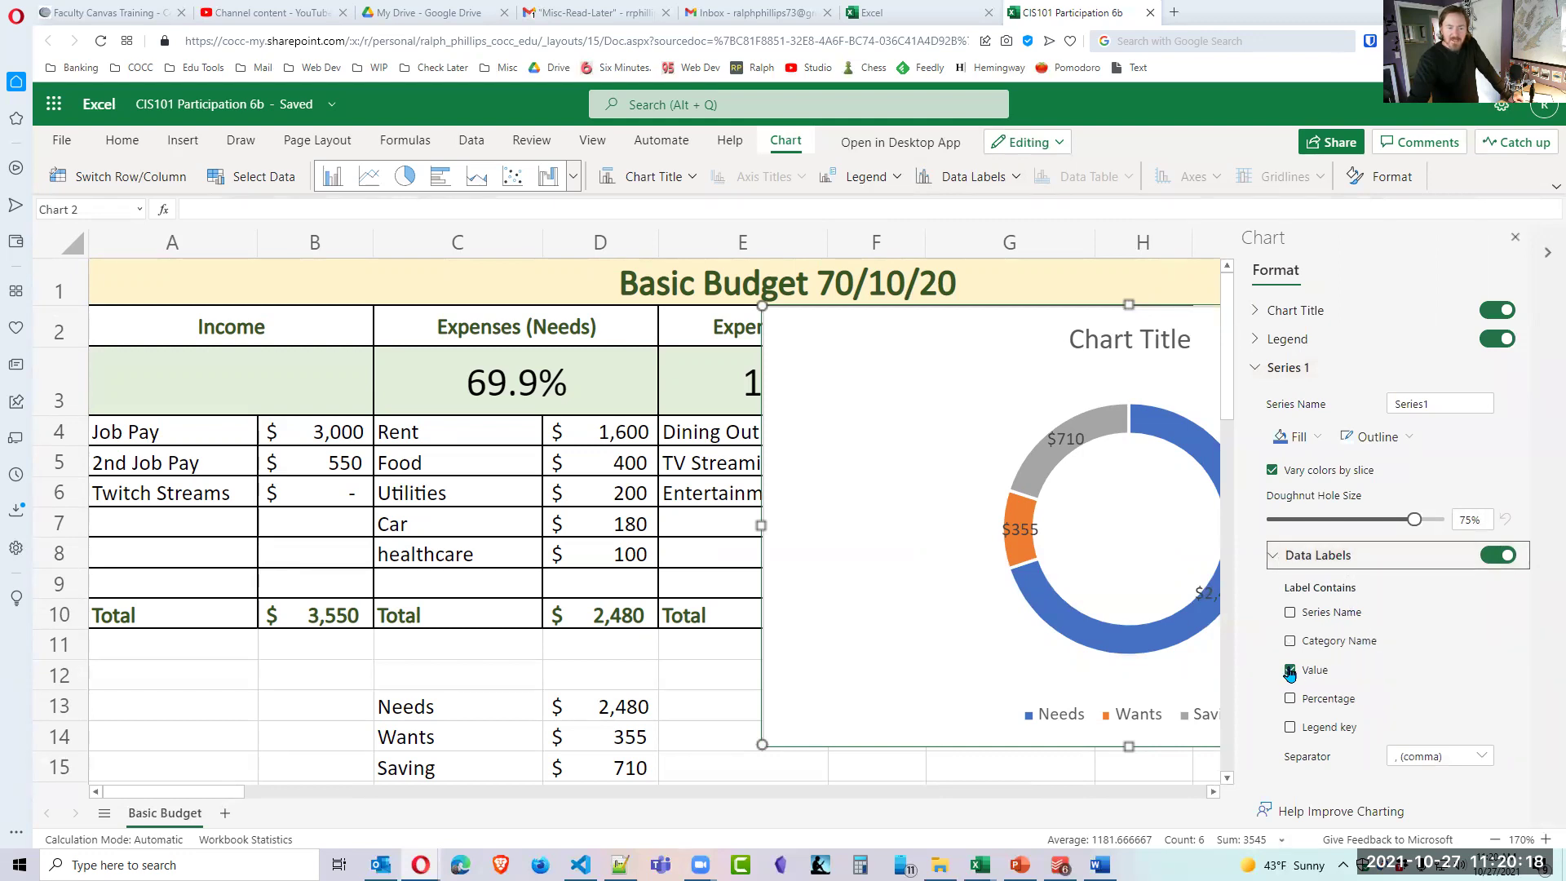
left_click(1289, 699)
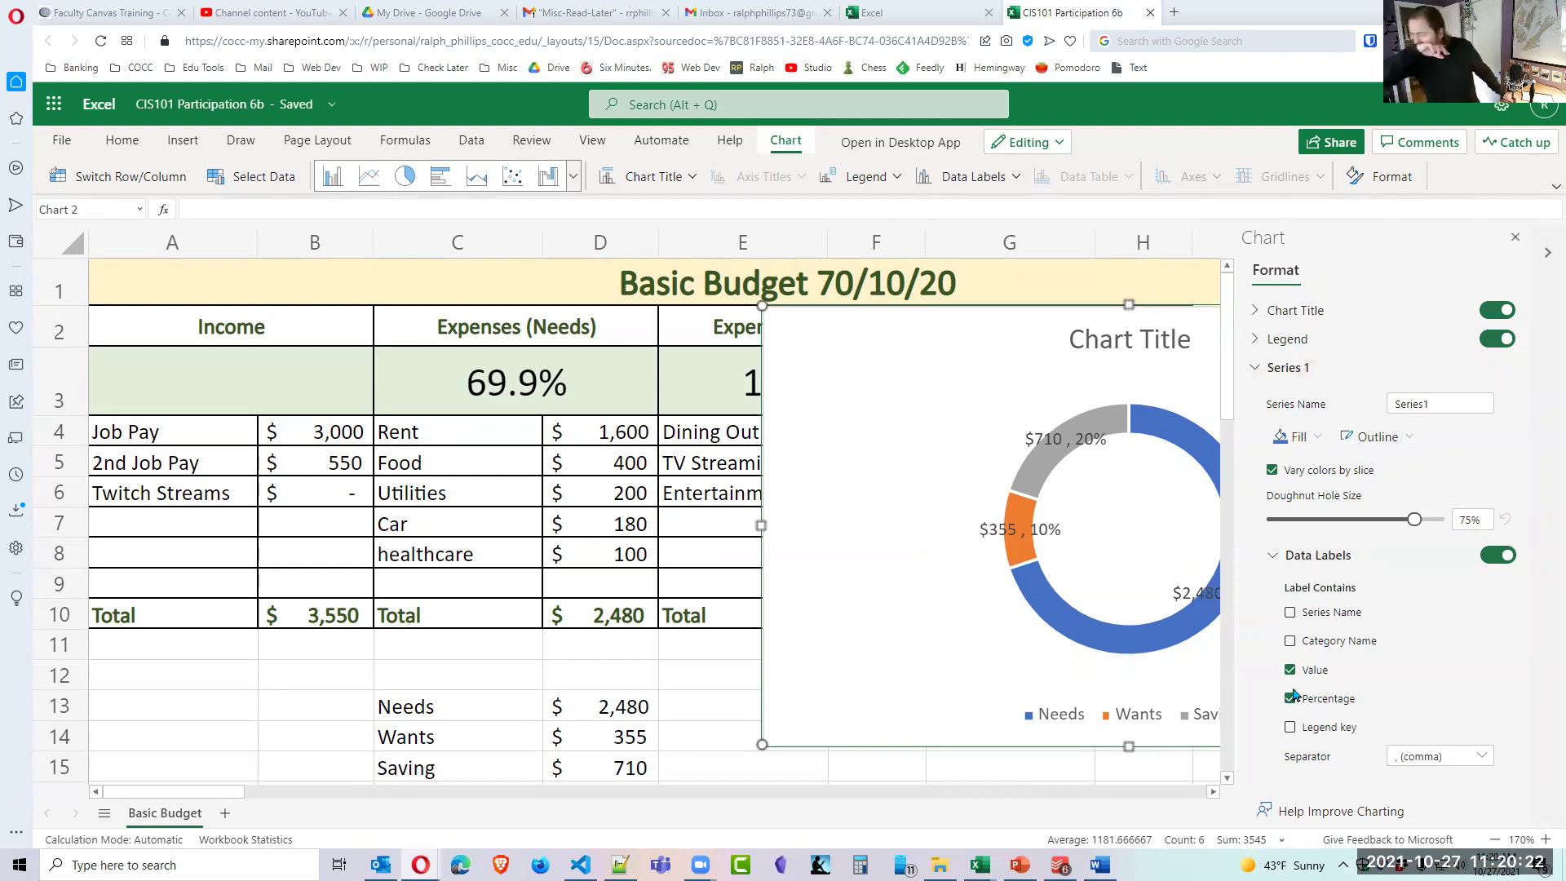
left_click(995, 542)
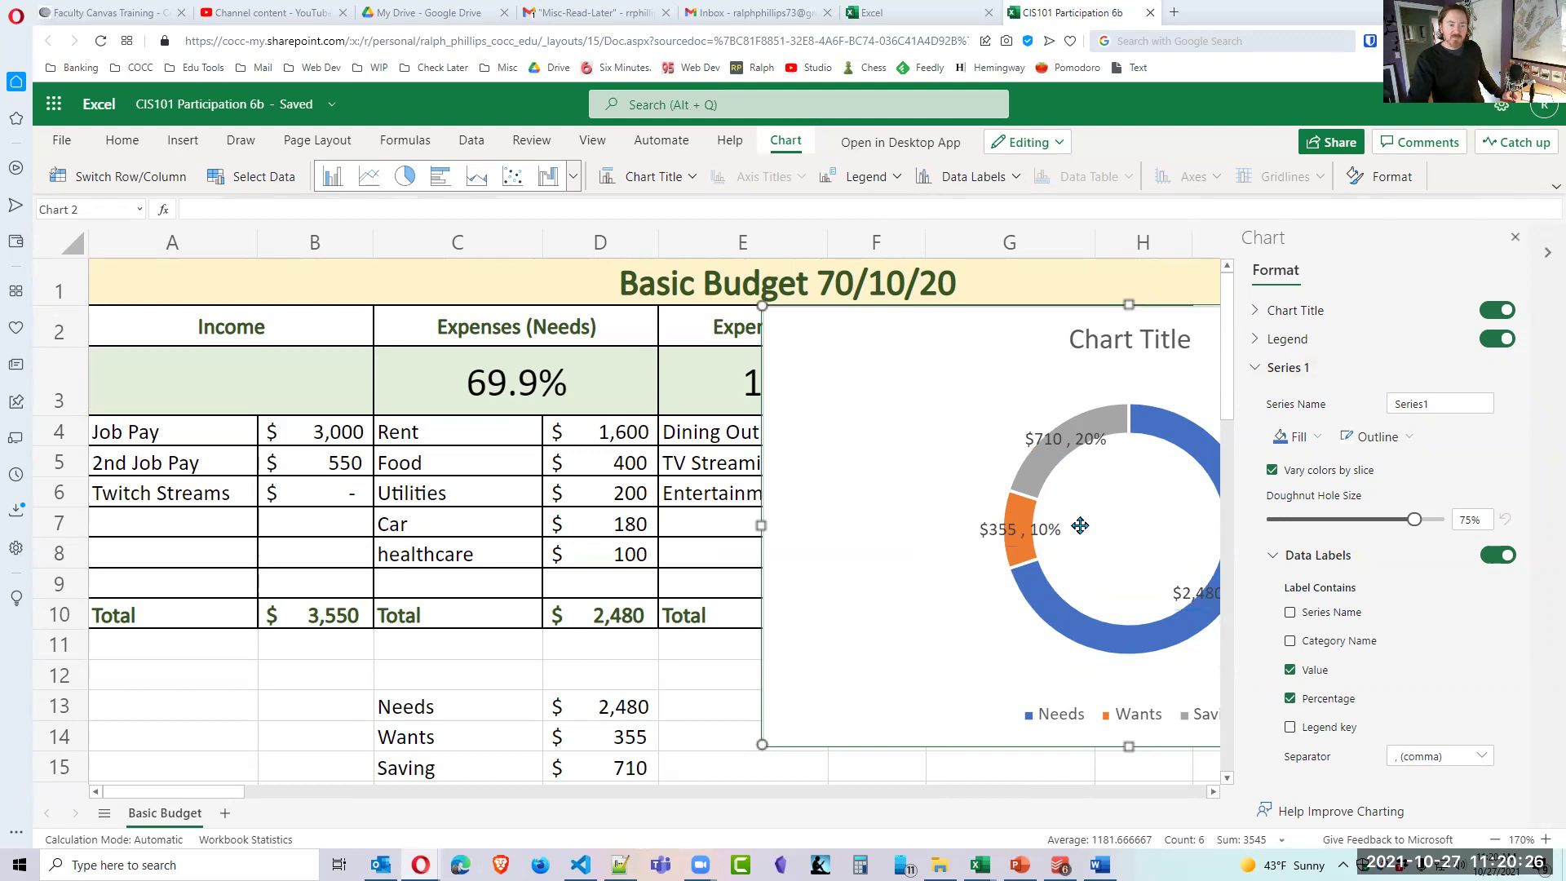
left_click(1514, 237)
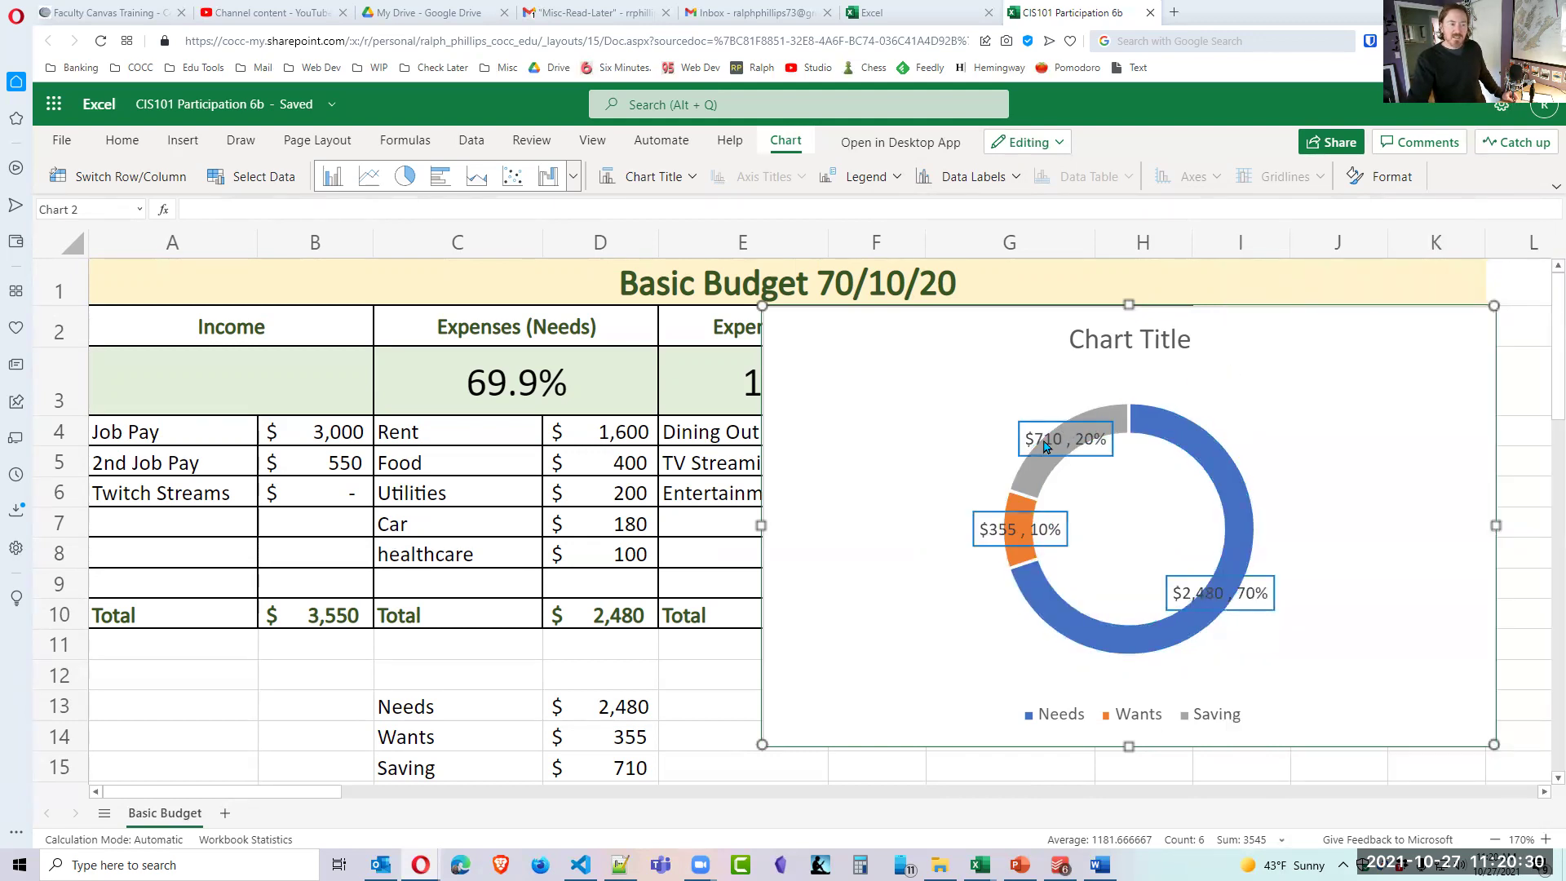
Reopen the chart formatting options from the doughnut chart's data labels.
left_click(1045, 446)
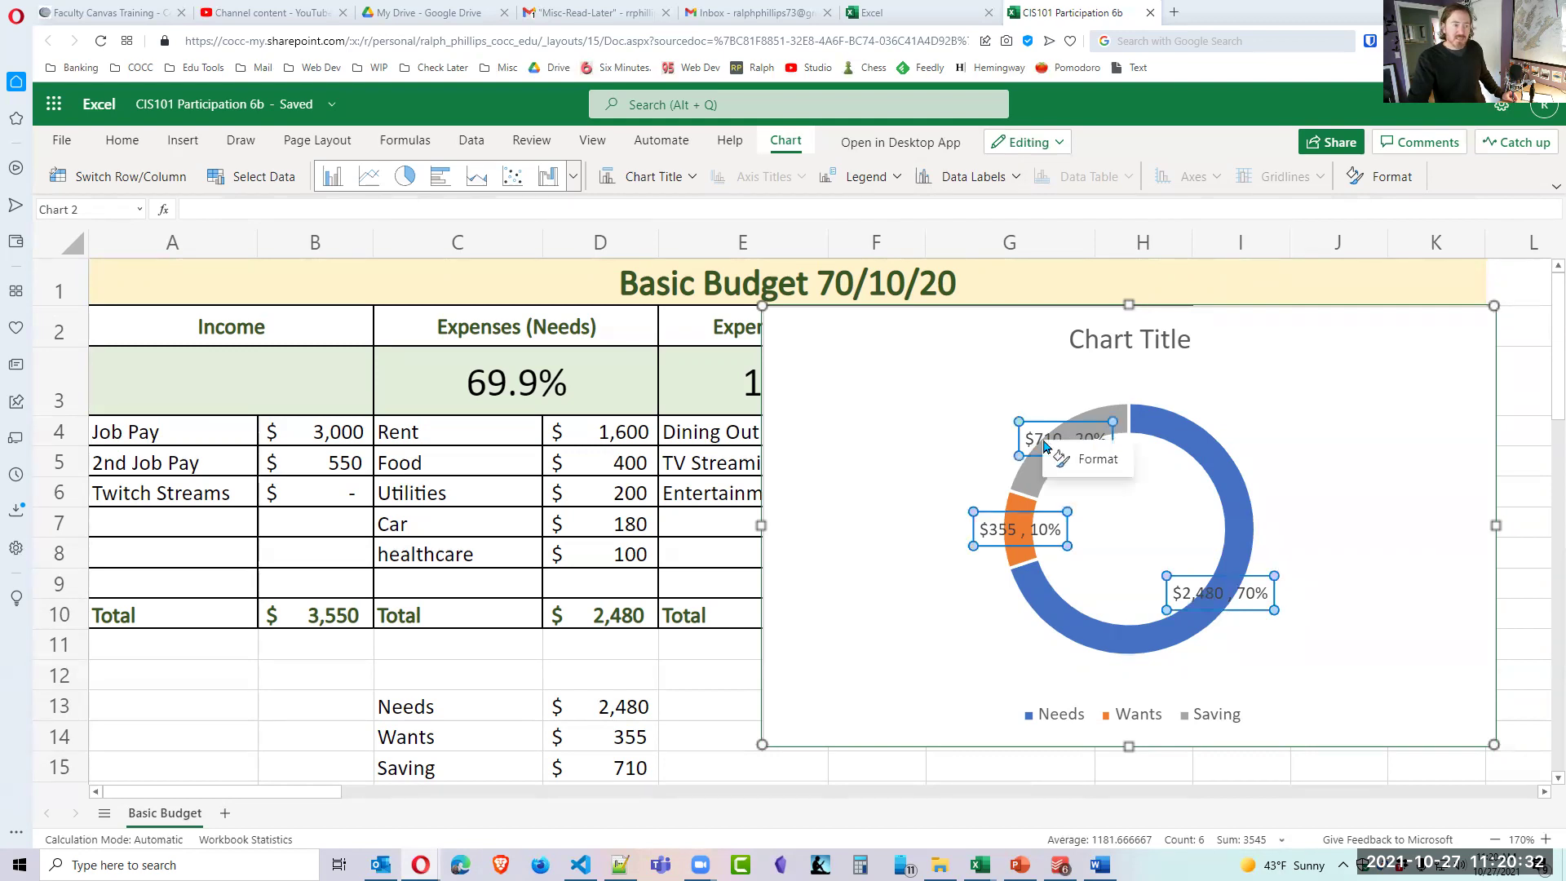
left_click(1094, 459)
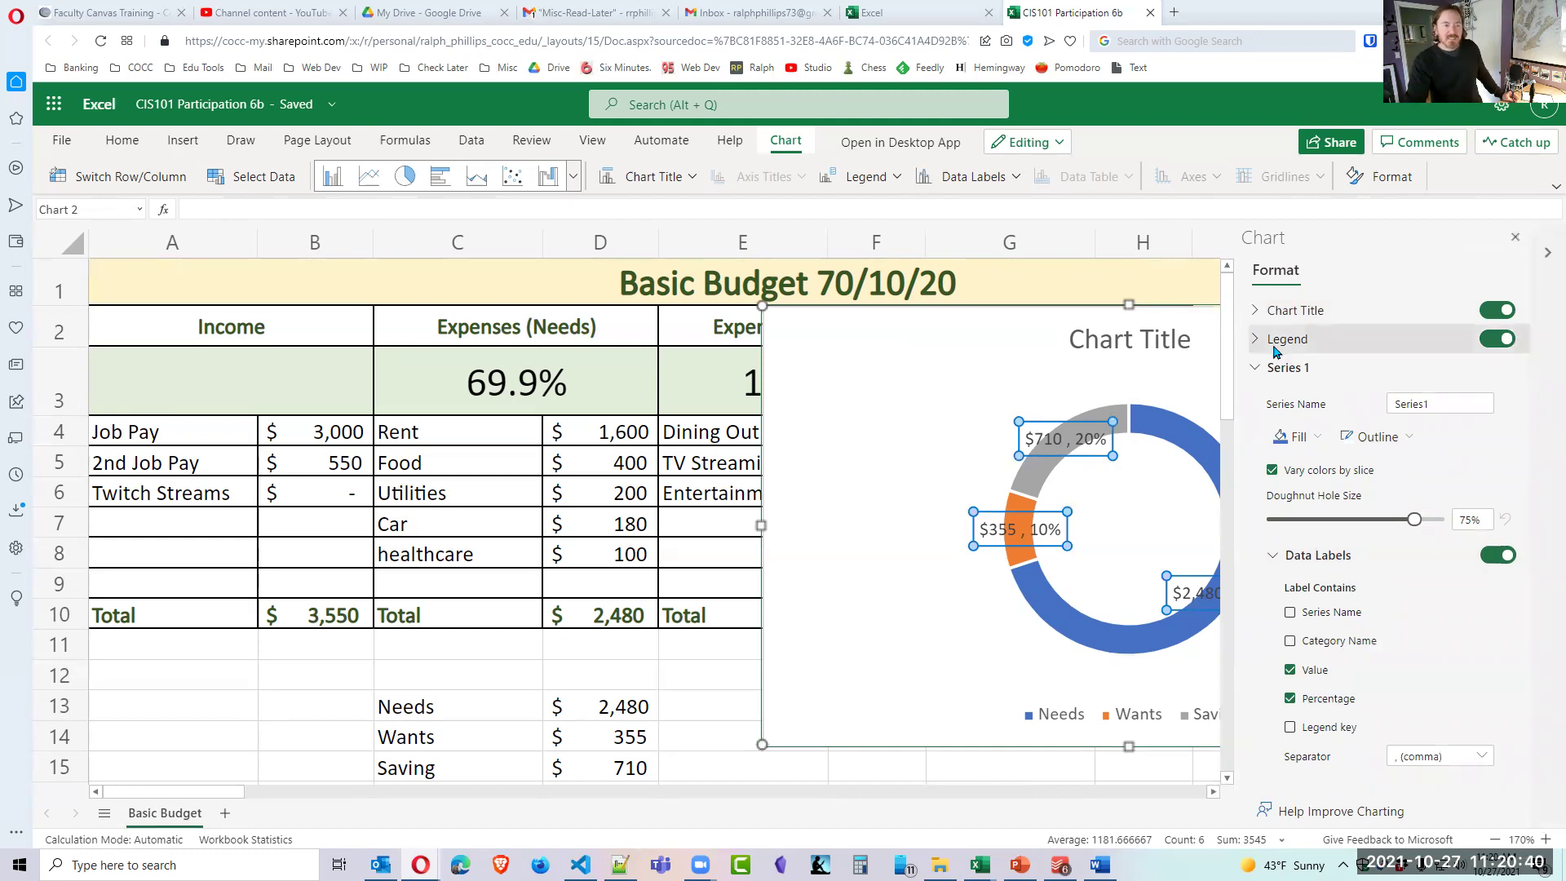
Try including the series name in the doughnut chart's data labels.
left_click(1257, 371)
left_click(1257, 371)
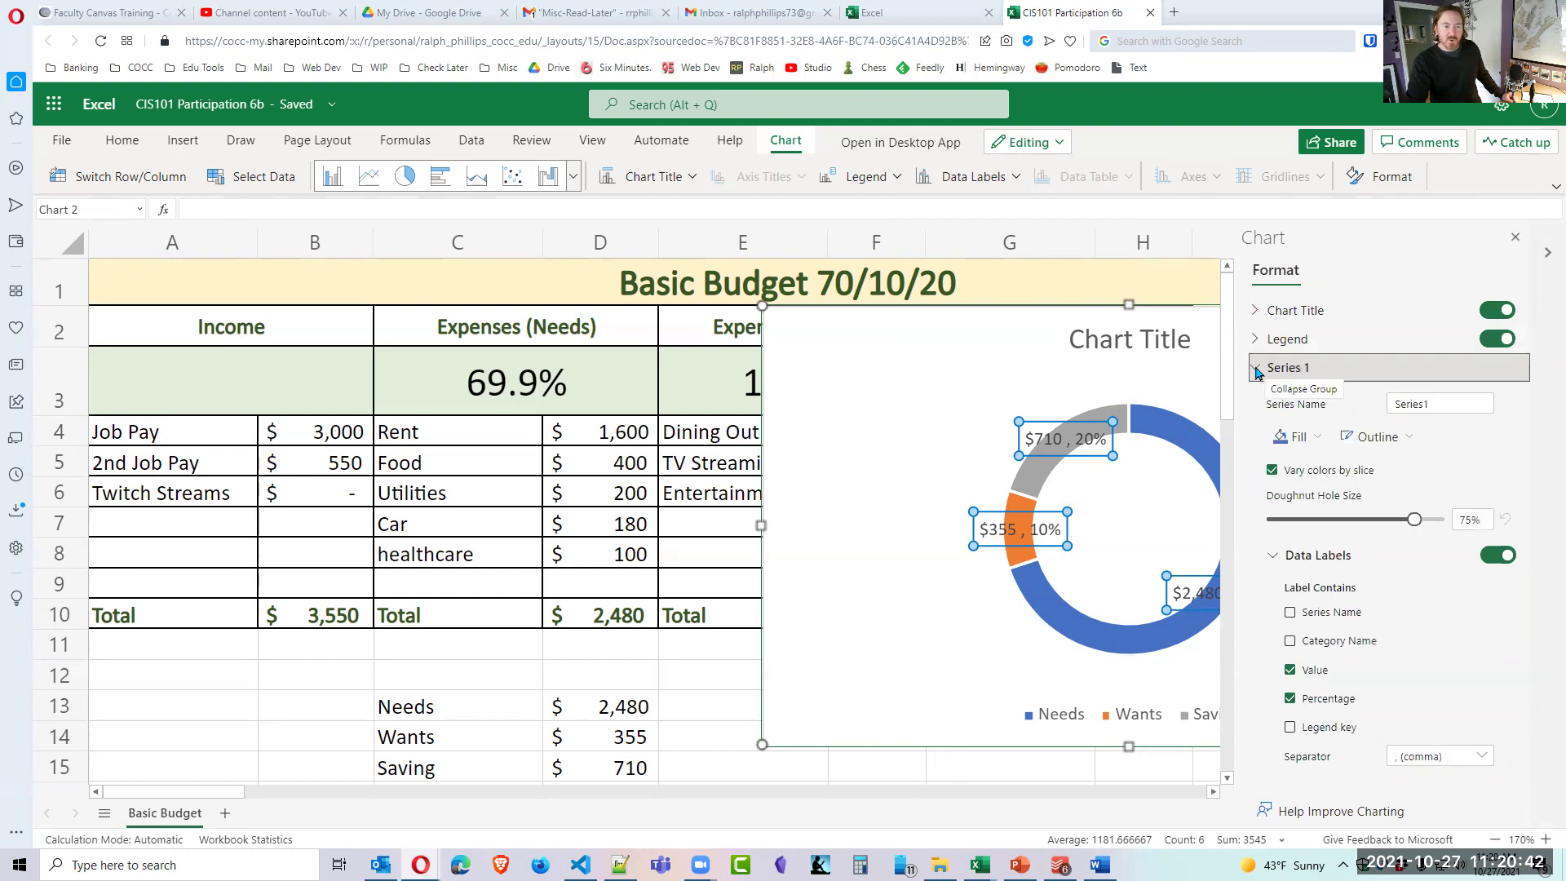
left_click(1276, 556)
left_click(1277, 557)
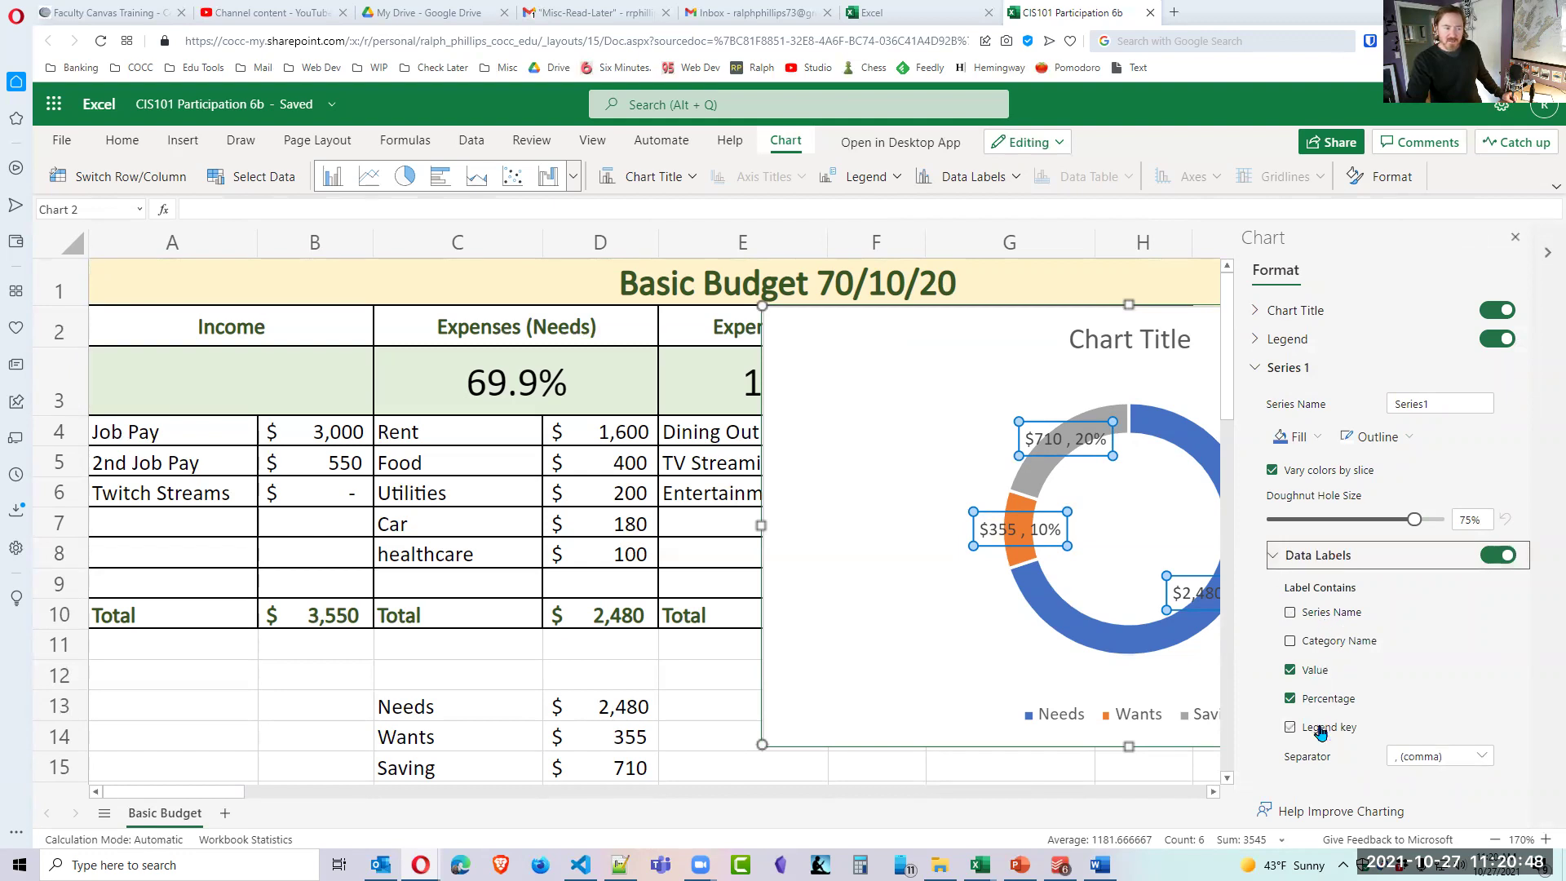
left_click(1292, 617)
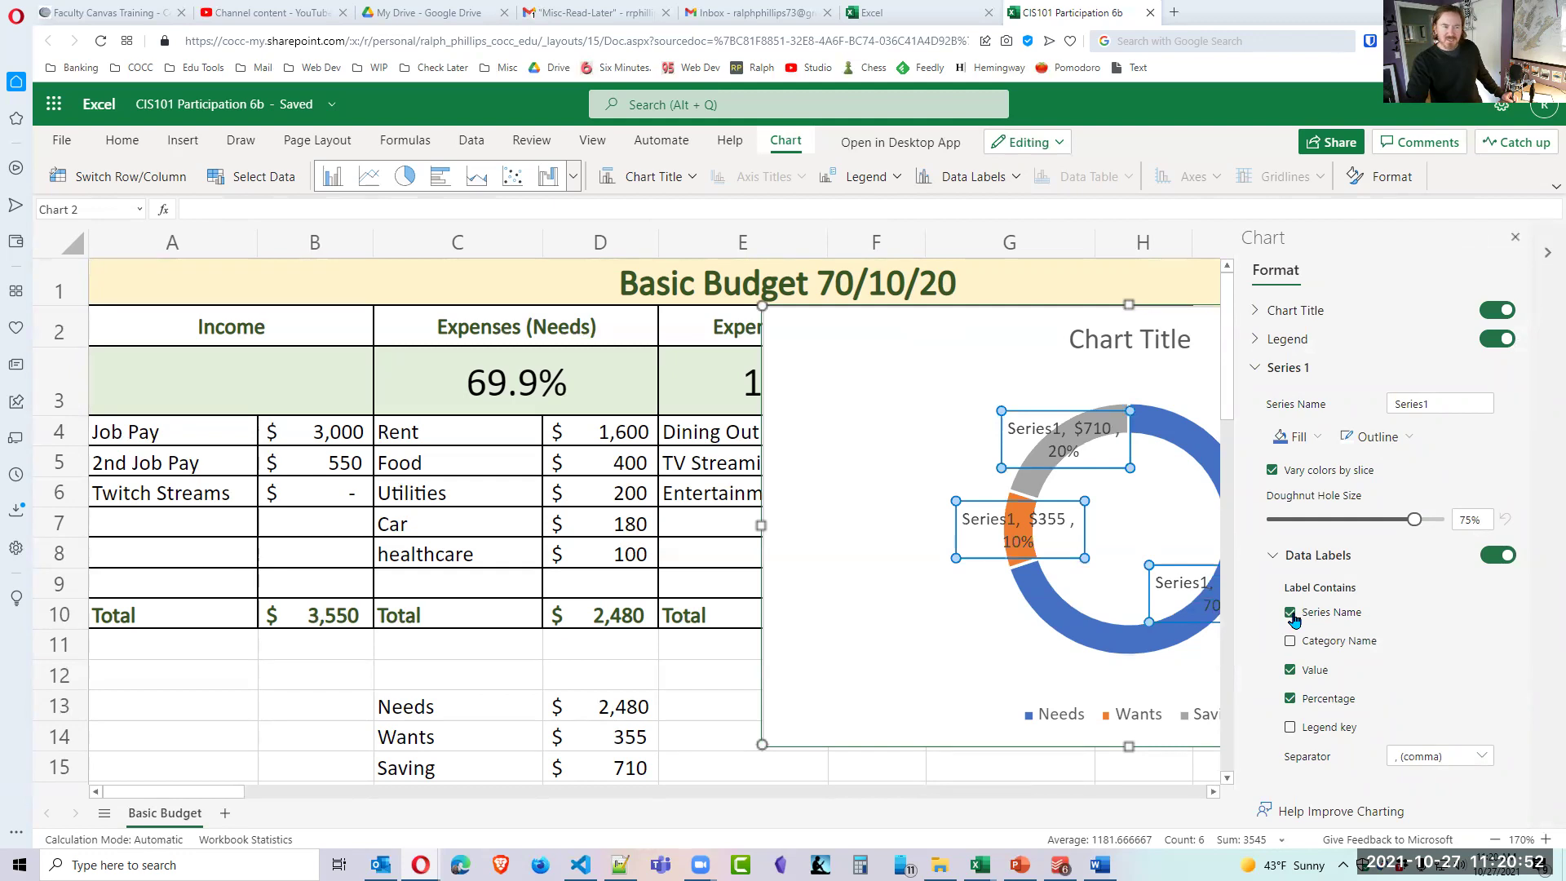
left_click(1293, 614)
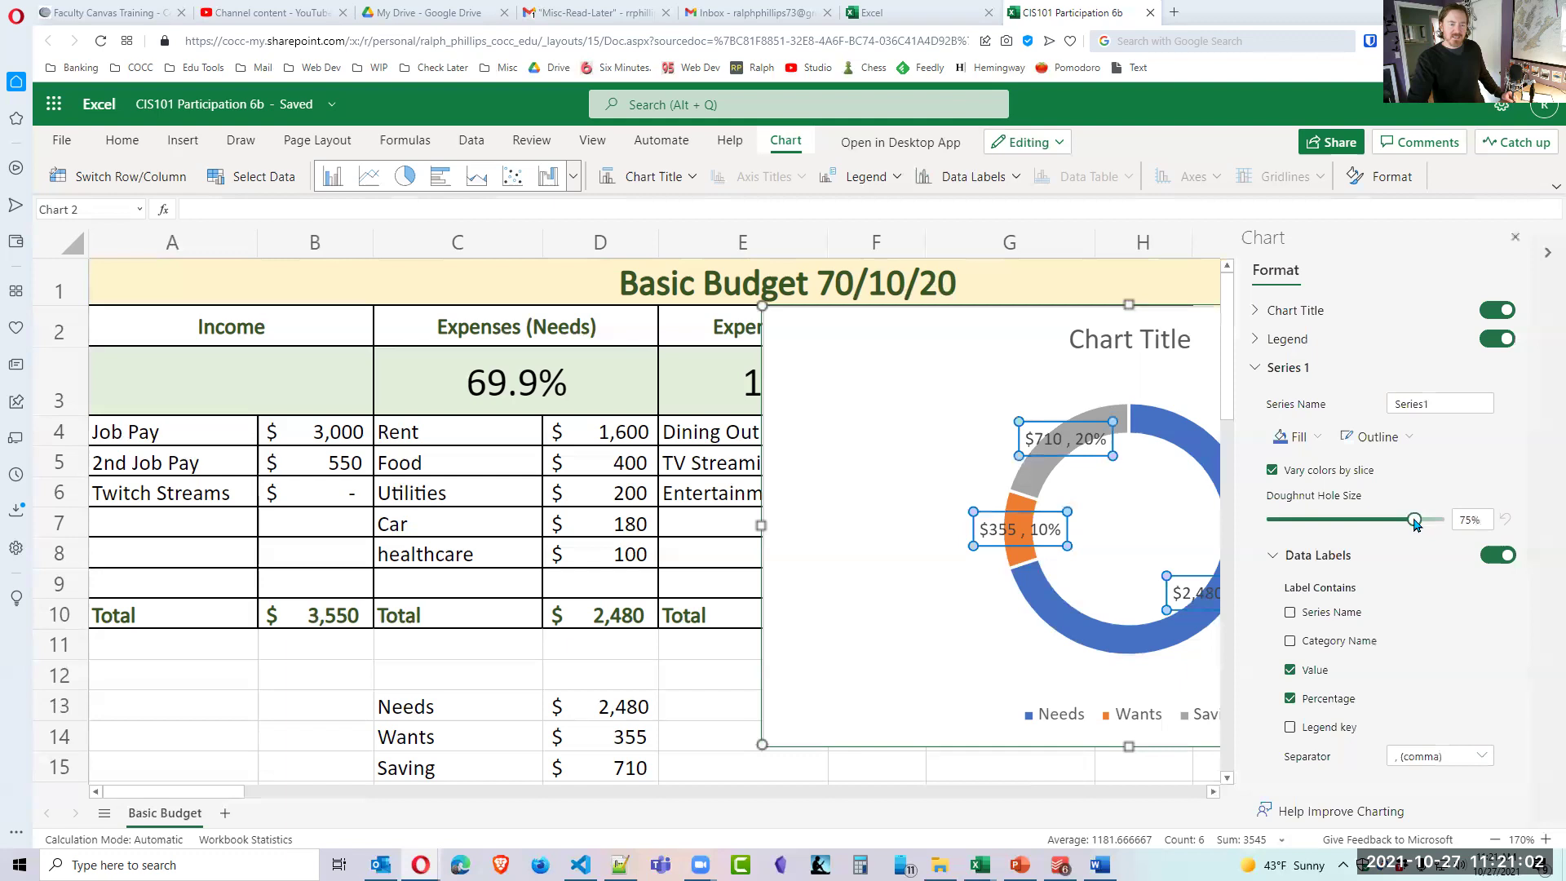
Set the doughnut hole size of the chart series to 40%.
left_click_drag(1415, 524, 1346, 528)
left_click(1468, 522)
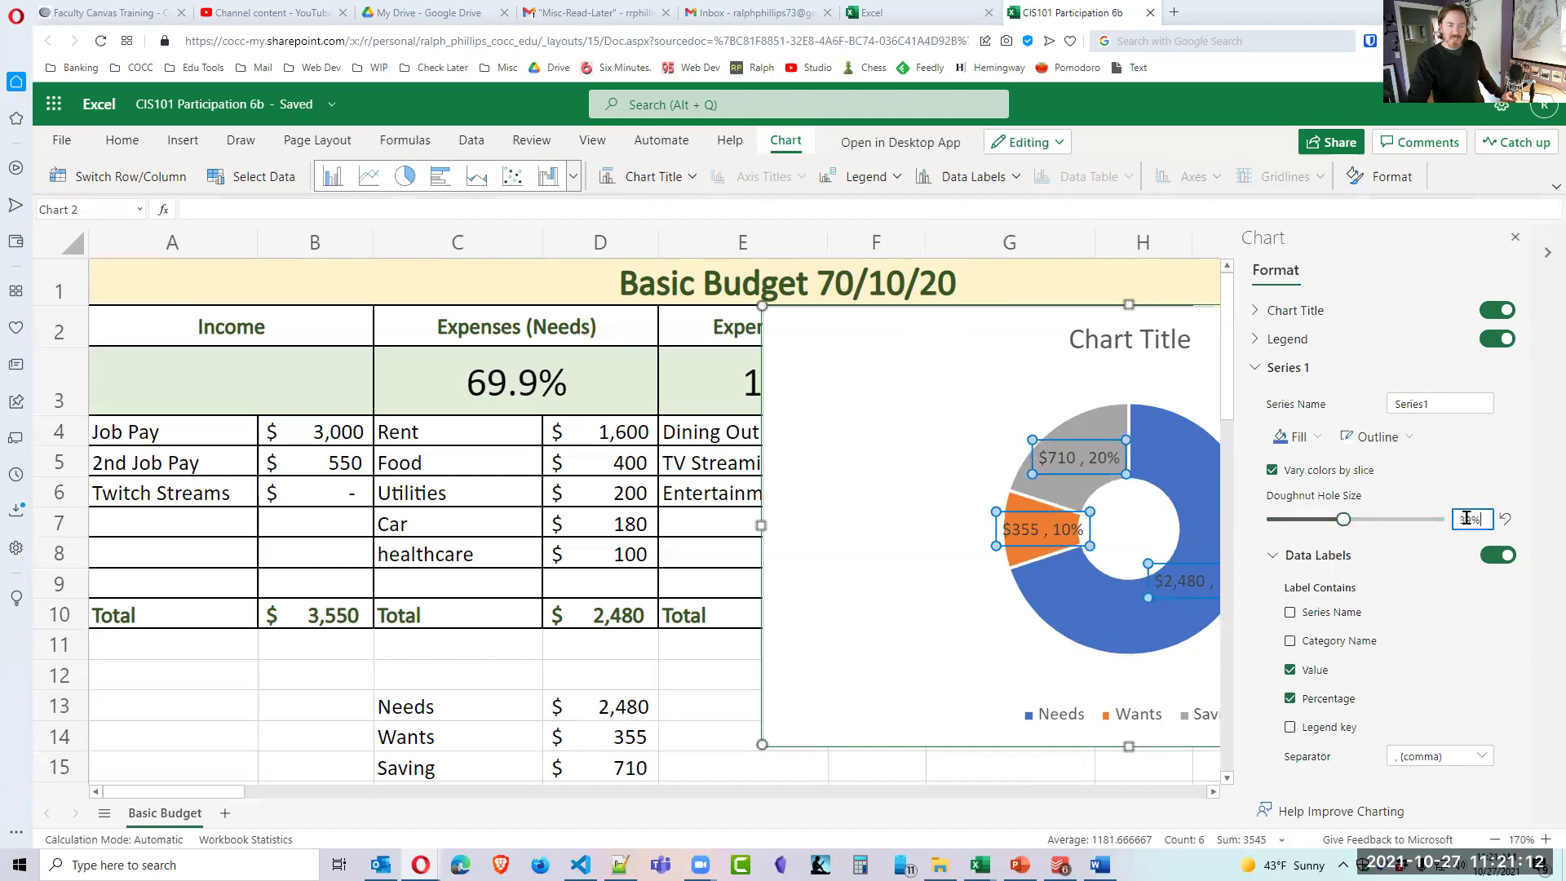
type("40")
key("Return")
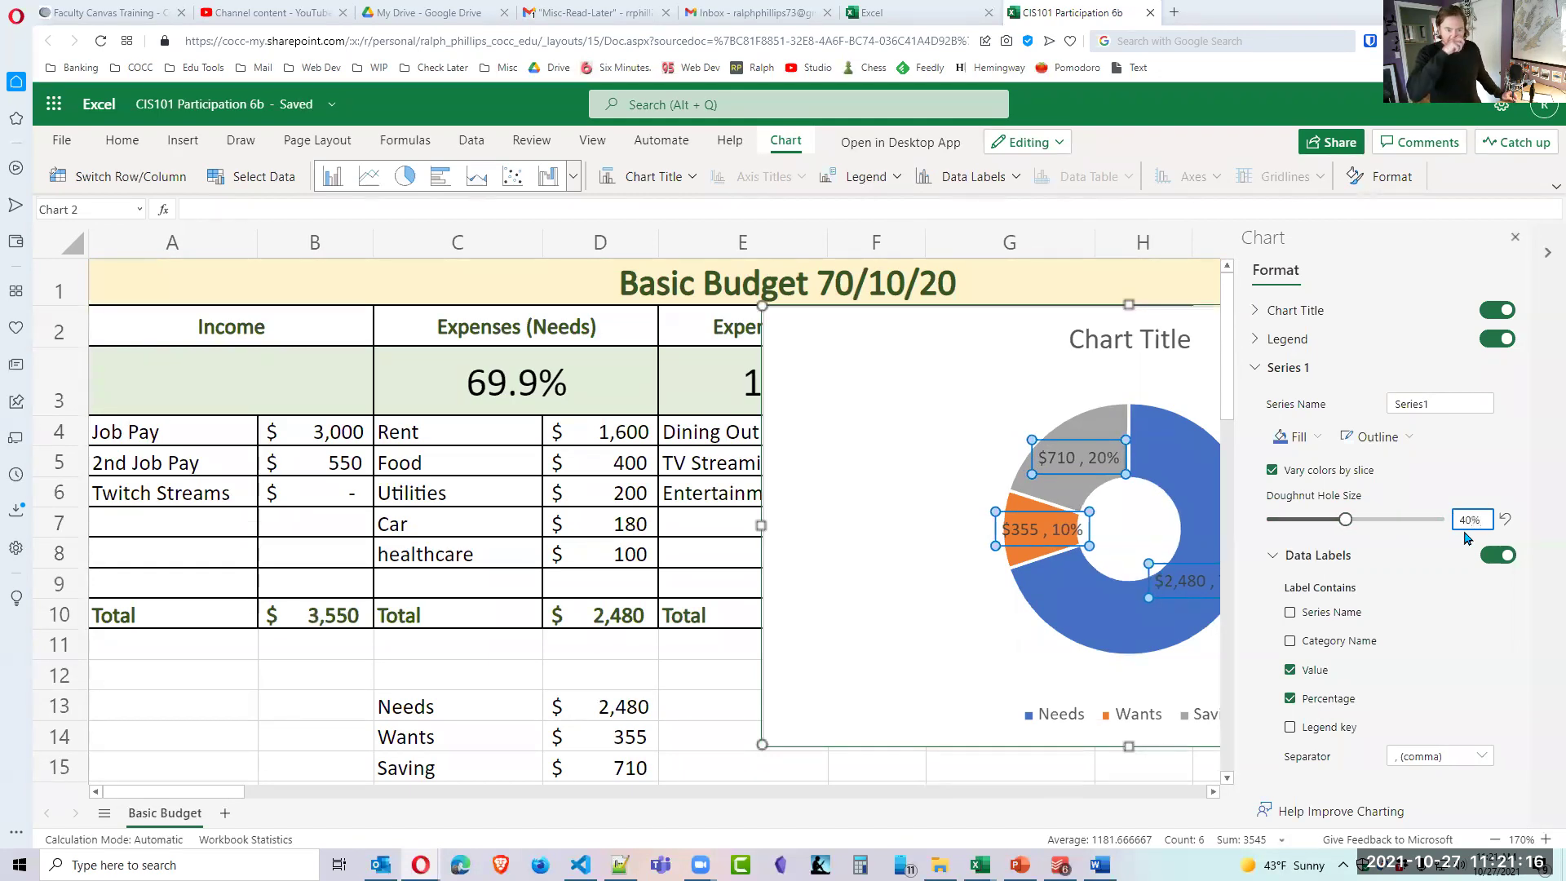
Try turning off the varied colors by slice for the doughnut series.
left_click(1270, 470)
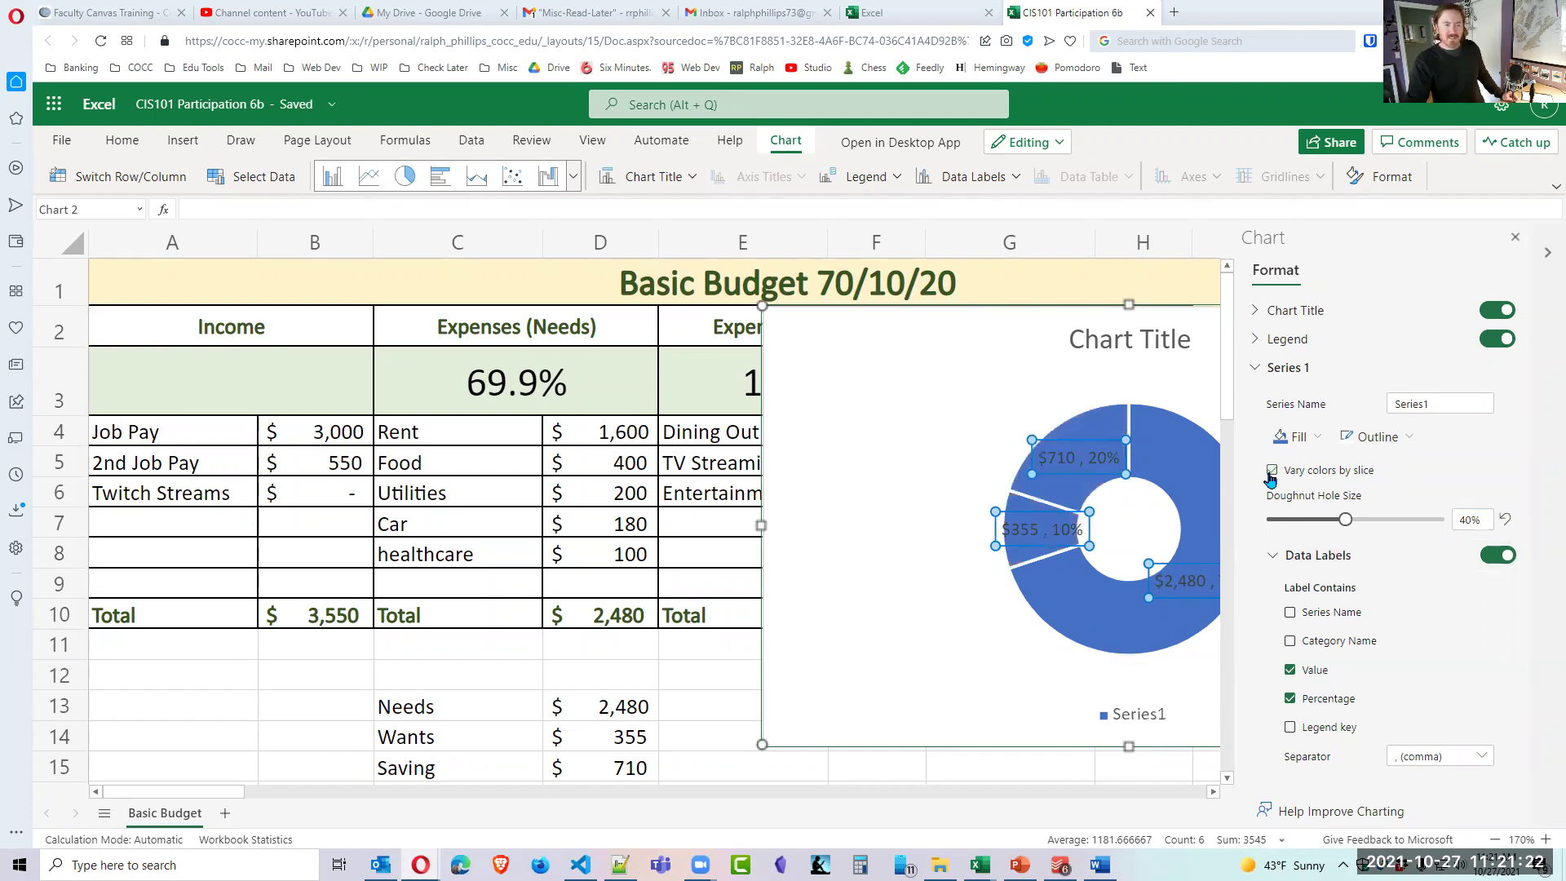
left_click(1271, 472)
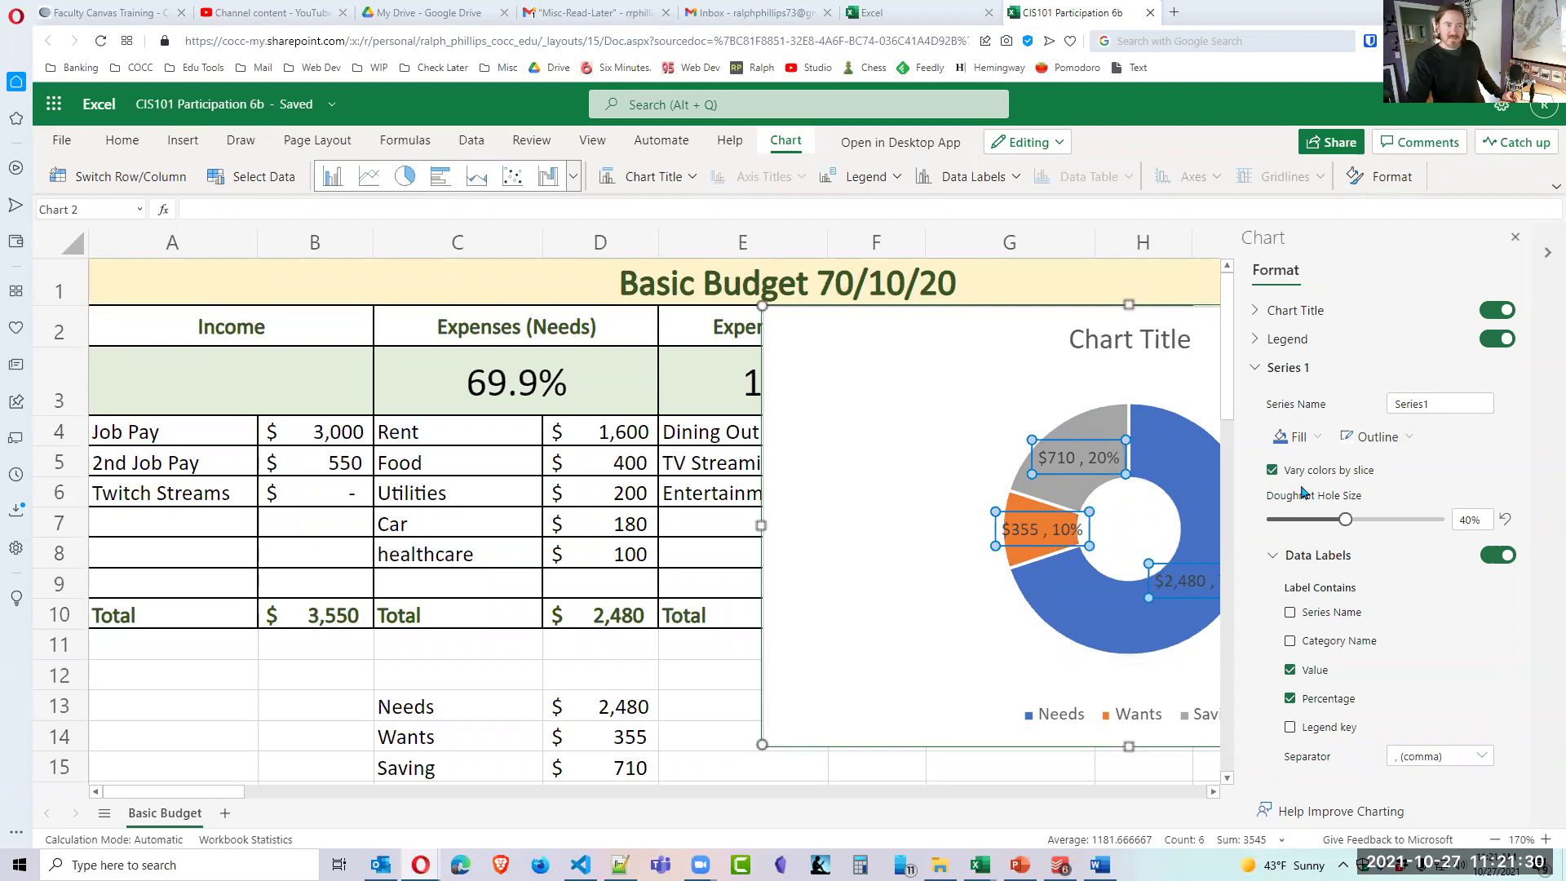
Set the chart title to "Expense Percentage of Income" and close the chart formatting options.
left_click(1258, 316)
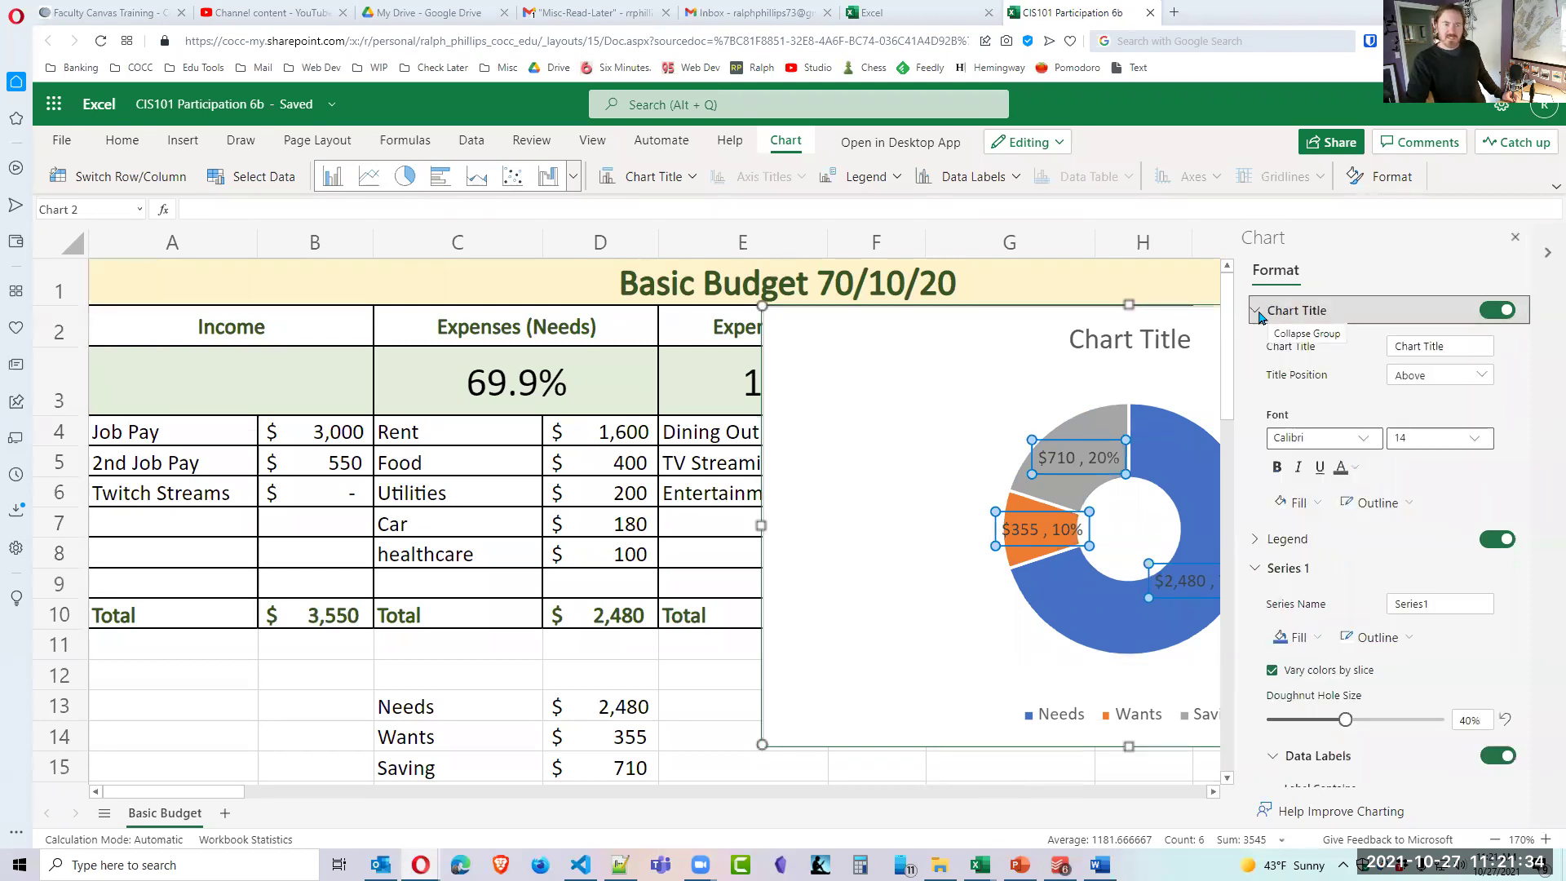
left_click(1460, 346)
triple_click(1462, 346)
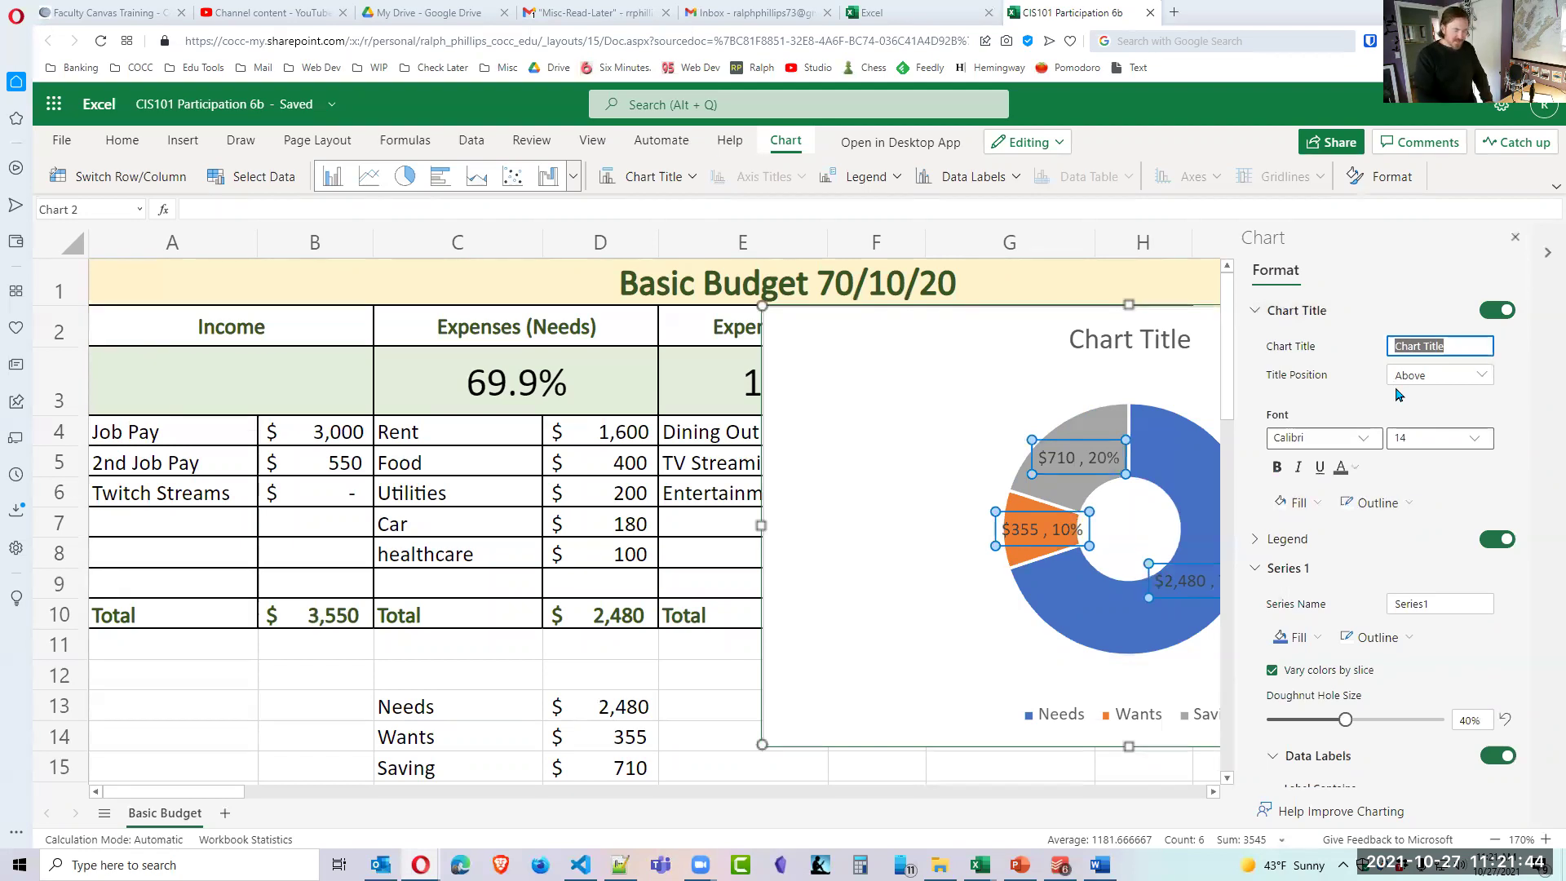
key("BackSpace")
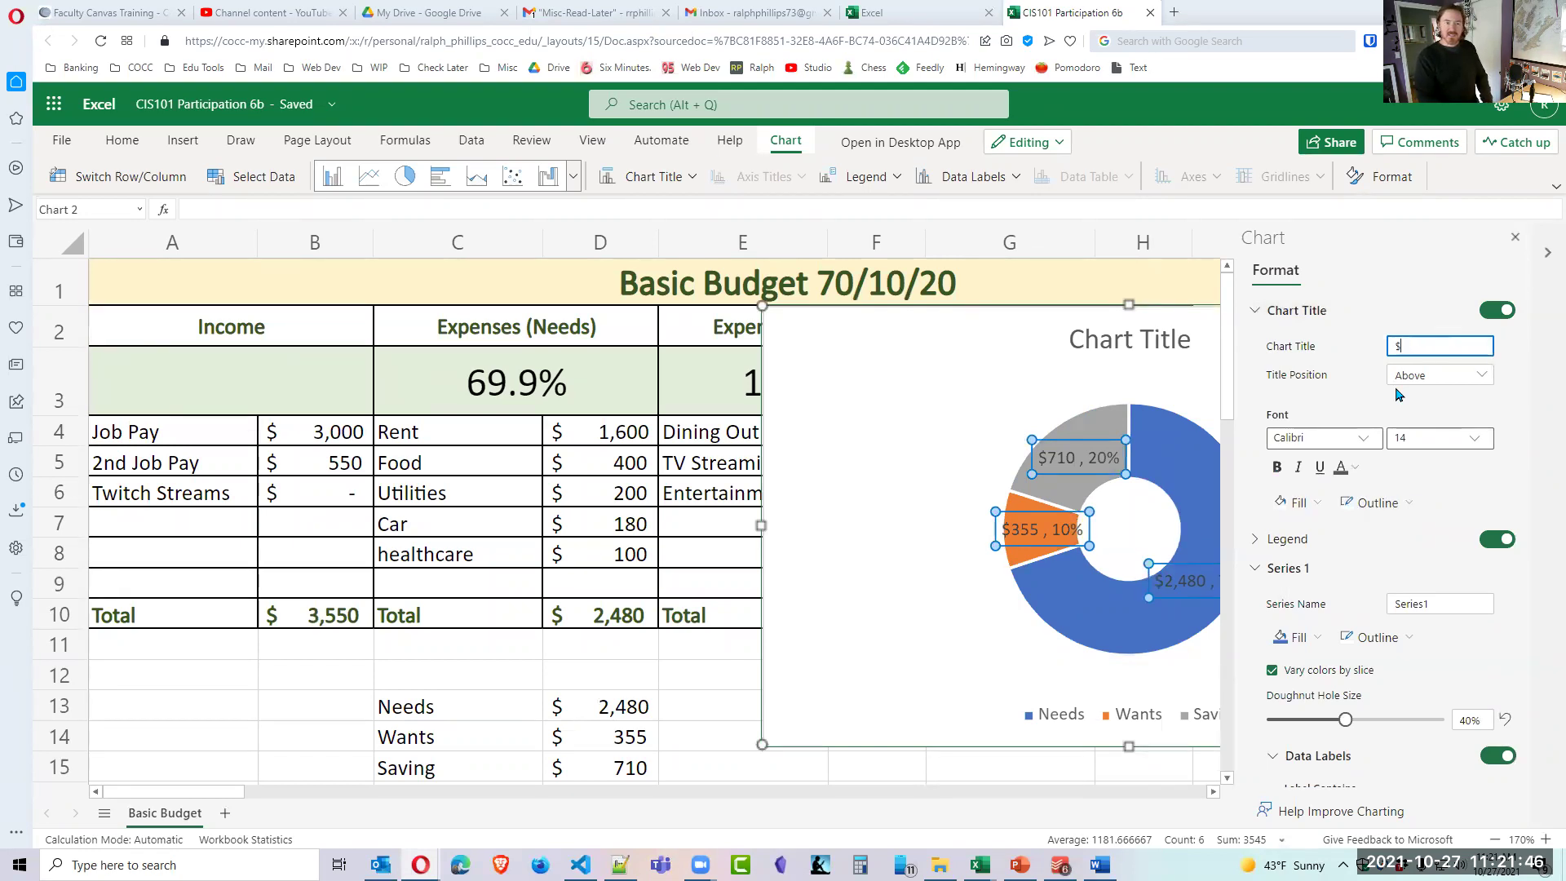
type("Percen")
key("BackSpace")
key("BackSpace")
key("BackSpace")
key("BackSpace")
key("BackSpace")
key("BackSpace")
key("BackSpace")
key("BackSpace")
key("BackSpace")
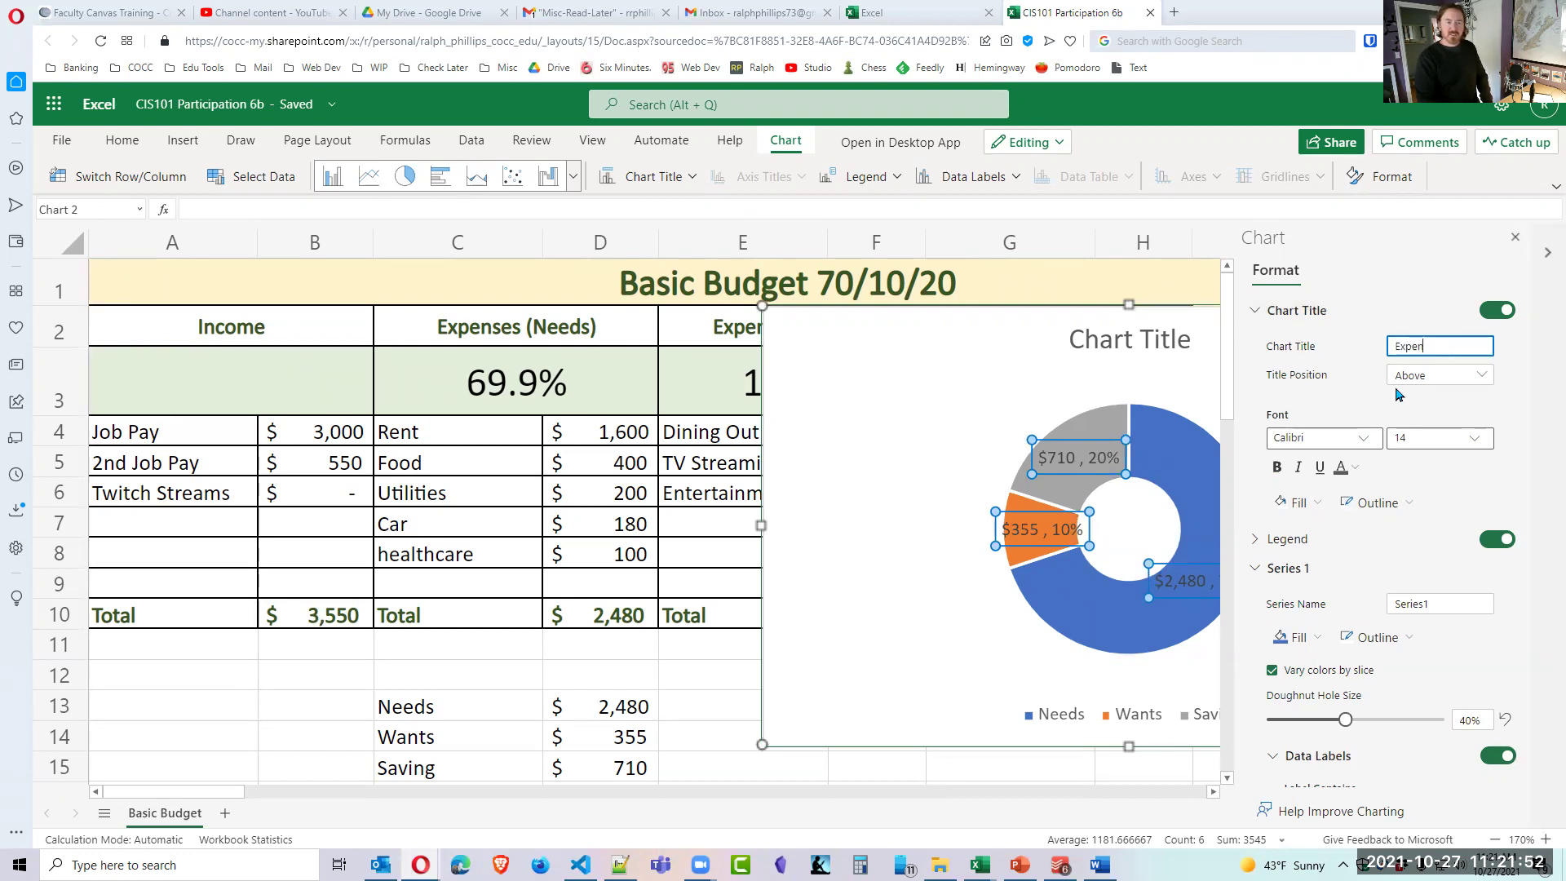
type("Expense Percentage of Income")
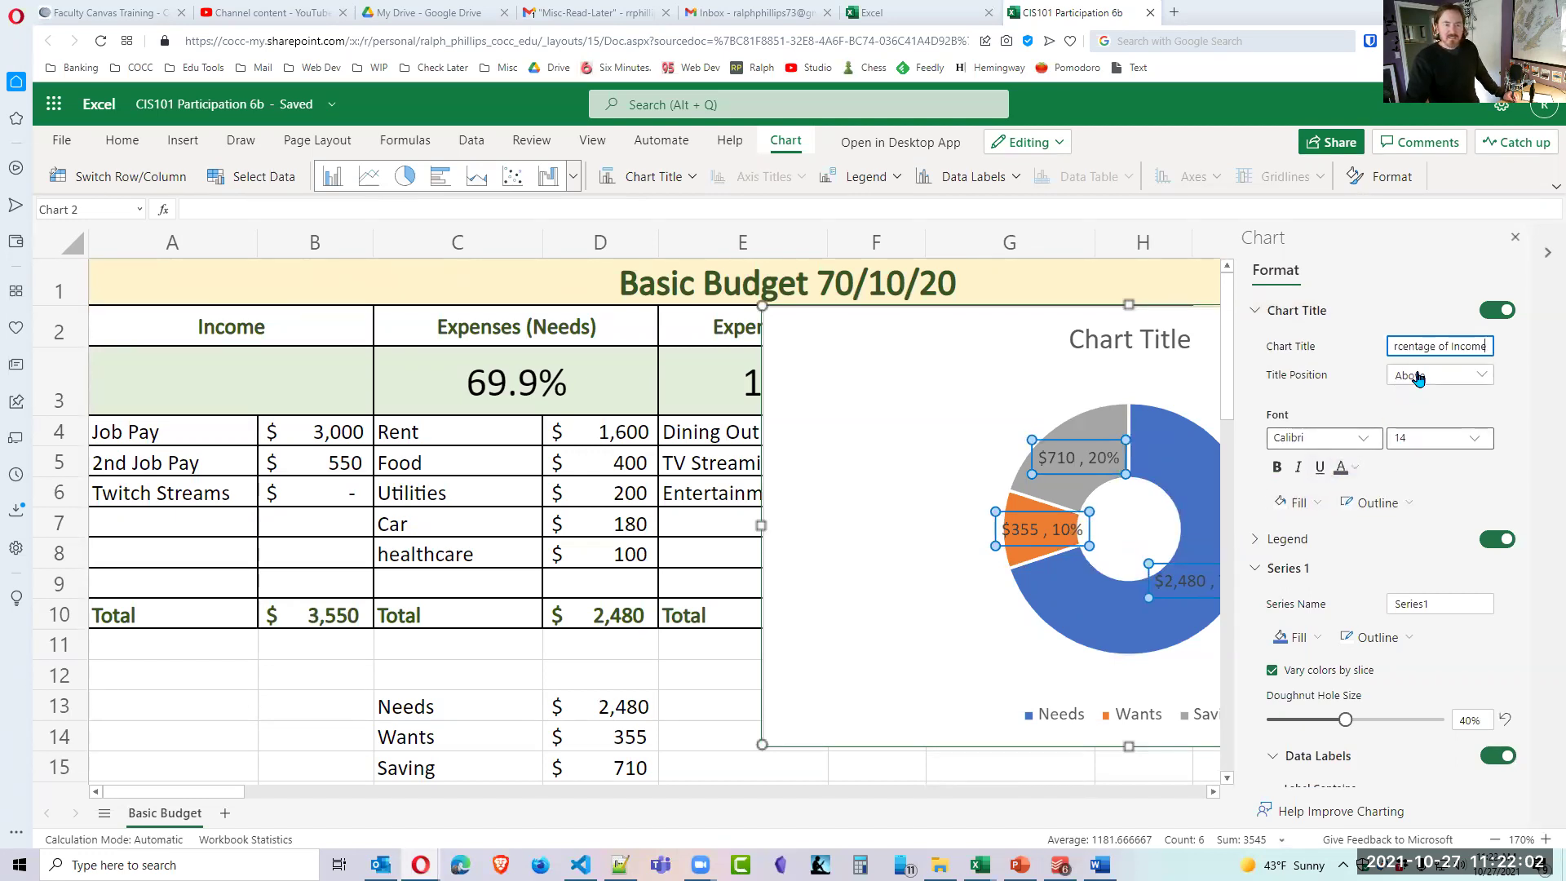
scroll(1414, 436, "down", 5)
scroll(1410, 450, "up", 5)
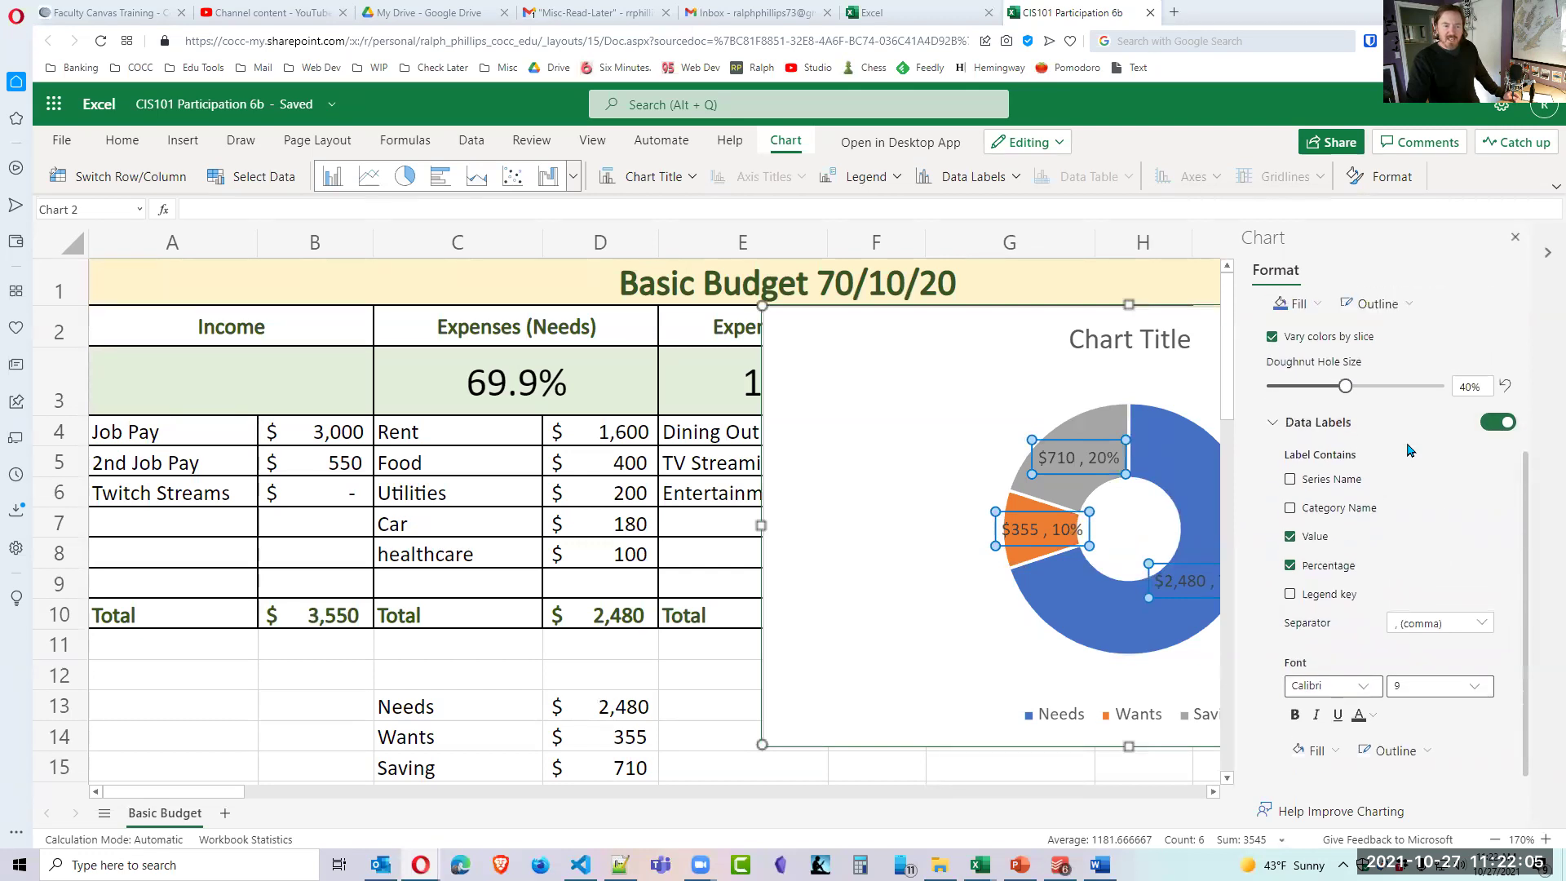
left_click(1515, 241)
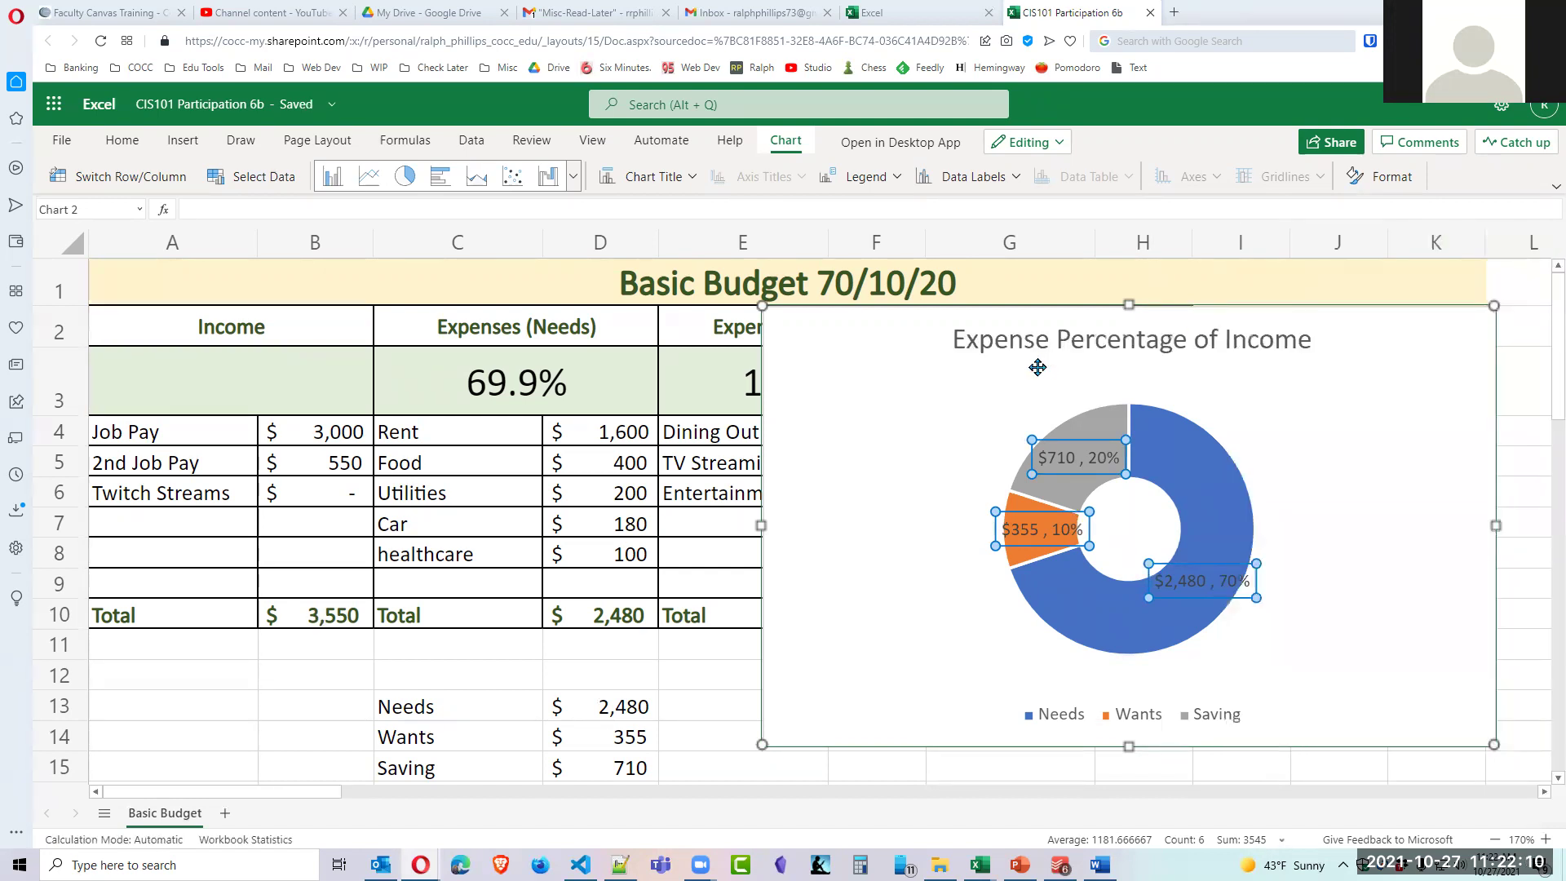
Resize the doughnut chart to reach from about column E to J and from row 4 to row 15.
left_click(1407, 467)
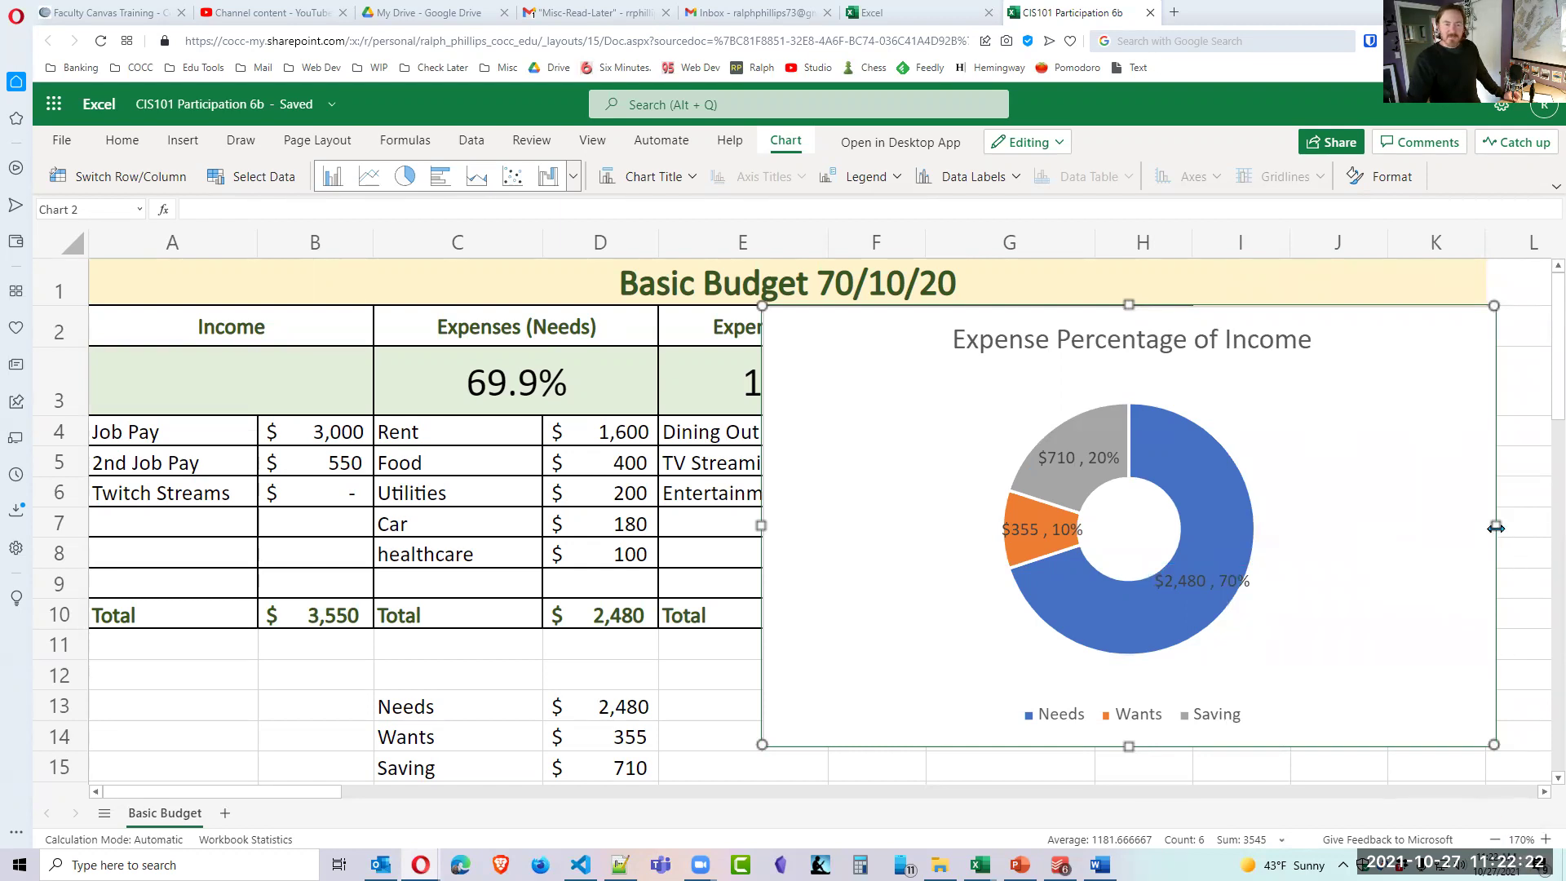
left_click_drag(1496, 526, 1310, 548)
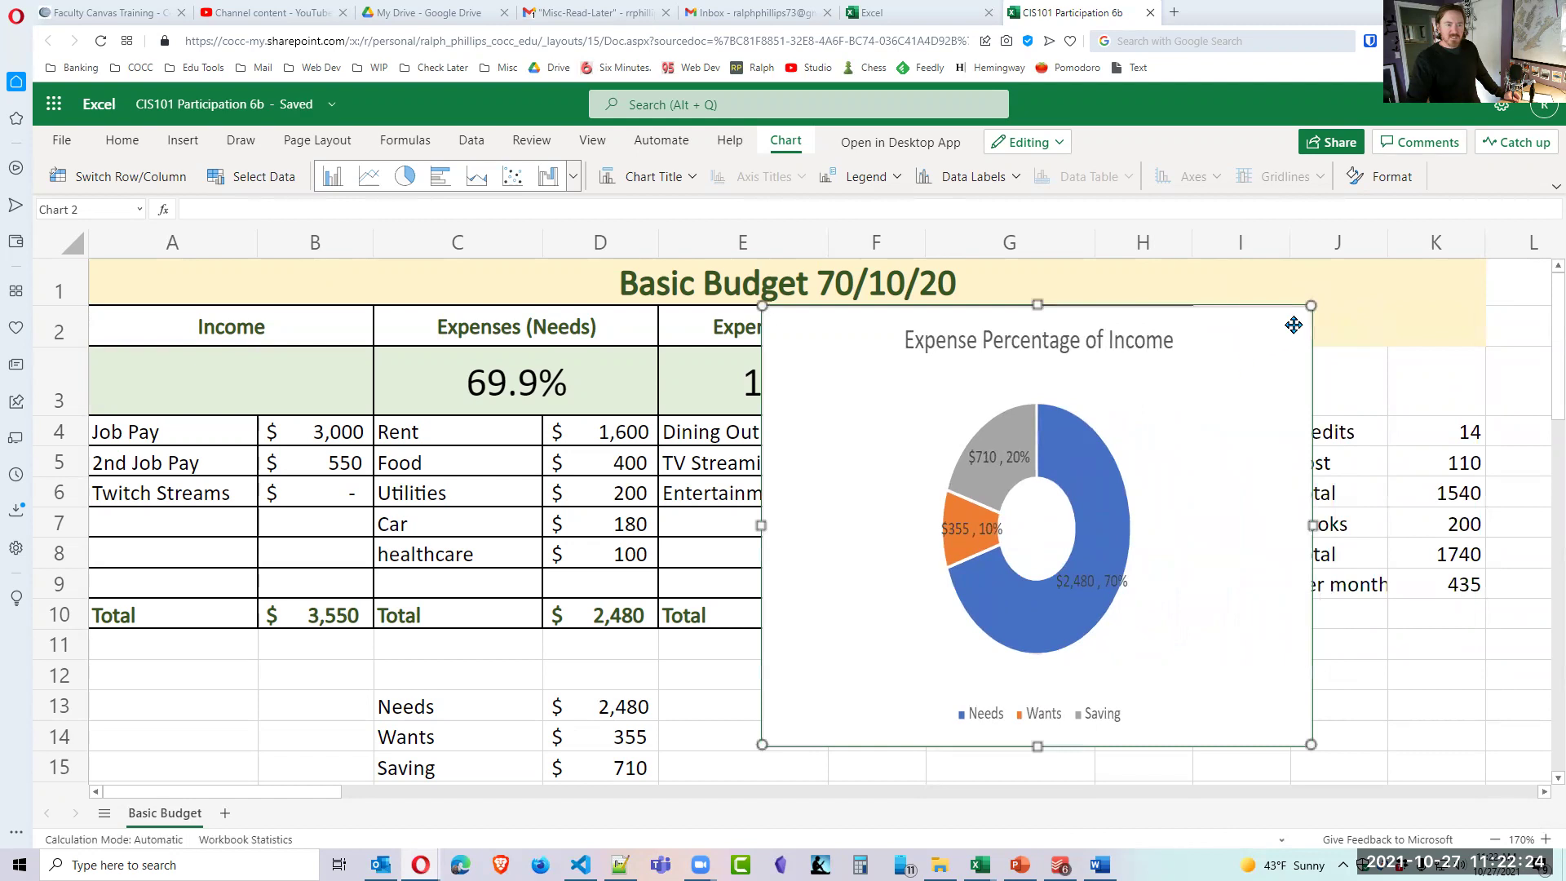
left_click_drag(1305, 310, 1168, 422)
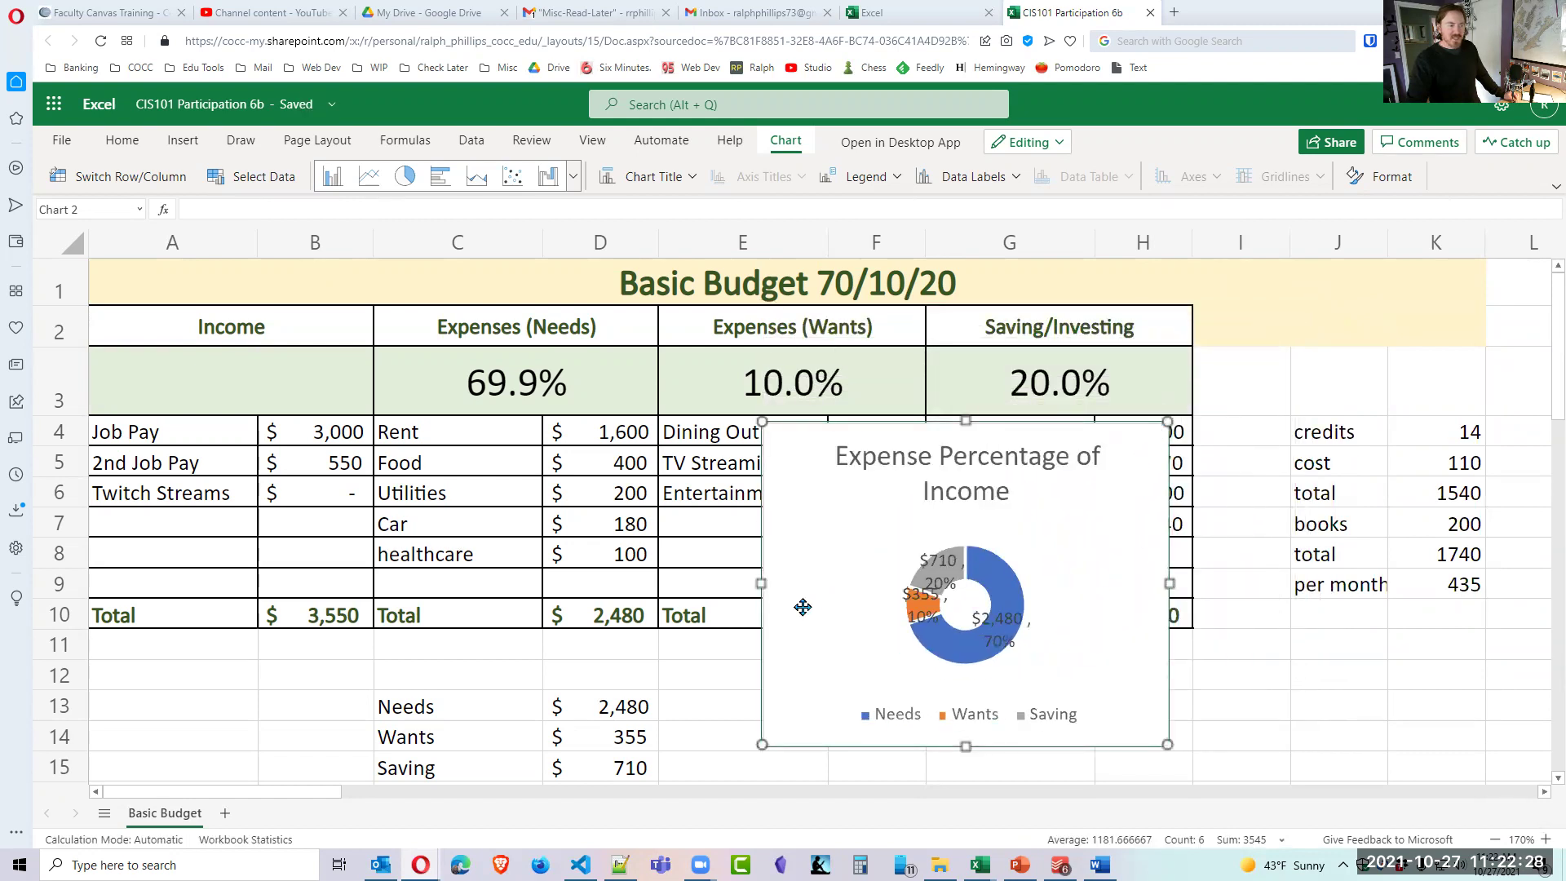
left_click(928, 651)
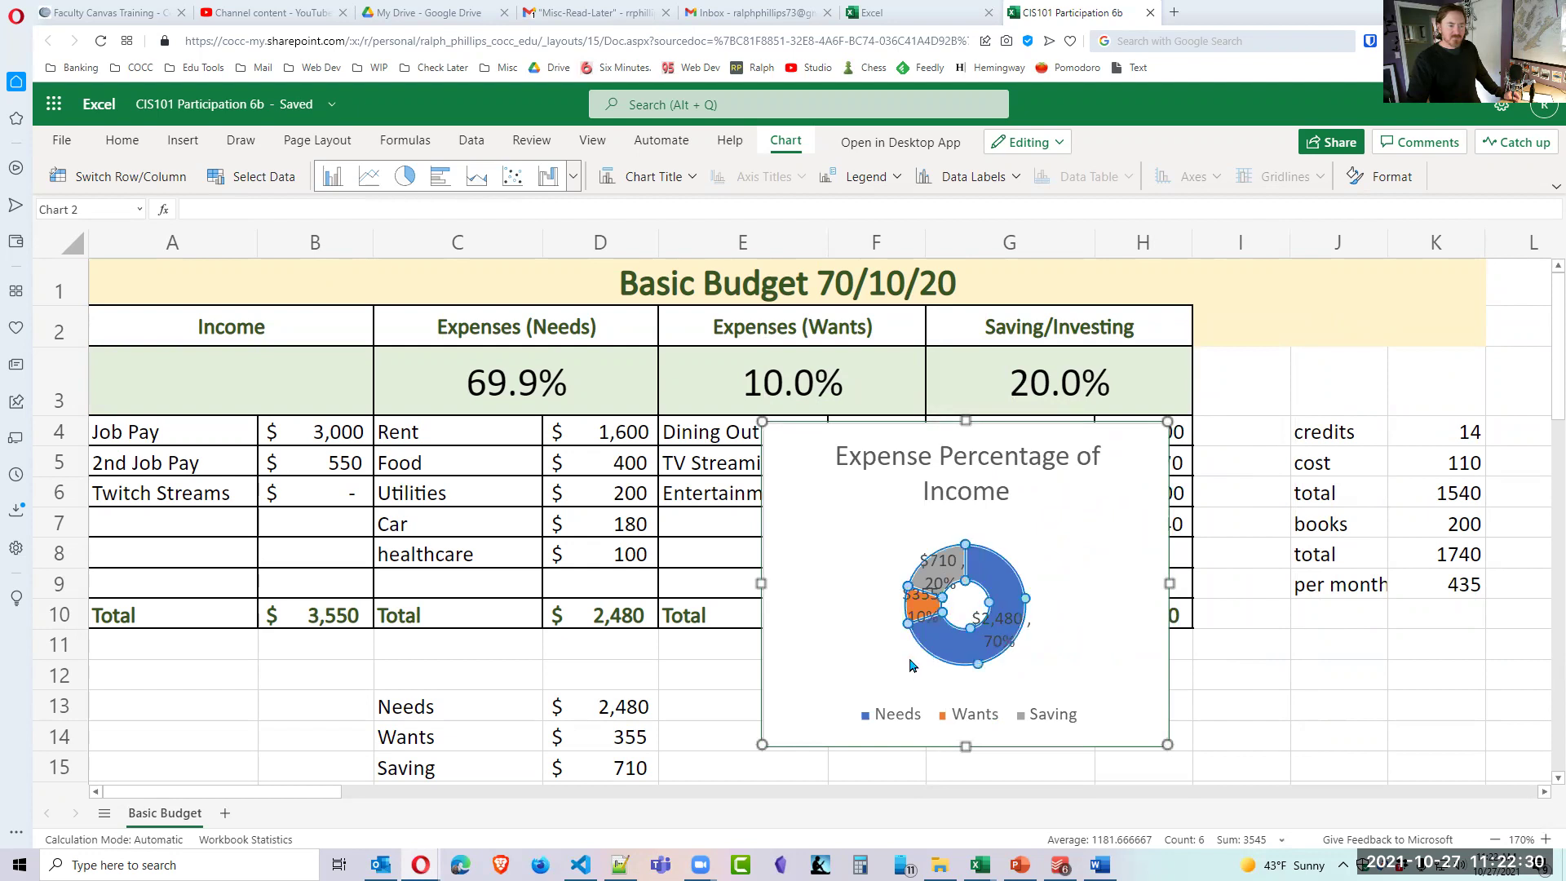
left_click(914, 662)
left_click(922, 659)
left_click_drag(1173, 585, 1326, 585)
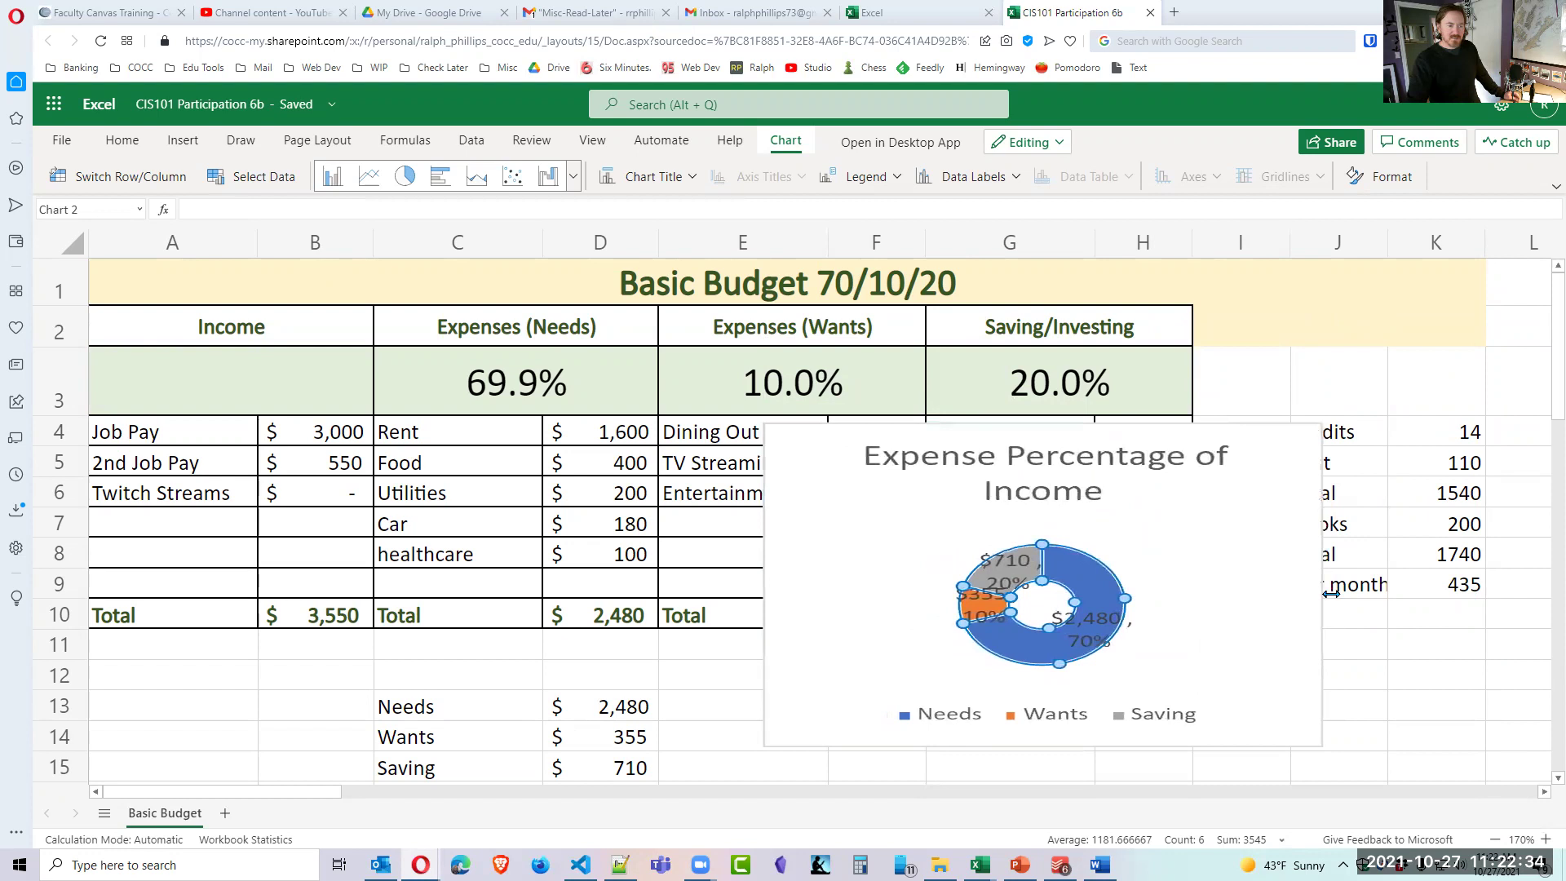
left_click_drag(1043, 748, 1032, 771)
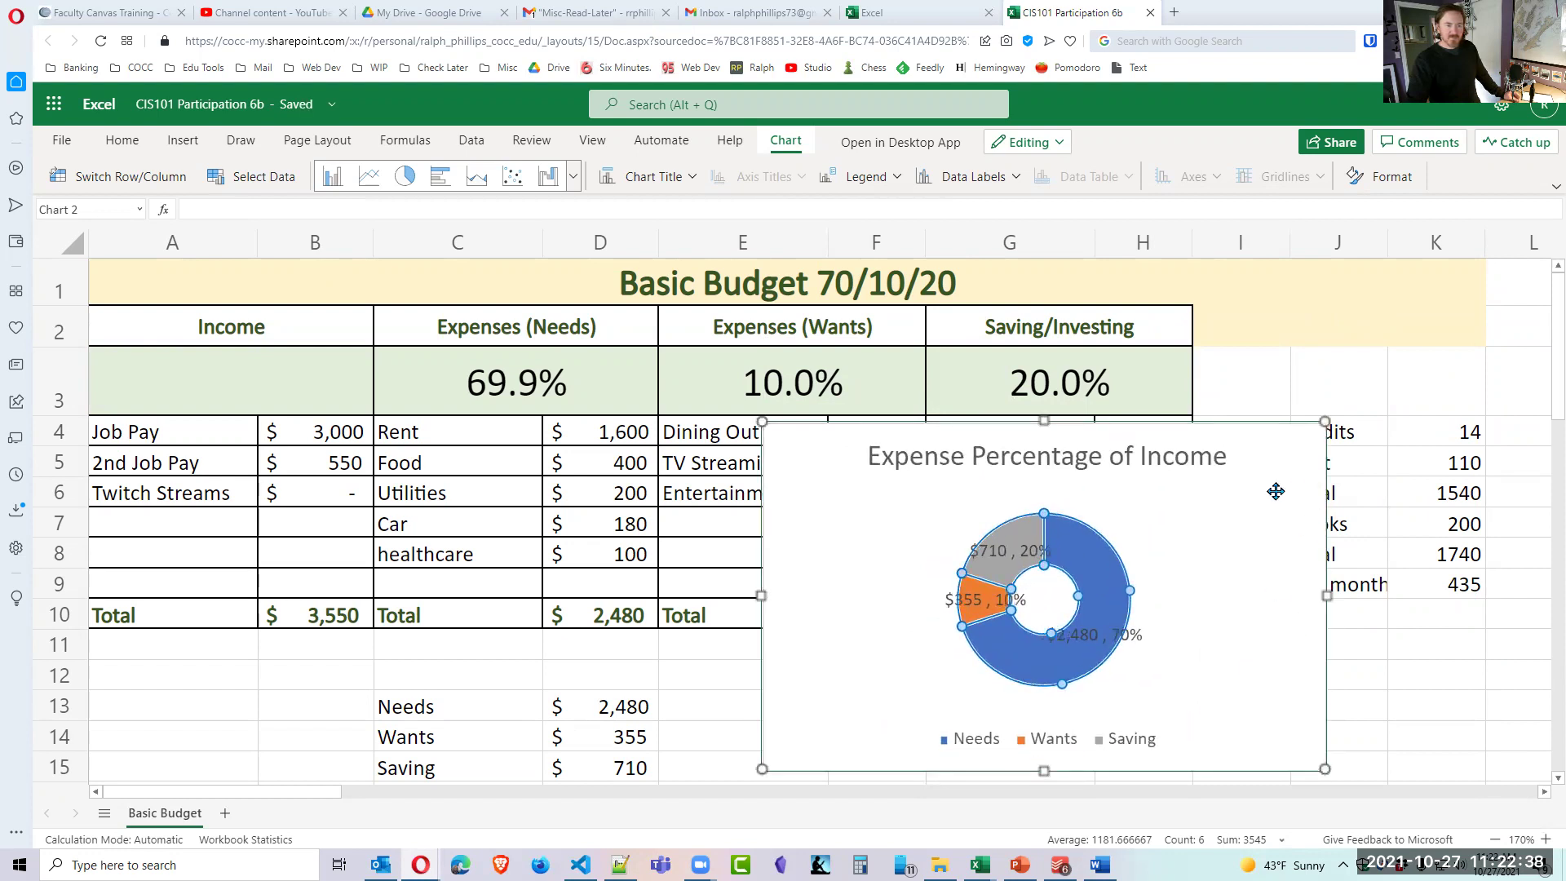
Move the doughnut chart to the empty area just beside column H, with its upper edge at row 3.
left_click(1205, 529)
left_click_drag(1205, 529, 726, 463)
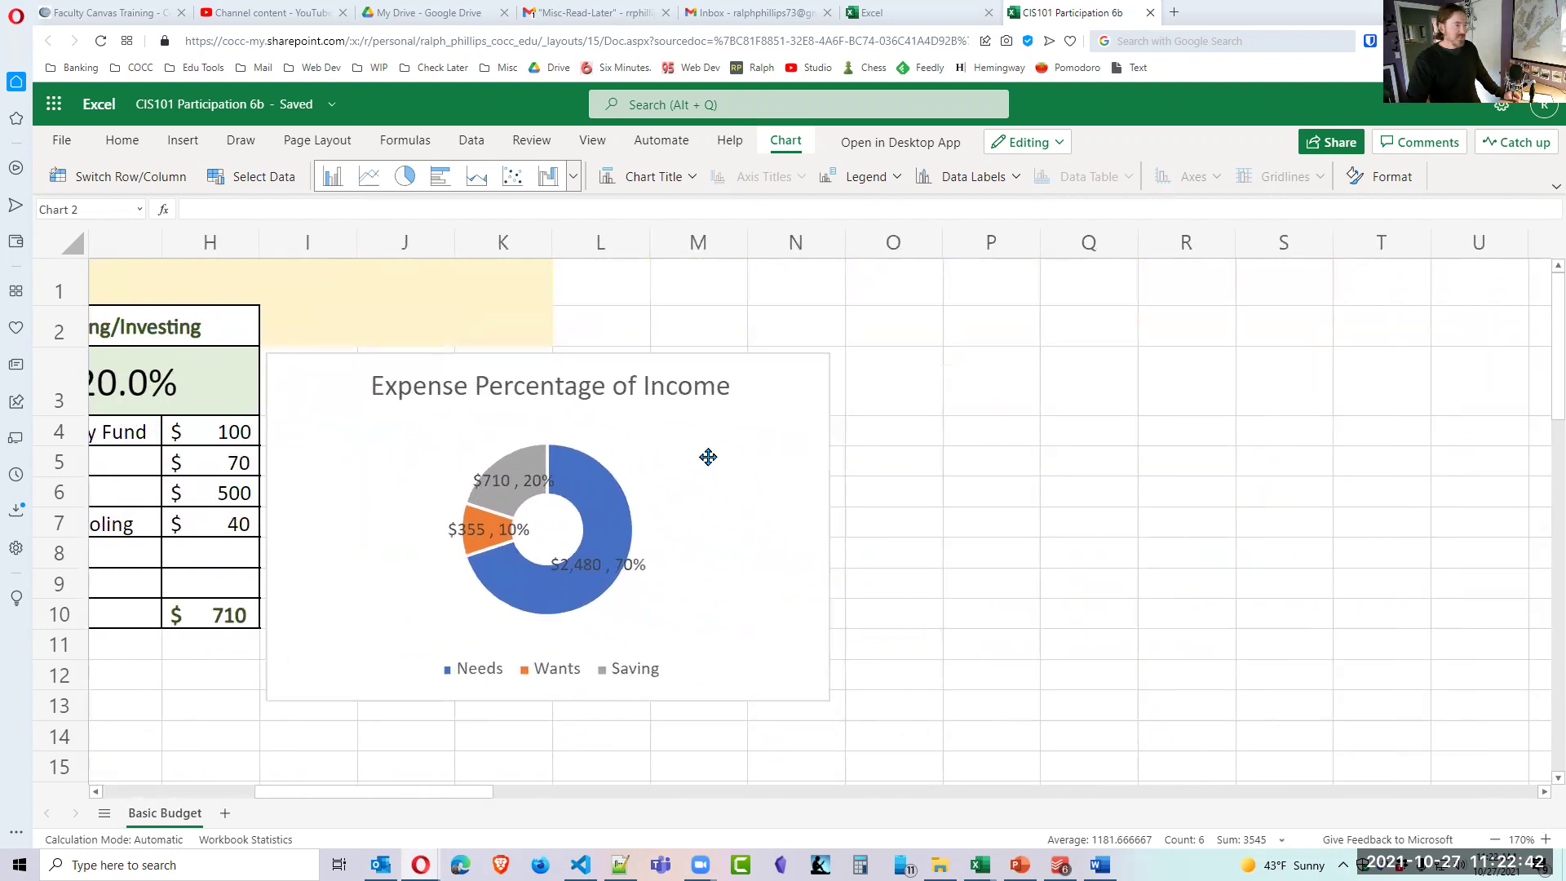
left_click_drag(483, 796, 320, 797)
left_click(937, 704)
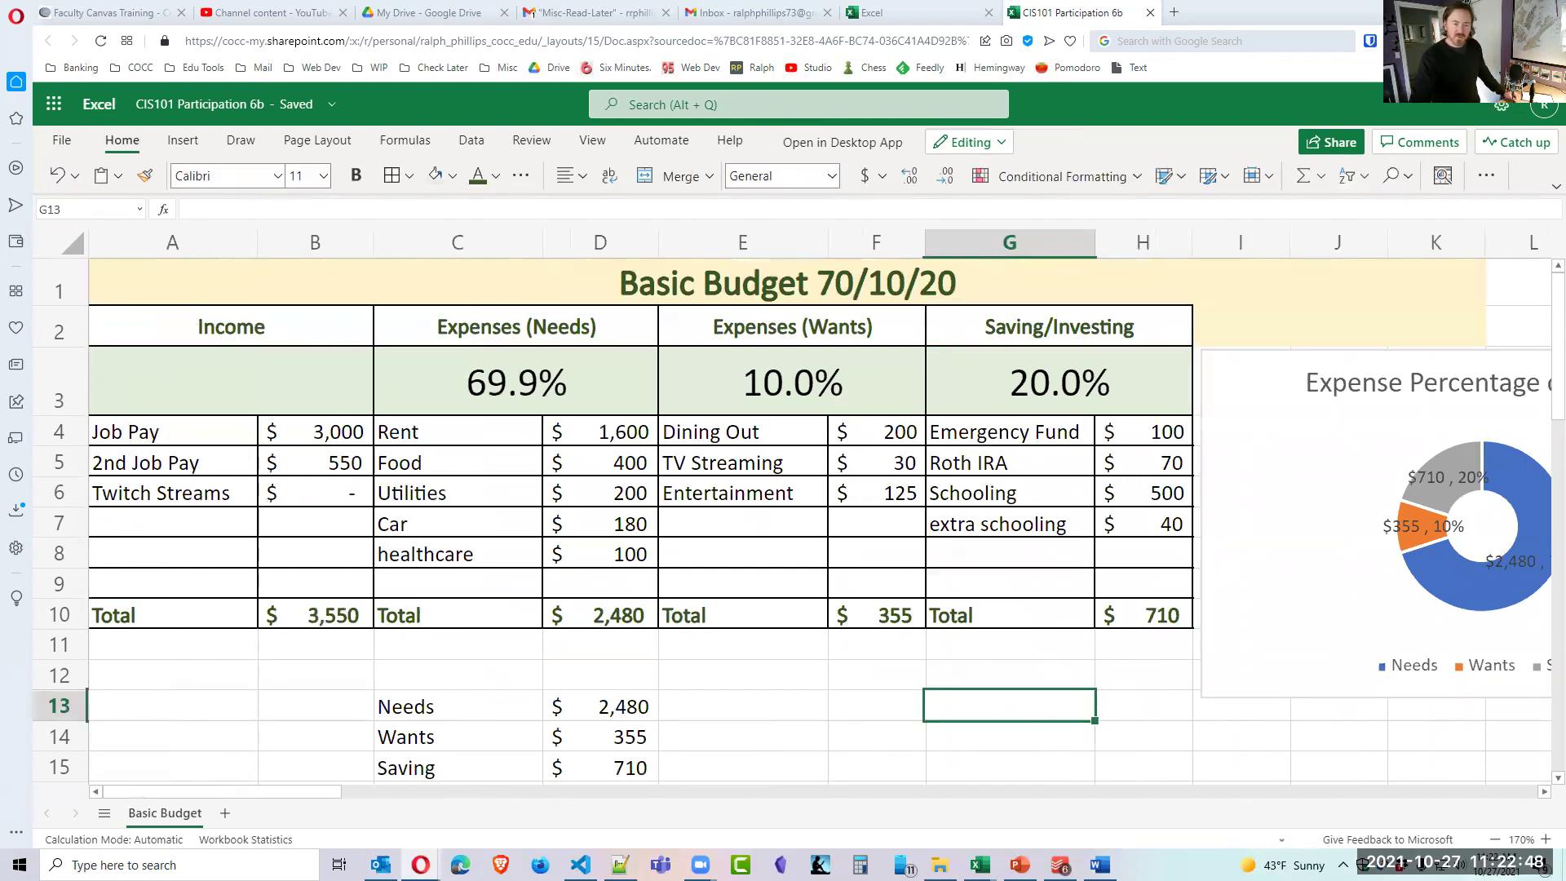
left_click(1494, 839)
left_click(1494, 839)
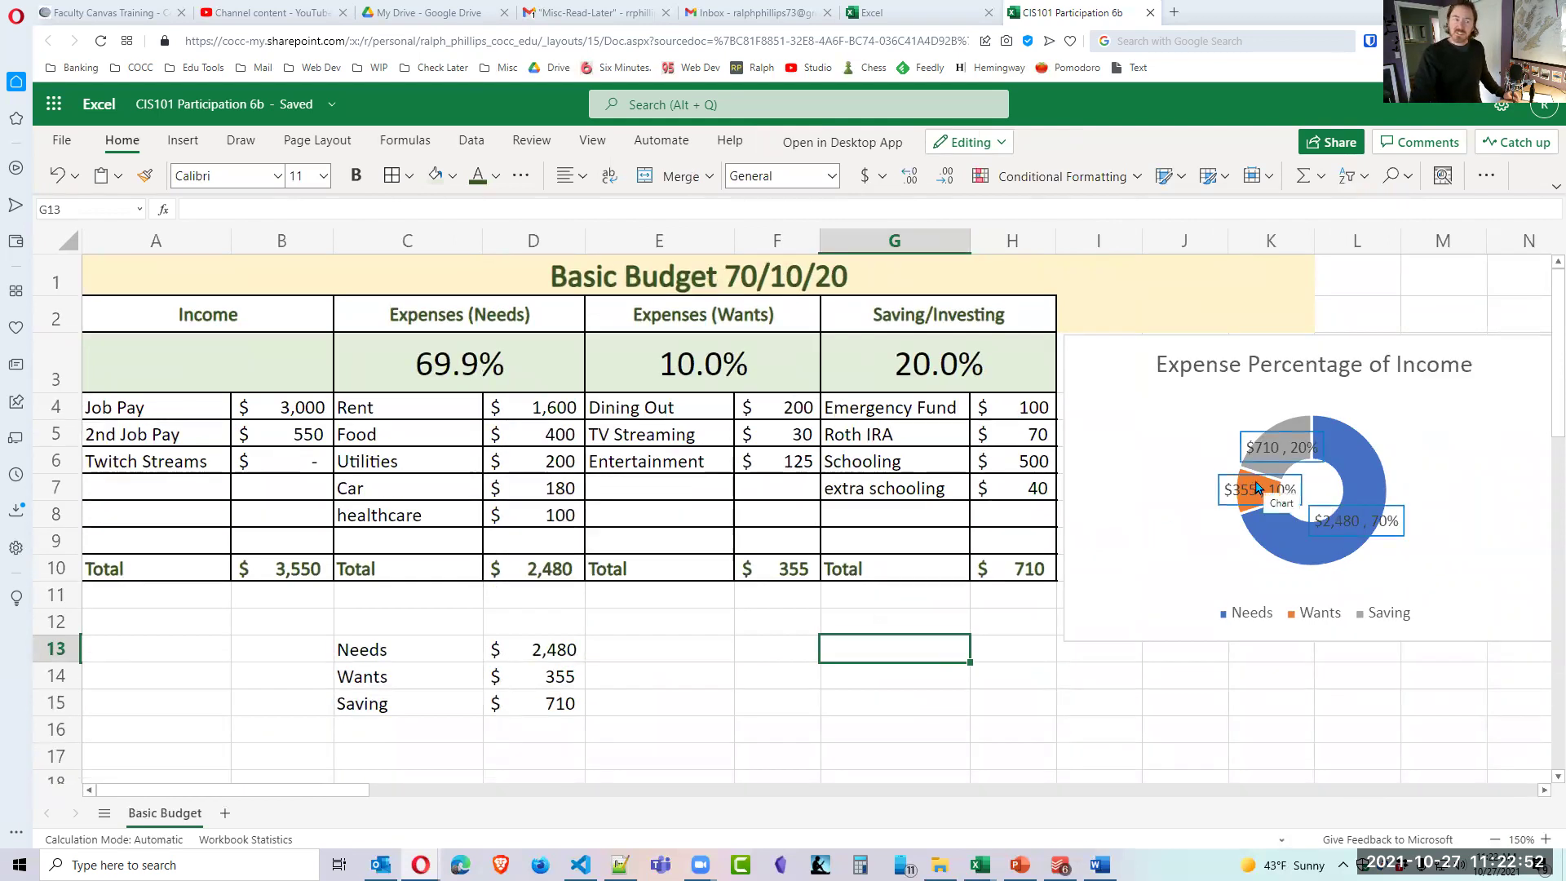
left_click(758, 616)
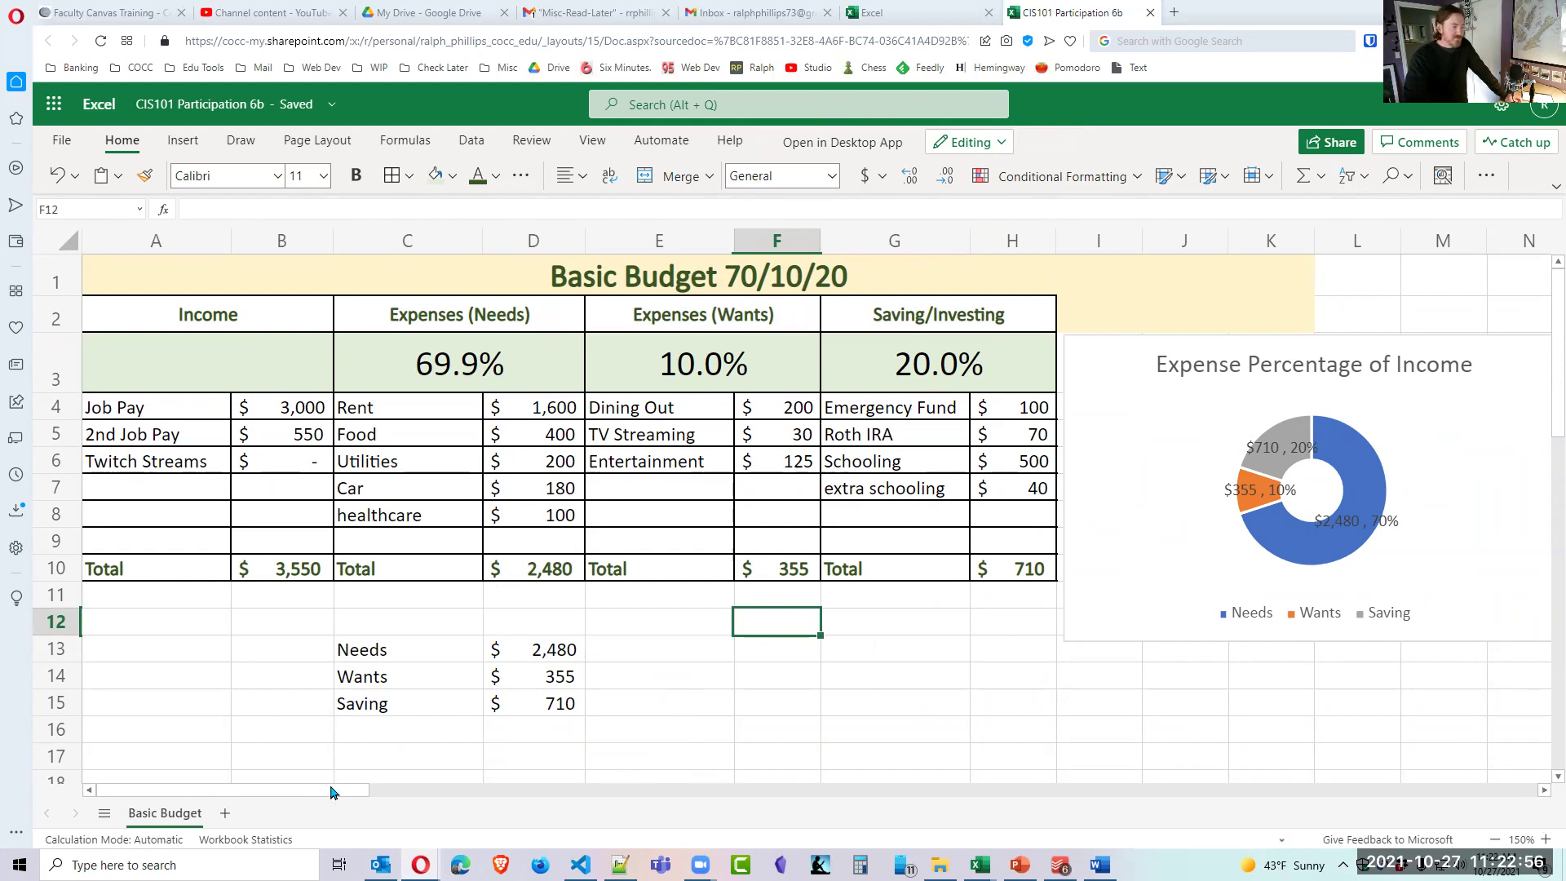
left_click(891, 729)
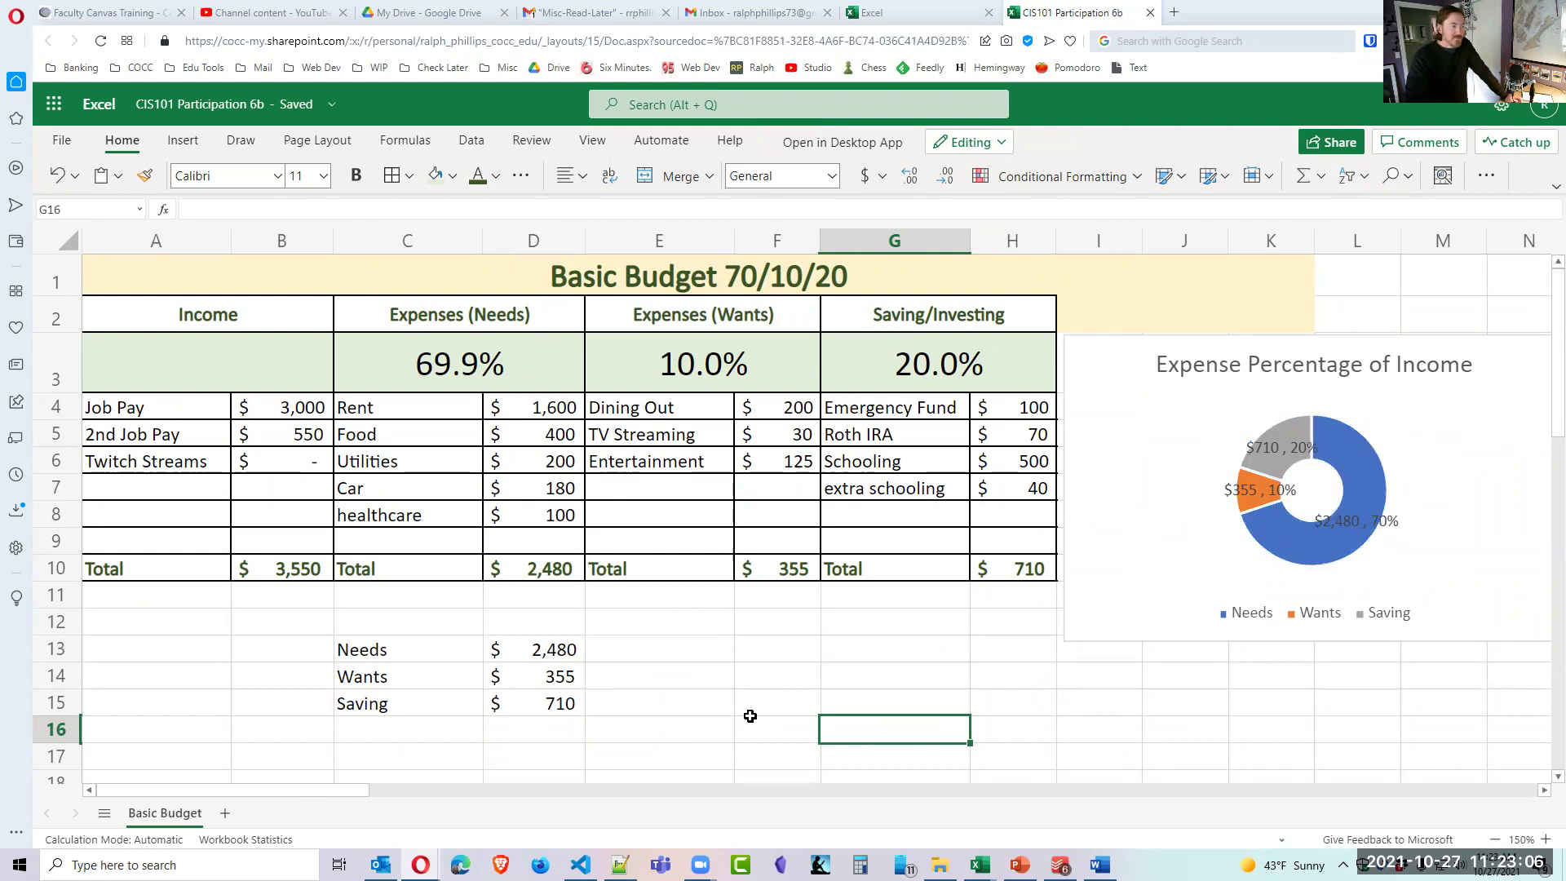
left_click(540, 409)
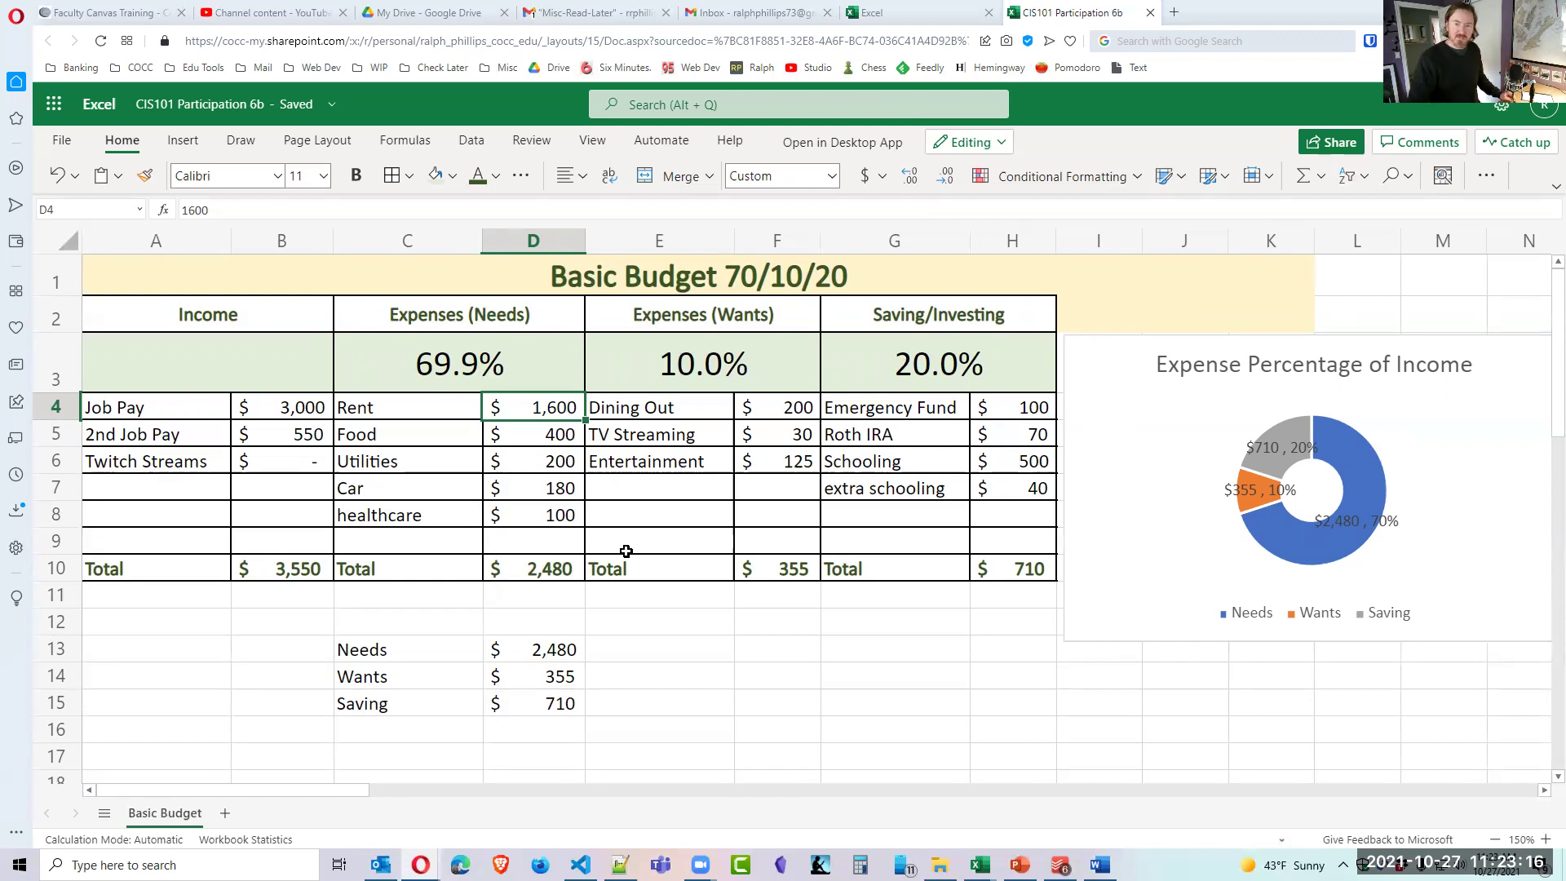
left_click(687, 614)
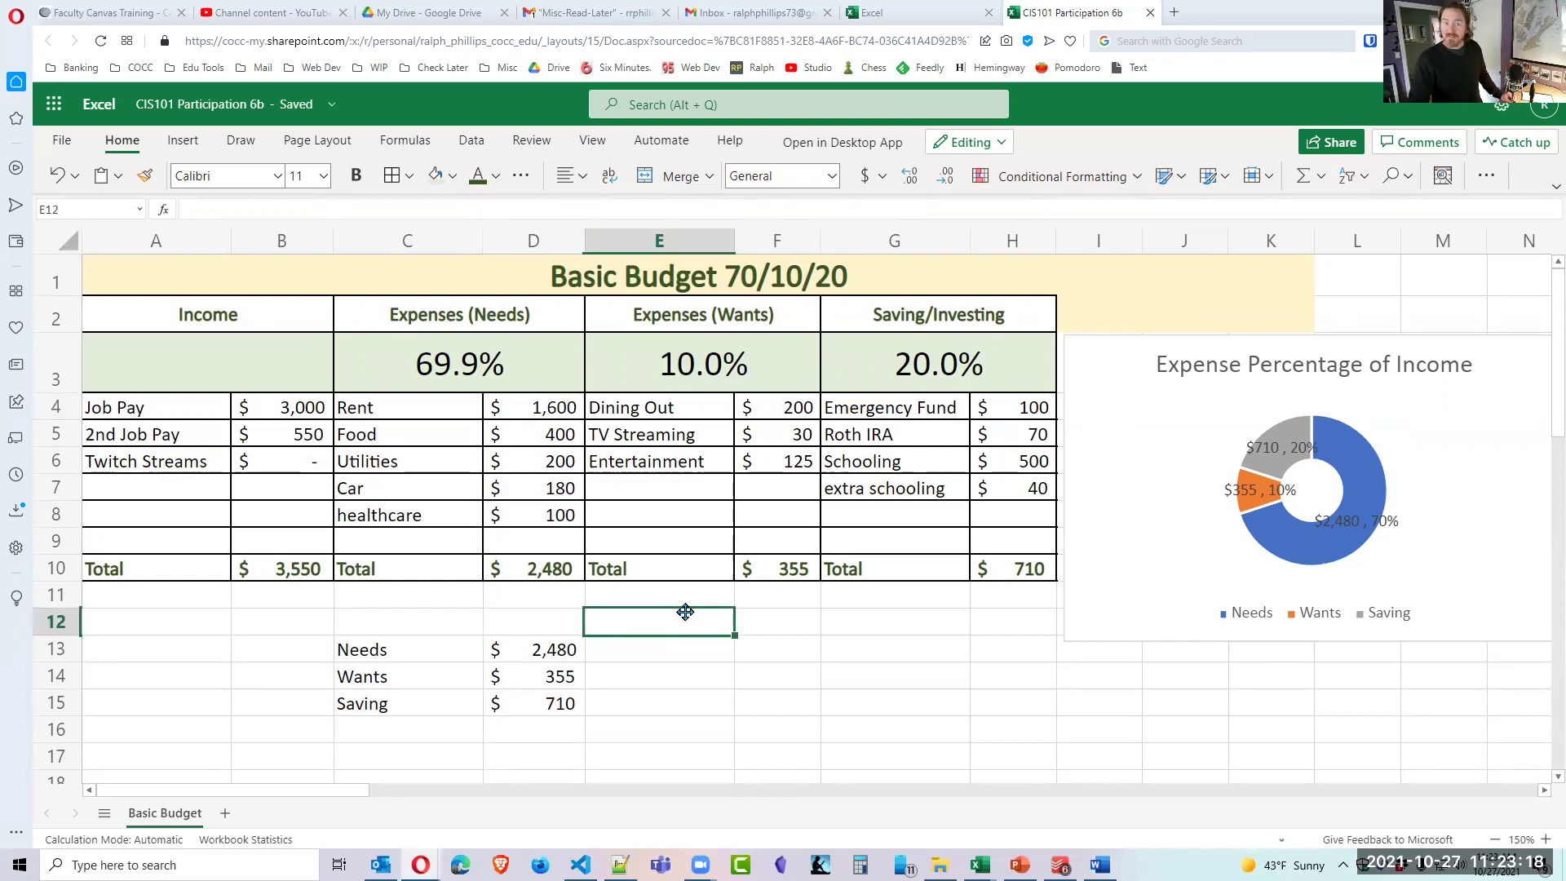
Set the Rent amount in cell D4 to 0.
left_click(547, 409)
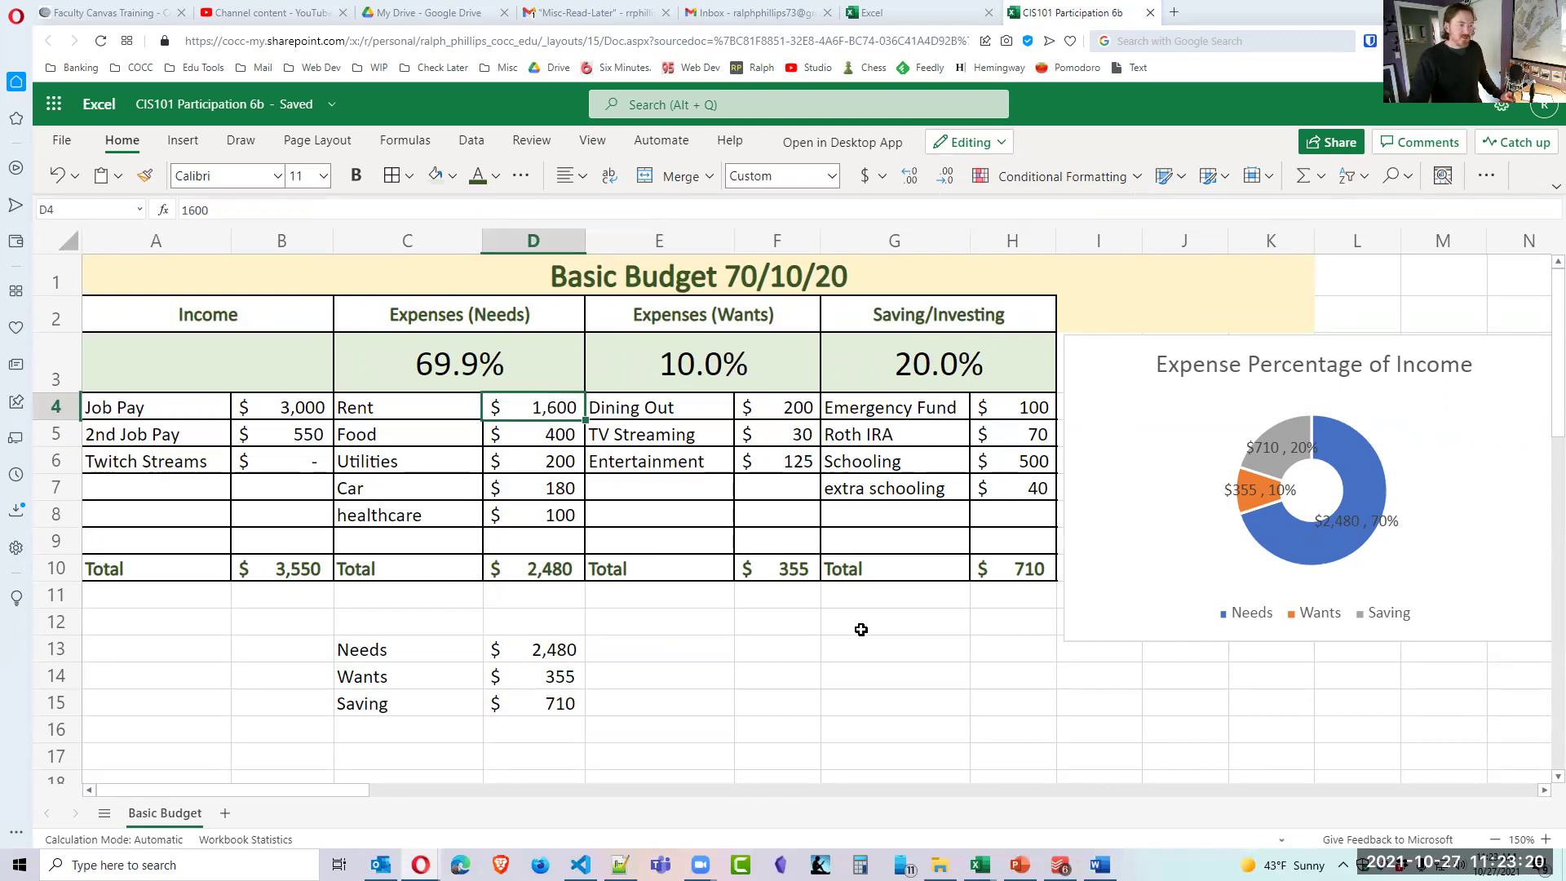
type("0")
key("Return")
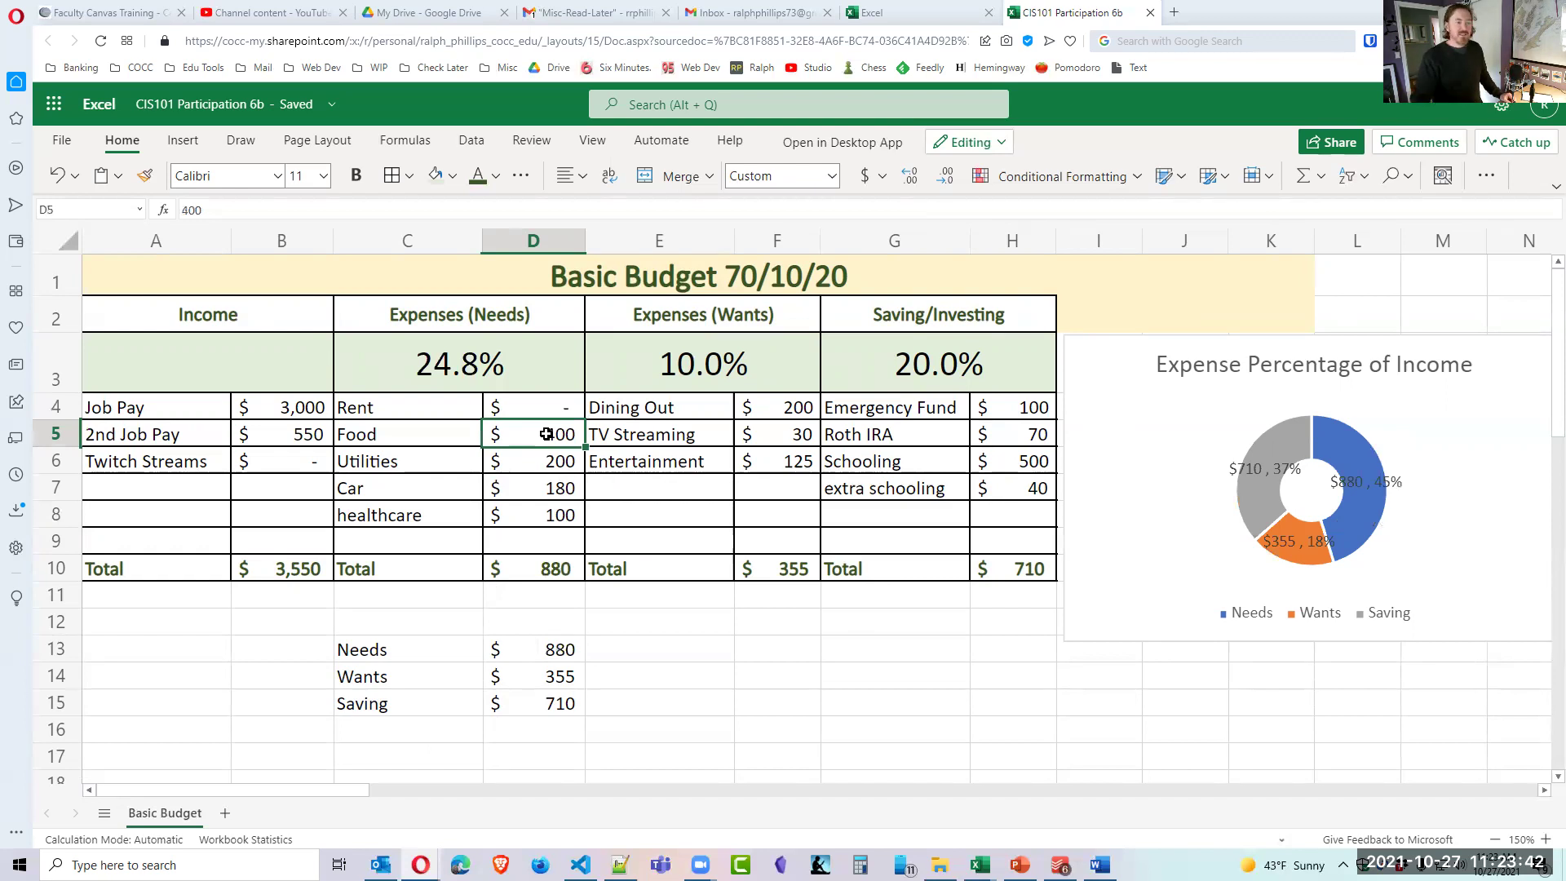
Compare the needs, wants and saving percentages in row 3 with the percentage labels of the doughnut chart.
left_click(1022, 513)
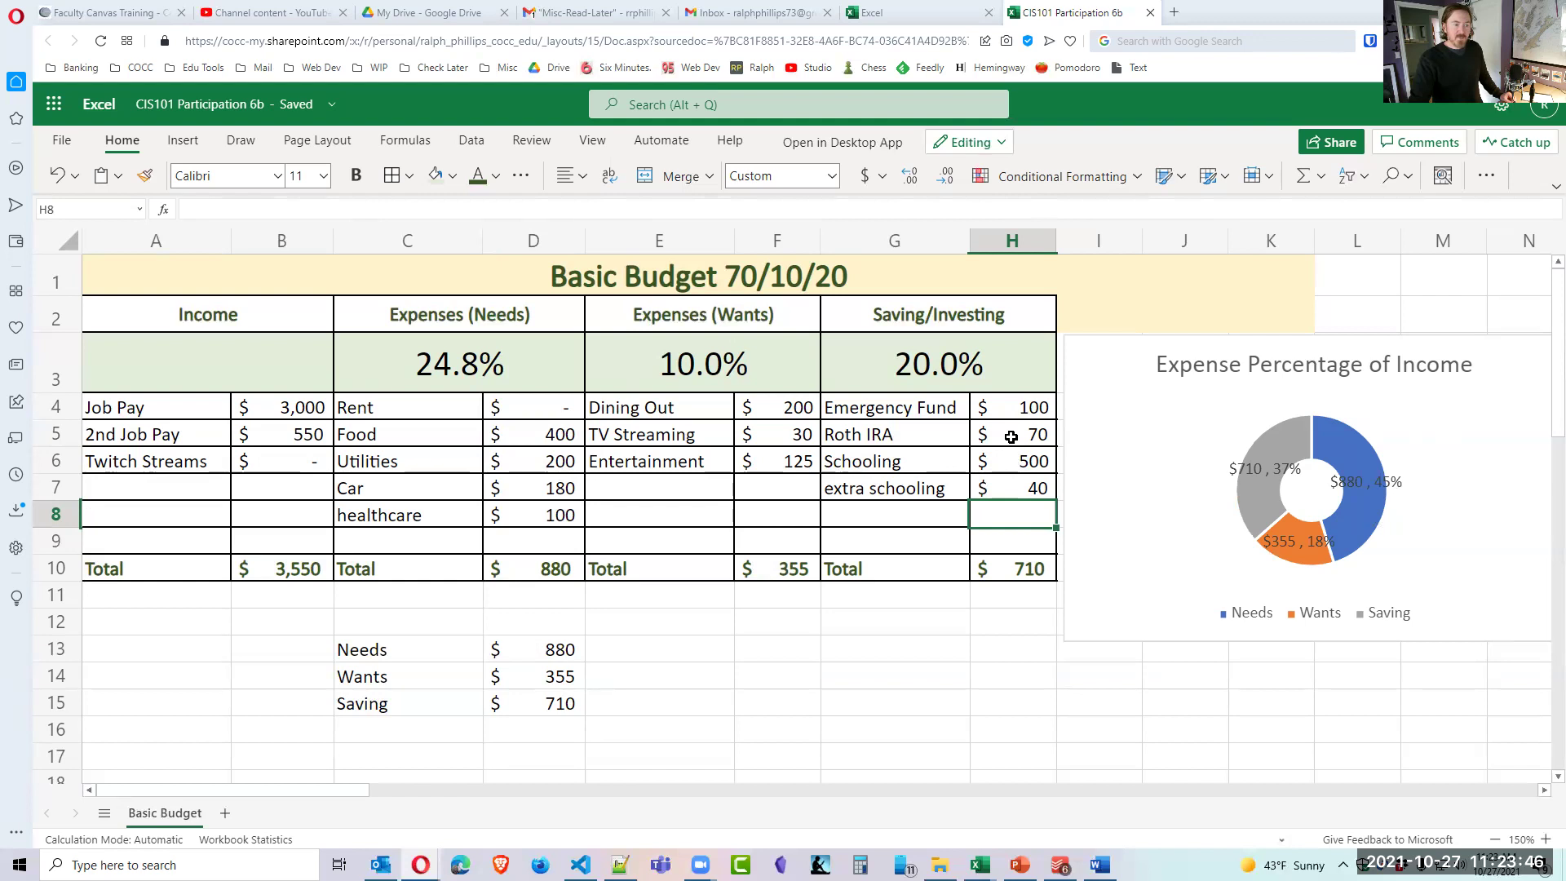
left_click(1011, 438)
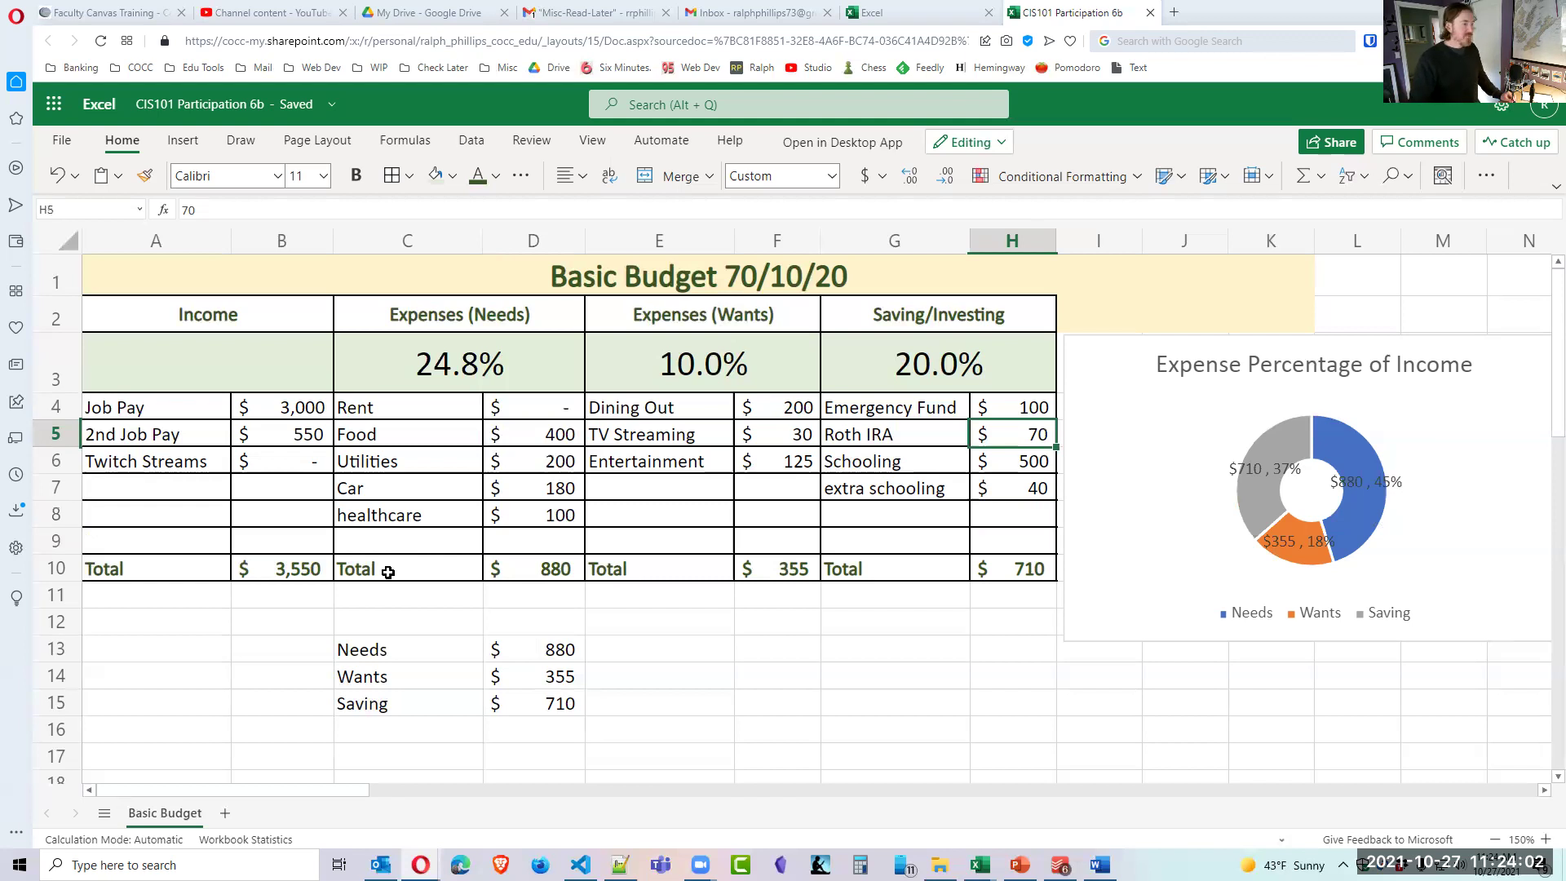
left_click(398, 541)
left_click(527, 545)
left_click(452, 543)
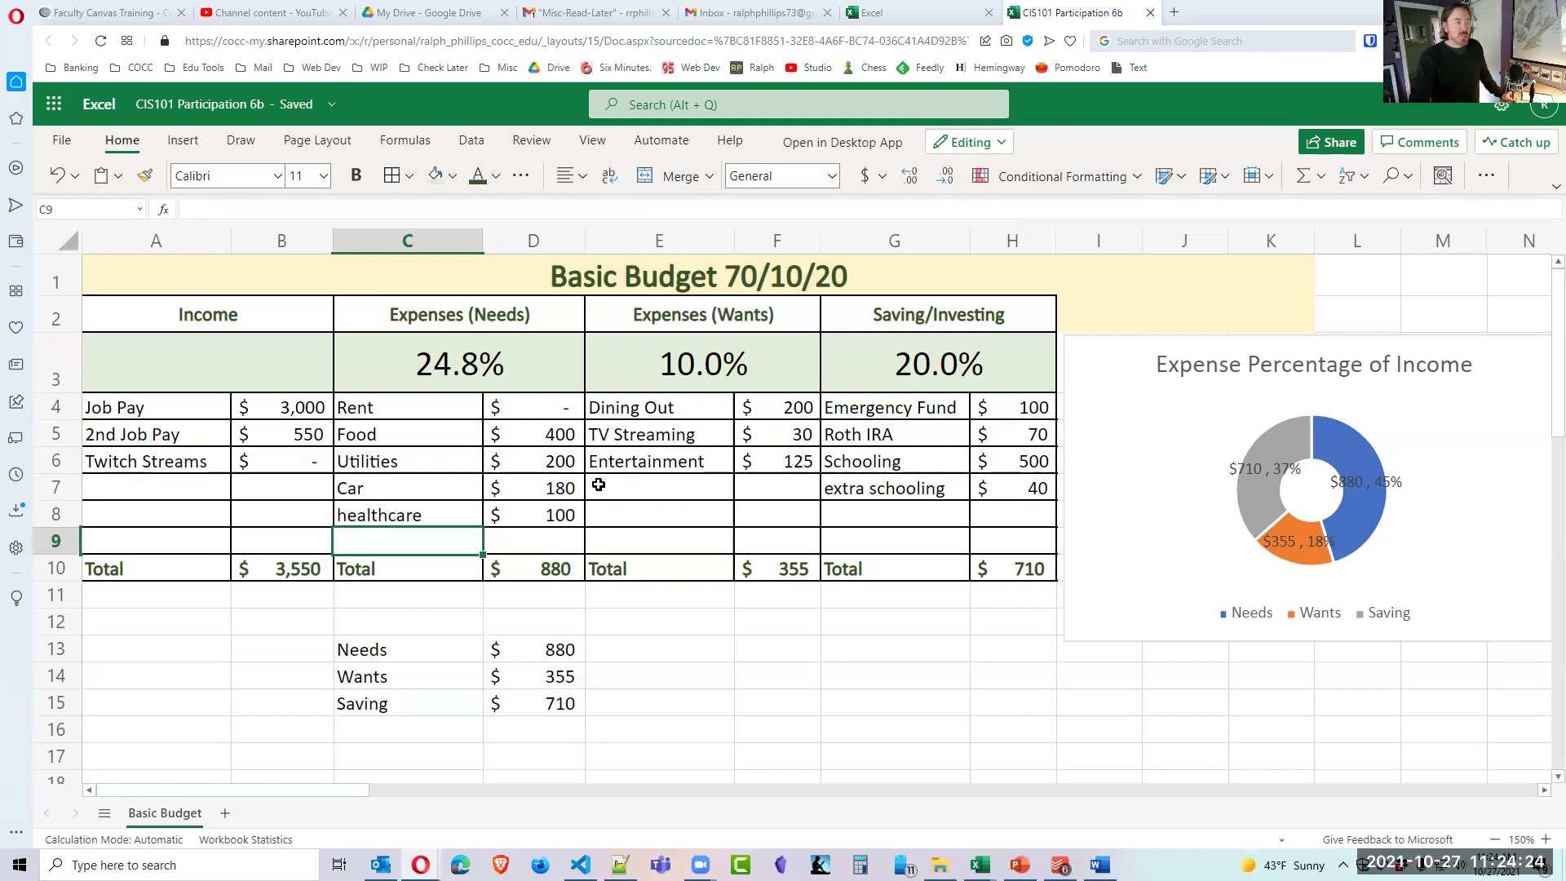
left_click_drag(519, 377, 946, 376)
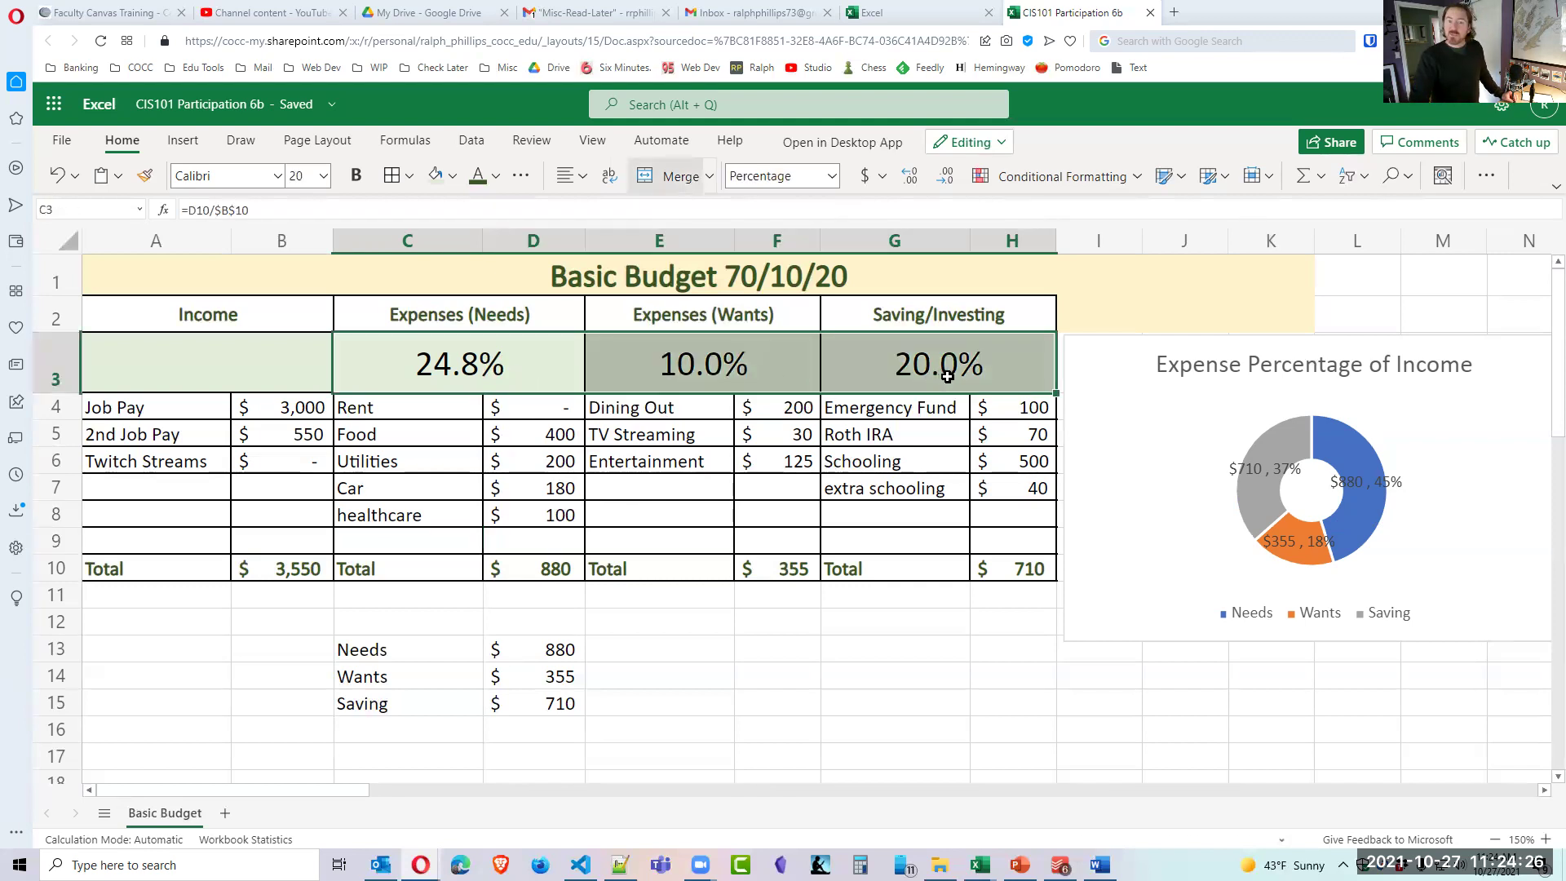
left_click(1259, 497)
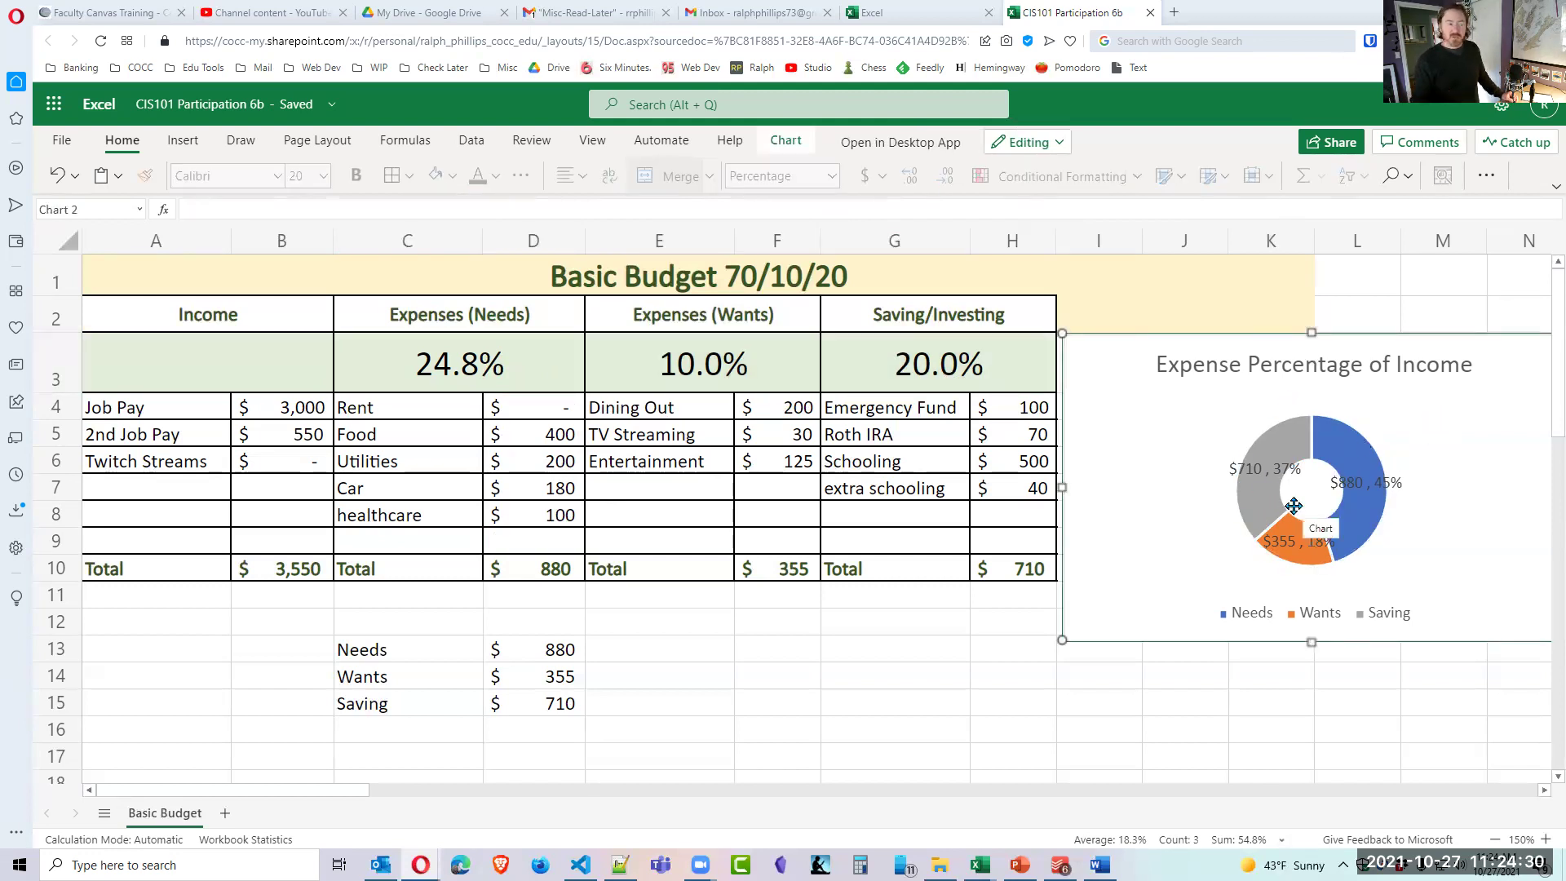
left_click(678, 678)
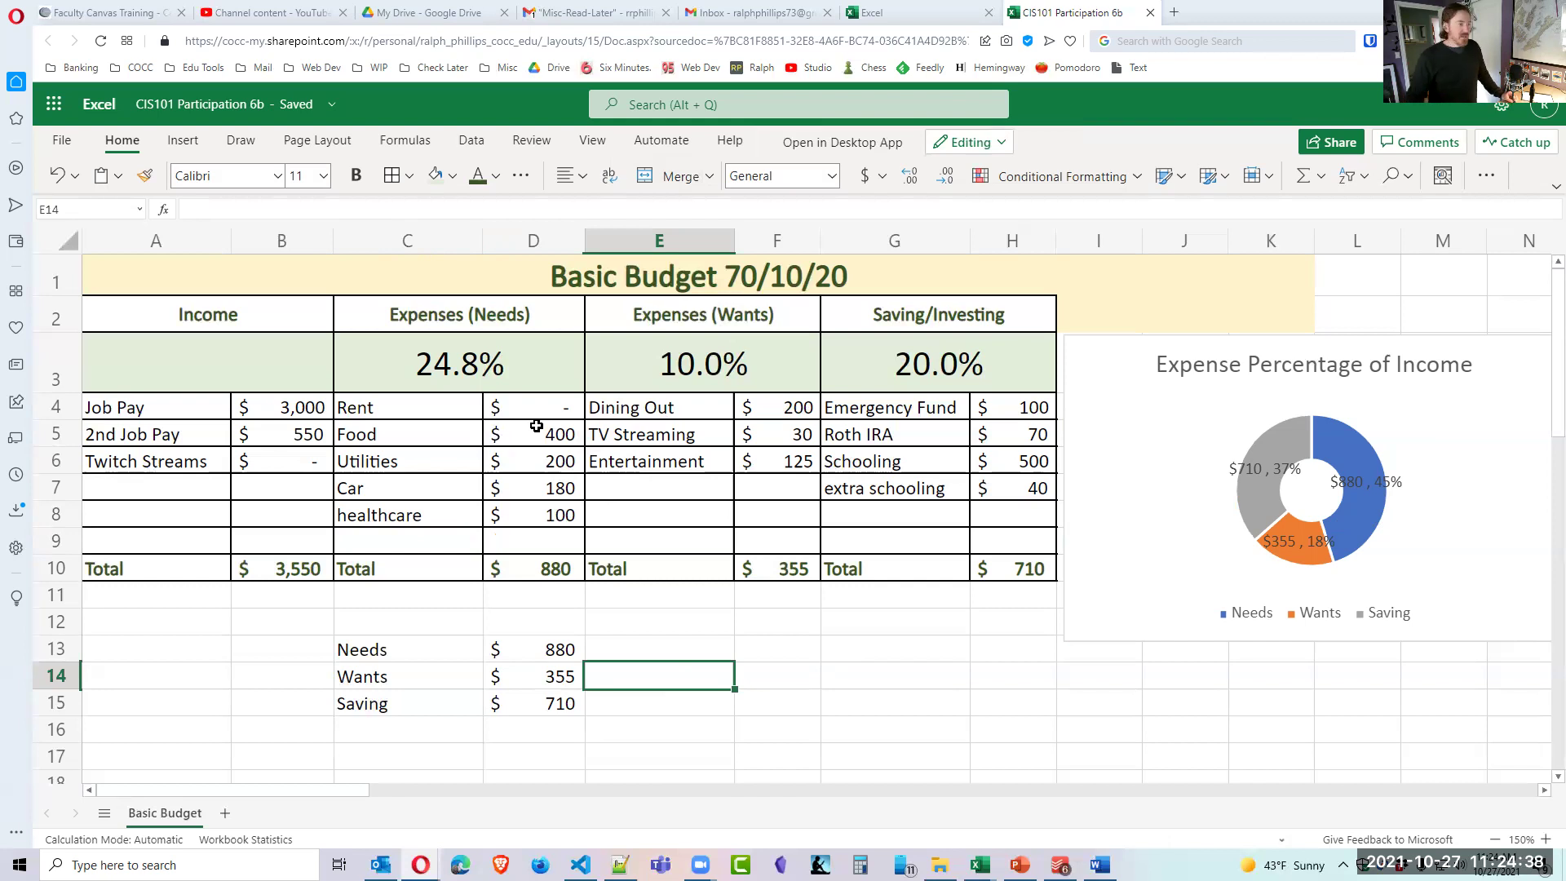
Set the Job Pay amount in cell B4 to 2000.
left_click(309, 408)
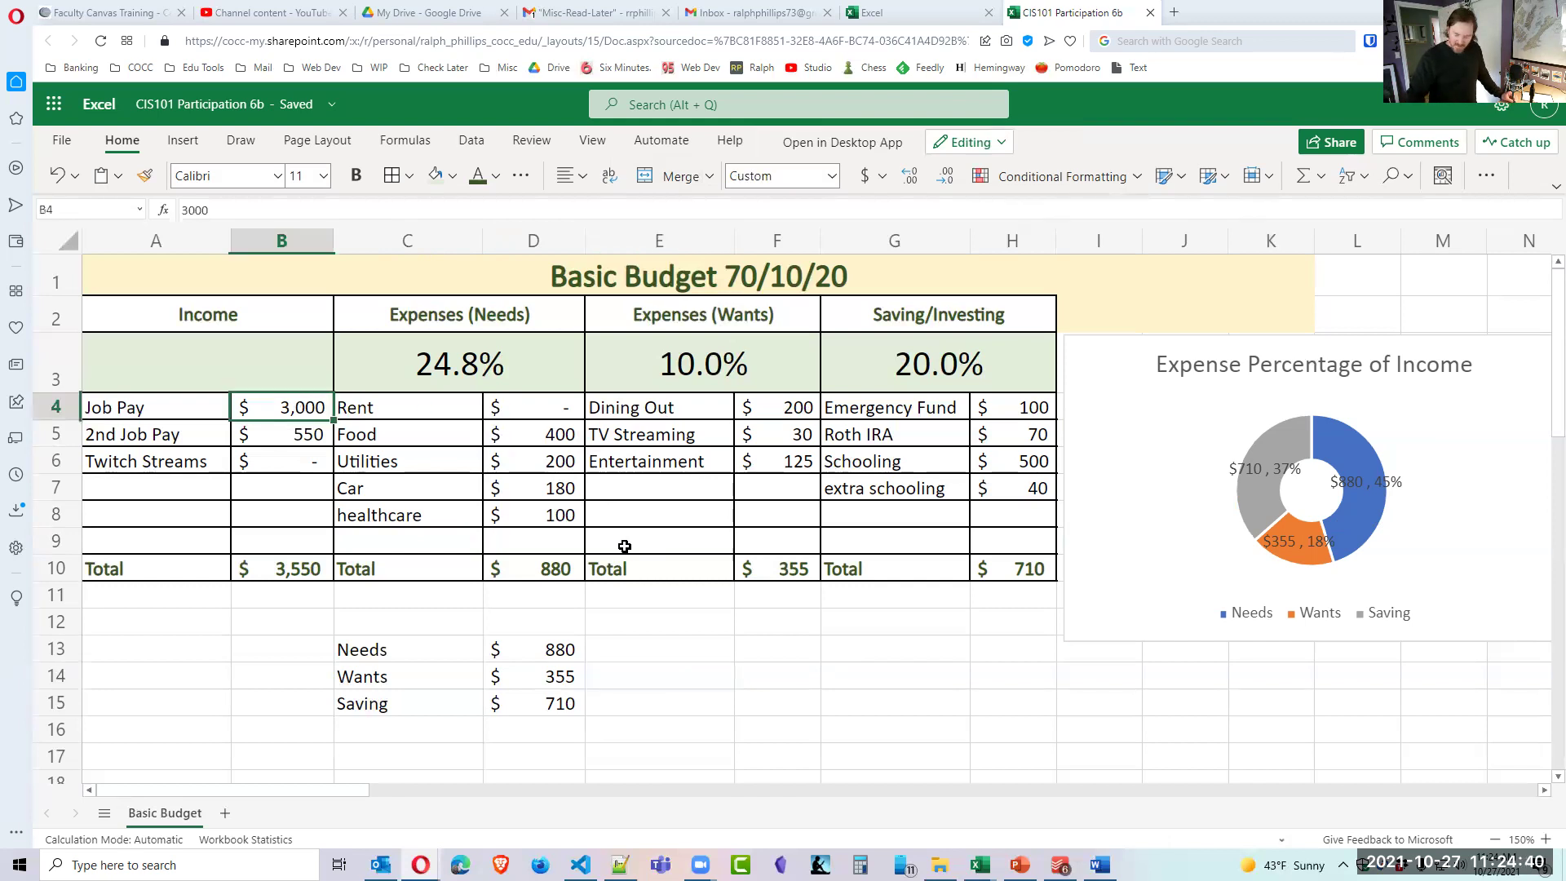
type("2000")
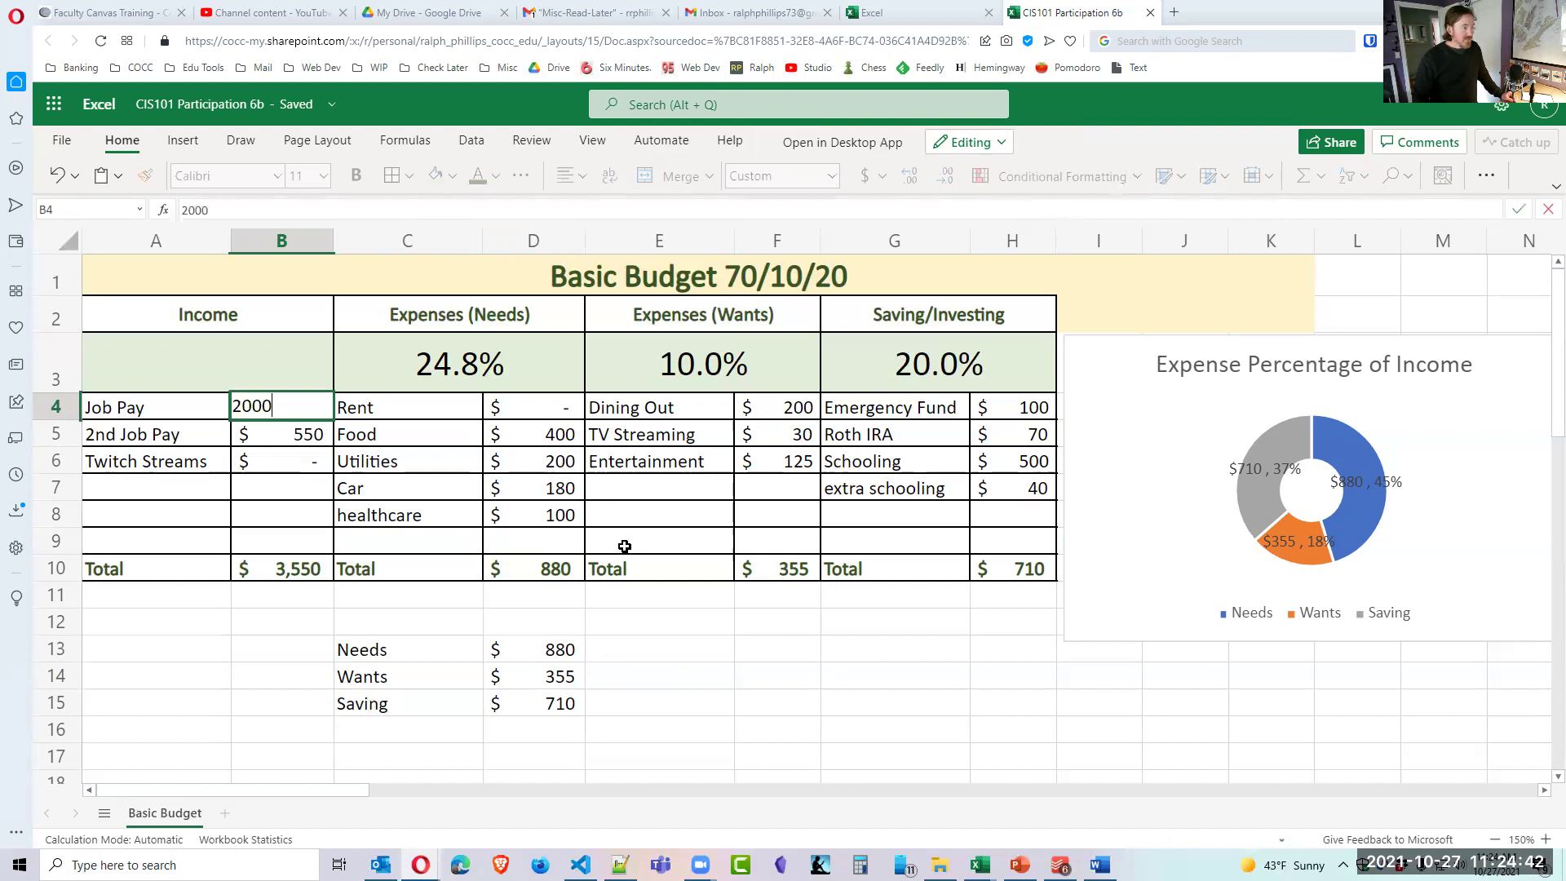
key("Return")
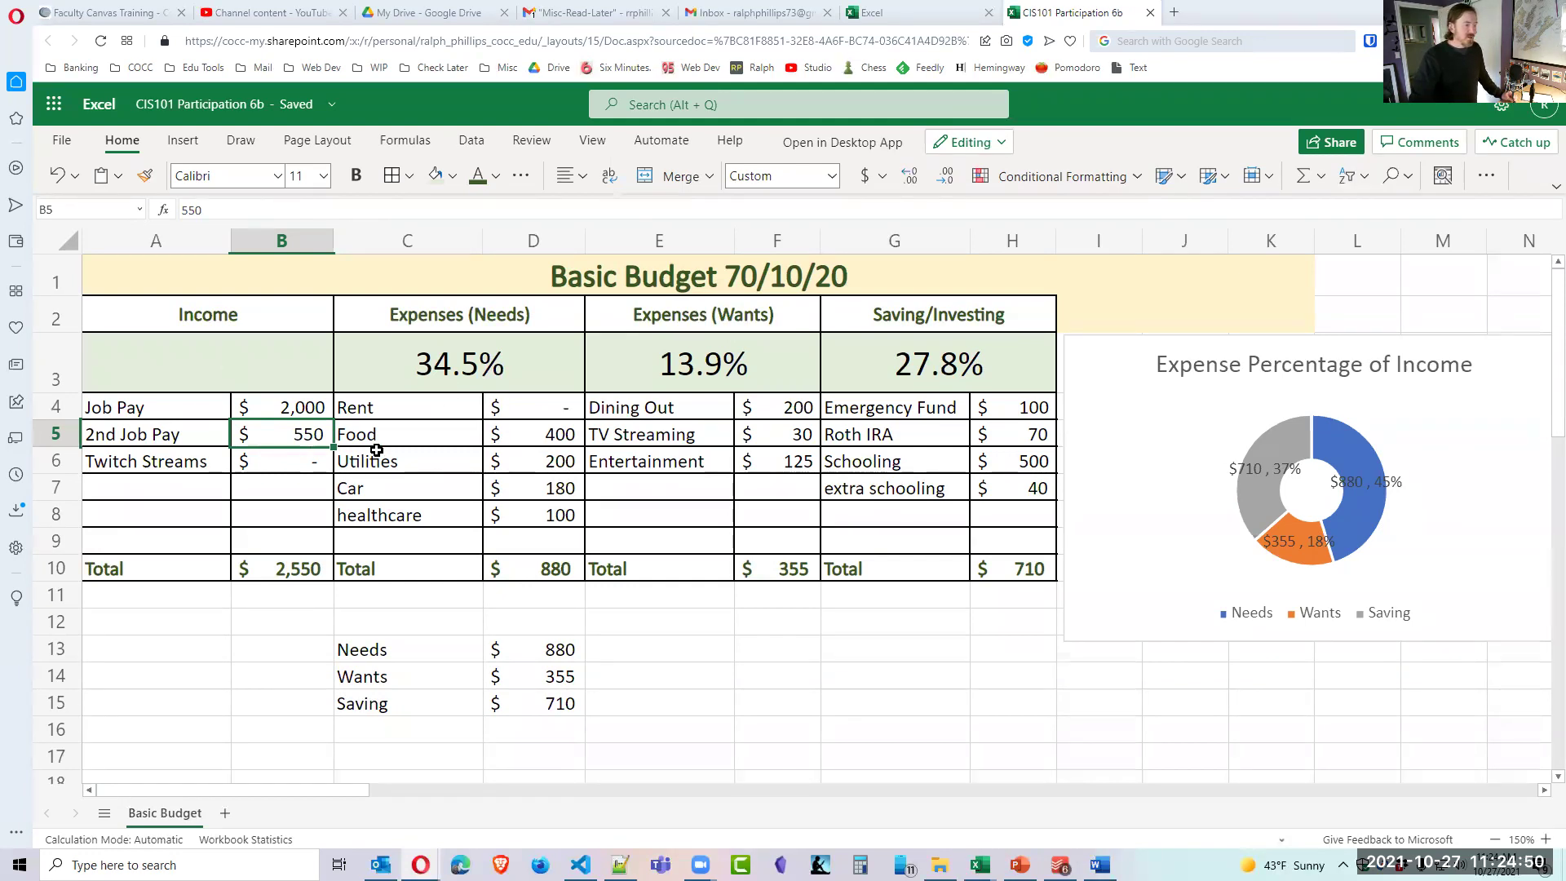
Review the needs, wants and saving totals in row 10 and the income total they are compared with.
left_click(542, 567)
left_click(783, 571)
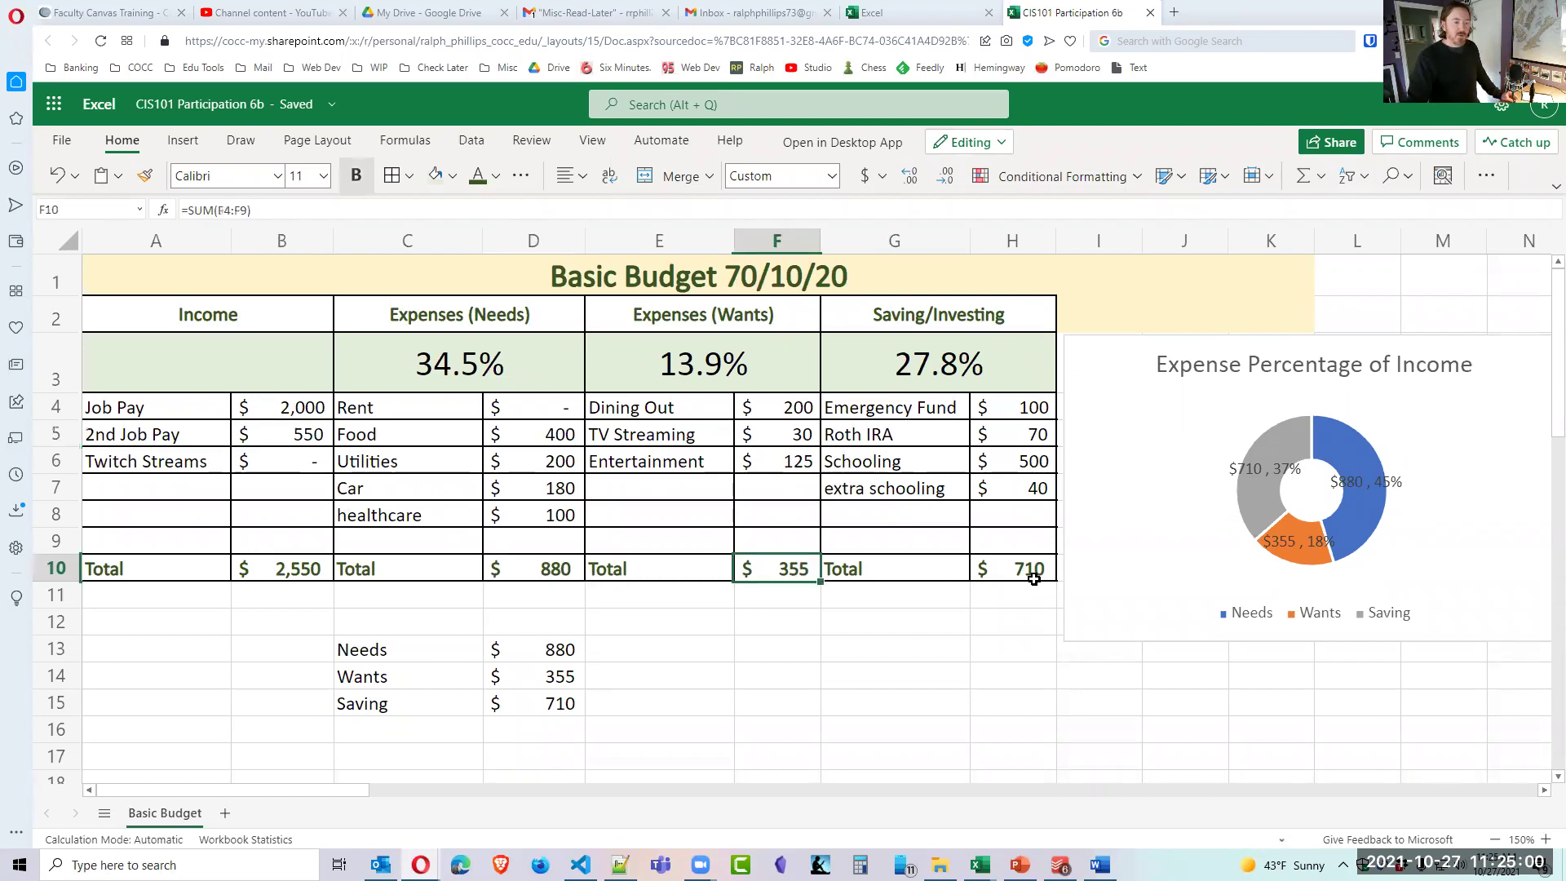
left_click(1032, 575)
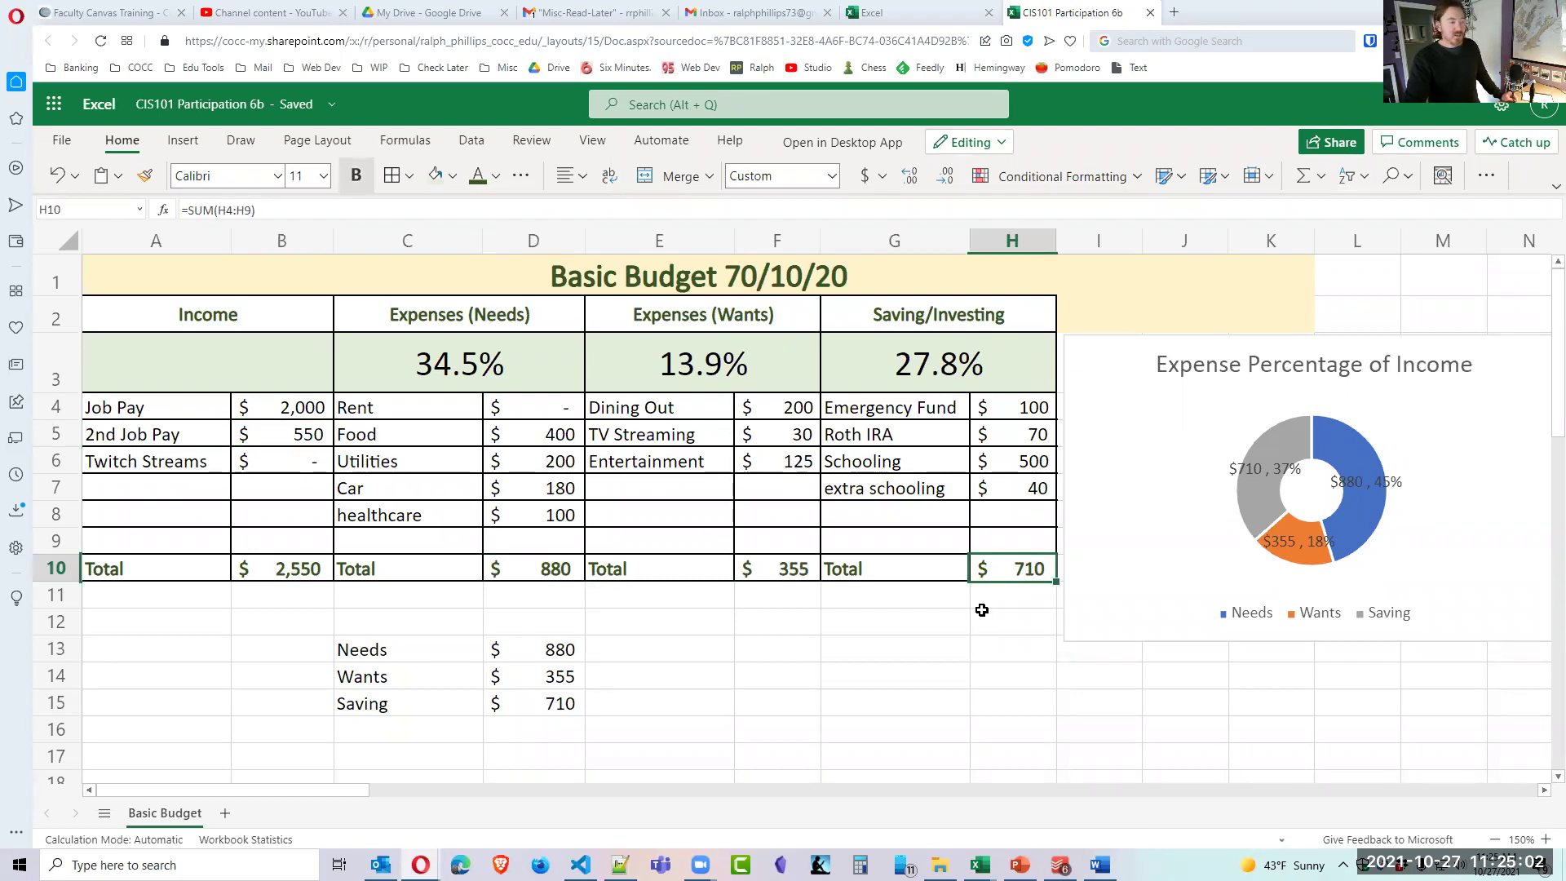
left_click(517, 567)
left_click(738, 567)
left_click(1002, 572)
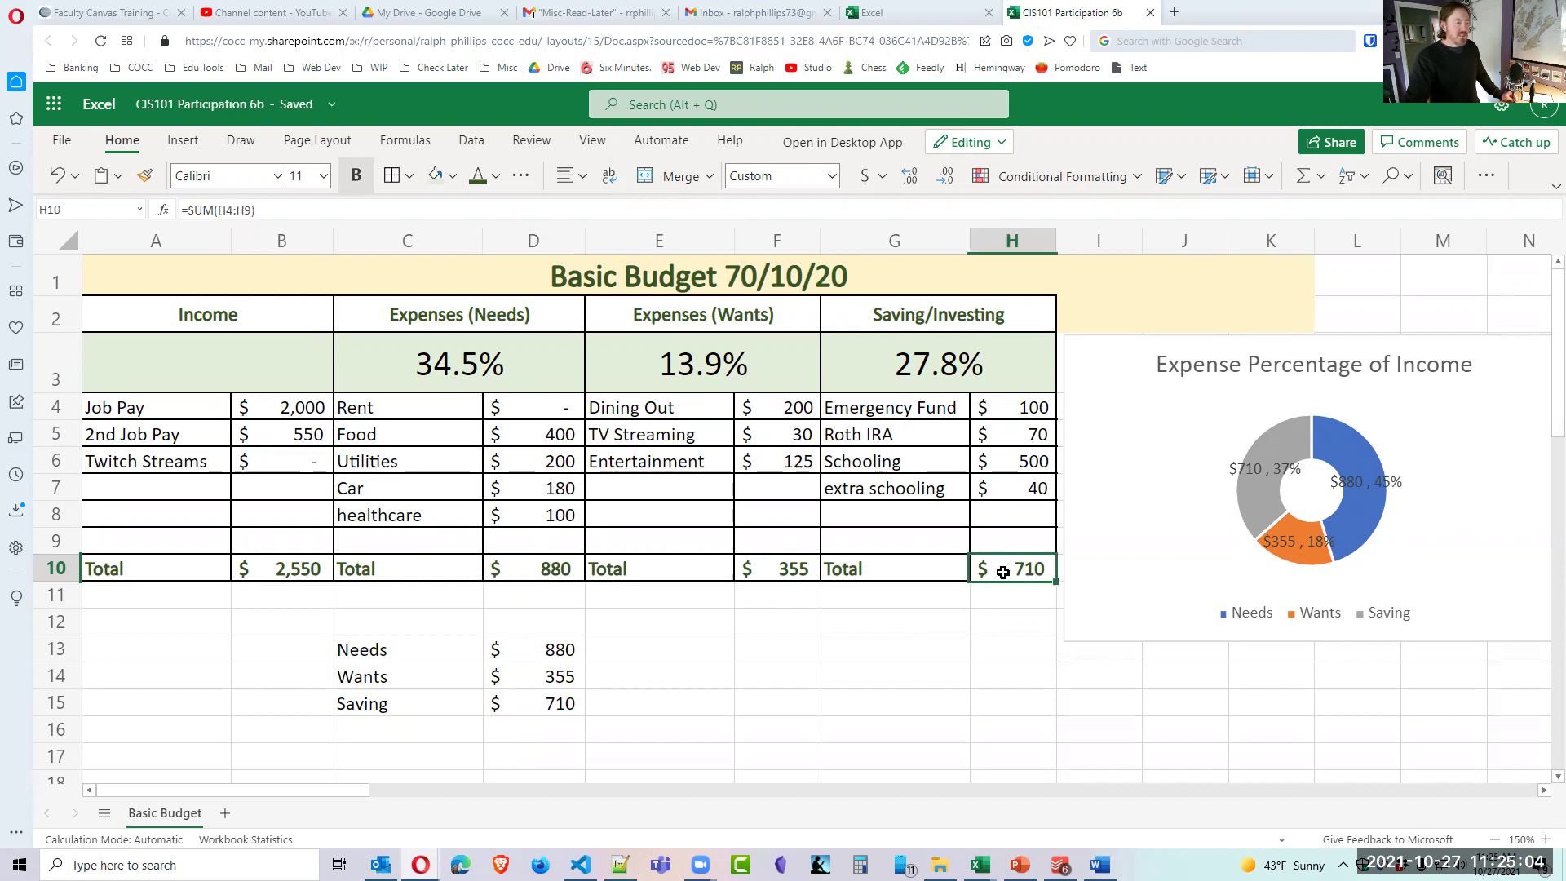
left_click(300, 572)
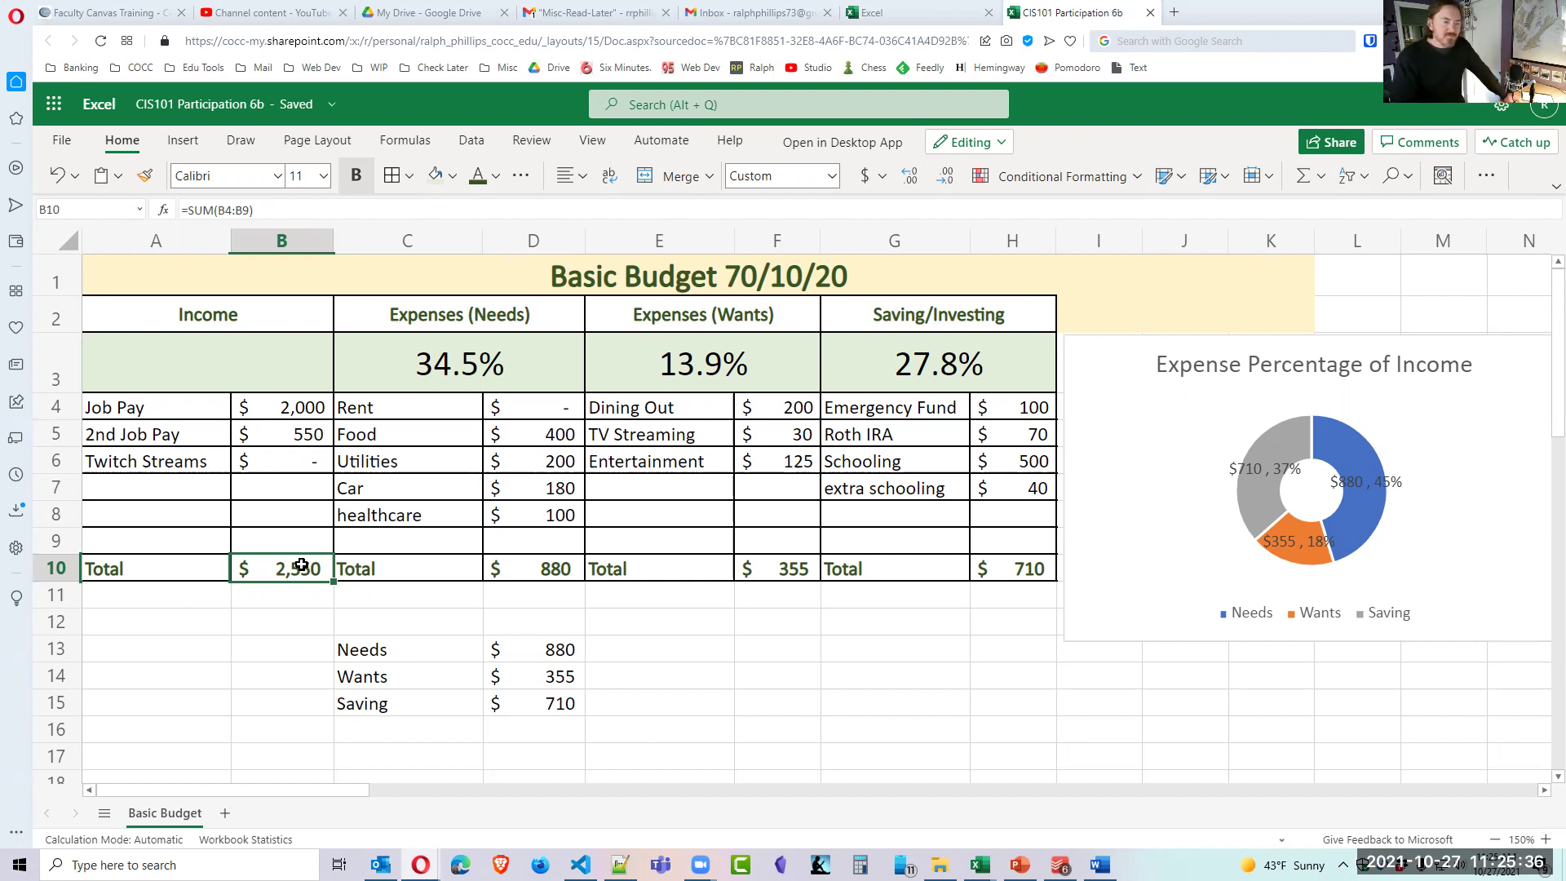
left_click(746, 651)
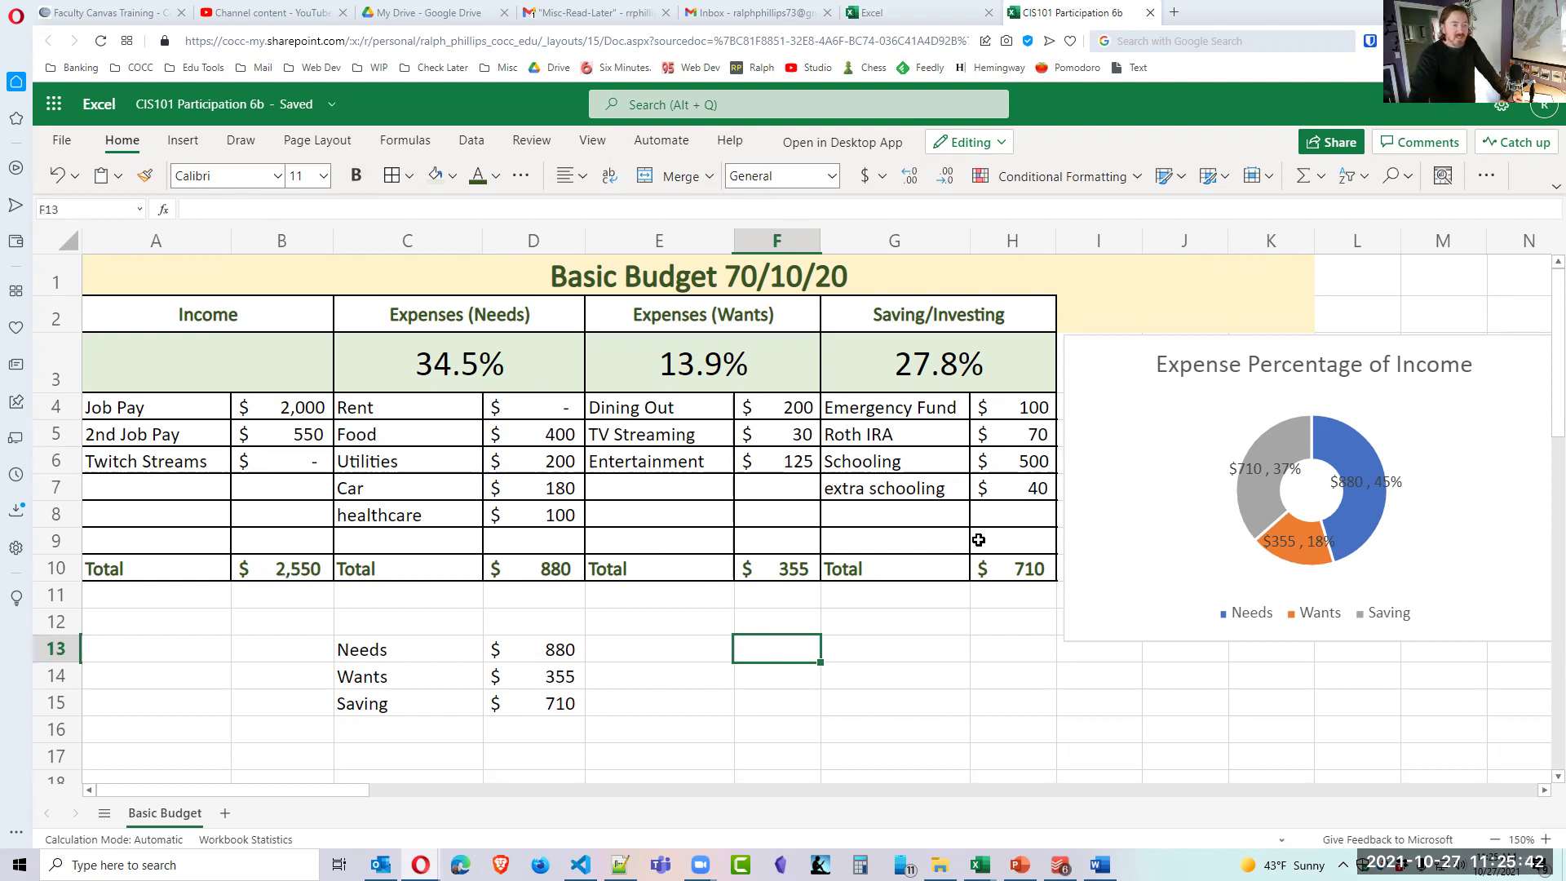
Enter the note "entering in text and numbers" in cell G14.
scroll(977, 539, "down", 2)
left_click(795, 511)
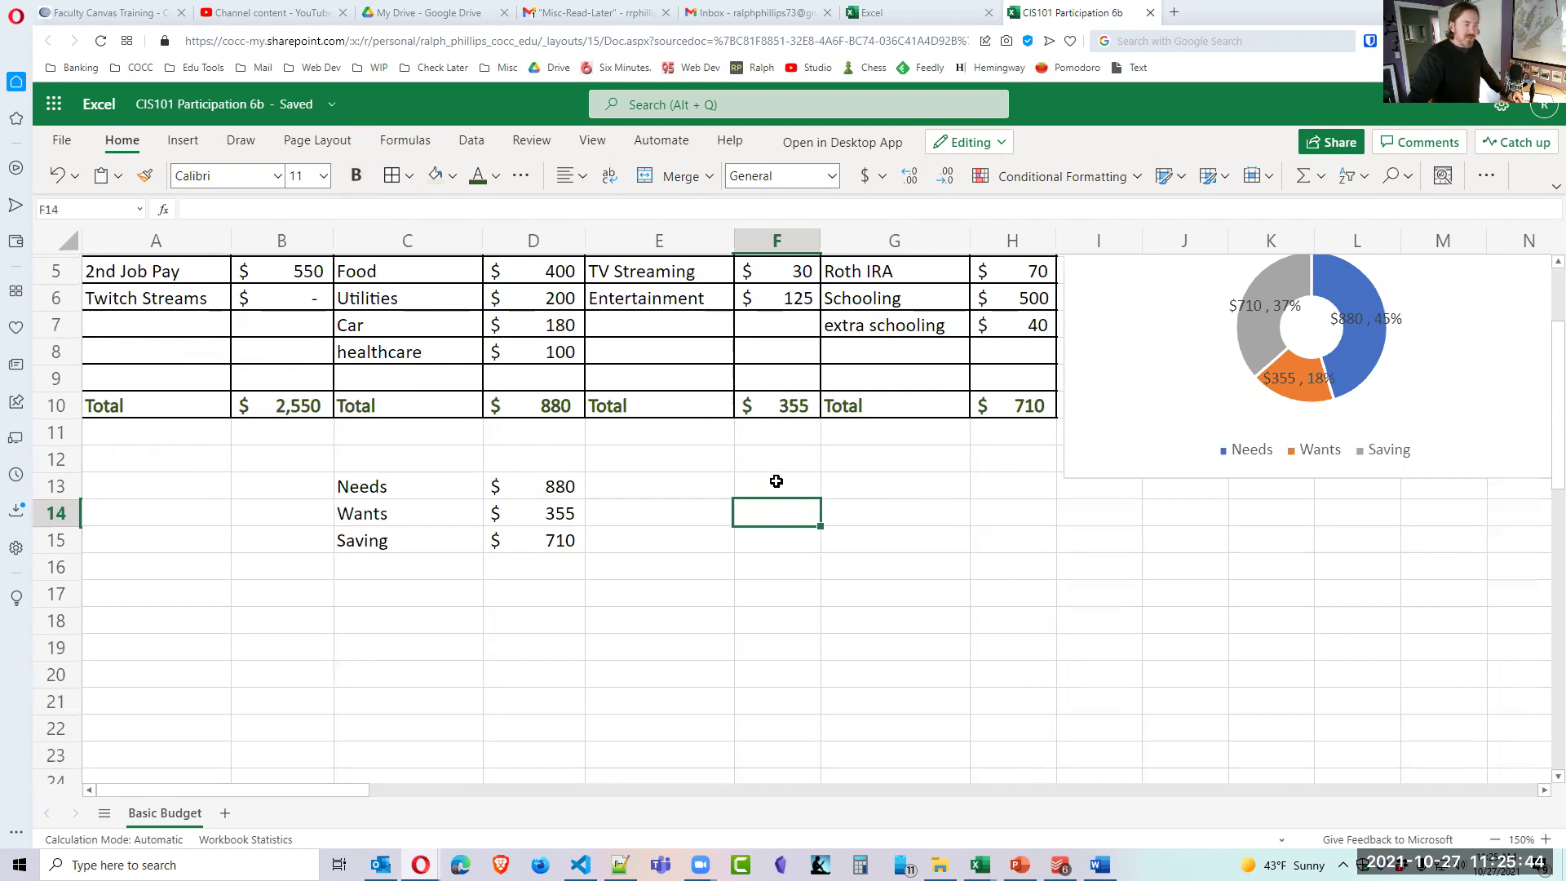
left_click(852, 511)
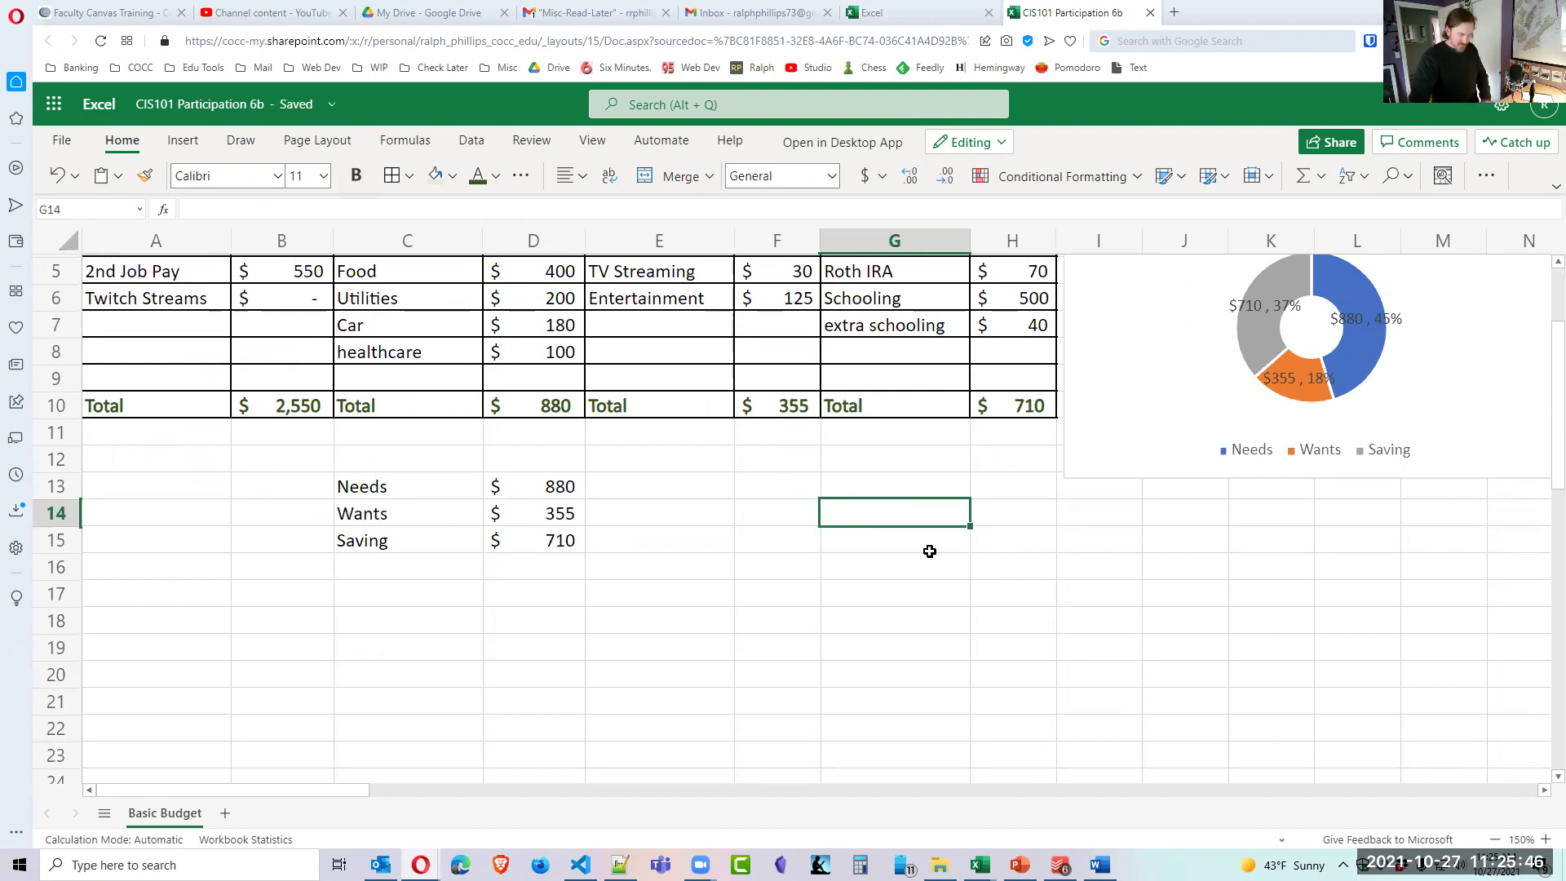
type("entering i")
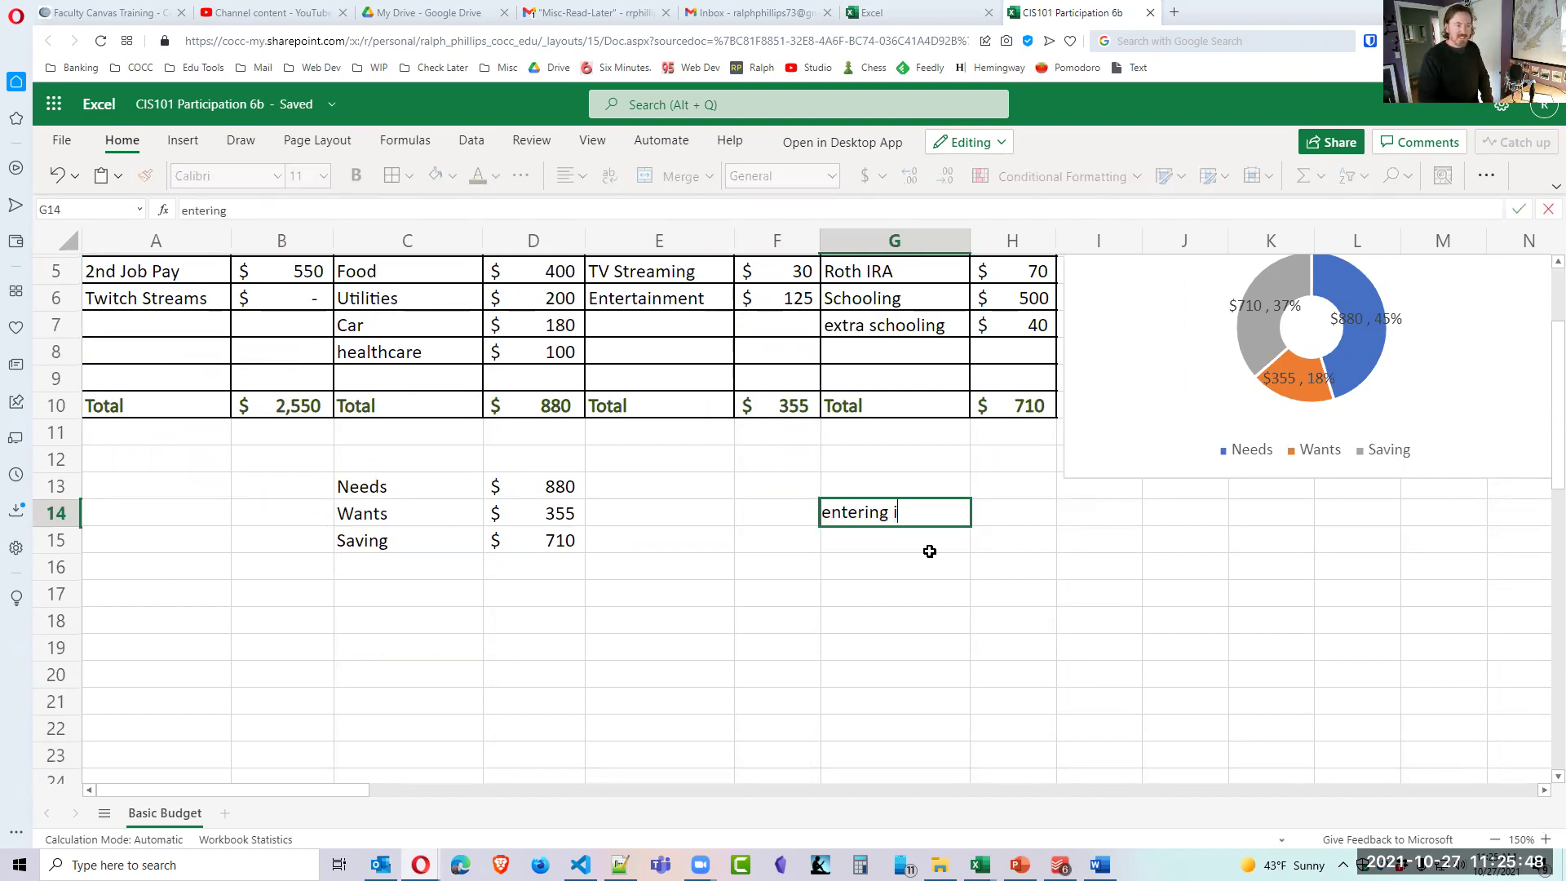
type("n text and numbers")
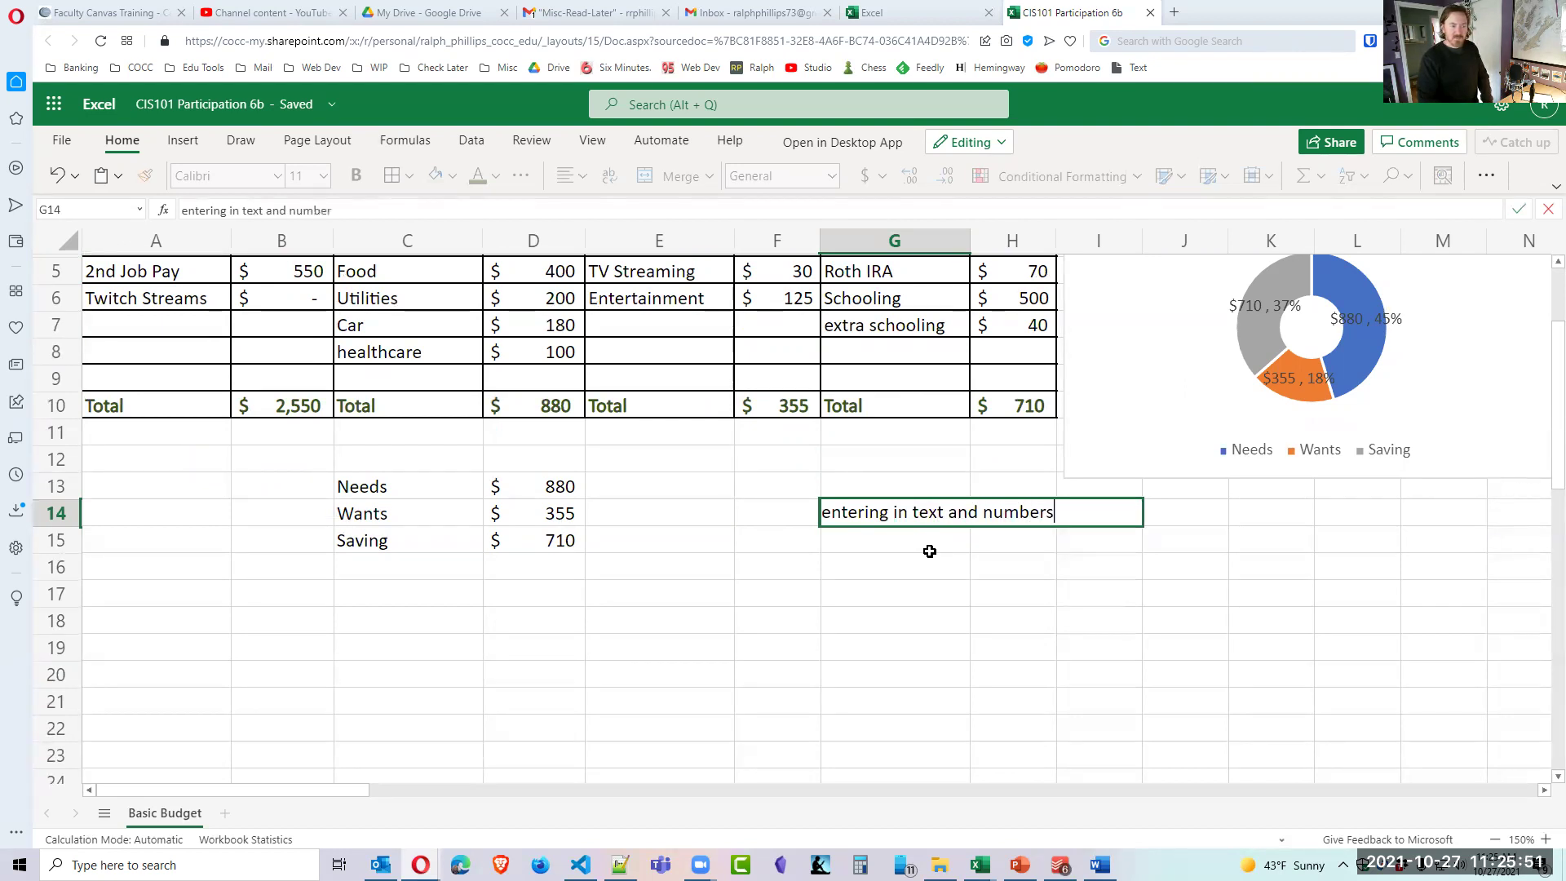
key("Return")
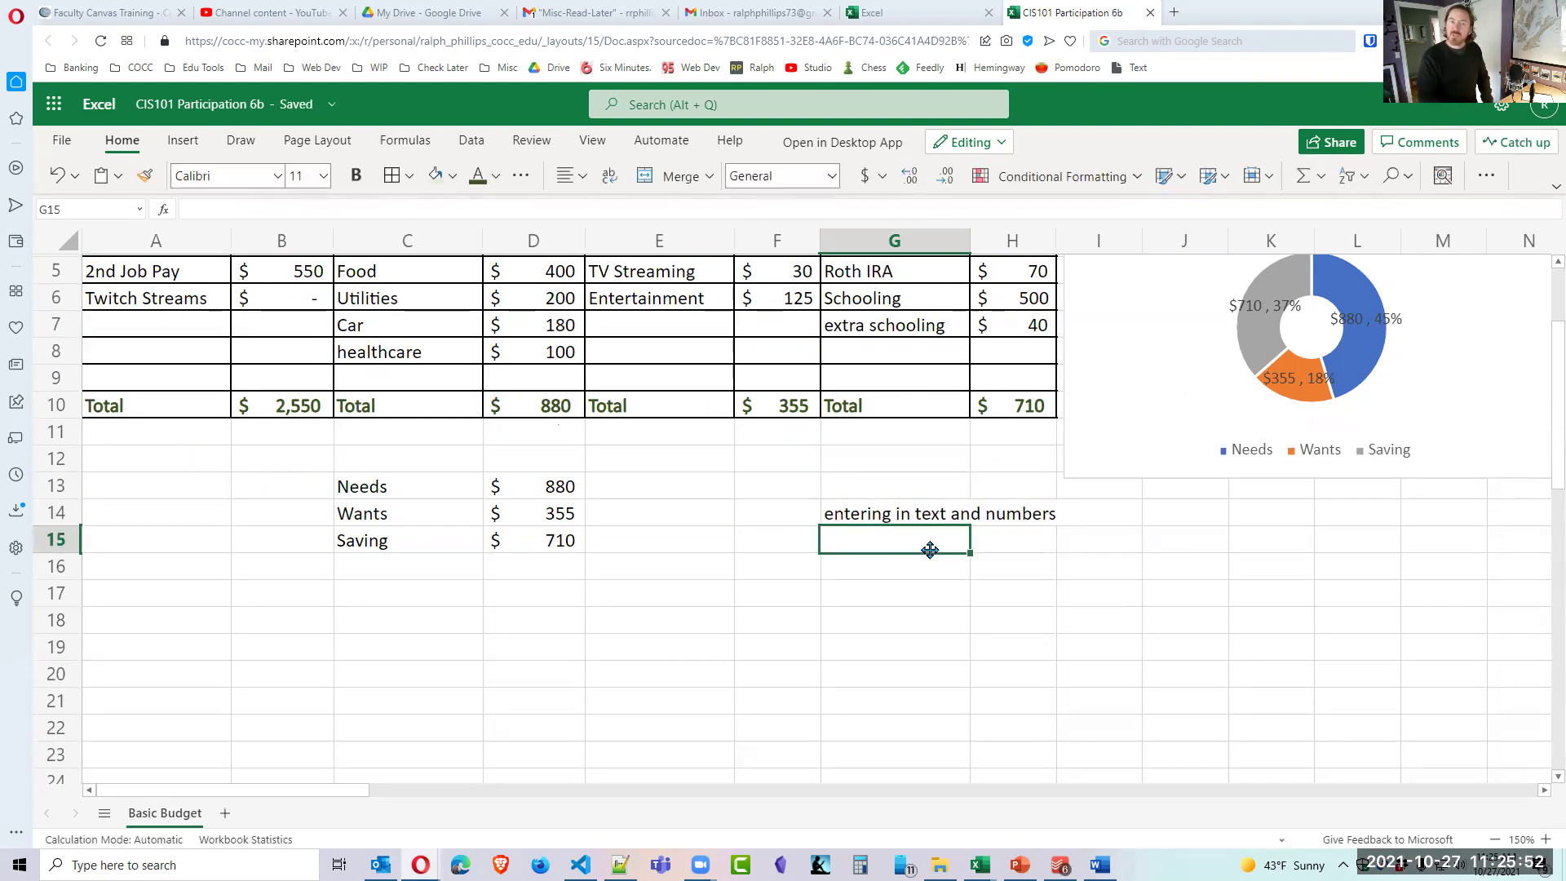
Enter the note "format cells (borders, colors, fonts)" in cell G15.
type("format cells (")
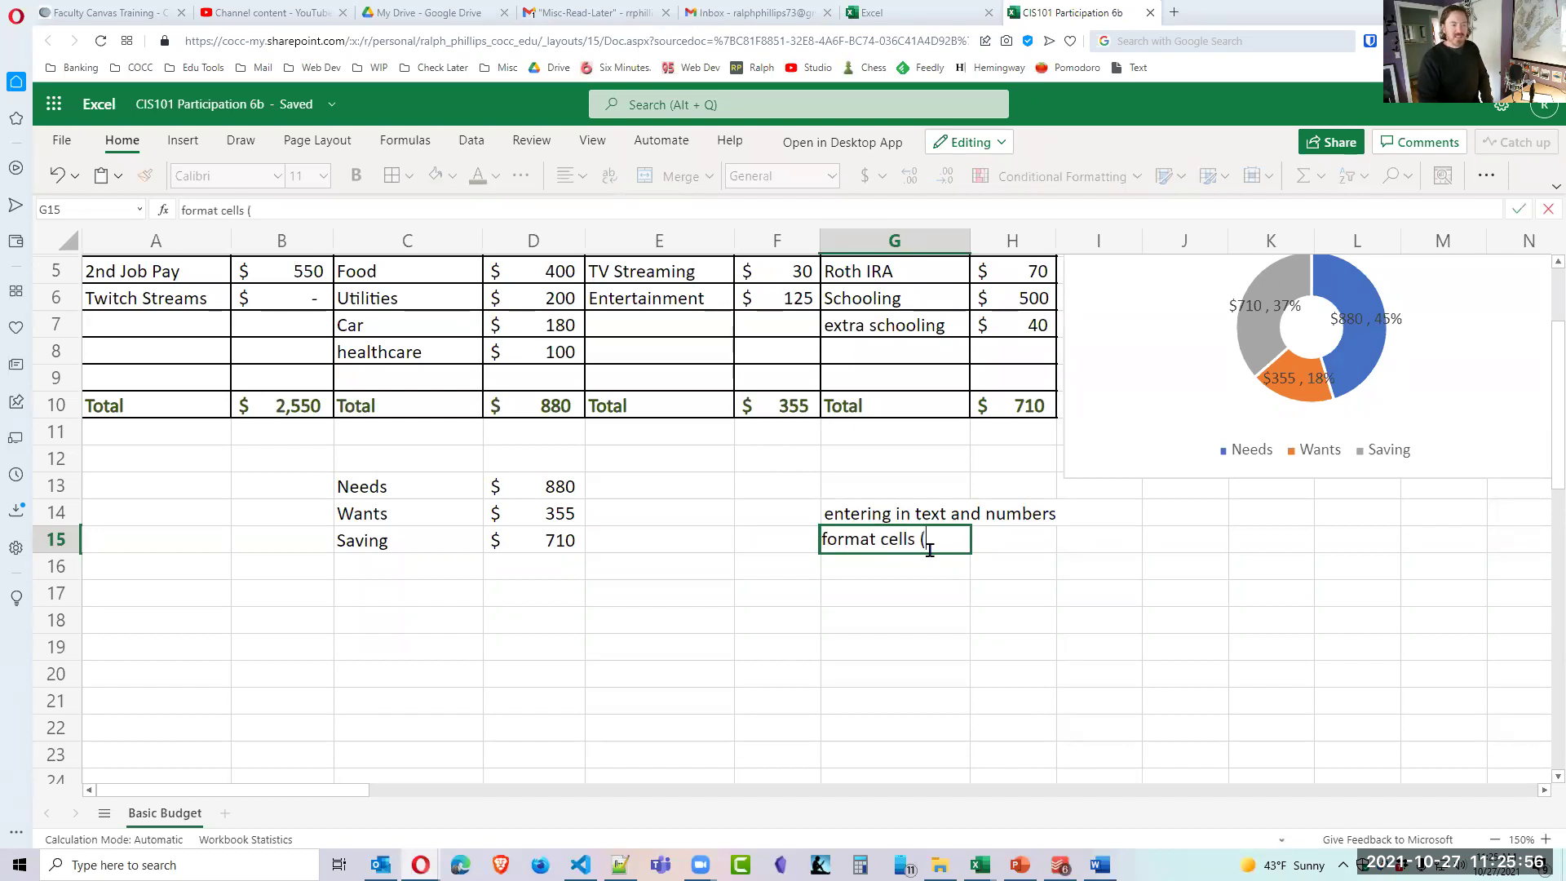
type("borders, colors, fonts)")
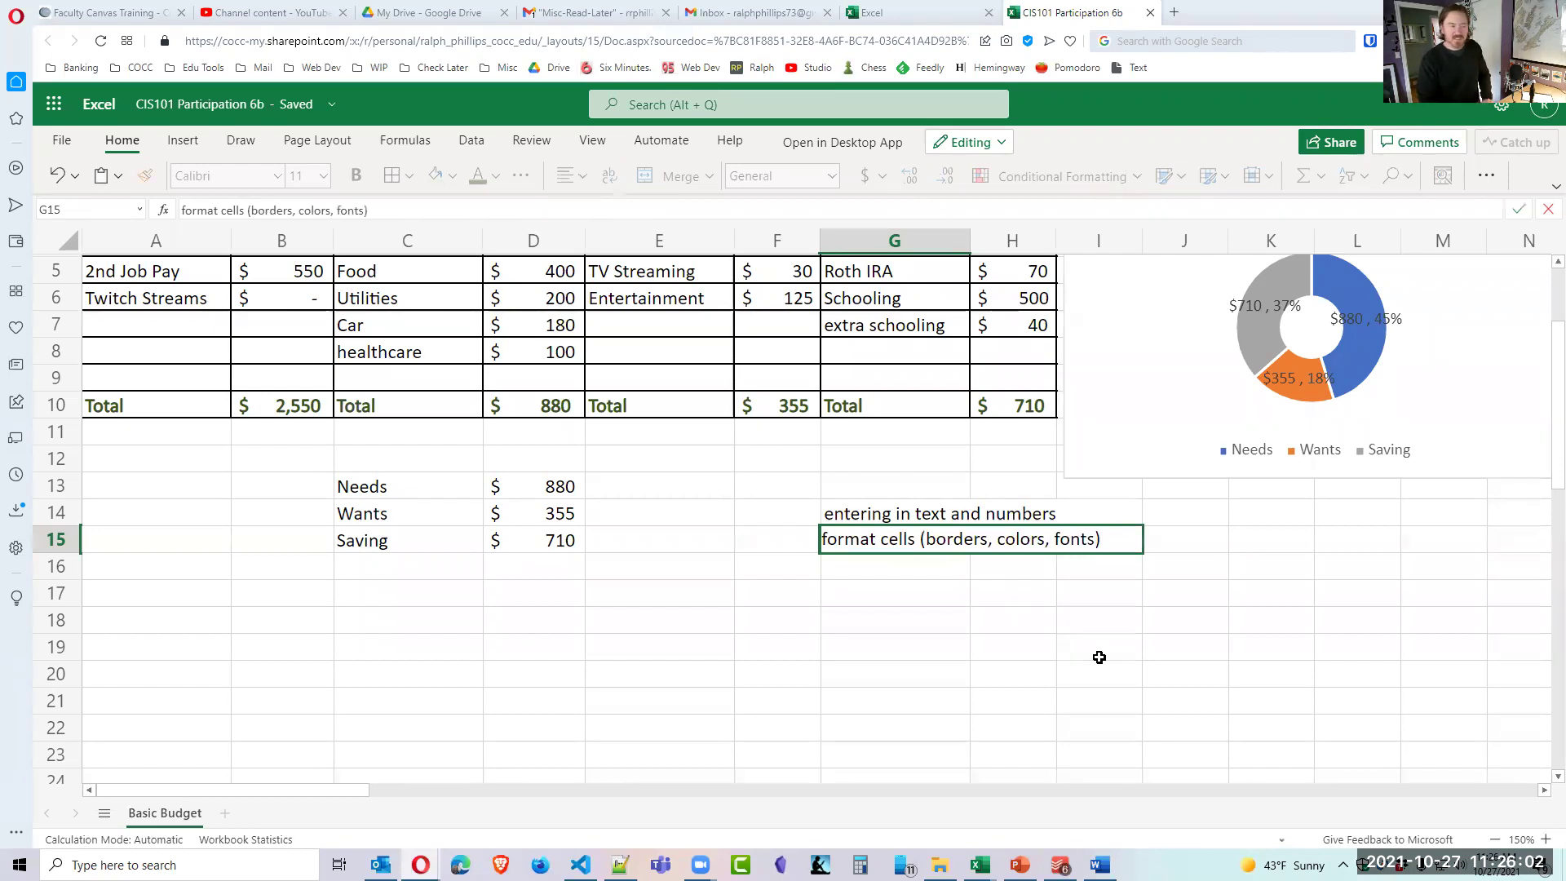
key("Return")
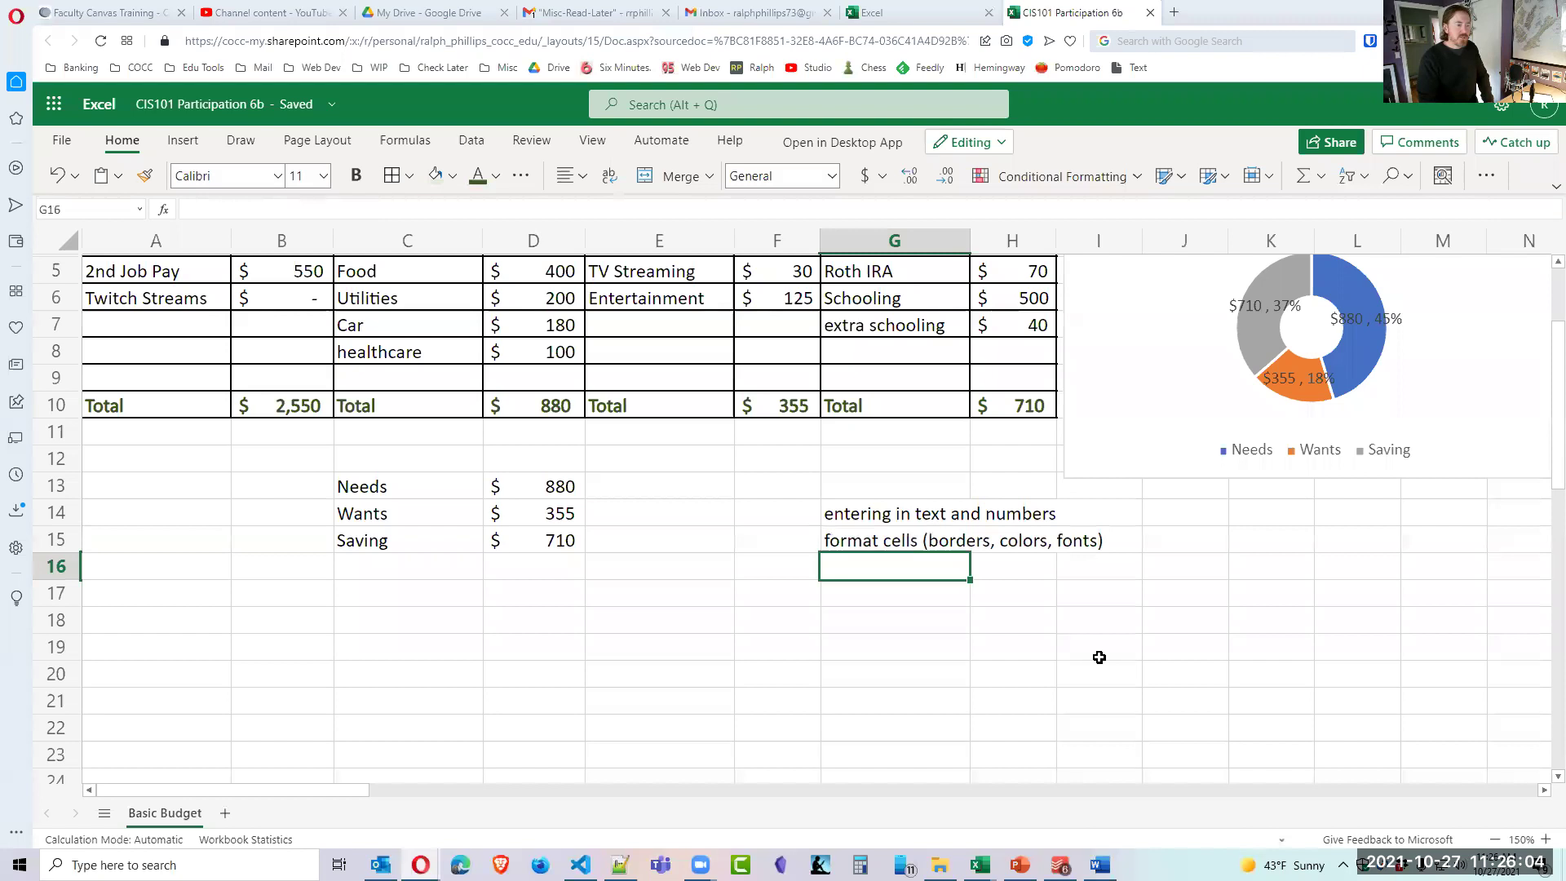
Enter the note "format numbers (percentage, accounting, currency, comma)" in cell G16.
type("format ")
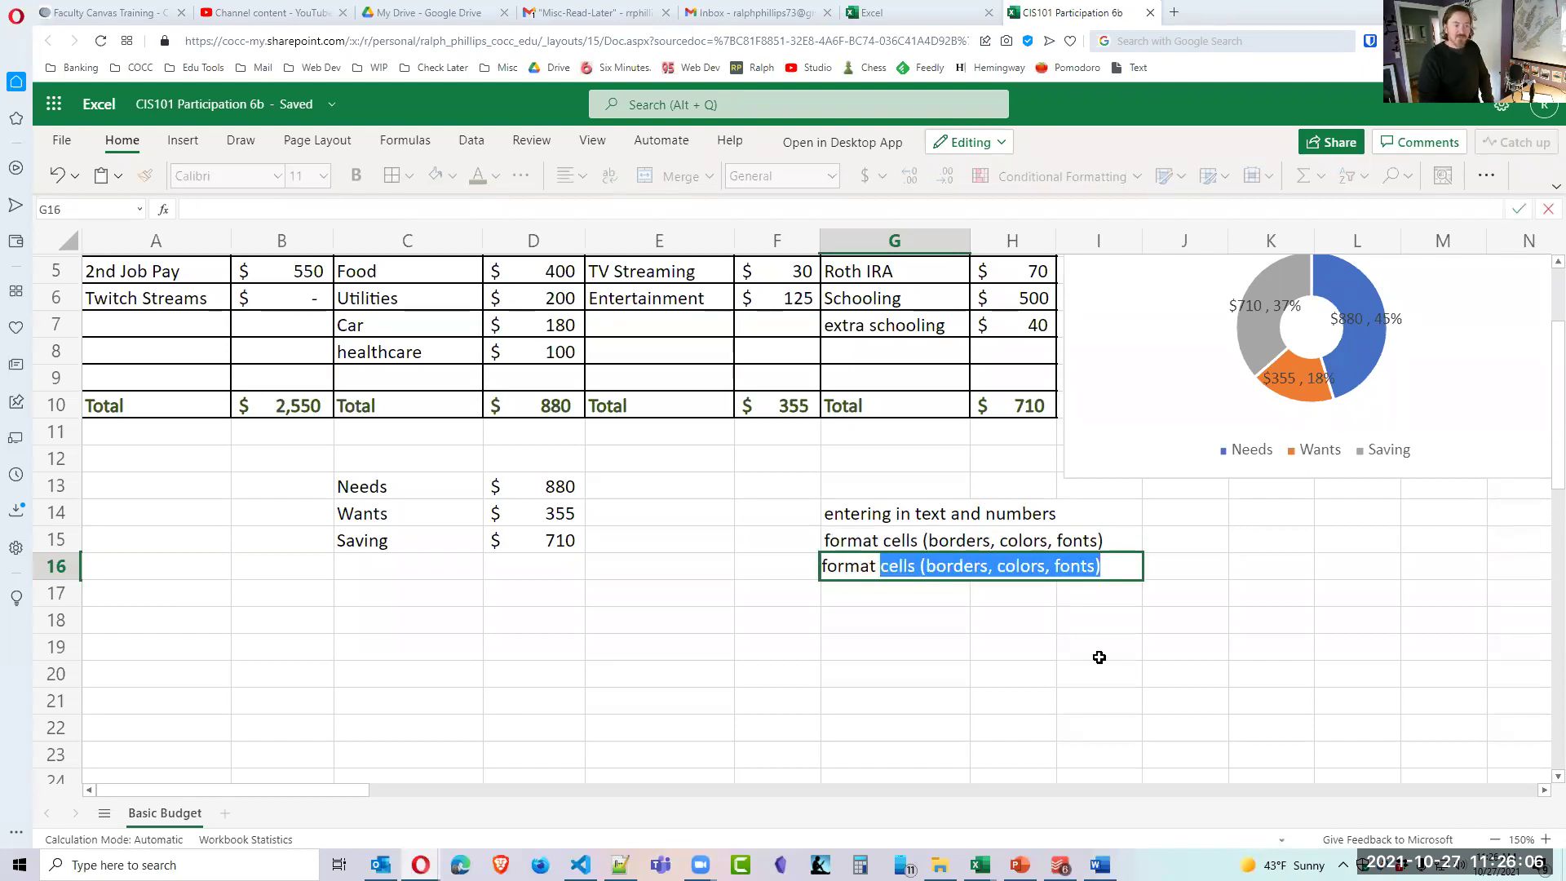
type("numbers (")
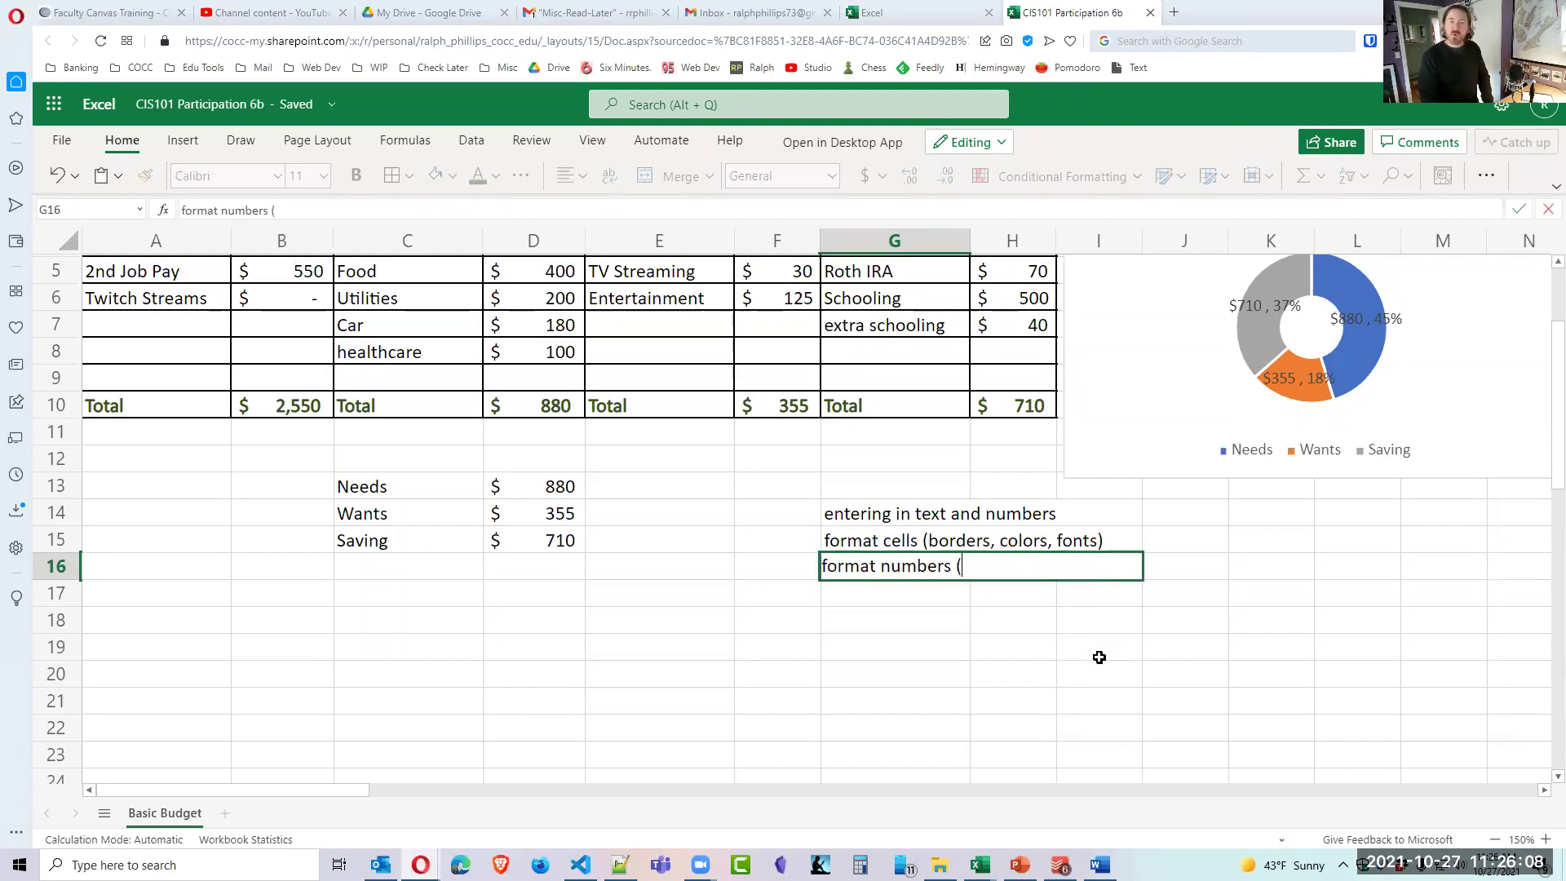
type("percentage, accounti")
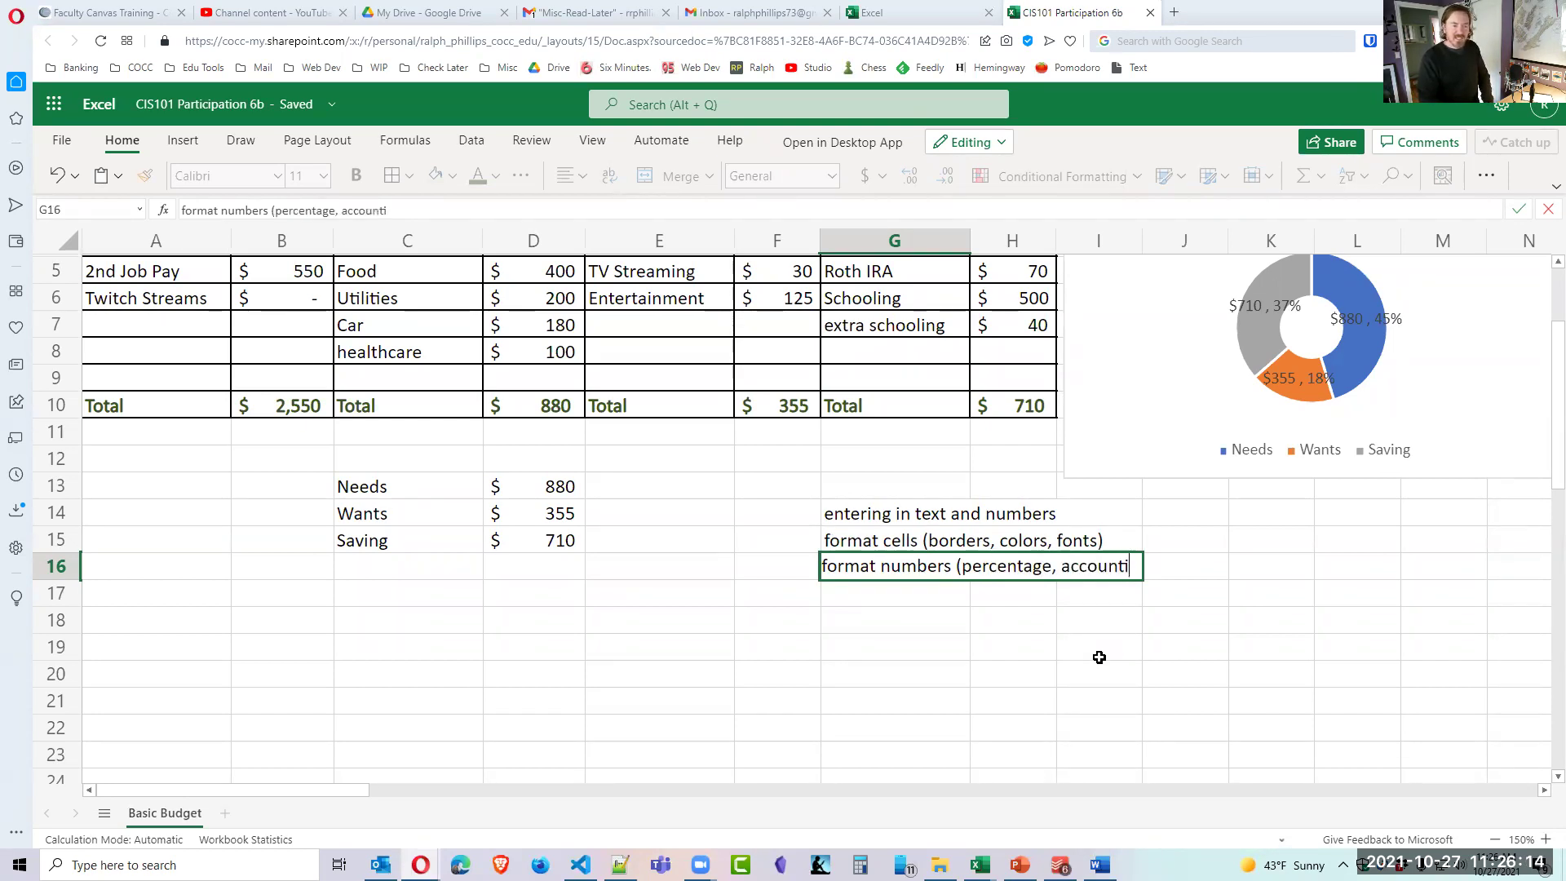
type("ng, currency, ")
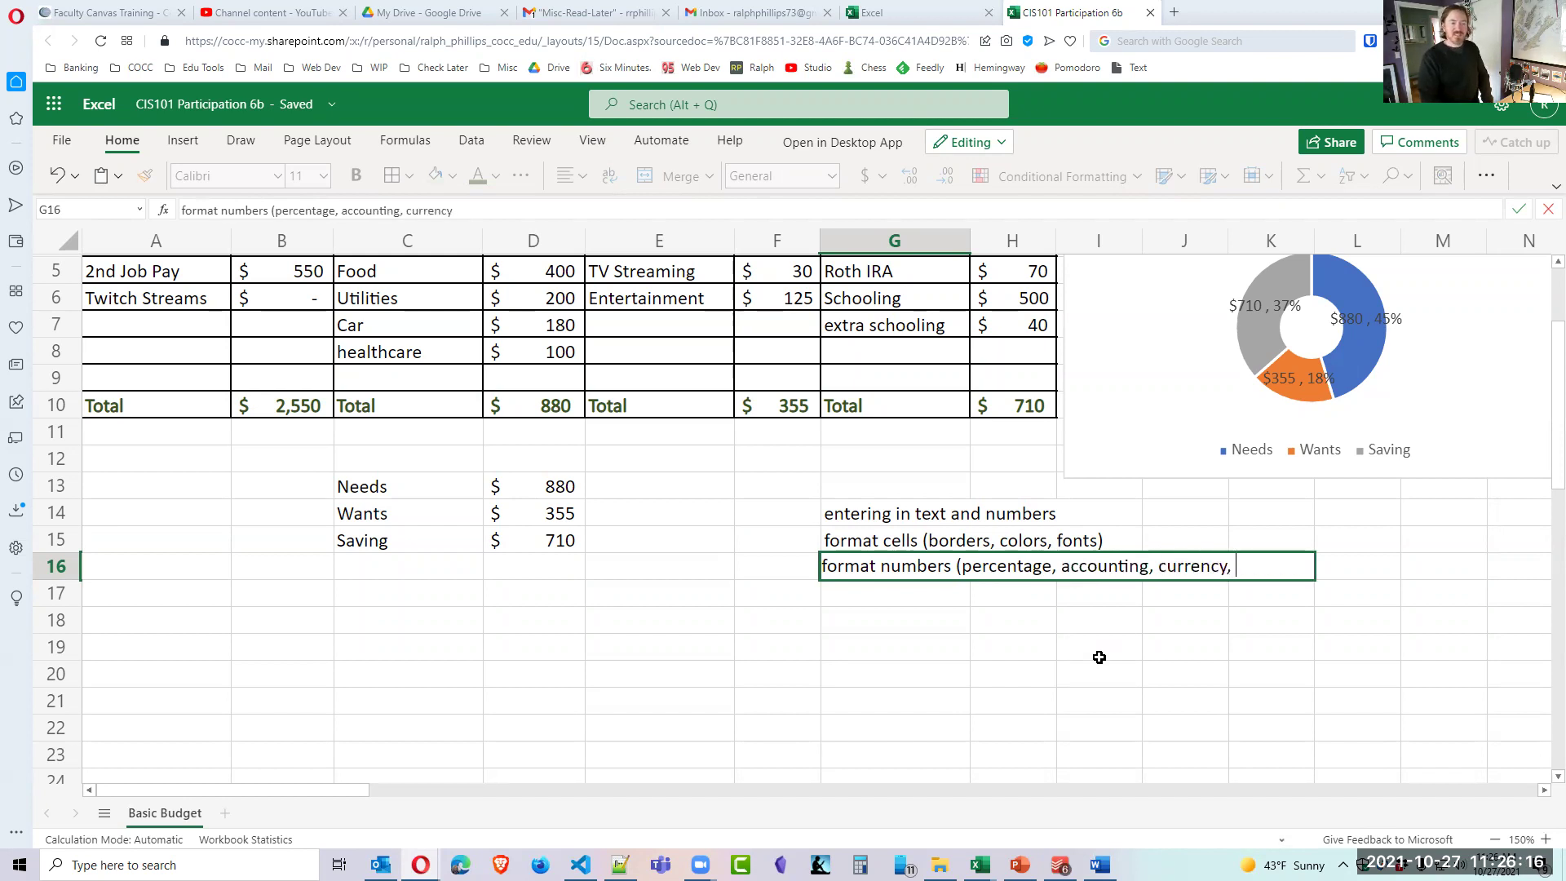
type("comma)")
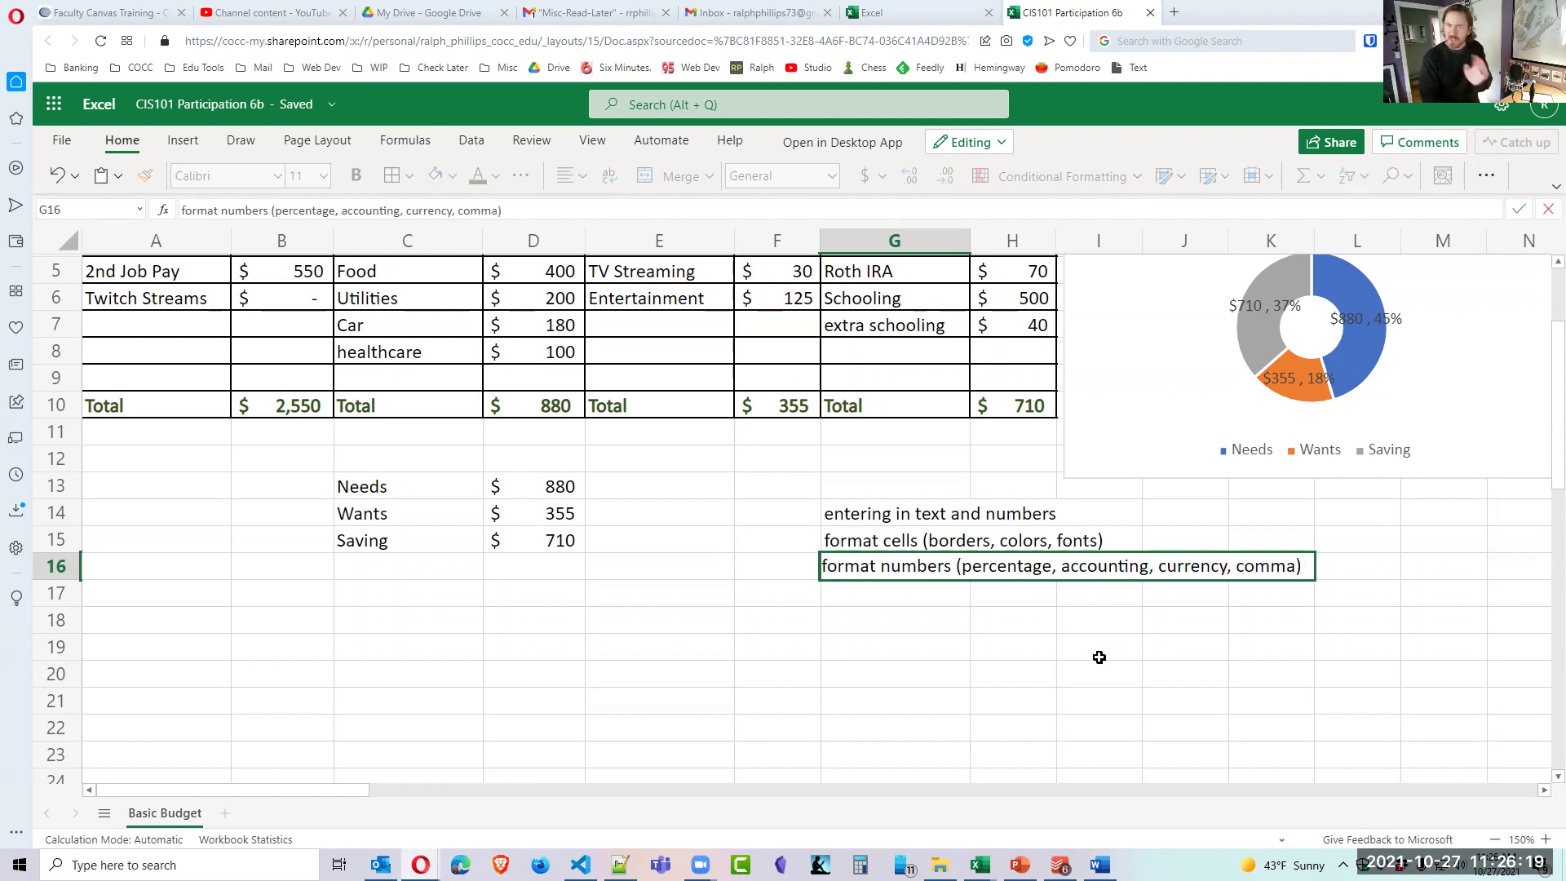
key("Return")
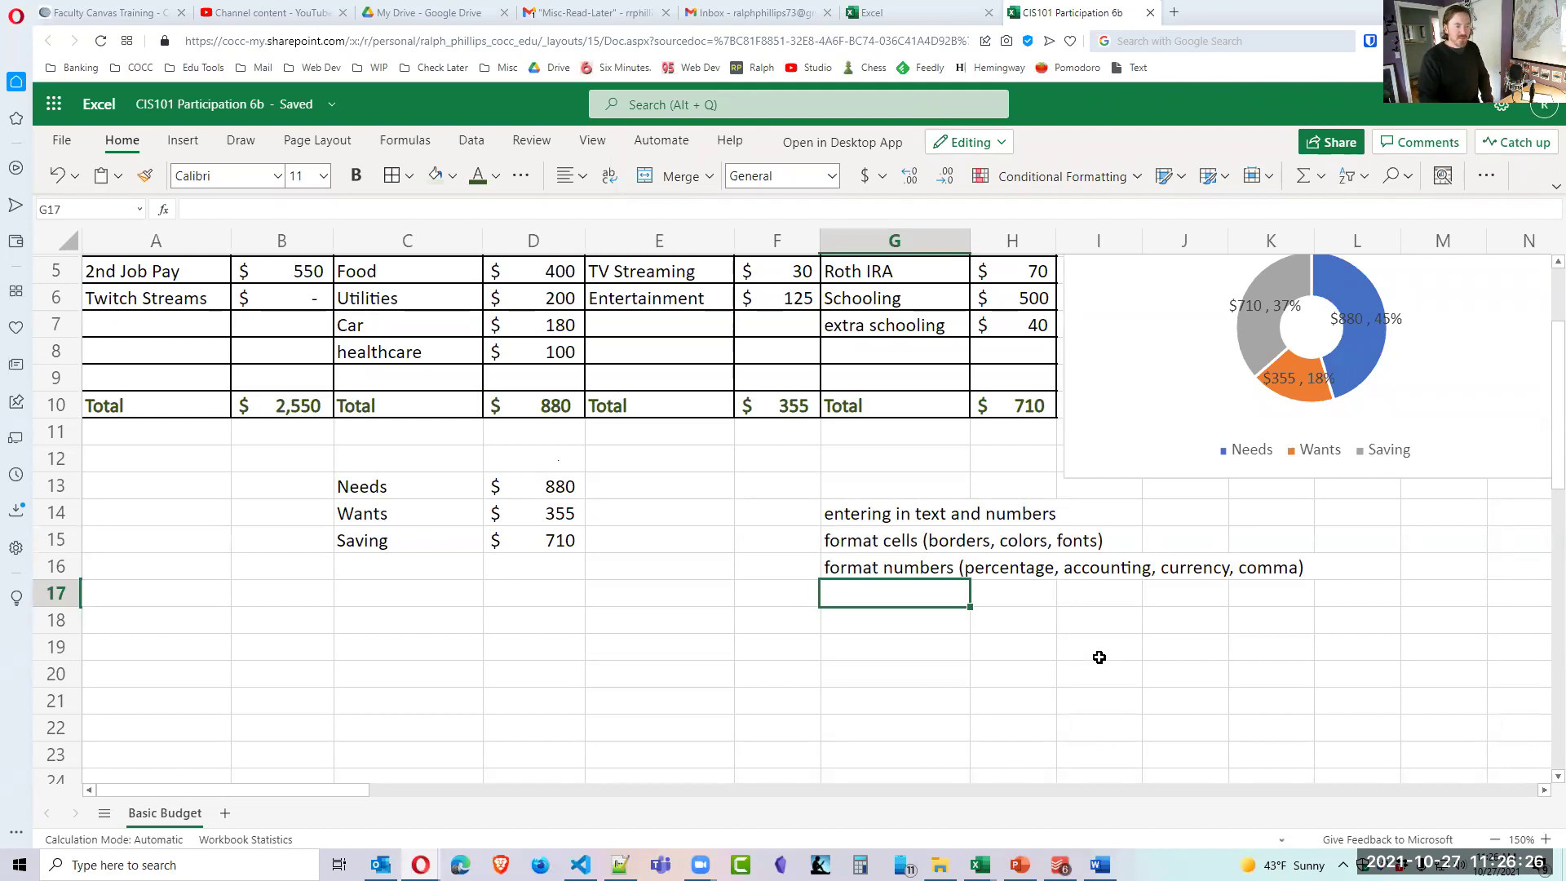
Enter the notes "write formulas (add, subtract, multiply, divide)", "produce a pie chart (or donut)" and "format a chart" in cells G17 to G19.
type("write formulas (add, subtract, multiply, divide)")
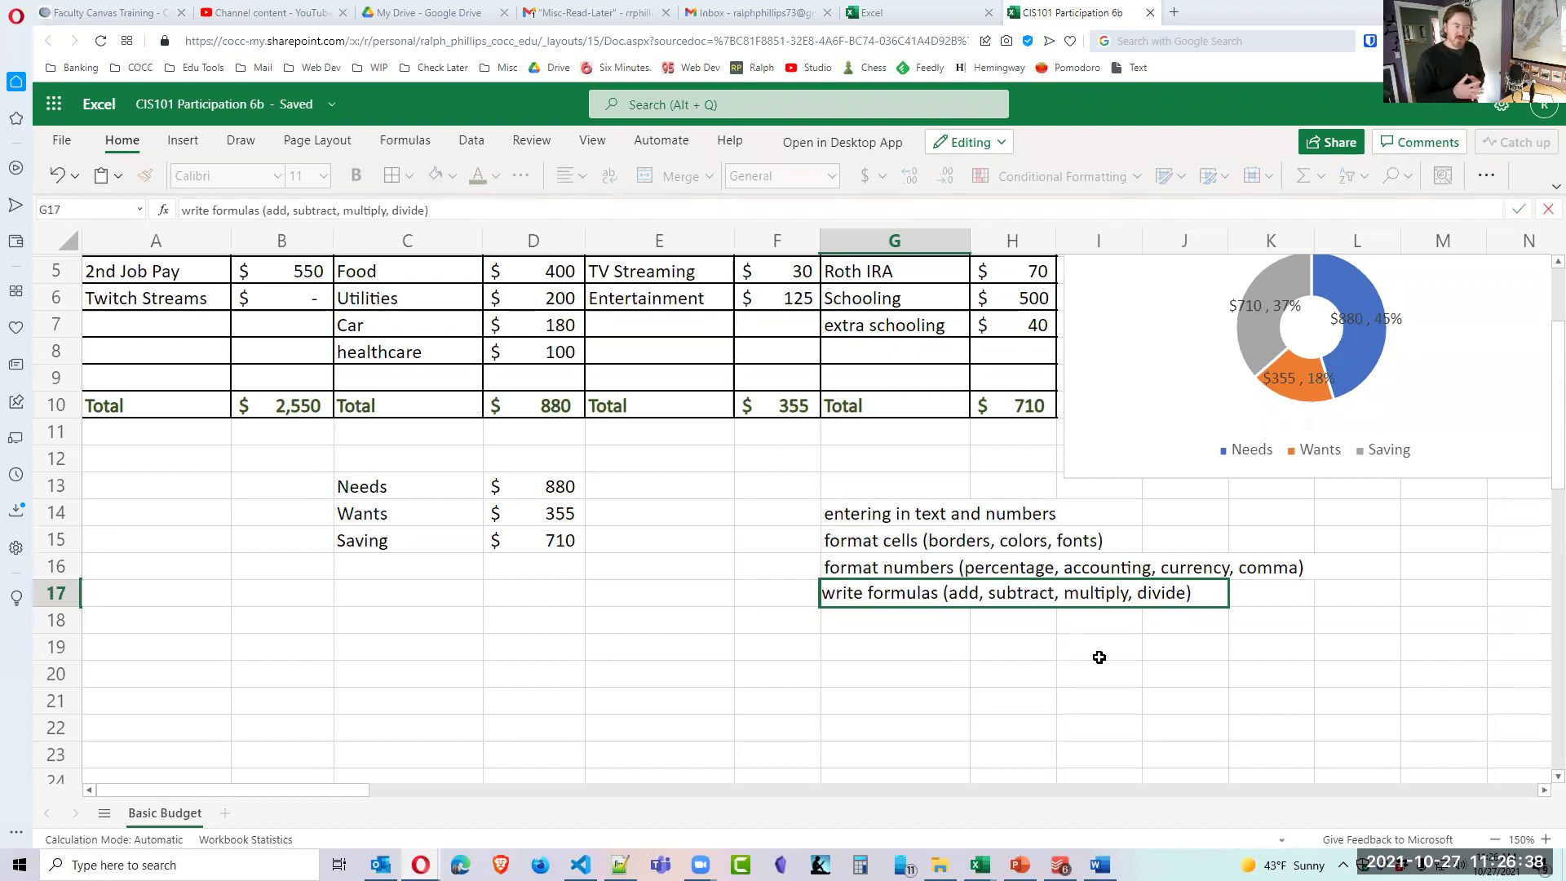
key("Return")
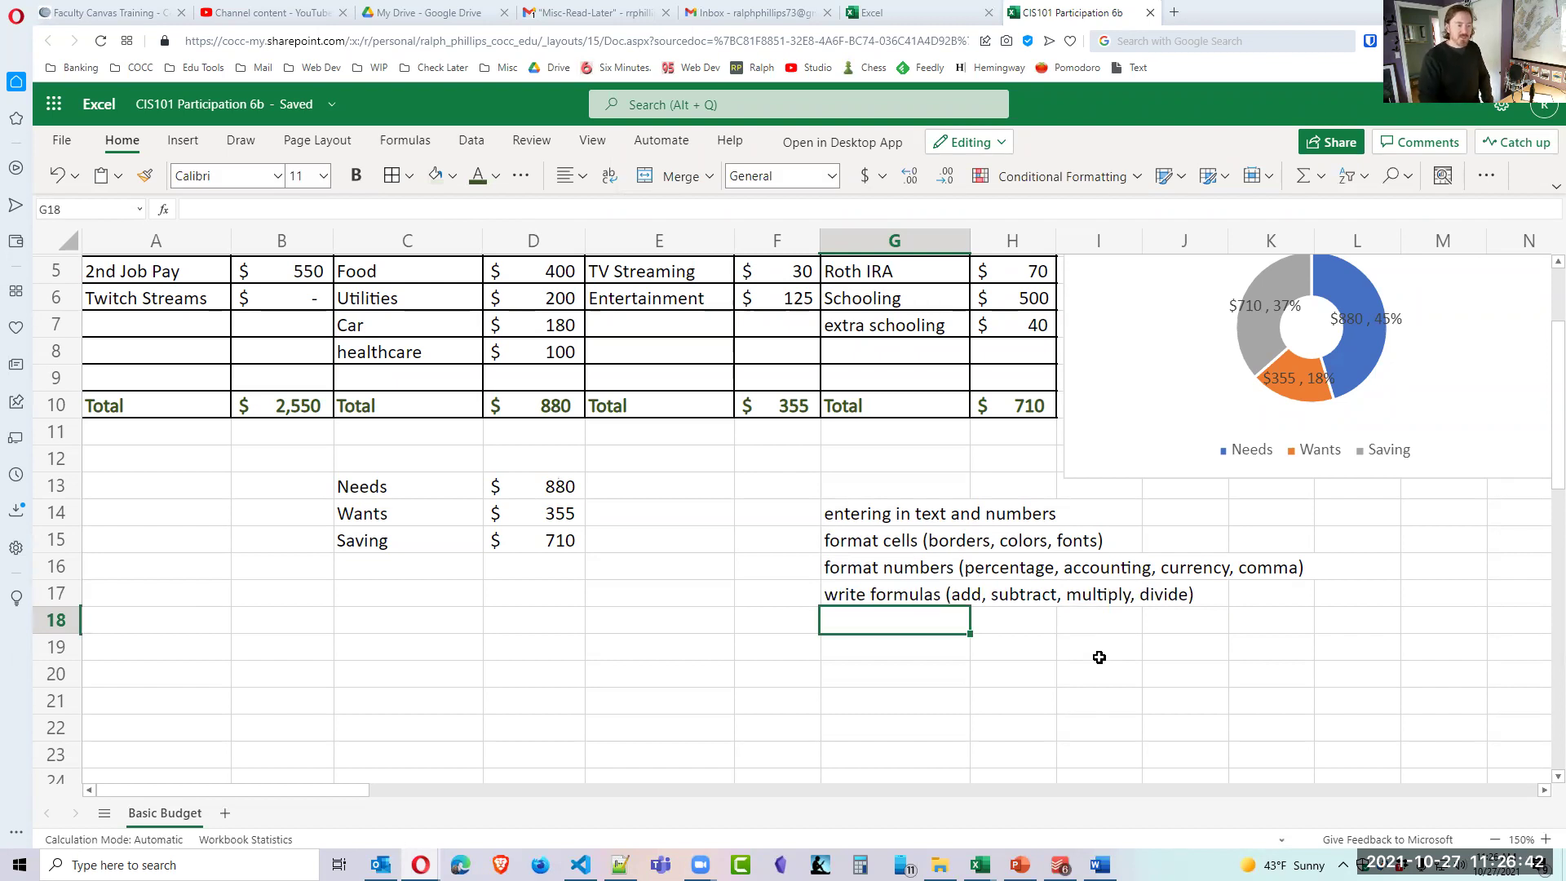
type("produce a pie")
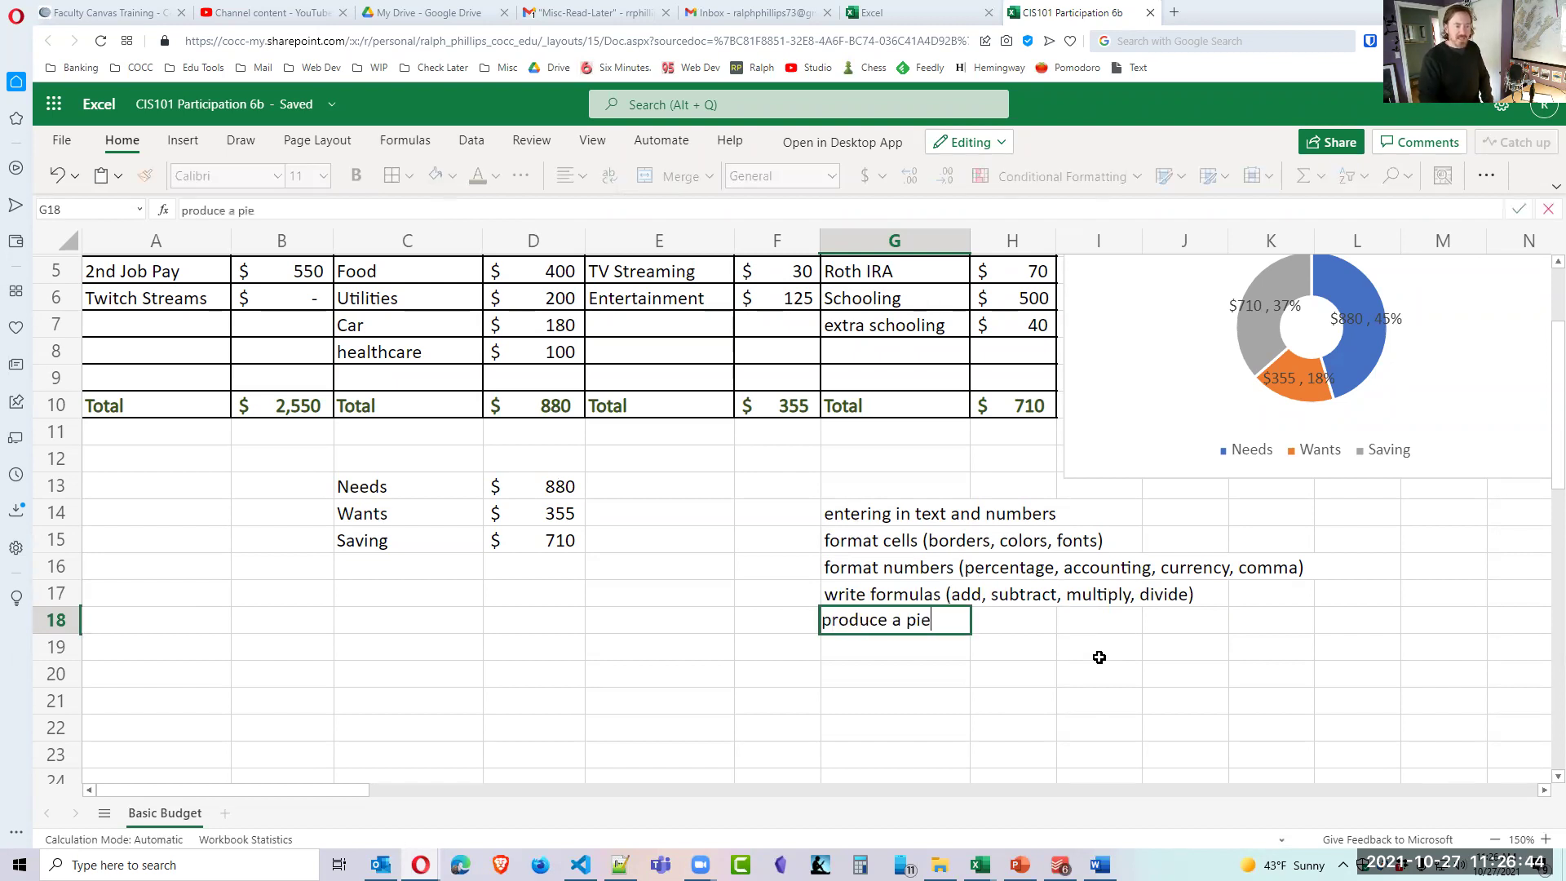
type(" chart (or donut)")
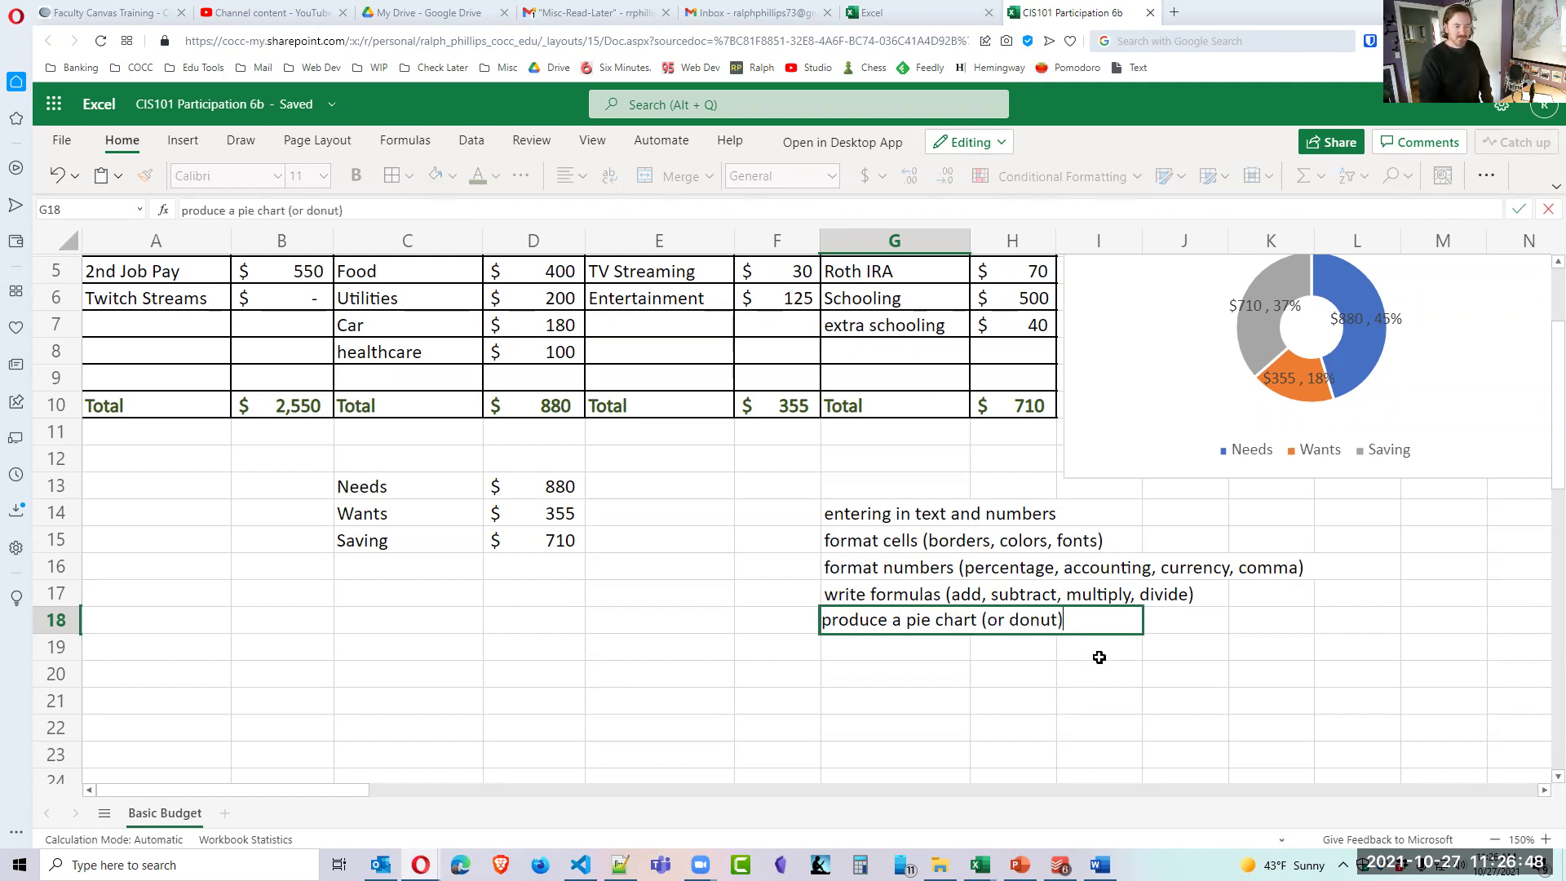
key("Return")
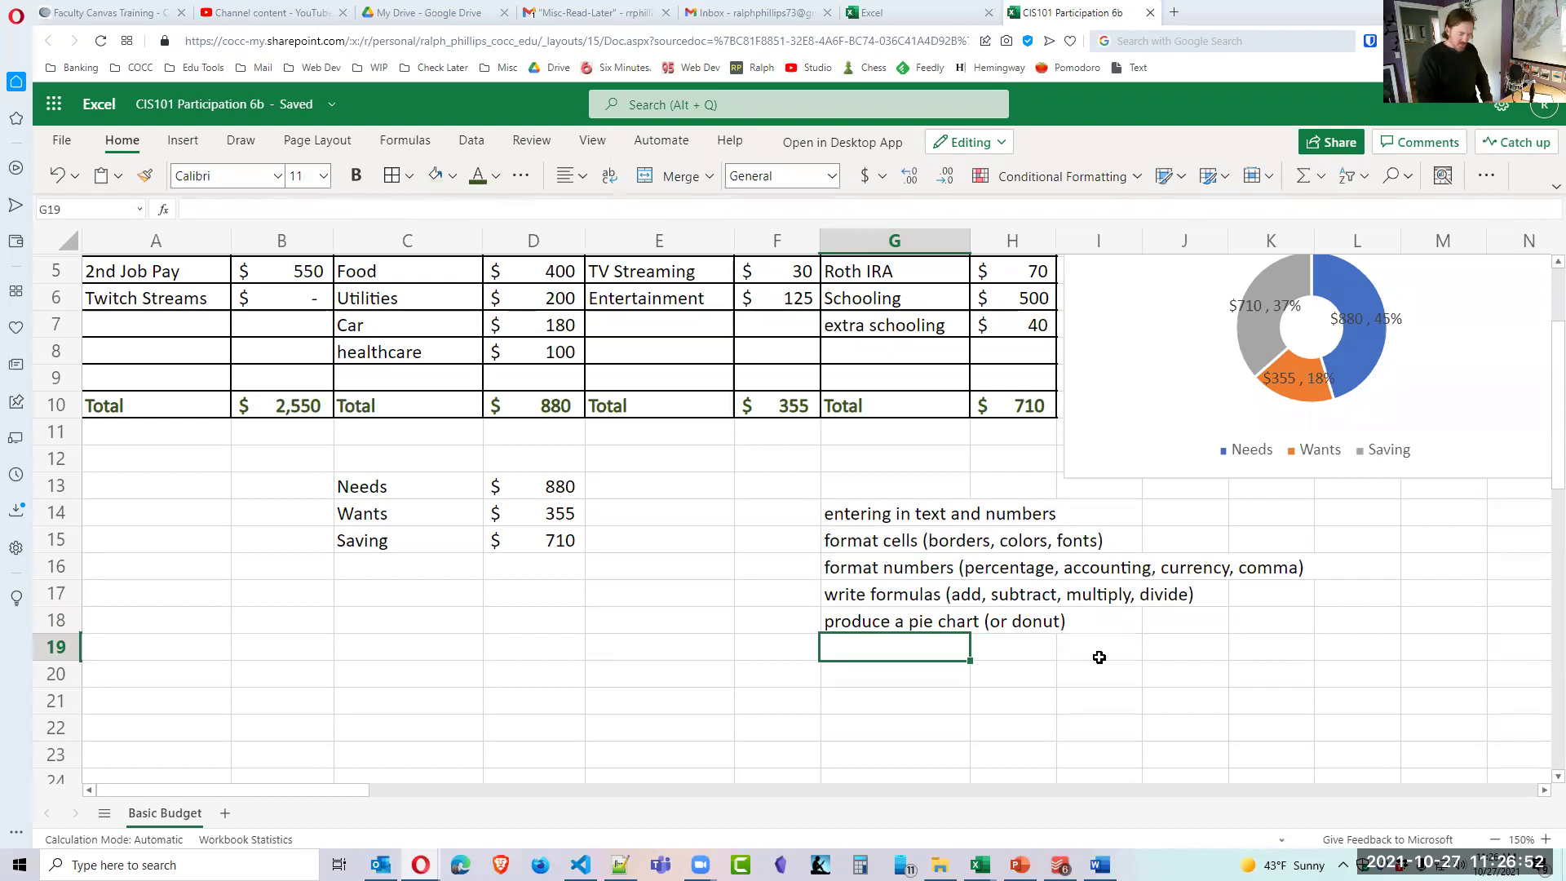
type("format a chart")
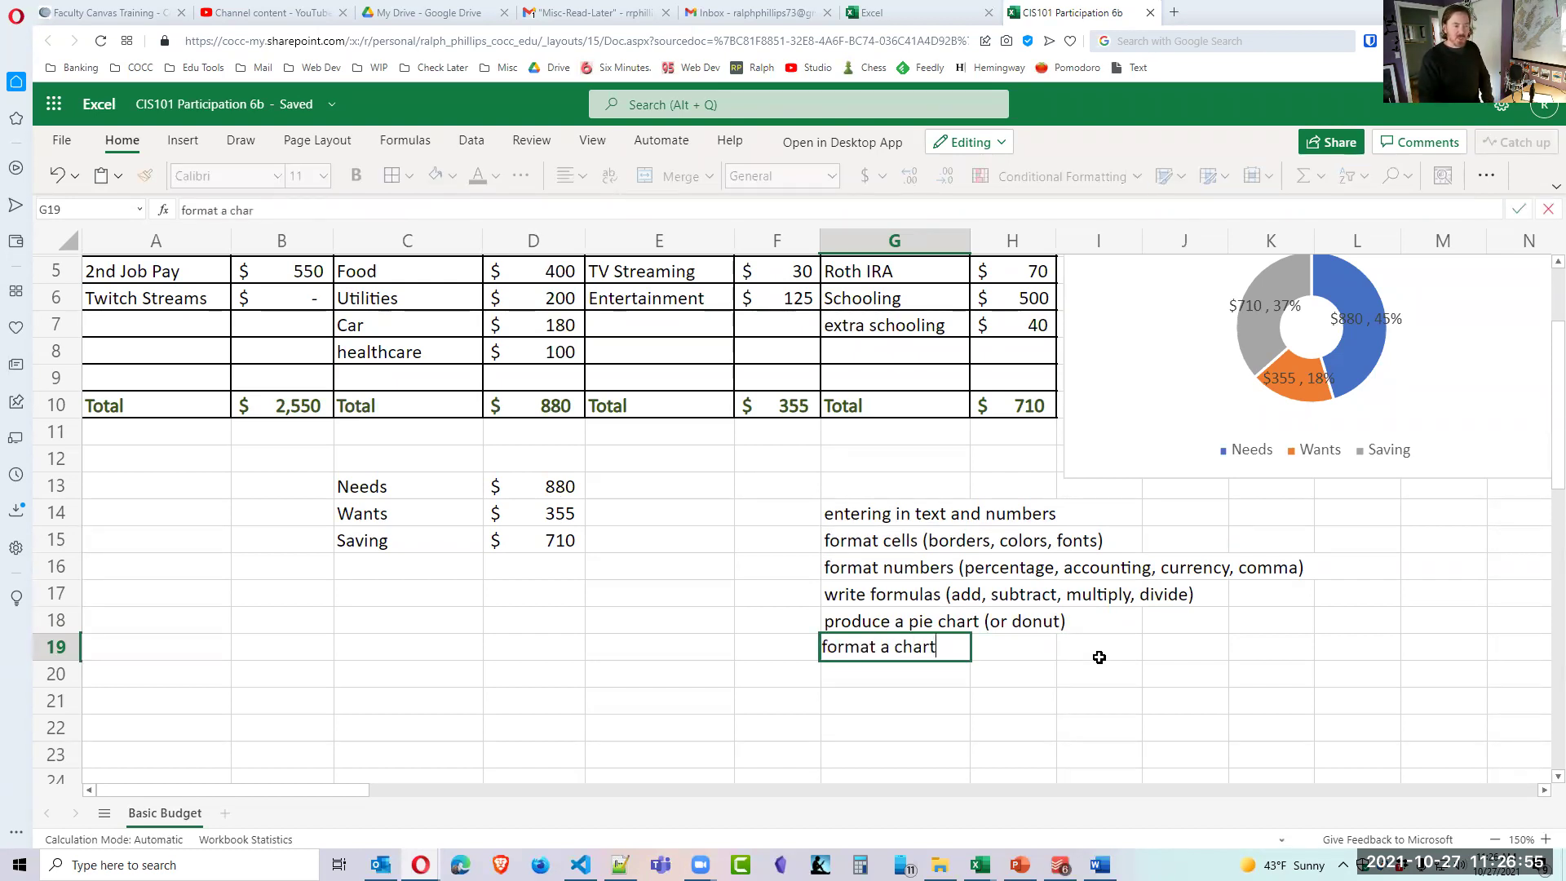
key("Return")
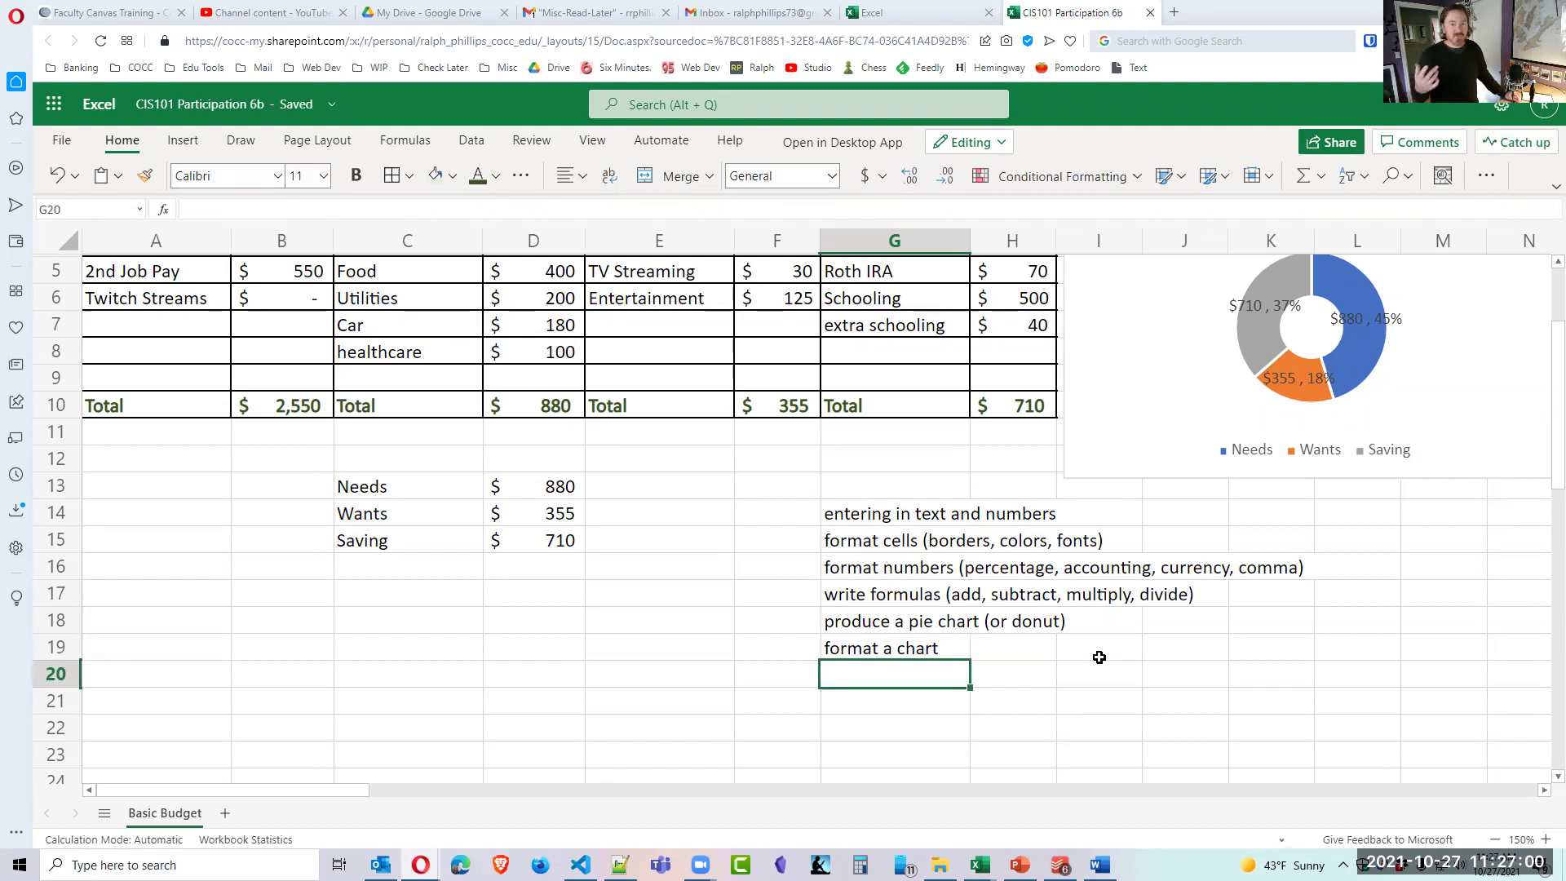
left_click_drag(852, 521, 862, 639)
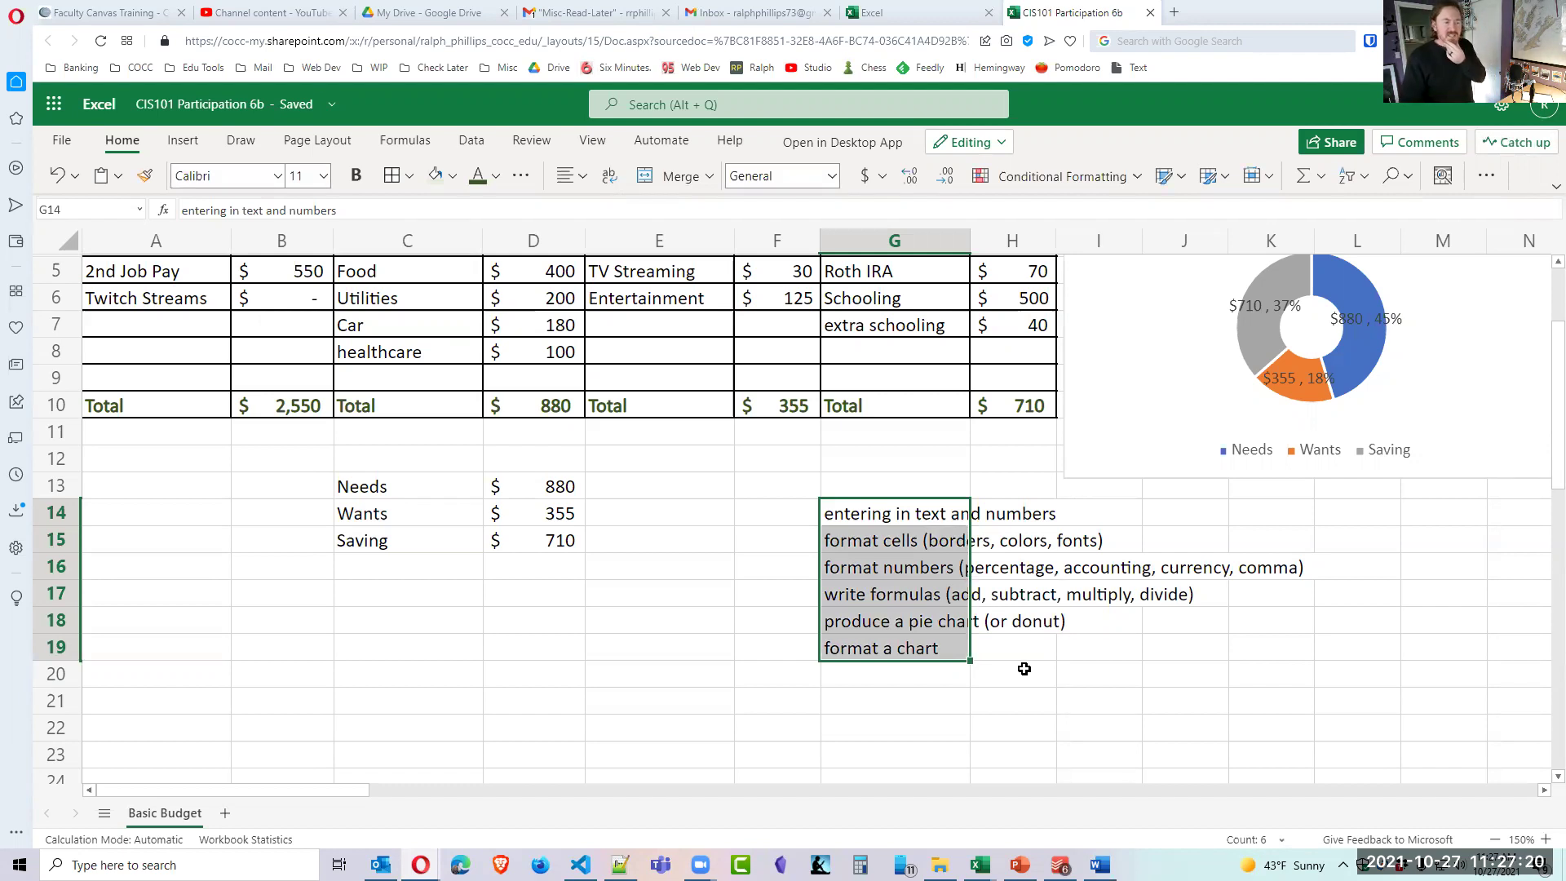
left_click(1021, 669)
left_click_drag(868, 514, 910, 649)
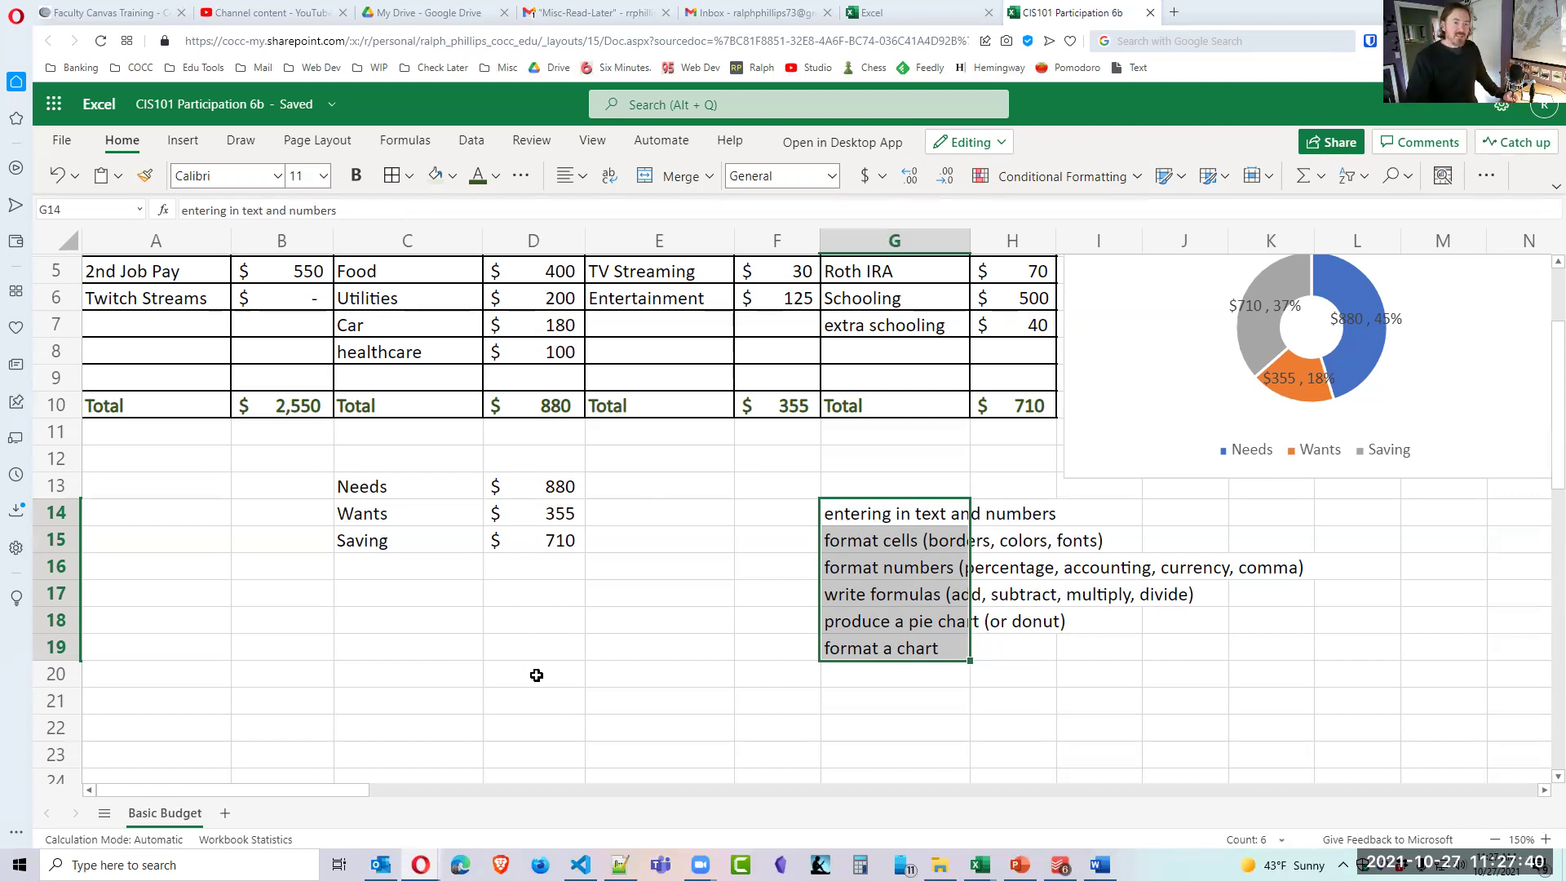
scroll(562, 682, "up", 2)
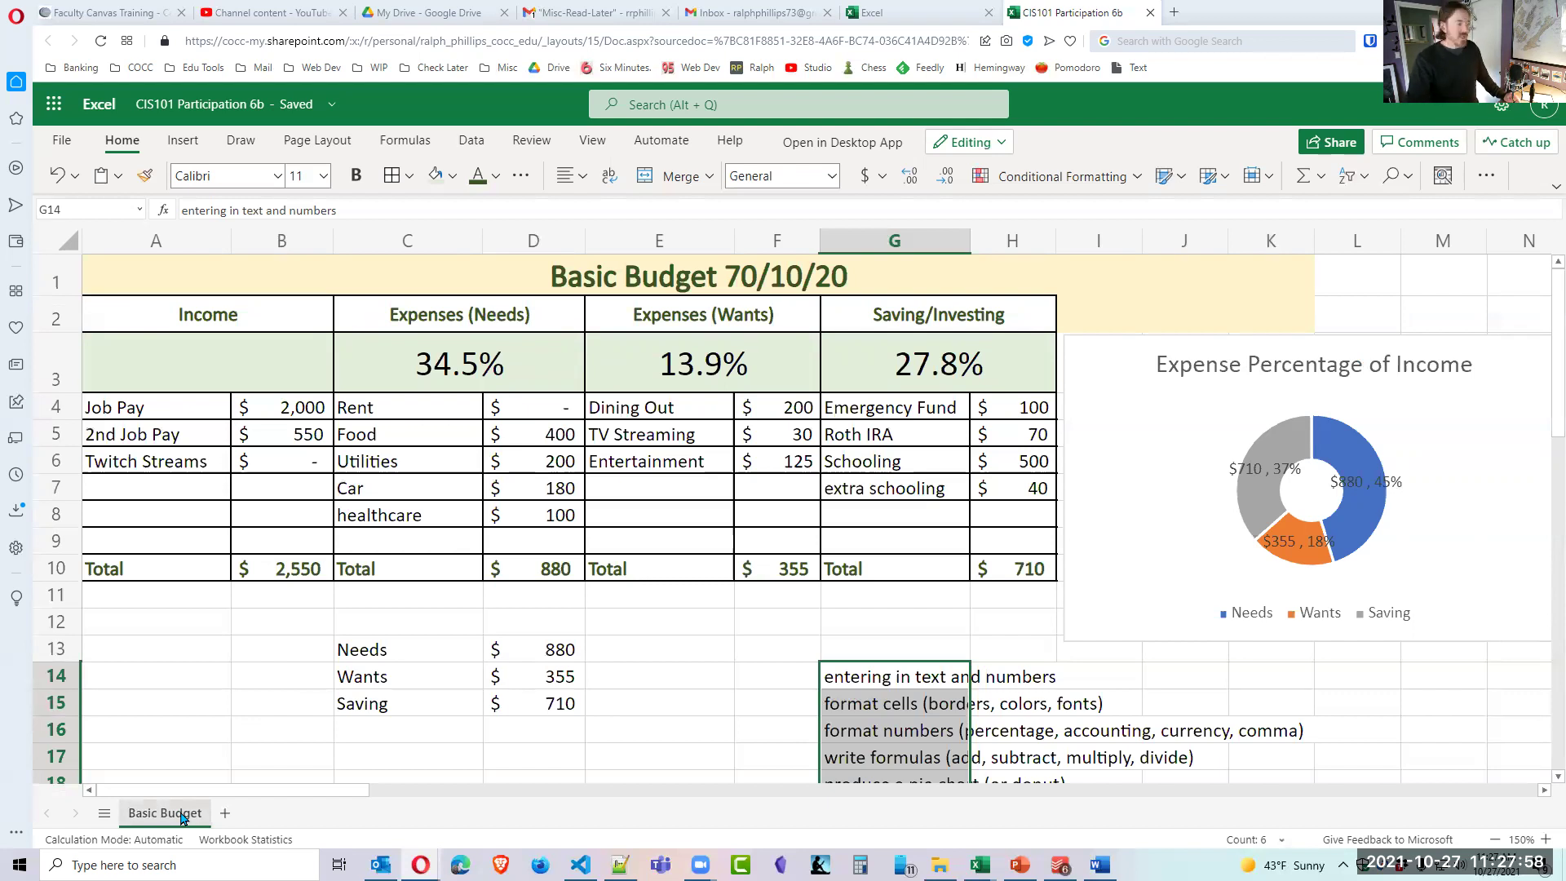
Add a new worksheet to the workbook and name it "Debt Payoff Calculator".
left_click(225, 813)
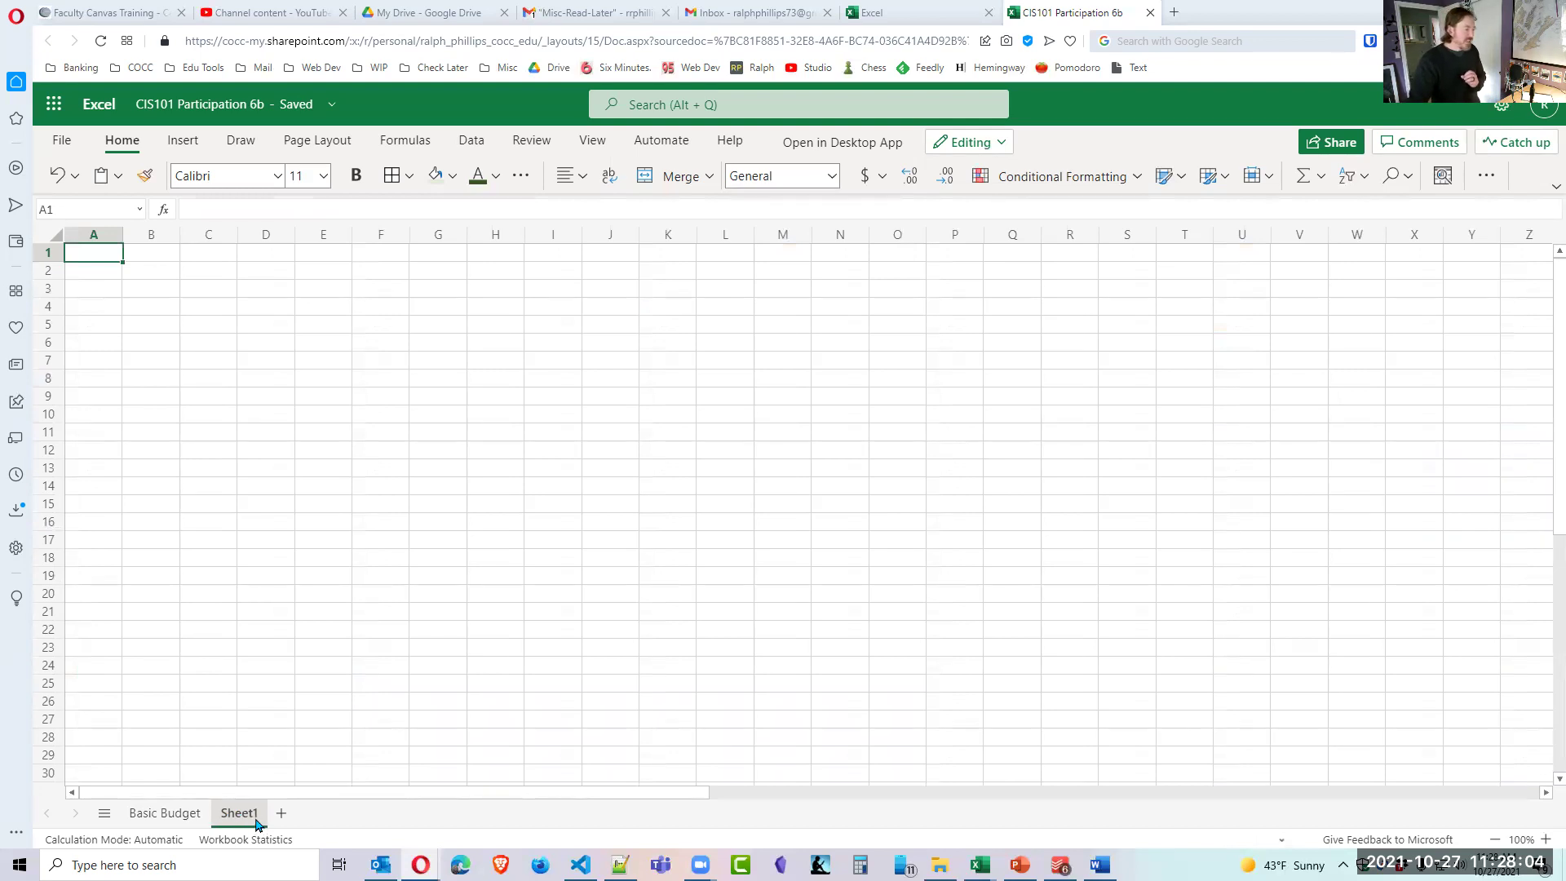
double_click(259, 819)
key("BackSpace")
key("BackSpace")
key("BackSpace")
key("BackSpace")
key("BackSpace")
key("BackSpace")
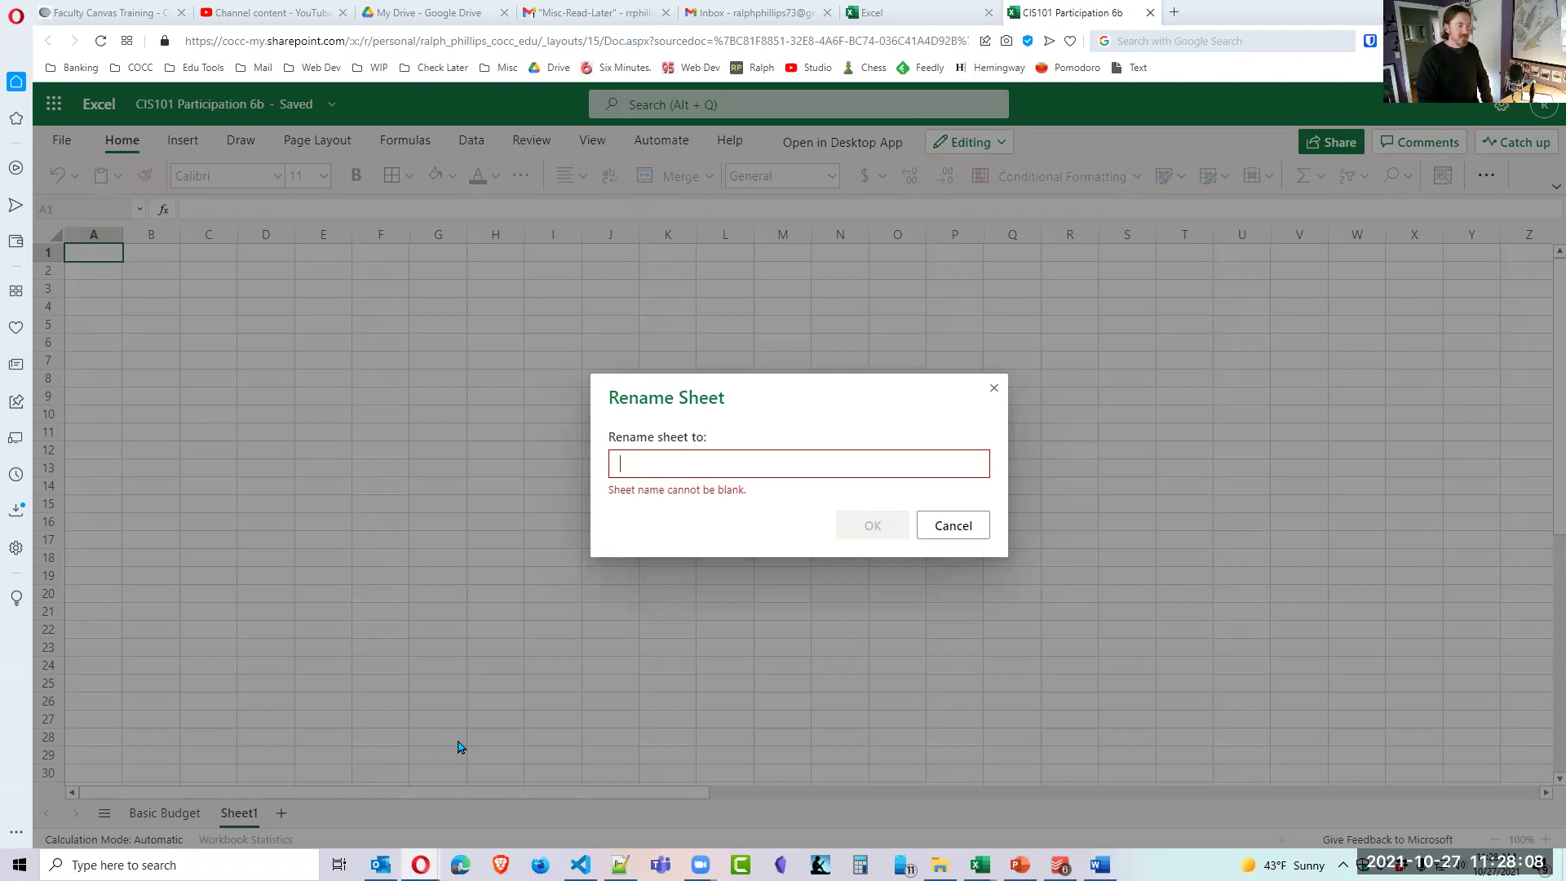
type("Debt Payoff Calculator")
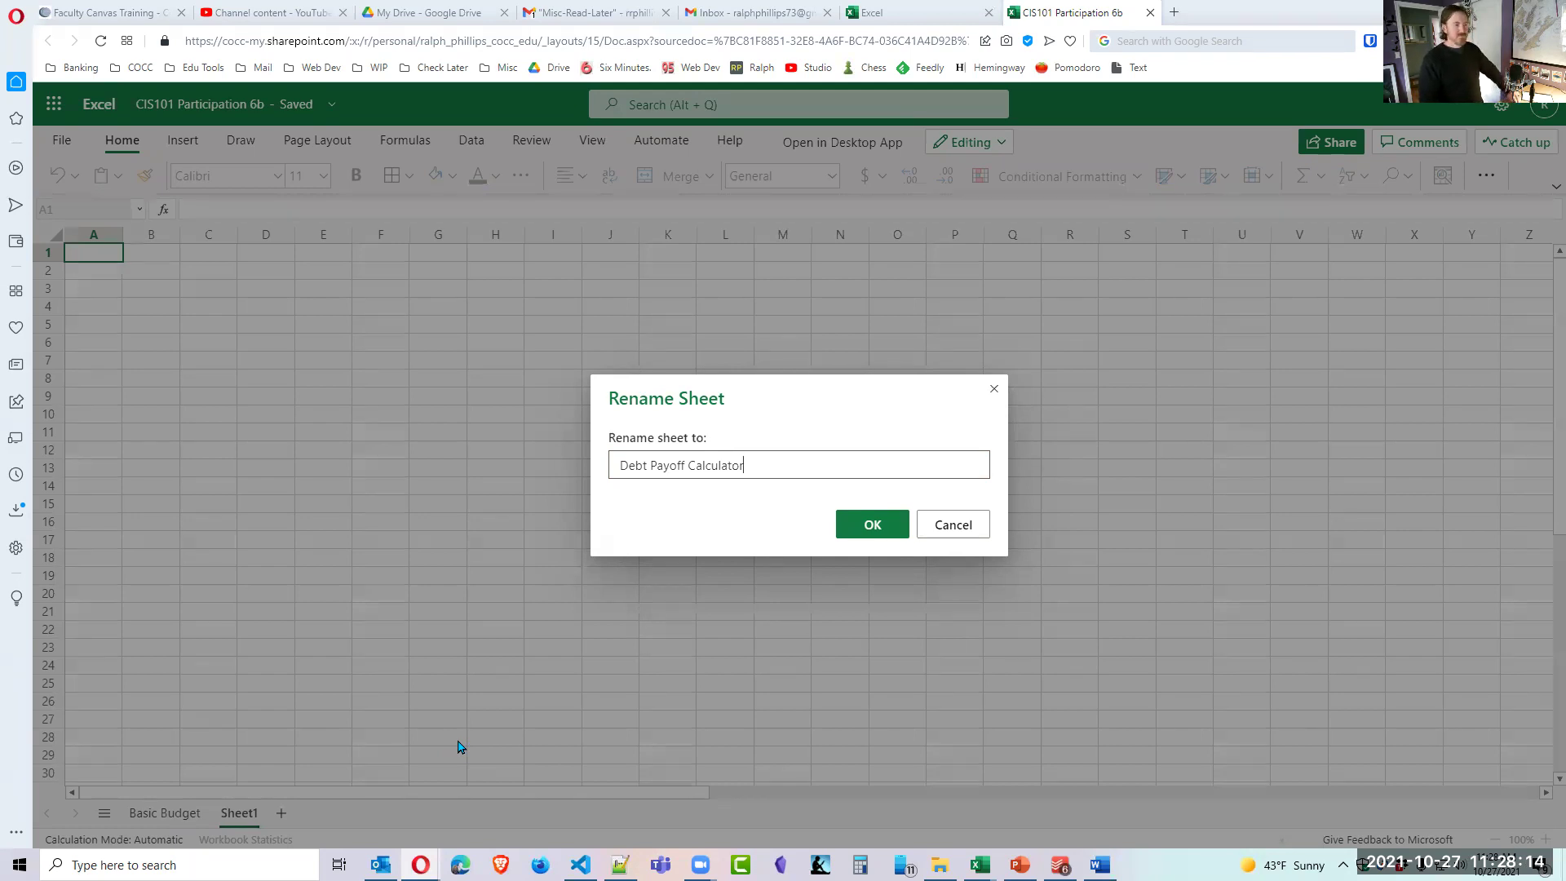
left_click(898, 525)
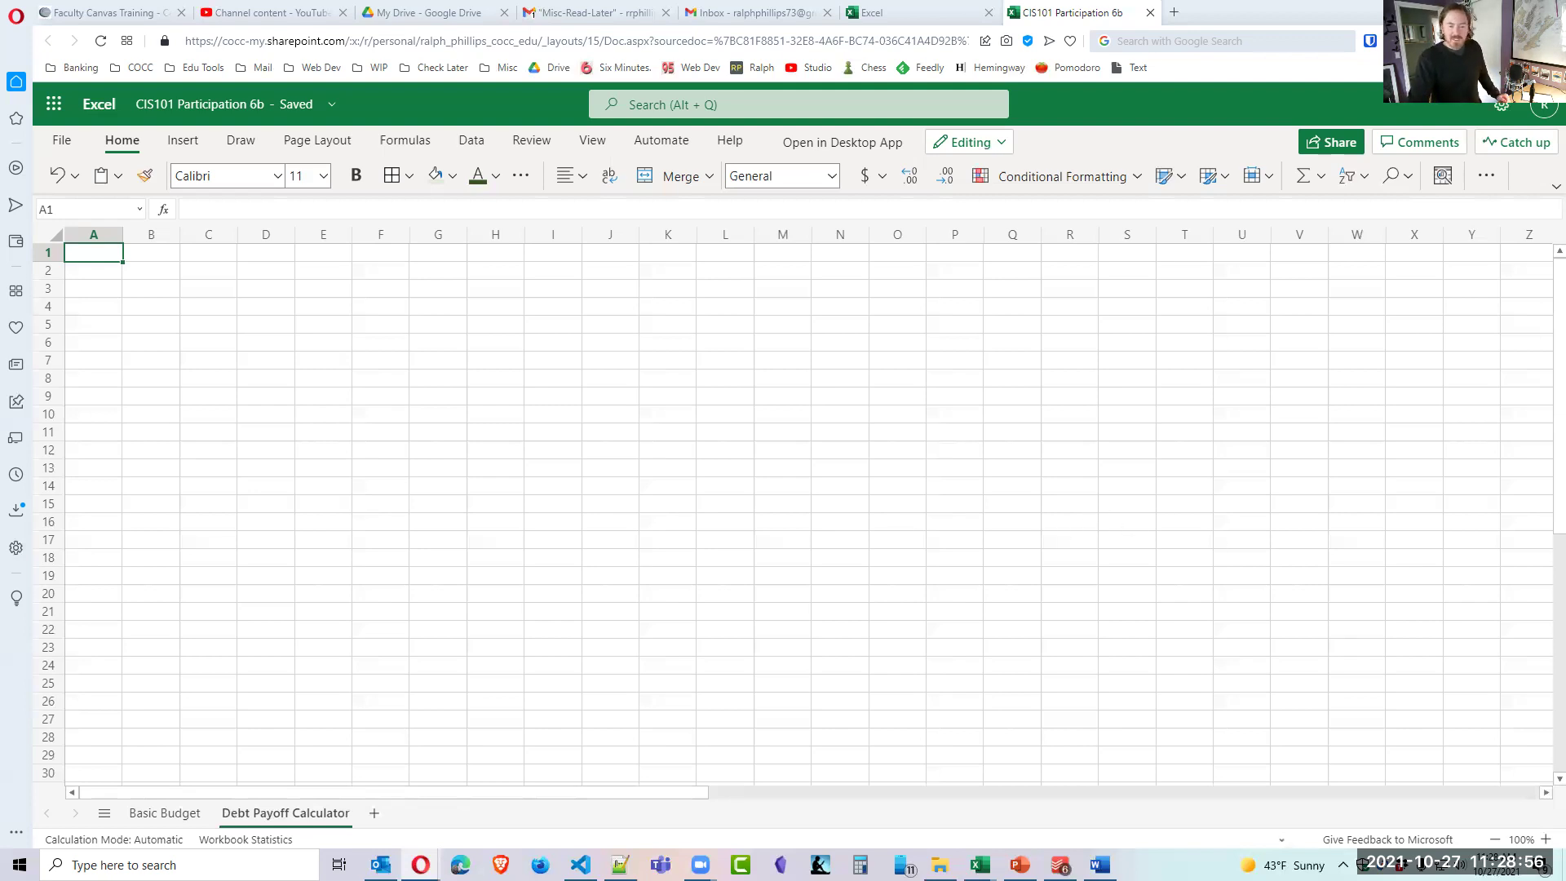
Enter the title "Debt (Credit Card) Payoff Calculator" in cell A1 of the Debt Payoff Calculator worksheet.
left_click(1543, 840)
left_click(1544, 840)
left_click(1544, 840)
left_click(1543, 840)
left_click(1544, 840)
left_click(1543, 840)
left_click(1543, 840)
left_click(1544, 840)
left_click(1544, 839)
left_click(1543, 839)
left_click(1544, 840)
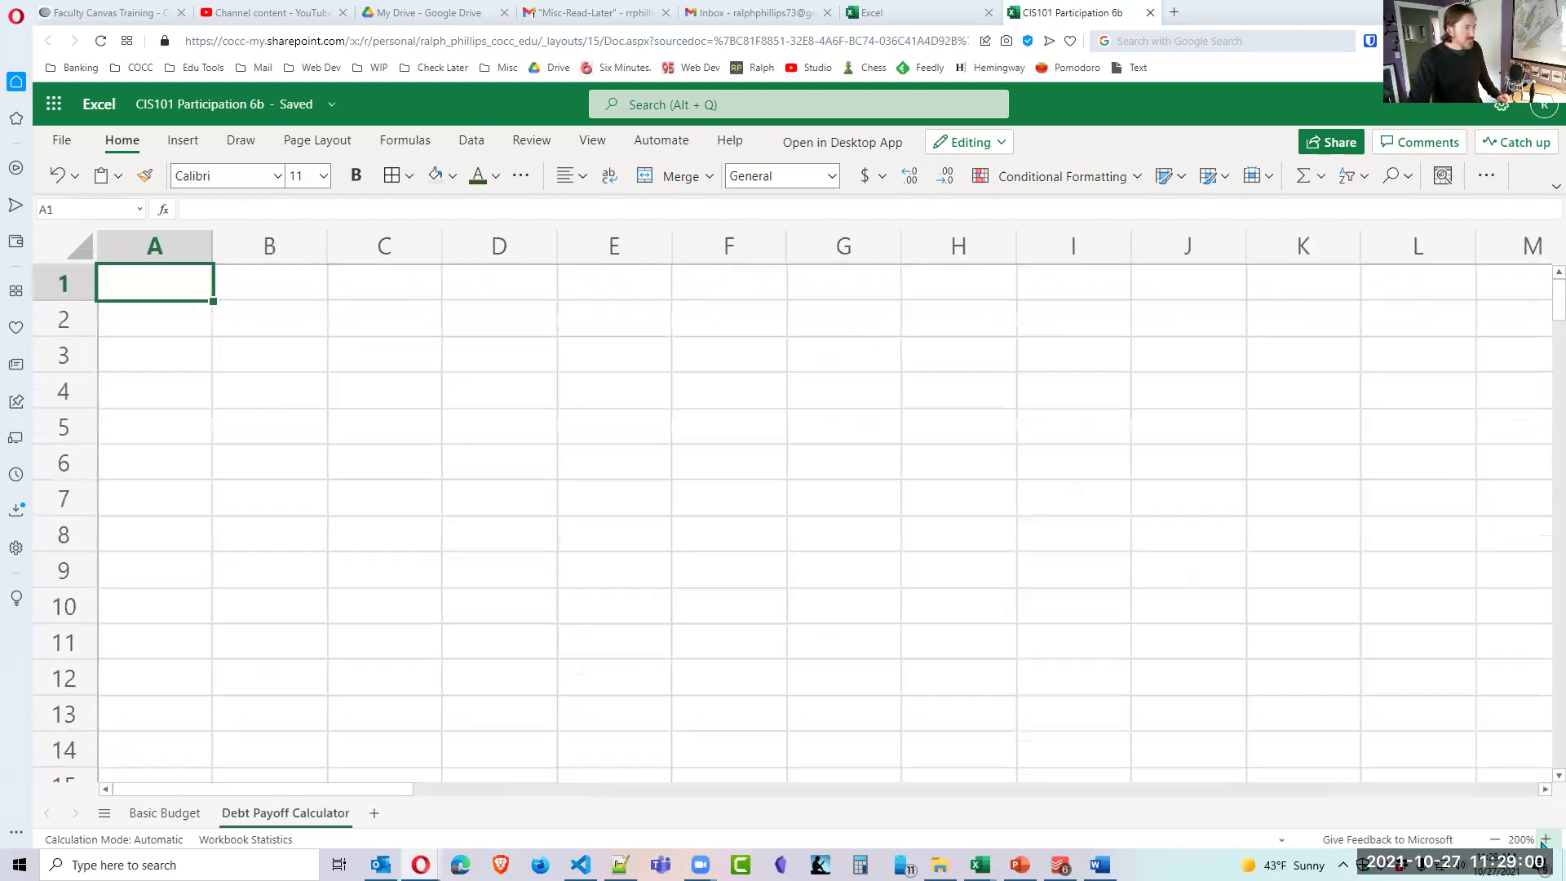
left_click(1543, 840)
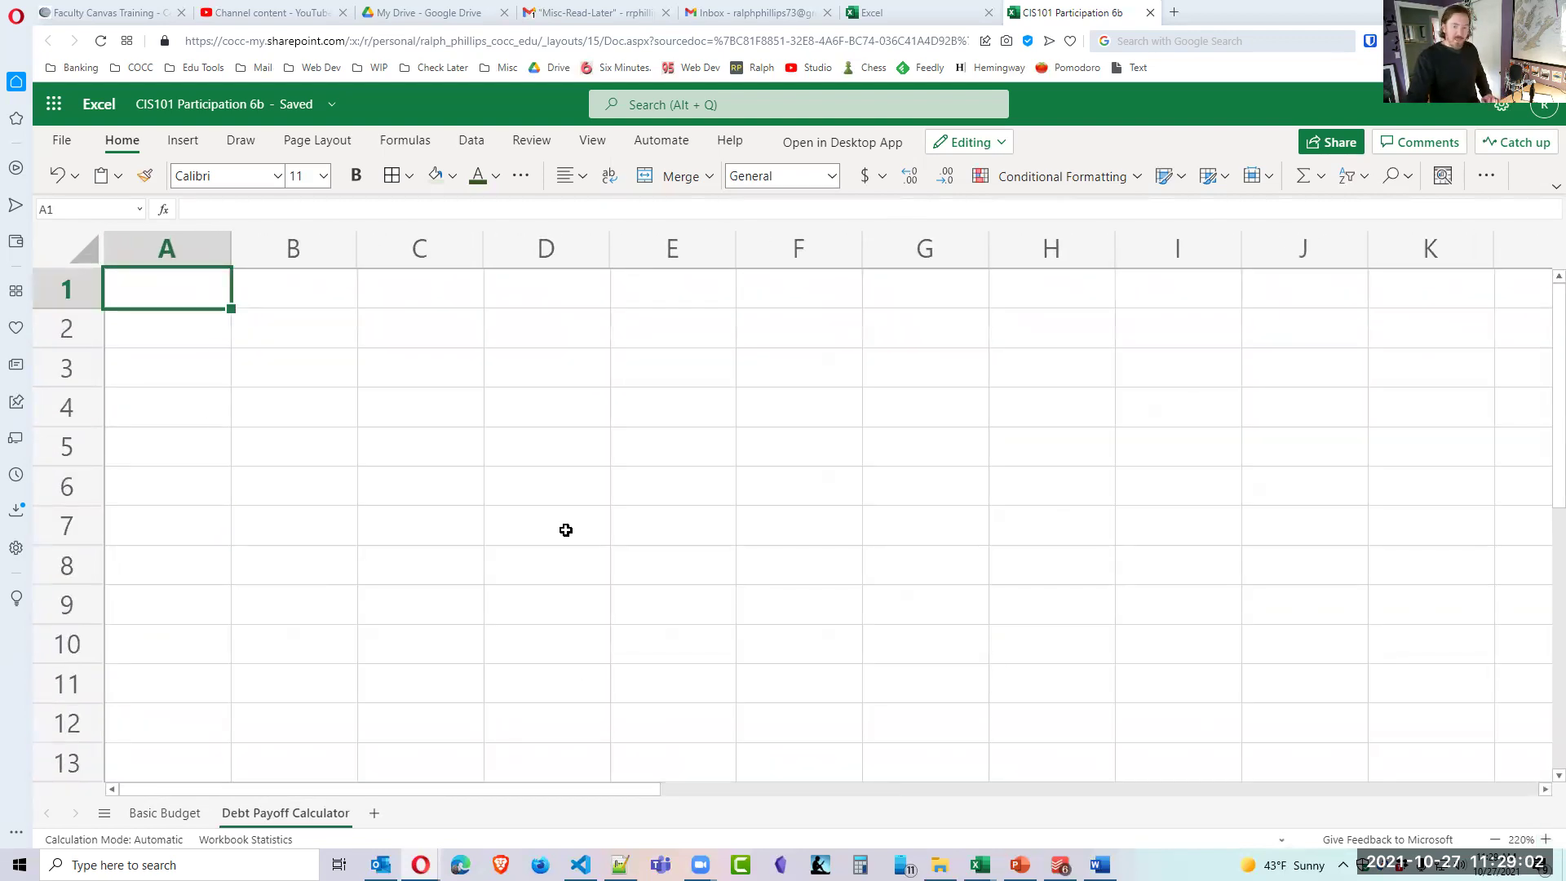
type("Da")
key("BackSpace")
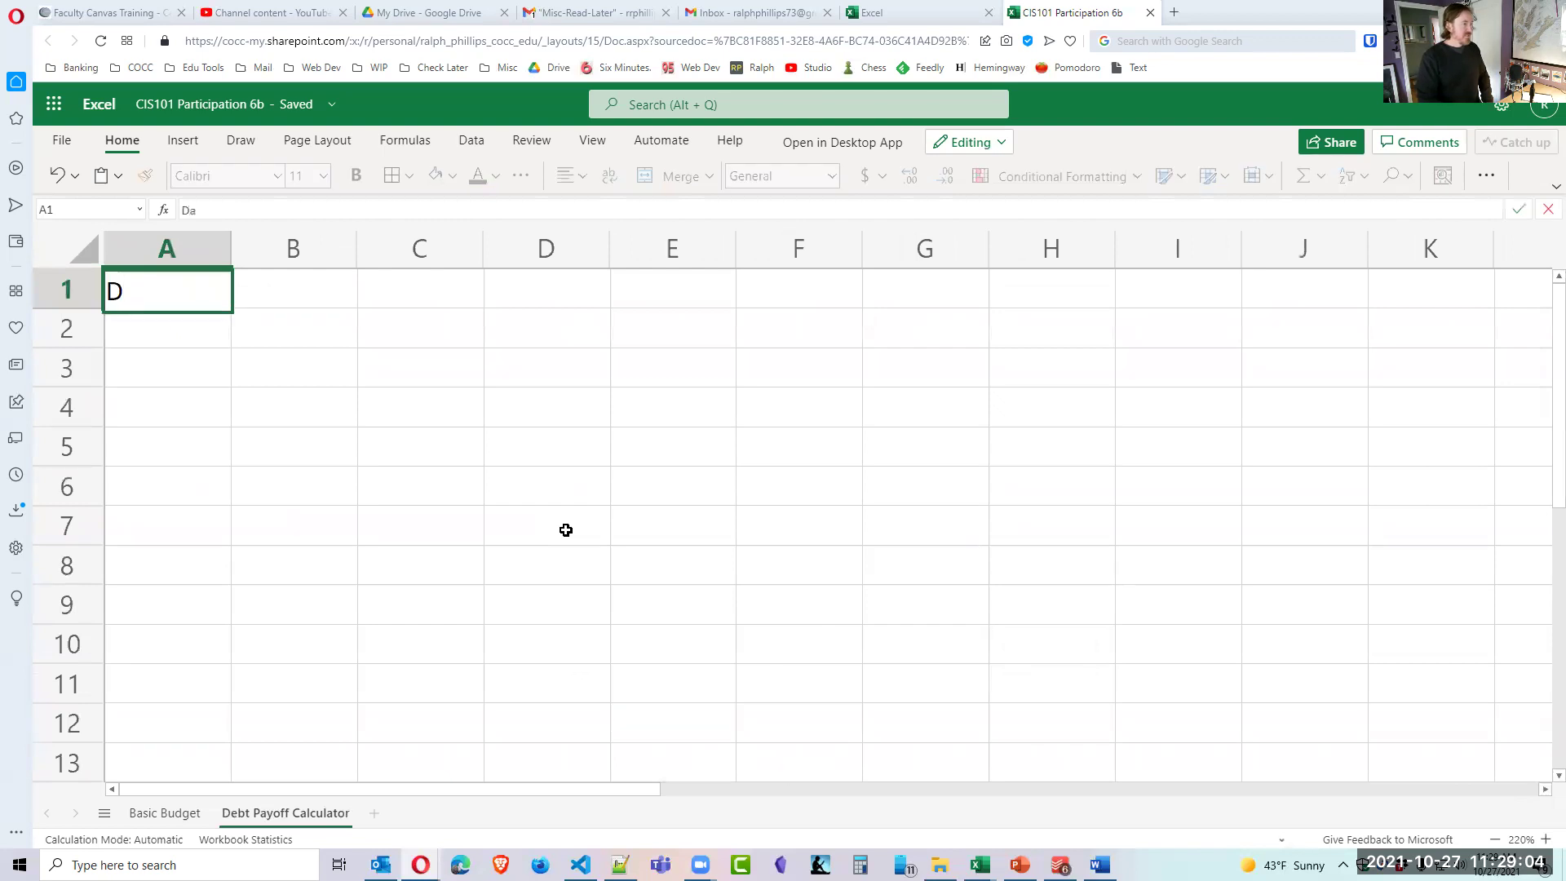
type("ebt (")
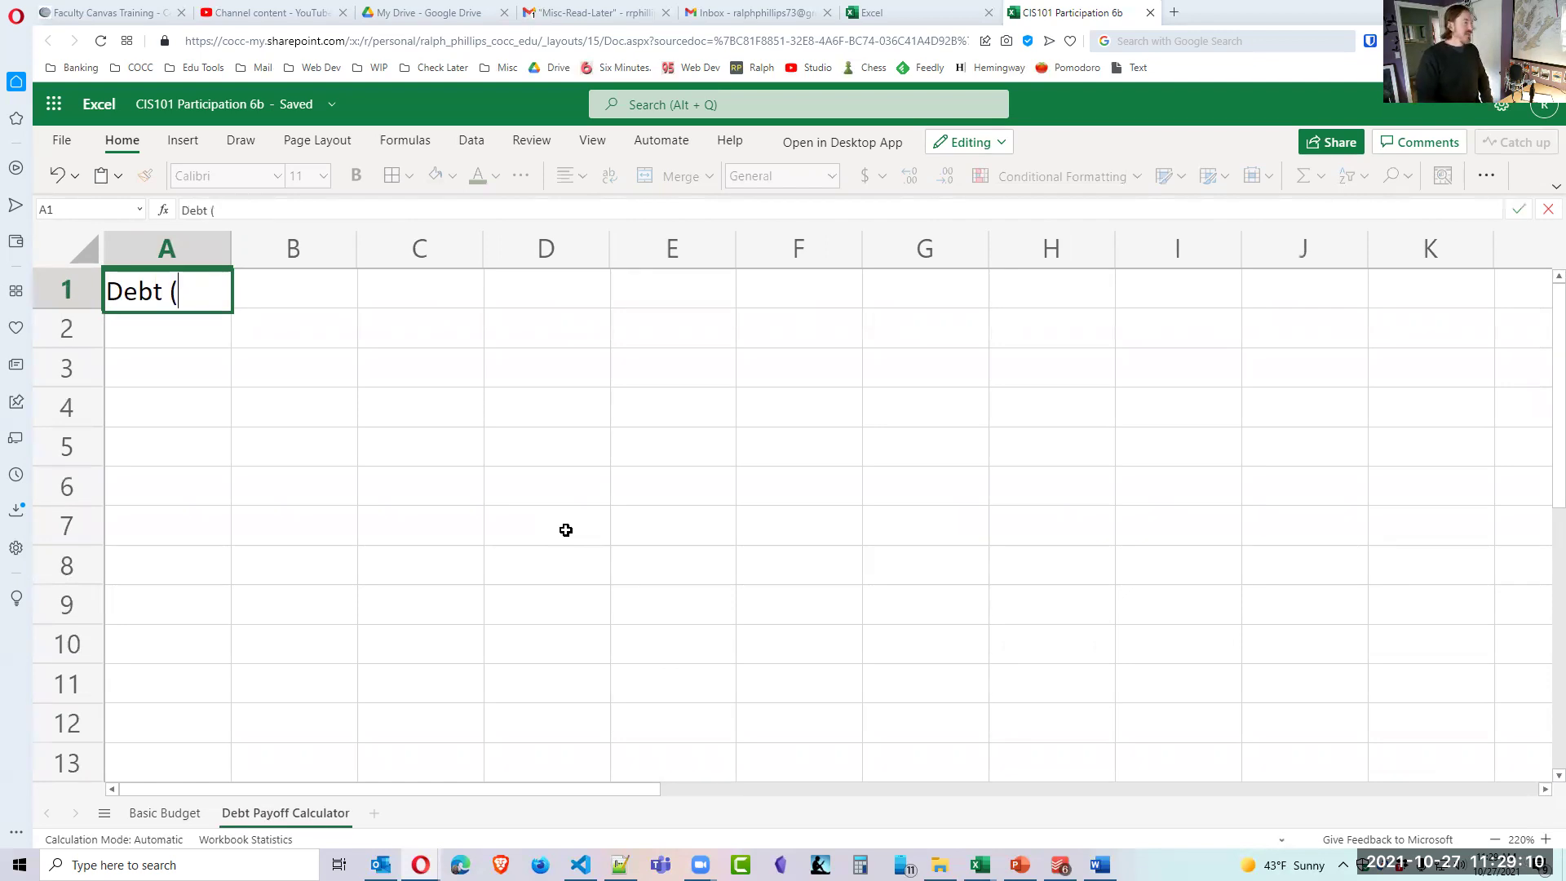
type("C")
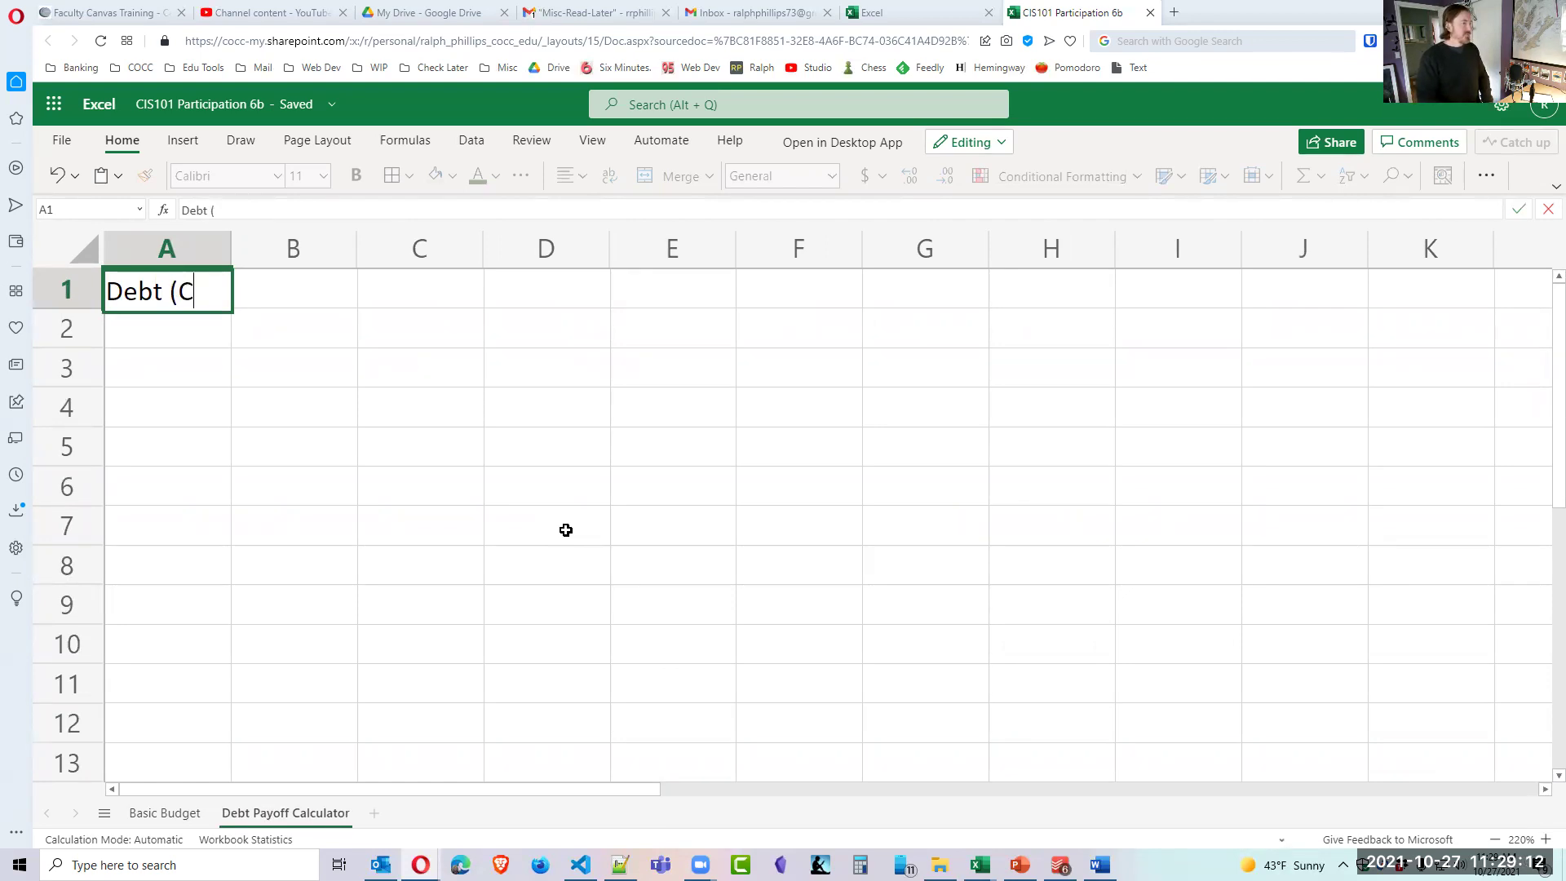
type("redit Card) Pay")
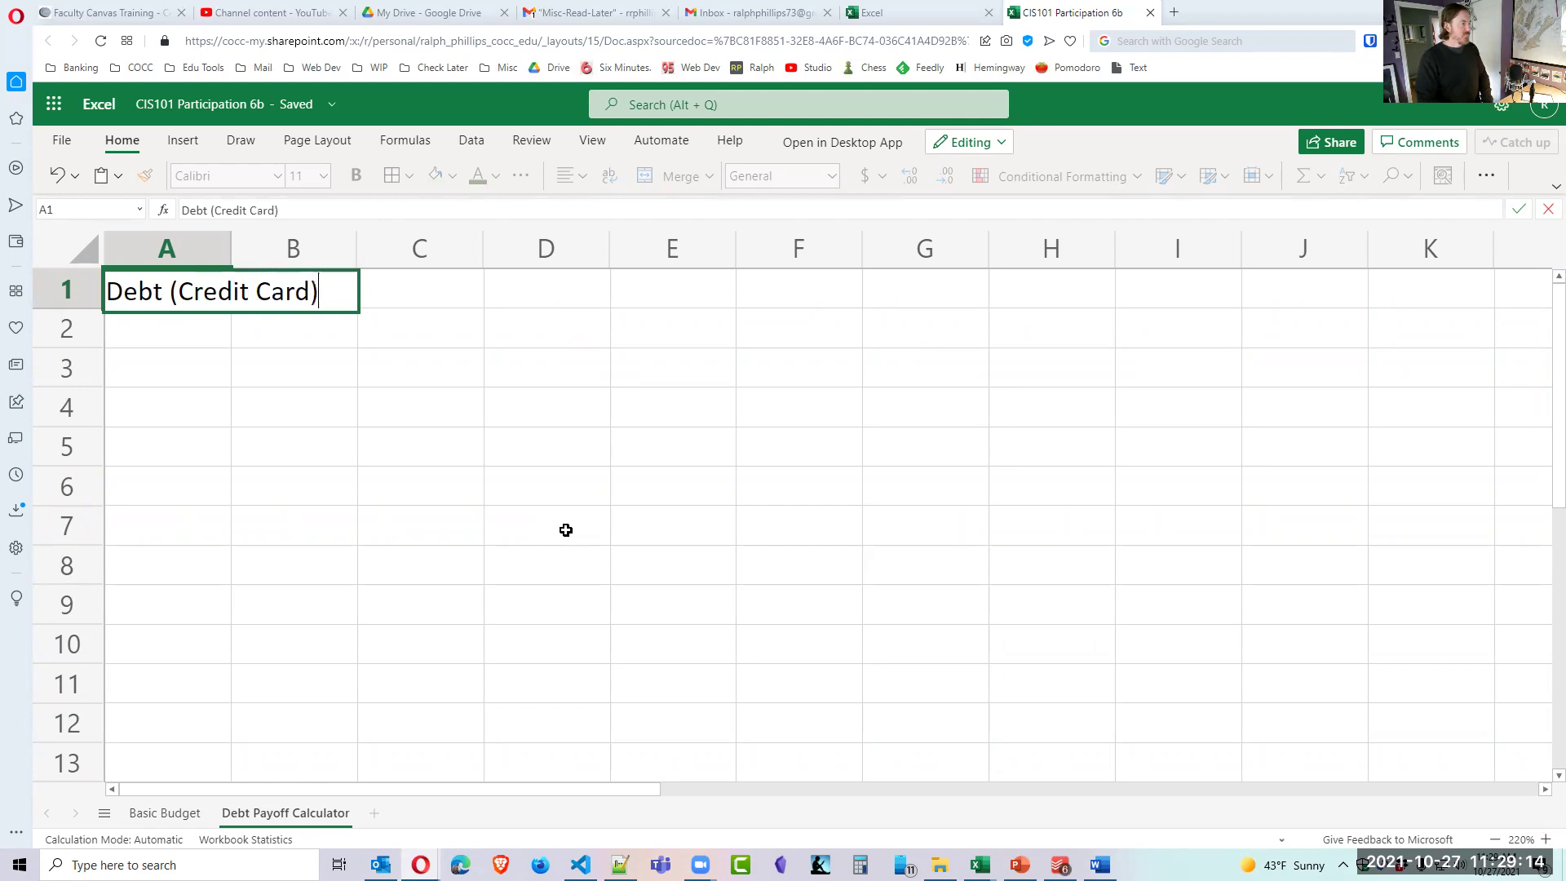
type("off ")
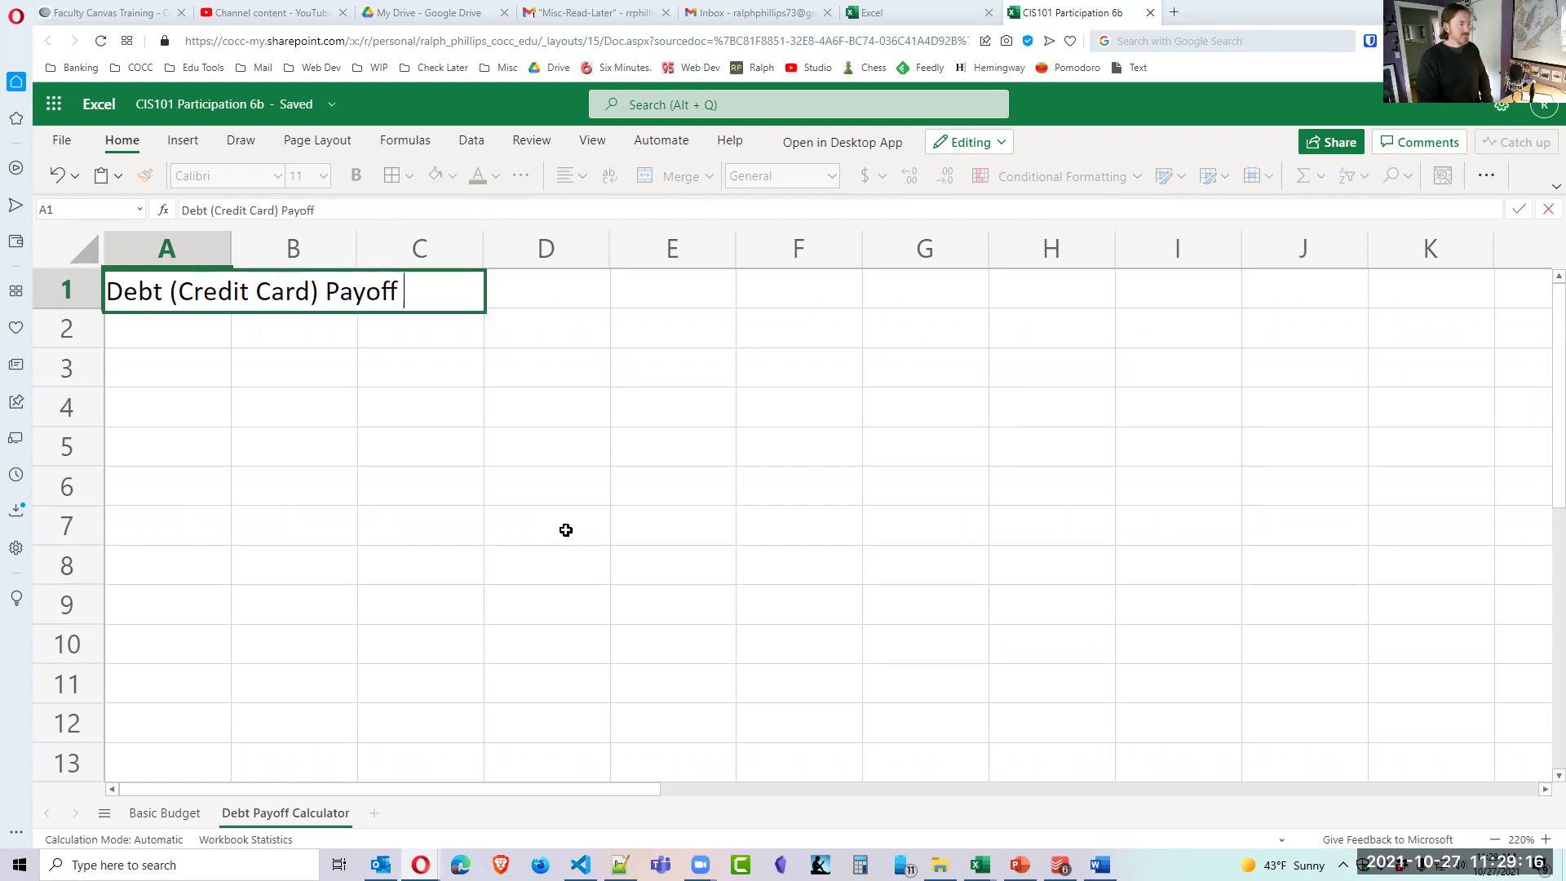
type("Calculator")
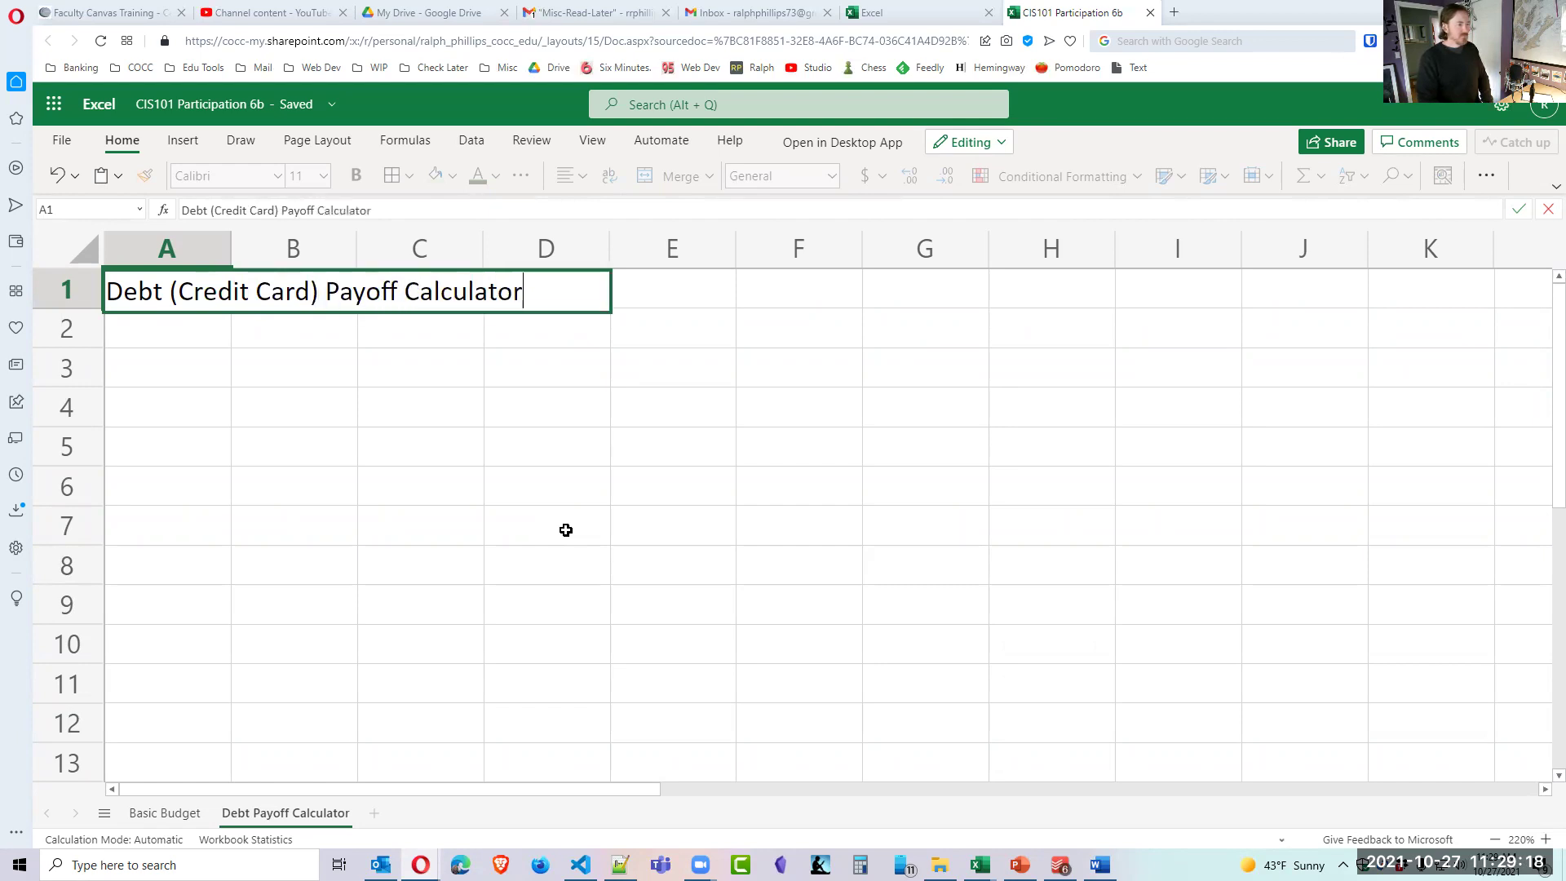
key("Return")
Merge and center the title across cells A1 to G1 and set its font size to 20.
left_click_drag(154, 290, 919, 299)
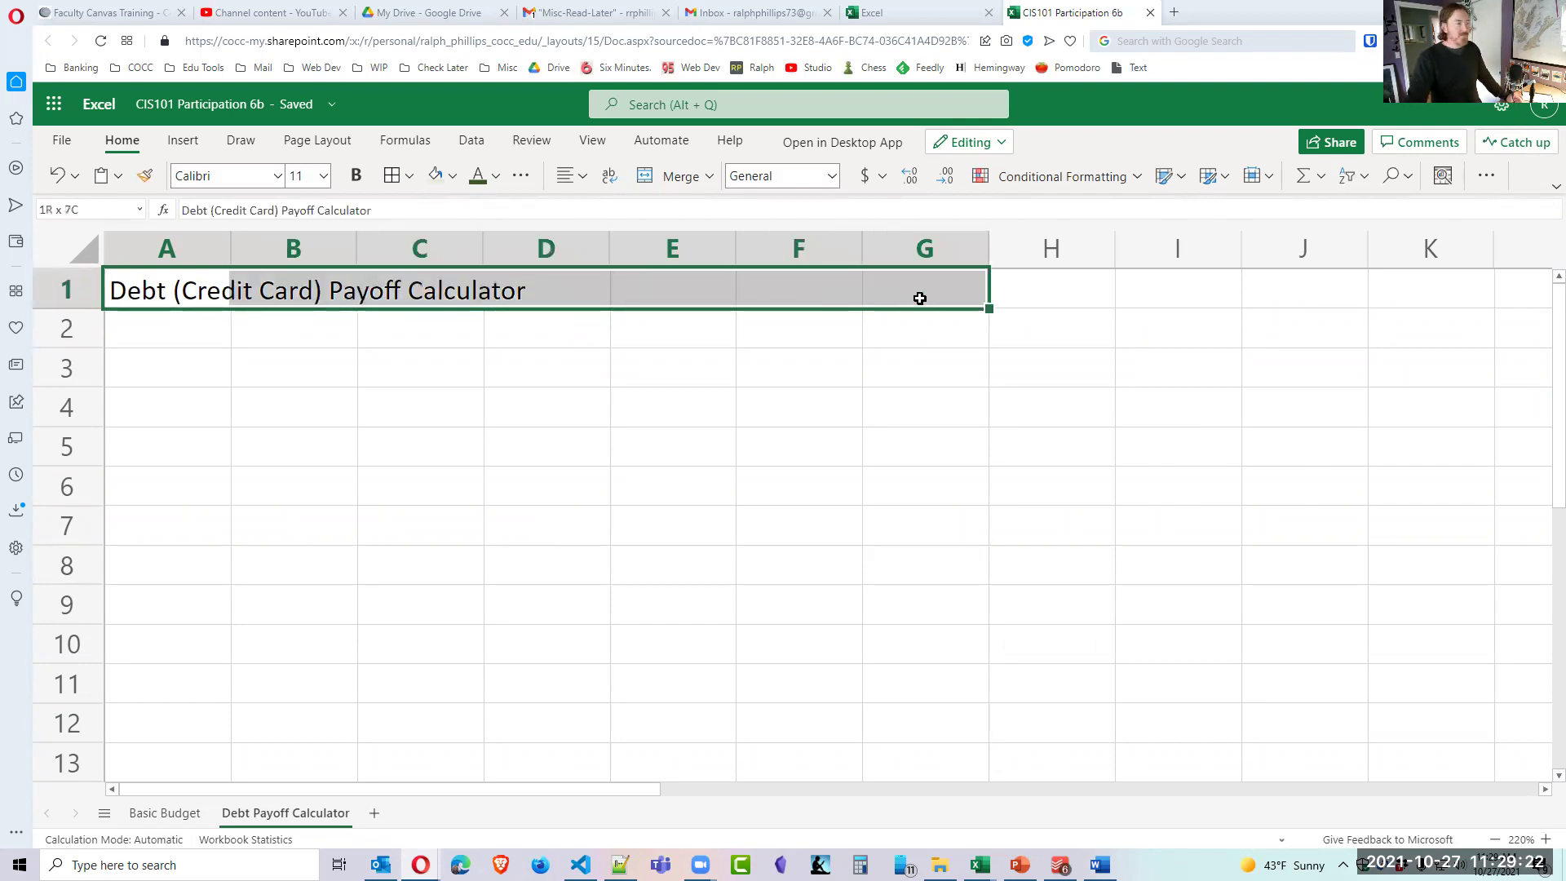
left_click(661, 176)
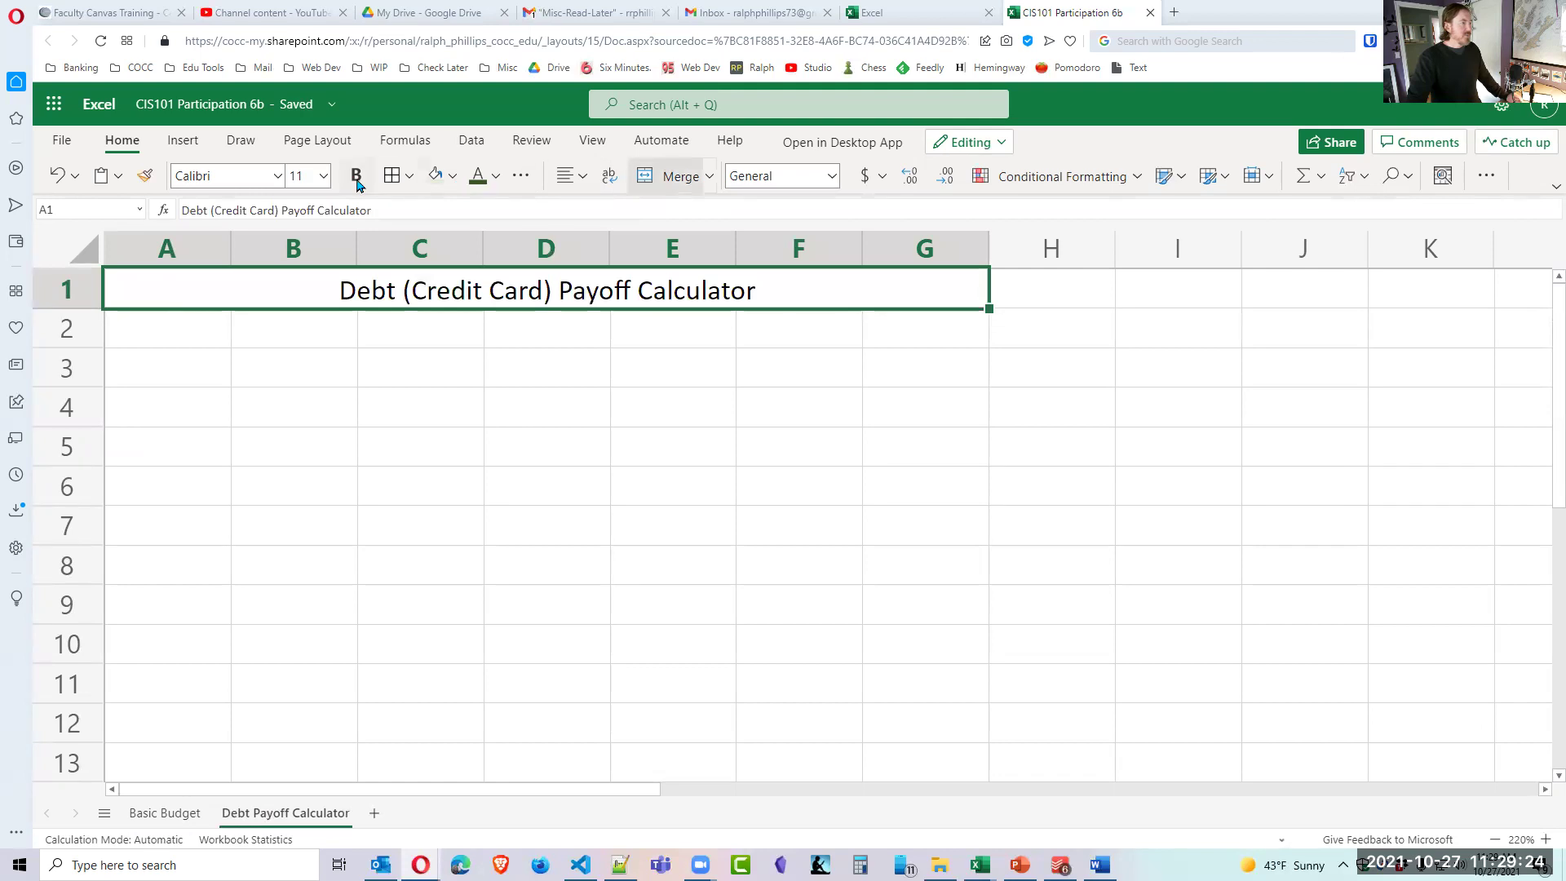
left_click(323, 177)
left_click(321, 419)
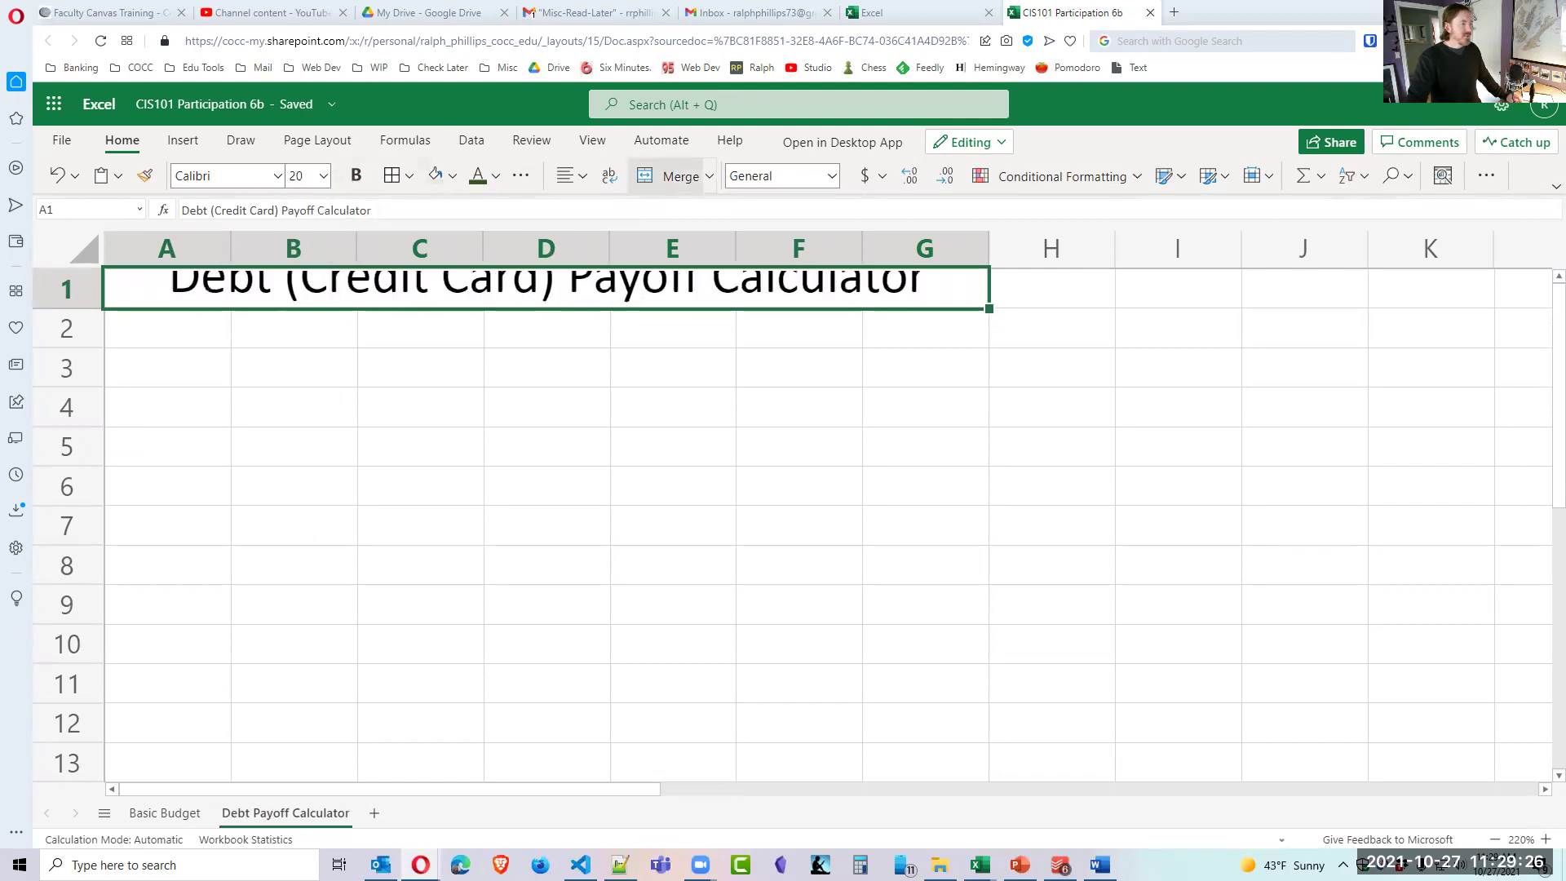
Give the merged title cell the lightest orange theme font color and the darkest orange-brown theme fill.
left_click(495, 177)
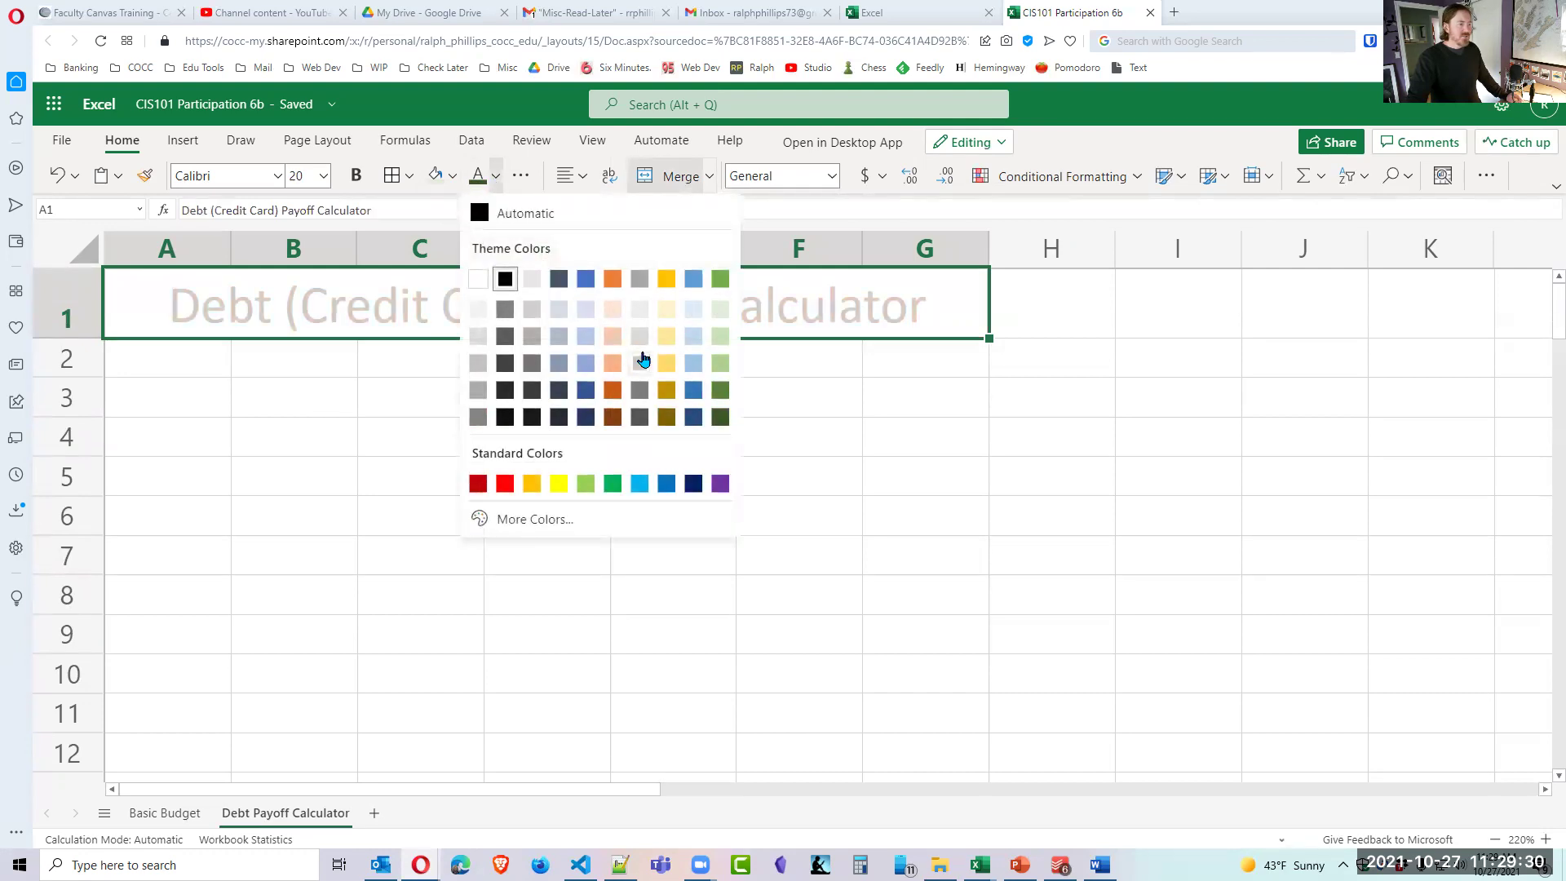
left_click(612, 311)
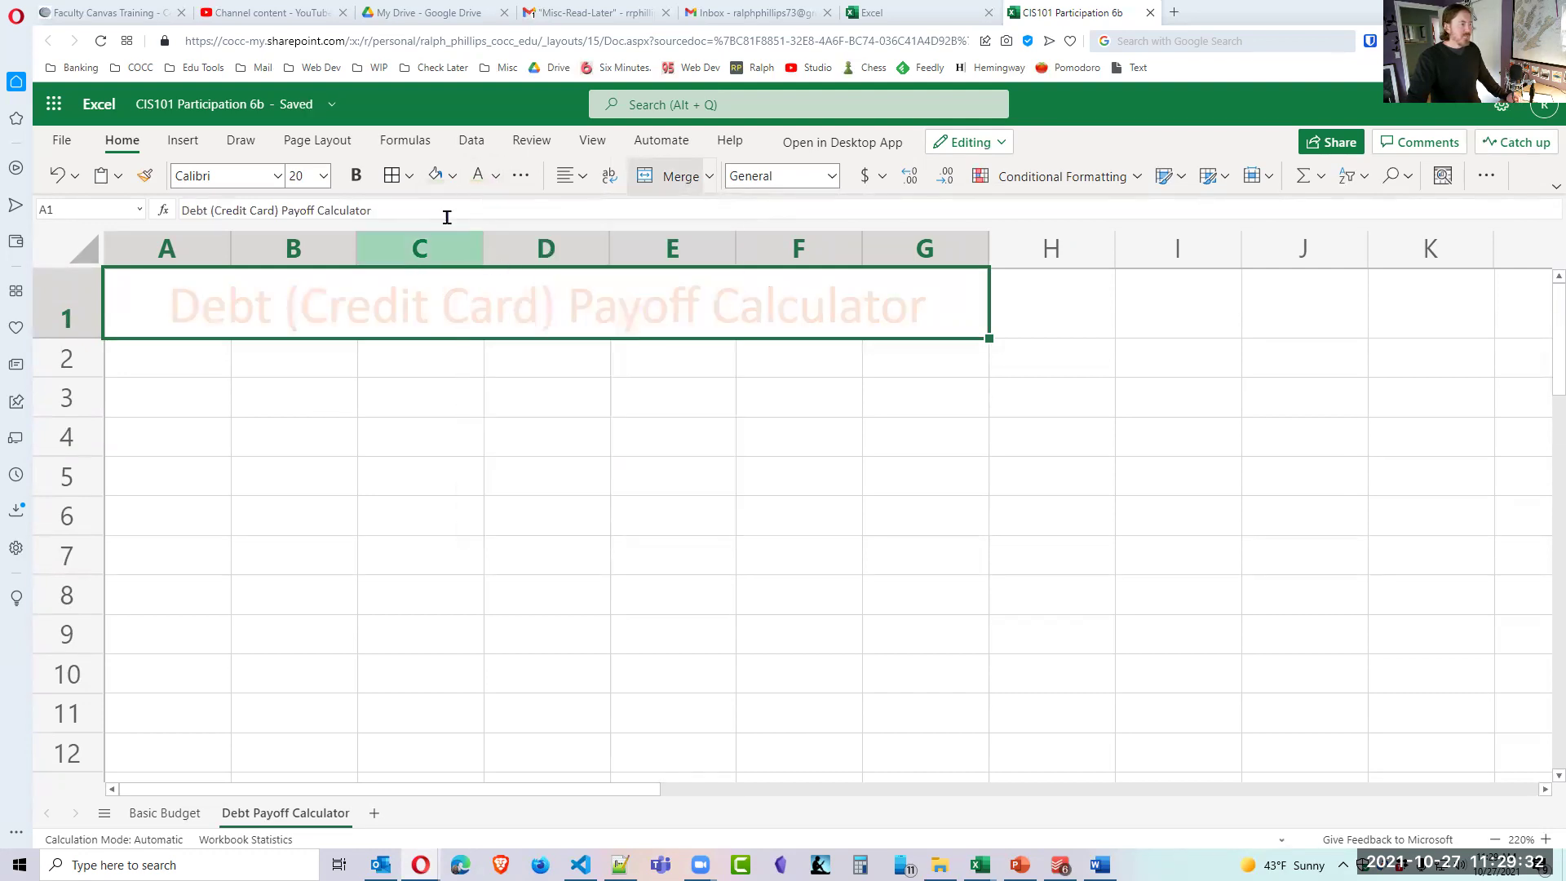
left_click(452, 175)
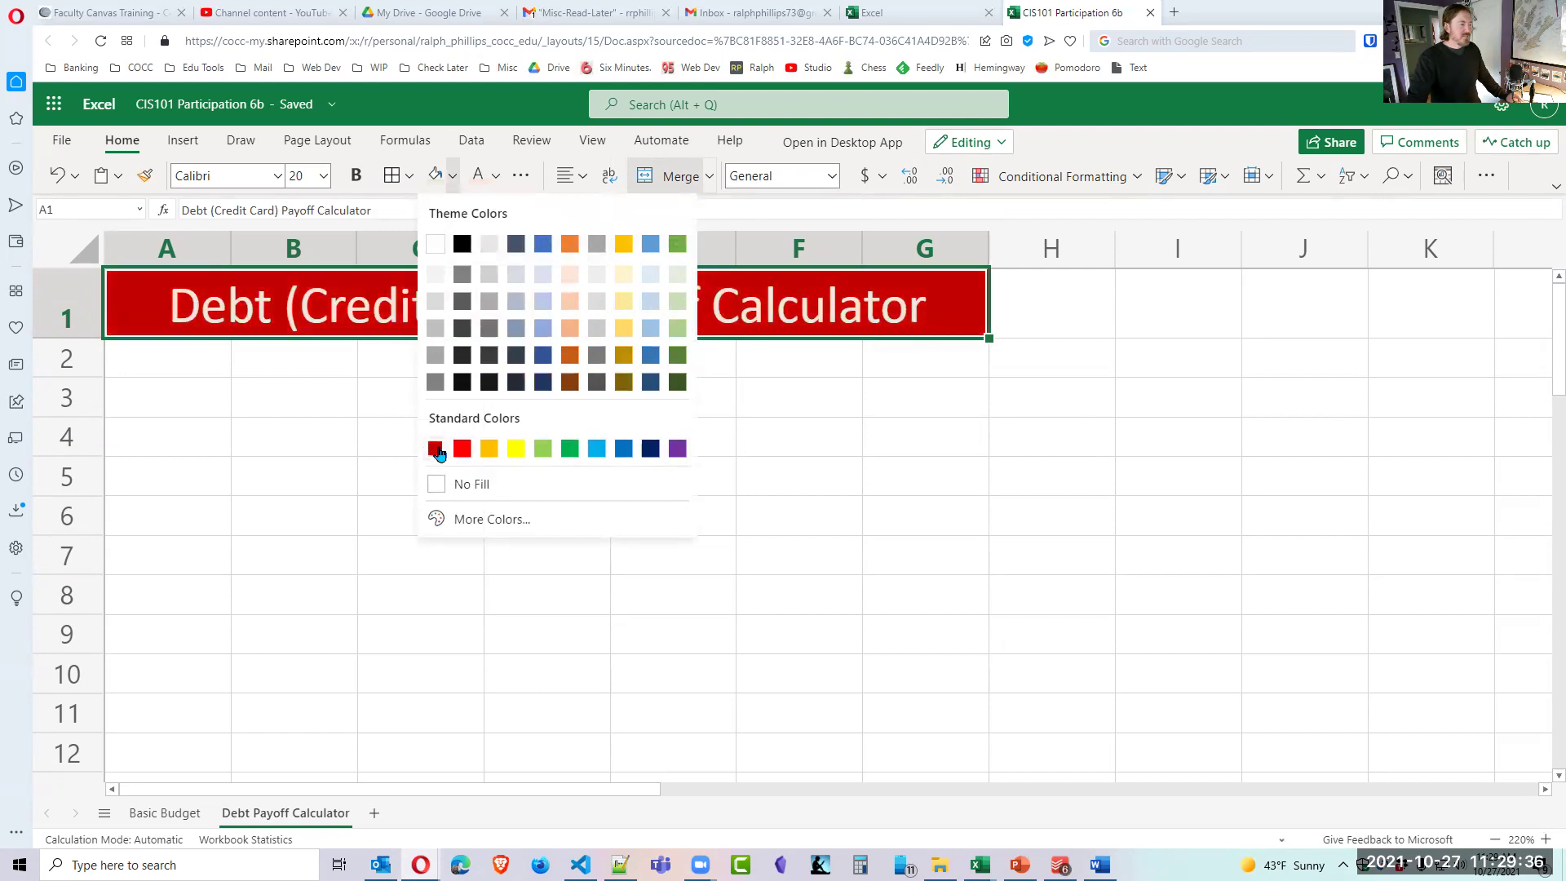
left_click(569, 381)
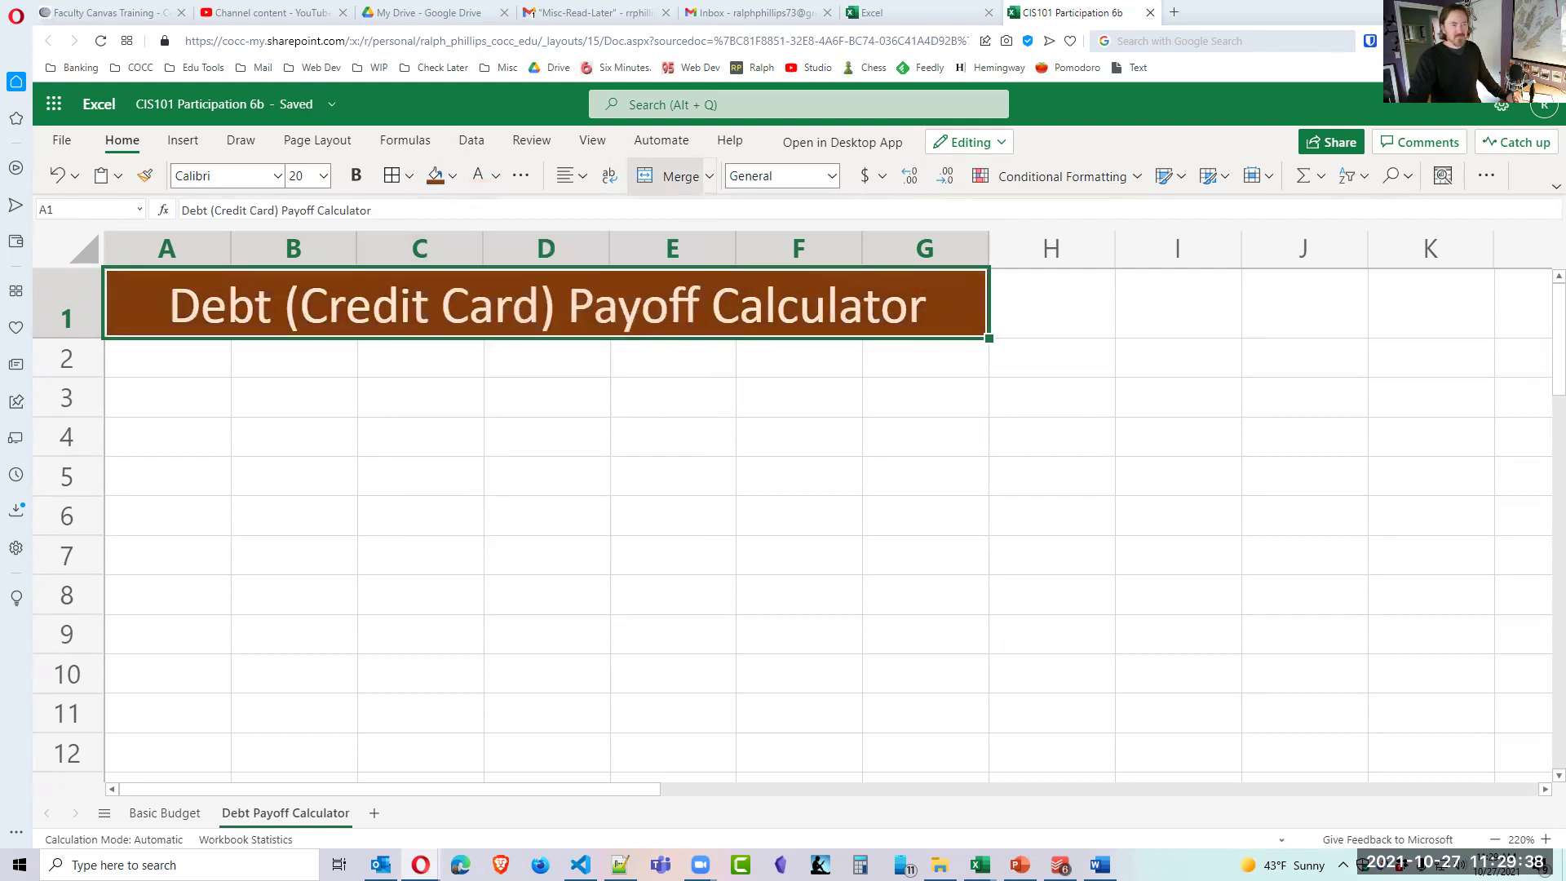
Widen column A of the Debt Payoff Calculator worksheet to nearly three times its default width.
left_click(563, 392)
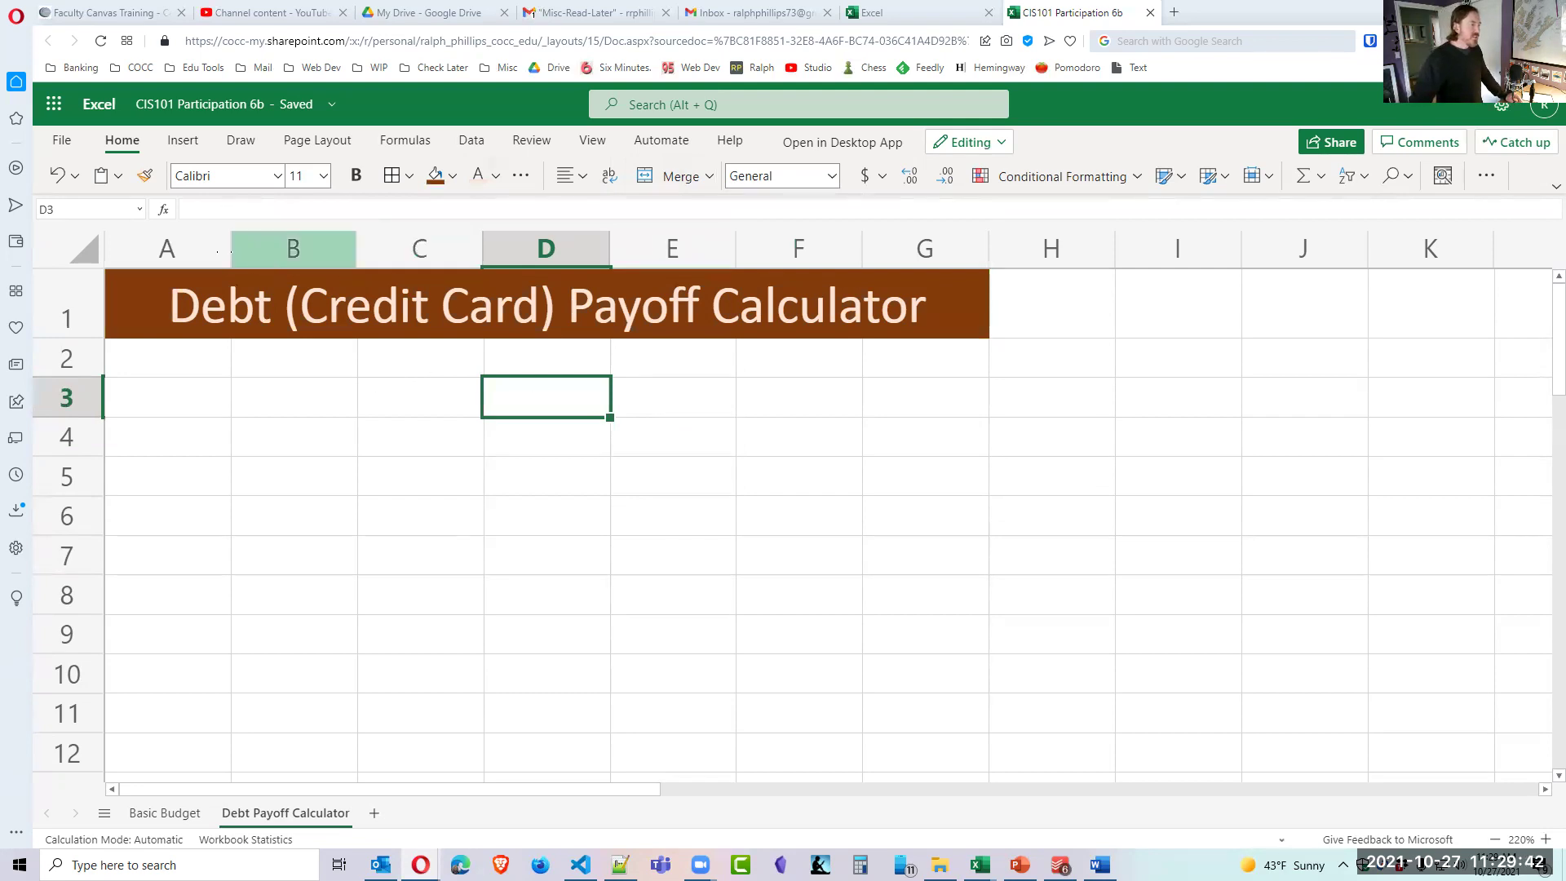
left_click_drag(231, 252, 445, 255)
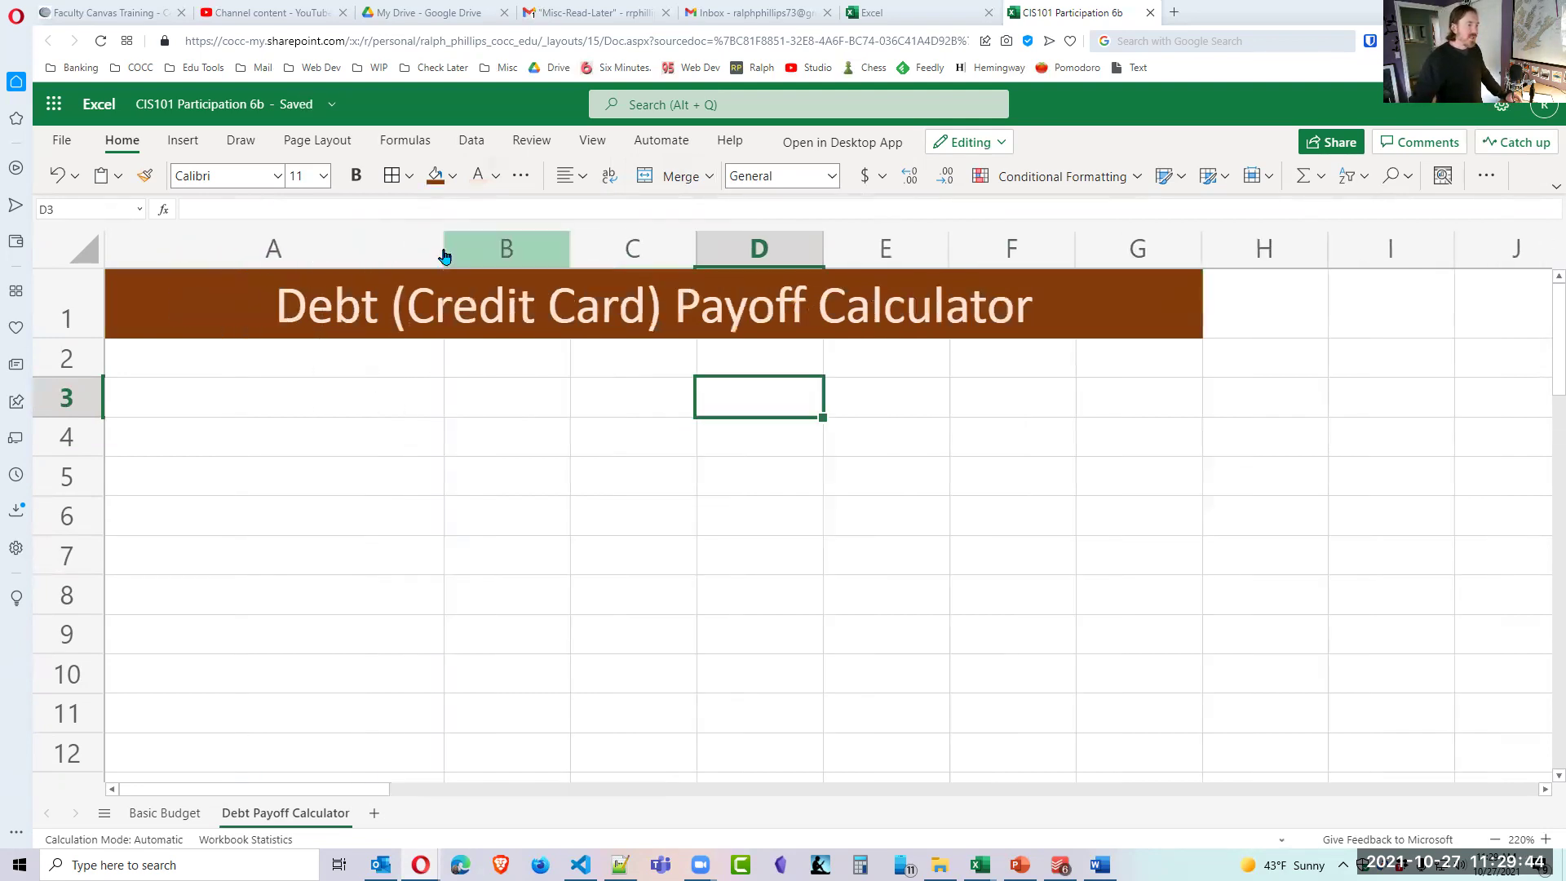
left_click(374, 500)
left_click(328, 360)
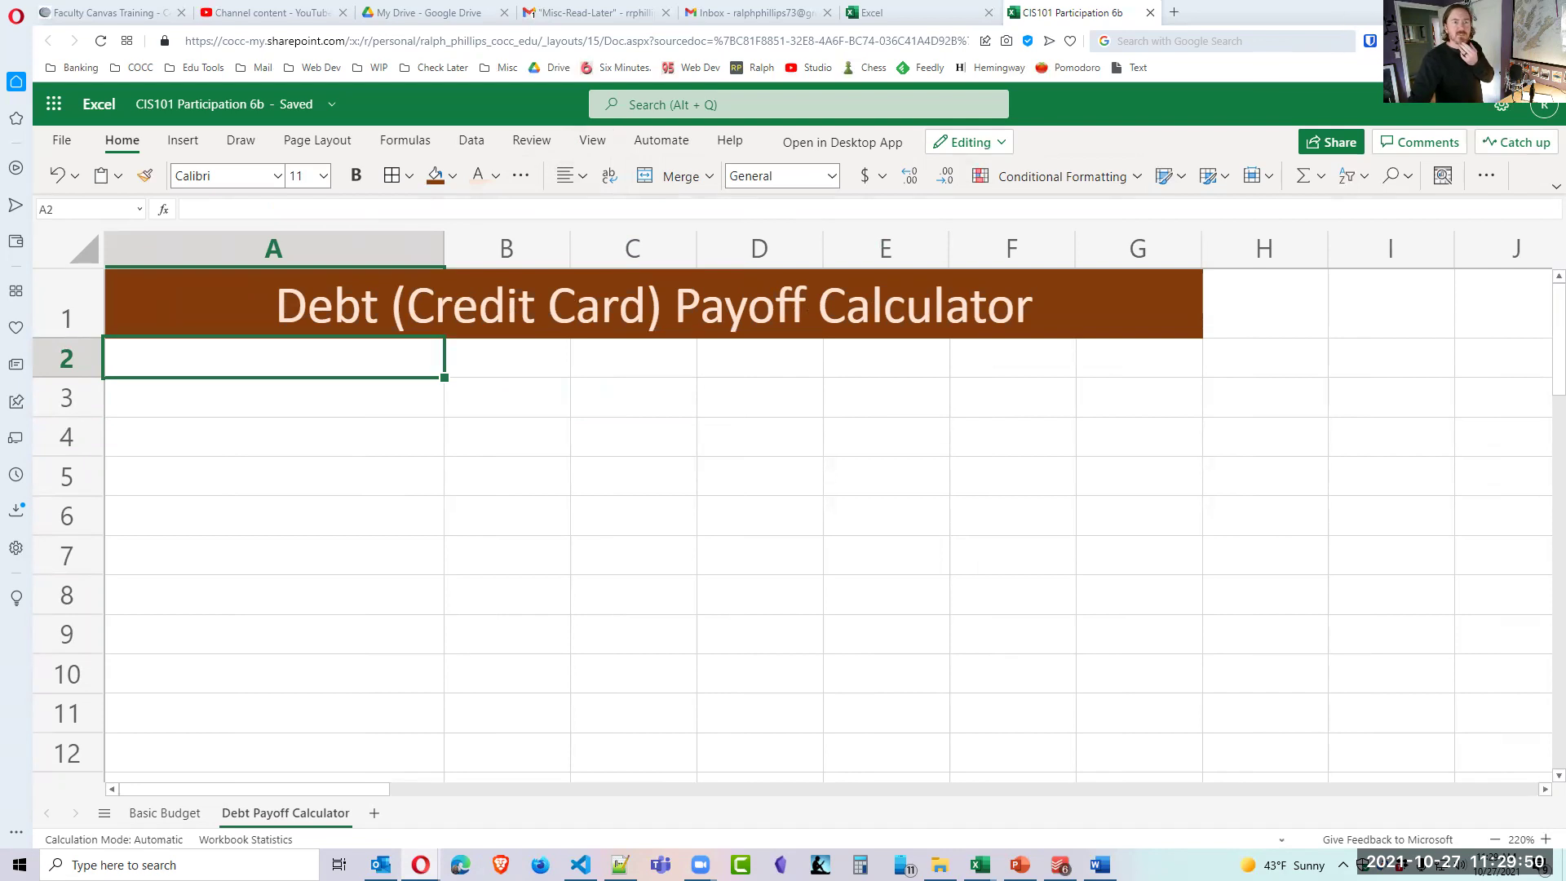
Search the web for "median credit card debt" in a new browser tab.
double_click(1371, 18)
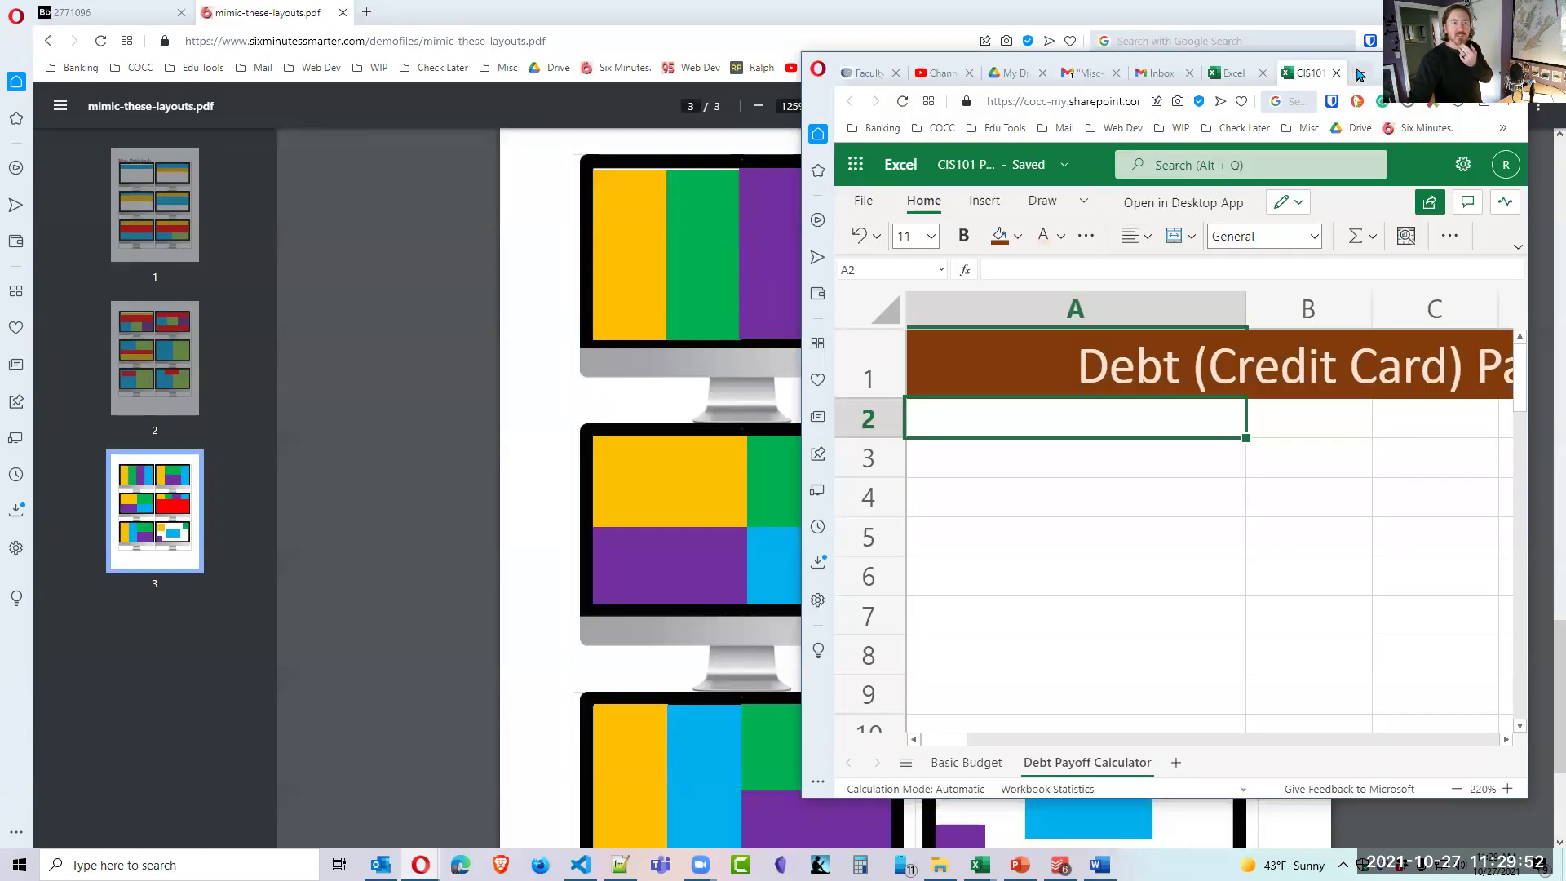
left_click(1298, 77)
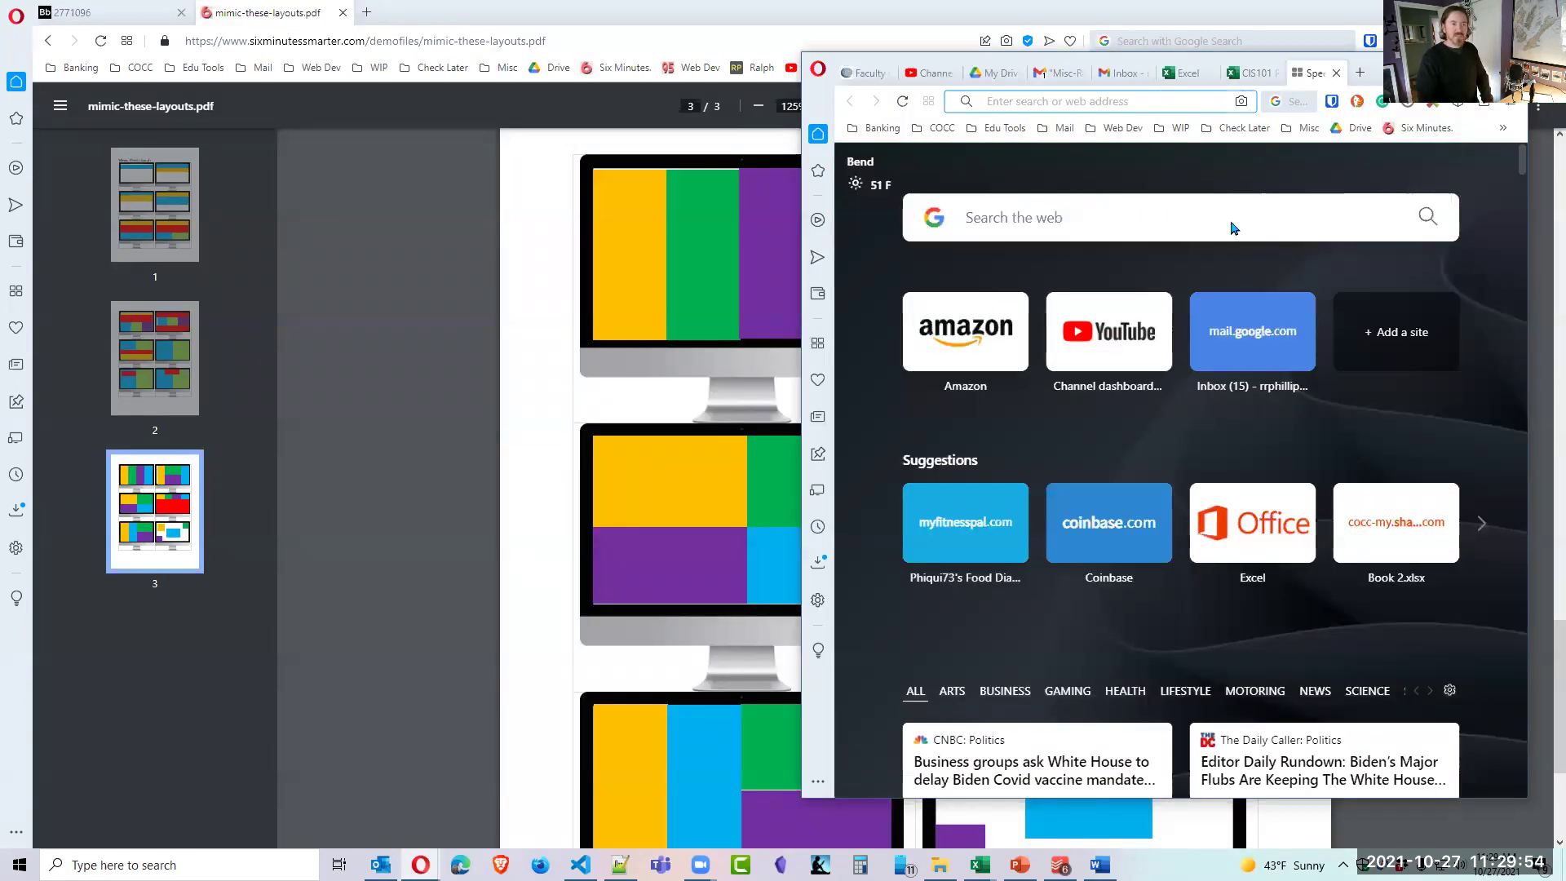
type("average credit card")
key("BackSpace")
key("BackSpace")
key("BackSpace")
key("BackSpace")
key("BackSpace")
key("BackSpace")
key("BackSpace")
key("BackSpace")
key("BackSpace")
key("BackSpace")
key("BackSpace")
key("BackSpace")
key("BackSpace")
key("BackSpace")
key("BackSpace")
key("BackSpace")
key("BackSpace")
key("BackSpace")
key("BackSpace")
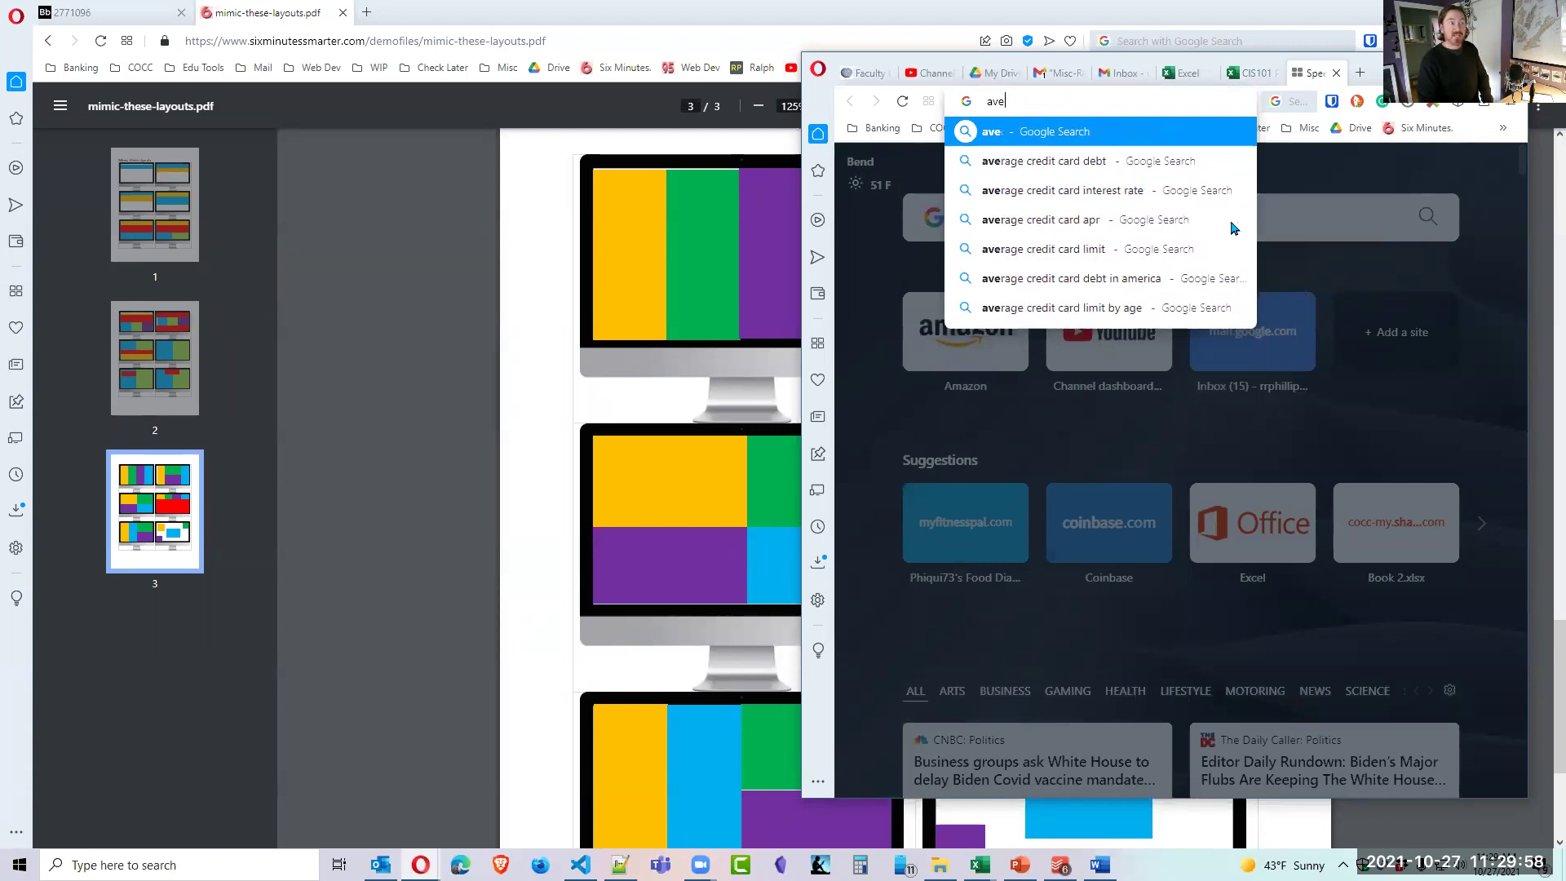
type("median cr")
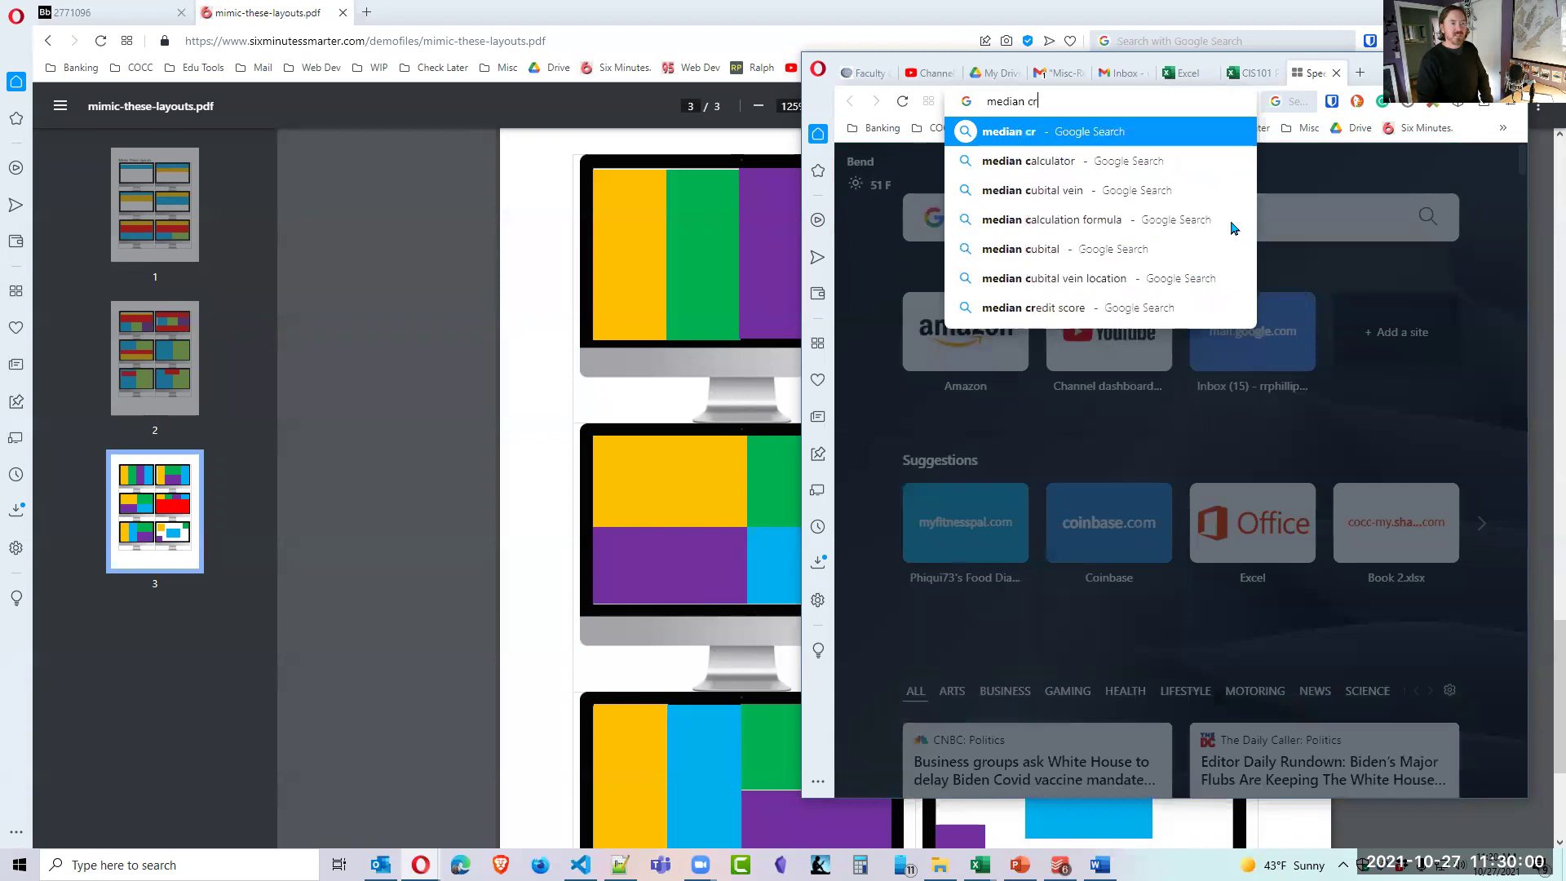
type("edit card debt")
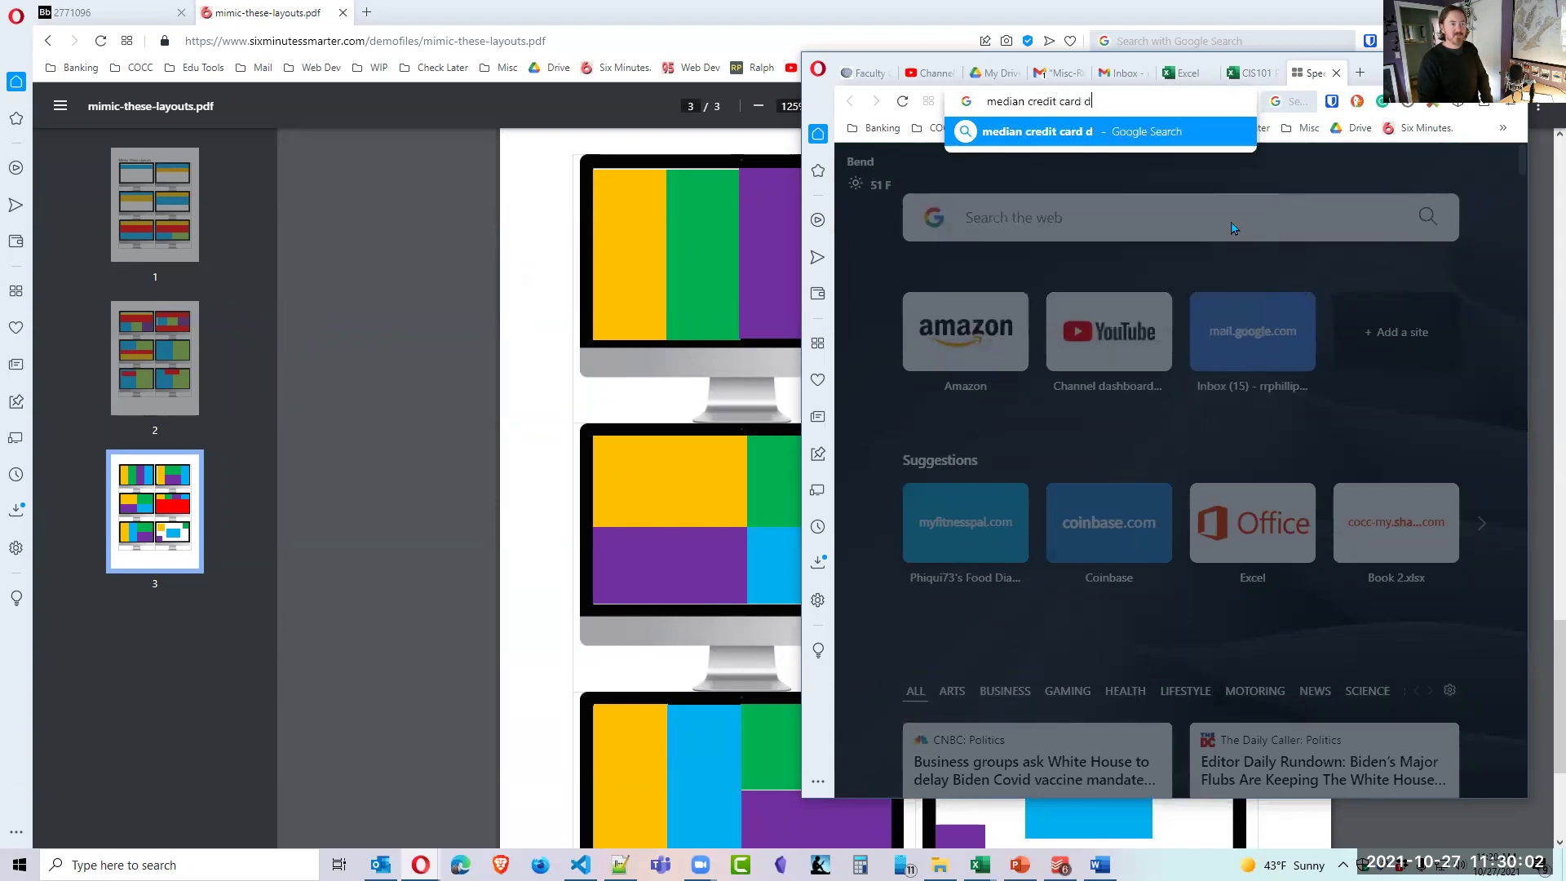
key("Return")
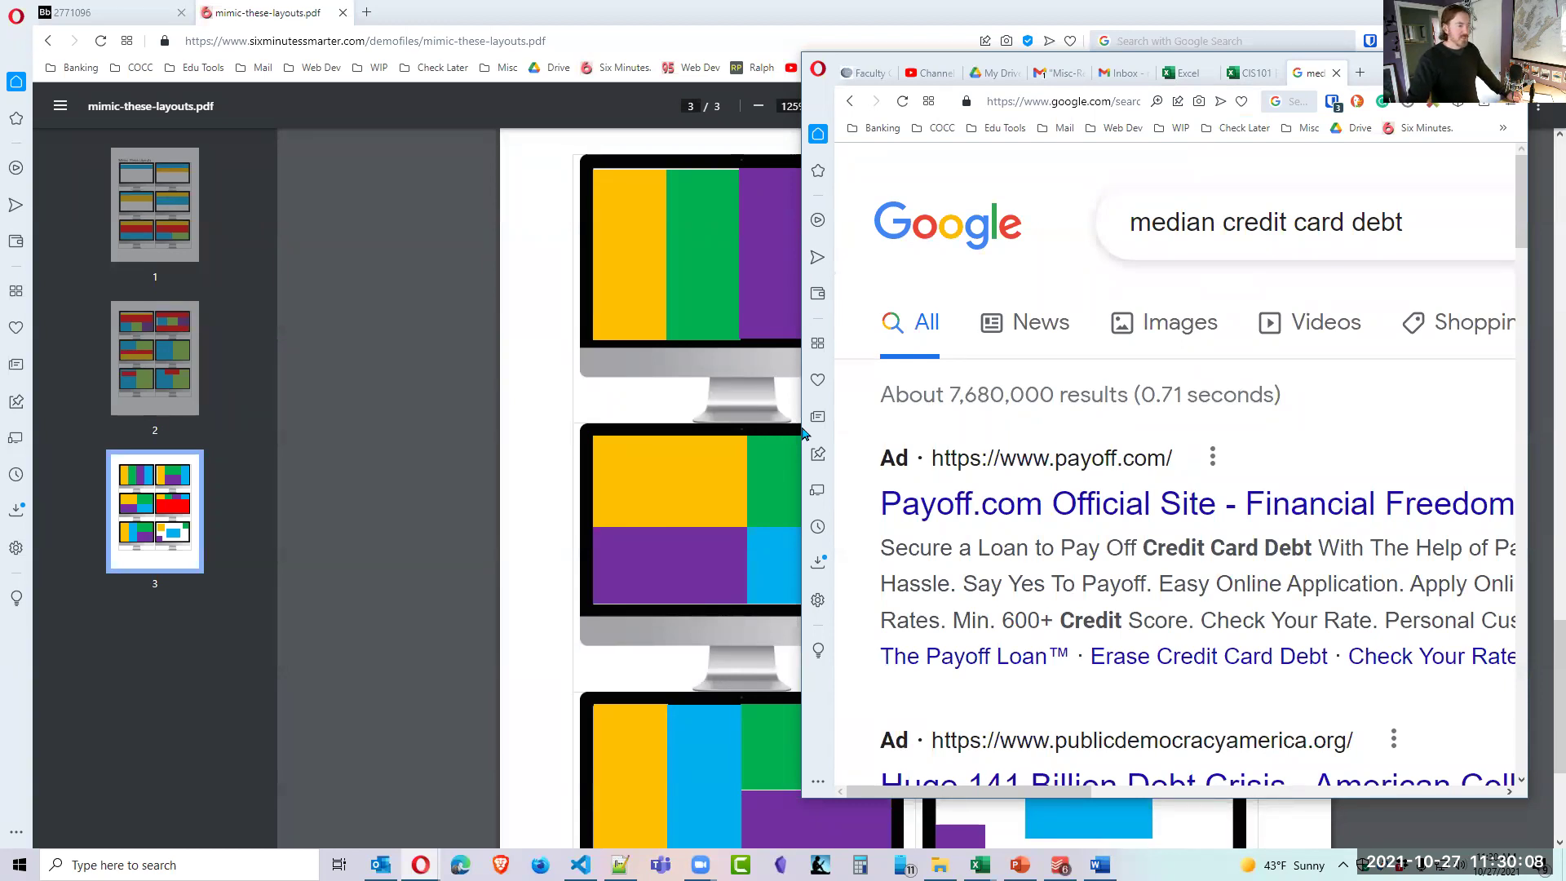
Open ValuePenguin's article on average credit card debt in America and examine its median, average and key debt figures.
left_click_drag(802, 432, 209, 432)
scroll(750, 522, "down", 2)
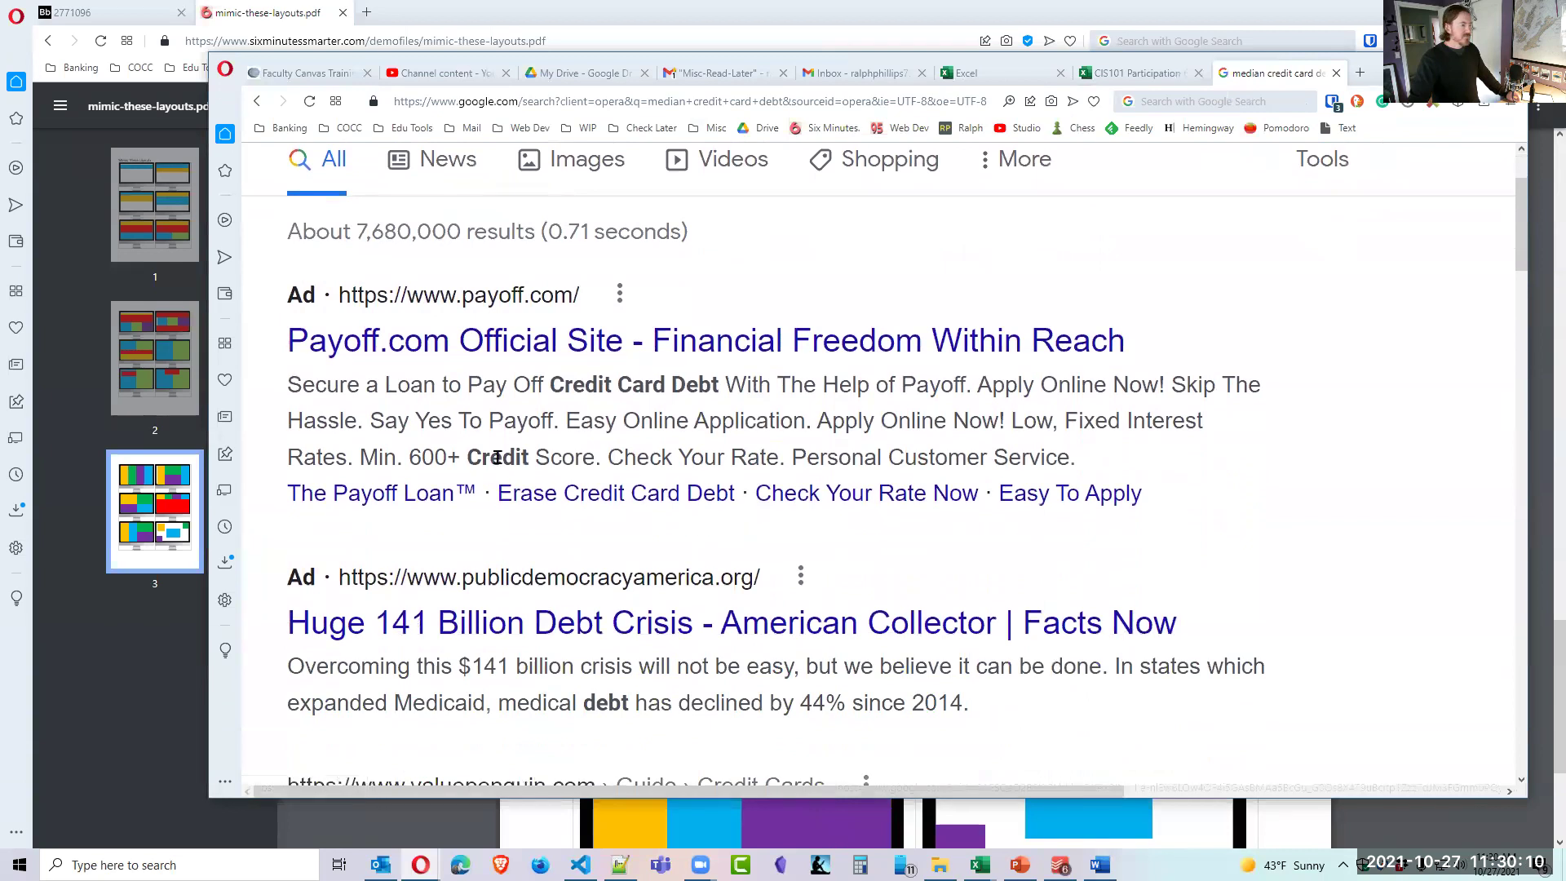
scroll(571, 506, "down", 2)
scroll(665, 624, "down", 3)
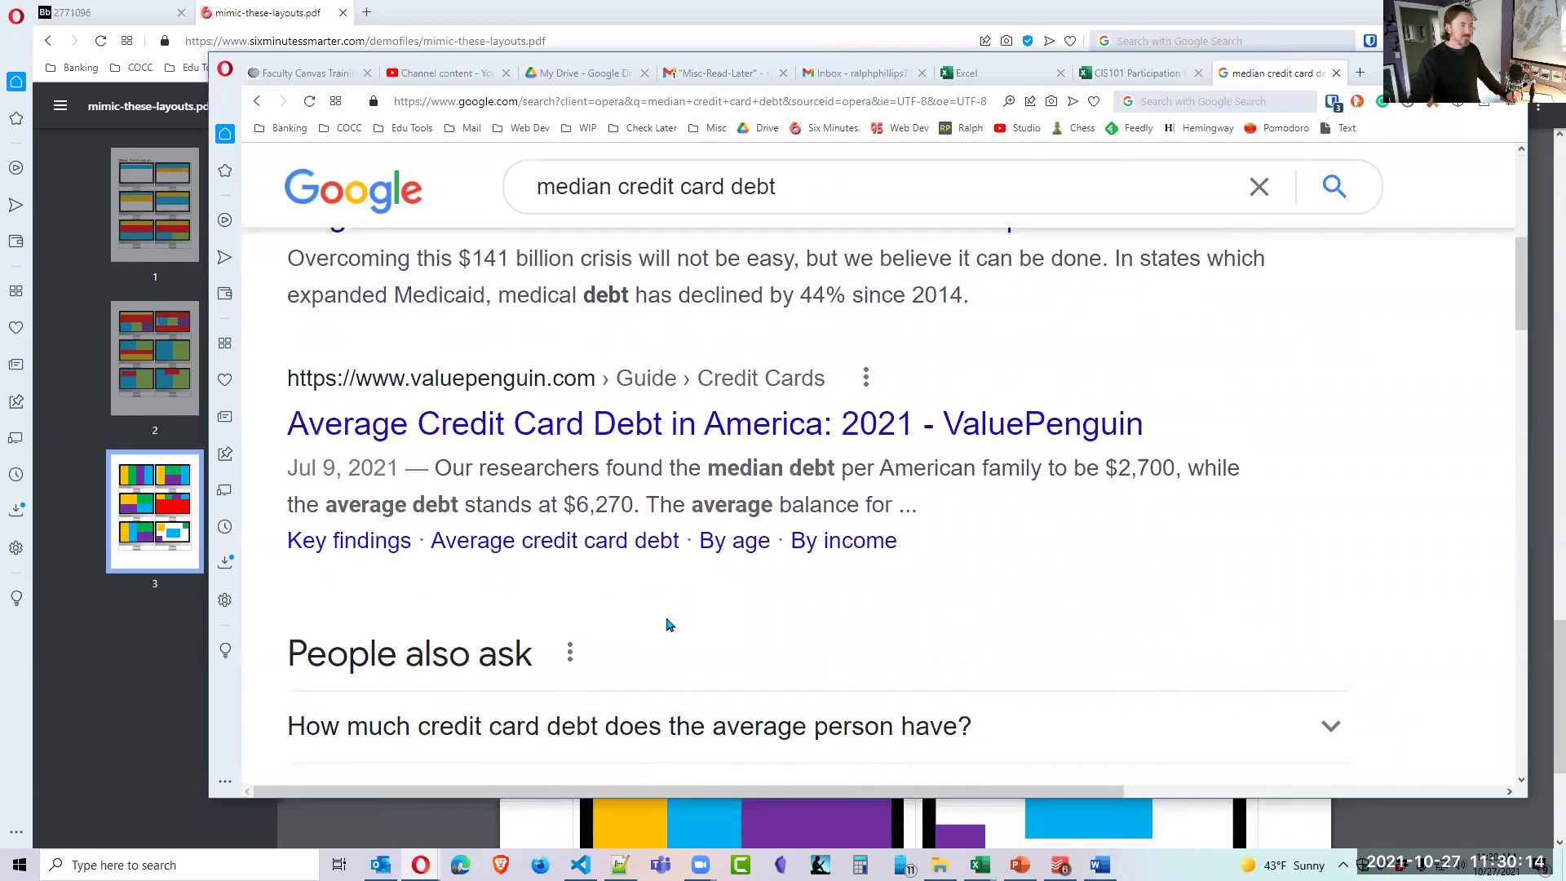
left_click(542, 437)
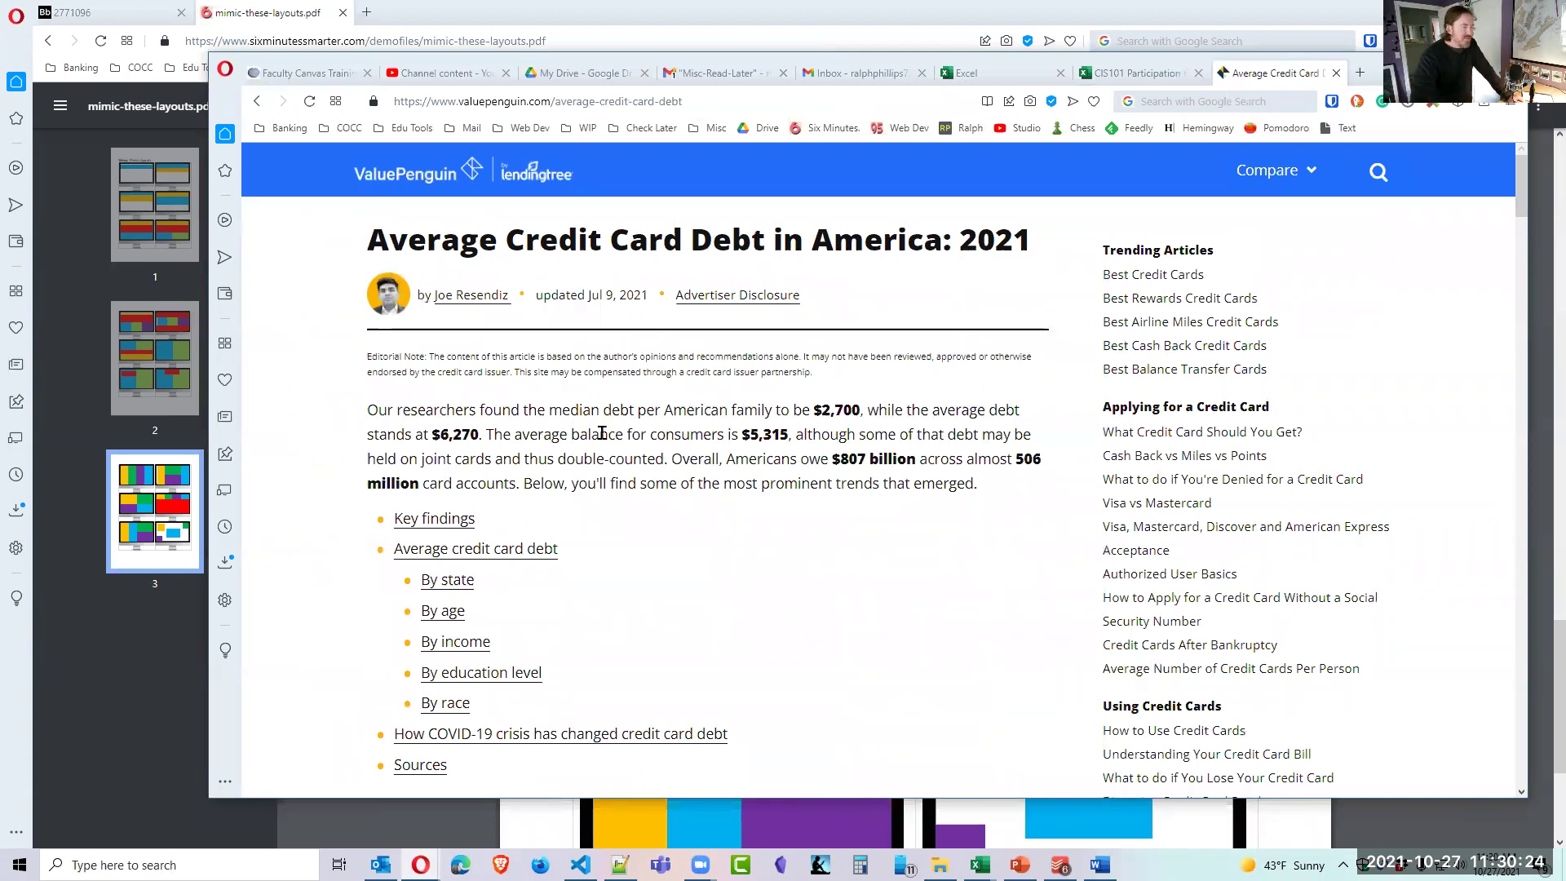
left_click_drag(548, 414, 883, 416)
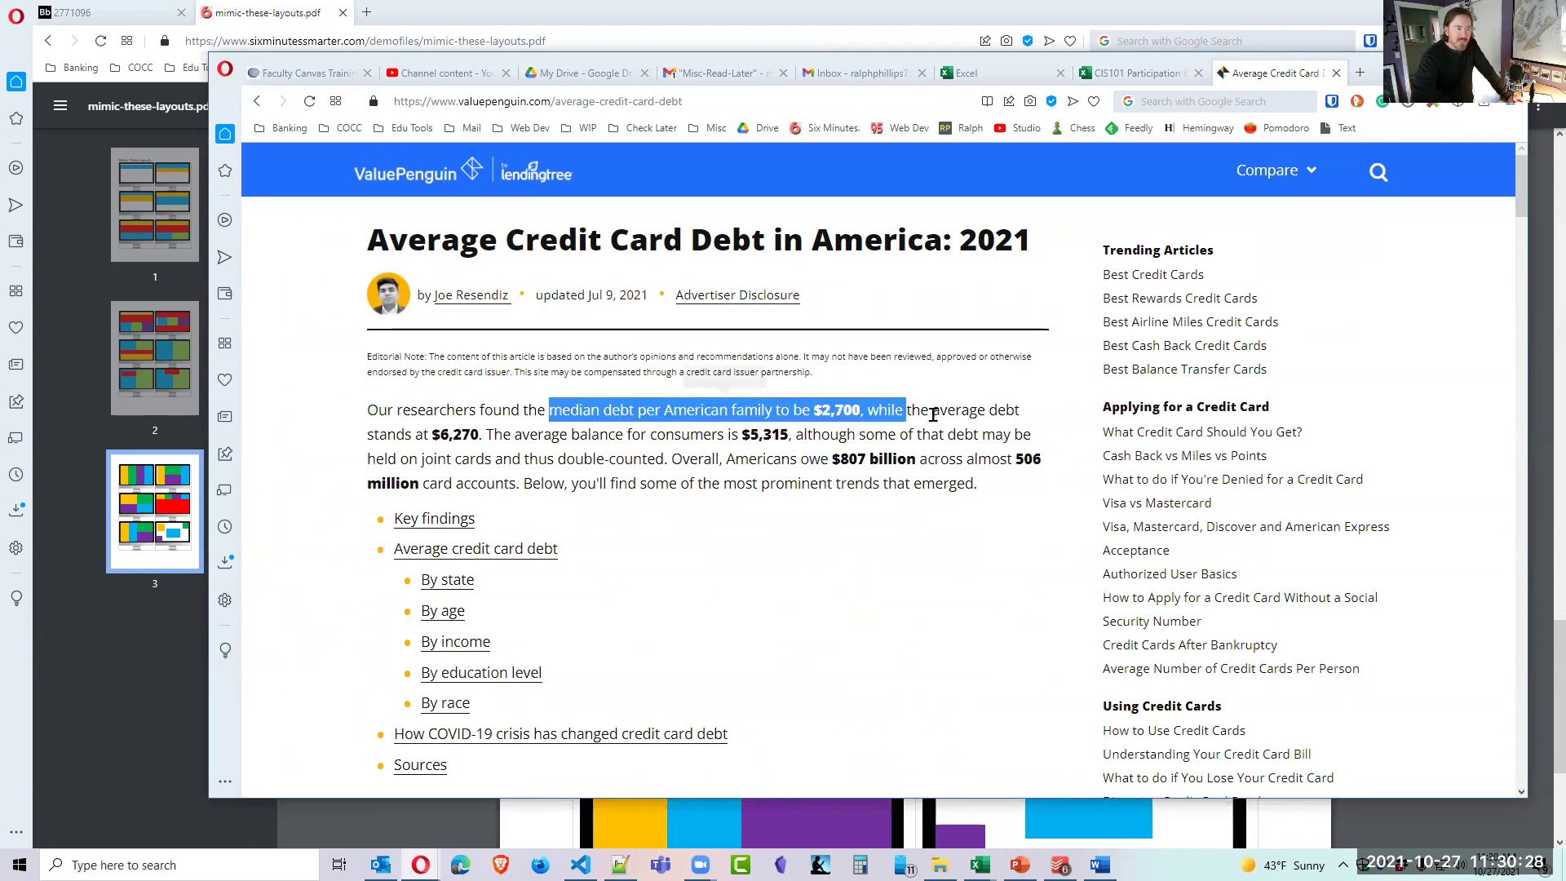
left_click(906, 415)
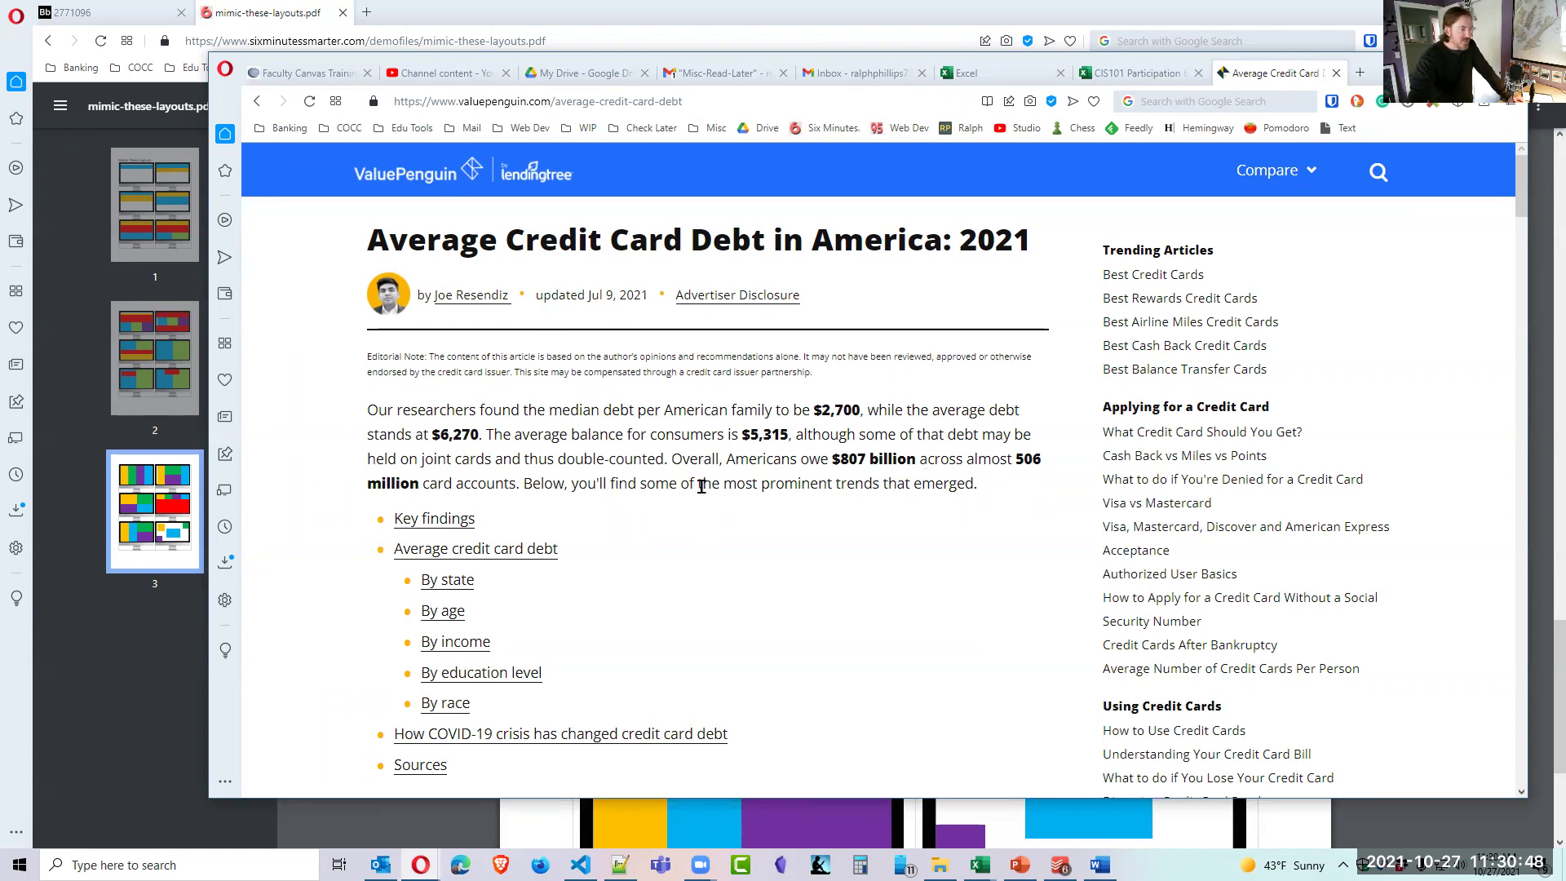
scroll(707, 495, "down", 6)
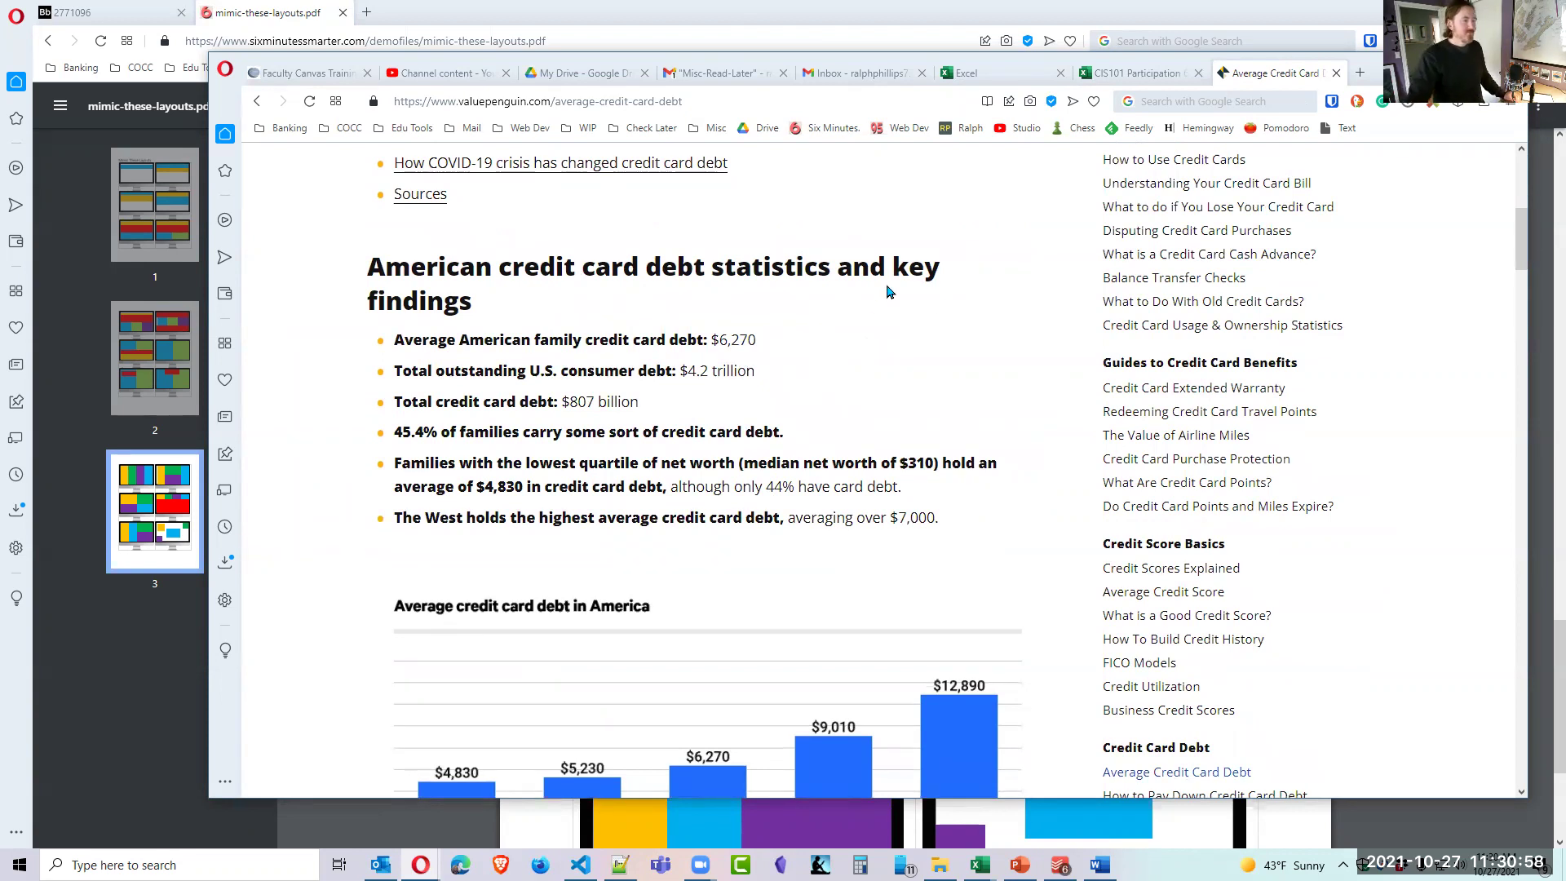
Return to the CIS101 Participation 6b workbook and enter the label "Credit Card Debt" in A2 with 6200 in B2.
left_click(1140, 73)
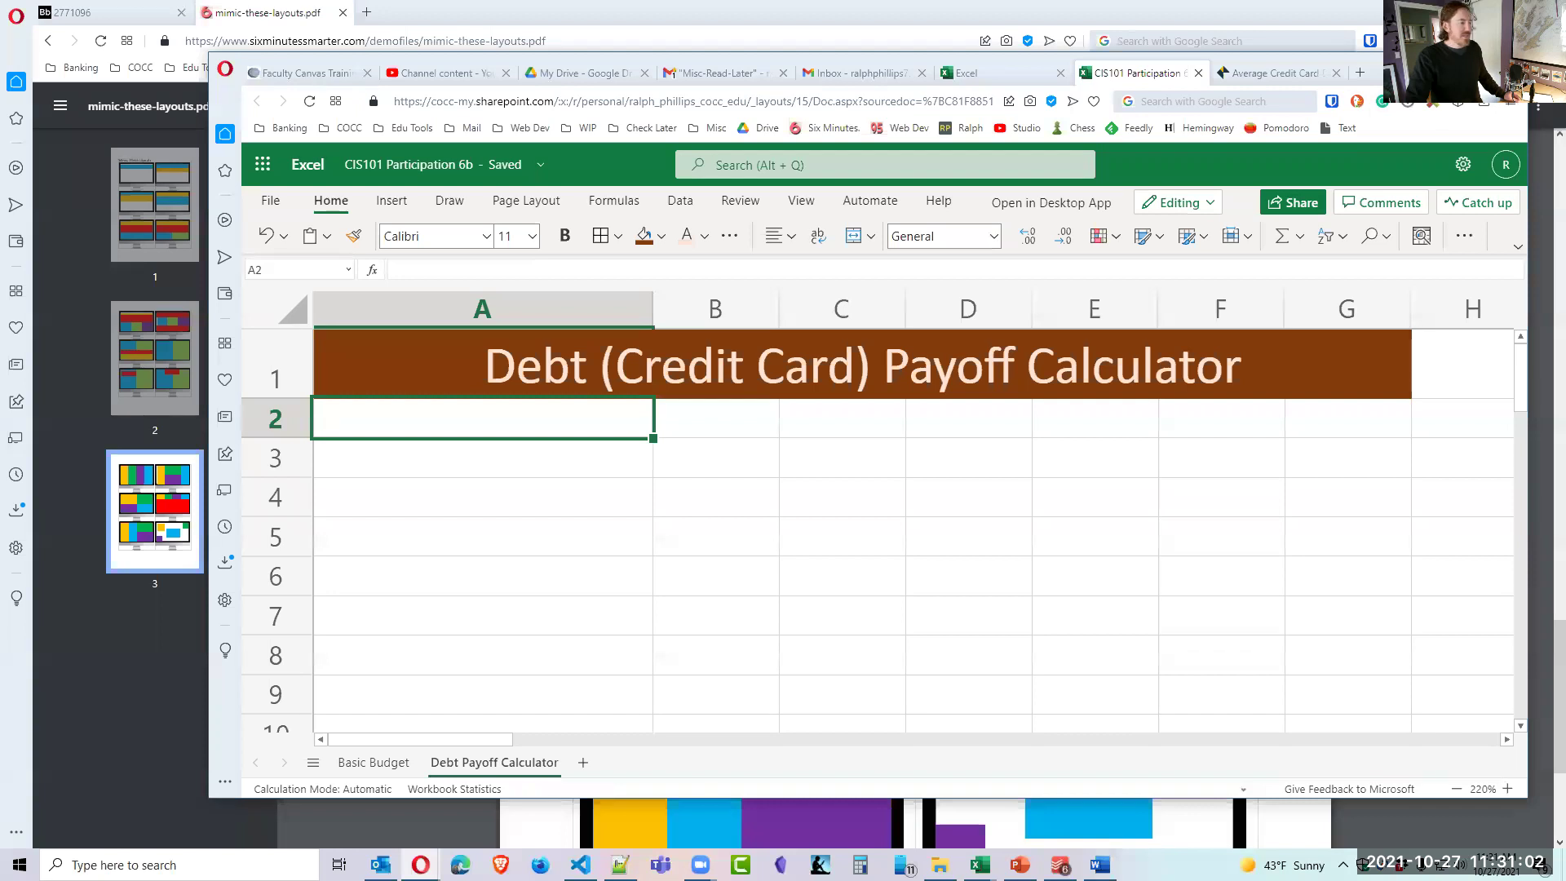
left_click(1471, 66)
left_click(633, 554)
left_click(367, 440)
left_click(345, 366)
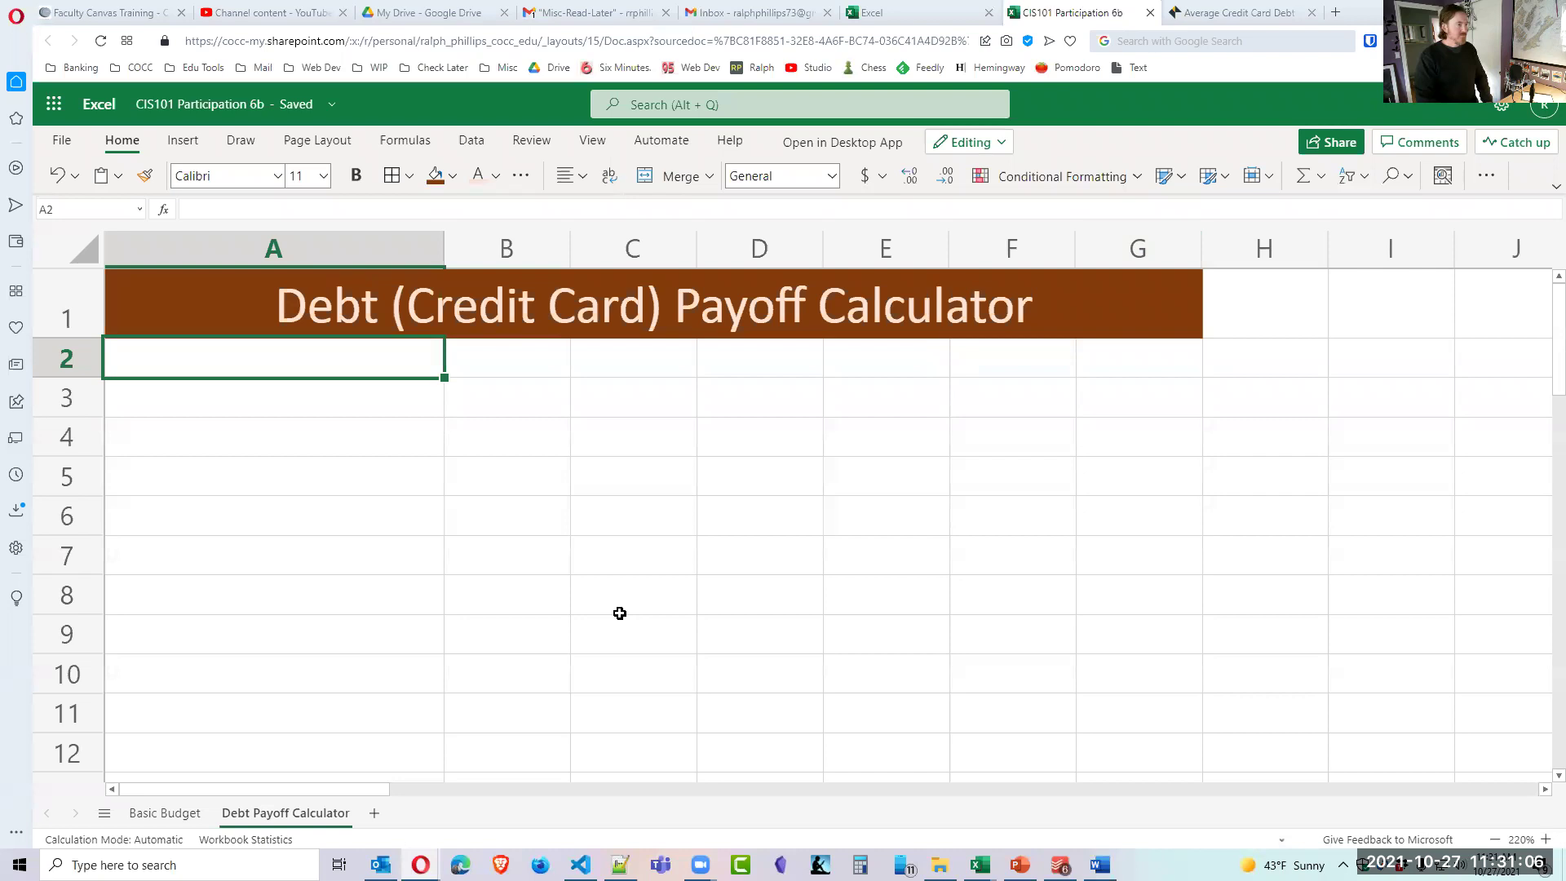
type("Credit Card Debt")
key("Tab")
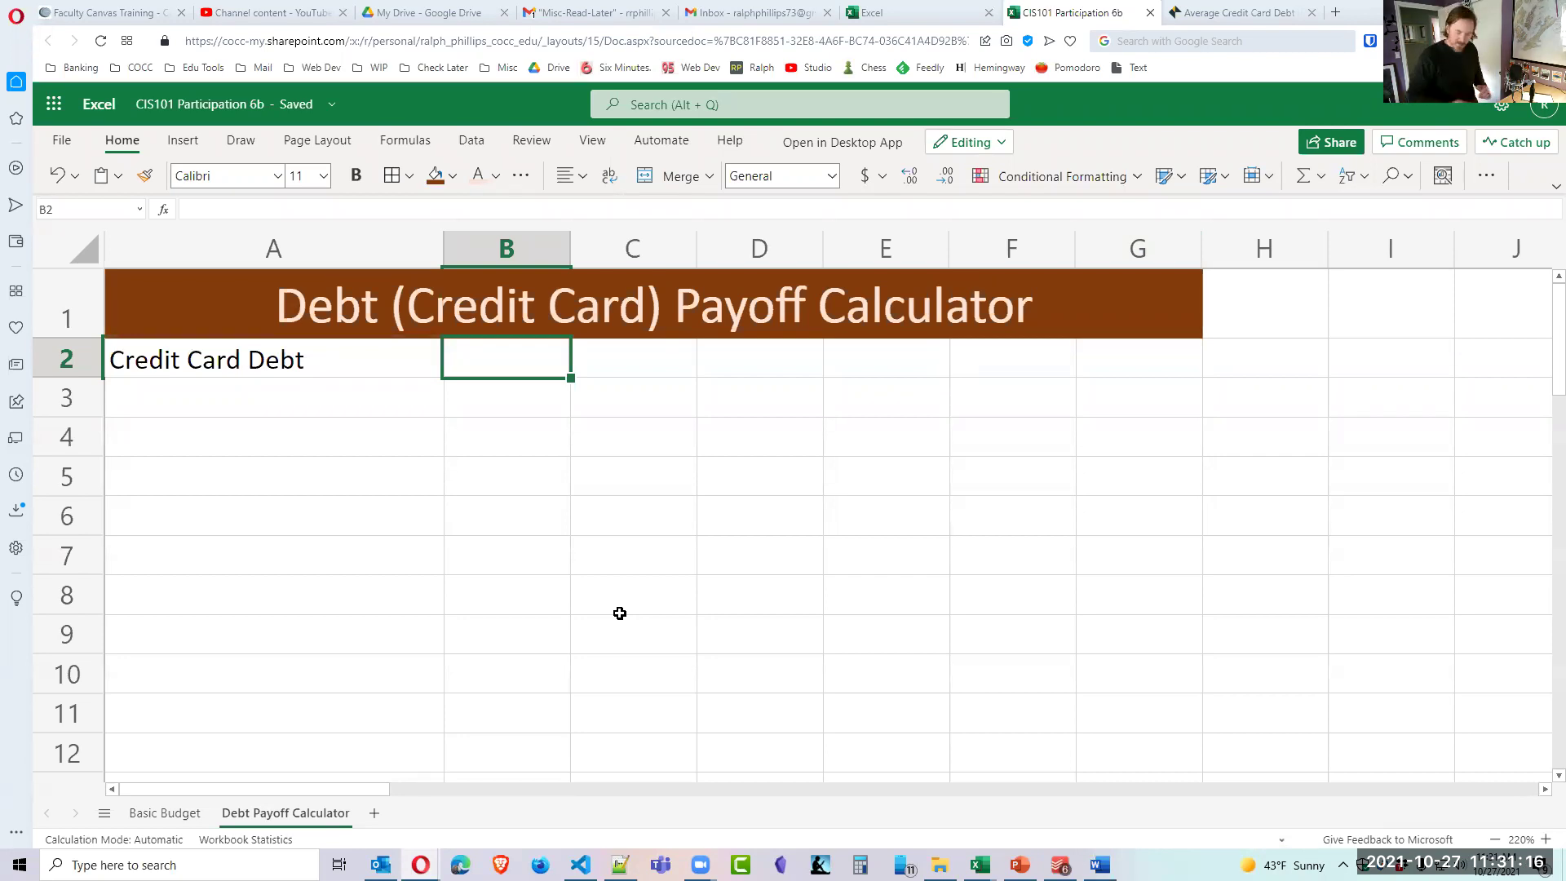
type("6200")
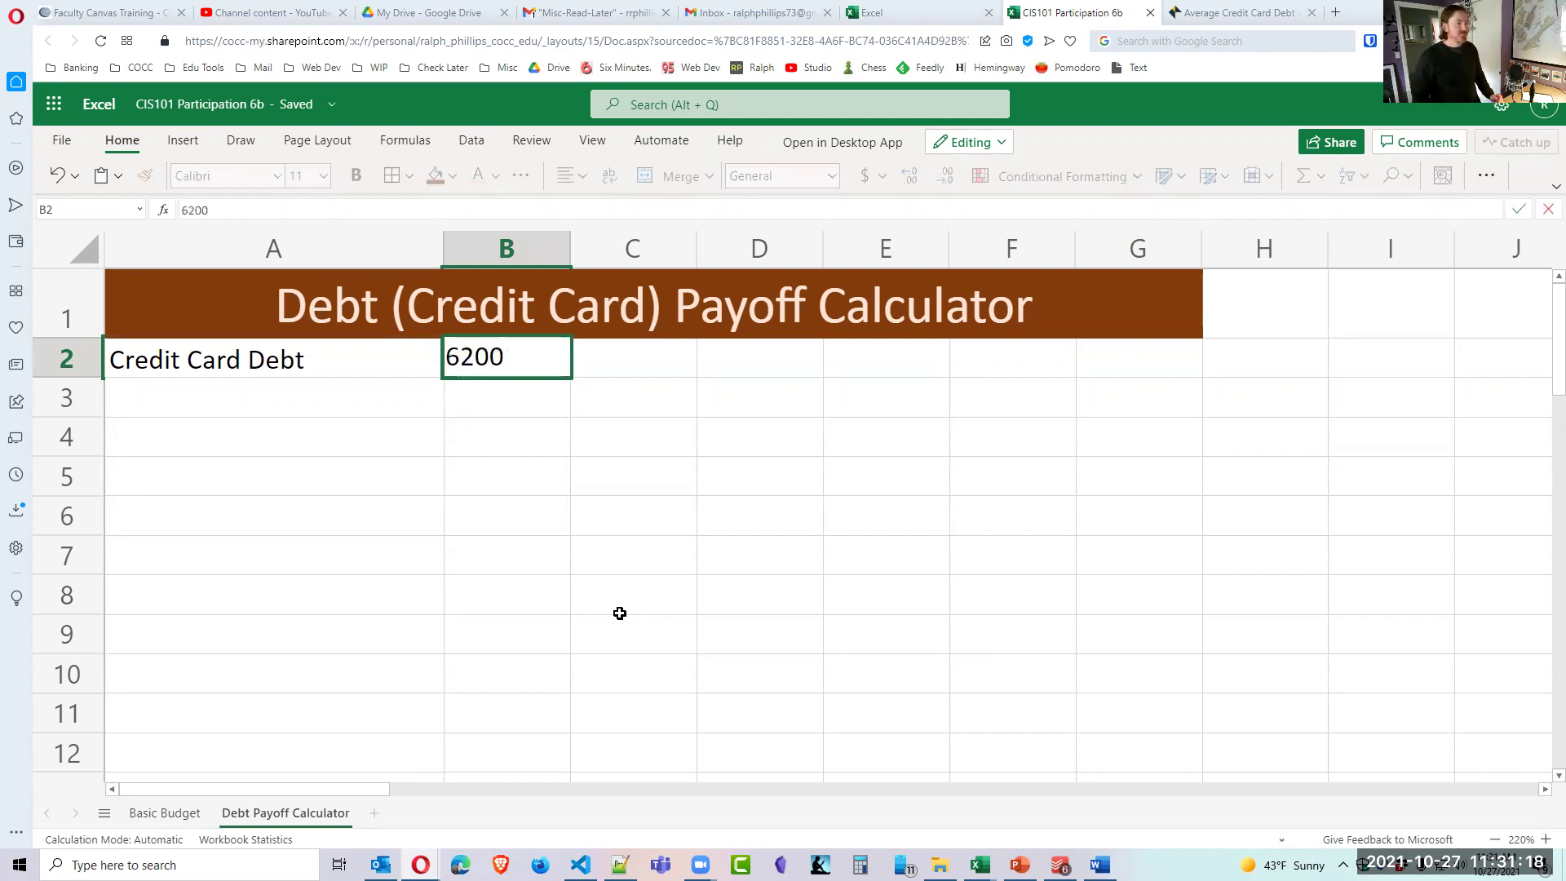
key("Return")
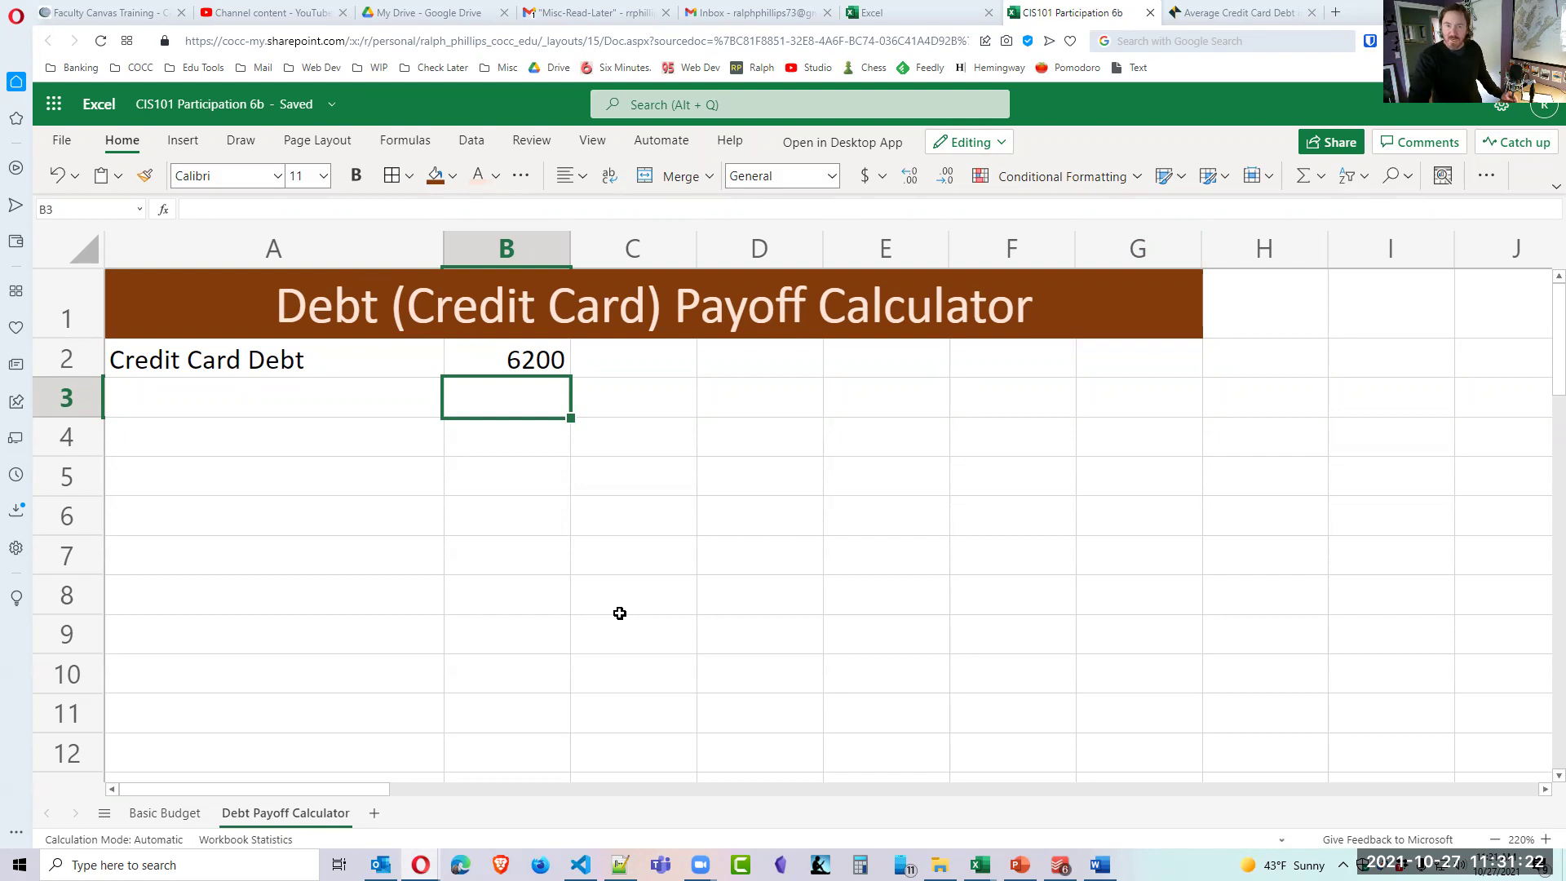
left_click(510, 463)
left_click(526, 362)
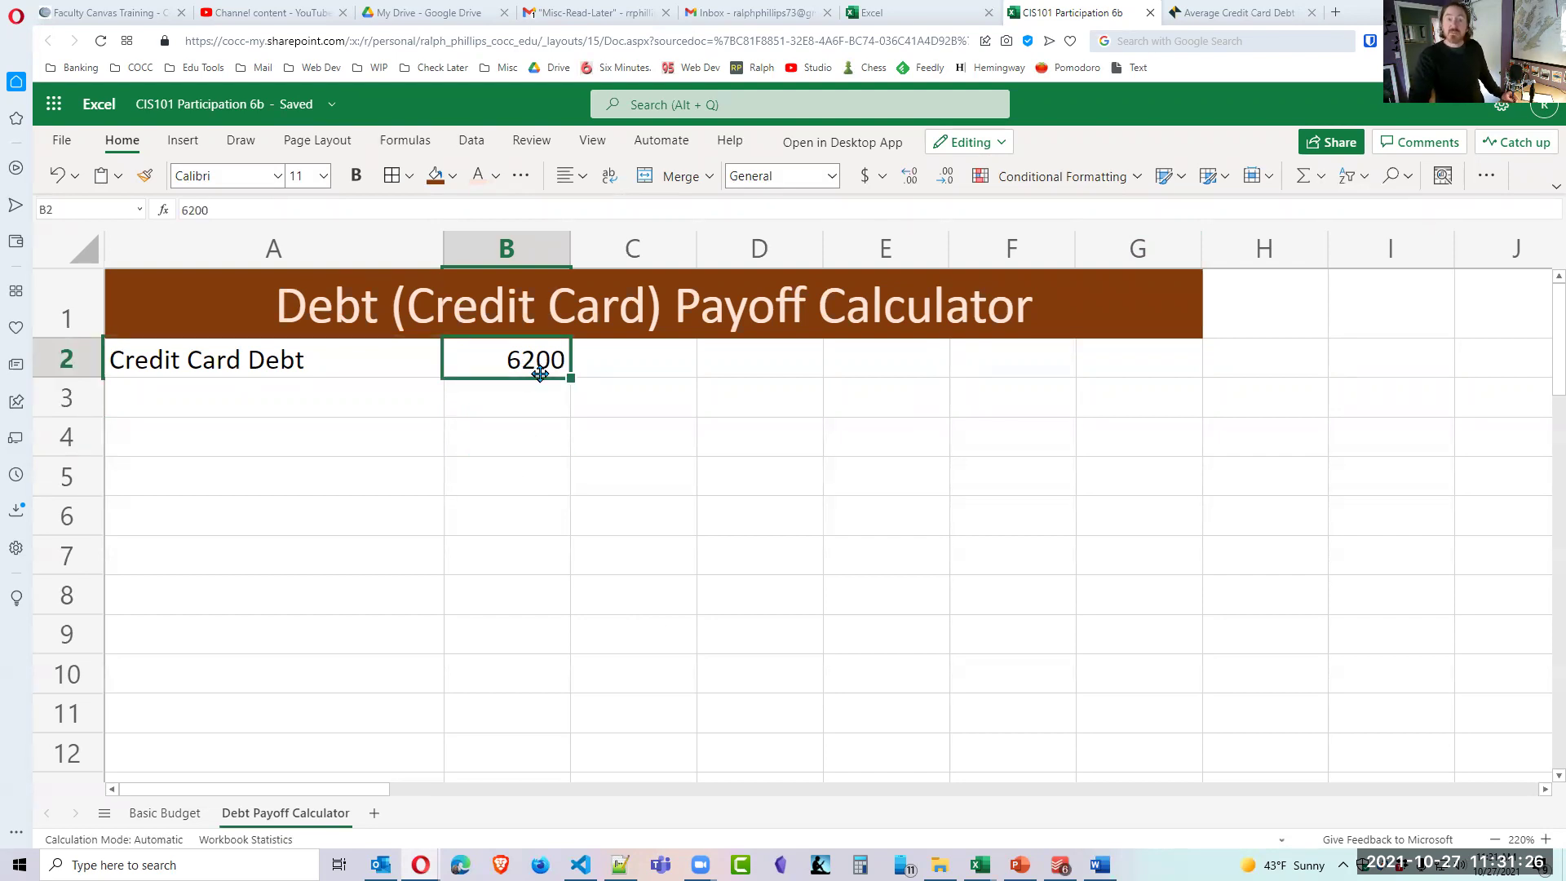
left_click(528, 427)
left_click(543, 356)
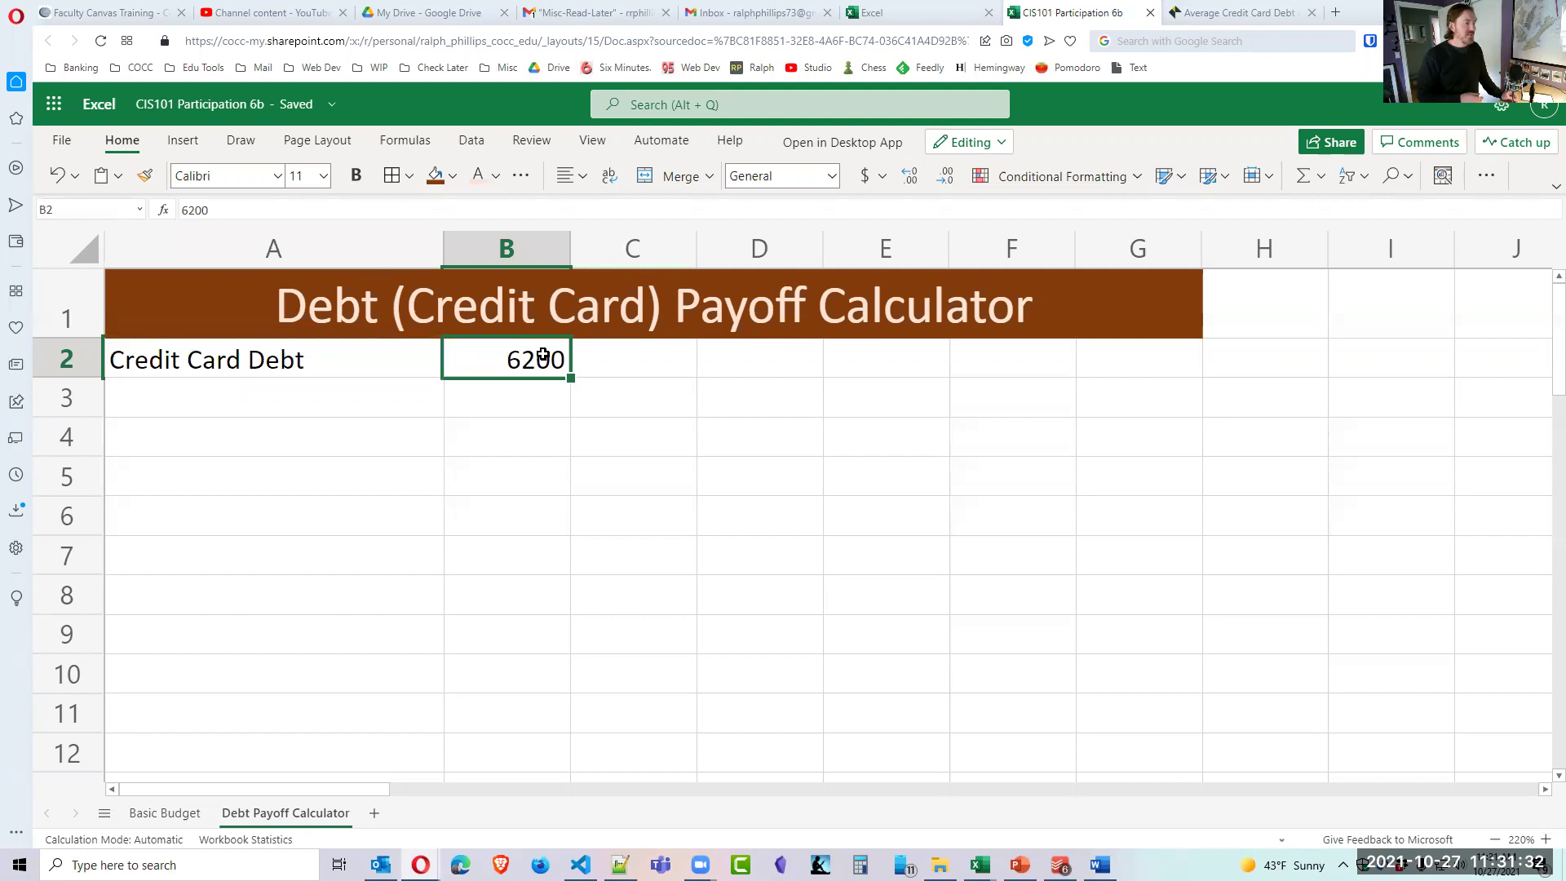
left_click(531, 428)
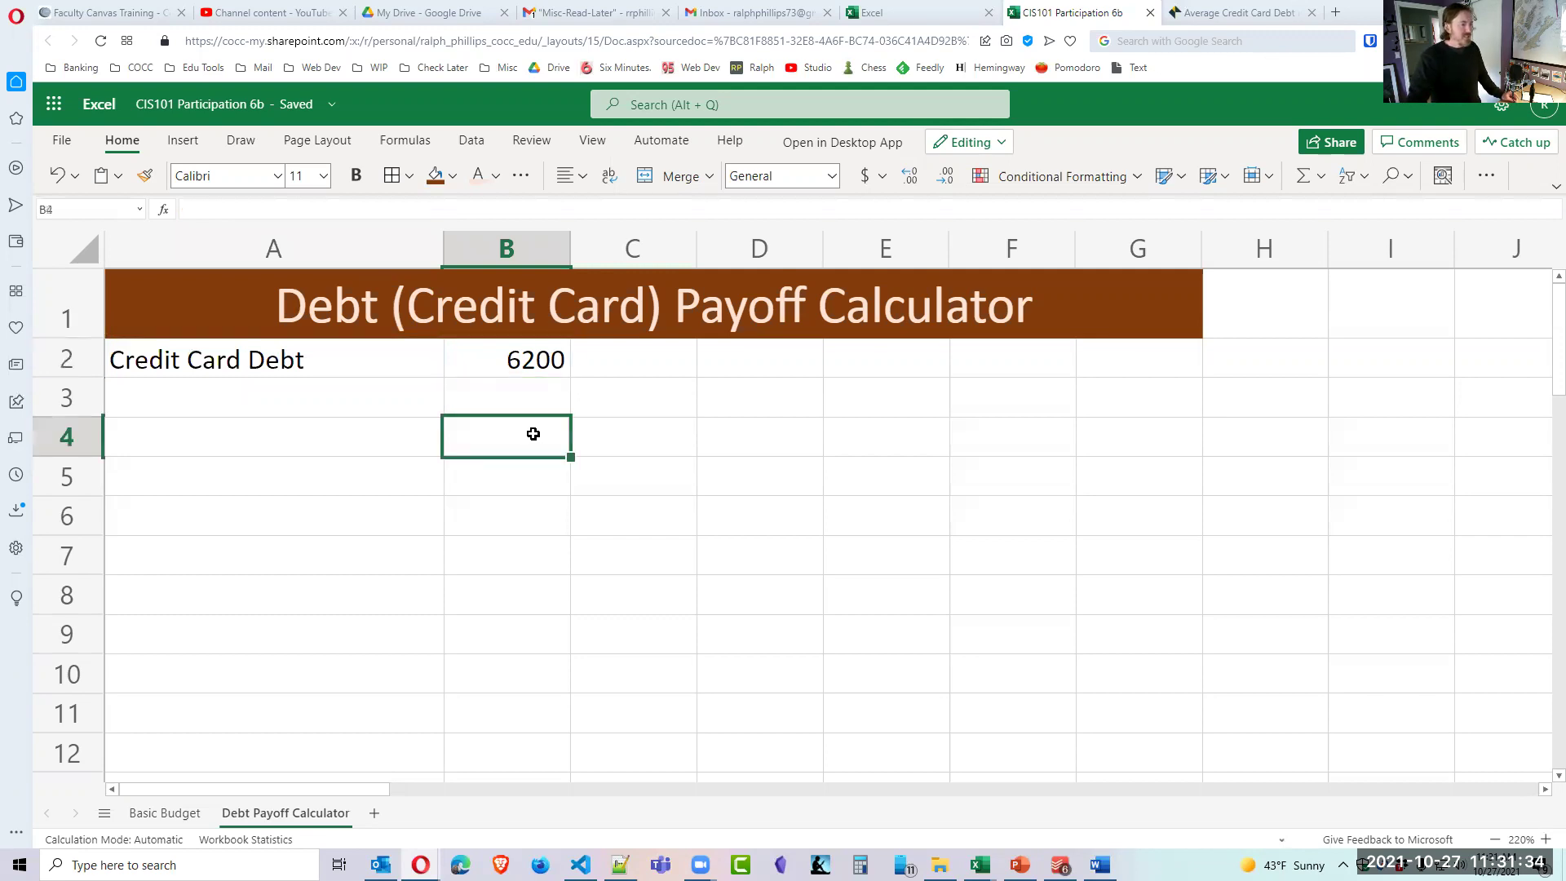
Enter the label "Interest Rate" in A3 and the rate 18% in B3.
left_click(401, 398)
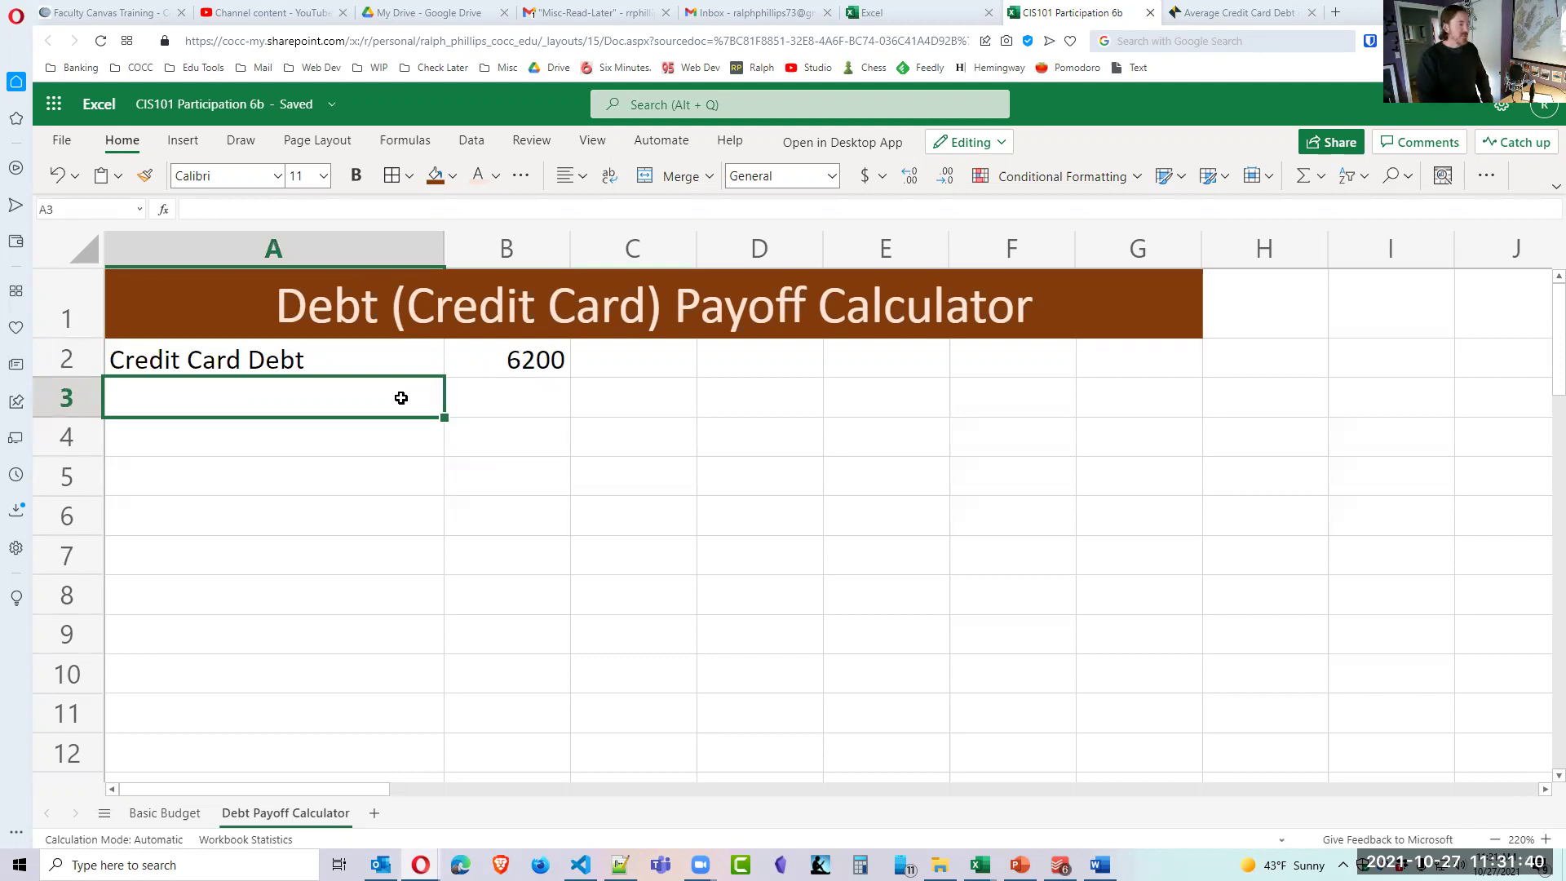
type("Interest Rate")
key("Tab")
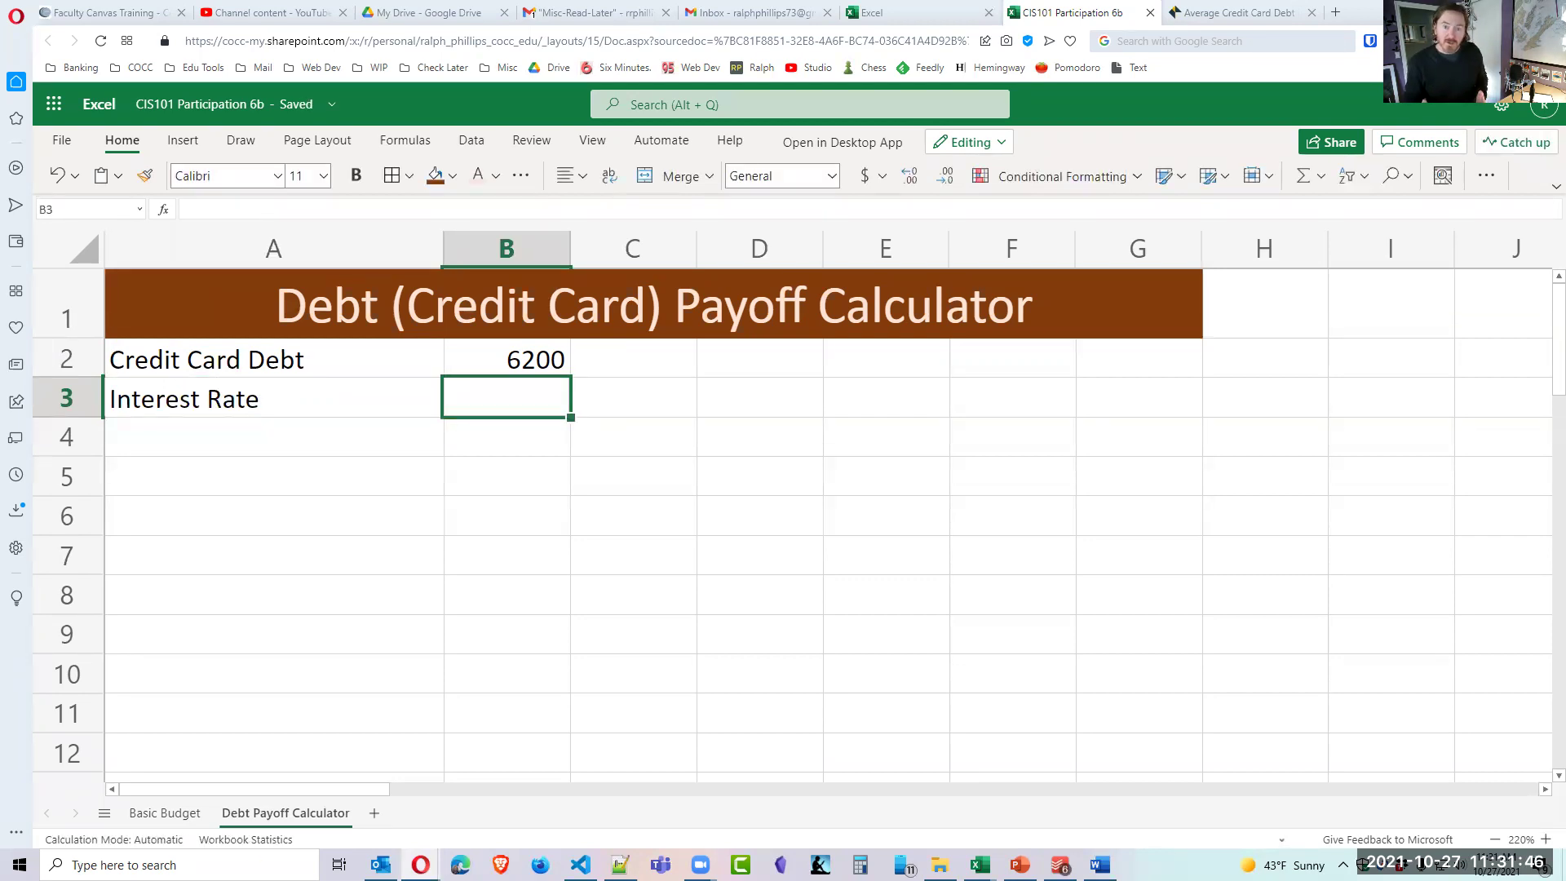
left_click(558, 371)
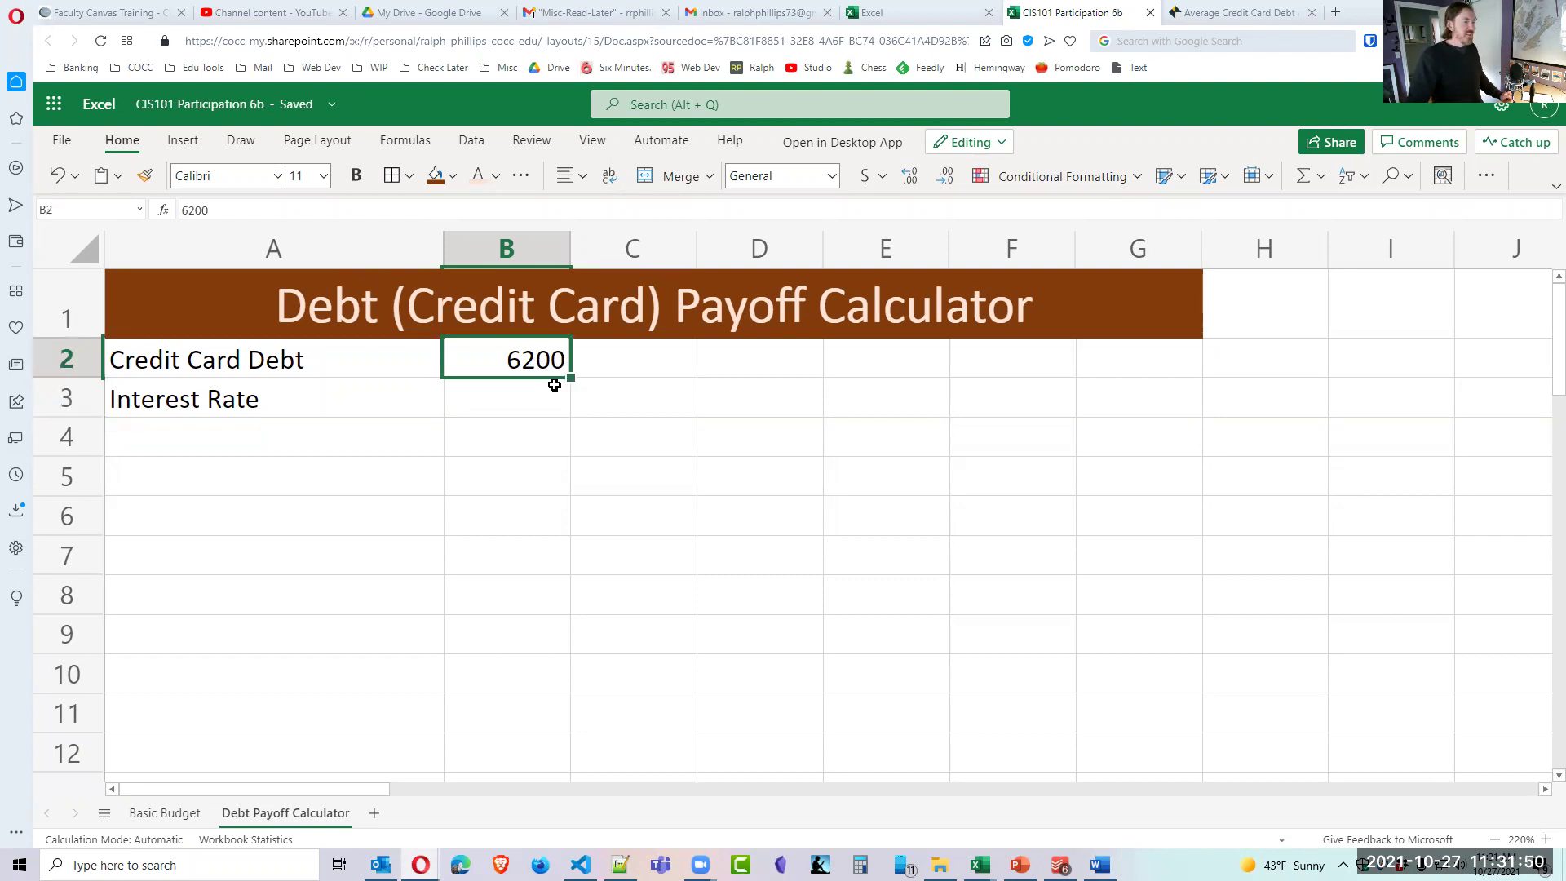
left_click(535, 393)
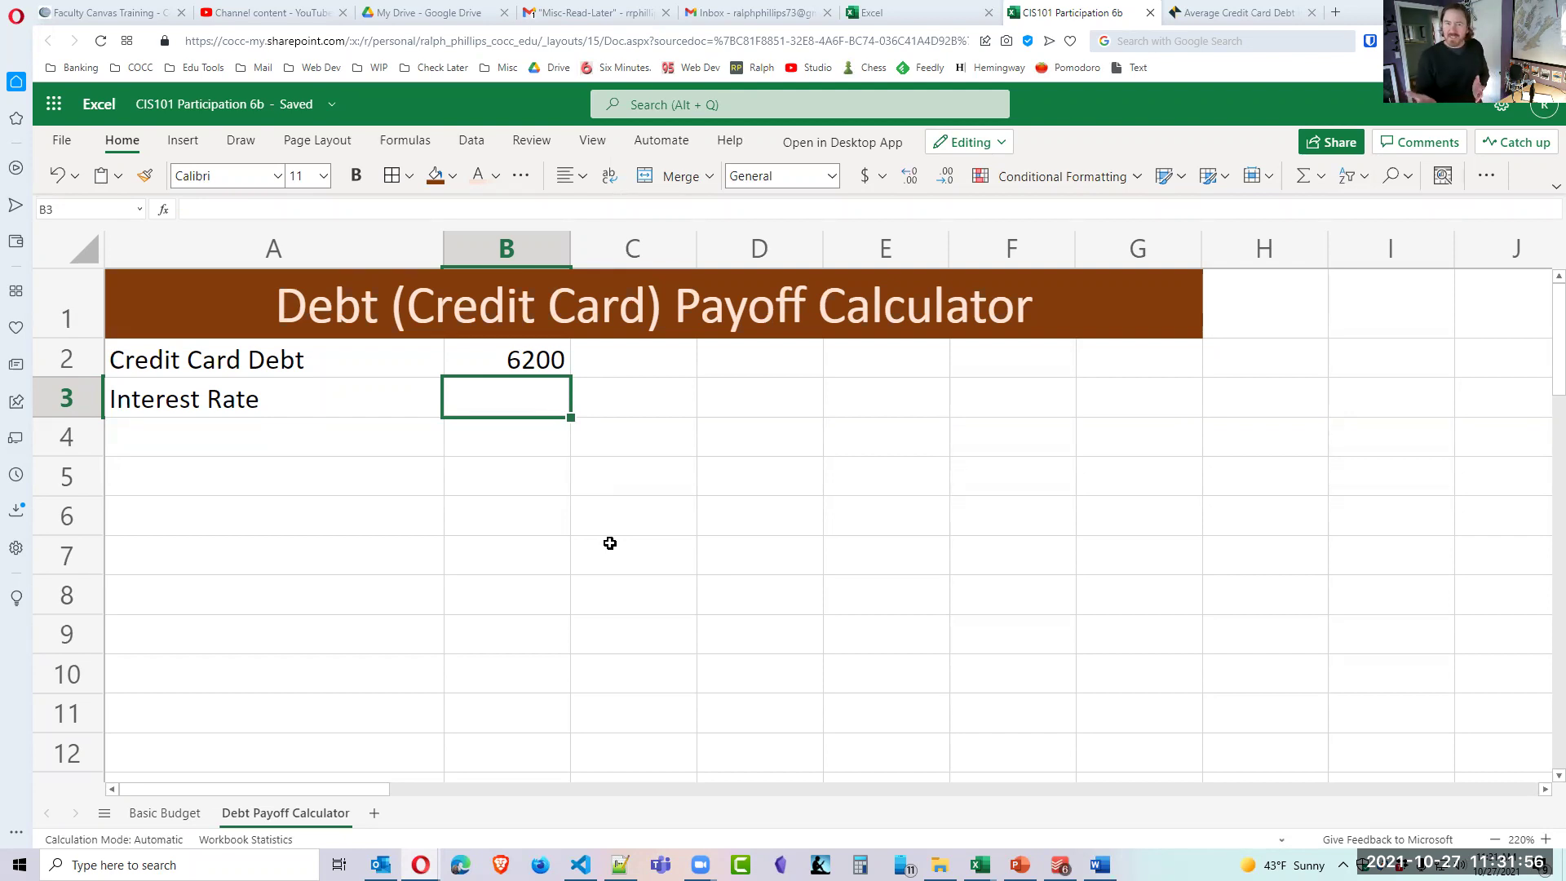
type("18%")
key("Return")
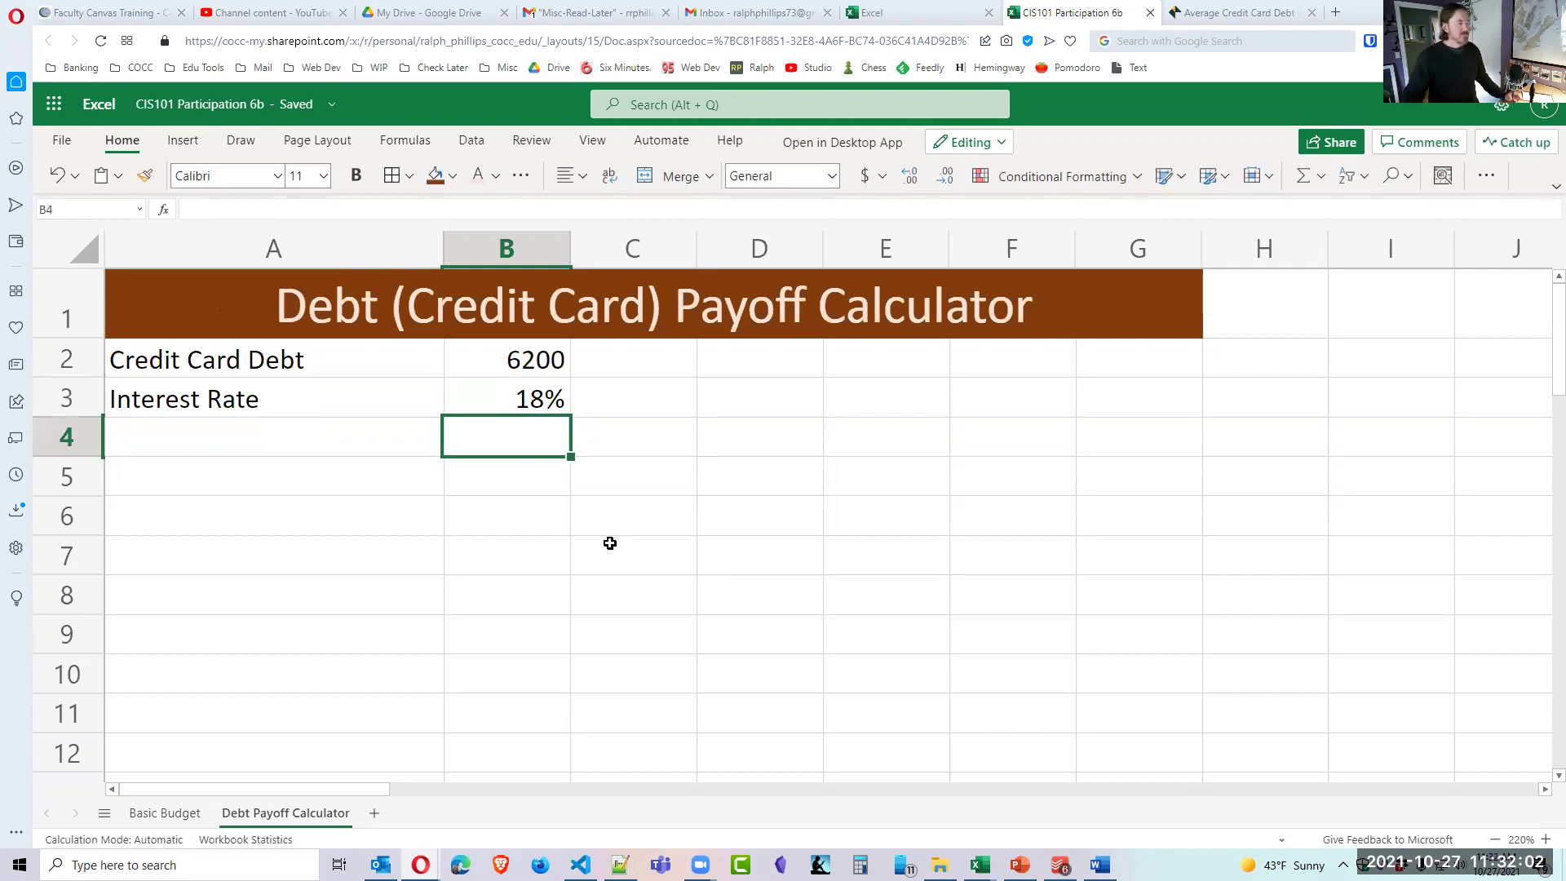
Enter the label "How Long to Pay Off" in A4 and the value 24 in B4.
left_click(272, 487)
left_click(242, 448)
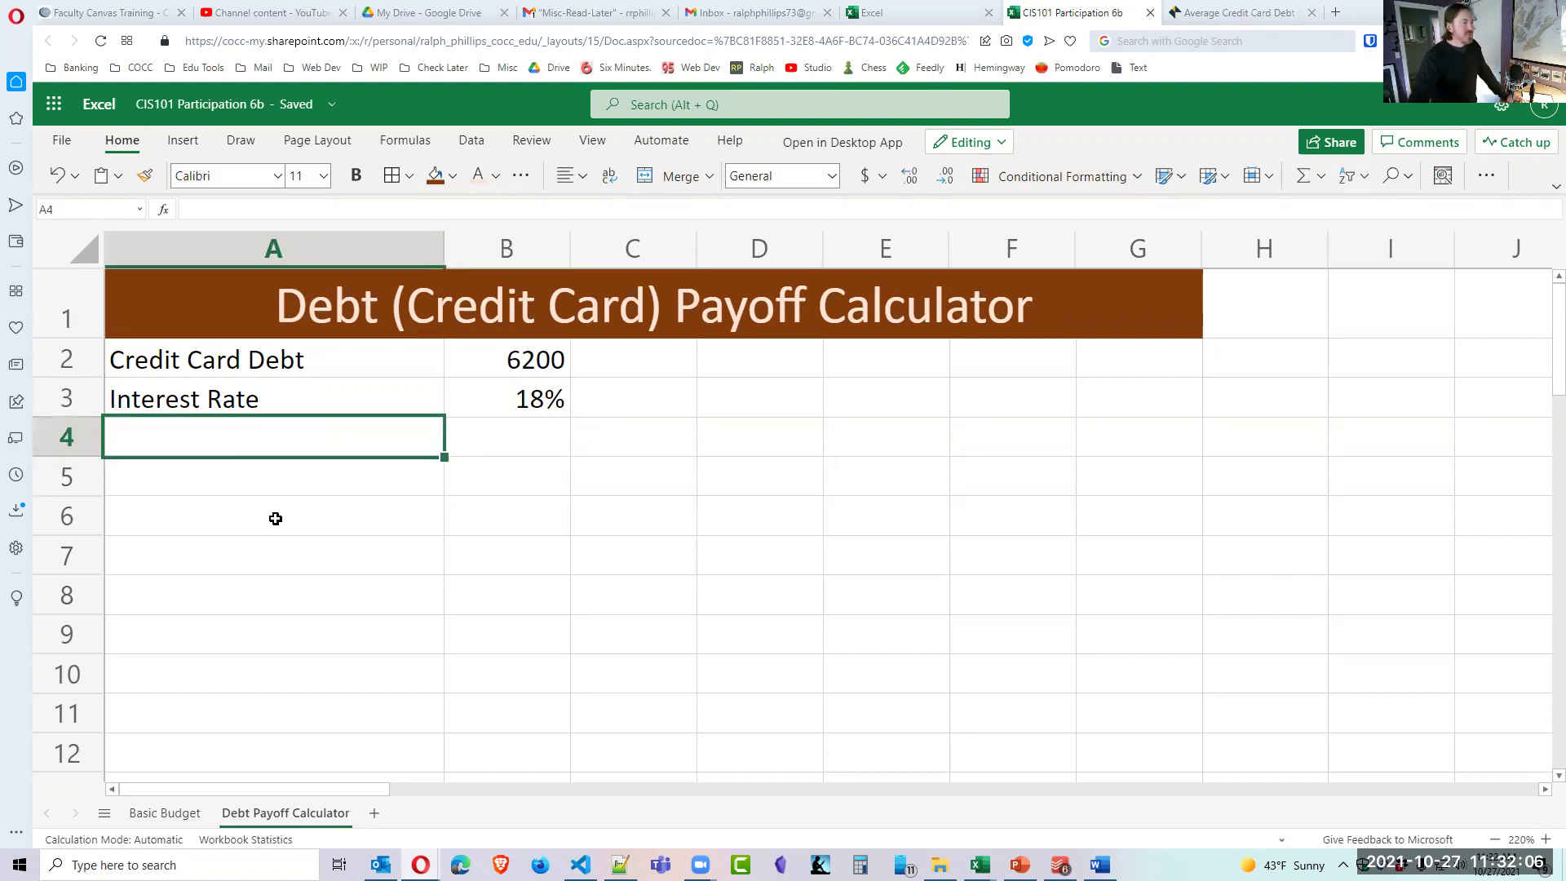
type("H")
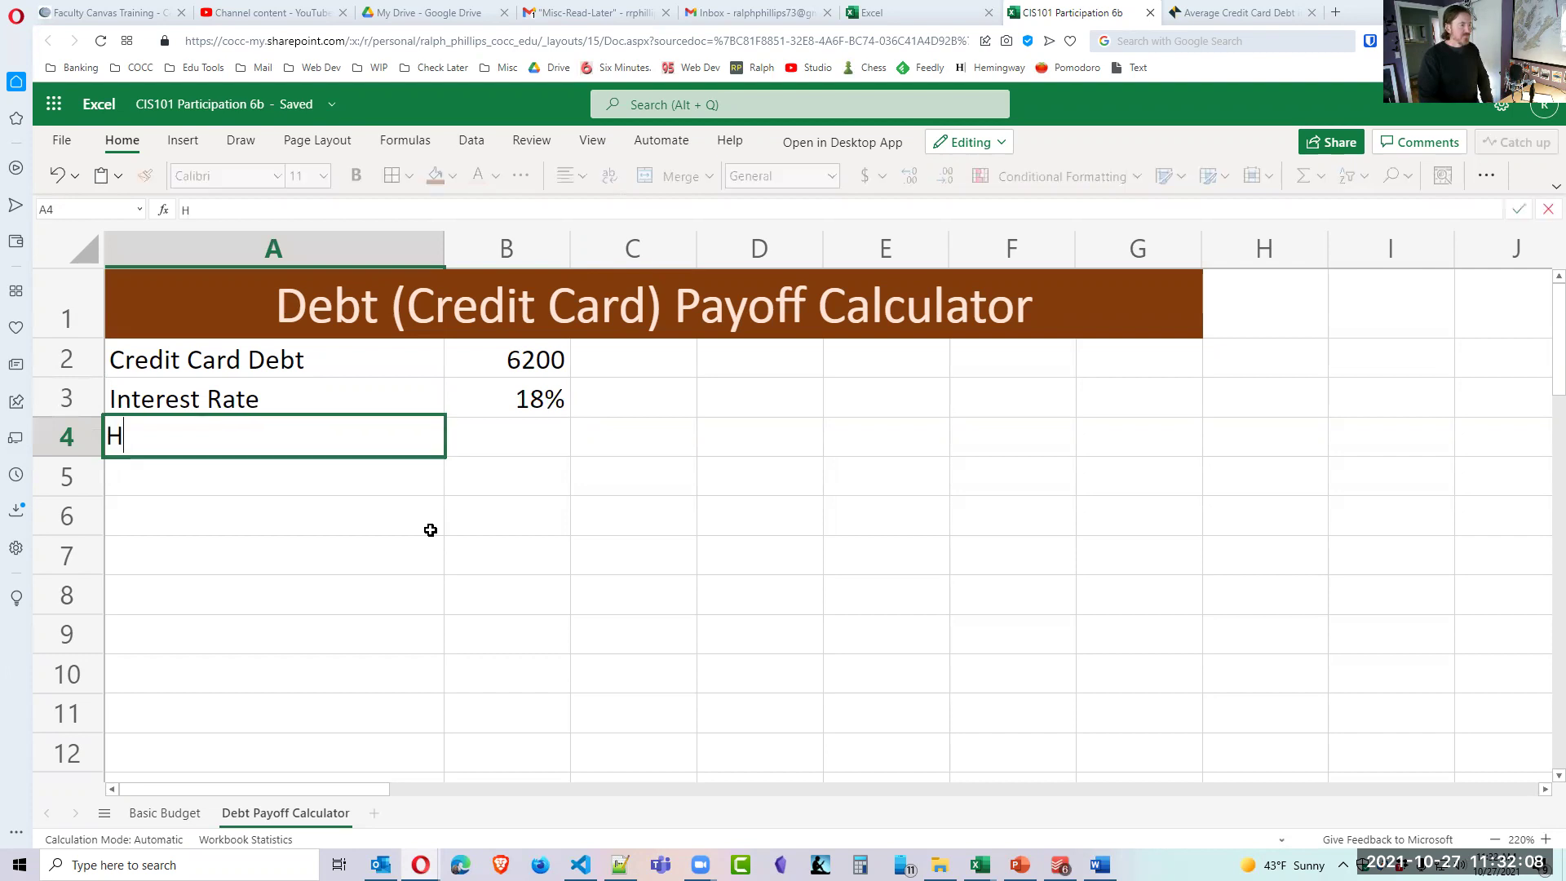
type("ow Long")
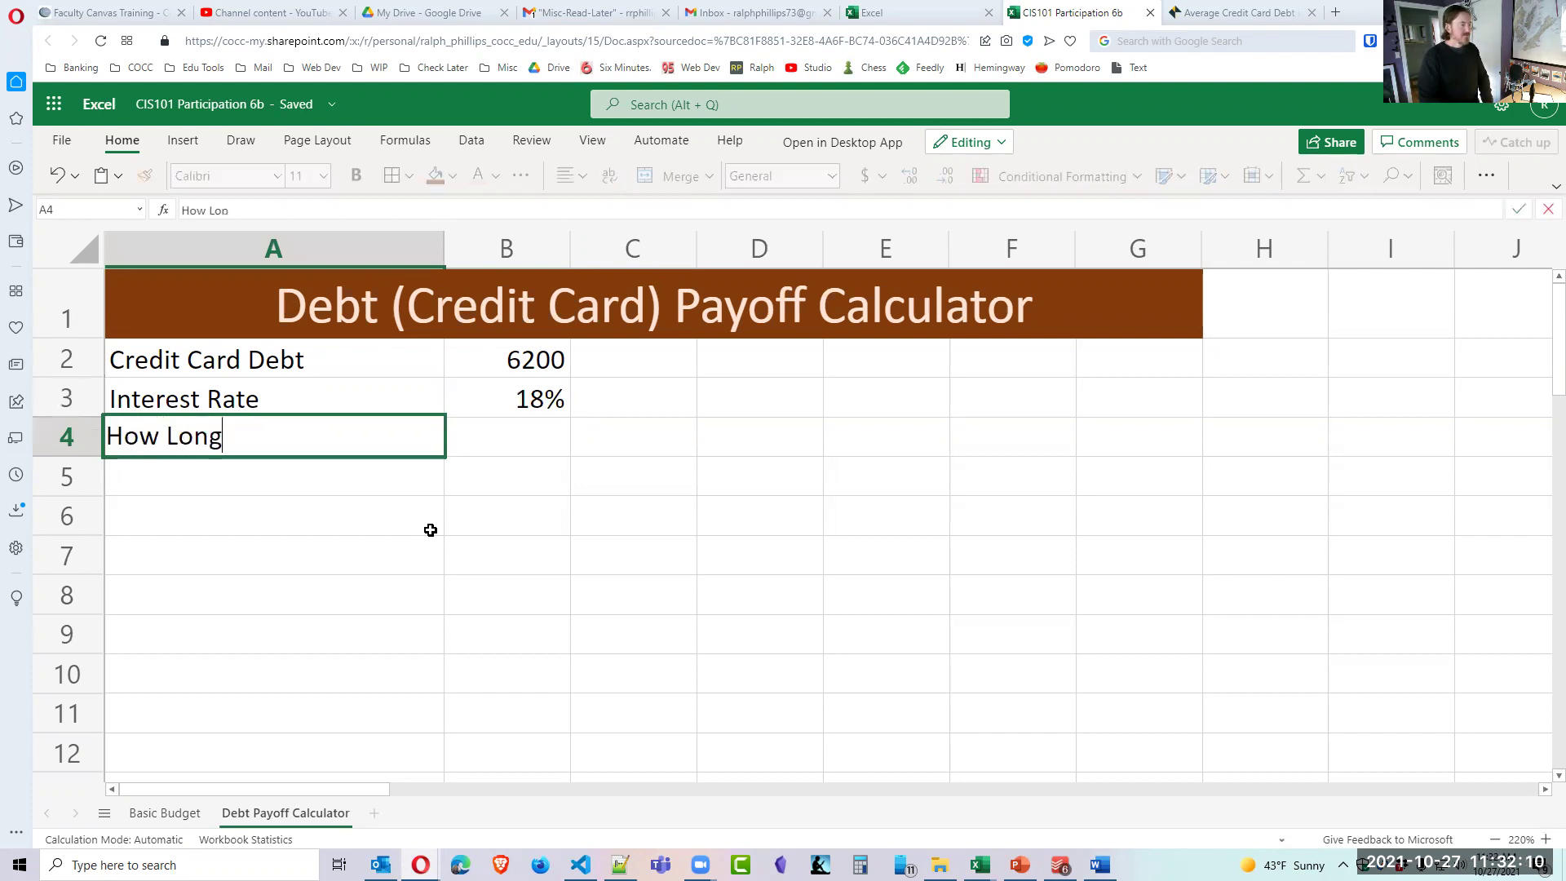
type(" to Pay Off")
key("Tab")
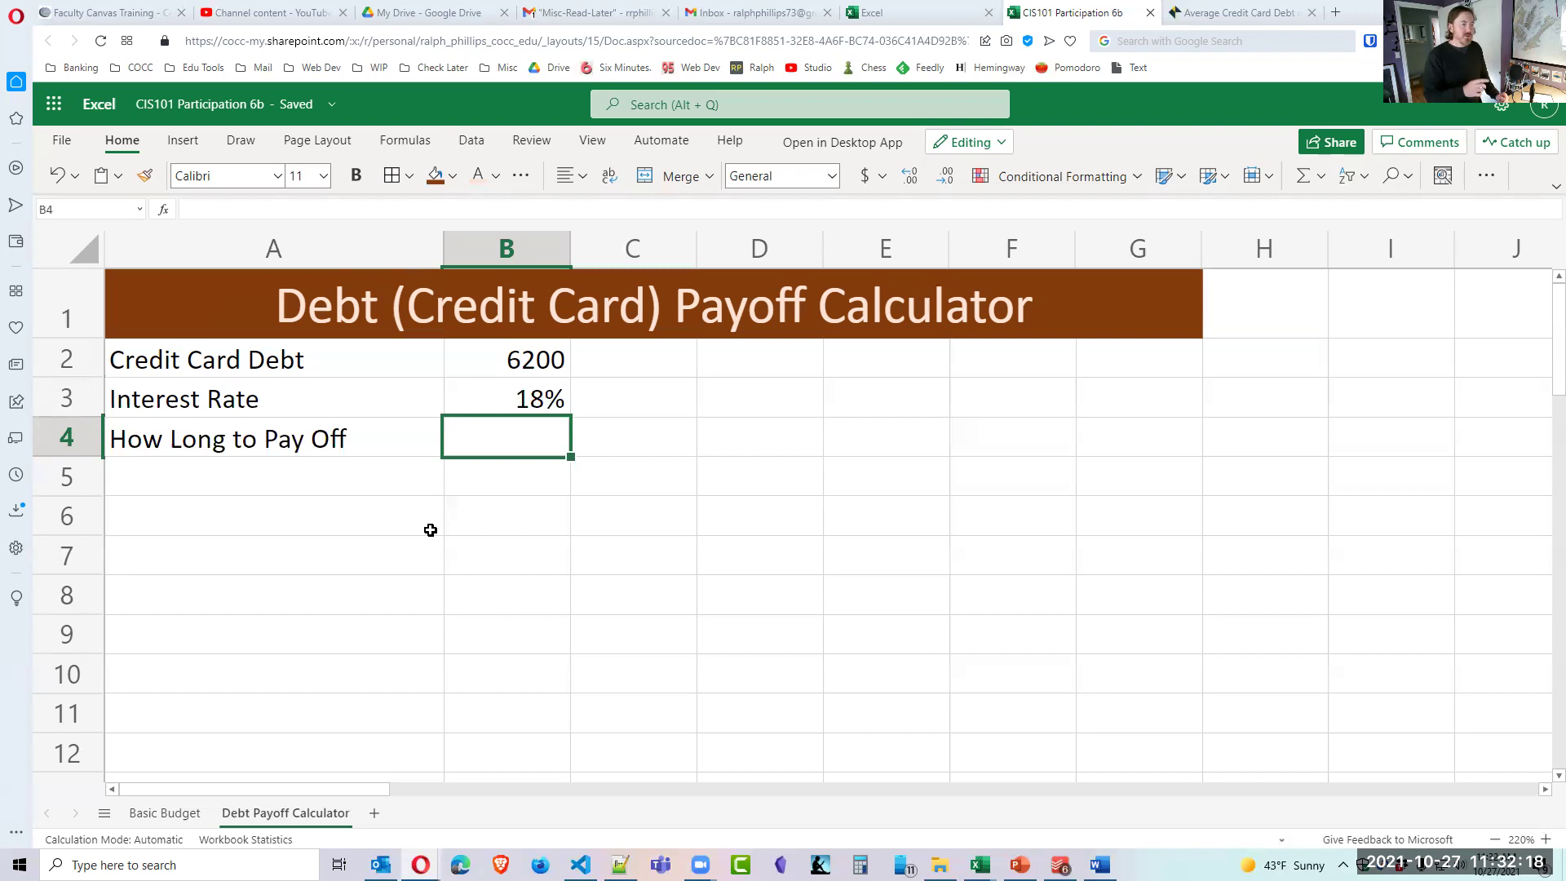
type("24")
key("Return")
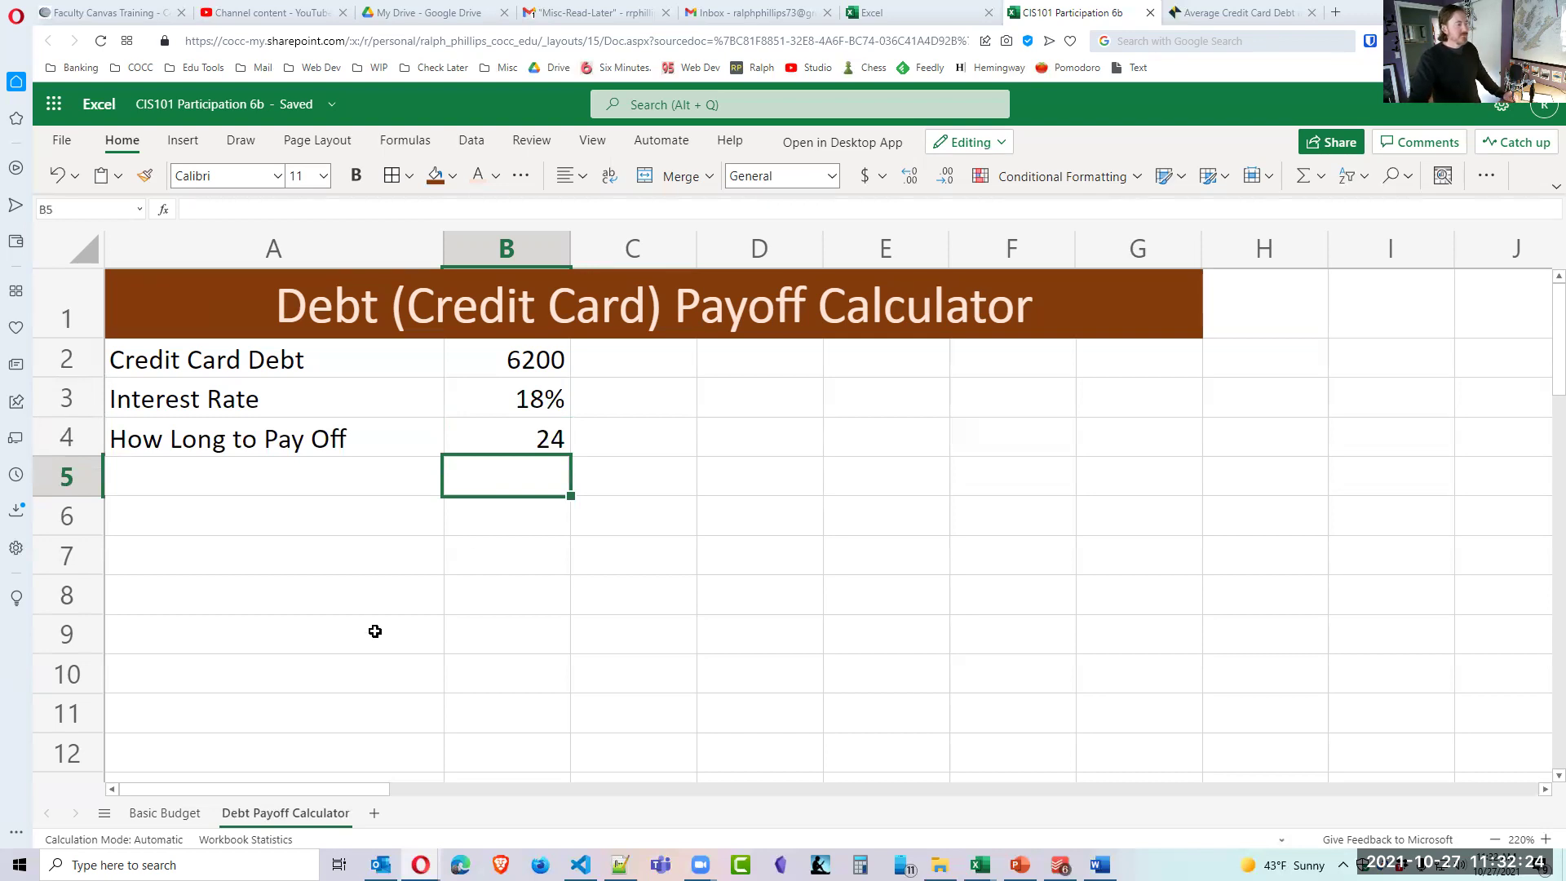
Enter the label "Monthly Pay Amount" in cell A5, below the payoff period.
left_click(289, 503)
left_click(287, 476)
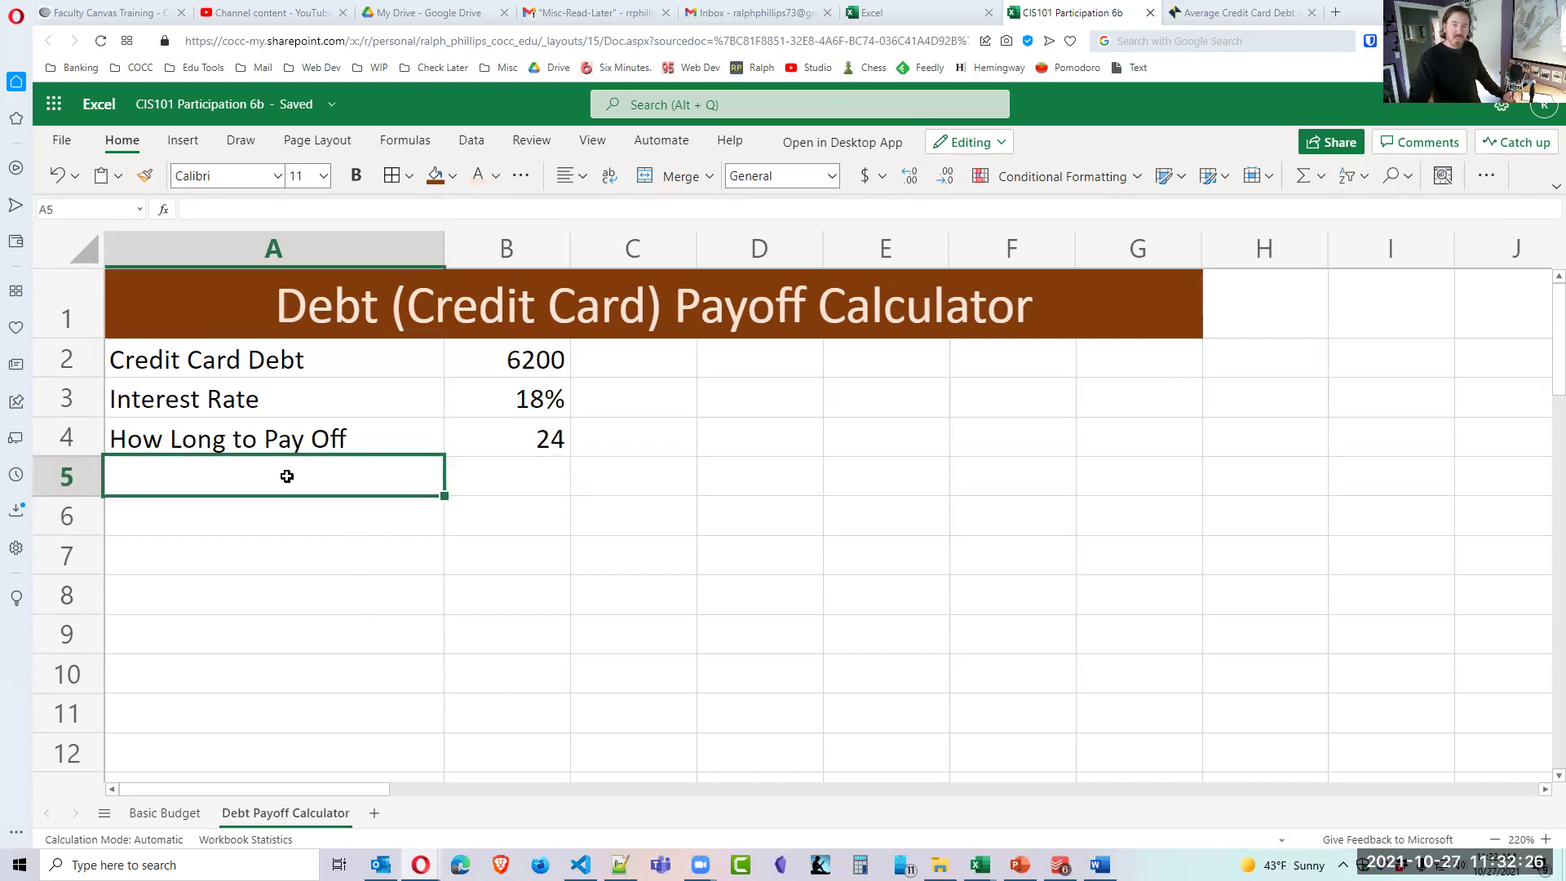
left_click(246, 514)
left_click(247, 481)
type("Monthly Pay")
type("off")
key("BackSpace")
key("BackSpace")
key("BackSpace")
type("Amount")
key("Return")
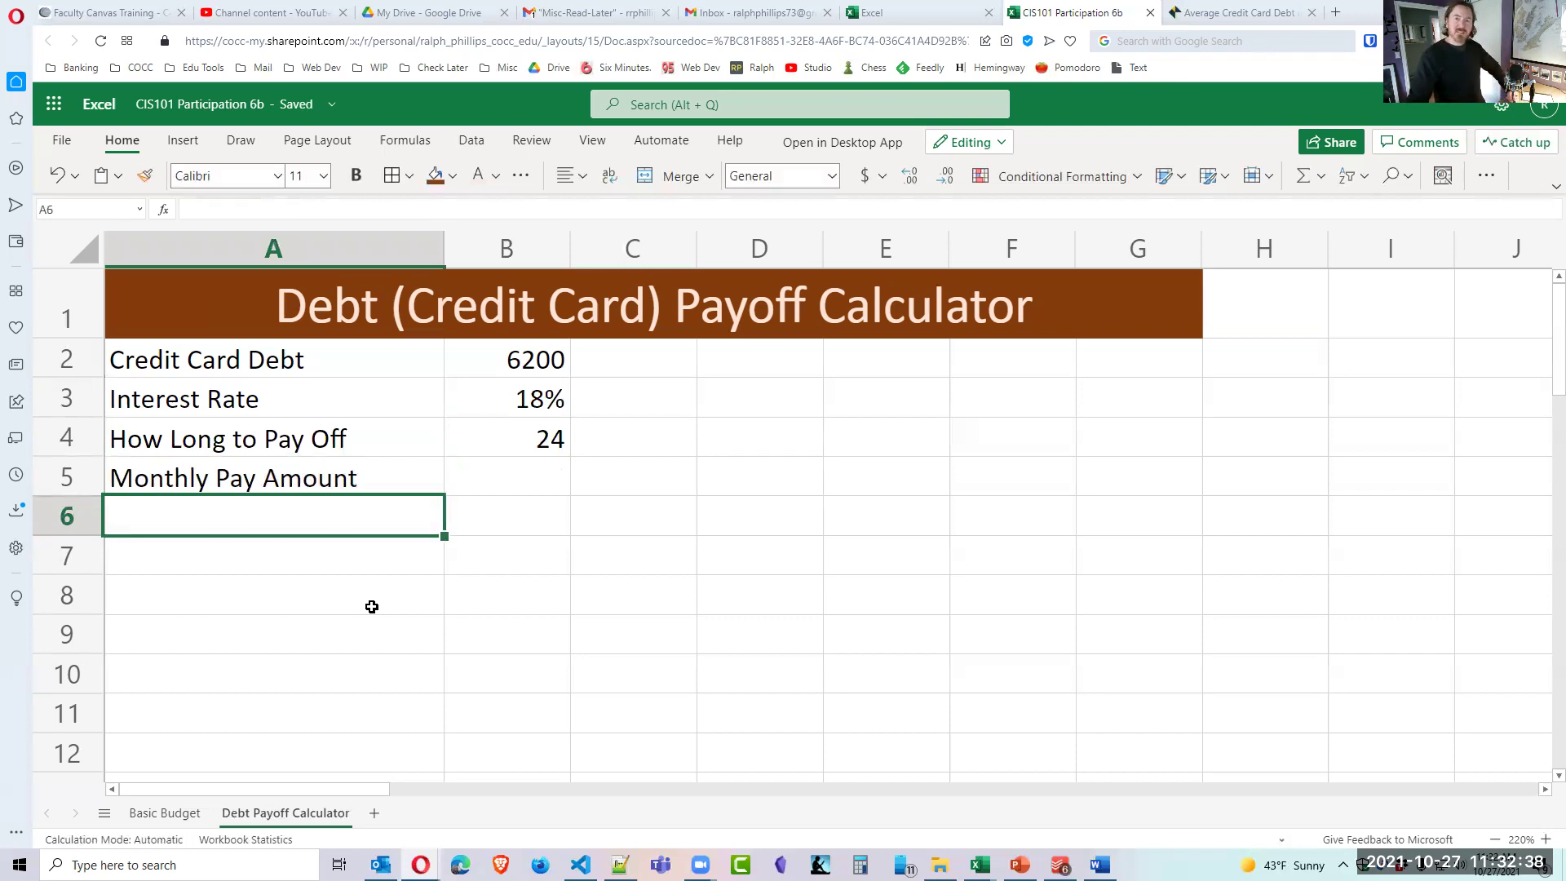
Examine the debt, interest rate and payoff period in B2:B4 as inputs for the monthly payment cell B5.
left_click(499, 482)
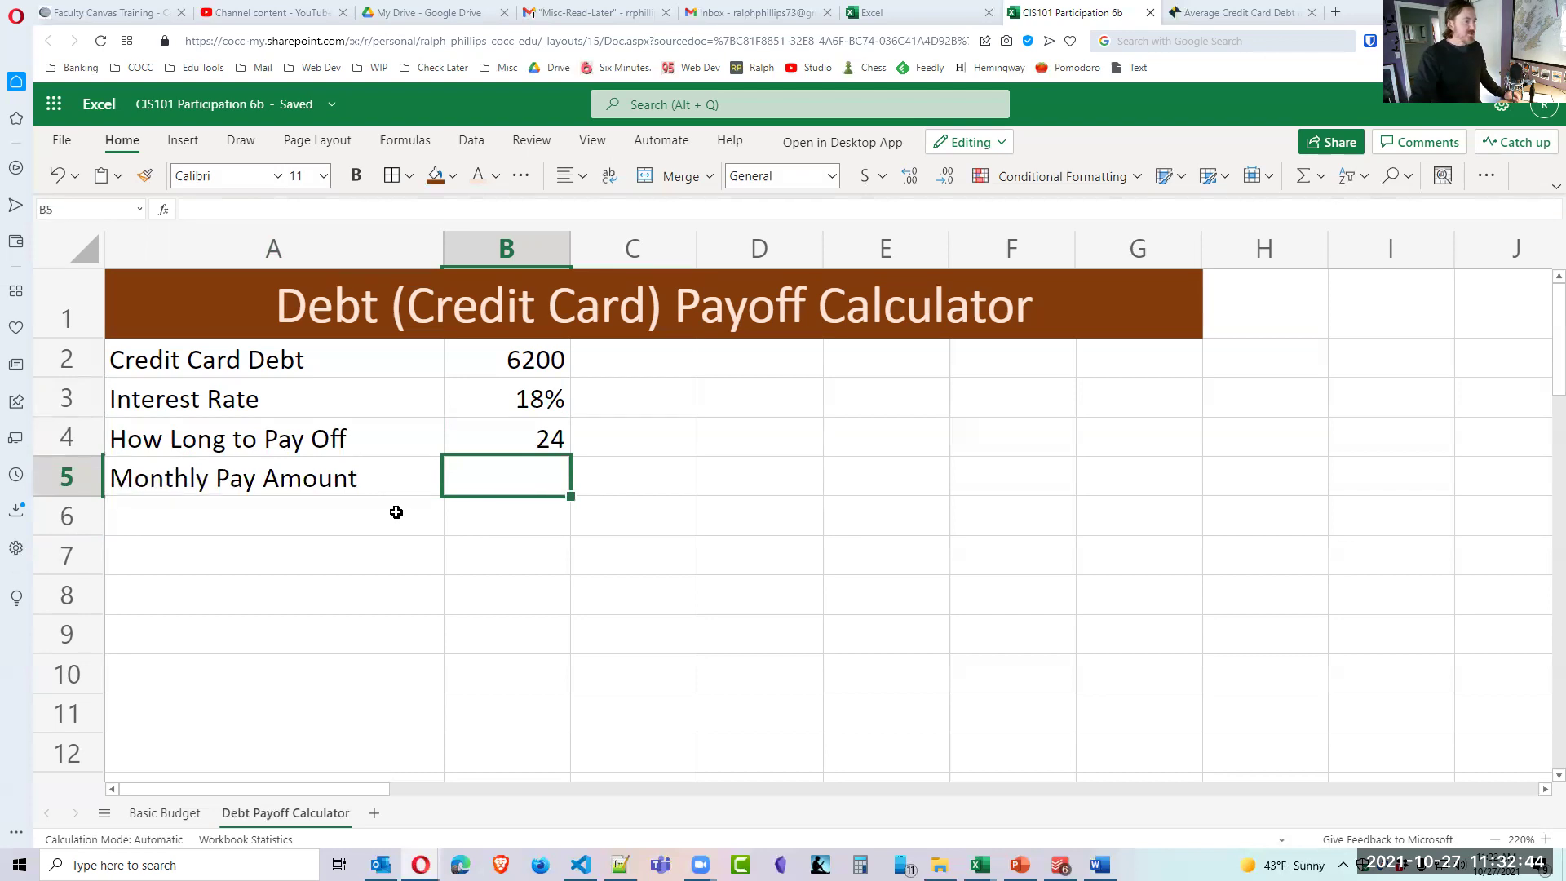
left_click_drag(342, 481, 525, 507)
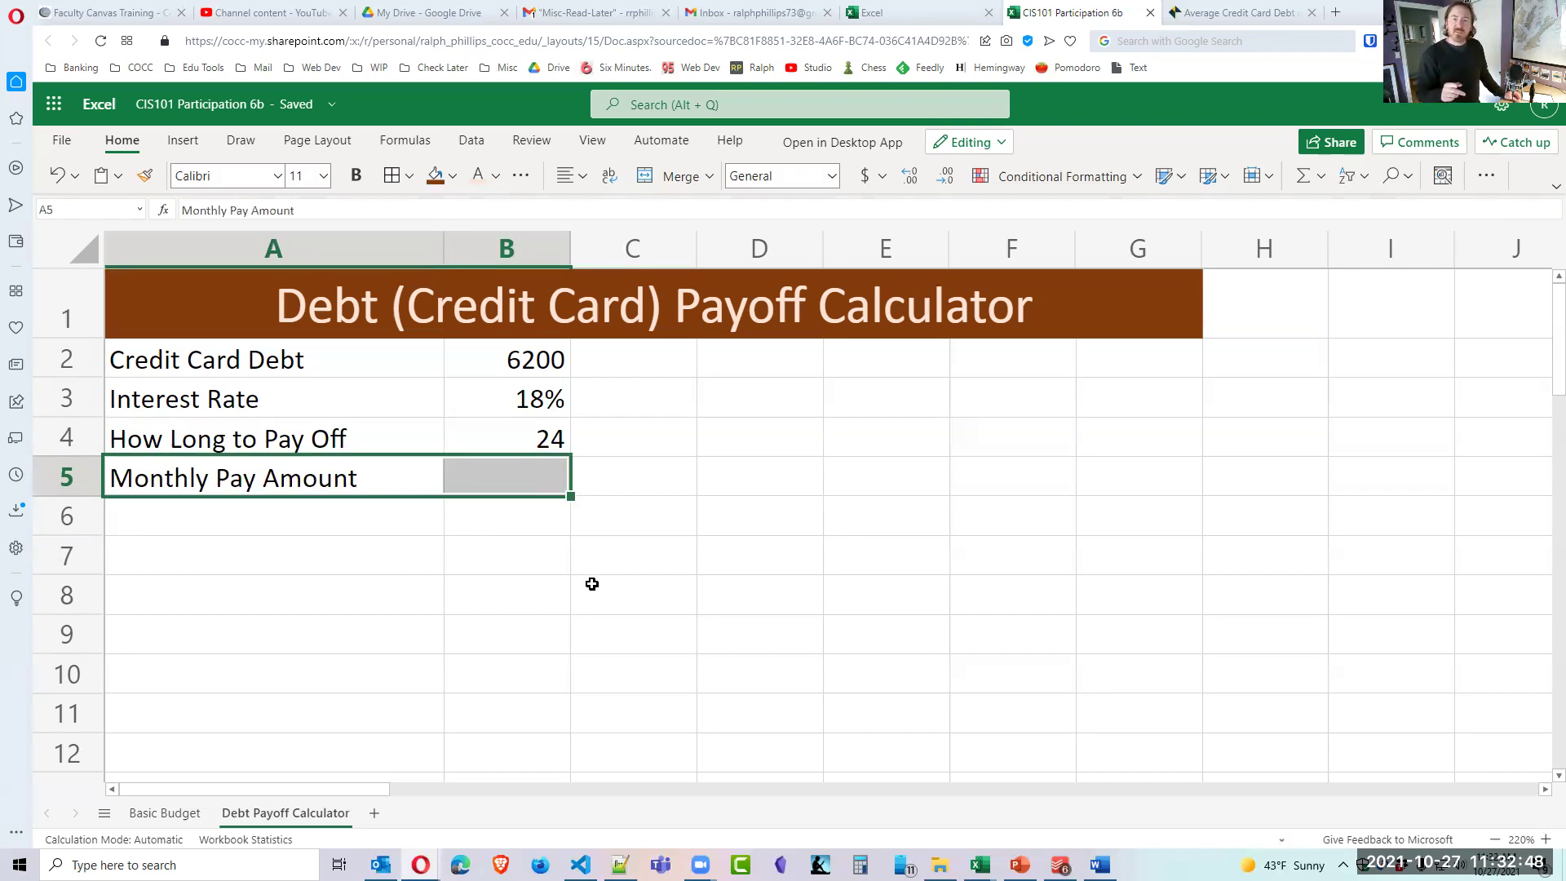
left_click(550, 367)
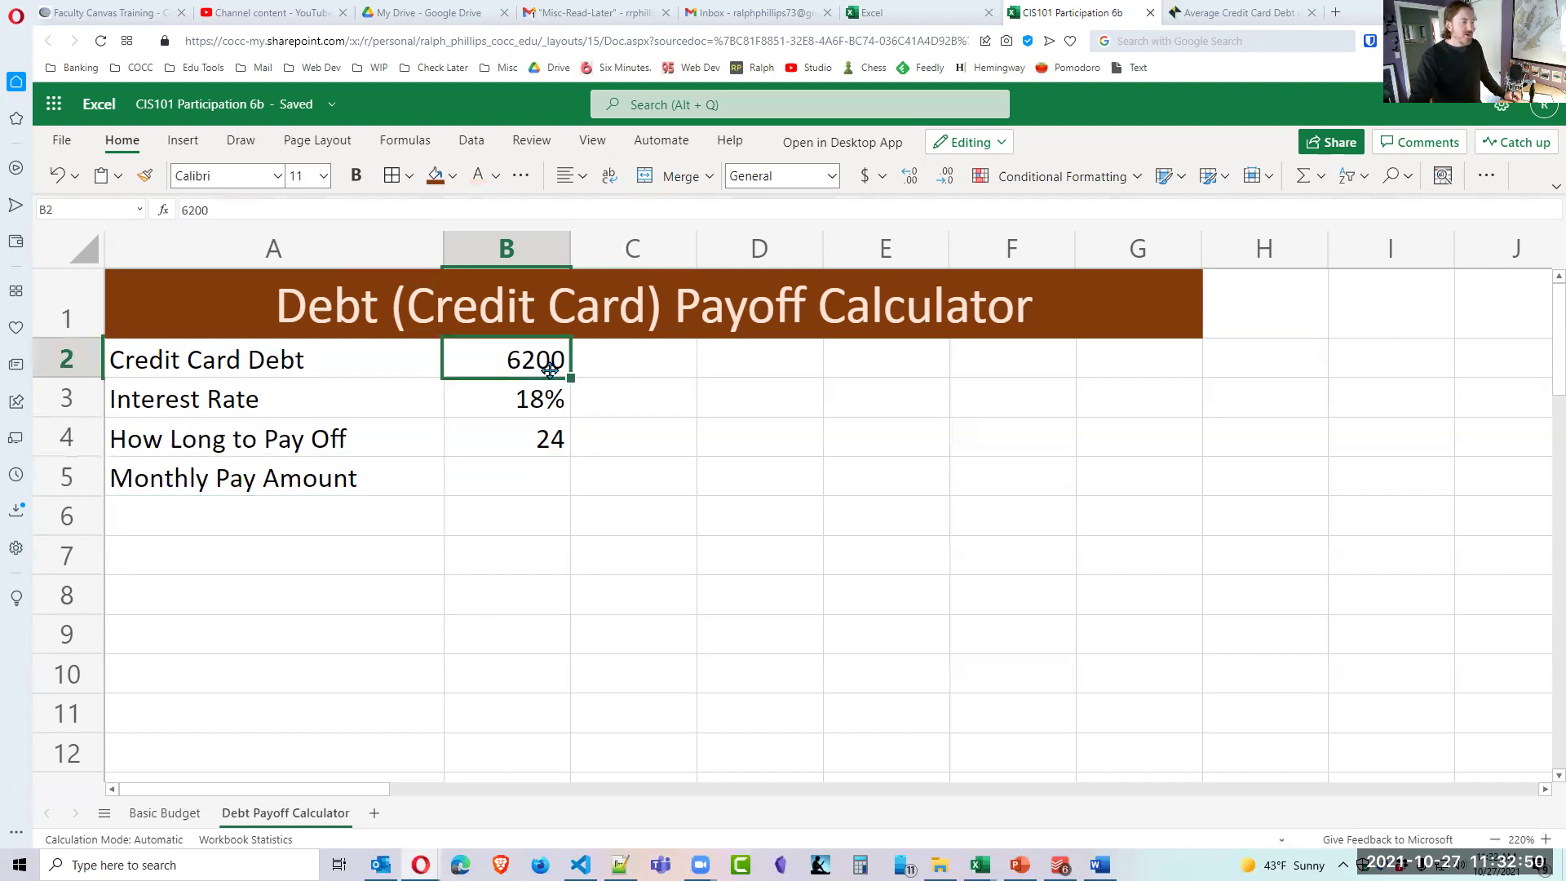
left_click(551, 438)
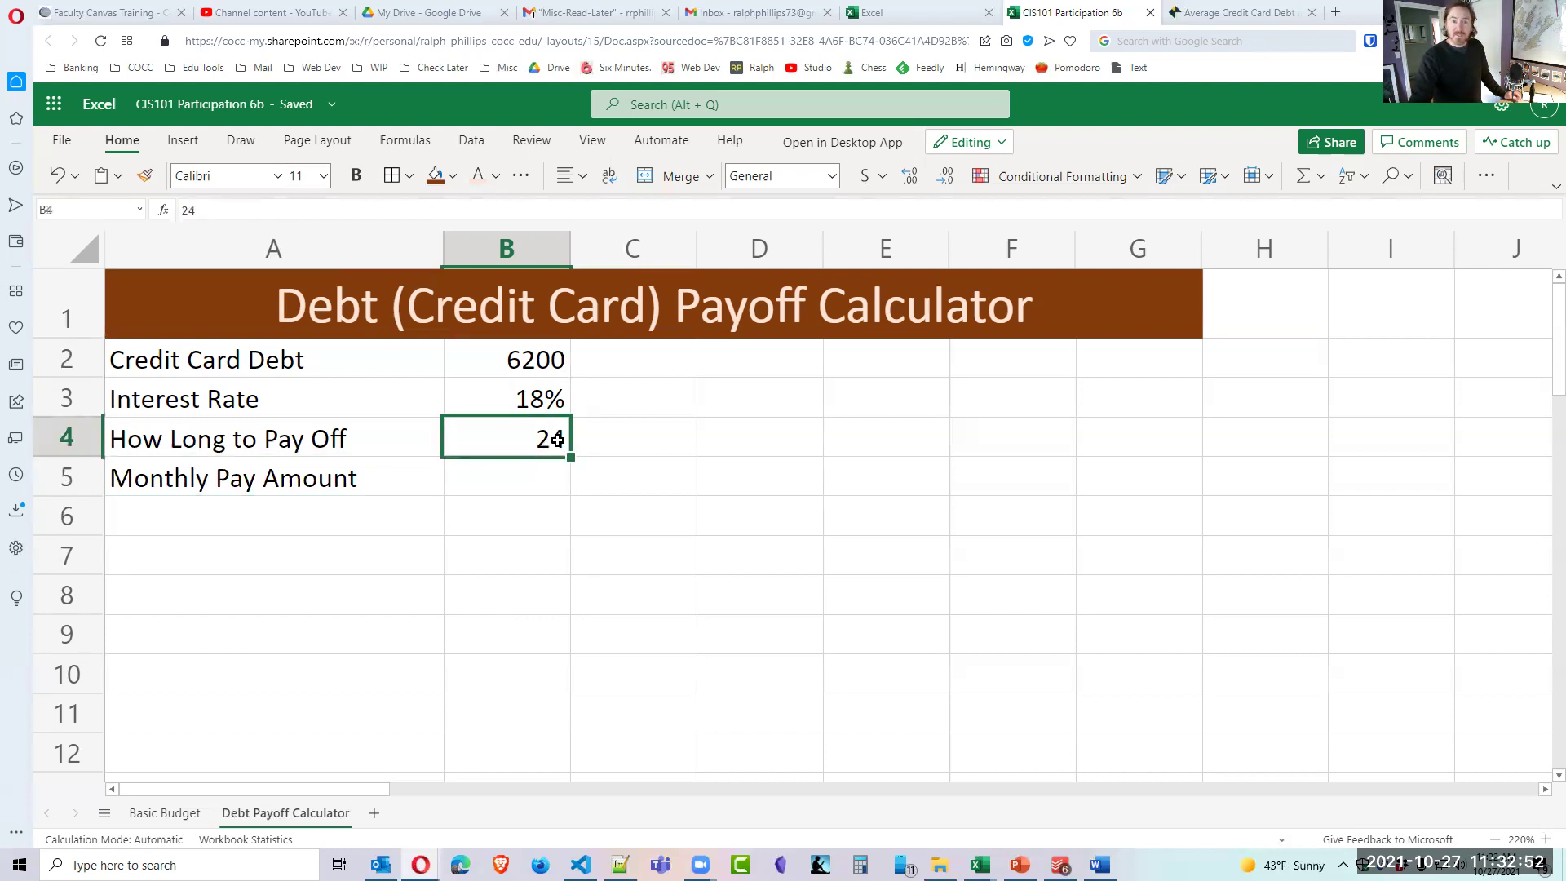
left_click(550, 357)
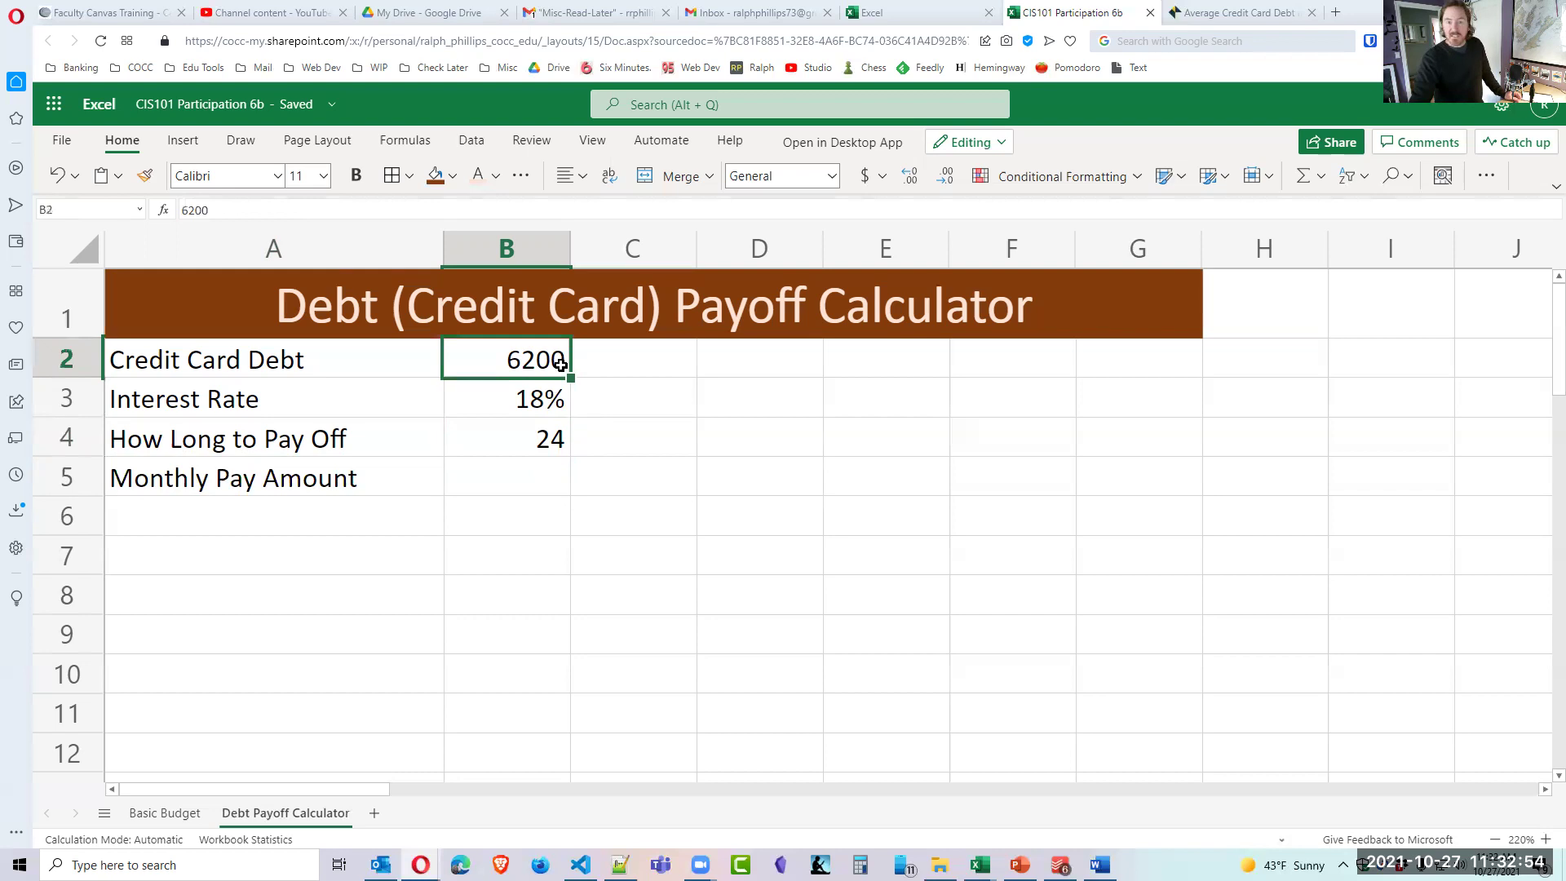
left_click(520, 403)
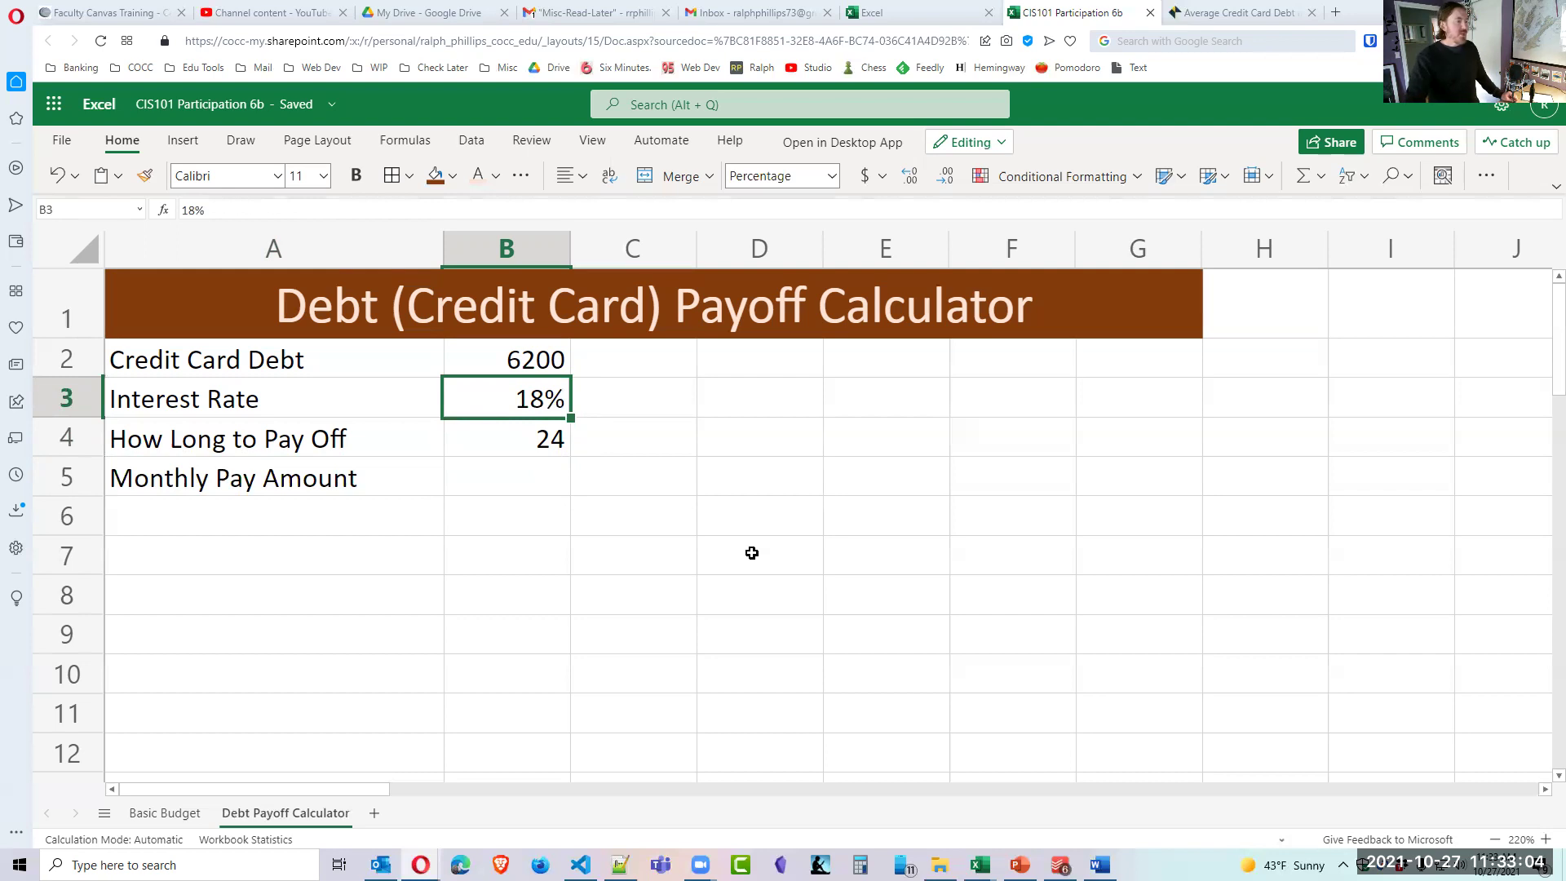
left_click(527, 485)
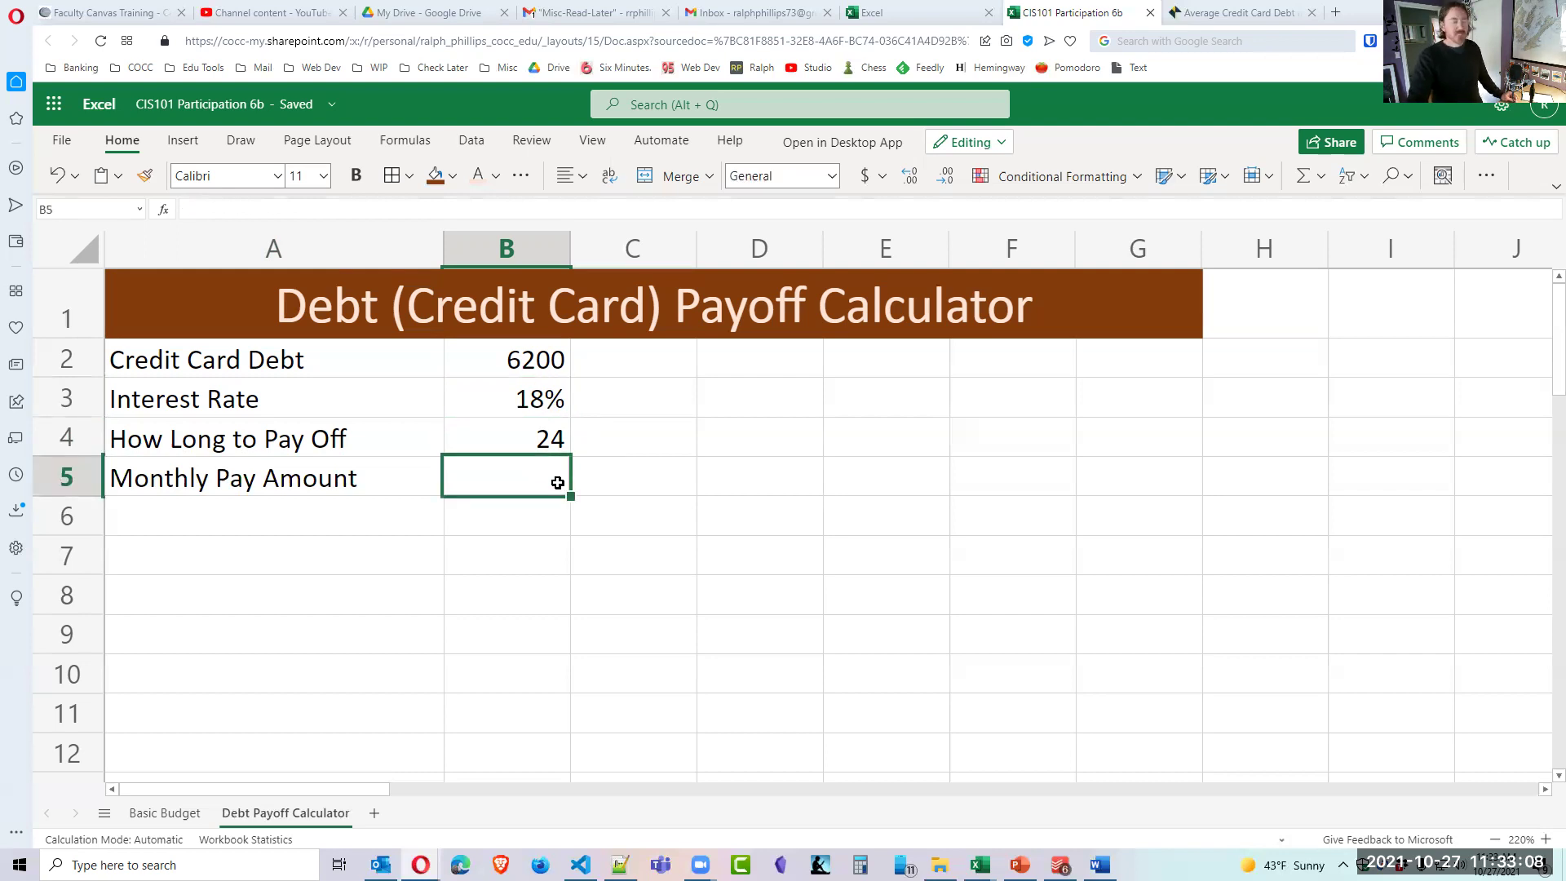
left_click(541, 550)
left_click(553, 484)
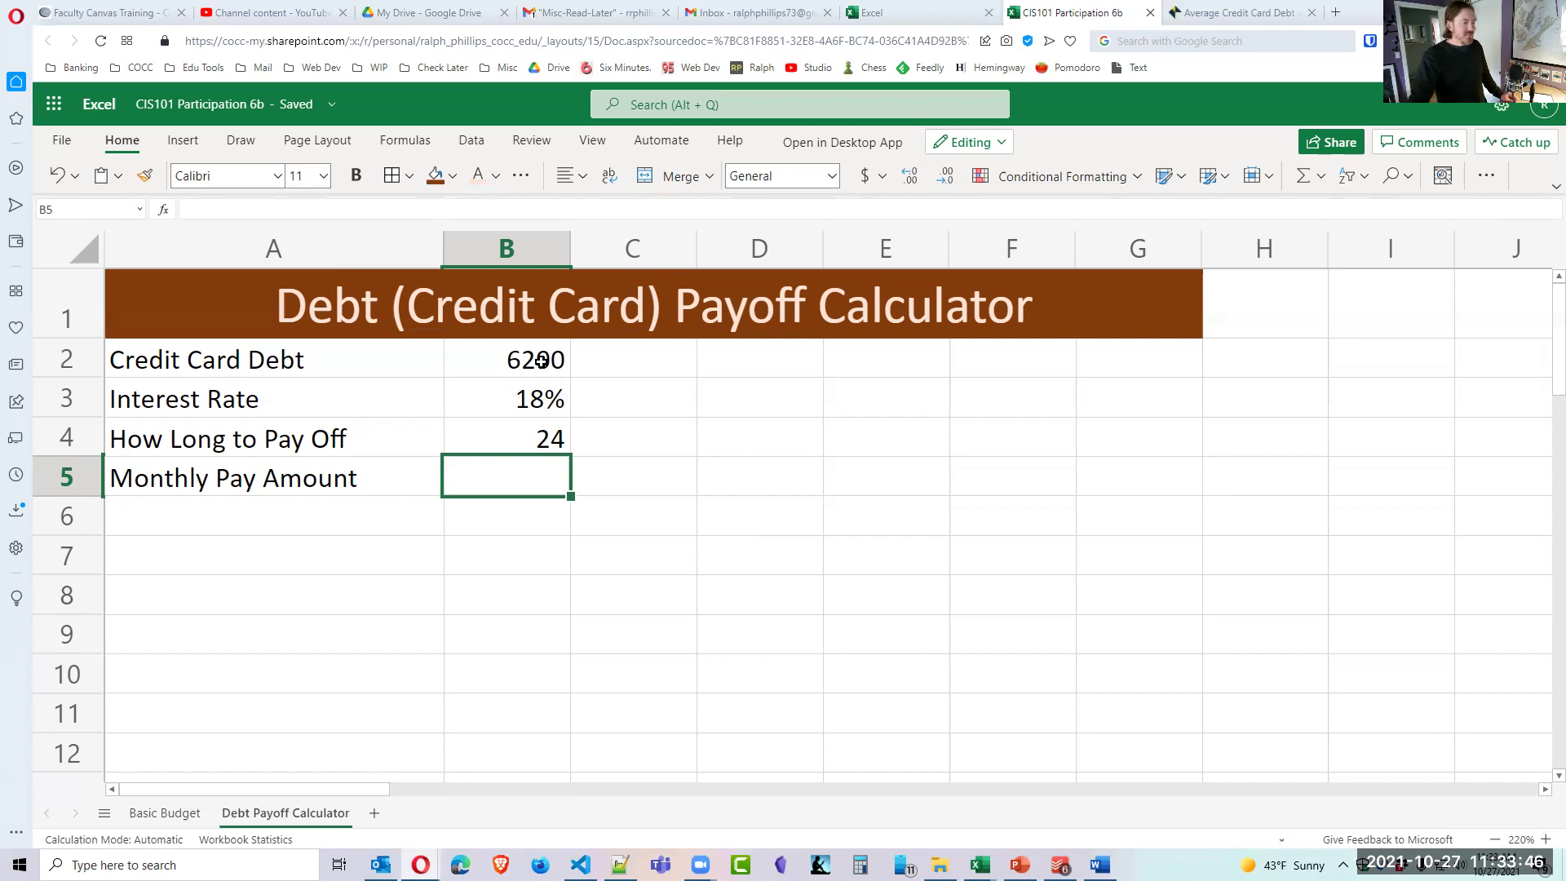
left_click_drag(545, 361, 551, 388)
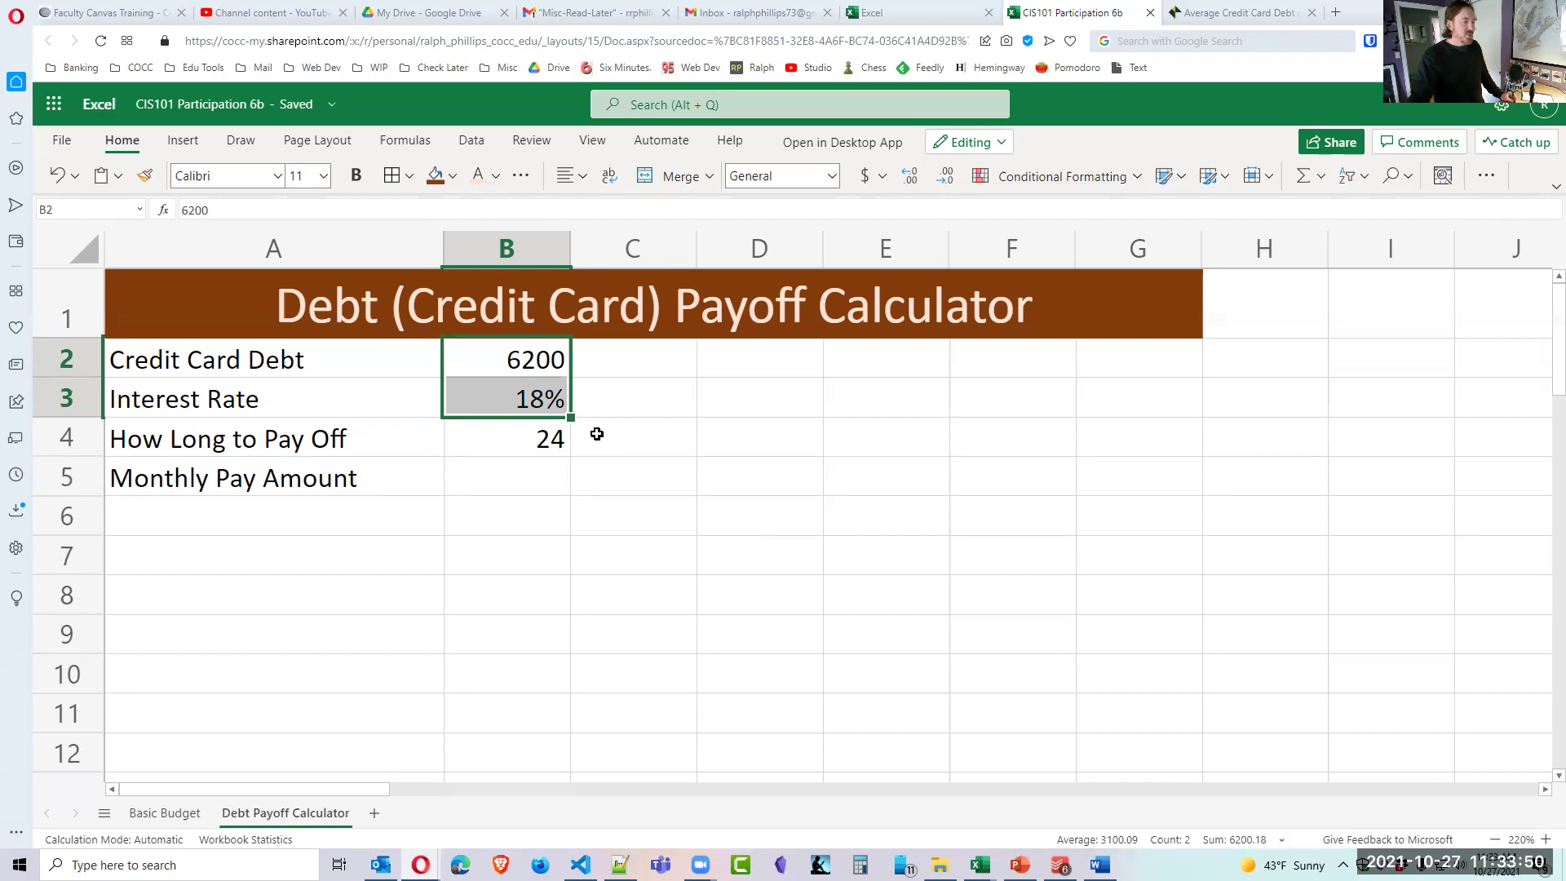
left_click(597, 434)
left_click(553, 366)
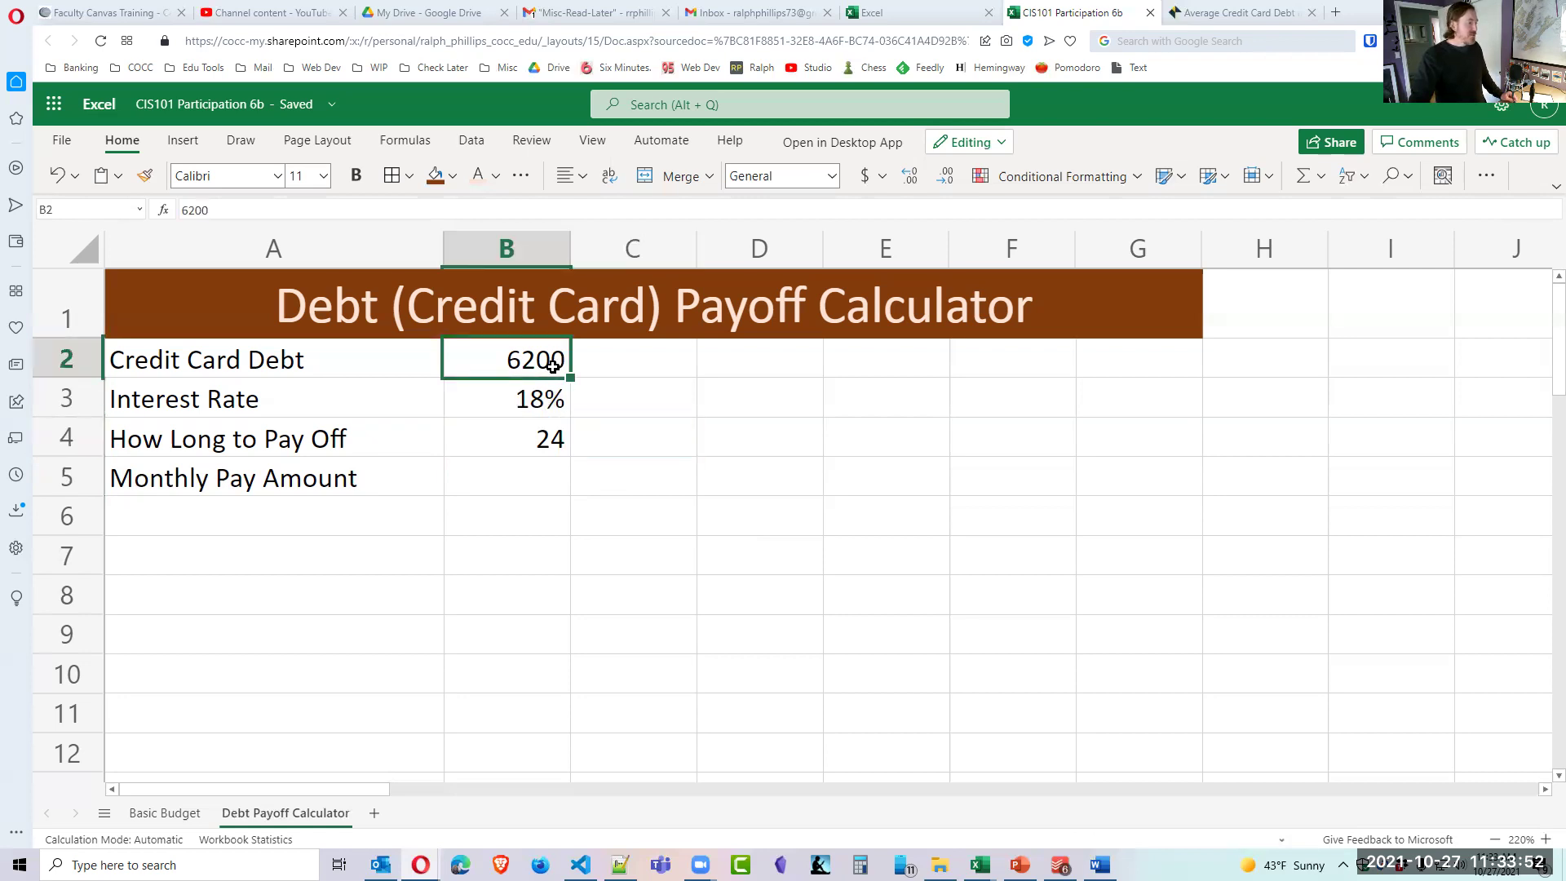
left_click(541, 444)
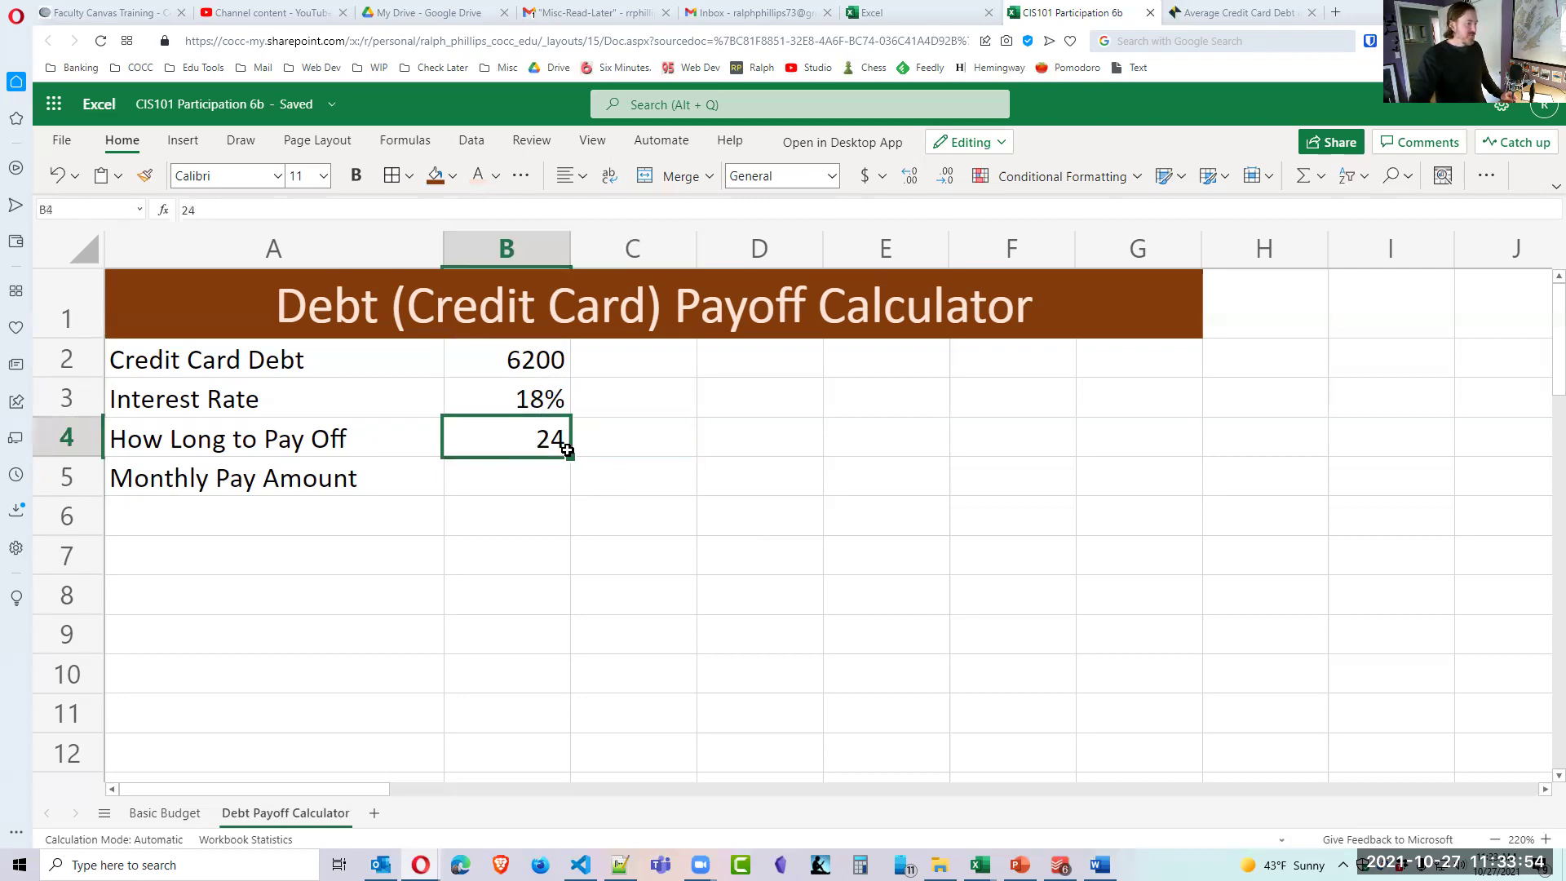
left_click(626, 457)
left_click_drag(542, 359, 558, 441)
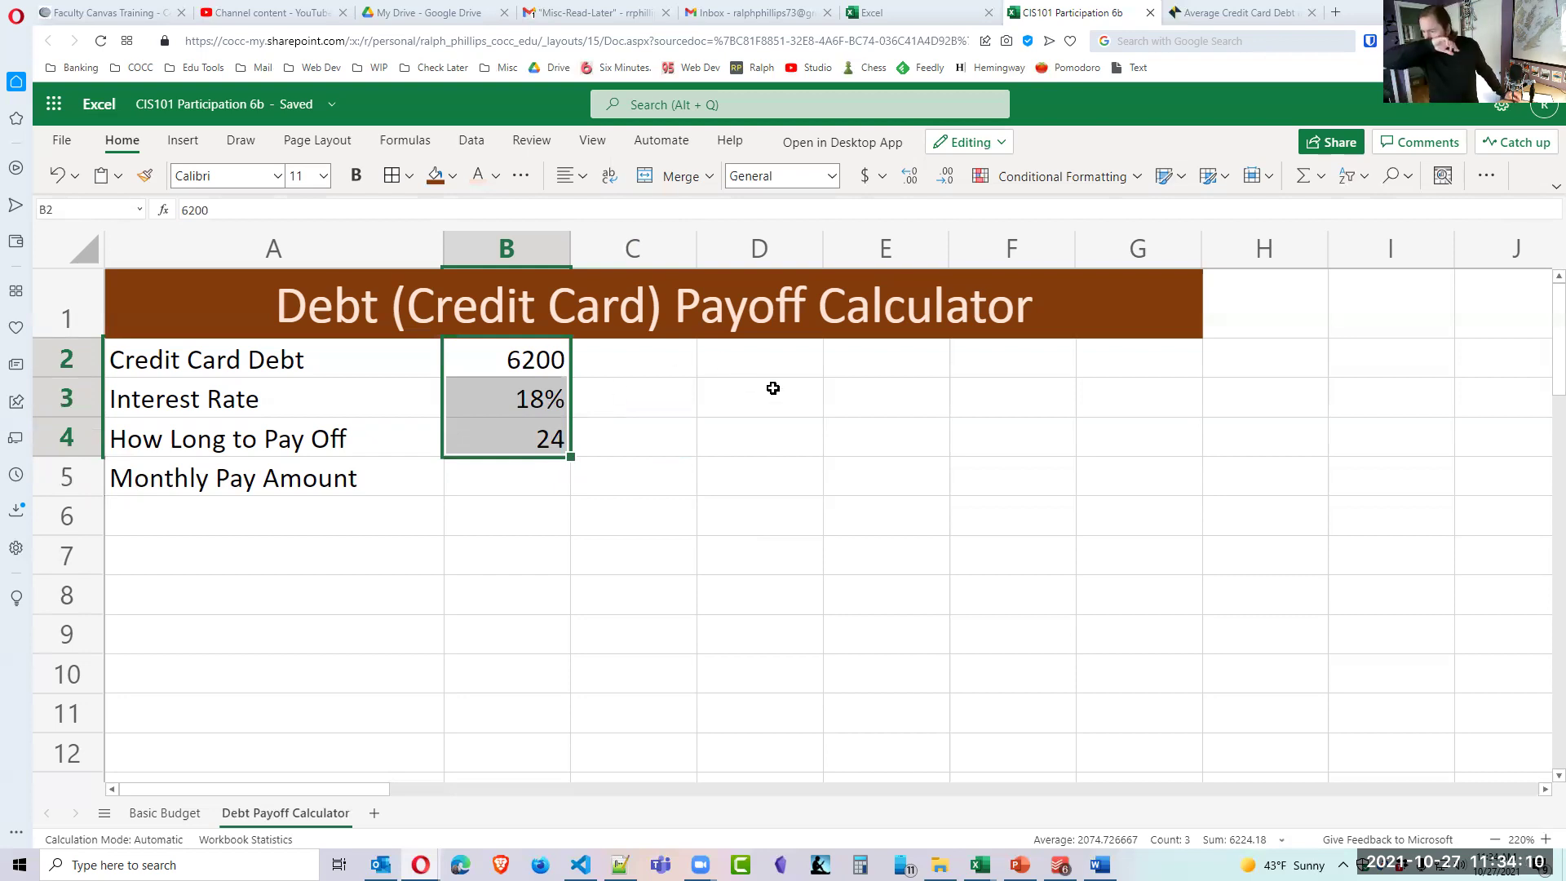
left_click(702, 435)
left_click(533, 360)
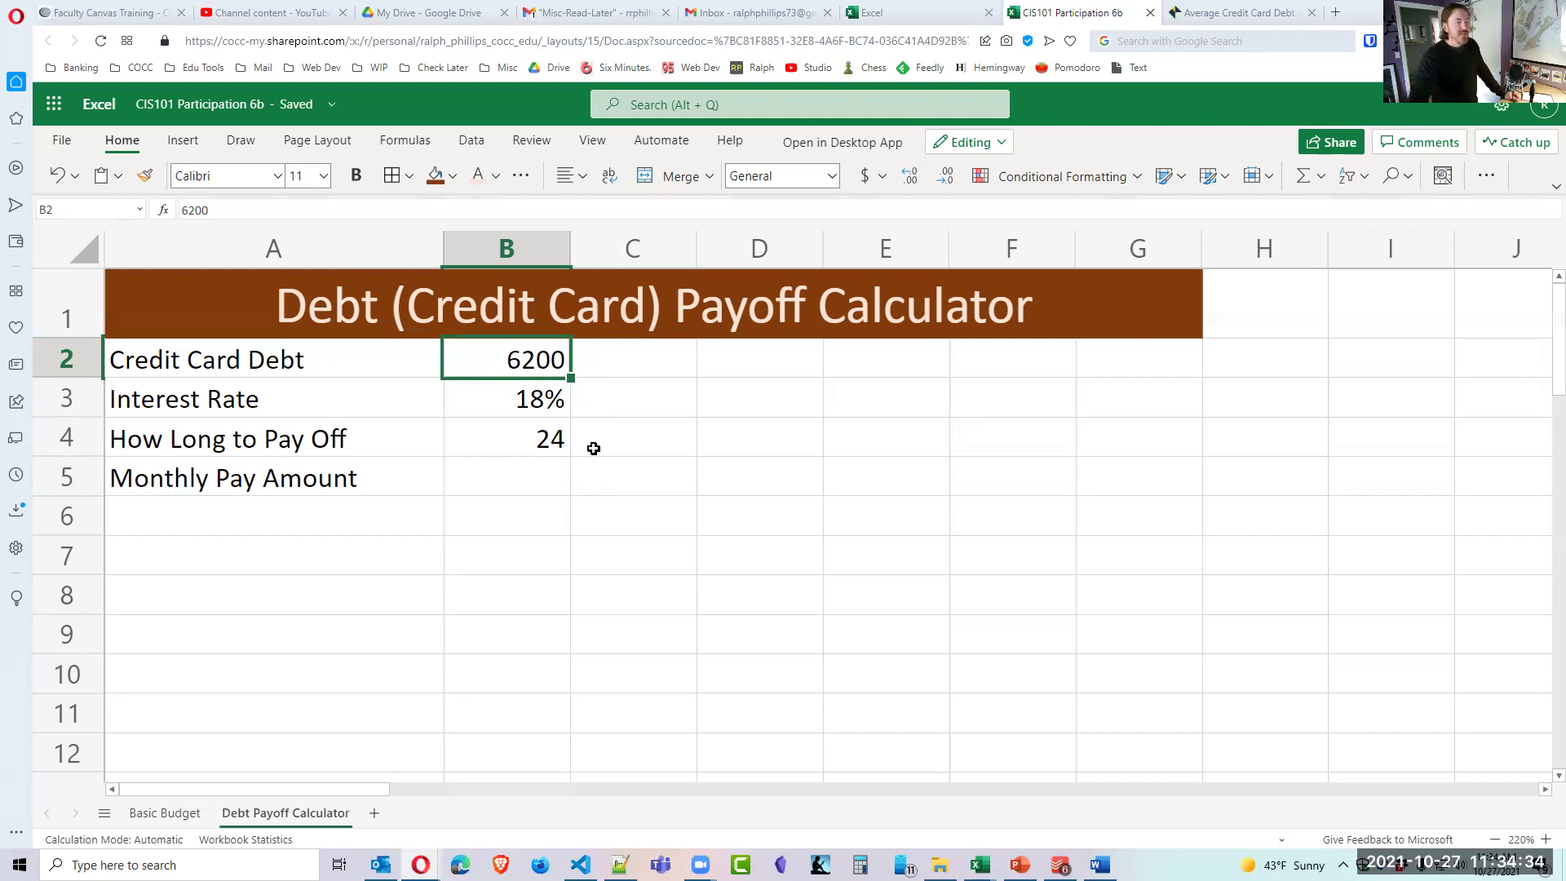
left_click(556, 406)
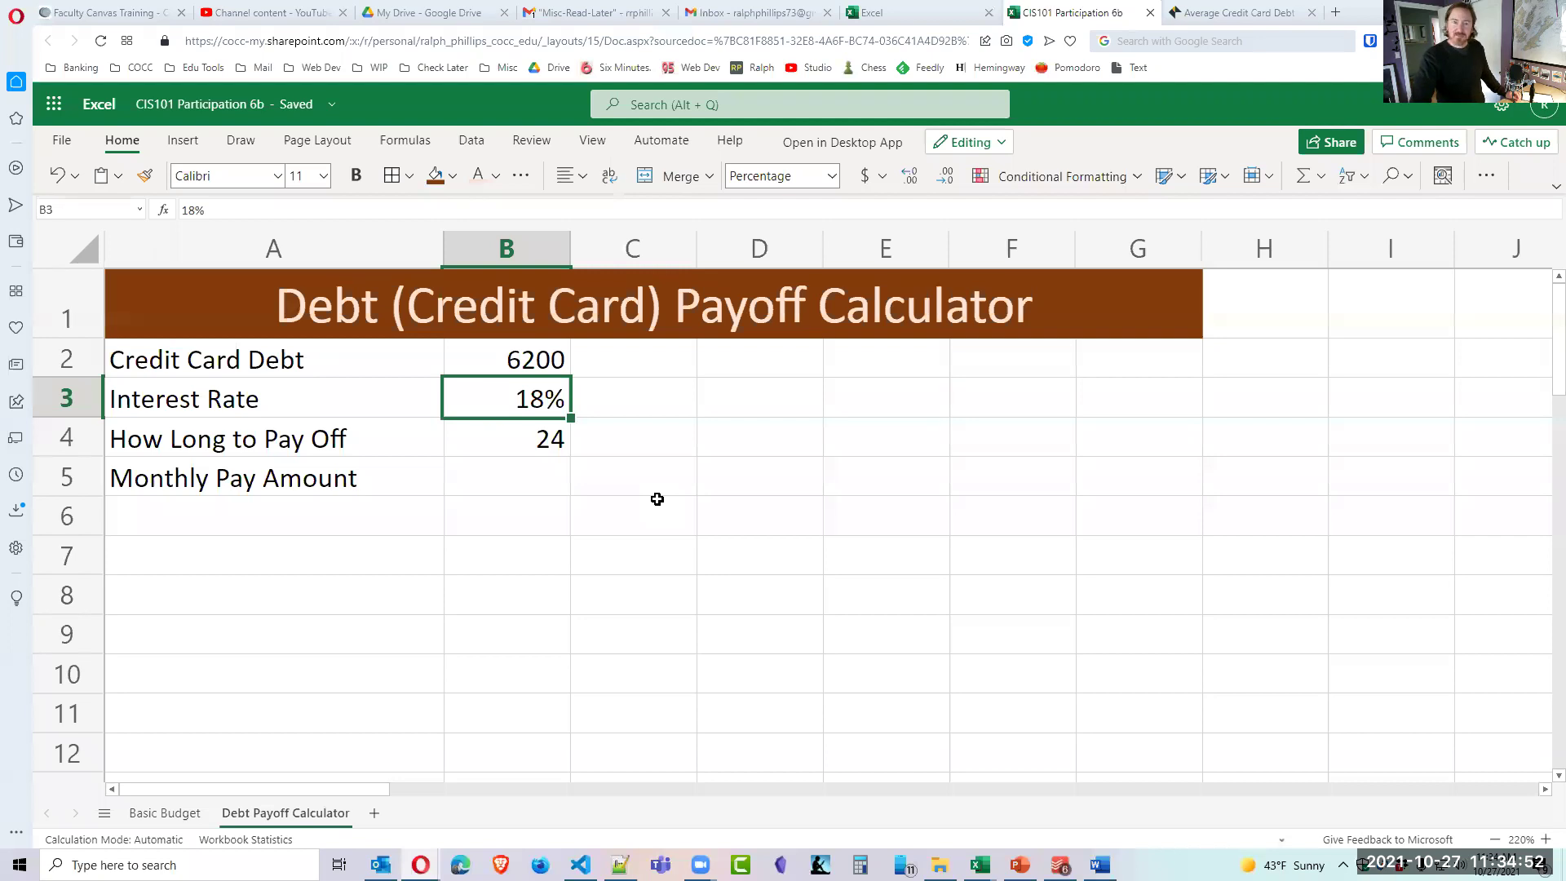
Start a PMT formula in B5 with the monthly interest rate B3/12 as its rate argument.
left_click(535, 549)
key("Up")
key("Up")
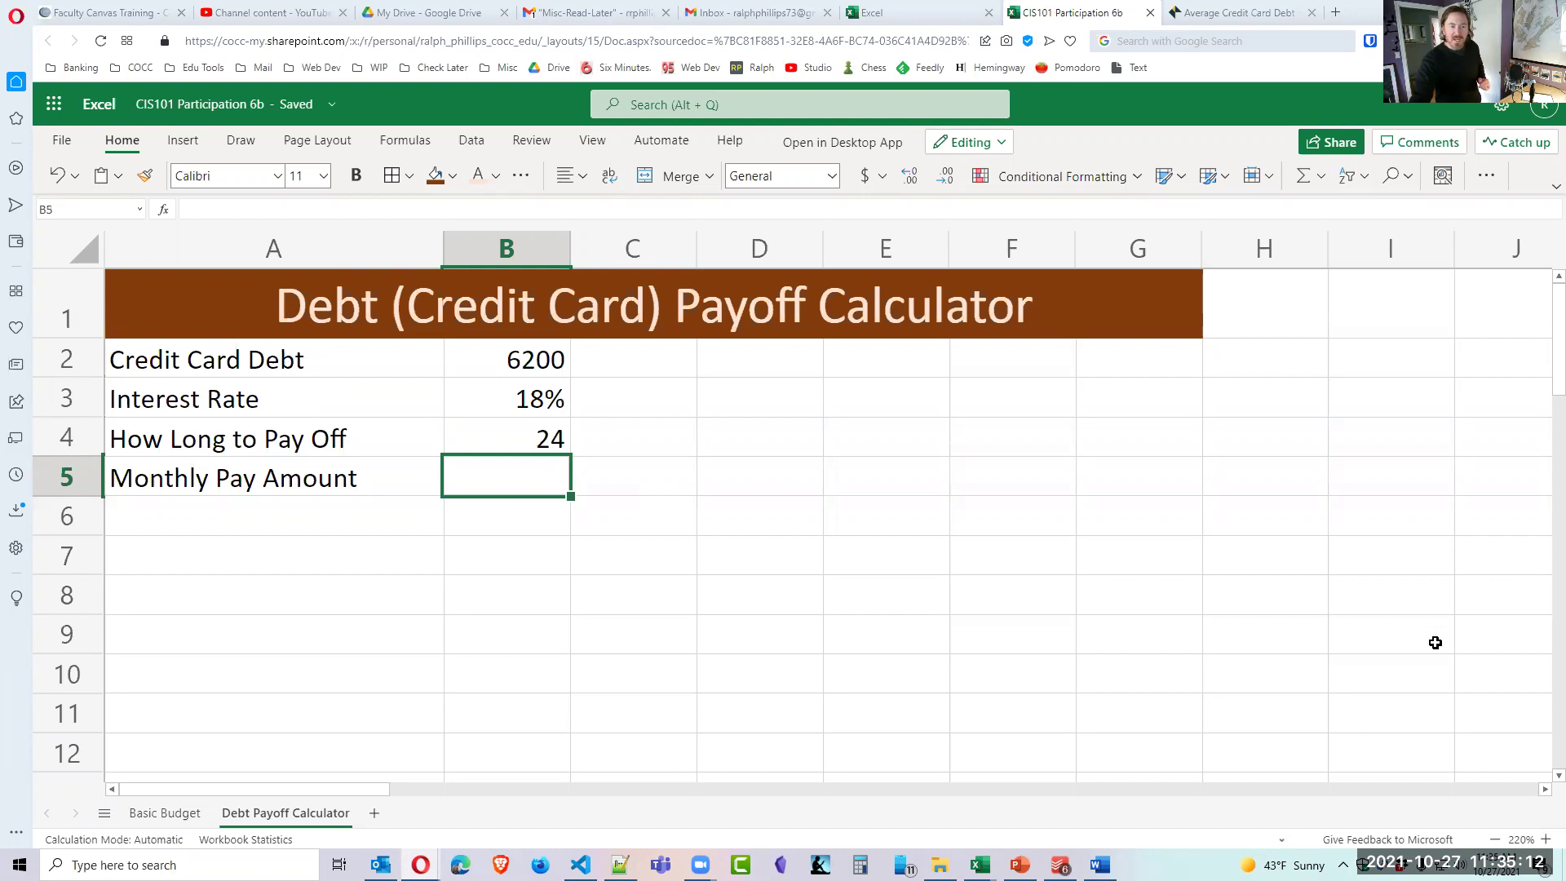
left_click(1544, 840)
left_click(1543, 840)
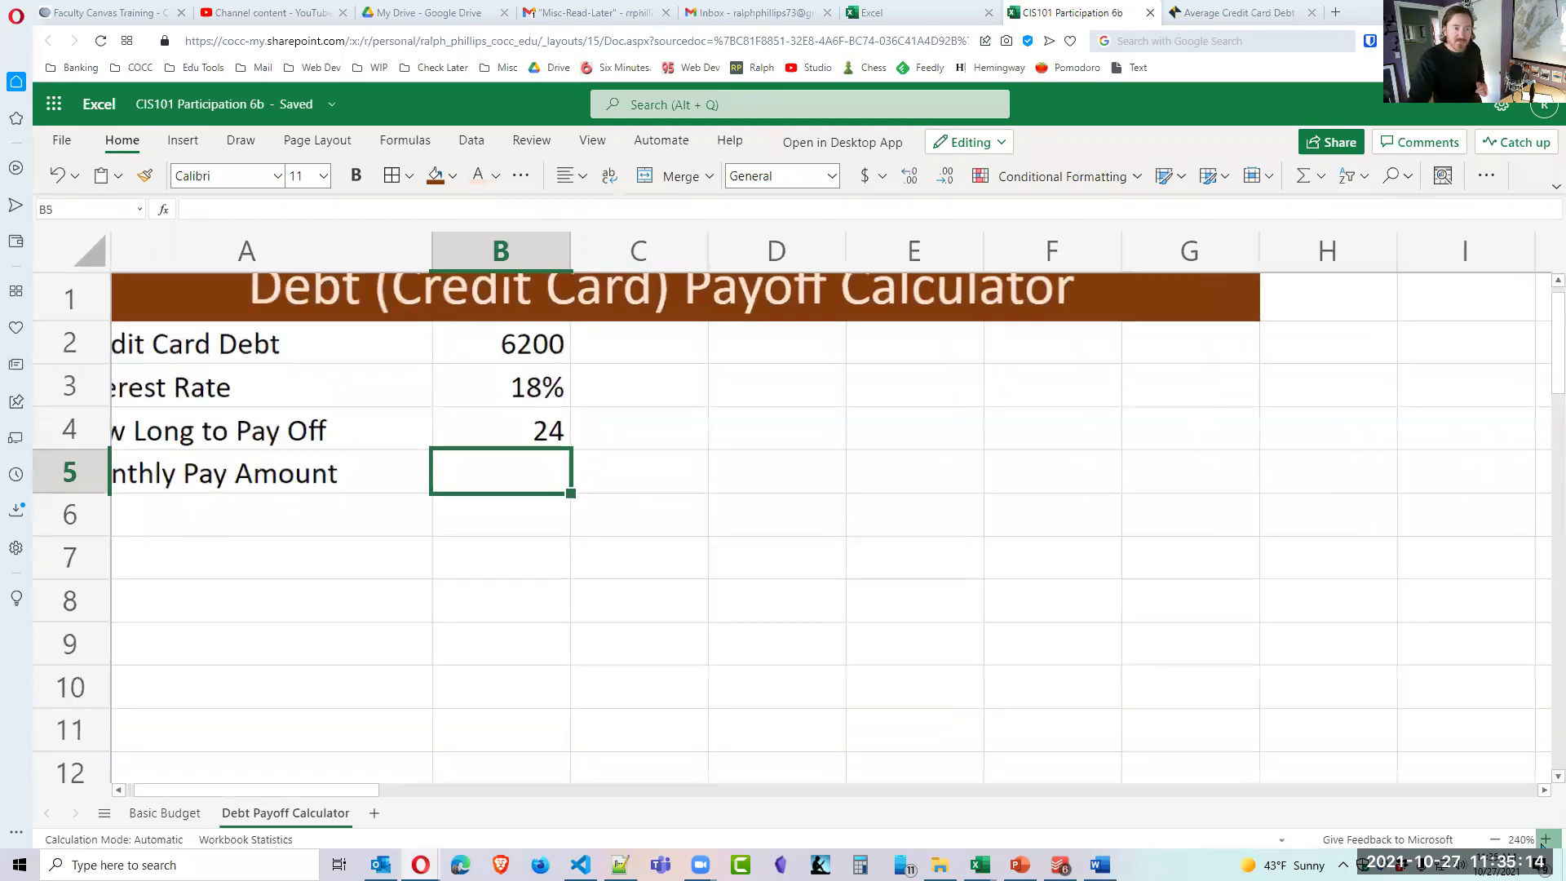
left_click(1543, 840)
scroll(1001, 588, "up", 1)
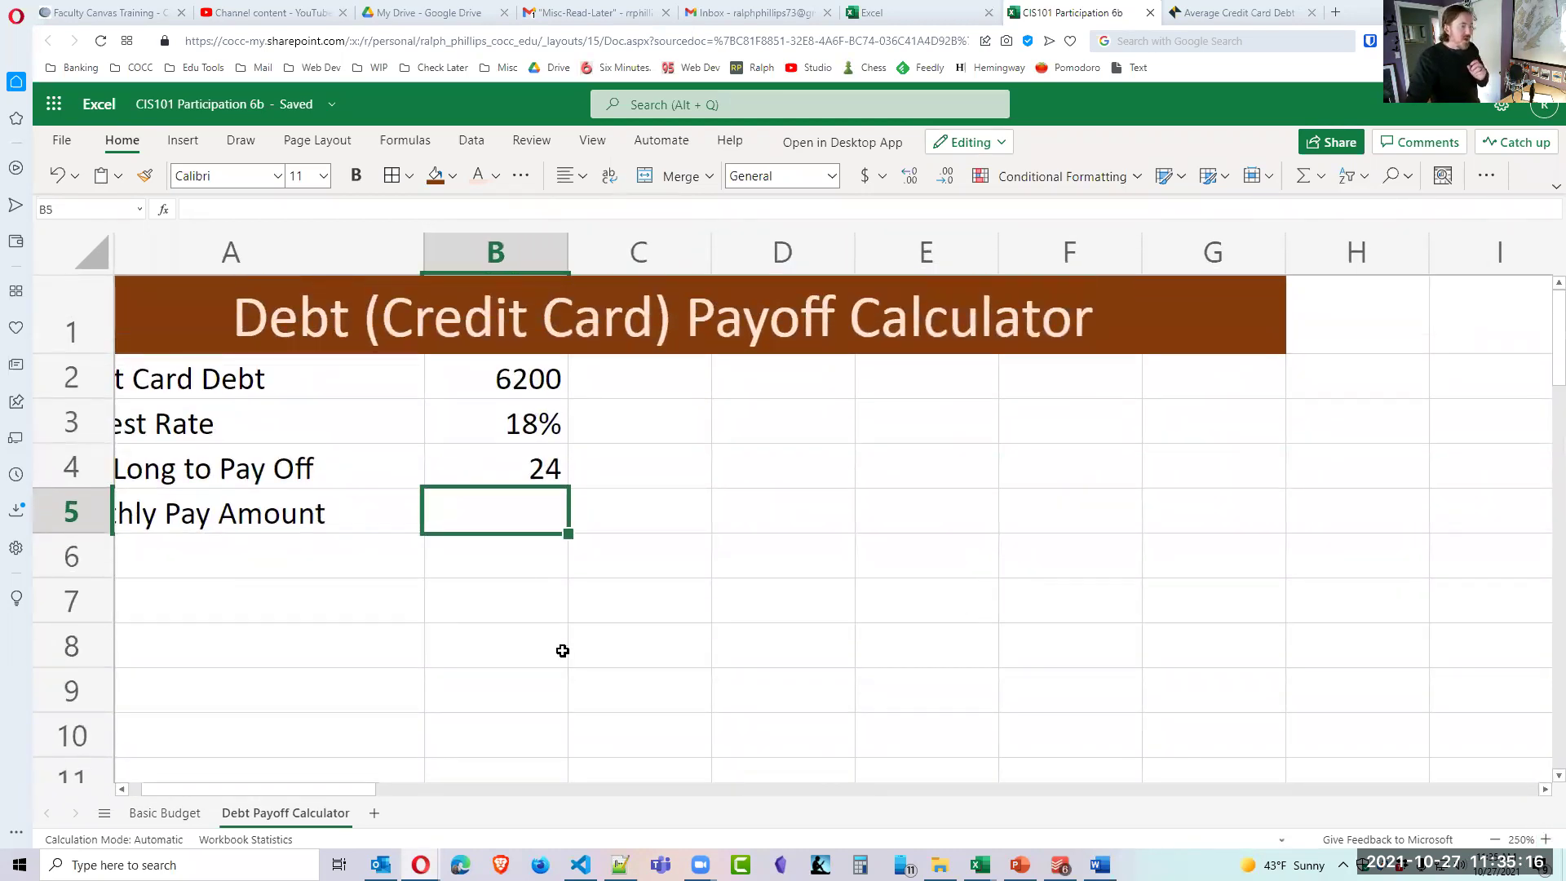
scroll(368, 795, "left", 1)
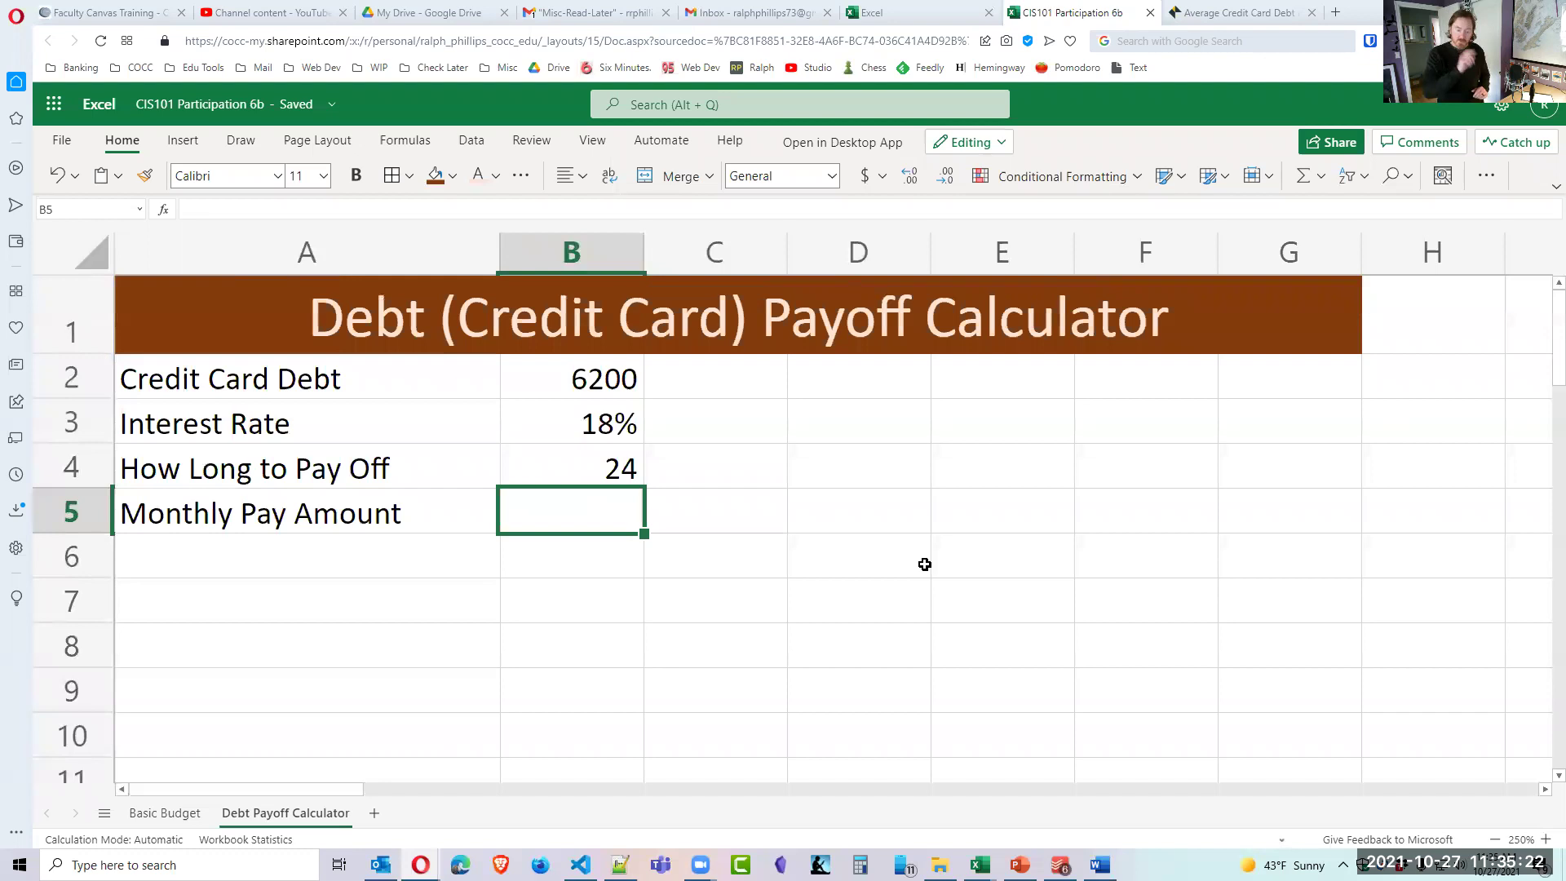
type("=")
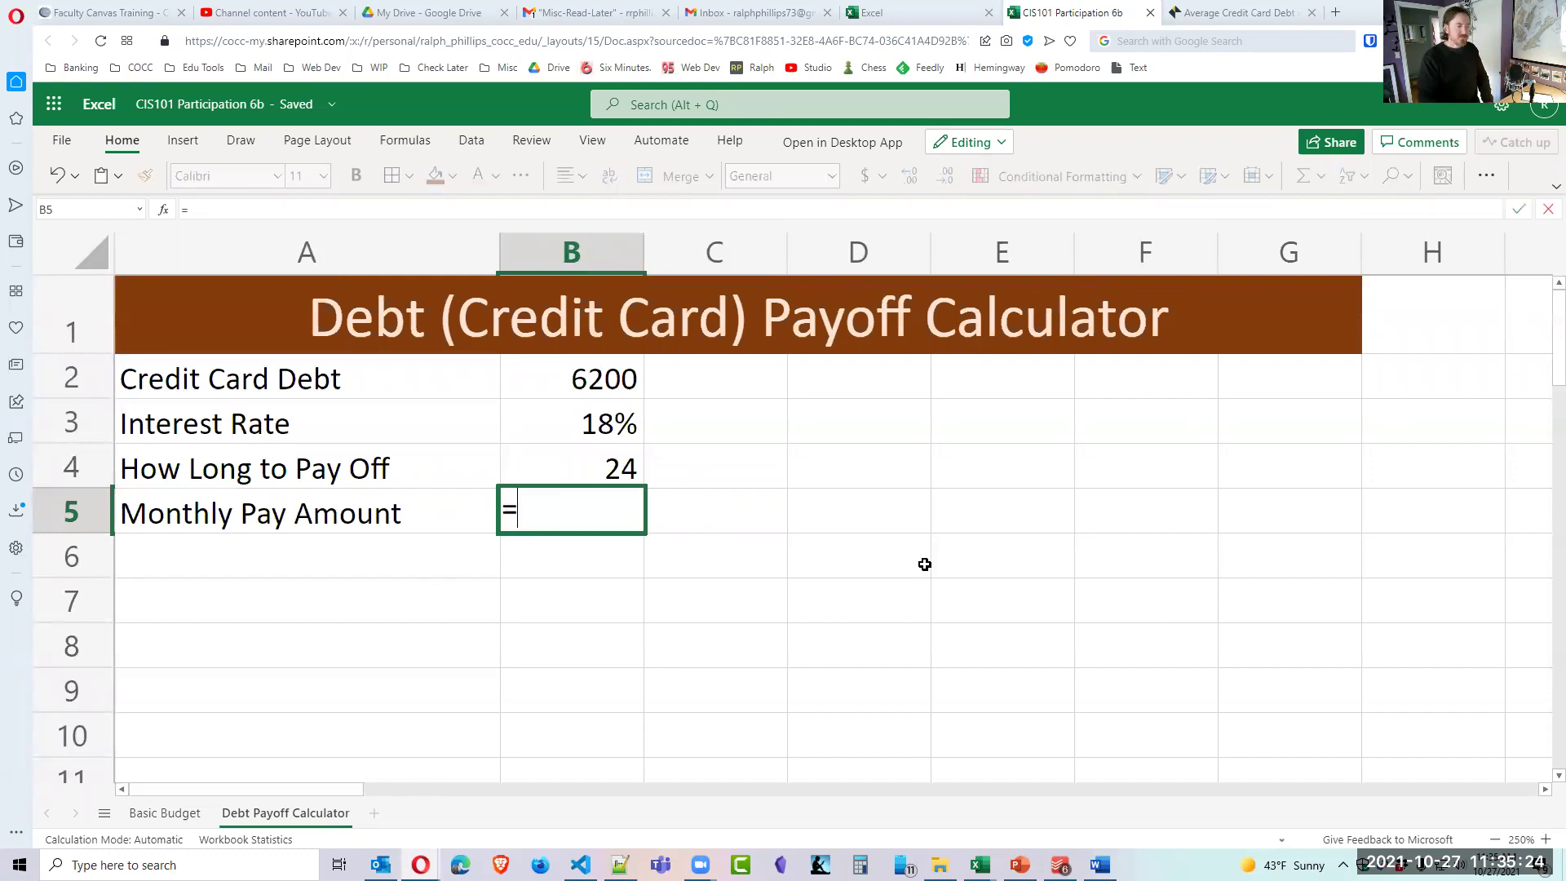
type("pmt(")
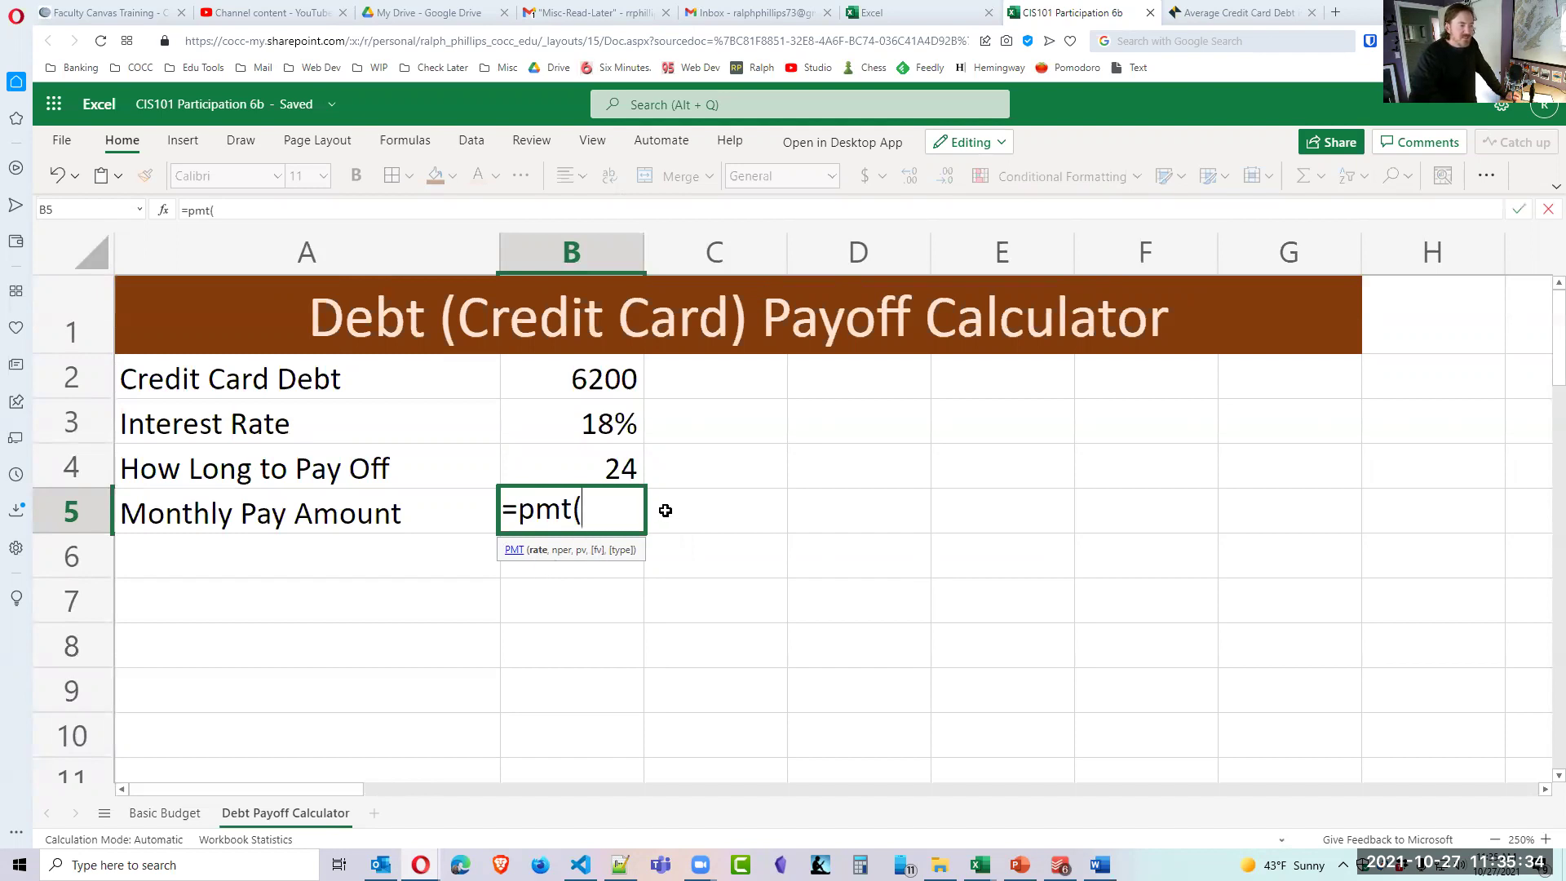
left_click(624, 425)
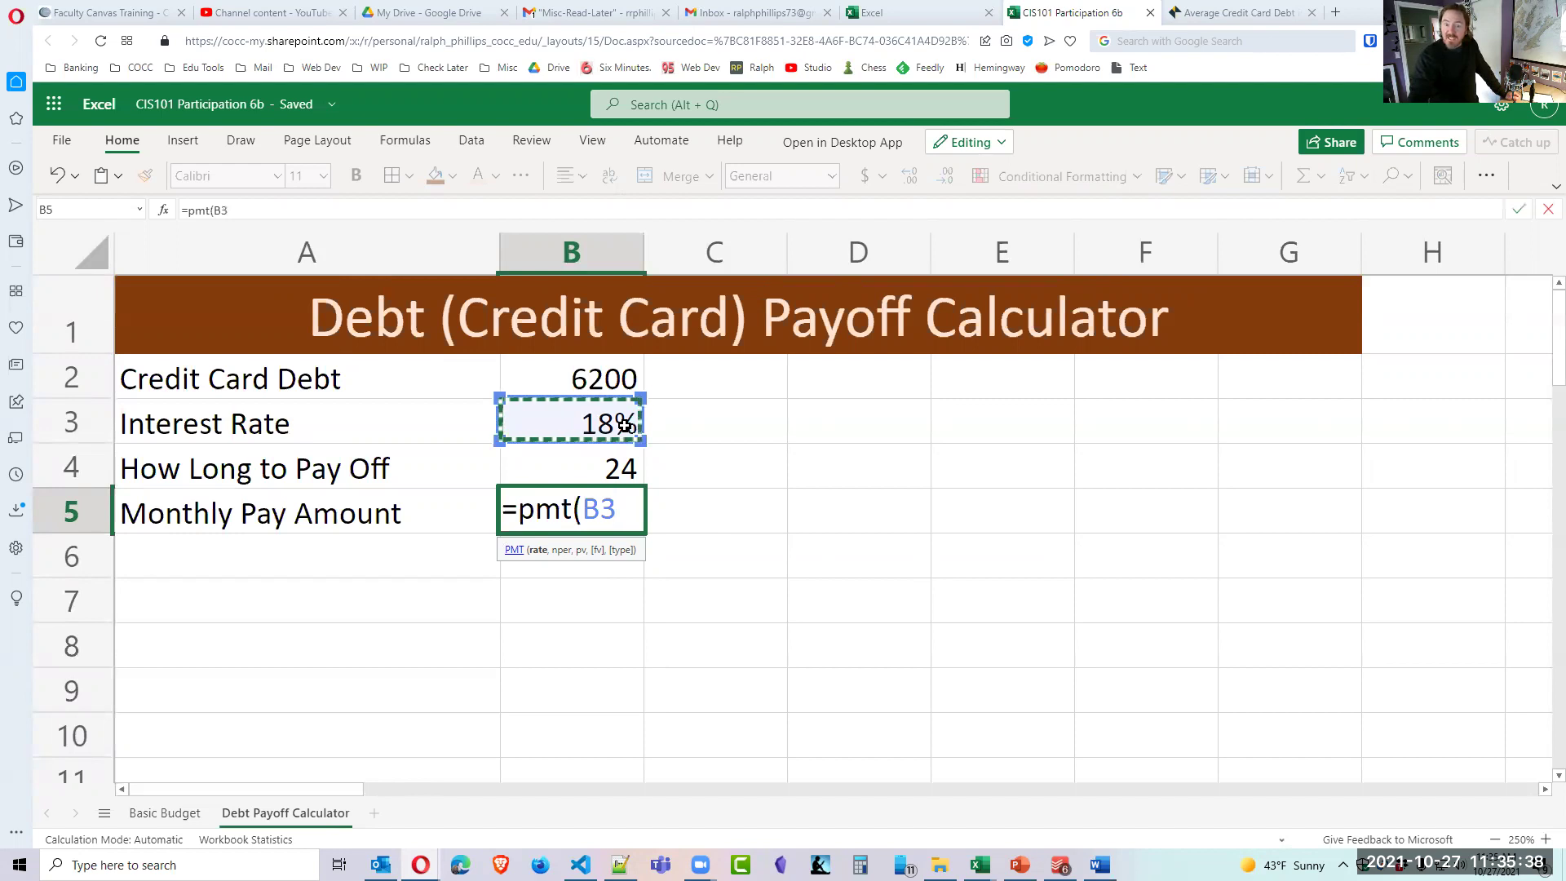
type("/")
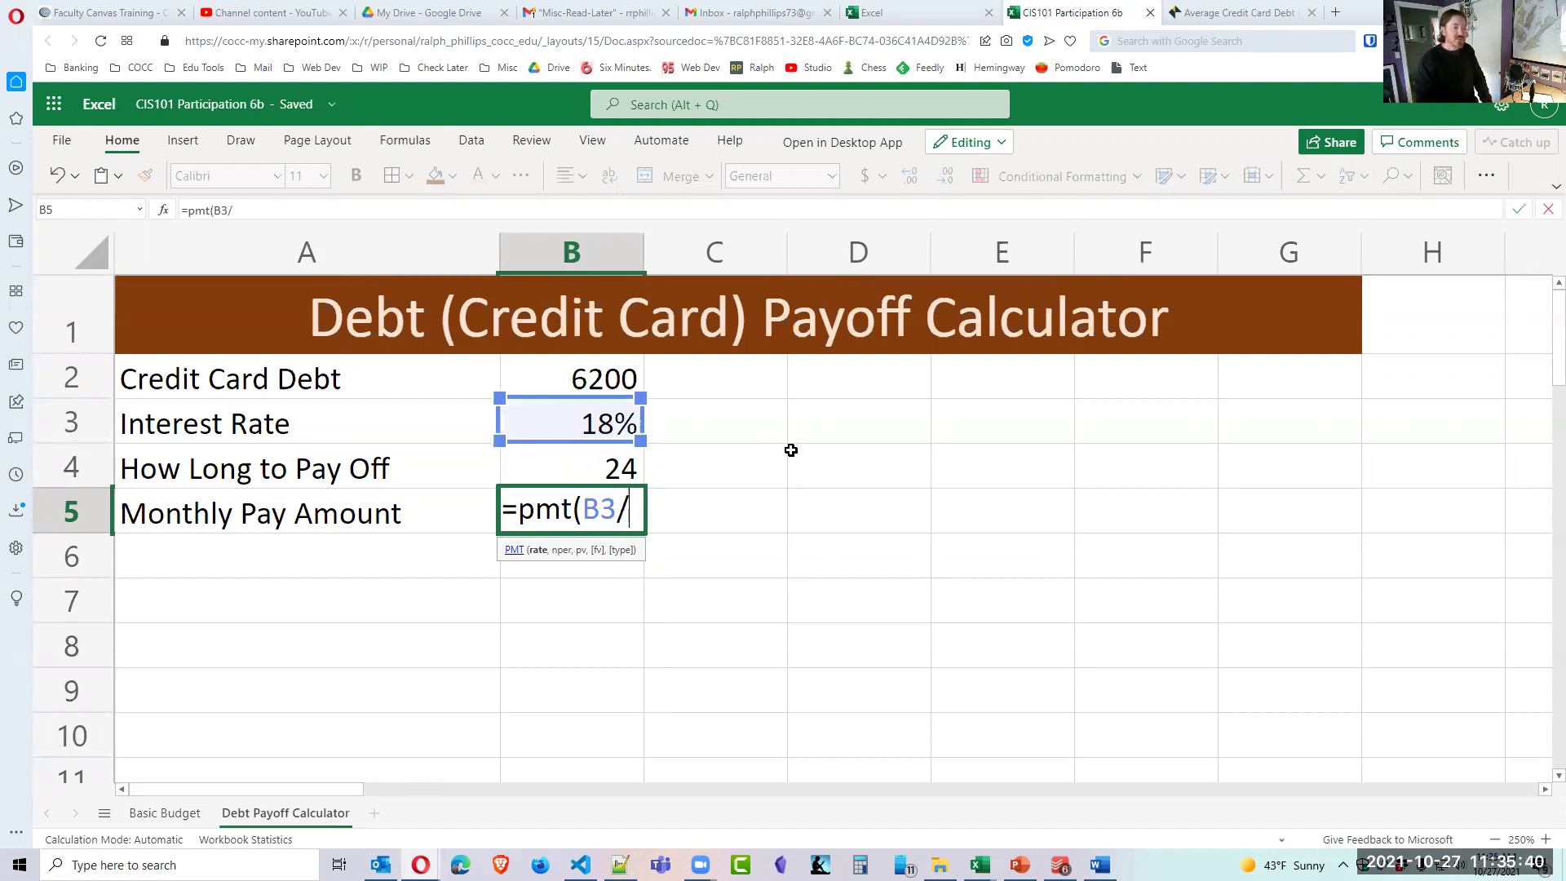
type("12,")
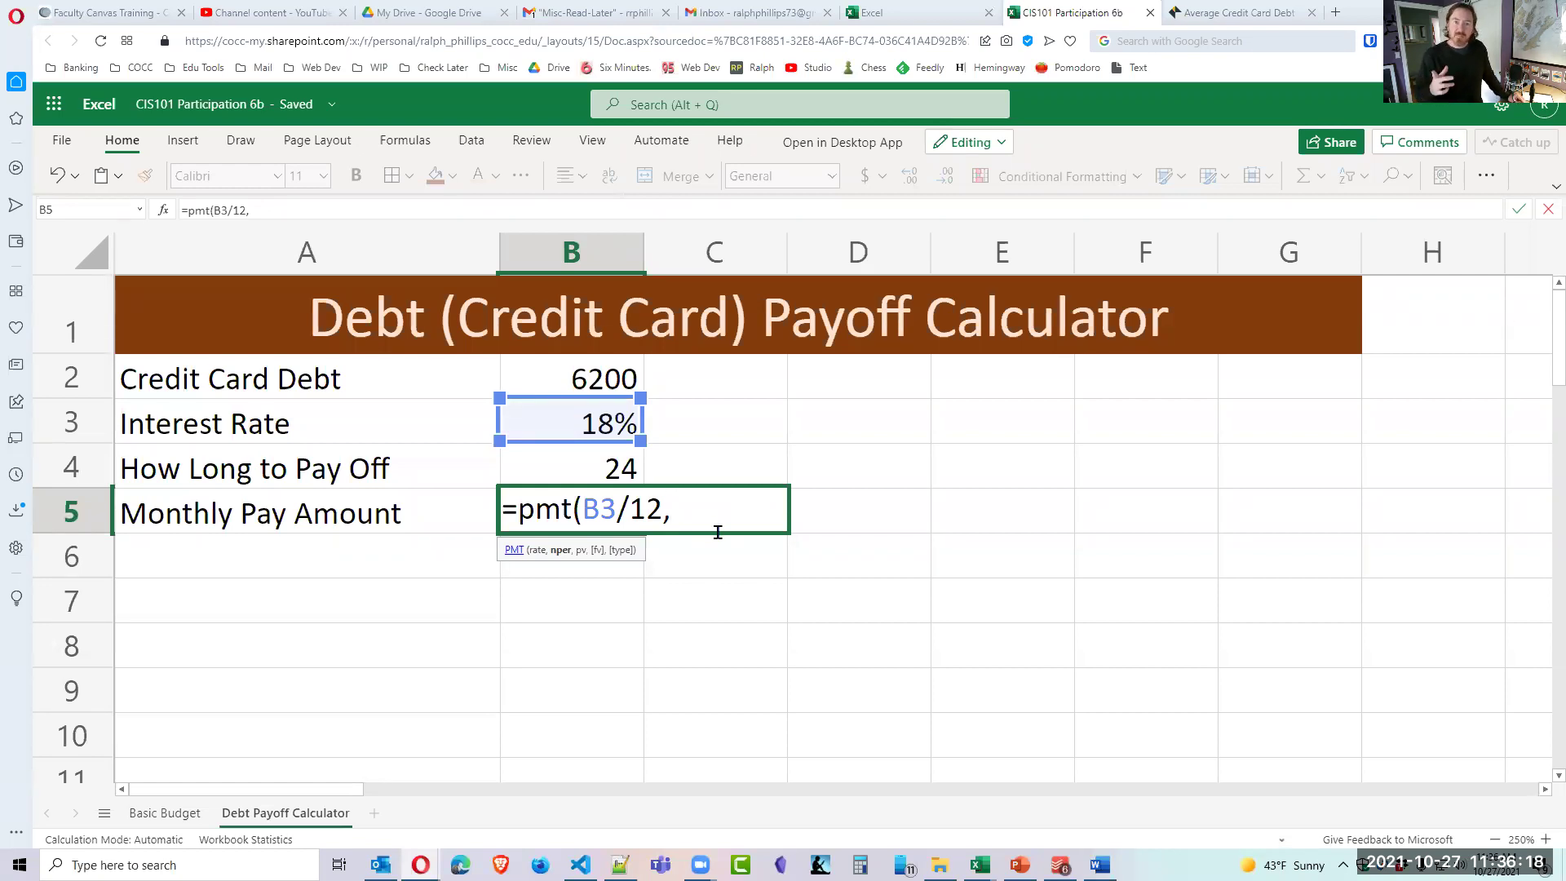
Complete the PMT formula in B5 with B4 as the number of periods and -B2 as the present value.
left_click(594, 466)
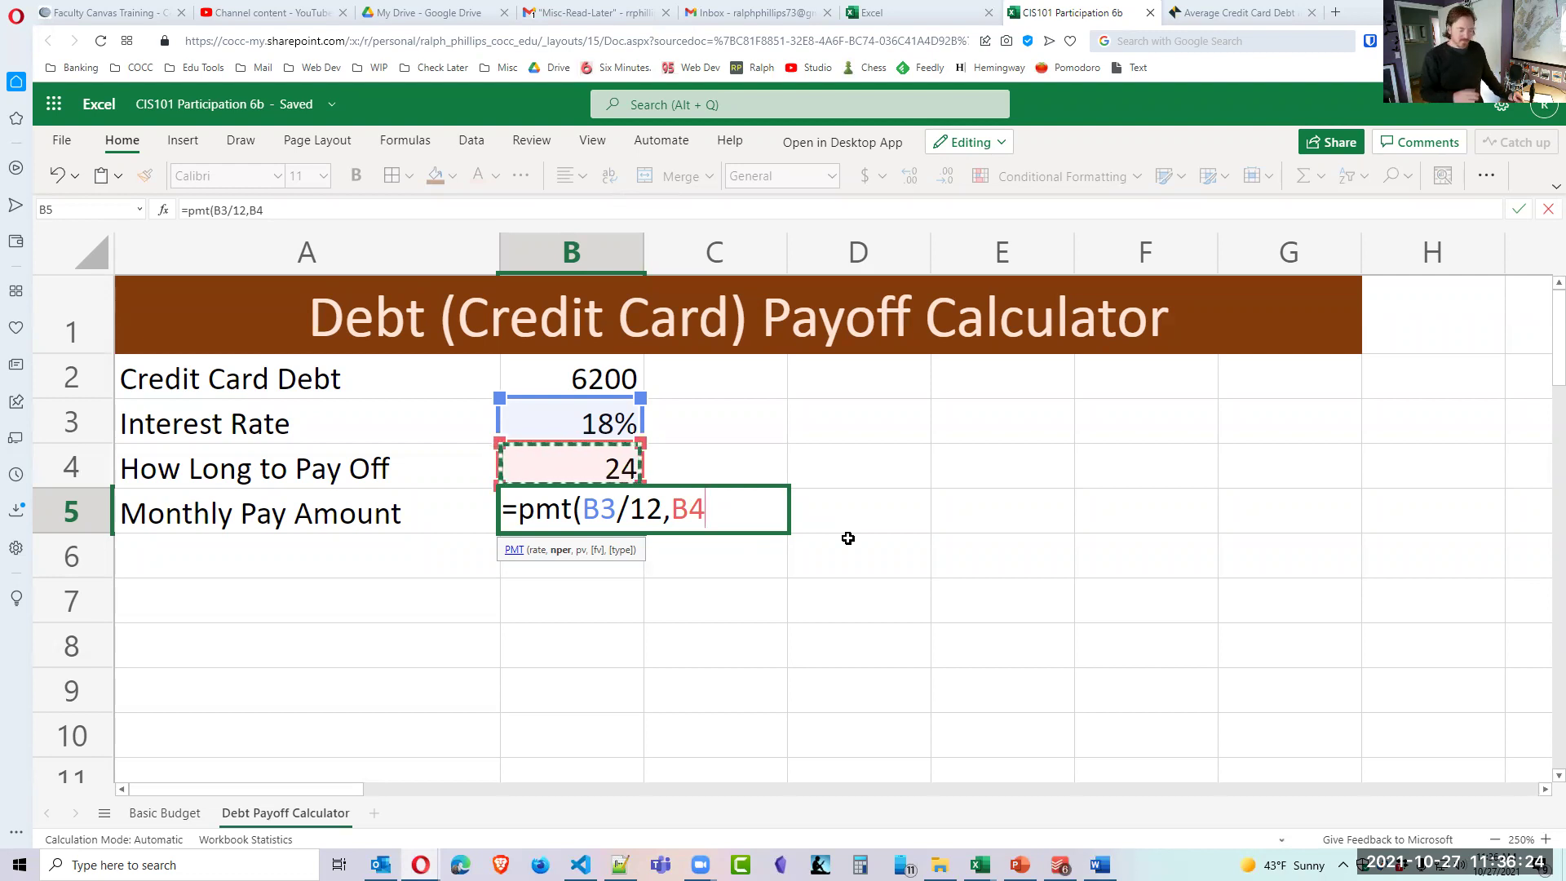
type(",")
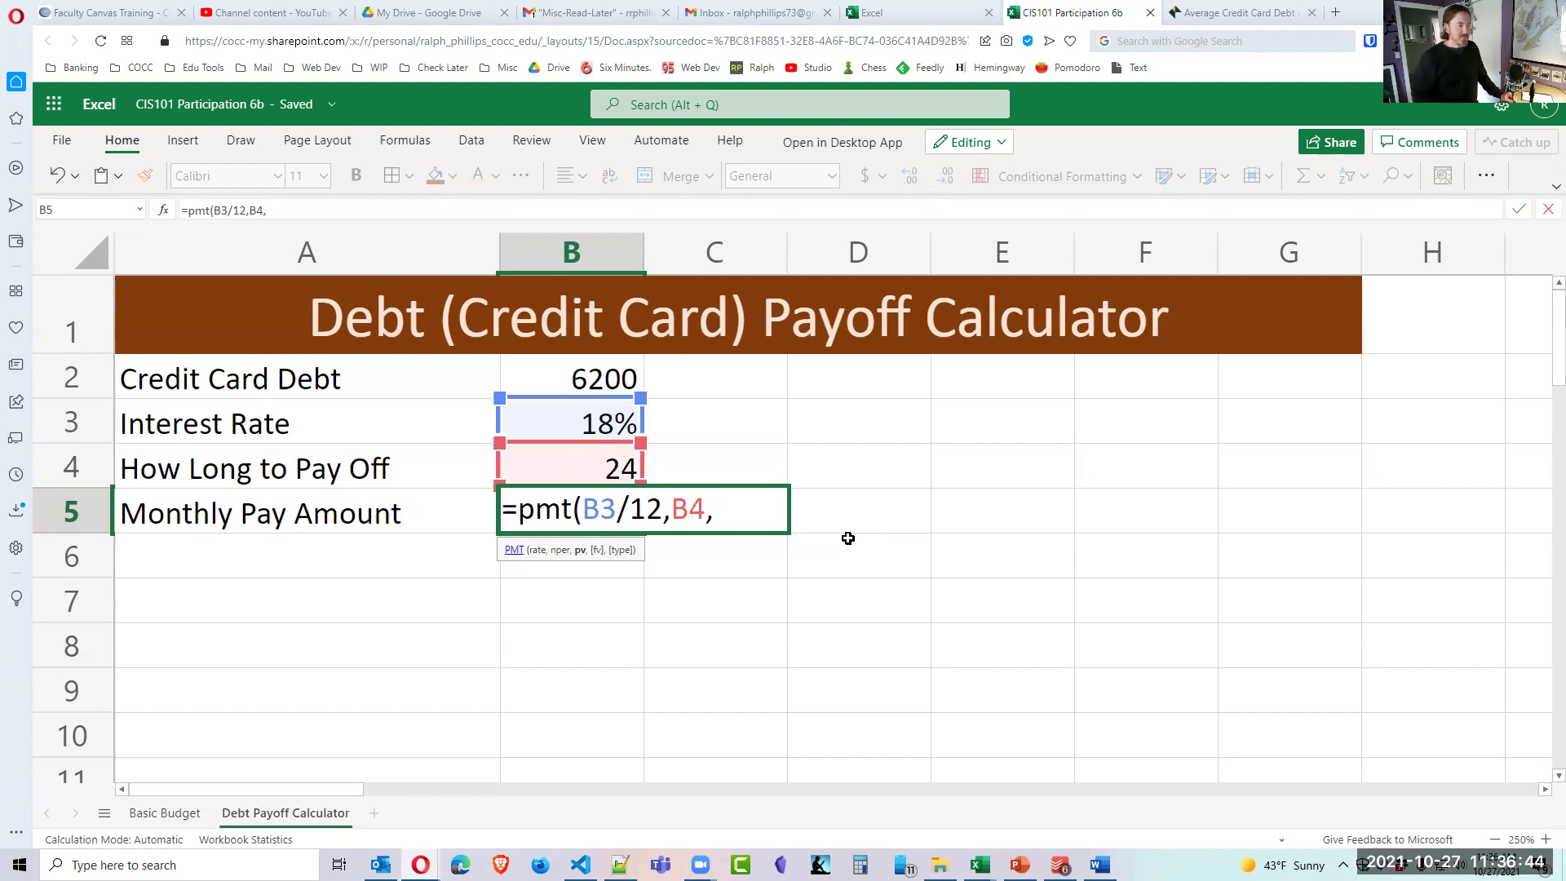
type("-")
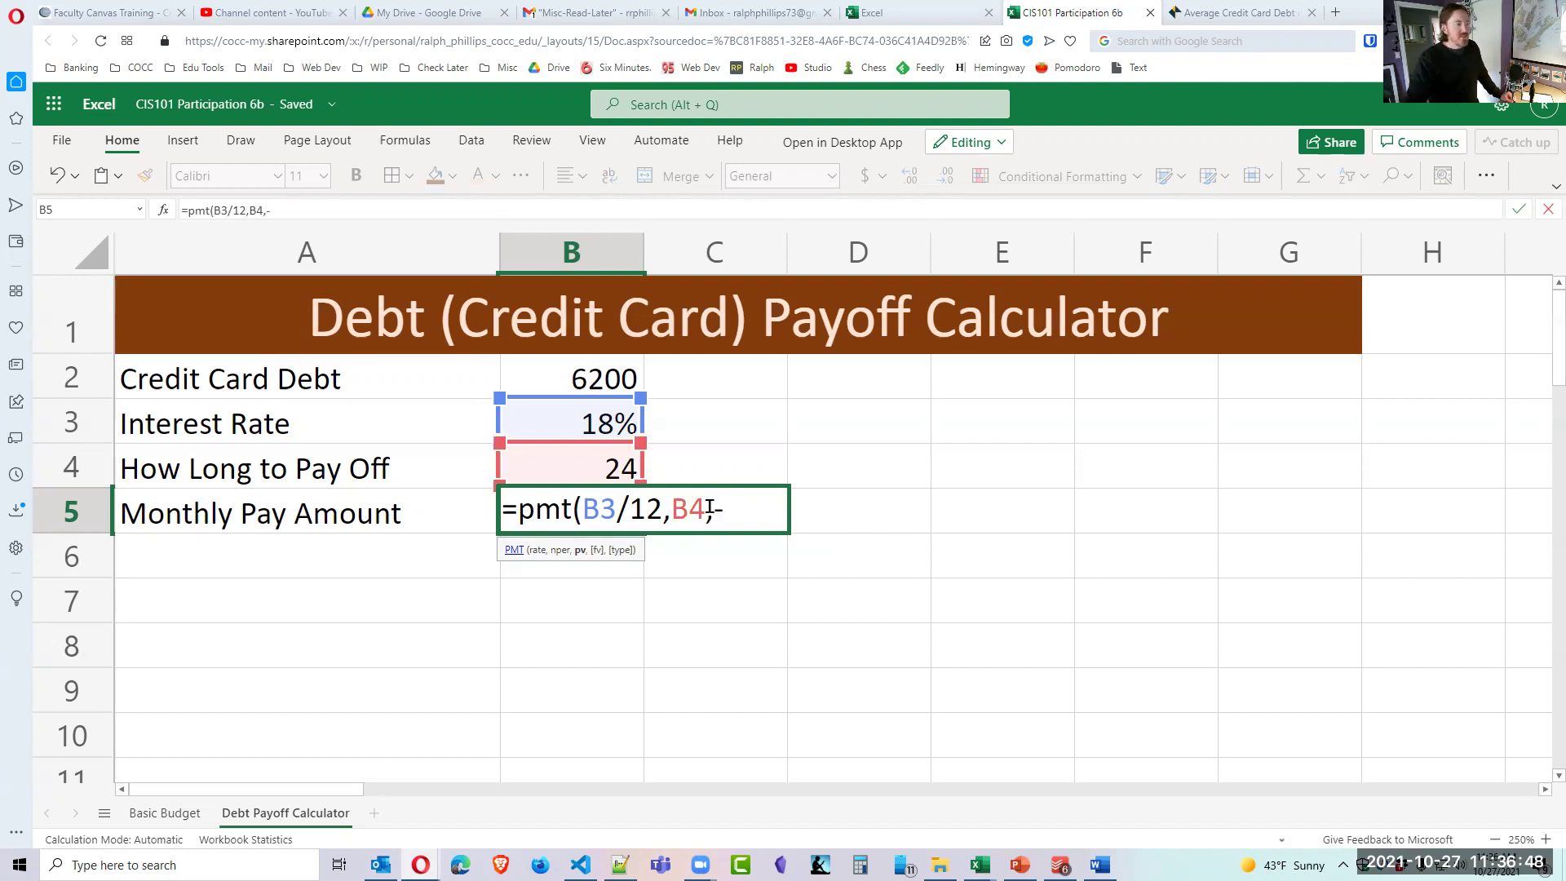
left_click(578, 380)
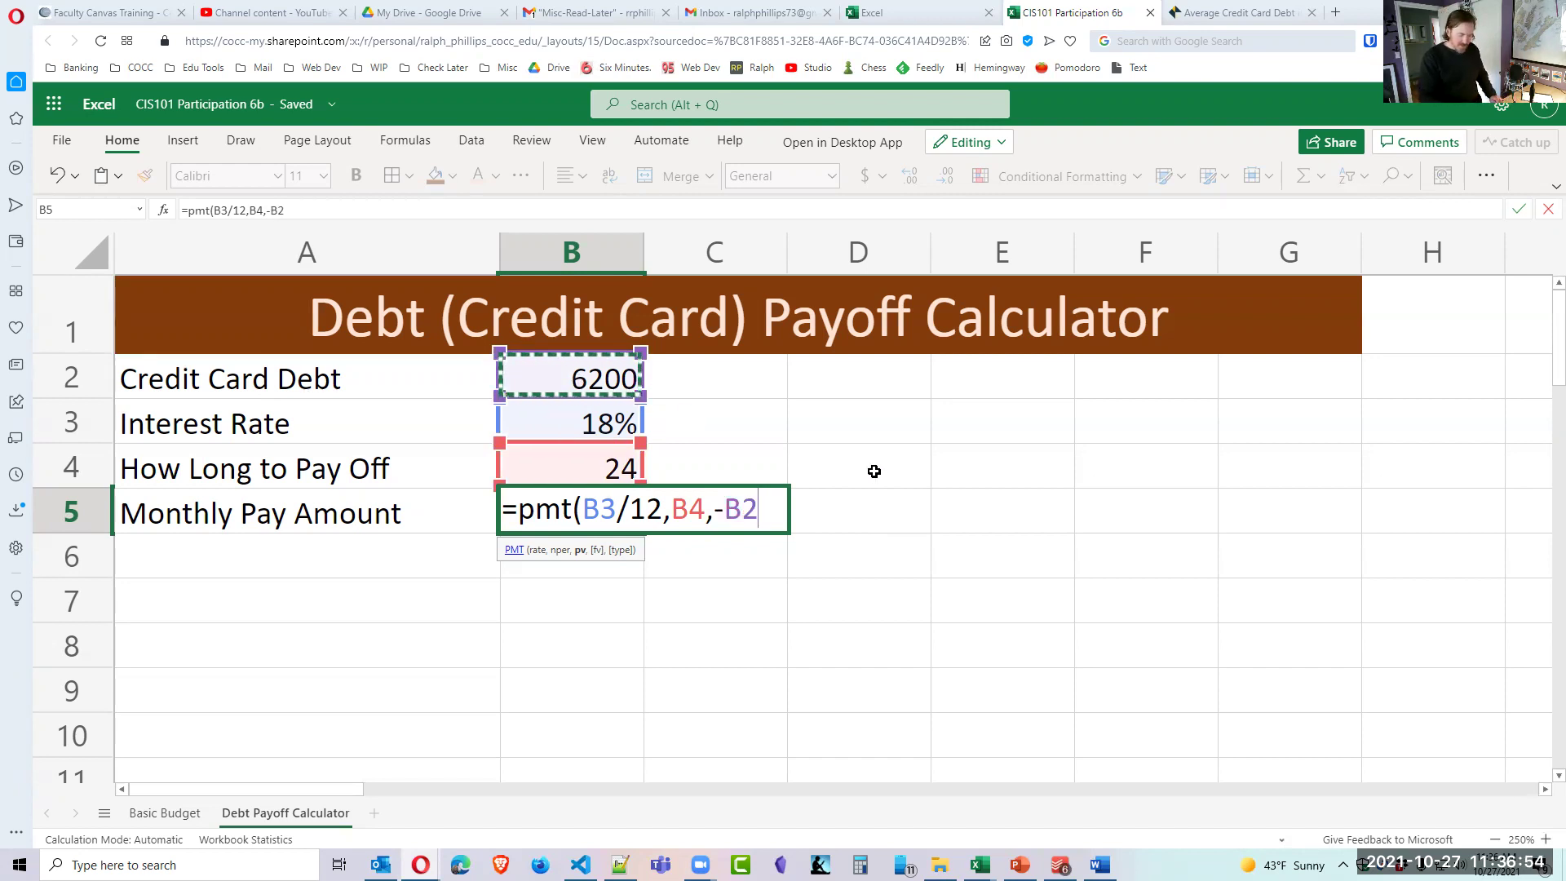
type(")")
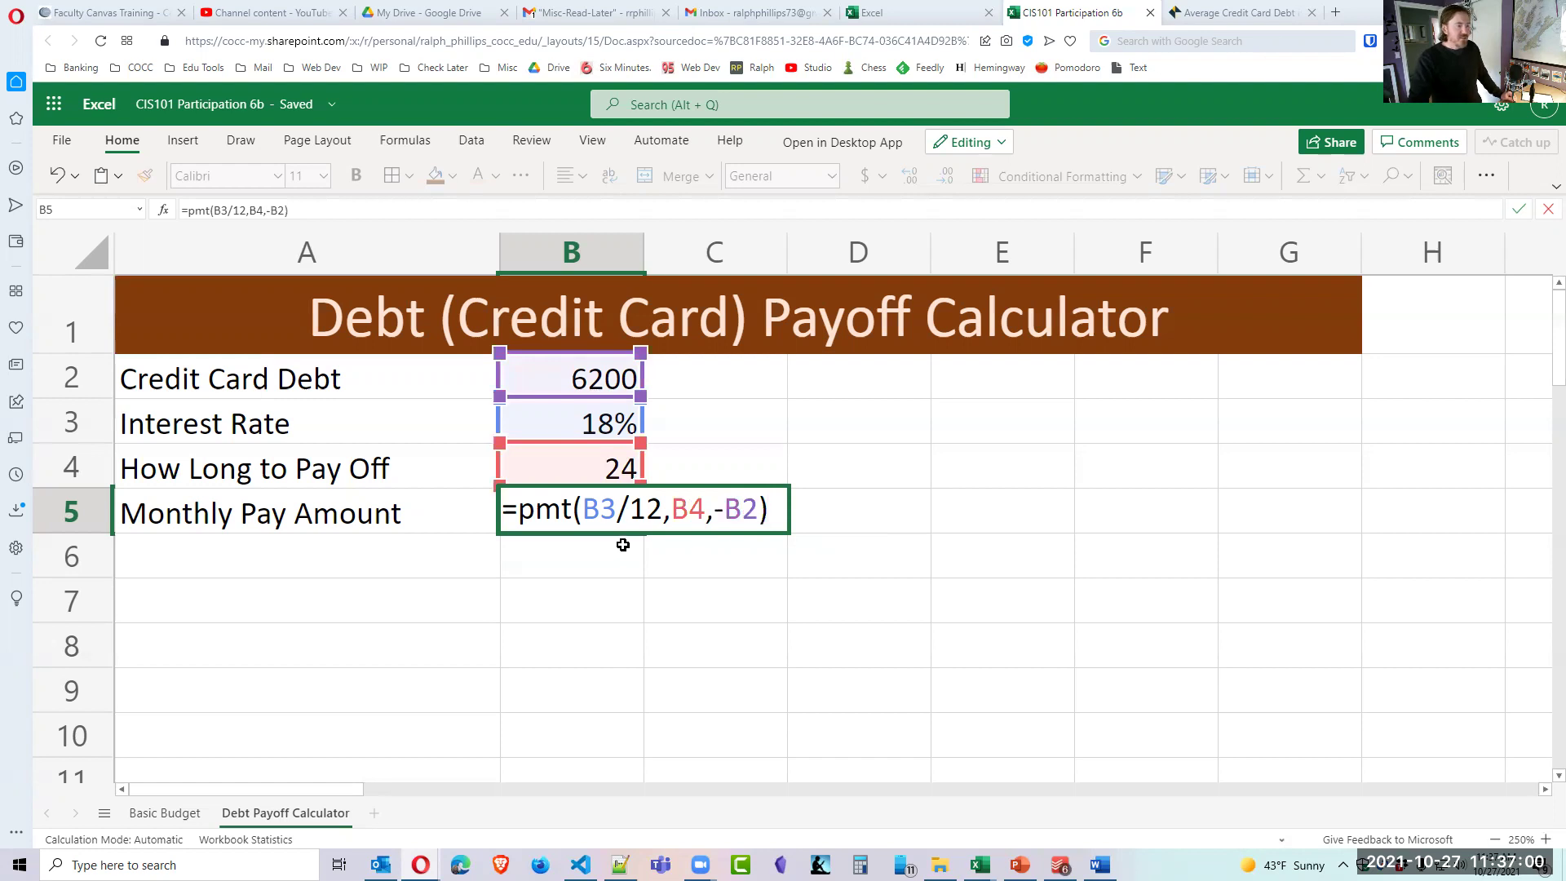
left_click(595, 511)
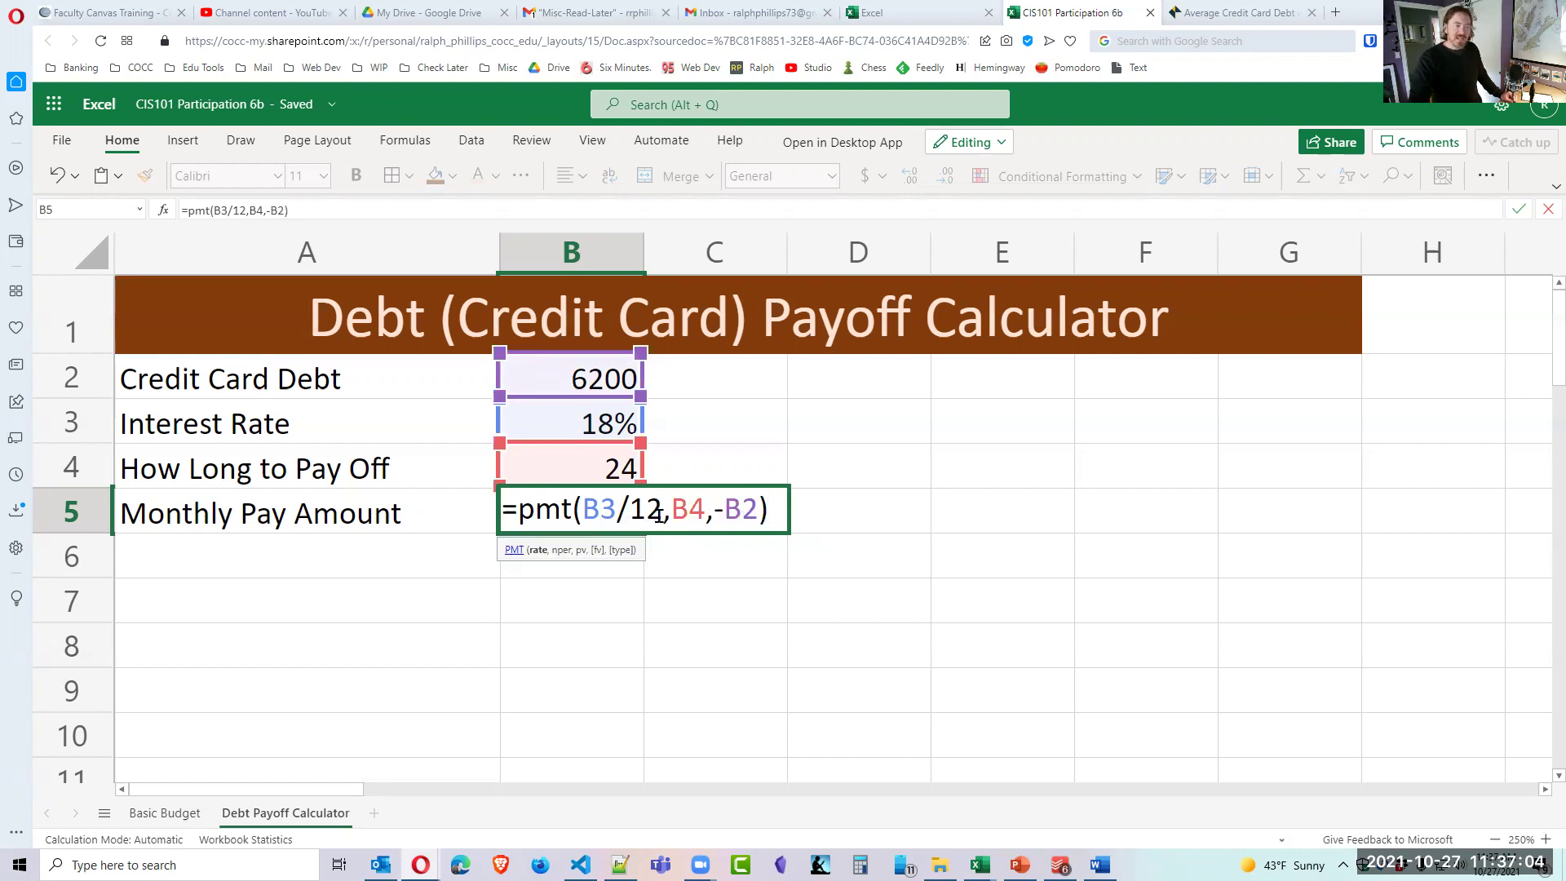
left_click_drag(670, 512, 700, 513)
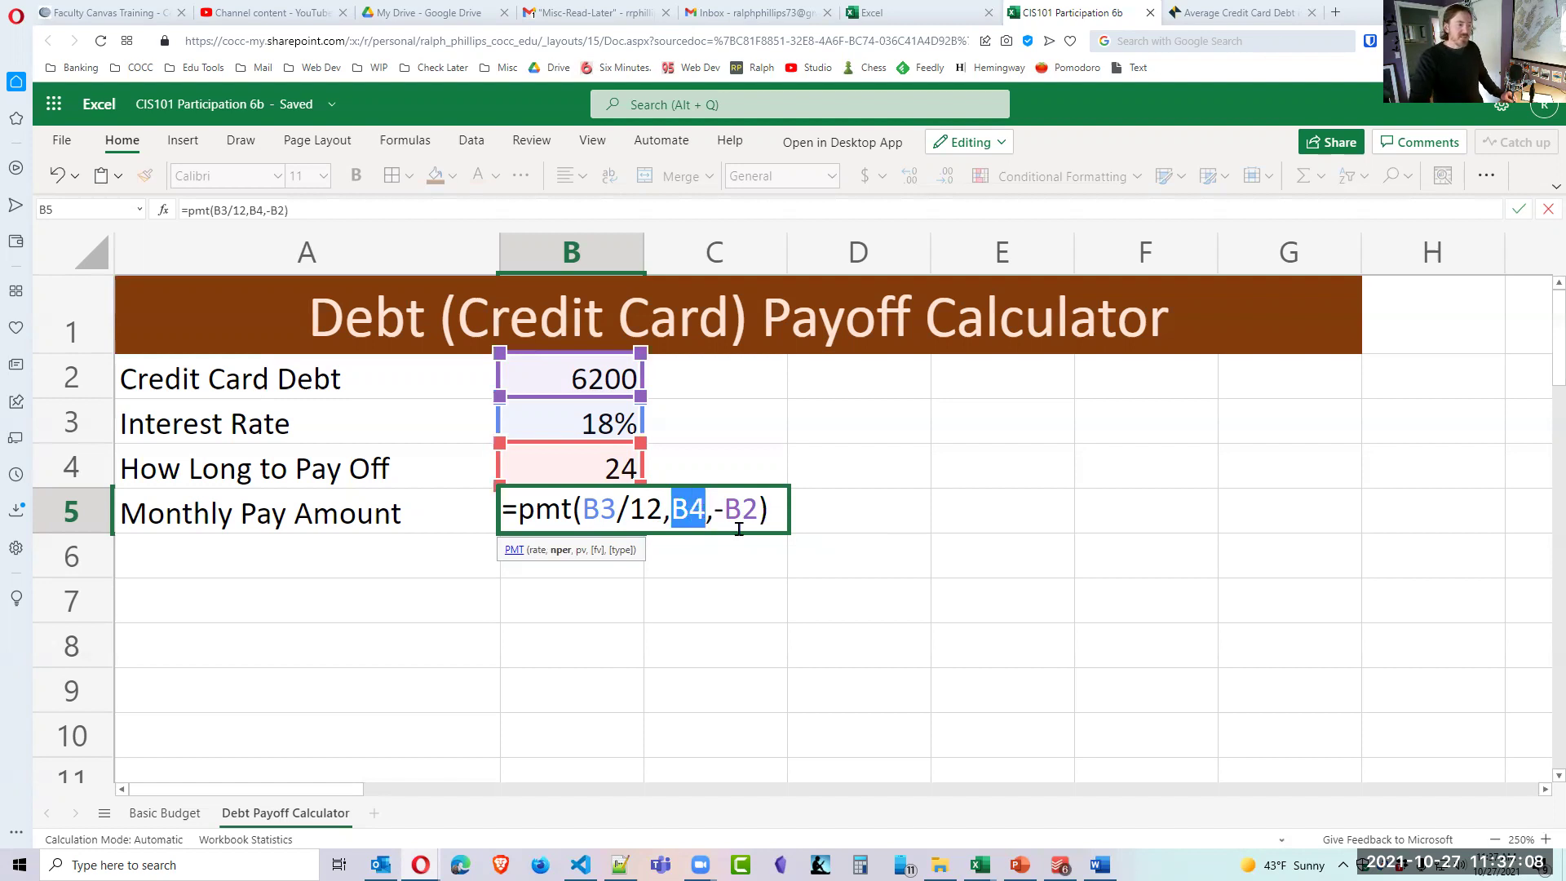
left_click_drag(714, 510, 767, 508)
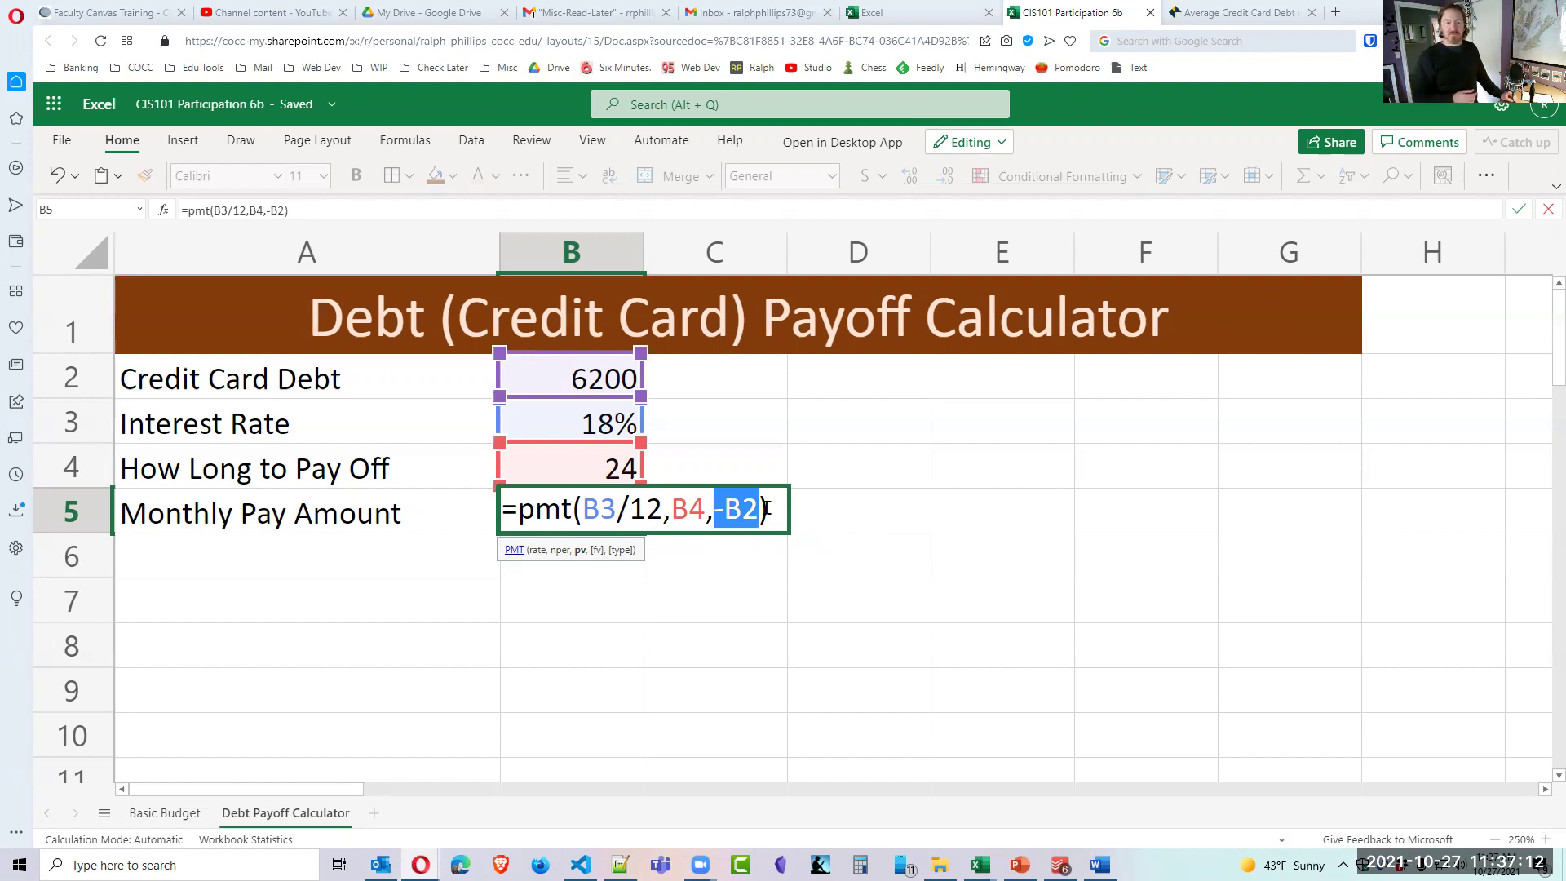
left_click(768, 508)
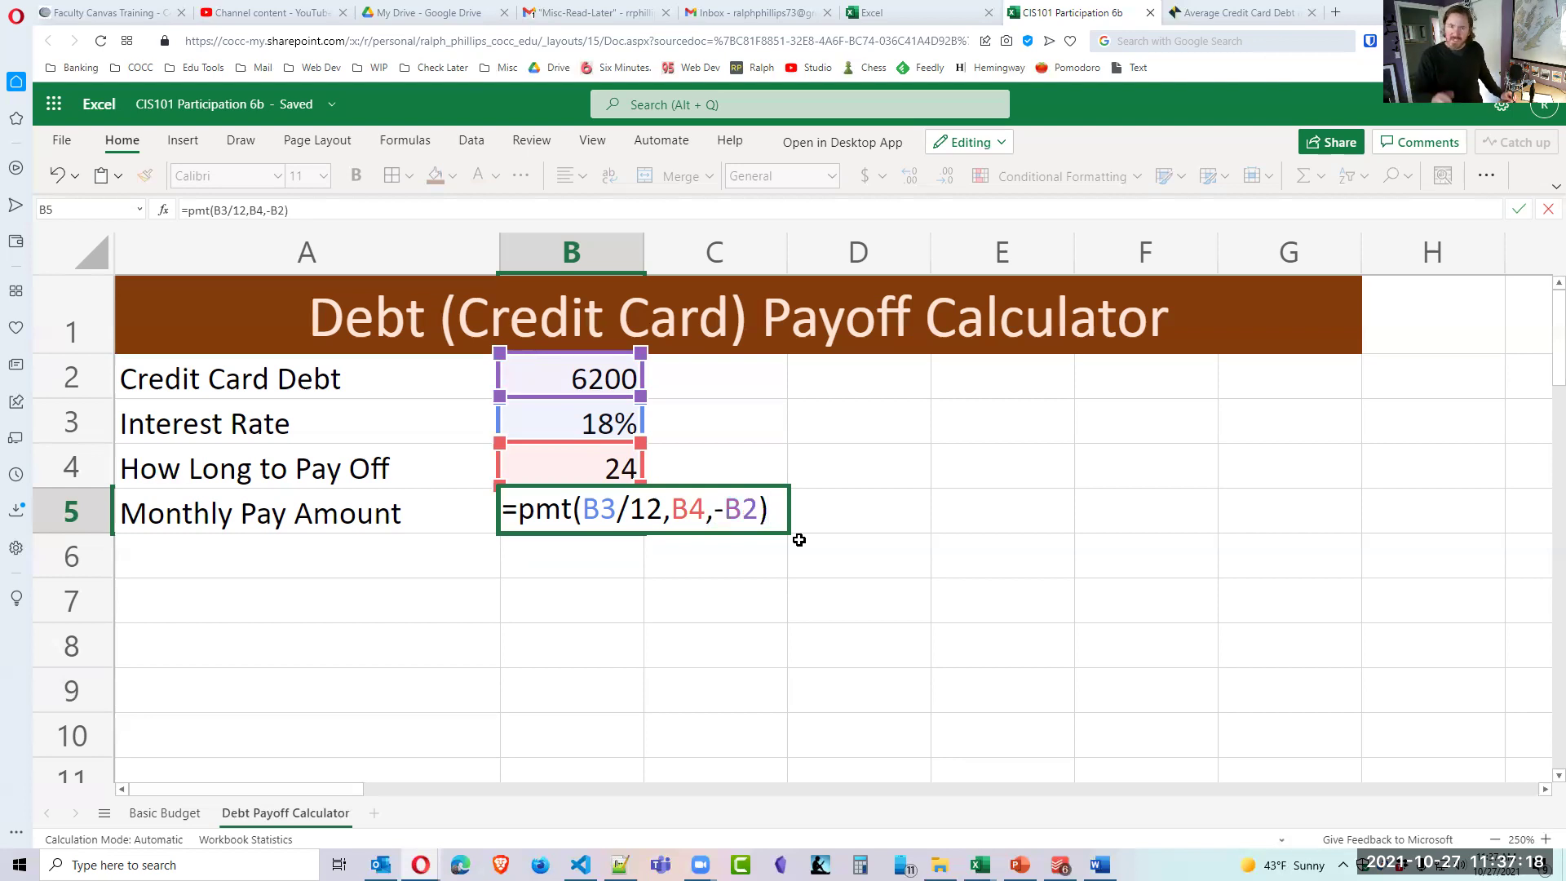
key("Return")
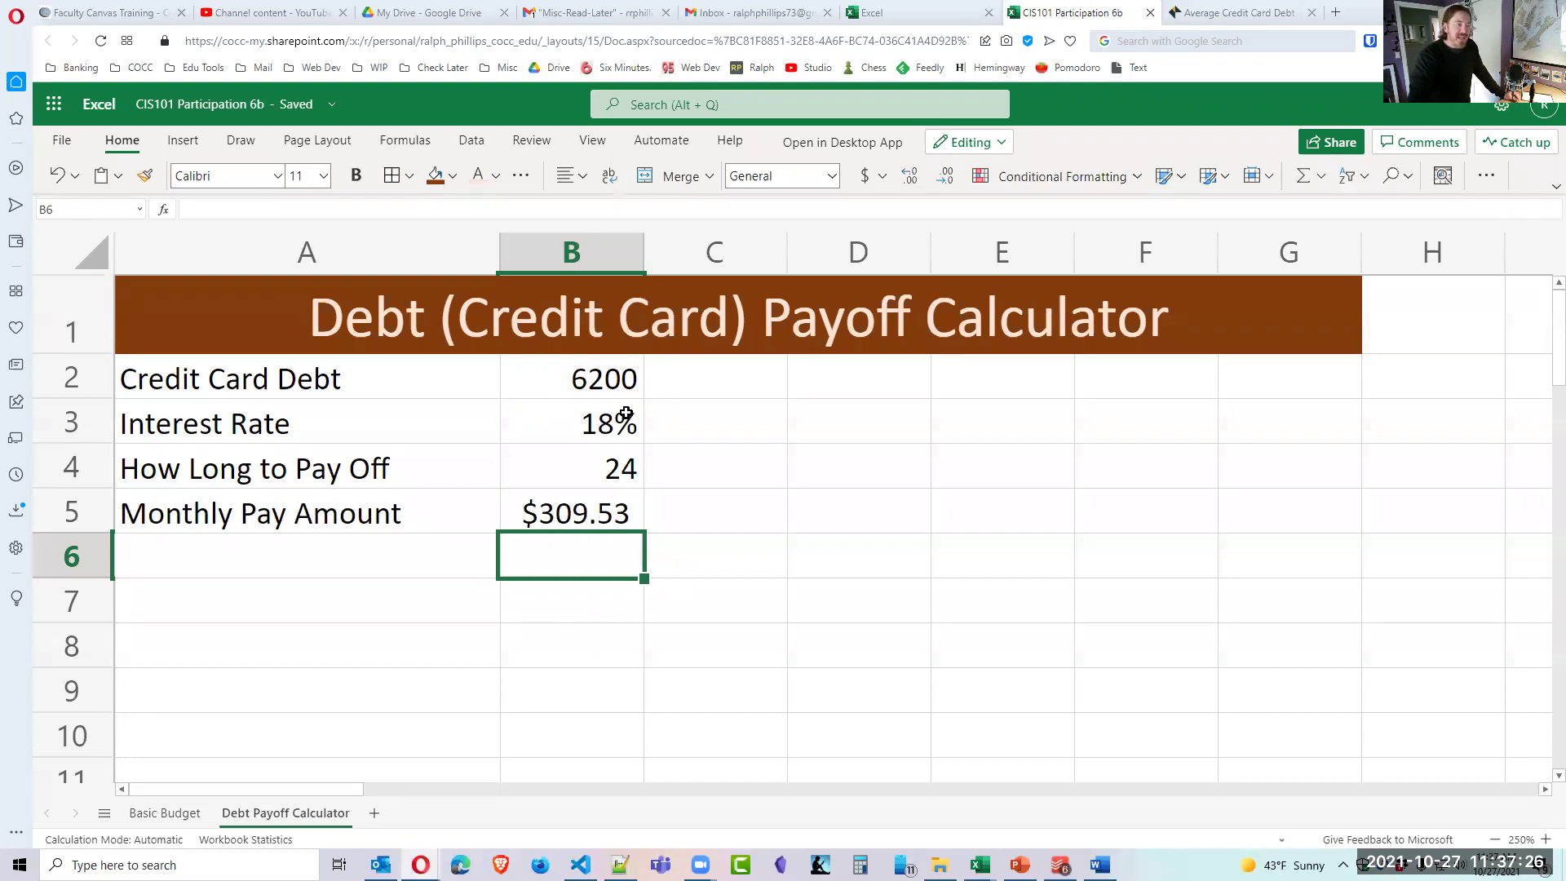
Set the payoff period in B4 to 30 and check the recalculated monthly payment in B5.
left_click(611, 378)
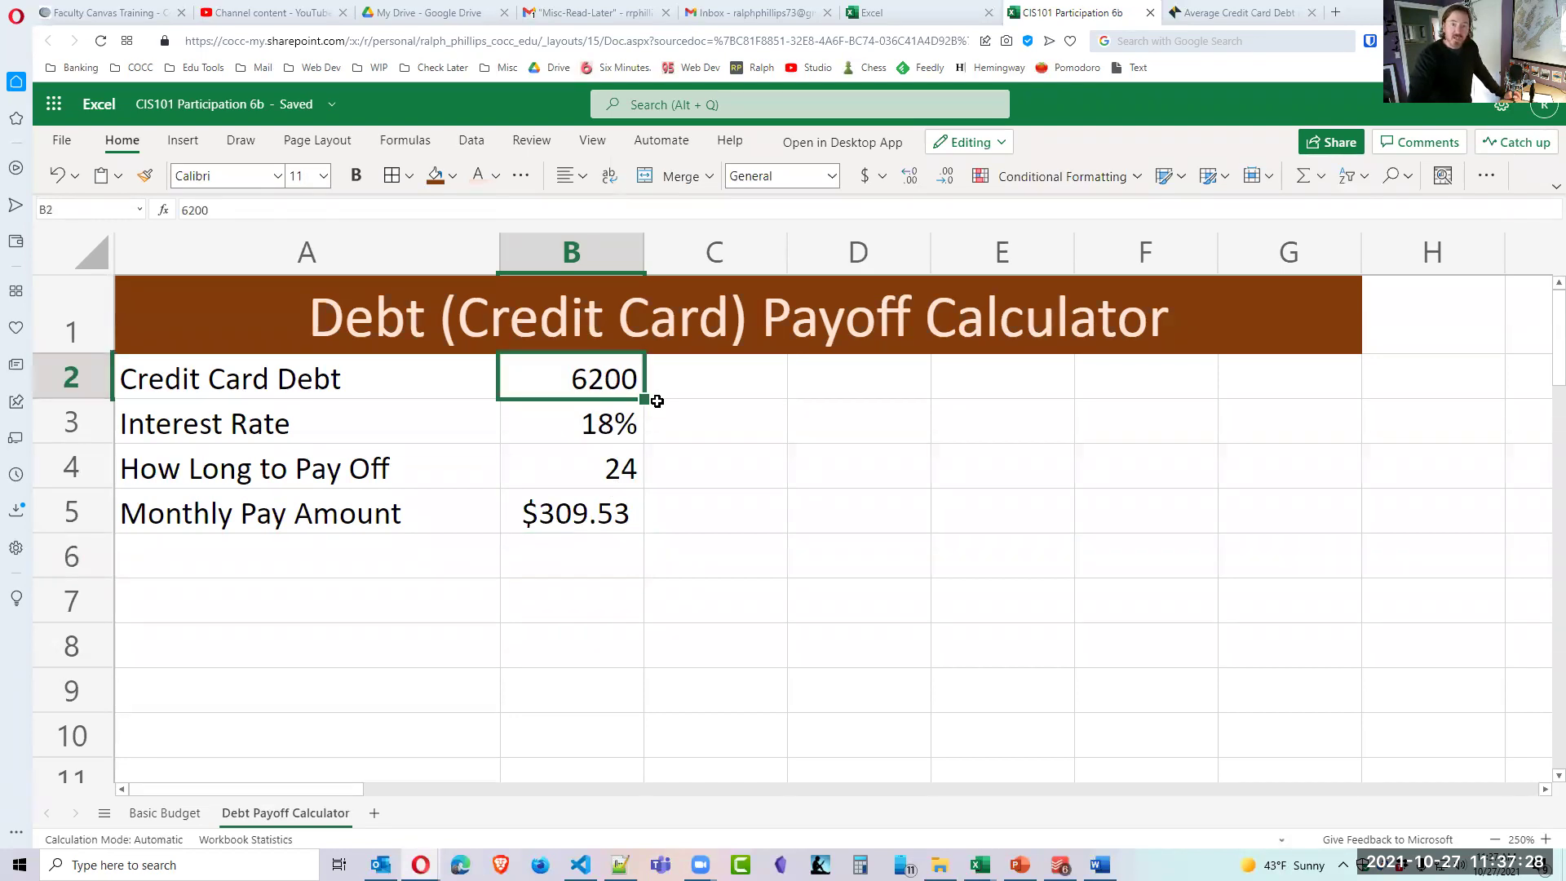
left_click(608, 427)
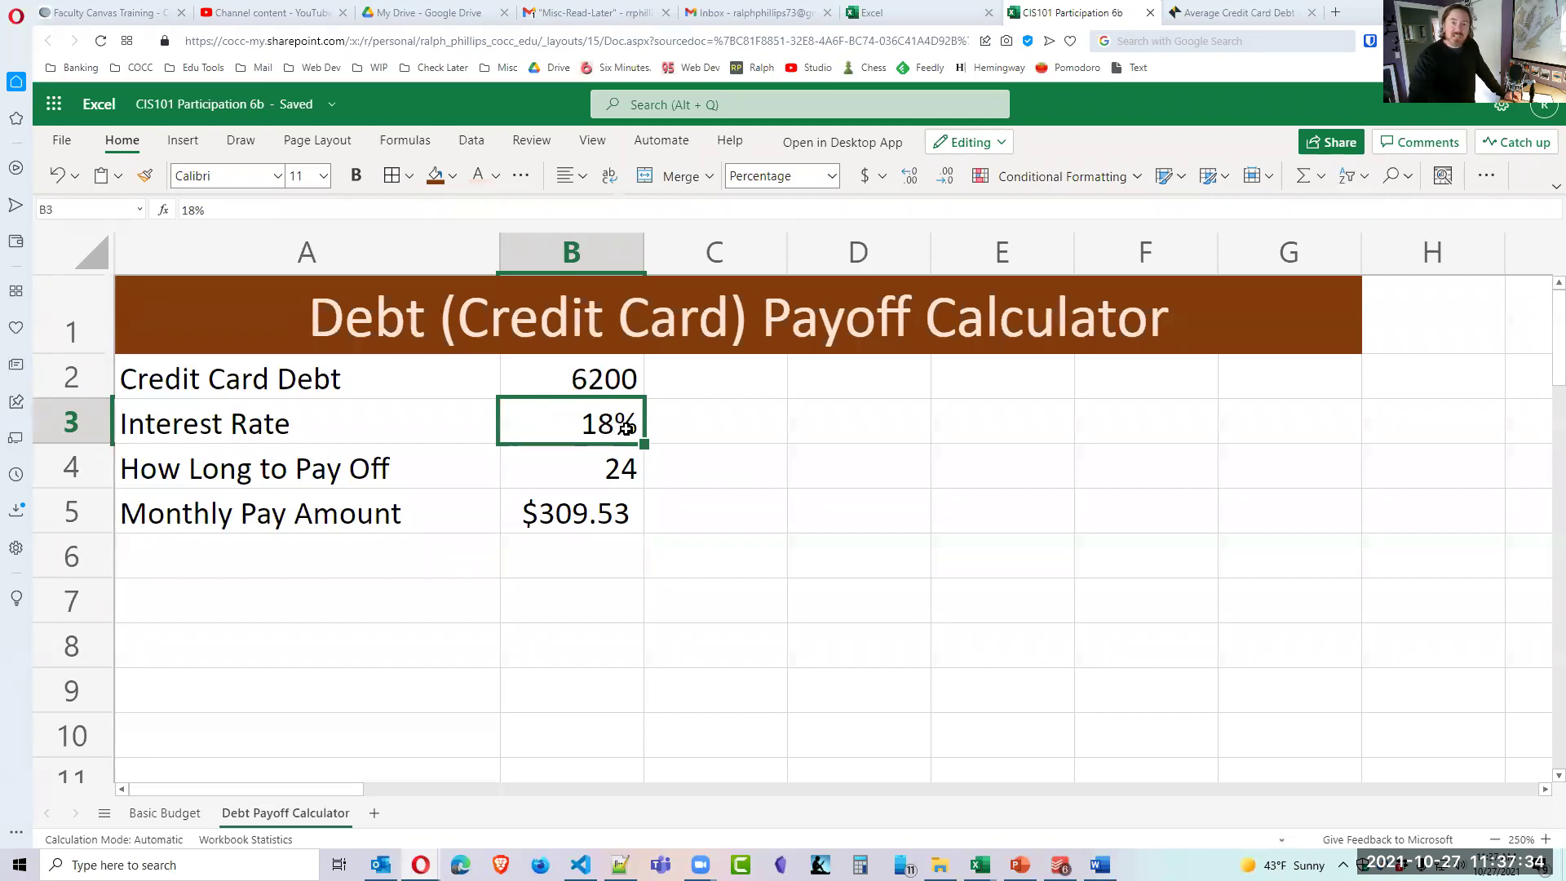
left_click(611, 465)
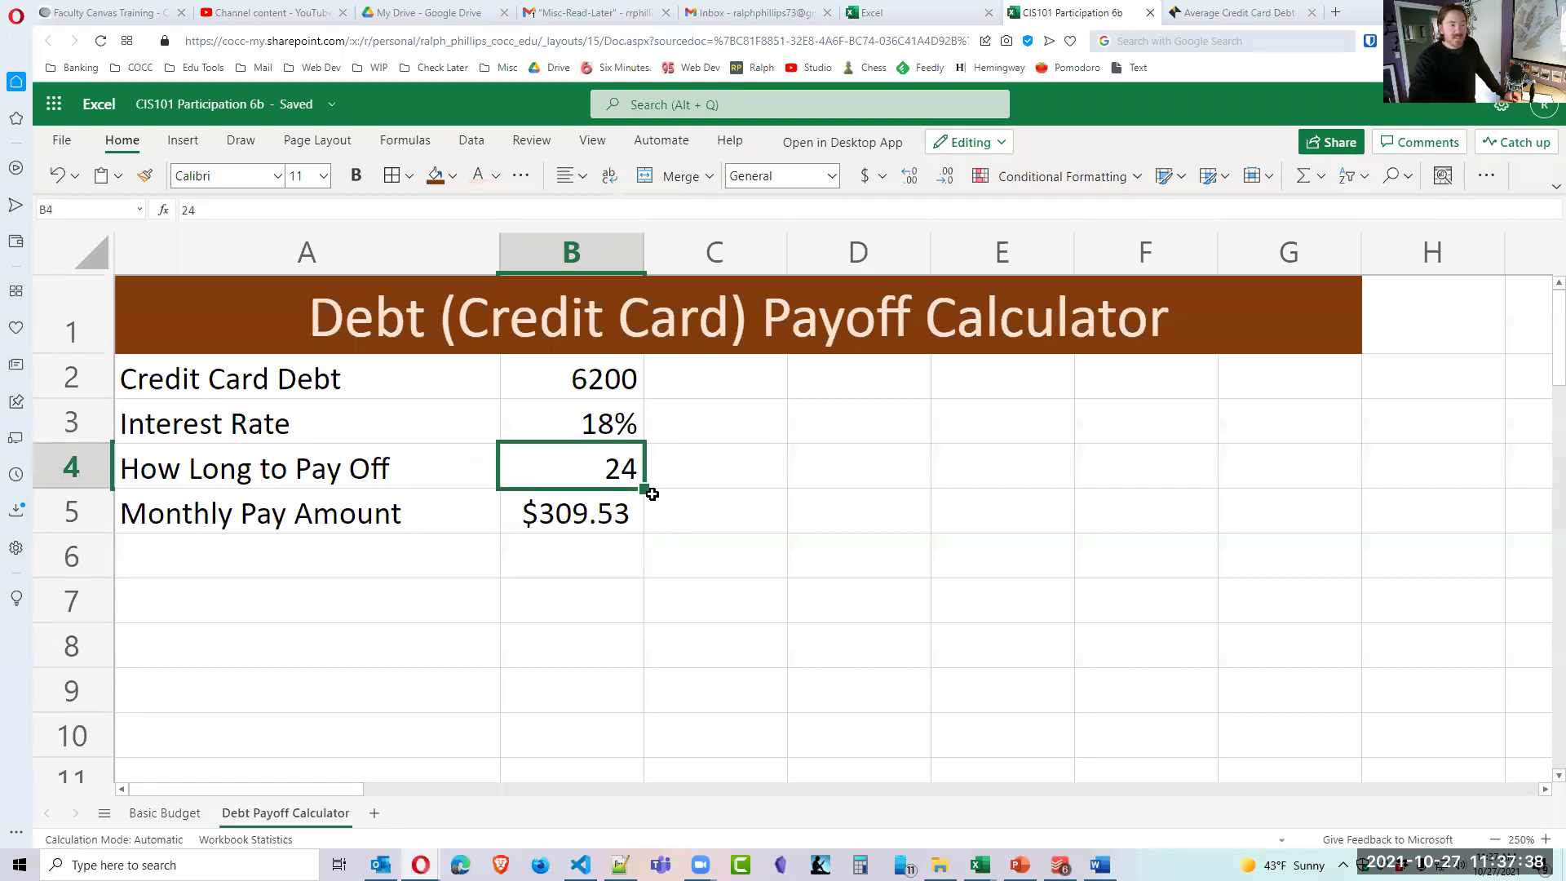
left_click(570, 515)
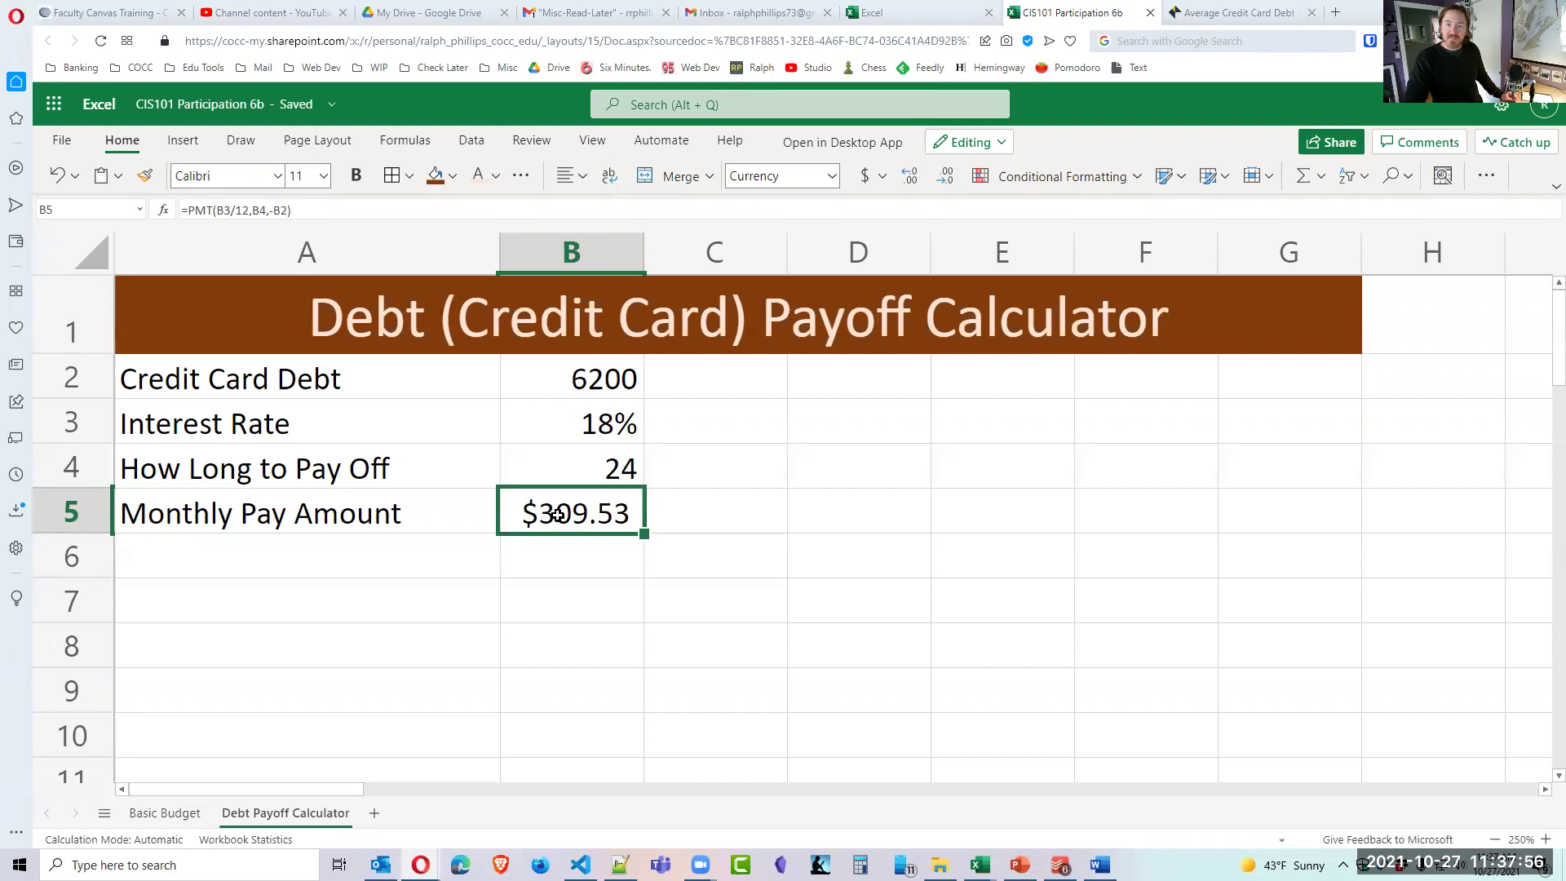
left_click(592, 481)
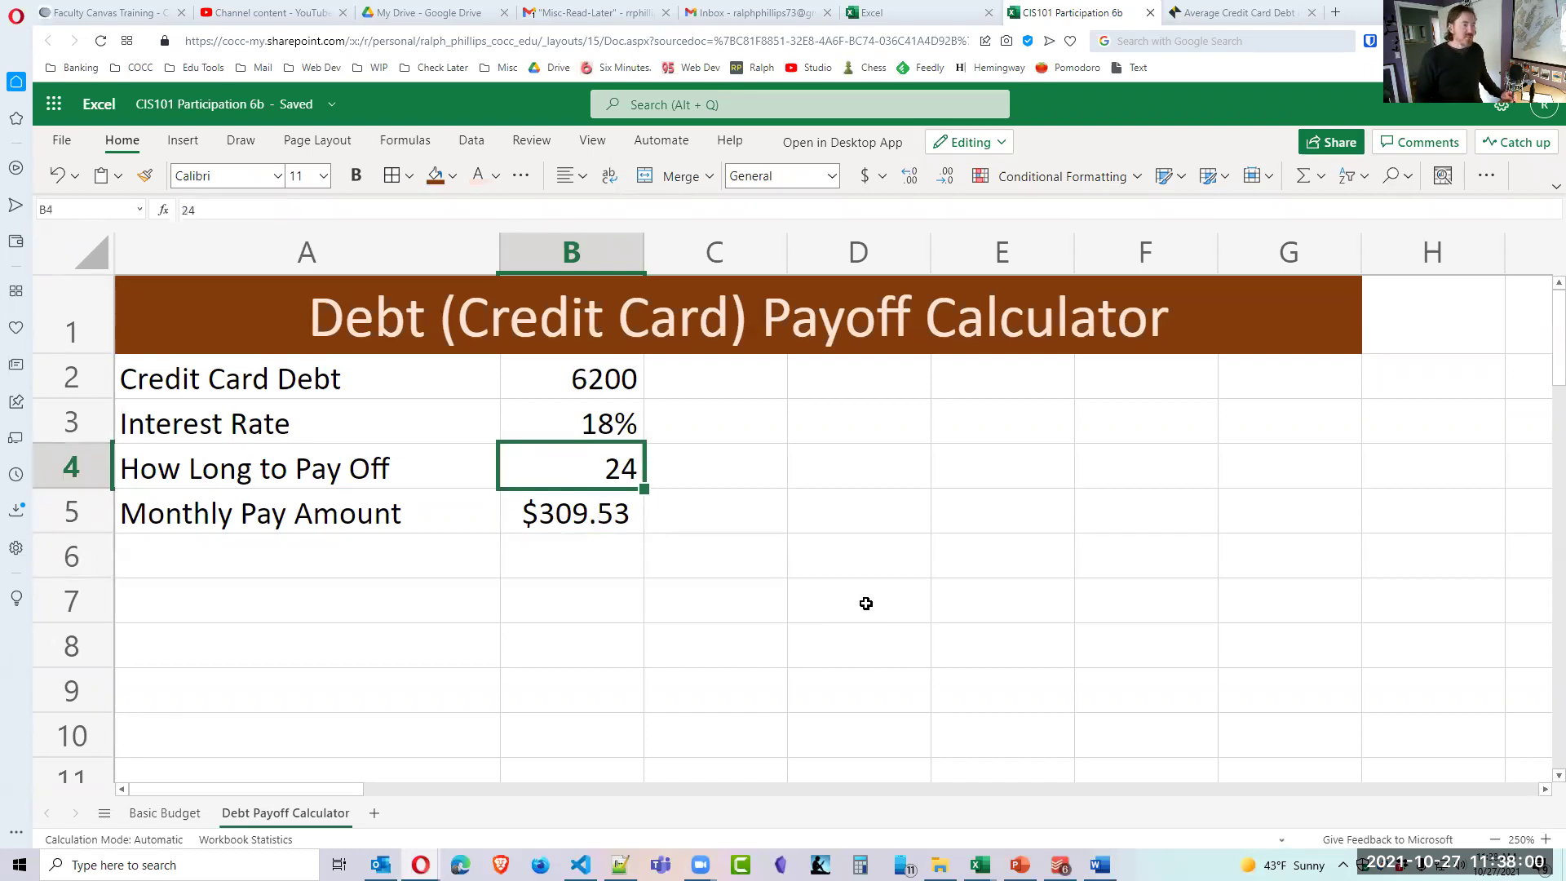
type("30")
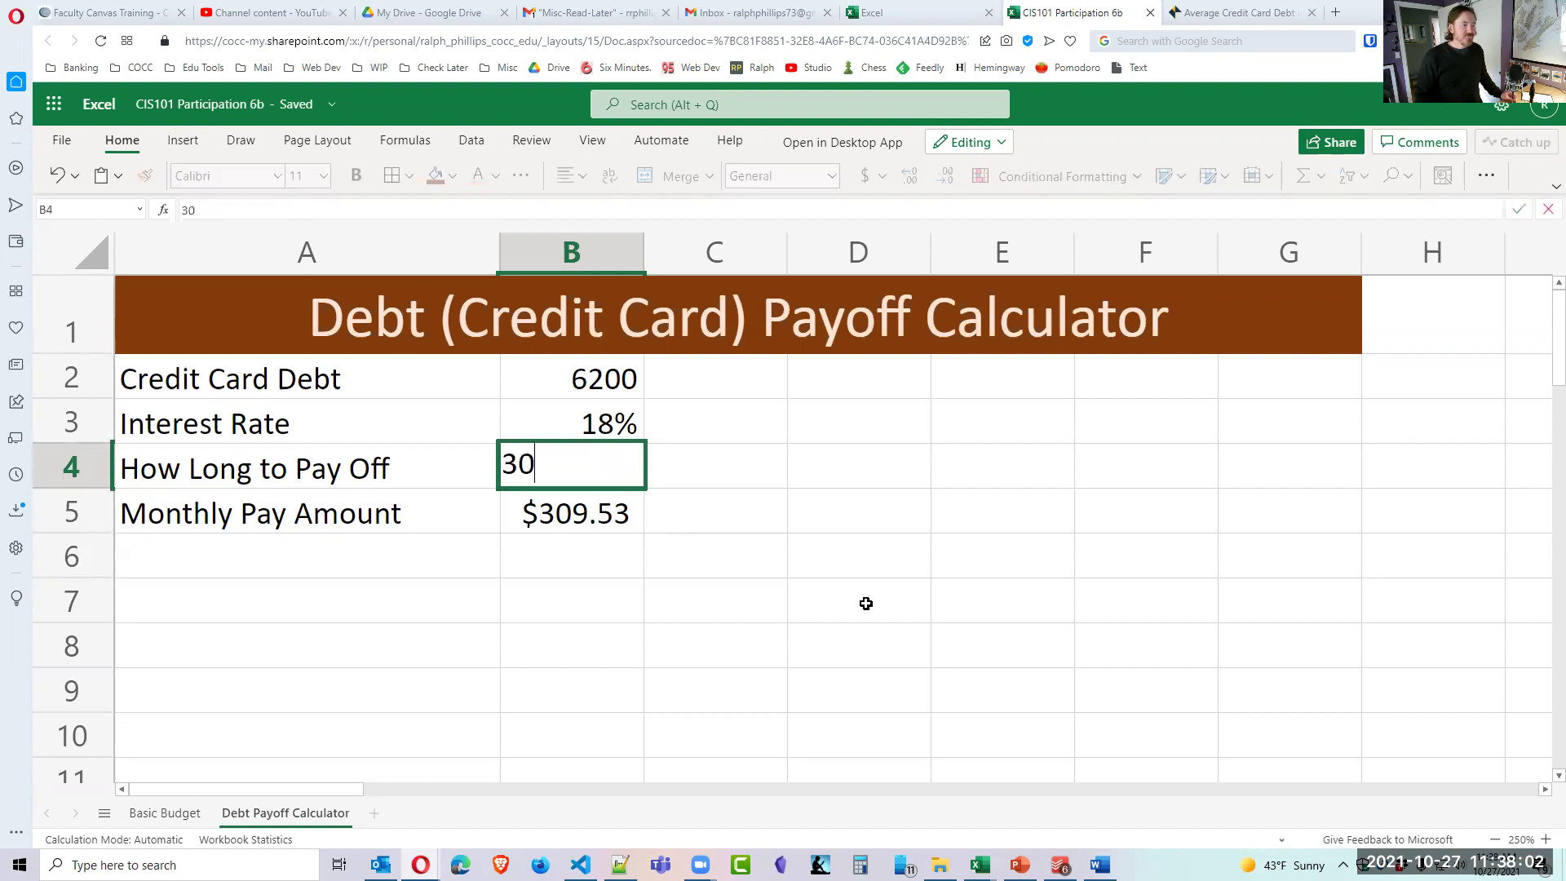
key("Return")
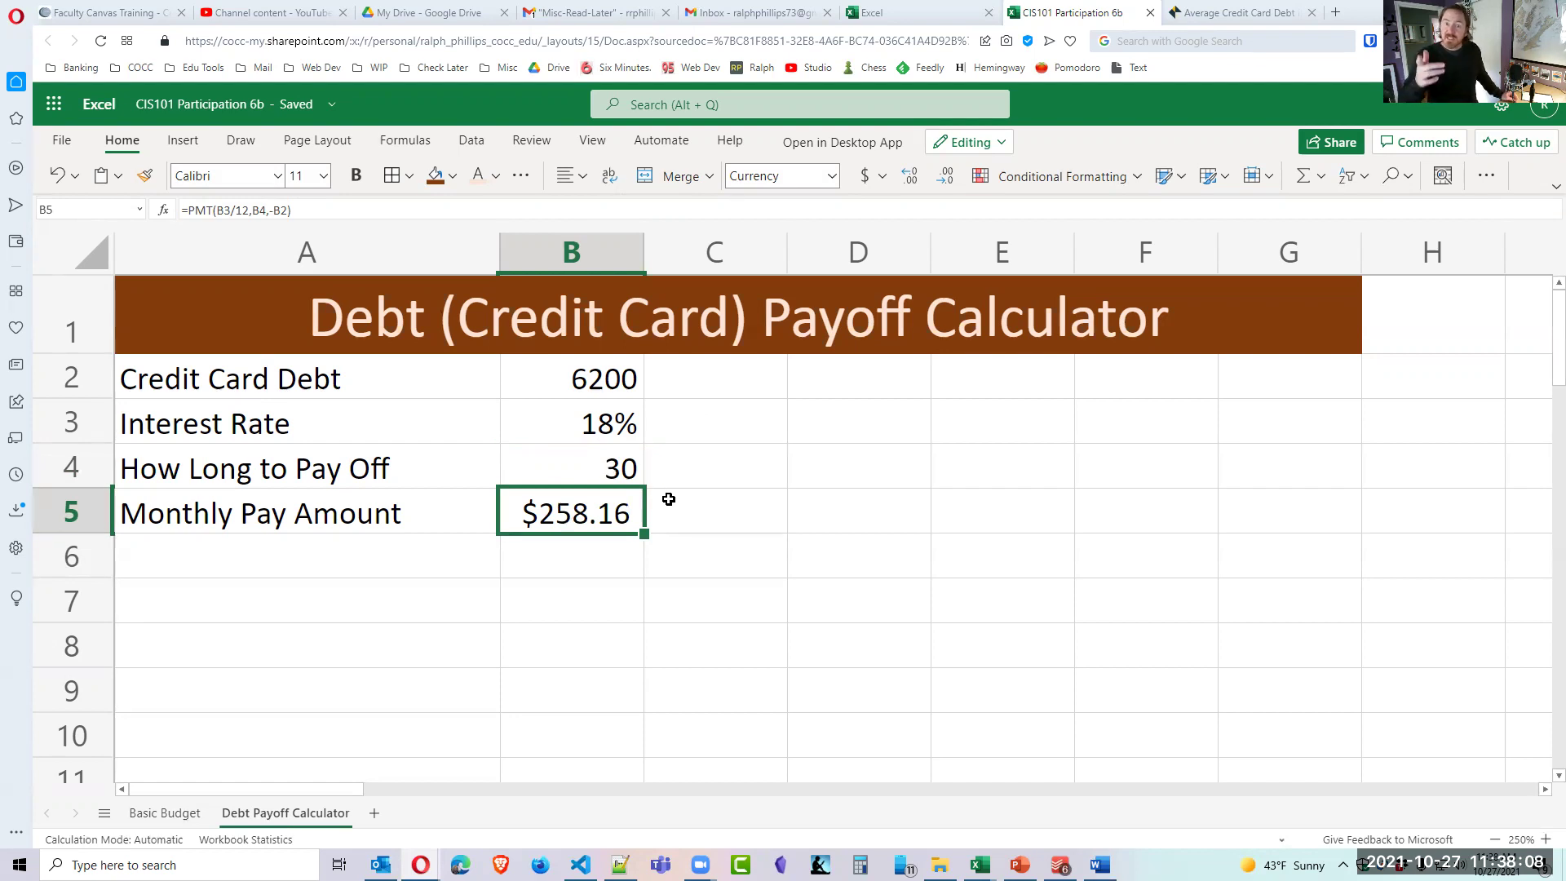
left_click(589, 599)
left_click(595, 528)
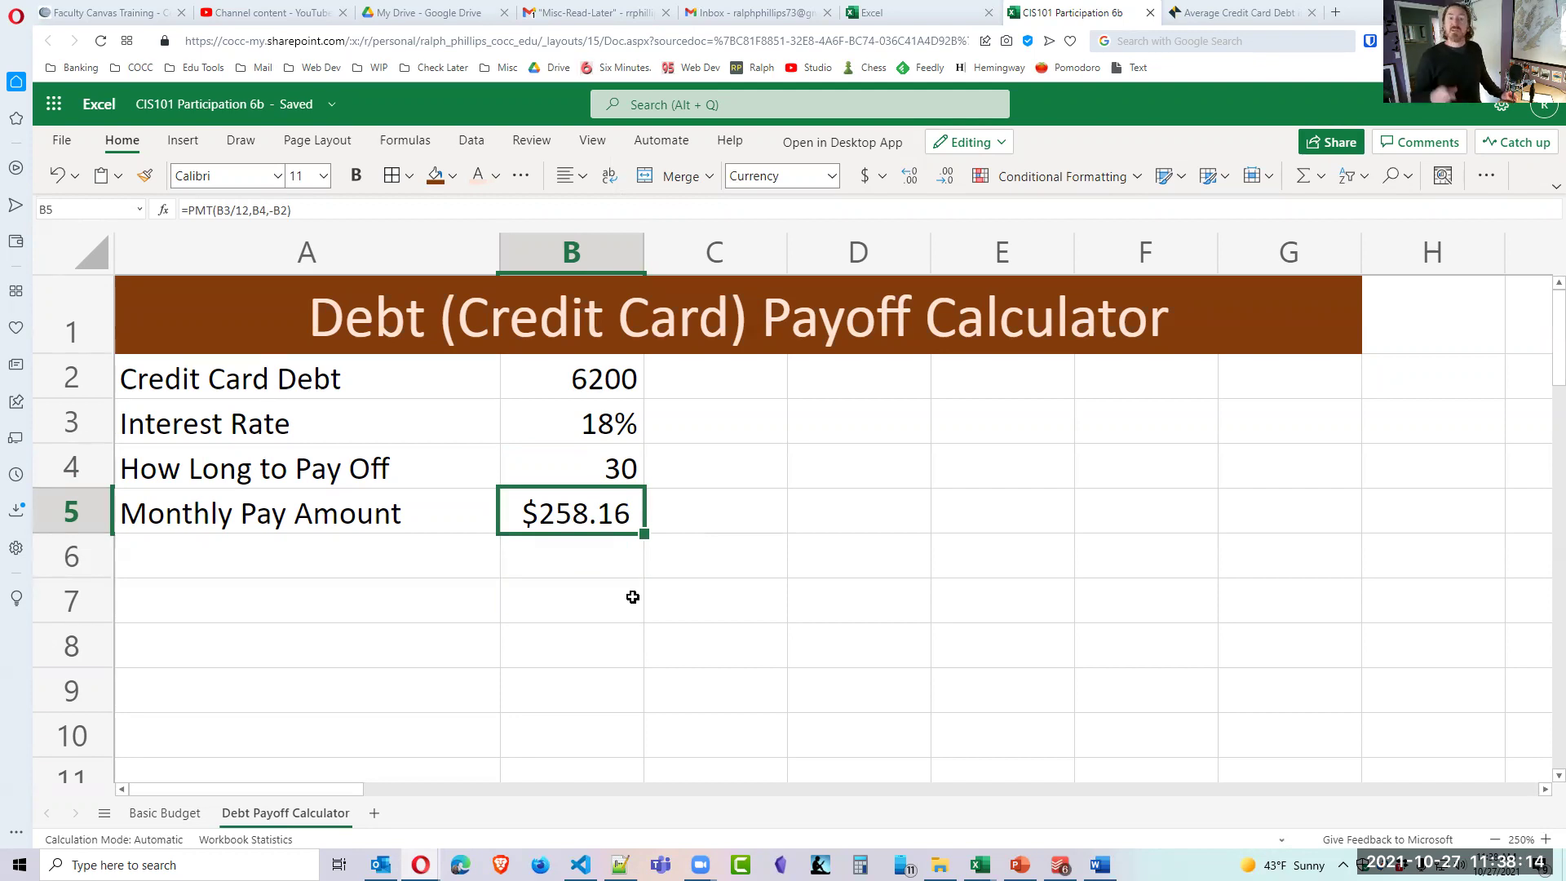
left_click(614, 568)
left_click(593, 515)
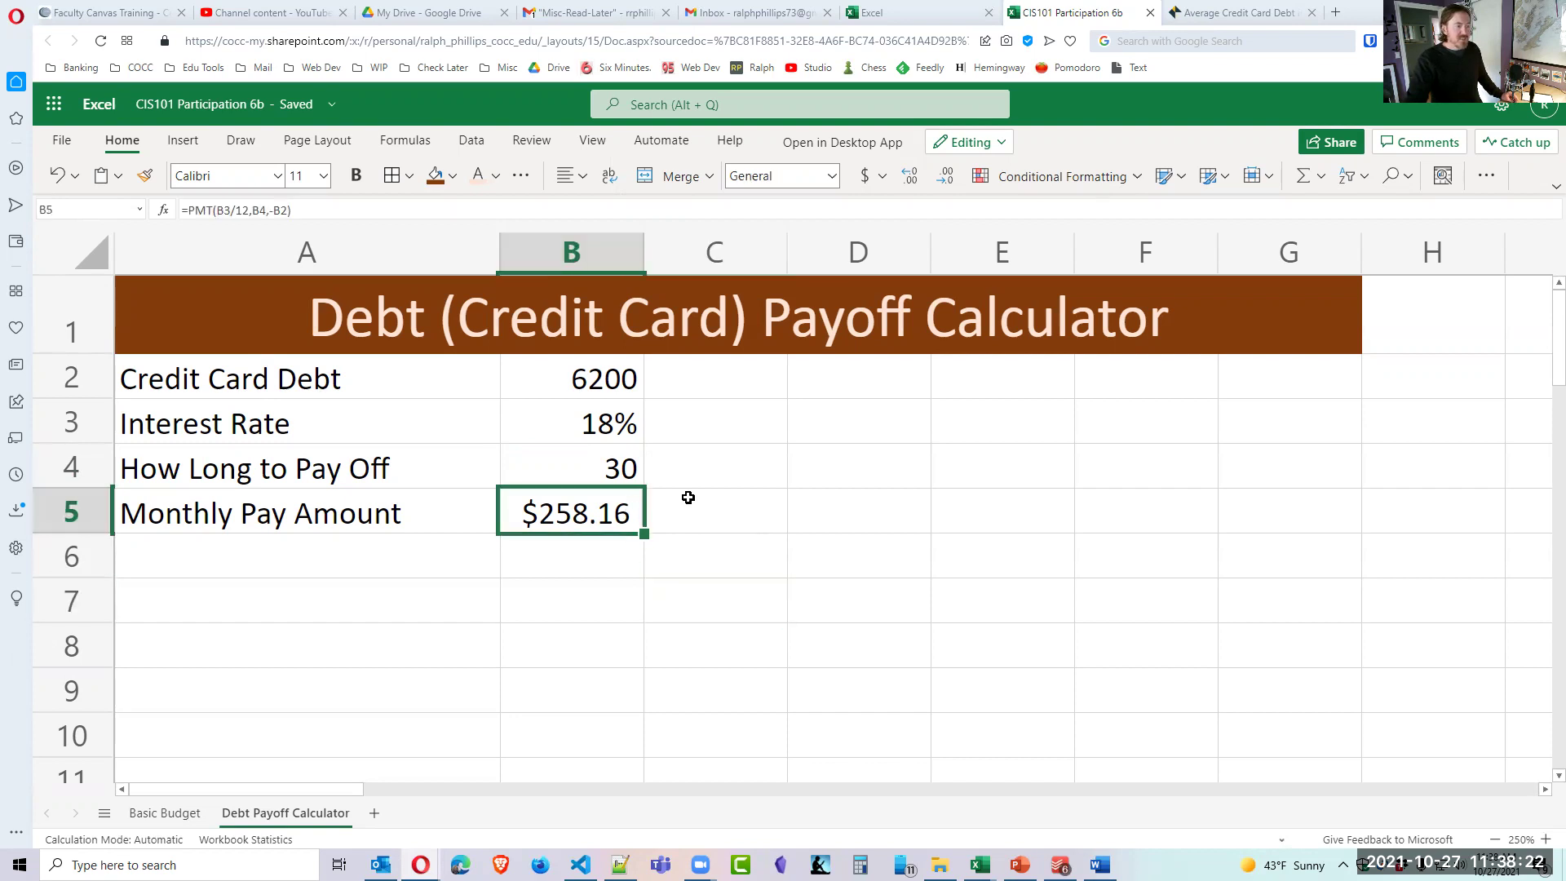
List the goal criteria specific, measureable, attainable, relevant and time bound in cells D3 to D7.
left_click(887, 421)
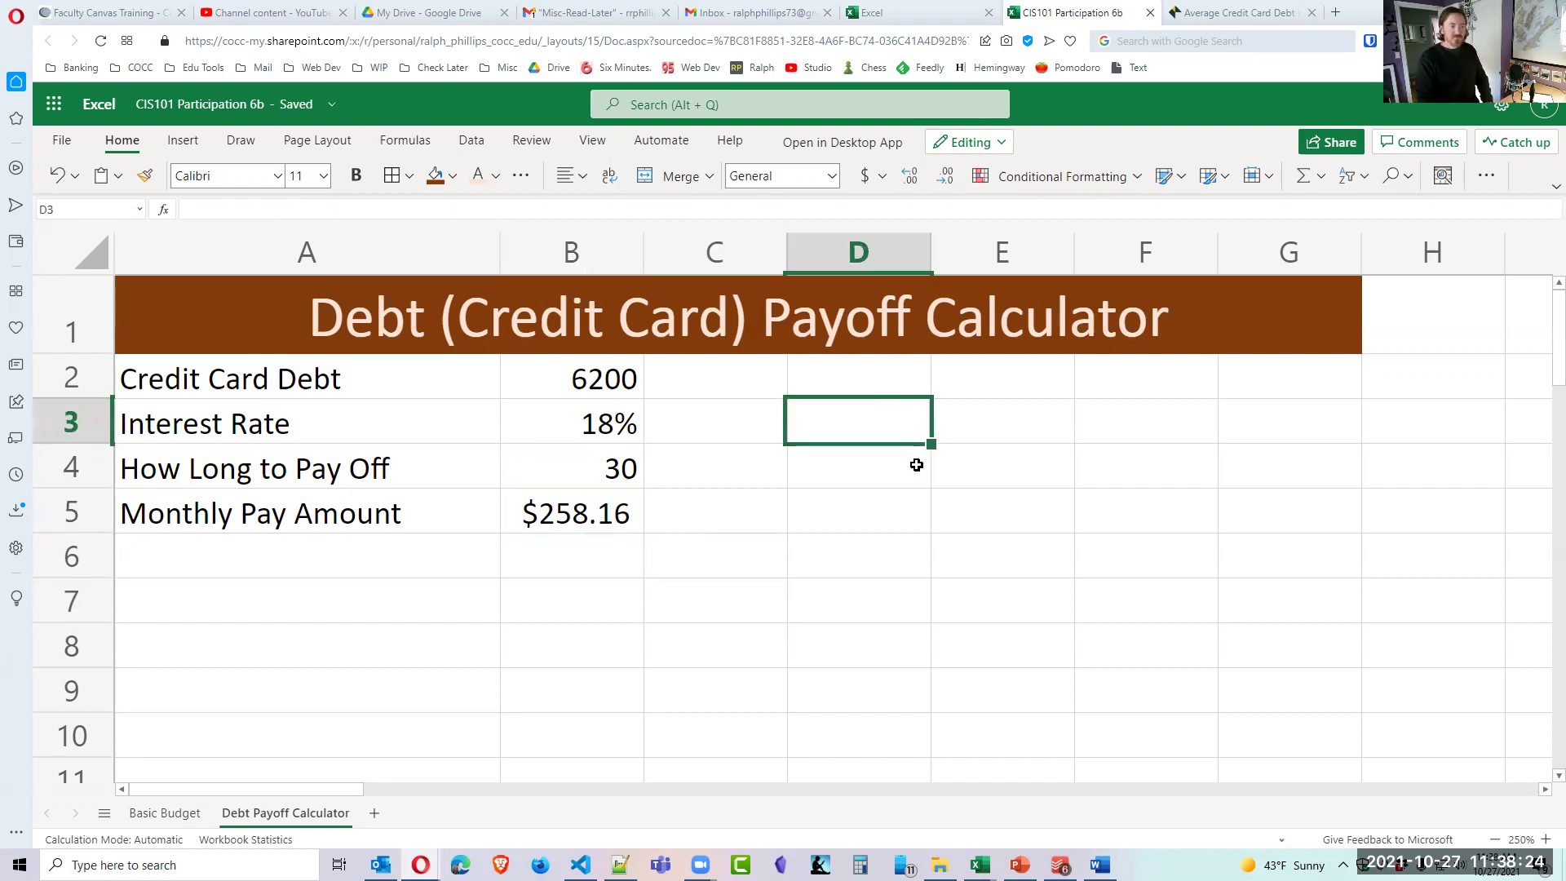
type("specific")
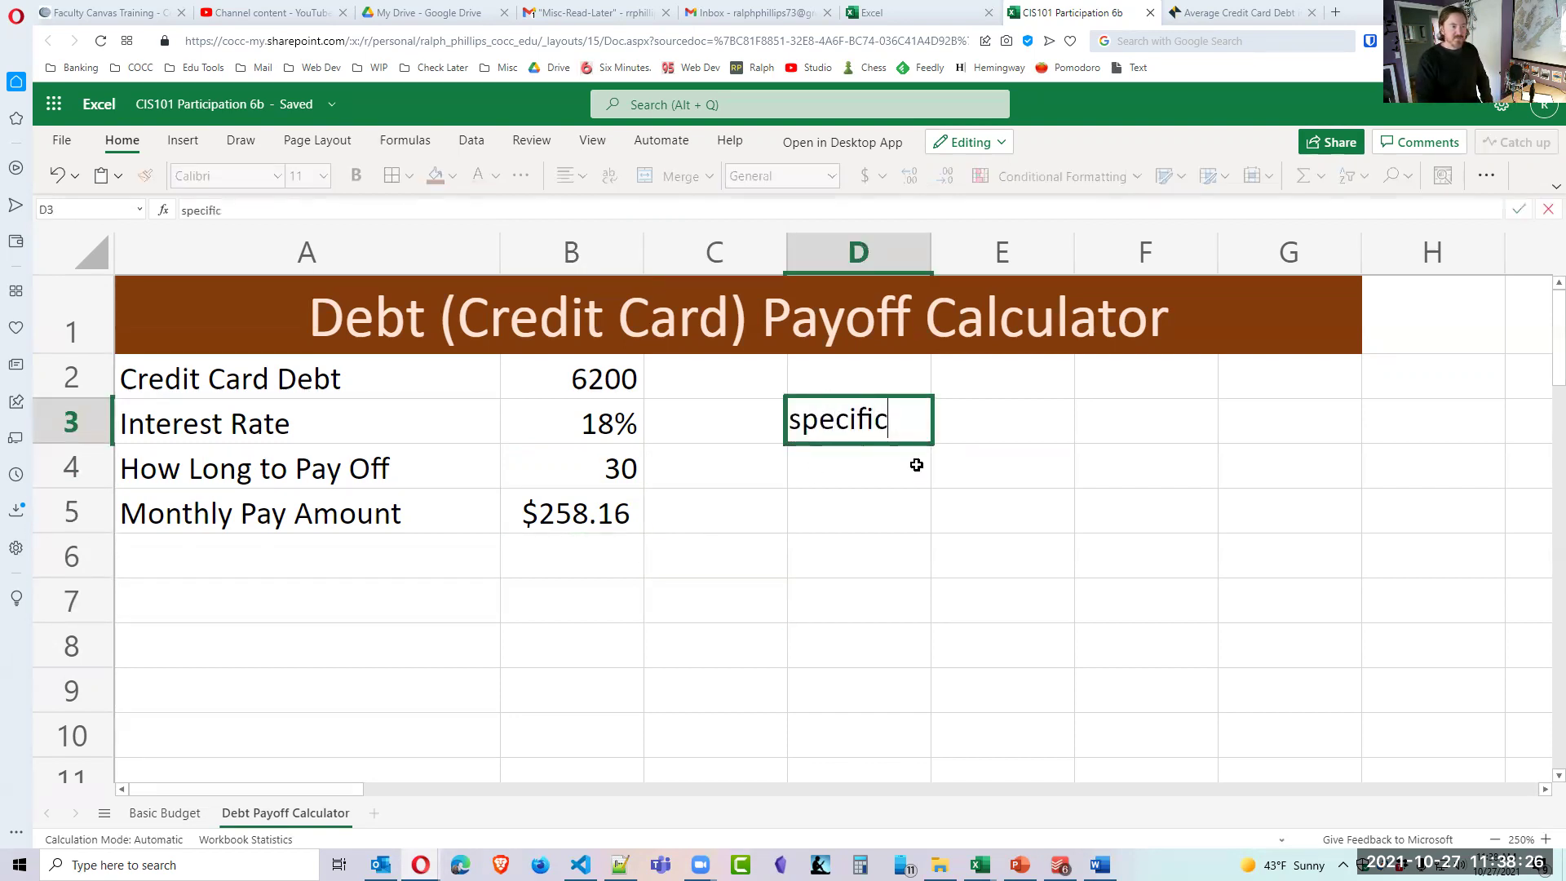
key("Return")
type("measureable")
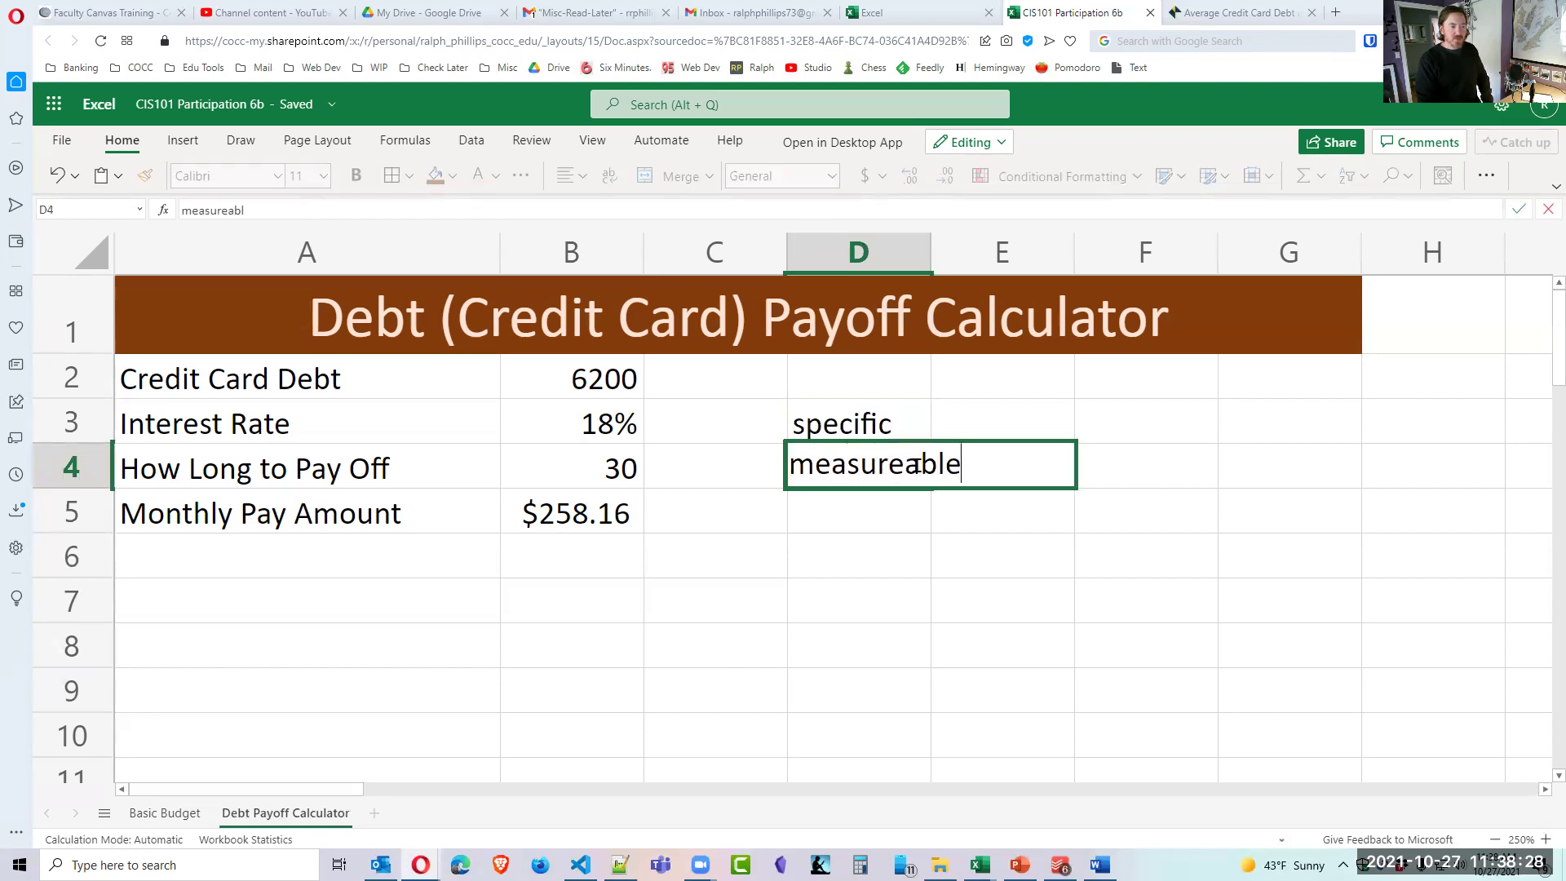
key("Return")
type("a")
type("ttainable")
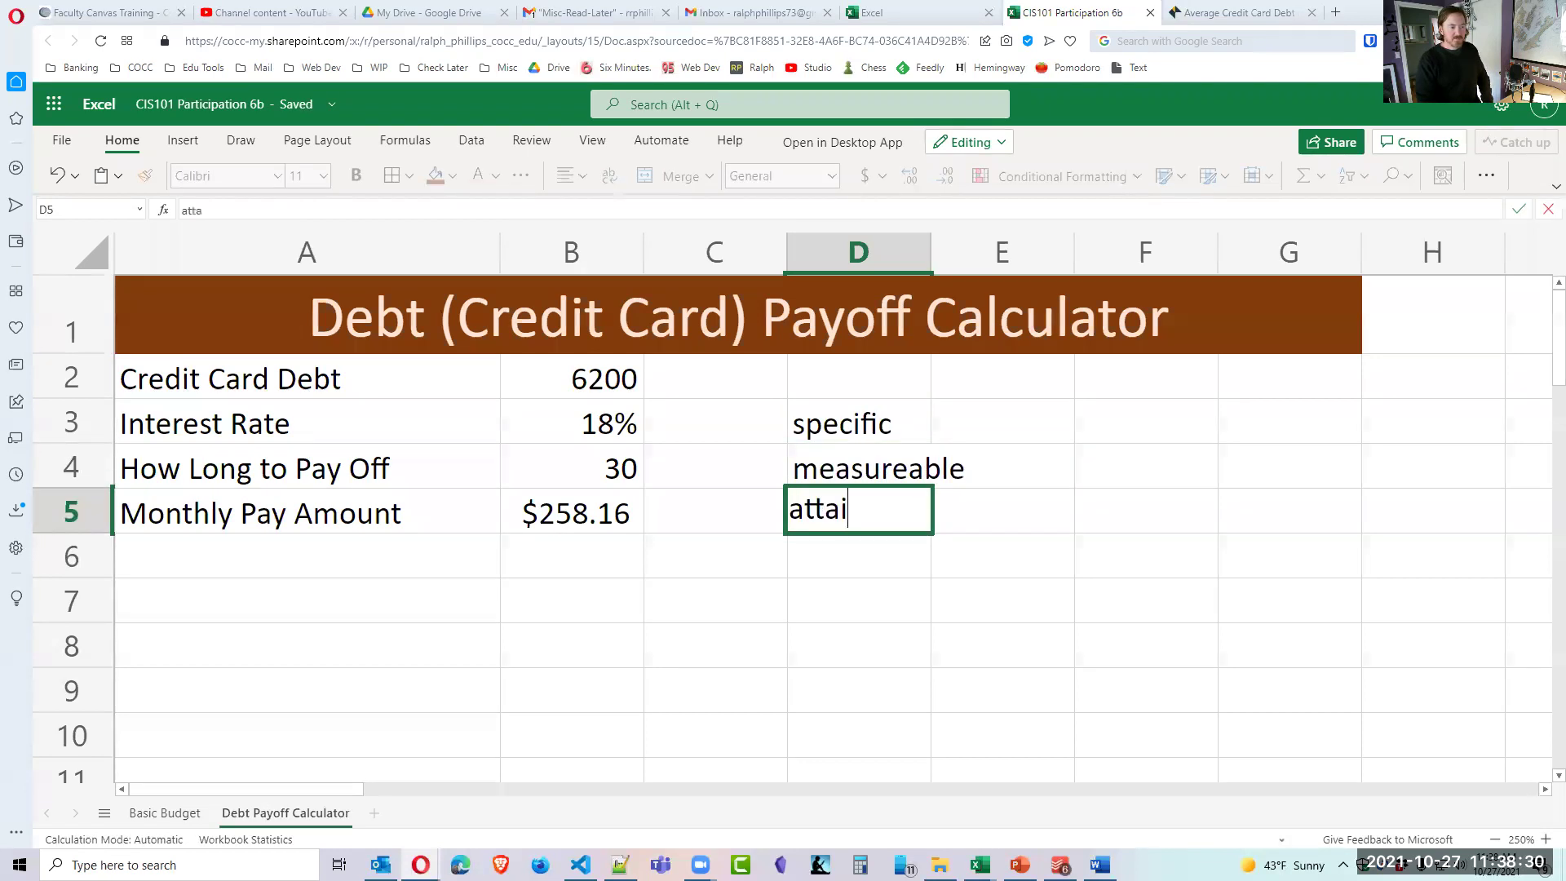
key("Return")
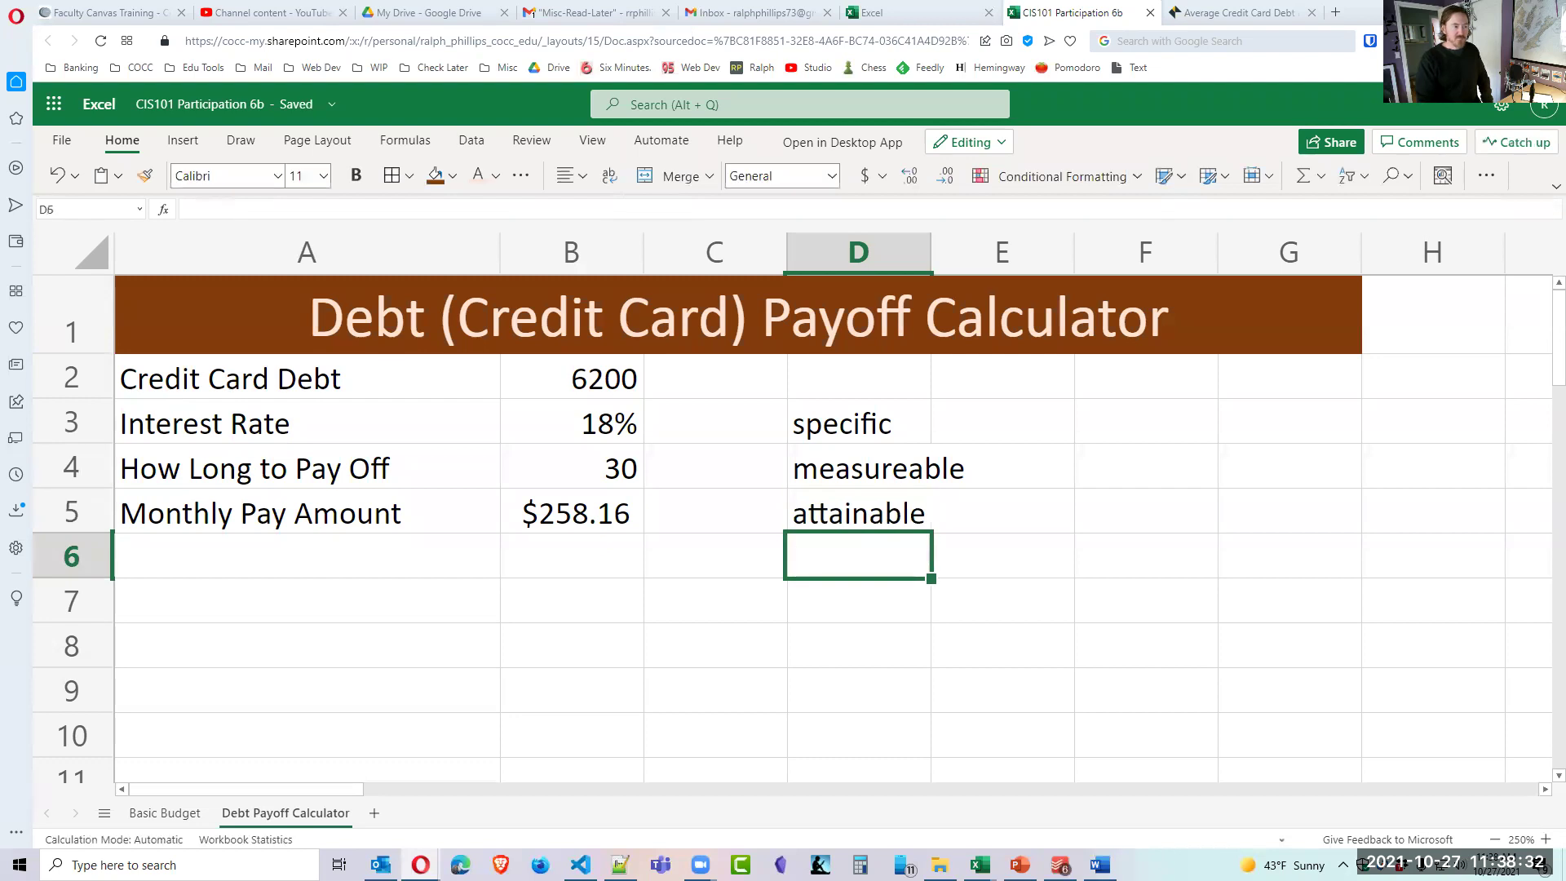
type("relevant")
key("Return")
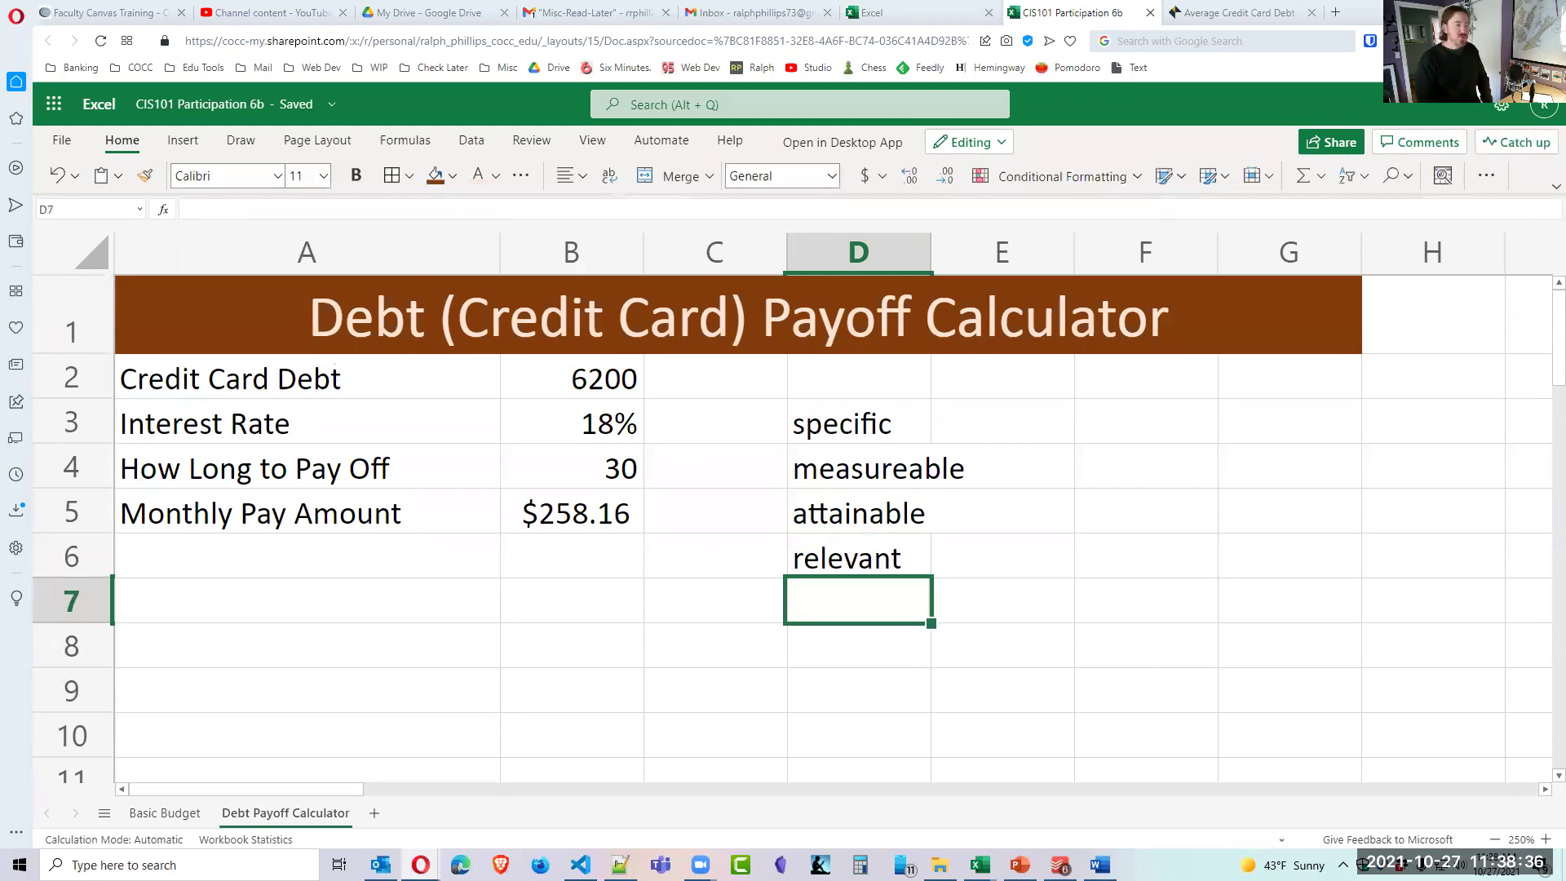
type("time bound")
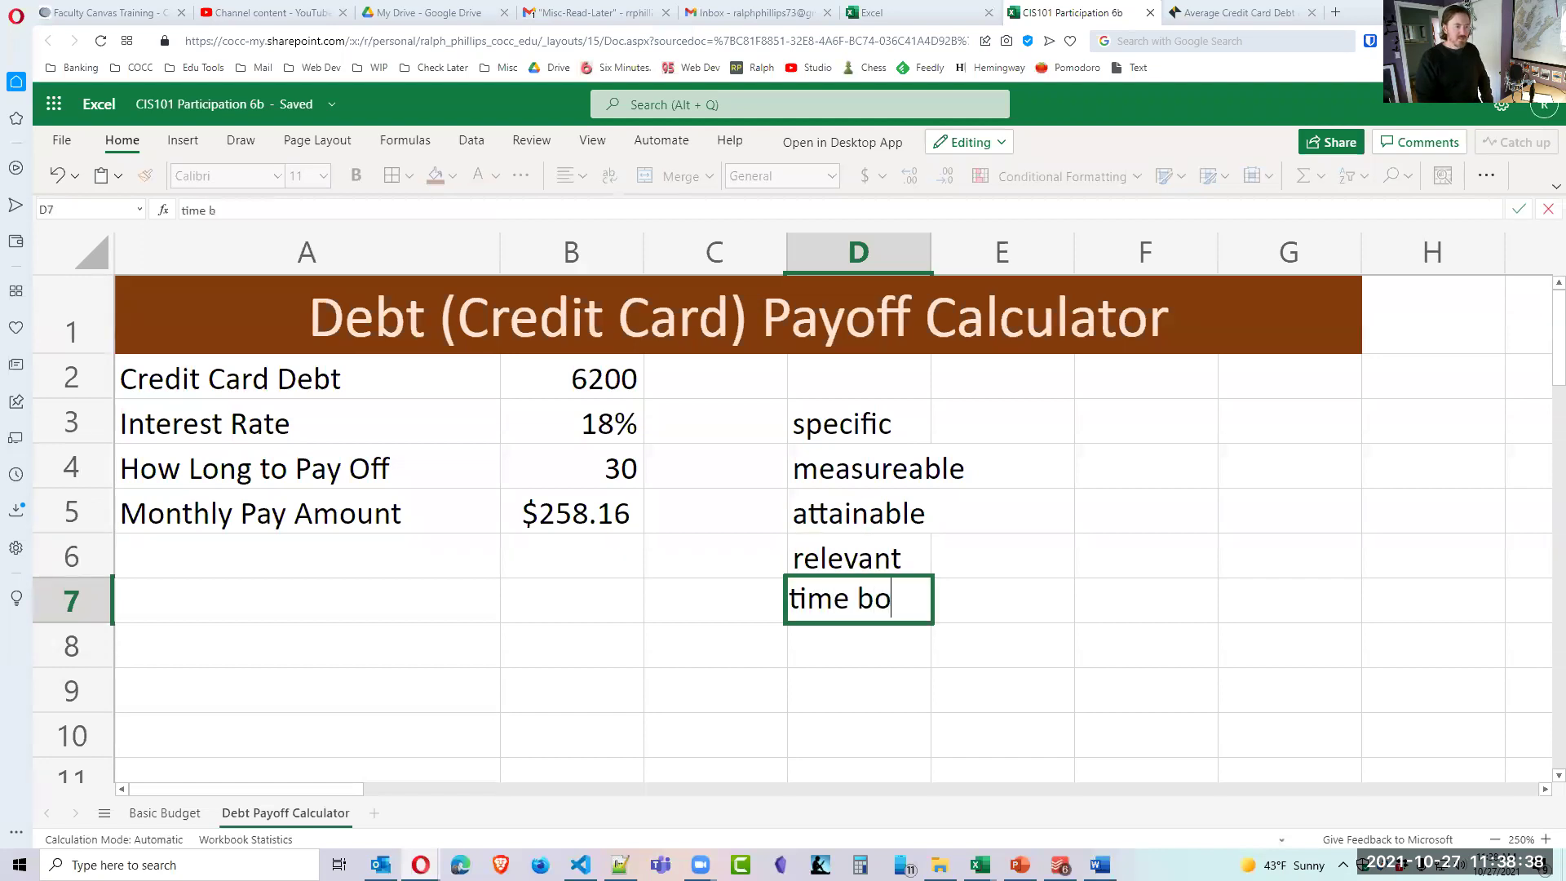
key("Return")
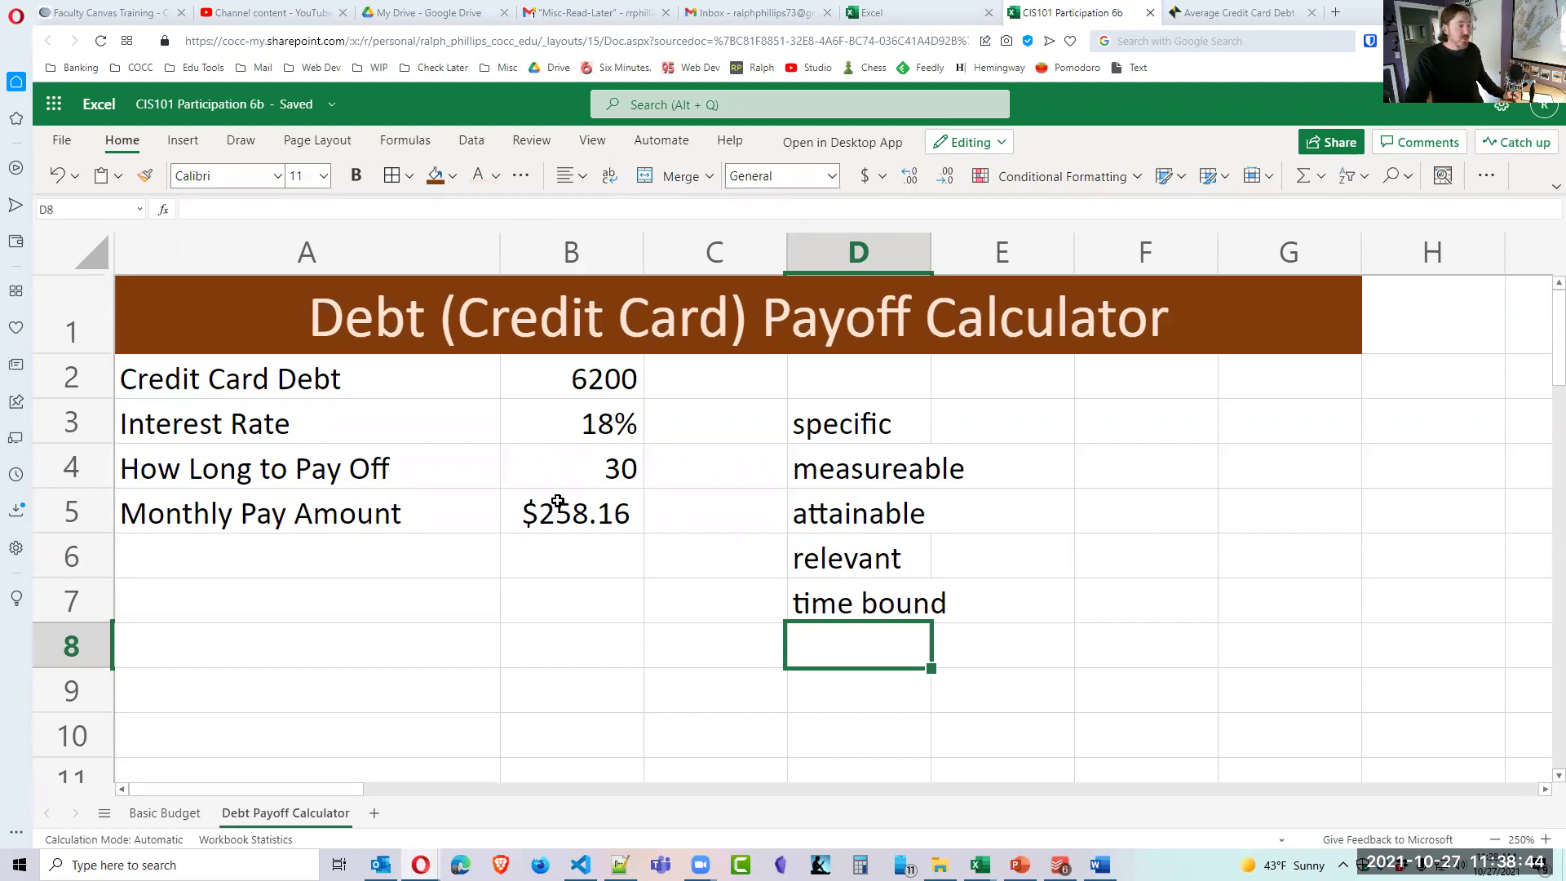
Compare the calculator values in B2:B5 with the goal criteria listed in D3:D7.
left_click_drag(591, 379, 594, 530)
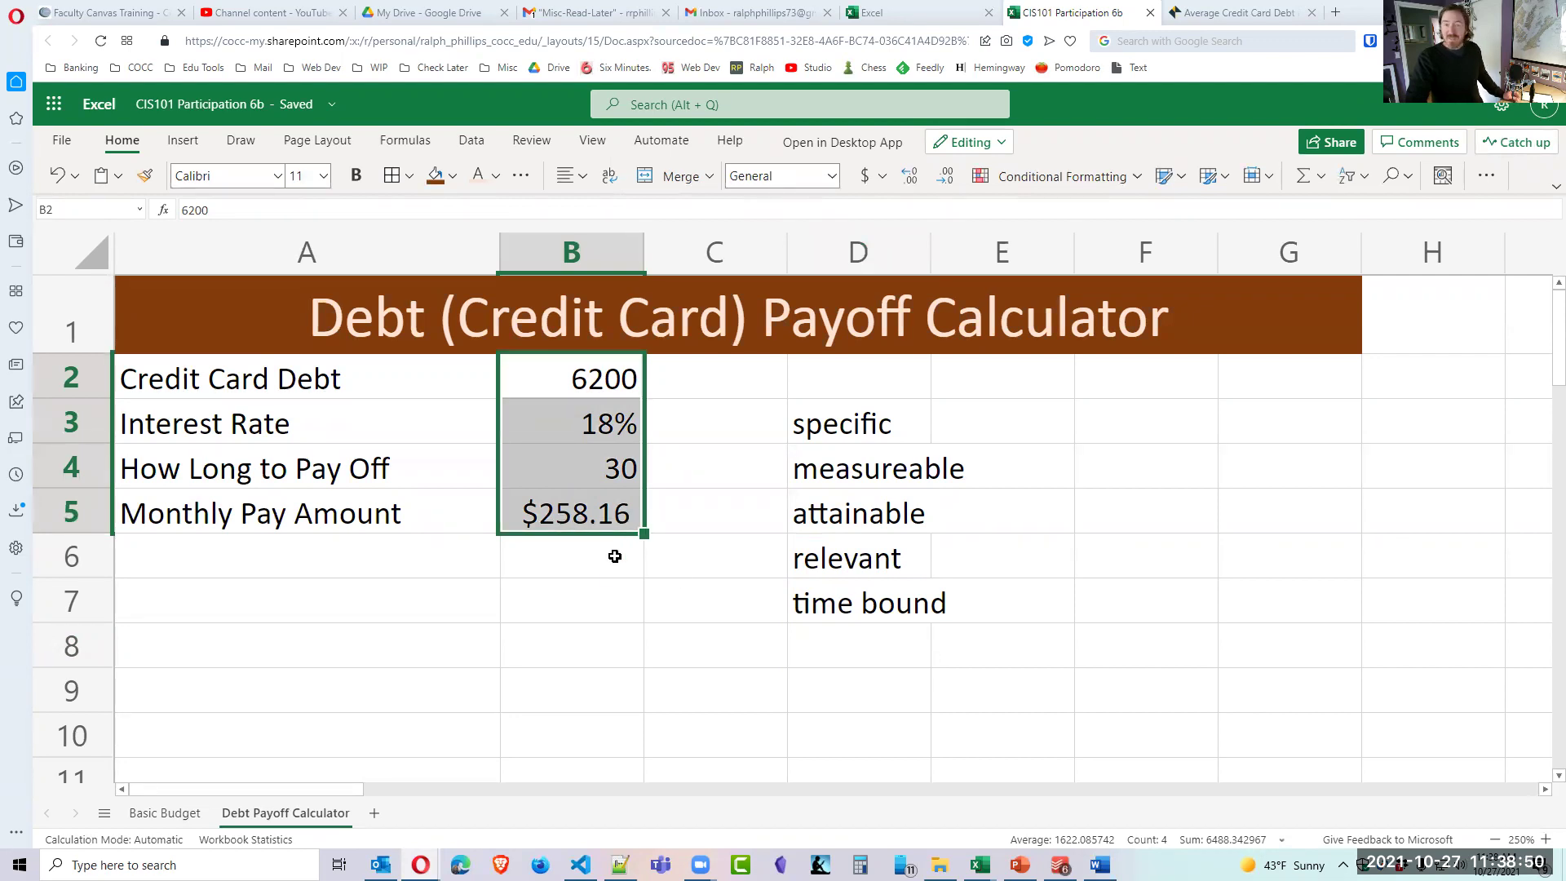
left_click(608, 482)
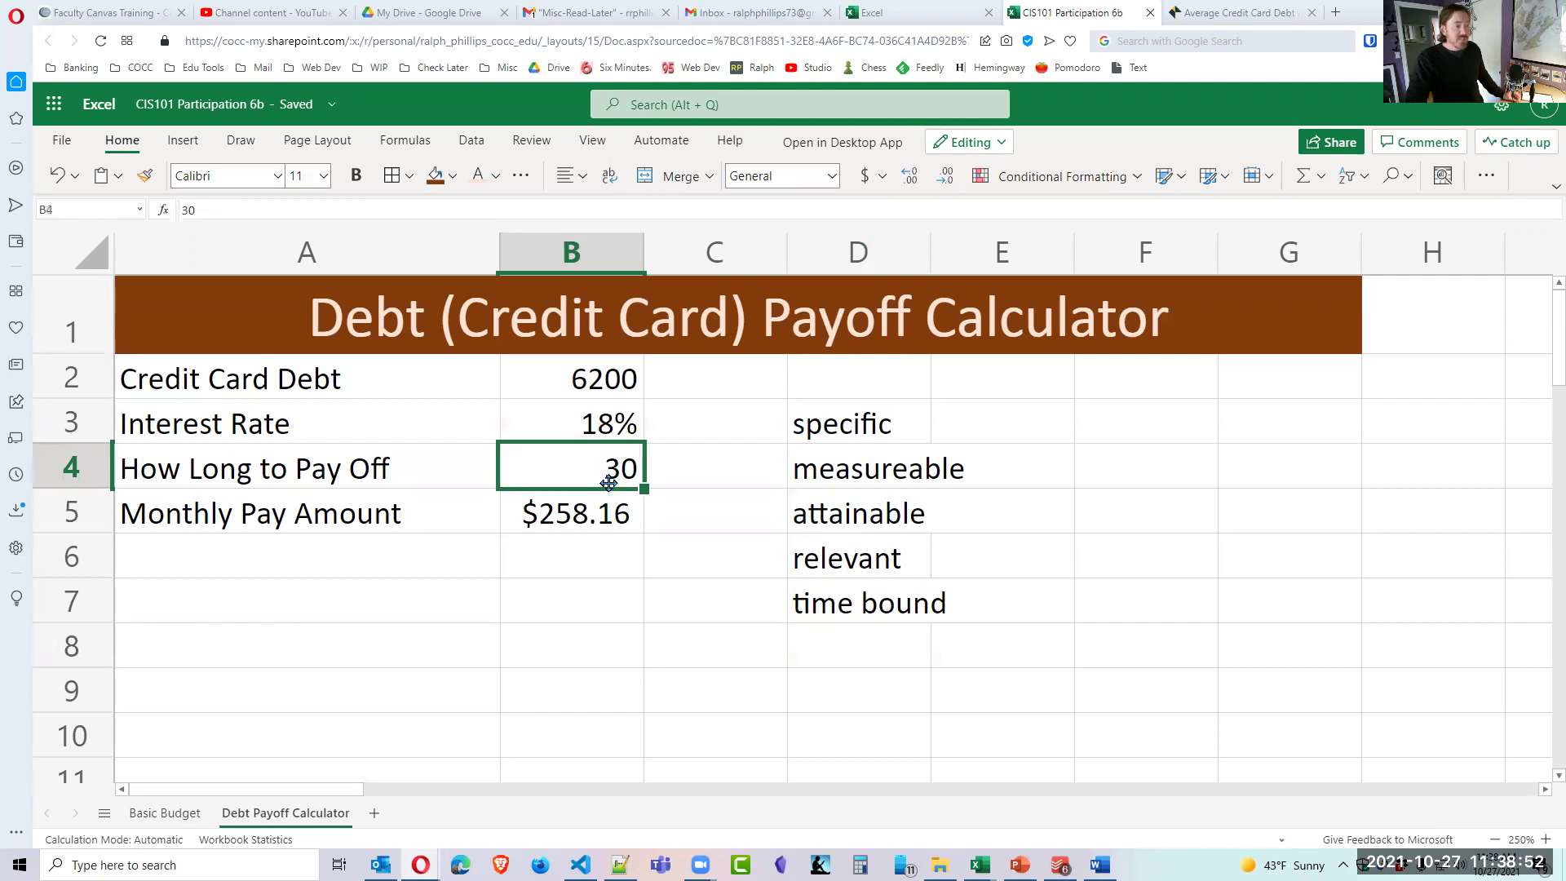
left_click(574, 619)
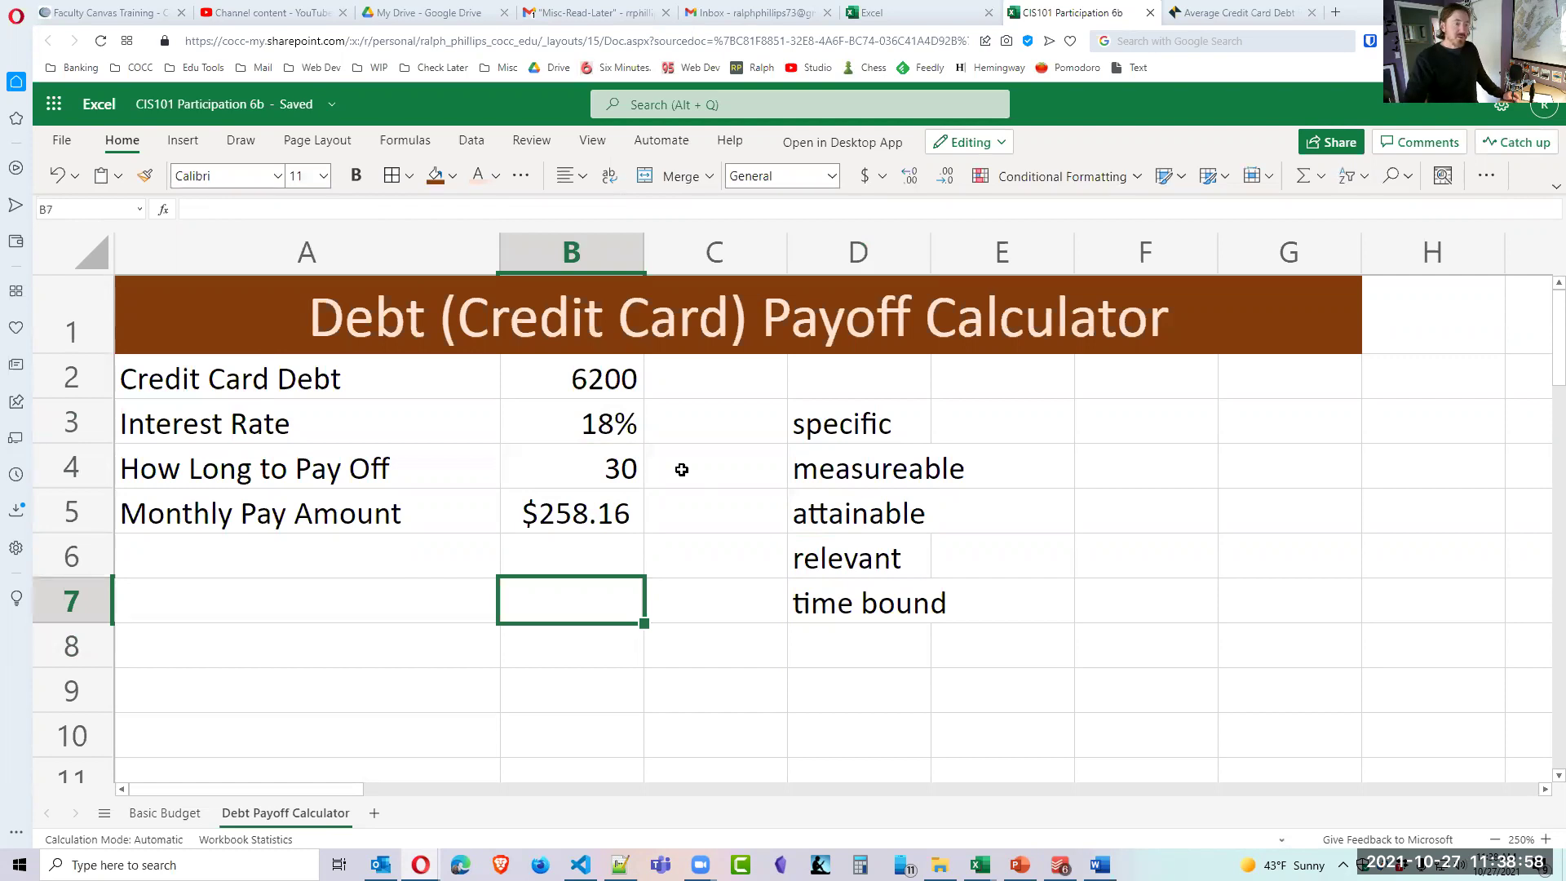
left_click(818, 522)
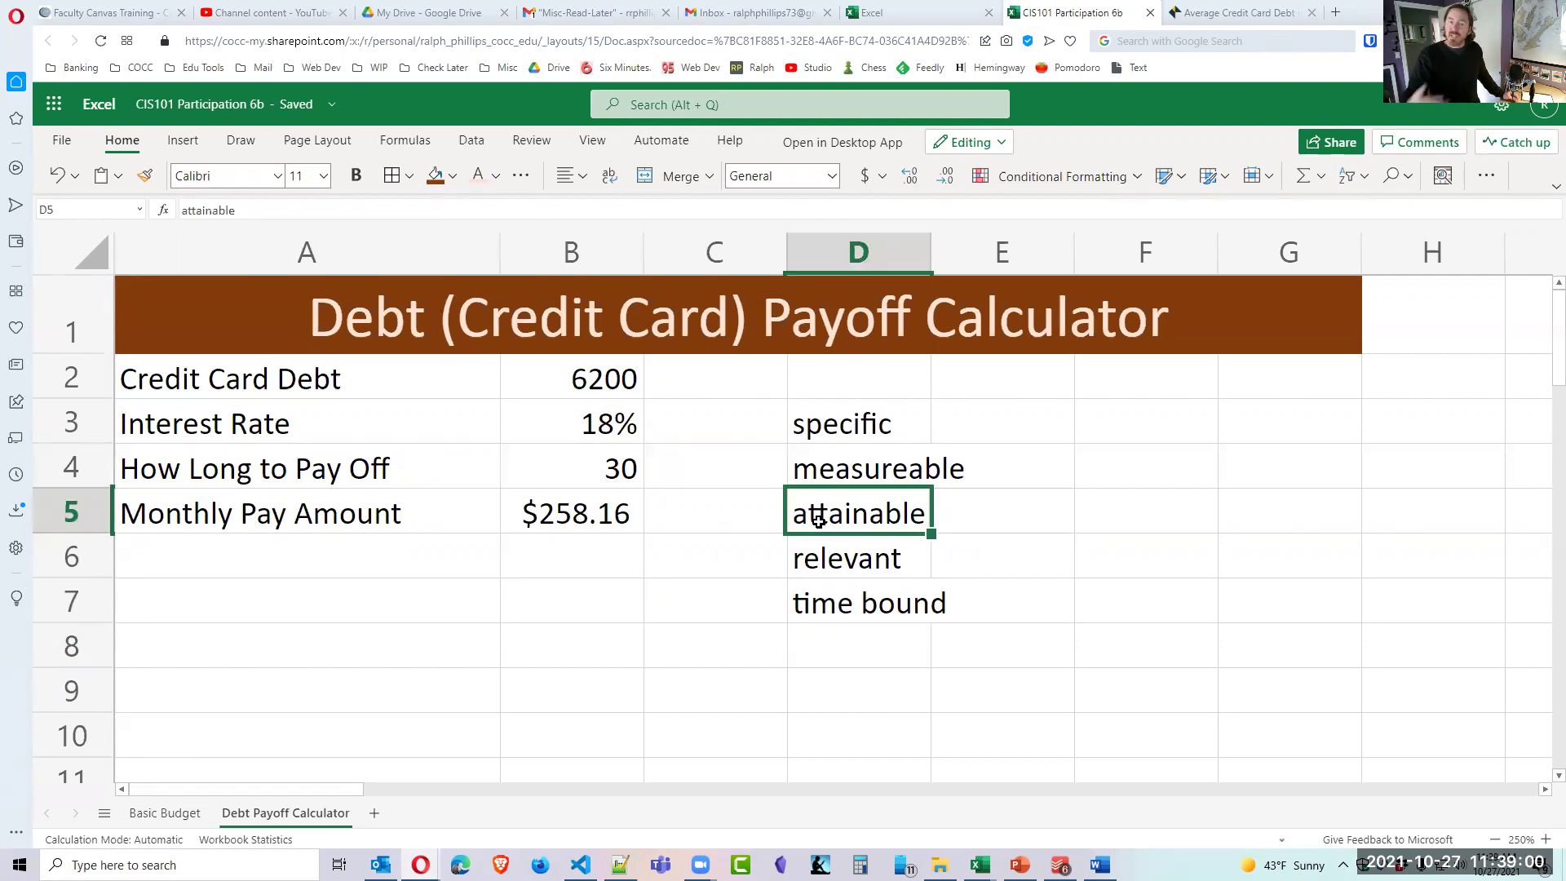
left_click(602, 526)
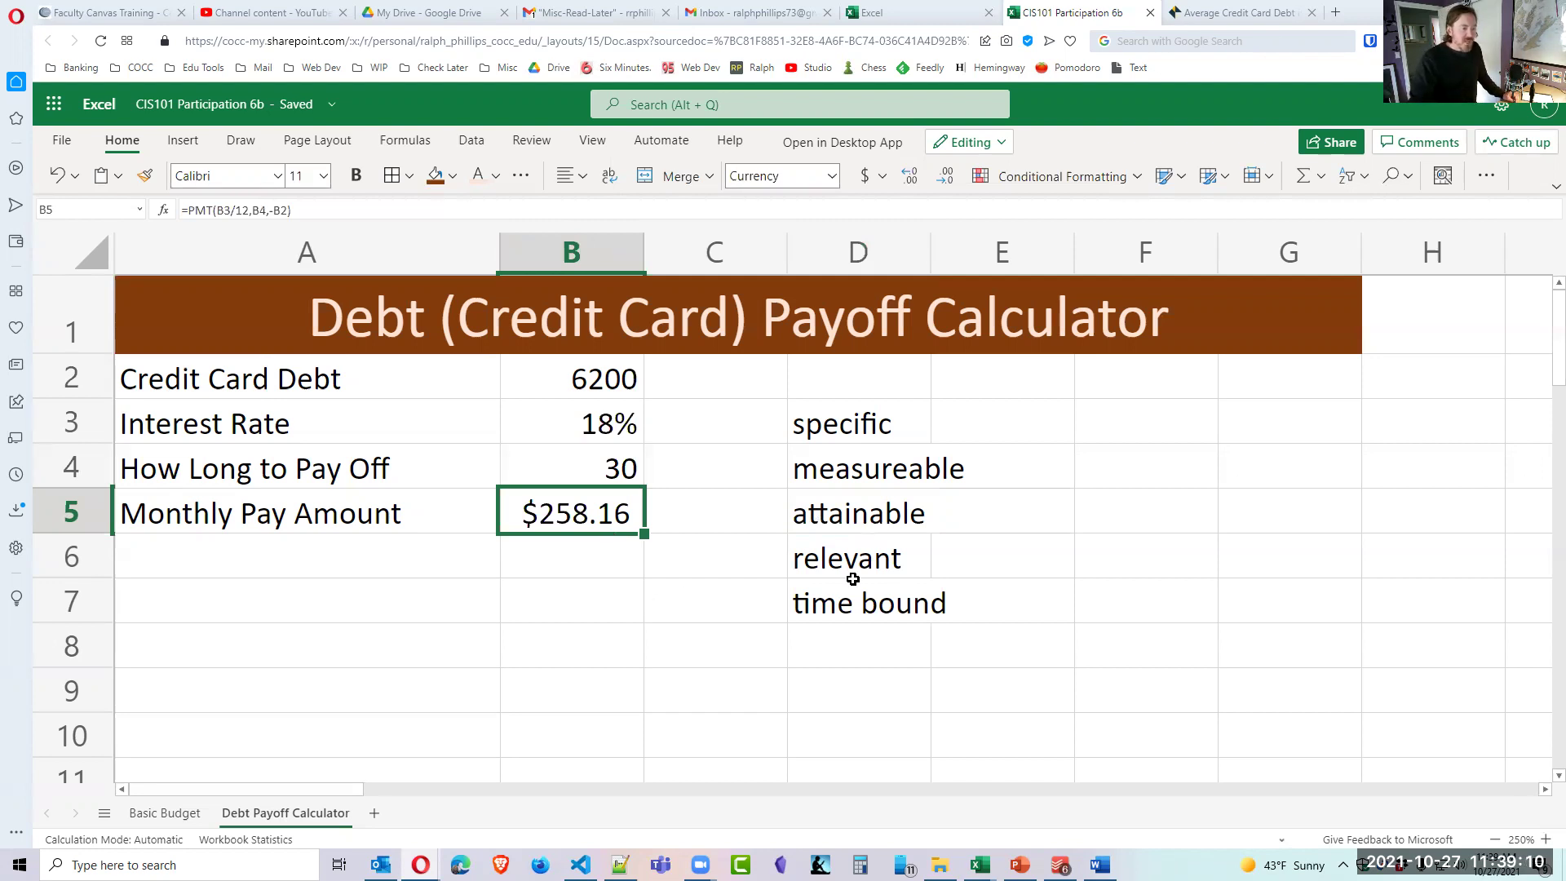
left_click(831, 558)
left_click(604, 515)
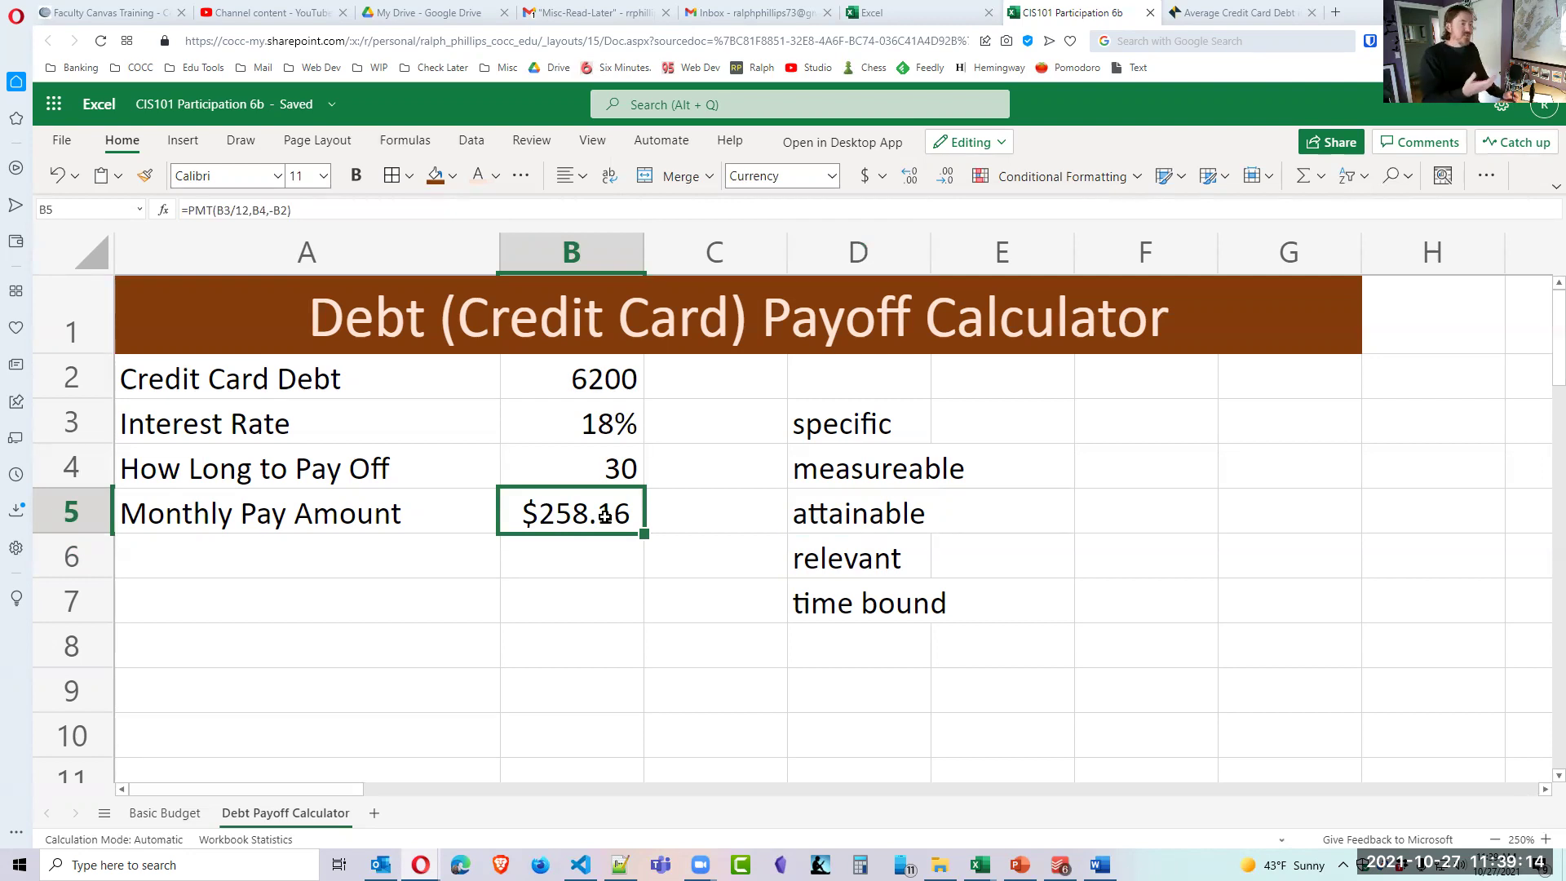
left_click(856, 560)
left_click(821, 612)
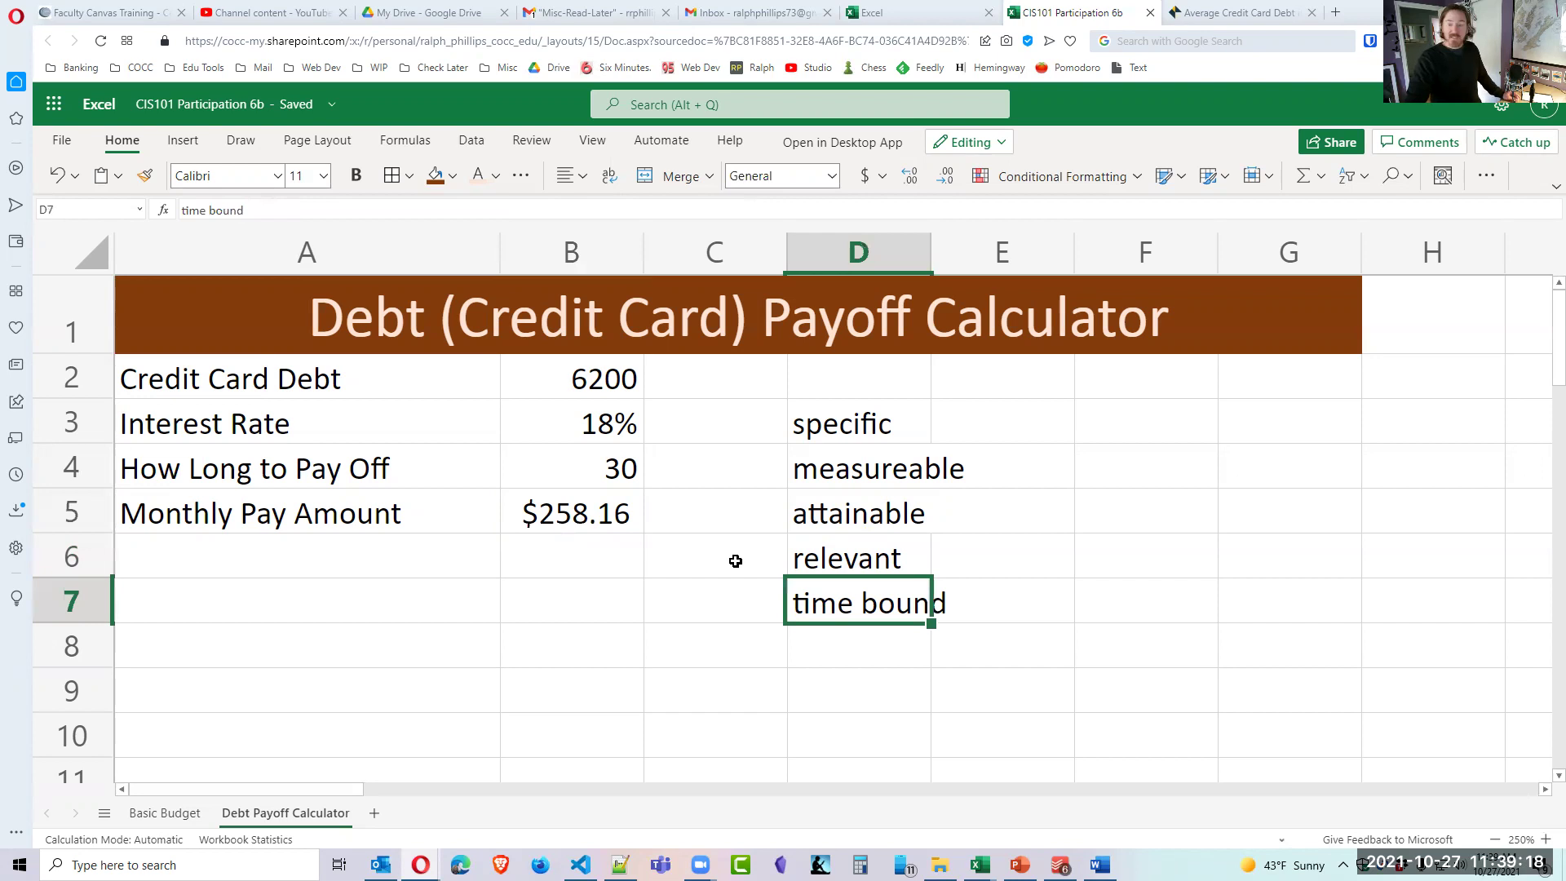
left_click(599, 434)
left_click(614, 479)
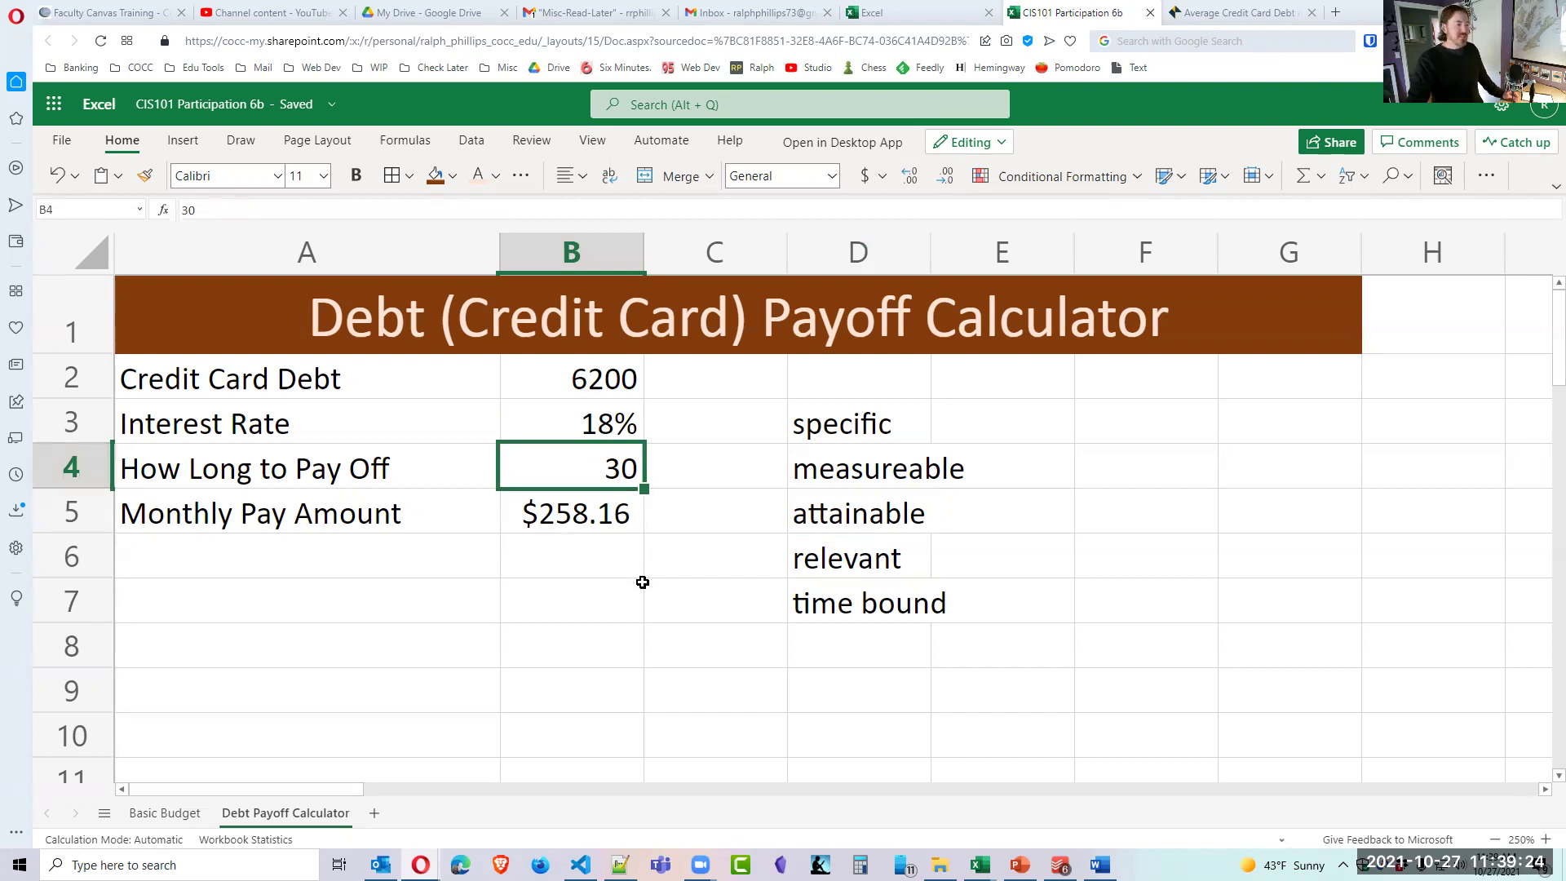
Review the rate, number of periods and present value arguments of the PMT formula in B5.
double_click(550, 518)
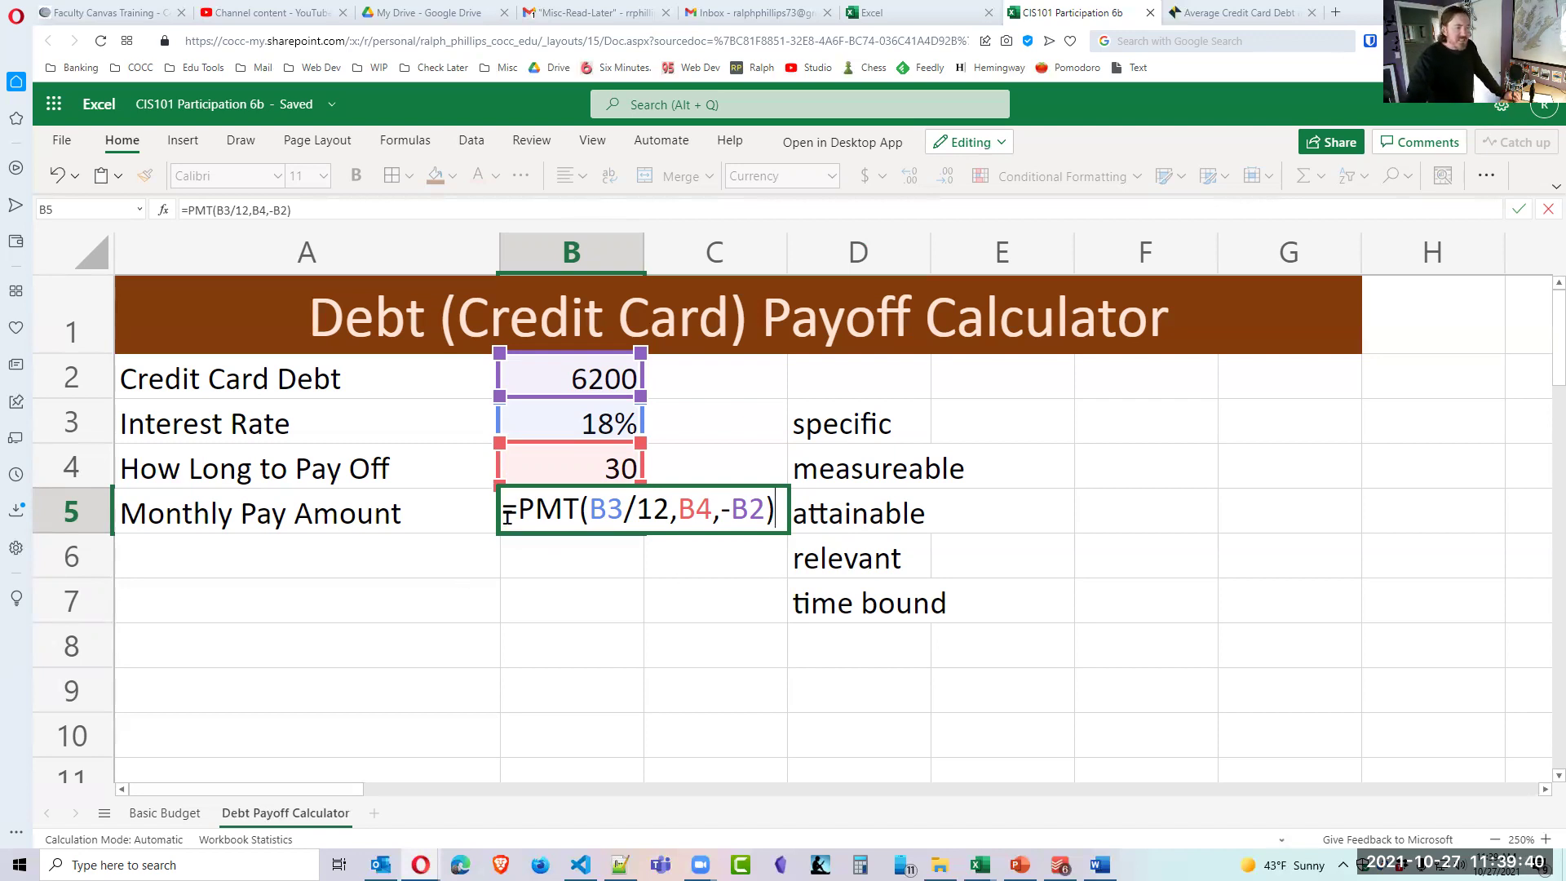
left_click(591, 511)
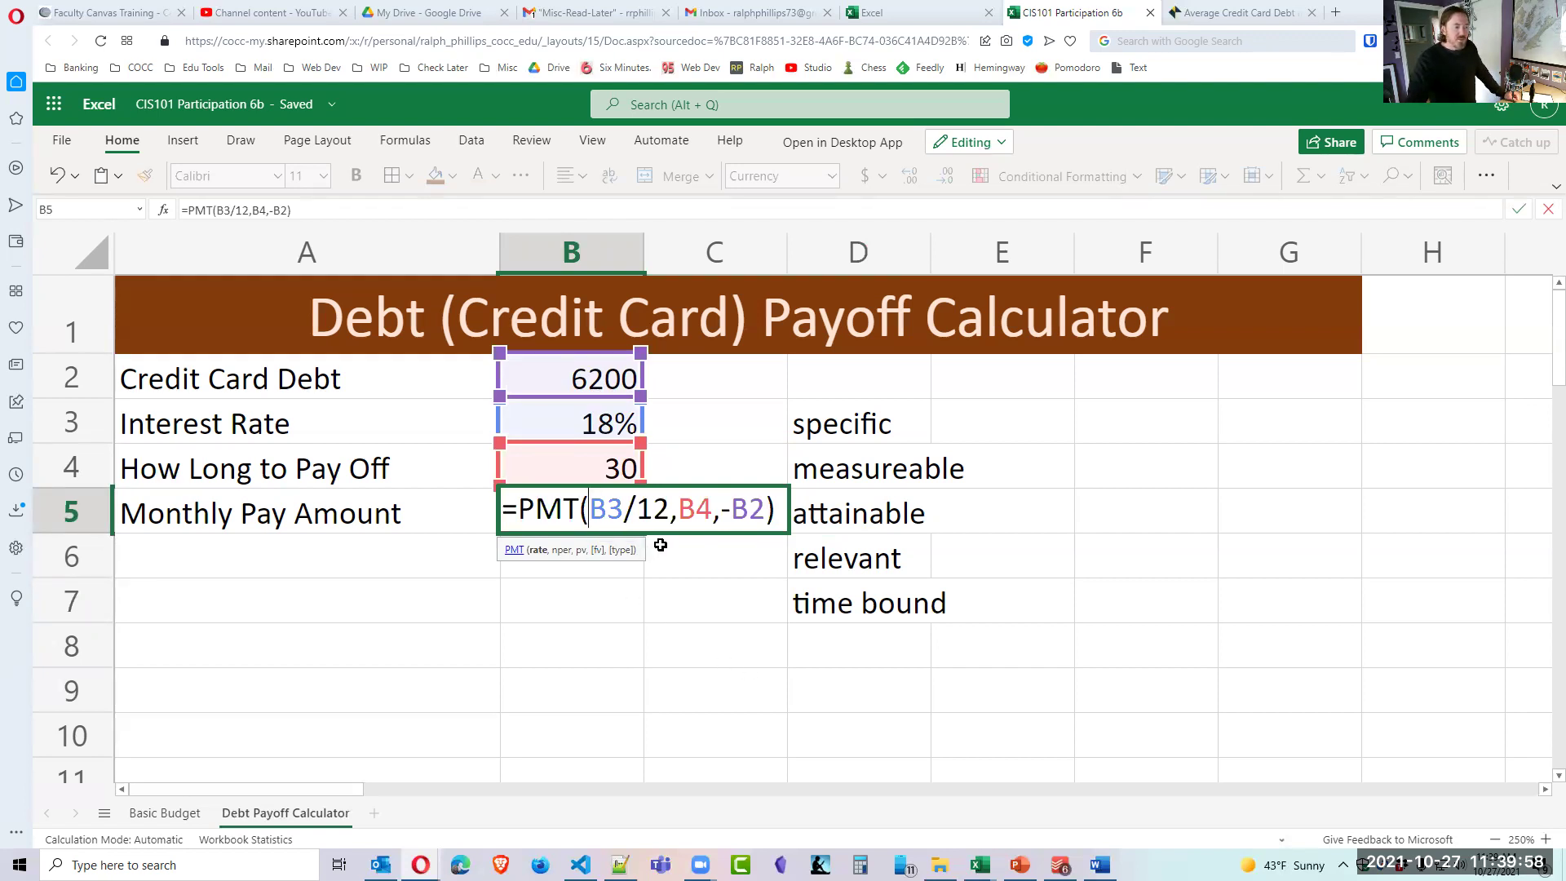
double_click(693, 510)
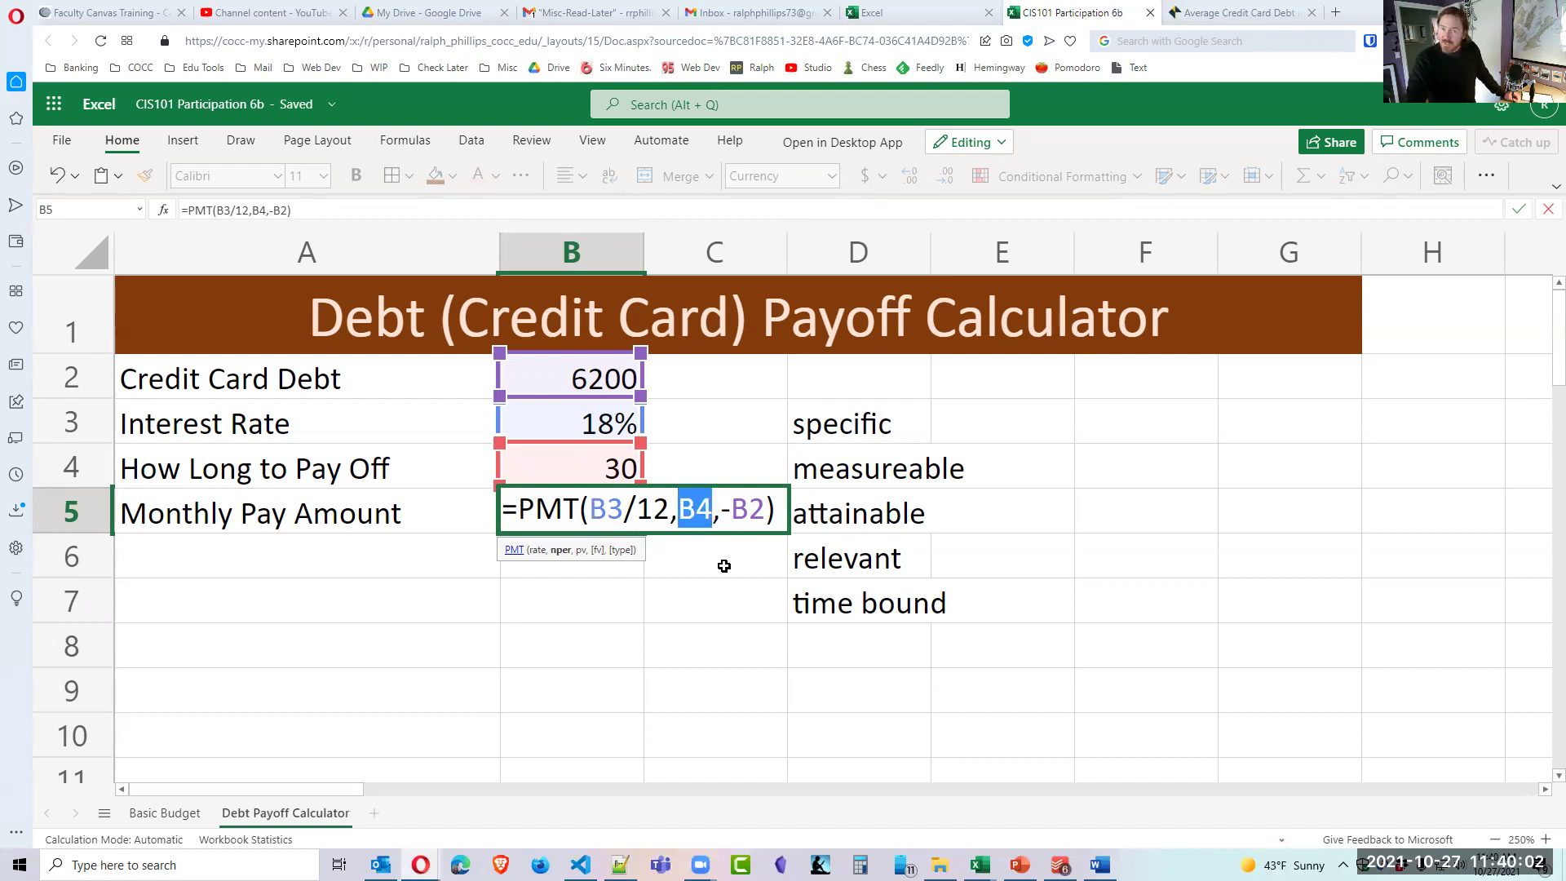
left_click_drag(721, 512, 767, 512)
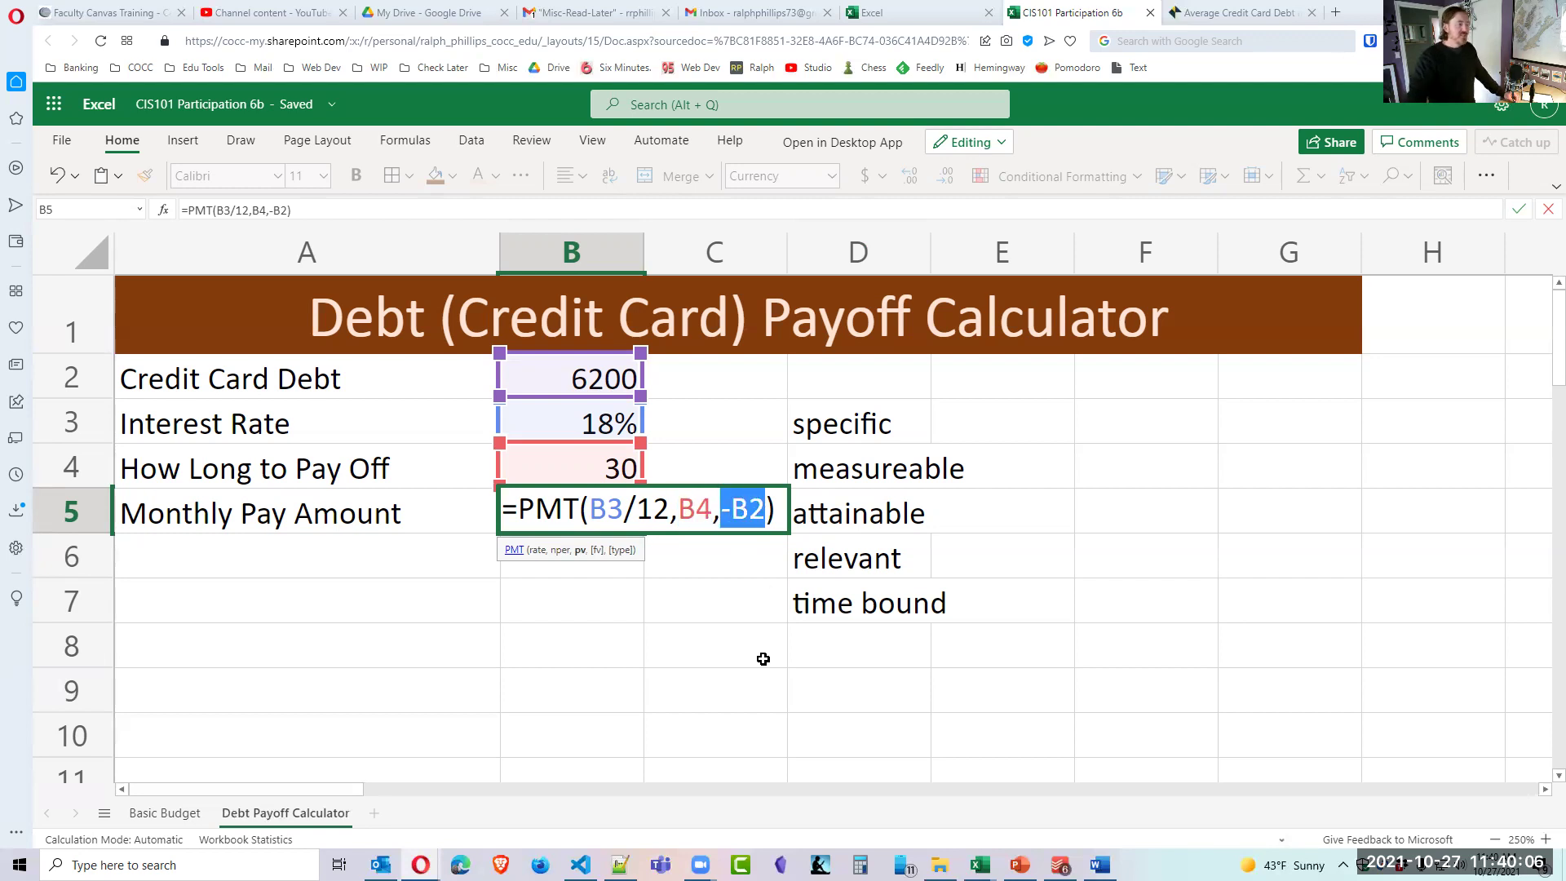
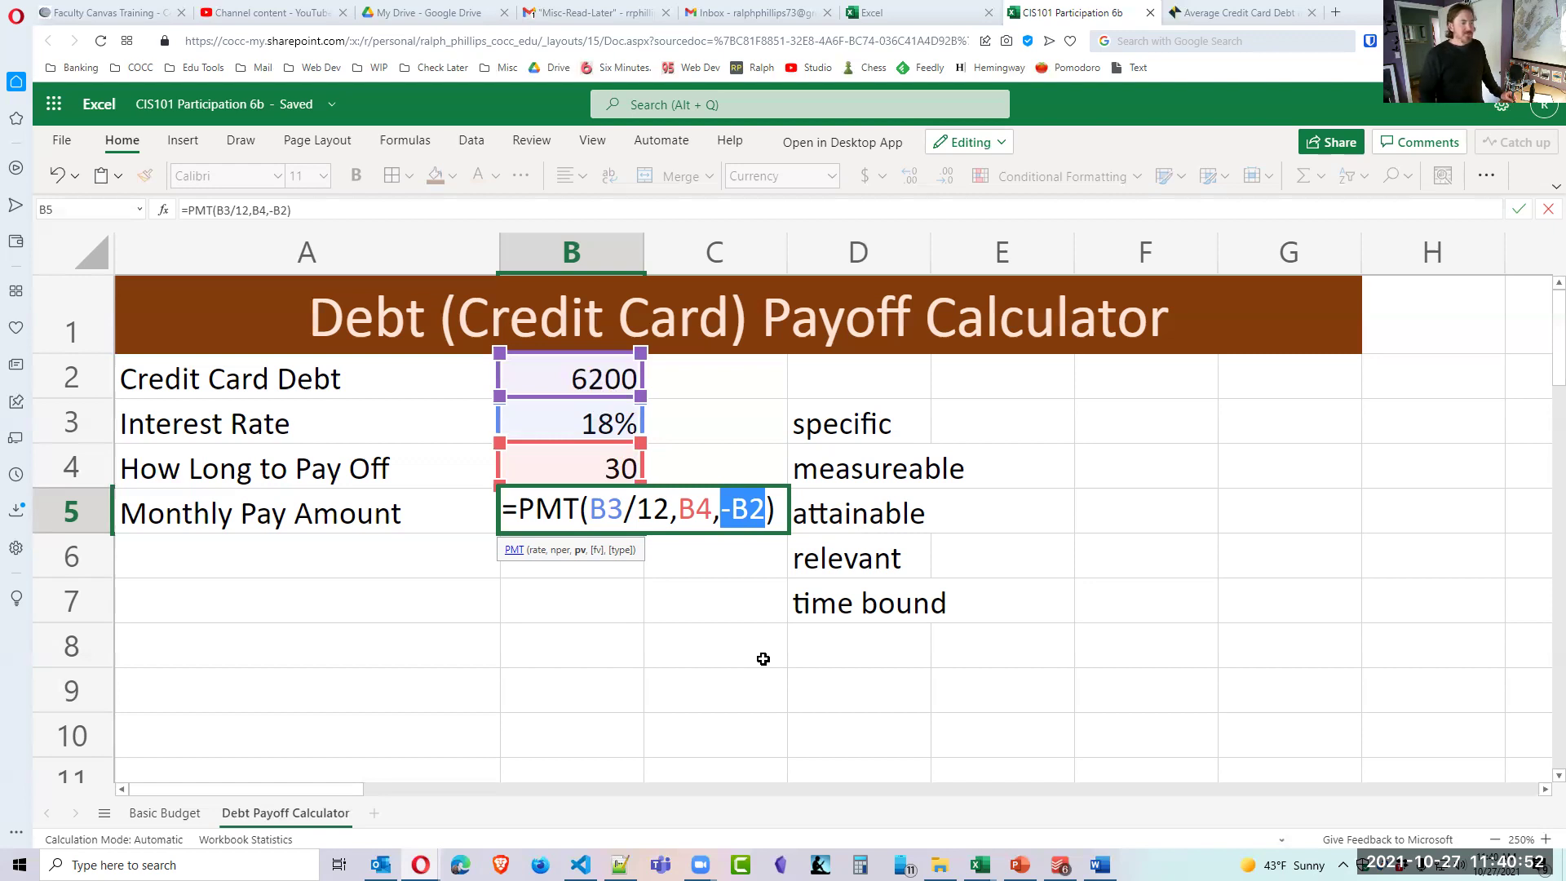
key("Return")
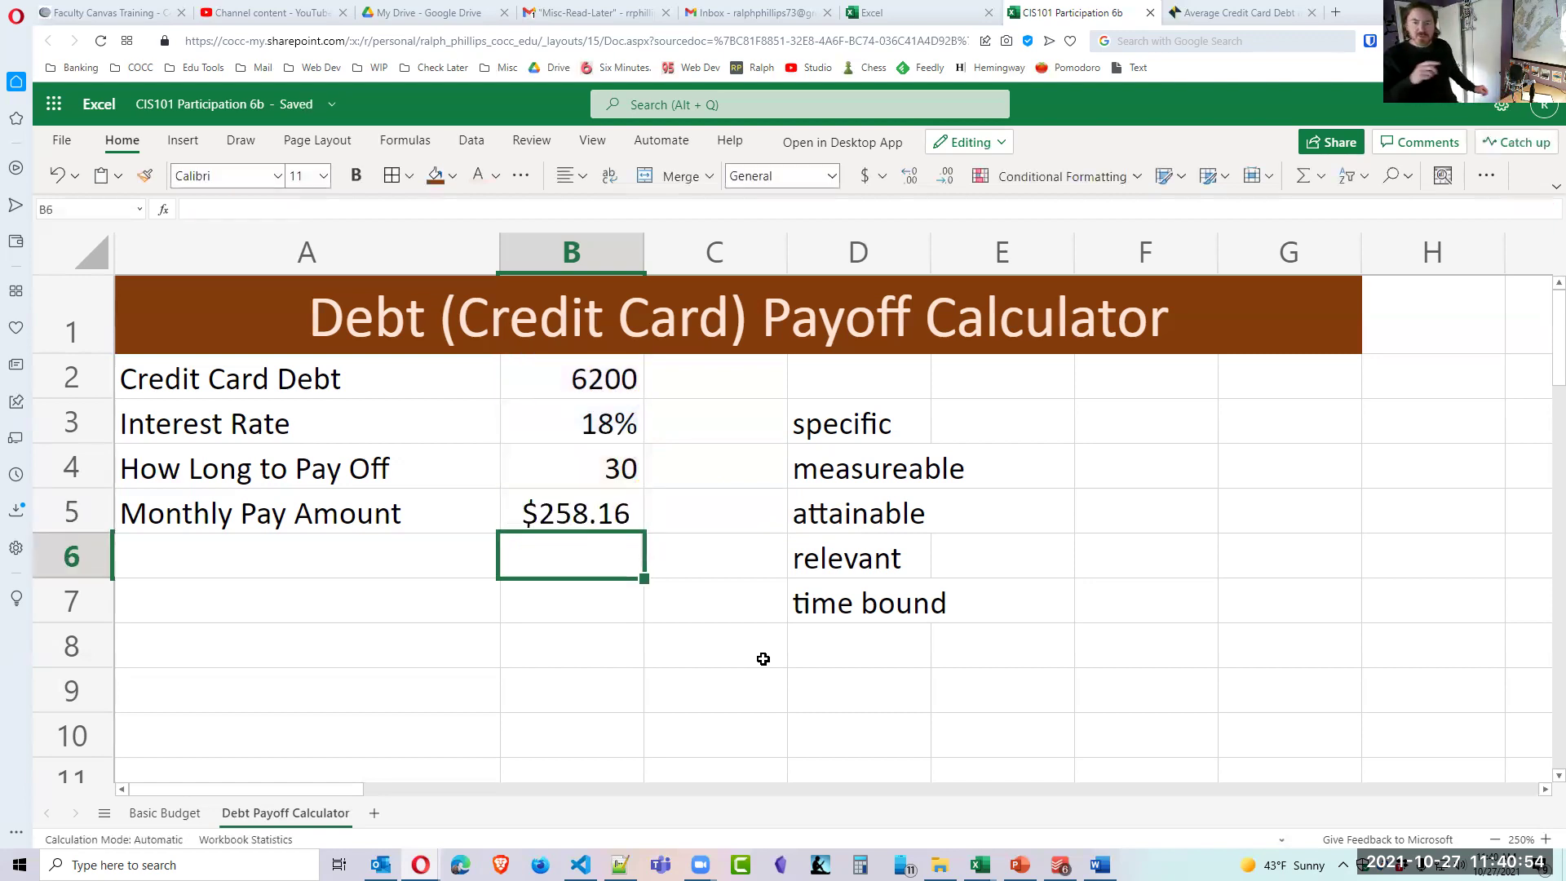
Change the rate argument of the PMT formula in B5 to B3*12.
left_click(566, 522)
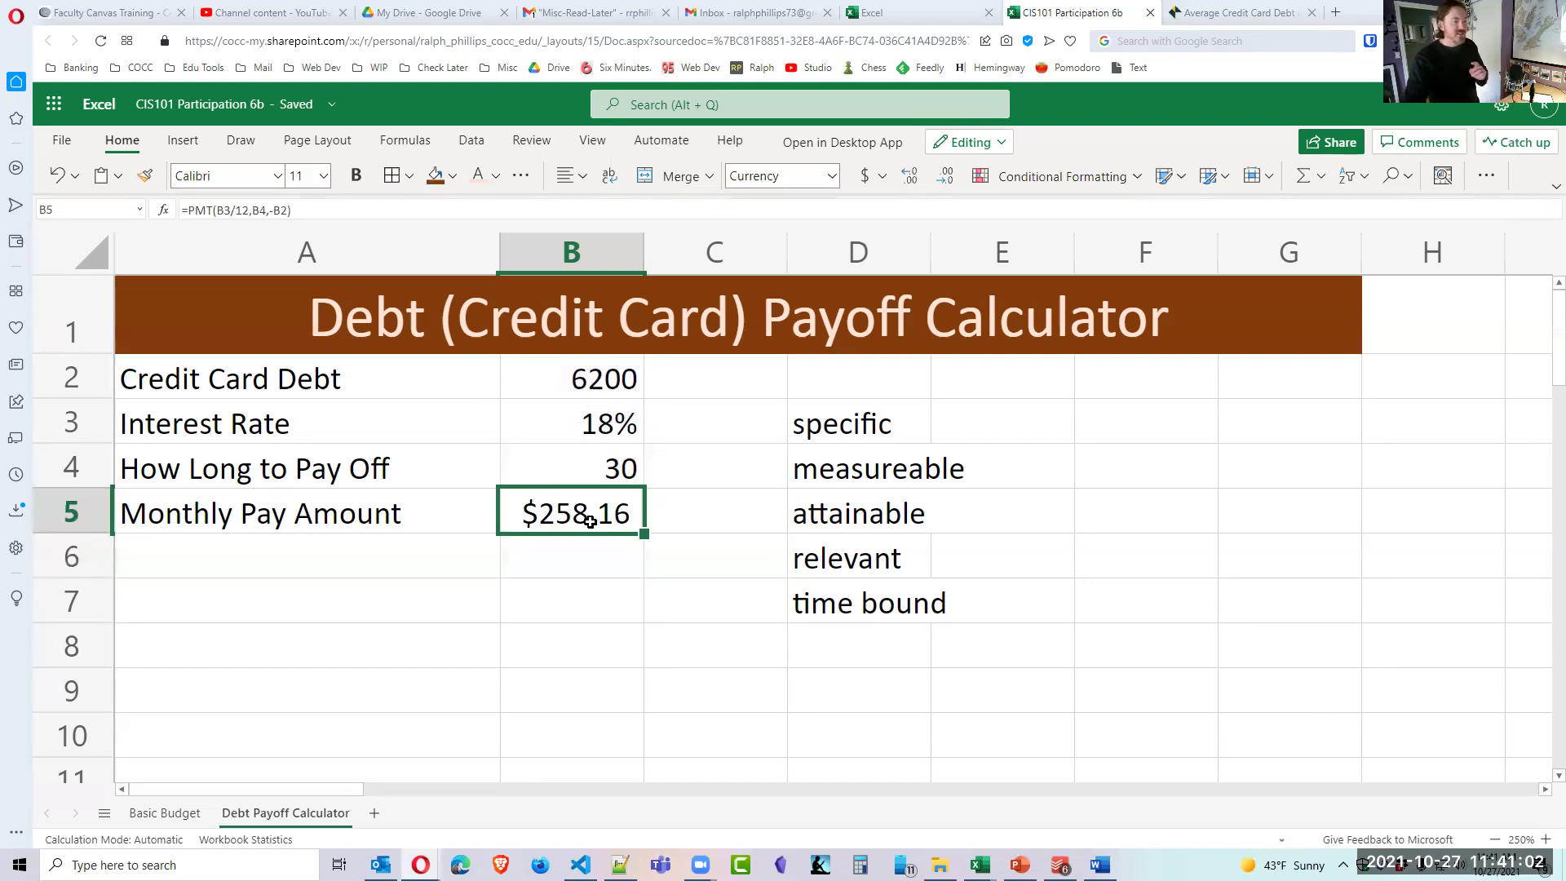
double_click(591, 519)
left_click_drag(623, 512, 668, 512)
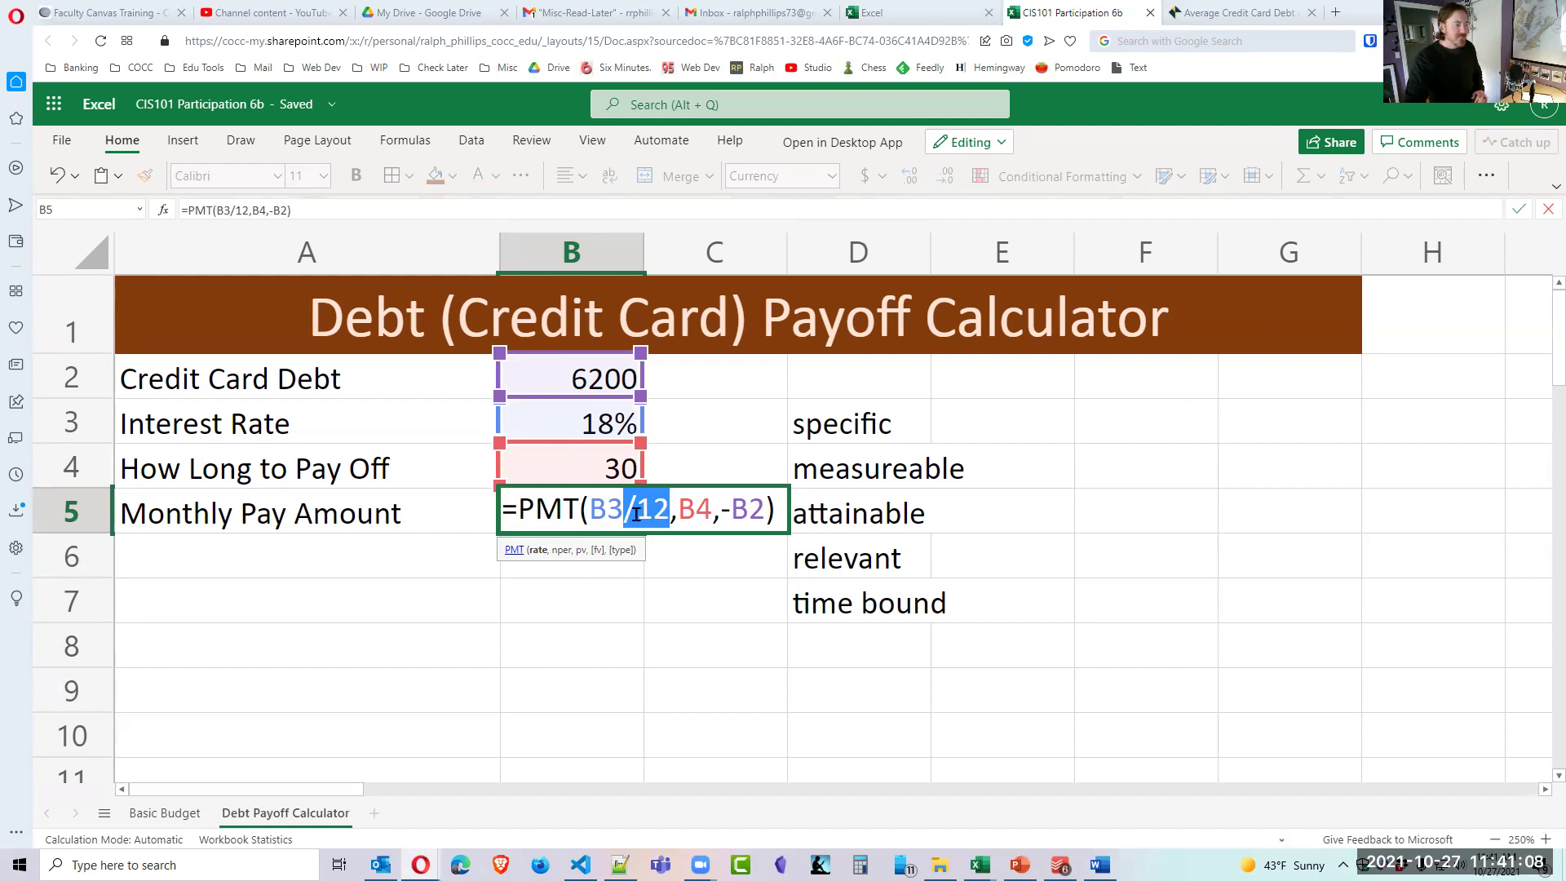
left_click(636, 511)
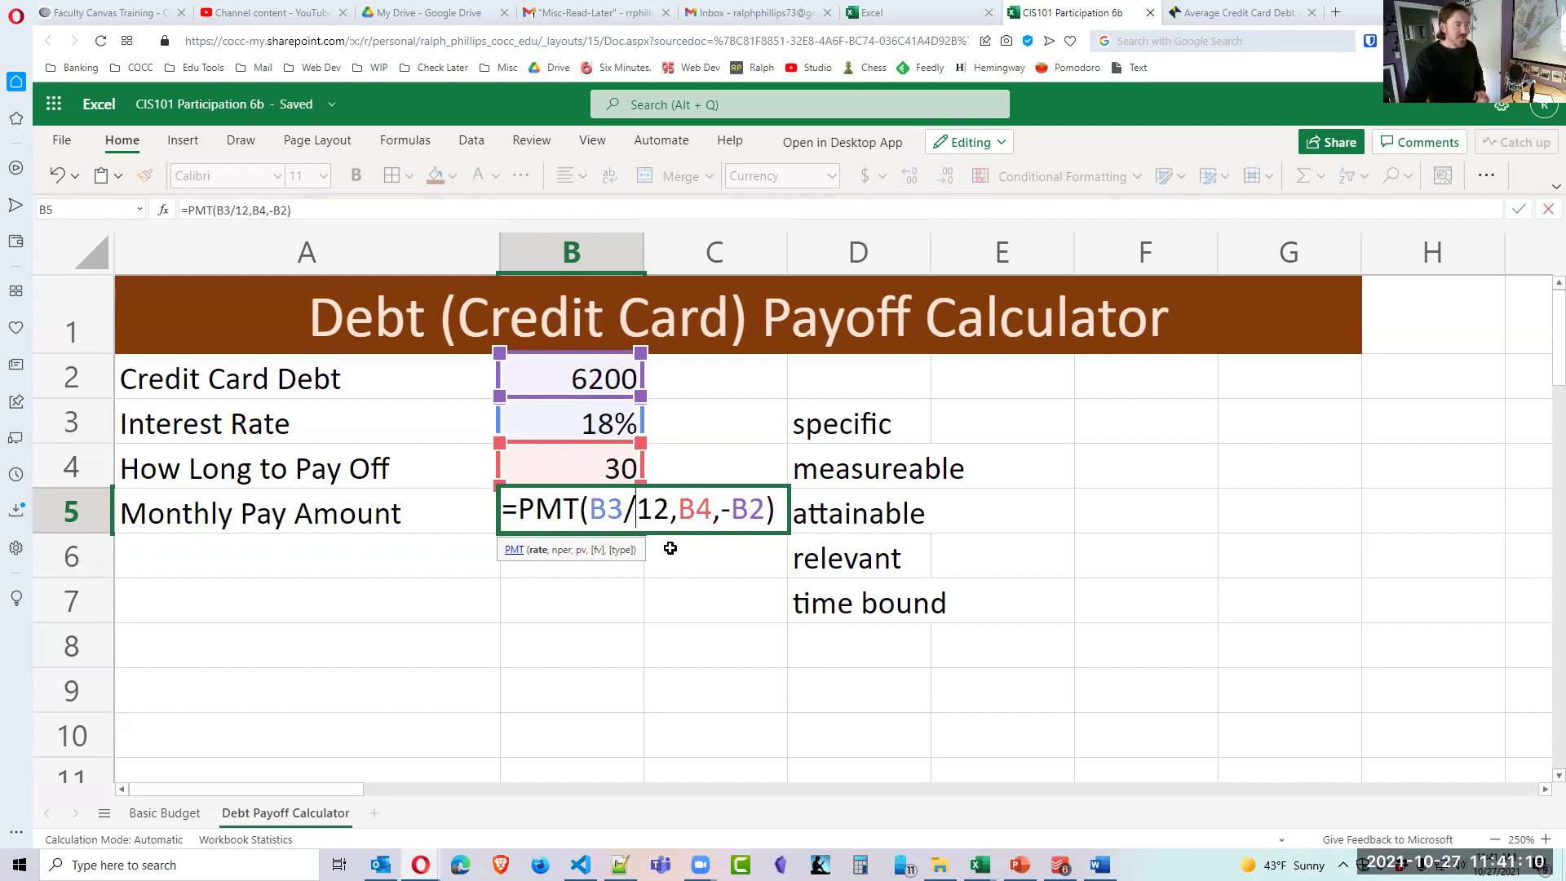
key("BackSpace")
type("*")
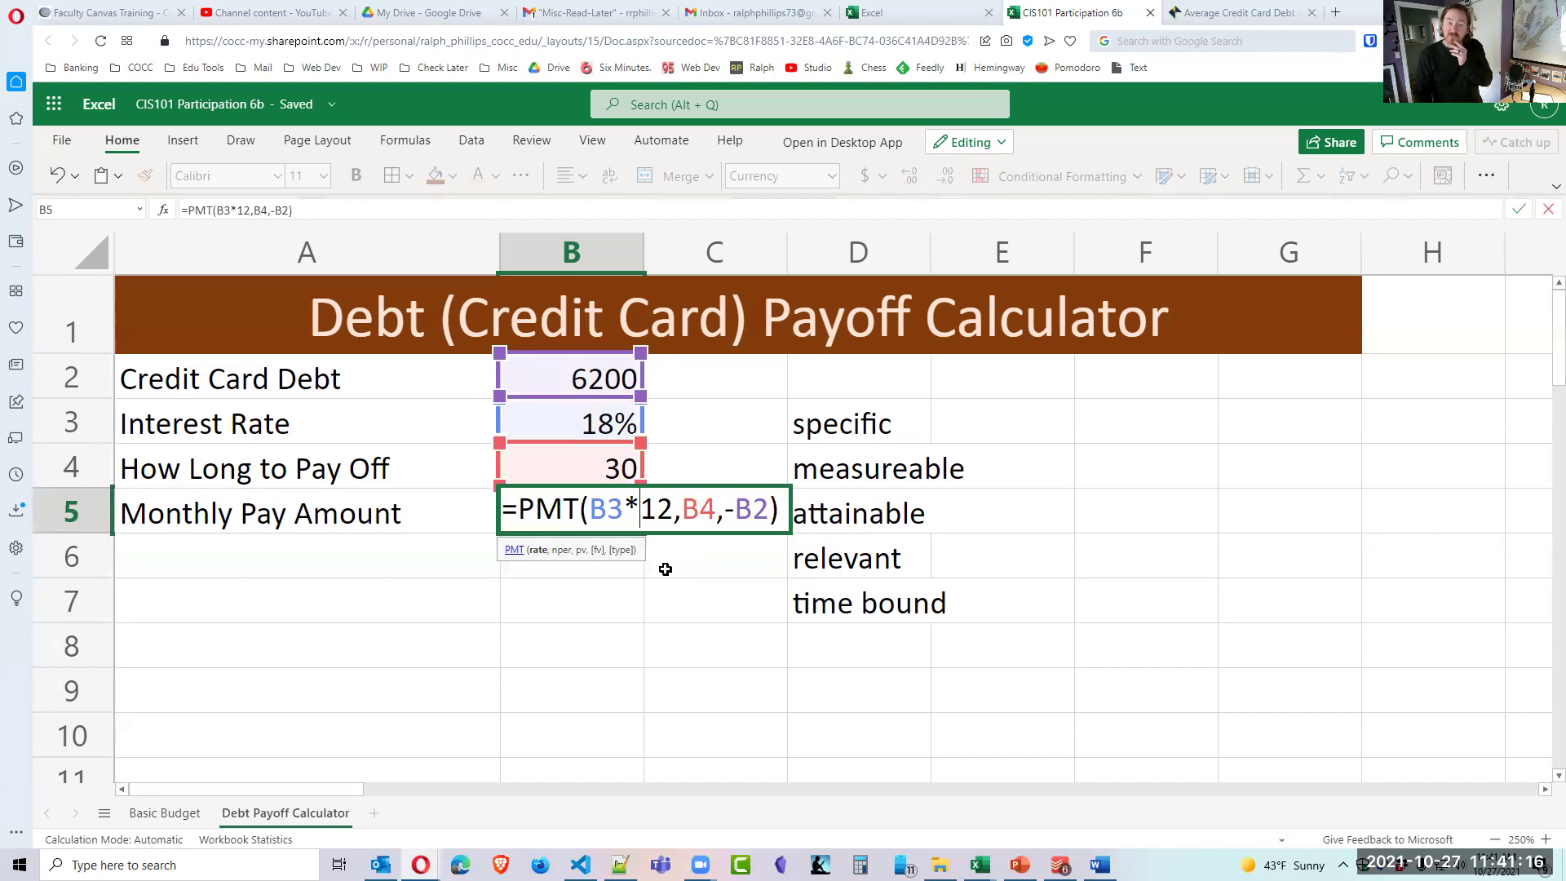
key("Return")
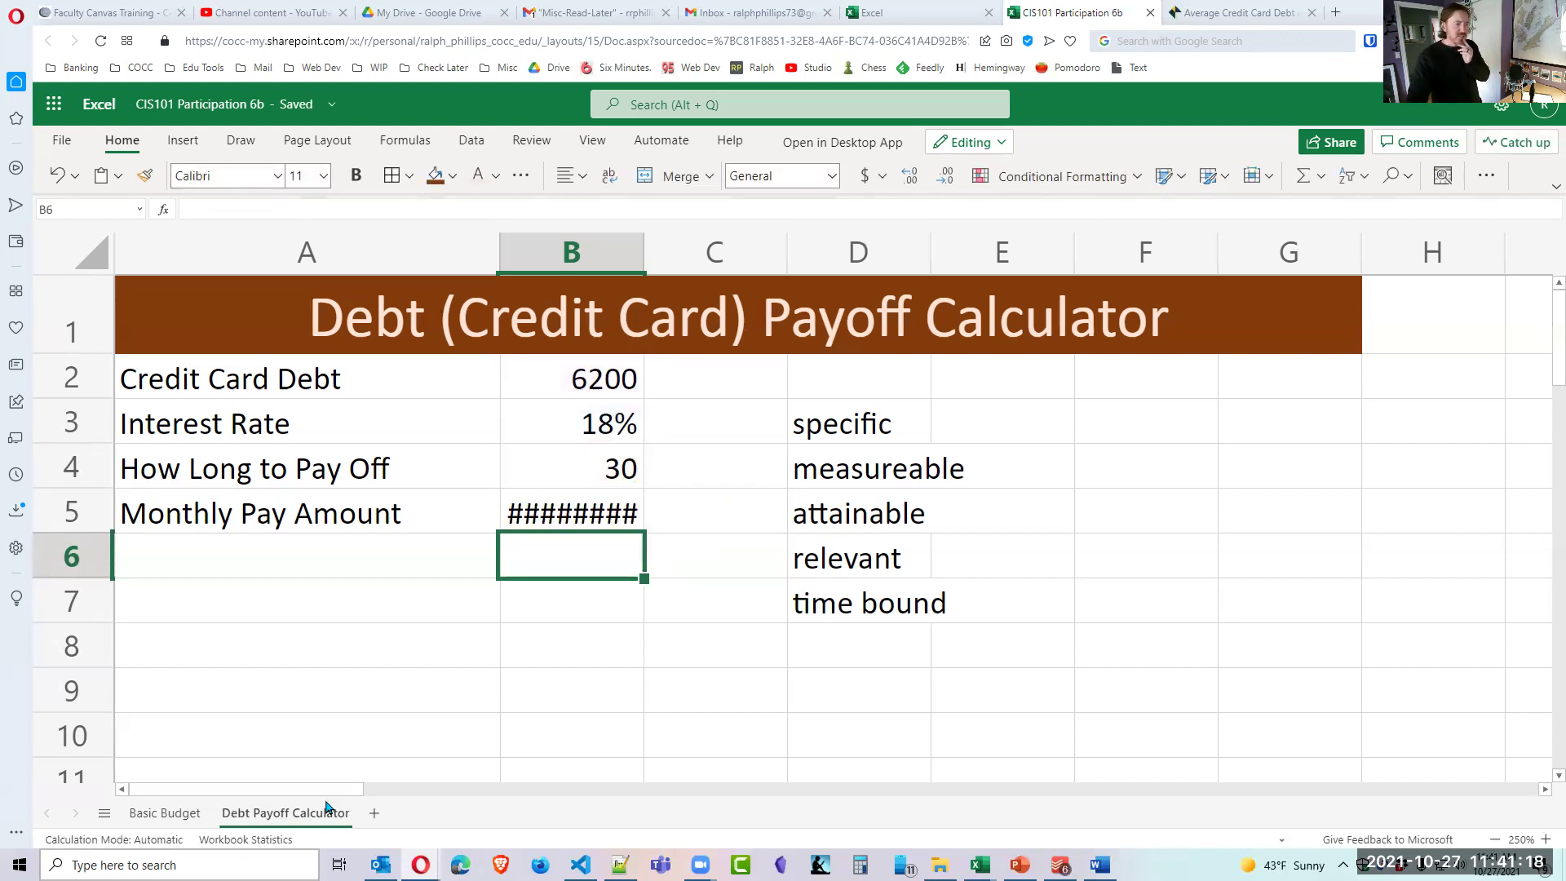
Widen column B to fit the monthly payment in B5 and compare it with the debt in B2.
left_click_drag(644, 255, 755, 258)
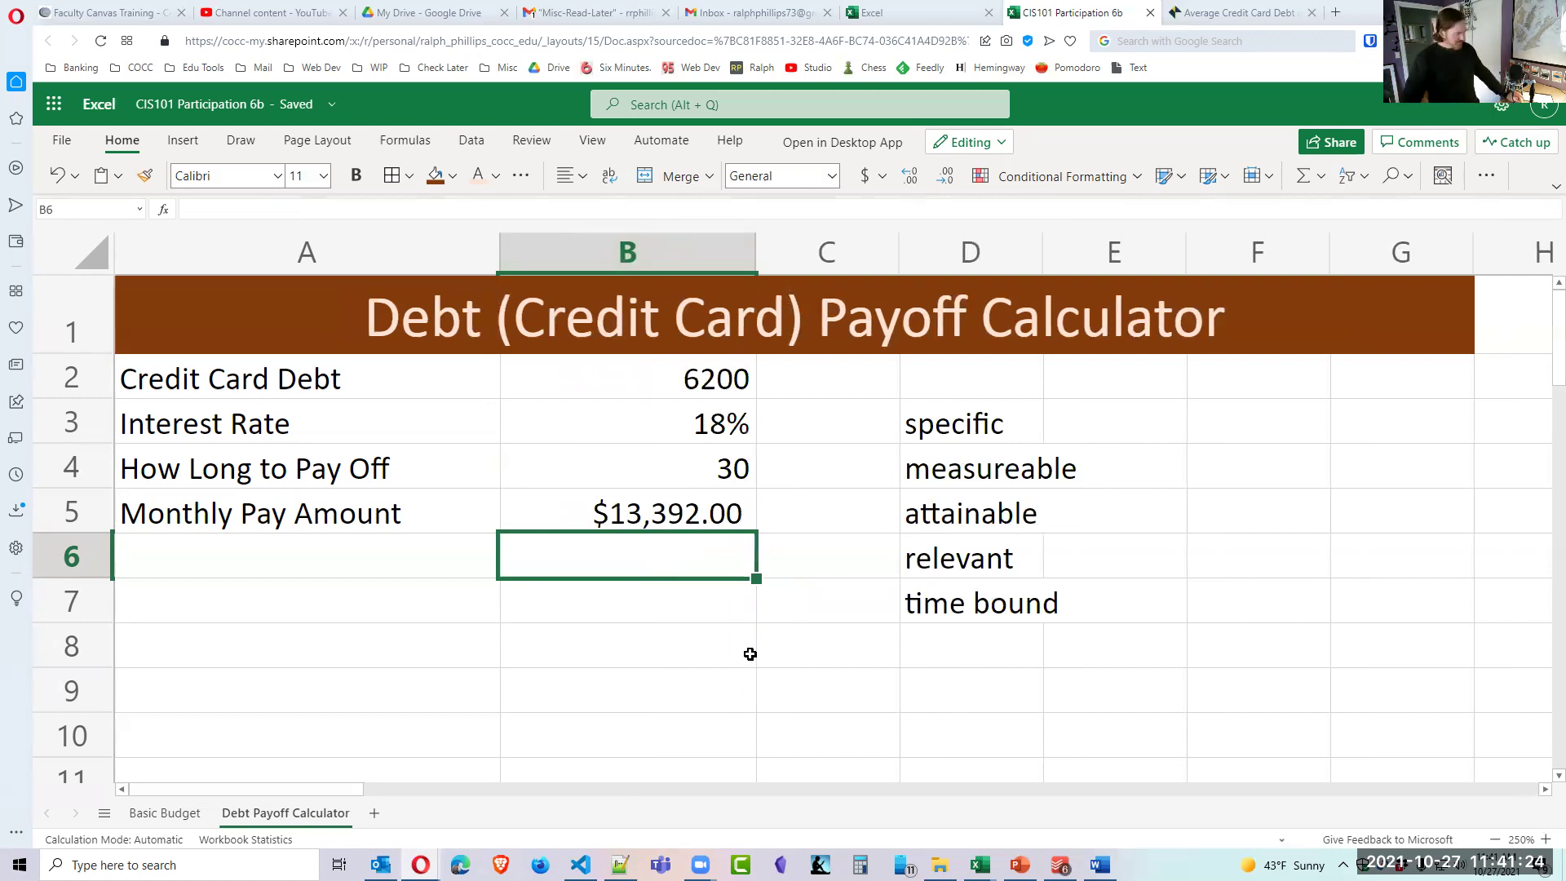
left_click(692, 378)
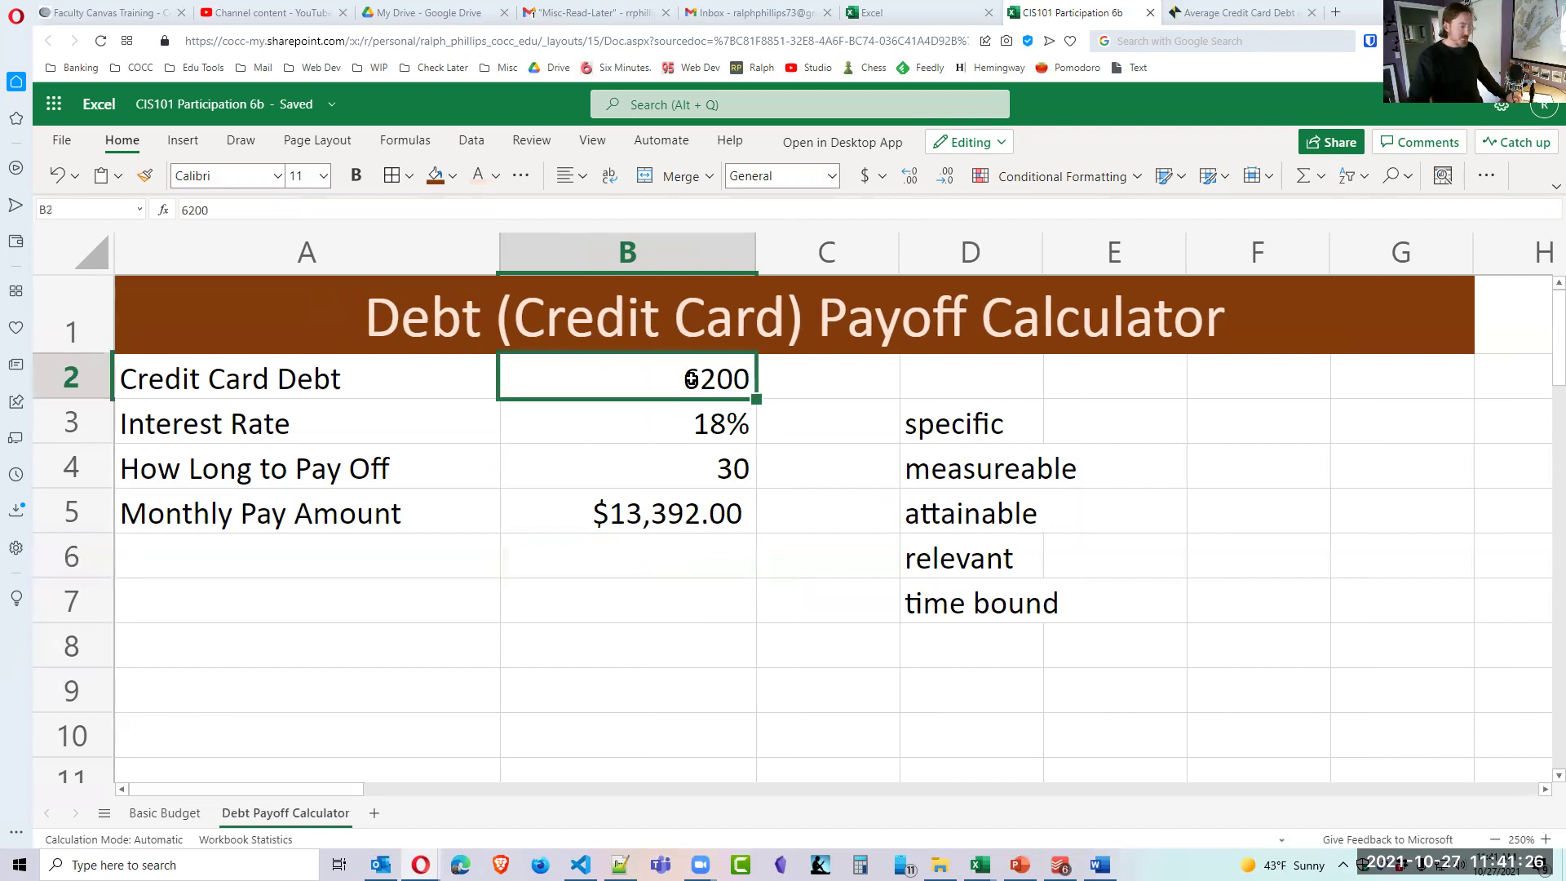
left_click(649, 528)
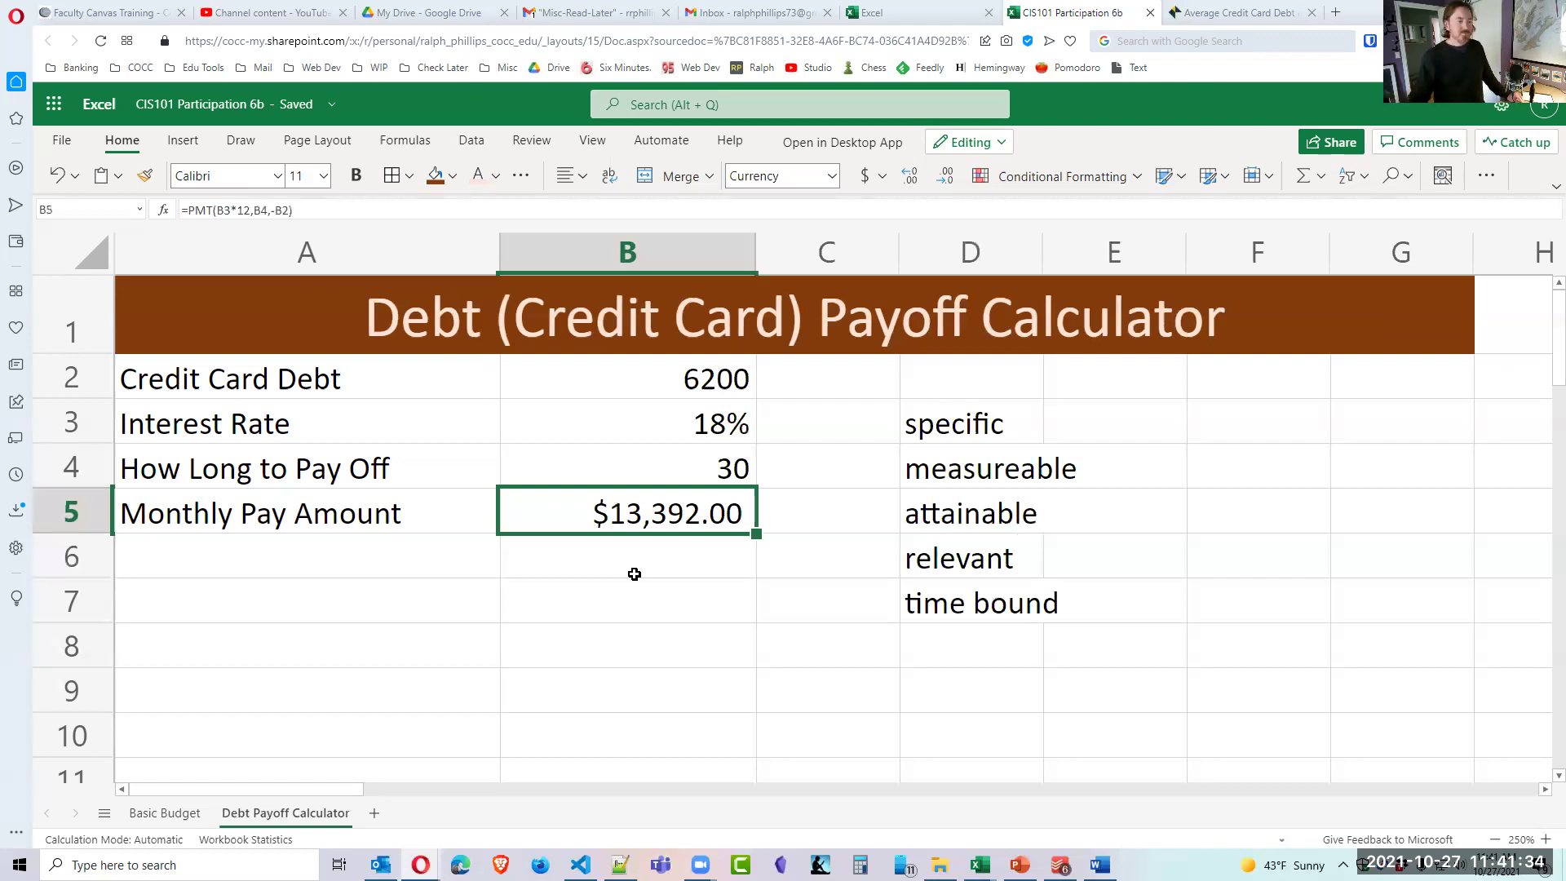
Remove the monthly conversion from the rate argument in B5 so the formula reads =PMT(B3,B4,-B2).
double_click(698, 507)
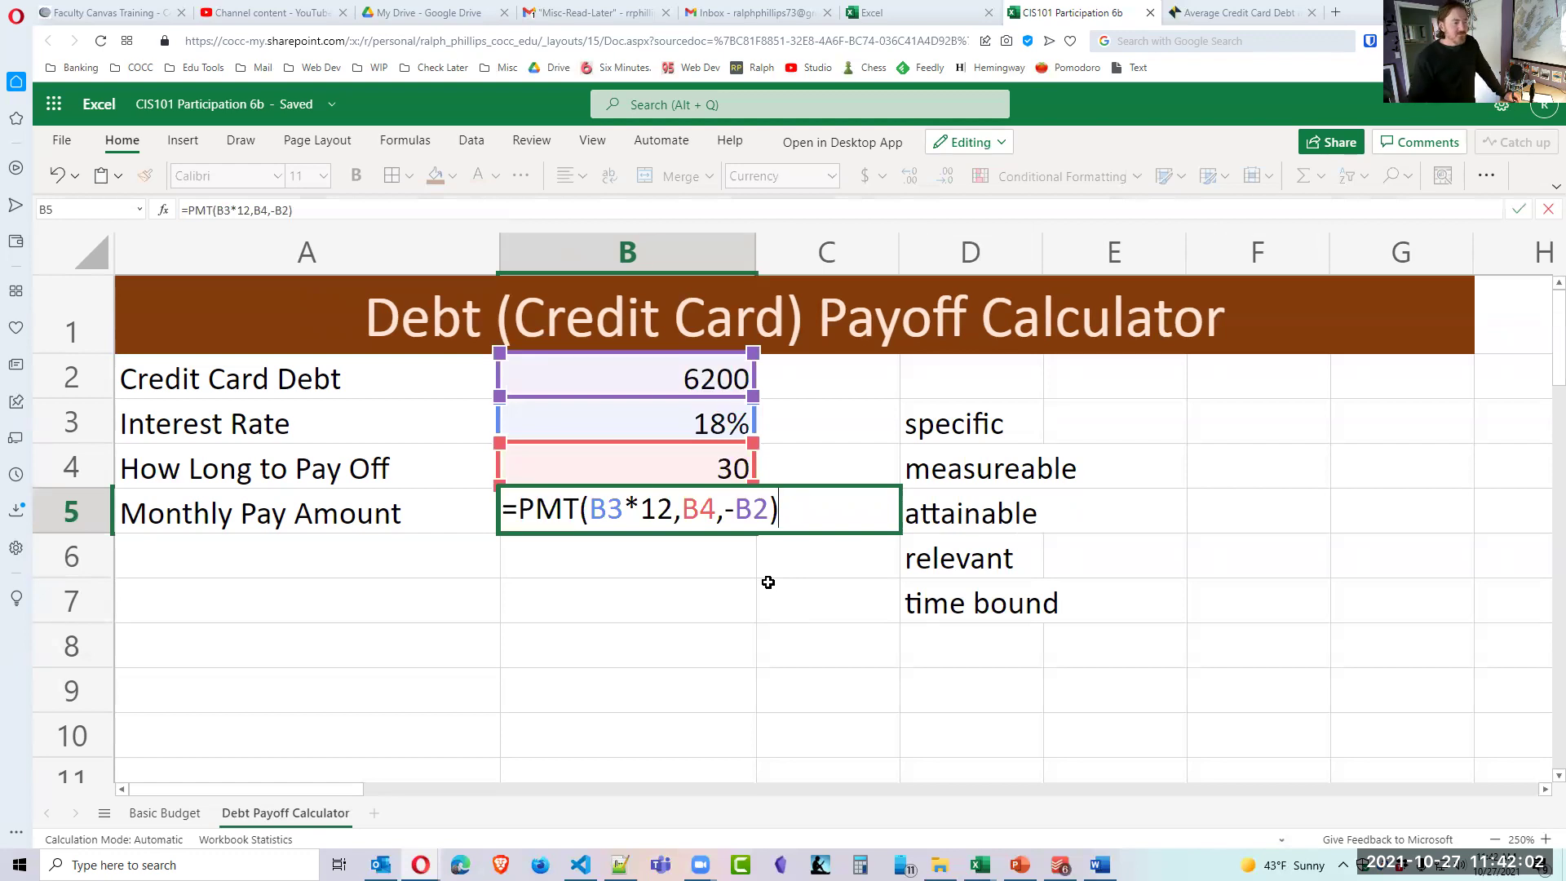
left_click_drag(623, 506, 640, 506)
type("/")
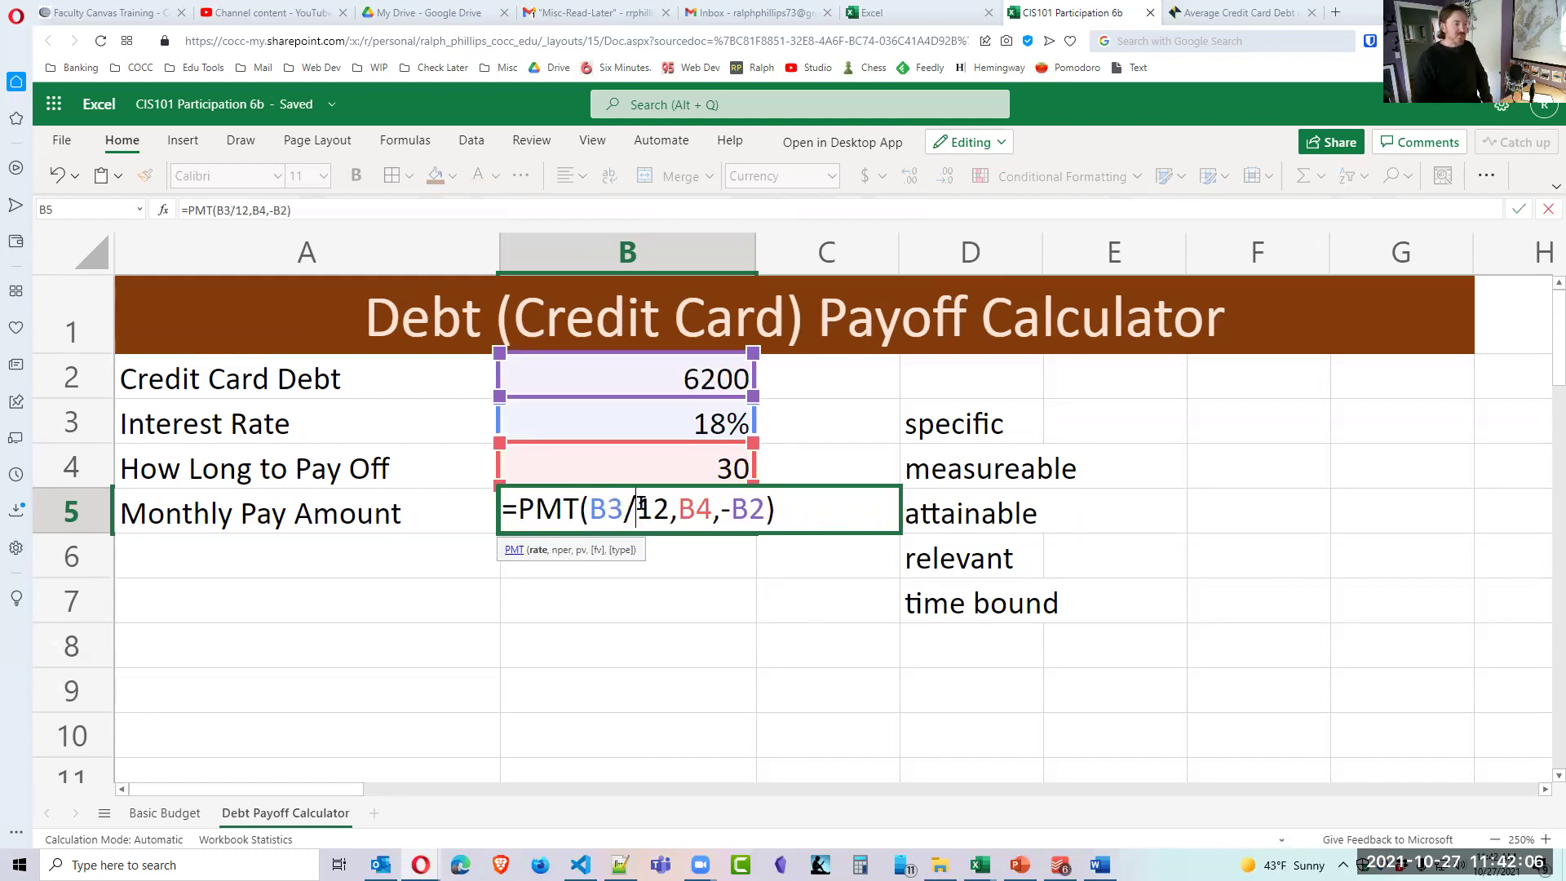
left_click(670, 509)
key("BackSpace")
key("BackSpace")
key("BackSpace")
key("Return")
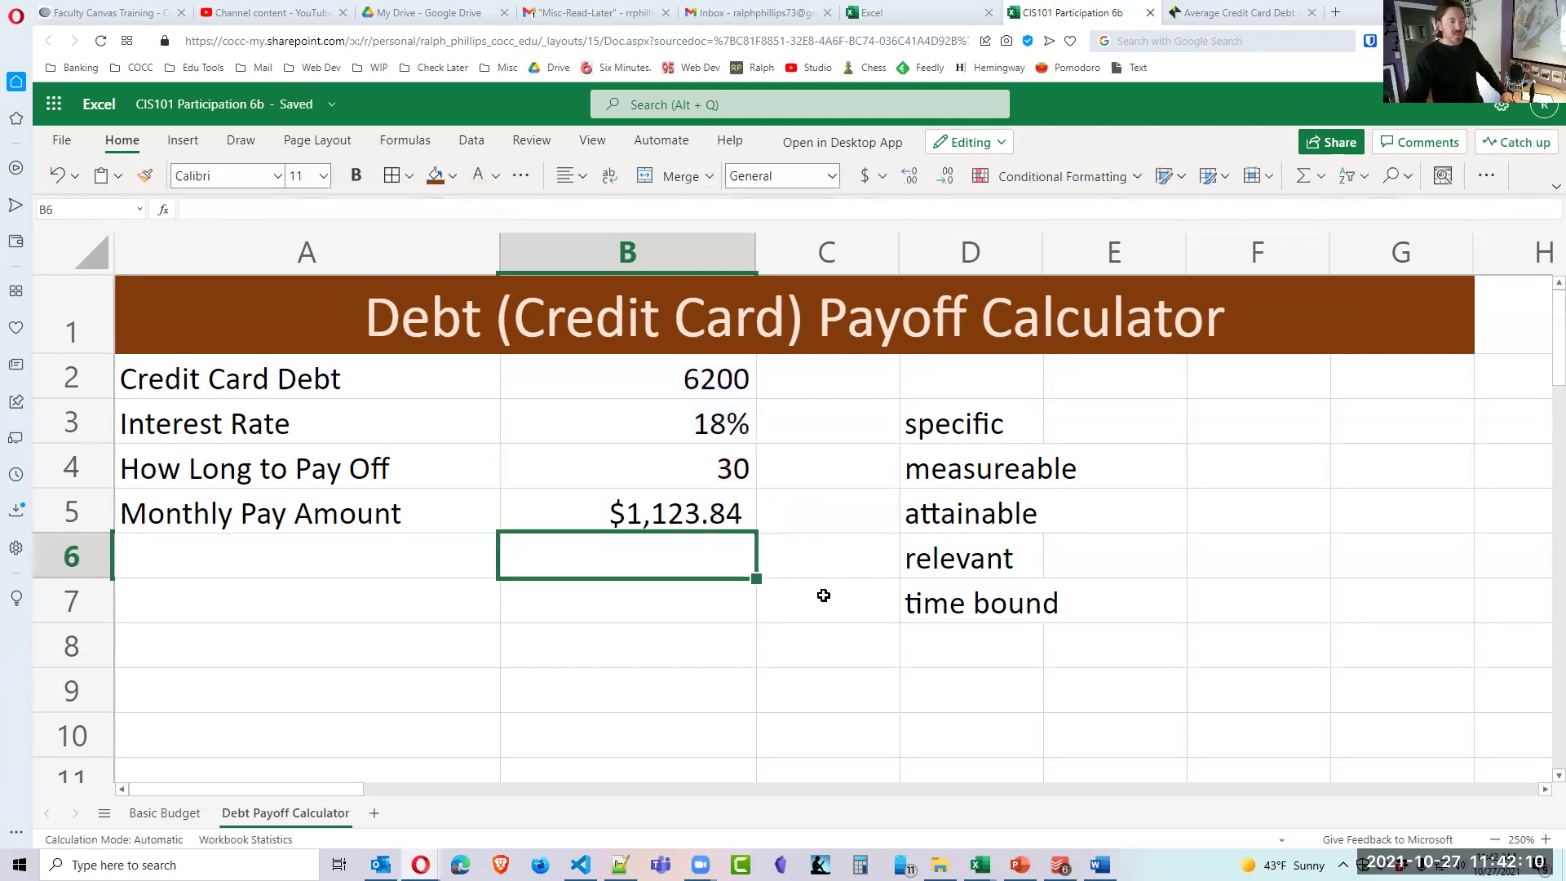
Compare the monthly payment in B5 with the payoff period in B4 and the debt in B2.
left_click(702, 520)
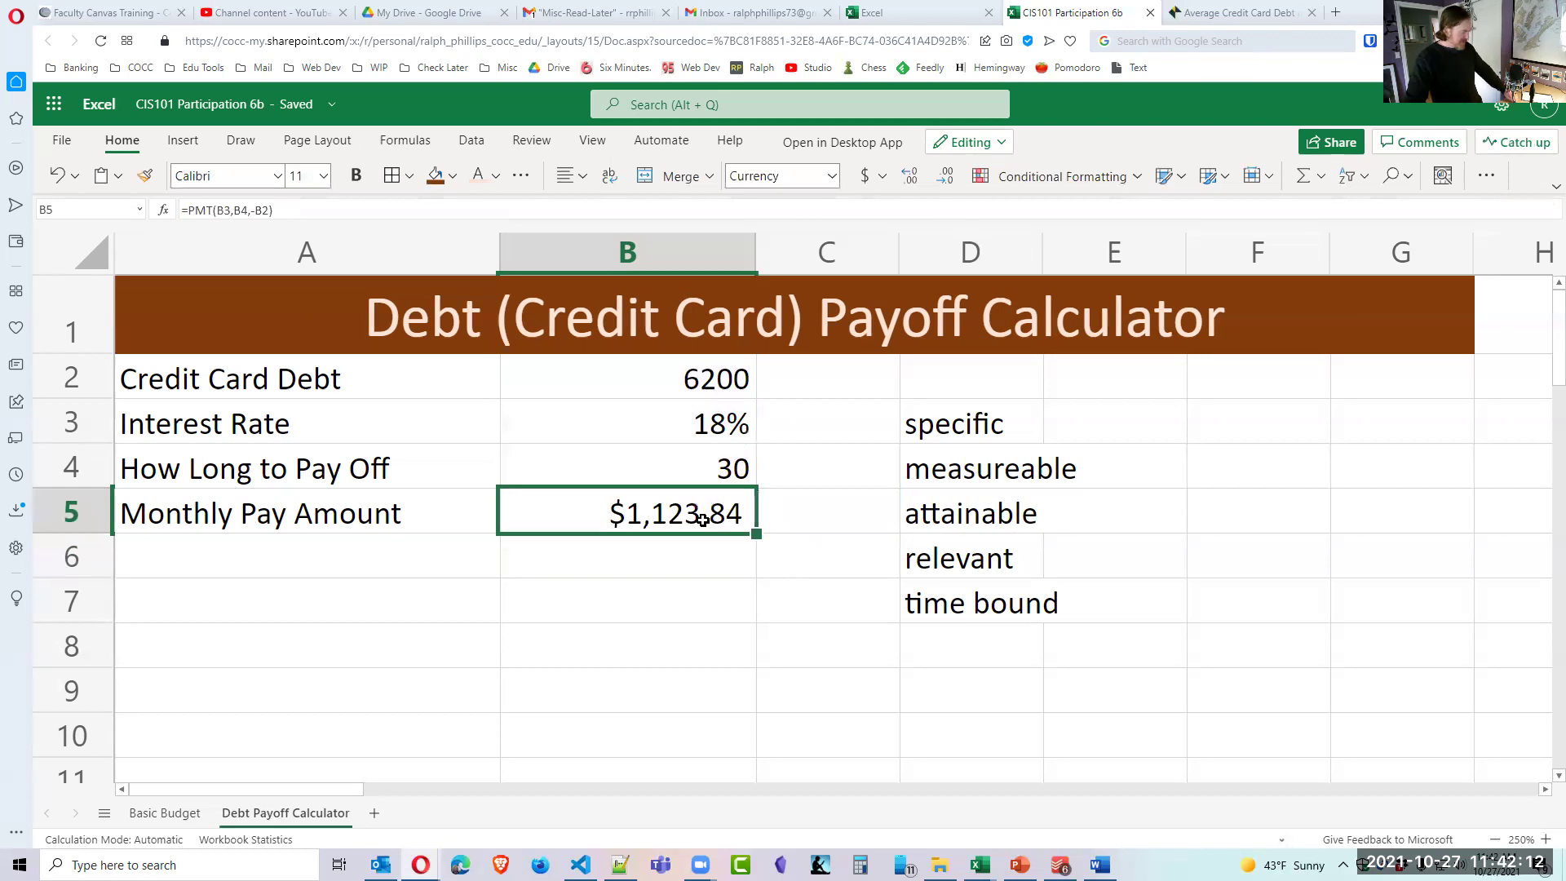
left_click(676, 618)
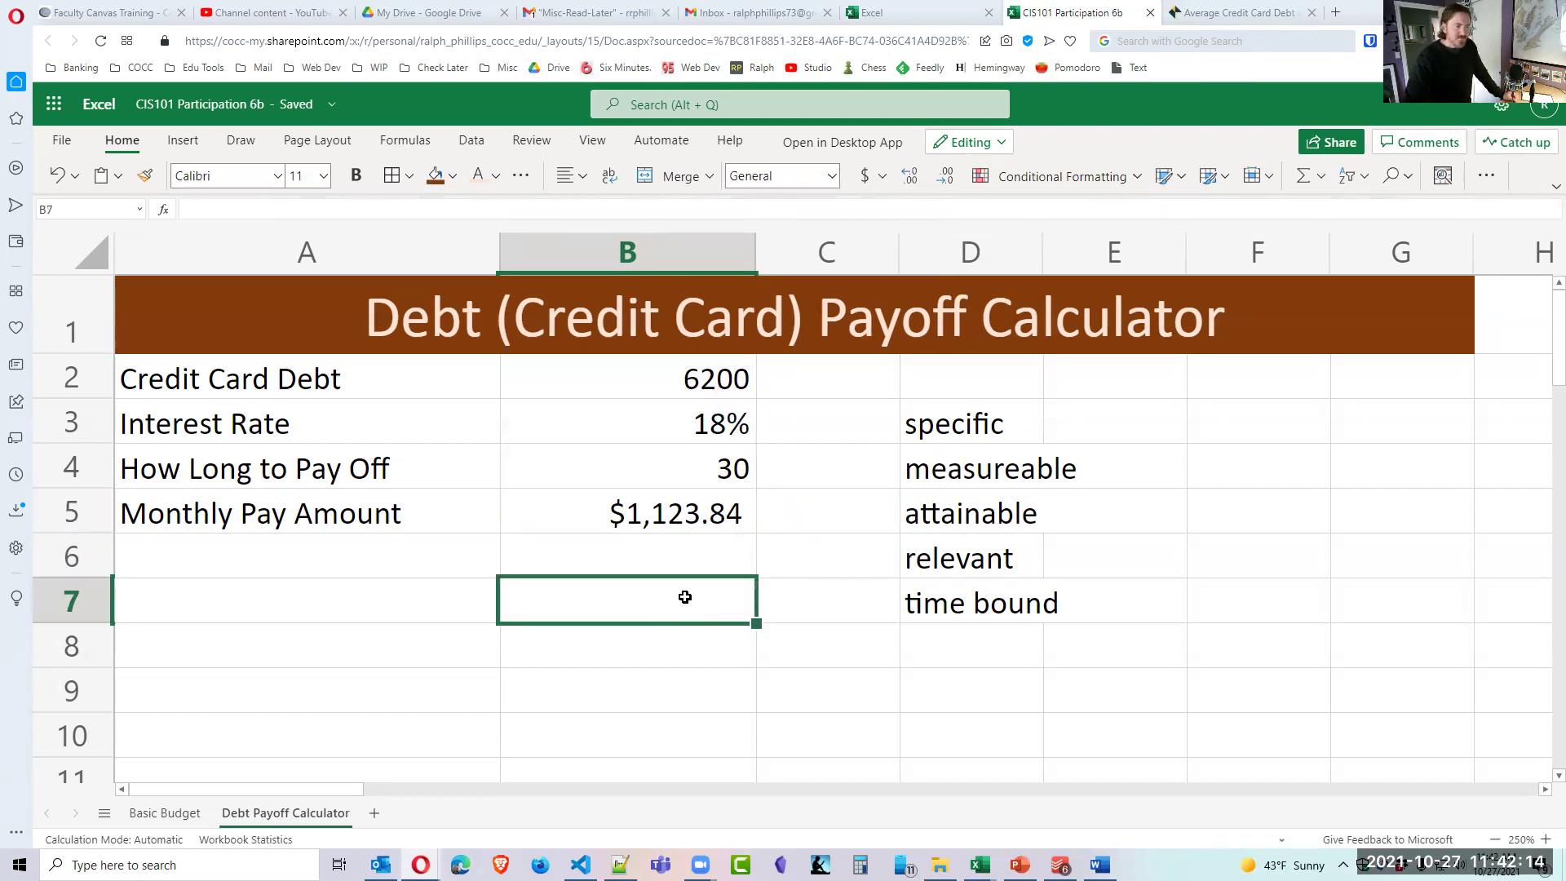
left_click(668, 529)
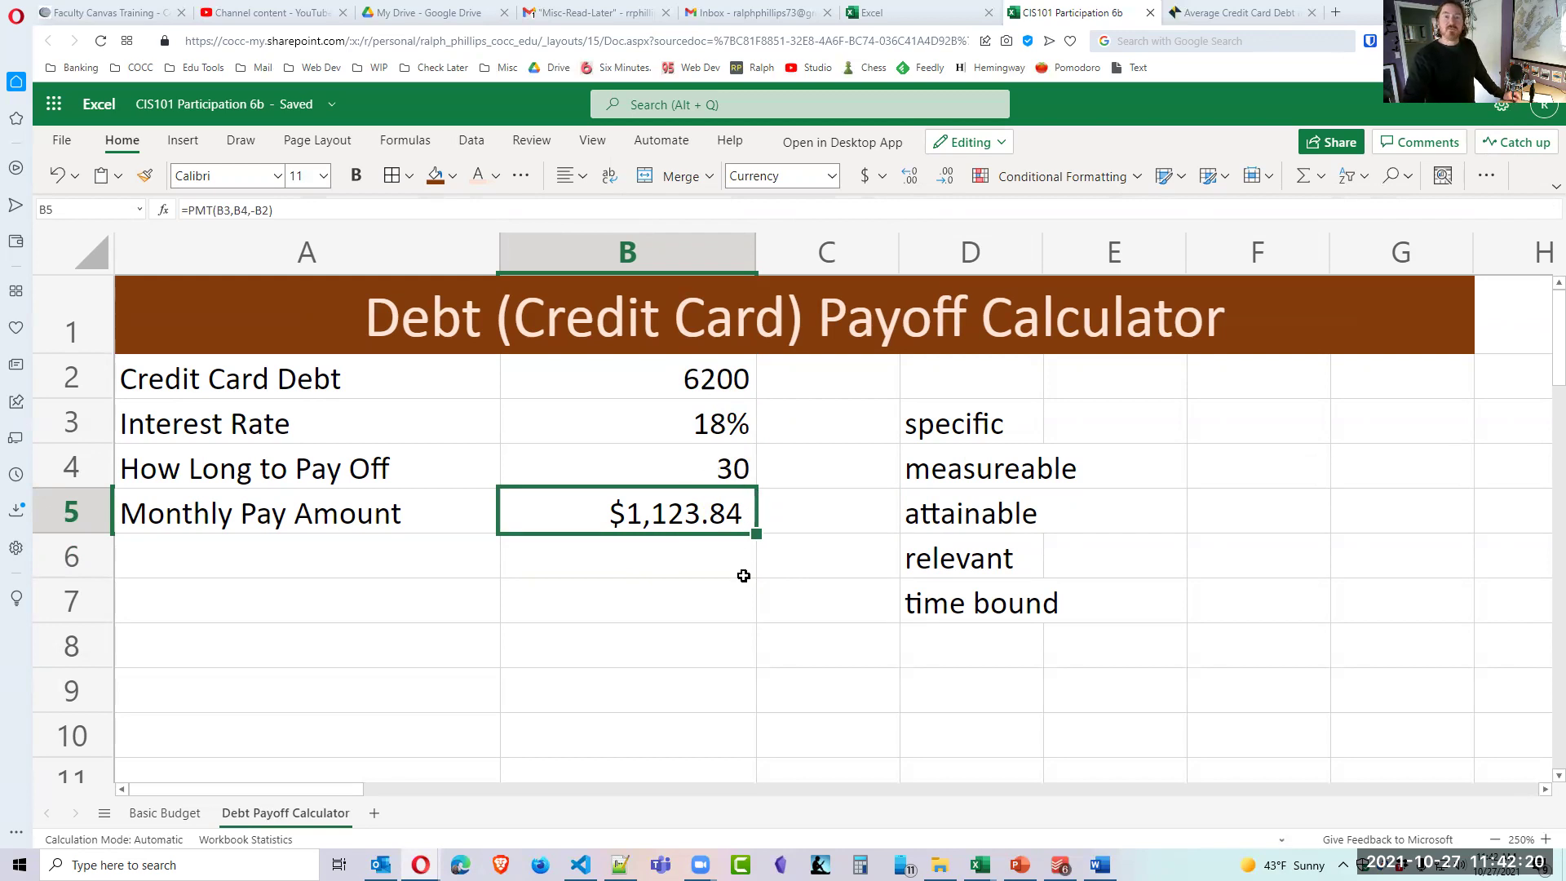
left_click(711, 471)
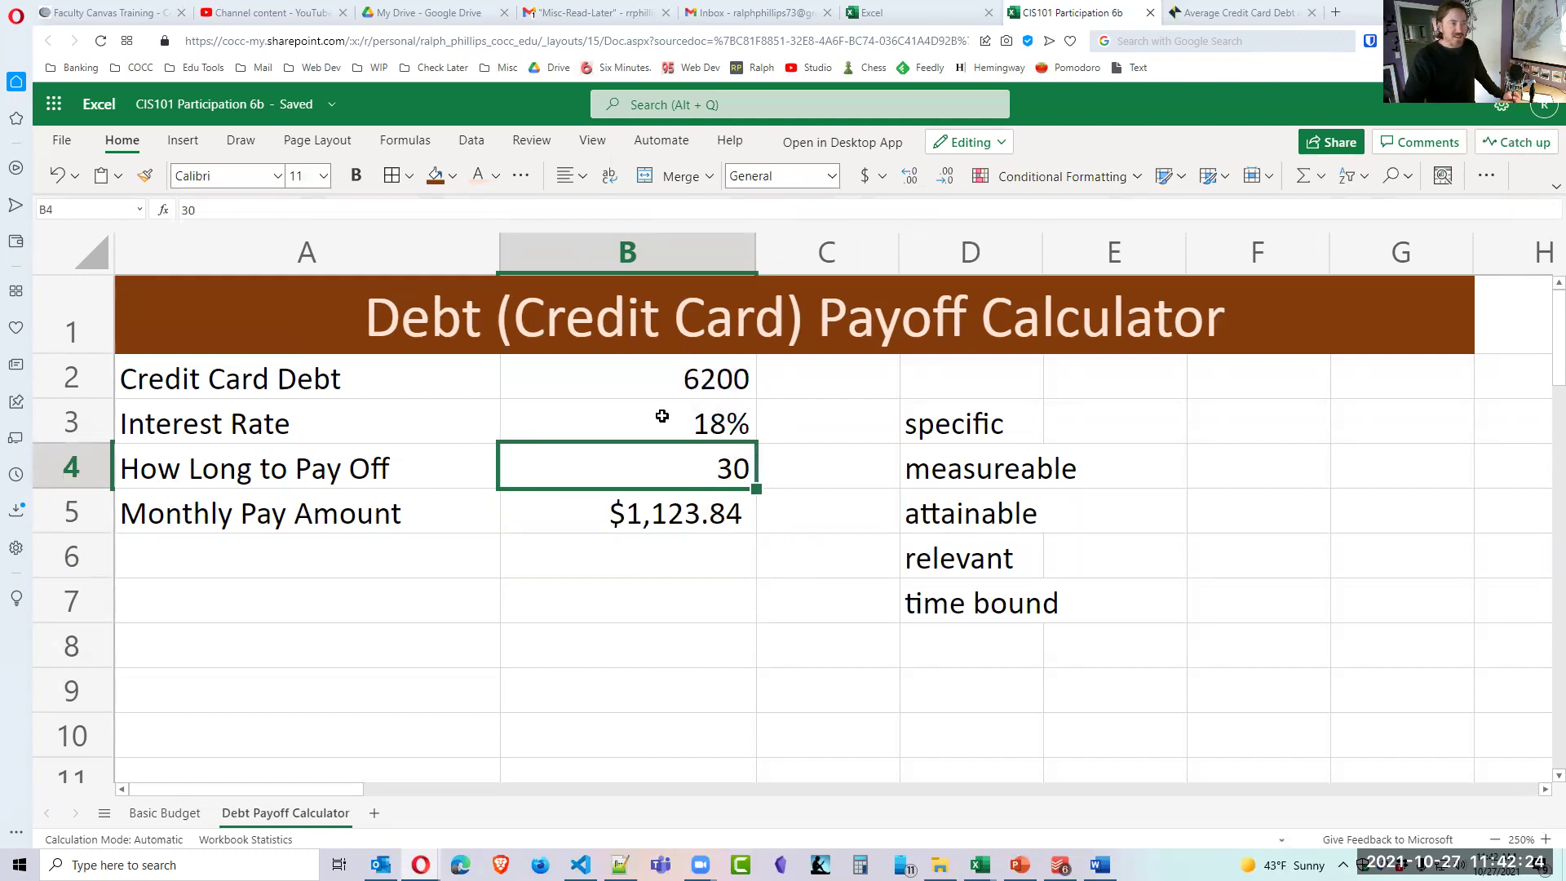
left_click(661, 381)
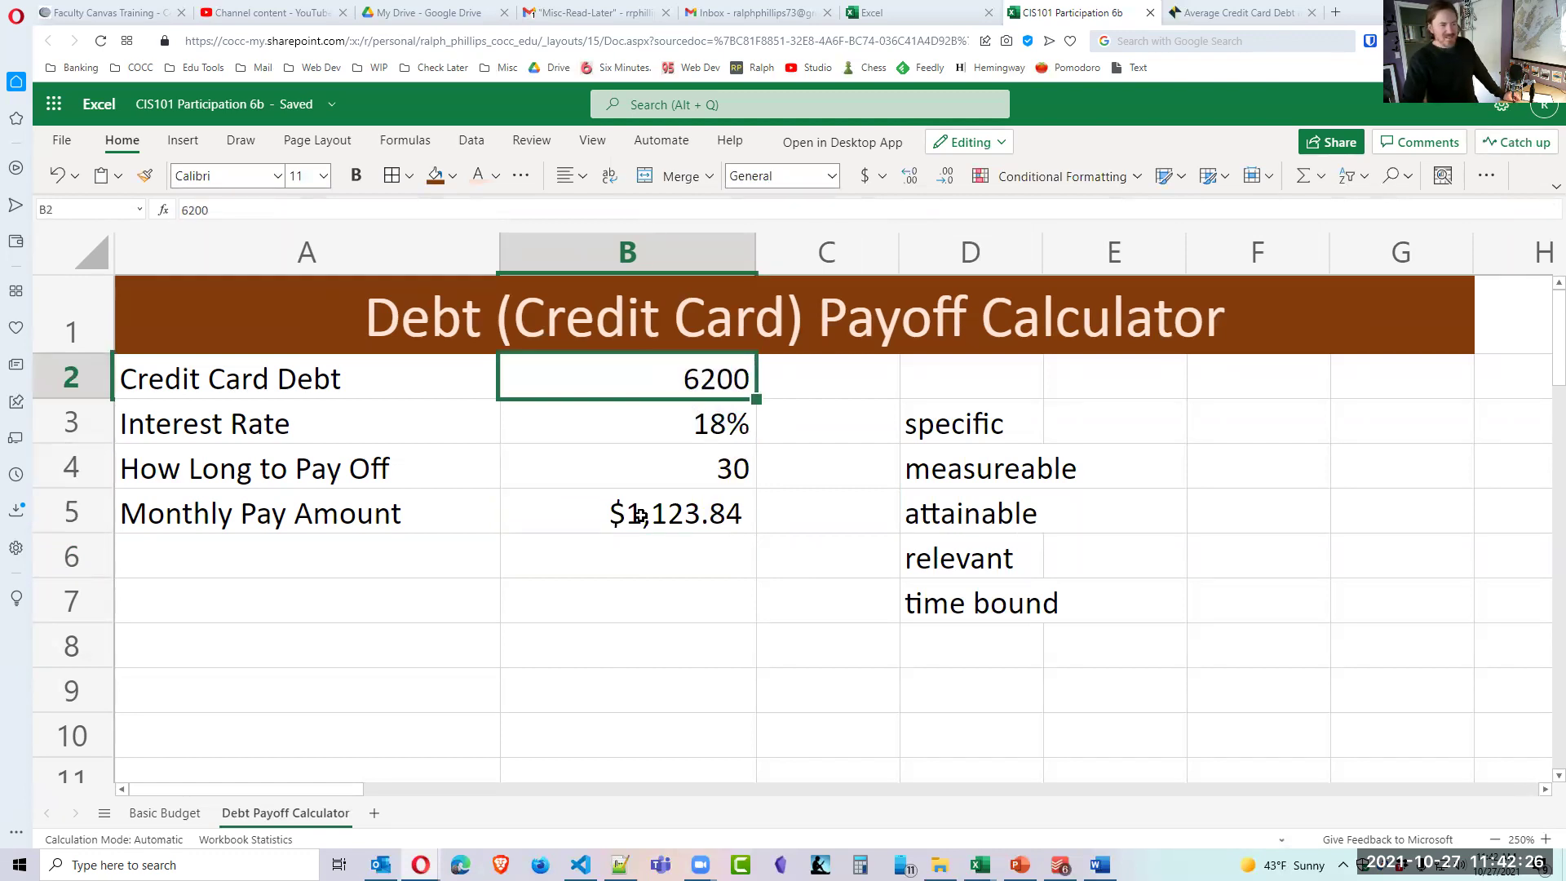
left_click(631, 567)
Divide the rate argument in B5 by 12 so the formula reads =PMT(B3/12,B4,-B2).
left_click(637, 514)
key("F2")
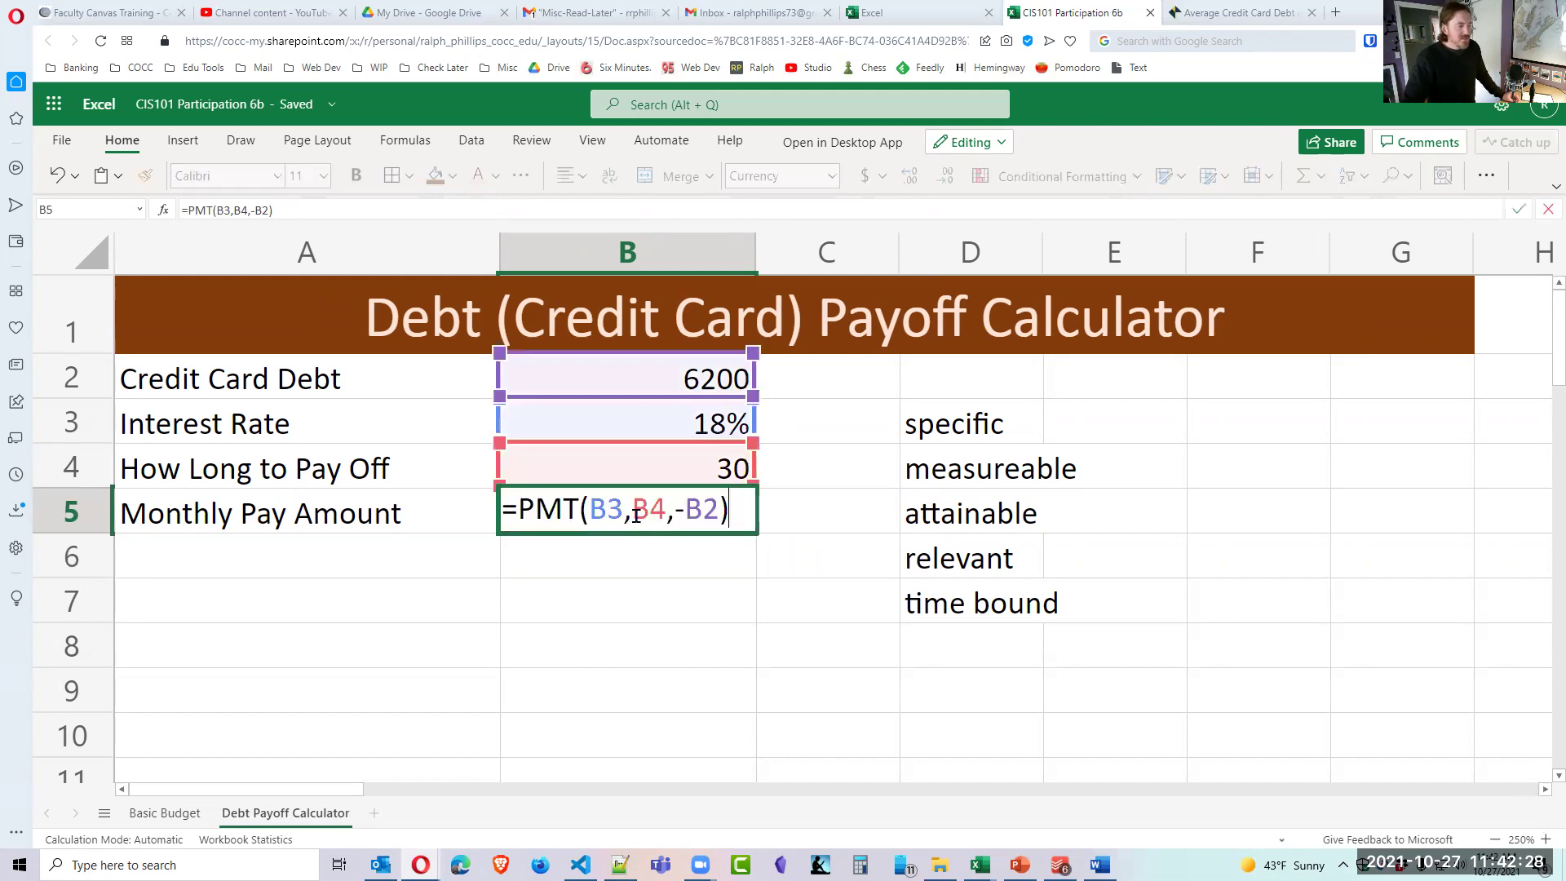
left_click(624, 512)
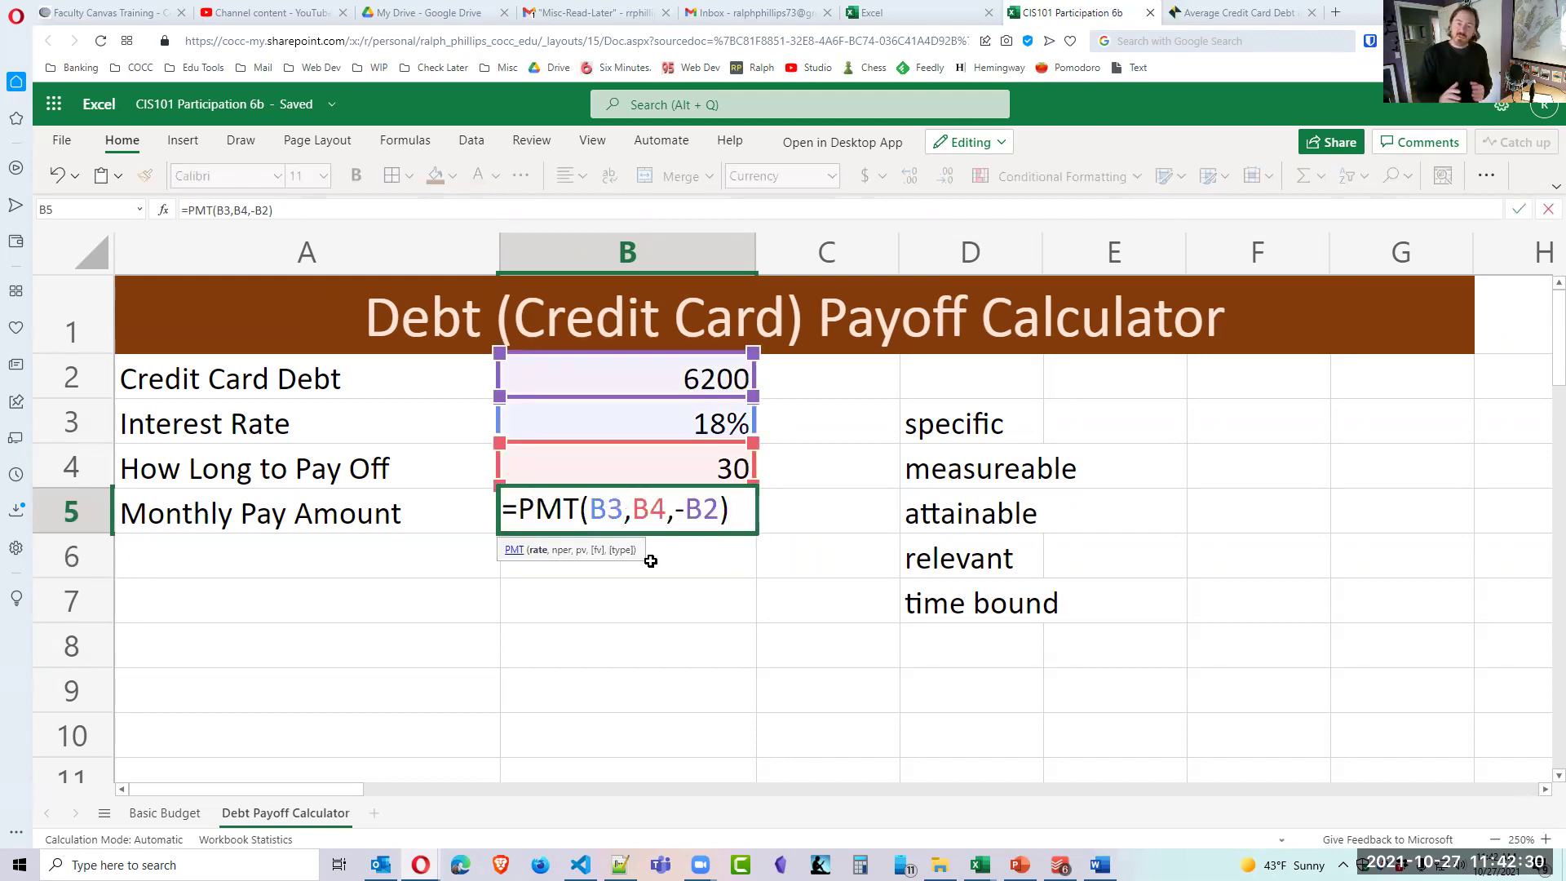
type("/12")
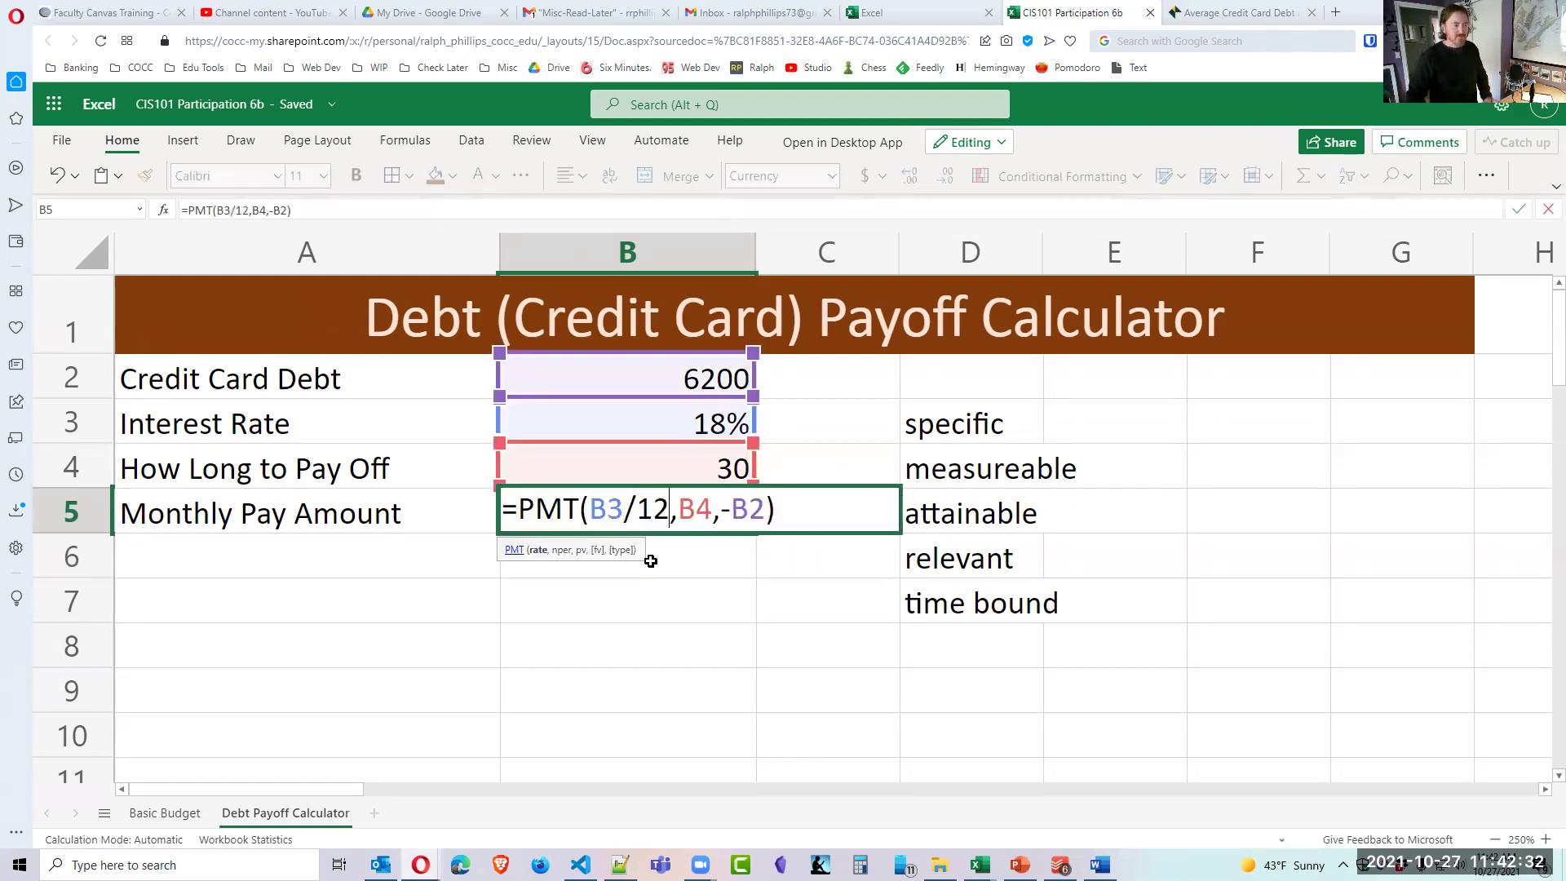
key("Return")
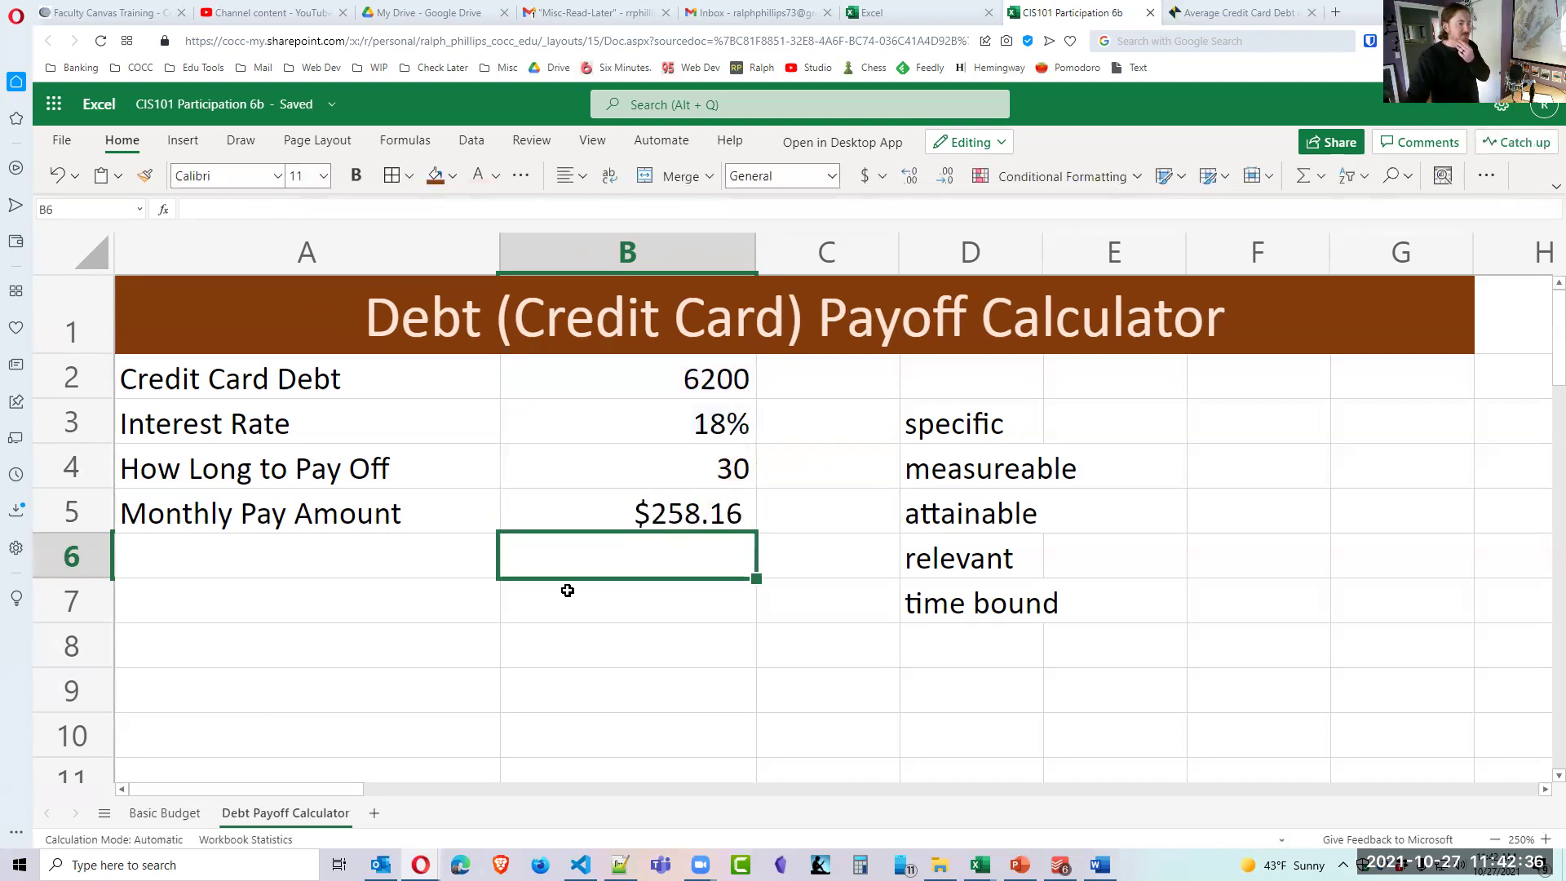
Label A6 Total Paid and calculate the total in B6 with the formula =B5*B4.
left_click(389, 565)
type("Total Paid")
key("Tab")
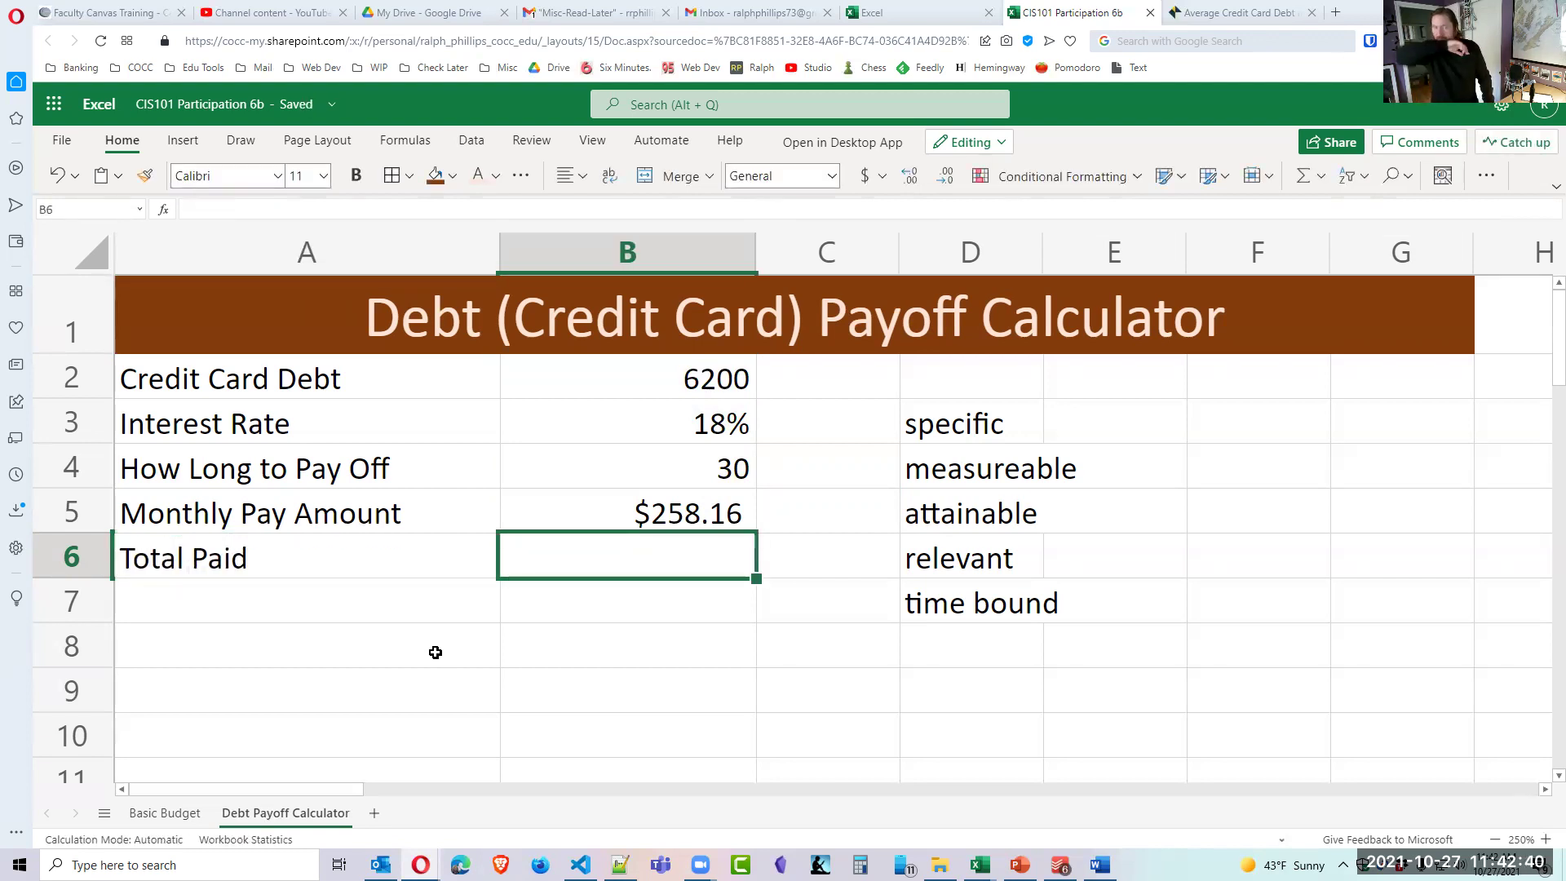
type("=")
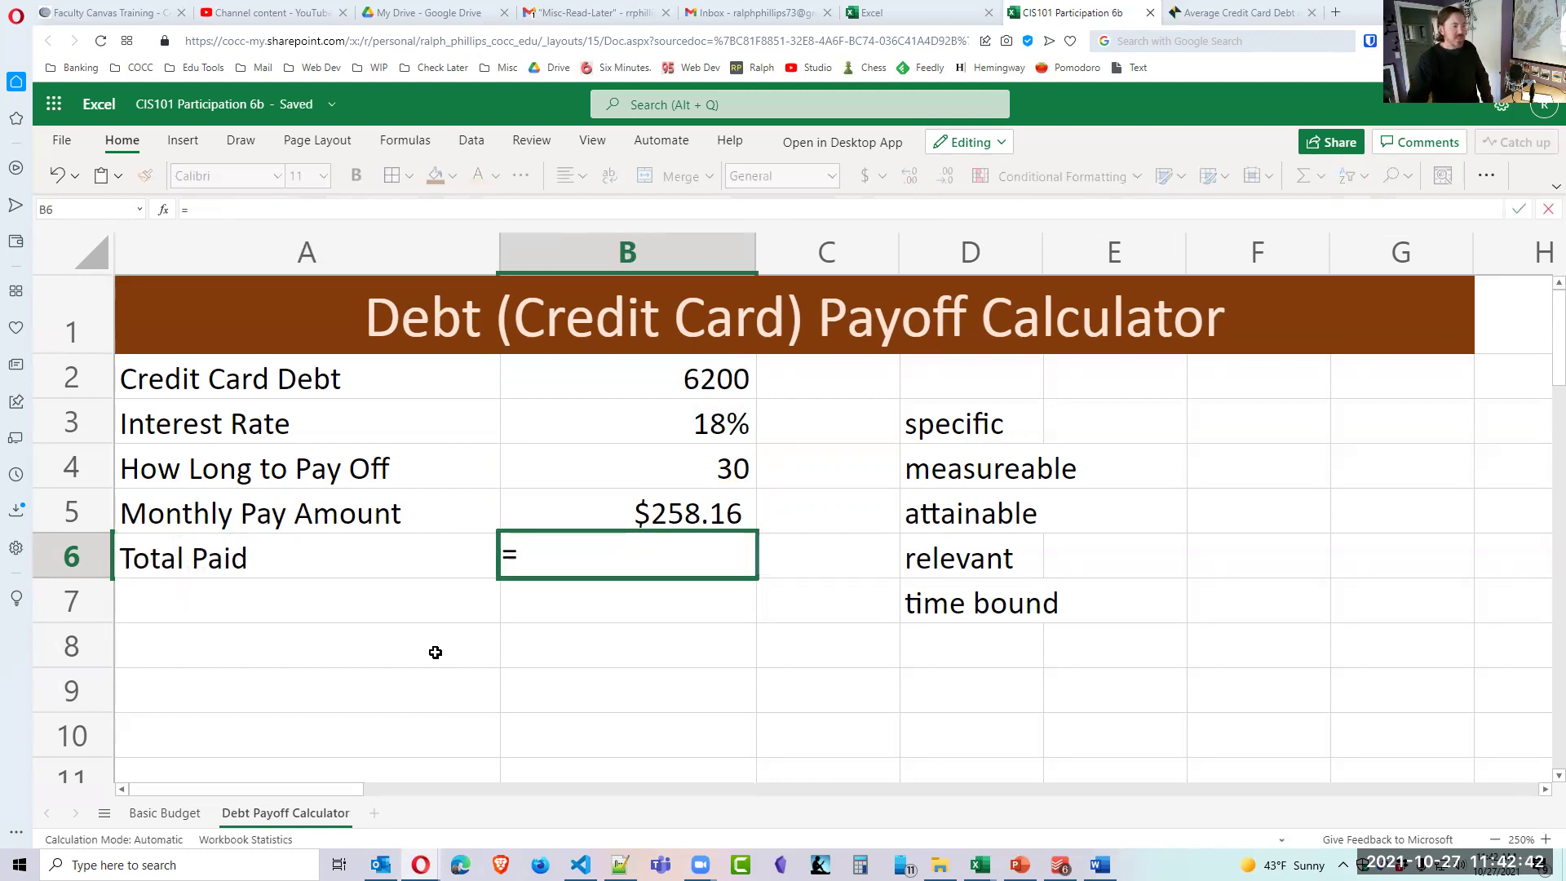
left_click(660, 514)
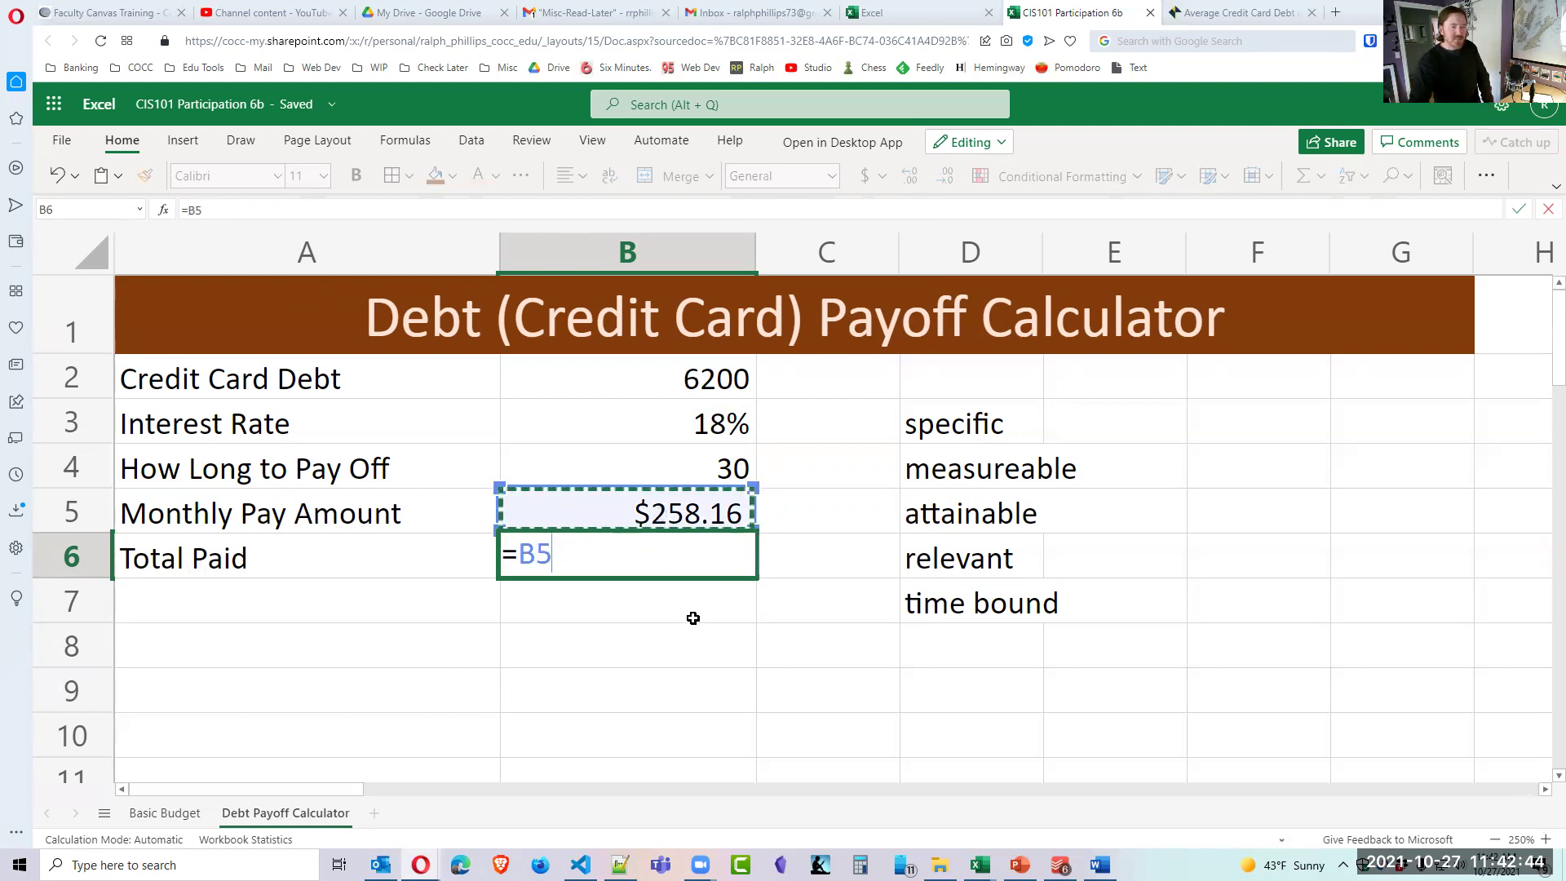
type("*")
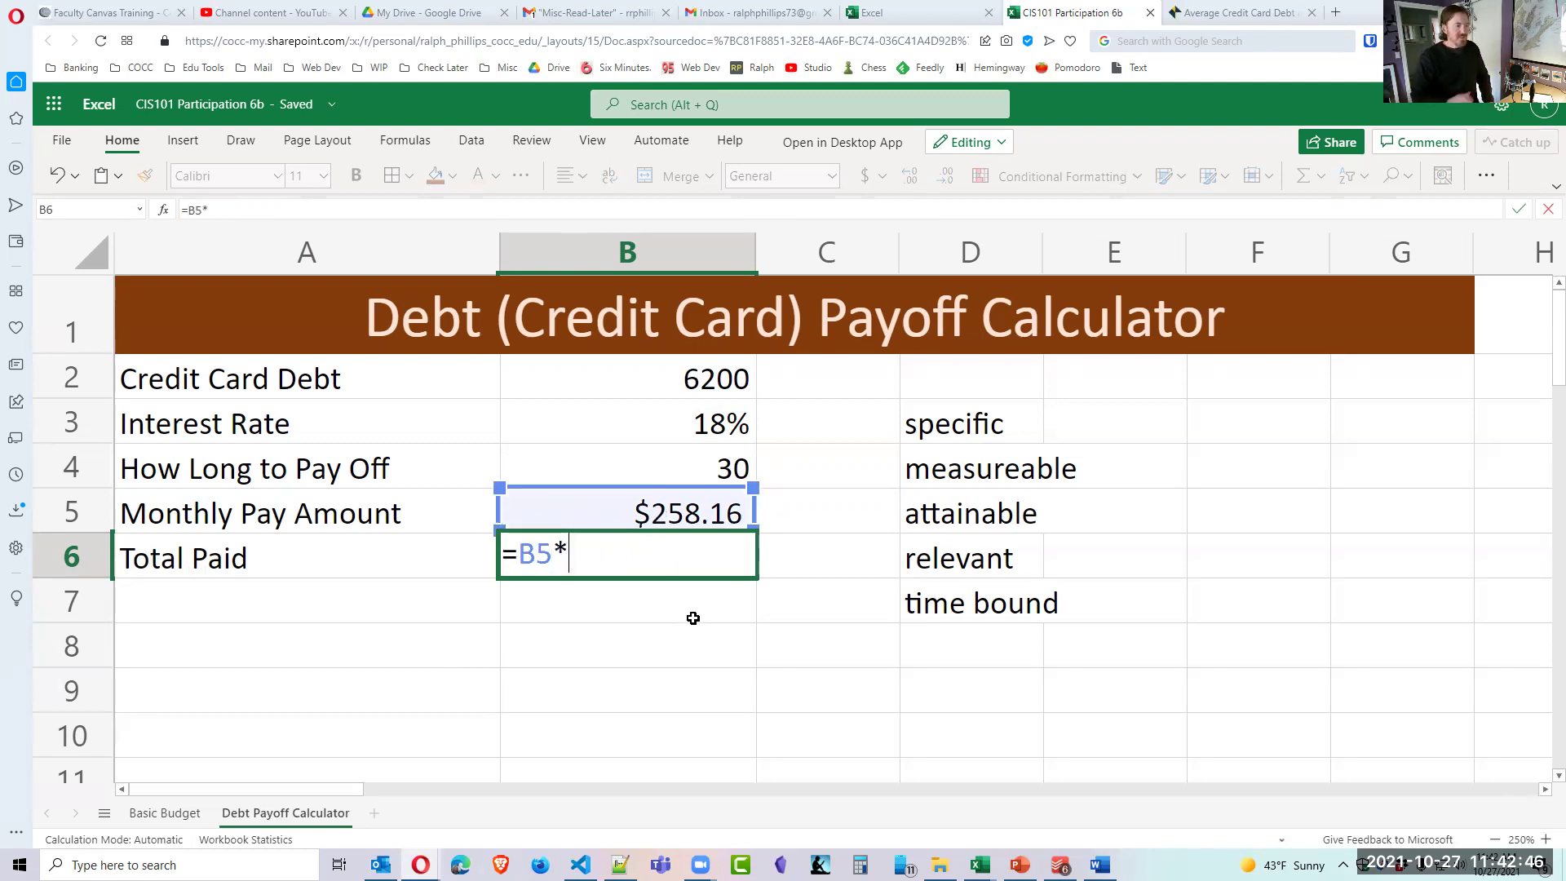
left_click(695, 475)
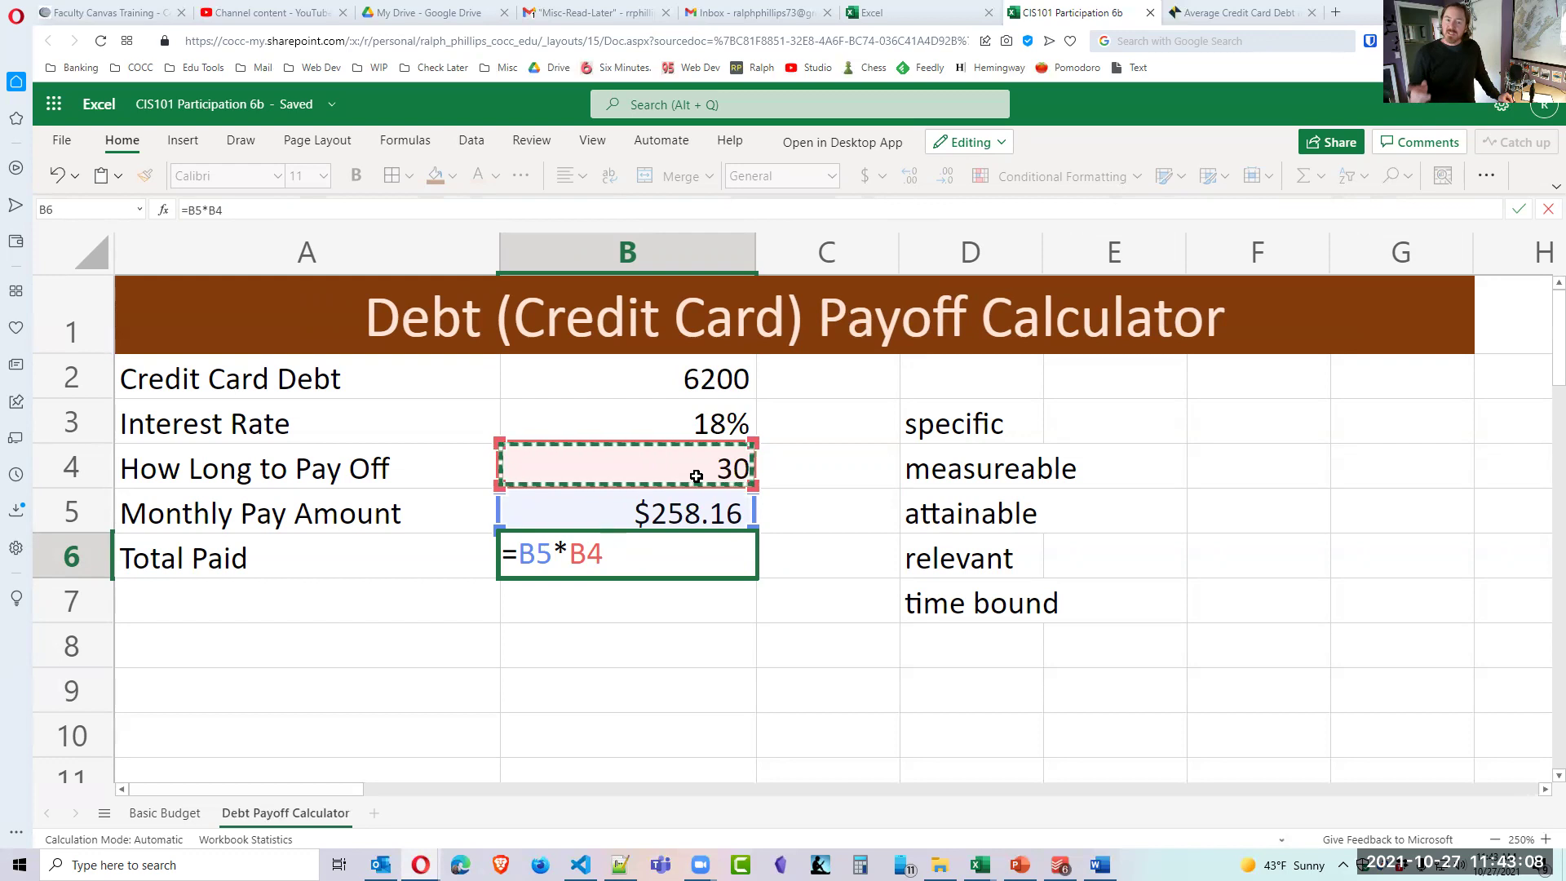
key("Return")
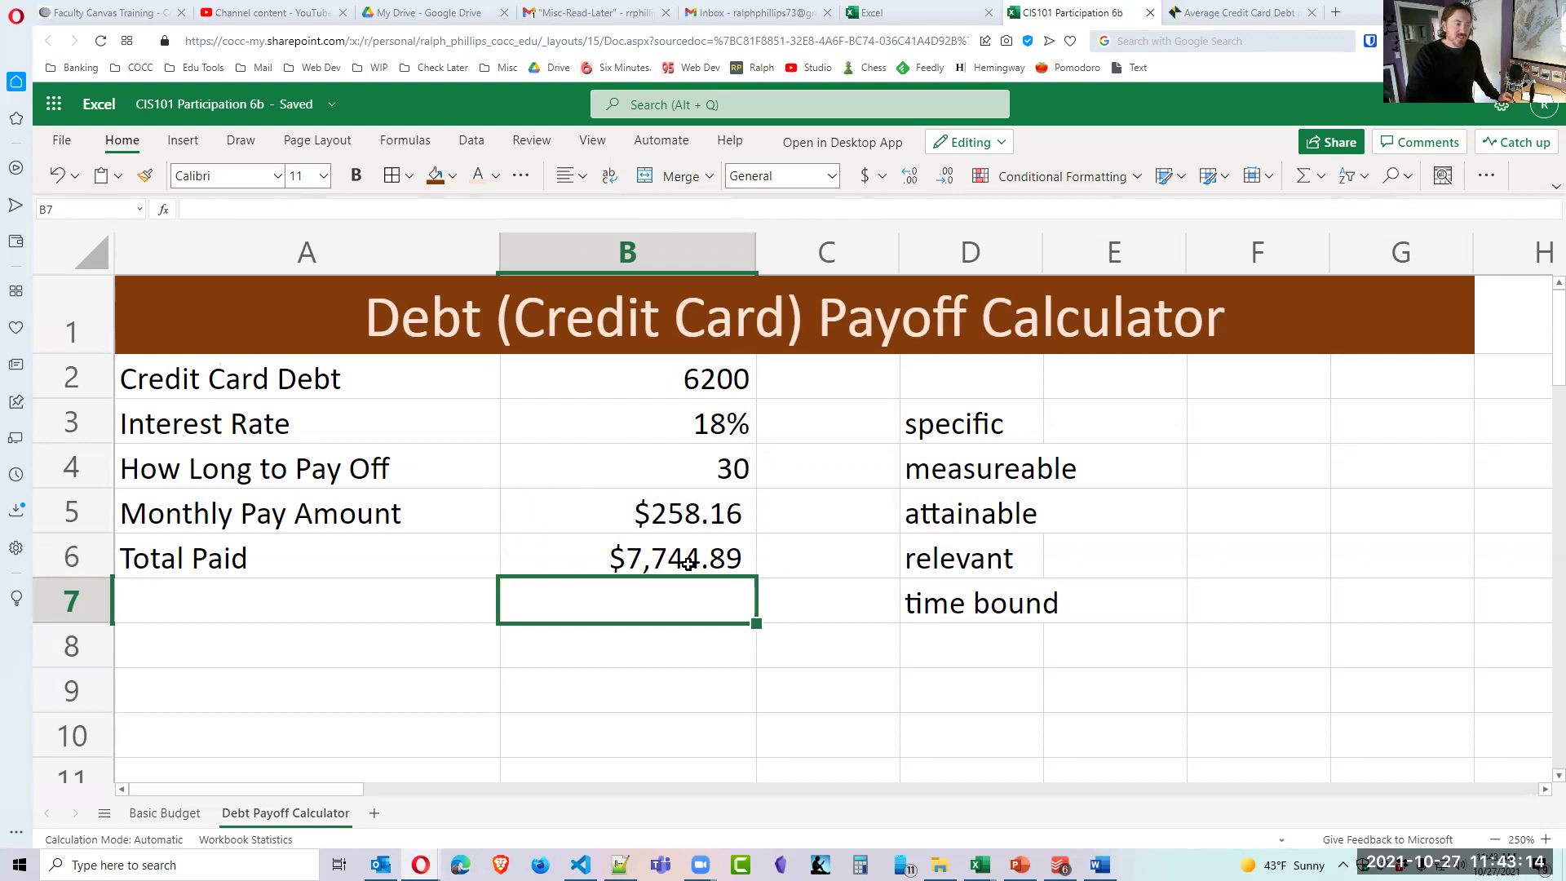
Compare the total paid in B6 with the debt in B2, the interest rate in B3 and the monthly payment in B5.
left_click(741, 371)
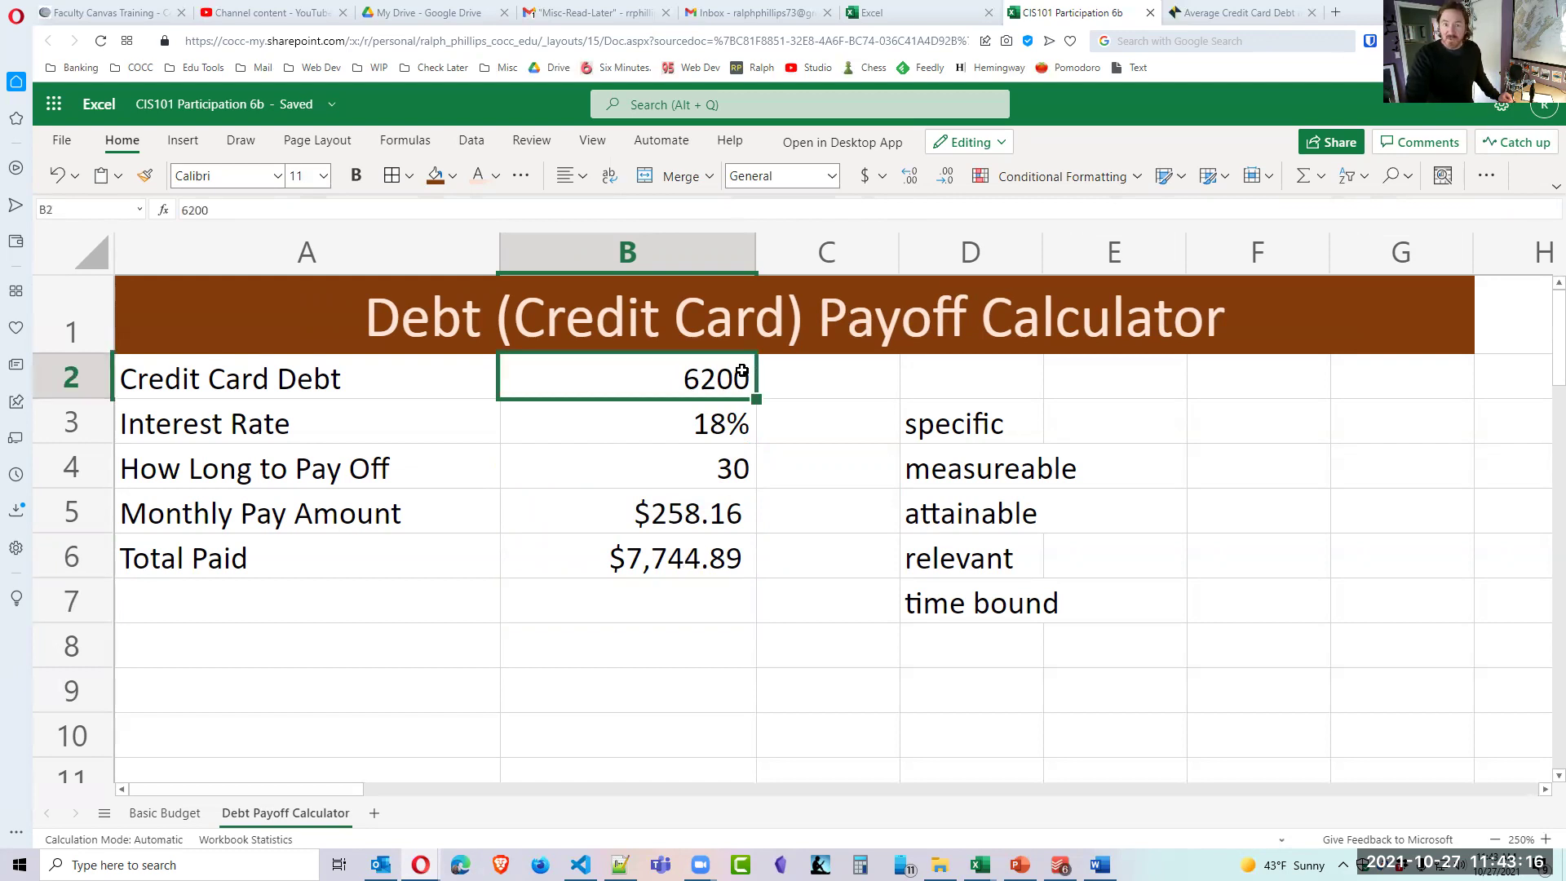
left_click(694, 554)
left_click(736, 419)
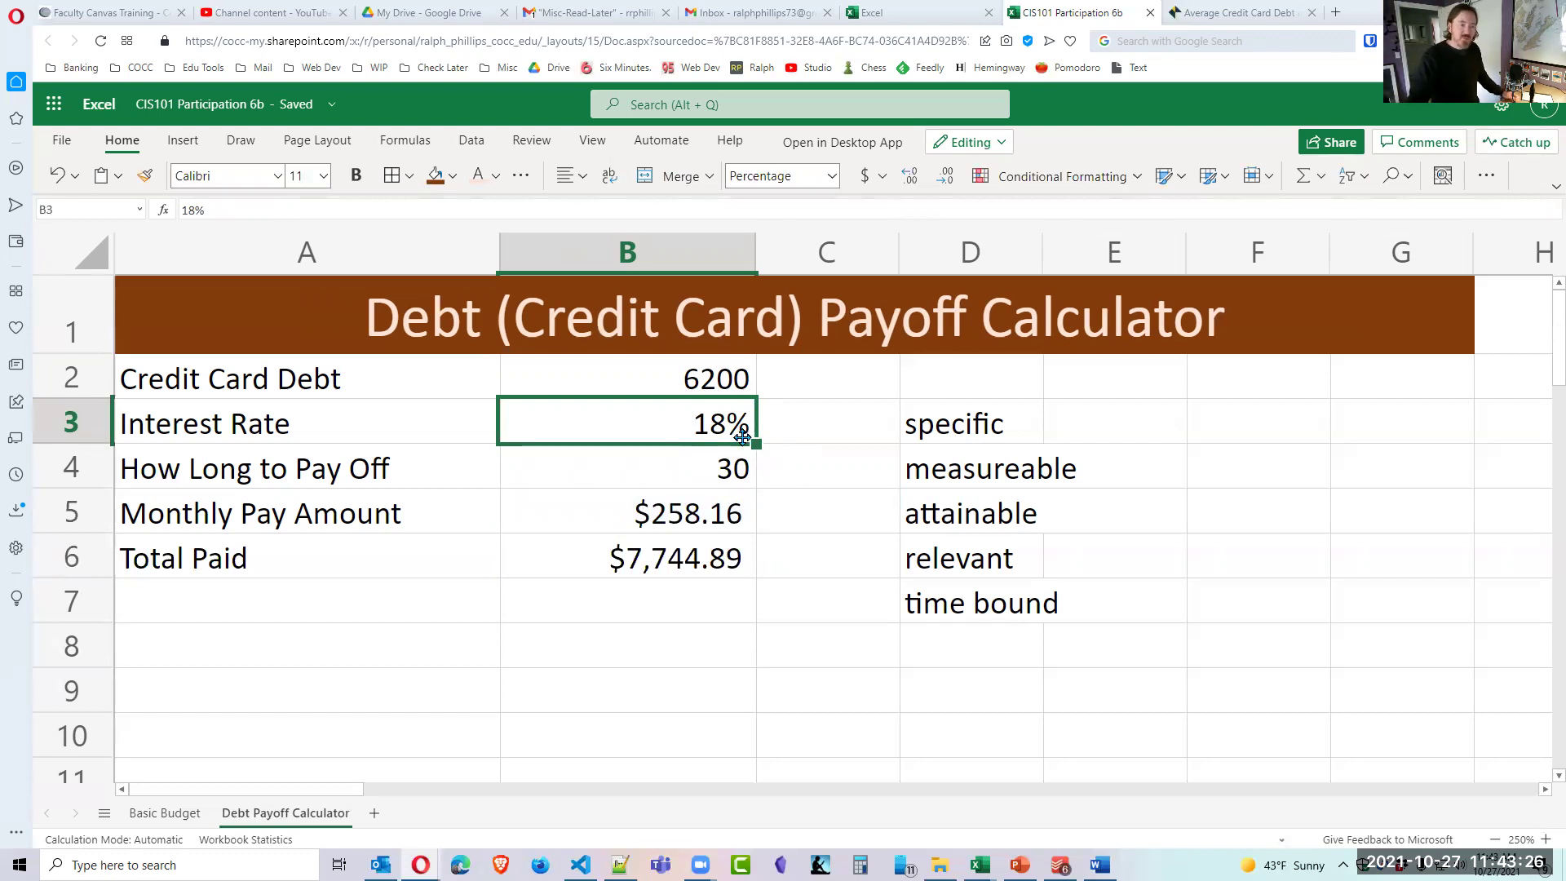
left_click(703, 379)
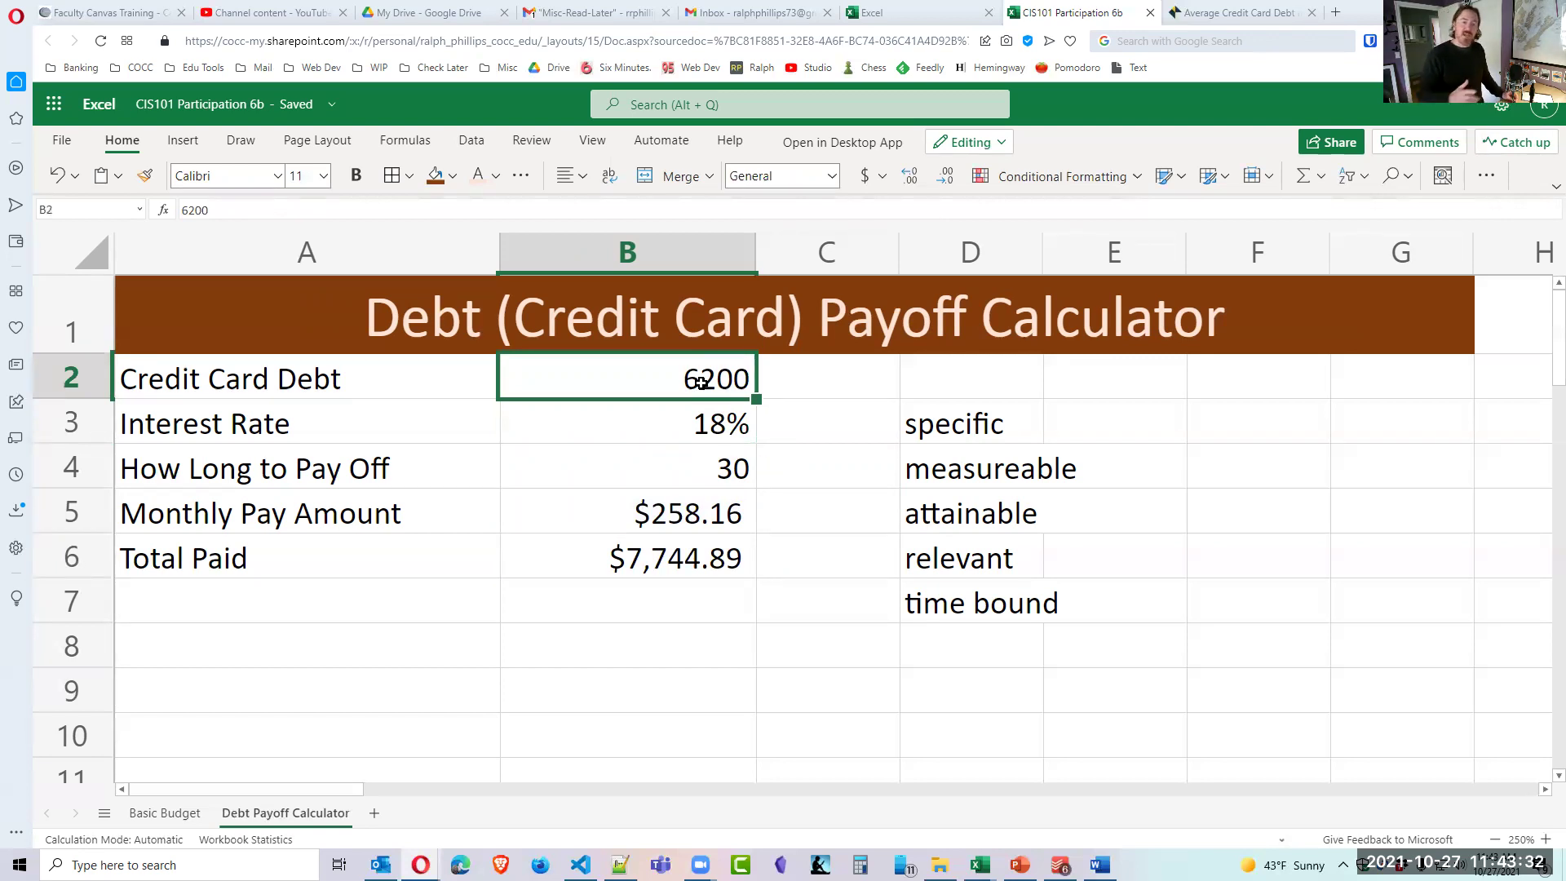
left_click(724, 424)
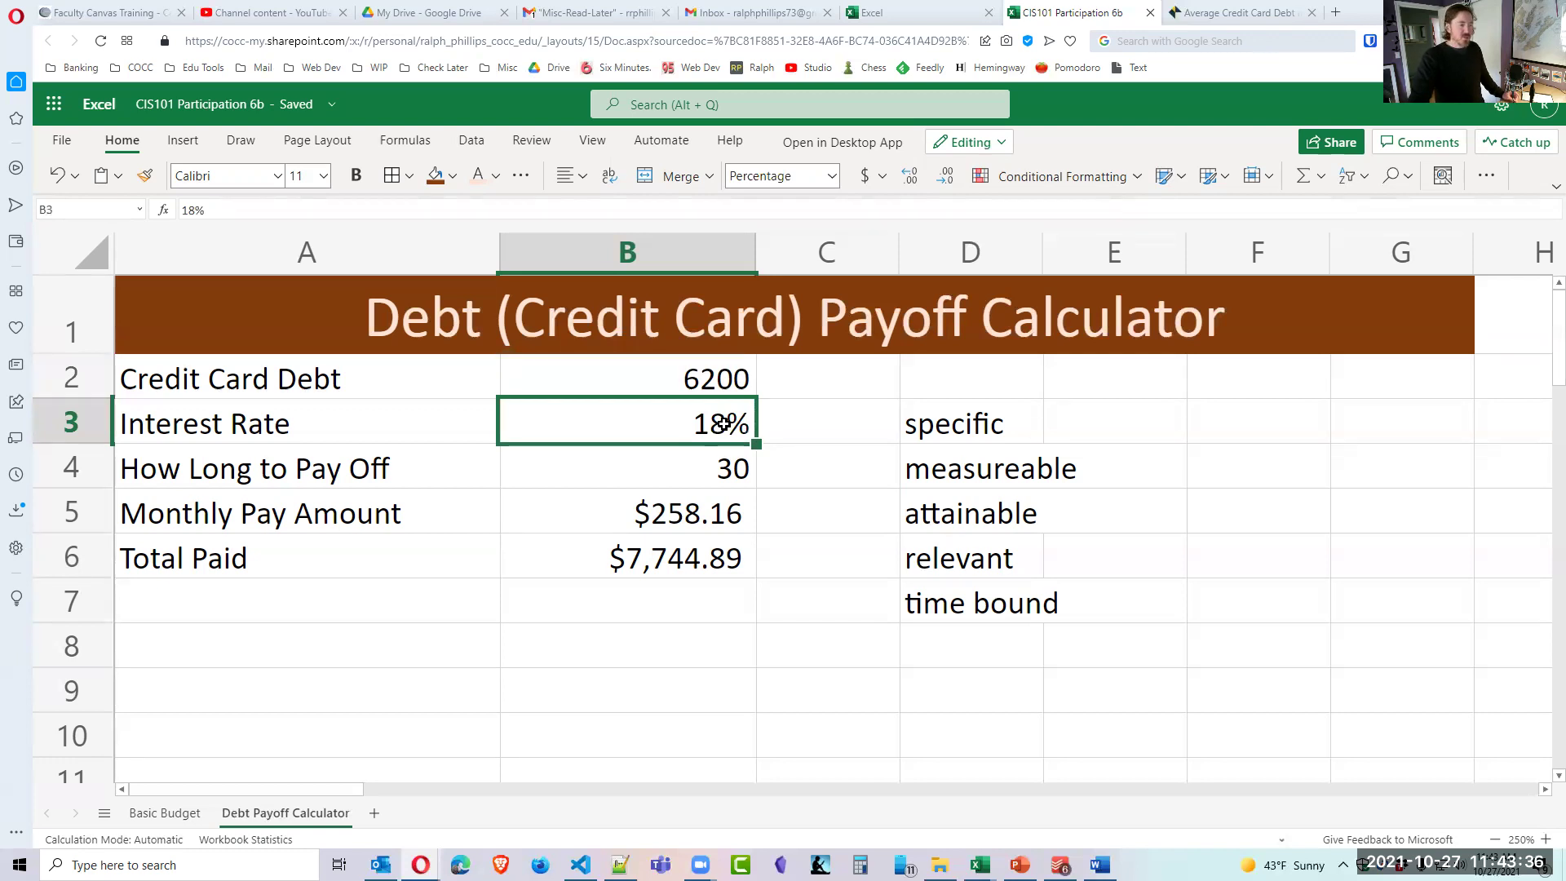
left_click(655, 601)
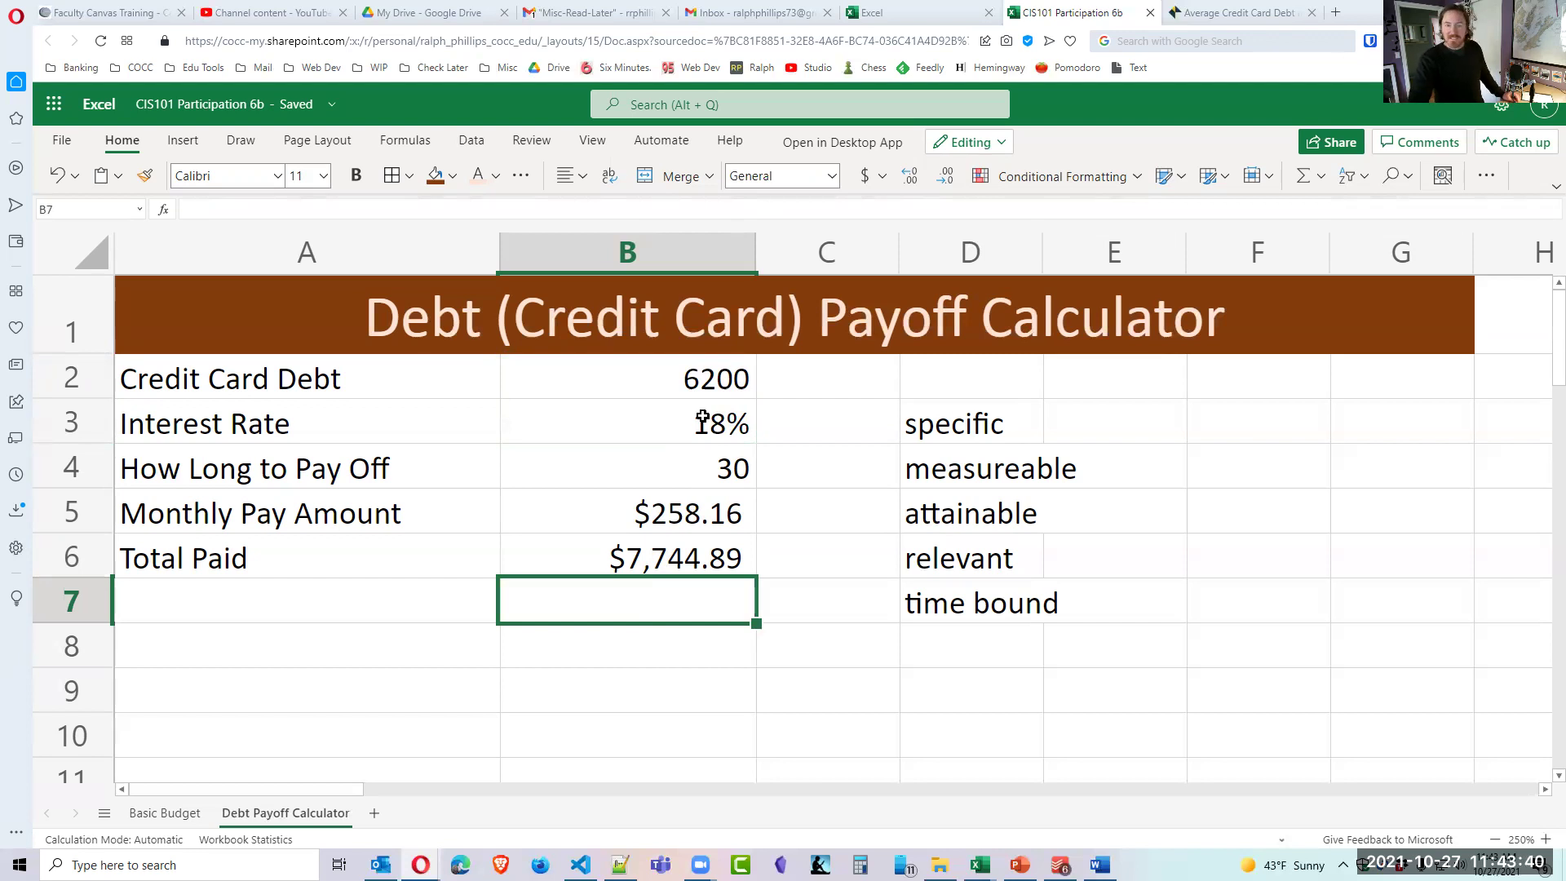
left_click(699, 376)
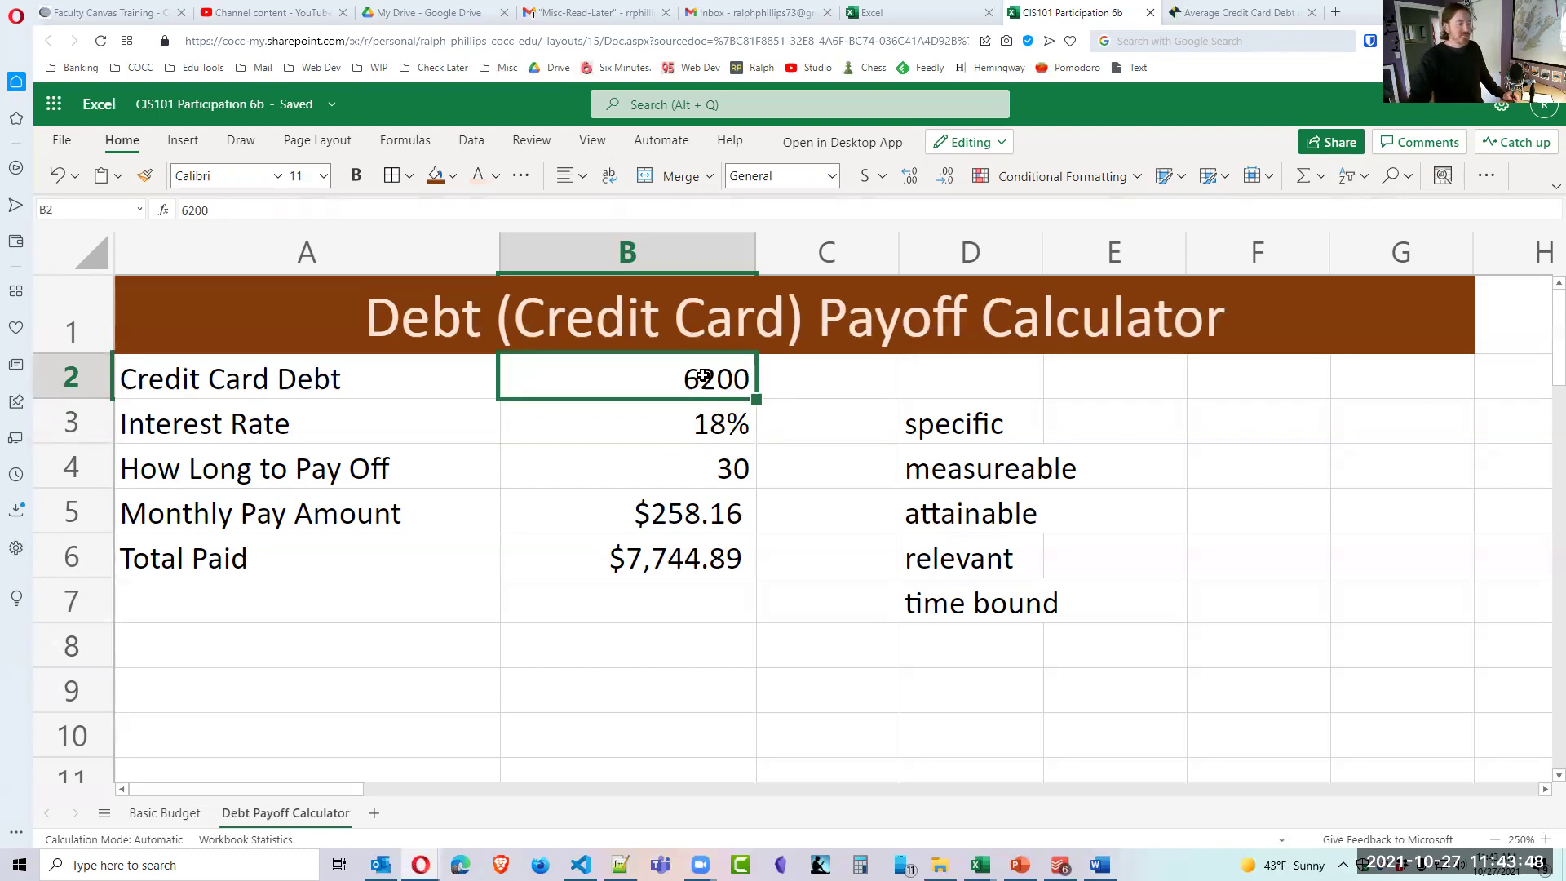
left_click(717, 625)
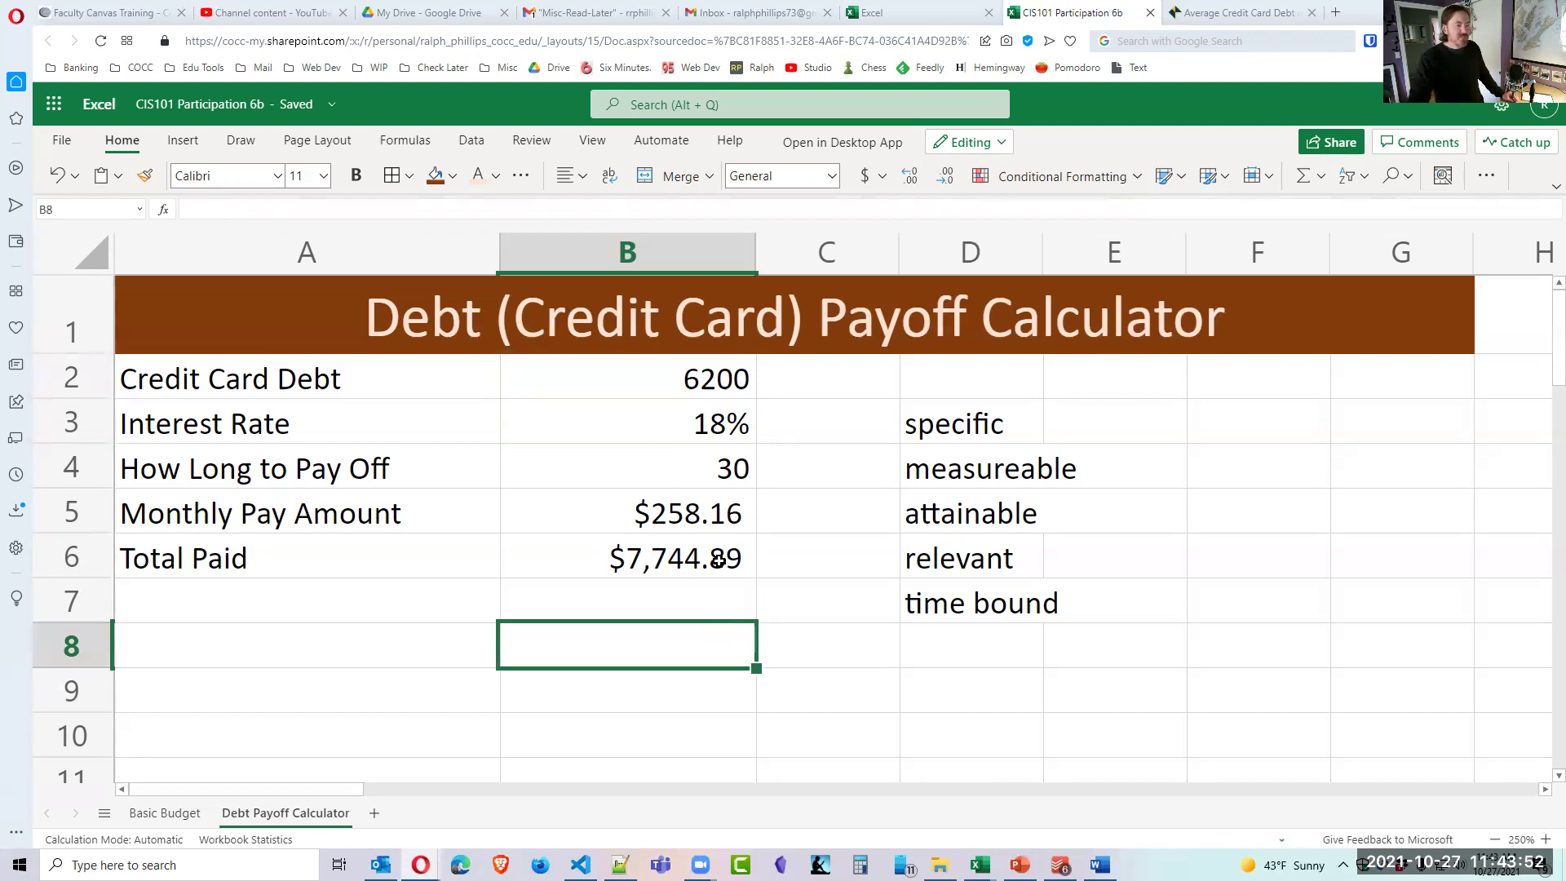
left_click(695, 509)
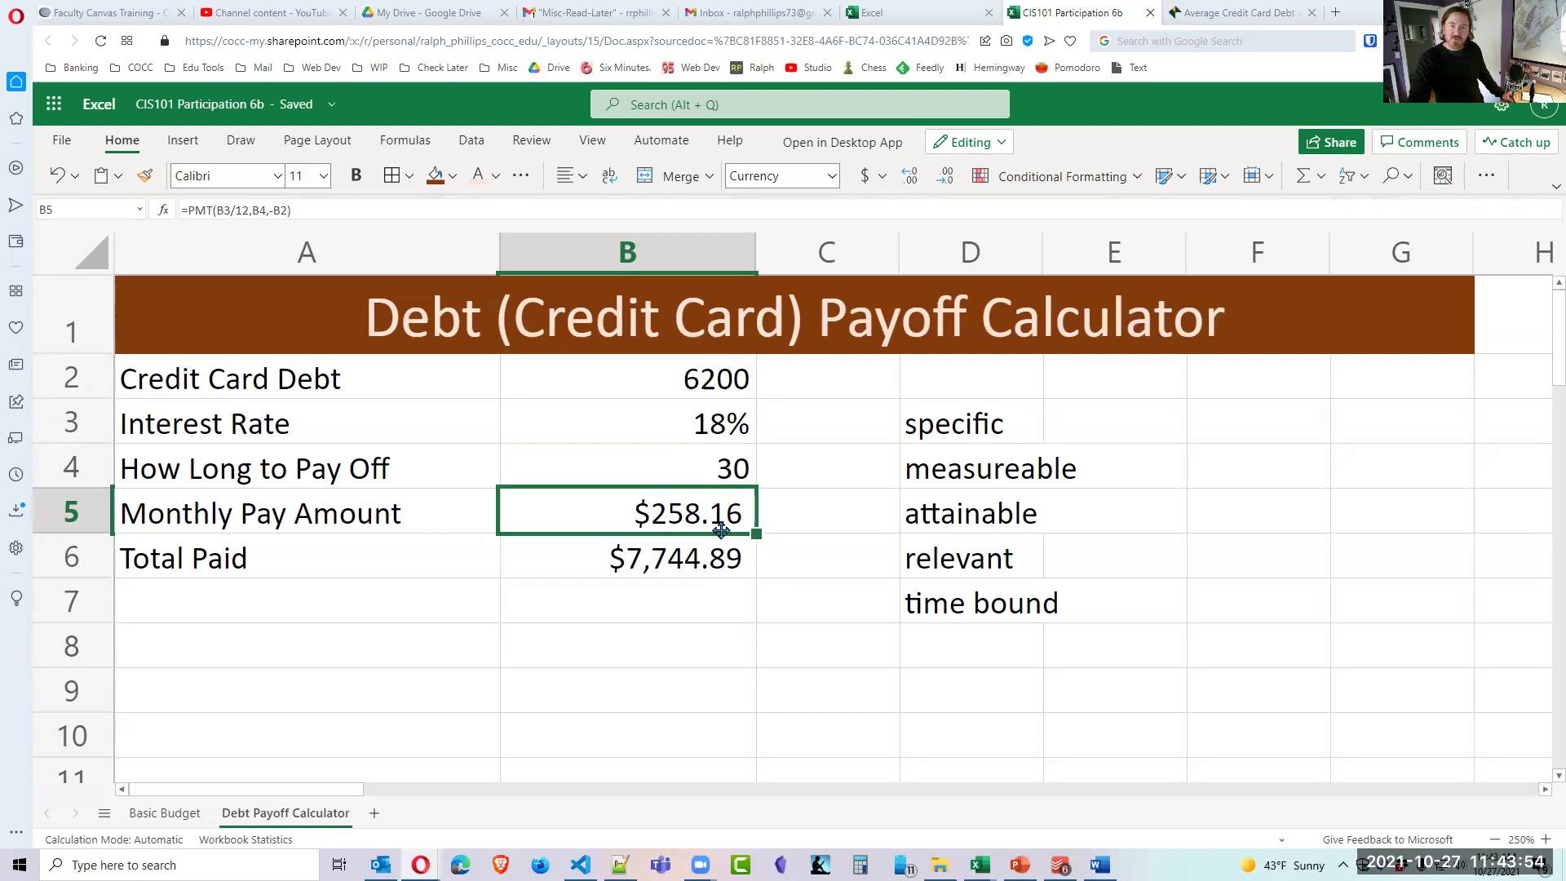
Switch to the Basic Budget sheet and select the empty cell E8 in the Expenses (Wants) section.
left_click(166, 812)
left_click(731, 512)
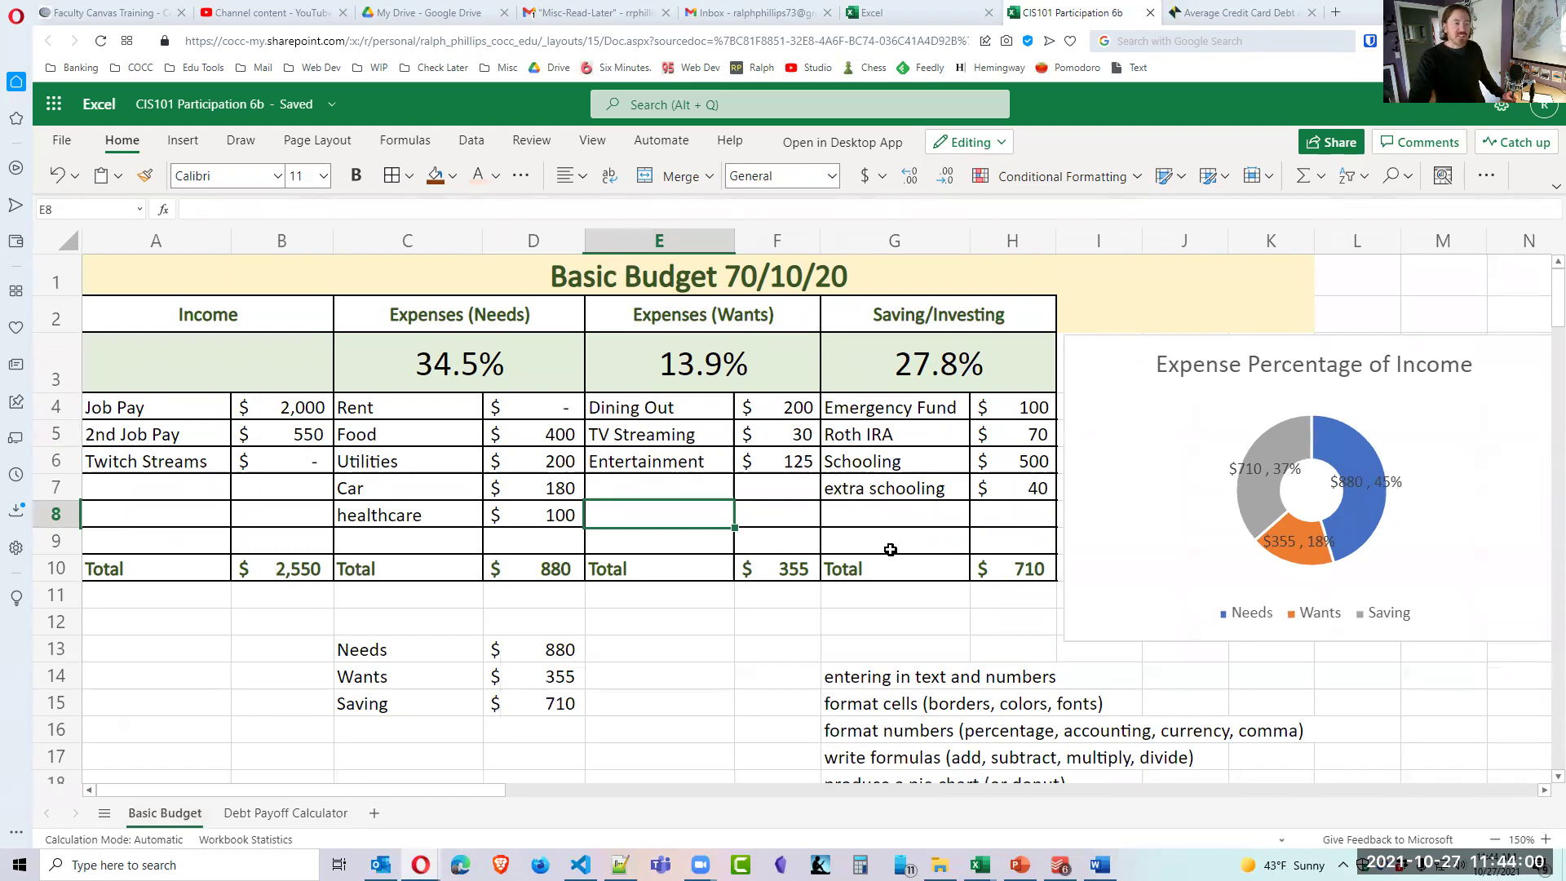
Examine the Expenses (Wants) and Saving/Investing entries on the Basic Budget sheet for amounts that could go toward the monthly debt payment.
left_click(887, 494)
left_click(986, 495)
left_click_drag(929, 468, 993, 467)
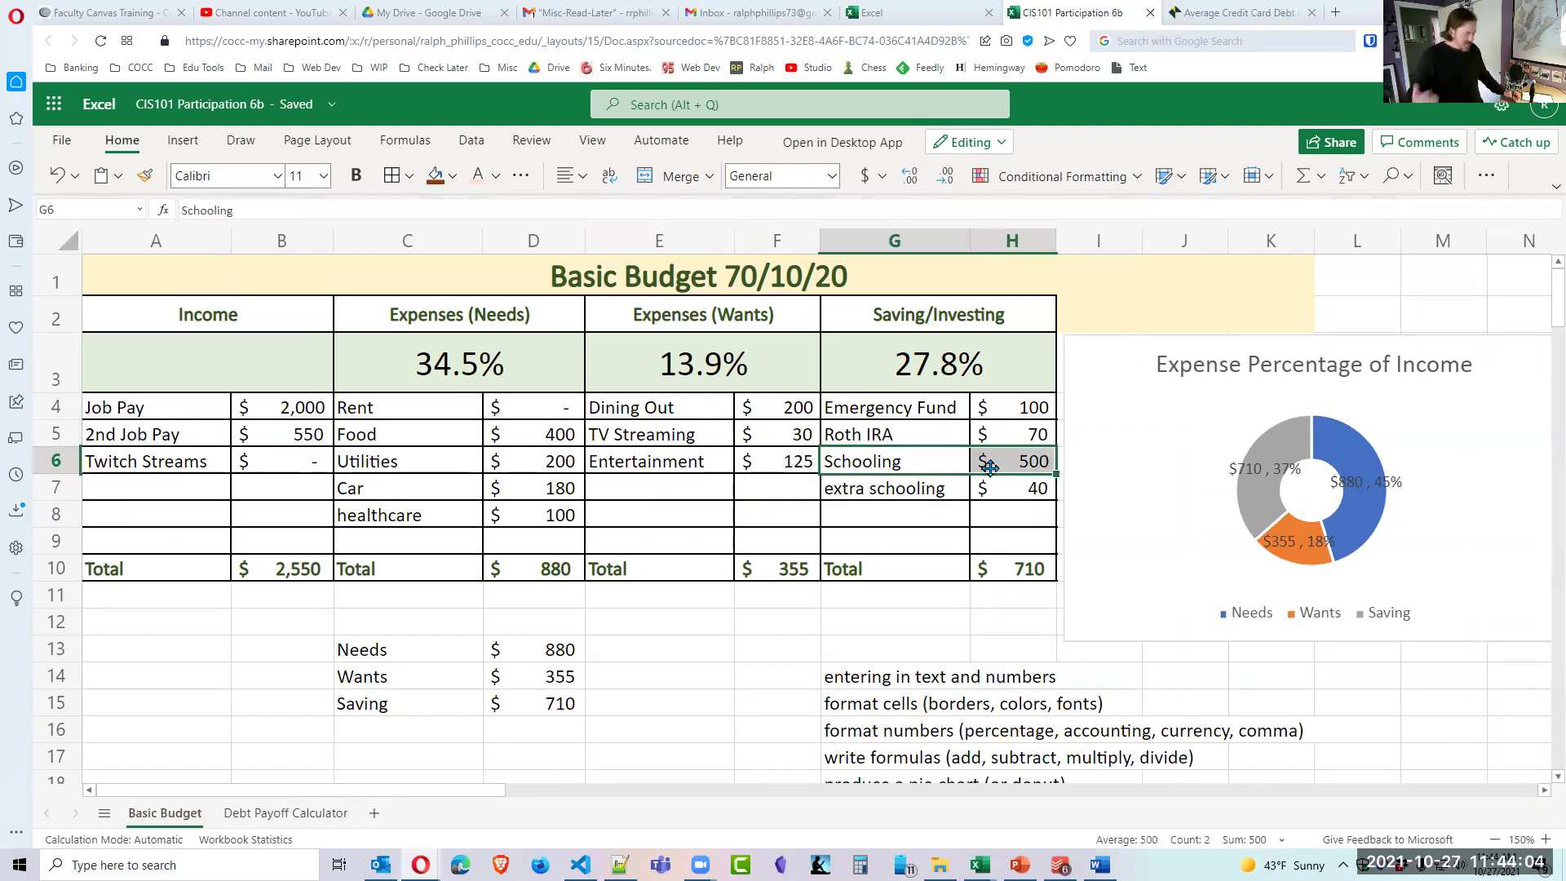
left_click_drag(909, 443, 1001, 438)
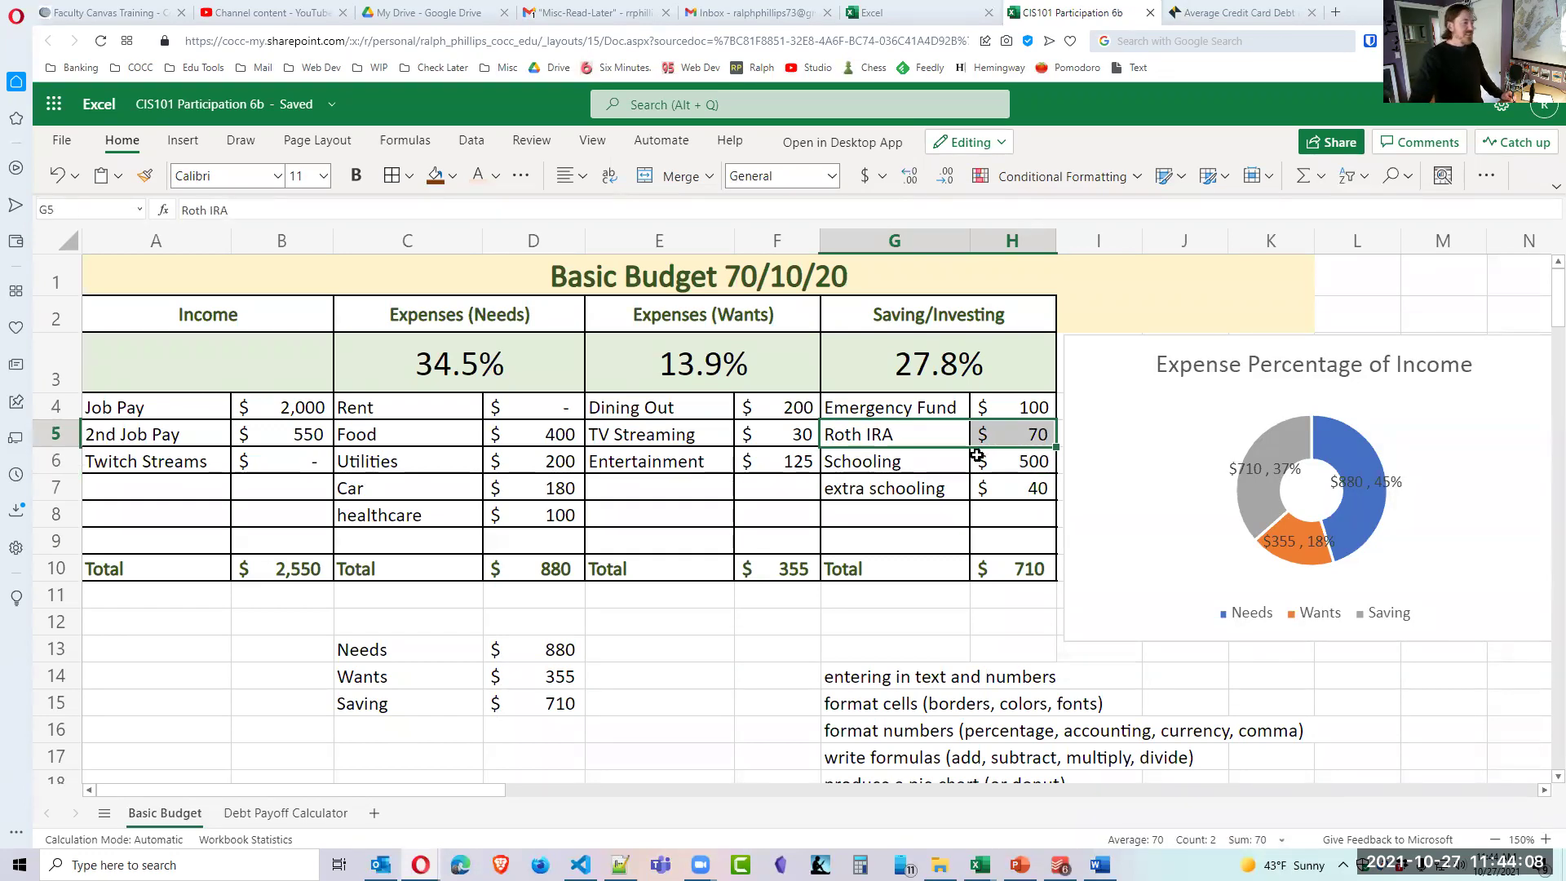
left_click(667, 488)
left_click_drag(677, 408, 745, 433)
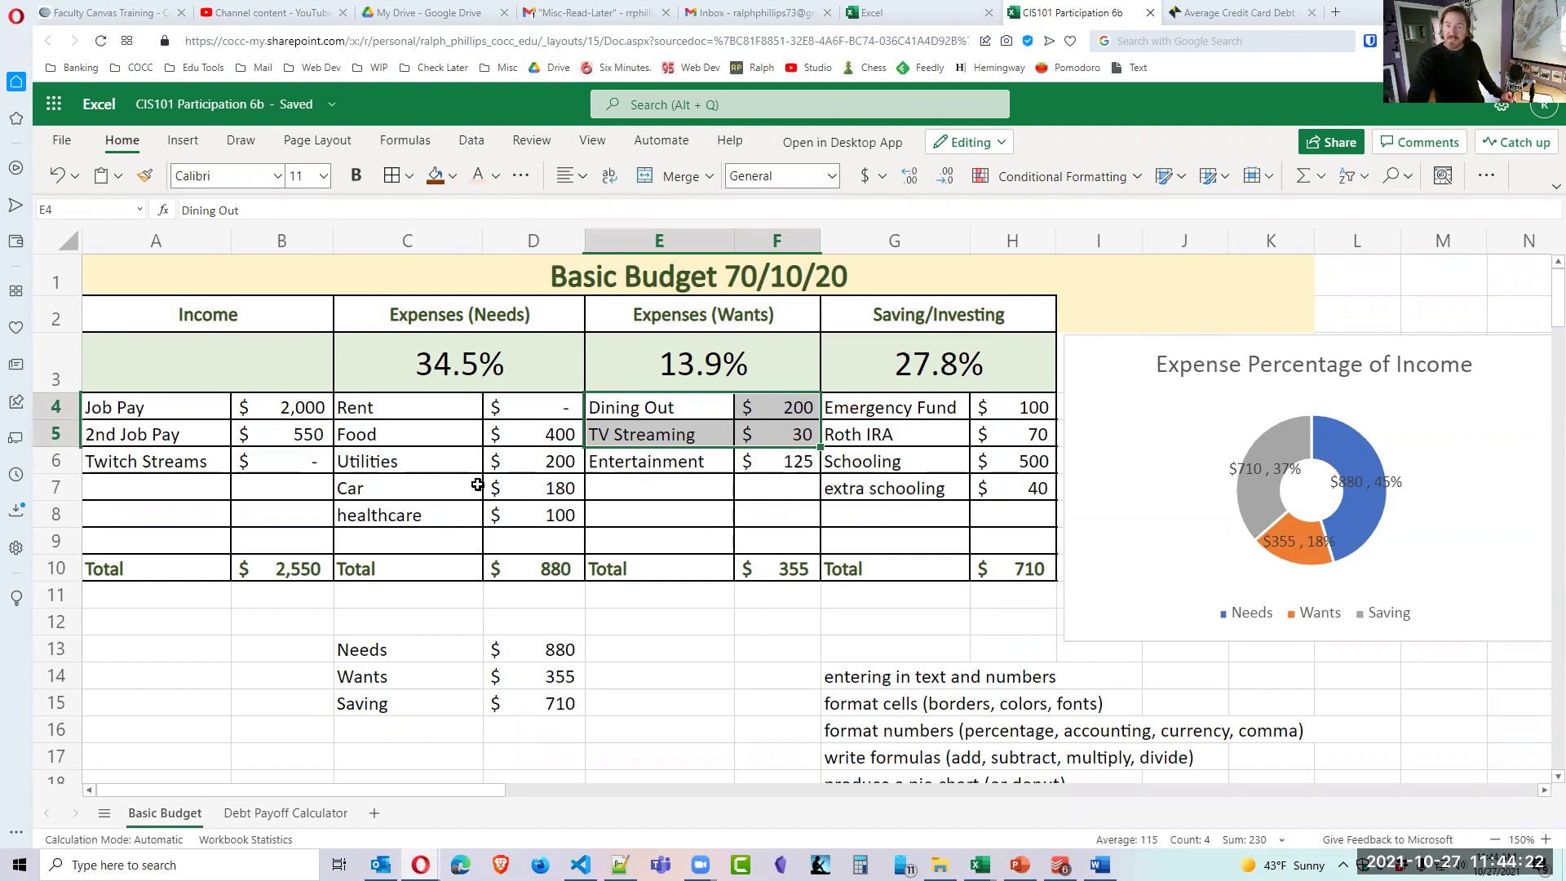
left_click_drag(641, 486, 778, 493)
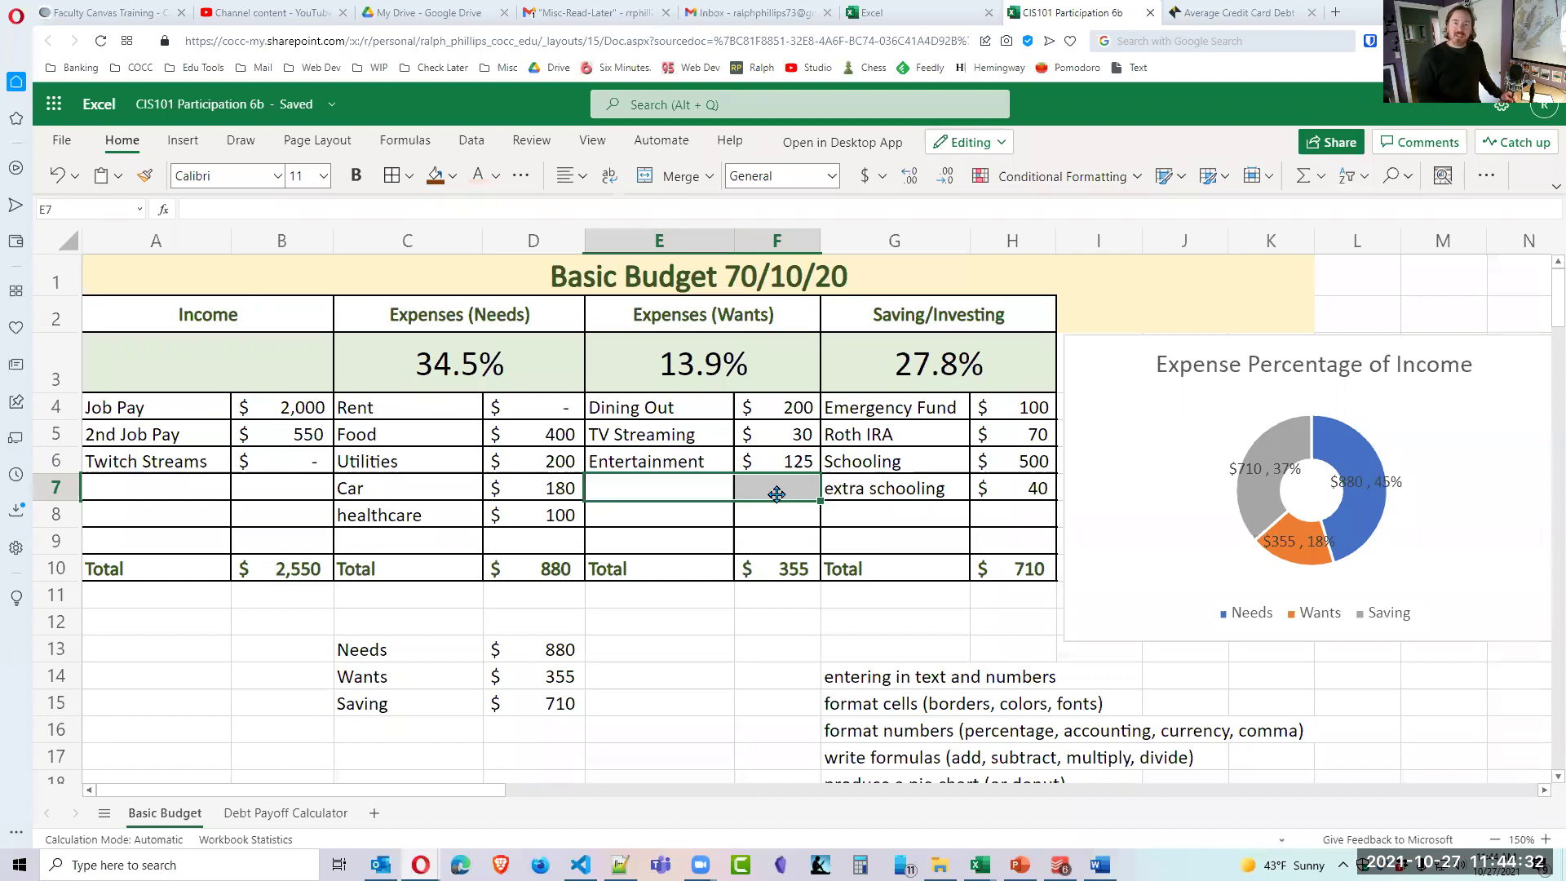
left_click_drag(536, 487, 718, 481)
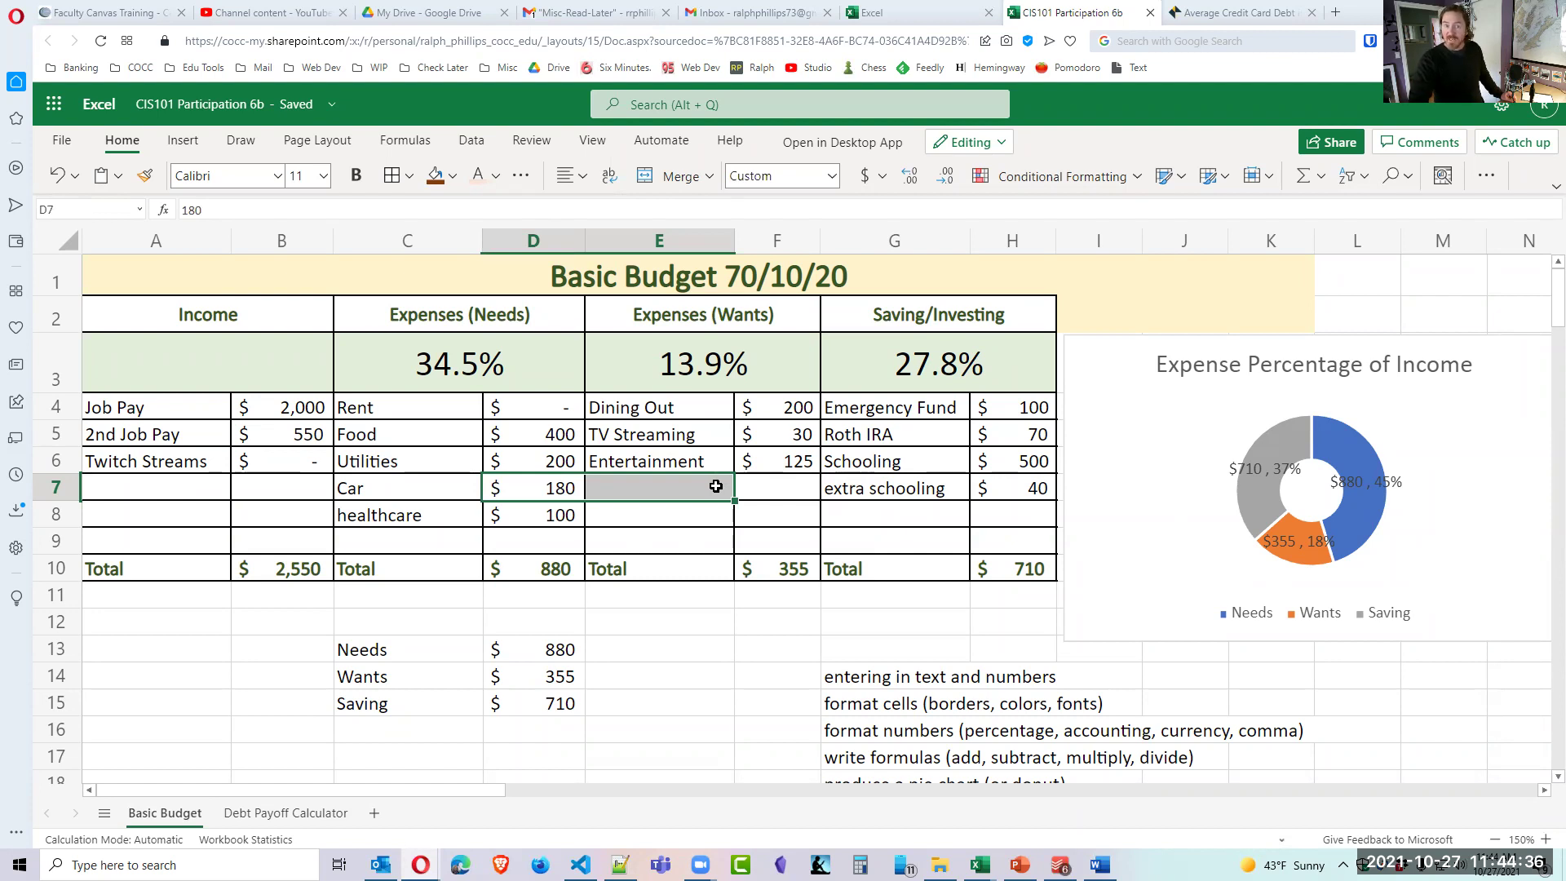
left_click(777, 489)
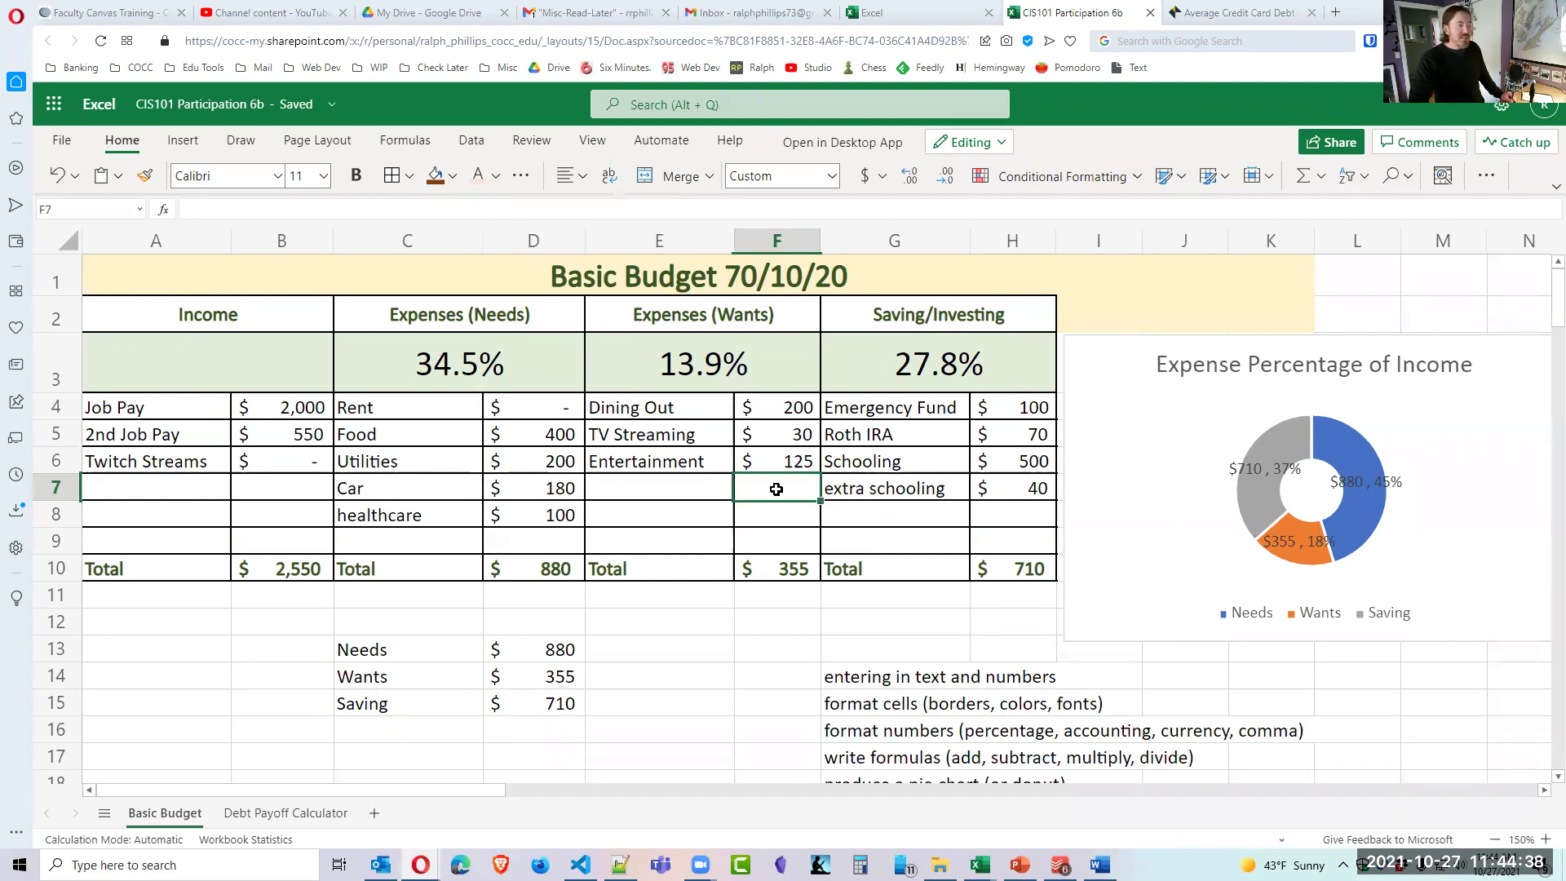
left_click_drag(668, 400, 749, 489)
left_click_drag(919, 428, 1011, 485)
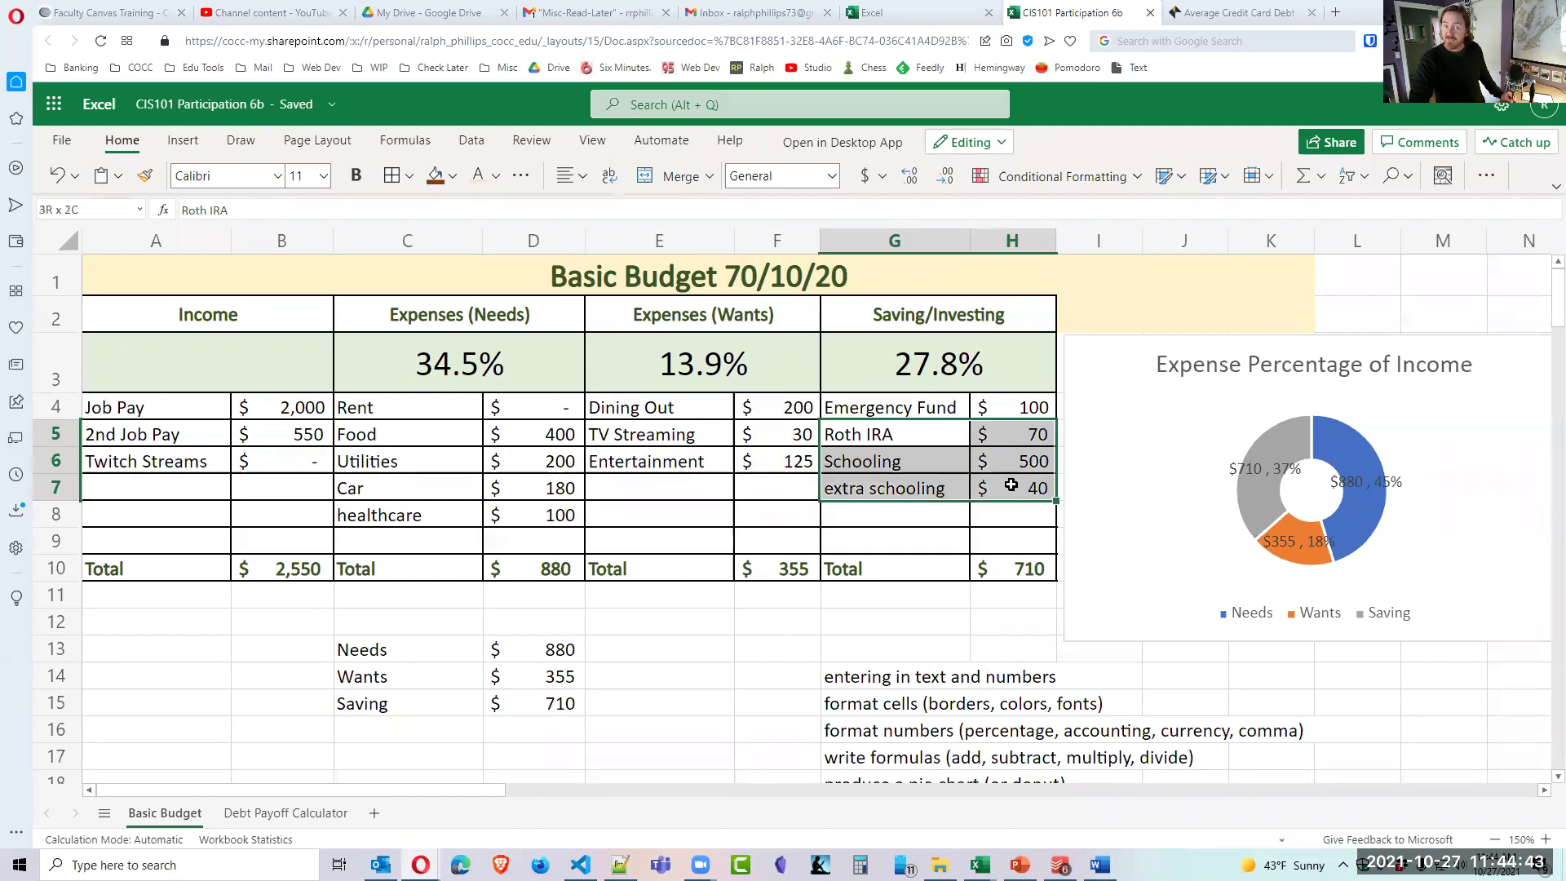
left_click(942, 465)
left_click_drag(899, 436, 1004, 436)
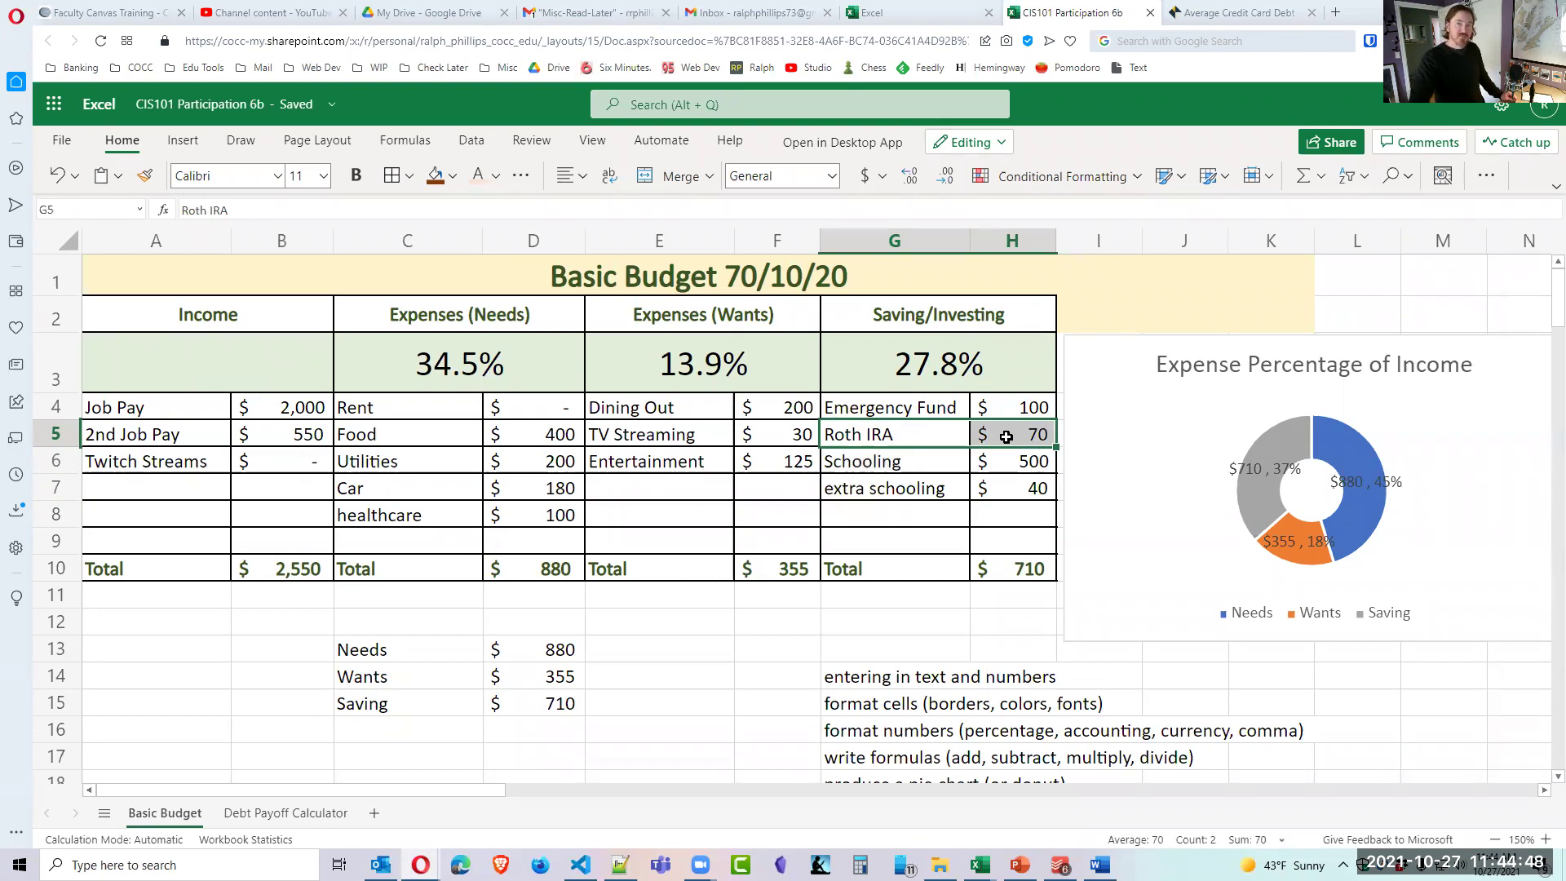
left_click(918, 481)
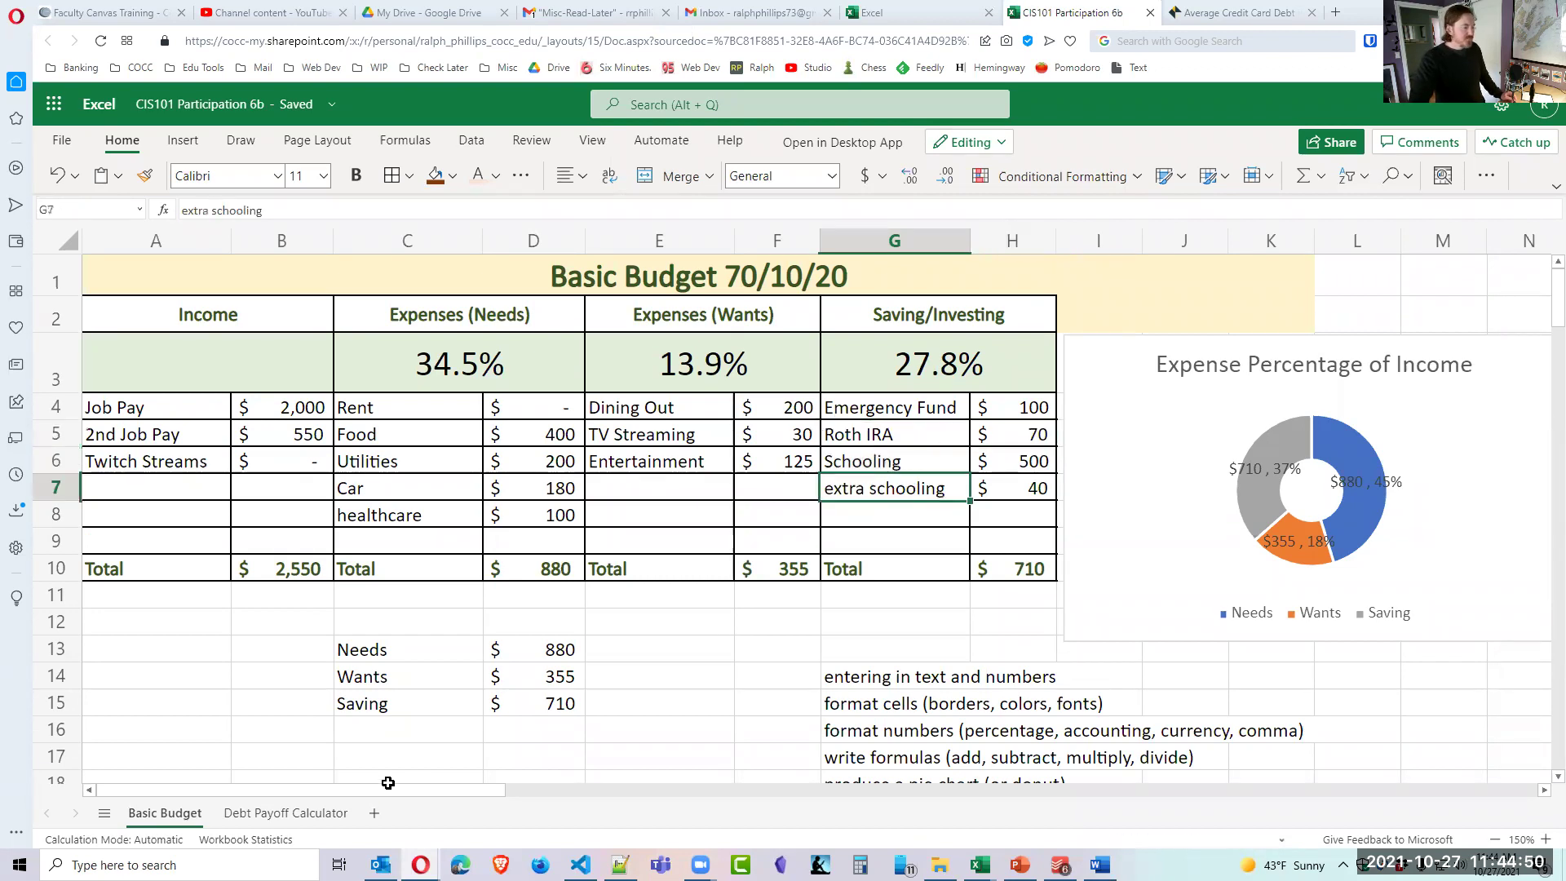
Switch to the Debt Payoff Calculator sheet and reduce its zoom to 180%.
left_click(307, 812)
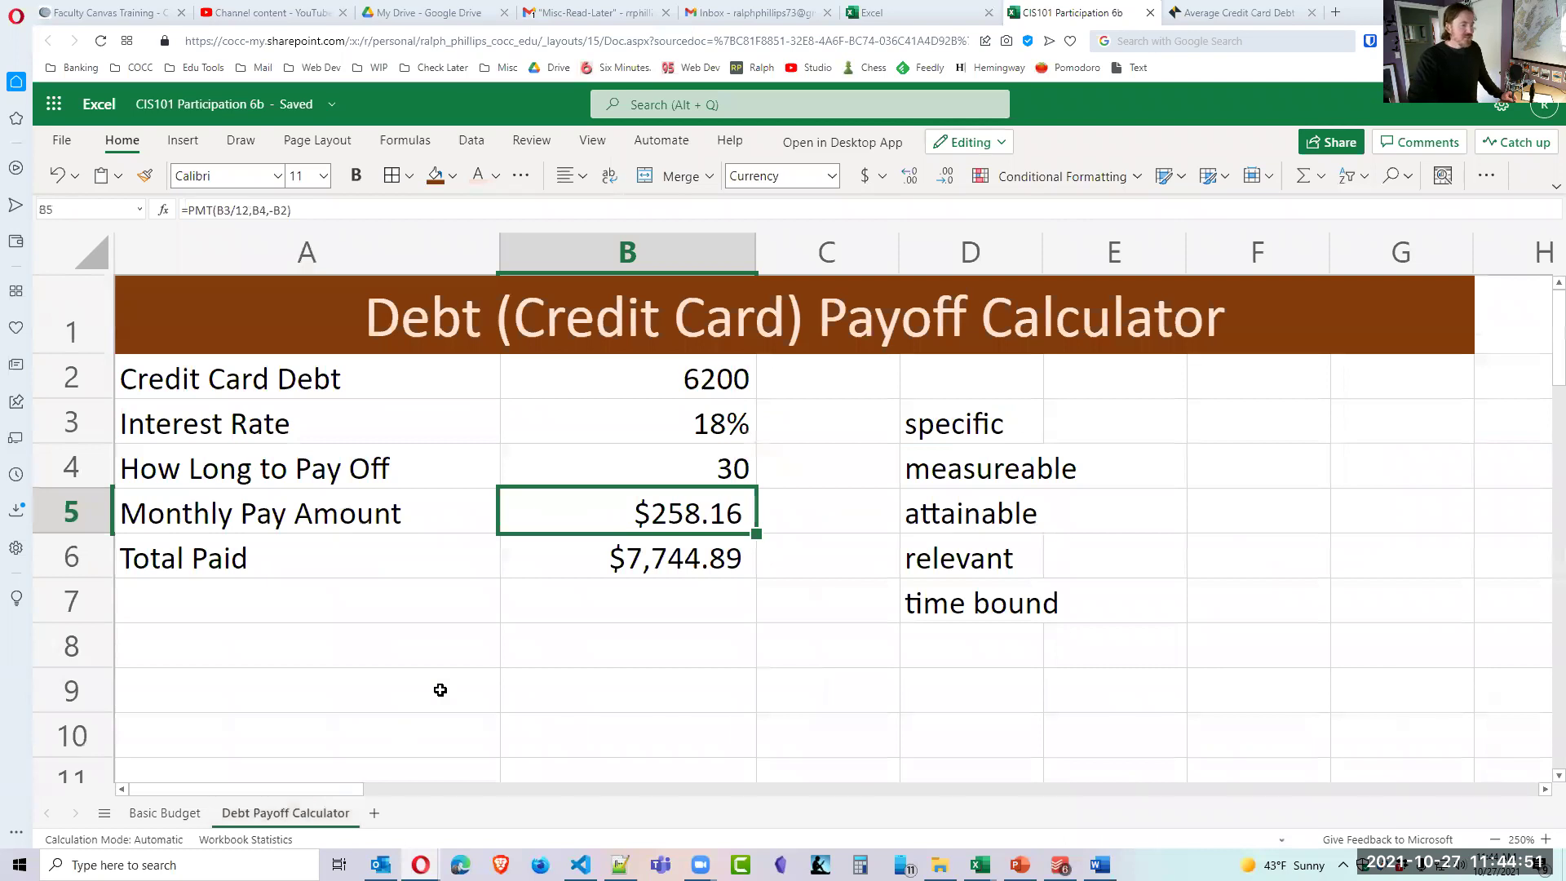
left_click(1494, 839)
left_click(1495, 839)
left_click(1494, 839)
left_click(1495, 839)
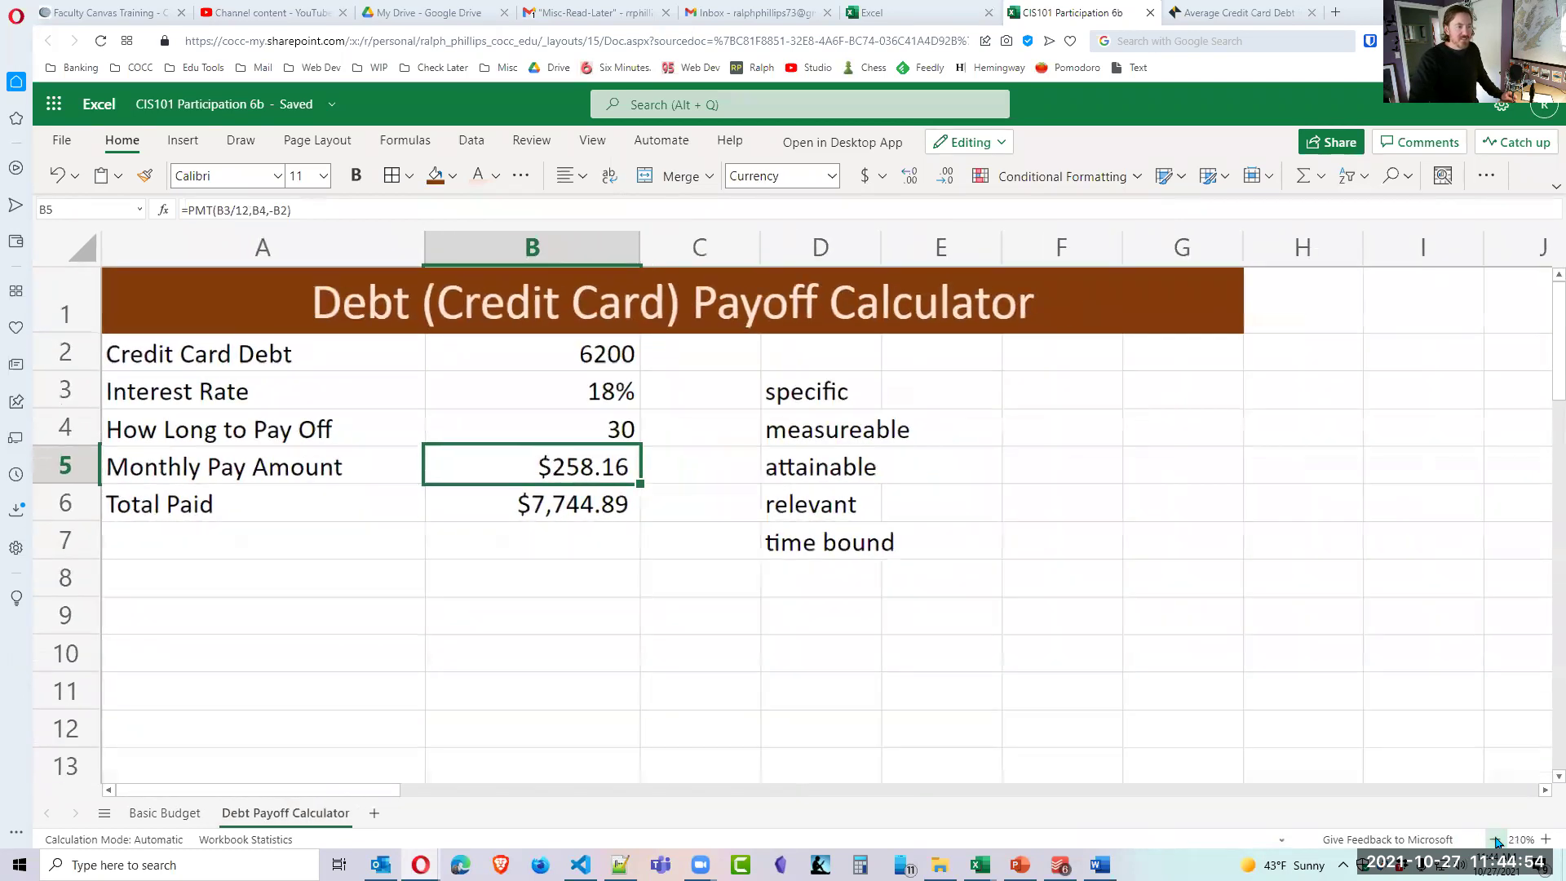
left_click(1495, 839)
left_click(1495, 839)
left_click(1495, 839)
Check the Basic Budget sheet against the payoff figures and return to the Debt Payoff Calculator sheet.
left_click(846, 651)
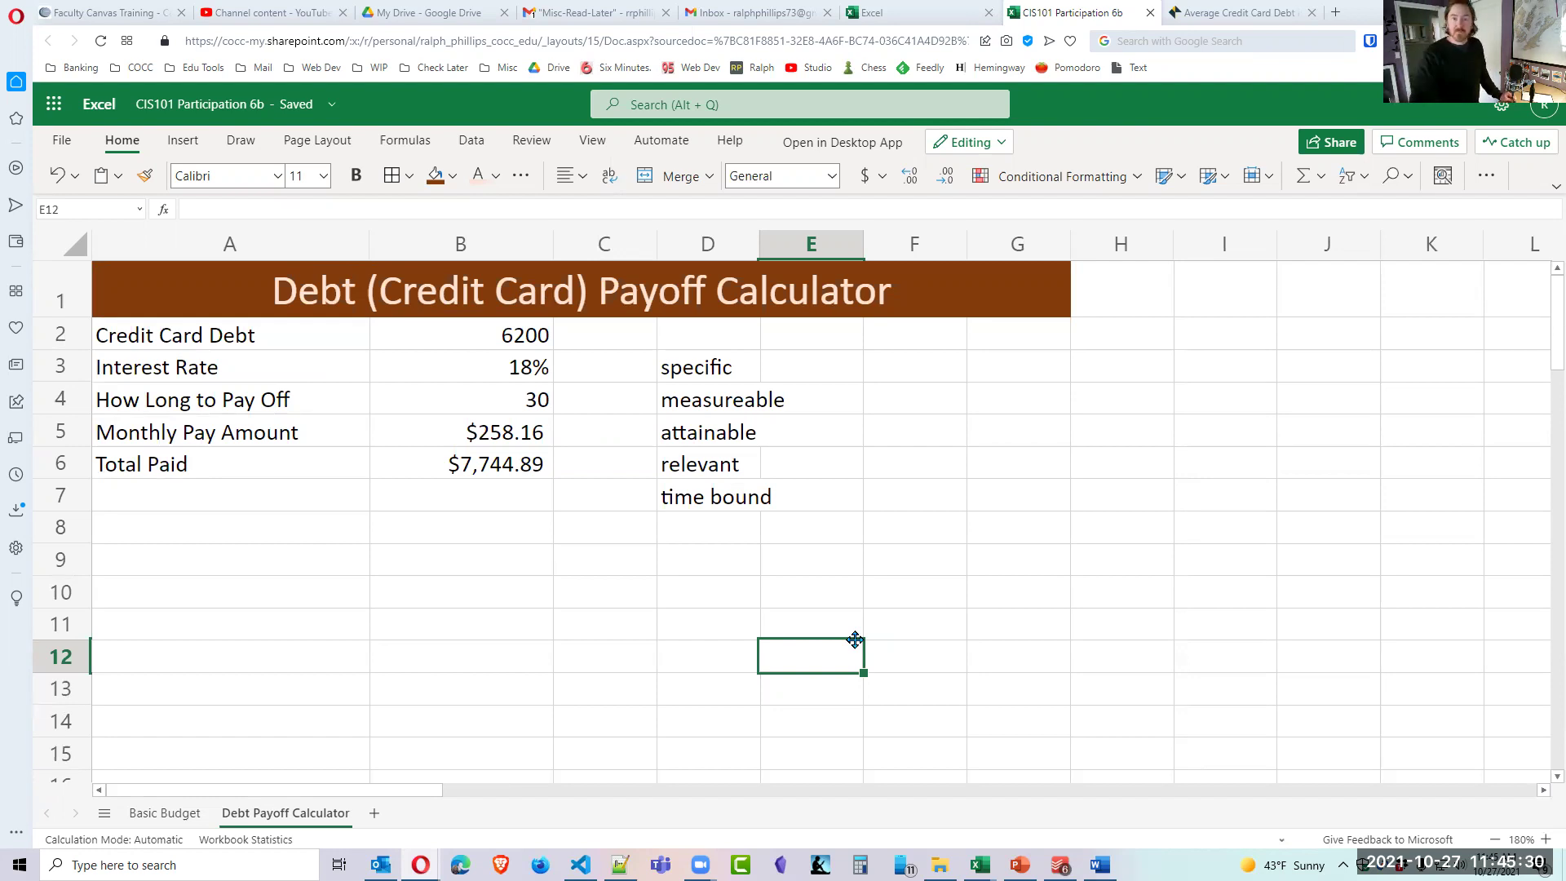
left_click(597, 524)
left_click(504, 497)
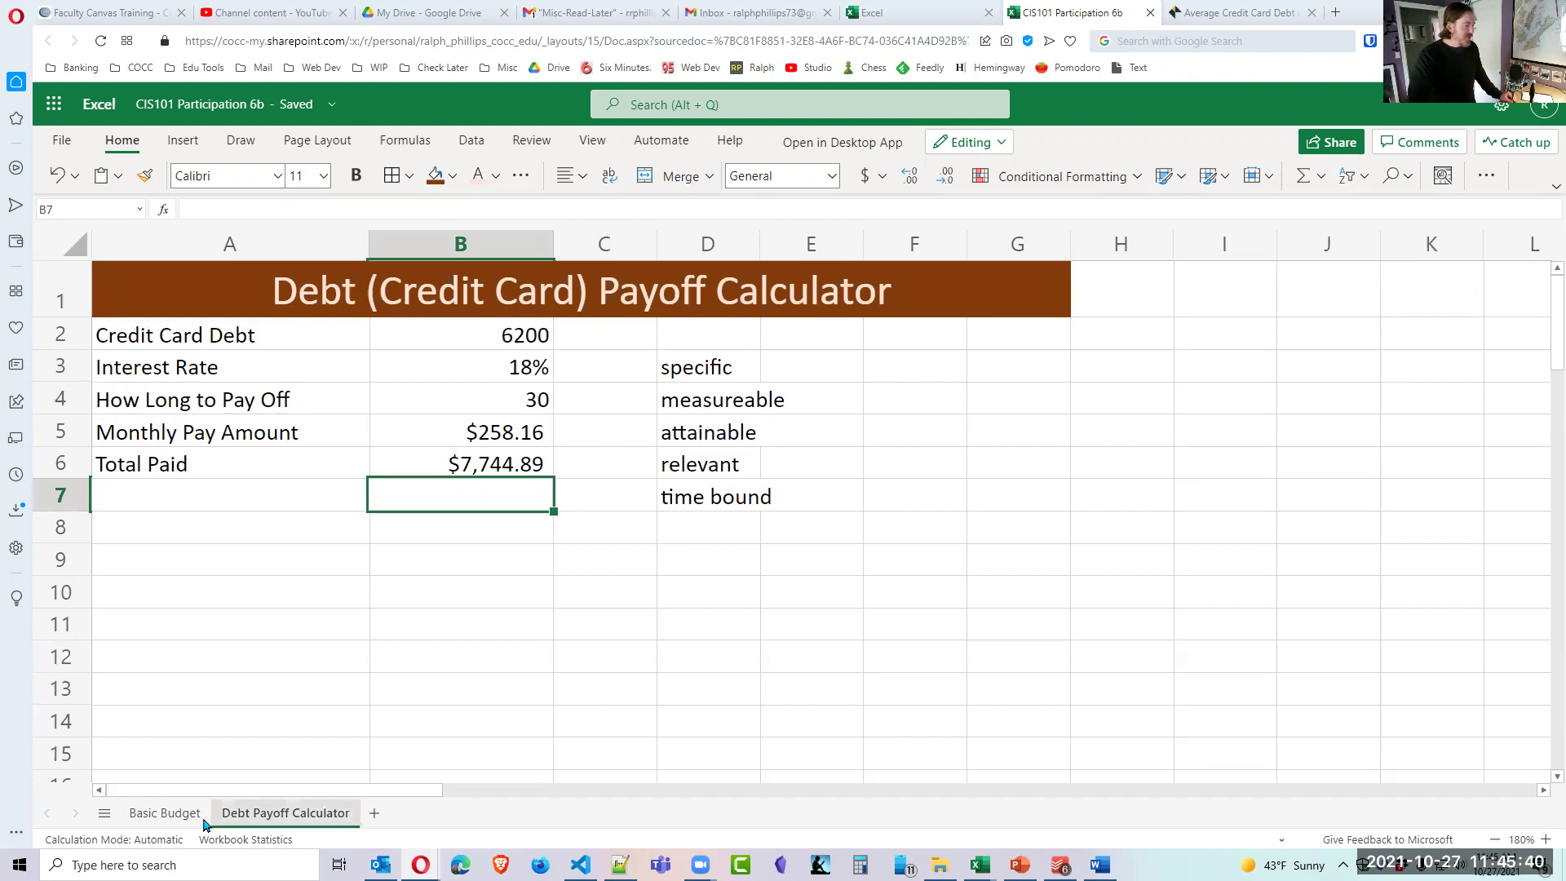
left_click(163, 813)
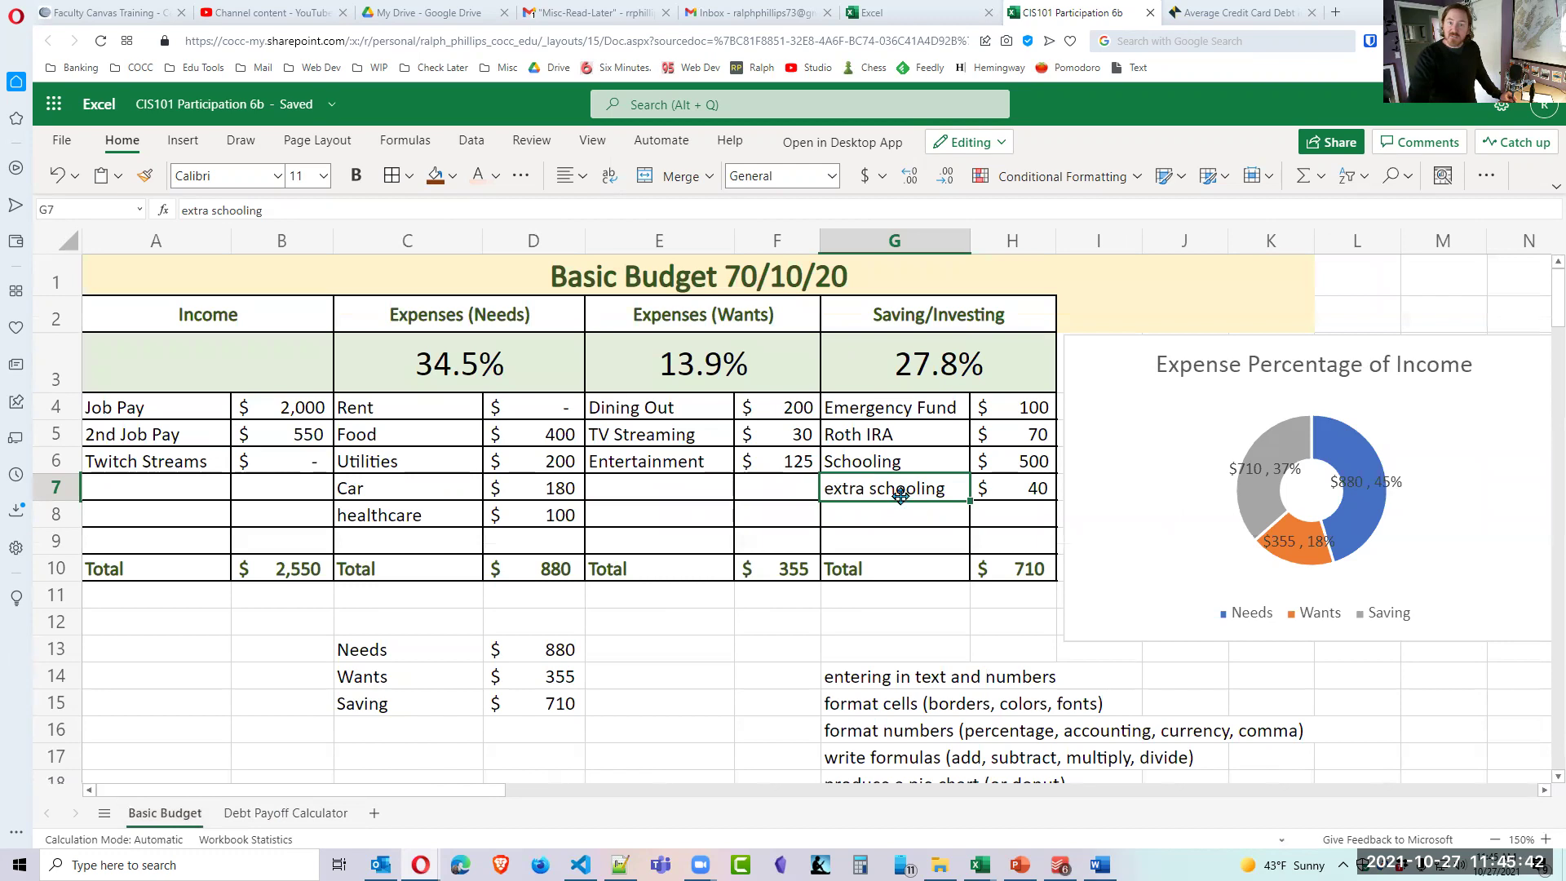
left_click(286, 813)
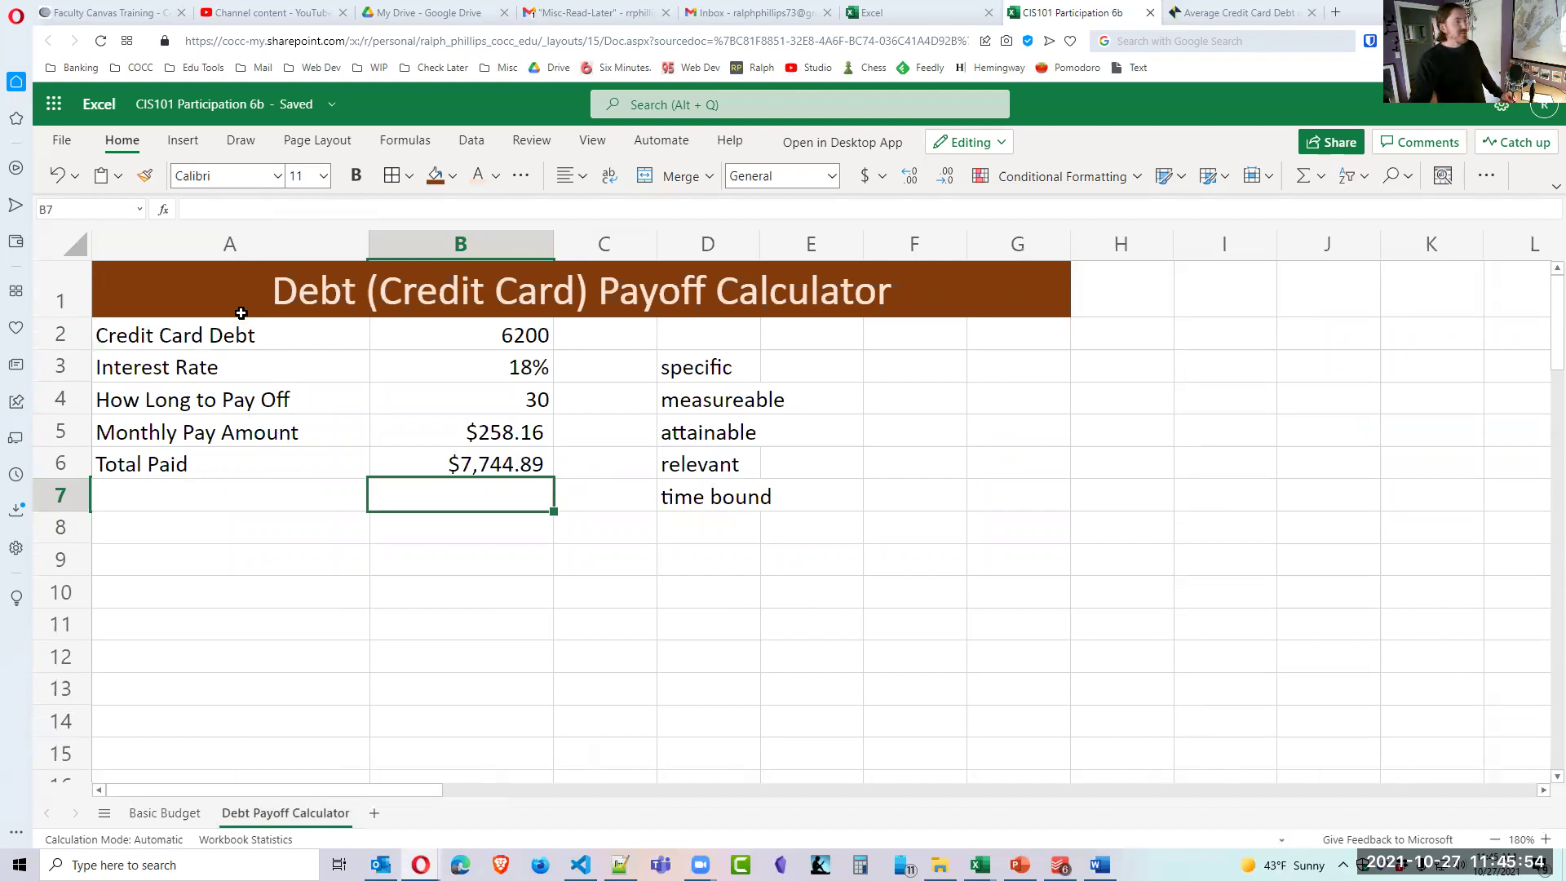
Download a copy of the CIS101 Participation 6b workbook to the computer and minimize the Downloads folder window.
left_click(62, 146)
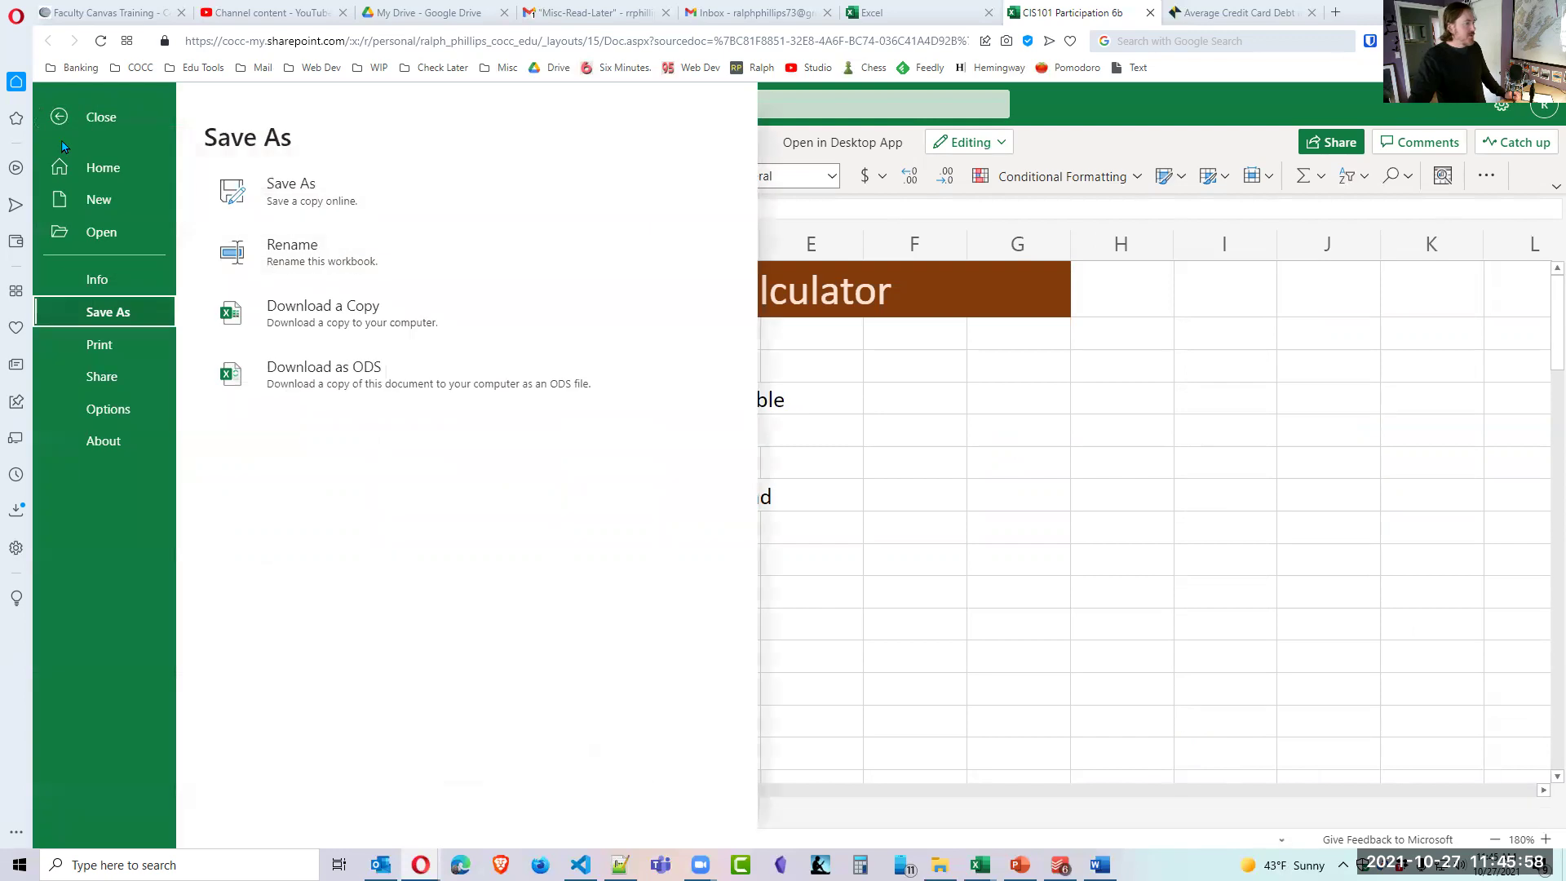
left_click(343, 315)
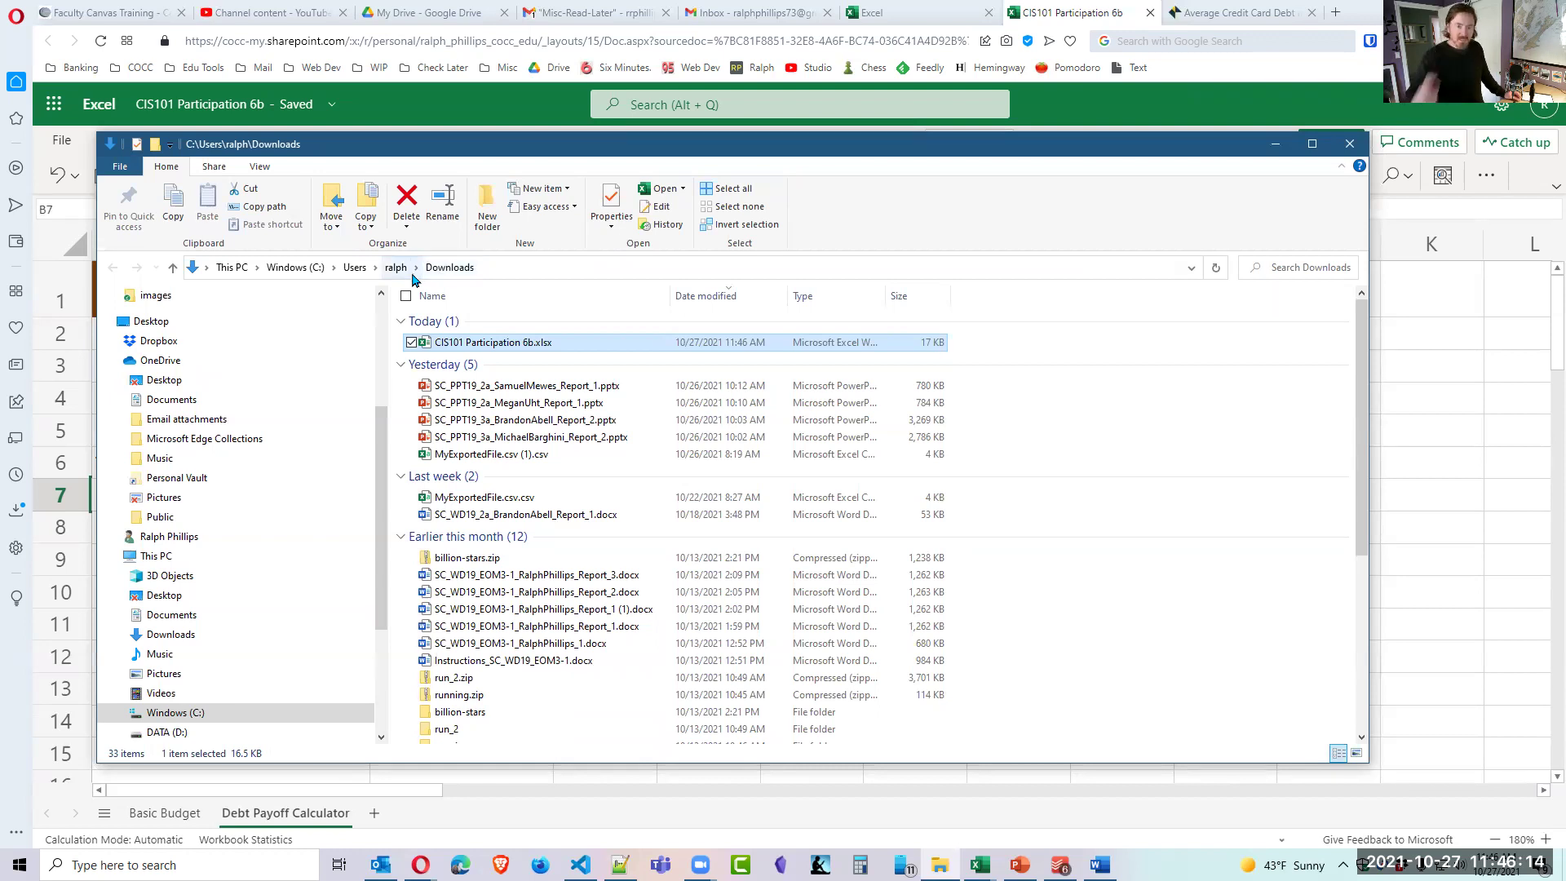
left_click(1275, 145)
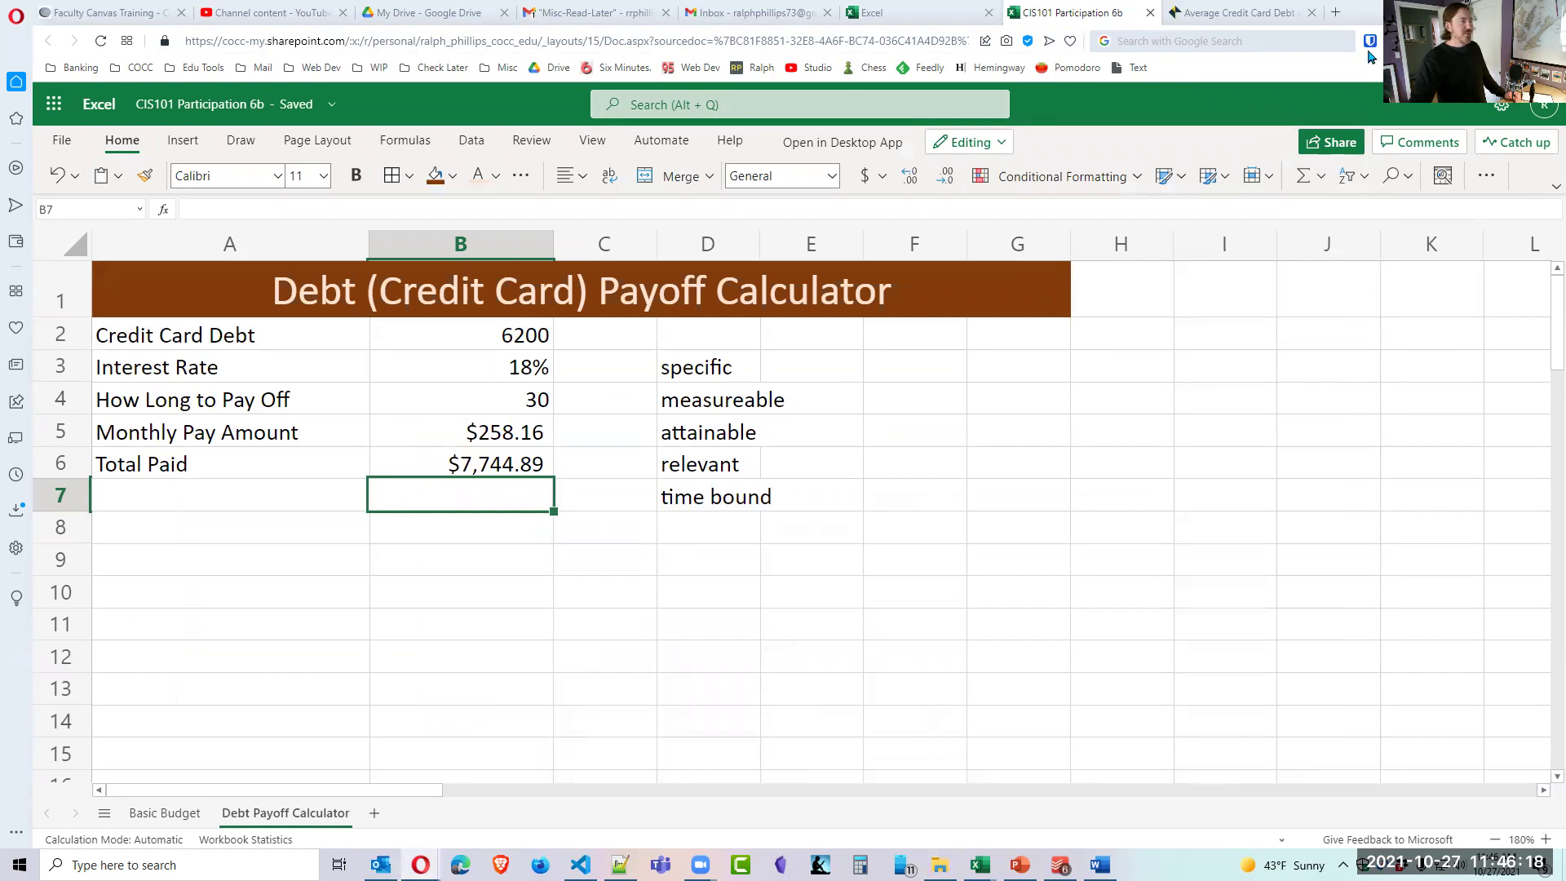
Restore the browser to a smaller window and load bb.cocc.edu in a new tab.
left_click(1510, 12)
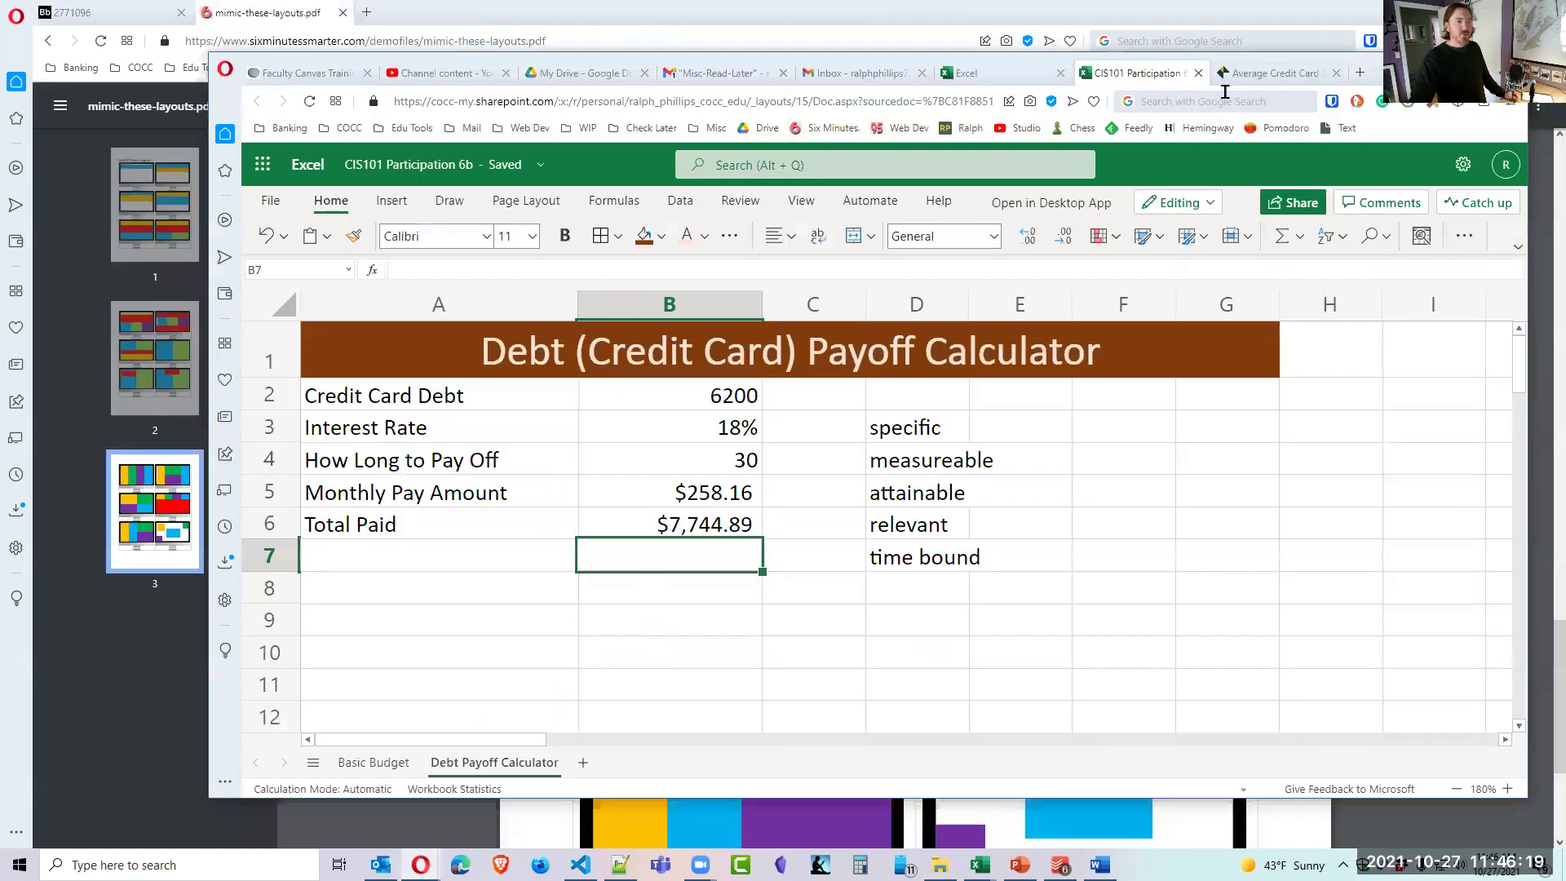
left_click(1359, 75)
type("bb.cocc.edu")
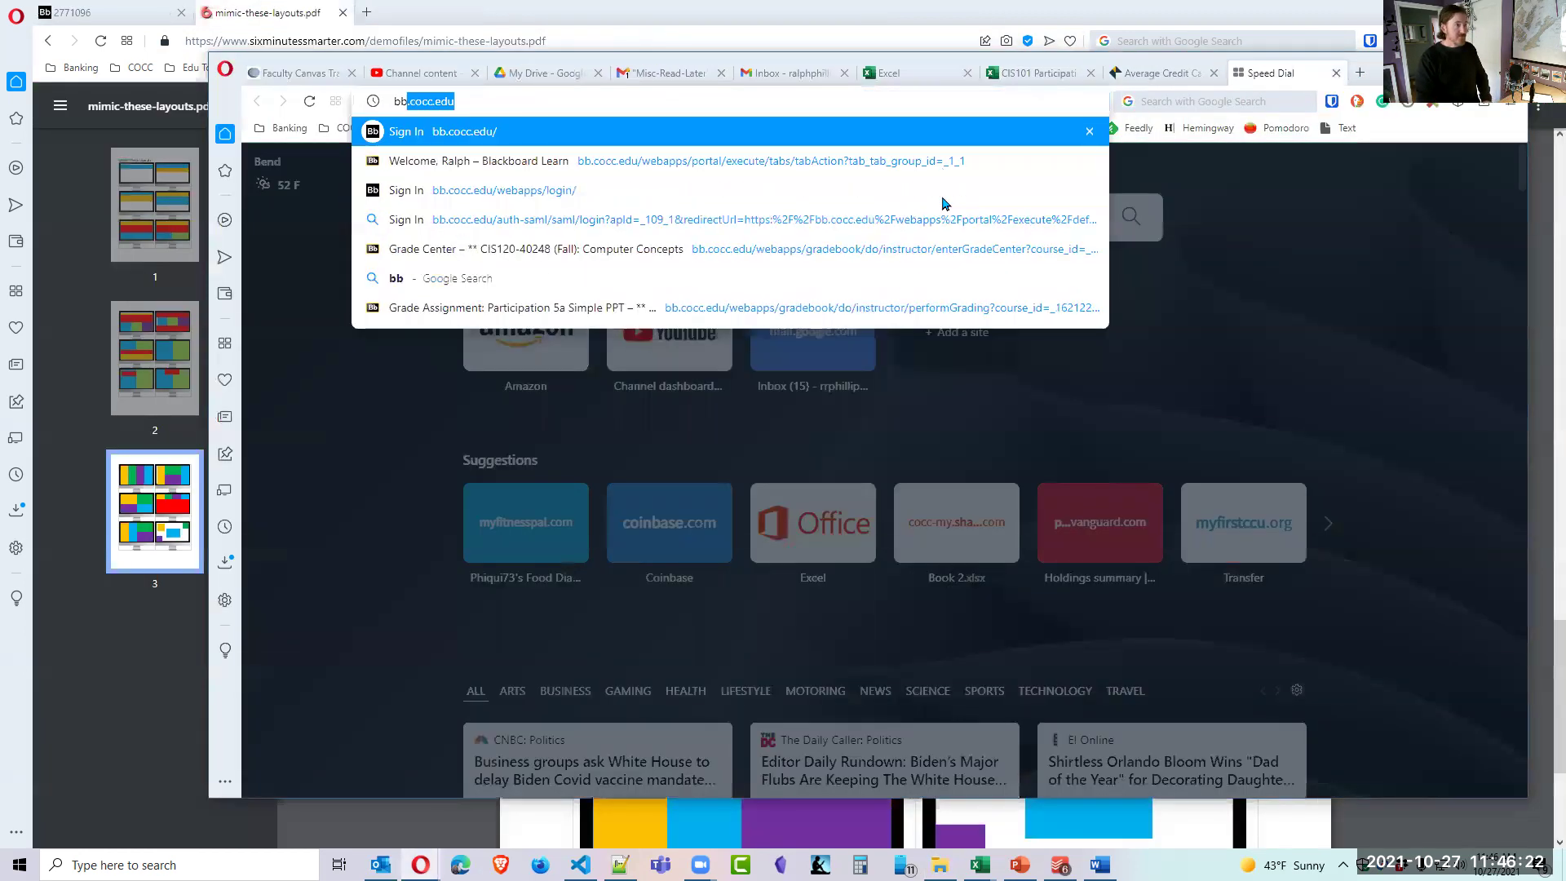
key("Return")
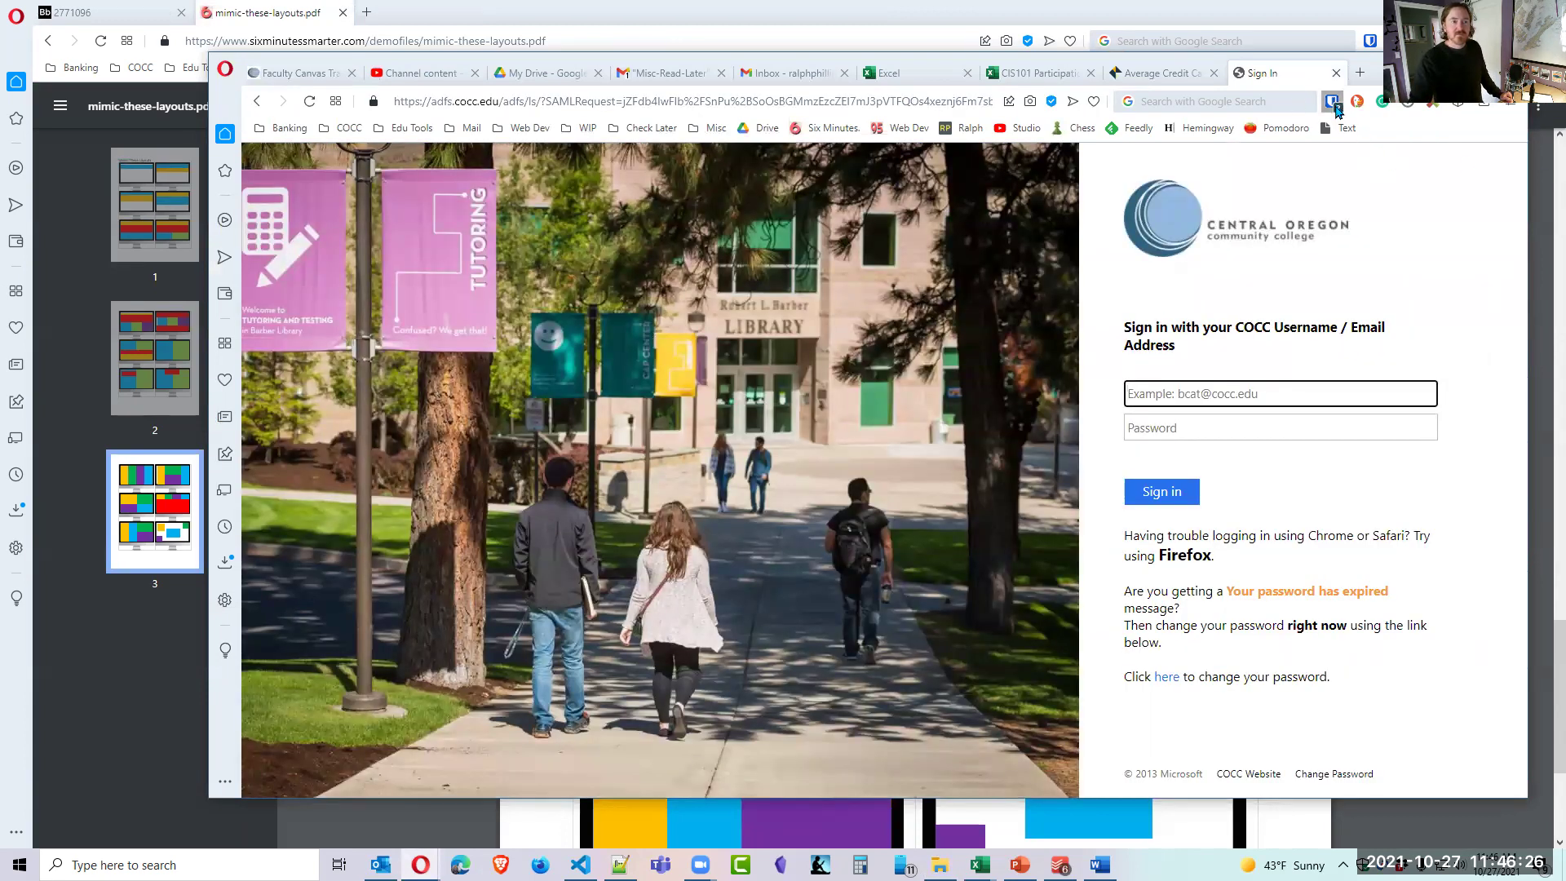
Fill in the username and account password from the saved COCC Network SSO login and sign in.
left_click(1332, 103)
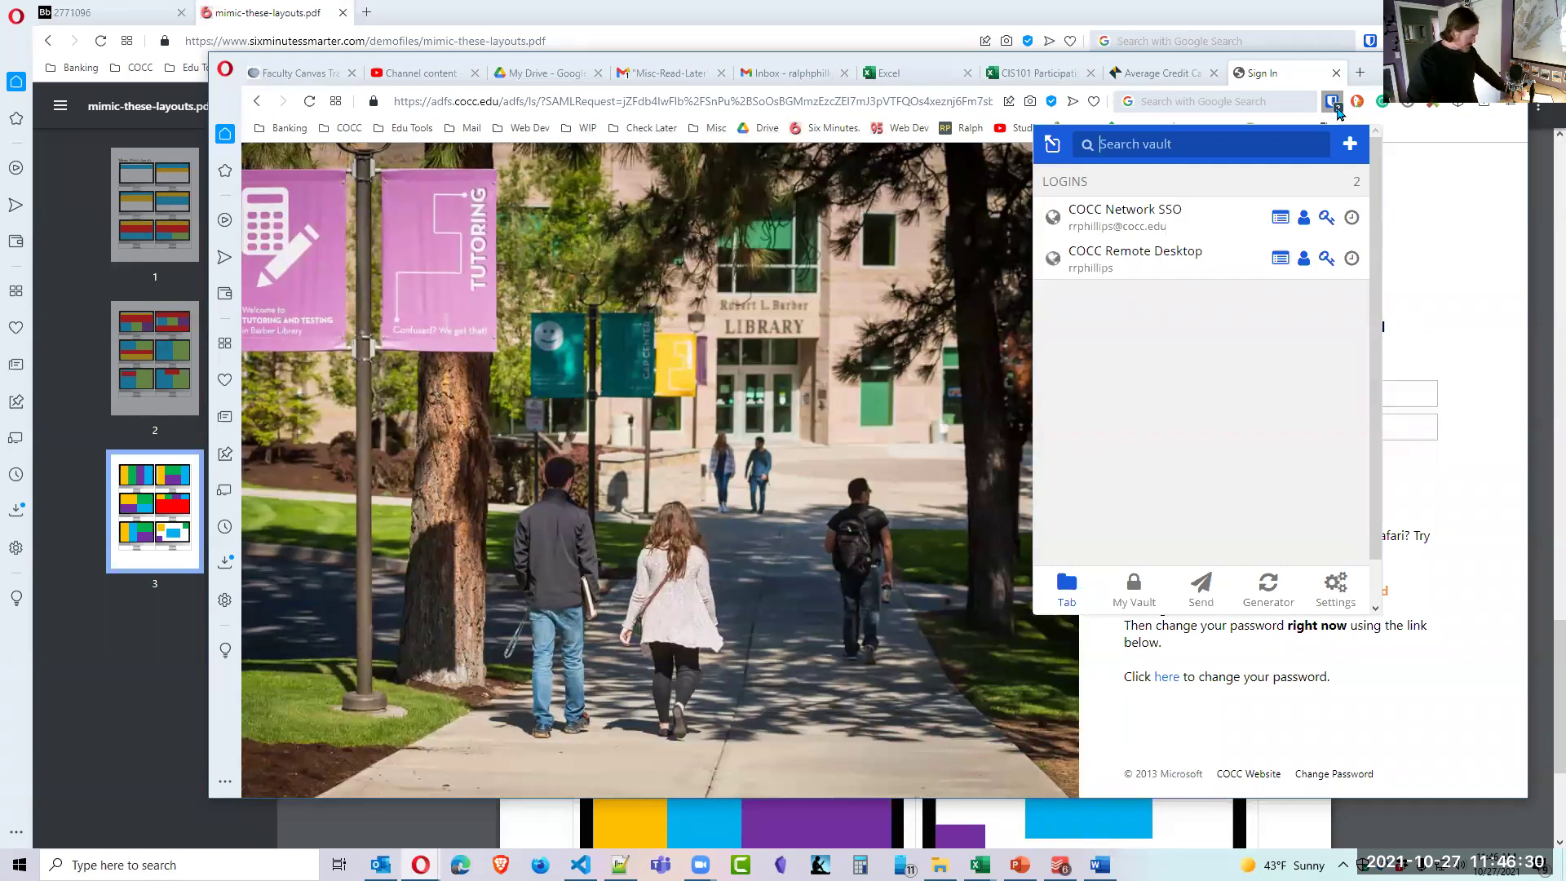
left_click(1186, 224)
left_click(1165, 494)
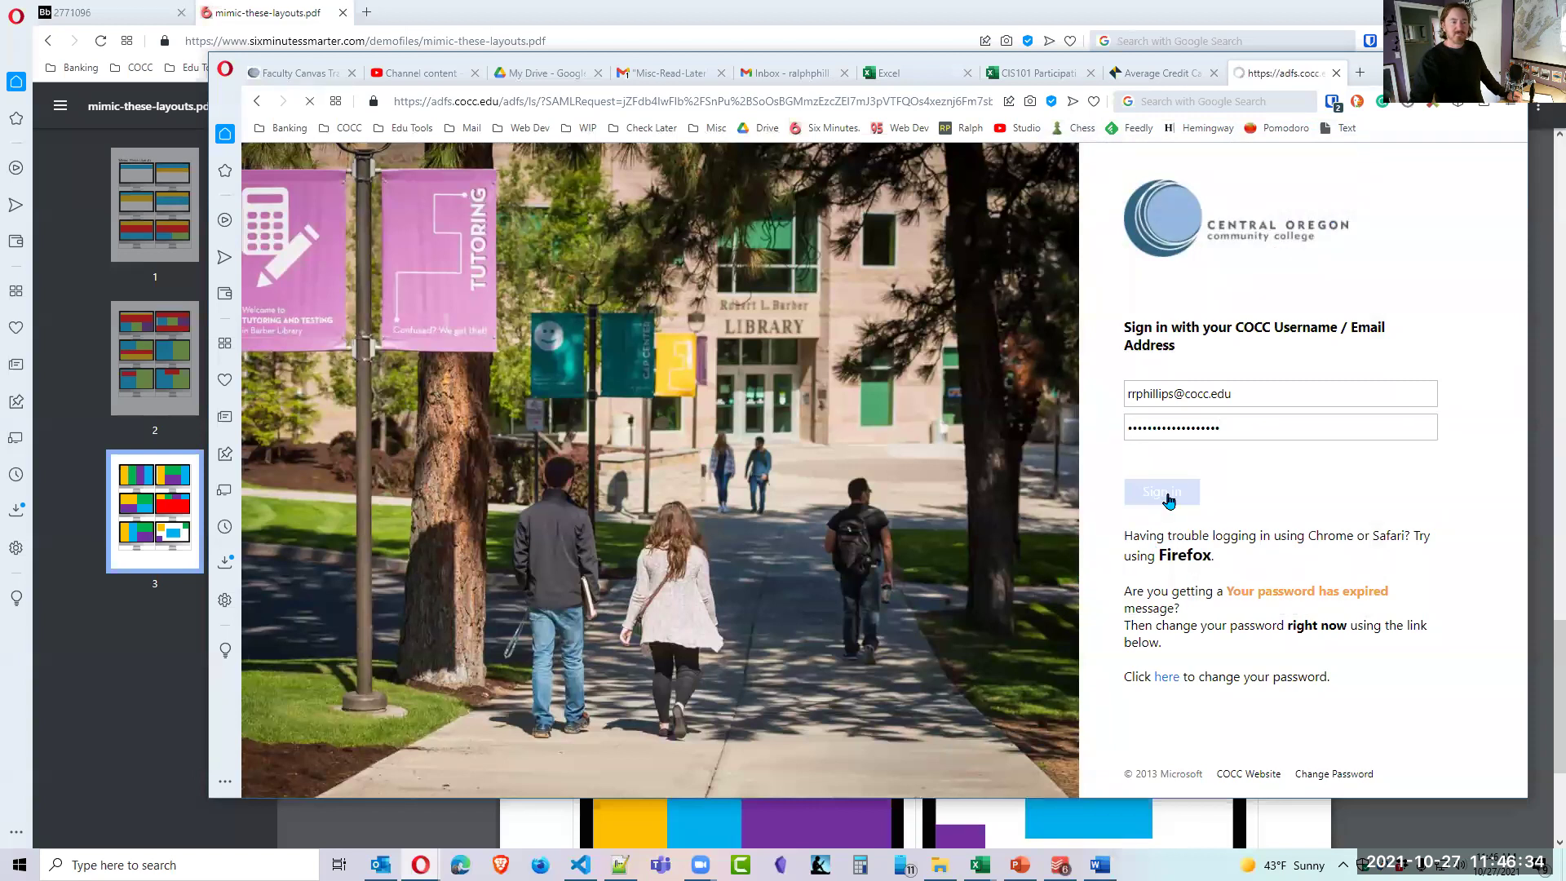
Enter the CIS101-44451 (Fall) IT Orientation course and open the Week 6 Spreadsheet Basics folder in Weekly Activities / Work.
left_click(1090, 547)
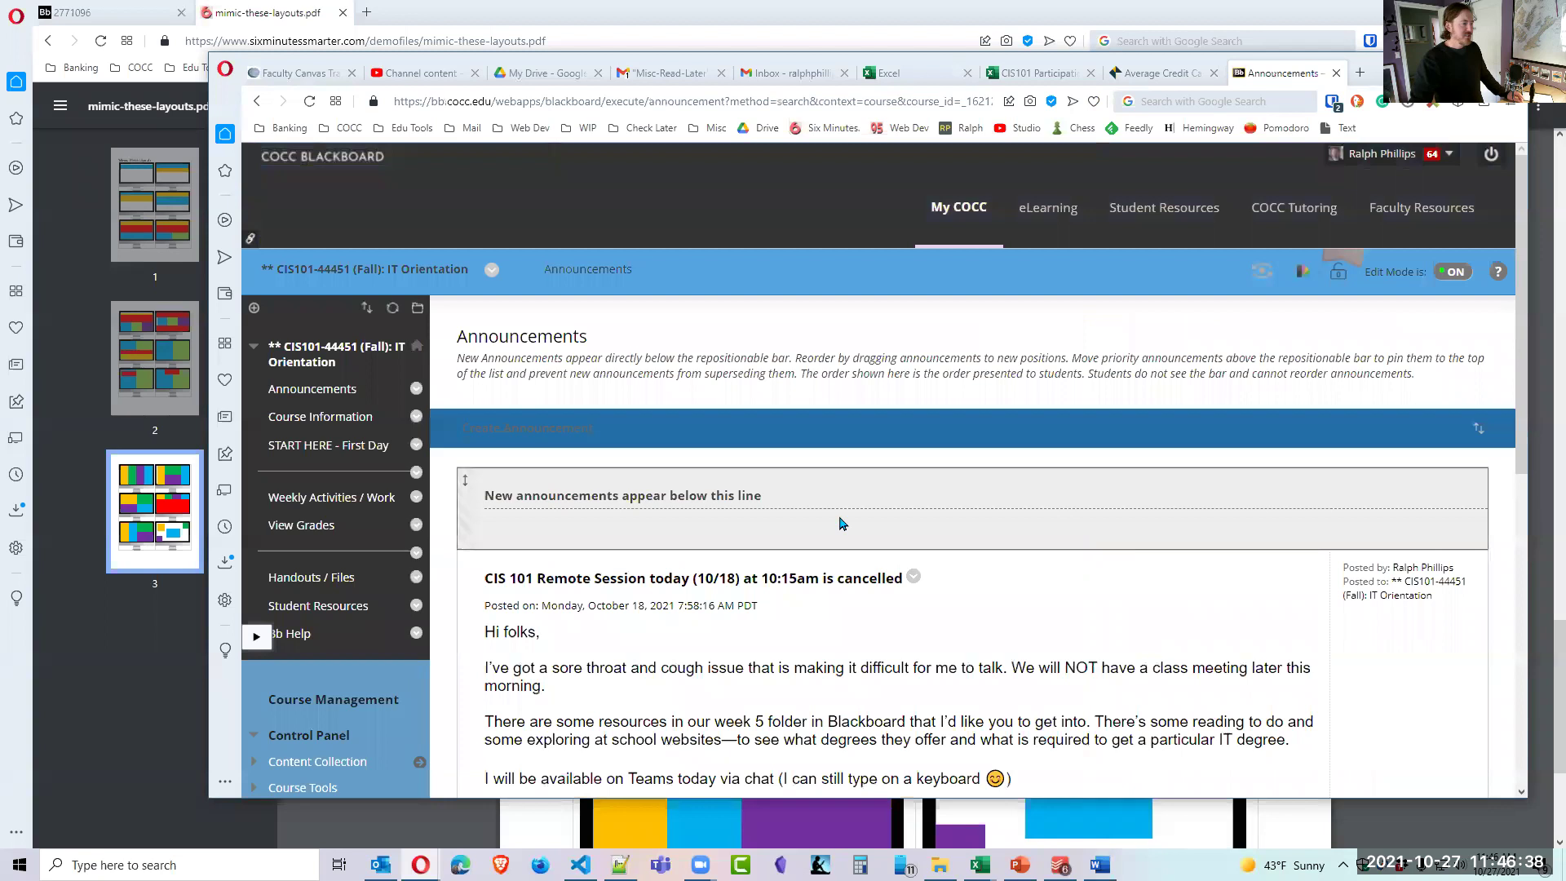
left_click(334, 497)
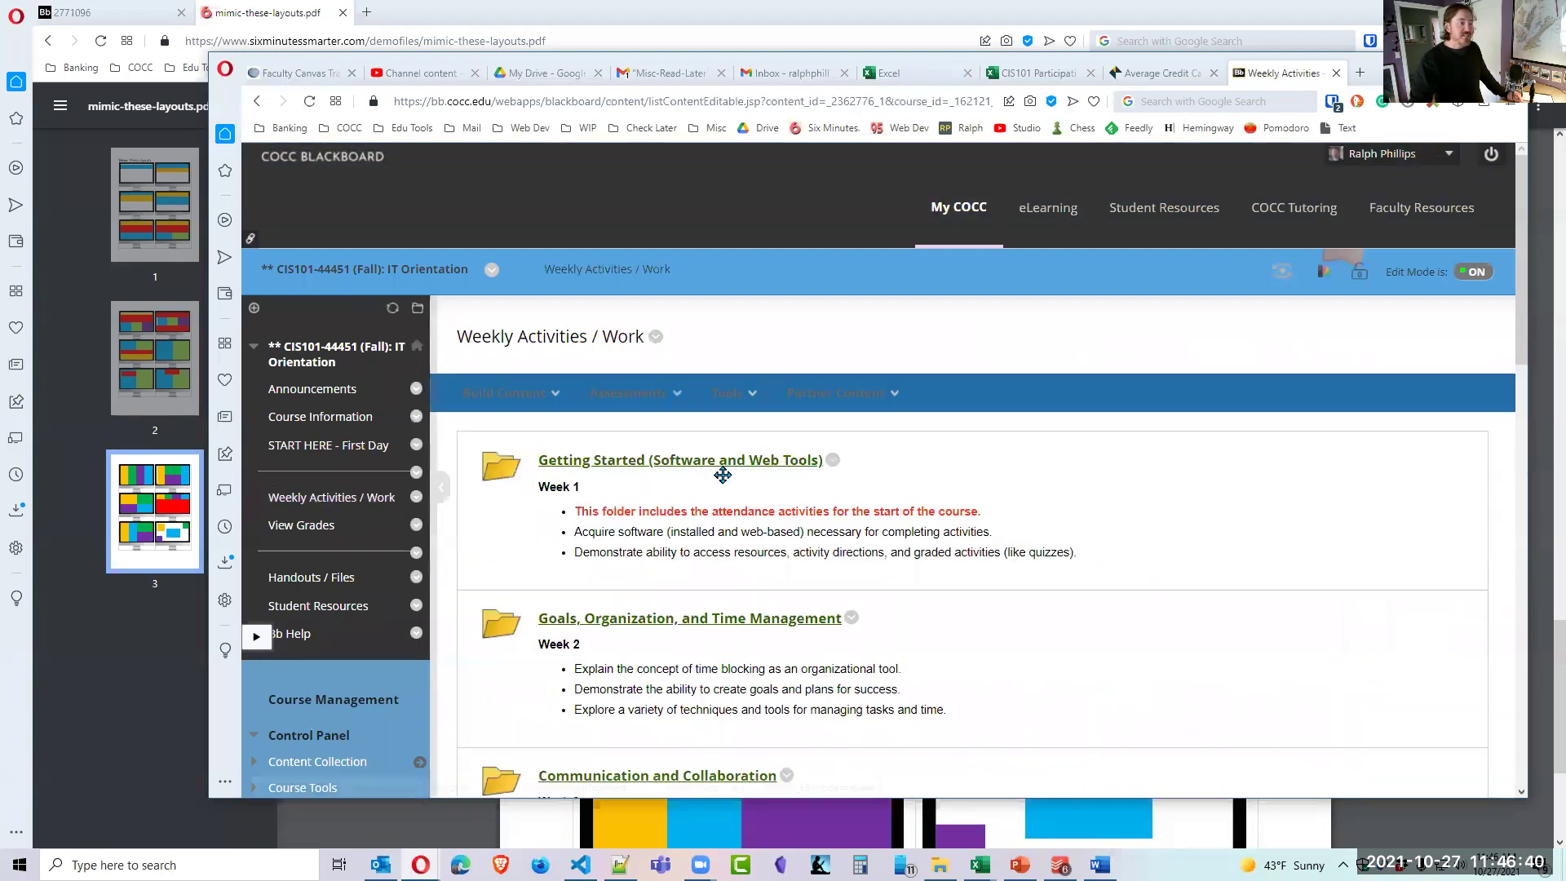
scroll(849, 476, "down", 9)
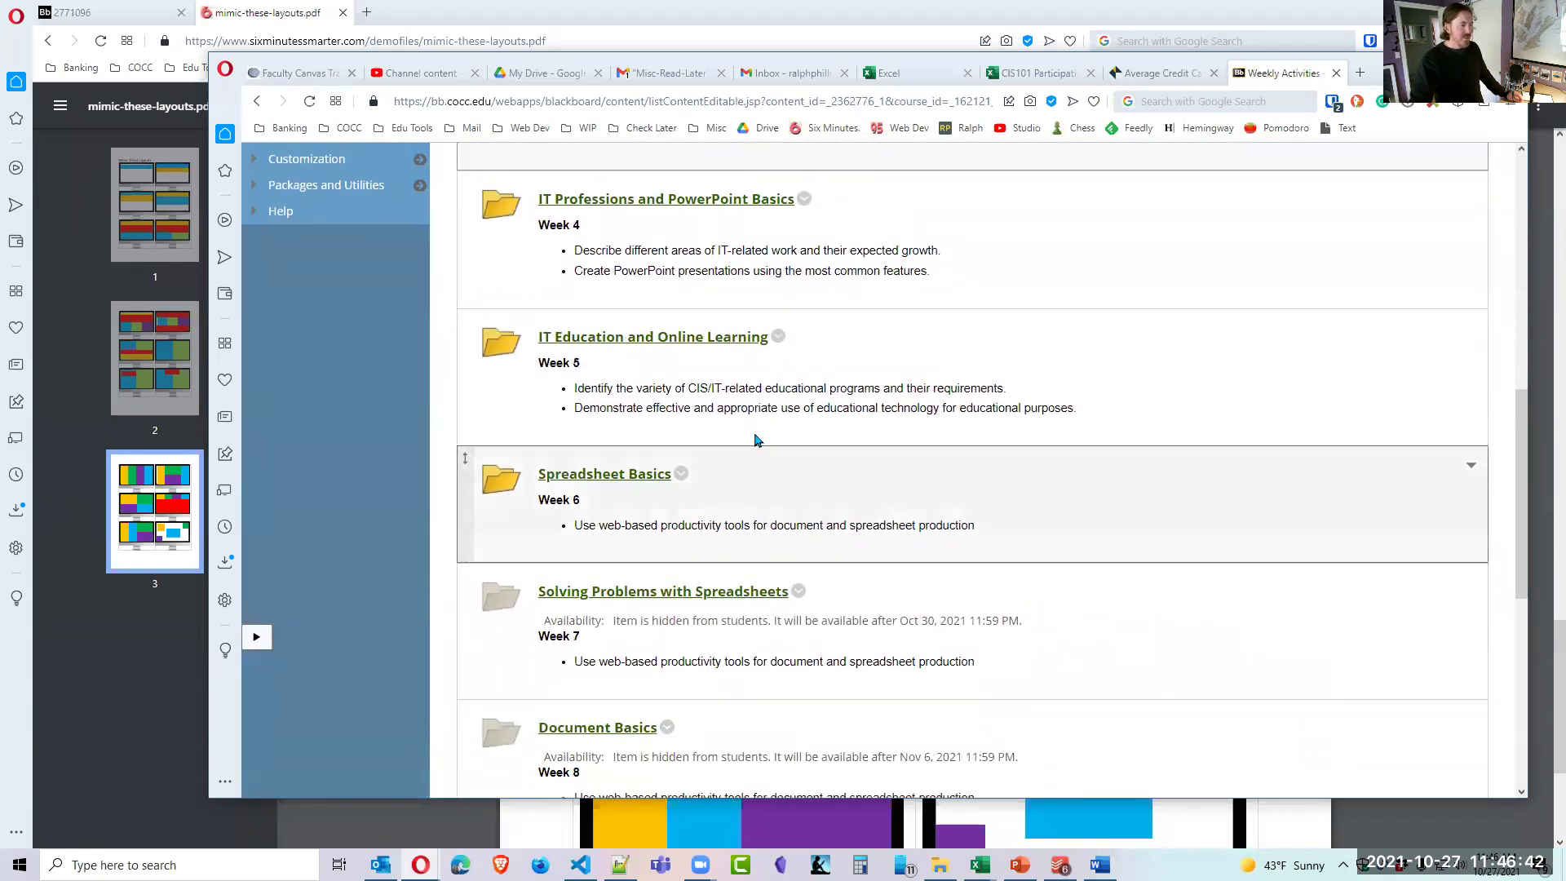
left_click(606, 475)
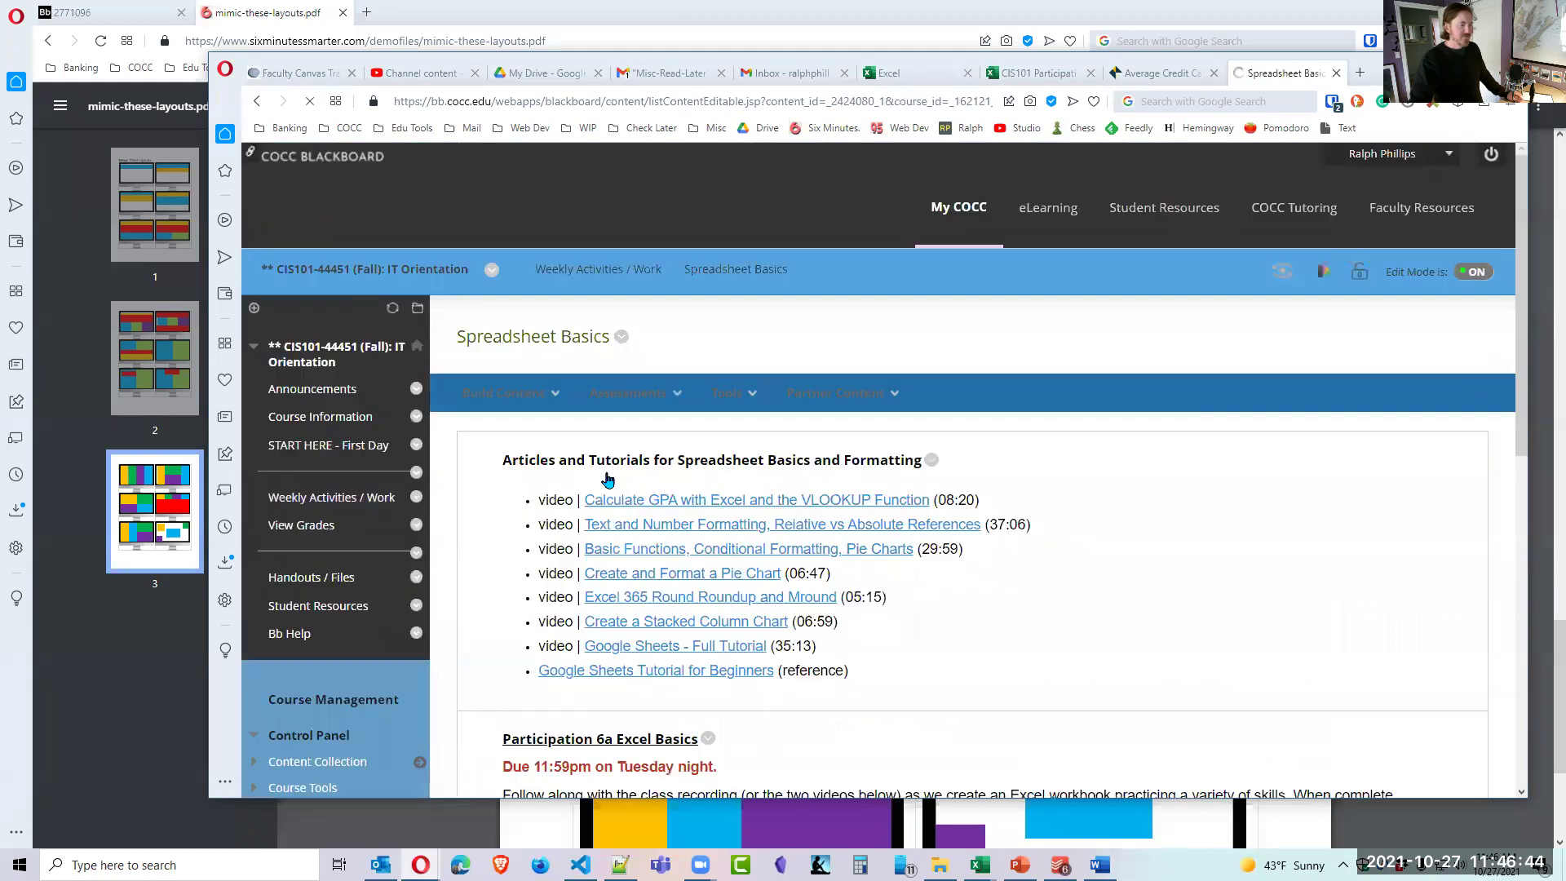
Find the Participation 6b Excel Basics assignment in the Spreadsheet Basics folder and open its submission page.
scroll(1028, 600, "down", 1)
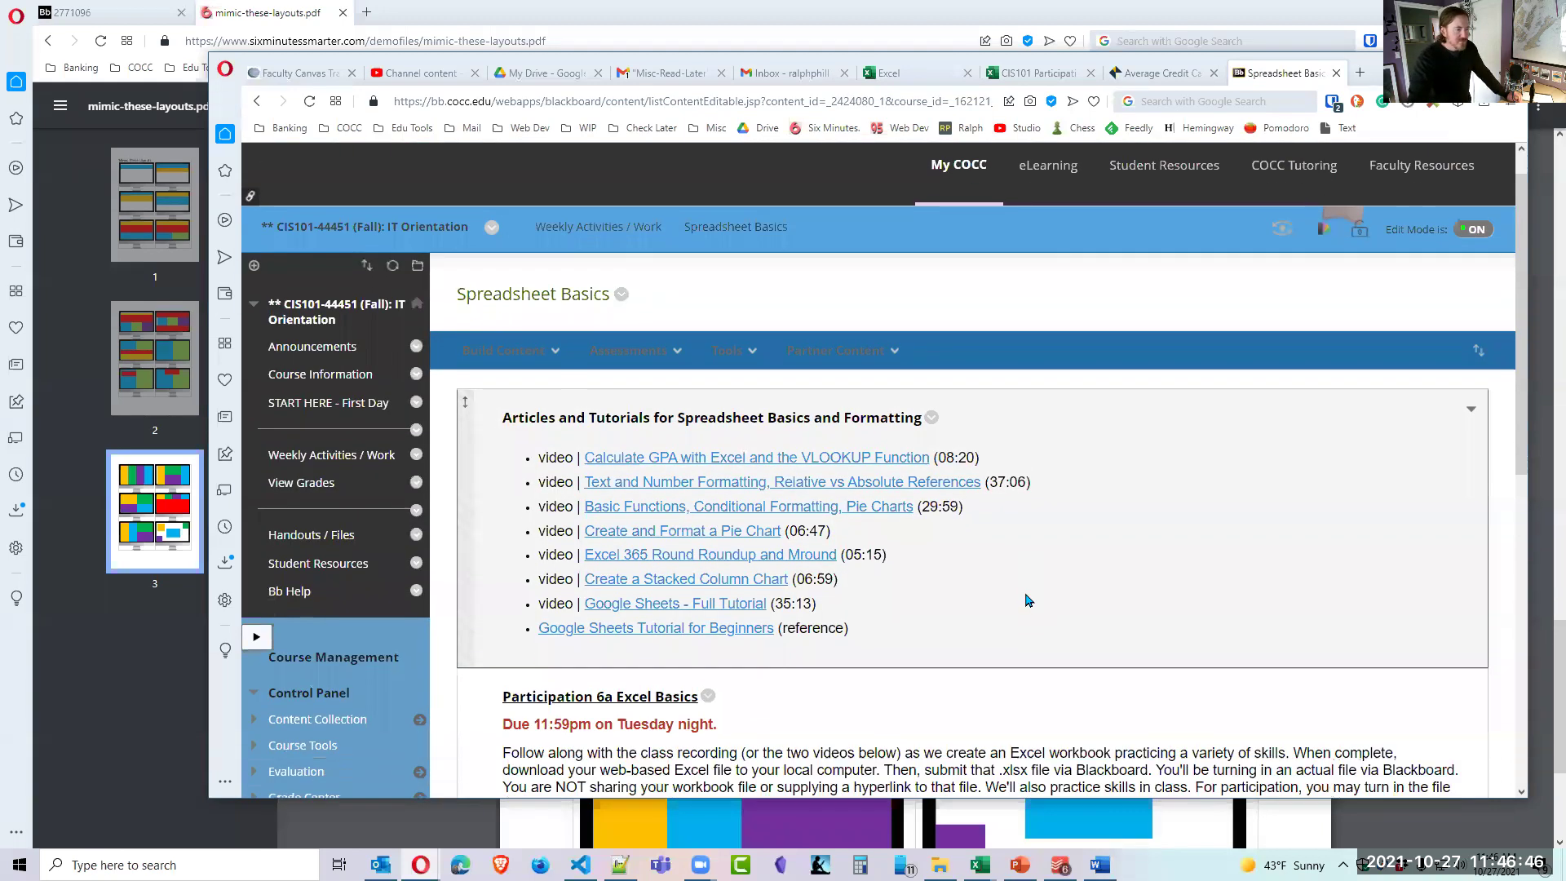
scroll(1028, 601, "down", 1)
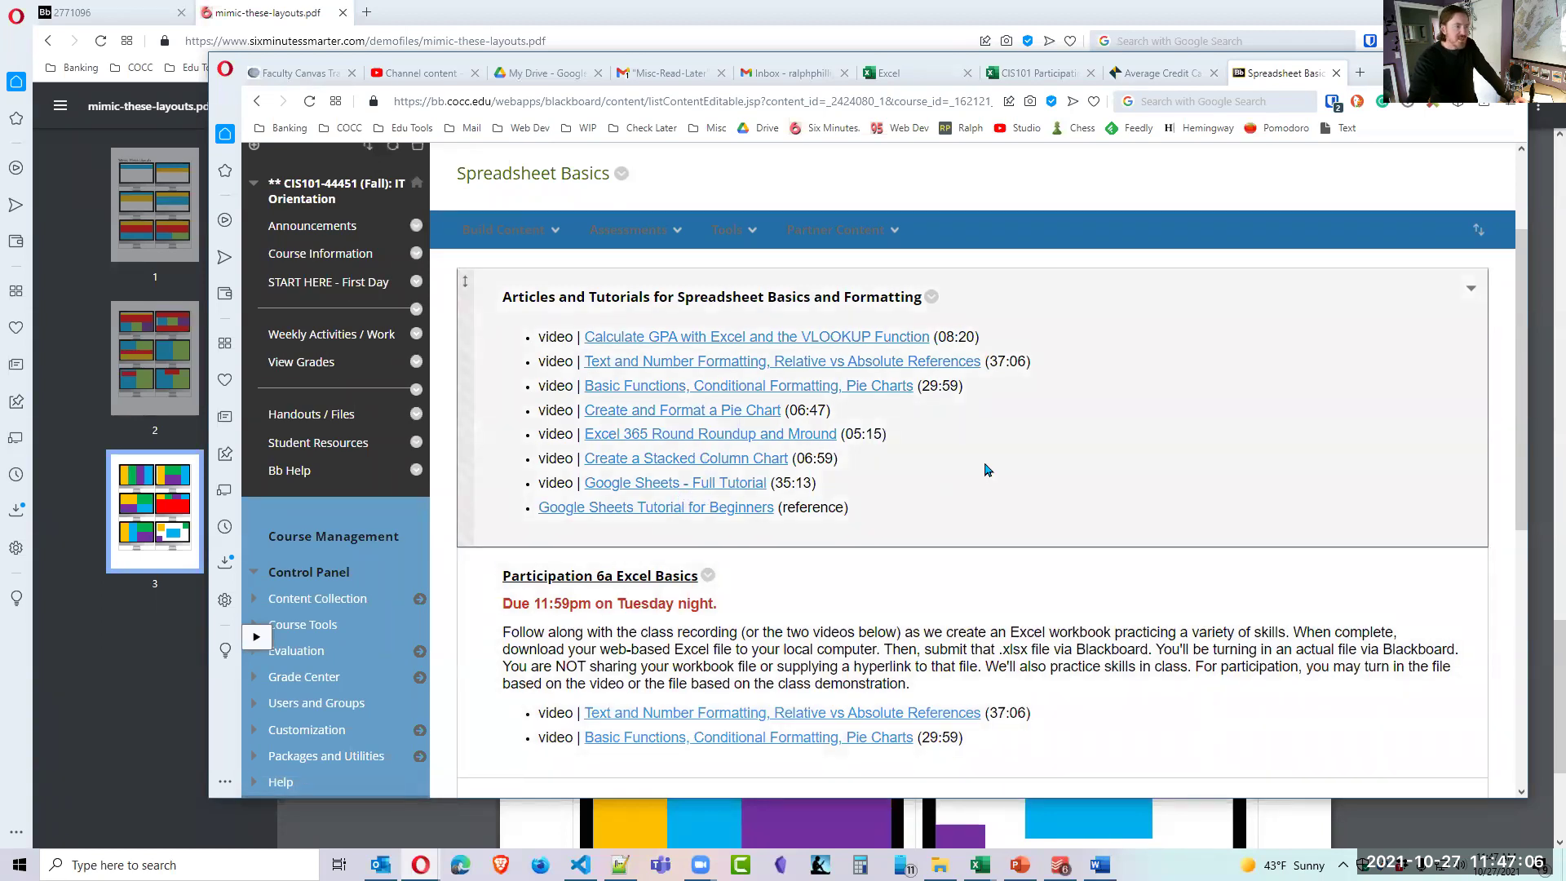
scroll(975, 481, "down", 3)
scroll(975, 482, "down", 3)
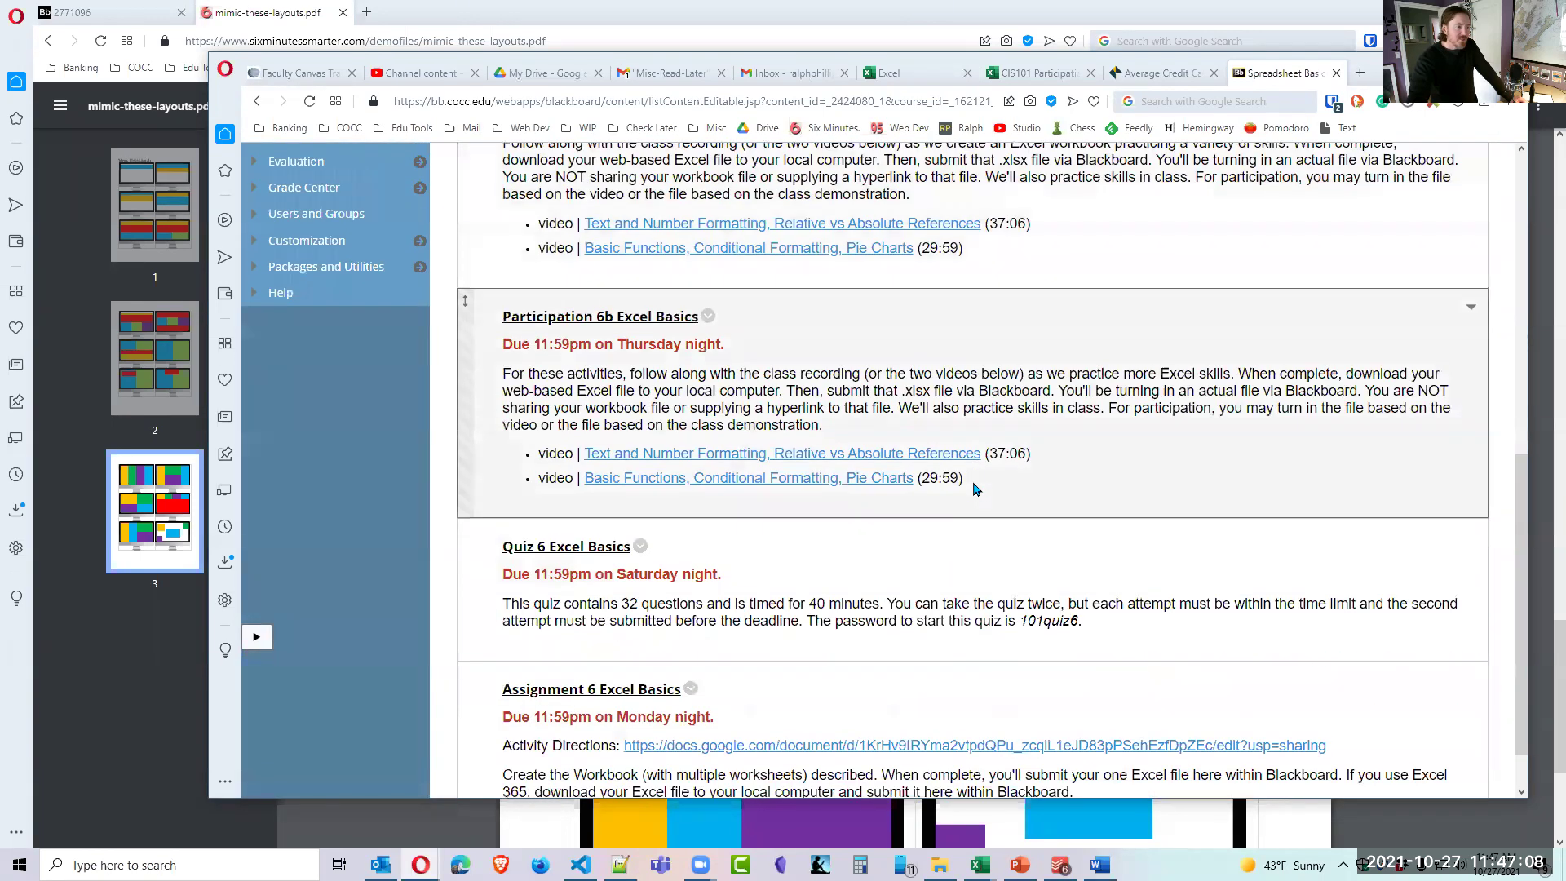
left_click(607, 326)
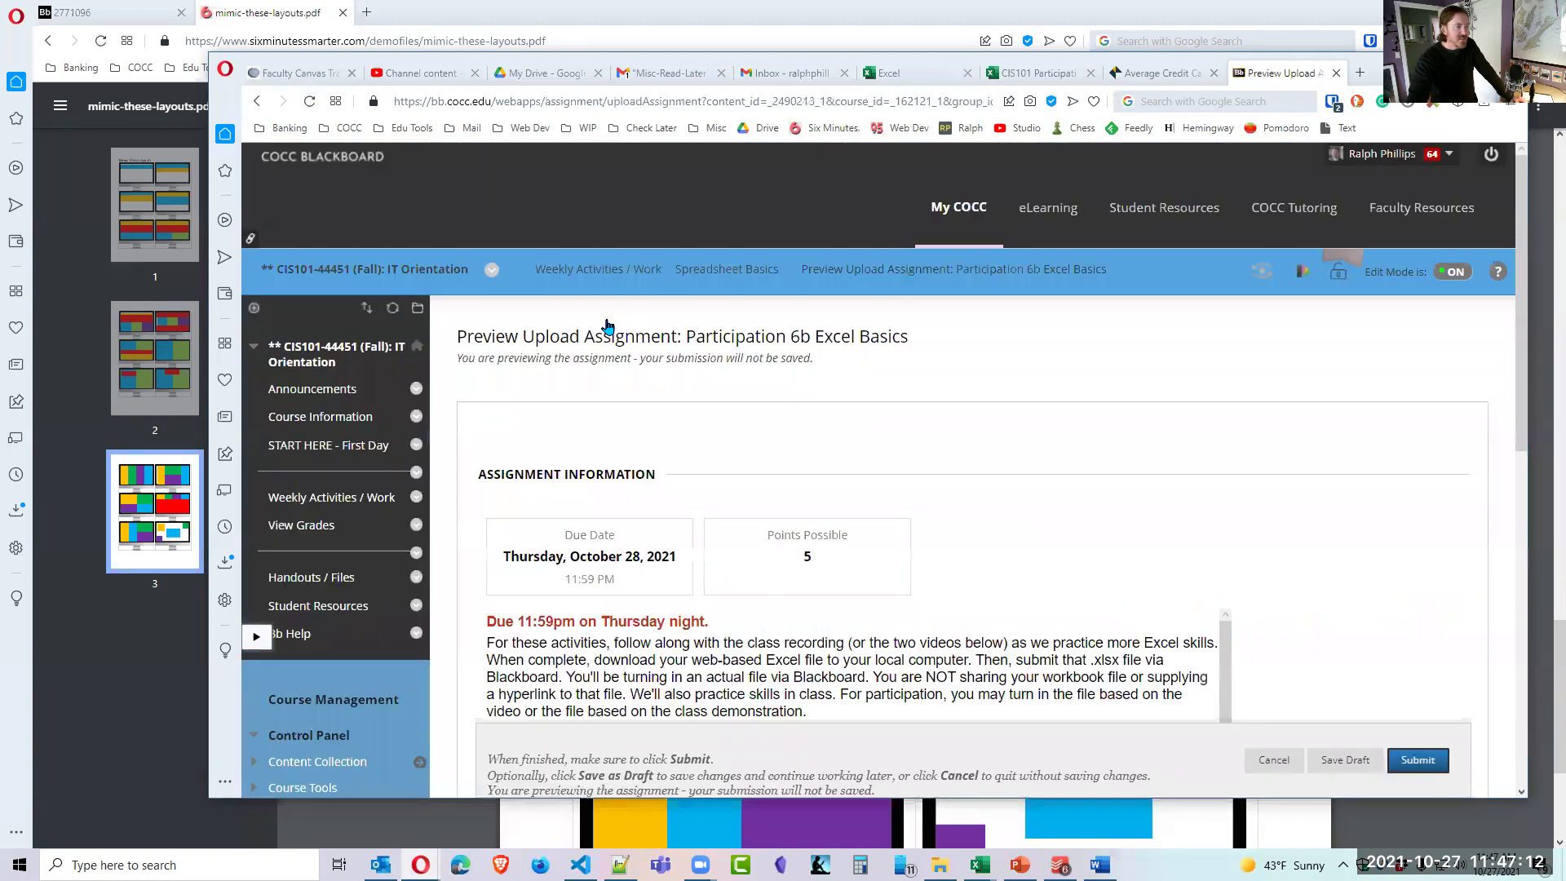
Attach CIS101 Participation 6b.xlsx from the local Downloads folder to the Participation 6b assignment, and cancel the preview submission.
scroll(920, 489, "down", 4)
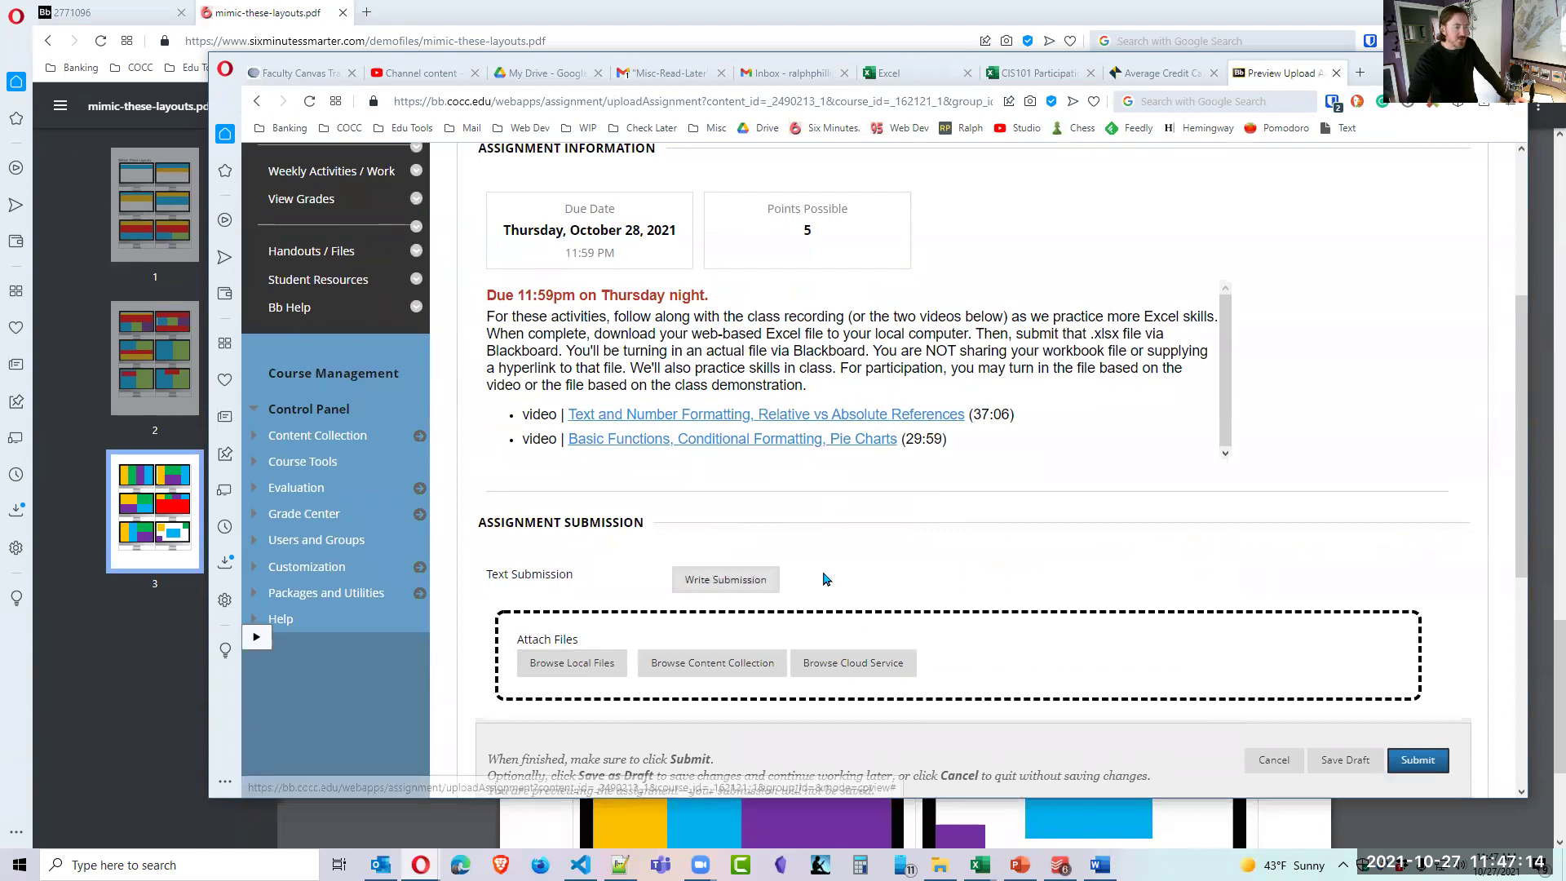
scroll(709, 580, "down", 2)
left_click(587, 503)
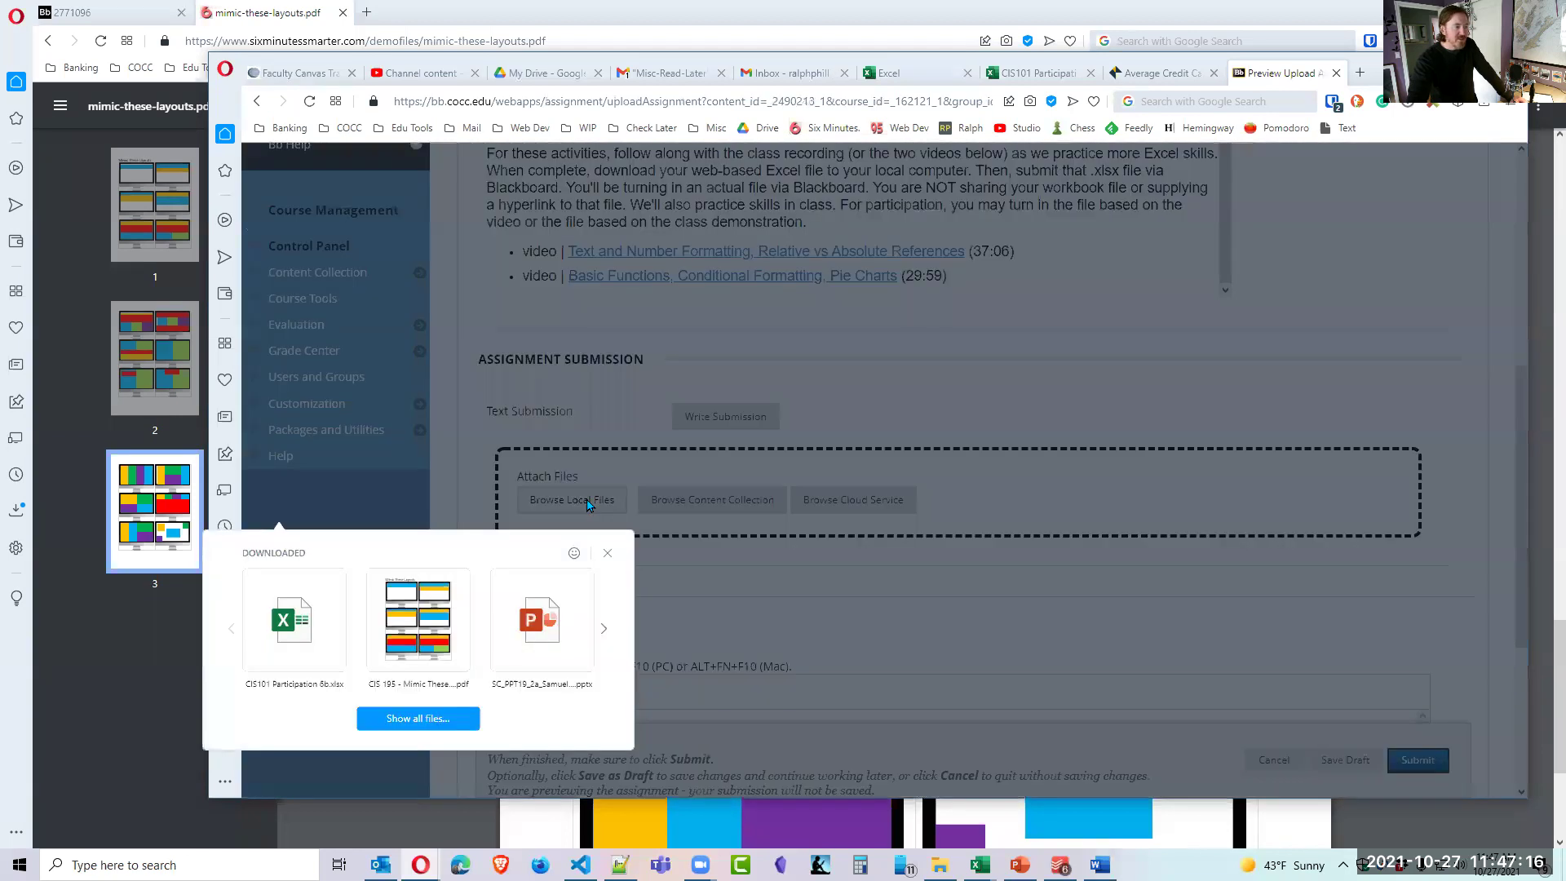
left_click(417, 718)
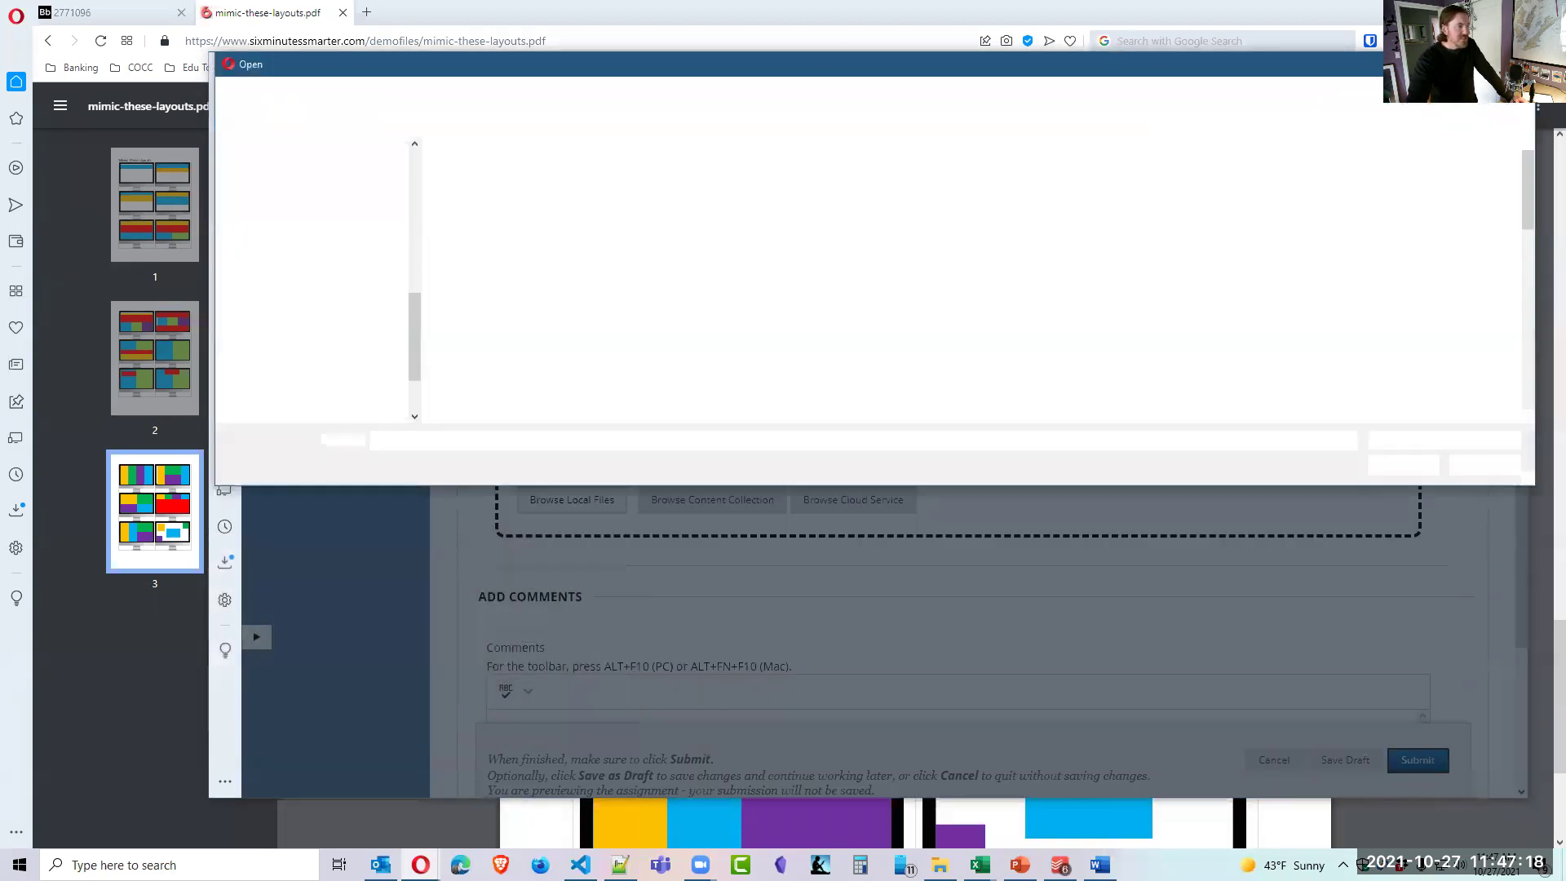
scroll(335, 261, "up", 1)
scroll(334, 261, "up", 3)
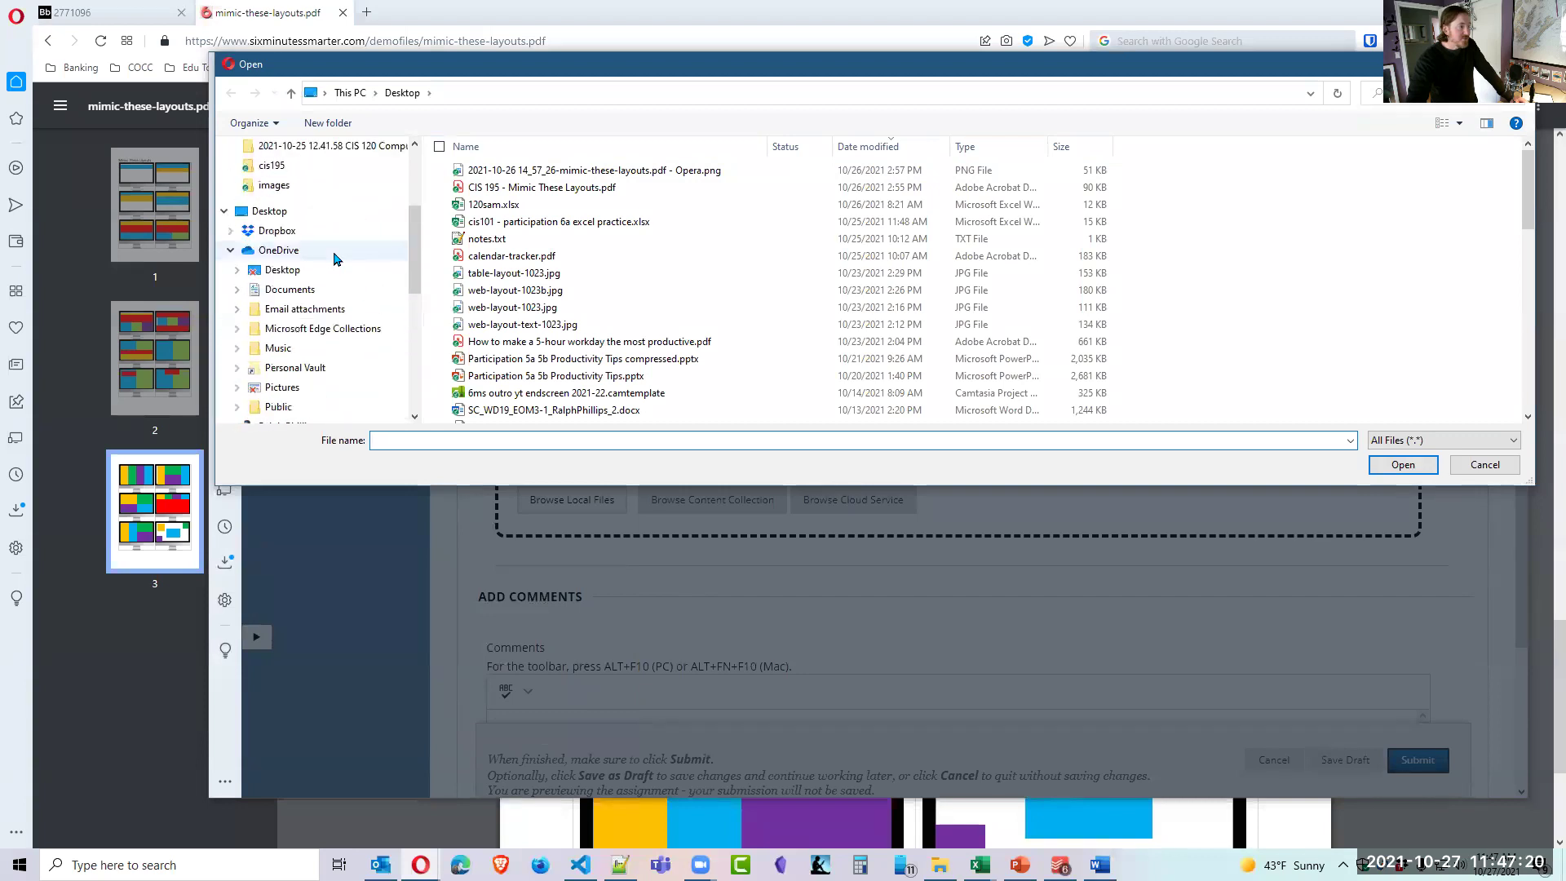
scroll(359, 292, "up", 2)
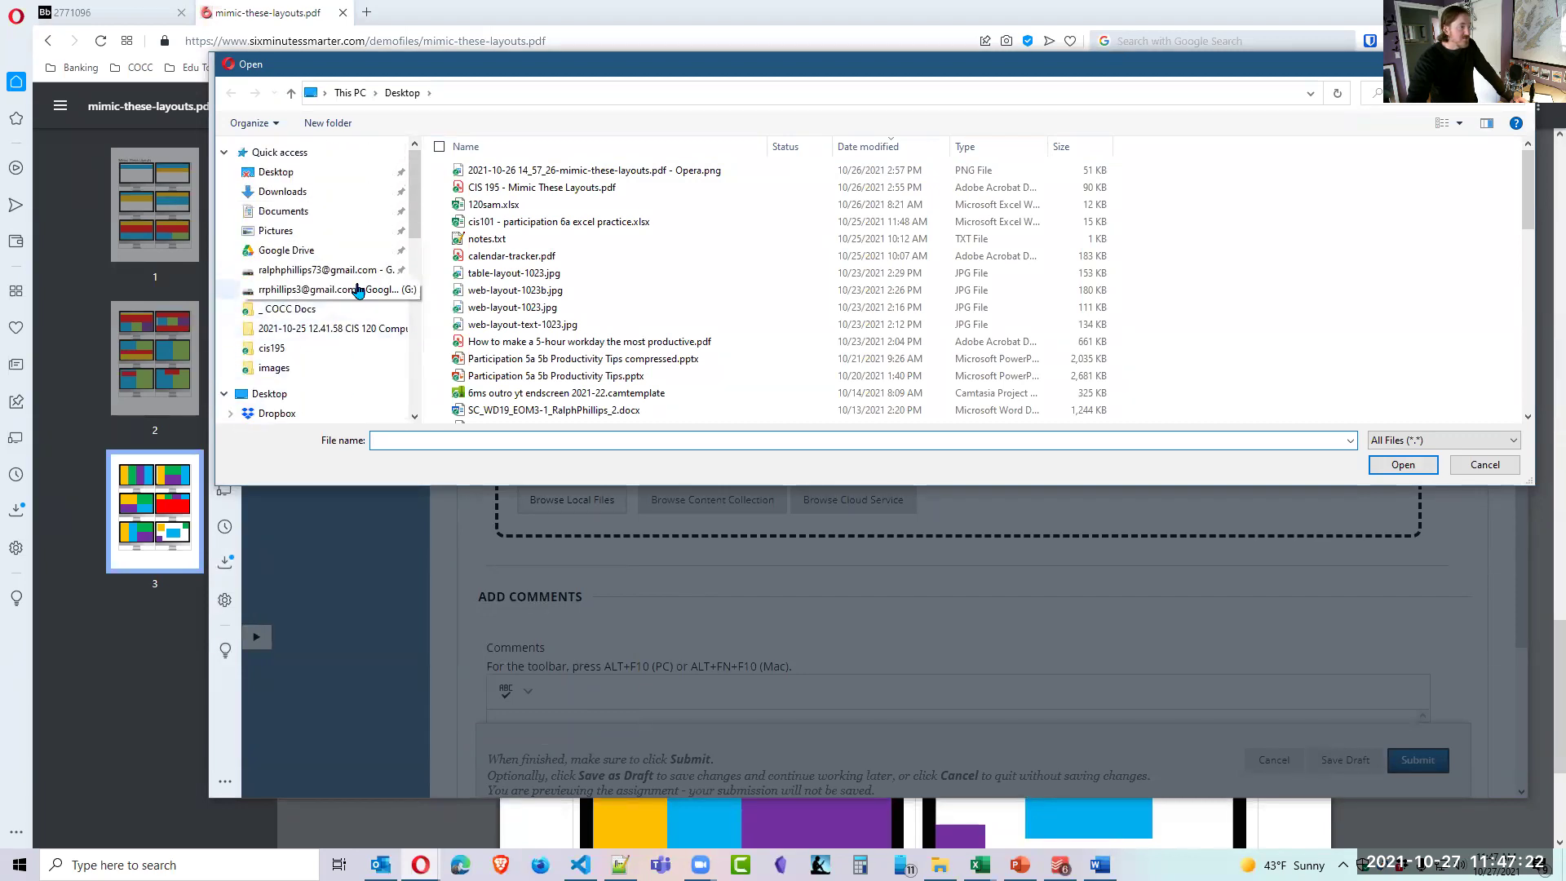
left_click(292, 192)
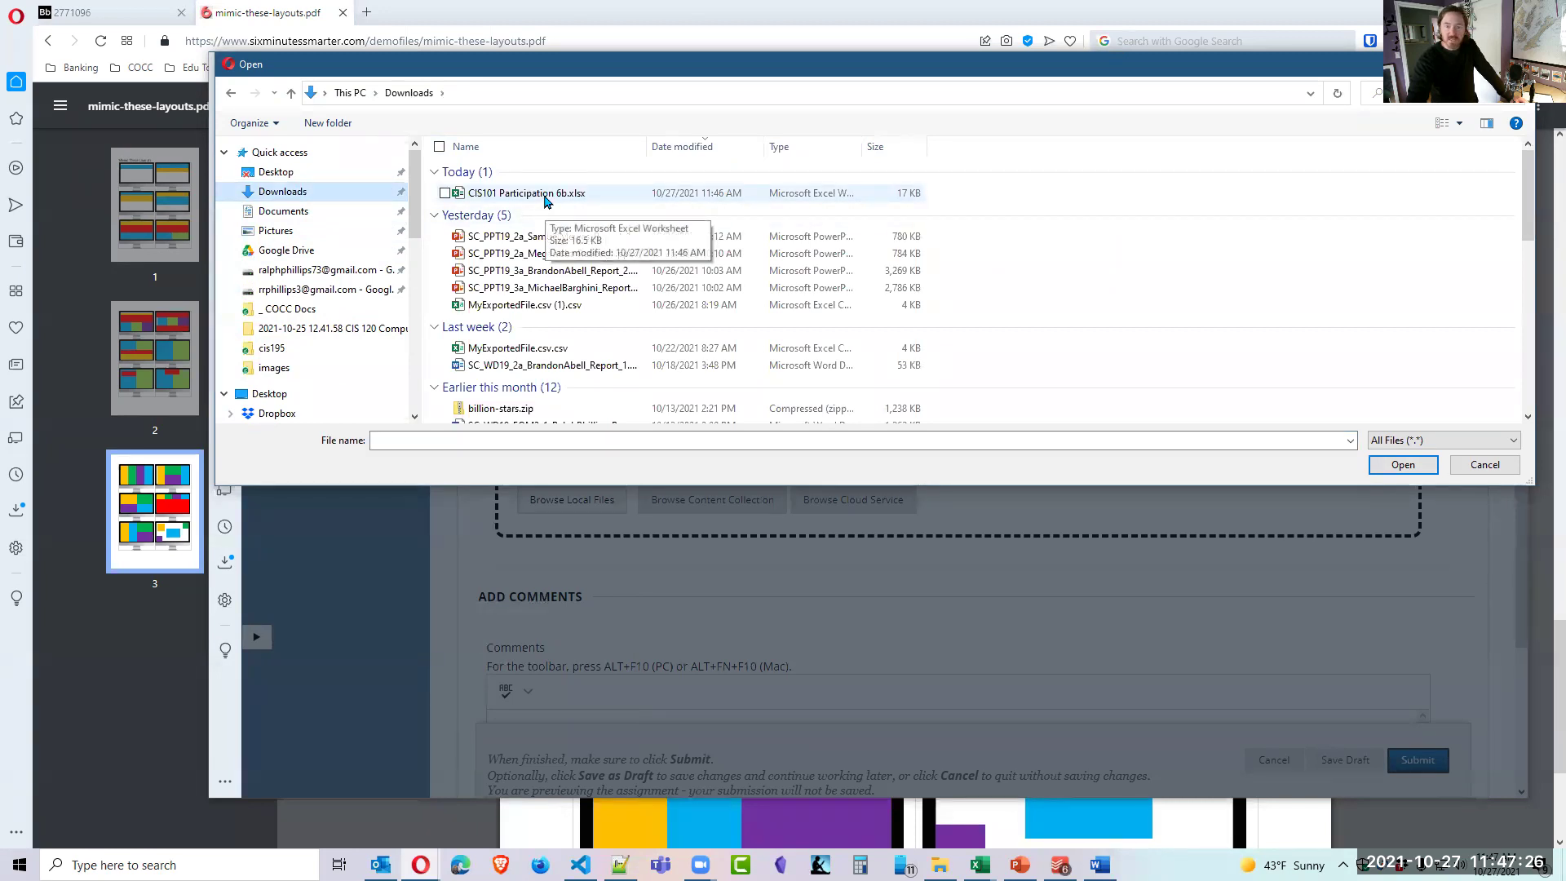
double_click(545, 196)
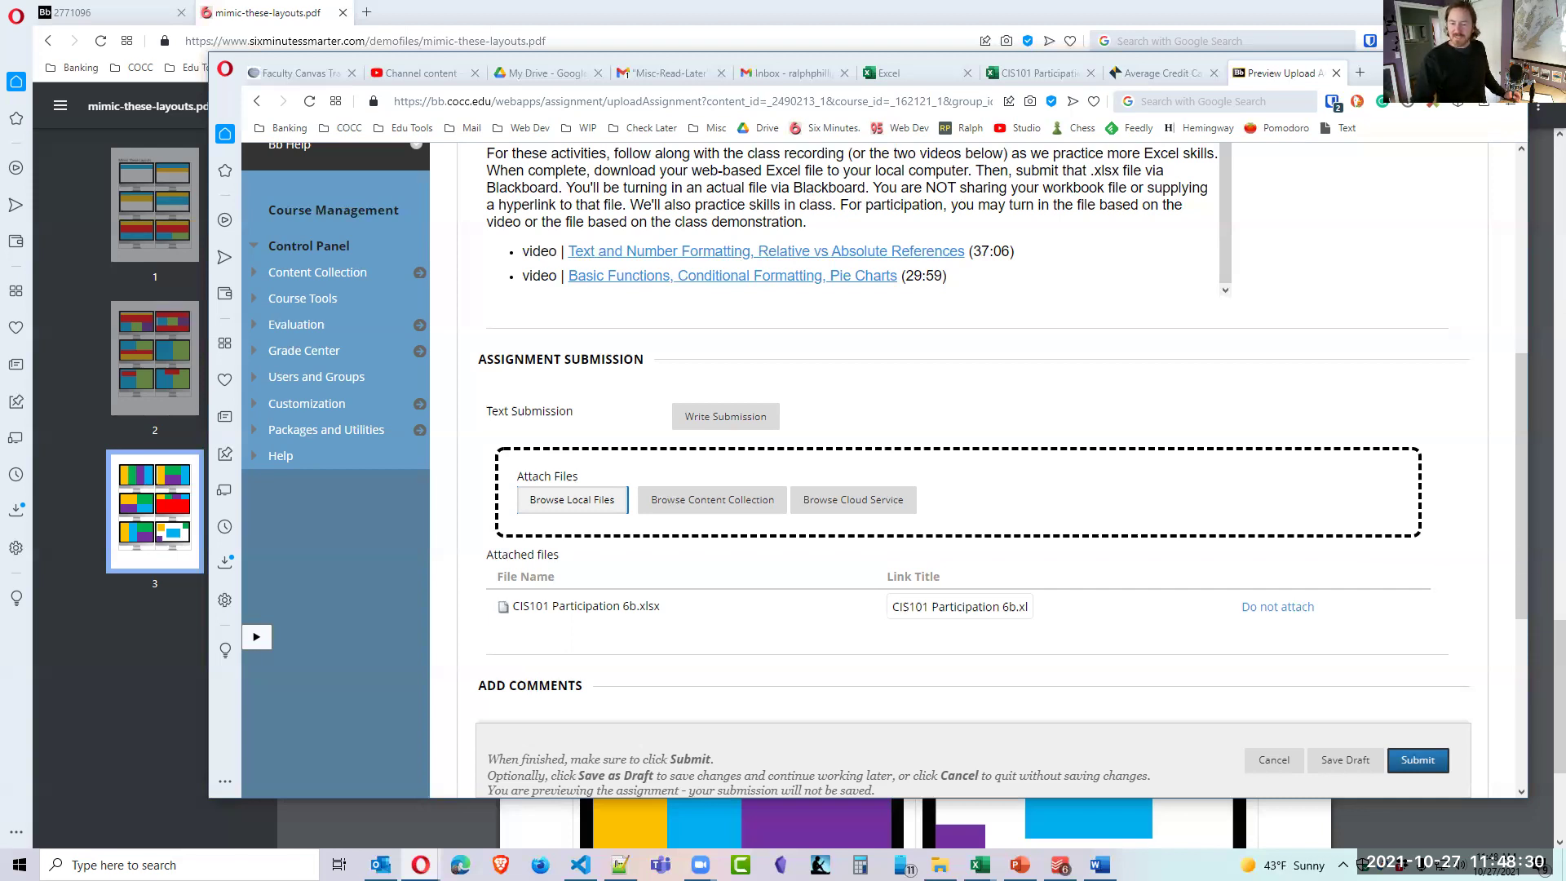
left_click(1285, 762)
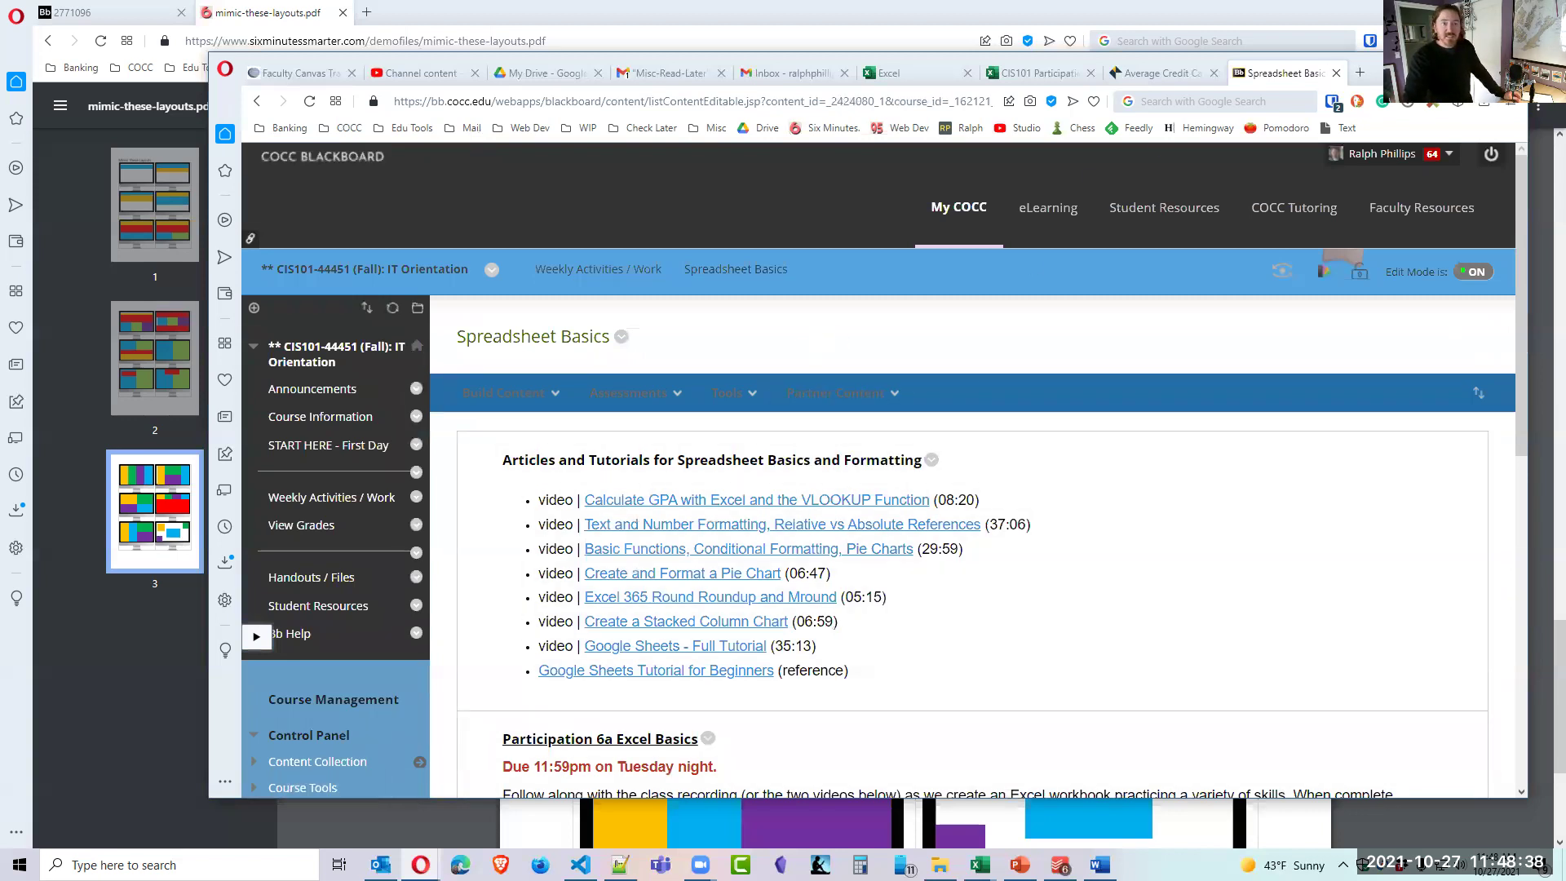
Review the Debt Payoff Calculator and Basic Budget sheets of the CIS101 Participation 6b workbook and return to the Blackboard Spreadsheet Basics page.
left_click(1471, 65)
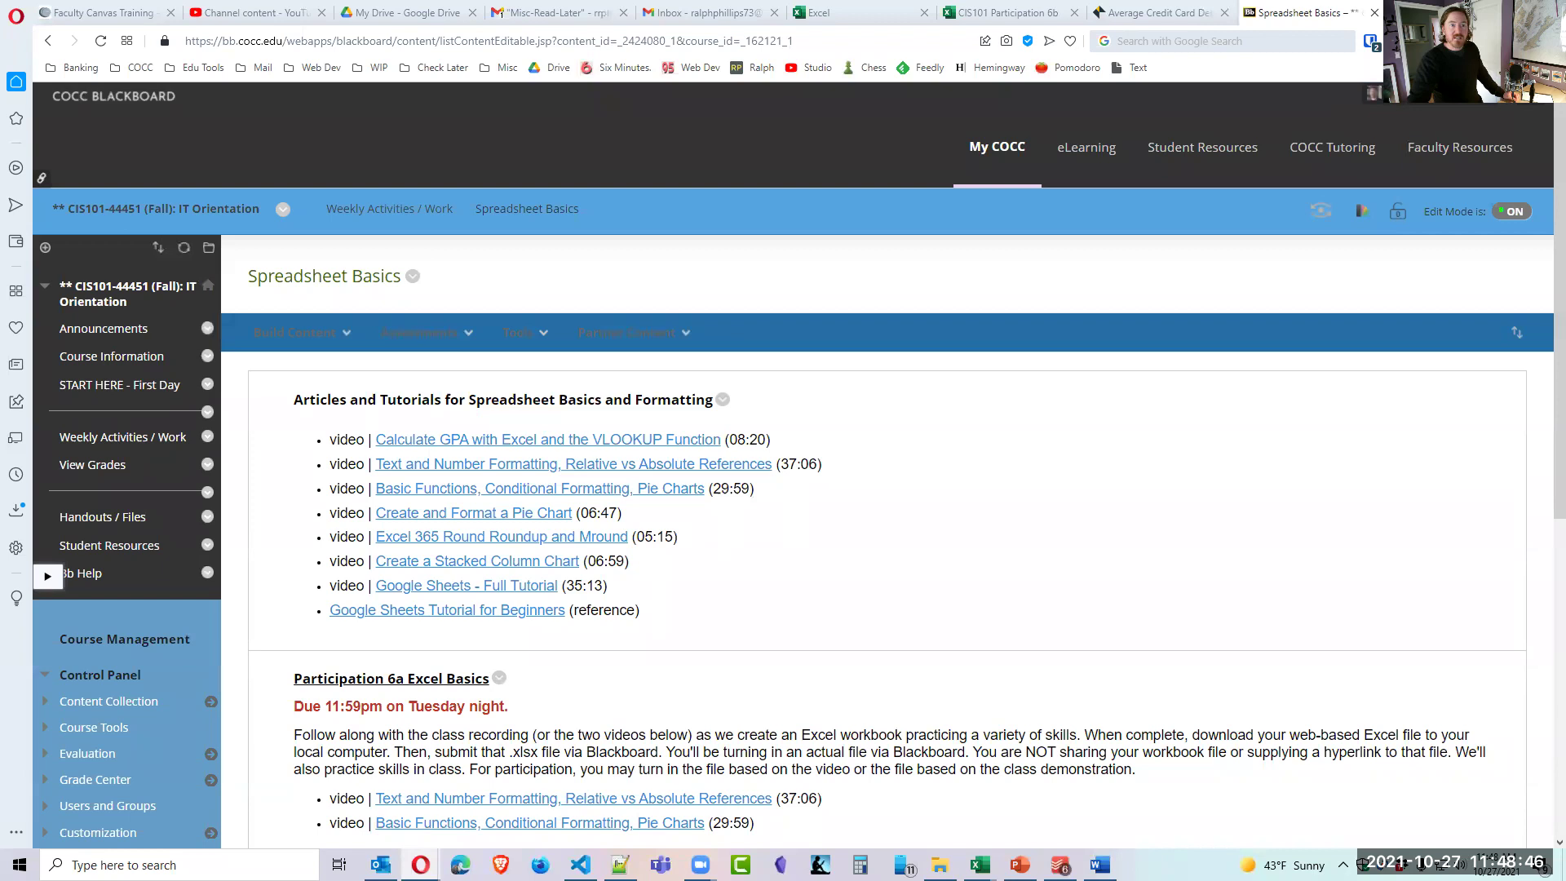
key("super+Down")
left_click(1035, 73)
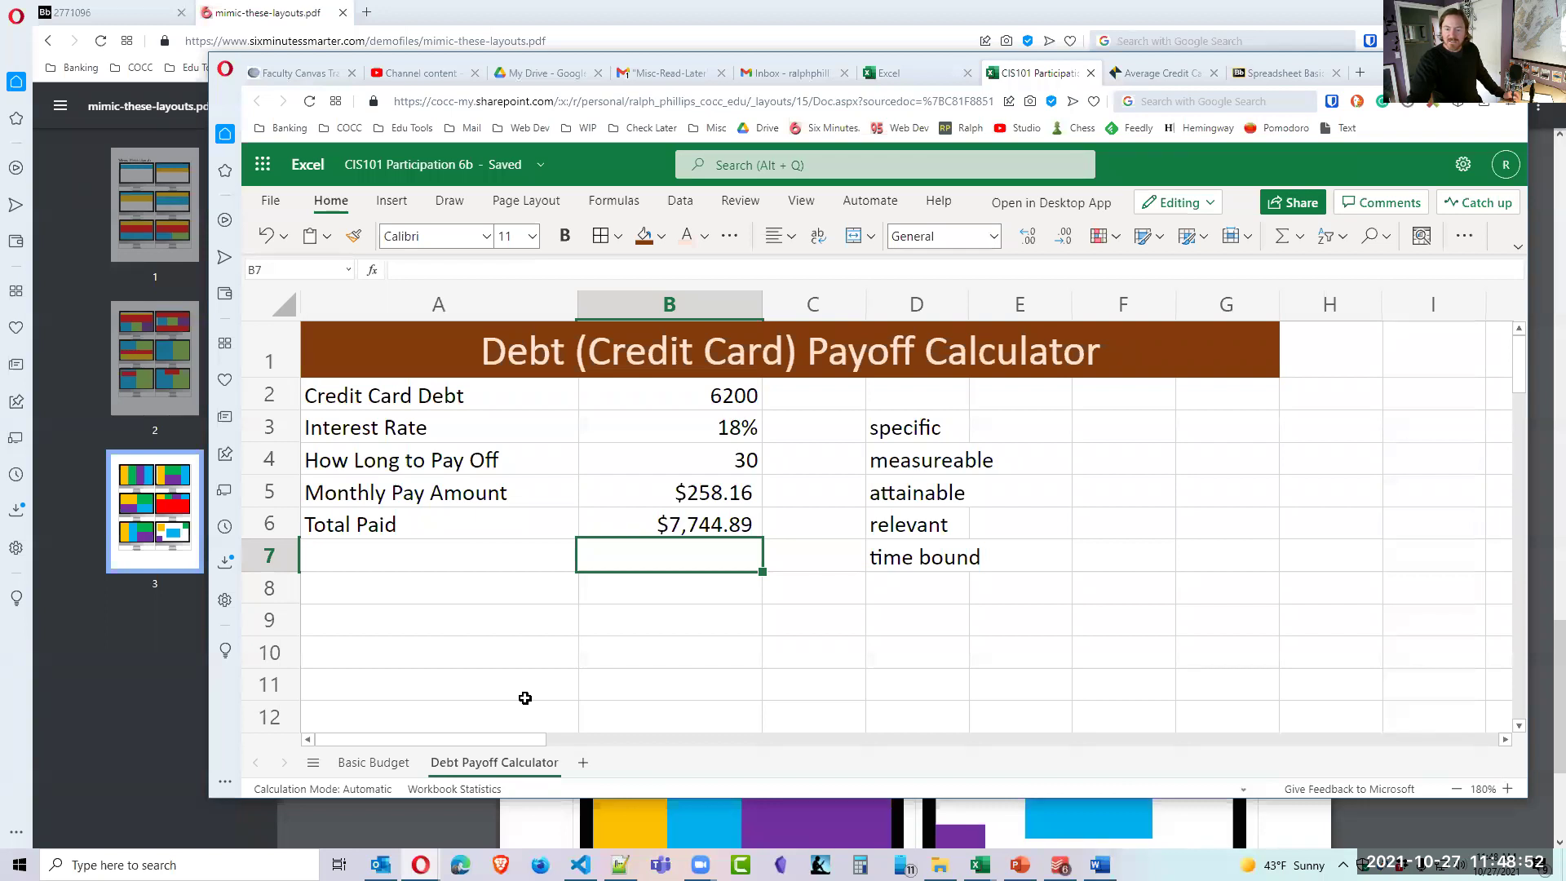
left_click(906, 633)
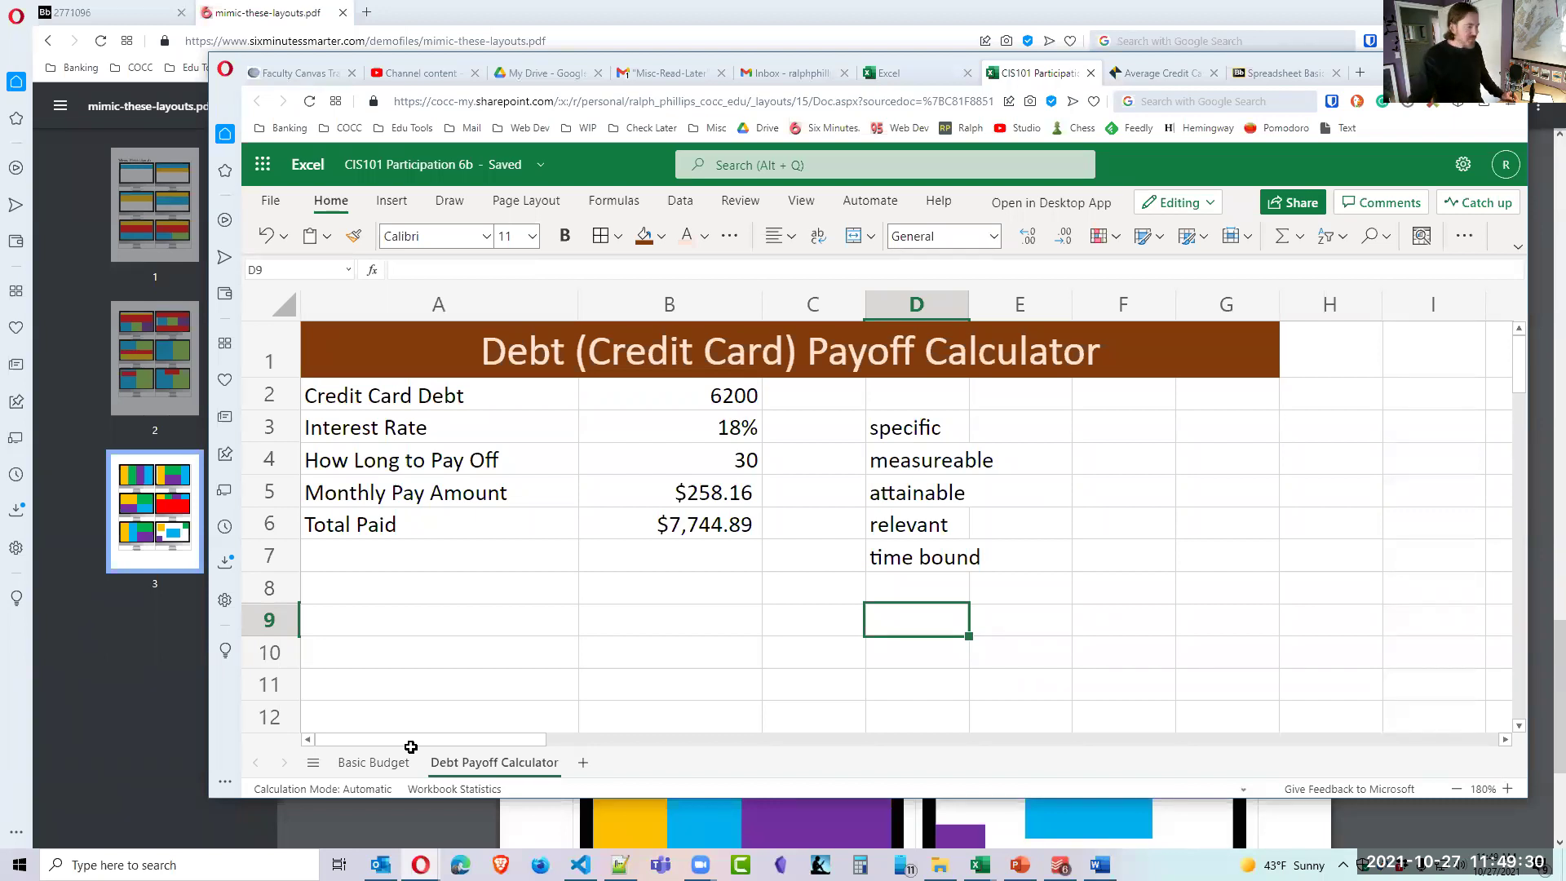
left_click(373, 762)
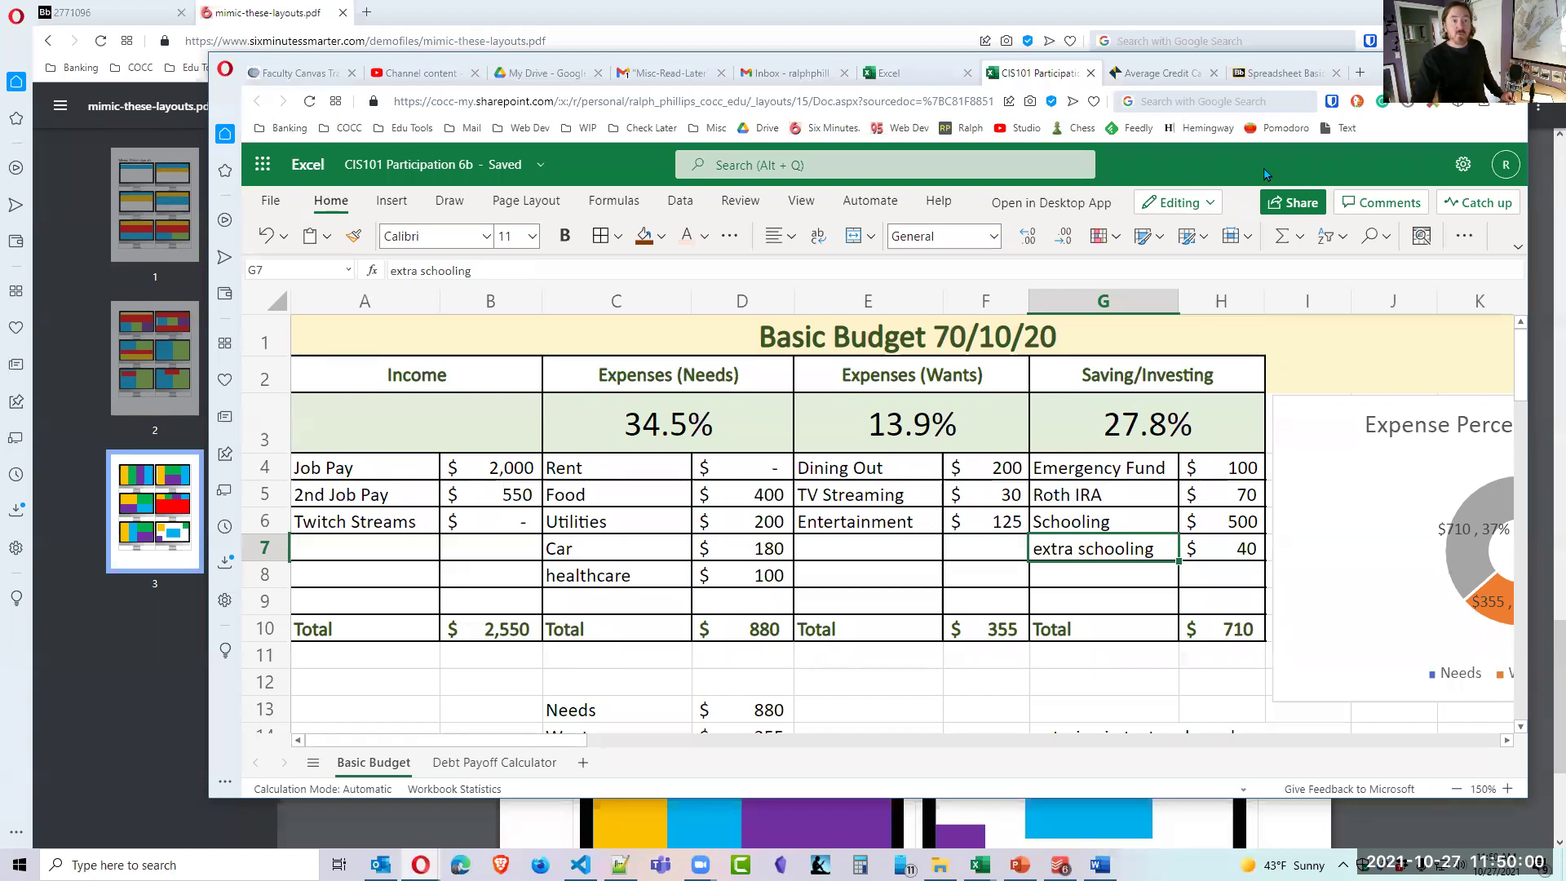
left_click(1282, 77)
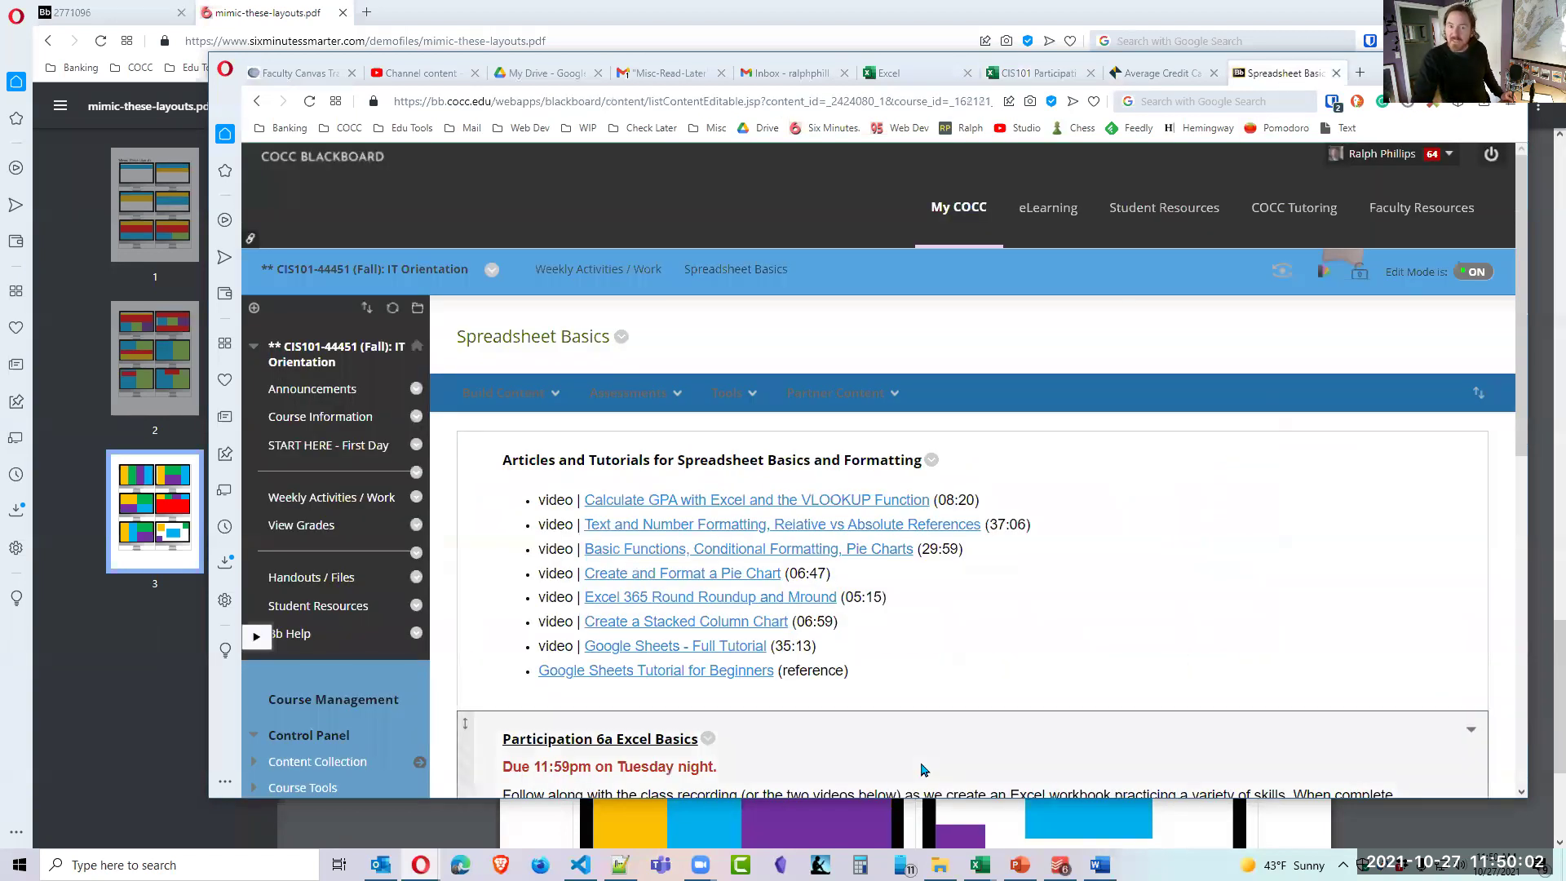